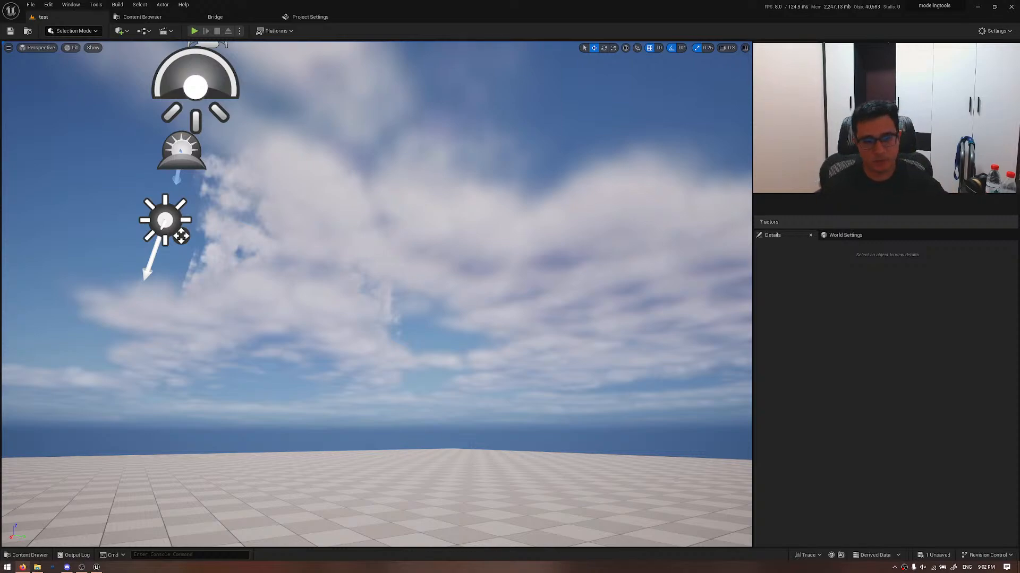
{"action": "mouse_move", "coordinate": [455, 205]}
{"action": "right_mouse_down"}
{"action": "mouse_move", "coordinate": [364, 247]}
{"action": "mouse_move", "coordinate": [492, 249]}
{"action": "mouse_move", "coordinate": [447, 202]}
{"action": "right_mouse_up"}
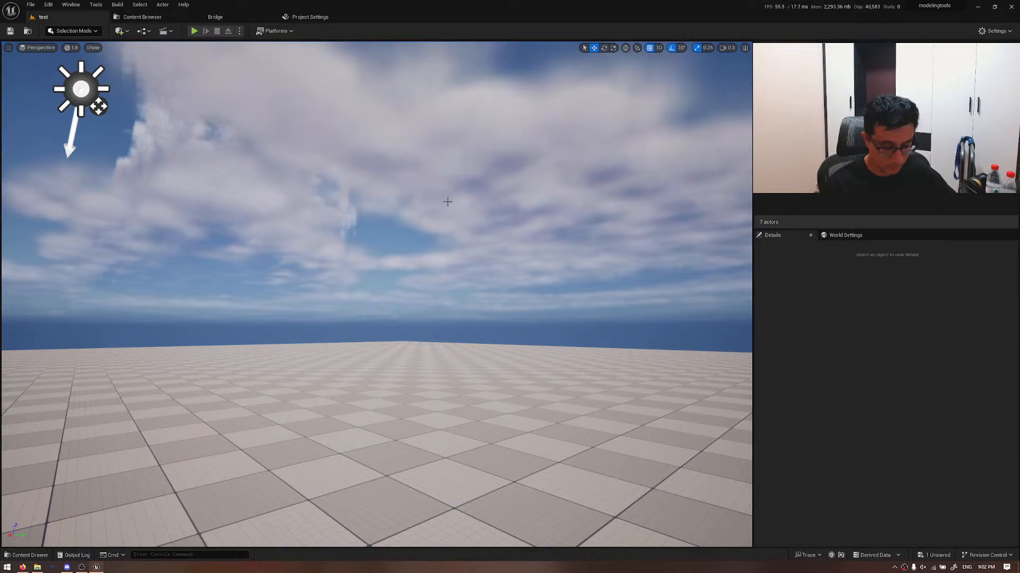
{"action": "mouse_move", "coordinate": [425, 264]}
{"action": "right_mouse_down"}
{"action": "mouse_move", "coordinate": [426, 180]}
{"action": "mouse_move", "coordinate": [409, 178]}
{"action": "mouse_move", "coordinate": [429, 265]}
{"action": "right_mouse_up"}
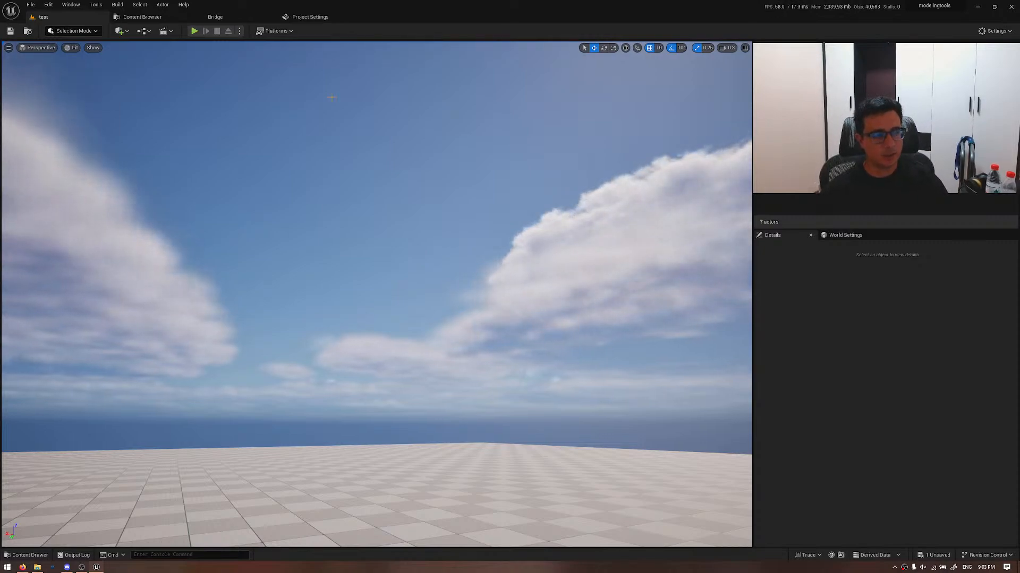
{"action": "right_click_drag", "start_coordinate": [196, 155], "coordinate": [298, 188]}
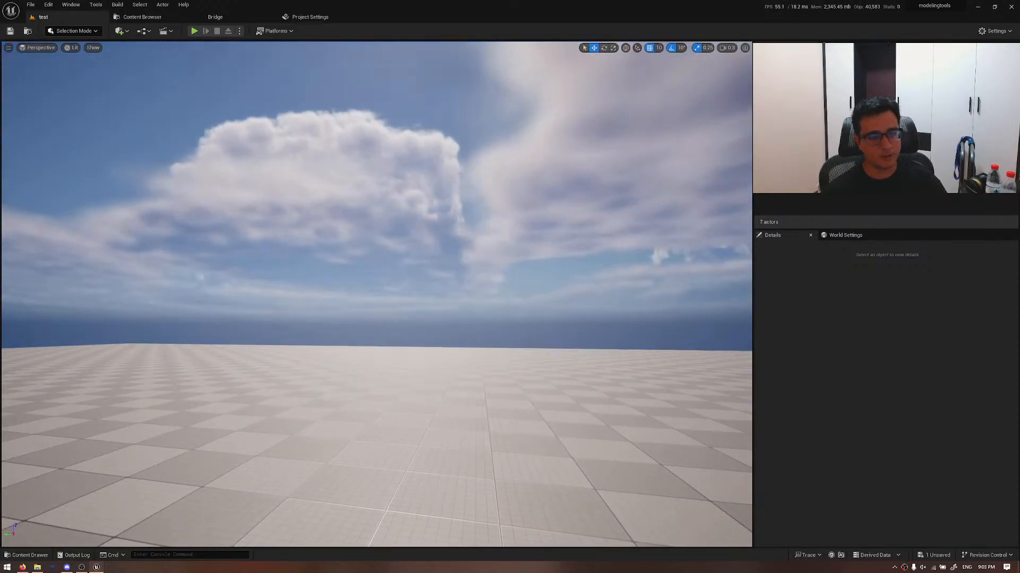
{"action": "scroll", "coordinate": [297, 189], "scroll_direction": "up", "scroll_amount": 5}
{"action": "key", "text": "w"}
{"action": "key", "text": "e"}
{"action": "key", "text": "q"}
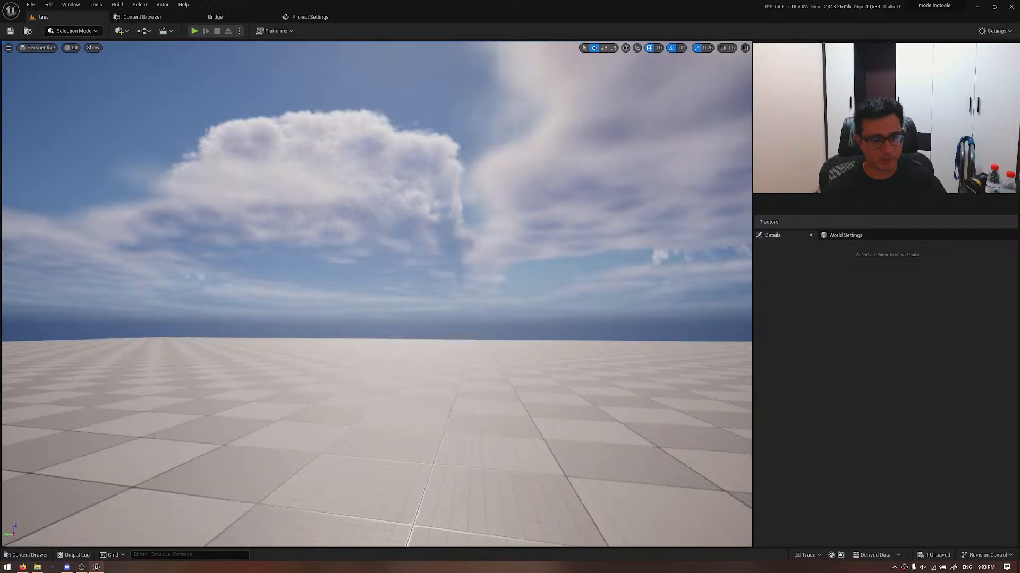
{"action": "scroll", "coordinate": [297, 188], "scroll_direction": "up", "scroll_amount": 4}
{"action": "key", "text": "s"}
{"action": "key", "text": "e"}
{"action": "right_click_drag", "start_coordinate": [298, 188], "coordinate": [239, 220]}
{"action": "key", "text": "s"}
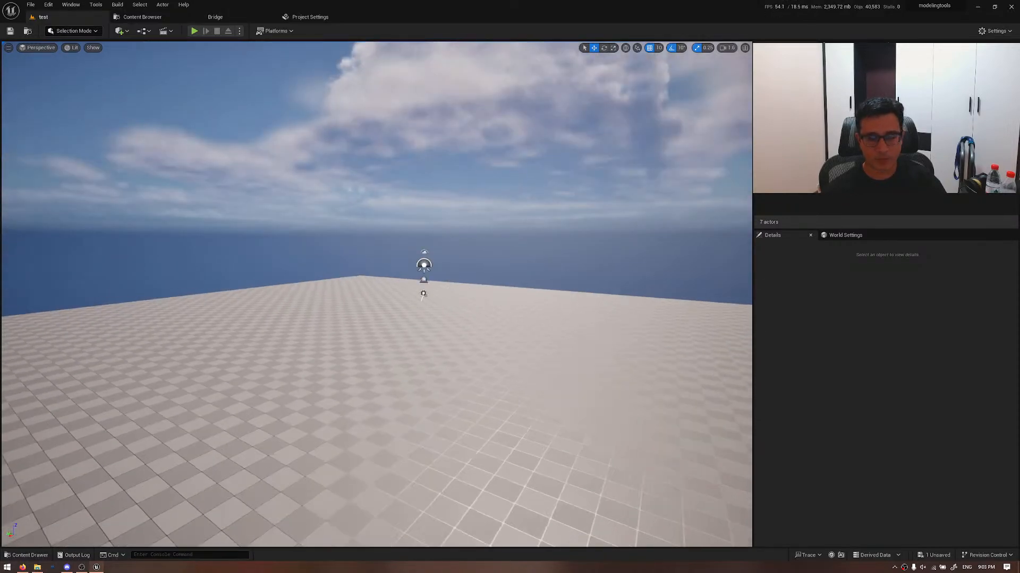
{"action": "key", "text": "d"}
{"action": "right_click_drag", "start_coordinate": [326, 275], "coordinate": [310, 265]}
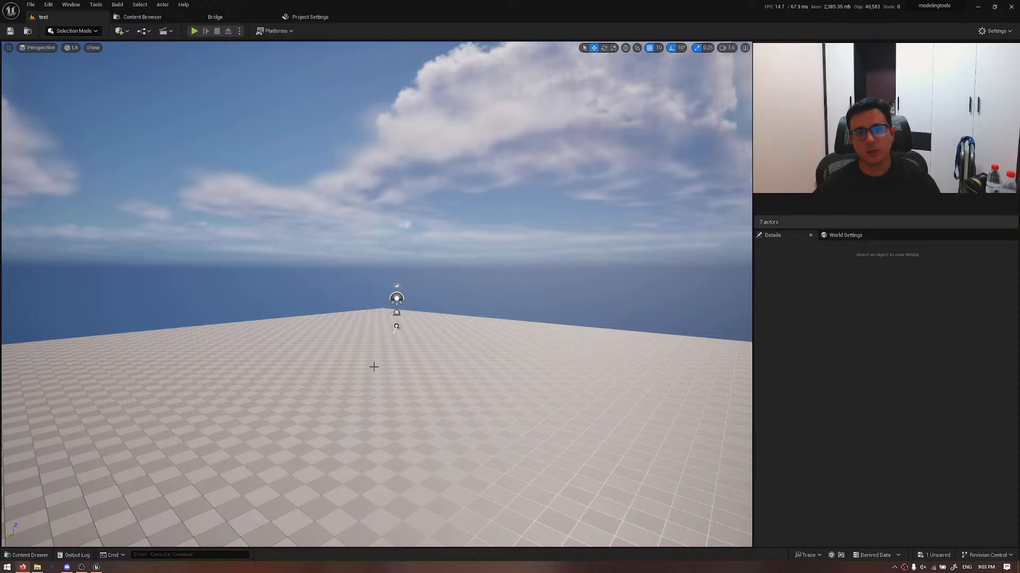
{"action": "right_click_drag", "start_coordinate": [416, 364], "coordinate": [415, 381]}
{"action": "key", "text": "w"}
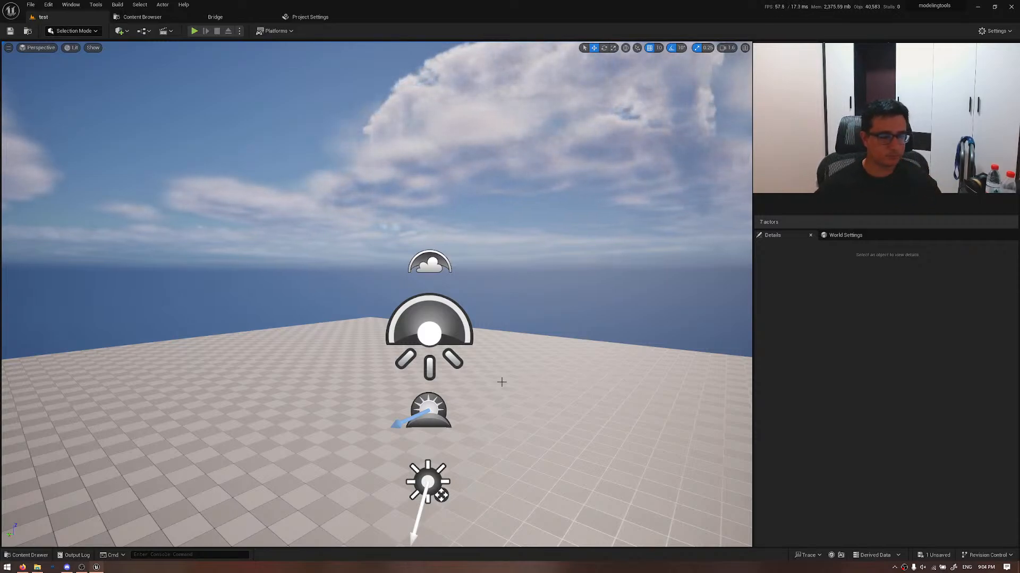
{"action": "right_click_drag", "start_coordinate": [487, 397], "coordinate": [431, 402]}
{"action": "key", "text": "d"}
{"action": "key", "text": "a"}
{"action": "scroll", "coordinate": [494, 405], "scroll_direction": "down", "scroll_amount": 7}
{"action": "key", "text": "w"}
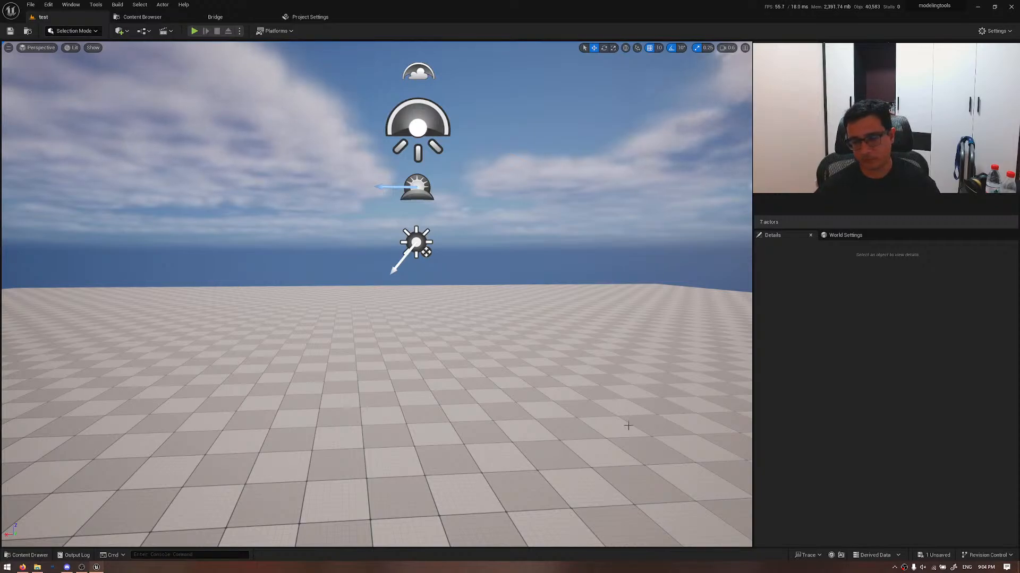
{"action": "mouse_move", "coordinate": [576, 381]}
{"action": "right_mouse_down"}
{"action": "mouse_move", "coordinate": [611, 379]}
{"action": "mouse_move", "coordinate": [567, 389]}
{"action": "right_mouse_up"}
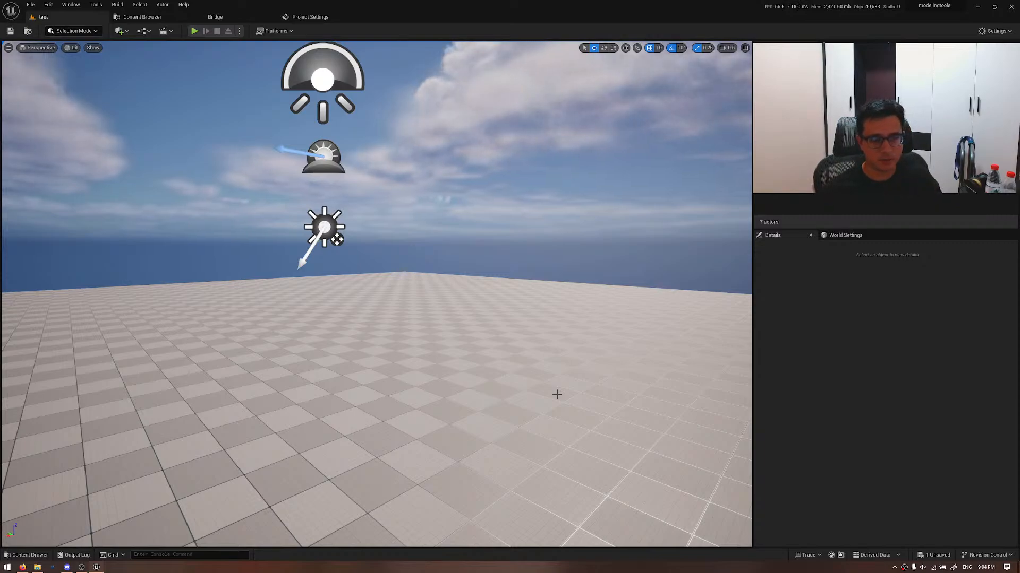
{"action": "right_click", "coordinate": [557, 394]}
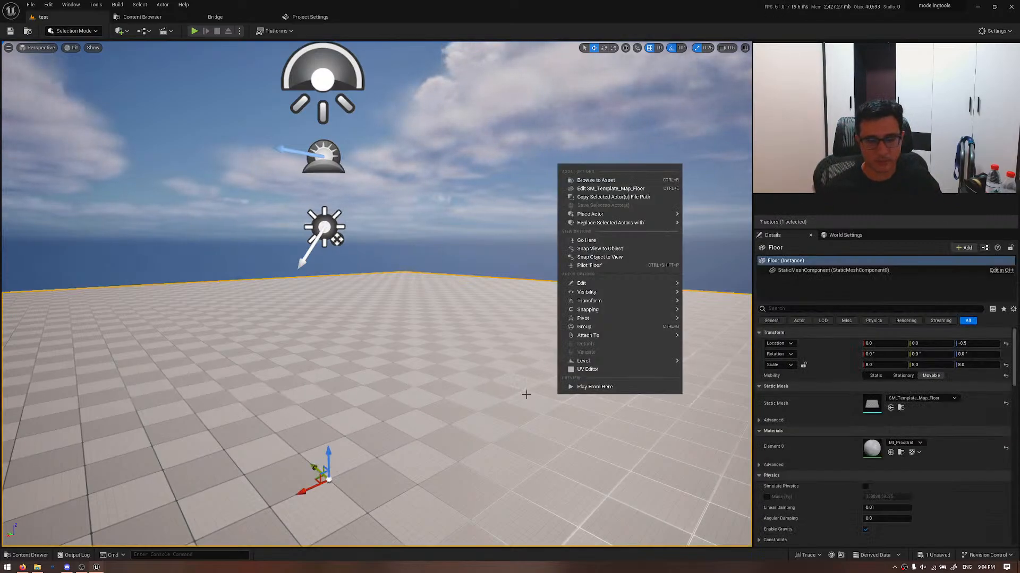
{"action": "right_click_drag", "start_coordinate": [512, 389], "coordinate": [547, 355]}
{"action": "left_click", "coordinate": [521, 63]}
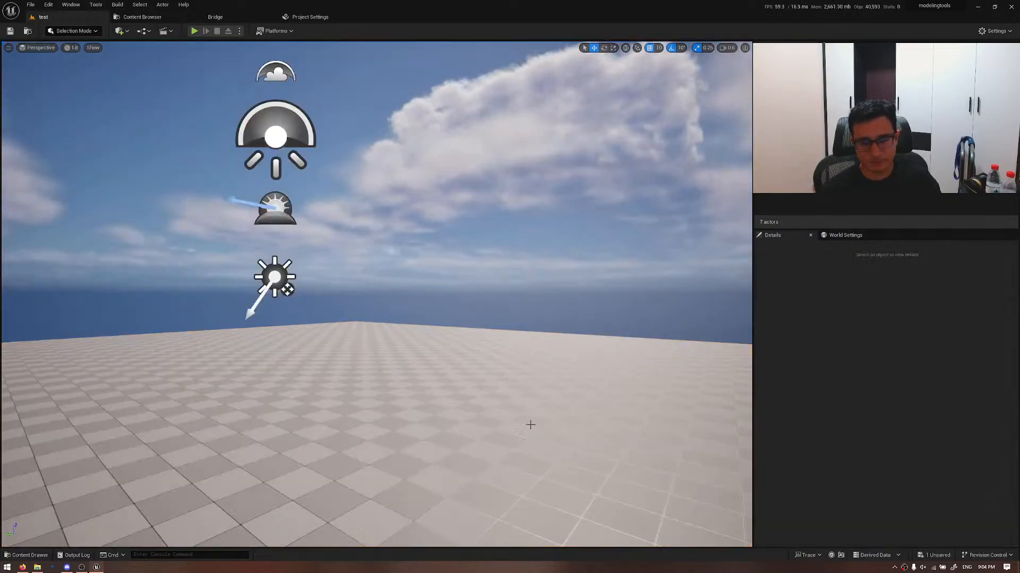
{"action": "right_click_drag", "start_coordinate": [530, 425], "coordinate": [476, 412]}
{"action": "scroll", "coordinate": [476, 412], "scroll_direction": "up", "scroll_amount": 2}
{"action": "key", "text": "w"}
{"action": "key", "text": "s"}
{"action": "scroll", "coordinate": [476, 412], "scroll_direction": "up", "scroll_amount": 2}
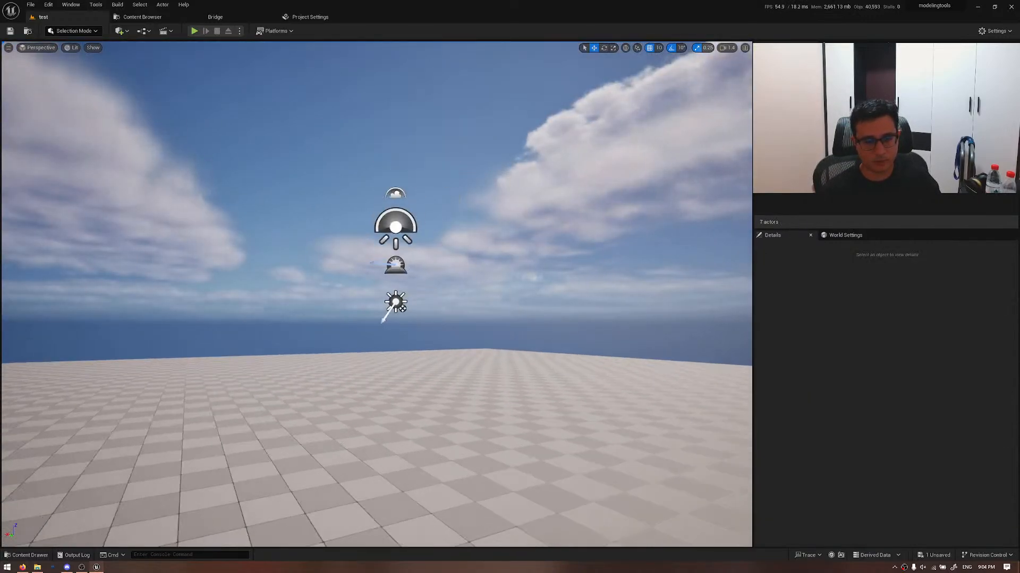
{"action": "key", "text": "w"}
{"action": "key", "text": "s"}
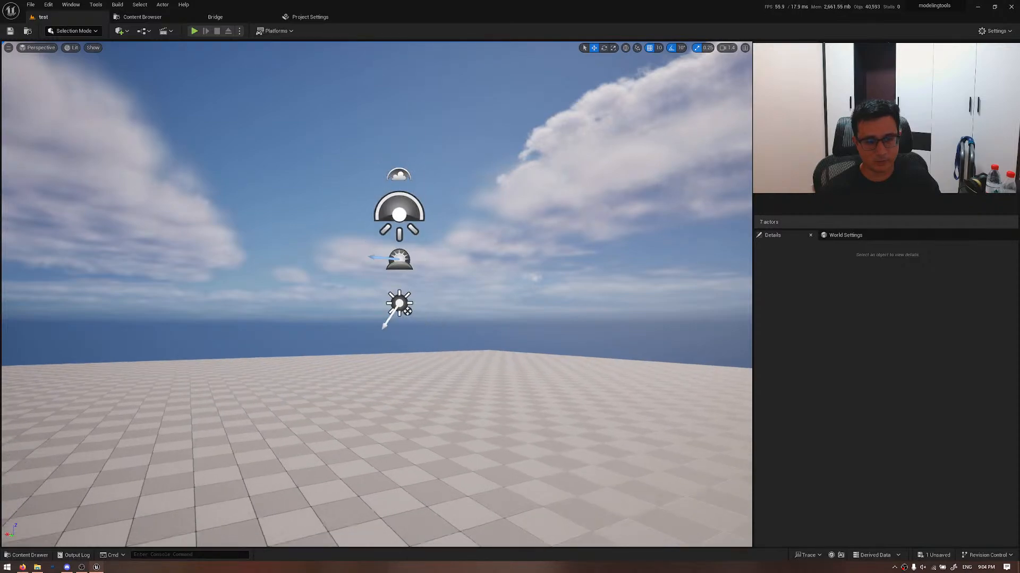
{"action": "key", "text": "w"}
{"action": "key", "text": "s"}
{"action": "scroll", "coordinate": [531, 430], "scroll_direction": "down", "scroll_amount": 2}
{"action": "key", "text": "w"}
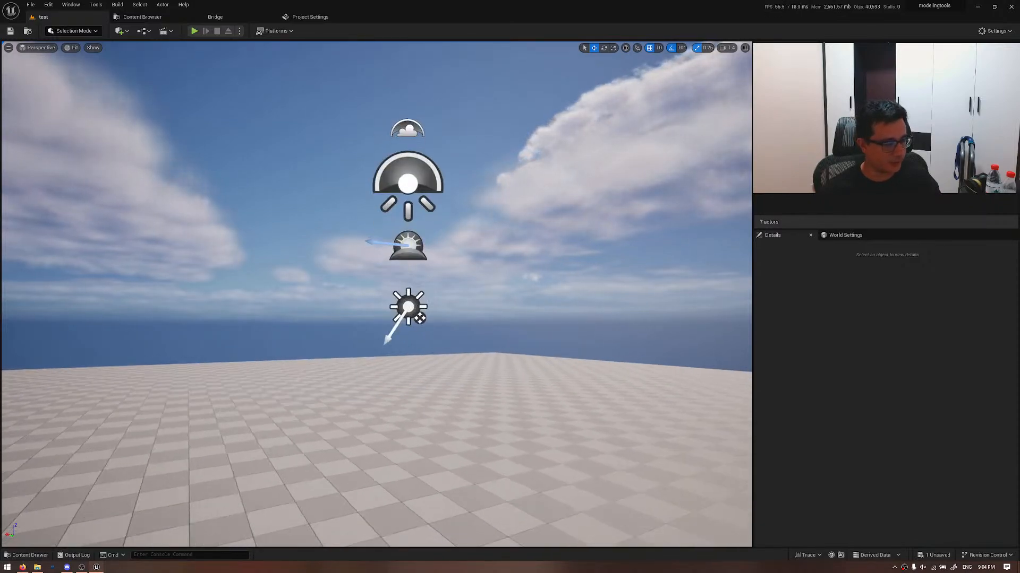
{"action": "key", "text": "e"}
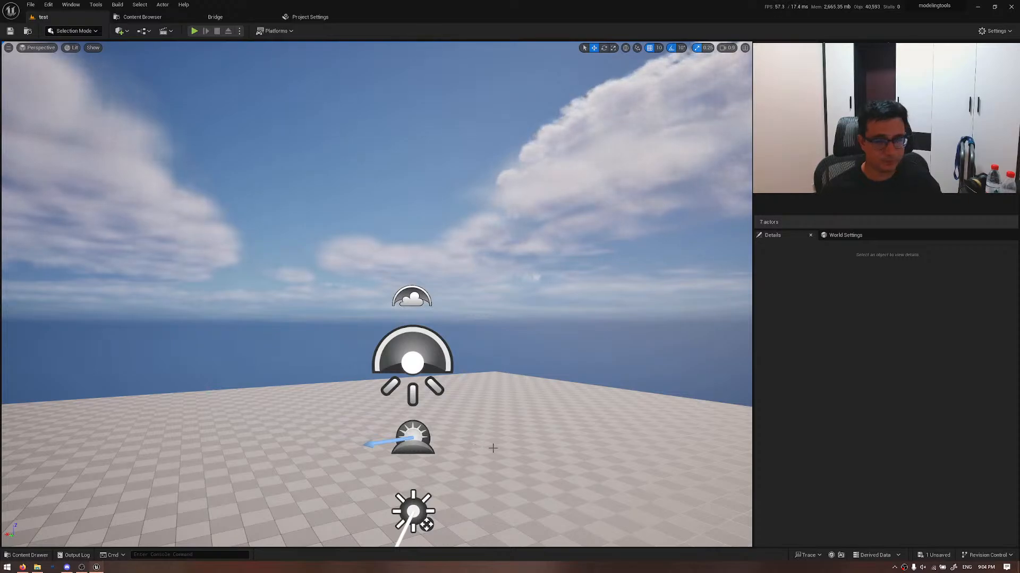
{"action": "right_click_drag", "start_coordinate": [493, 448], "coordinate": [457, 470]}
{"action": "key", "text": "s"}
{"action": "key", "text": "q"}
{"action": "key", "text": "d"}
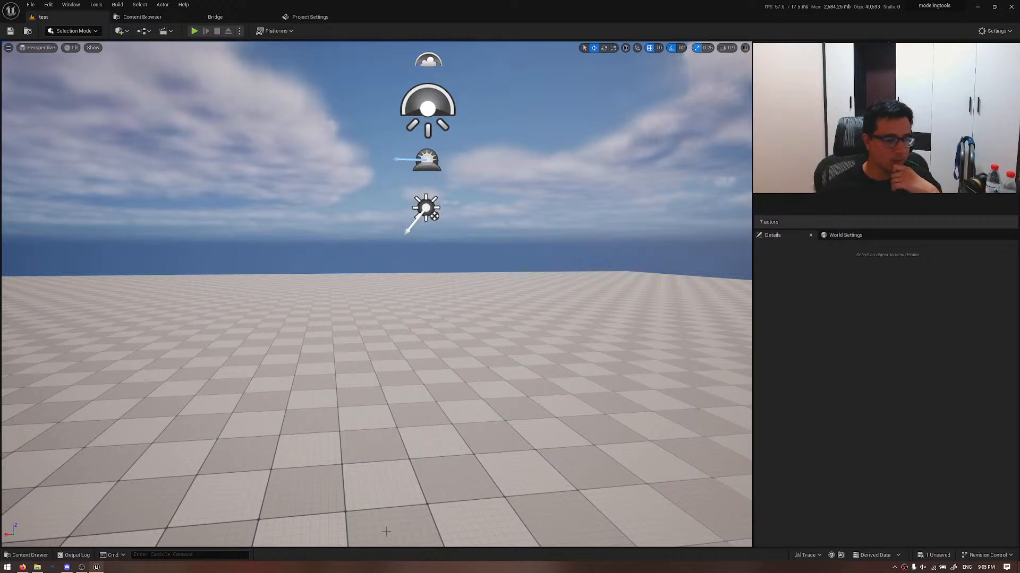
{"action": "right_click", "coordinate": [378, 566]}
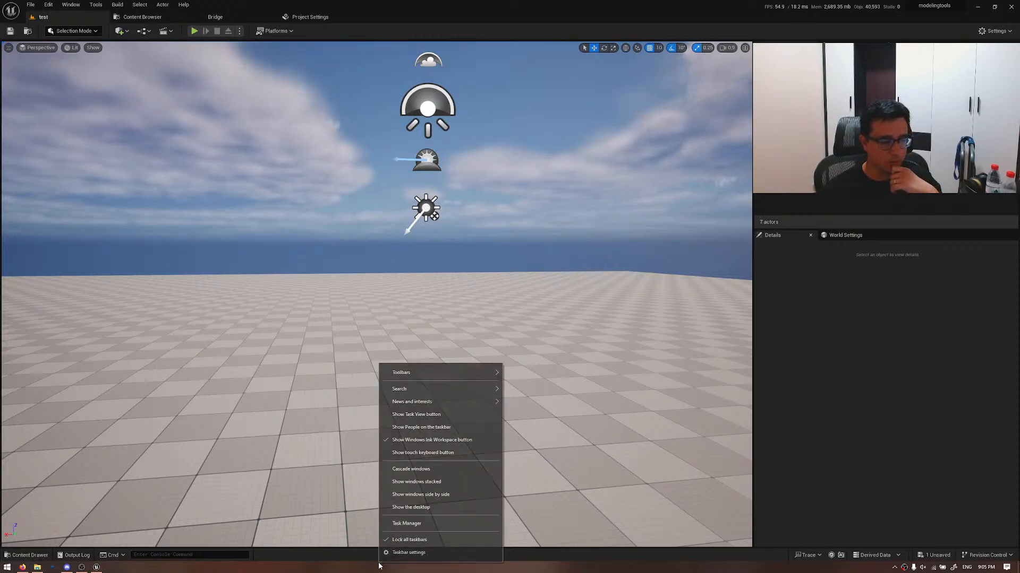
{"action": "left_click", "coordinate": [393, 550]}
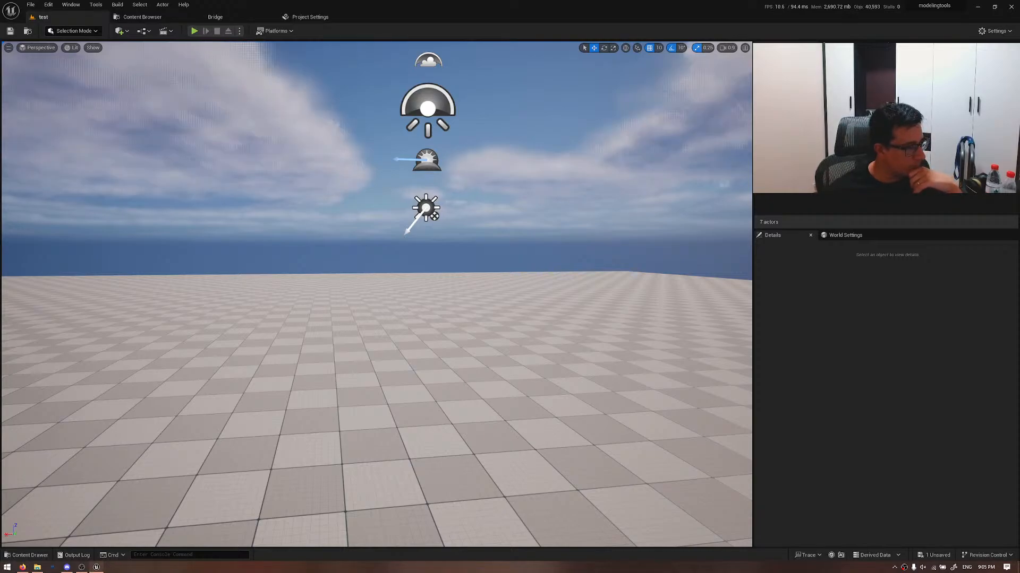
{"action": "right_click_drag", "start_coordinate": [419, 239], "coordinate": [413, 227]}
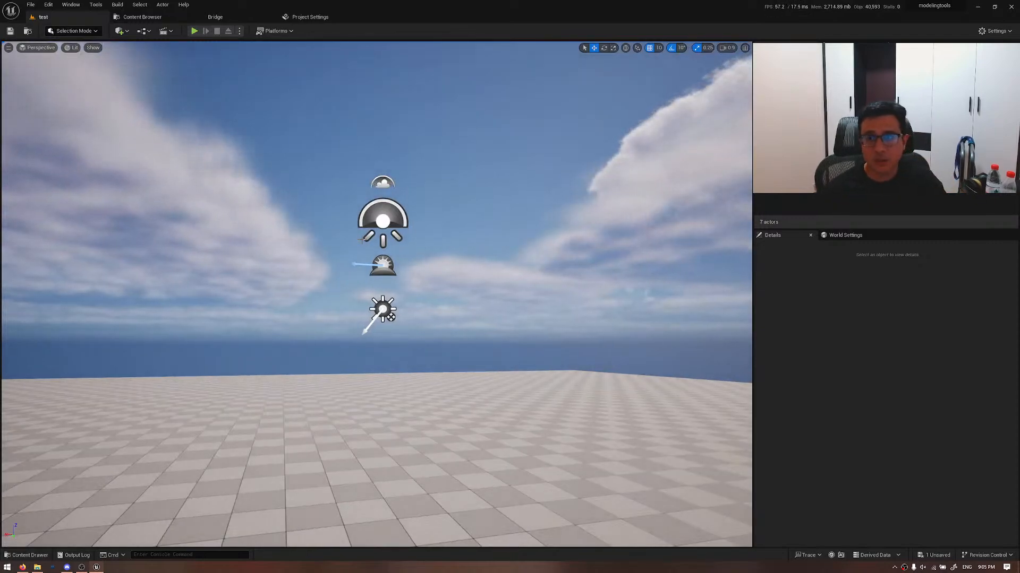
{"action": "right_click_drag", "start_coordinate": [398, 316], "coordinate": [400, 324]}
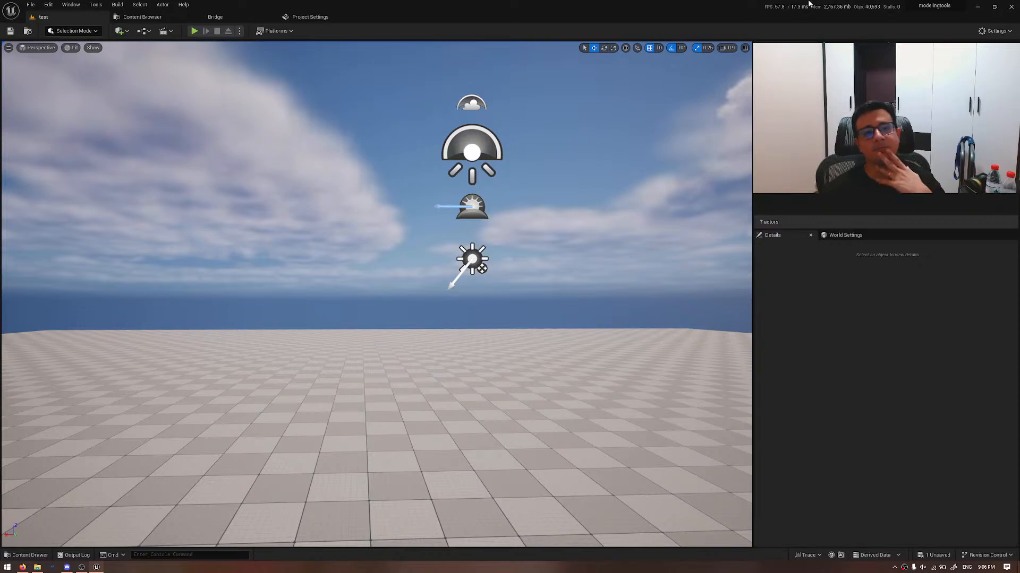
{"action": "right_click_drag", "start_coordinate": [395, 351], "coordinate": [564, 158]}
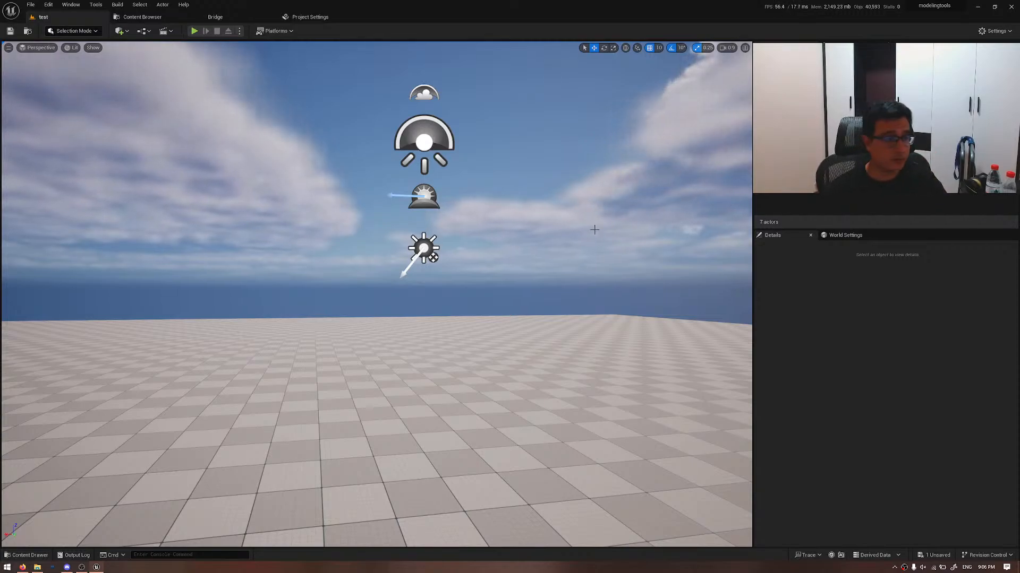
{"action": "mouse_move", "coordinate": [590, 248]}
{"action": "right_mouse_down"}
{"action": "mouse_move", "coordinate": [669, 265]}
{"action": "mouse_move", "coordinate": [590, 249]}
{"action": "right_mouse_up"}
{"action": "key", "text": "w"}
{"action": "key", "text": "s"}
{"action": "key", "text": "w"}
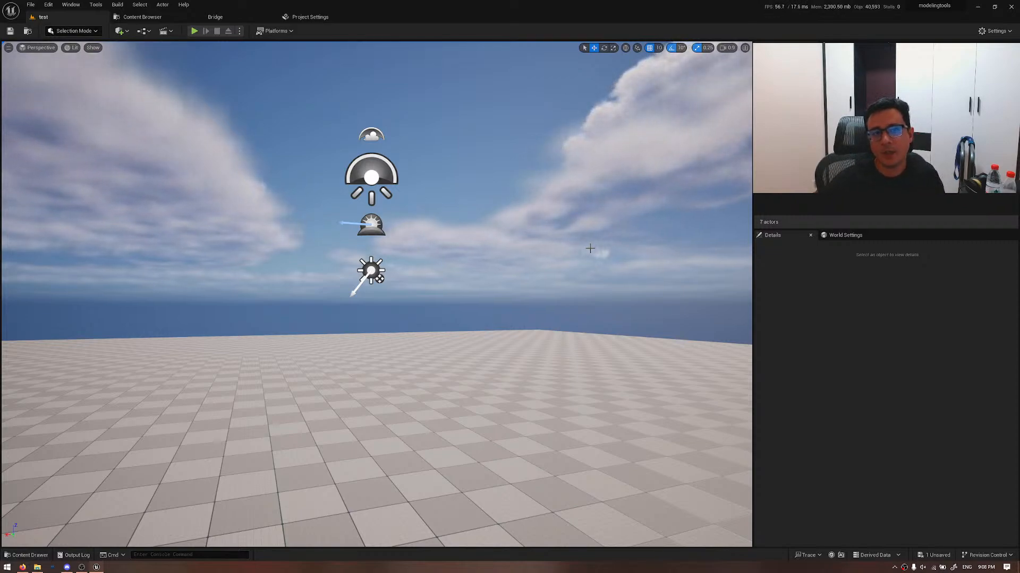
- Switch the level editor from Selection Mode to Modeling Mode
{"action": "left_click", "coordinate": [85, 31]}
{"action": "left_click", "coordinate": [90, 77]}
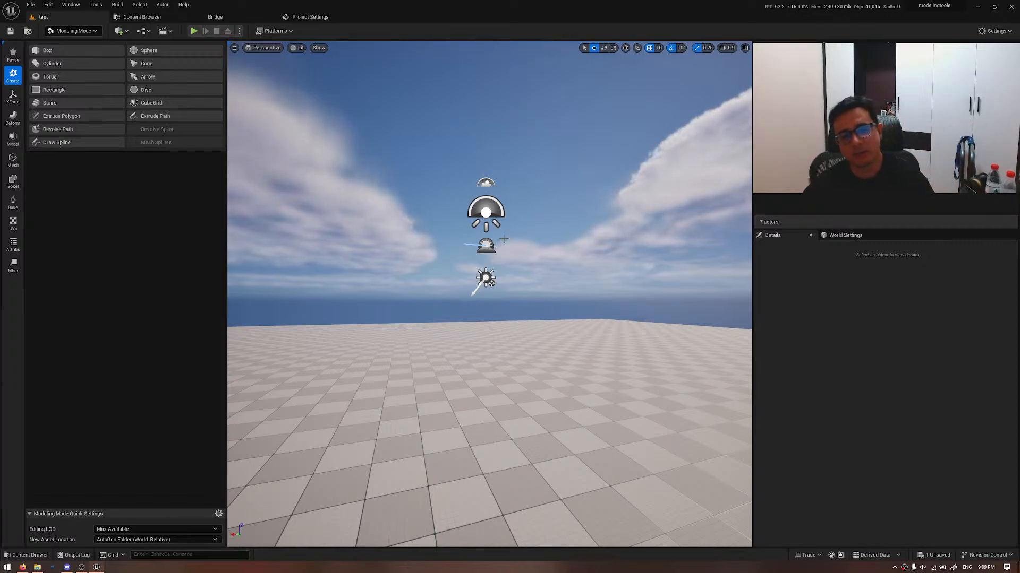
{"action": "right_click_drag", "start_coordinate": [504, 240], "coordinate": [553, 231]}
{"action": "key", "text": "w"}
{"action": "scroll", "coordinate": [521, 243], "scroll_direction": "down", "scroll_amount": 1}
{"action": "key", "text": "s"}
{"action": "key", "text": "w"}
{"action": "key", "text": "w"}
{"action": "key", "text": "s"}
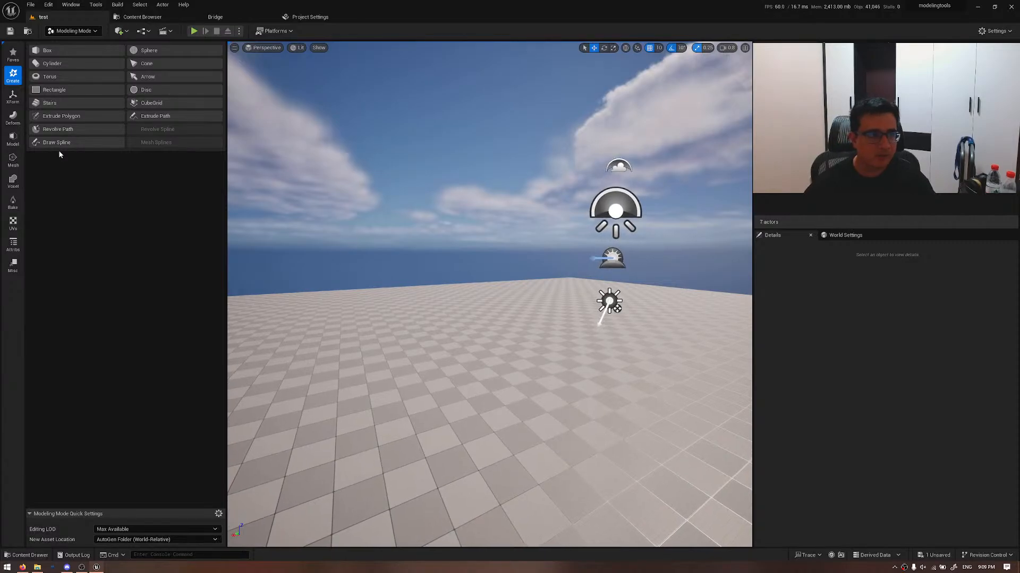
- Look through the XForm, Deform and Model tool categories and return to the Create category
{"action": "left_click", "coordinate": [13, 96]}
{"action": "left_click", "coordinate": [13, 118]}
{"action": "left_click", "coordinate": [13, 139]}
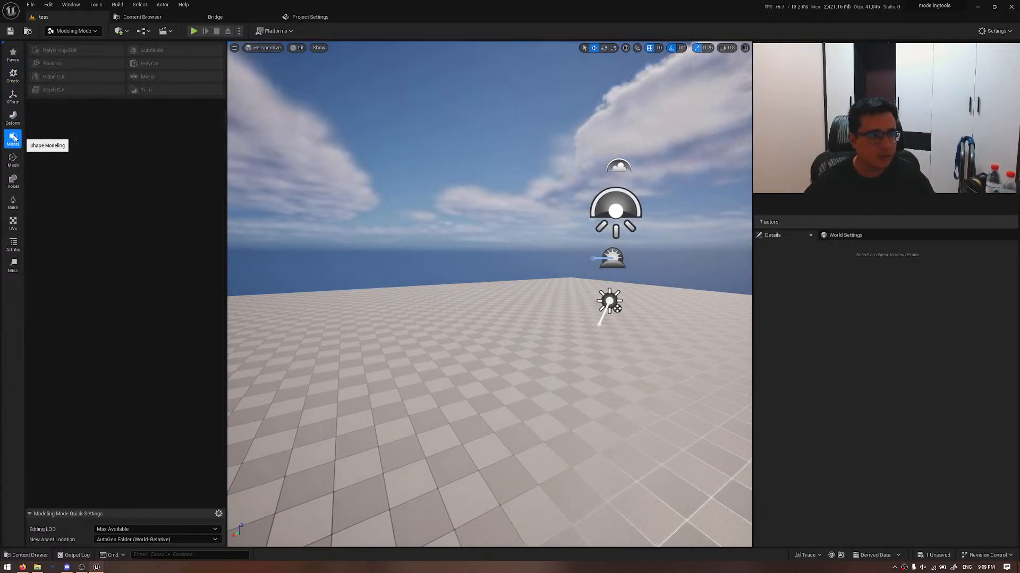
{"action": "left_click", "coordinate": [18, 77]}
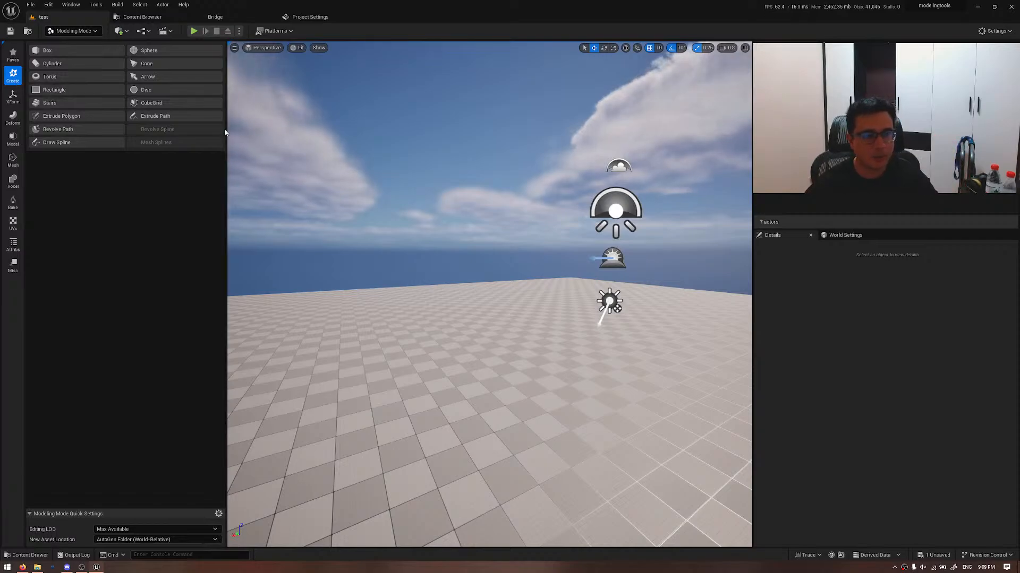
- Narrow the modeling tool palette to enlarge the viewport, keeping the Create tools shown
{"action": "left_click_drag", "start_coordinate": [226, 124], "coordinate": [179, 125]}
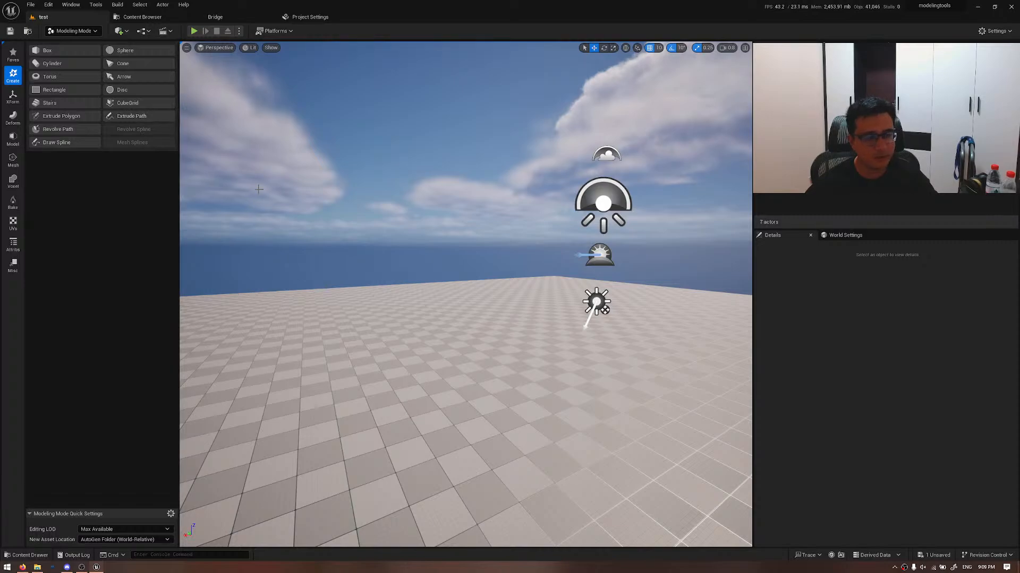
{"action": "scroll", "coordinate": [275, 235], "scroll_direction": "up", "scroll_amount": 5}
{"action": "left_click", "coordinate": [13, 97]}
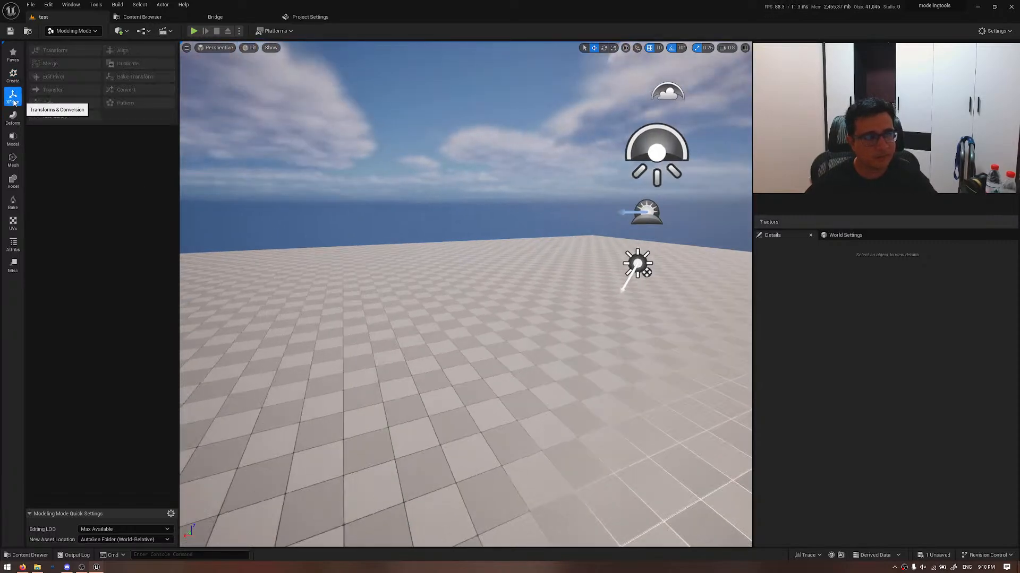
{"action": "left_click", "coordinate": [14, 78]}
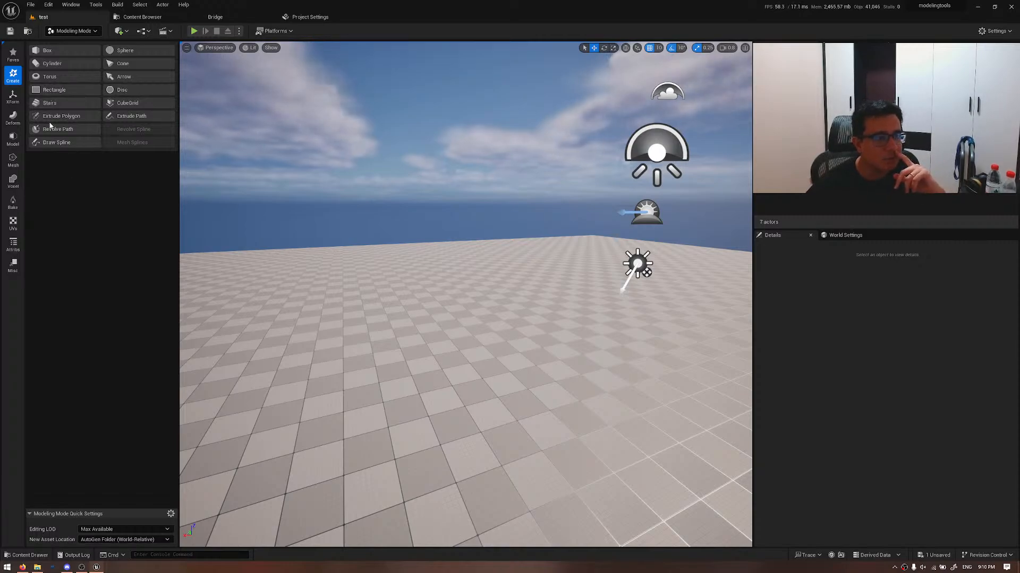
- Place a new 100 × 100 × 100 static mesh box on the floor at about X 400, Y 1340
{"action": "left_click", "coordinate": [66, 51]}
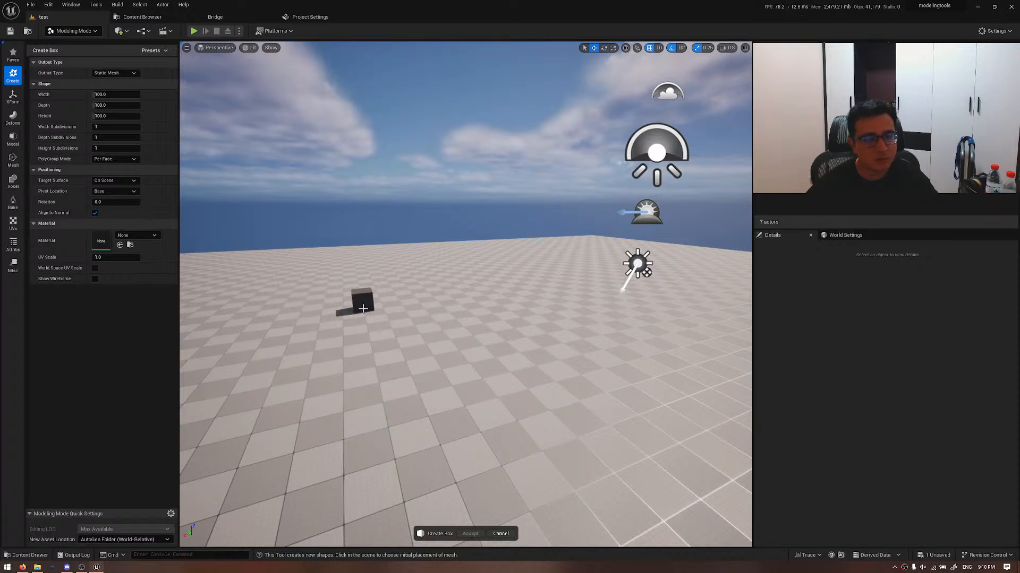
{"action": "left_click", "coordinate": [376, 292]}
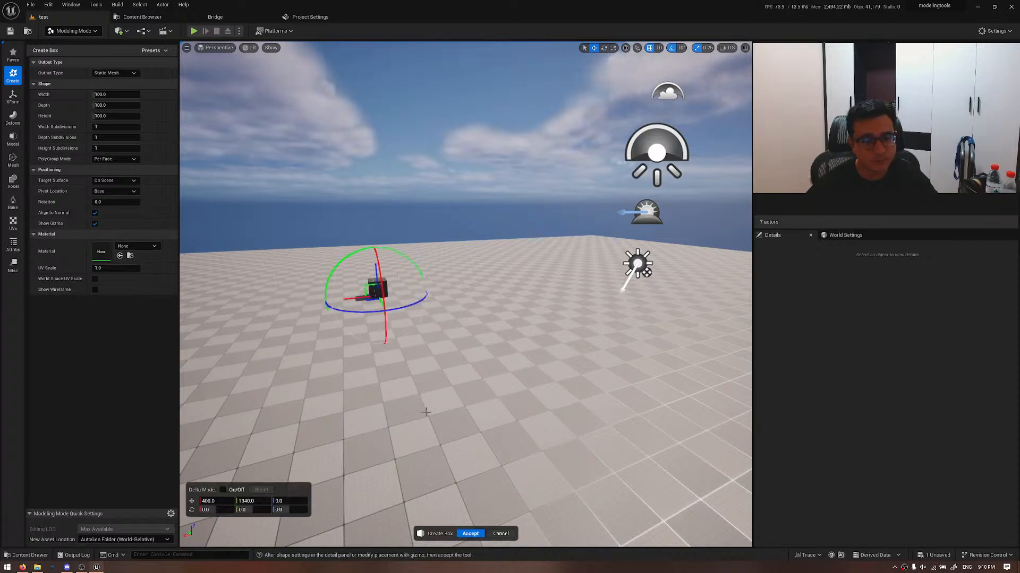
{"action": "right_click_drag", "start_coordinate": [427, 412], "coordinate": [436, 438]}
{"action": "key", "text": "w"}
{"action": "key", "text": "w"}
- Set the new box's X and Y position to 0 and turn on Delta Mode for its gizmo
{"action": "mouse_move", "coordinate": [221, 501]}
{"action": "left_mouse_down"}
{"action": "mouse_move", "coordinate": [234, 502]}
{"action": "mouse_move", "coordinate": [212, 502]}
{"action": "left_mouse_up"}
{"action": "left_click", "coordinate": [221, 502]}
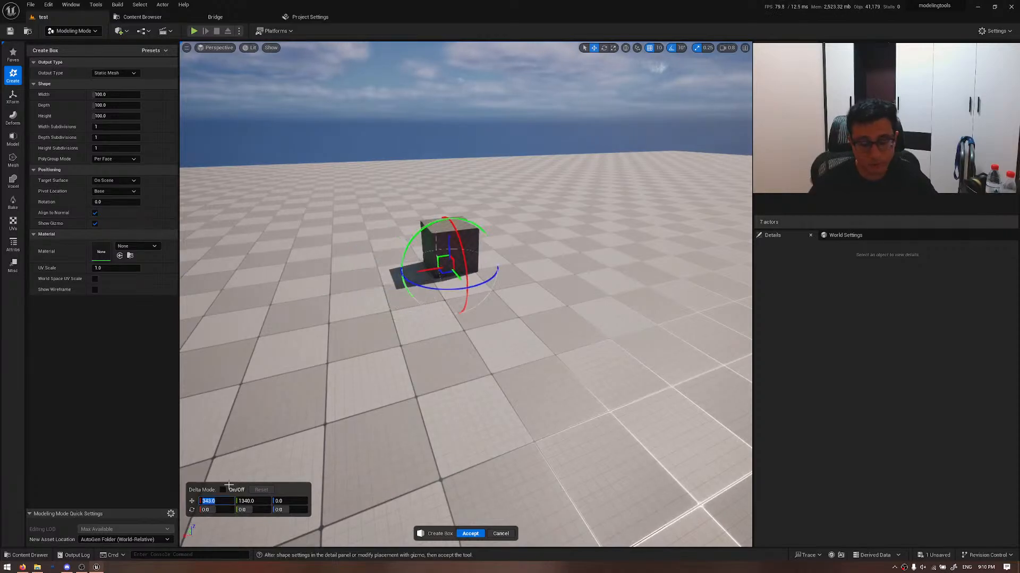
{"action": "type", "text": "0"}
{"action": "key", "text": "Tab"}
{"action": "type", "text": "0"}
{"action": "key", "text": "Tab"}
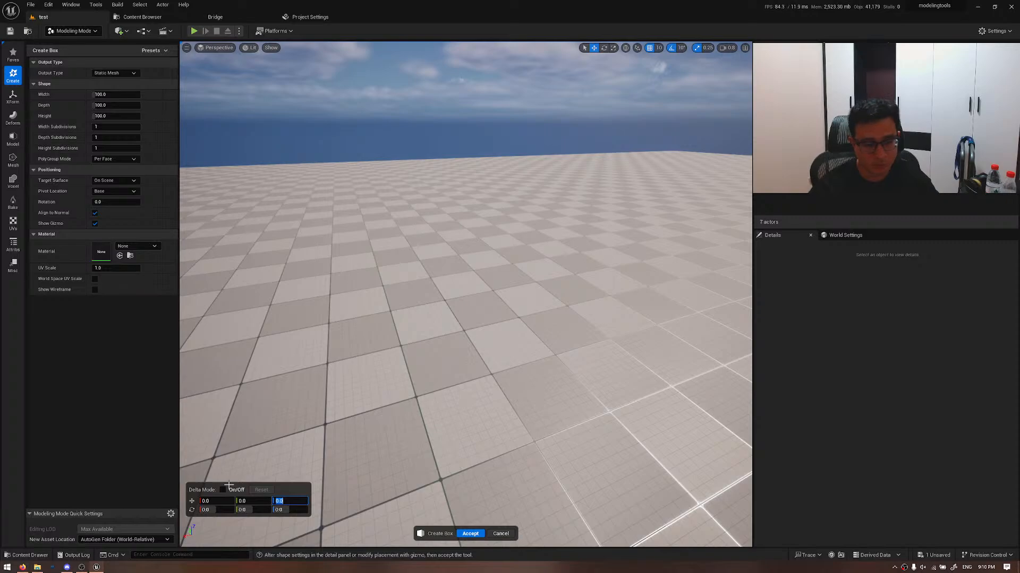
{"action": "right_click_drag", "start_coordinate": [340, 468], "coordinate": [531, 414]}
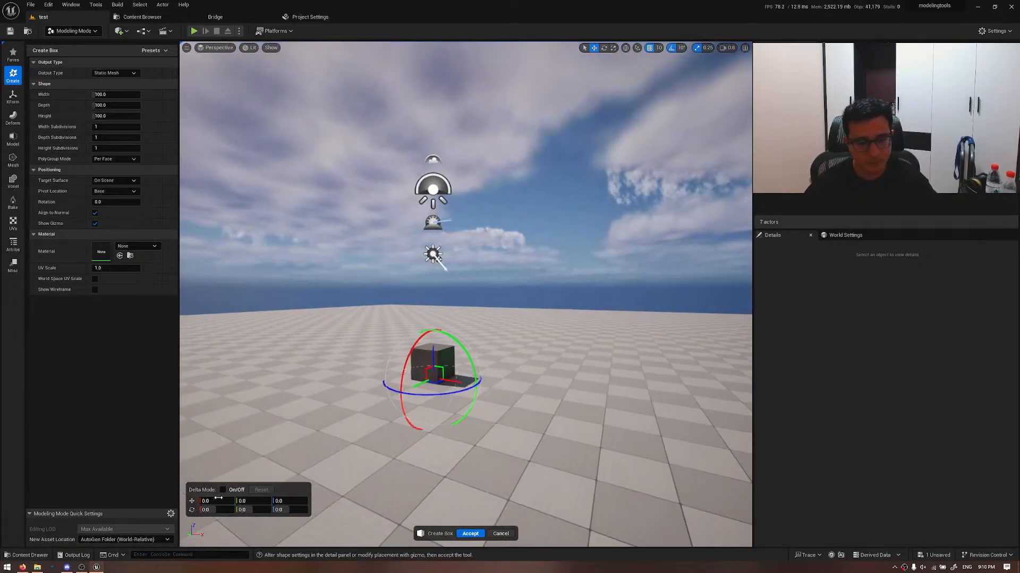
{"action": "left_click", "coordinate": [223, 489]}
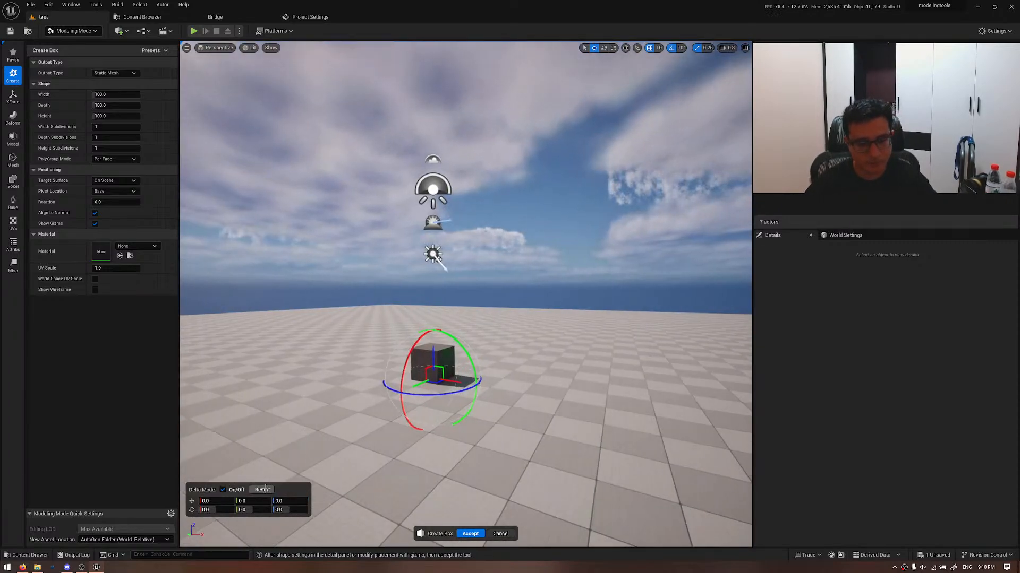
- Shift the unaccepted box using the gizmo's delta position values and switch Delta Mode off and back on
{"action": "left_click_drag", "start_coordinate": [239, 502], "coordinate": [282, 502]}
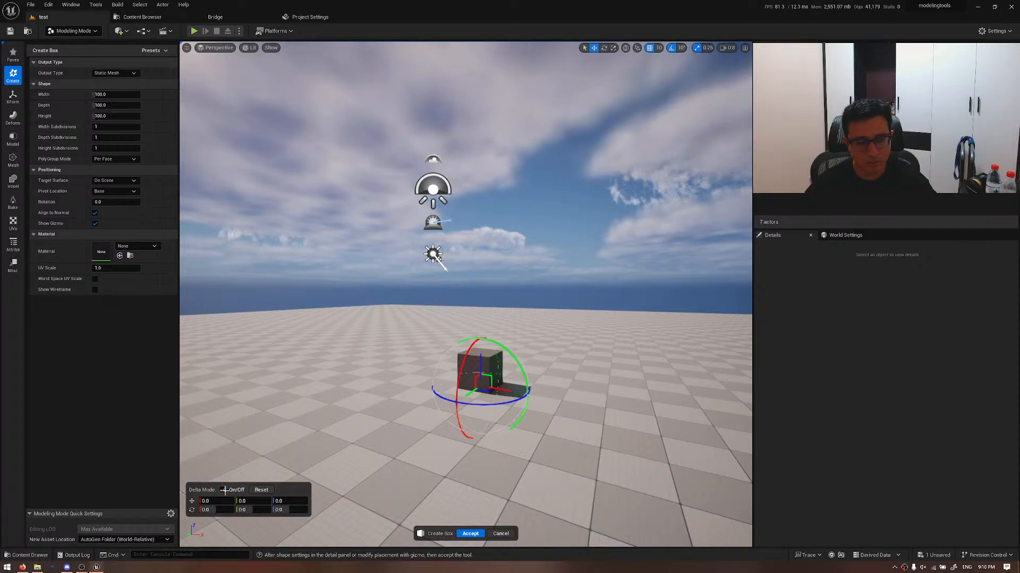
{"action": "mouse_move", "coordinate": [443, 420]}
{"action": "right_mouse_down"}
{"action": "mouse_move", "coordinate": [442, 429]}
{"action": "mouse_move", "coordinate": [444, 420]}
{"action": "right_mouse_up"}
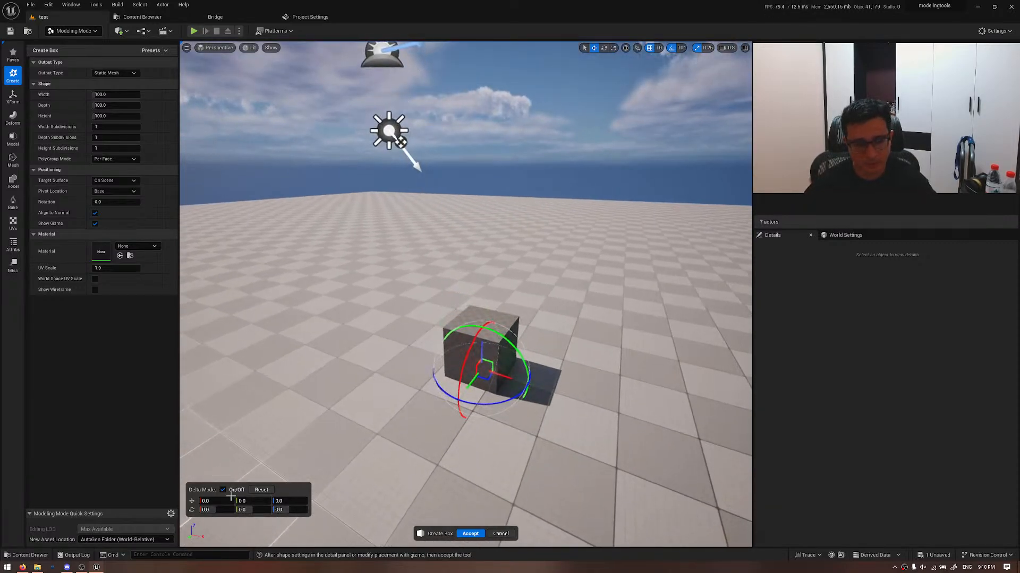
{"action": "left_click", "coordinate": [223, 489]}
{"action": "left_click", "coordinate": [224, 491]}
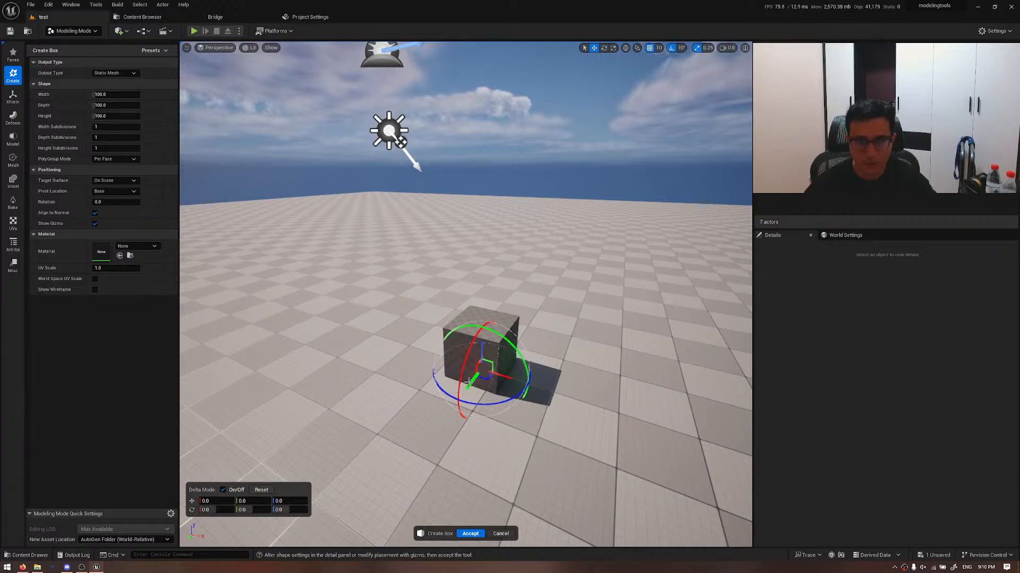
- Move the box 150 along Y with its gizmo and, after resetting the delta values, -250 along X
{"action": "left_click_drag", "start_coordinate": [468, 381], "coordinate": [408, 449]}
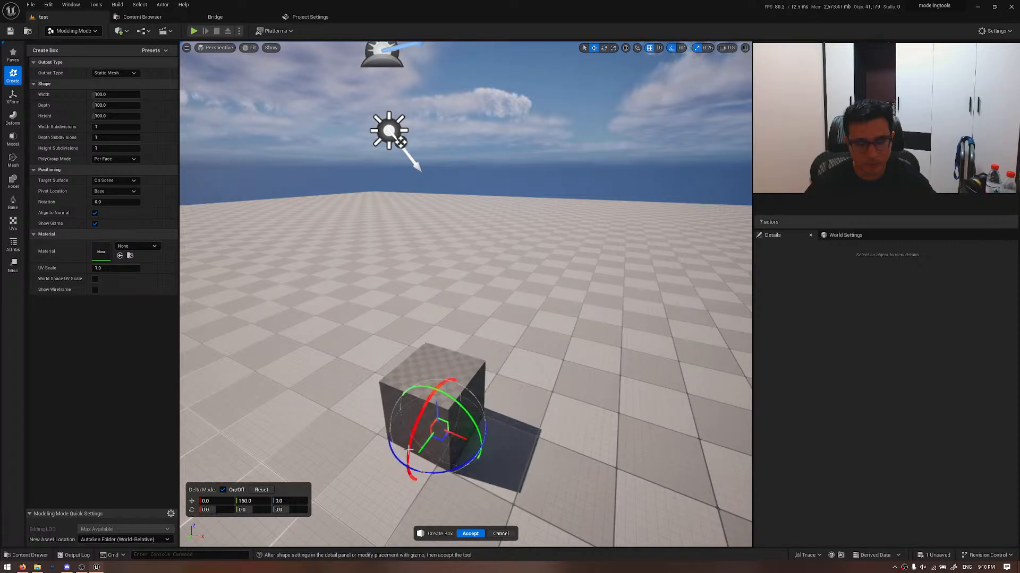
{"action": "left_click", "coordinate": [261, 490]}
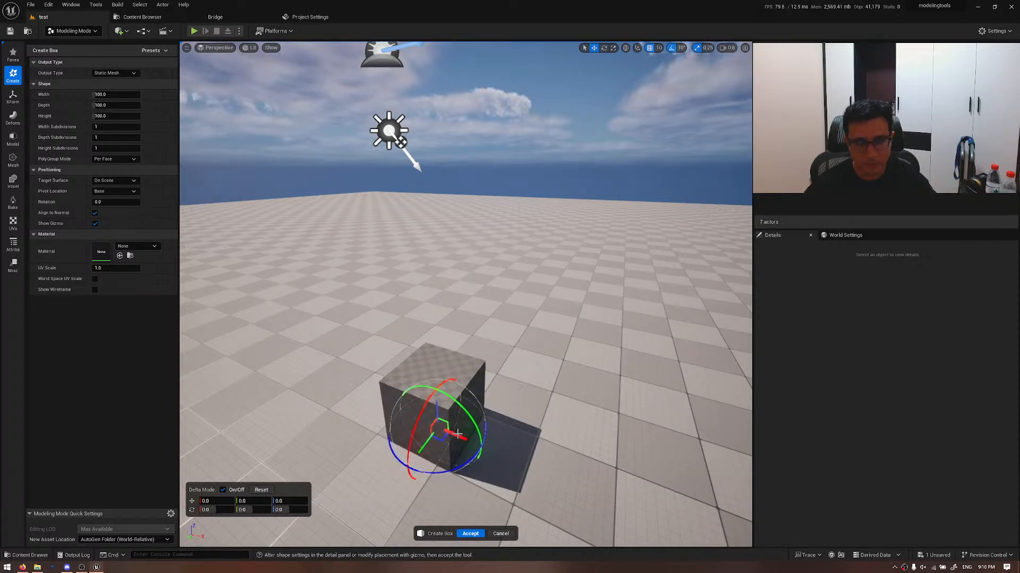
{"action": "left_click_drag", "start_coordinate": [413, 450], "coordinate": [328, 392]}
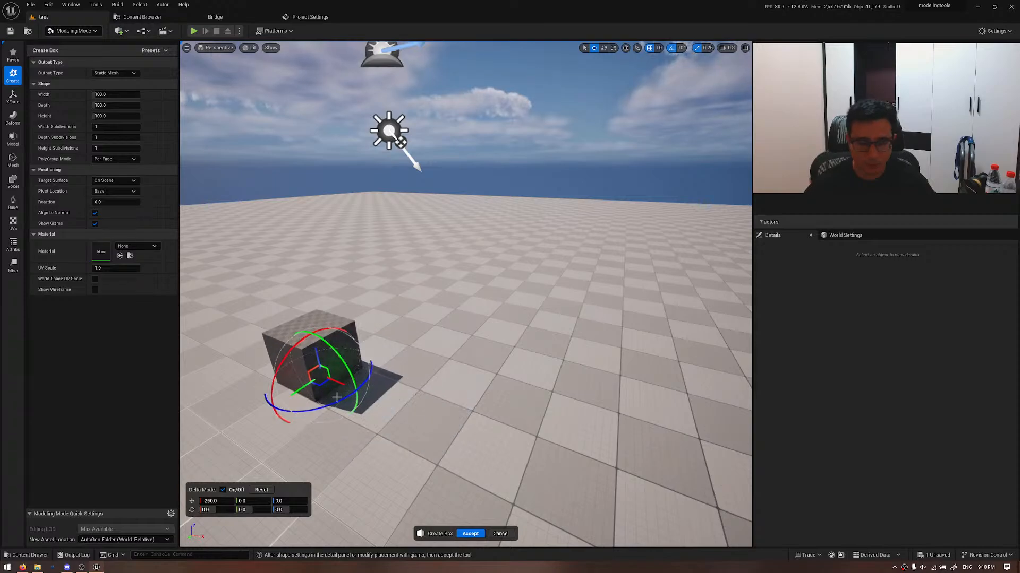
- Turn off Delta Mode, adjust the box's position to about X -37, Y 159, and accept the box
{"action": "key", "text": "w"}
{"action": "key", "text": "a"}
{"action": "right_click_drag", "start_coordinate": [329, 391], "coordinate": [326, 379]}
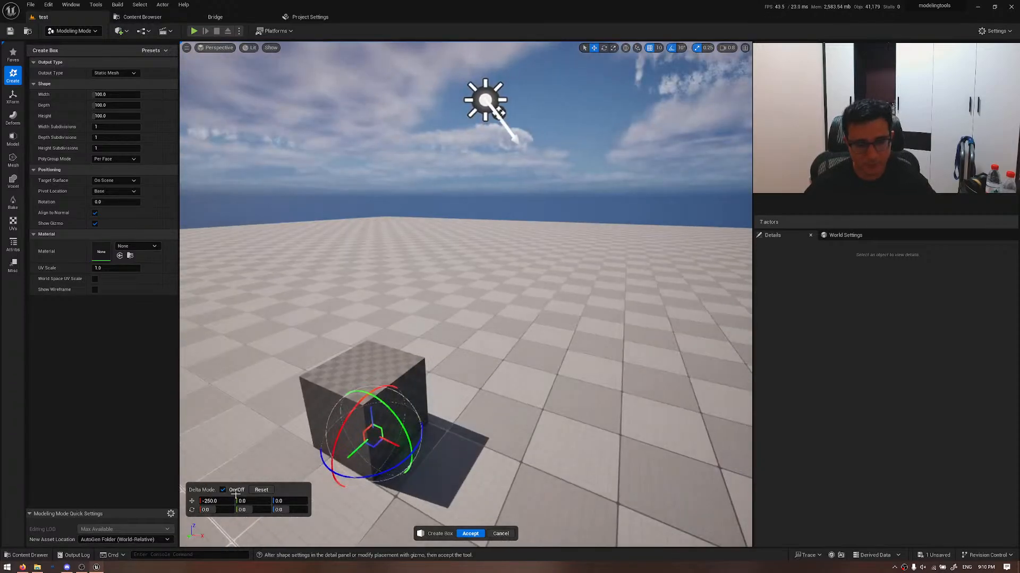
{"action": "left_click", "coordinate": [223, 489]}
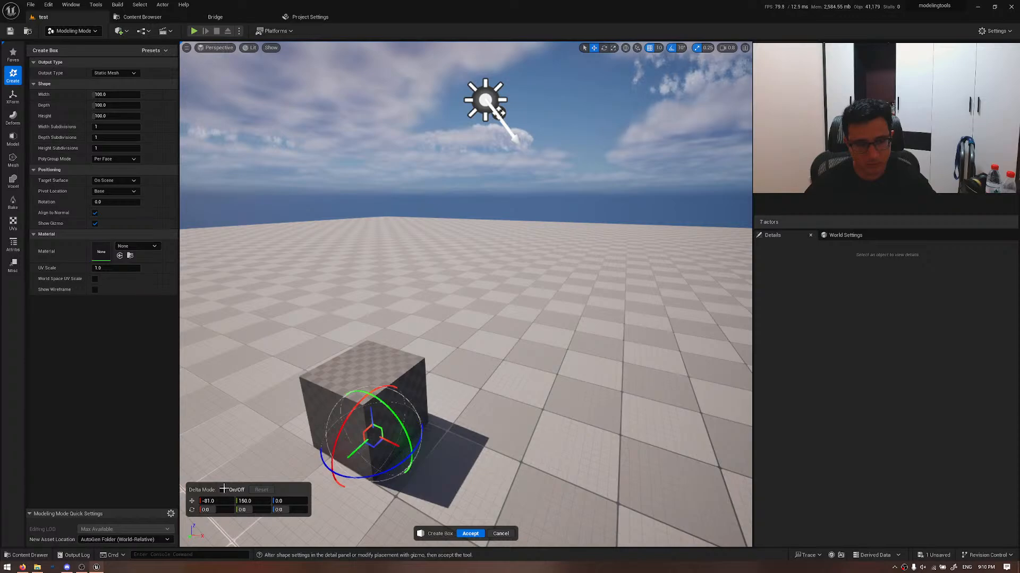
{"action": "mouse_move", "coordinate": [249, 502]}
{"action": "left_mouse_down"}
{"action": "mouse_move", "coordinate": [284, 501]}
{"action": "mouse_move", "coordinate": [239, 501]}
{"action": "mouse_move", "coordinate": [251, 501]}
{"action": "left_mouse_up"}
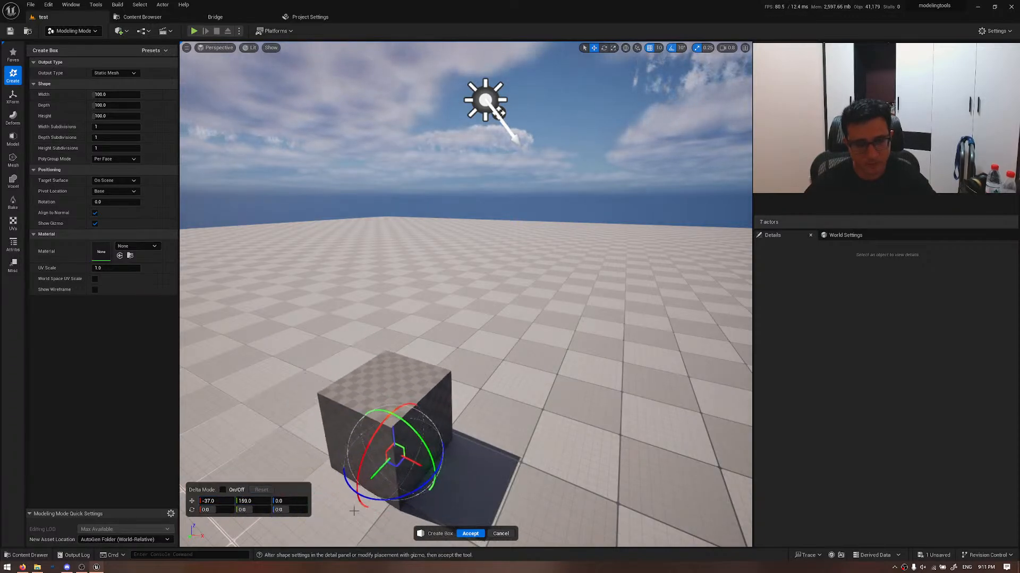
{"action": "left_click", "coordinate": [468, 534]}
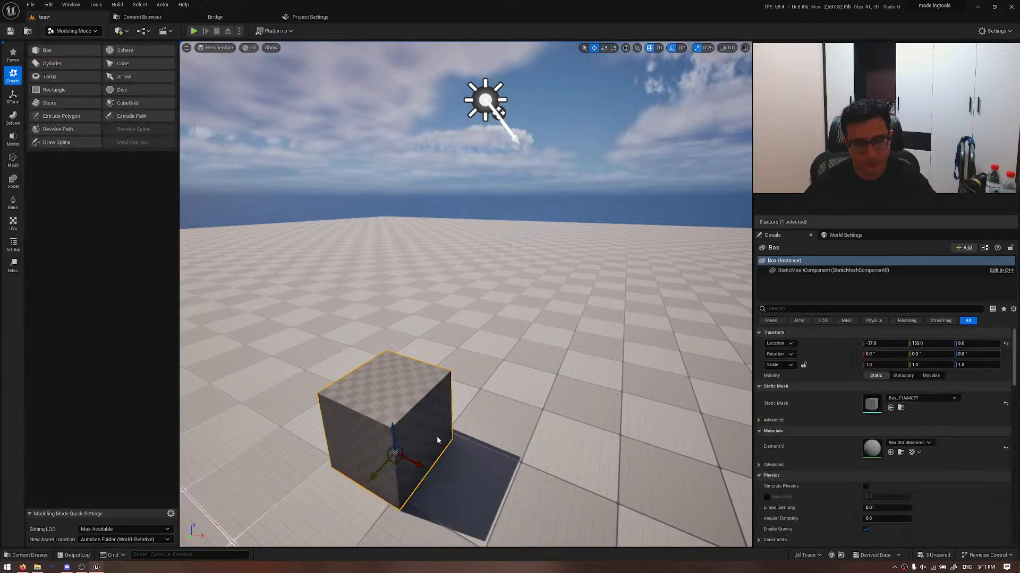
- Focus the viewport on the new box and fly around it while varying the camera speed
{"action": "key", "text": "f"}
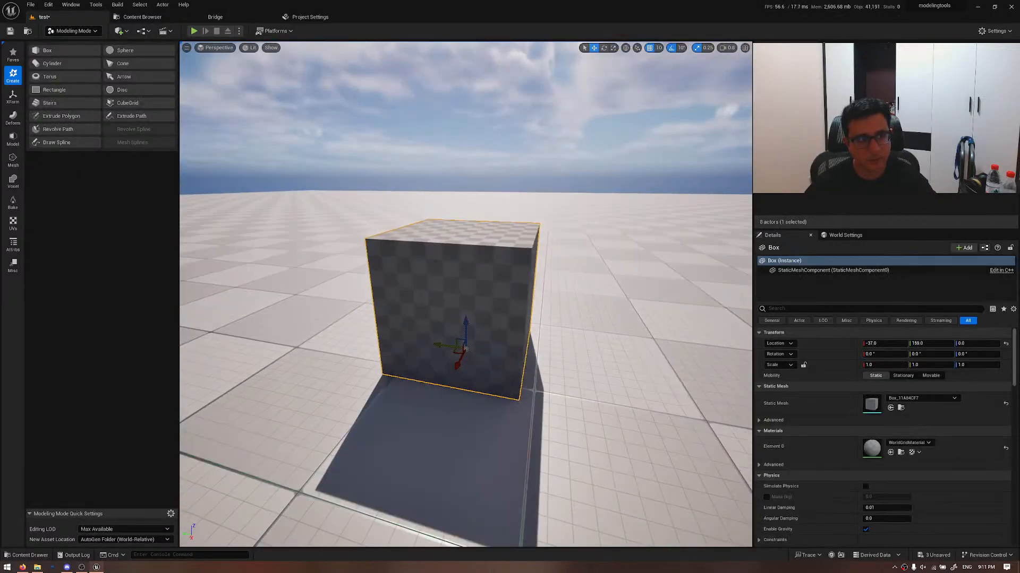
{"action": "scroll", "coordinate": [501, 397], "scroll_direction": "up", "scroll_amount": 3}
{"action": "scroll", "coordinate": [544, 382], "scroll_direction": "down", "scroll_amount": 5}
{"action": "right_click_drag", "start_coordinate": [544, 383], "coordinate": [536, 355]}
{"action": "scroll", "coordinate": [544, 383], "scroll_direction": "down", "scroll_amount": 5}
{"action": "key", "text": "w"}
{"action": "scroll", "coordinate": [536, 355], "scroll_direction": "up", "scroll_amount": 3}
{"action": "key", "text": "d"}
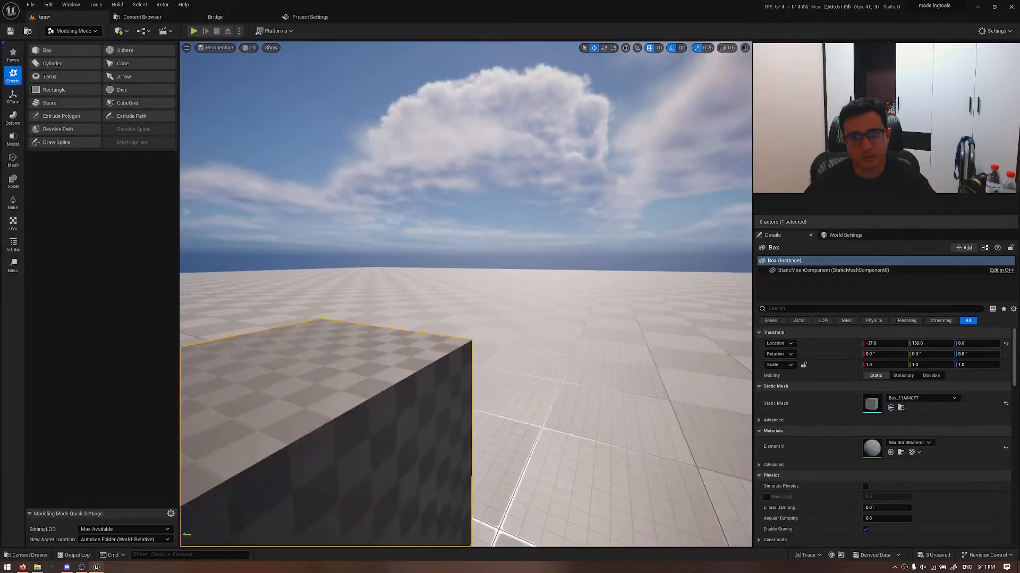
{"action": "key", "text": "f"}
- Check the camera speed settings and fly around the box at progressively slower and faster speeds
{"action": "left_click", "coordinate": [729, 47]}
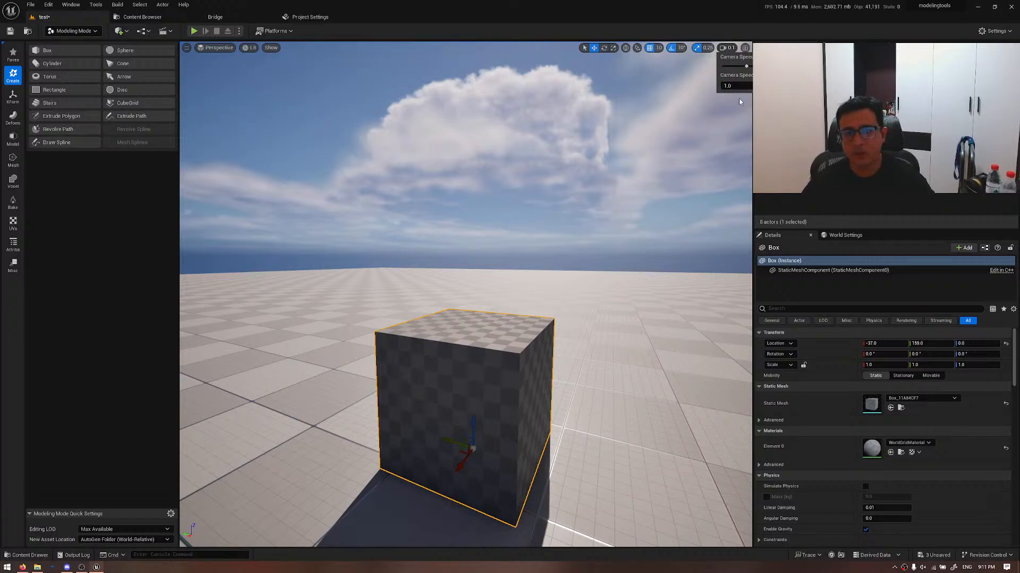
{"action": "right_click_drag", "start_coordinate": [731, 107], "coordinate": [766, 106]}
{"action": "key", "text": "w"}
{"action": "scroll", "coordinate": [739, 110], "scroll_direction": "up", "scroll_amount": 5}
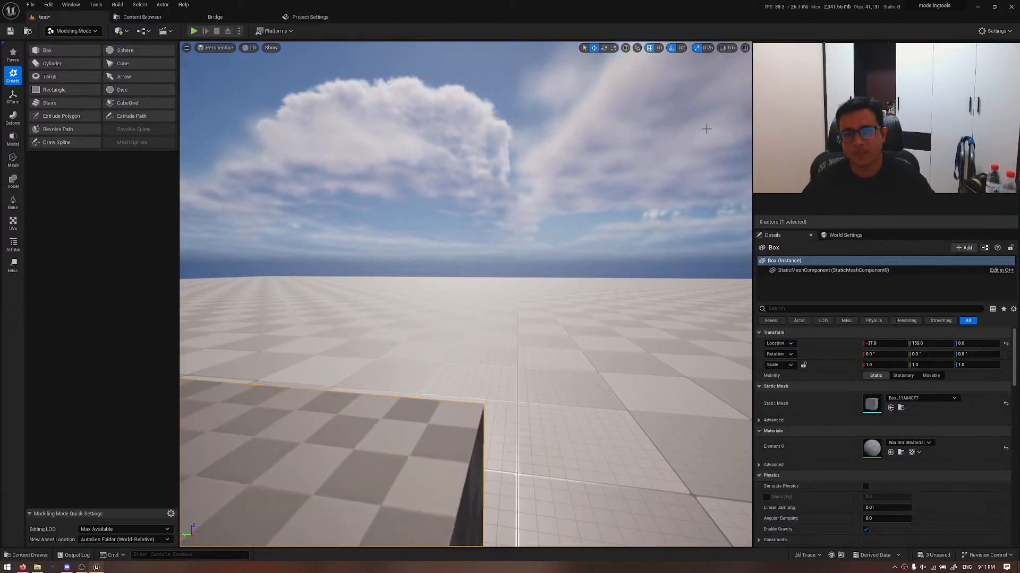
{"action": "left_click", "coordinate": [730, 49]}
{"action": "key", "text": "s"}
{"action": "mouse_move", "coordinate": [677, 170]}
{"action": "right_mouse_down"}
{"action": "mouse_move", "coordinate": [699, 172]}
{"action": "mouse_move", "coordinate": [668, 191]}
{"action": "mouse_move", "coordinate": [670, 156]}
{"action": "right_mouse_up"}
{"action": "scroll", "coordinate": [677, 170], "scroll_direction": "up", "scroll_amount": 5}
{"action": "key", "text": "s"}
{"action": "scroll", "coordinate": [677, 170], "scroll_direction": "up", "scroll_amount": 8}
{"action": "key", "text": "w"}
{"action": "scroll", "coordinate": [677, 170], "scroll_direction": "down", "scroll_amount": 1}
{"action": "key", "text": "w"}
{"action": "scroll", "coordinate": [677, 170], "scroll_direction": "down", "scroll_amount": 10}
{"action": "key", "text": "e"}
{"action": "key", "text": "w"}
{"action": "scroll", "coordinate": [673, 172], "scroll_direction": "down", "scroll_amount": 8}
{"action": "key", "text": "w"}
{"action": "scroll", "coordinate": [672, 171], "scroll_direction": "up", "scroll_amount": 5}
{"action": "key", "text": "w"}
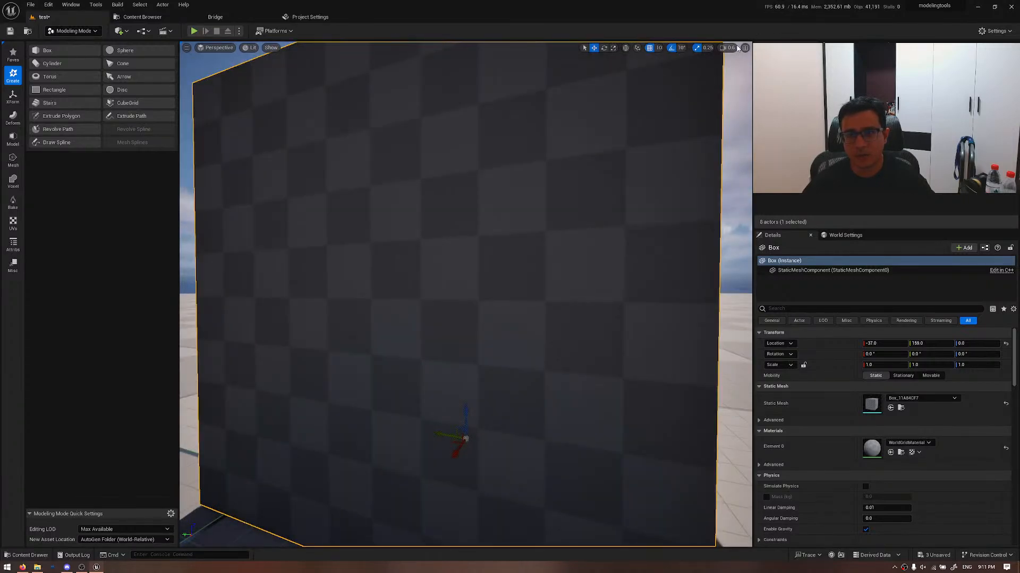
- Frame the box again and examine the camera speed and speed scalar settings
{"action": "left_click", "coordinate": [729, 48]}
{"action": "left_click", "coordinate": [730, 50]}
{"action": "key", "text": "f"}
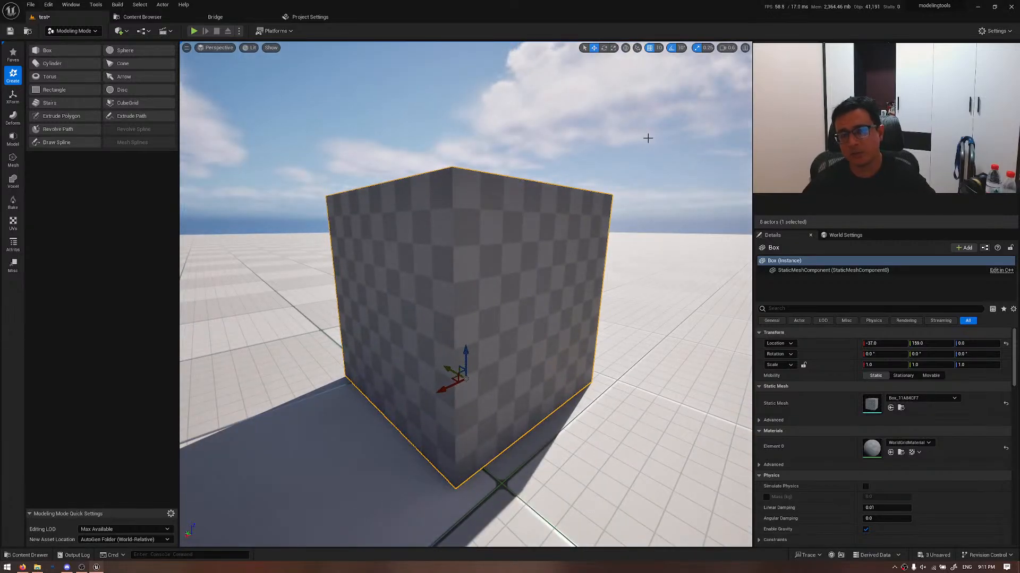
{"action": "left_click", "coordinate": [730, 48]}
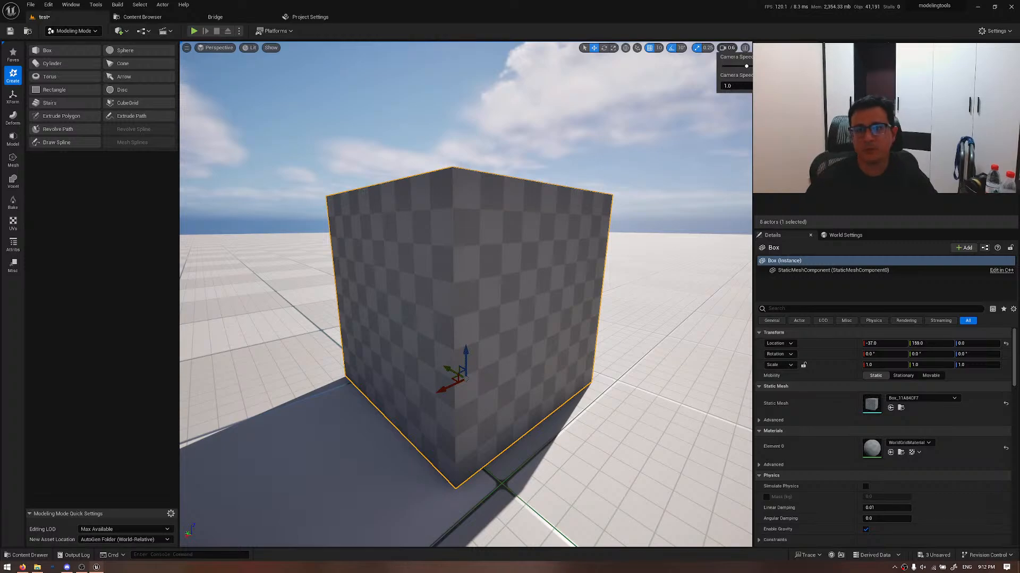
{"action": "mouse_move", "coordinate": [670, 227]}
{"action": "right_mouse_down"}
{"action": "mouse_move", "coordinate": [682, 225]}
{"action": "mouse_move", "coordinate": [677, 210]}
{"action": "right_mouse_up"}
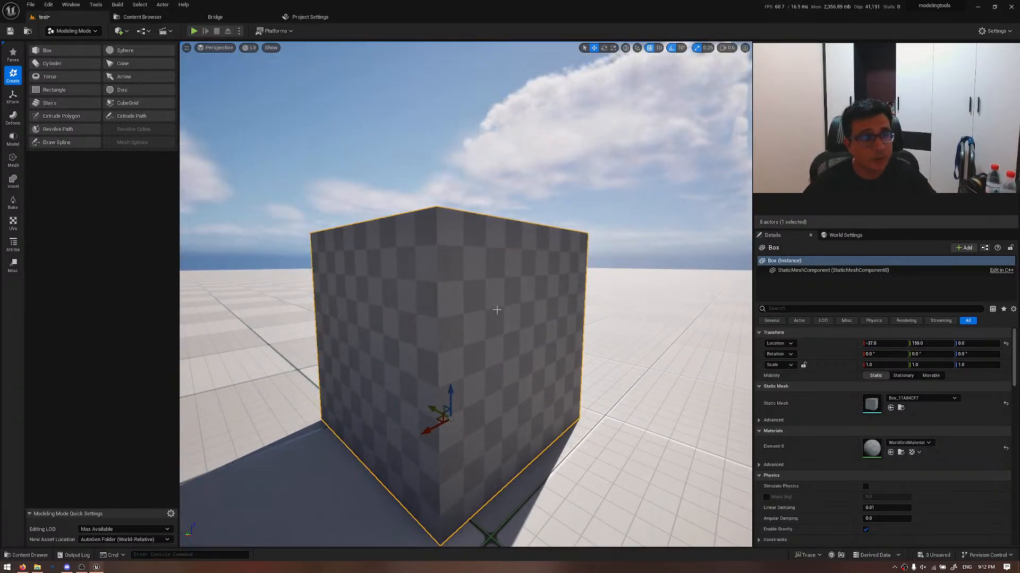
{"action": "mouse_move", "coordinate": [489, 309]}
{"action": "right_mouse_down"}
{"action": "mouse_move", "coordinate": [578, 340]}
{"action": "mouse_move", "coordinate": [523, 346]}
{"action": "mouse_move", "coordinate": [505, 321]}
{"action": "right_mouse_up"}
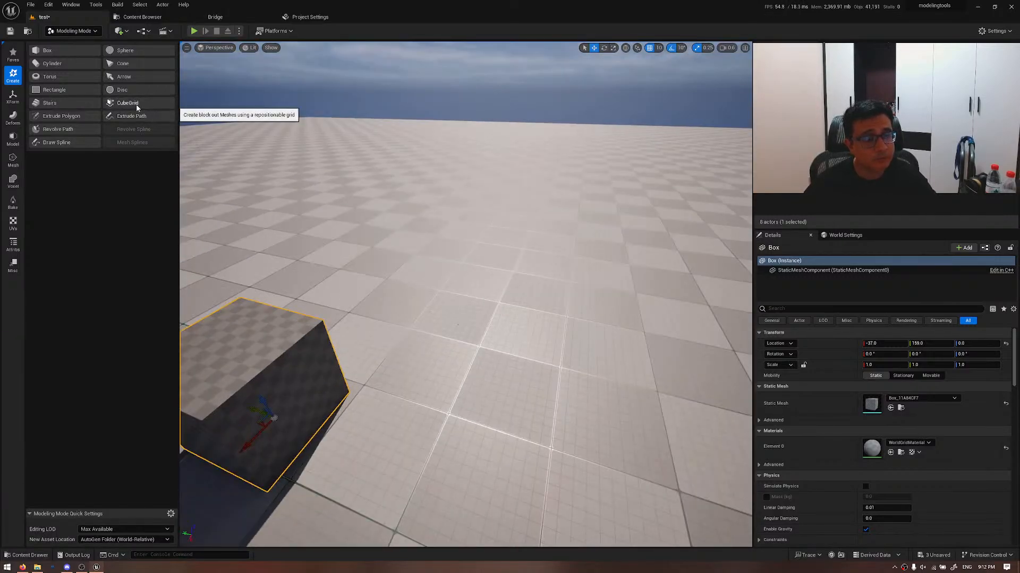
{"action": "key", "text": "e"}
{"action": "right_click_drag", "start_coordinate": [319, 219], "coordinate": [361, 159]}
{"action": "scroll", "coordinate": [319, 218], "scroll_direction": "up", "scroll_amount": 8}
{"action": "left_click", "coordinate": [318, 218]}
{"action": "left_click", "coordinate": [154, 103]}
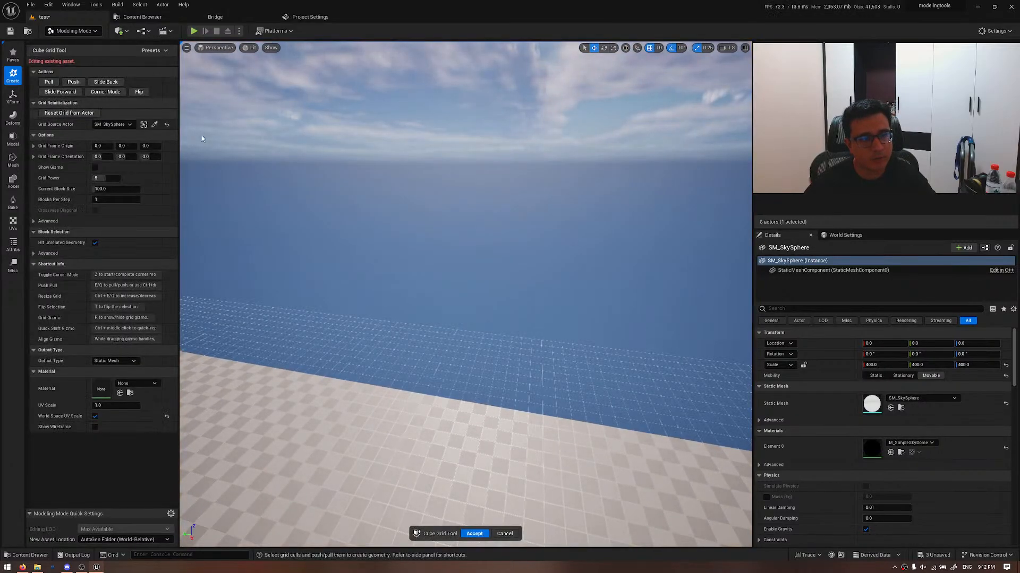
{"action": "right_click_drag", "start_coordinate": [369, 260], "coordinate": [276, 340]}
{"action": "key", "text": "w"}
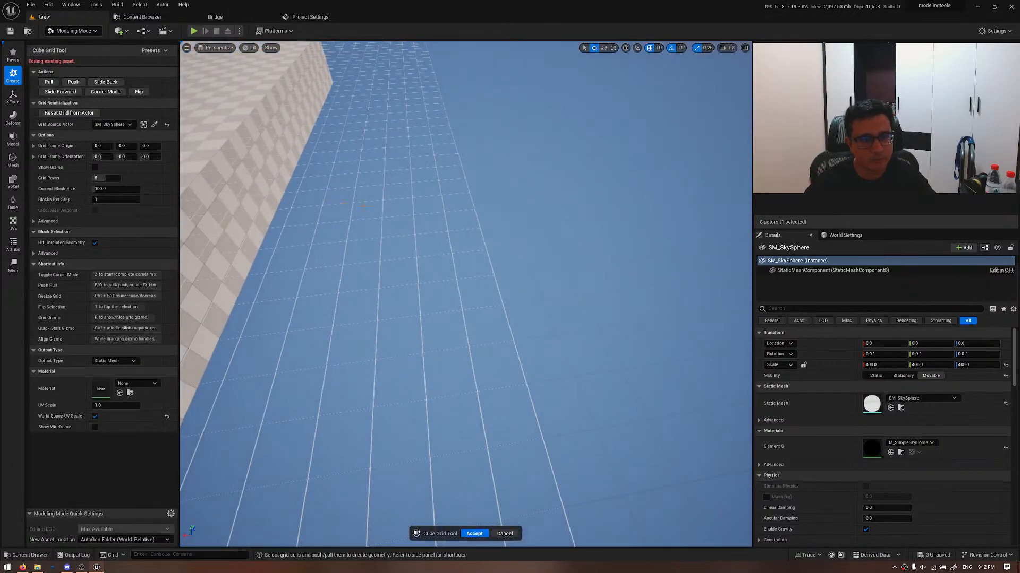
{"action": "right_click_drag", "start_coordinate": [351, 238], "coordinate": [421, 250]}
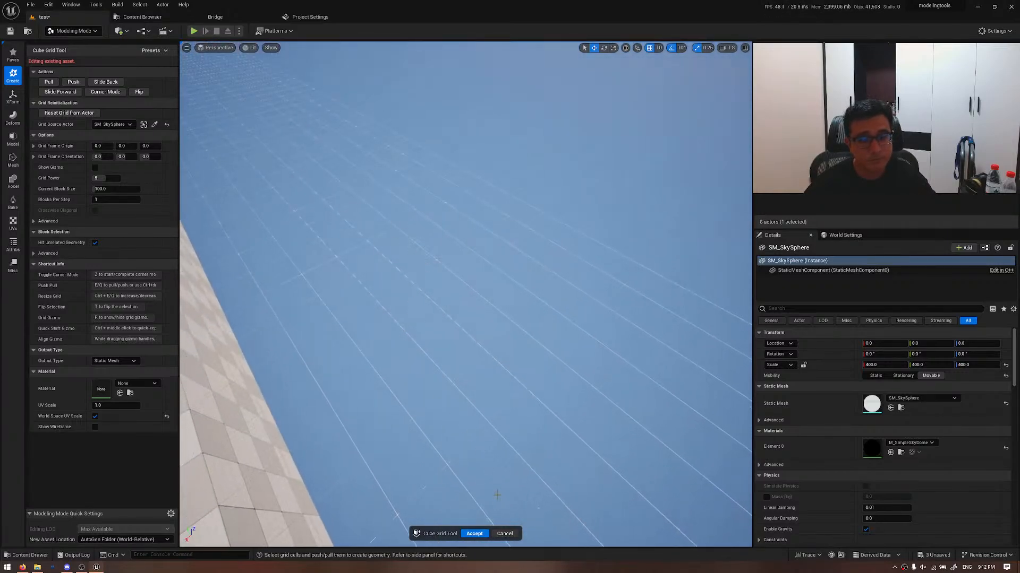
{"action": "left_click", "coordinate": [503, 534]}
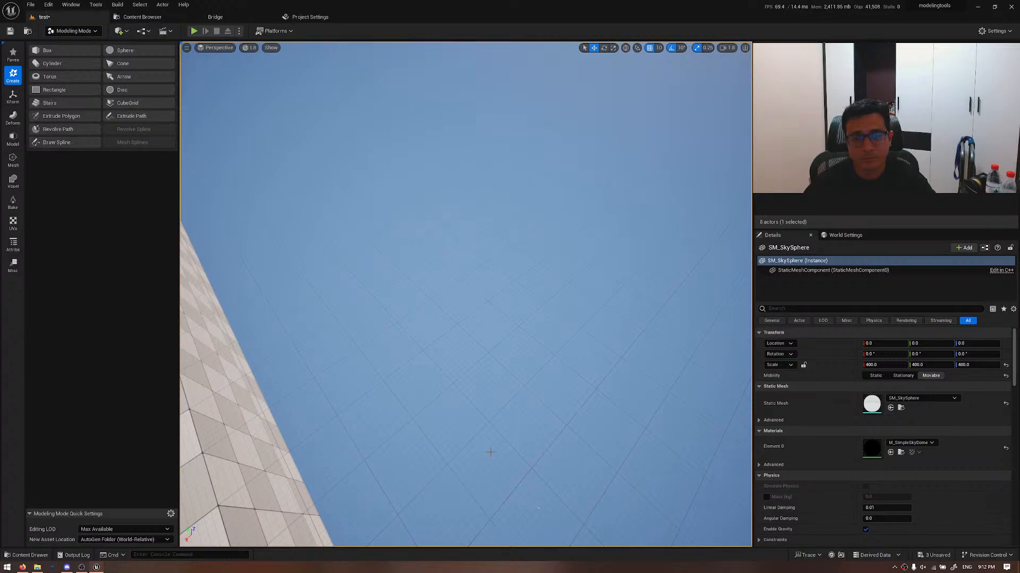
- Clear the selection, start the CubeGrid tool for a new mesh, and select a rectangular area of grid cells beside the floor
{"action": "right_click_drag", "start_coordinate": [489, 452], "coordinate": [322, 225]}
{"action": "key", "text": "Escape"}
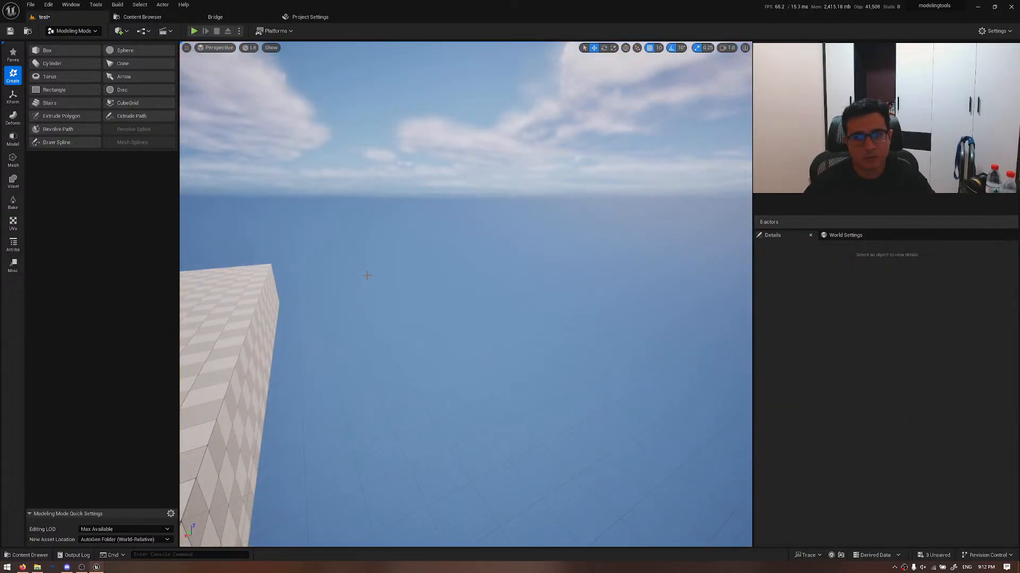
{"action": "left_click", "coordinate": [127, 102]}
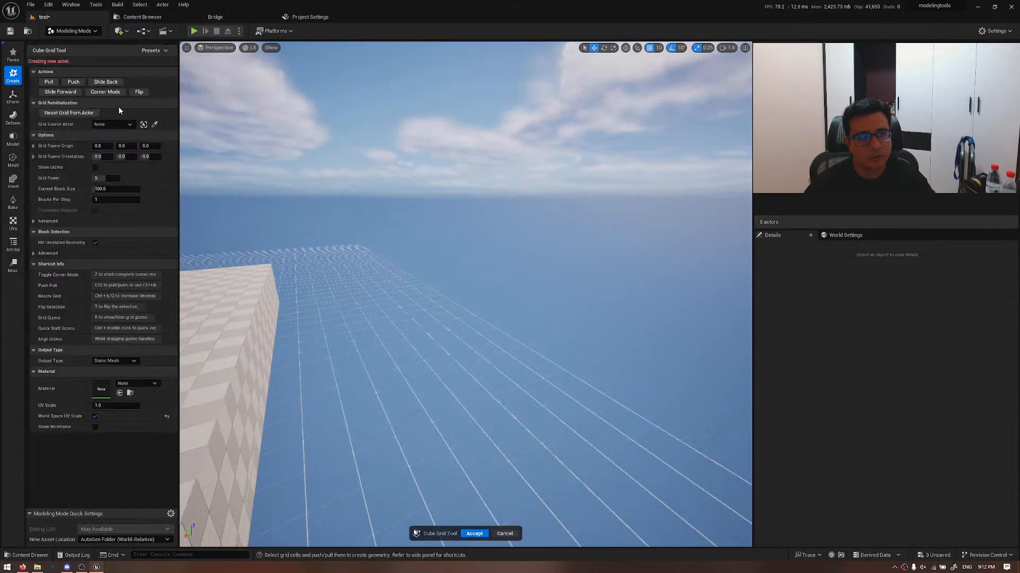
{"action": "left_click_drag", "start_coordinate": [338, 340], "coordinate": [538, 392]}
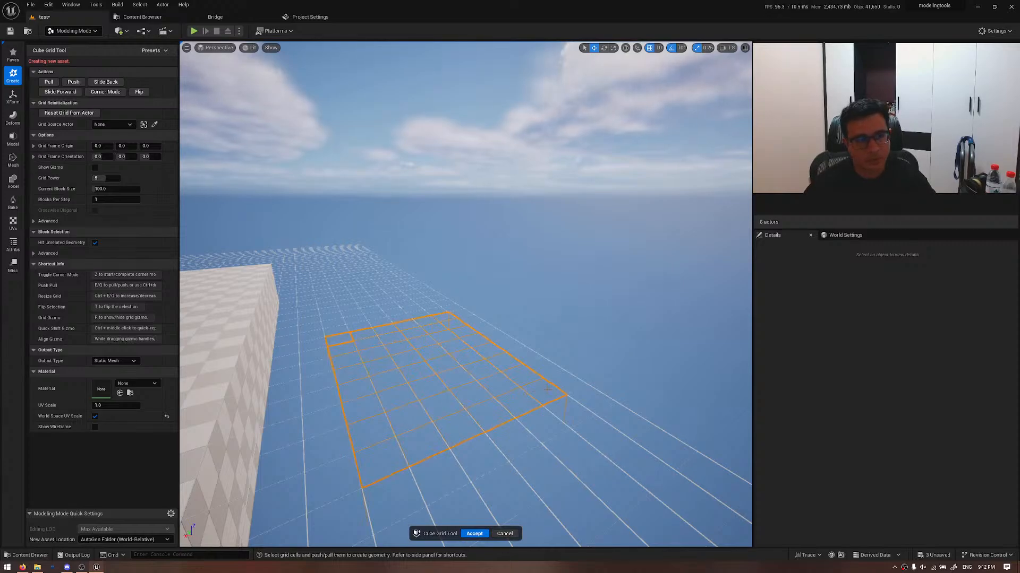
- Try pulling and pushing the selected grid cells, ending with a slab pulled up one 100-unit block high
{"action": "key", "text": "e"}
{"action": "key", "text": "q"}
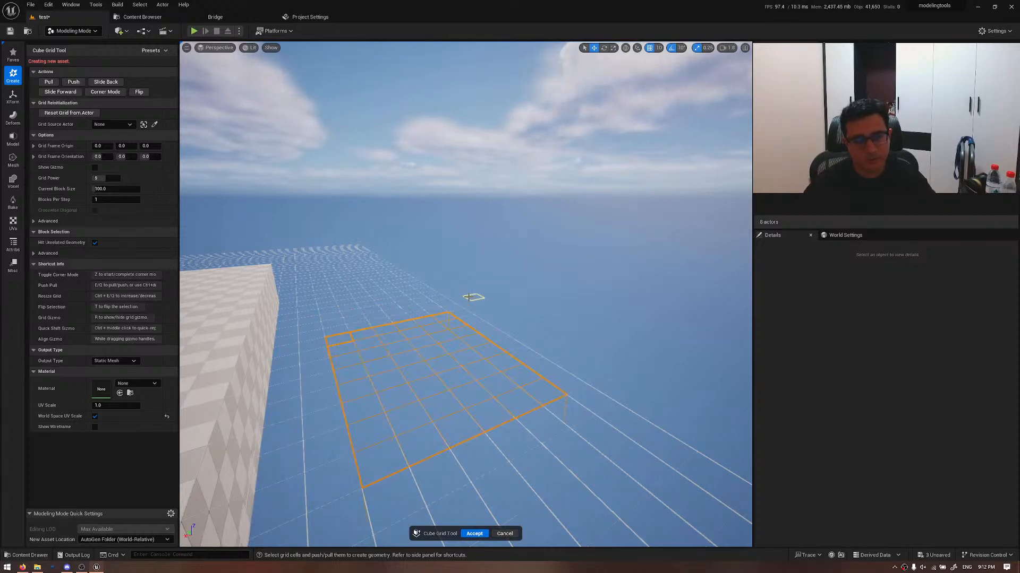
{"action": "key", "text": "e"}
{"action": "key", "text": "q"}
{"action": "key", "text": "e"}
{"action": "right_click_drag", "start_coordinate": [463, 298], "coordinate": [542, 346]}
{"action": "key", "text": "a"}
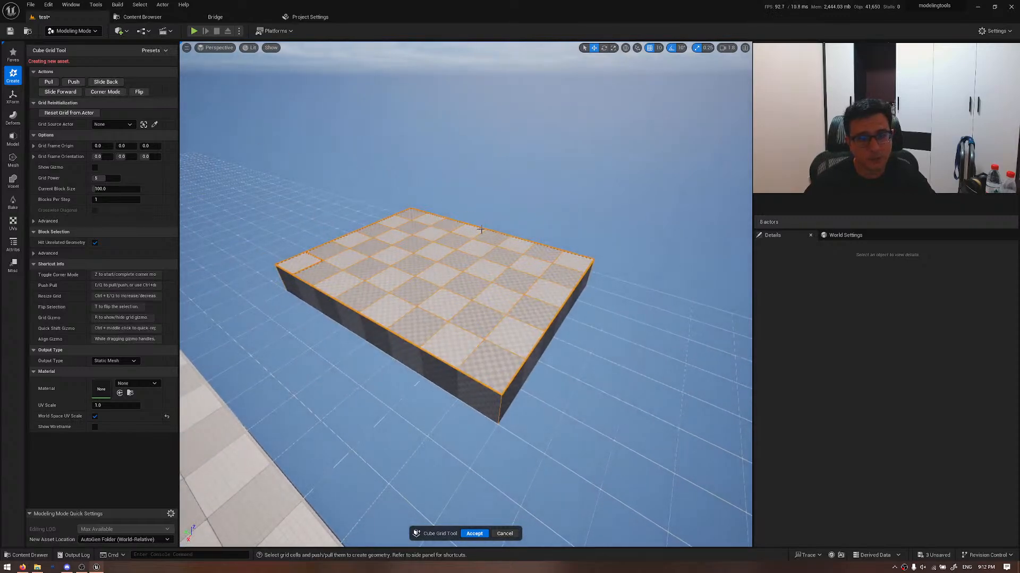
- Try pulling the slab's selected top face several blocks higher and pushing it back down to one block
{"action": "key", "text": "shift+e"}
{"action": "key", "text": "shift+q"}
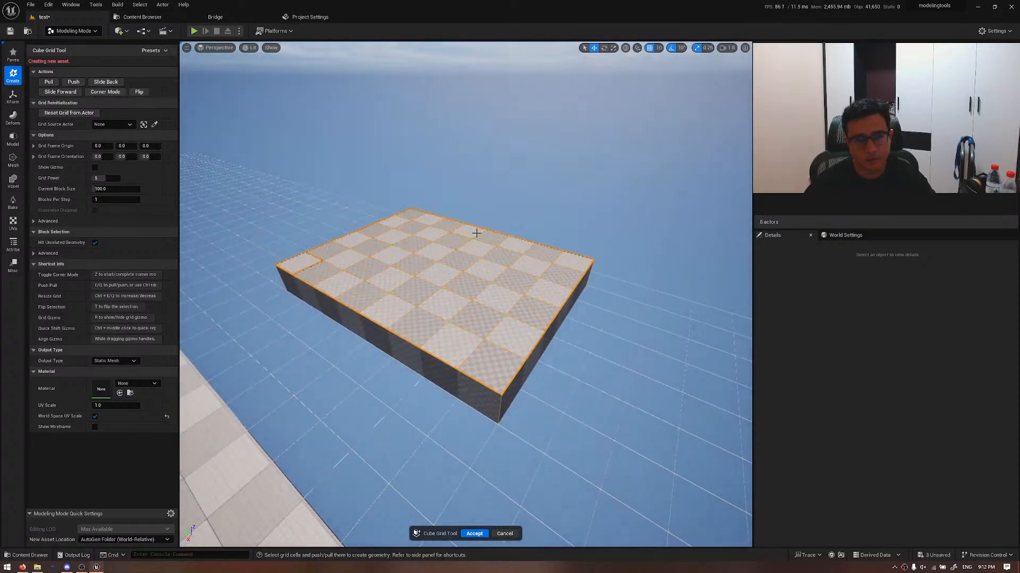
{"action": "key", "text": "q"}
{"action": "key", "text": "e"}
{"action": "key", "text": "e"}
{"action": "key", "text": "shift+e"}
{"action": "key", "text": "shift+e"}
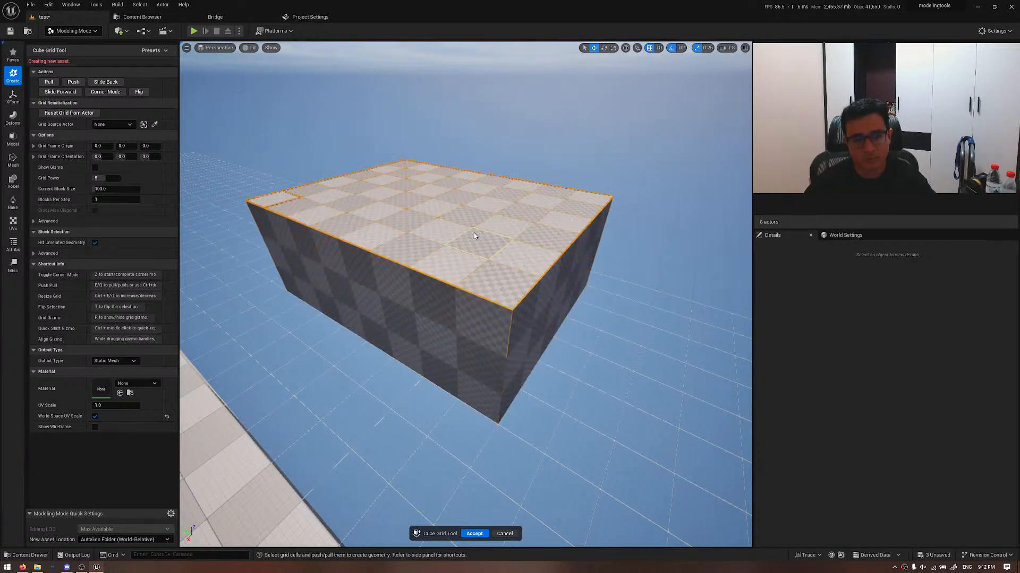
{"action": "key", "text": "q"}
{"action": "key", "text": "e"}
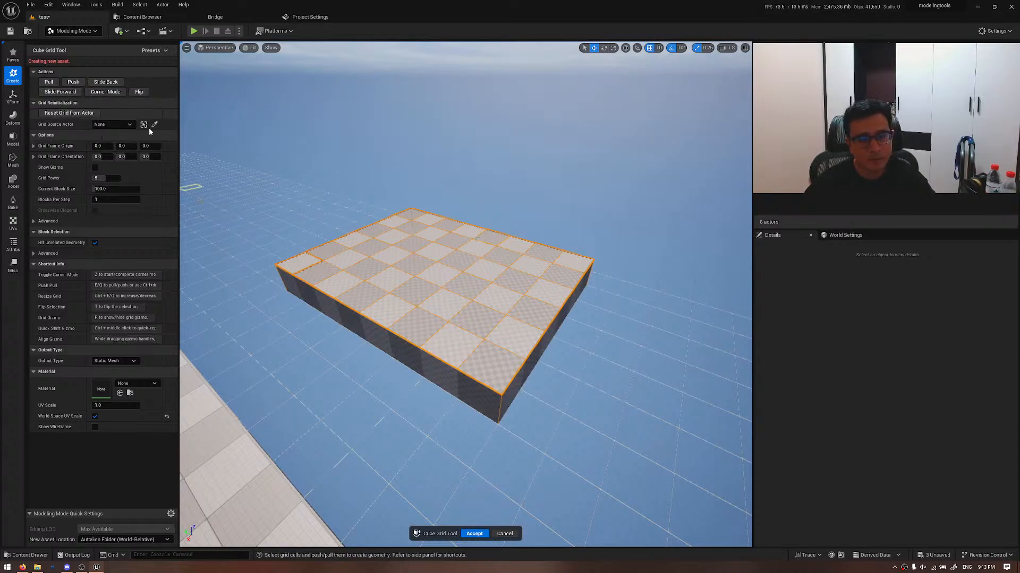
- Practise sliding, pushing and pulling the cell selection through the slab, leaving the slab two blocks high
{"action": "right_click_drag", "start_coordinate": [340, 234], "coordinate": [386, 243]}
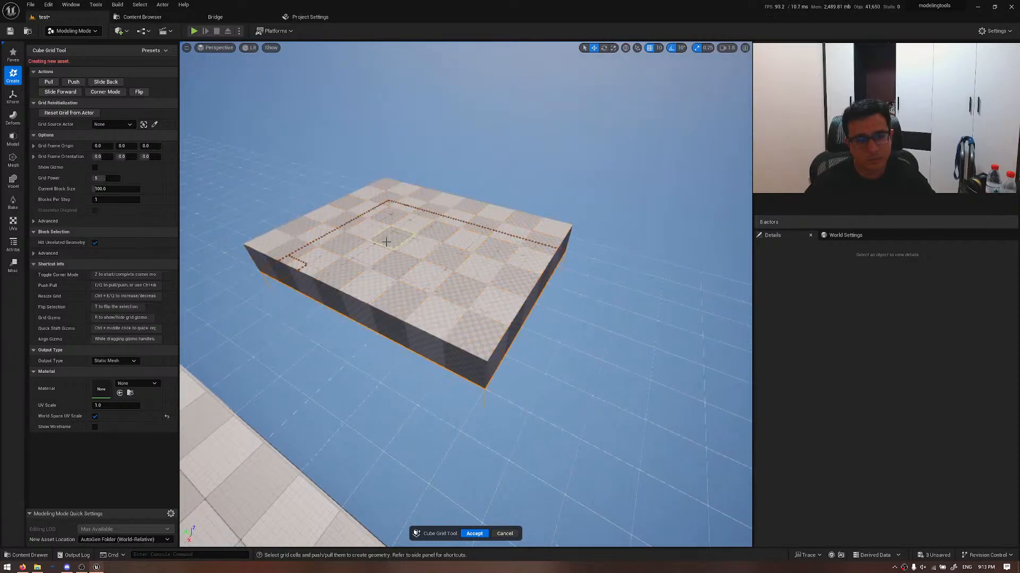
{"action": "key", "text": "e"}
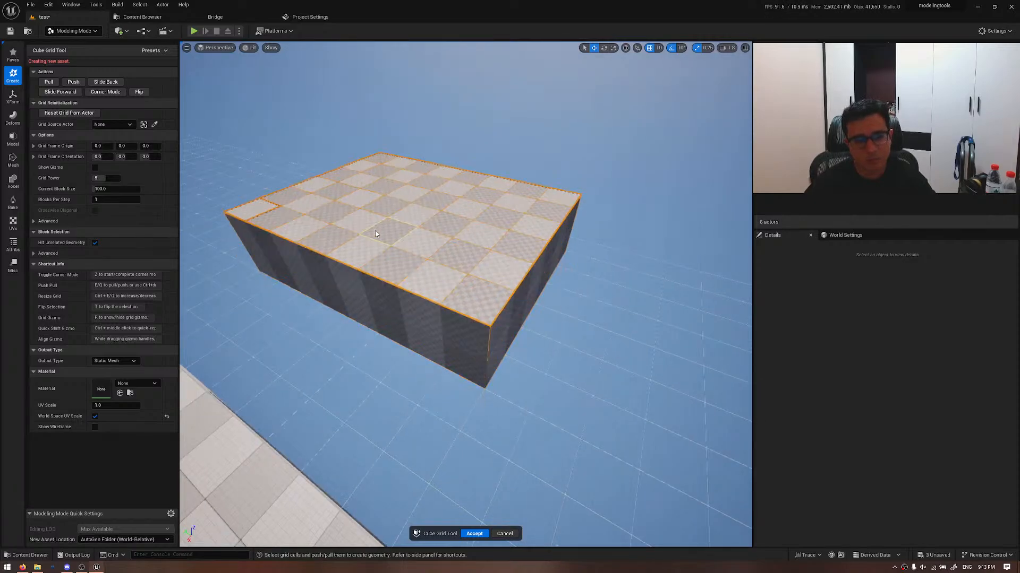
{"action": "key", "text": "shift+q"}
{"action": "key", "text": "q"}
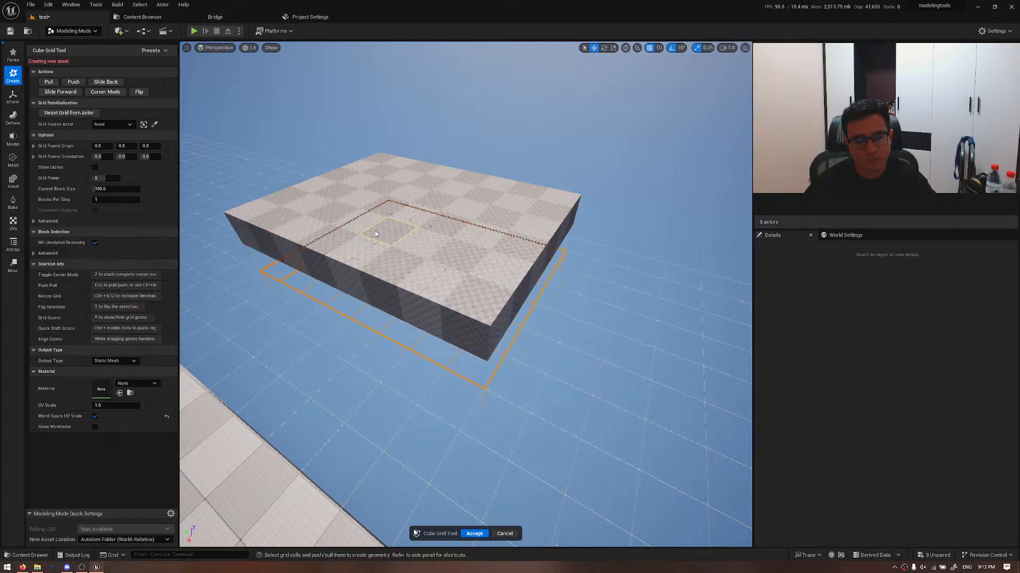
{"action": "key", "text": "e"}
{"action": "key", "text": "e"}
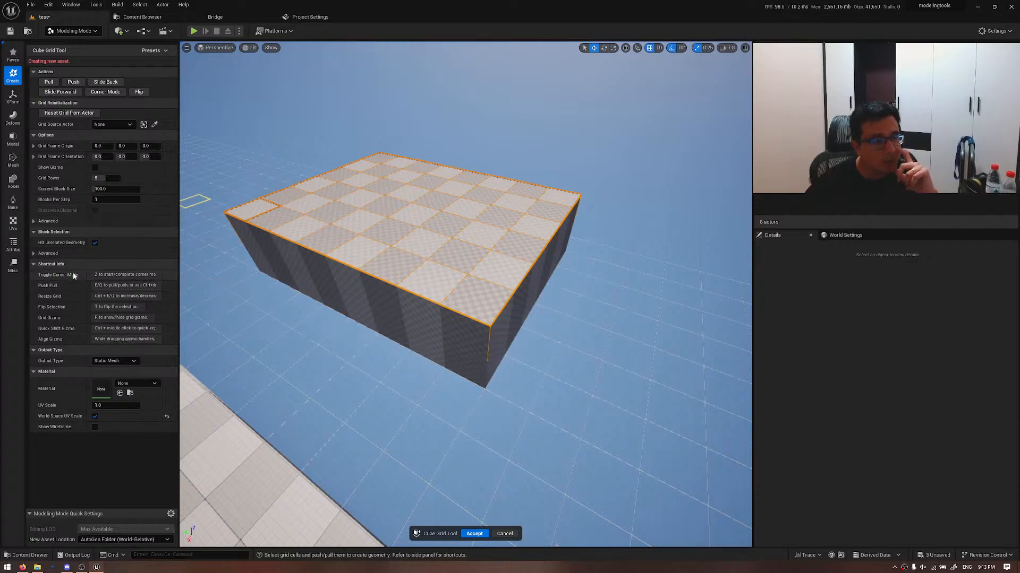
- Widen the tool settings area to reveal the shortcut info and start corner mode on the slab's selected top face
{"action": "left_click_drag", "start_coordinate": [179, 281], "coordinate": [200, 281]}
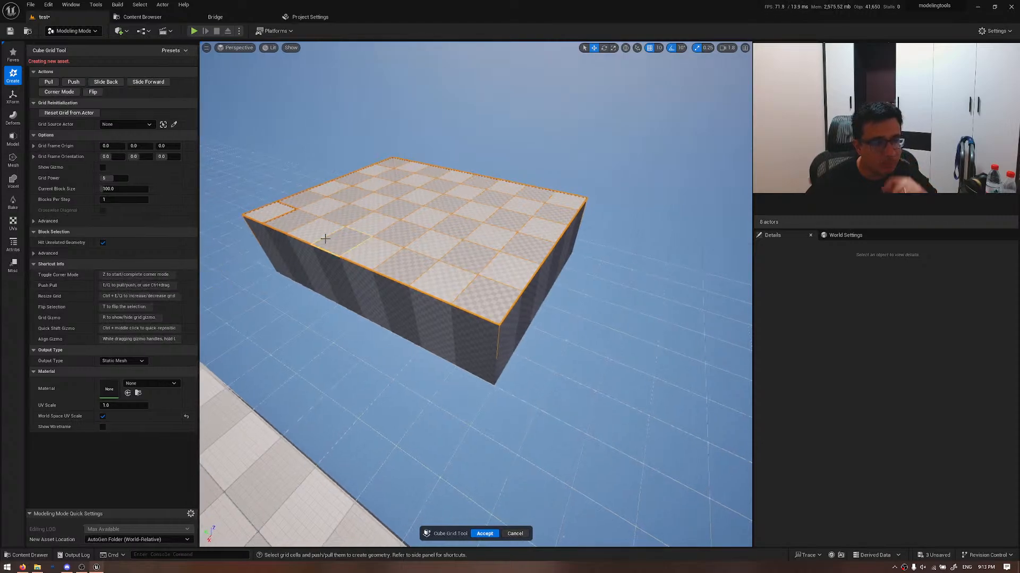
{"action": "mouse_move", "coordinate": [323, 234]}
{"action": "right_mouse_down"}
{"action": "mouse_move", "coordinate": [340, 240]}
{"action": "mouse_move", "coordinate": [329, 223]}
{"action": "right_mouse_up"}
{"action": "key", "text": "z"}
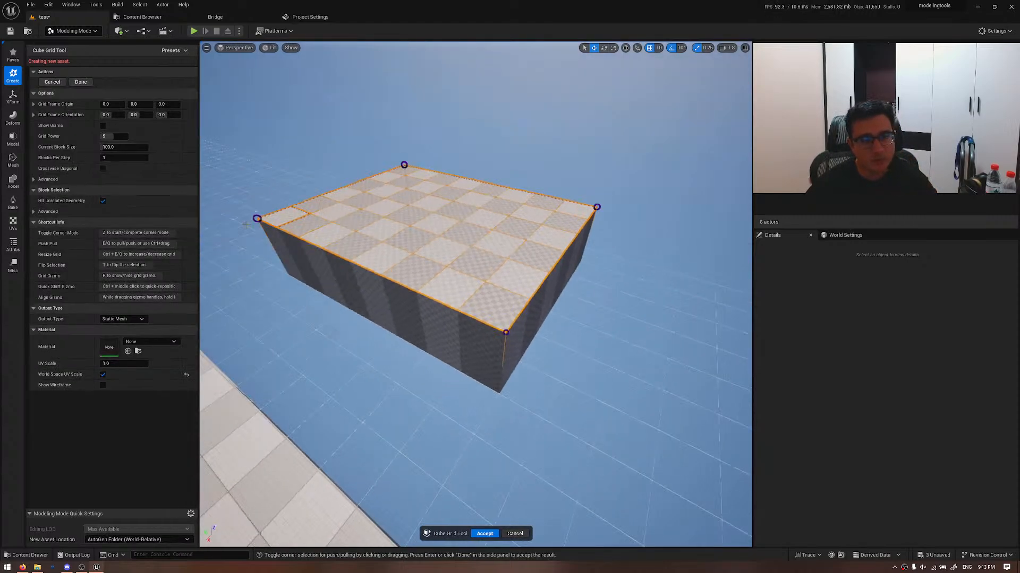
- Try pulling up one corner of the slab's top face, followed by that corner together with the adjacent back corner
{"action": "key", "text": "e"}
{"action": "key", "text": "e"}
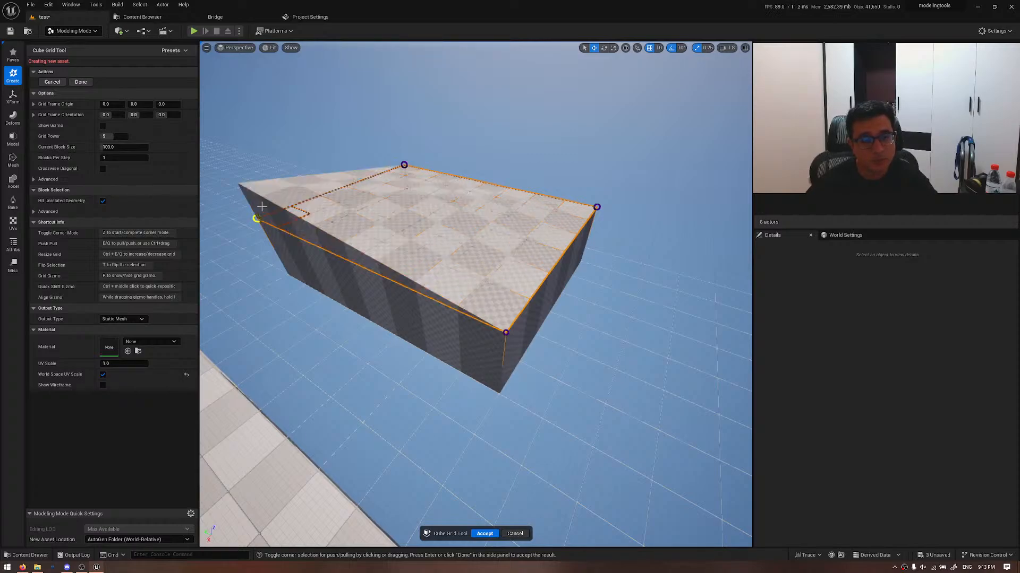
{"action": "left_click", "coordinate": [404, 165]}
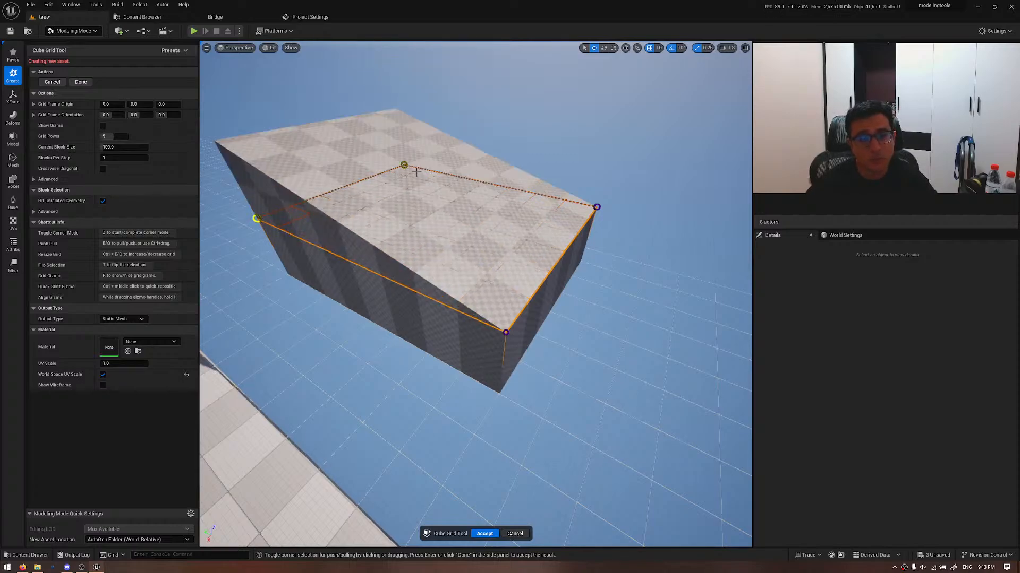
{"action": "right_click_drag", "start_coordinate": [416, 172], "coordinate": [529, 304]}
- Select three corners of the slab's flat top face, leaving the front one out, and pull them up several blocks
{"action": "left_click", "coordinate": [489, 300]}
{"action": "right_click_drag", "start_coordinate": [483, 412], "coordinate": [491, 385]}
{"action": "left_click", "coordinate": [382, 410]}
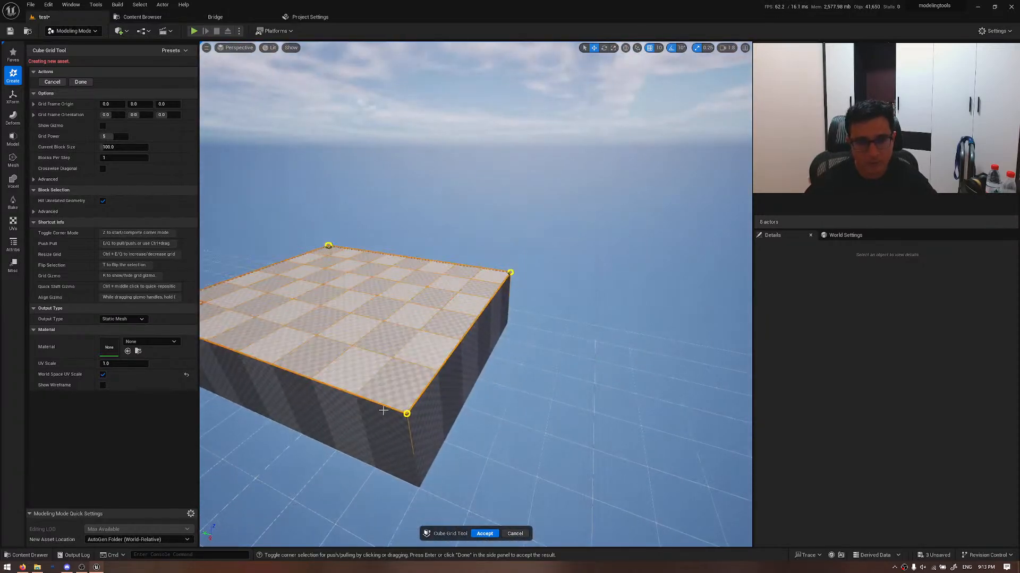
{"action": "right_click_drag", "start_coordinate": [412, 410], "coordinate": [437, 365]}
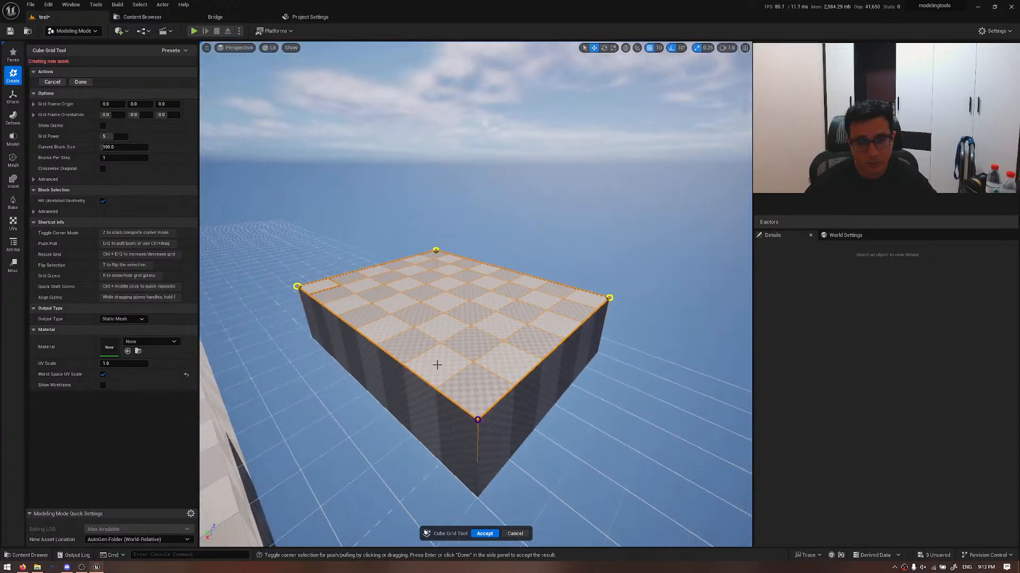
{"action": "key", "text": "e"}
{"action": "key", "text": "e"}
{"action": "key", "text": "e"}
{"action": "key", "text": "e"}
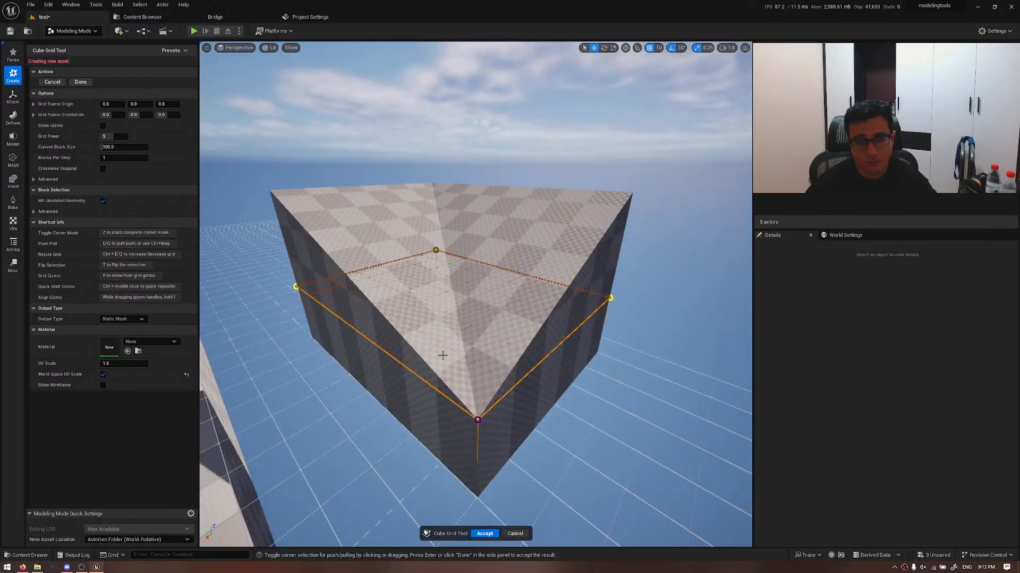
- Try pulling all four corners of the top face higher, and push them down again to the three-corner slope
{"action": "key", "text": "s"}
{"action": "right_click_drag", "start_coordinate": [437, 365], "coordinate": [499, 389]}
{"action": "key", "text": "w"}
{"action": "key", "text": "s"}
{"action": "key", "text": "e"}
{"action": "key", "text": "e"}
{"action": "key", "text": "e"}
{"action": "key", "text": "e"}
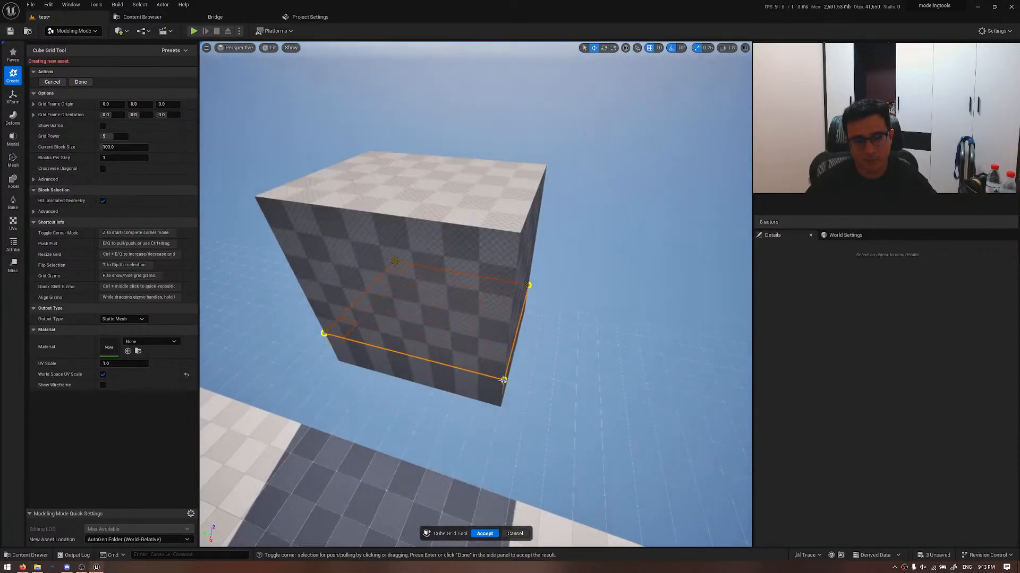
{"action": "key", "text": "q"}
{"action": "key", "text": "q"}
{"action": "key", "text": "q"}
{"action": "key", "text": "q"}
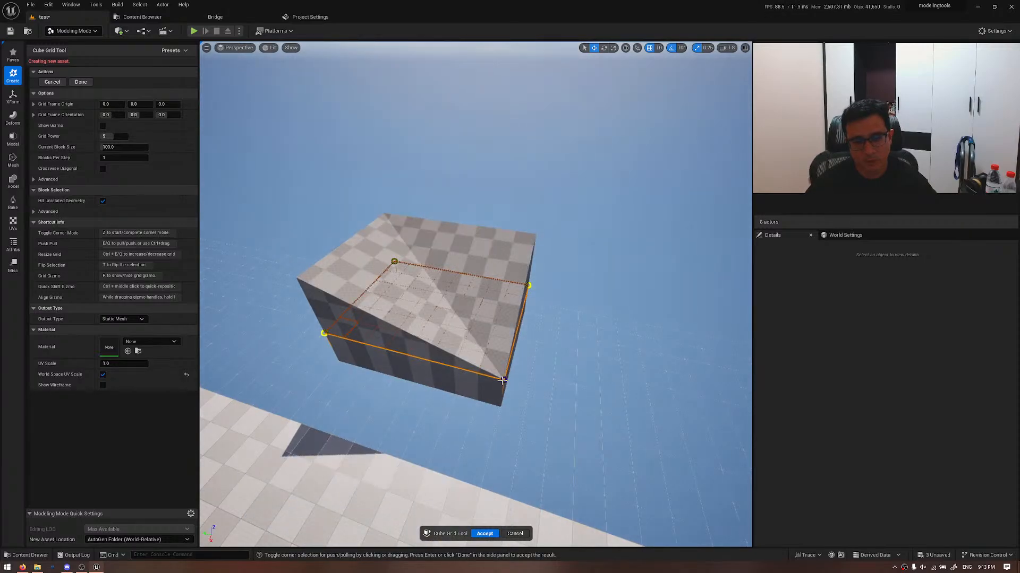
- Try switching the grid's block size repeatedly between 100 and 200, ending at 100
{"action": "right_click_drag", "start_coordinate": [503, 380], "coordinate": [385, 280]}
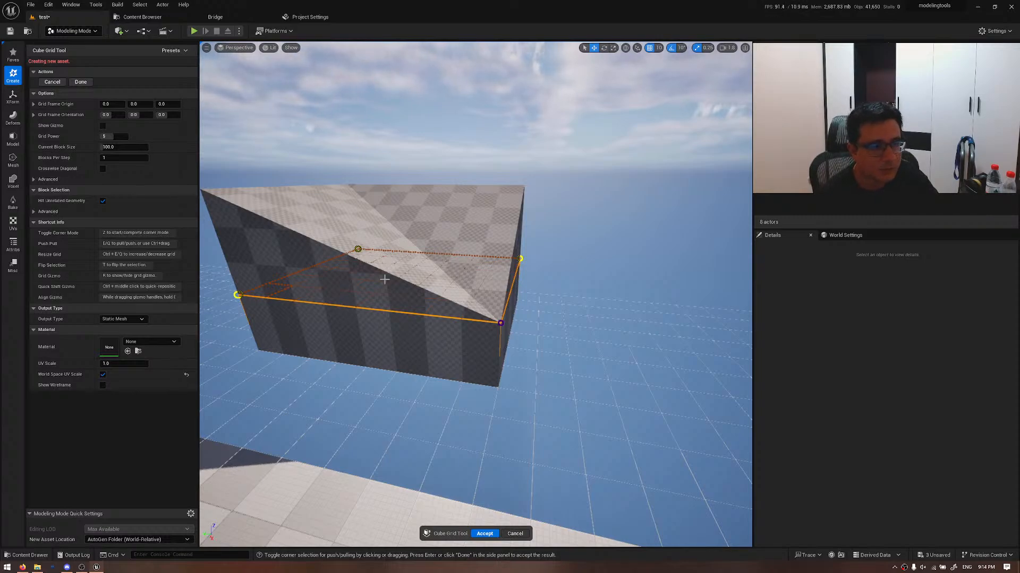
{"action": "key", "text": "ctrl+e"}
{"action": "key", "text": "ctrl+e"}
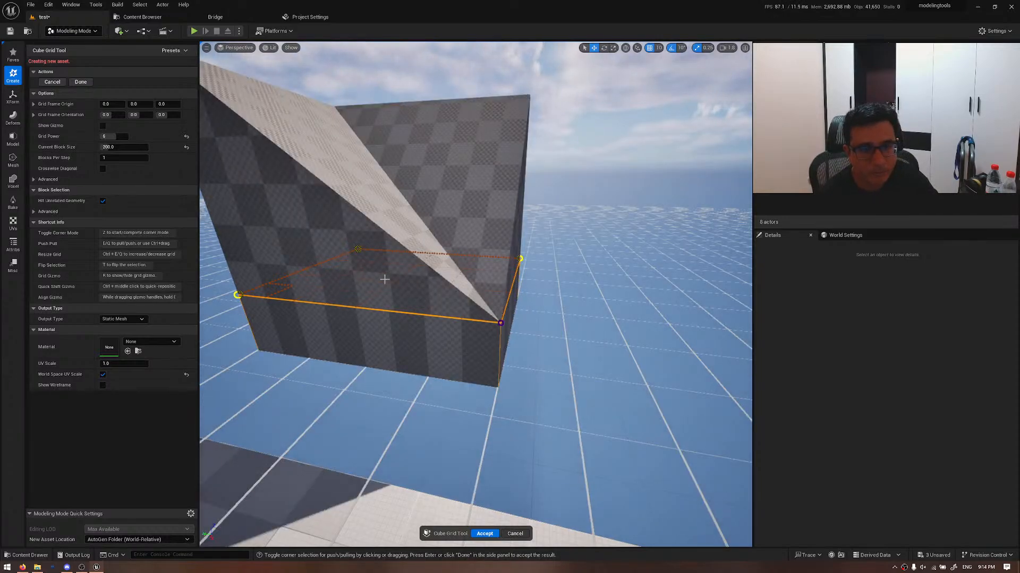
{"action": "key", "text": "ctrl+q"}
{"action": "key", "text": "ctrl+q"}
{"action": "key", "text": "ctrl+e"}
{"action": "key", "text": "ctrl+e"}
{"action": "key", "text": "ctrl+q"}
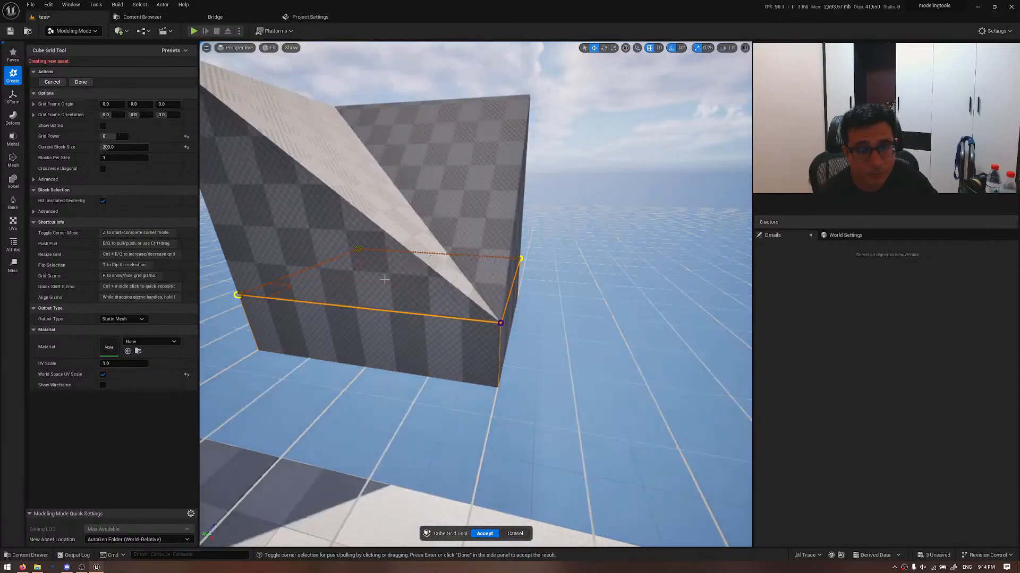
{"action": "key", "text": "ctrl+q"}
{"action": "key", "text": "ctrl+e"}
{"action": "key", "text": "ctrl+q"}
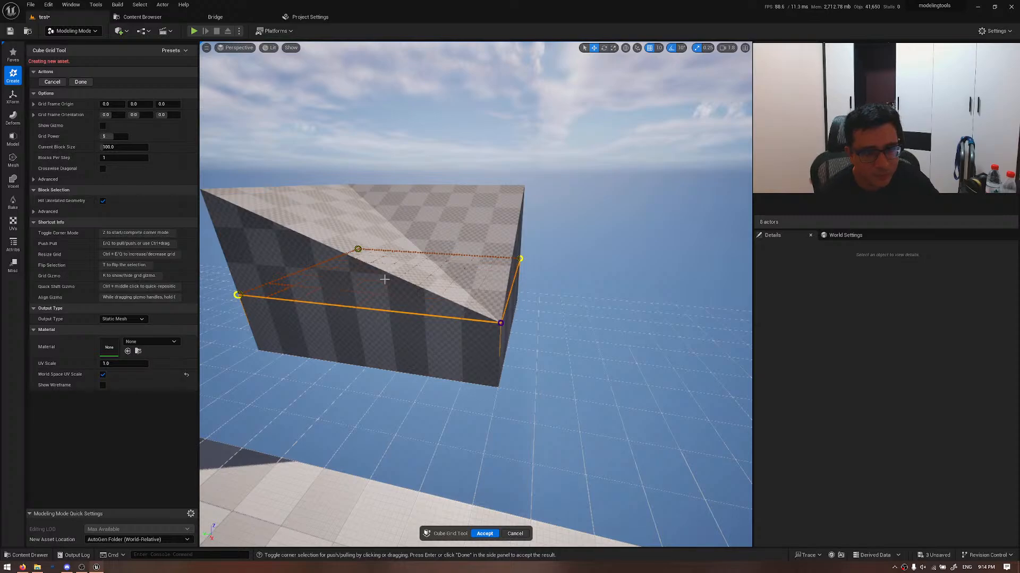
{"action": "key", "text": "ctrl+z"}
{"action": "key", "text": "ctrl+y"}
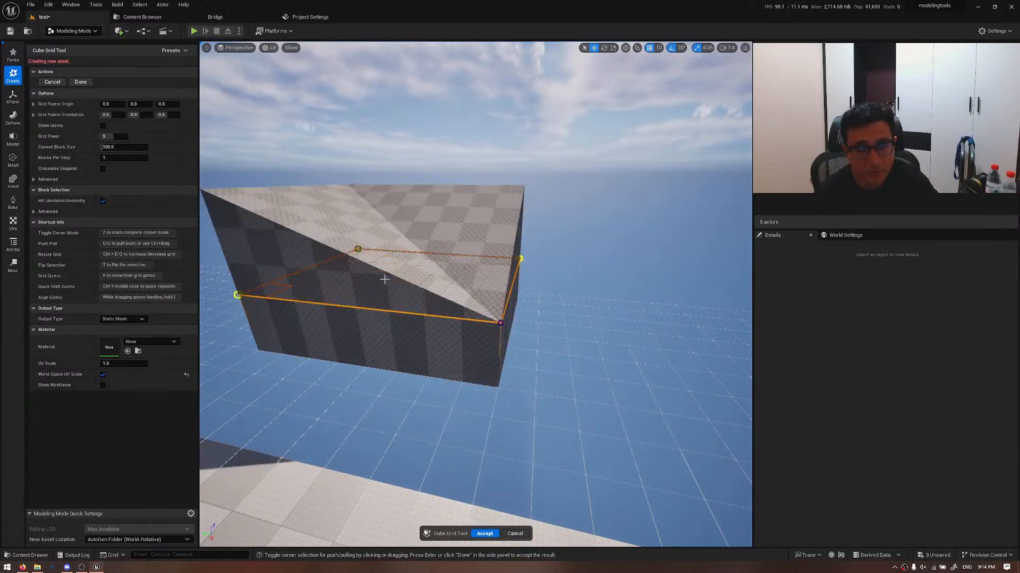
{"action": "key", "text": "ctrl+z"}
{"action": "key", "text": "ctrl+y"}
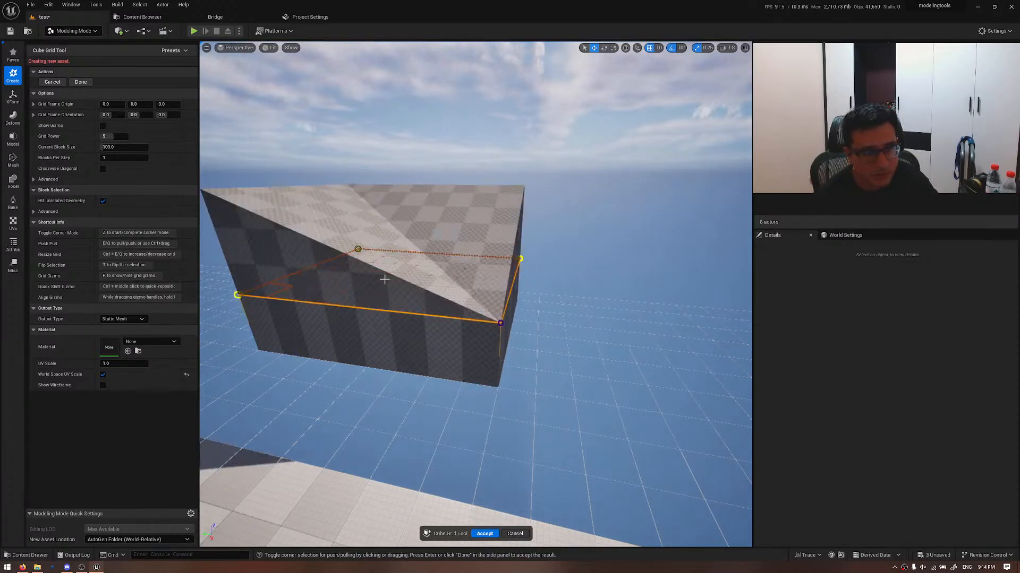
- Try toggling the grid gizmo, quick-shifting it onto the sloped mesh, and raising the grid with it
{"action": "key", "text": "r"}
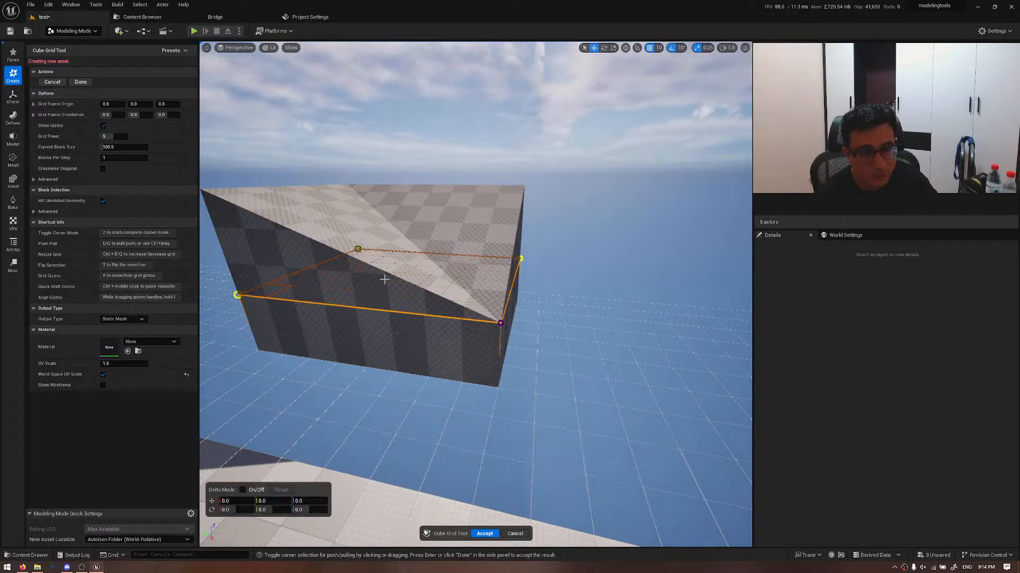
{"action": "key", "text": "r"}
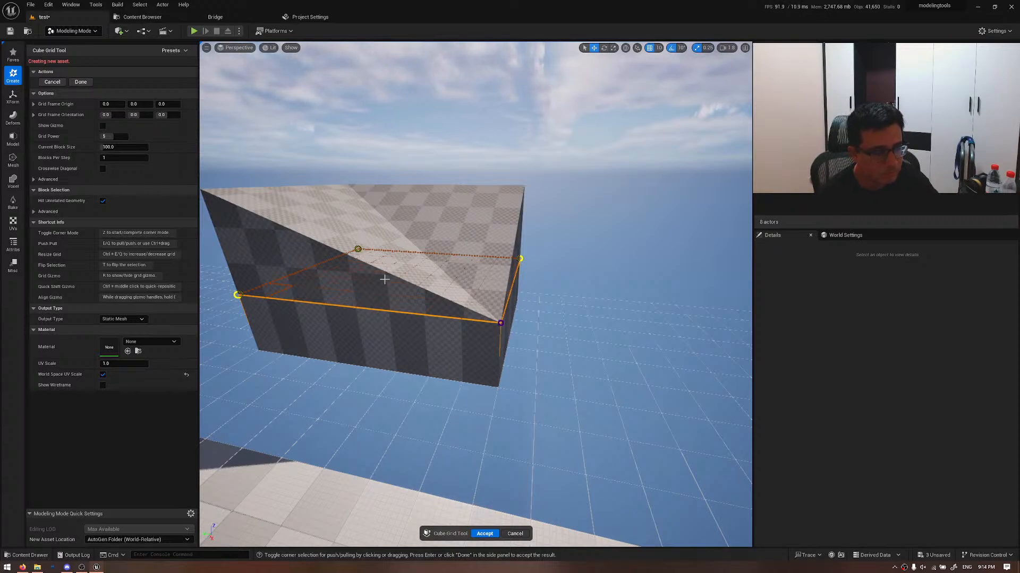
{"action": "right_click_drag", "start_coordinate": [517, 84], "coordinate": [437, 224]}
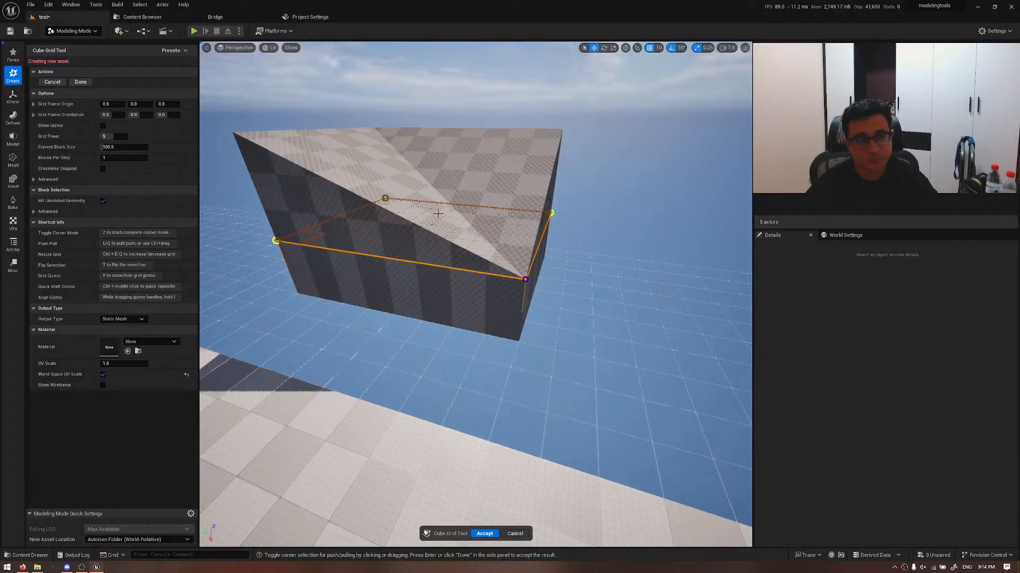
{"action": "middle_click", "coordinate": [438, 213], "text": "ctrl"}
{"action": "right_click_drag", "start_coordinate": [440, 213], "coordinate": [442, 237]}
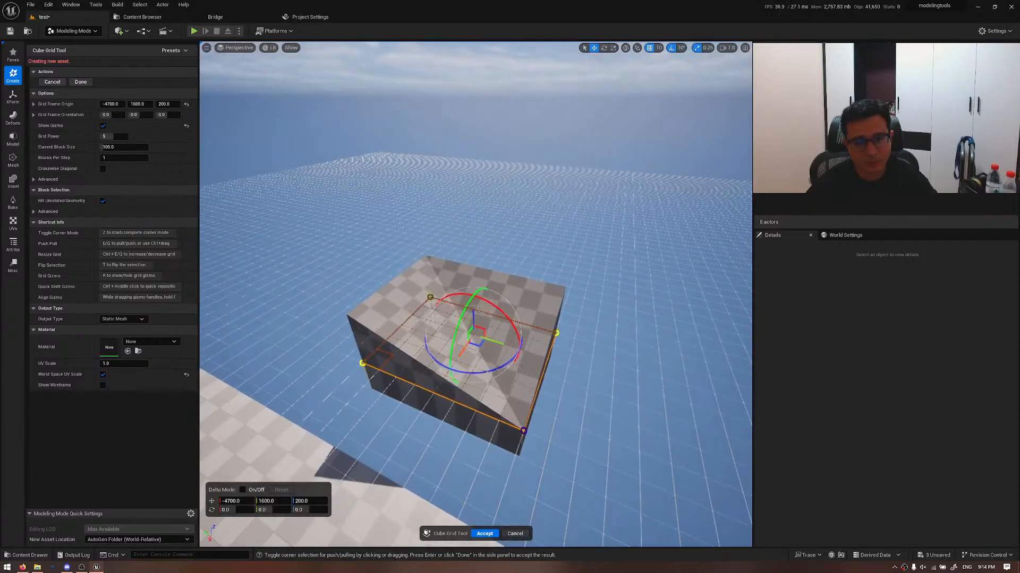
{"action": "left_click_drag", "start_coordinate": [473, 312], "coordinate": [476, 209]}
{"action": "right_click_drag", "start_coordinate": [475, 209], "coordinate": [482, 130]}
- Quick-shift the grid gizmo to -4400, 1300, lower the grid to a height of -390, and accept the CubeGrid mesh
{"action": "middle_click", "coordinate": [495, 339], "text": "ctrl"}
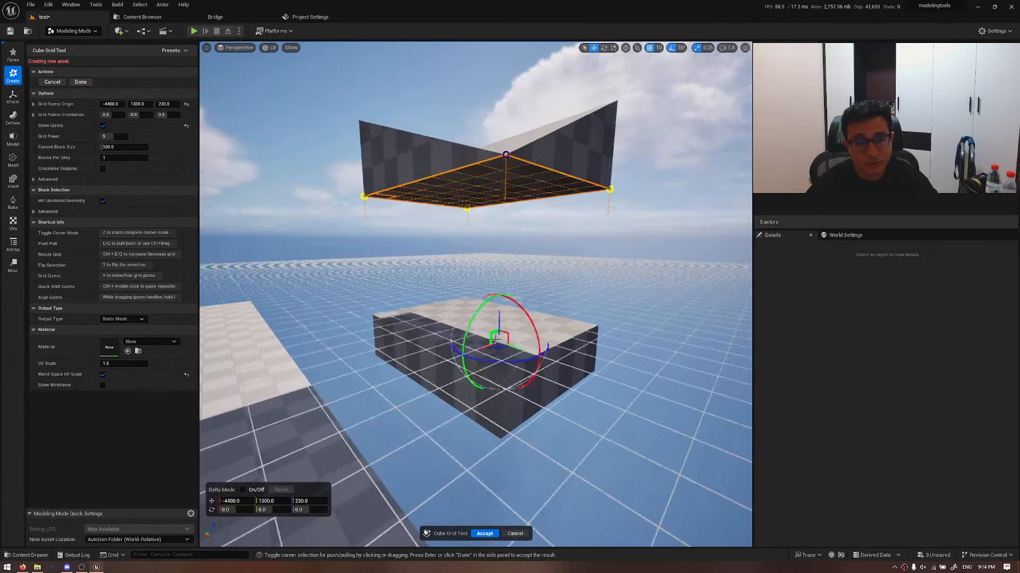
{"action": "left_click_drag", "start_coordinate": [503, 317], "coordinate": [489, 484]}
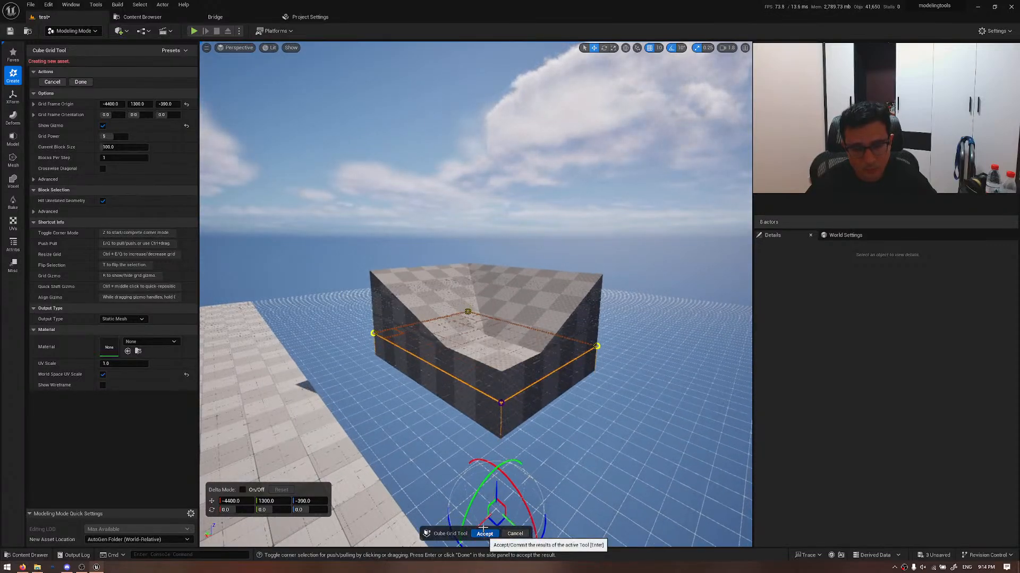
{"action": "left_click", "coordinate": [485, 534]}
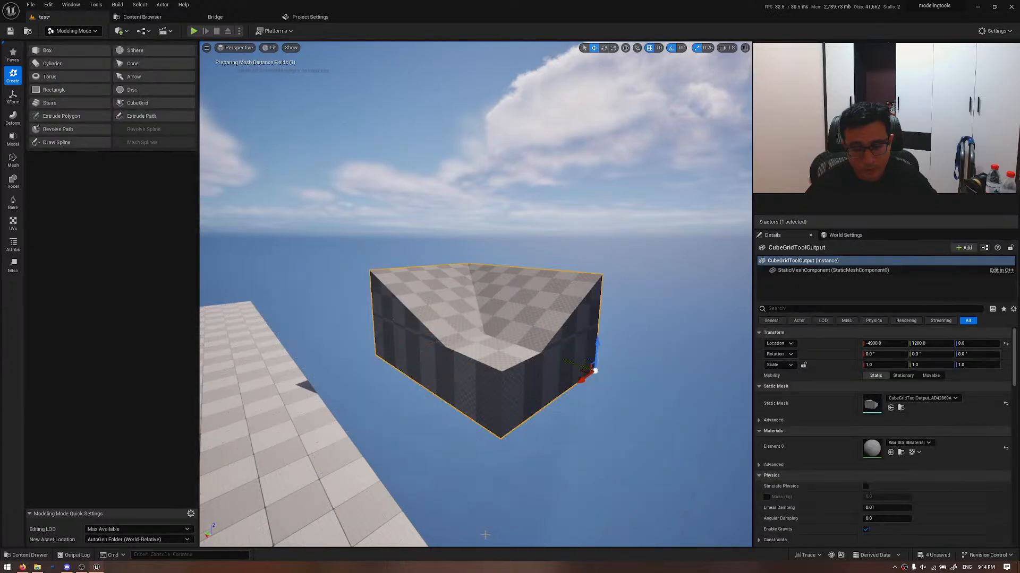
- Inspect the accepted mesh in wireframe and lit view from several sides, and clear the selection
{"action": "right_click_drag", "start_coordinate": [487, 420], "coordinate": [523, 380]}
{"action": "key", "text": "alt+2"}
{"action": "key", "text": "alt+4"}
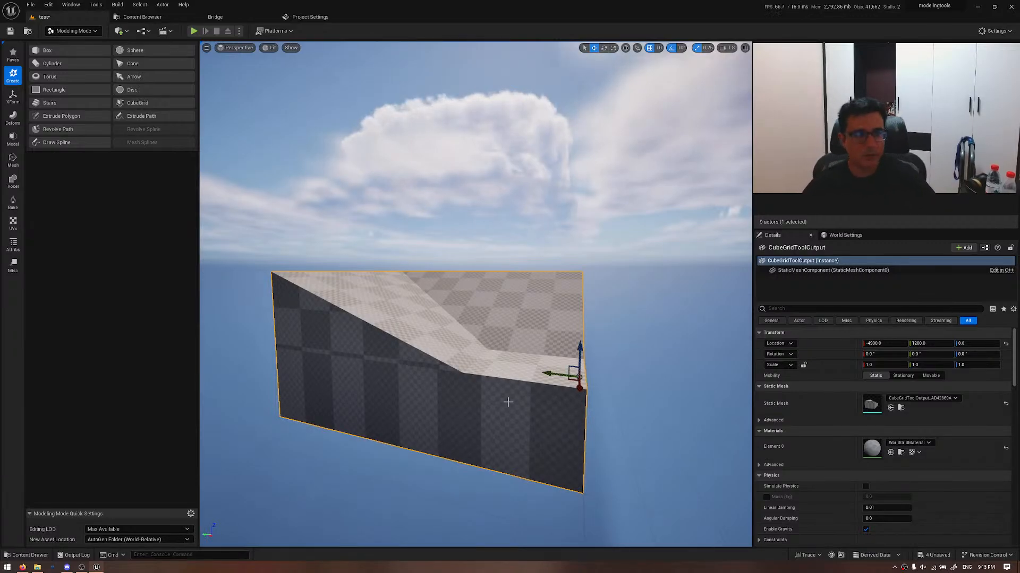
{"action": "mouse_move", "coordinate": [446, 329]}
{"action": "right_mouse_down"}
{"action": "mouse_move", "coordinate": [447, 366]}
{"action": "mouse_move", "coordinate": [446, 329]}
{"action": "right_mouse_up"}
{"action": "left_click", "coordinate": [445, 329]}
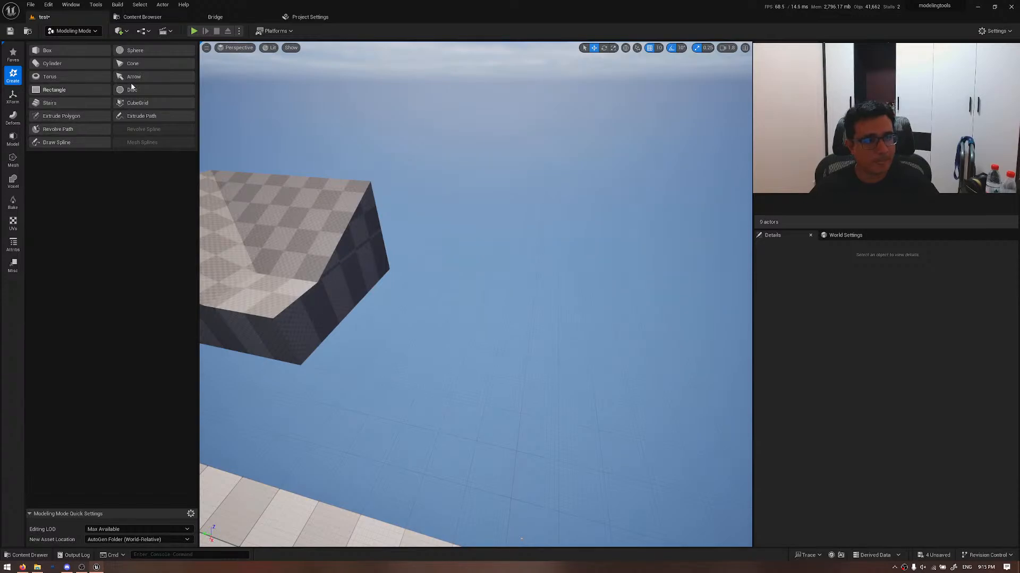
- Start another CubeGrid mesh beside the finished one and pull a large rectangular cell selection up one block
{"action": "left_click", "coordinate": [142, 102]}
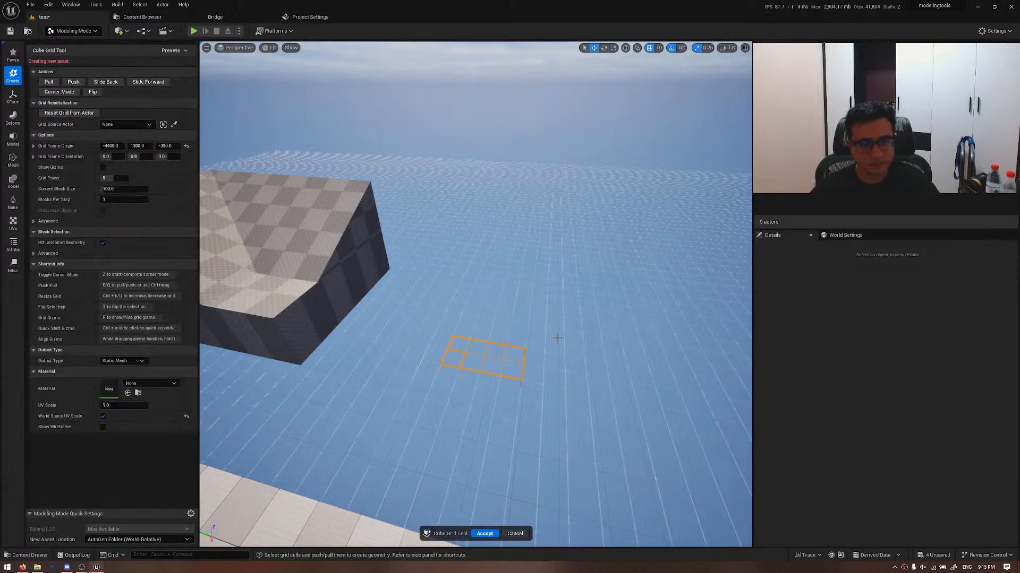
{"action": "key", "text": "e"}
{"action": "mouse_move", "coordinate": [558, 348]}
{"action": "right_mouse_down"}
{"action": "mouse_move", "coordinate": [589, 325]}
{"action": "mouse_move", "coordinate": [561, 346]}
{"action": "right_mouse_up"}
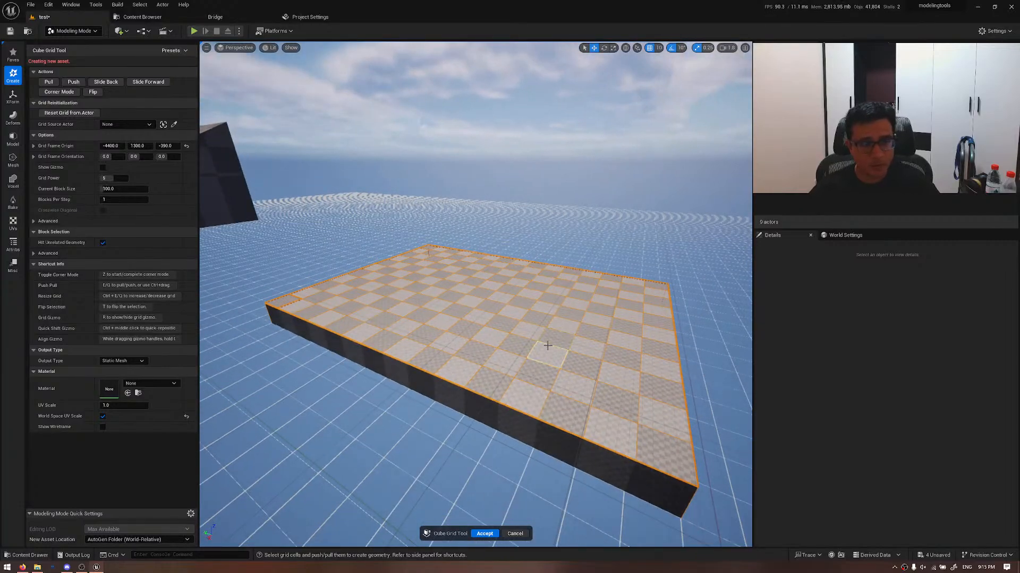
- In corner mode, pull the two corners at one end of the new slab up several blocks to form a ramp
{"action": "key", "text": "z"}
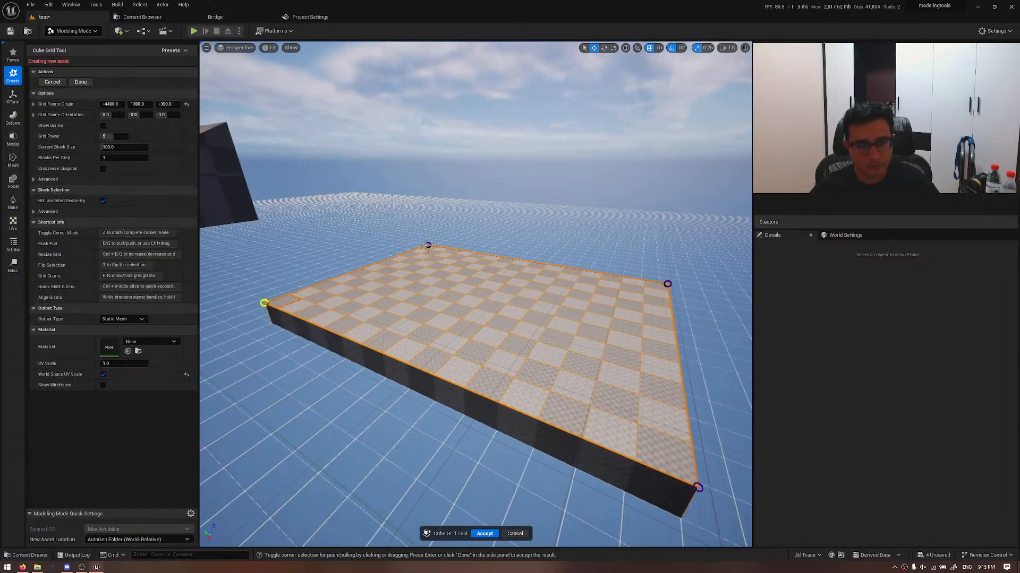
{"action": "key", "text": "e"}
{"action": "key", "text": "e"}
{"action": "key", "text": "e"}
{"action": "key", "text": "e"}
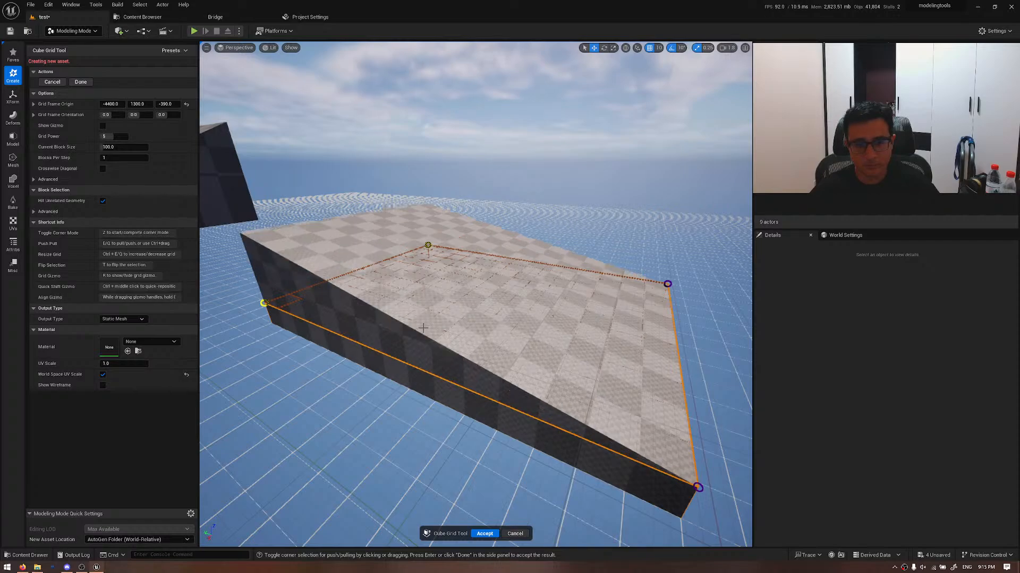
{"action": "right_click_drag", "start_coordinate": [400, 301], "coordinate": [419, 308]}
{"action": "key", "text": "d"}
{"action": "right_click_drag", "start_coordinate": [417, 344], "coordinate": [417, 344]}
{"action": "key", "text": "a"}
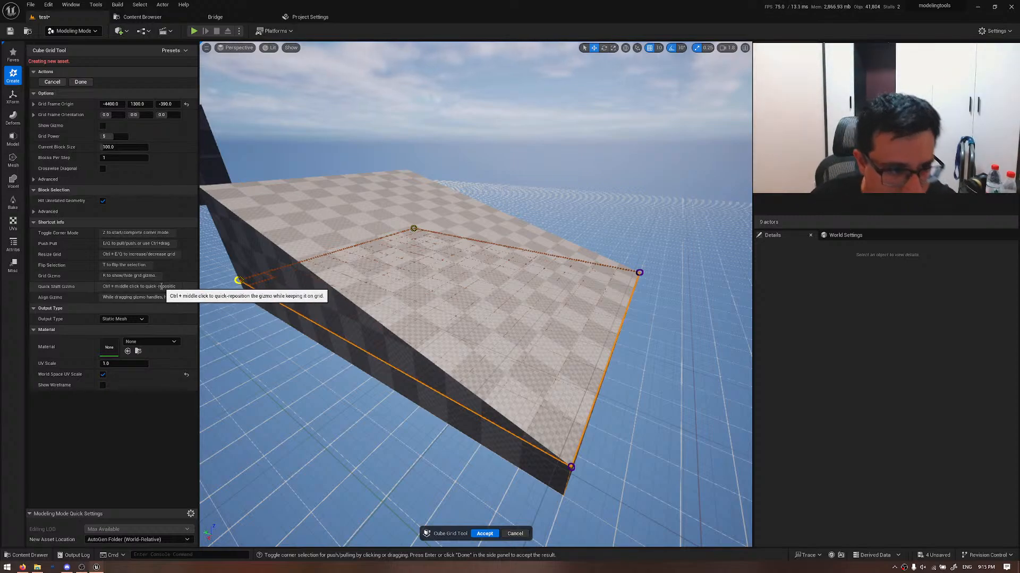
- Quick-shift the grid gizmo onto the ramp's surface at -5100, 200 and move the grid vertically with it
{"action": "middle_click", "coordinate": [414, 286], "text": "ctrl"}
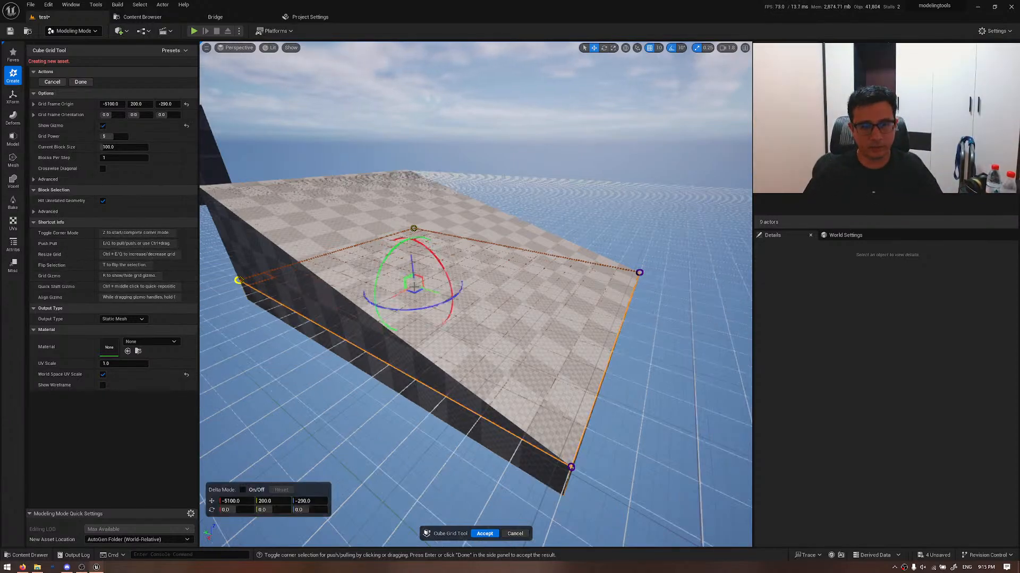
{"action": "right_click_drag", "start_coordinate": [415, 307], "coordinate": [409, 271]}
{"action": "key", "text": "s"}
{"action": "left_click_drag", "start_coordinate": [448, 295], "coordinate": [448, 214]}
{"action": "right_click_drag", "start_coordinate": [476, 295], "coordinate": [332, 295]}
- Rotate the grid frame to 90 degrees about Z and lower its origin to a height of -320
{"action": "left_click_drag", "start_coordinate": [332, 235], "coordinate": [261, 329]}
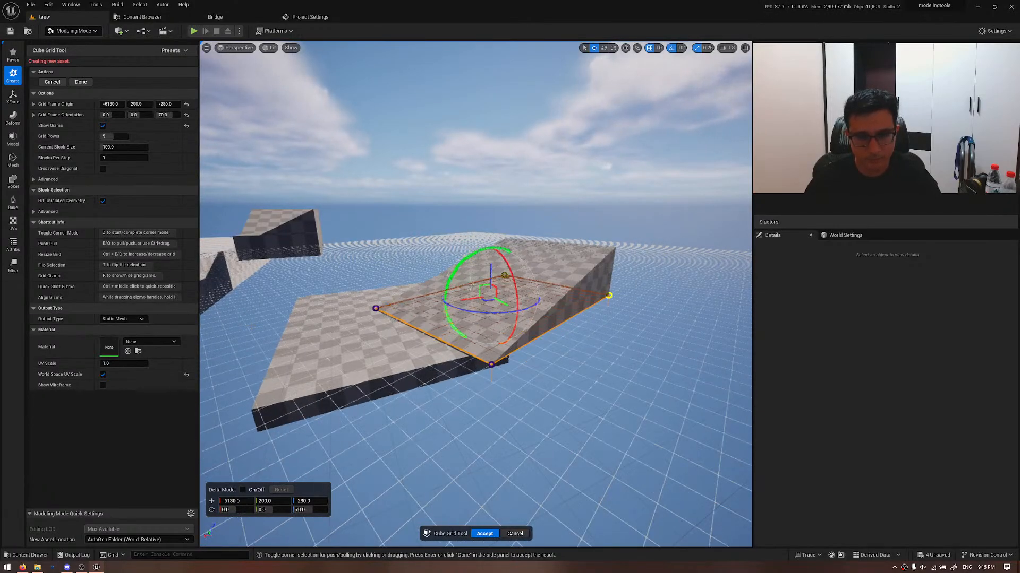
{"action": "left_click_drag", "start_coordinate": [499, 313], "coordinate": [433, 318]}
{"action": "right_click_drag", "start_coordinate": [448, 289], "coordinate": [517, 287]}
{"action": "key", "text": "w"}
{"action": "left_click_drag", "start_coordinate": [417, 268], "coordinate": [418, 274]}
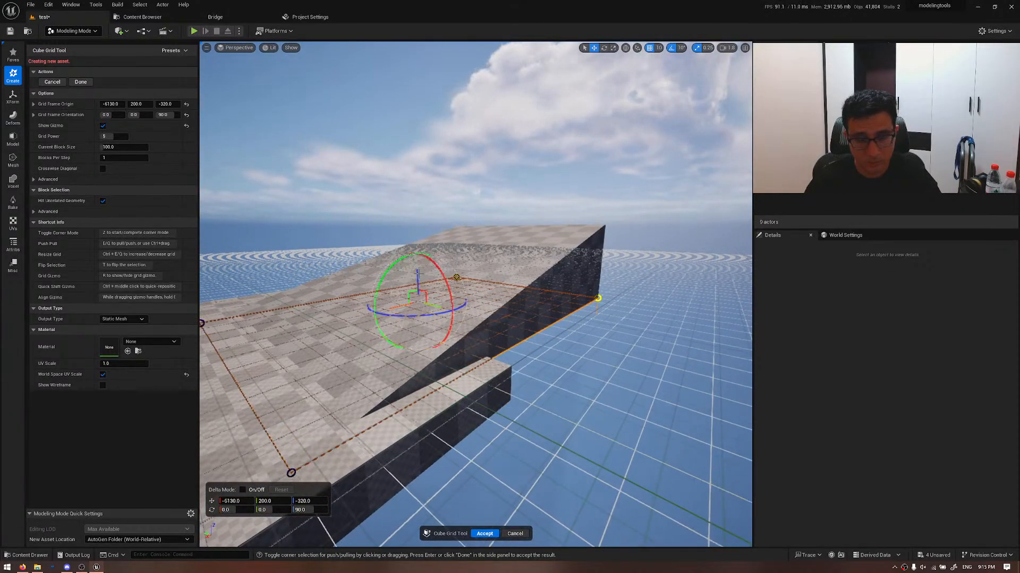
- Adjust the grid origin's height to -360 and accept the ramp mesh
{"action": "key", "text": "d"}
{"action": "right_click_drag", "start_coordinate": [418, 274], "coordinate": [348, 255]}
{"action": "key", "text": "q"}
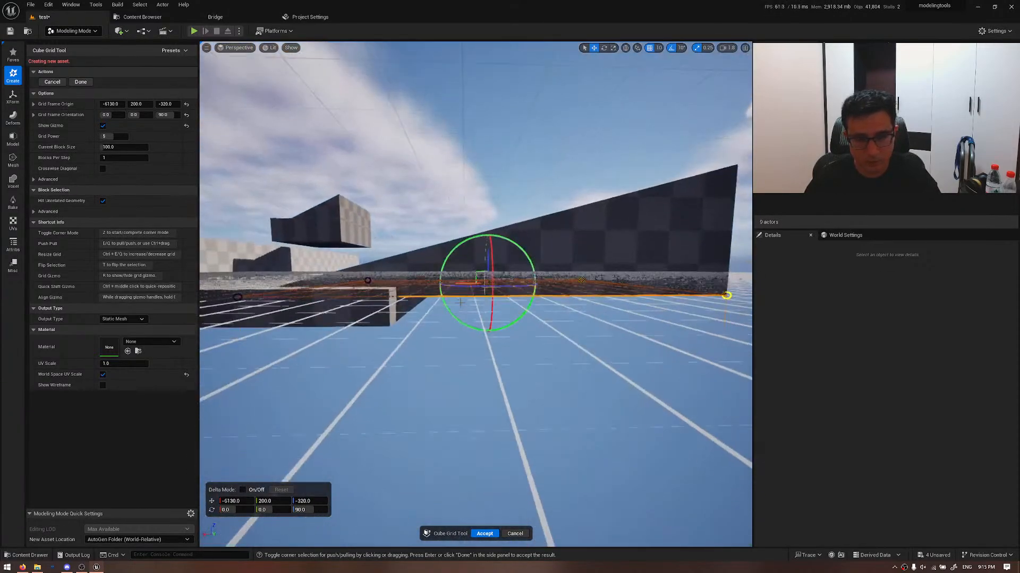
{"action": "left_click_drag", "start_coordinate": [489, 254], "coordinate": [488, 271]}
{"action": "right_click_drag", "start_coordinate": [488, 271], "coordinate": [553, 320]}
{"action": "key", "text": "e"}
{"action": "key", "text": "a"}
{"action": "left_click_drag", "start_coordinate": [469, 278], "coordinate": [469, 271]}
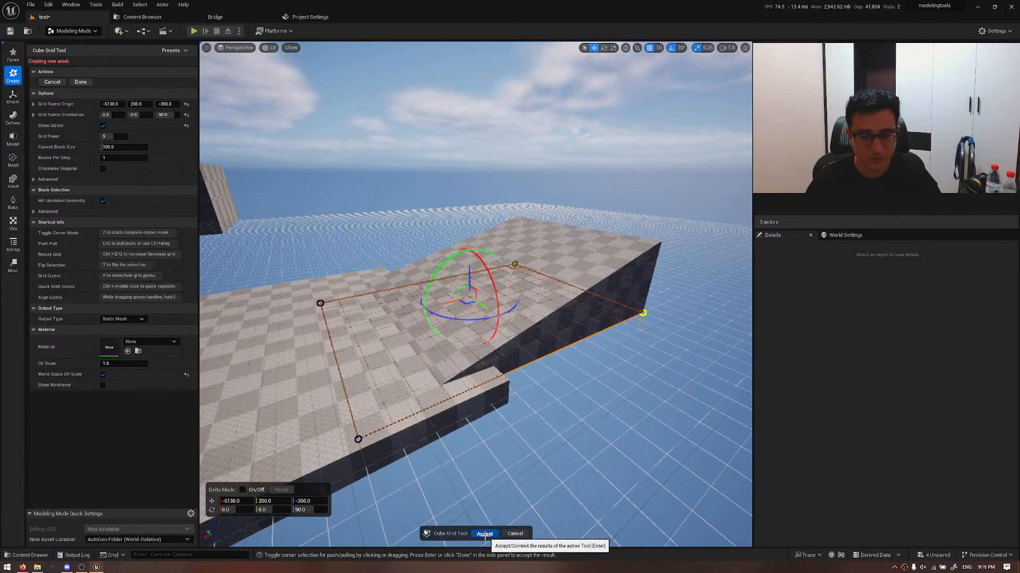
{"action": "key", "text": "Return"}
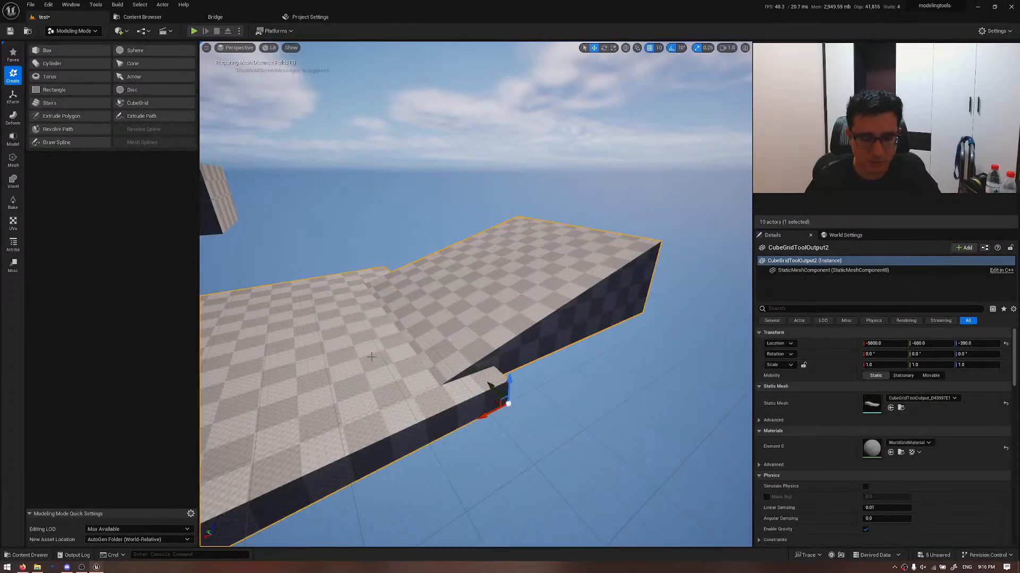
- Inspect the finished ramp mesh from several angles in wireframe view, then return to lit view
{"action": "right_click_drag", "start_coordinate": [412, 374], "coordinate": [724, 392]}
{"action": "key", "text": "d"}
{"action": "key", "text": "alt+3"}
{"action": "key", "text": "alt+2"}
{"action": "key", "text": "w"}
{"action": "key", "text": "a"}
{"action": "scroll", "coordinate": [715, 392], "scroll_direction": "down", "scroll_amount": 4}
{"action": "key", "text": "s"}
{"action": "key", "text": "a"}
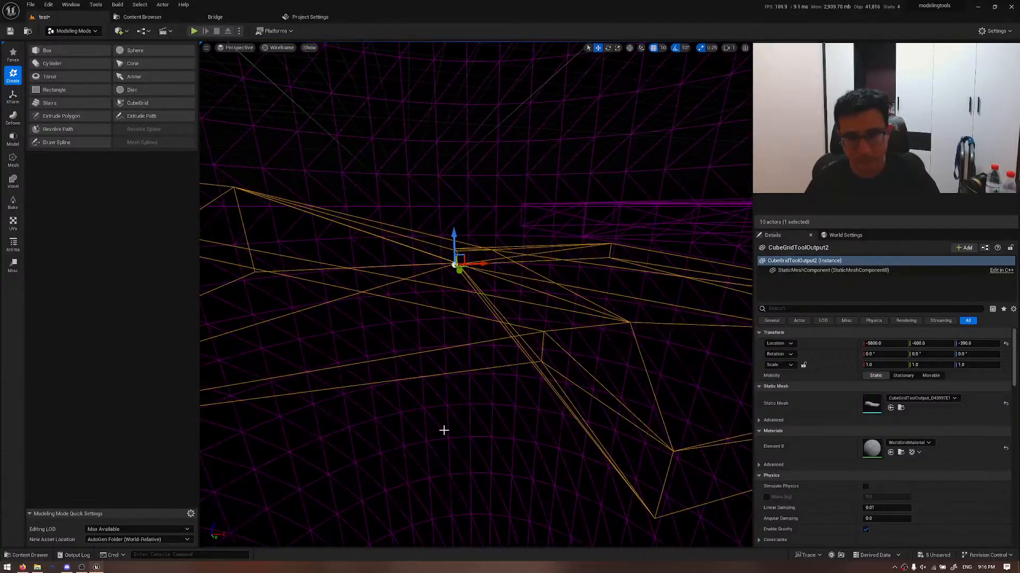
{"action": "key", "text": "alt+4"}
{"action": "key", "text": "a"}
{"action": "right_click_drag", "start_coordinate": [444, 430], "coordinate": [298, 408]}
{"action": "key", "text": "w"}
{"action": "scroll", "coordinate": [459, 395], "scroll_direction": "up", "scroll_amount": 4}
{"action": "key", "text": "s"}
{"action": "right_click_drag", "start_coordinate": [465, 392], "coordinate": [390, 386]}
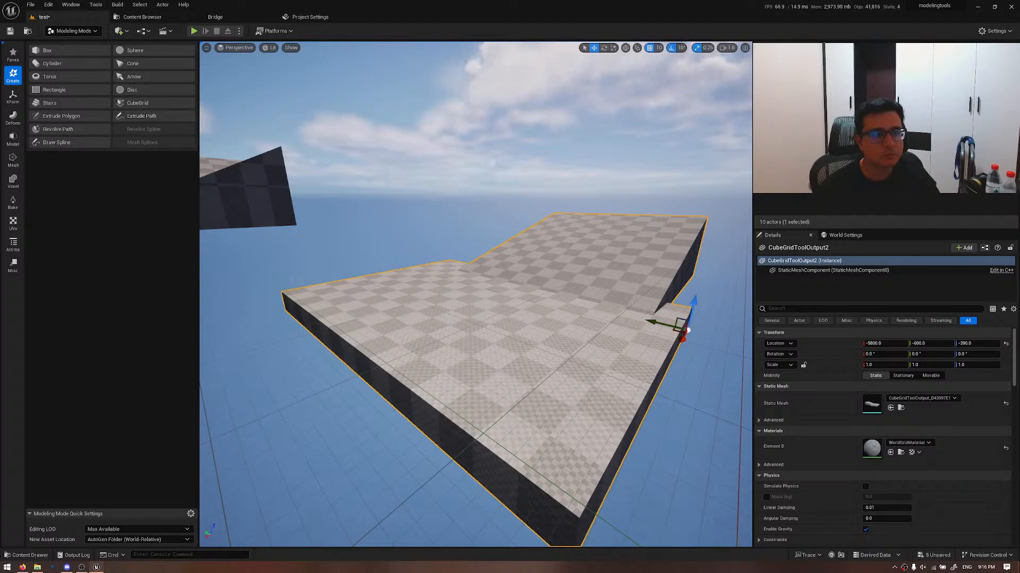
- Start Extrude Path in the empty space beside the ramp mesh and draw a narrow, bent, closed six-point path
{"action": "right_click_drag", "start_coordinate": [372, 223], "coordinate": [425, 245]}
{"action": "left_click", "coordinate": [372, 223]}
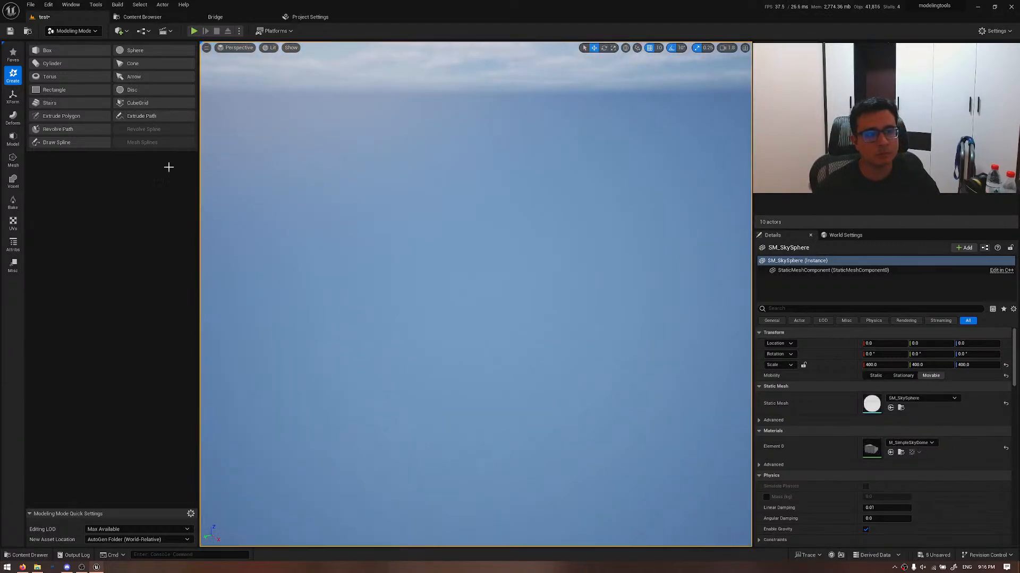
{"action": "left_click", "coordinate": [141, 115]}
{"action": "right_click_drag", "start_coordinate": [328, 153], "coordinate": [392, 191]}
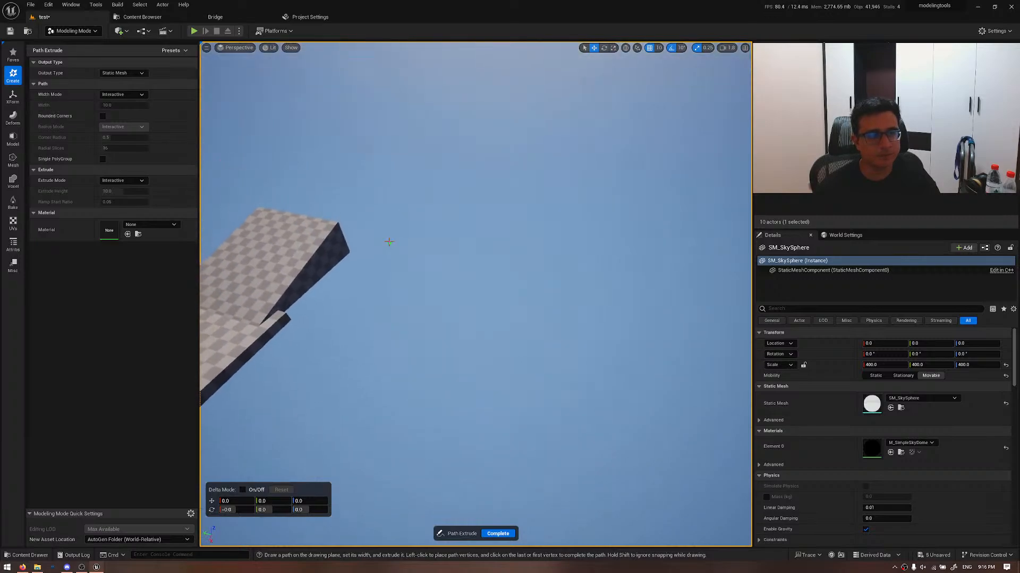
{"action": "left_click", "coordinate": [403, 357]}
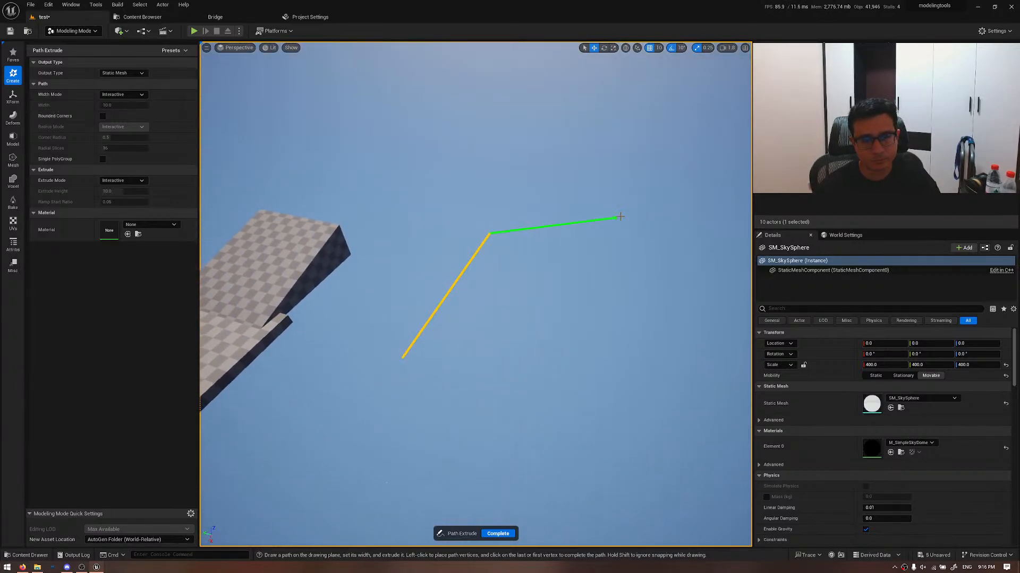
{"action": "left_click", "coordinate": [655, 209]}
{"action": "left_click", "coordinate": [662, 233]}
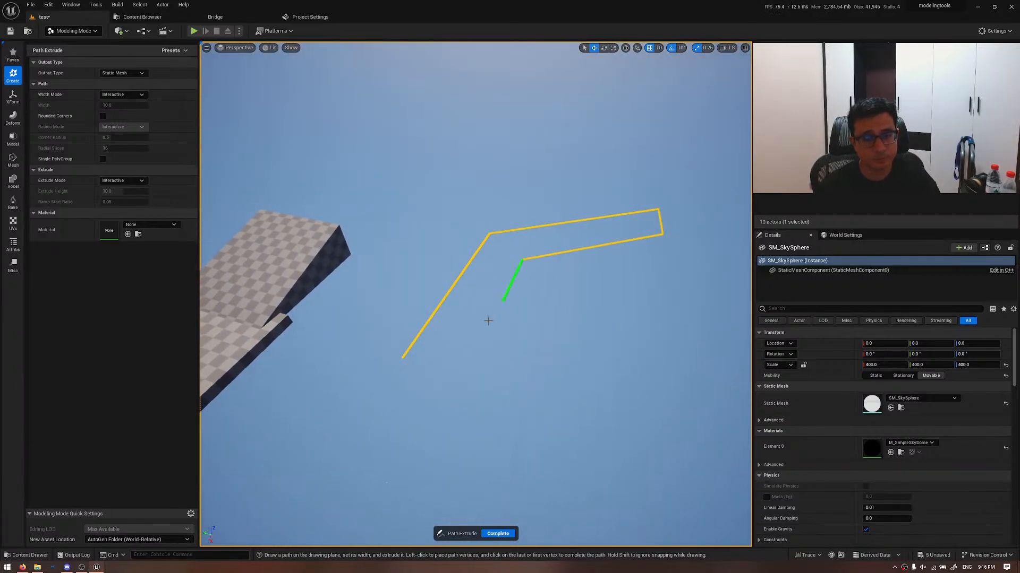
{"action": "left_click", "coordinate": [404, 357]}
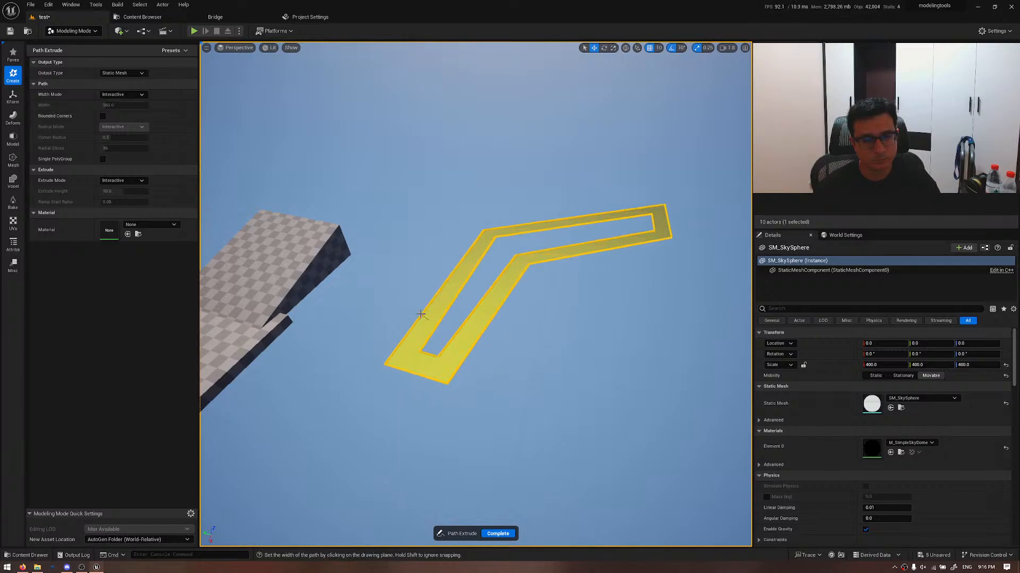
- Set the path's width, extrude it upward into a low wall, and finish the Extrude Path operation
{"action": "left_click", "coordinate": [416, 319]}
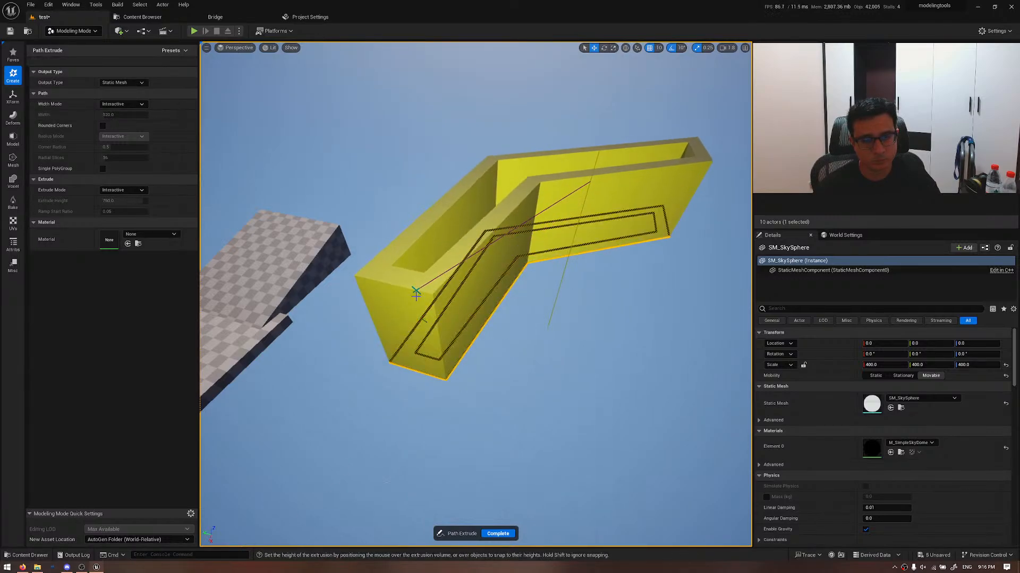
{"action": "right_click_drag", "start_coordinate": [414, 293], "coordinate": [396, 211]}
{"action": "key", "text": "q"}
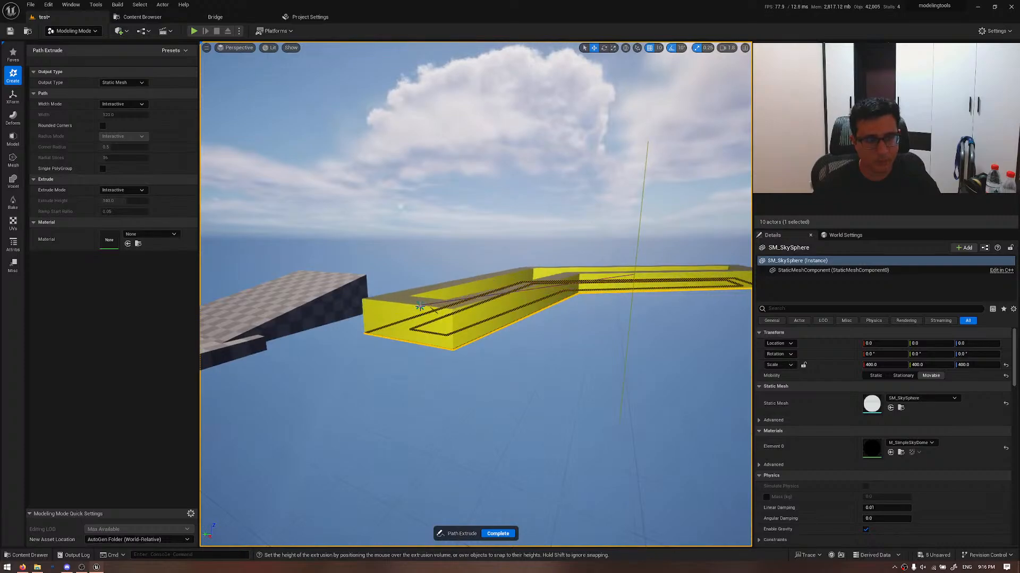
{"action": "left_click", "coordinate": [466, 363]}
{"action": "right_click_drag", "start_coordinate": [466, 364], "coordinate": [471, 518]}
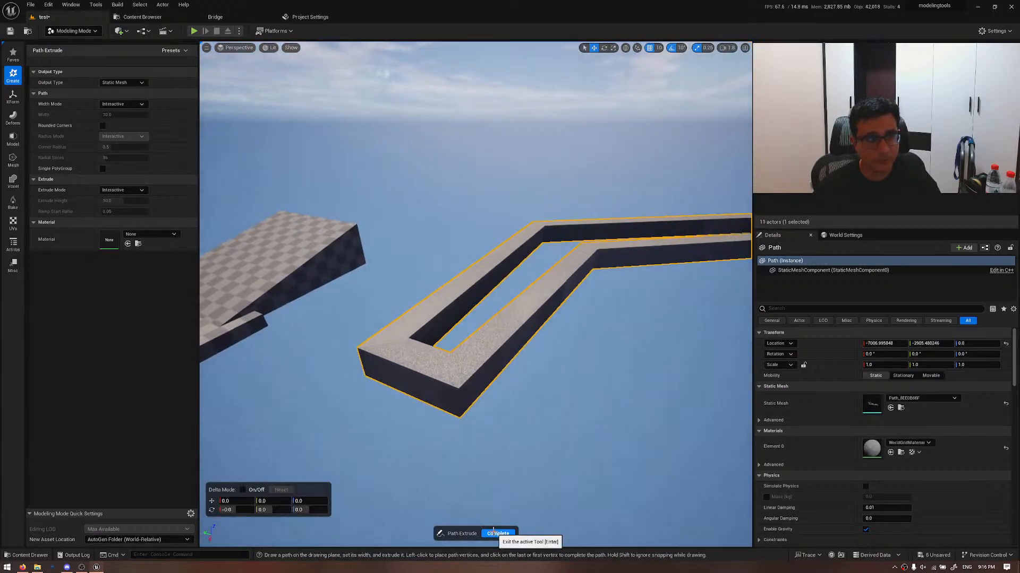
{"action": "left_click", "coordinate": [494, 531]}
- Start a new Extrude Path in the empty space beyond the first wall, with Static Mesh output and Rounded Corners enabled
{"action": "right_click_drag", "start_coordinate": [533, 388], "coordinate": [632, 420]}
{"action": "left_click", "coordinate": [532, 388]}
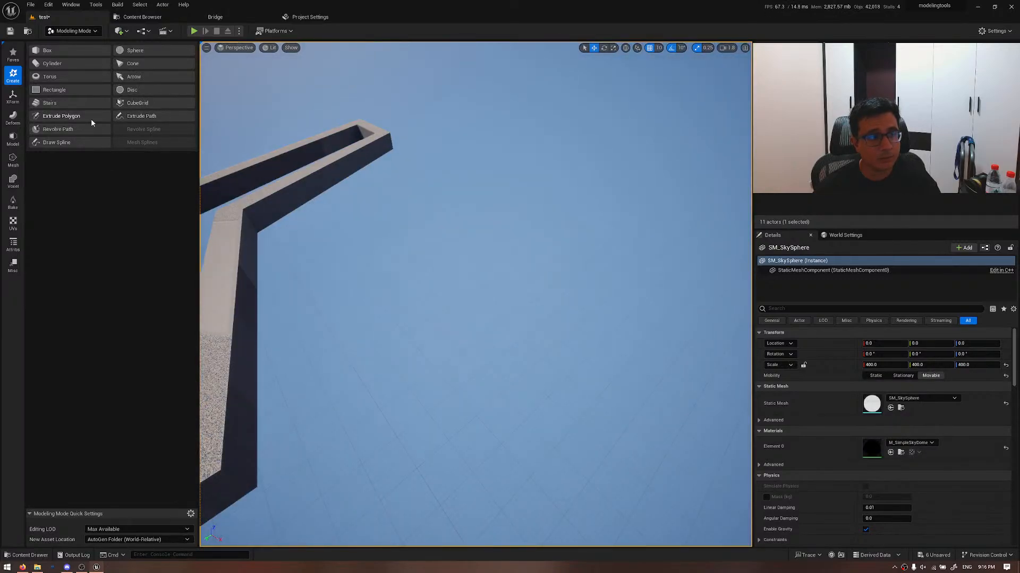
{"action": "left_click", "coordinate": [133, 116]}
{"action": "left_click", "coordinate": [138, 73]}
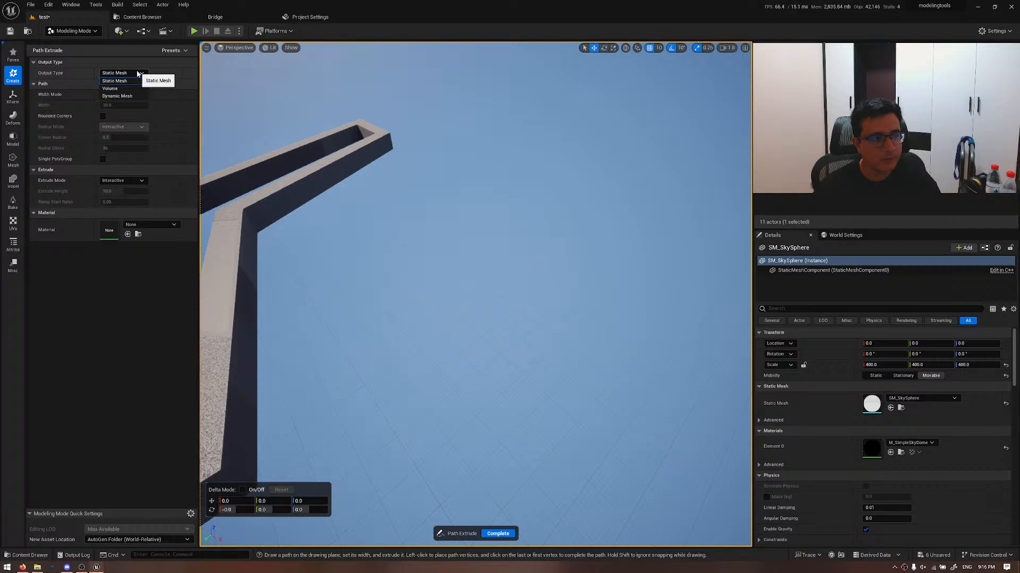
{"action": "left_click", "coordinate": [132, 80]}
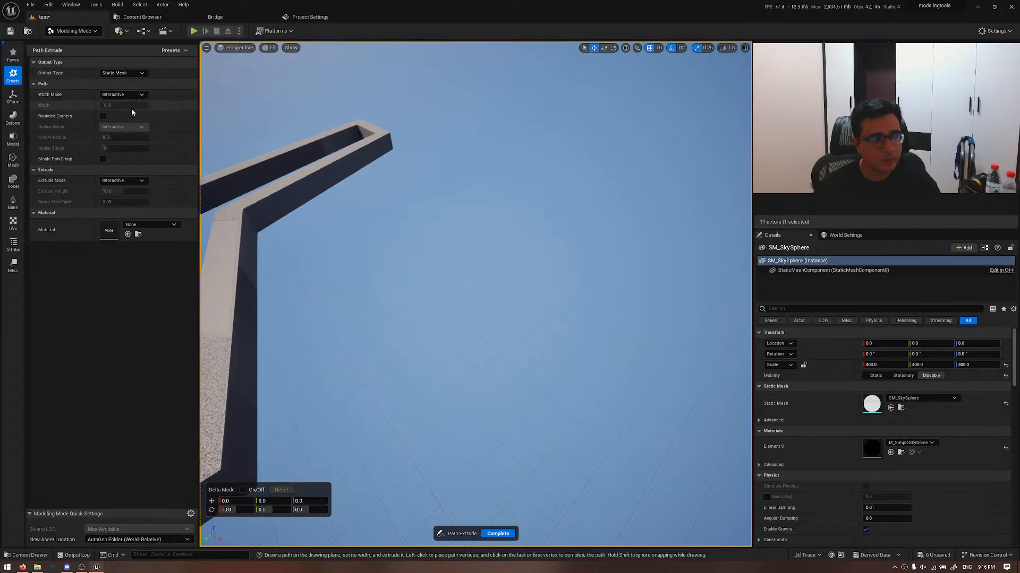
{"action": "left_click", "coordinate": [102, 116]}
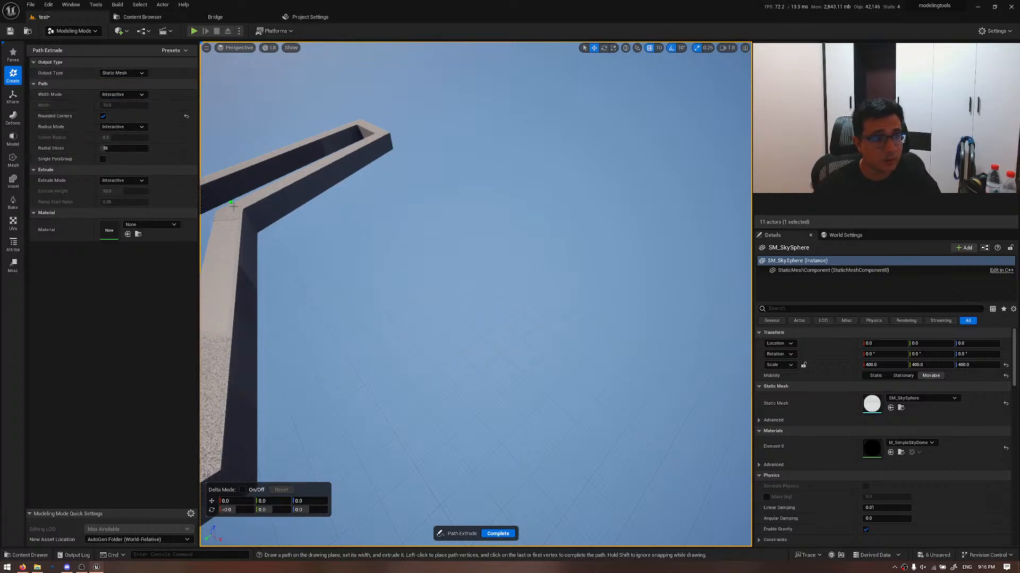
{"action": "mouse_move", "coordinate": [387, 255]}
{"action": "right_mouse_down"}
{"action": "mouse_move", "coordinate": [335, 255]}
{"action": "mouse_move", "coordinate": [384, 273]}
{"action": "right_mouse_up"}
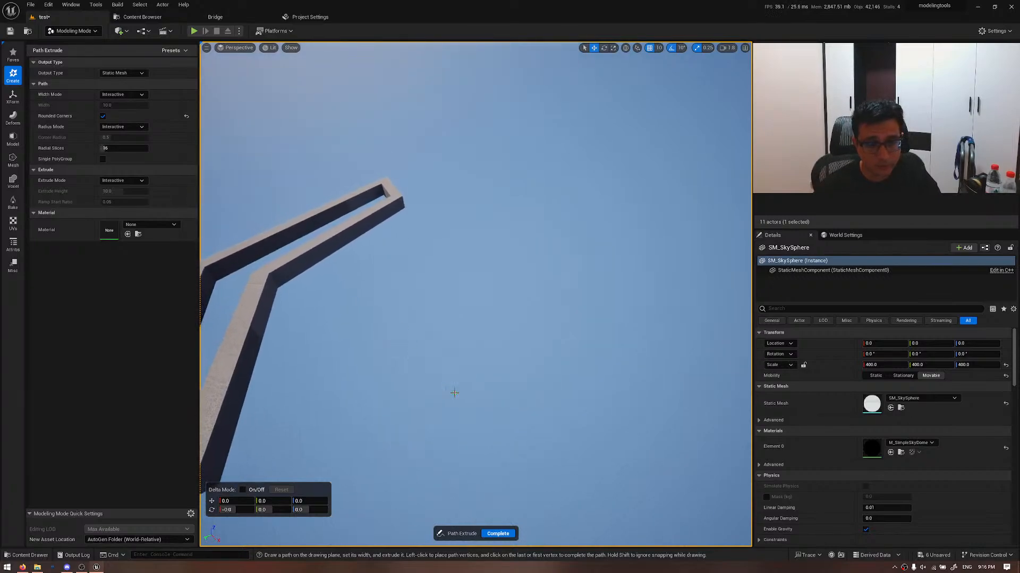
- Draw a wide, closed six-point path beside the first extruded wall
{"action": "left_click", "coordinate": [454, 393]}
{"action": "left_click", "coordinate": [539, 183]}
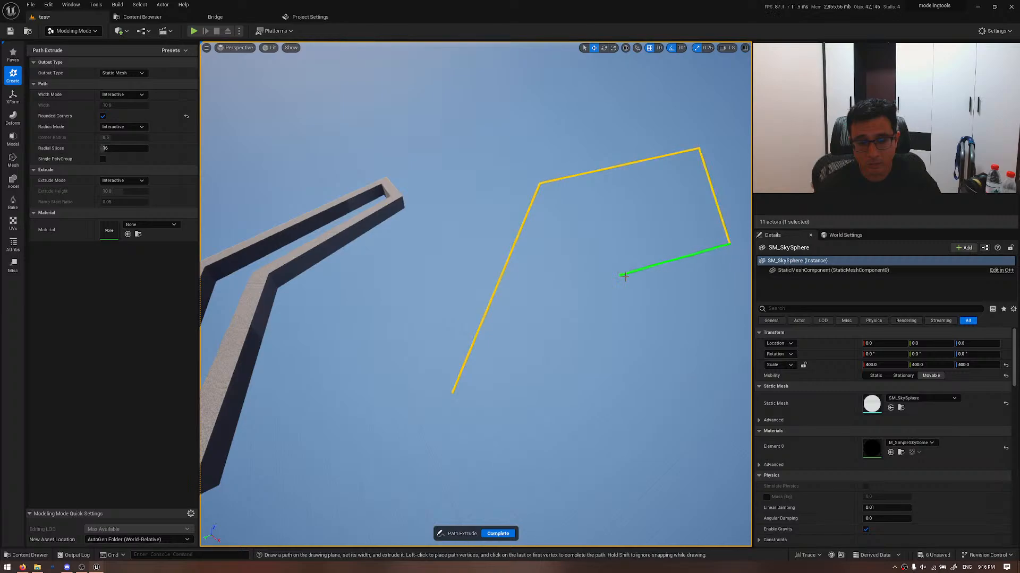
{"action": "left_click", "coordinate": [642, 279]}
{"action": "left_click", "coordinate": [585, 421]}
{"action": "left_click", "coordinate": [453, 392]}
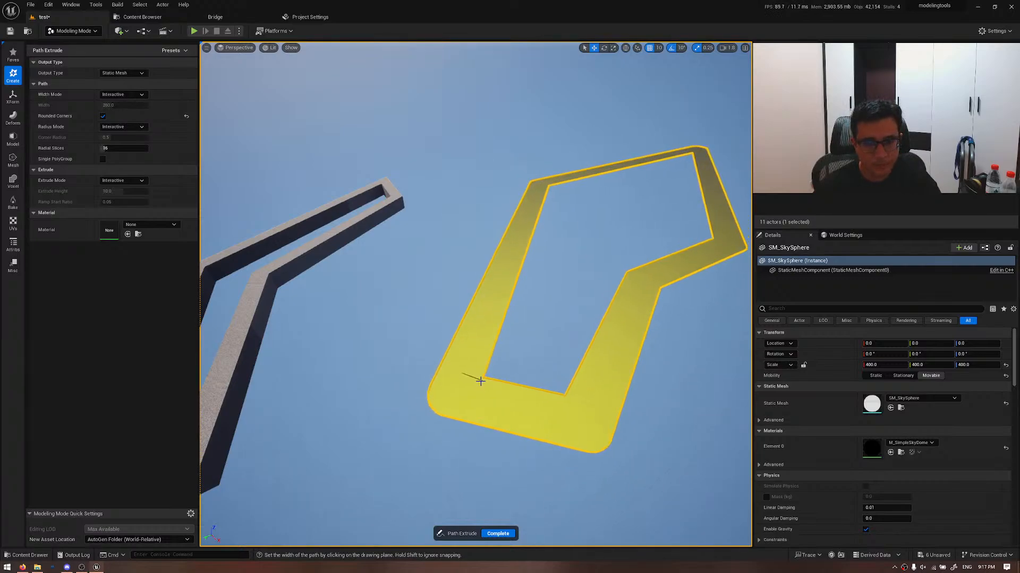
- Interactively set the six-point path's width and its corner radius
{"action": "right_click_drag", "start_coordinate": [461, 387], "coordinate": [467, 358]}
{"action": "key", "text": "w"}
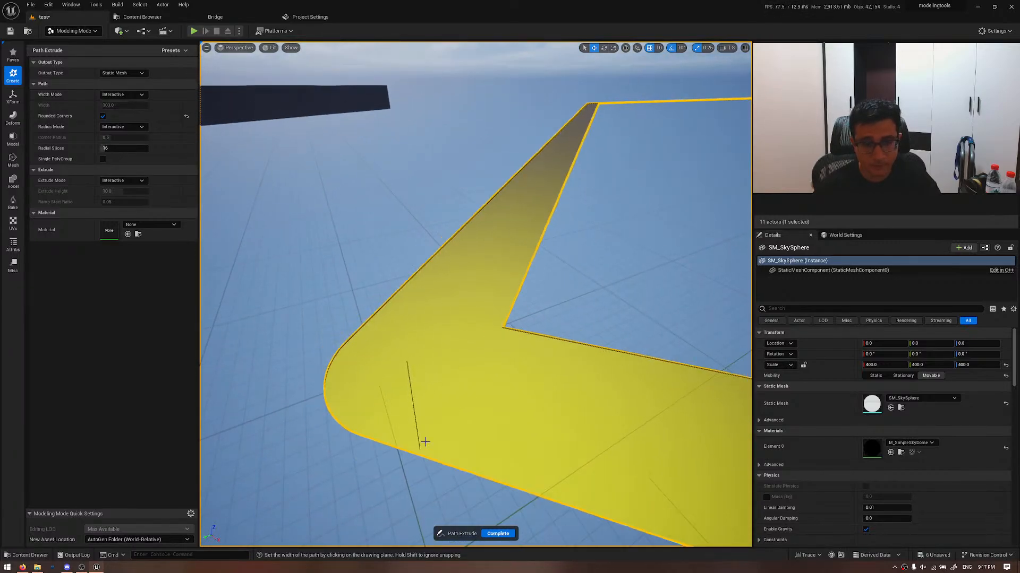
{"action": "left_click", "coordinate": [499, 361]}
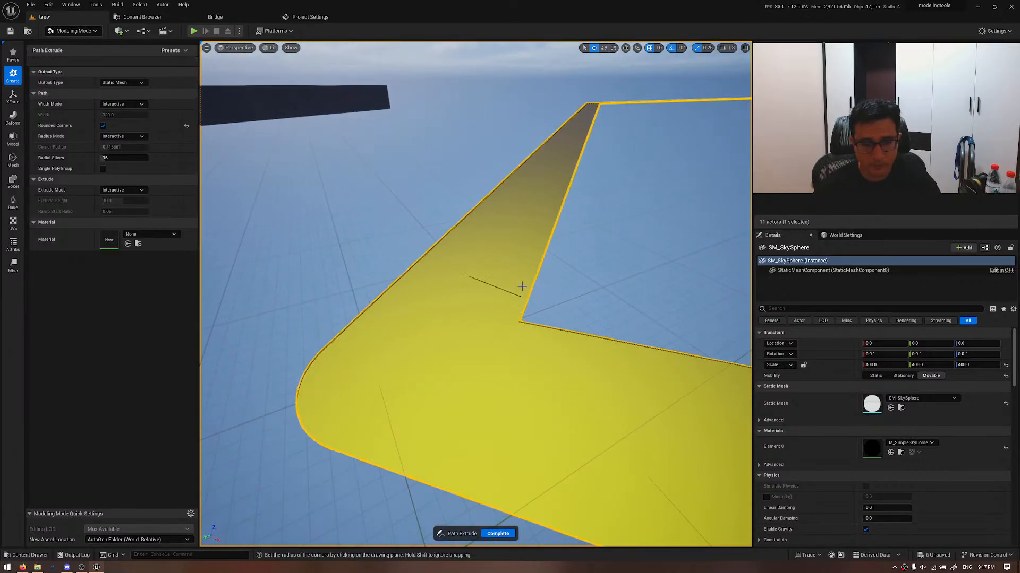
{"action": "key", "text": "s"}
{"action": "right_click_drag", "start_coordinate": [527, 288], "coordinate": [540, 319]}
{"action": "key", "text": "e"}
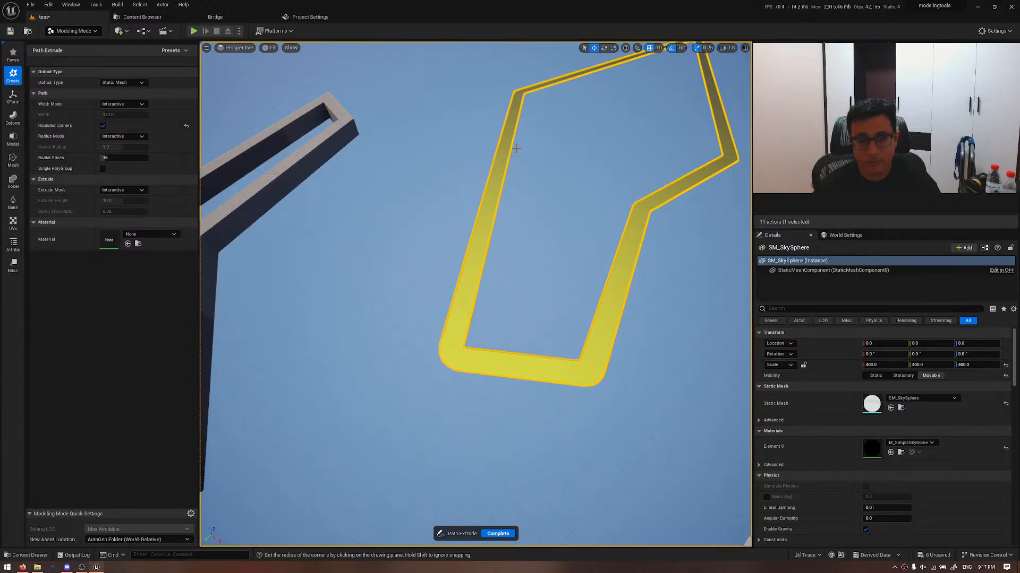
{"action": "key", "text": "e"}
{"action": "right_click_drag", "start_coordinate": [539, 104], "coordinate": [560, 112]}
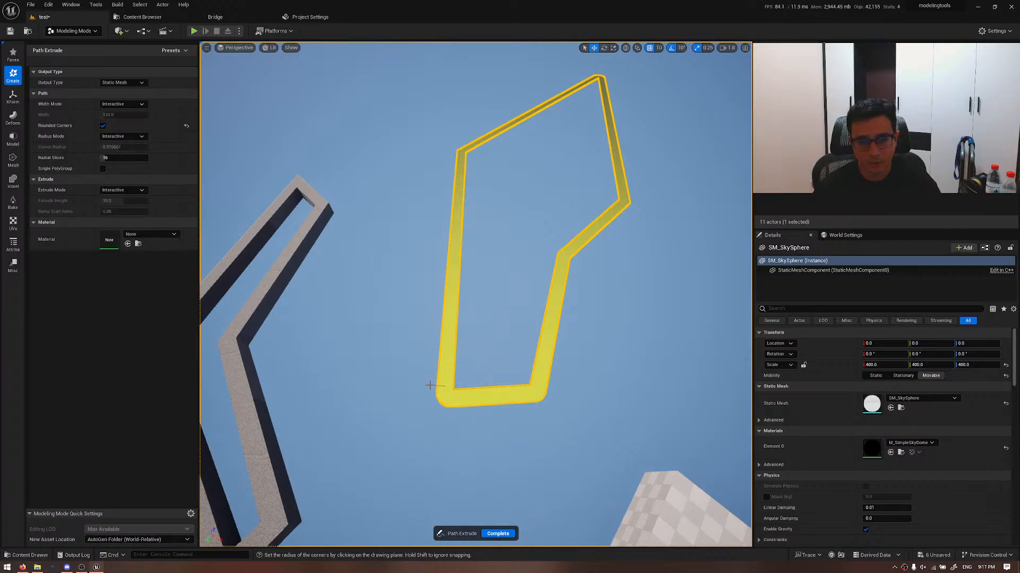
{"action": "left_click", "coordinate": [490, 363]}
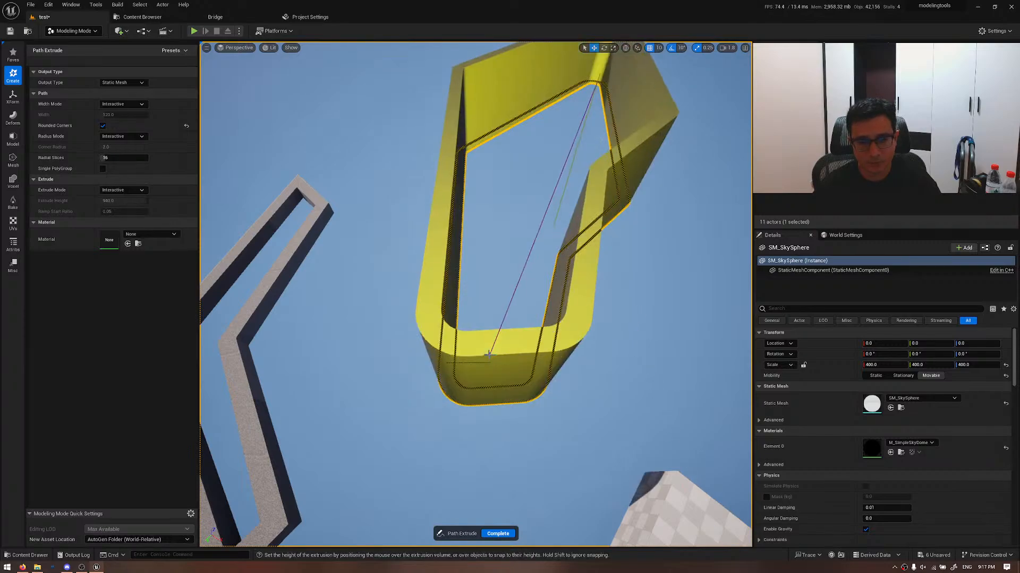
- Extrude the rounded path upward into a low wall loop and complete the operation
{"action": "right_click_drag", "start_coordinate": [490, 363], "coordinate": [317, 310]}
{"action": "scroll", "coordinate": [317, 310], "scroll_direction": "down", "scroll_amount": 5}
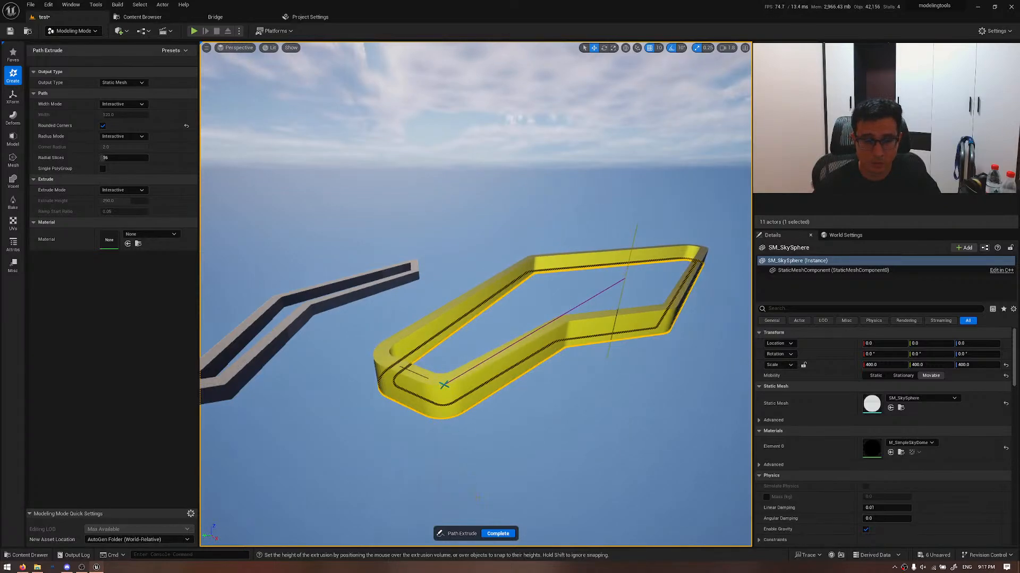
{"action": "left_click", "coordinate": [438, 498]}
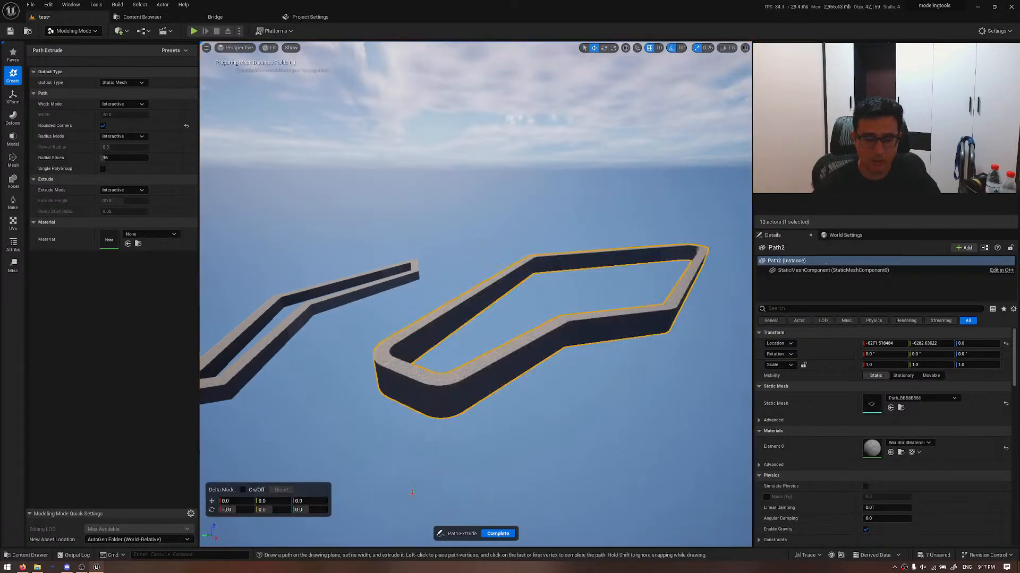
{"action": "left_click", "coordinate": [497, 534]}
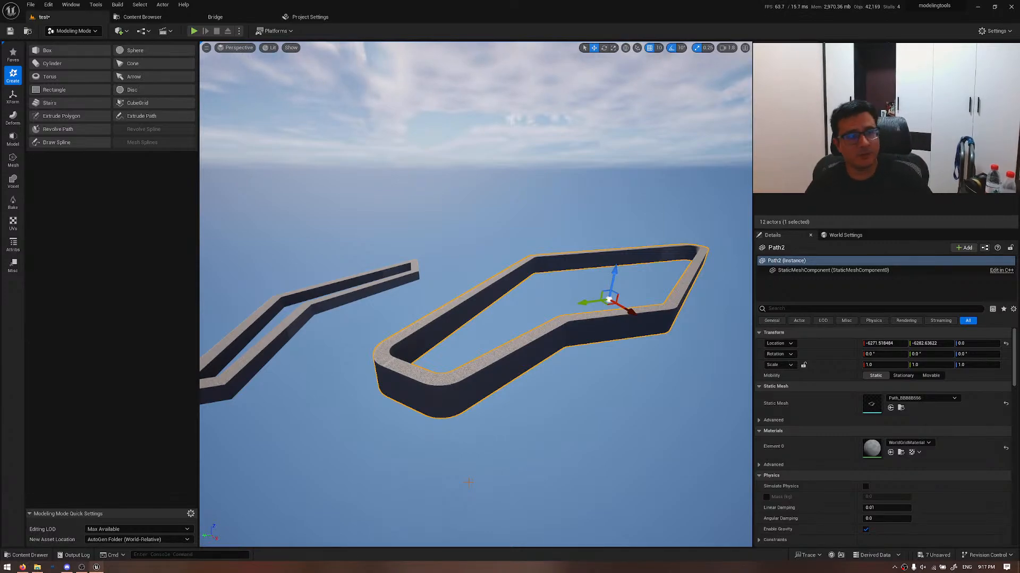
- Start a third Extrude Path in empty space with Radius Mode set to Fixed and a corner radius of 1.0
{"action": "left_click_drag", "start_coordinate": [468, 482], "coordinate": [167, 187]}
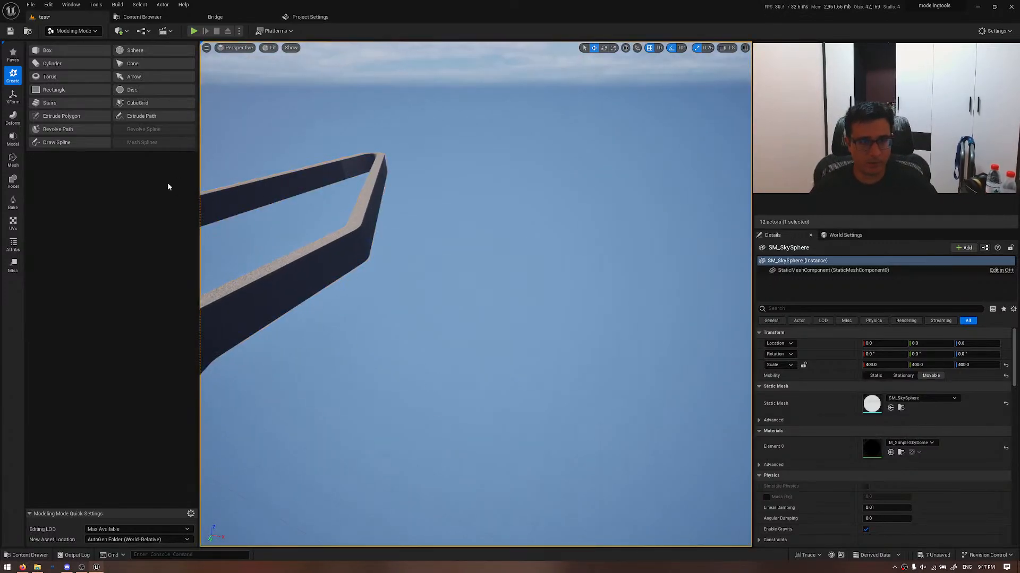
{"action": "left_click", "coordinate": [170, 117]}
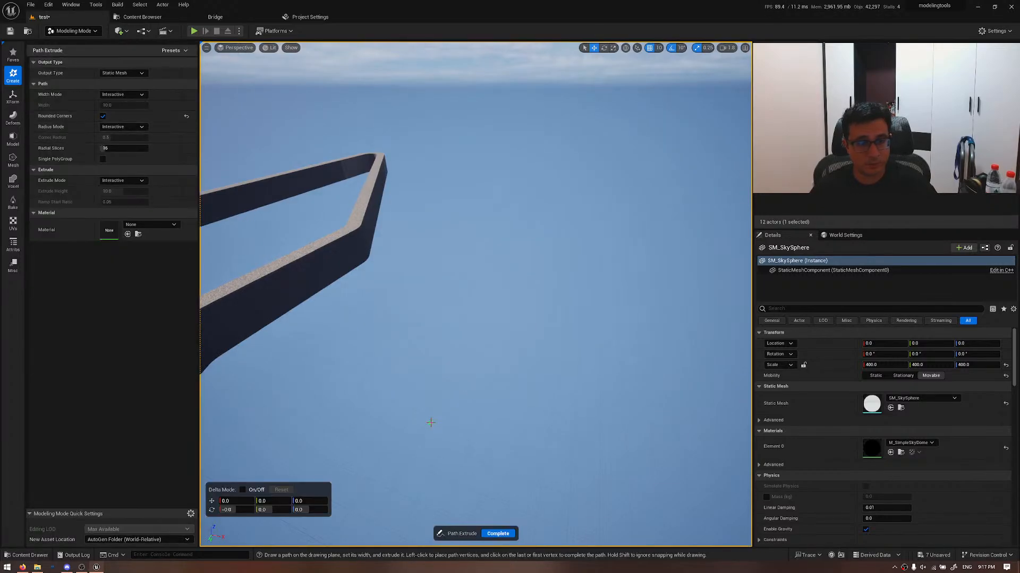
{"action": "left_click", "coordinate": [122, 127]}
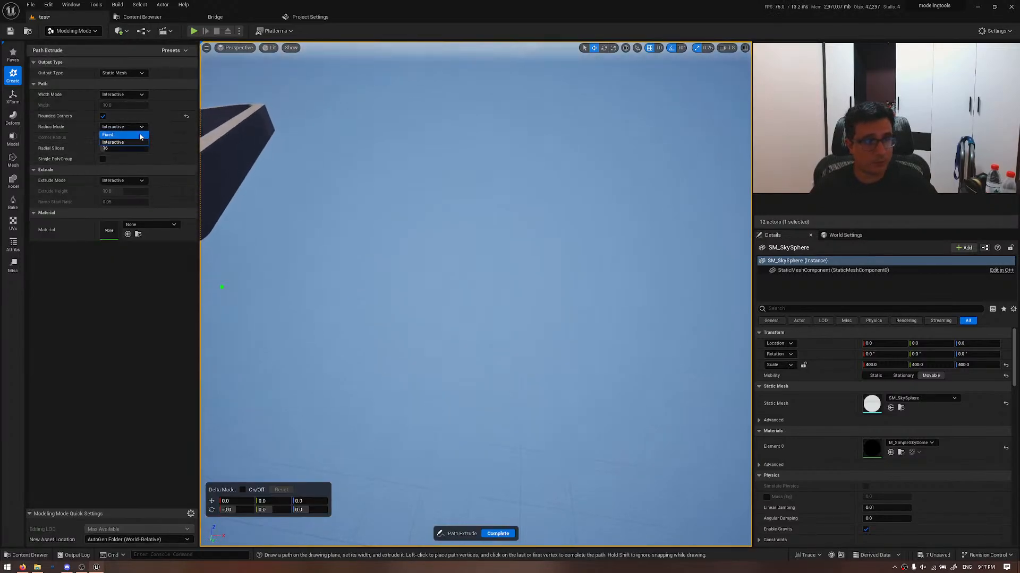
{"action": "left_click", "coordinate": [140, 135]}
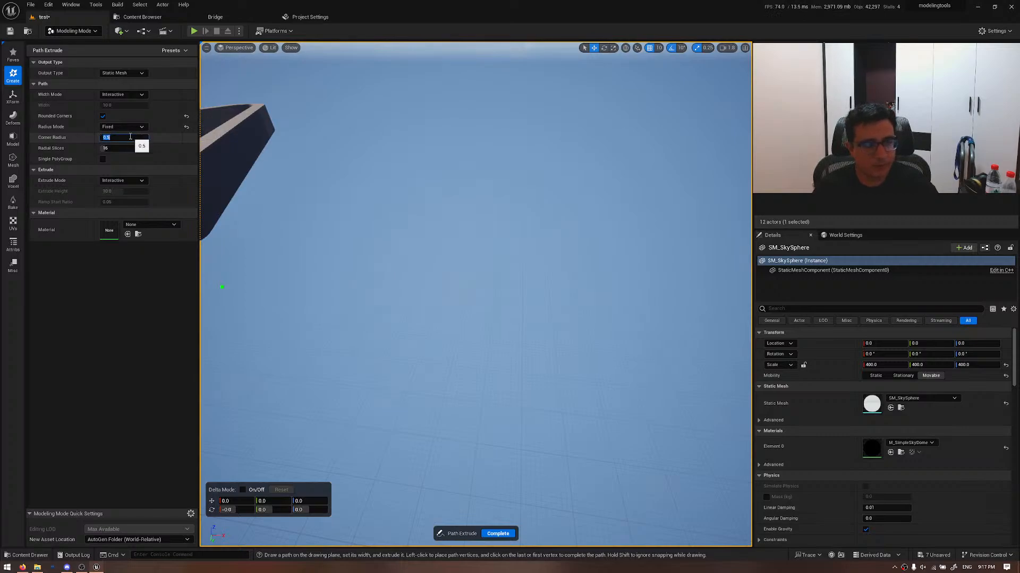
- Draw a closed four-sided path in the empty area past the rounded wall loop
{"action": "left_click", "coordinate": [307, 351]}
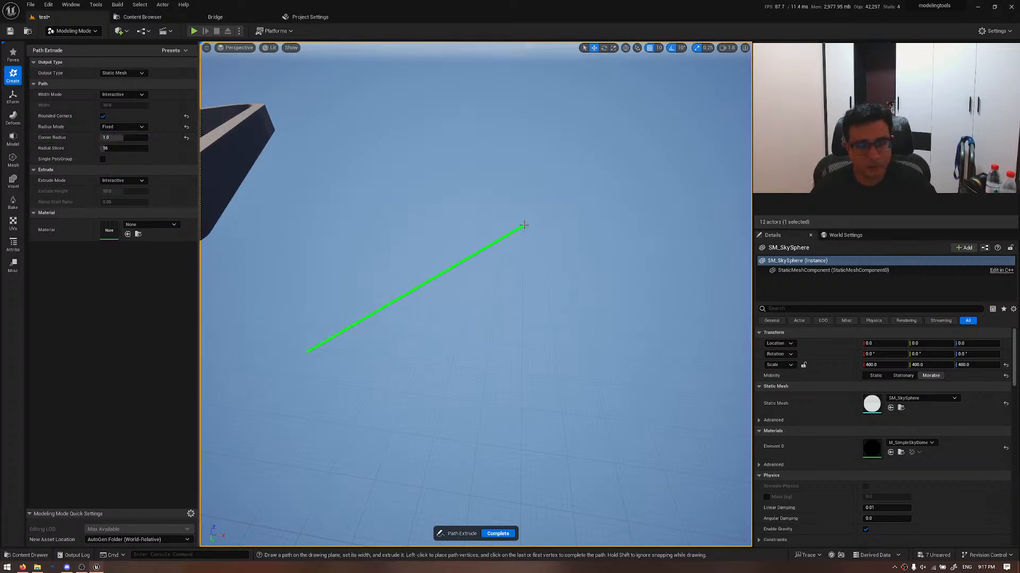
{"action": "left_click", "coordinate": [529, 224]}
{"action": "left_click", "coordinate": [585, 329]}
{"action": "left_click", "coordinate": [314, 349]}
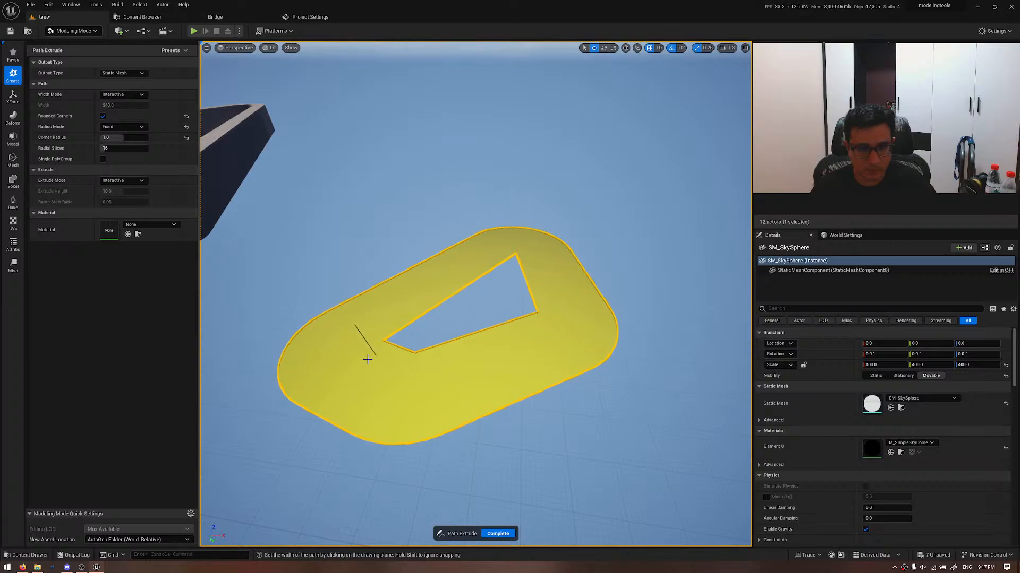
- Set a thick width for the four-sided path, accept the fixed corner radius, extrude it into a tall block, and complete the operation
{"action": "left_click", "coordinate": [338, 362]}
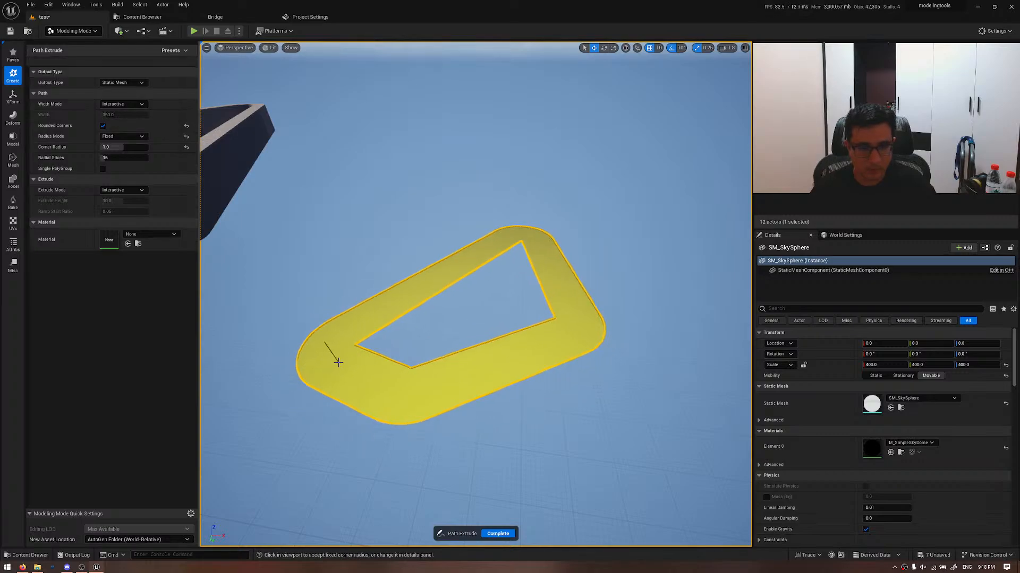
{"action": "left_click", "coordinate": [437, 263]}
{"action": "right_click_drag", "start_coordinate": [432, 184], "coordinate": [510, 255]}
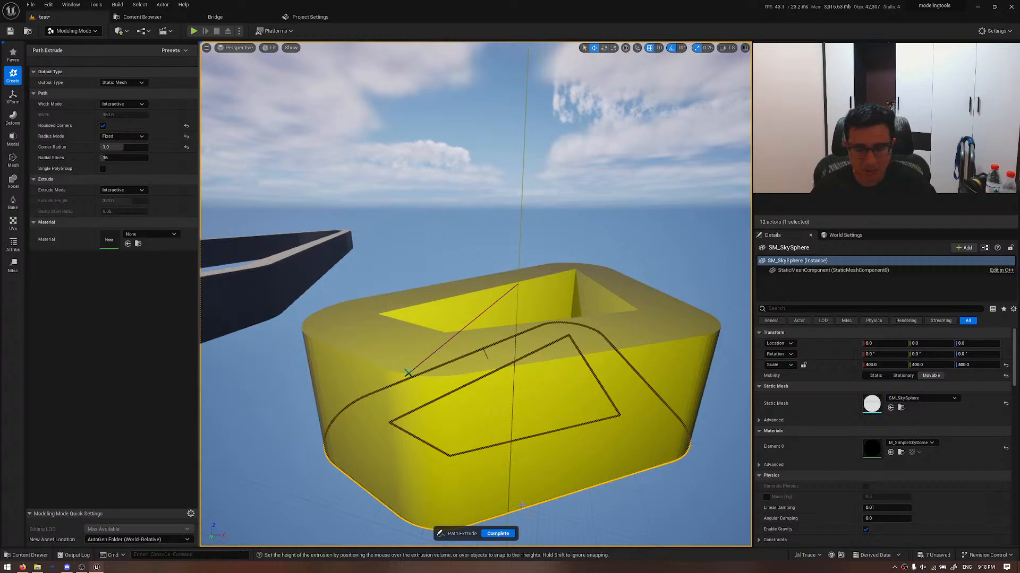
{"action": "left_click", "coordinate": [501, 528]}
{"action": "left_click", "coordinate": [498, 534]}
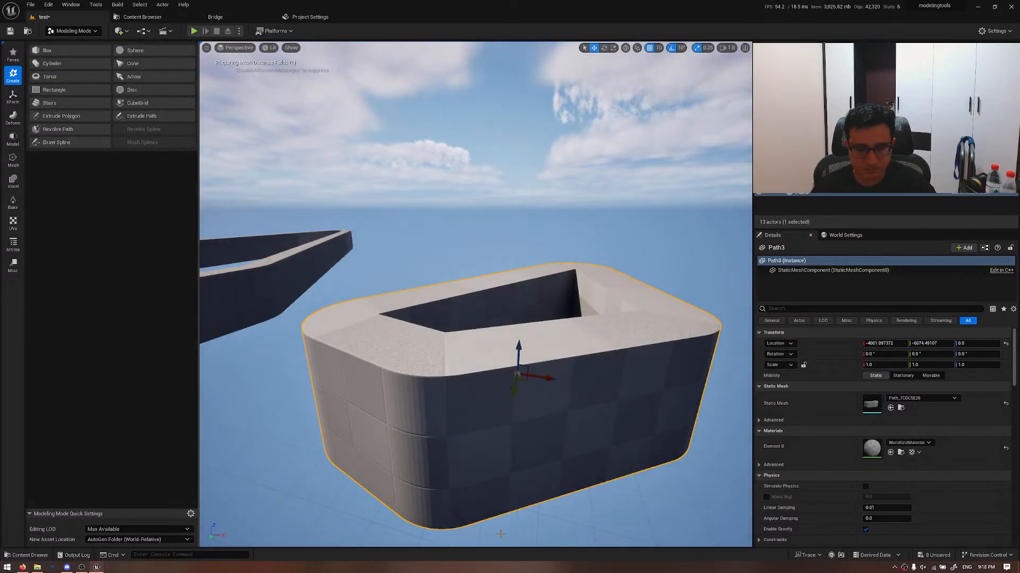
{"action": "right_click_drag", "start_coordinate": [557, 408], "coordinate": [610, 467]}
{"action": "left_click", "coordinate": [557, 375]}
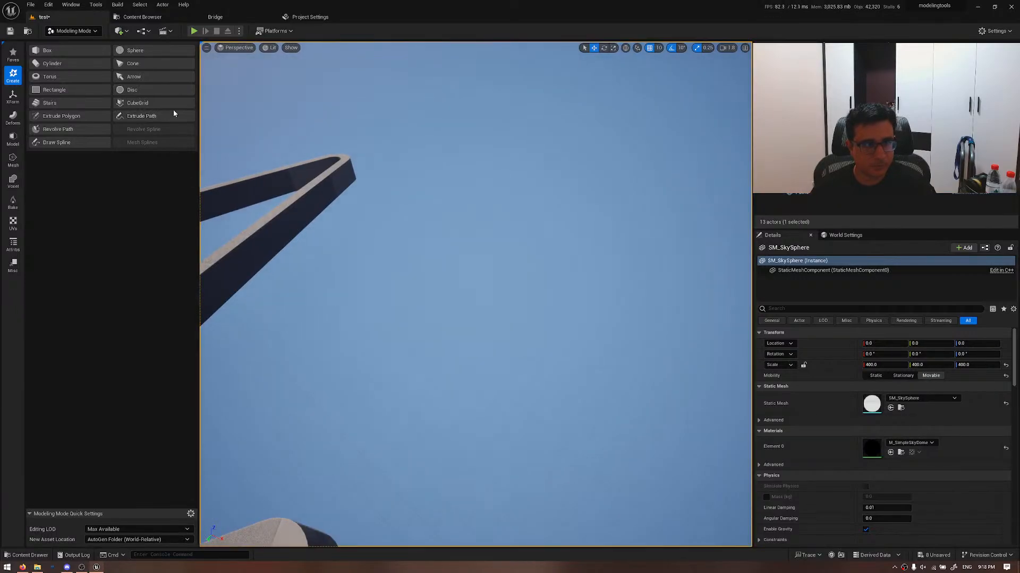
{"action": "left_click", "coordinate": [173, 112]}
{"action": "left_click", "coordinate": [418, 379]}
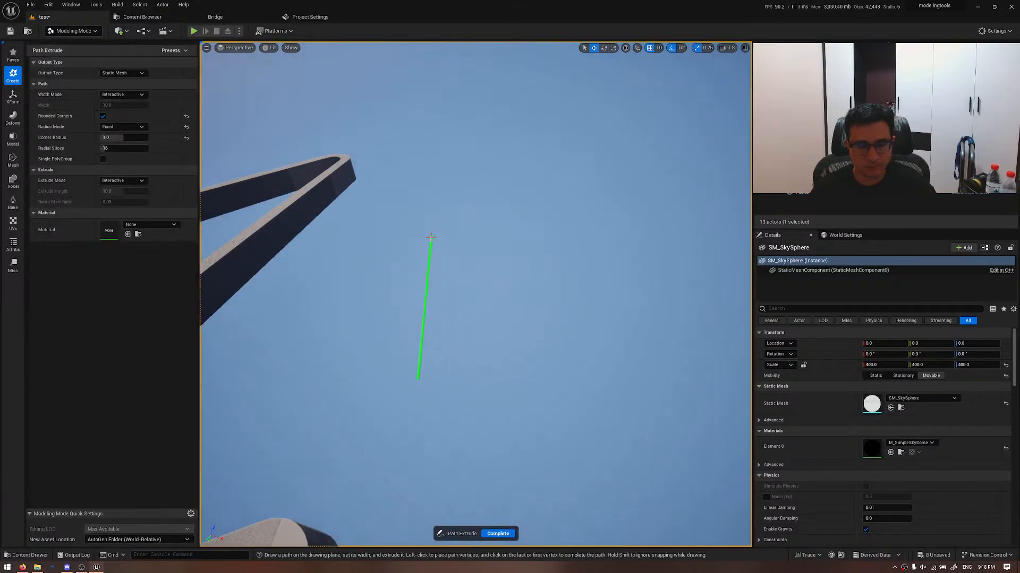
{"action": "left_click", "coordinate": [528, 256]}
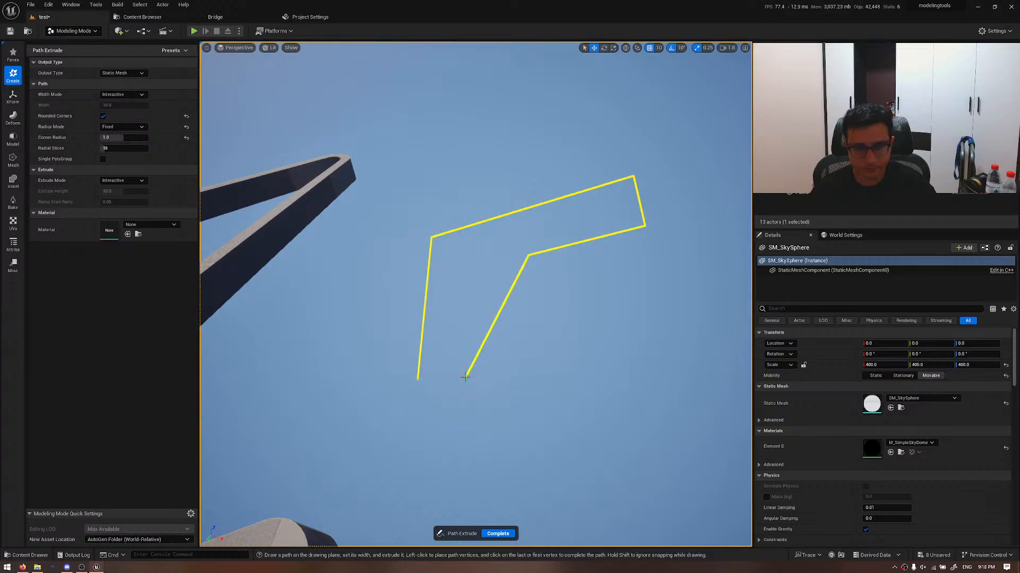
{"action": "left_click", "coordinate": [467, 376]}
{"action": "key", "text": "Escape"}
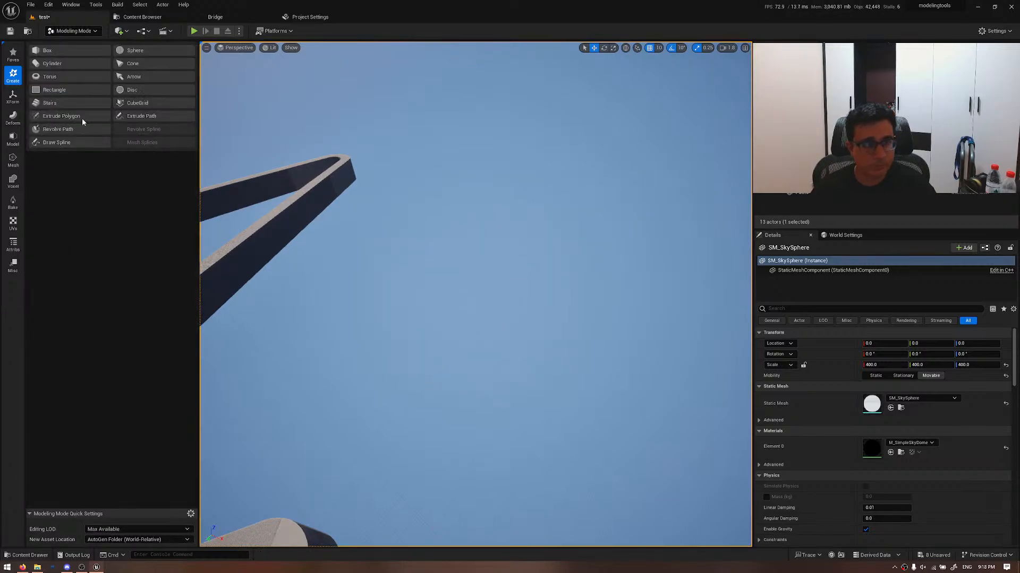
- Start a new Extrude Path with rounded corners and Radius Mode set to Interactive
{"action": "left_click", "coordinate": [133, 117]}
{"action": "left_click", "coordinate": [122, 127]}
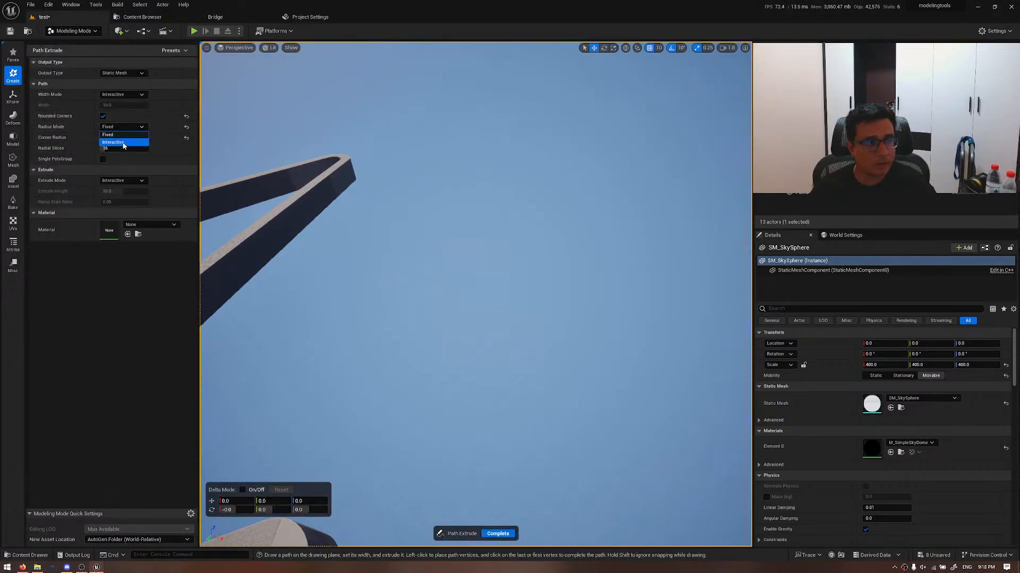
{"action": "left_click", "coordinate": [124, 144]}
- Draw a closed, many-sided path with an inward notch in the empty area beyond the existing walls
{"action": "right_click_drag", "start_coordinate": [363, 287], "coordinate": [455, 295]}
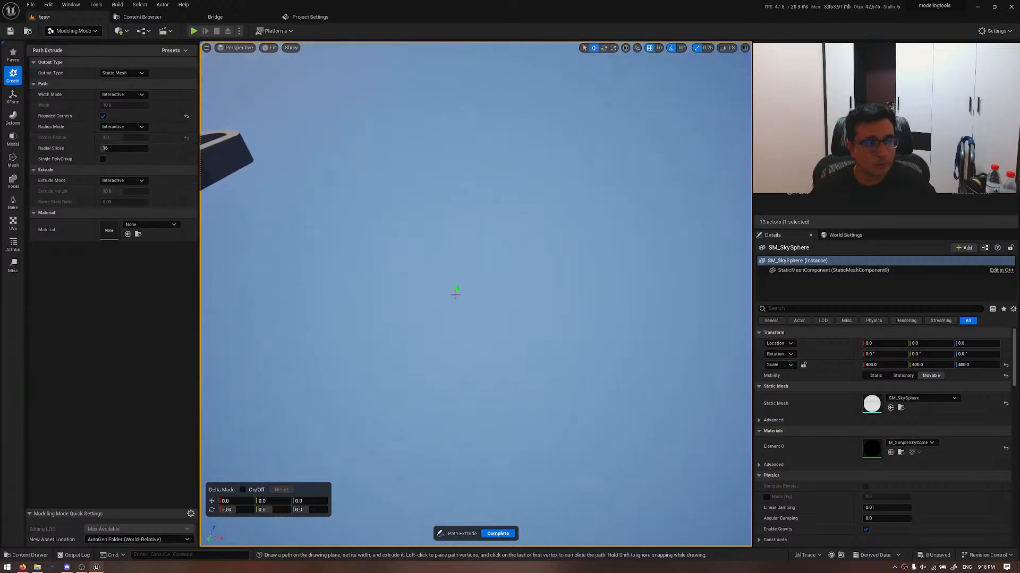
{"action": "left_click", "coordinate": [364, 366]}
{"action": "left_click", "coordinate": [446, 209]}
{"action": "left_click", "coordinate": [652, 147]}
{"action": "left_click", "coordinate": [684, 216]}
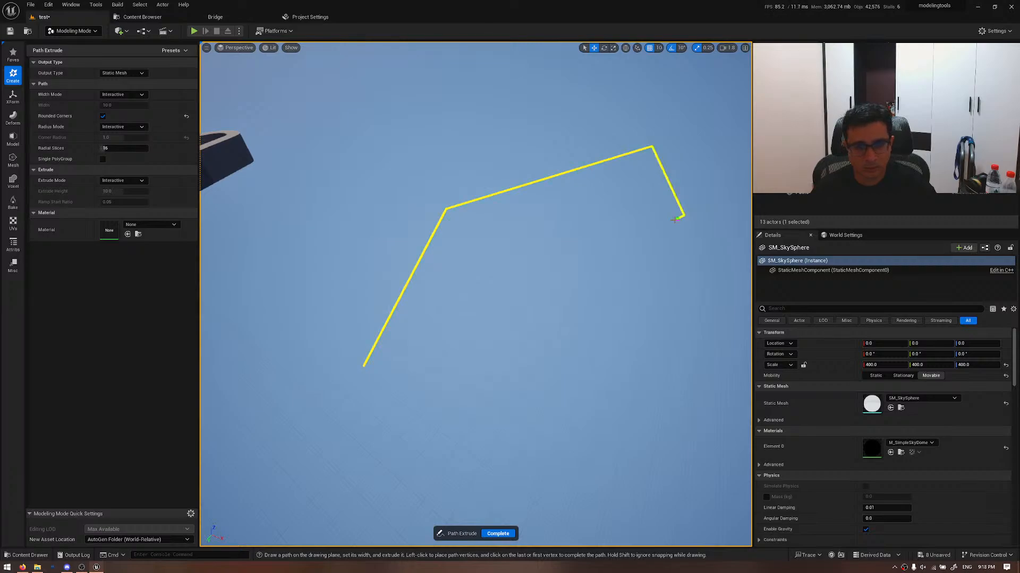
{"action": "left_click", "coordinate": [675, 219]}
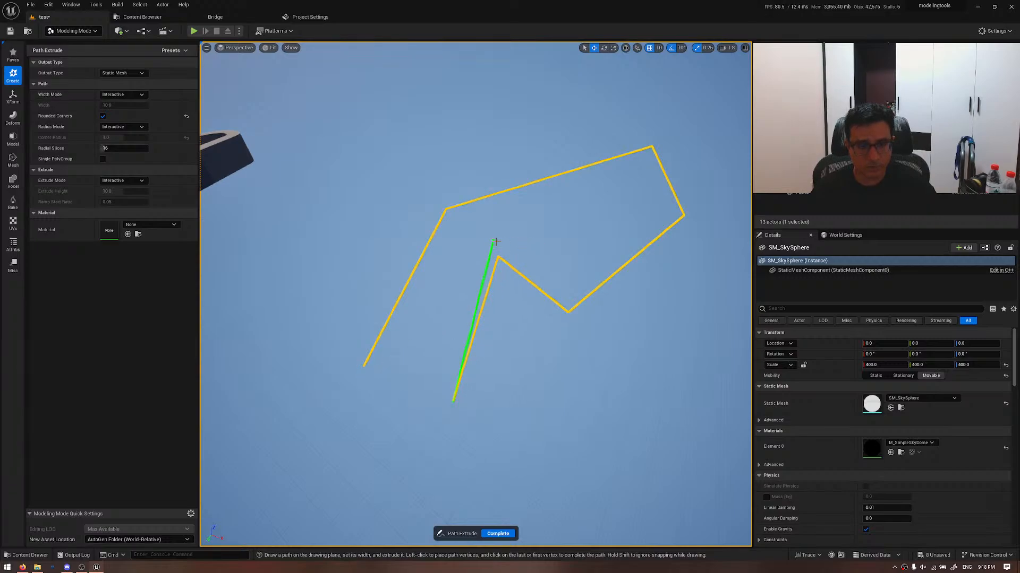
{"action": "left_click", "coordinate": [356, 366]}
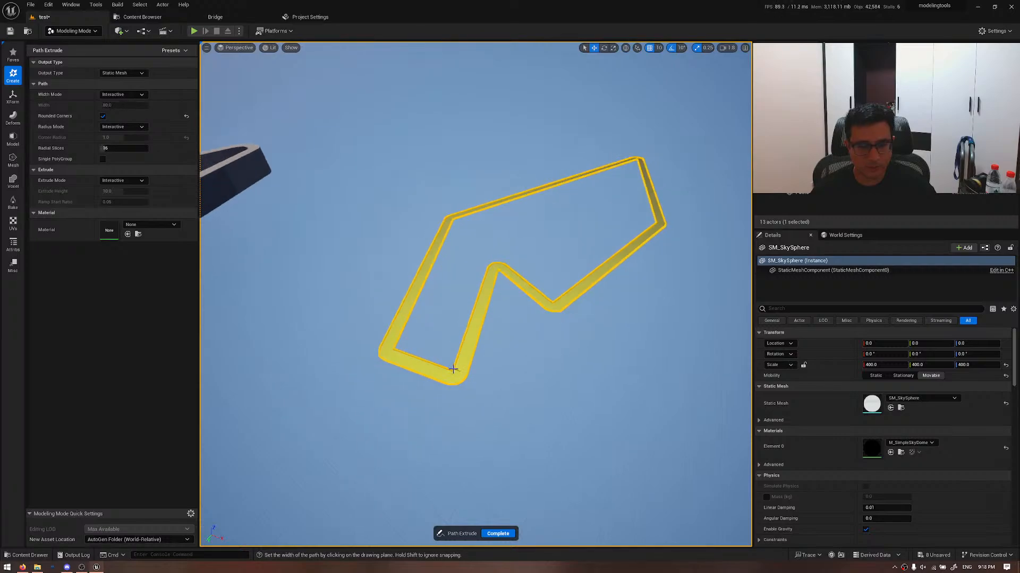
- Set the notched path's width and corner radius interactively, extrude it upward into a wall loop, and complete the operation
{"action": "left_click", "coordinate": [441, 373]}
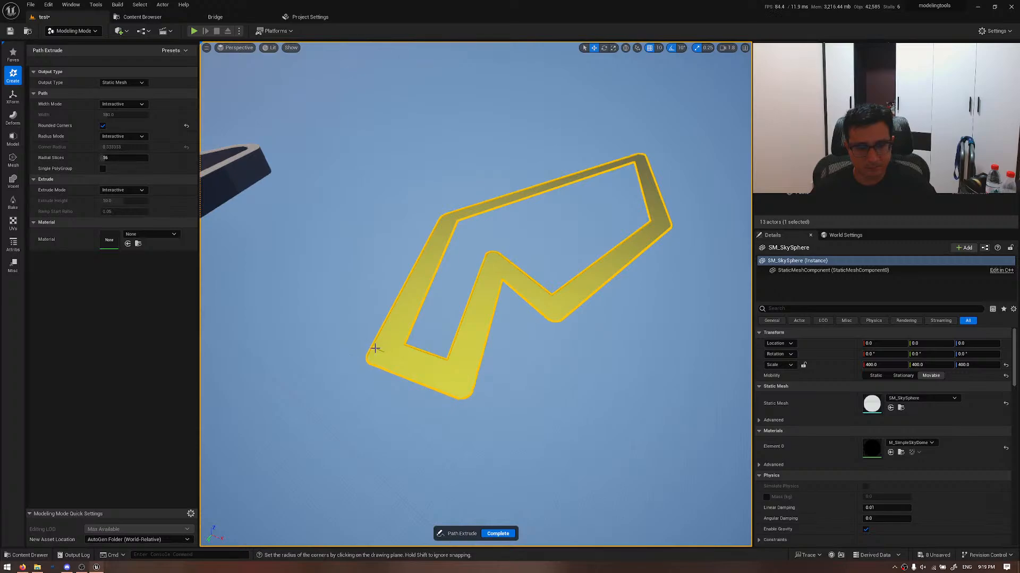
{"action": "left_click", "coordinate": [373, 346]}
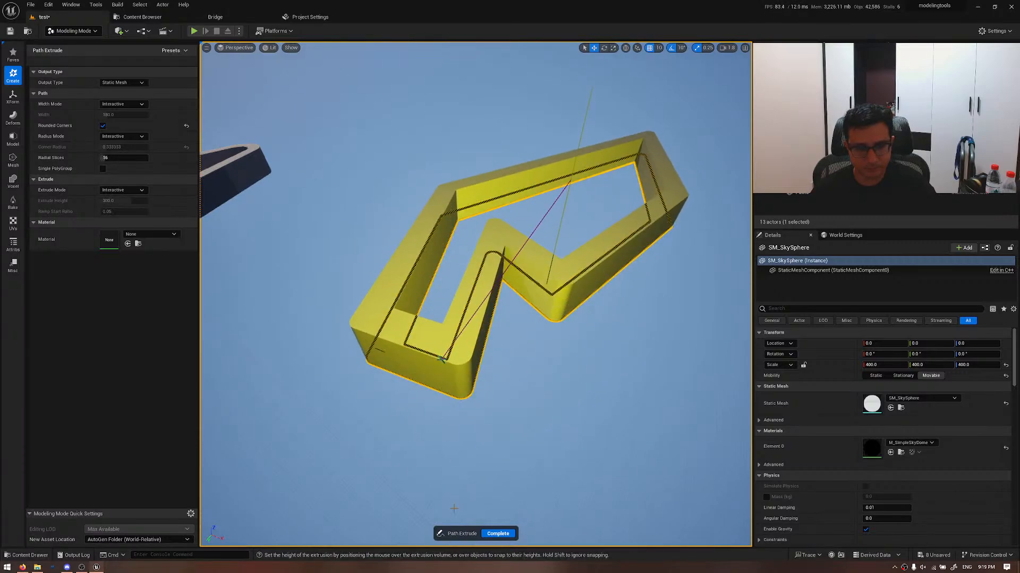
{"action": "left_click", "coordinate": [497, 534]}
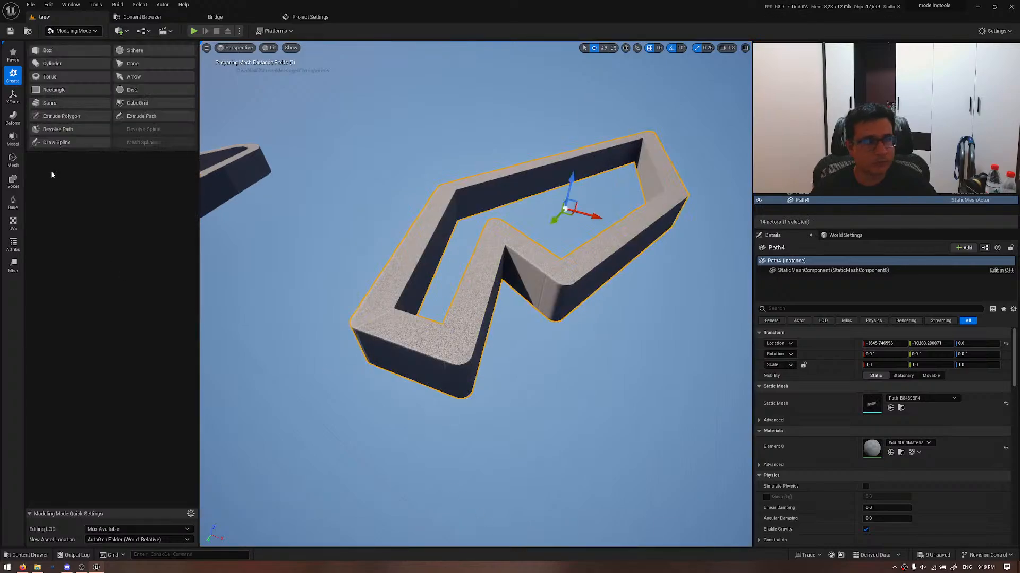
{"action": "key", "text": "f"}
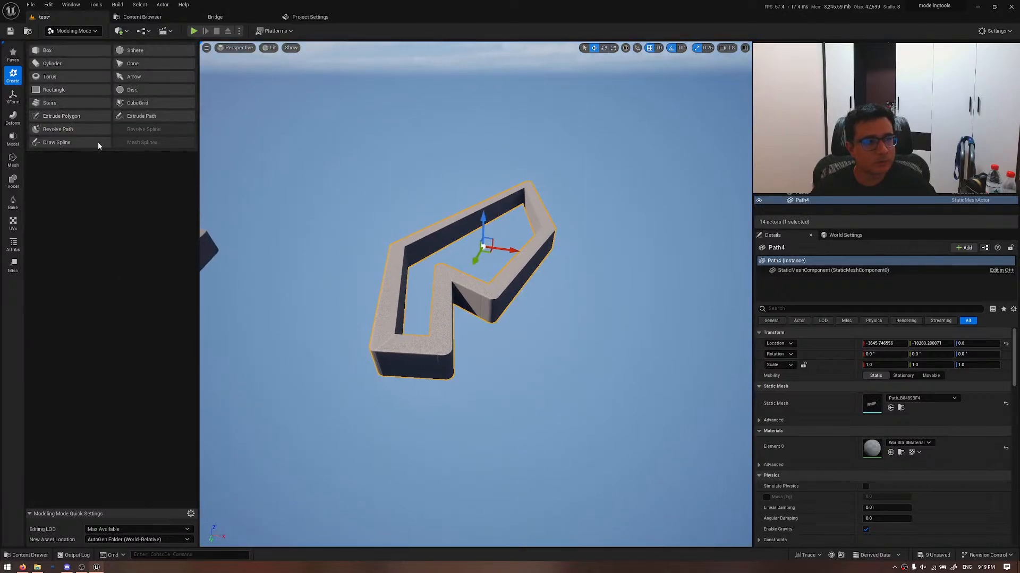
- Start Extrude Polygon and review the available draw modes, keeping Freehand
{"action": "left_click", "coordinate": [79, 119]}
{"action": "mouse_move", "coordinate": [487, 367]}
{"action": "right_mouse_down"}
{"action": "mouse_move", "coordinate": [552, 393]}
{"action": "mouse_move", "coordinate": [611, 396]}
{"action": "mouse_move", "coordinate": [494, 401]}
{"action": "mouse_move", "coordinate": [553, 375]}
{"action": "right_mouse_up"}
{"action": "left_click", "coordinate": [123, 94]}
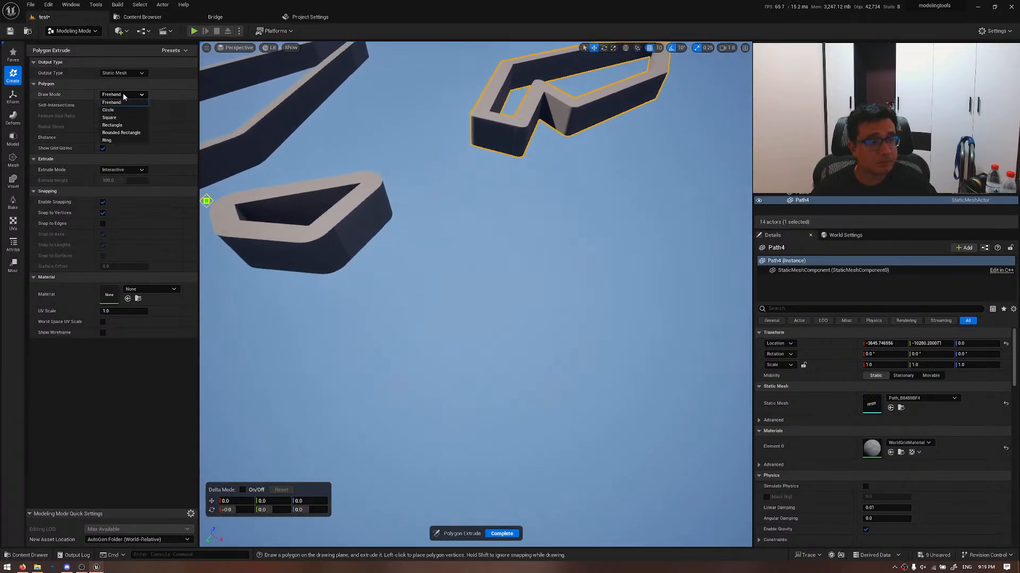
{"action": "left_click", "coordinate": [123, 96]}
{"action": "left_click", "coordinate": [124, 96]}
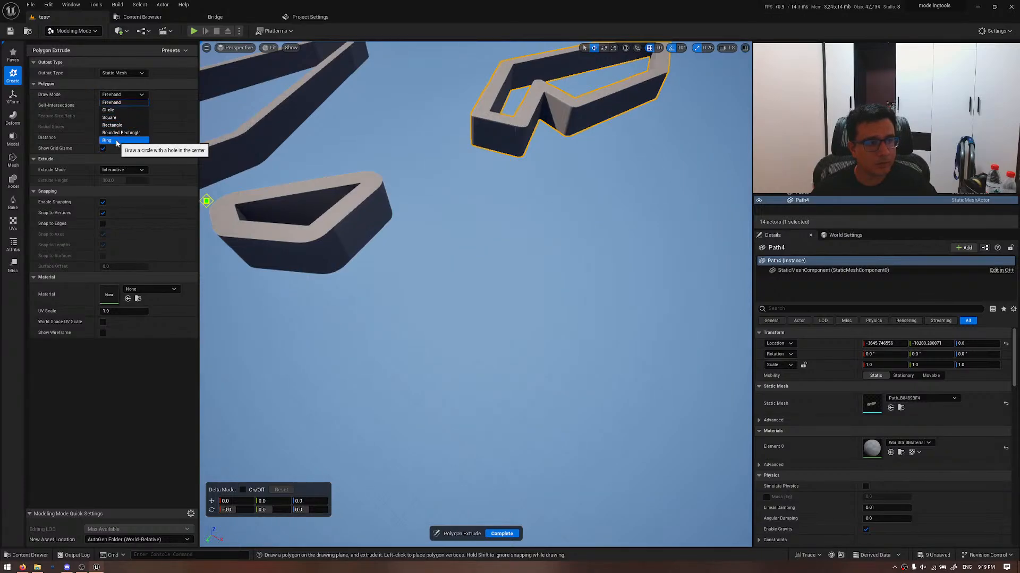
{"action": "left_click", "coordinate": [135, 96]}
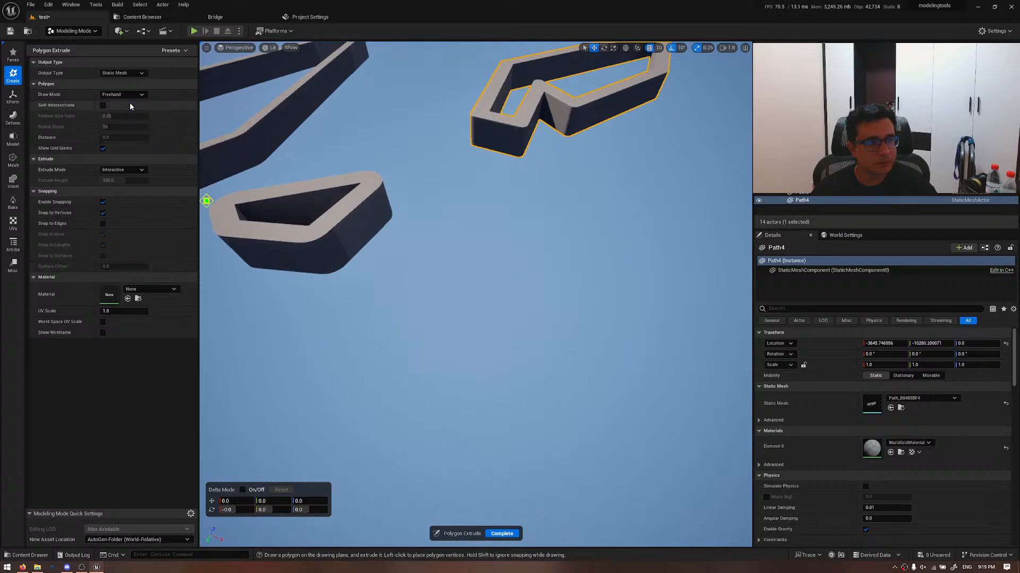
{"action": "left_click", "coordinate": [135, 96]}
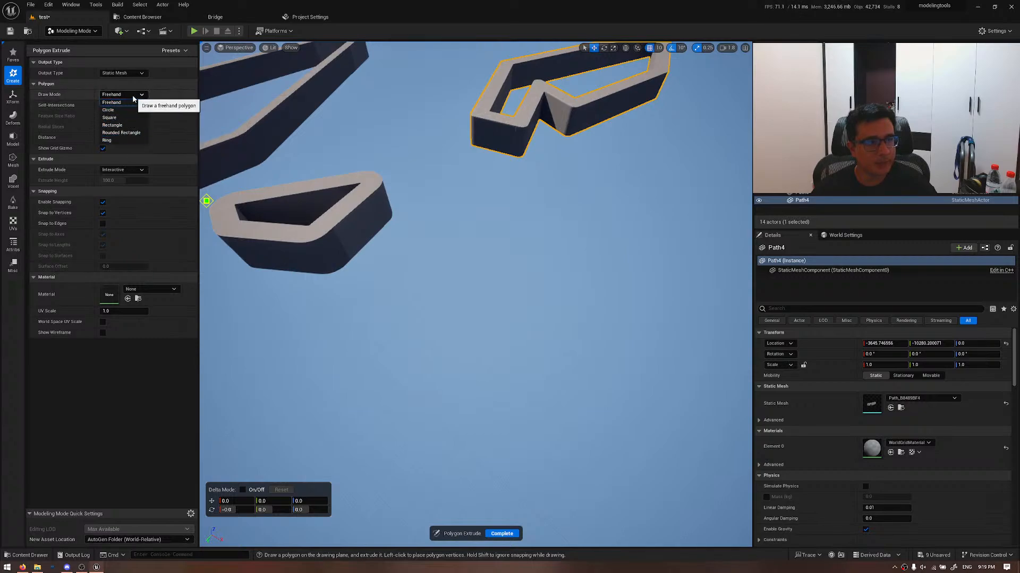
{"action": "left_click", "coordinate": [135, 95]}
- Draw a closed freehand polygon in the empty area beside the notched wall loop, extrude it into a tall solid block, and complete the operation
{"action": "right_click_drag", "start_coordinate": [531, 309], "coordinate": [605, 310]}
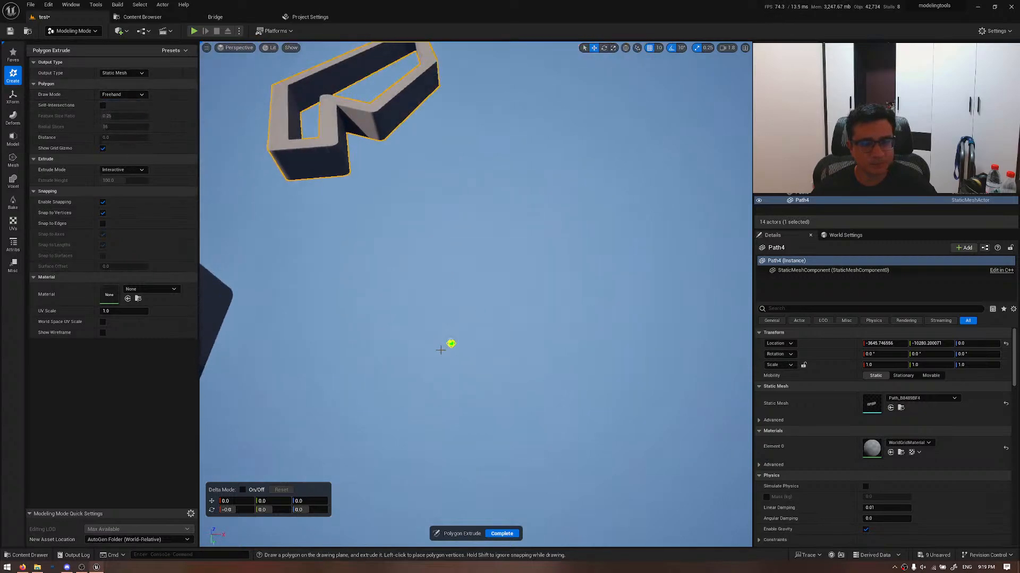
{"action": "left_click", "coordinate": [417, 354]}
{"action": "left_click", "coordinate": [461, 202]}
{"action": "left_click", "coordinate": [594, 174]}
{"action": "left_click", "coordinate": [616, 246]}
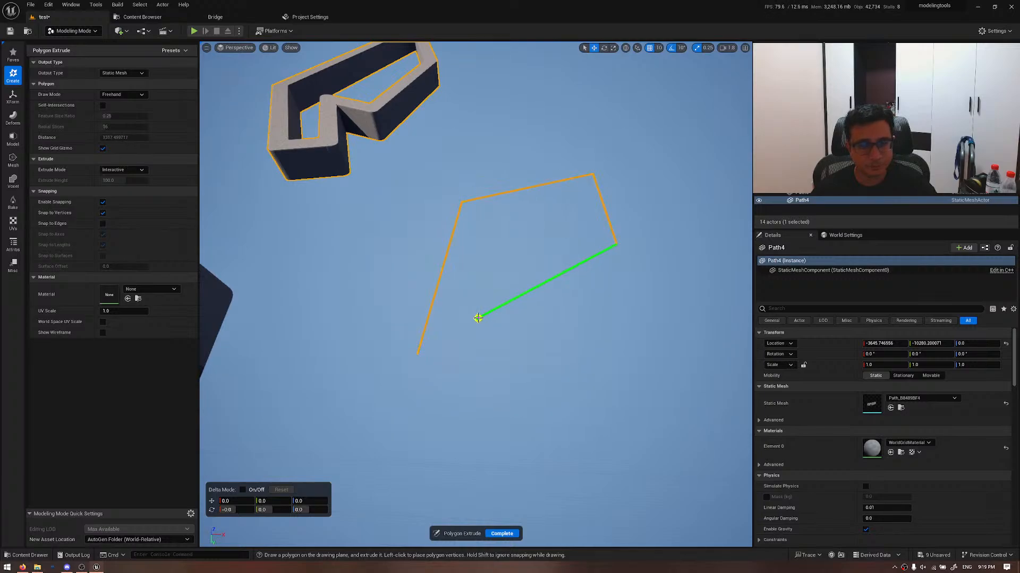
{"action": "left_click", "coordinate": [449, 378]}
{"action": "left_click", "coordinate": [418, 355]}
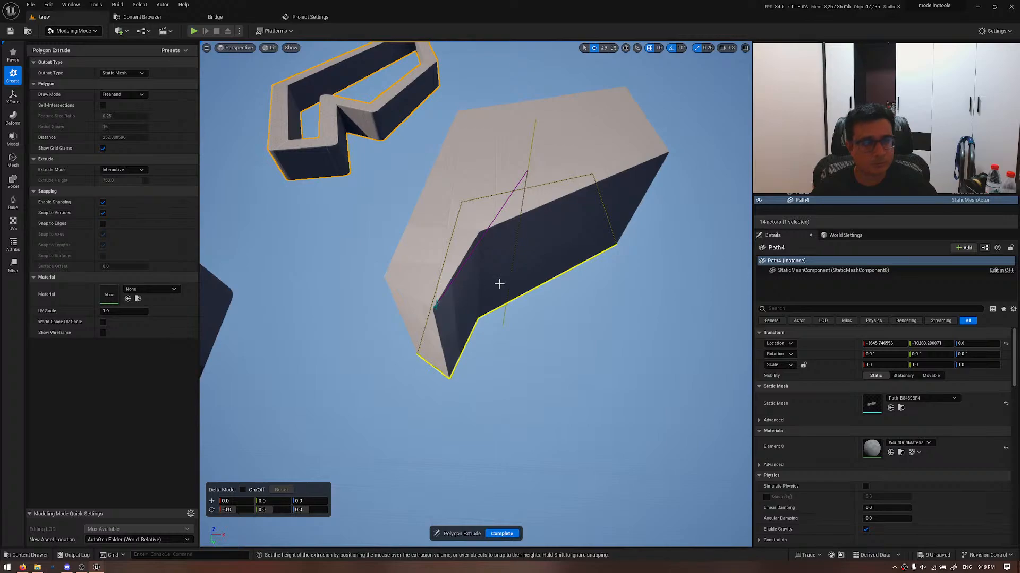
{"action": "left_click", "coordinate": [401, 306]}
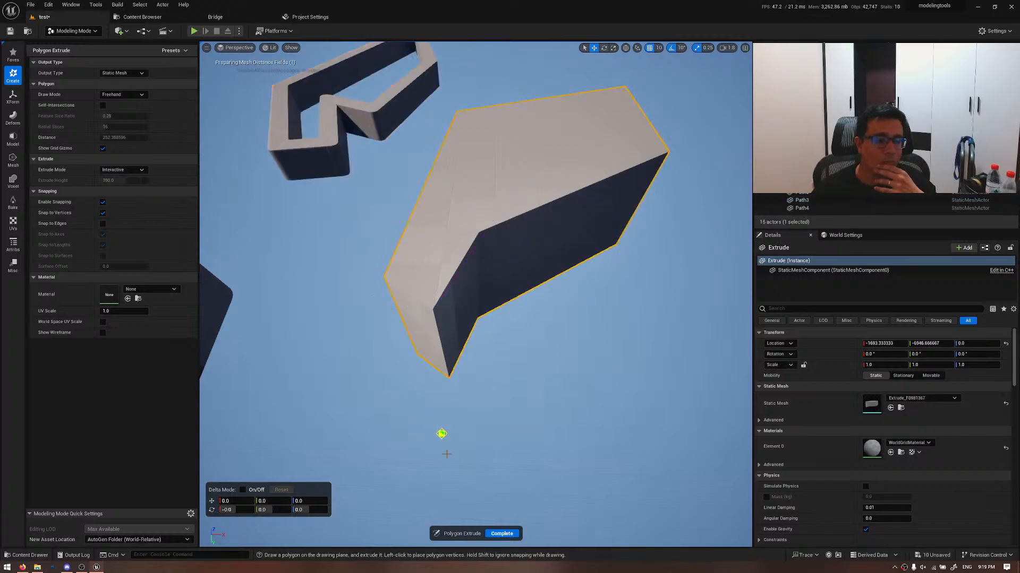
{"action": "left_click", "coordinate": [501, 533]}
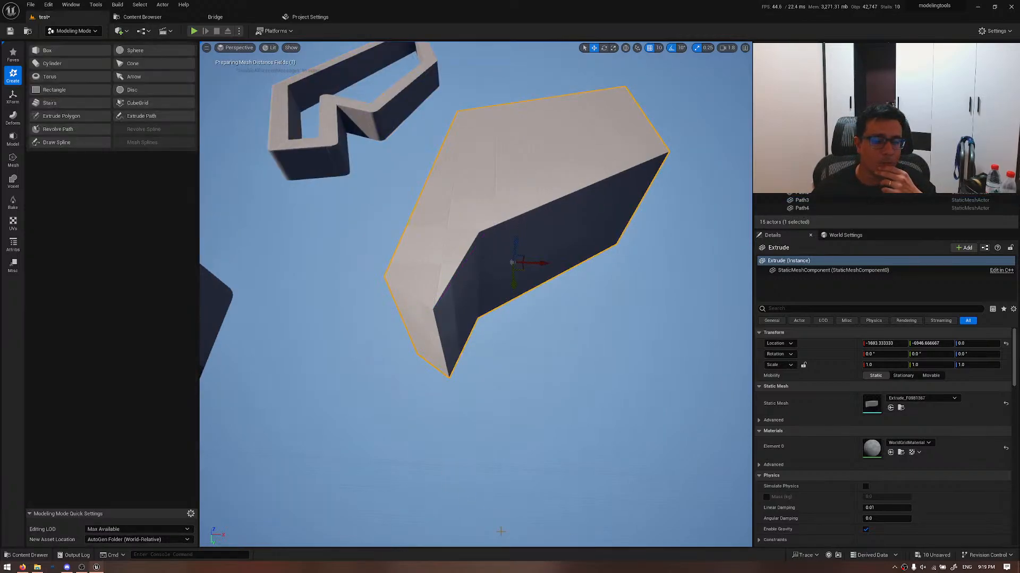
- Start a second Extrude Polygon in Freehand draw mode with Self-Intersections enabled
{"action": "left_click", "coordinate": [61, 116]}
{"action": "left_click", "coordinate": [143, 94]}
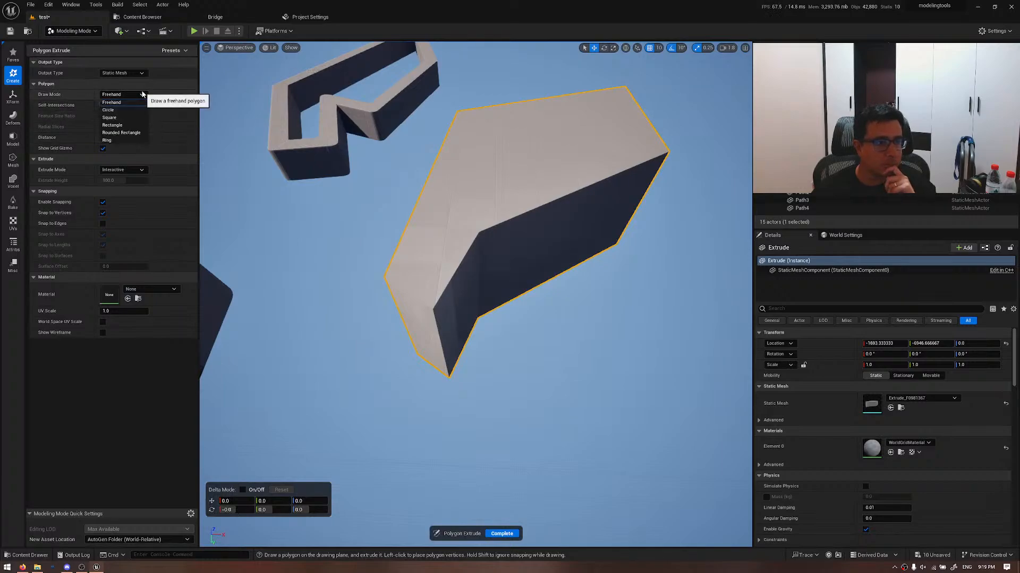
{"action": "left_click", "coordinate": [139, 102]}
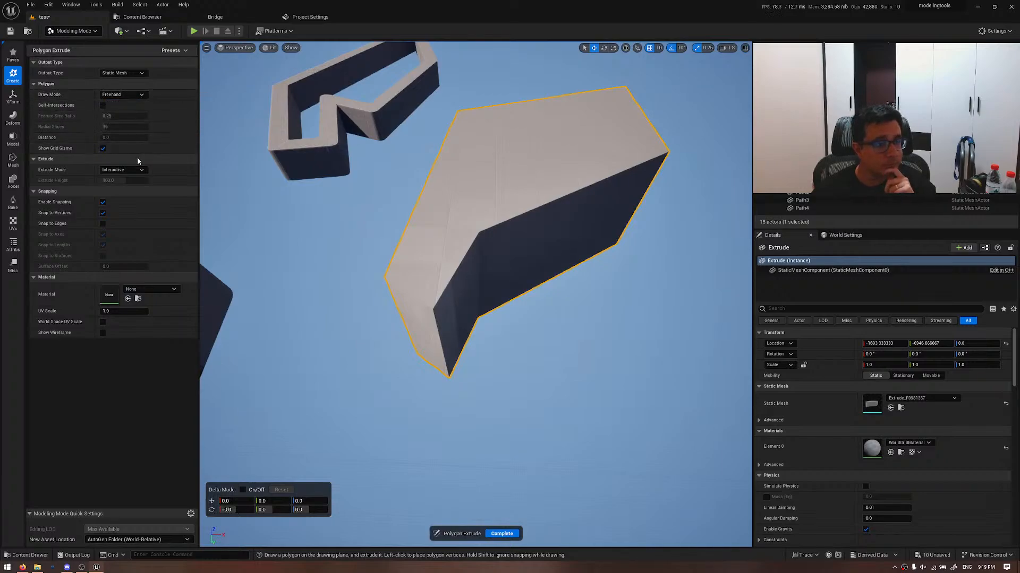
{"action": "left_click", "coordinate": [105, 107]}
- Draw a closed freehand polygon whose edges cross each other beside the first block, and extrude it upward
{"action": "right_click_drag", "start_coordinate": [526, 259], "coordinate": [592, 249]}
{"action": "mouse_move", "coordinate": [490, 394]}
{"action": "left_mouse_down"}
{"action": "mouse_move", "coordinate": [591, 239]}
{"action": "mouse_move", "coordinate": [642, 320]}
{"action": "mouse_move", "coordinate": [614, 438]}
{"action": "mouse_move", "coordinate": [480, 390]}
{"action": "mouse_move", "coordinate": [489, 370]}
{"action": "left_mouse_up"}
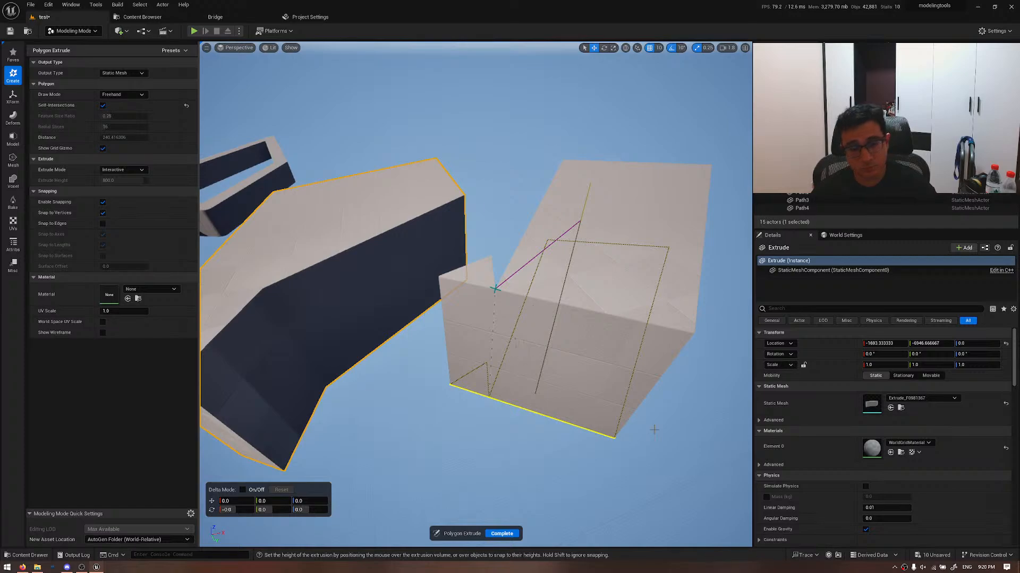
{"action": "left_click", "coordinate": [499, 334]}
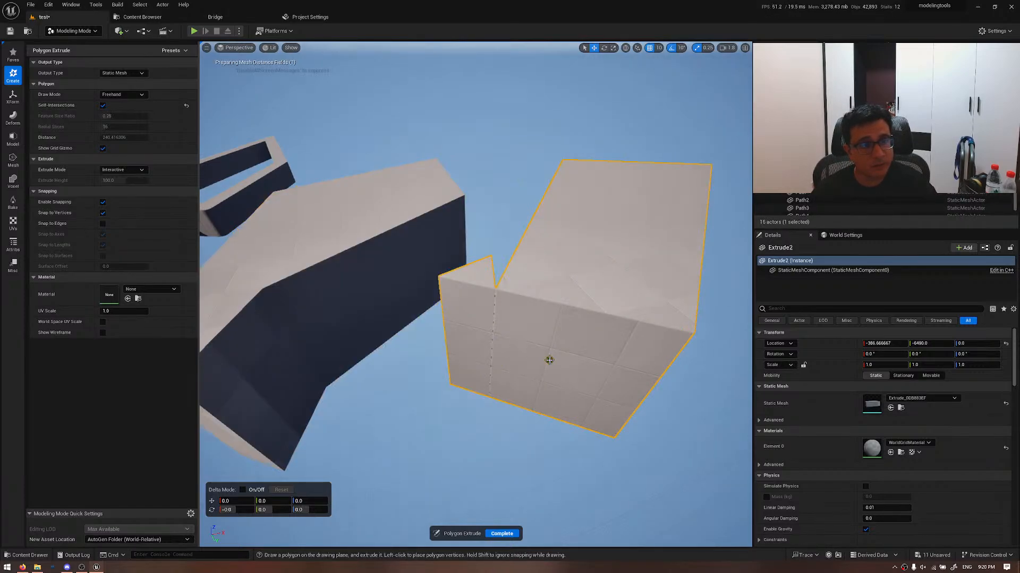
- Inspect the self-intersecting block in wireframe and unlit views, return to the lit view, and complete the operation
{"action": "right_click_drag", "start_coordinate": [549, 361], "coordinate": [552, 387]}
{"action": "key", "text": "alt+2"}
{"action": "key", "text": "alt+3"}
{"action": "key", "text": "alt+4"}
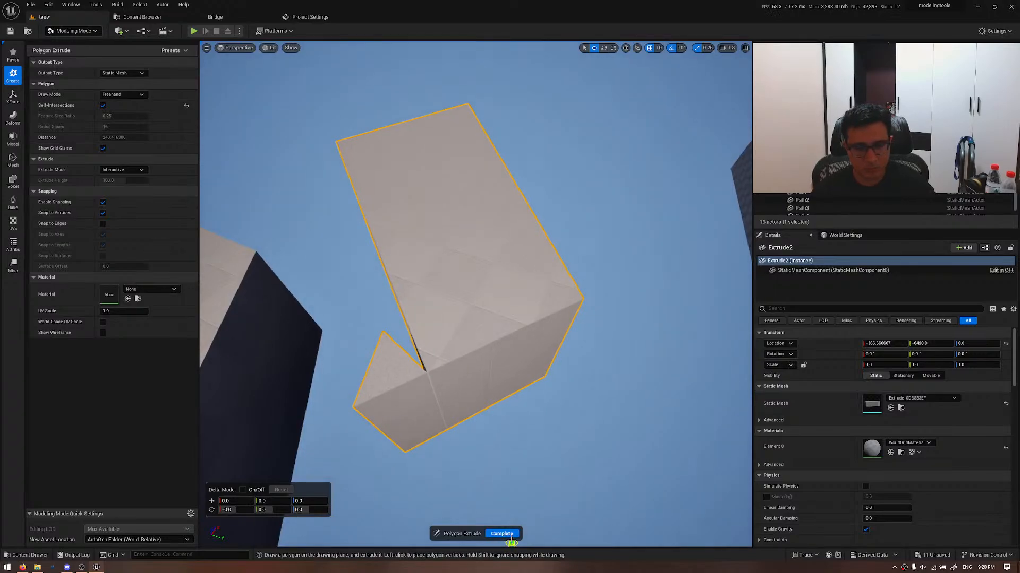
{"action": "left_click", "coordinate": [502, 533]}
- Start a third freehand Extrude Polygon with Self-Intersections disabled
{"action": "right_click_drag", "start_coordinate": [478, 425], "coordinate": [236, 227]}
{"action": "left_click", "coordinate": [61, 115]}
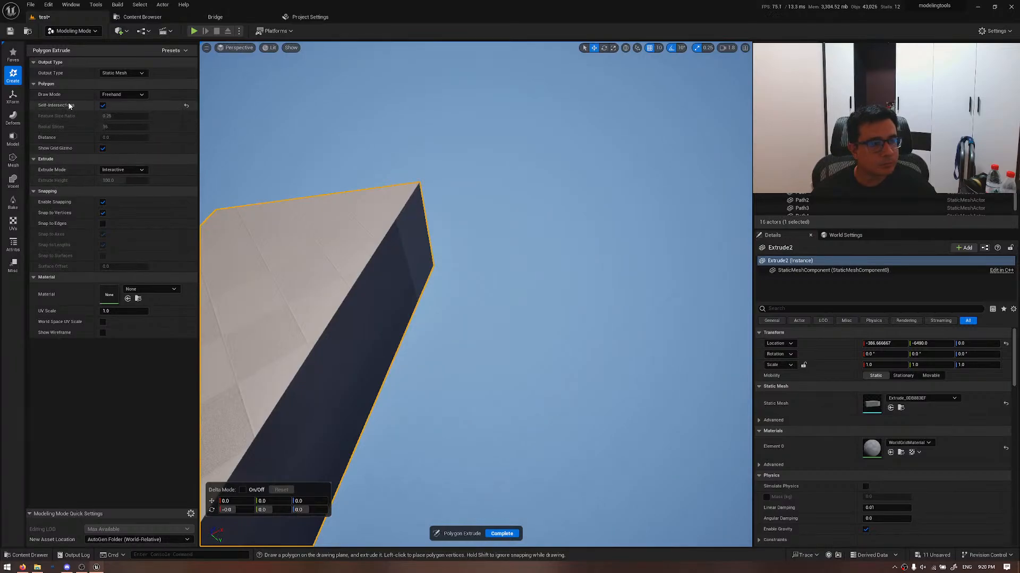
{"action": "left_click", "coordinate": [103, 105]}
{"action": "scroll", "coordinate": [494, 243], "scroll_direction": "up", "scroll_amount": 2}
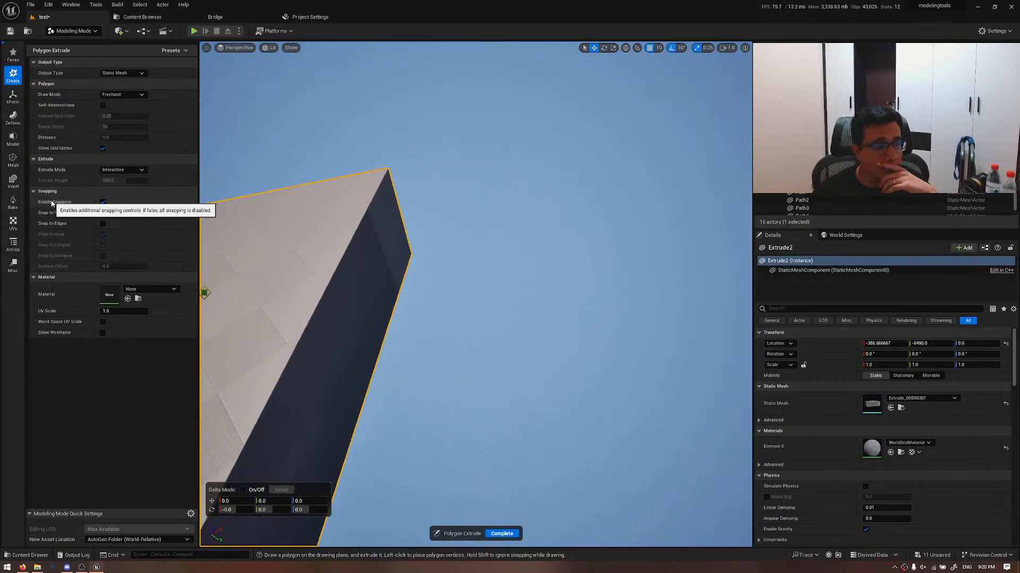
- Draw a closed polygon beside the self-intersecting block, snapping it to the block's corner vertex
{"action": "left_click", "coordinate": [518, 245]}
{"action": "left_click_drag", "start_coordinate": [488, 167], "coordinate": [399, 131], "text": "alt"}
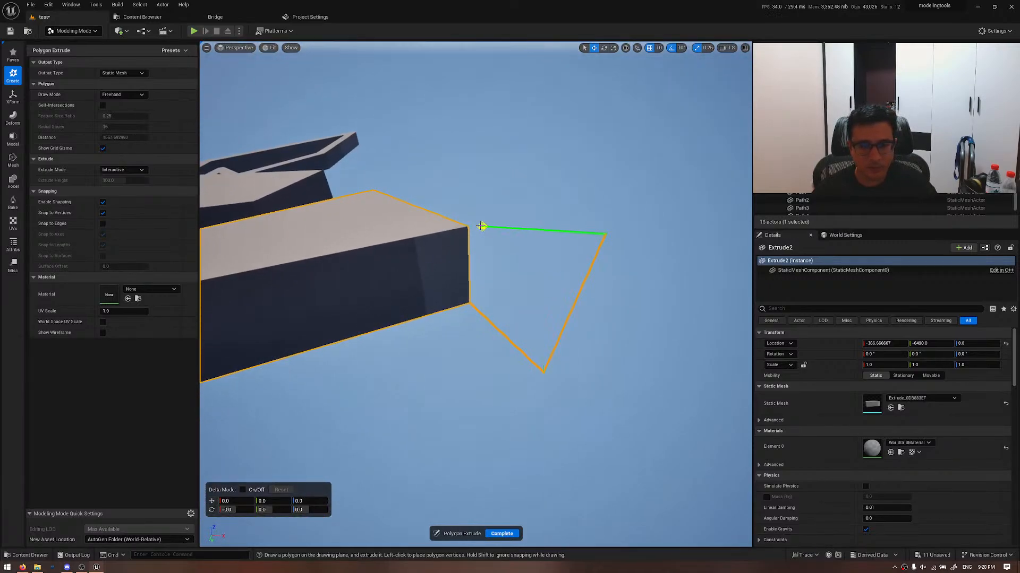
{"action": "left_click", "coordinate": [468, 226]}
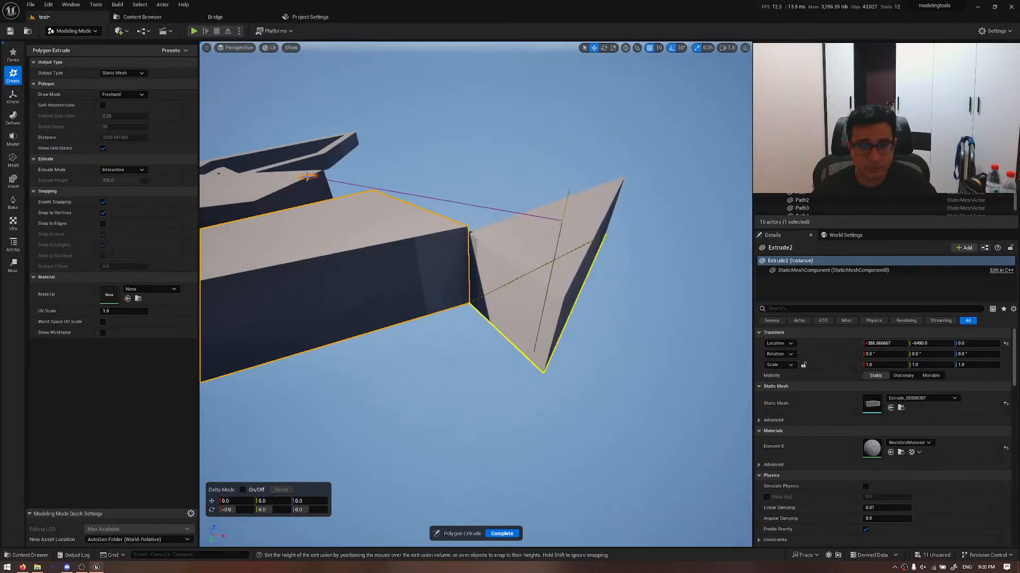
- Extrude the snapped polygon to the height of the neighbouring block by snapping to its upper corner, and complete the operation
{"action": "right_click_drag", "start_coordinate": [320, 176], "coordinate": [252, 192]}
{"action": "key", "text": "w"}
{"action": "key", "text": "alt+3"}
{"action": "key", "text": "alt+2"}
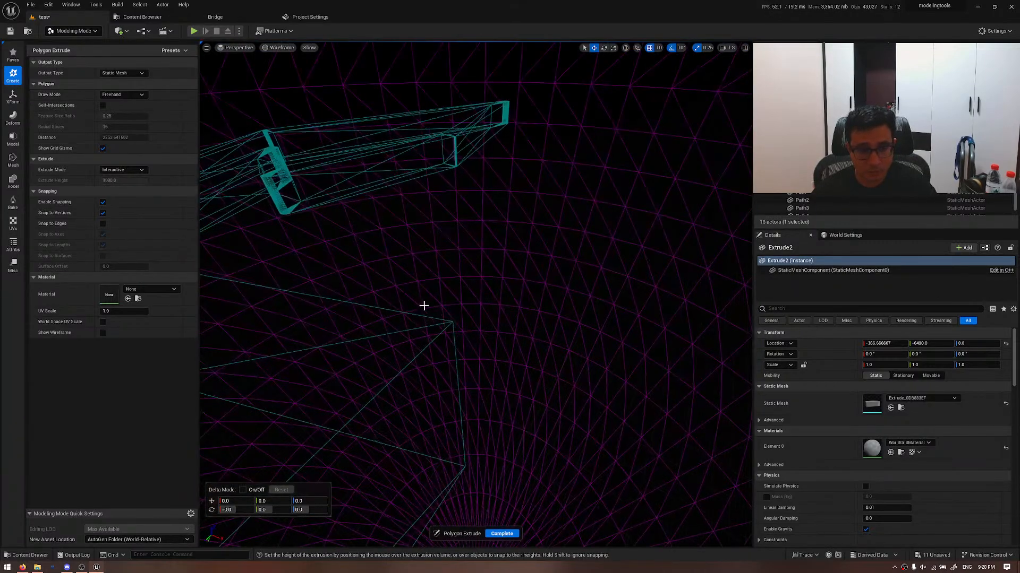
{"action": "key", "text": "alt+4"}
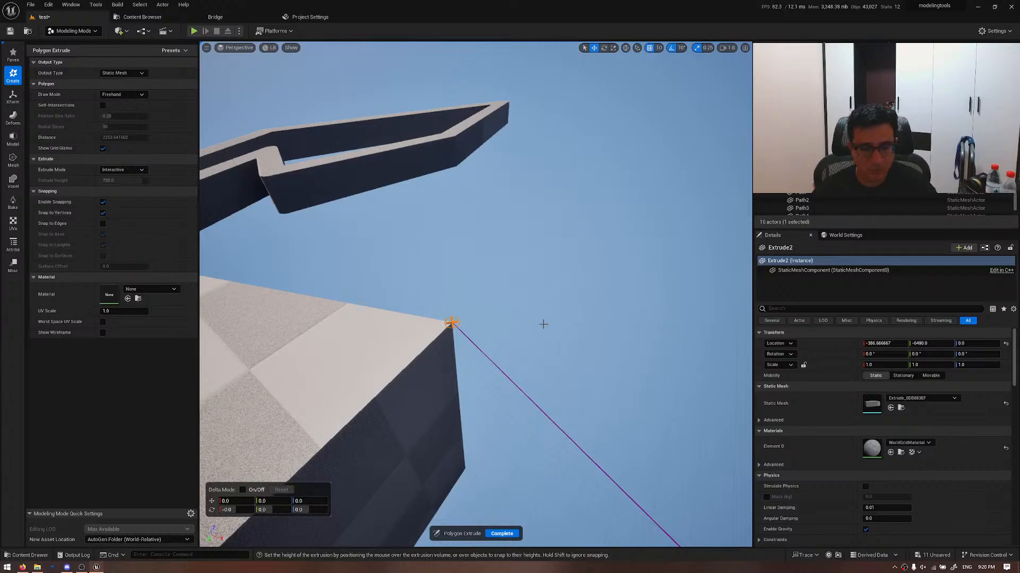
{"action": "left_click", "coordinate": [513, 369]}
{"action": "right_click_drag", "start_coordinate": [505, 495], "coordinate": [646, 404]}
{"action": "left_click", "coordinate": [501, 534]}
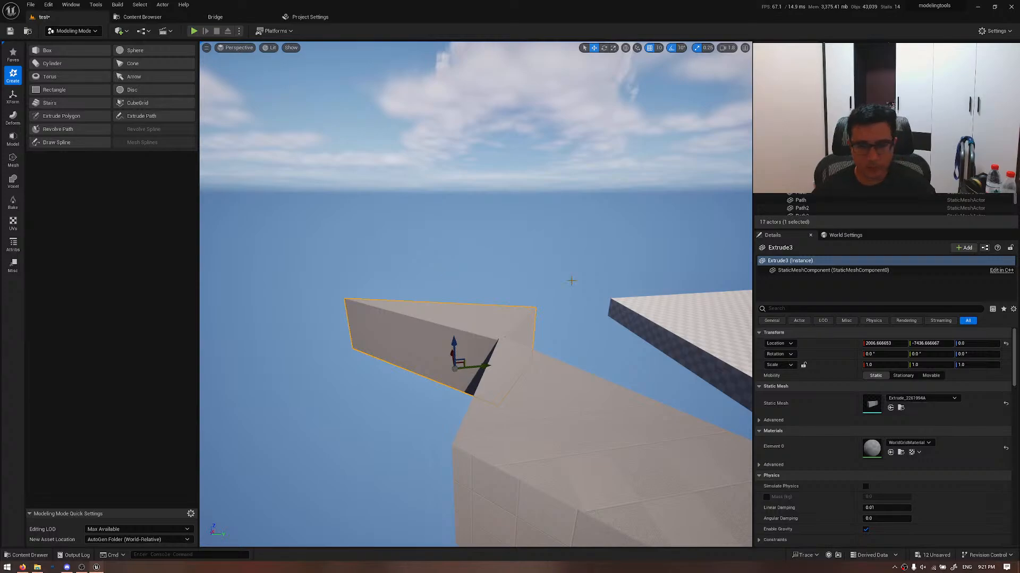
- Examine where the new block meets the neighbouring block from several sides, and cancel the pending autosave
{"action": "key", "text": "w"}
{"action": "mouse_move", "coordinate": [572, 281]}
{"action": "right_mouse_down"}
{"action": "mouse_move", "coordinate": [727, 244]}
{"action": "mouse_move", "coordinate": [770, 247]}
{"action": "mouse_move", "coordinate": [478, 247]}
{"action": "mouse_move", "coordinate": [499, 244]}
{"action": "mouse_move", "coordinate": [511, 275]}
{"action": "mouse_move", "coordinate": [563, 270]}
{"action": "mouse_move", "coordinate": [574, 296]}
{"action": "right_mouse_up"}
{"action": "scroll", "coordinate": [571, 280], "scroll_direction": "up", "scroll_amount": 1}
{"action": "key", "text": "w"}
{"action": "scroll", "coordinate": [476, 294], "scroll_direction": "up", "scroll_amount": 1}
{"action": "key", "text": "w"}
{"action": "key", "text": "s"}
{"action": "key", "text": "q"}
{"action": "key", "text": "w"}
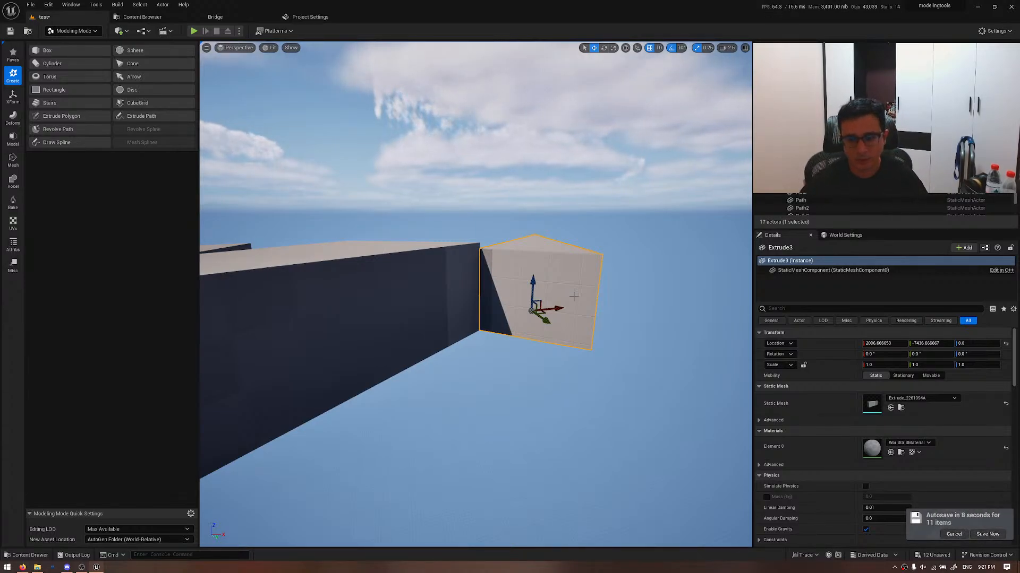
{"action": "left_click", "coordinate": [955, 535]}
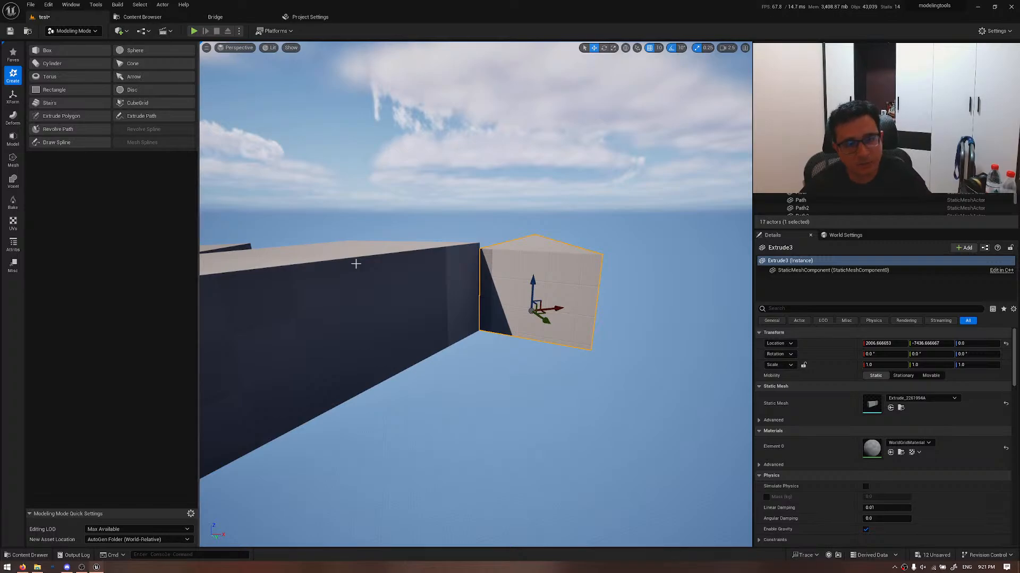
- Undo the accidental shift of the snapped block and inspect its corner against the neighbouring block from the side and above
{"action": "mouse_move", "coordinate": [532, 286]}
{"action": "left_mouse_down"}
{"action": "mouse_move", "coordinate": [528, 217]}
{"action": "mouse_move", "coordinate": [513, 287]}
{"action": "left_mouse_up"}
{"action": "key", "text": "ctrl+z"}
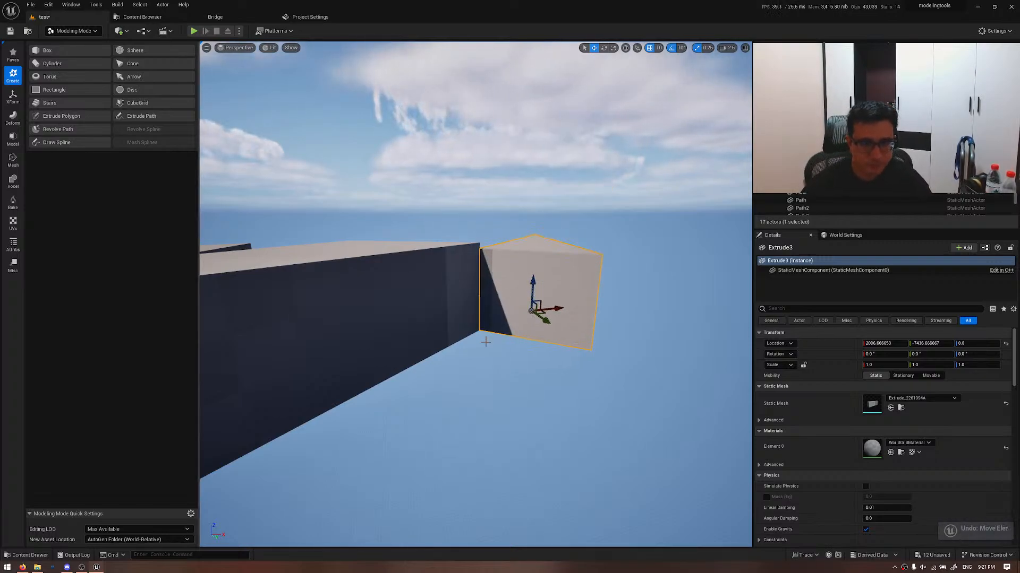
{"action": "right_click_drag", "start_coordinate": [502, 362], "coordinate": [456, 366]}
{"action": "key", "text": "d"}
{"action": "right_click_drag", "start_coordinate": [326, 235], "coordinate": [319, 240]}
{"action": "key", "text": "w"}
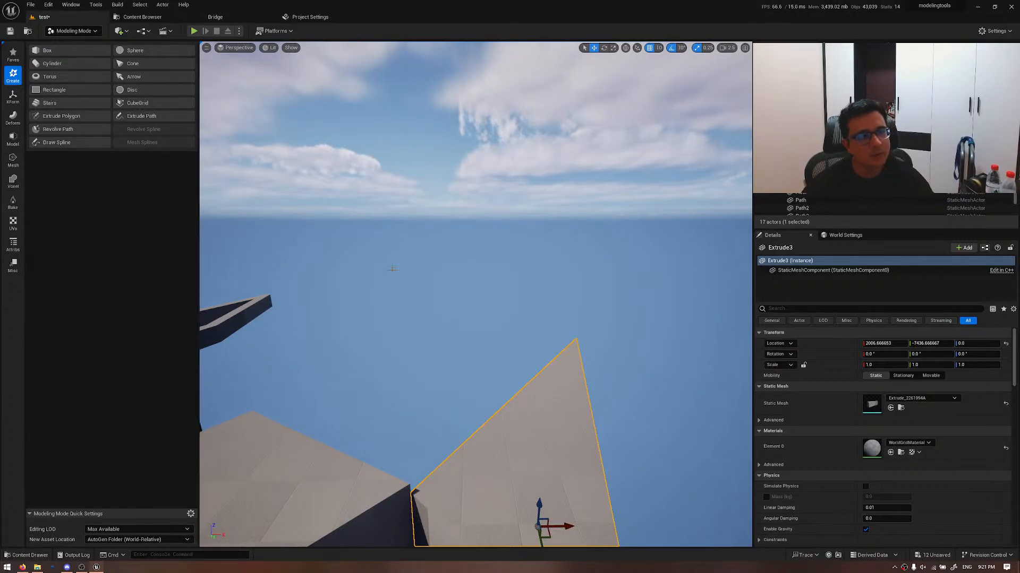
{"action": "right_click_drag", "start_coordinate": [391, 268], "coordinate": [475, 366]}
{"action": "key", "text": "s"}
{"action": "key", "text": "w"}
{"action": "key", "text": "s"}
{"action": "key", "text": "w"}
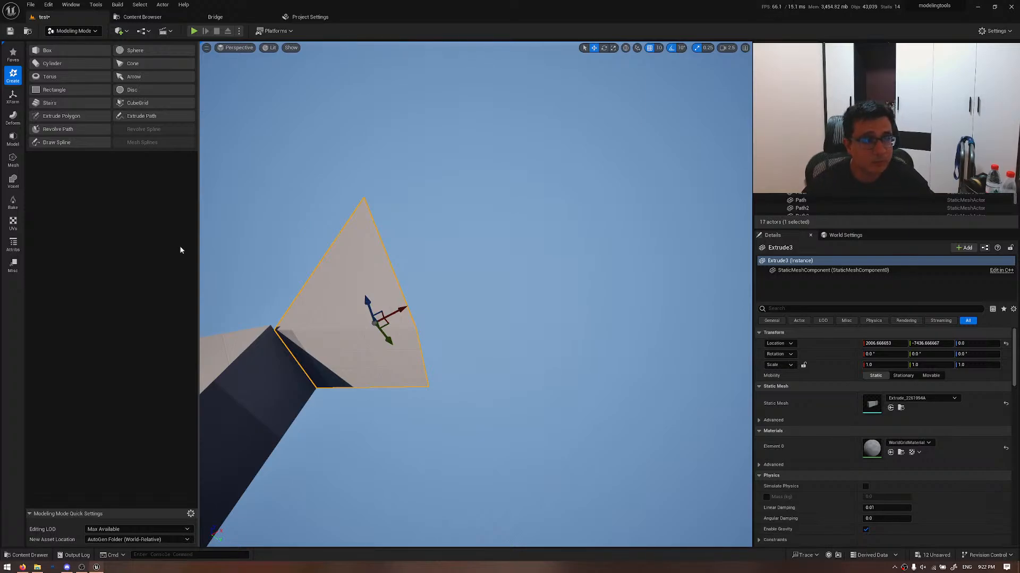
{"action": "left_click", "coordinate": [56, 129]}
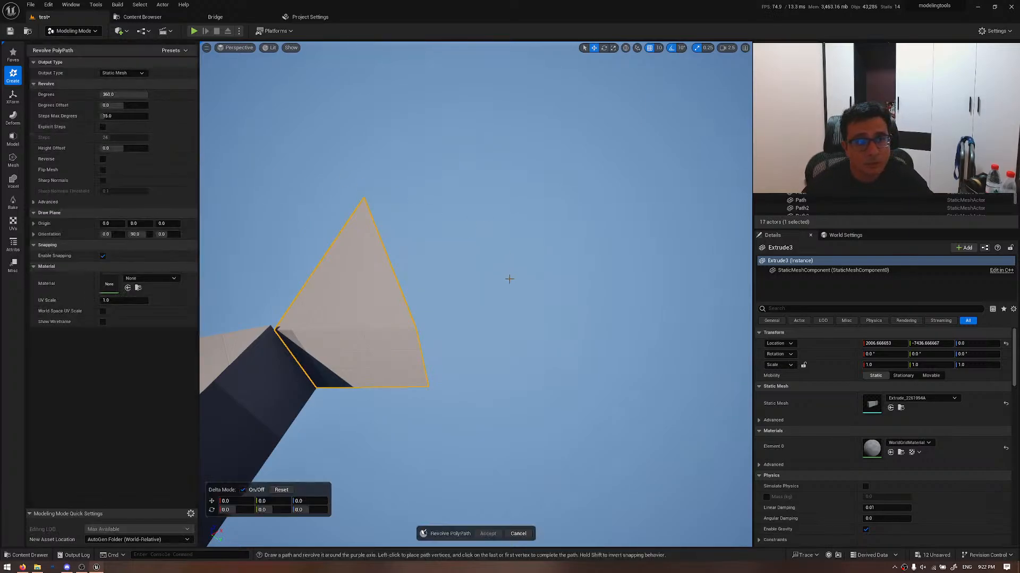
{"action": "right_click_drag", "start_coordinate": [509, 279], "coordinate": [539, 260]}
{"action": "left_click", "coordinate": [466, 325]}
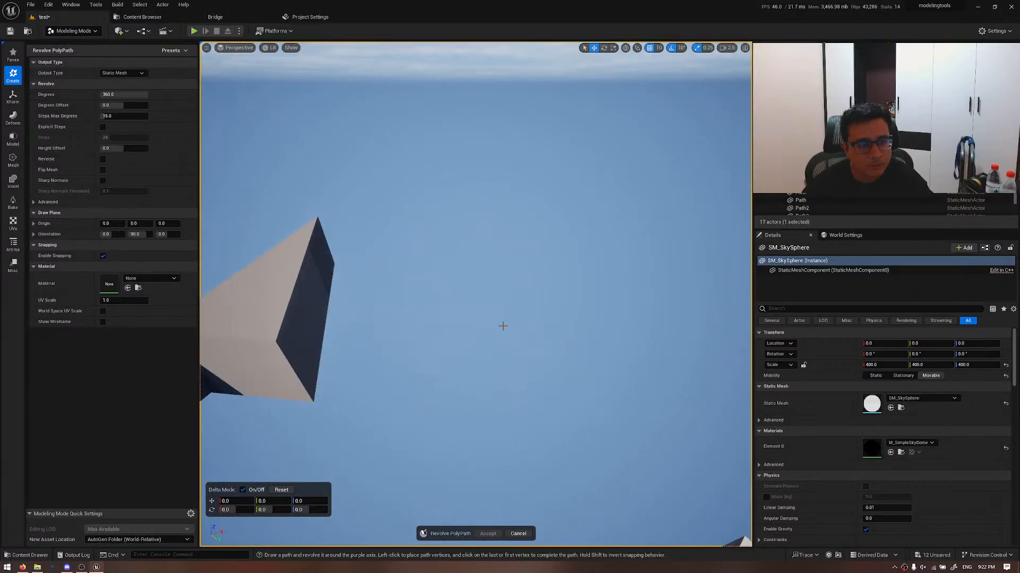
{"action": "key", "text": "Escape"}
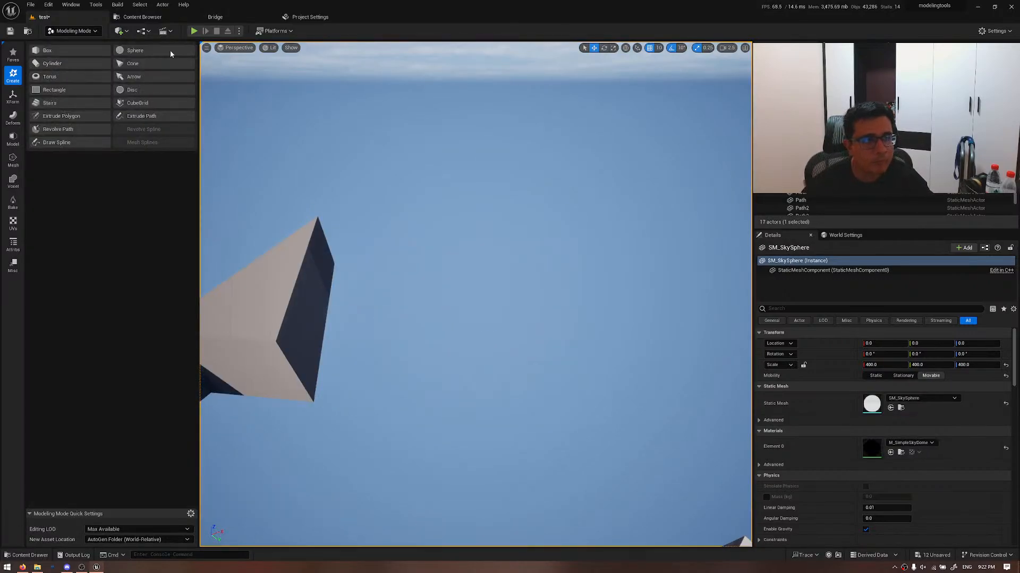
- Create a 100 by 100 static mesh rectangle in the open space beside the extruded blocks
{"action": "left_click", "coordinate": [59, 90]}
{"action": "left_click", "coordinate": [467, 319]}
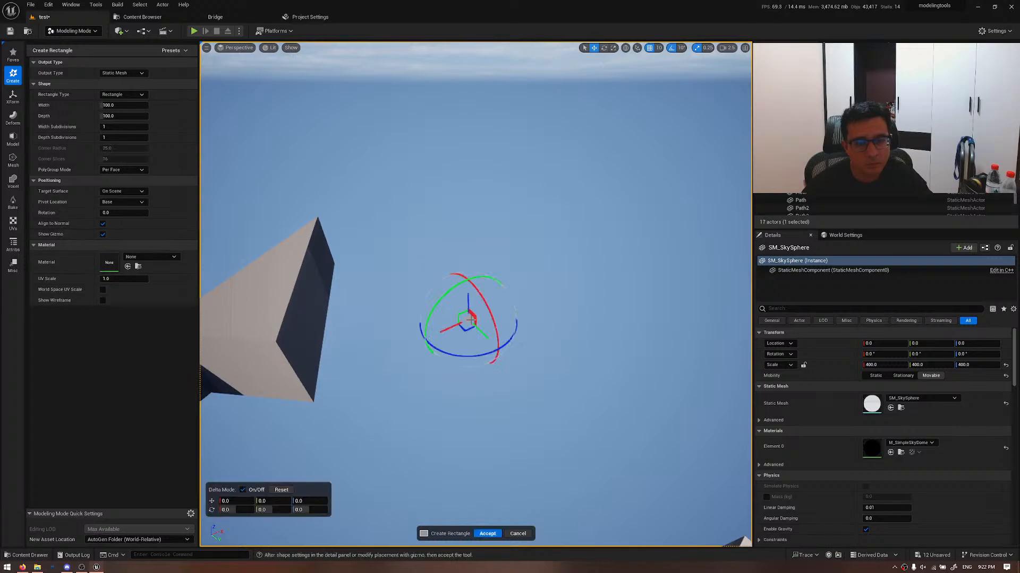
{"action": "left_click", "coordinate": [487, 534]}
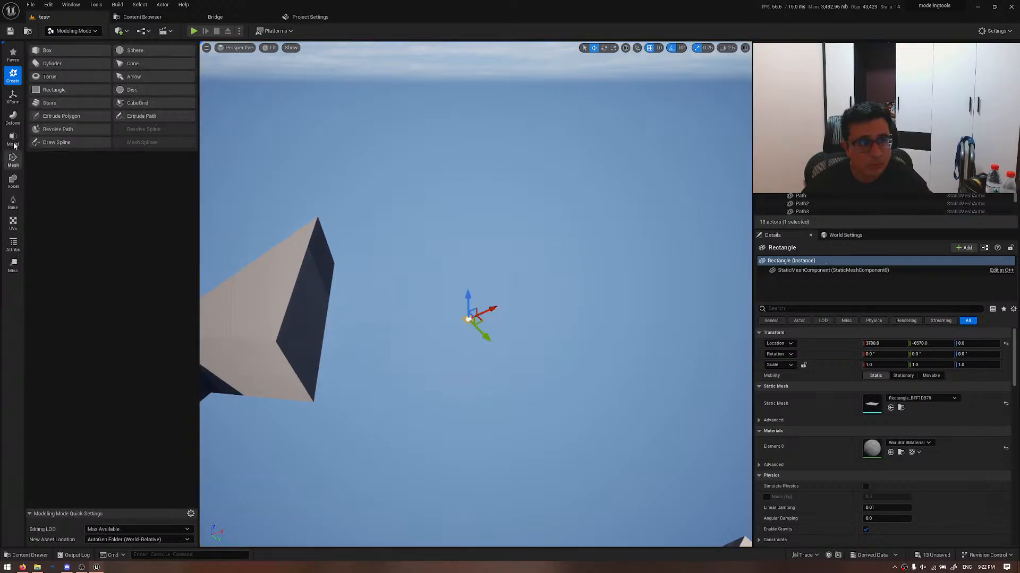
{"action": "left_click", "coordinate": [65, 131]}
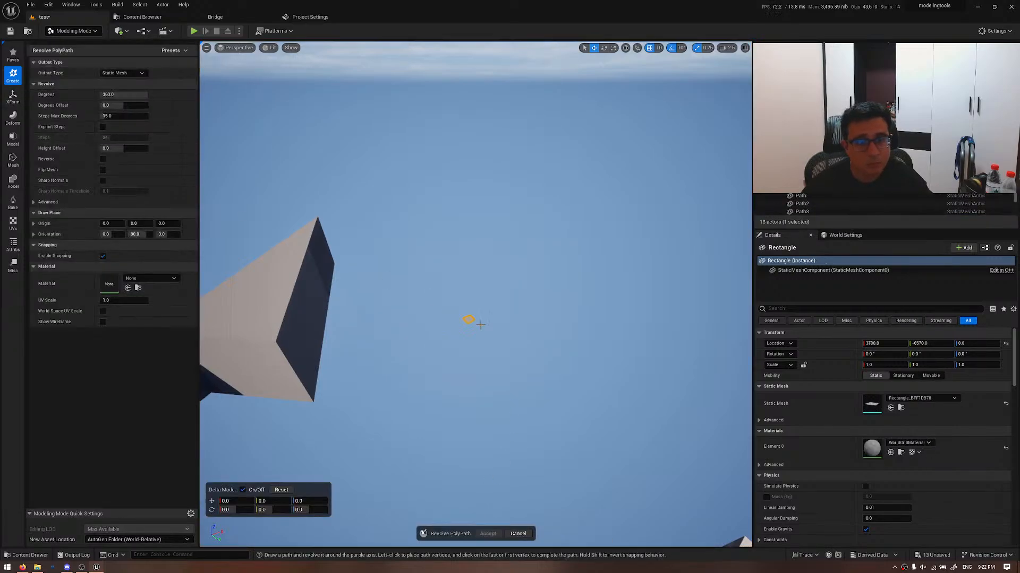
{"action": "key", "text": "w"}
{"action": "mouse_move", "coordinate": [446, 351]}
{"action": "right_mouse_down"}
{"action": "mouse_move", "coordinate": [447, 366]}
{"action": "mouse_move", "coordinate": [447, 351]}
{"action": "right_mouse_up"}
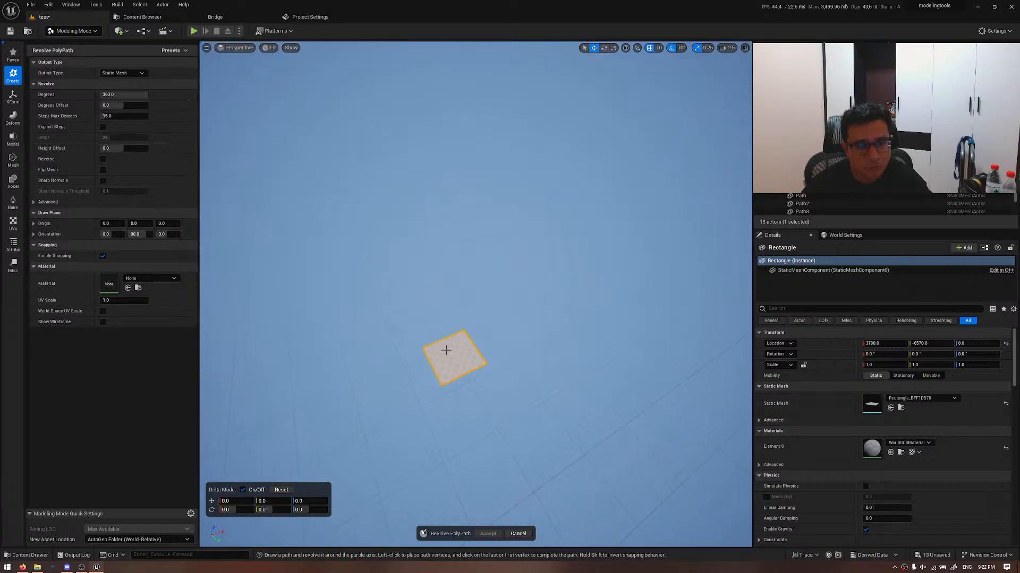
{"action": "left_click", "coordinate": [499, 348]}
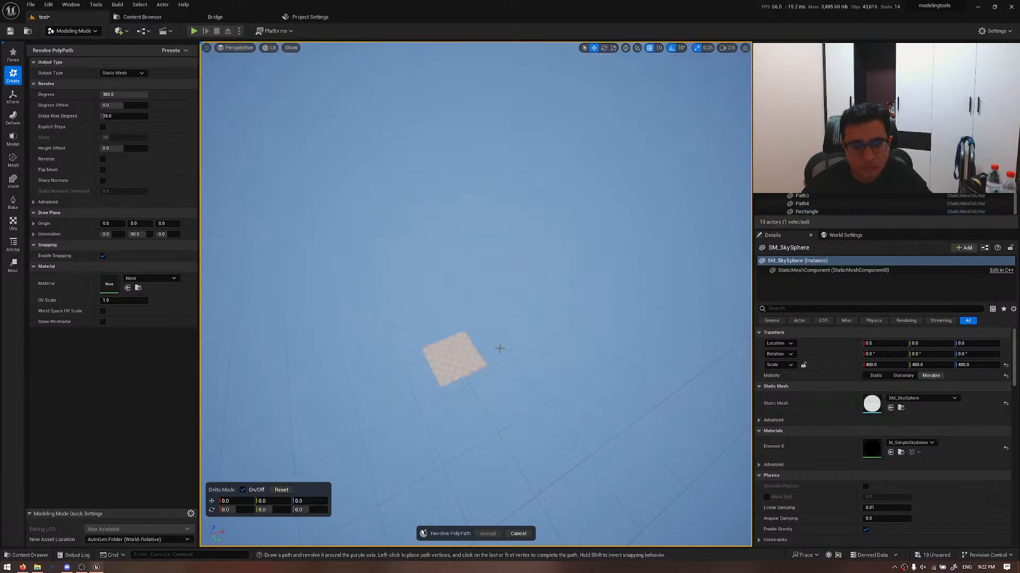
{"action": "right_click_drag", "start_coordinate": [500, 349], "coordinate": [486, 350]}
{"action": "key", "text": "s"}
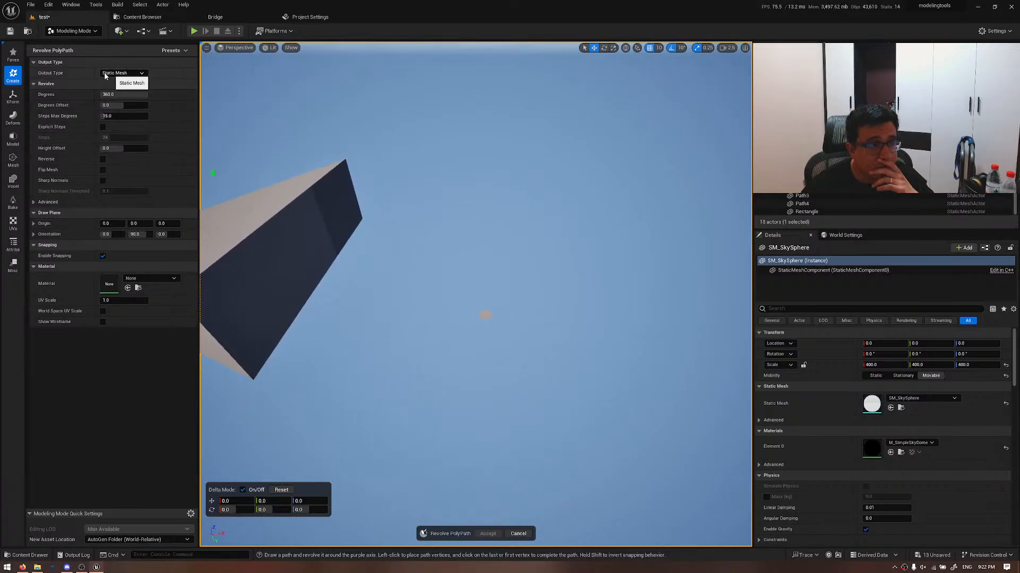
{"action": "left_click", "coordinate": [139, 74]}
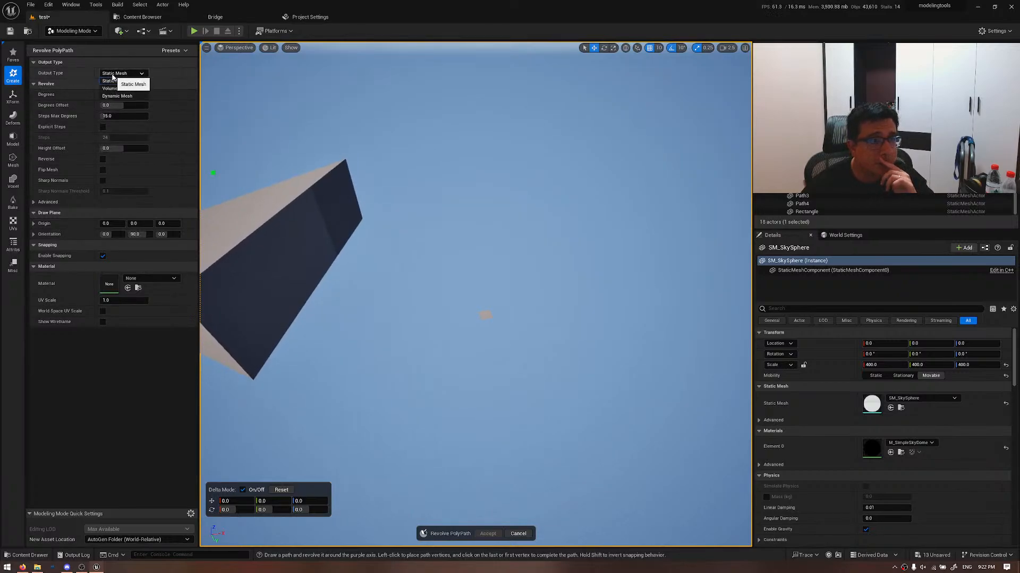
{"action": "left_click", "coordinate": [115, 81]}
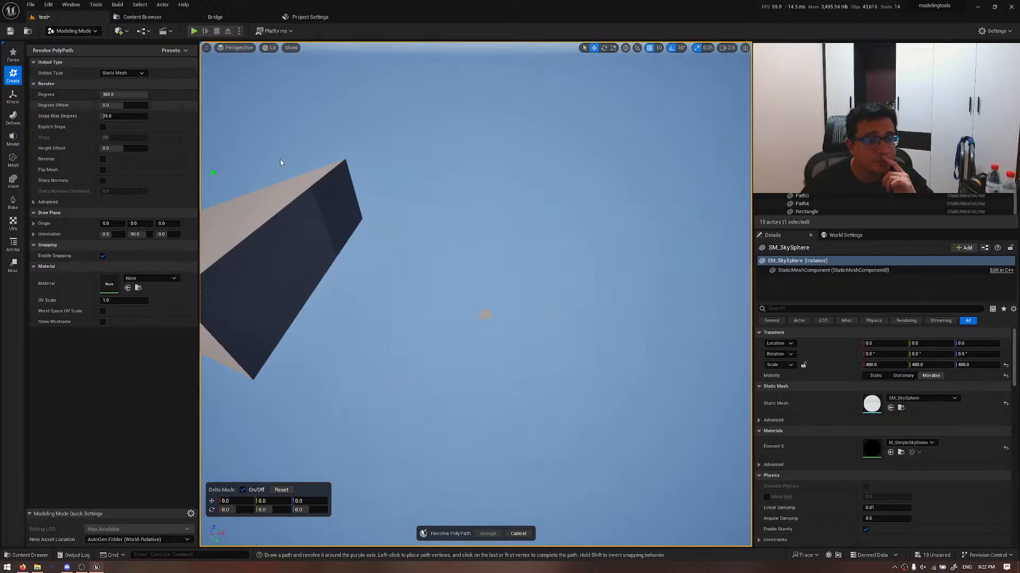
{"action": "left_click", "coordinate": [484, 315]}
{"action": "key", "text": "f"}
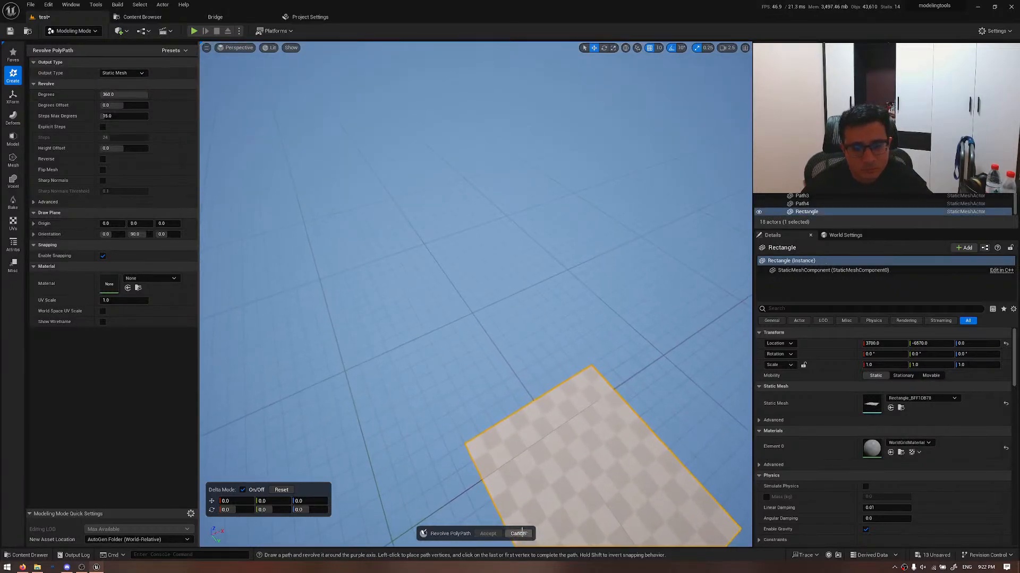
{"action": "left_click", "coordinate": [519, 533]}
{"action": "left_click", "coordinate": [336, 291]}
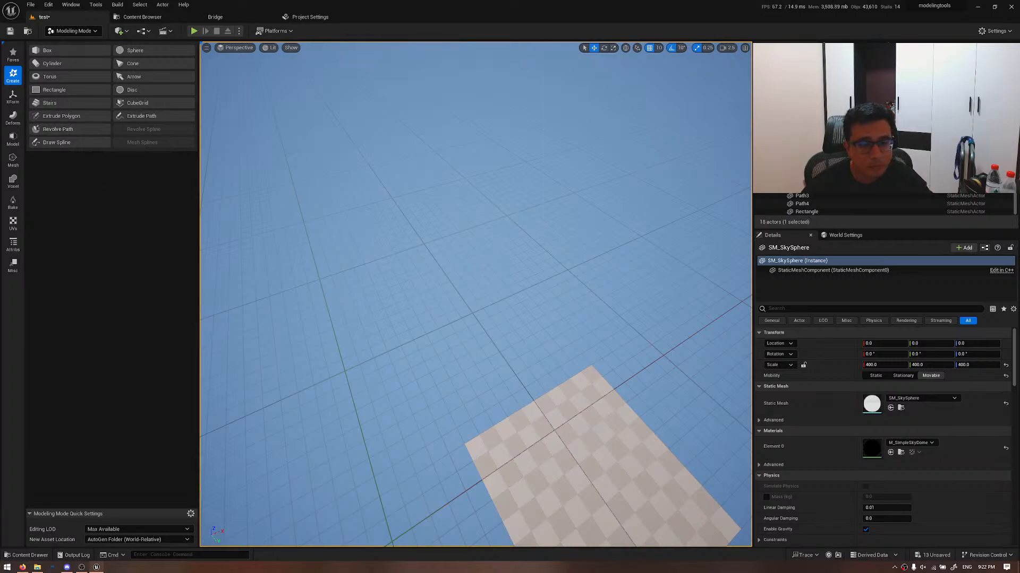
{"action": "left_click", "coordinate": [525, 422]}
{"action": "left_click", "coordinate": [69, 129]}
{"action": "key", "text": "s"}
{"action": "right_click_drag", "start_coordinate": [383, 239], "coordinate": [510, 193]}
{"action": "key", "text": "w"}
{"action": "key", "text": "a"}
{"action": "right_click_drag", "start_coordinate": [380, 428], "coordinate": [380, 428]}
{"action": "key", "text": "d"}
{"action": "left_click", "coordinate": [515, 537]}
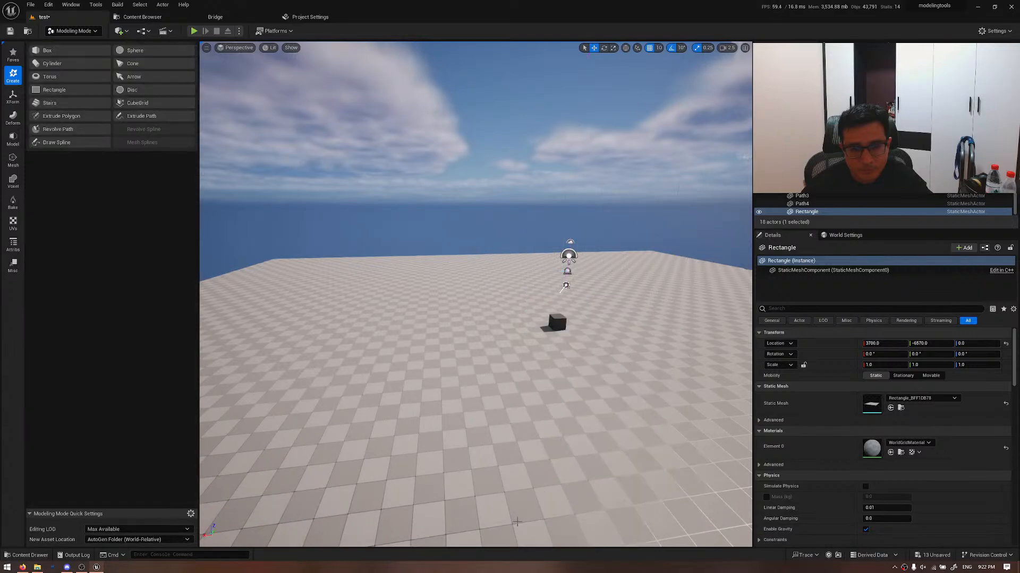
- Raise the Revolve Path draw plane to a Z origin of 310 above the cube on the floor, and exit the tool
{"action": "mouse_move", "coordinate": [510, 405]}
{"action": "right_mouse_down"}
{"action": "mouse_move", "coordinate": [507, 361]}
{"action": "mouse_move", "coordinate": [505, 399]}
{"action": "right_mouse_up"}
{"action": "key", "text": "w"}
{"action": "left_click", "coordinate": [478, 343]}
{"action": "left_click", "coordinate": [49, 131]}
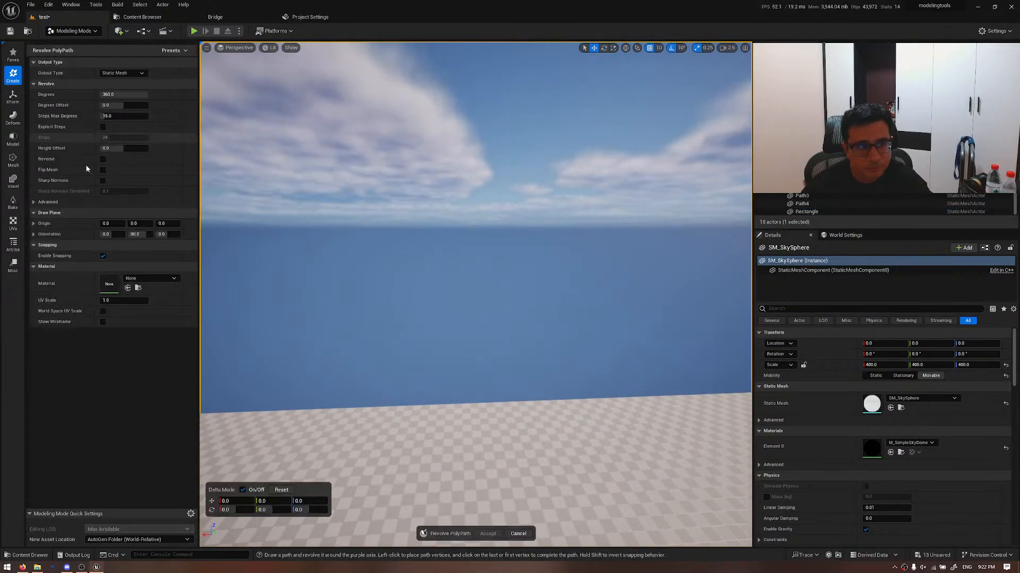
{"action": "key", "text": "s"}
{"action": "mouse_move", "coordinate": [339, 239]}
{"action": "right_mouse_down"}
{"action": "mouse_move", "coordinate": [372, 287]}
{"action": "mouse_move", "coordinate": [380, 281]}
{"action": "mouse_move", "coordinate": [372, 297]}
{"action": "right_mouse_up"}
{"action": "key", "text": "w"}
{"action": "mouse_move", "coordinate": [456, 297]}
{"action": "right_mouse_down"}
{"action": "mouse_move", "coordinate": [457, 324]}
{"action": "mouse_move", "coordinate": [457, 297]}
{"action": "right_mouse_up"}
{"action": "mouse_move", "coordinate": [444, 283]}
{"action": "left_mouse_down"}
{"action": "mouse_move", "coordinate": [496, 308]}
{"action": "mouse_move", "coordinate": [461, 209]}
{"action": "left_mouse_up"}
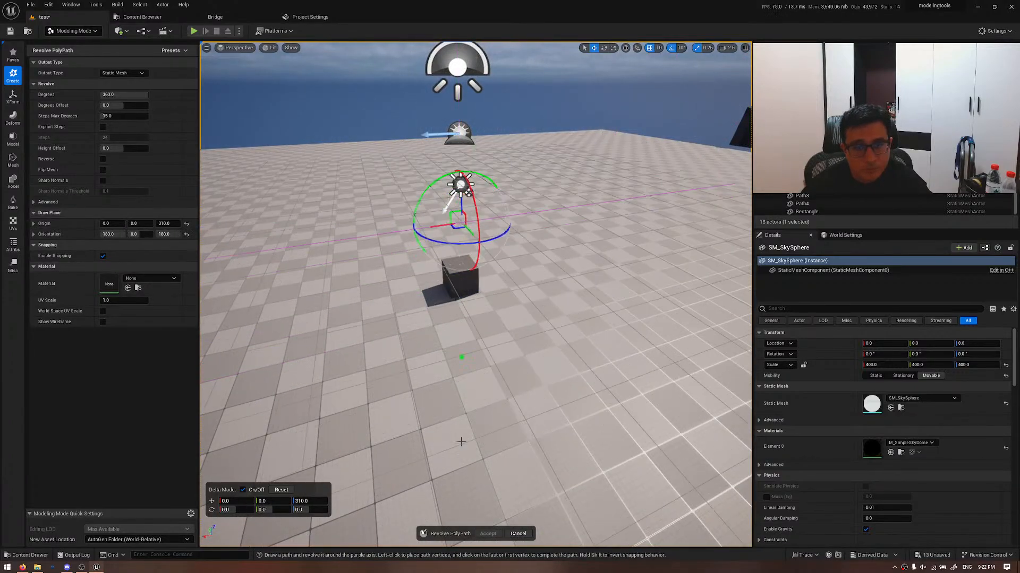
{"action": "left_click", "coordinate": [525, 532]}
- Try Revolve Path with a closed four-point profile drawn around the cube on the floor
{"action": "right_click_drag", "start_coordinate": [531, 425], "coordinate": [554, 428]}
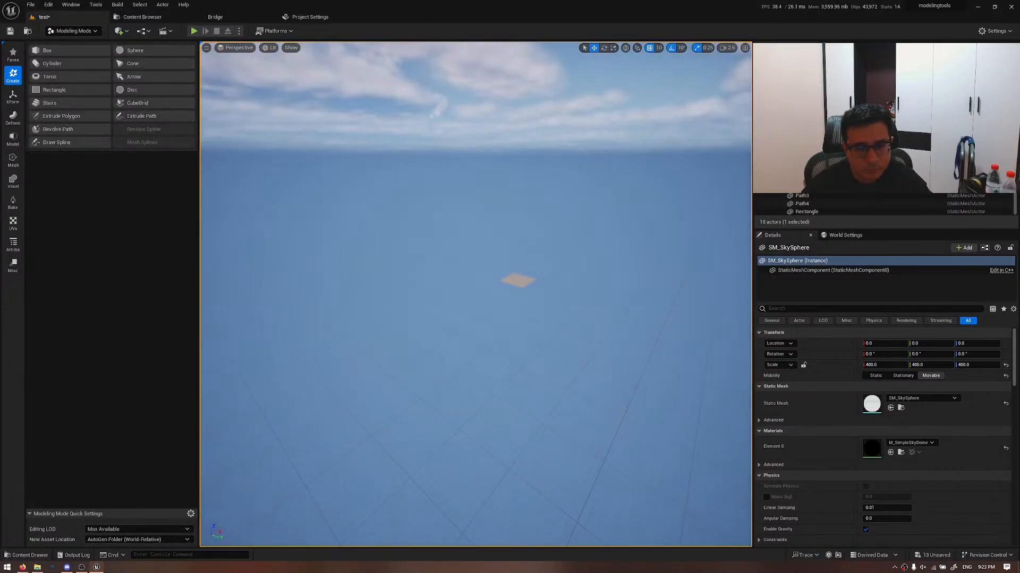
{"action": "left_click", "coordinate": [518, 280]}
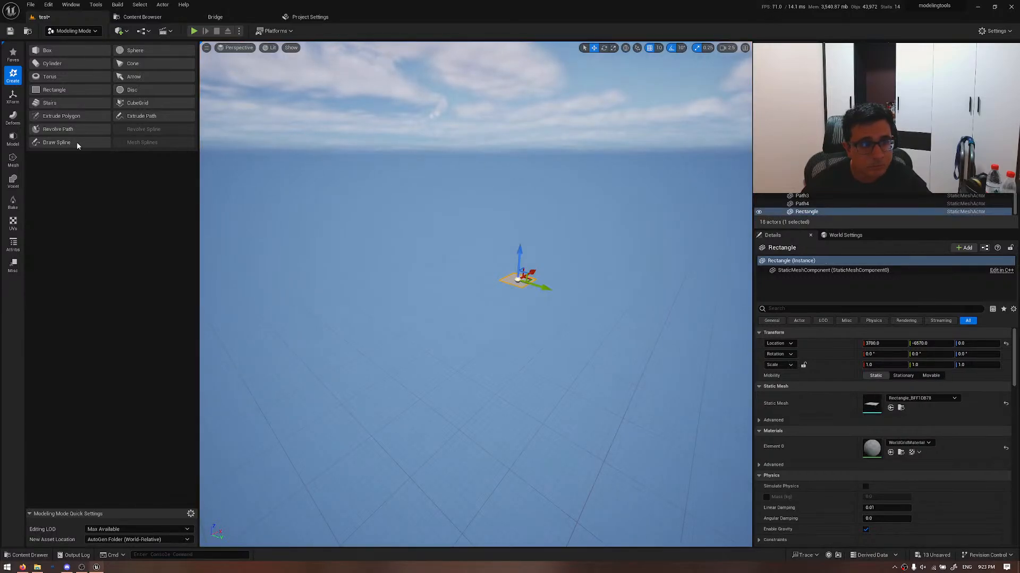
{"action": "left_click", "coordinate": [58, 129]}
{"action": "key", "text": "f"}
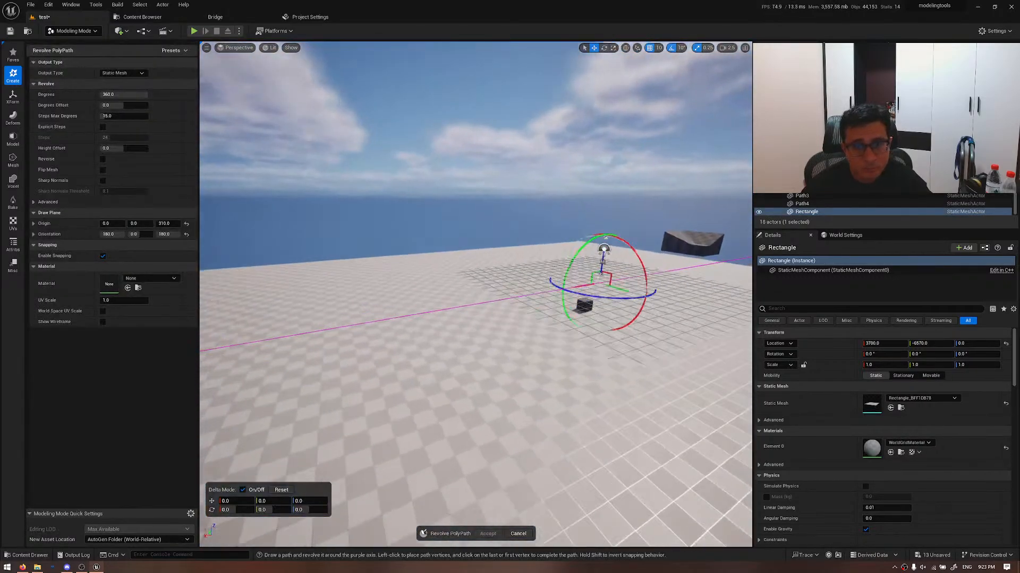
{"action": "key", "text": "d"}
{"action": "left_click", "coordinate": [438, 304]}
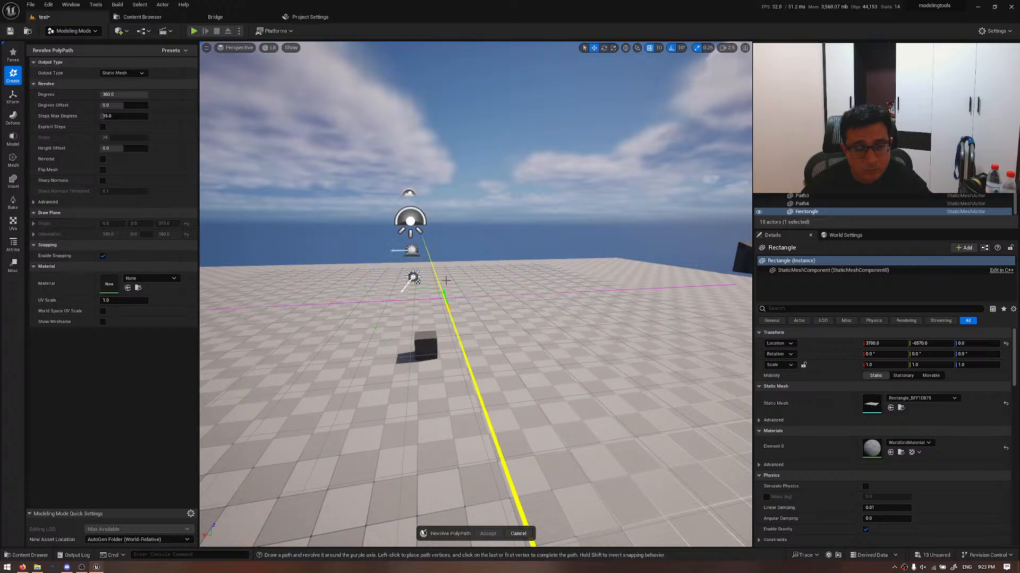
{"action": "key", "text": "s"}
{"action": "right_click_drag", "start_coordinate": [395, 311], "coordinate": [375, 355]}
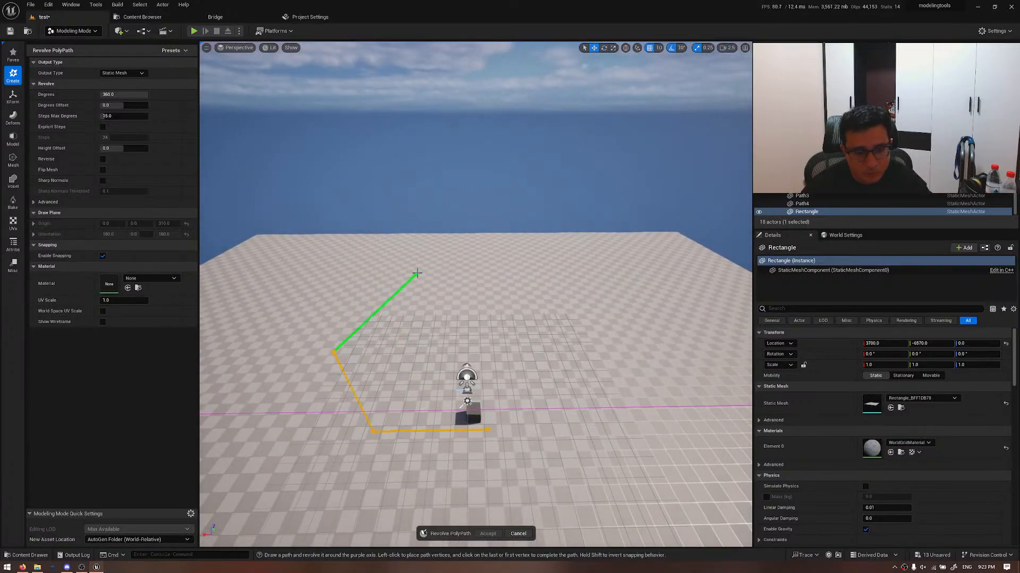
{"action": "left_click", "coordinate": [485, 431]}
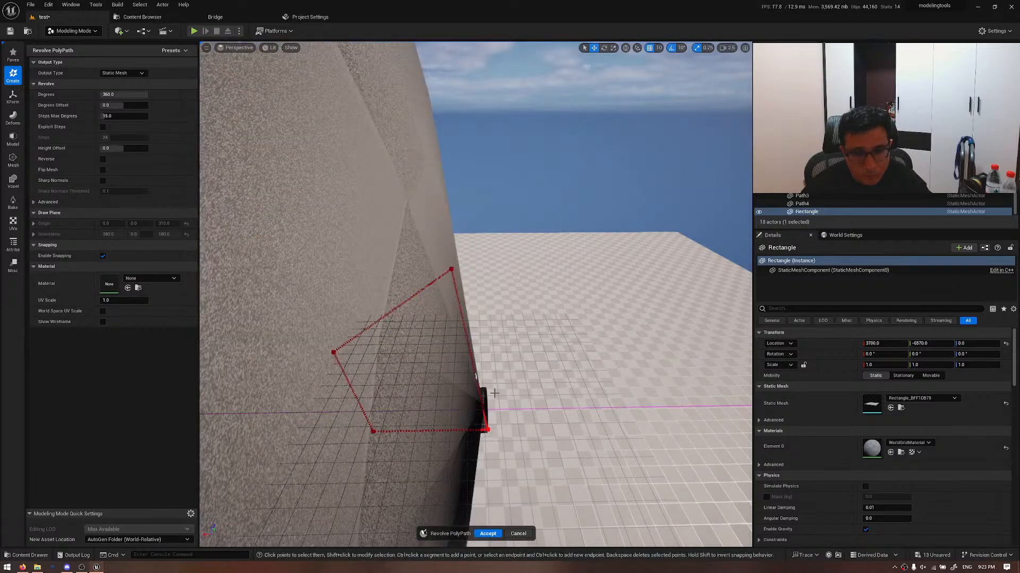
- Inspect the shape revolved from the four-point profile from several sides, and cancel the operation
{"action": "key", "text": "d"}
{"action": "right_click_drag", "start_coordinate": [486, 431], "coordinate": [404, 412]}
{"action": "key", "text": "s"}
{"action": "key", "text": "d"}
{"action": "key", "text": "w"}
{"action": "key", "text": "s"}
{"action": "key", "text": "w"}
{"action": "key", "text": "e"}
{"action": "right_click_drag", "start_coordinate": [574, 478], "coordinate": [532, 528]}
{"action": "left_click", "coordinate": [518, 534]}
- Start Revolve Path again and draw a closed rectangular profile with a square notch in one side, placed beside the revolve axis
{"action": "key", "text": "w"}
{"action": "right_click_drag", "start_coordinate": [482, 414], "coordinate": [457, 356]}
{"action": "left_click", "coordinate": [57, 129]}
{"action": "right_click_drag", "start_coordinate": [478, 319], "coordinate": [456, 302]}
{"action": "right_click_drag", "start_coordinate": [373, 331], "coordinate": [474, 401]}
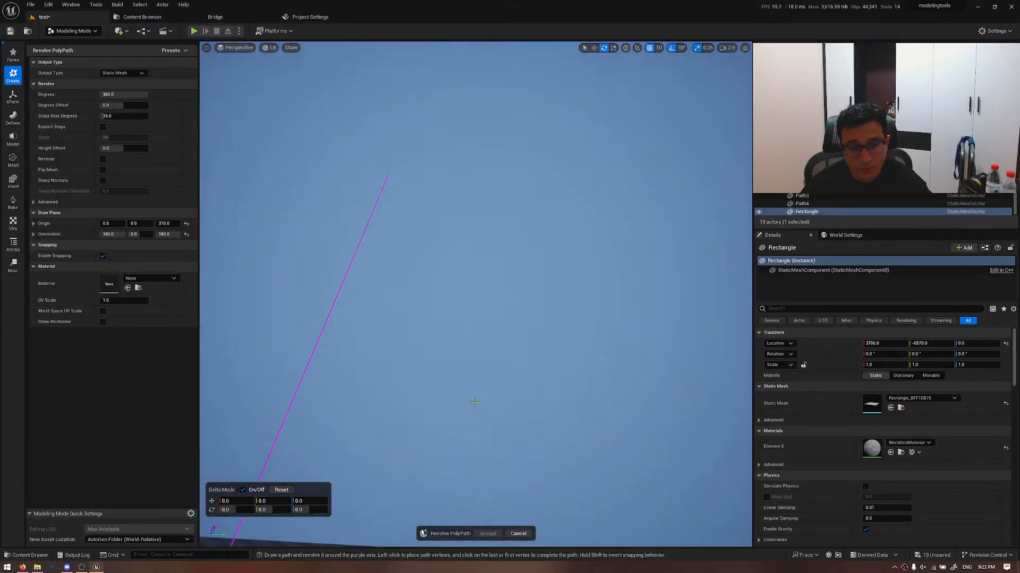
{"action": "left_click", "coordinate": [430, 417]}
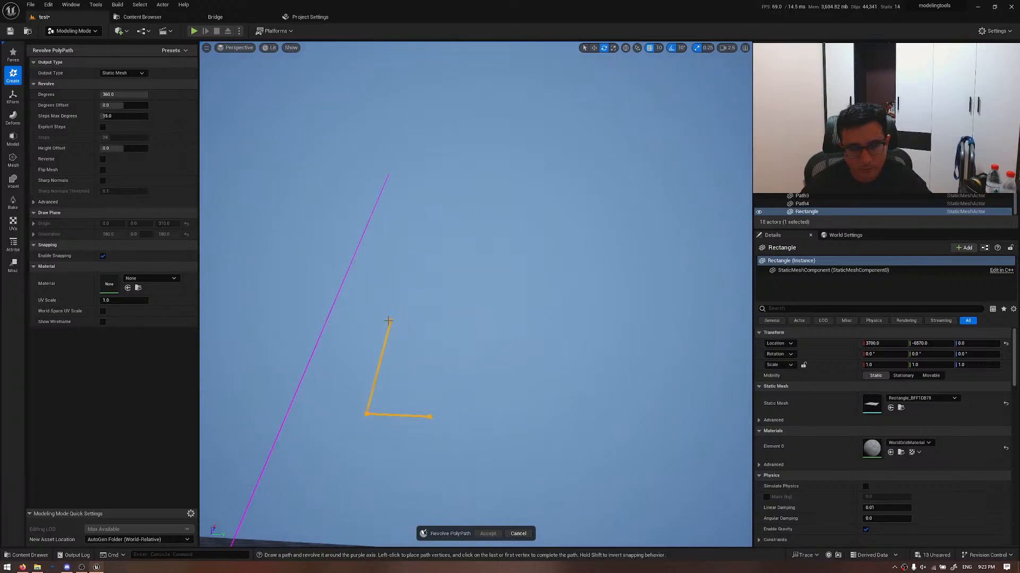
{"action": "left_click", "coordinate": [434, 322]}
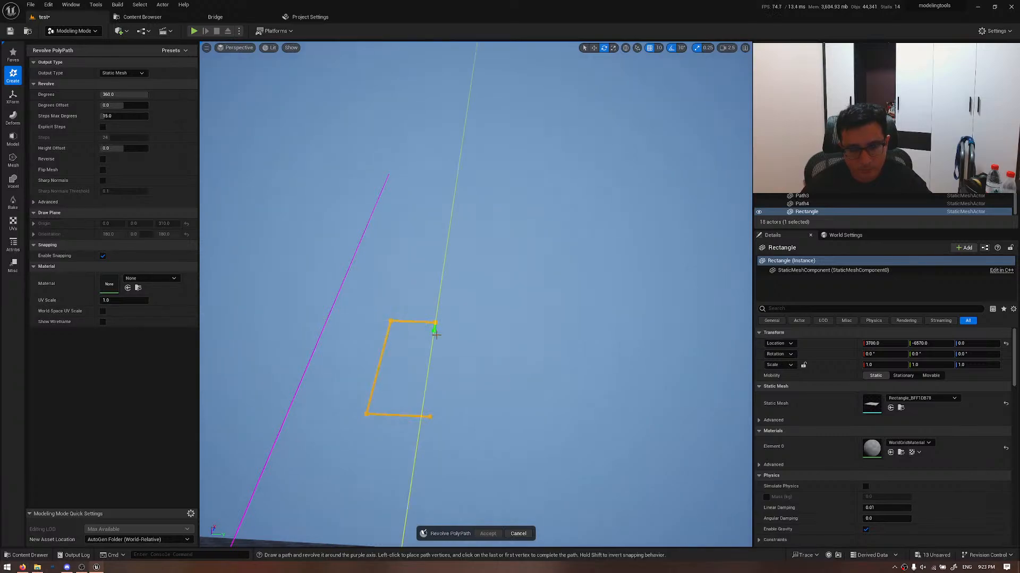
{"action": "left_click", "coordinate": [478, 349]}
{"action": "left_click", "coordinate": [479, 322]}
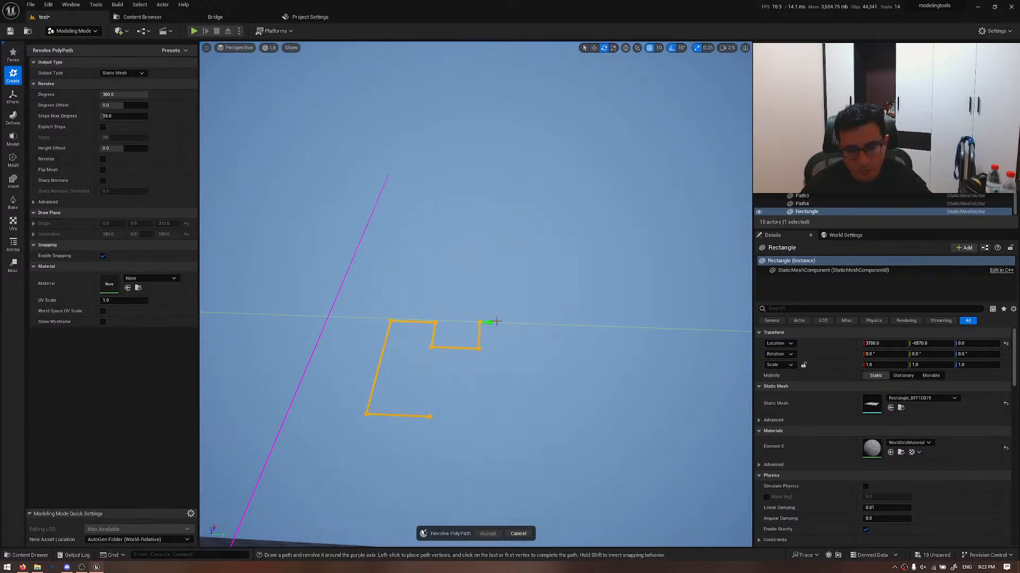
{"action": "left_click", "coordinate": [525, 323]}
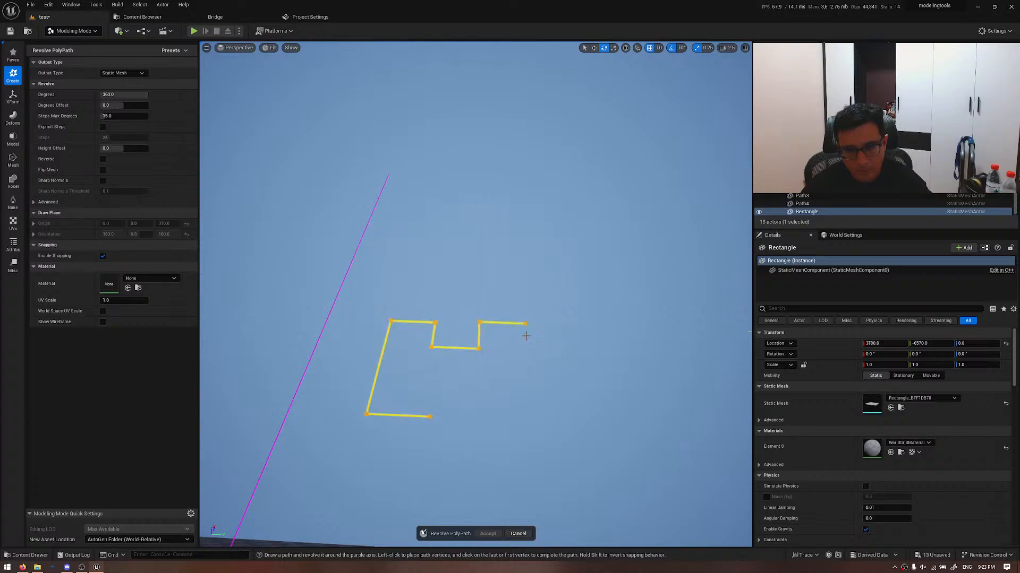
{"action": "left_click", "coordinate": [533, 415]}
{"action": "left_click", "coordinate": [430, 417]}
{"action": "left_click", "coordinate": [431, 418]}
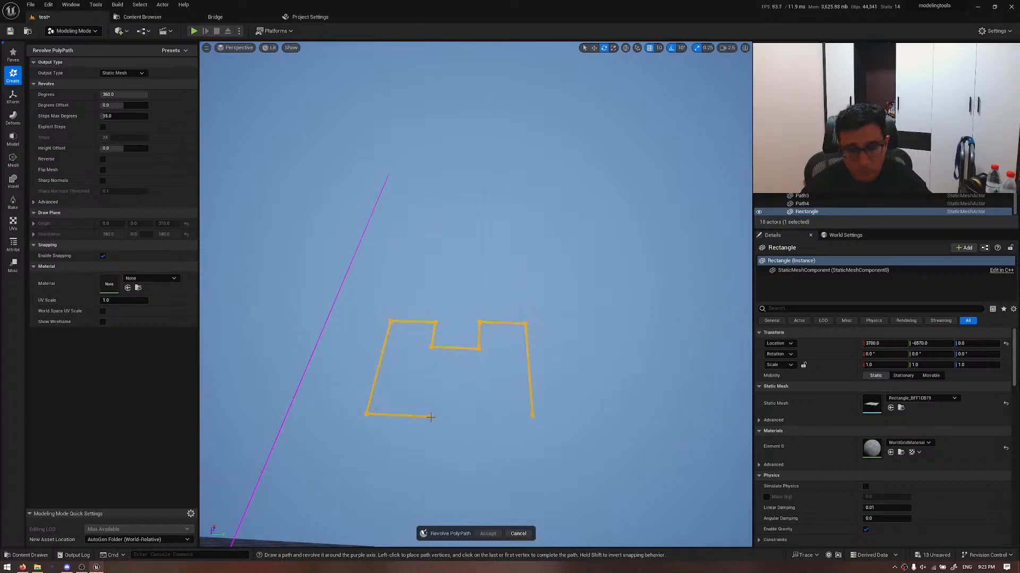
- Set the revolved shape's Degrees Offset to about 68 and its Steps Max Degrees to 80
{"action": "left_click_drag", "start_coordinate": [483, 384], "coordinate": [520, 375], "text": "alt"}
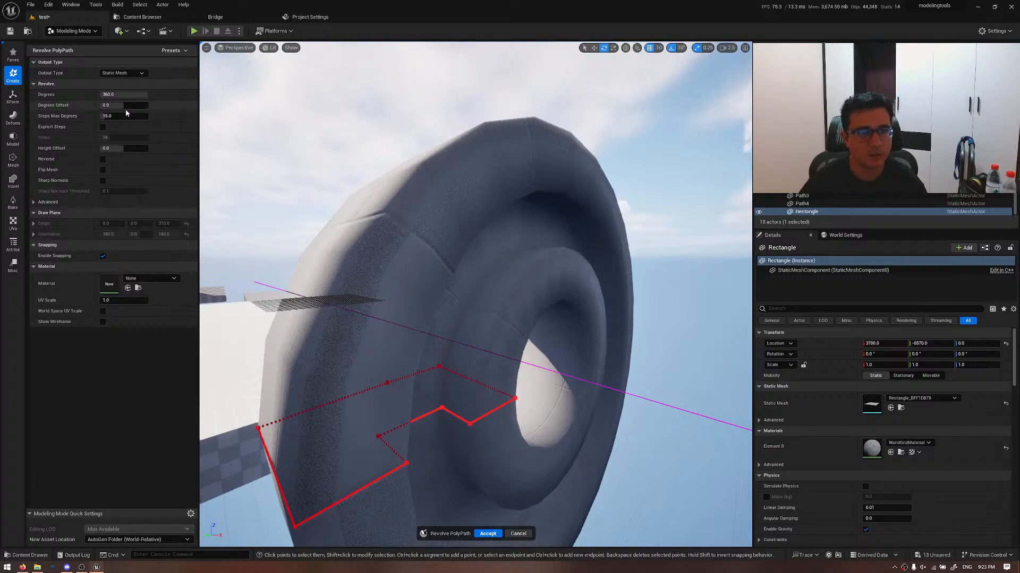
{"action": "left_click_drag", "start_coordinate": [123, 94], "coordinate": [129, 116]}
{"action": "left_click", "coordinate": [122, 116]}
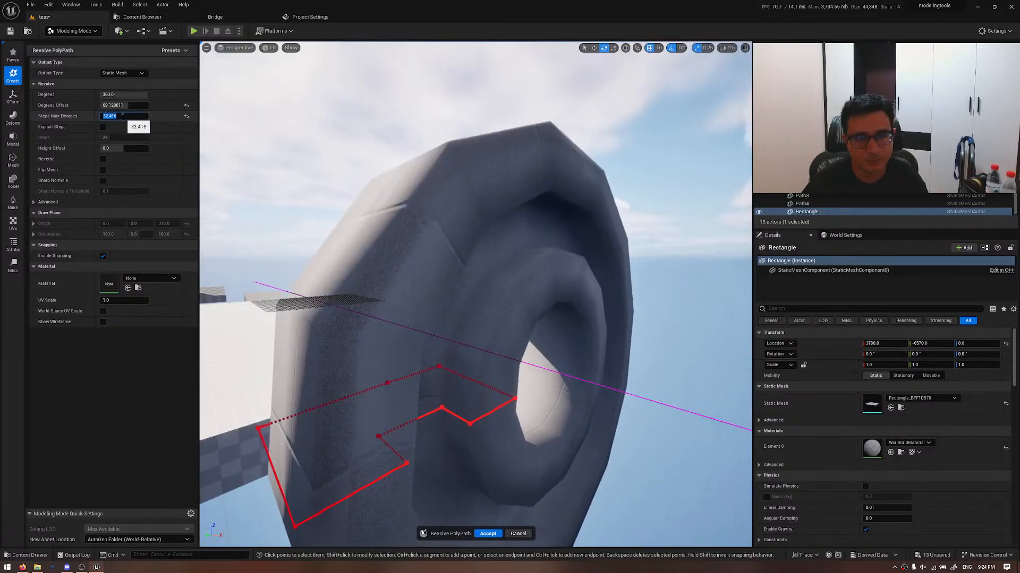
{"action": "type", "text": "80"}
{"action": "key", "text": "Return"}
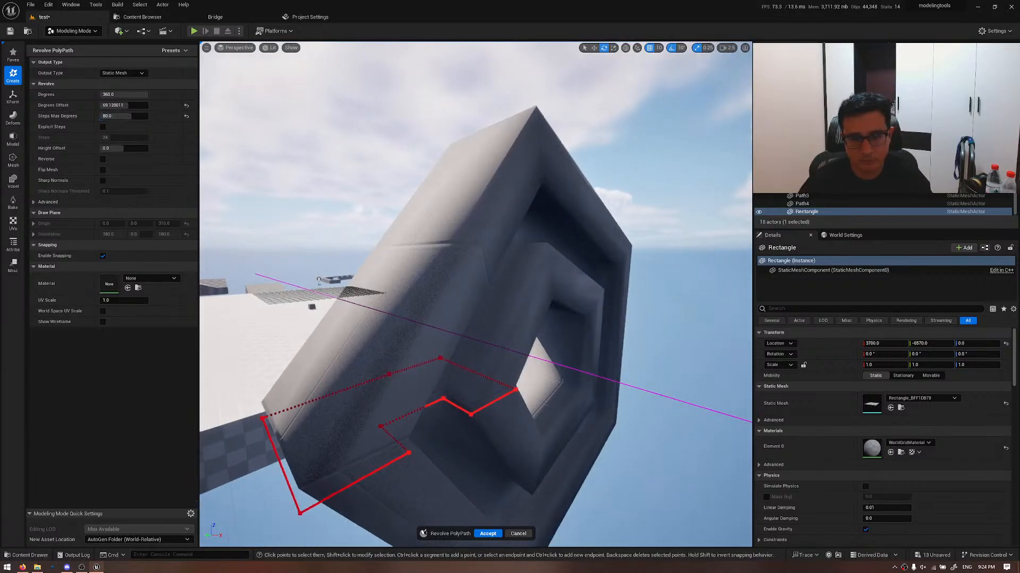
{"action": "mouse_move", "coordinate": [327, 273]}
{"action": "right_mouse_down"}
{"action": "mouse_move", "coordinate": [313, 264]}
{"action": "mouse_move", "coordinate": [328, 273]}
{"action": "right_mouse_up"}
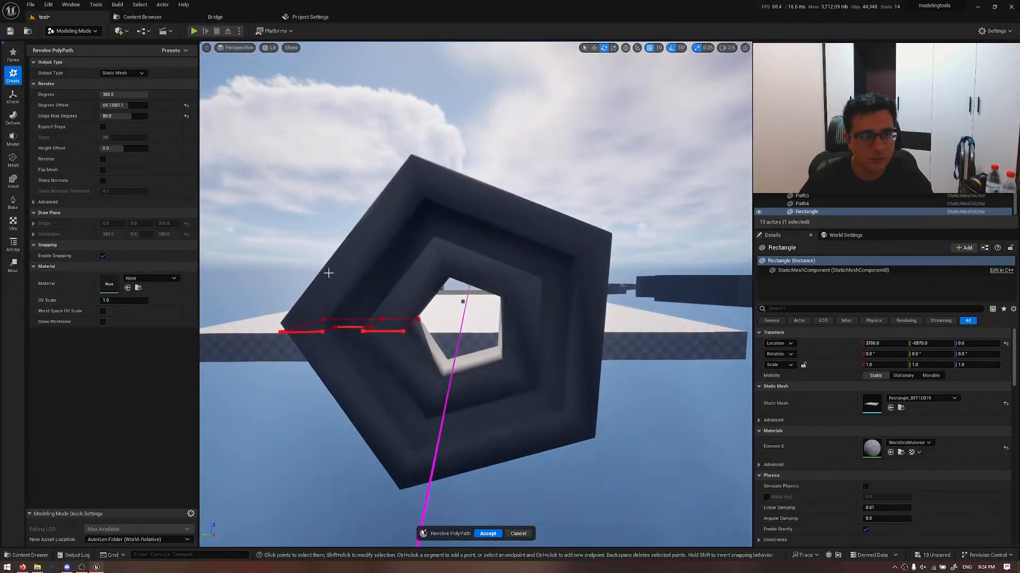
- Set the revolved shape's Steps Max Degrees first to 15 and finally to 5.76, checking its smoothness from the side
{"action": "left_click", "coordinate": [126, 116]}
{"action": "type", "text": "15"}
{"action": "key", "text": "Return"}
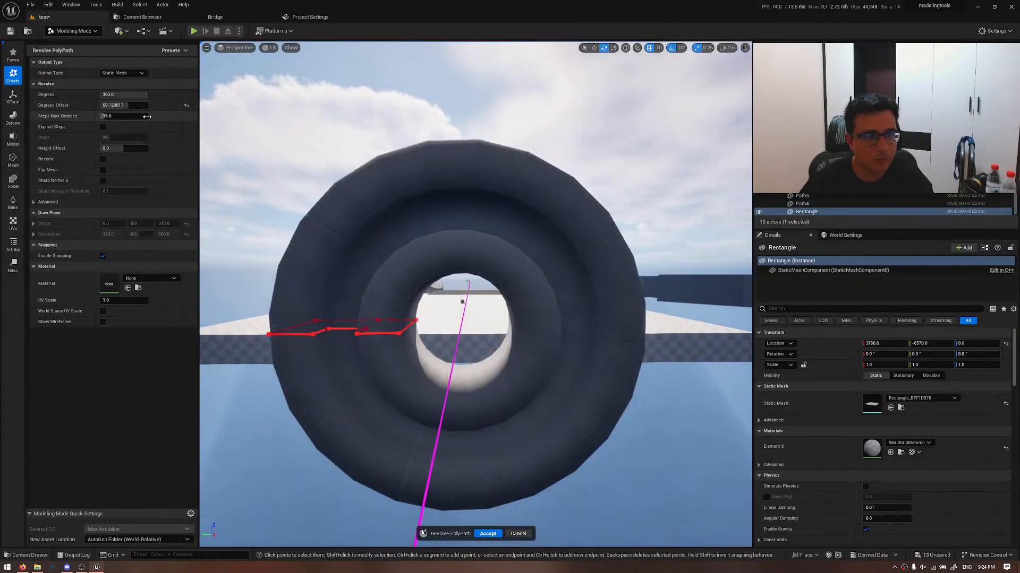
{"action": "key", "text": "alt+2"}
{"action": "right_click_drag", "start_coordinate": [340, 276], "coordinate": [408, 286]}
{"action": "key", "text": "alt+4"}
{"action": "left_click_drag", "start_coordinate": [408, 286], "coordinate": [353, 272], "text": "alt"}
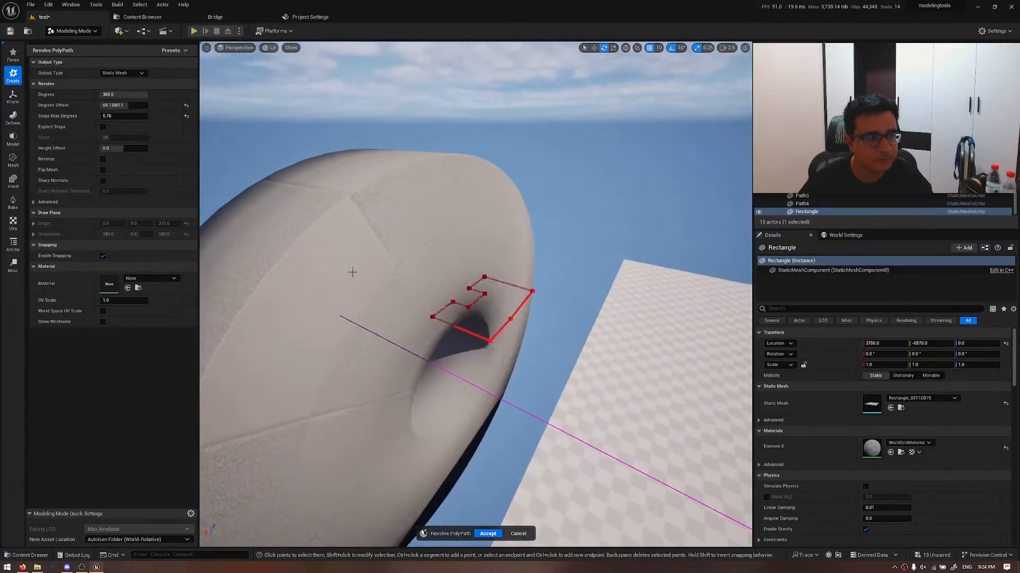
- Inspect the revolved shape's interior with Flip Mesh enabled, disable the option again, and accept the shape
{"action": "left_click", "coordinate": [102, 169]}
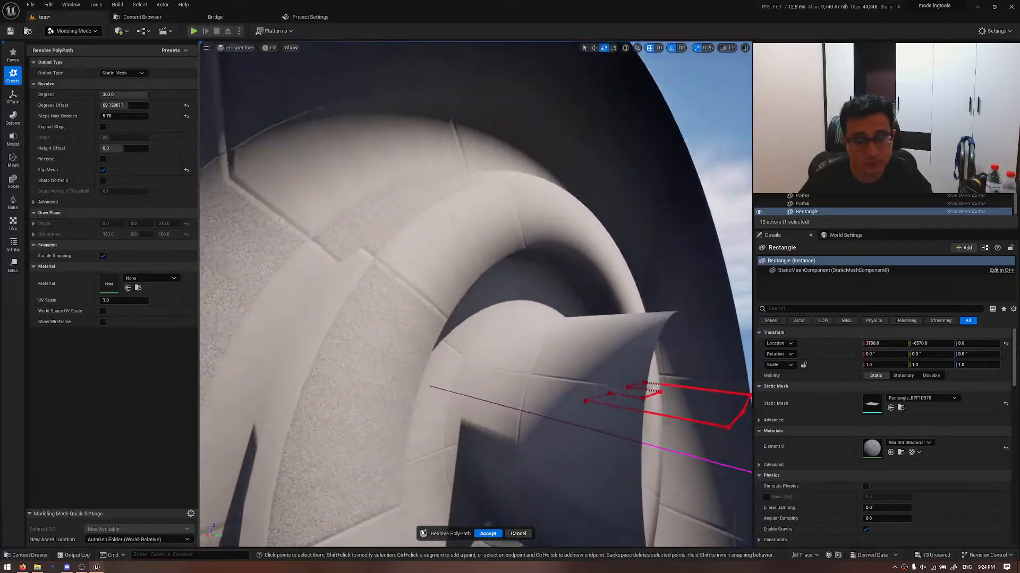
{"action": "mouse_move", "coordinate": [476, 294]}
{"action": "right_mouse_down"}
{"action": "mouse_move", "coordinate": [531, 297]}
{"action": "mouse_move", "coordinate": [584, 273]}
{"action": "mouse_move", "coordinate": [492, 279]}
{"action": "mouse_move", "coordinate": [430, 319]}
{"action": "mouse_move", "coordinate": [470, 335]}
{"action": "mouse_move", "coordinate": [465, 286]}
{"action": "mouse_move", "coordinate": [481, 334]}
{"action": "mouse_move", "coordinate": [446, 340]}
{"action": "mouse_move", "coordinate": [509, 255]}
{"action": "mouse_move", "coordinate": [531, 287]}
{"action": "mouse_move", "coordinate": [515, 276]}
{"action": "mouse_move", "coordinate": [523, 284]}
{"action": "mouse_move", "coordinate": [523, 262]}
{"action": "right_mouse_up"}
{"action": "scroll", "coordinate": [476, 294], "scroll_direction": "up", "scroll_amount": 4}
{"action": "scroll", "coordinate": [475, 295], "scroll_direction": "down", "scroll_amount": 3}
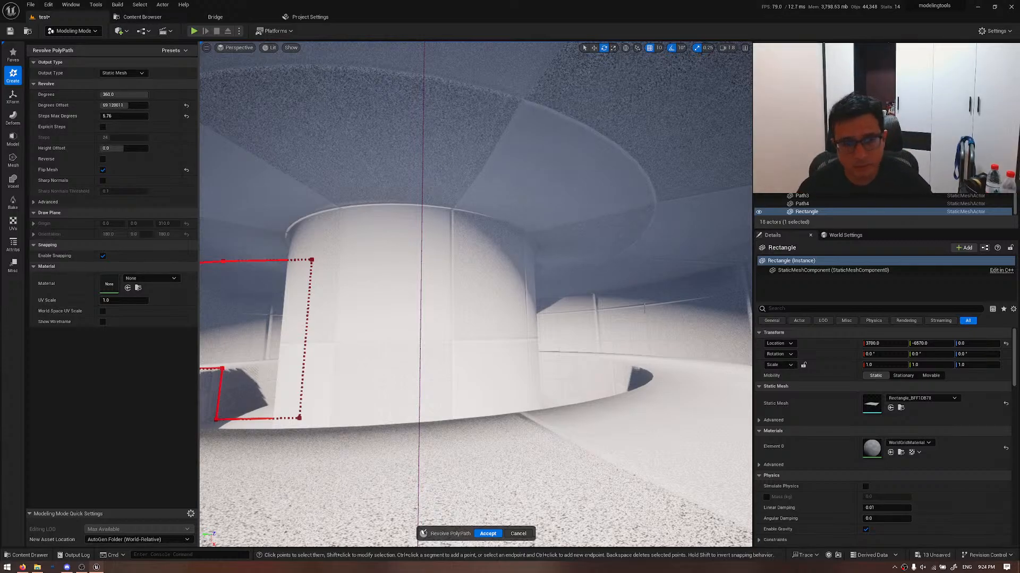
{"action": "right_click_drag", "start_coordinate": [628, 395], "coordinate": [520, 371]}
{"action": "left_click", "coordinate": [103, 171]}
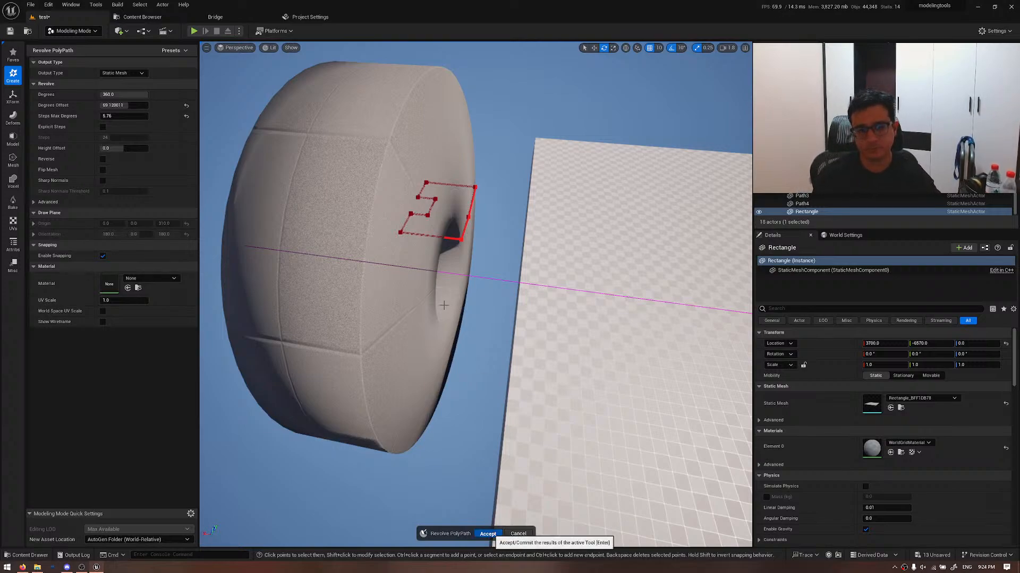
{"action": "key", "text": "Return"}
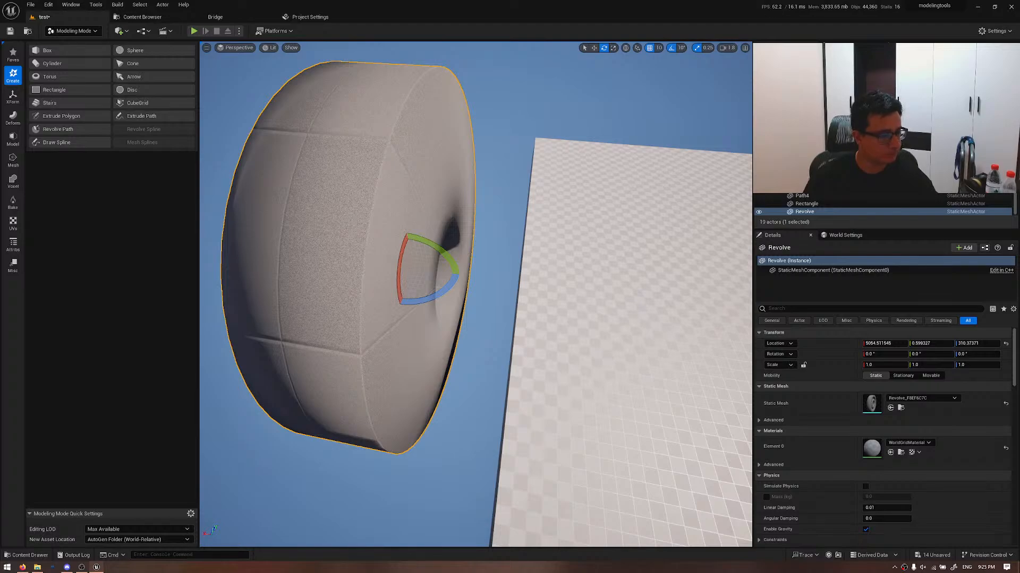
- Use Draw Spline to draw a curved five-point spline in the open area beyond the floor's corner, in Tangent Drag mode
{"action": "right_click_drag", "start_coordinate": [514, 210], "coordinate": [512, 124]}
{"action": "key", "text": "w"}
{"action": "left_click", "coordinate": [94, 142]}
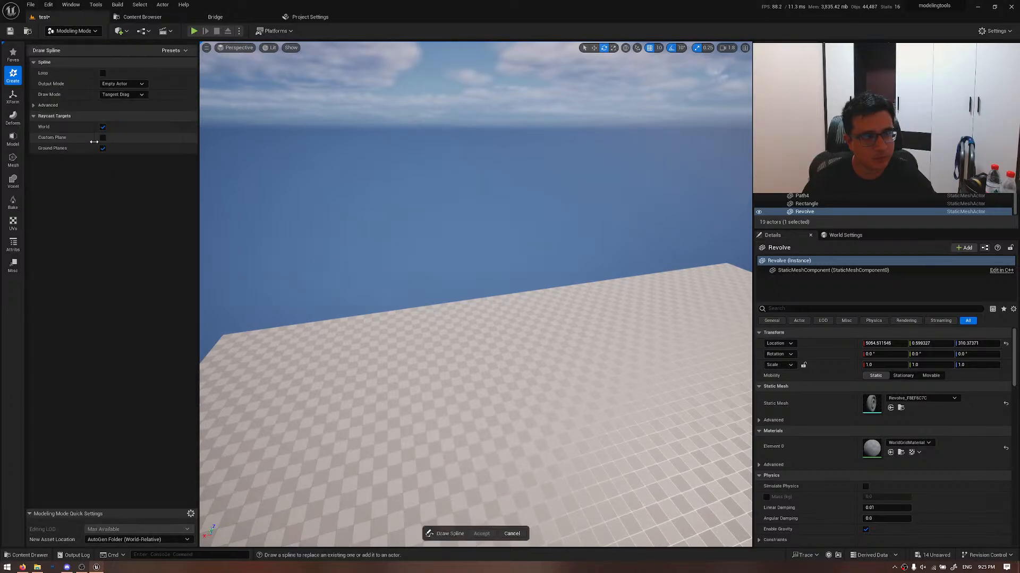
{"action": "right_click_drag", "start_coordinate": [321, 281], "coordinate": [223, 292]}
{"action": "right_click_drag", "start_coordinate": [326, 314], "coordinate": [414, 271]}
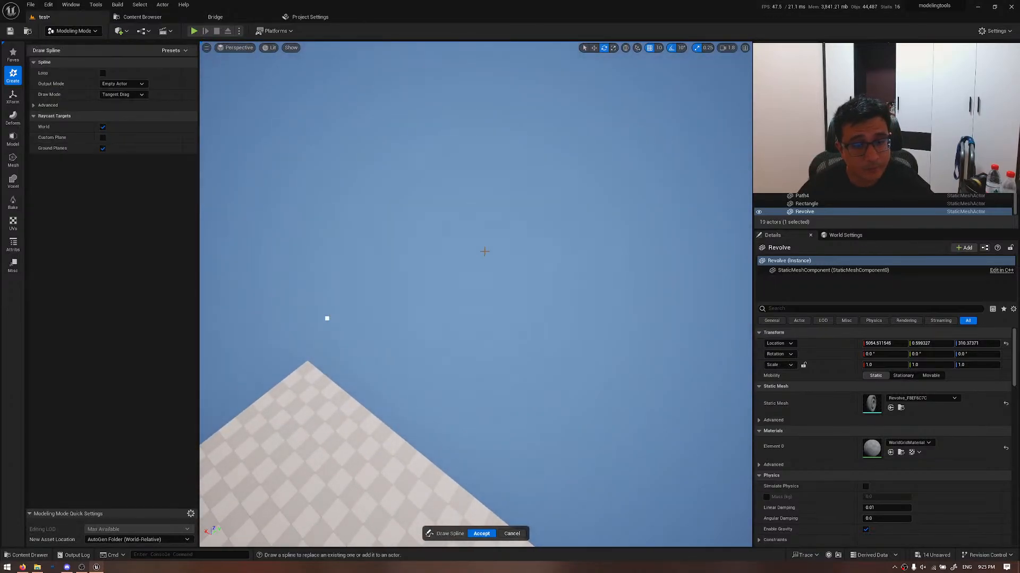
{"action": "left_click_drag", "start_coordinate": [505, 252], "coordinate": [560, 260]}
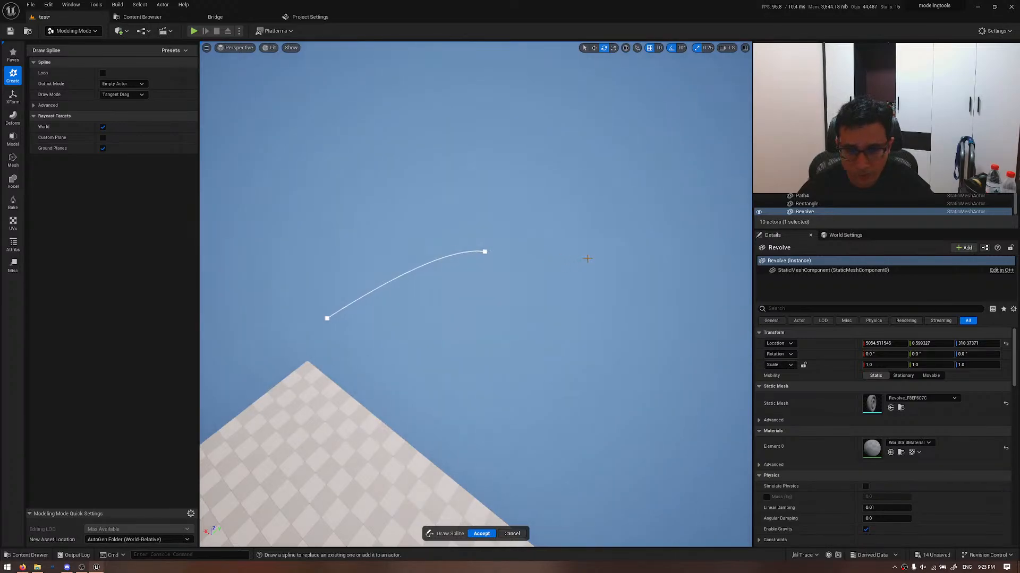
{"action": "left_click_drag", "start_coordinate": [624, 254], "coordinate": [664, 241]}
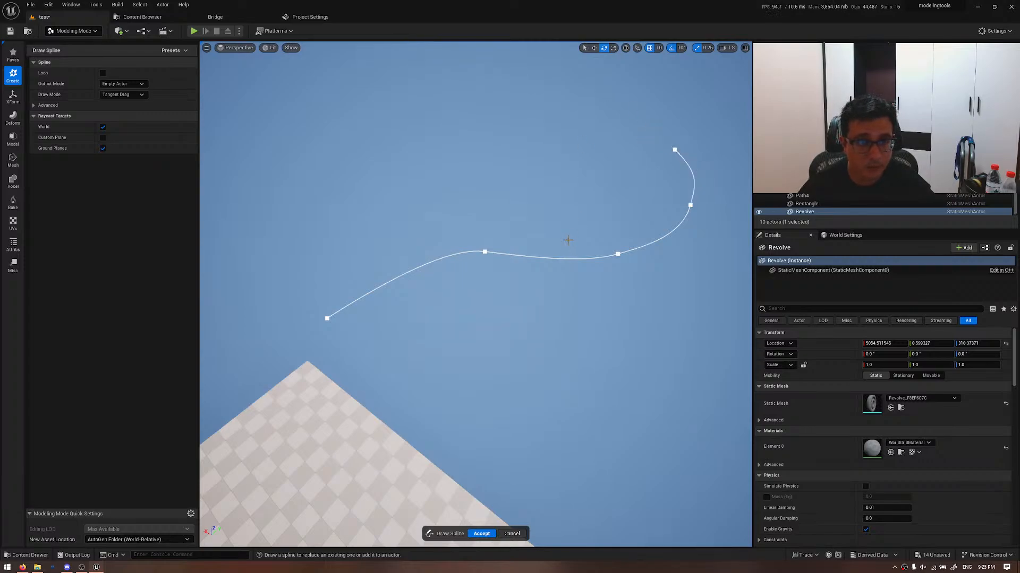
- Review the advanced options and draw modes of Draw Spline, and toggle Loop on and off for the curve
{"action": "left_click", "coordinate": [47, 105]}
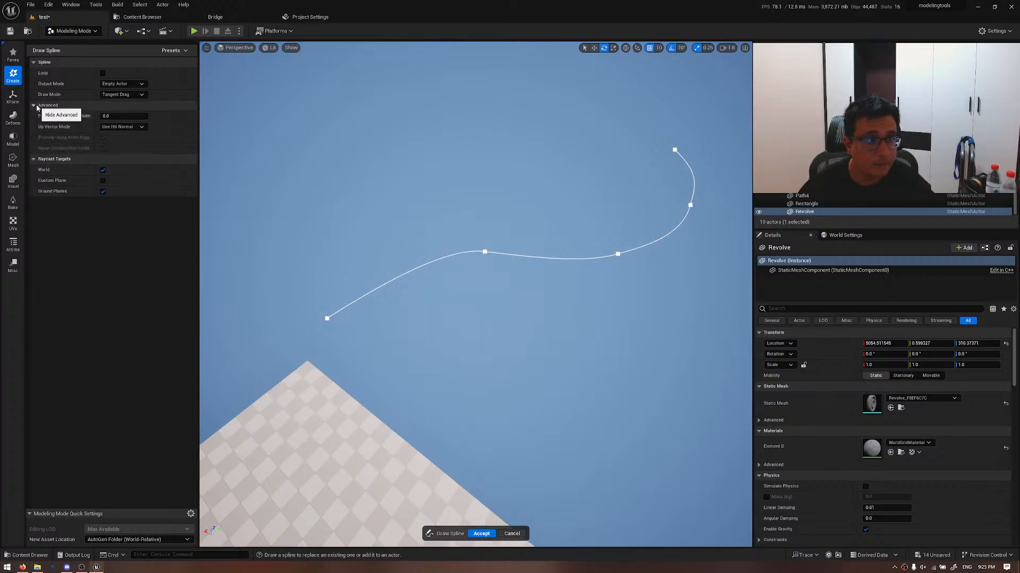
{"action": "left_click", "coordinate": [141, 94]}
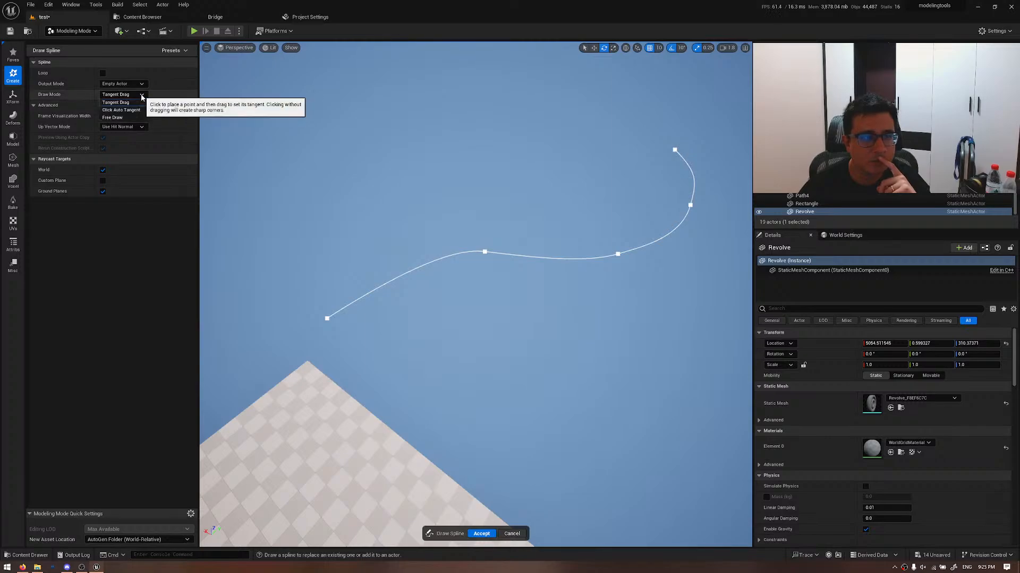
{"action": "left_click", "coordinate": [141, 97]}
{"action": "mouse_move", "coordinate": [374, 203]}
{"action": "right_mouse_down"}
{"action": "mouse_move", "coordinate": [412, 185]}
{"action": "mouse_move", "coordinate": [372, 172]}
{"action": "mouse_move", "coordinate": [398, 176]}
{"action": "right_mouse_up"}
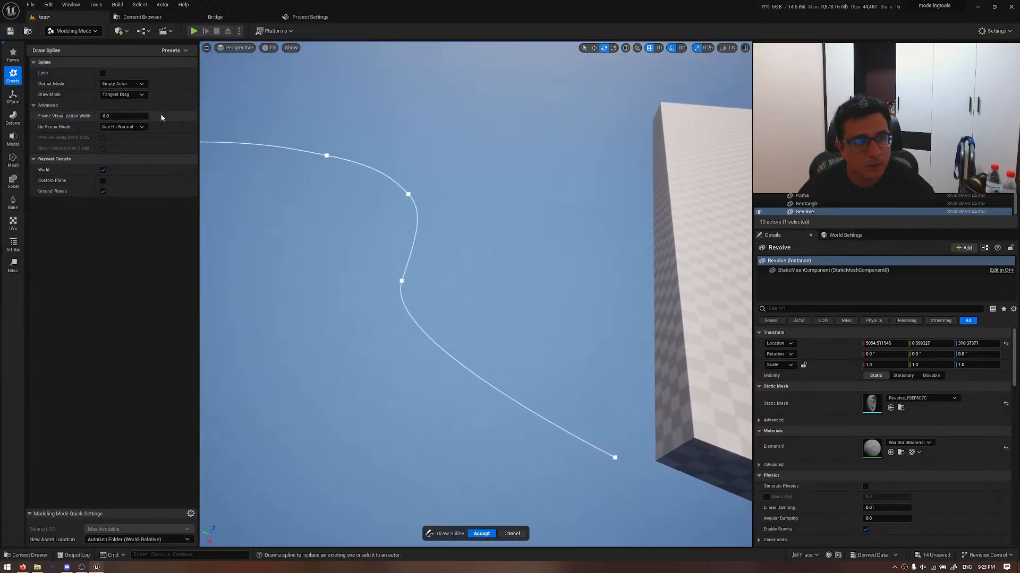
{"action": "left_click", "coordinate": [103, 73]}
{"action": "left_click", "coordinate": [103, 73]}
- Undo the last added point, extend the spline's end with two more points, and accept the curve
{"action": "mouse_move", "coordinate": [345, 157]}
{"action": "right_mouse_down"}
{"action": "mouse_move", "coordinate": [356, 151]}
{"action": "mouse_move", "coordinate": [336, 172]}
{"action": "right_mouse_up"}
{"action": "right_click_drag", "start_coordinate": [360, 189], "coordinate": [385, 223]}
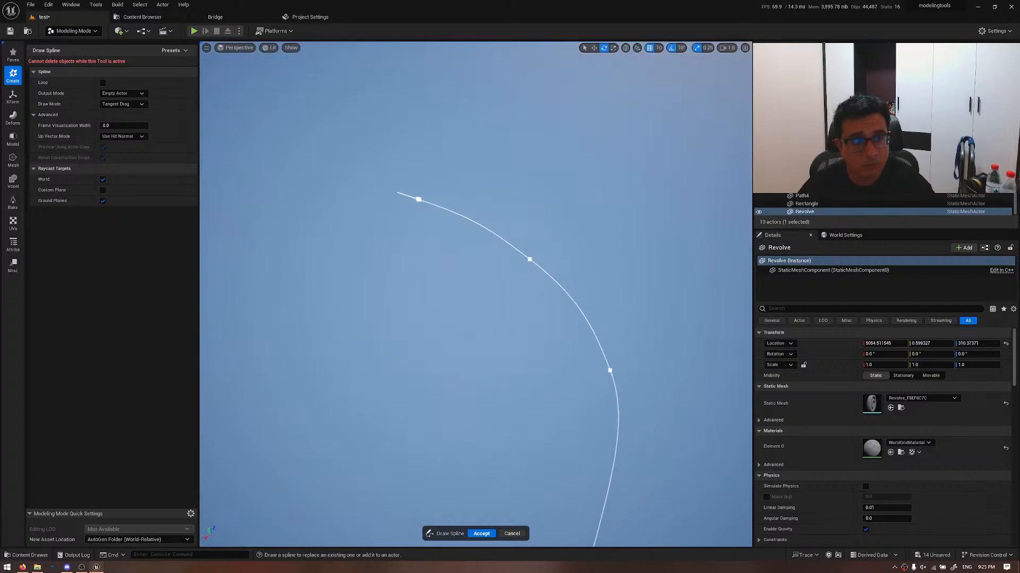
{"action": "key", "text": "ctrl+z"}
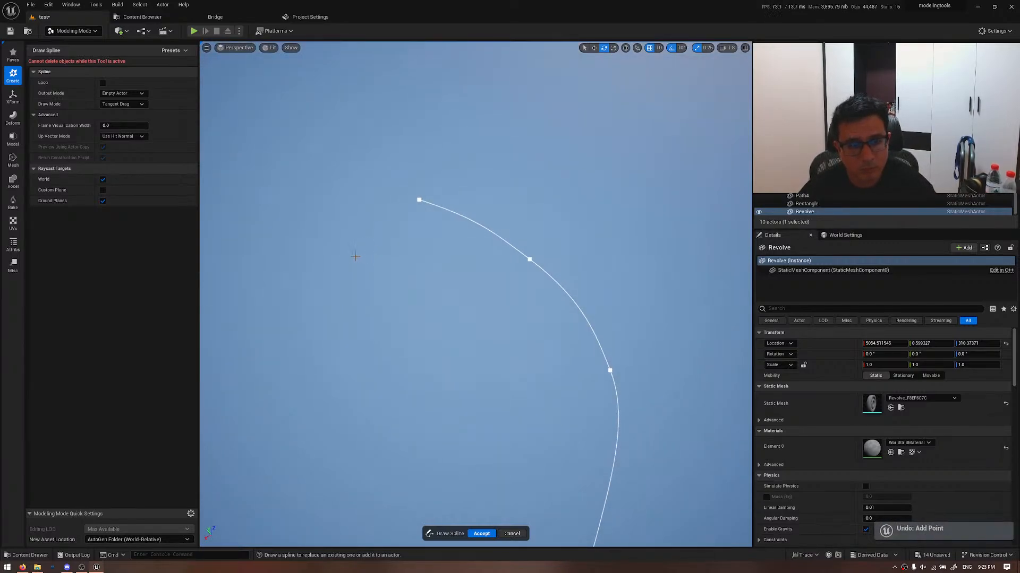
{"action": "left_click", "coordinate": [297, 277]}
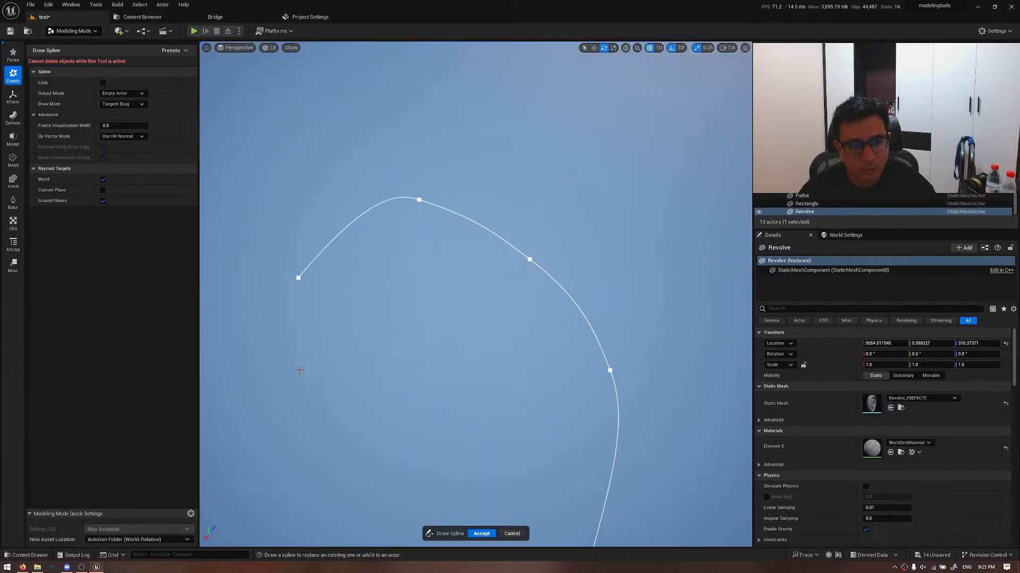
{"action": "left_click_drag", "start_coordinate": [299, 370], "coordinate": [334, 410]}
{"action": "mouse_move", "coordinate": [334, 410]}
{"action": "right_mouse_down"}
{"action": "mouse_move", "coordinate": [382, 388]}
{"action": "mouse_move", "coordinate": [404, 398]}
{"action": "mouse_move", "coordinate": [338, 415]}
{"action": "right_mouse_up"}
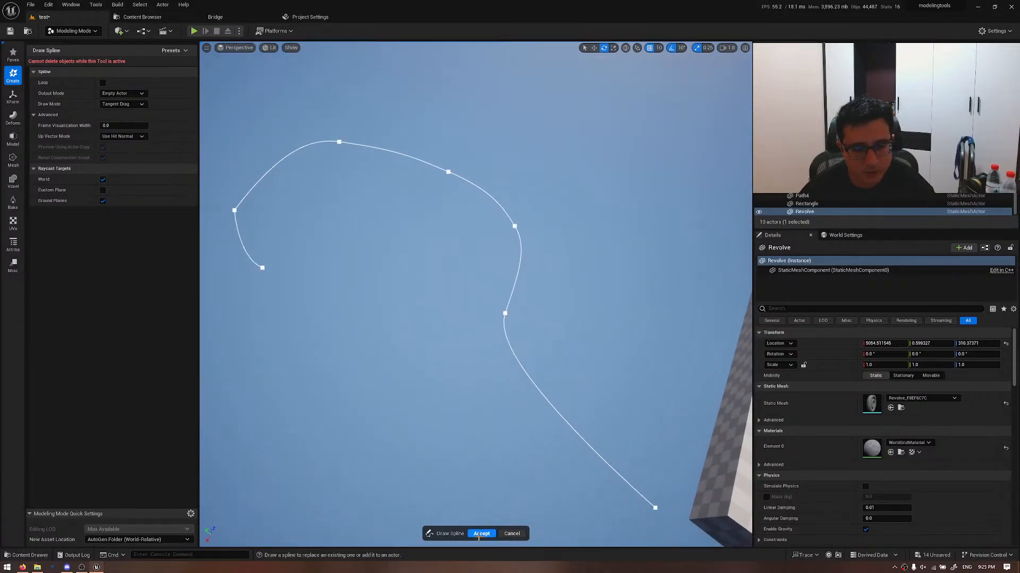
{"action": "left_click", "coordinate": [481, 533]}
- Inspect the drawn spline with its actor deselected, and undo the selection change
{"action": "right_click_drag", "start_coordinate": [478, 329], "coordinate": [231, 372]}
{"action": "key", "text": "w"}
{"action": "key", "text": "alt+2"}
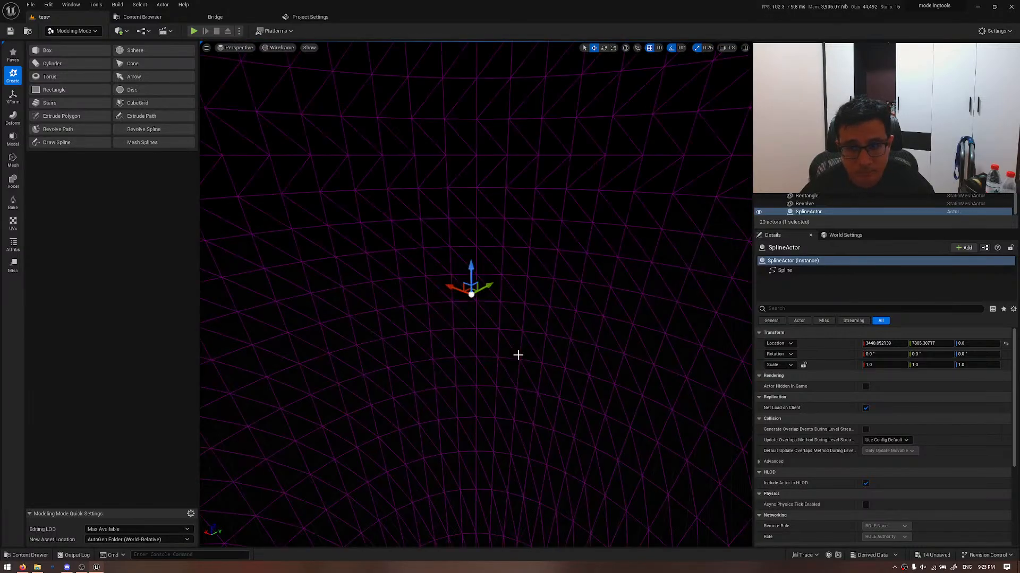
{"action": "key", "text": "alt+4"}
{"action": "right_click_drag", "start_coordinate": [506, 355], "coordinate": [506, 384]}
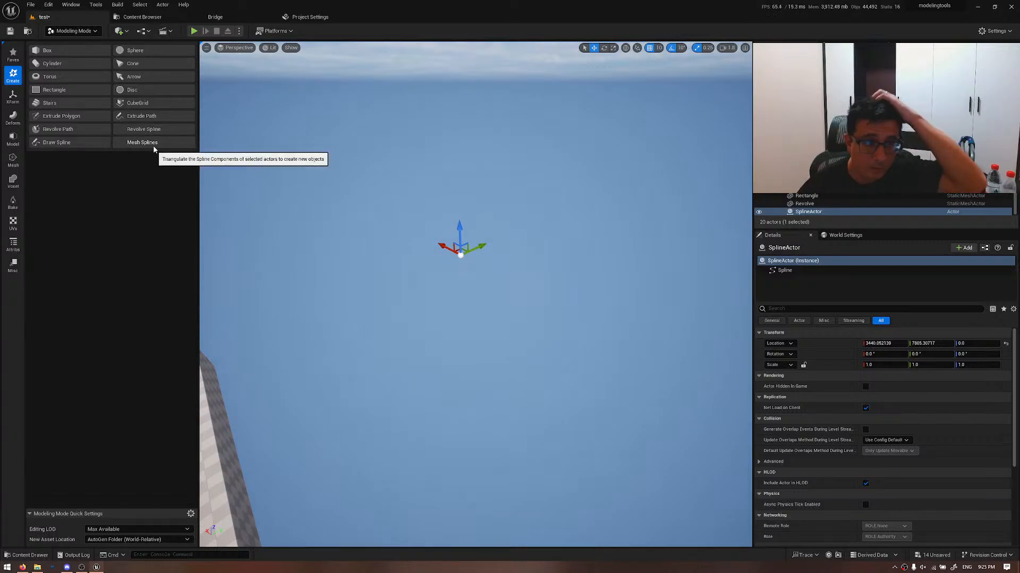
{"action": "left_click", "coordinate": [250, 220]}
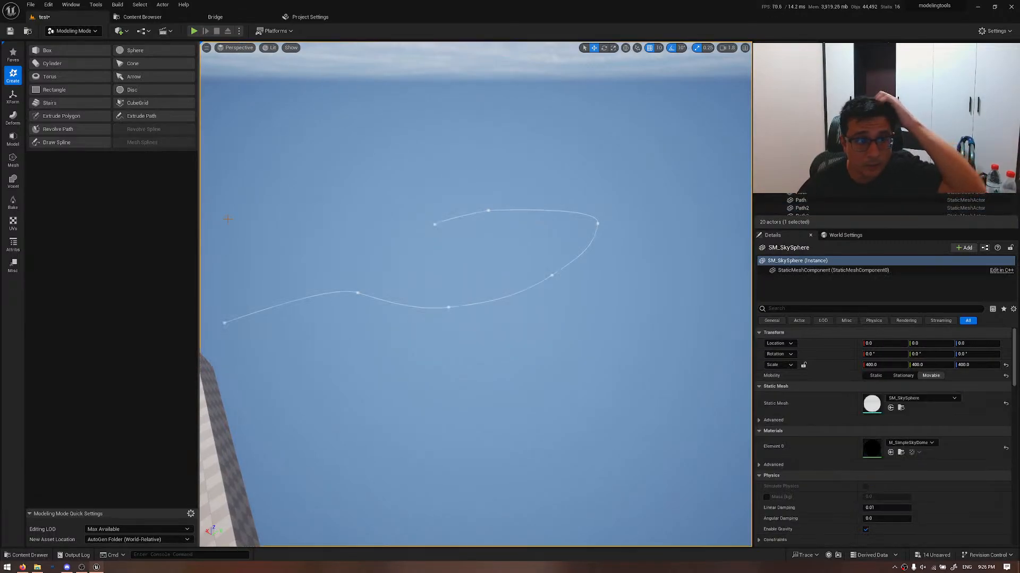
{"action": "key", "text": "ctrl+z"}
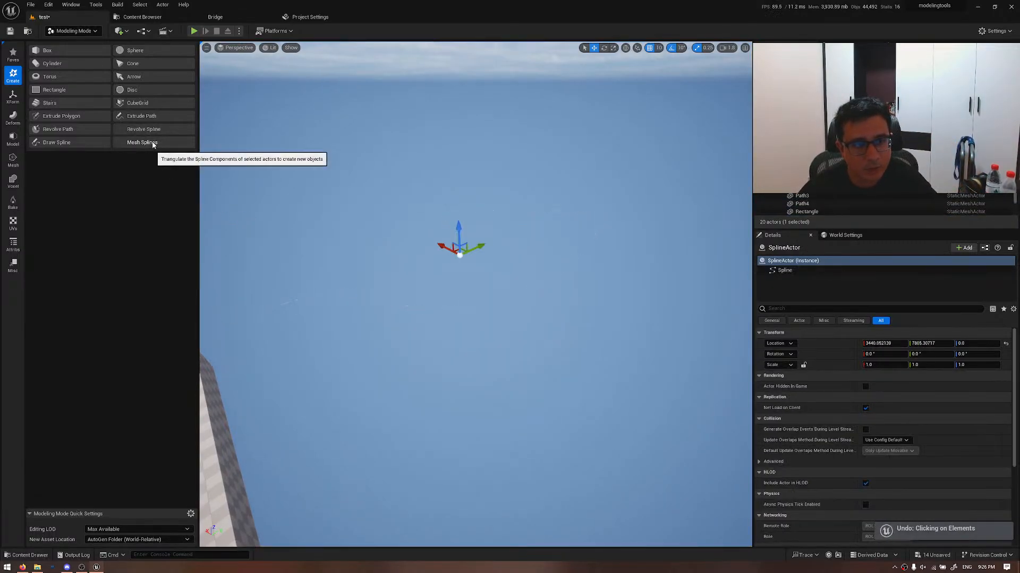
- Try Mesh Splines on the spline actor with a Thickness of about 432, toggling Flip Result on and off
{"action": "left_click", "coordinate": [152, 141]}
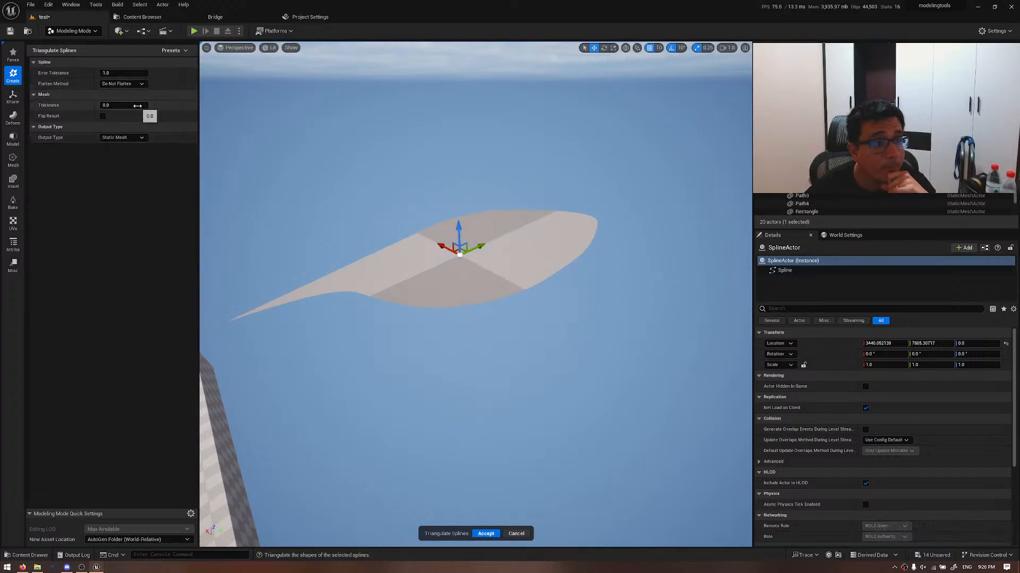
{"action": "left_click_drag", "start_coordinate": [137, 105], "coordinate": [218, 106]}
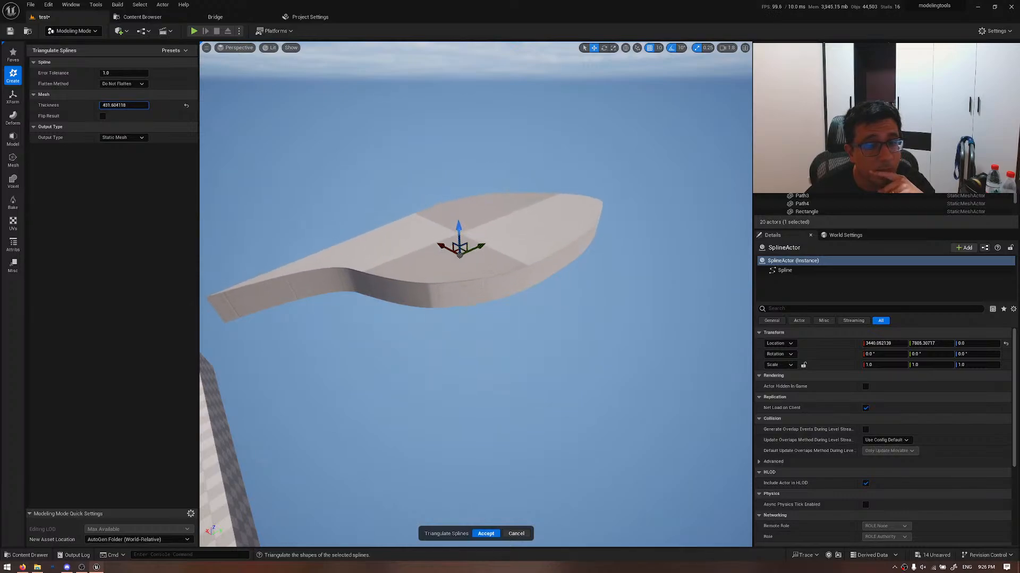
{"action": "left_click", "coordinate": [103, 117]}
{"action": "left_click", "coordinate": [104, 117]}
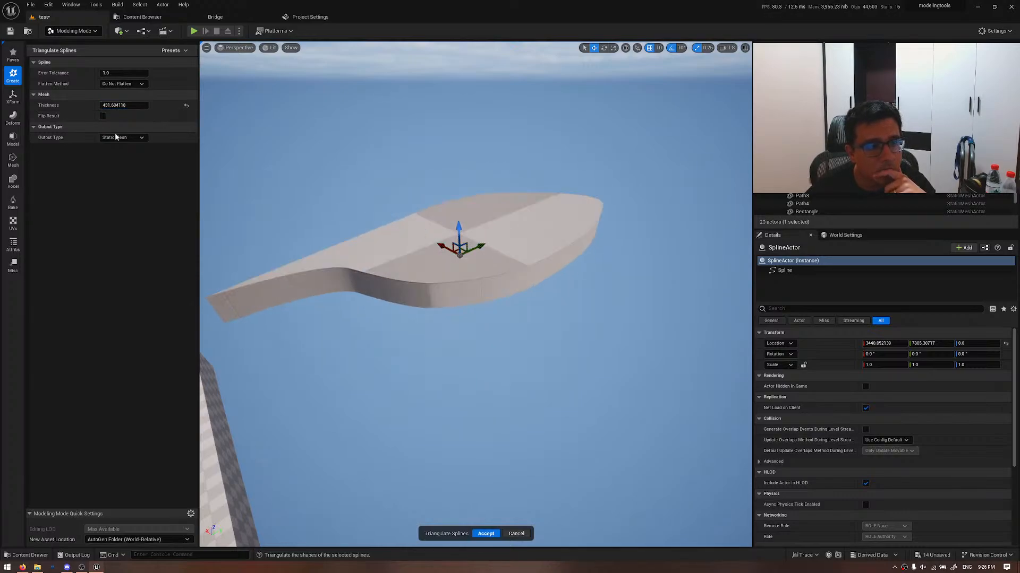
- Try the Along X, Along Y, Along Z and To Best Fit Plane flatten methods, return to Do Not Flatten, and cancel the spline mesh
{"action": "left_click", "coordinate": [127, 84]}
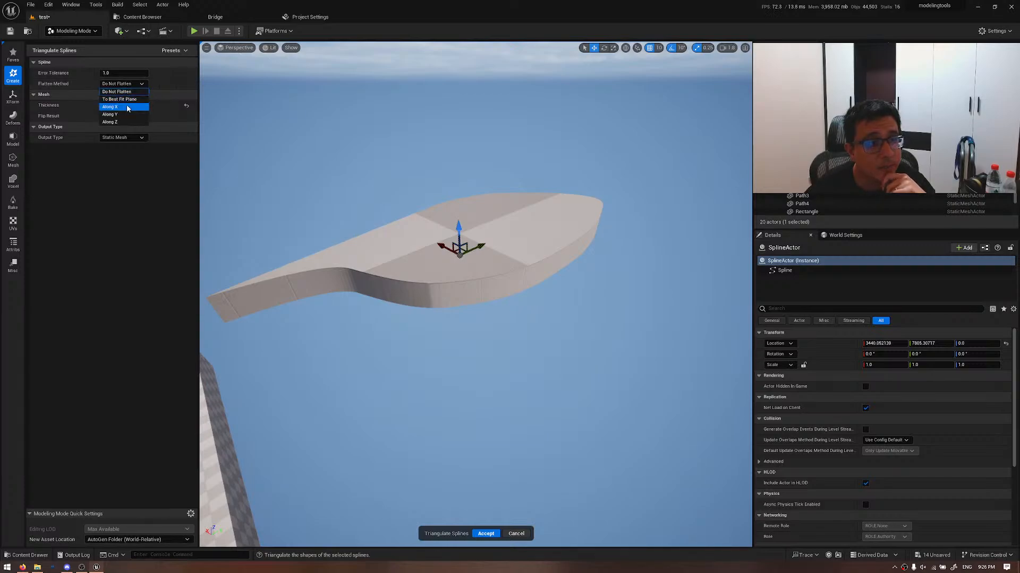
{"action": "left_click", "coordinate": [127, 106]}
{"action": "left_click", "coordinate": [123, 93]}
{"action": "left_click", "coordinate": [122, 123]}
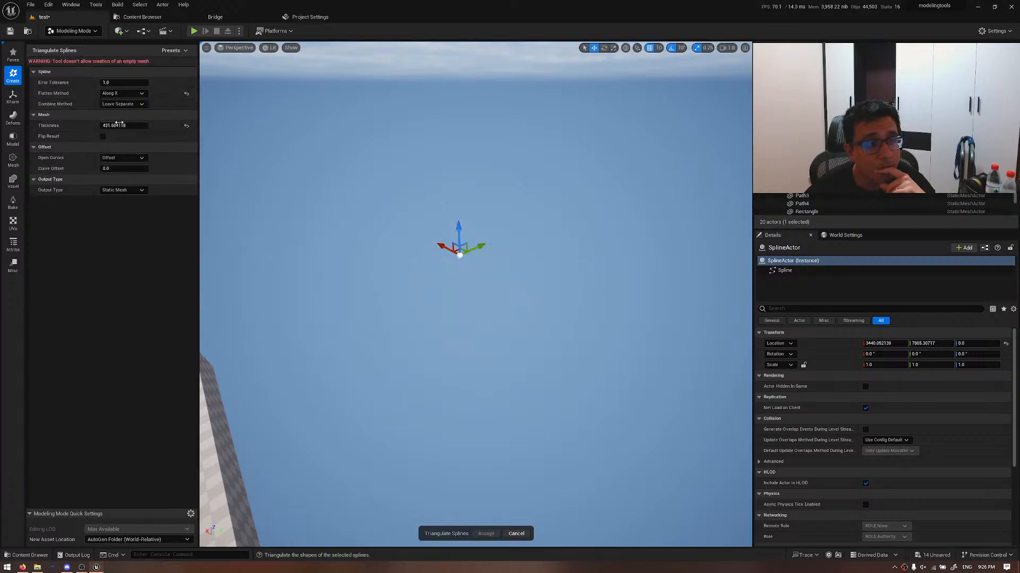
{"action": "left_click", "coordinate": [123, 94]}
{"action": "left_click", "coordinate": [118, 132]}
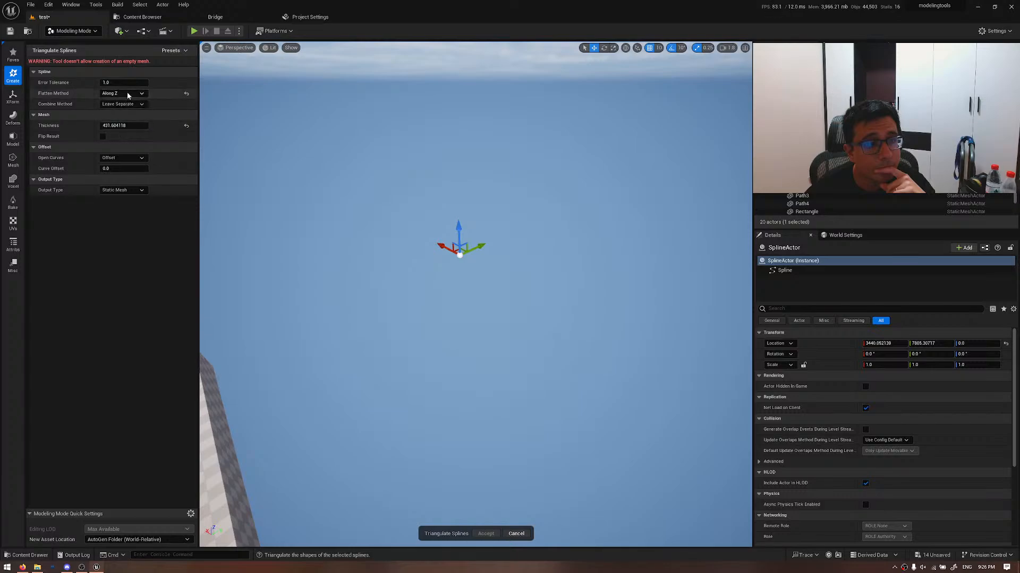
{"action": "left_click", "coordinate": [122, 93]}
{"action": "left_click", "coordinate": [120, 109]}
{"action": "left_click", "coordinate": [122, 93]}
{"action": "left_click", "coordinate": [120, 101]}
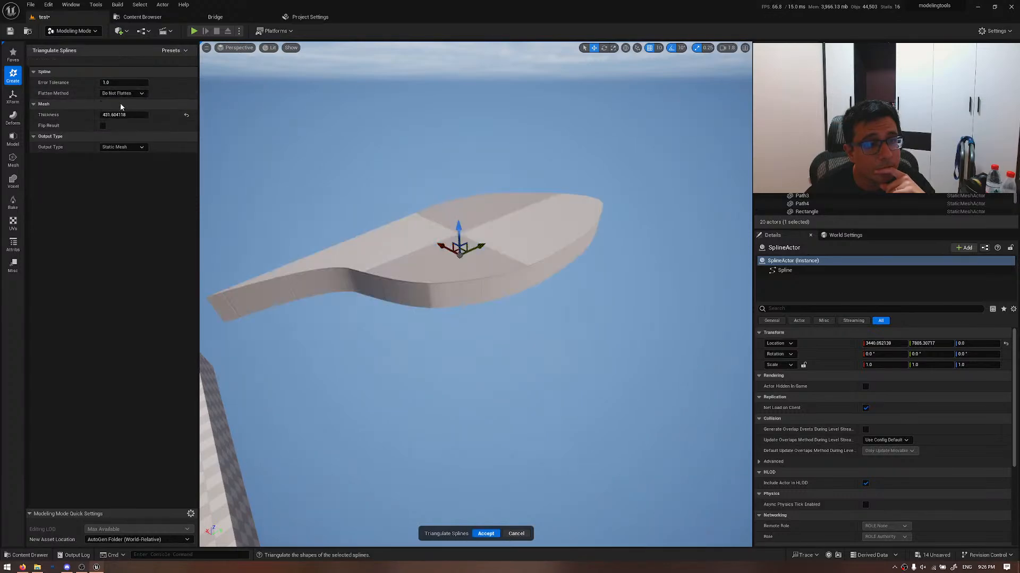
{"action": "left_click", "coordinate": [515, 533]}
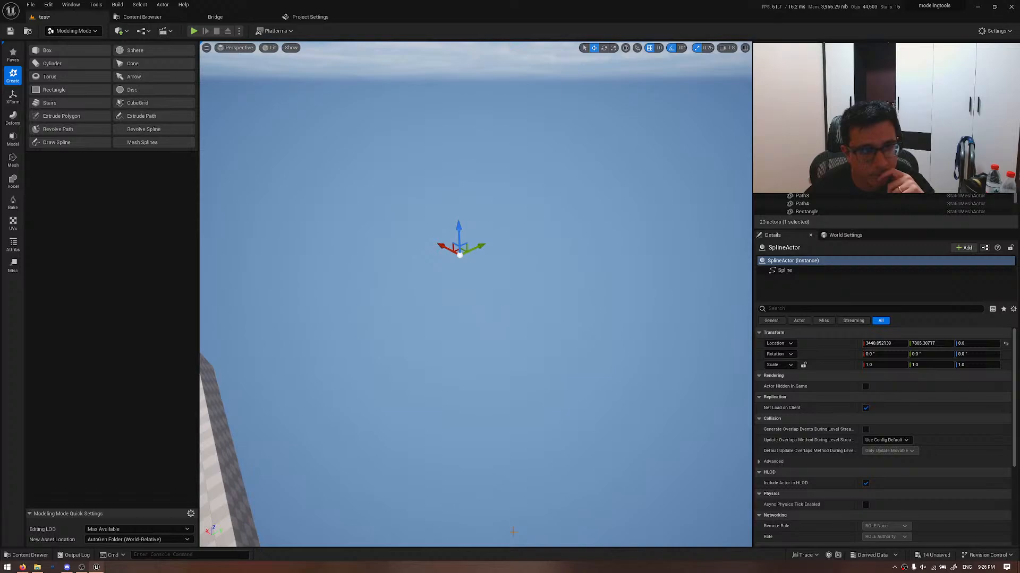
- Try Revolve Spline on the spline actor and examine the revolved shape with its 360-degree sweep
{"action": "left_click", "coordinate": [153, 131]}
{"action": "key", "text": "d"}
{"action": "right_click_drag", "start_coordinate": [476, 295], "coordinate": [209, 316]}
{"action": "scroll", "coordinate": [452, 284], "scroll_direction": "up", "scroll_amount": 3}
{"action": "key", "text": "d"}
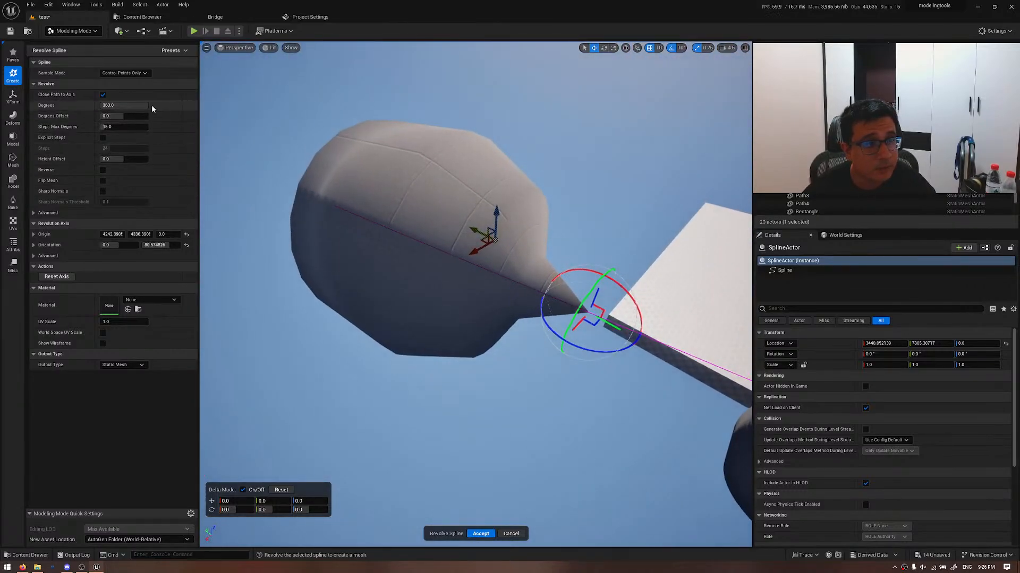
{"action": "left_click_drag", "start_coordinate": [123, 105], "coordinate": [148, 115]}
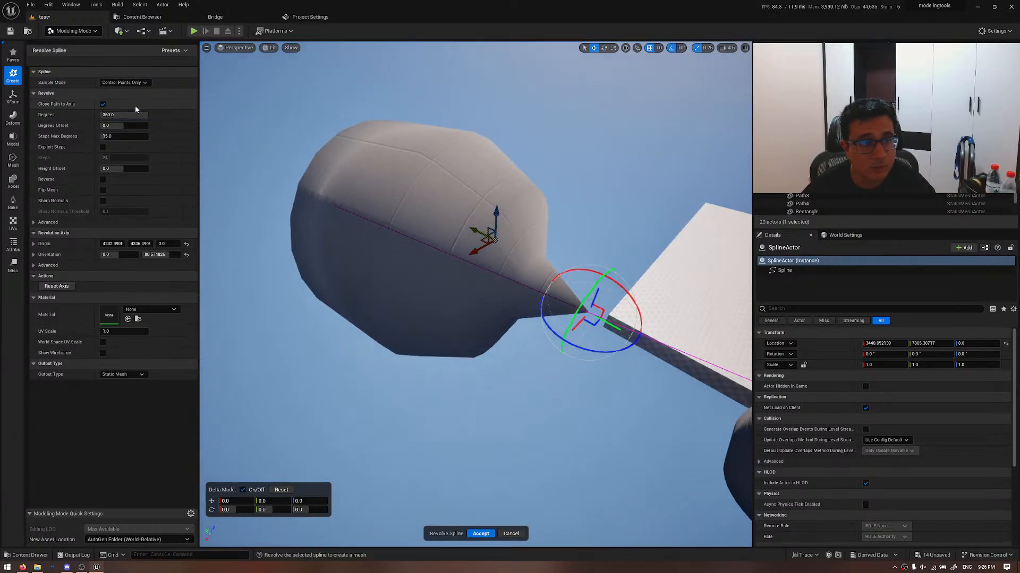
- Try Explicit Steps with a higher step count on the revolved spline, and cancel the operation
{"action": "left_click", "coordinate": [103, 147]}
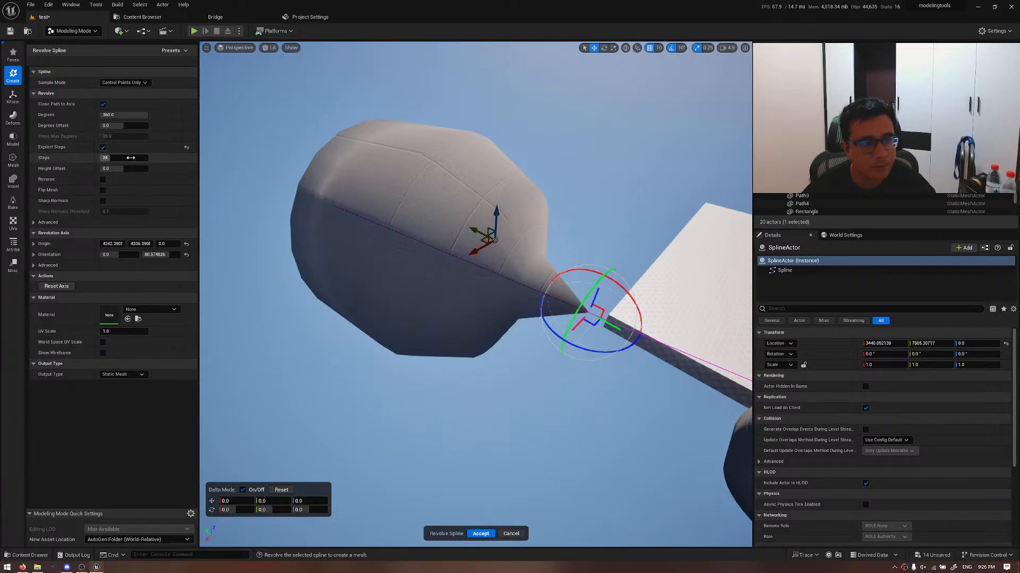
{"action": "left_click_drag", "start_coordinate": [106, 157], "coordinate": [121, 158]}
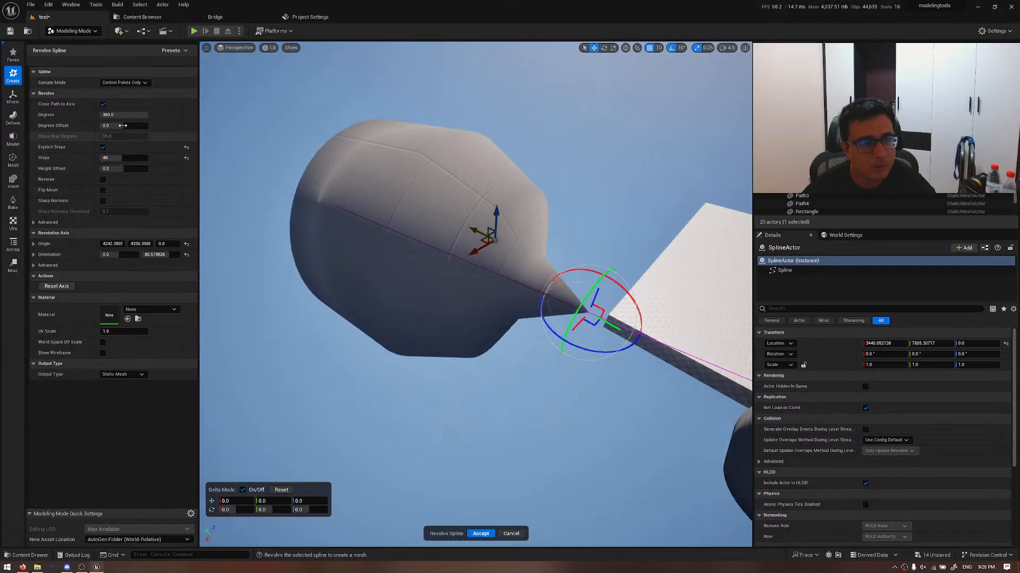
{"action": "left_click", "coordinate": [513, 537]}
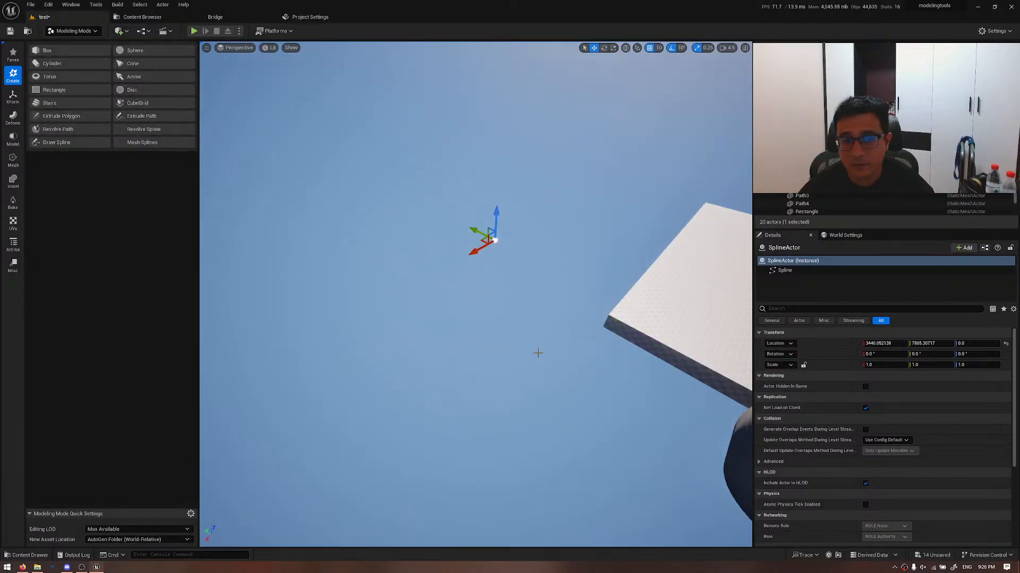
{"action": "right_click_drag", "start_coordinate": [539, 352], "coordinate": [610, 392]}
{"action": "scroll", "coordinate": [539, 353], "scroll_direction": "down", "scroll_amount": 4}
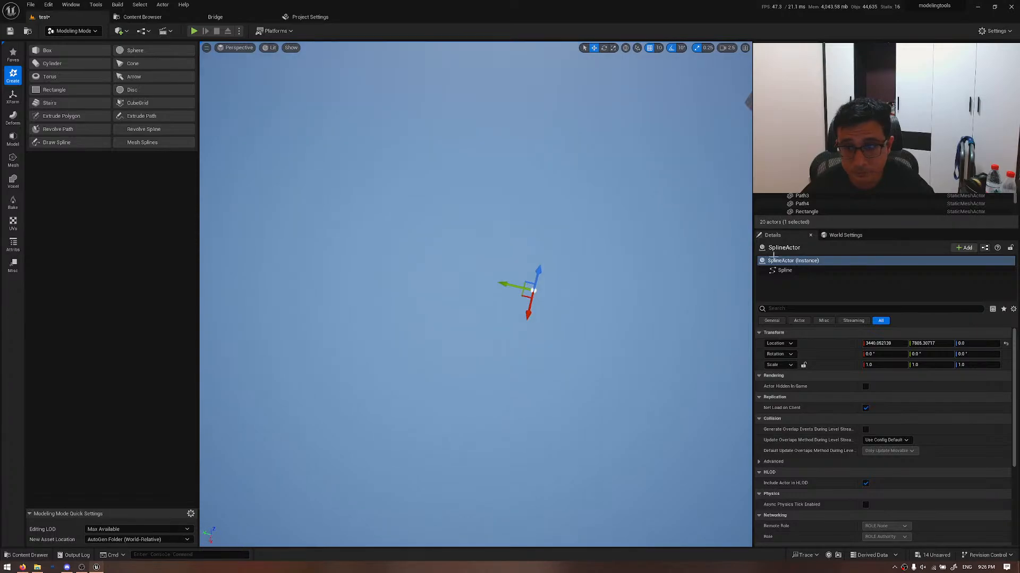
{"action": "left_click", "coordinate": [142, 143]}
{"action": "right_click_drag", "start_coordinate": [372, 266], "coordinate": [404, 287]}
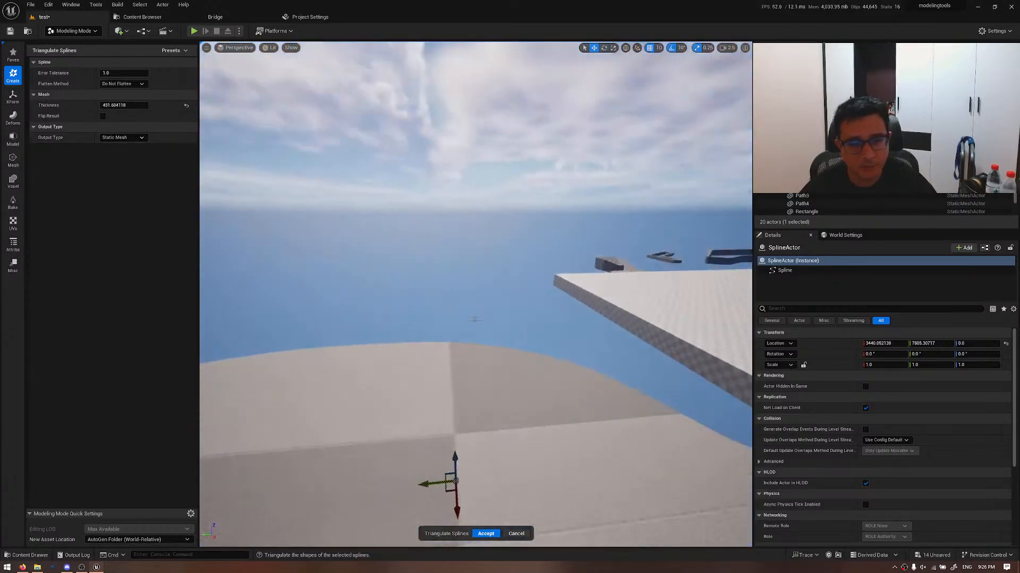
{"action": "left_click", "coordinate": [516, 534]}
- Start a new spline with Draw Spline beside the white platform, placing the first curved points heading away from it
{"action": "right_click_drag", "start_coordinate": [499, 372], "coordinate": [572, 452]}
{"action": "key", "text": "w"}
{"action": "scroll", "coordinate": [517, 400], "scroll_direction": "up", "scroll_amount": 4}
{"action": "key", "text": "s"}
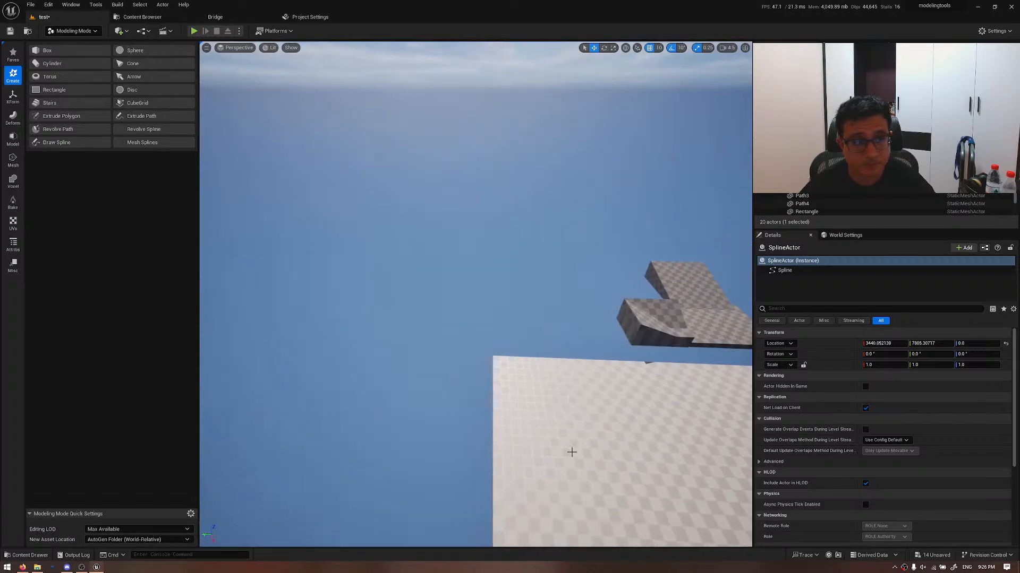
{"action": "left_click", "coordinate": [106, 143]}
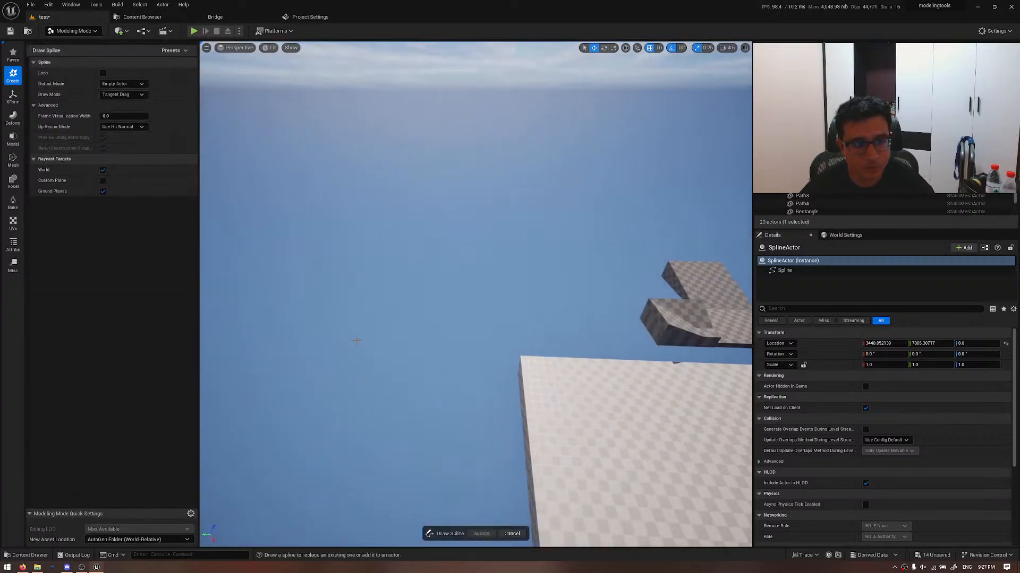
{"action": "left_click", "coordinate": [472, 359]}
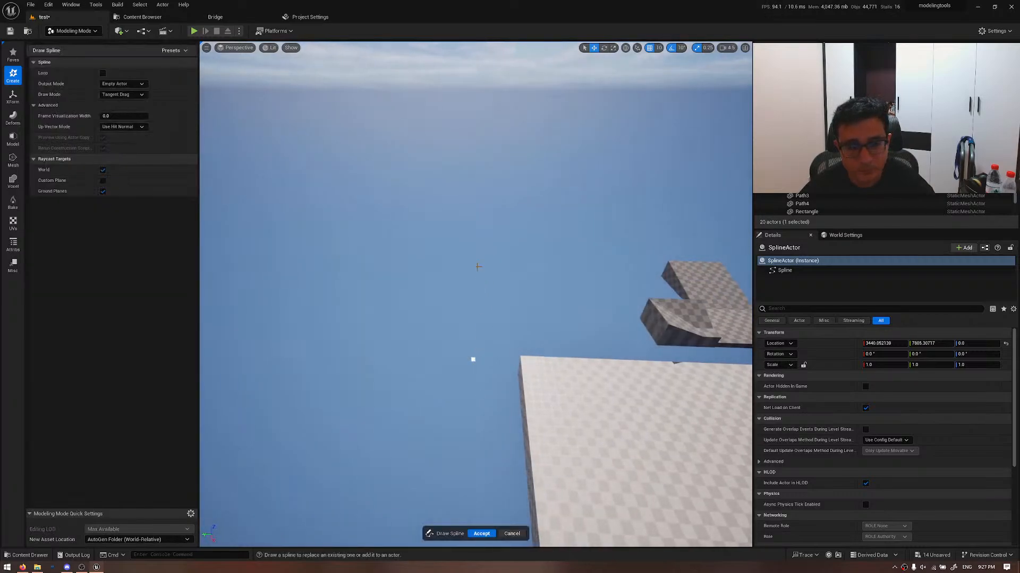
{"action": "left_click_drag", "start_coordinate": [477, 267], "coordinate": [378, 203]}
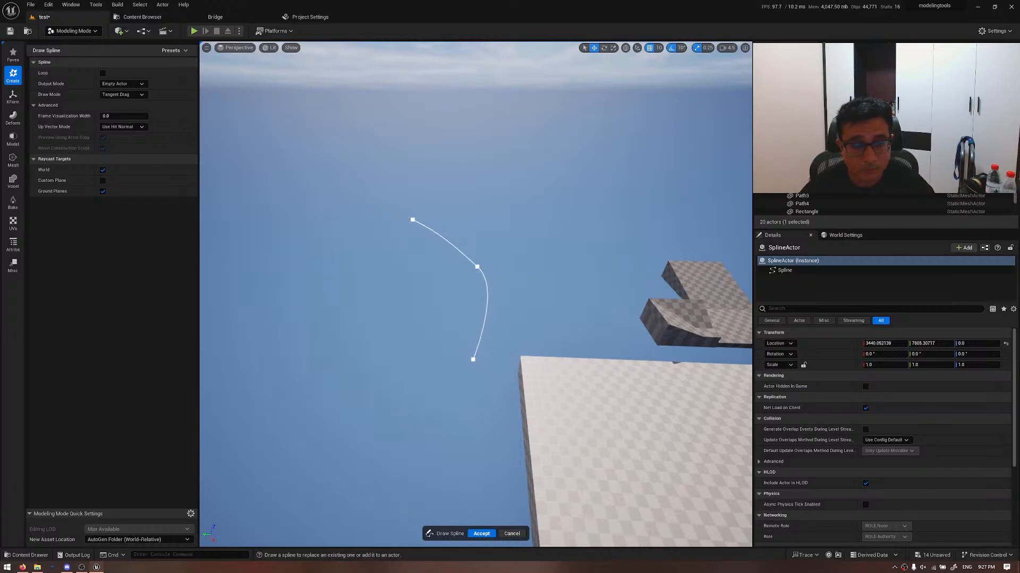
{"action": "mouse_move", "coordinate": [379, 204]}
{"action": "right_mouse_down"}
{"action": "mouse_move", "coordinate": [389, 220]}
{"action": "mouse_move", "coordinate": [385, 204]}
{"action": "right_mouse_up"}
{"action": "left_click_drag", "start_coordinate": [385, 205], "coordinate": [391, 177]}
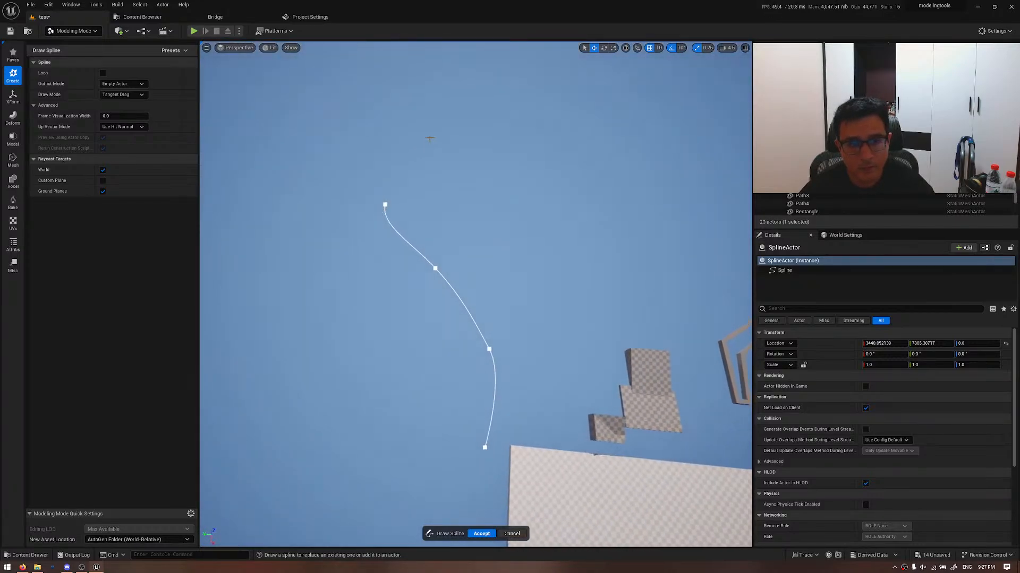
- Extend the spline with curved points that sweep around and back to the platform edge, outlining an irregular island shape
{"action": "left_click_drag", "start_coordinate": [419, 144], "coordinate": [510, 108]}
{"action": "right_click_drag", "start_coordinate": [510, 107], "coordinate": [513, 121]}
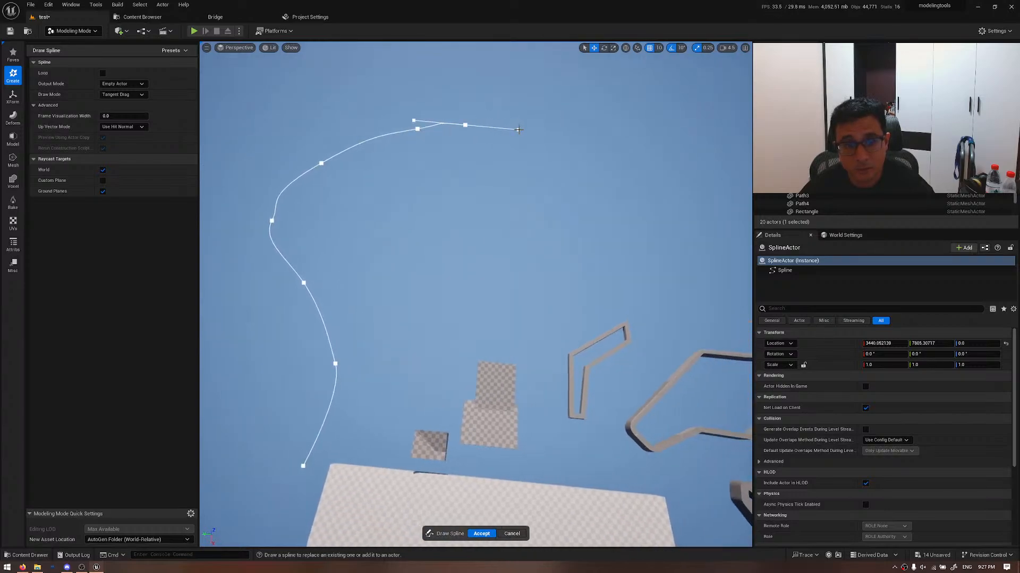
{"action": "left_click_drag", "start_coordinate": [557, 108], "coordinate": [581, 84]}
{"action": "left_click_drag", "start_coordinate": [637, 180], "coordinate": [644, 206]}
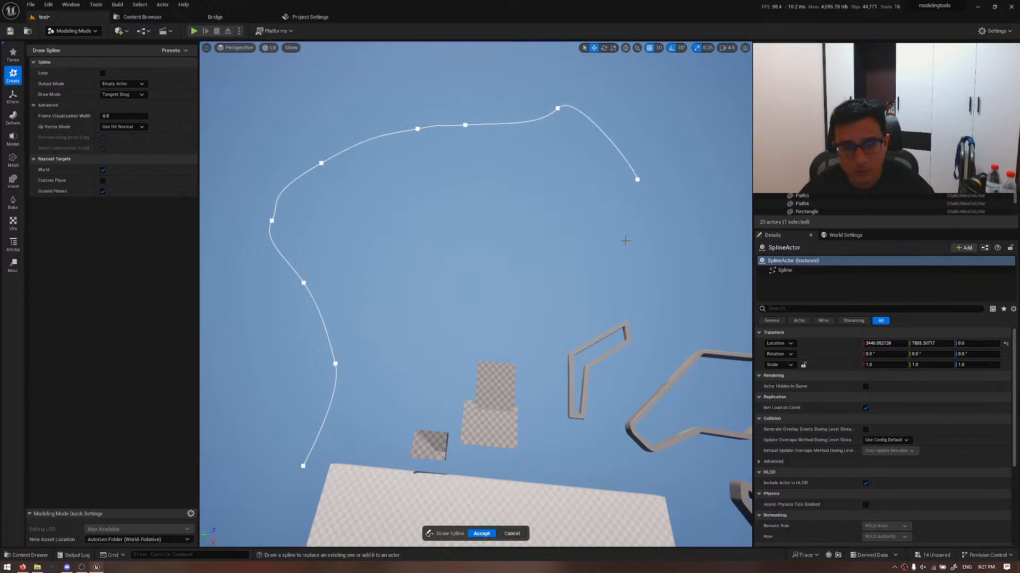
{"action": "left_click_drag", "start_coordinate": [625, 241], "coordinate": [455, 274]}
{"action": "left_click_drag", "start_coordinate": [417, 285], "coordinate": [359, 494]}
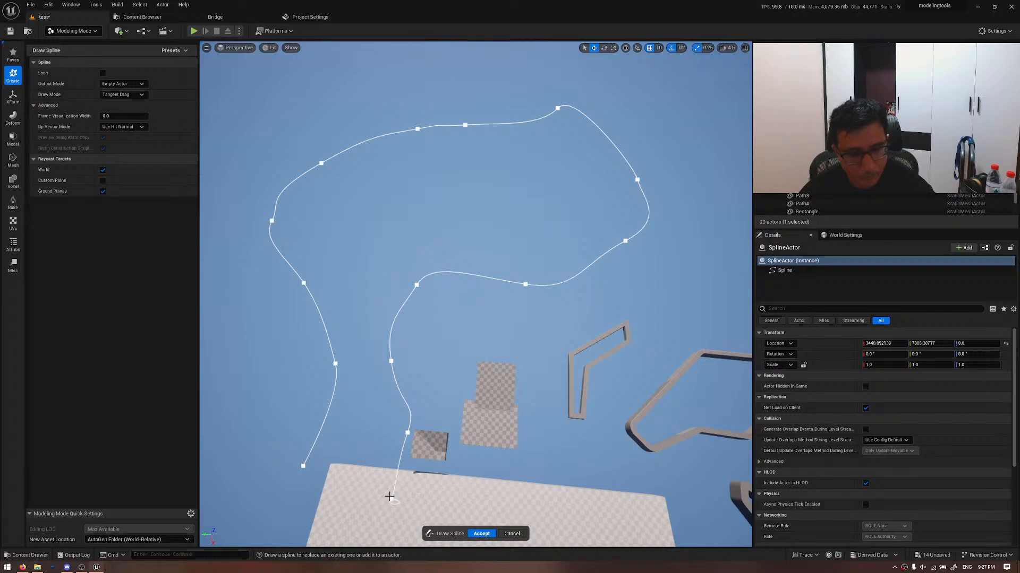
- Undo the last added spline point, then close the outline with Loop and accept the spline
{"action": "key", "text": "ctrl+z"}
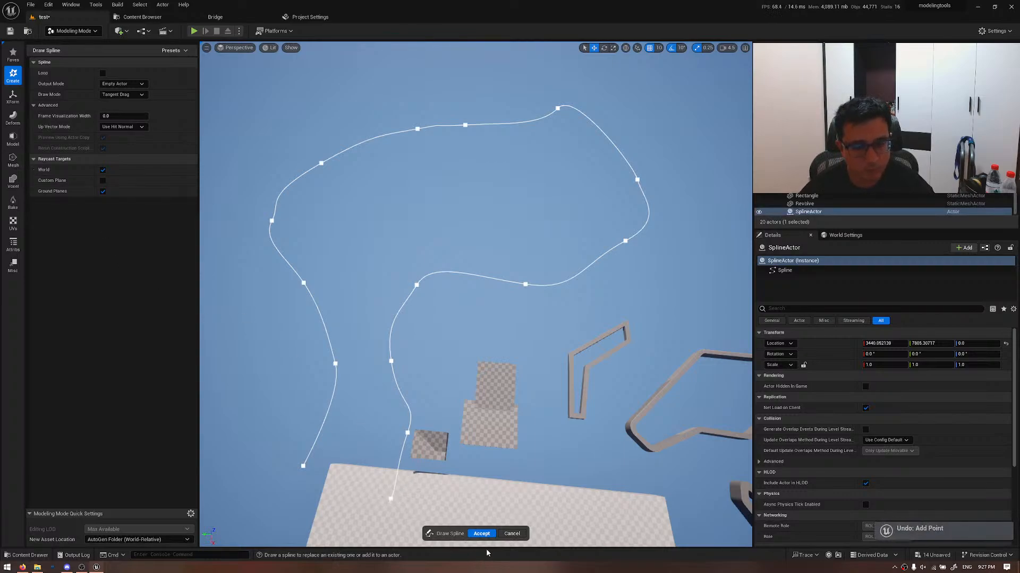
{"action": "left_click", "coordinate": [102, 73]}
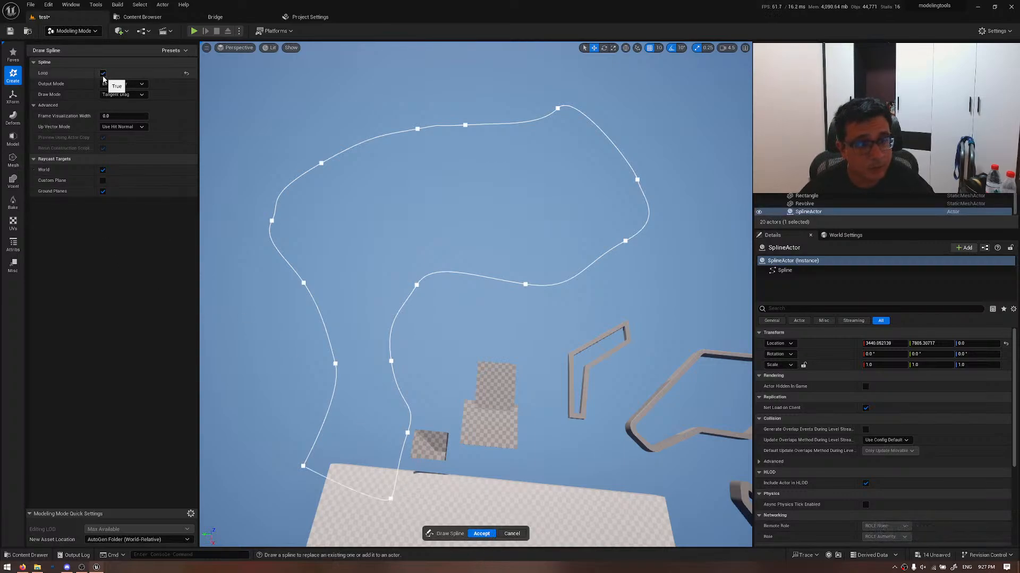
{"action": "left_click", "coordinate": [482, 533]}
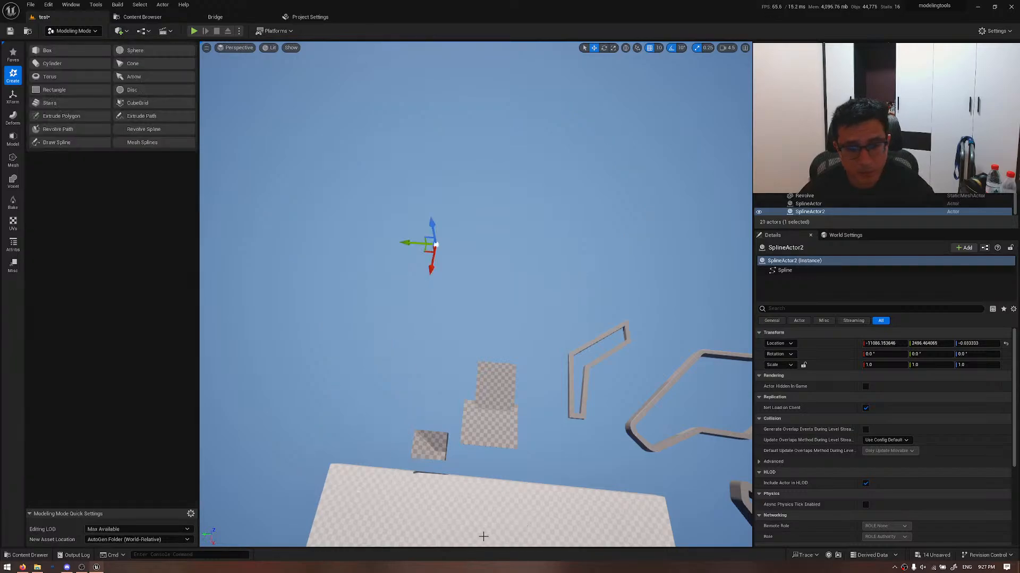
{"action": "right_click_drag", "start_coordinate": [483, 534], "coordinate": [483, 534]}
{"action": "right_click_drag", "start_coordinate": [536, 294], "coordinate": [537, 293]}
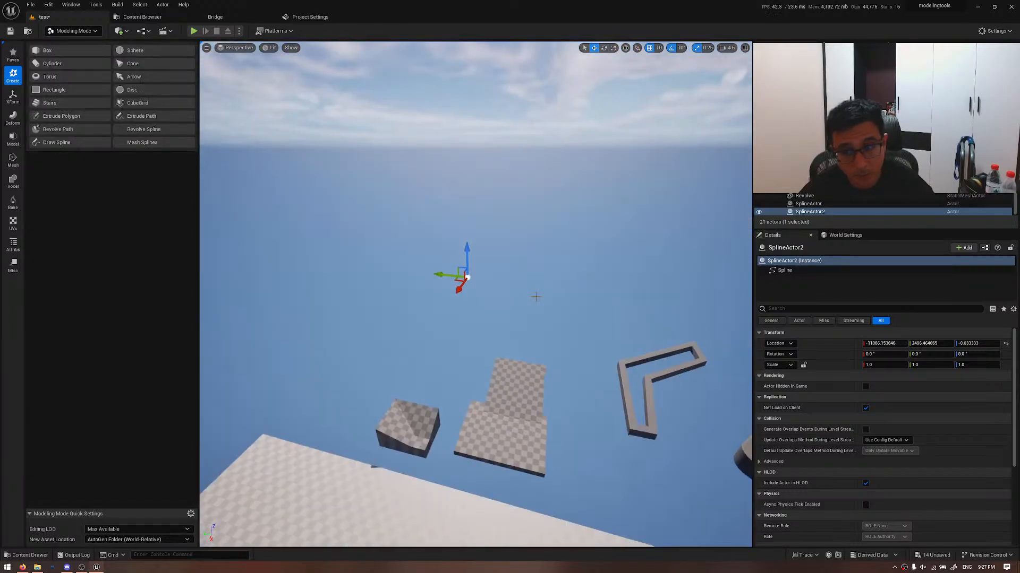
- Check the map's World Settings and the World Partition Editor, and return to the spline actor's details
{"action": "left_click", "coordinate": [851, 235]}
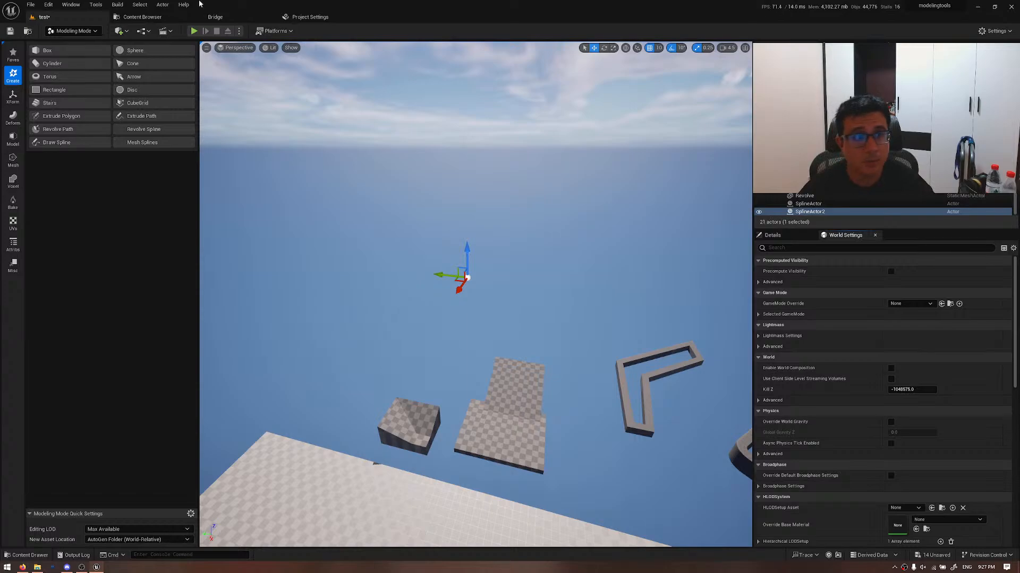
{"action": "left_click", "coordinate": [71, 4]}
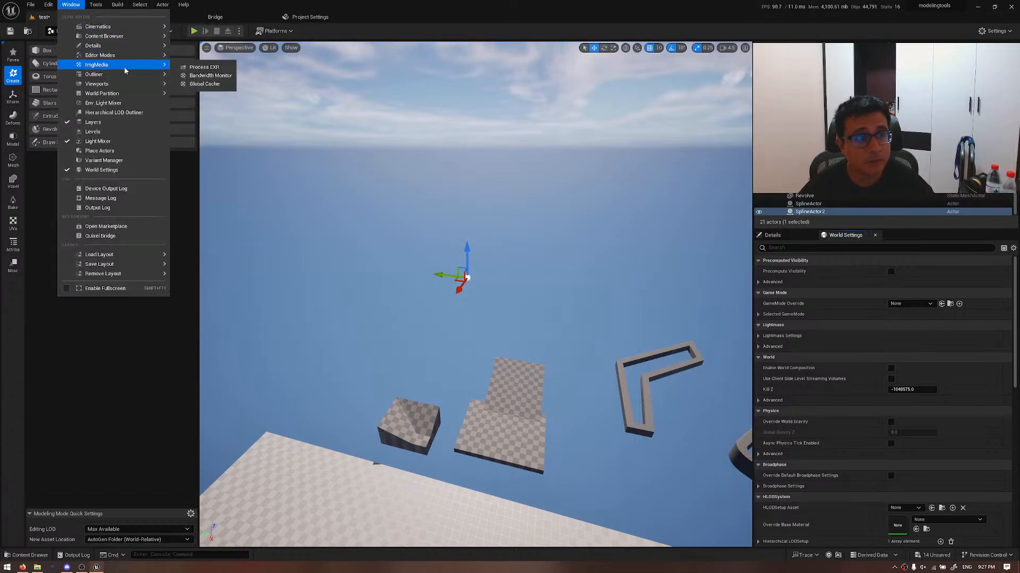
{"action": "mouse_move", "coordinate": [133, 93]}
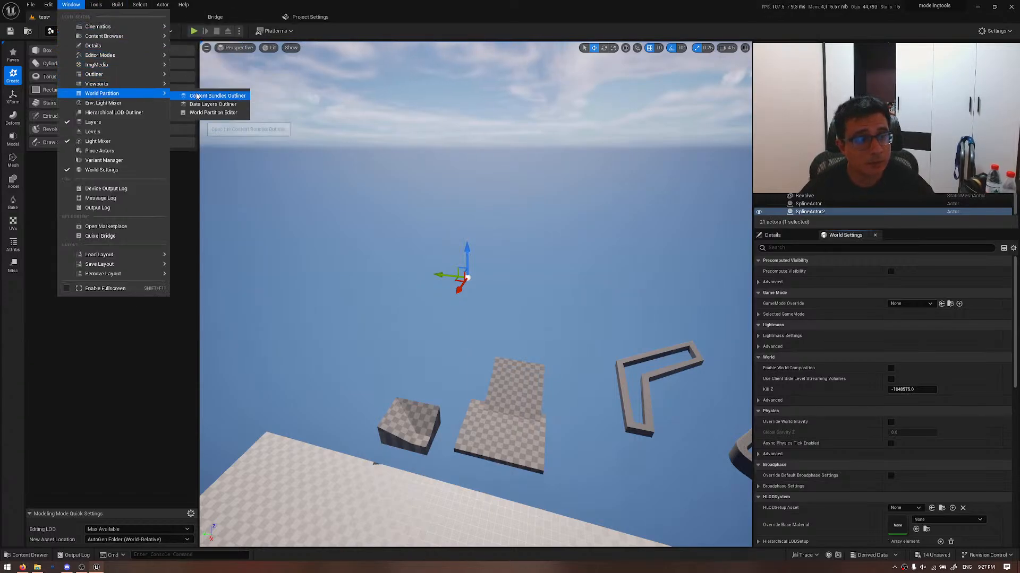
{"action": "left_click", "coordinate": [213, 112]}
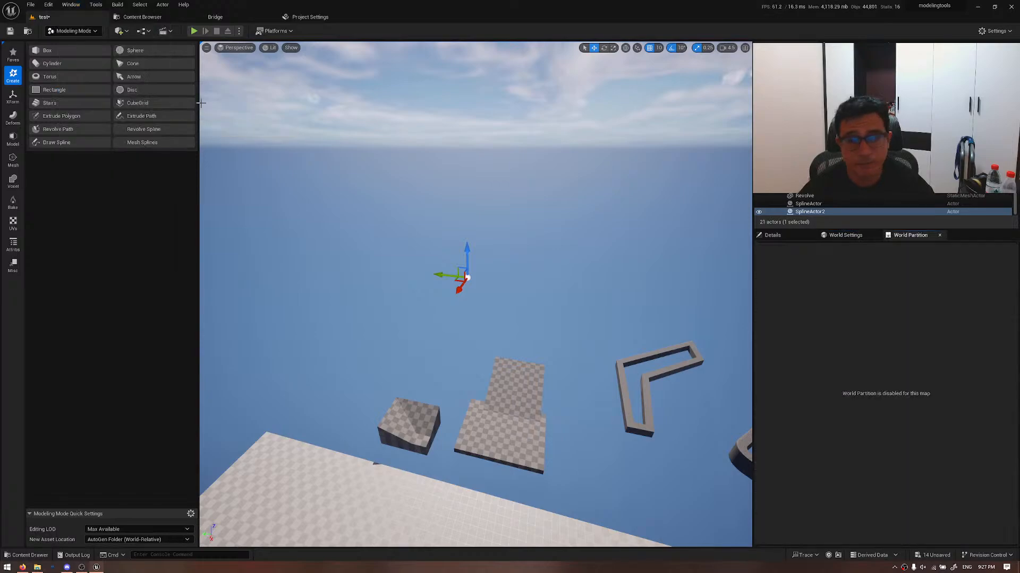
{"action": "left_click", "coordinate": [786, 237]}
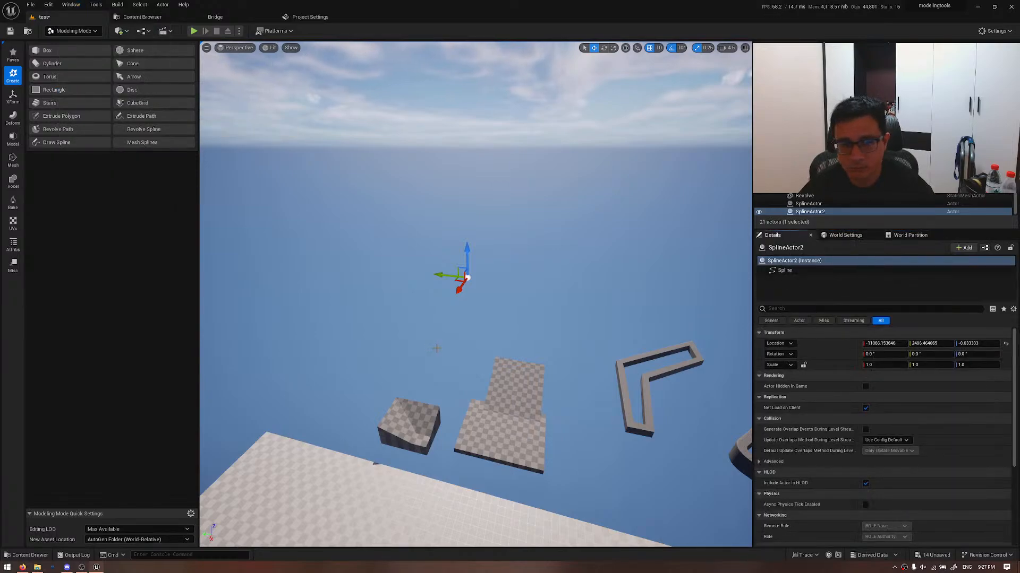
- Switch to Selection Mode and move the new closed spline actor farther from the platform, to about X -15136, Y 3176
{"action": "key", "text": "s"}
{"action": "right_click_drag", "start_coordinate": [501, 350], "coordinate": [489, 353]}
{"action": "key", "text": "w"}
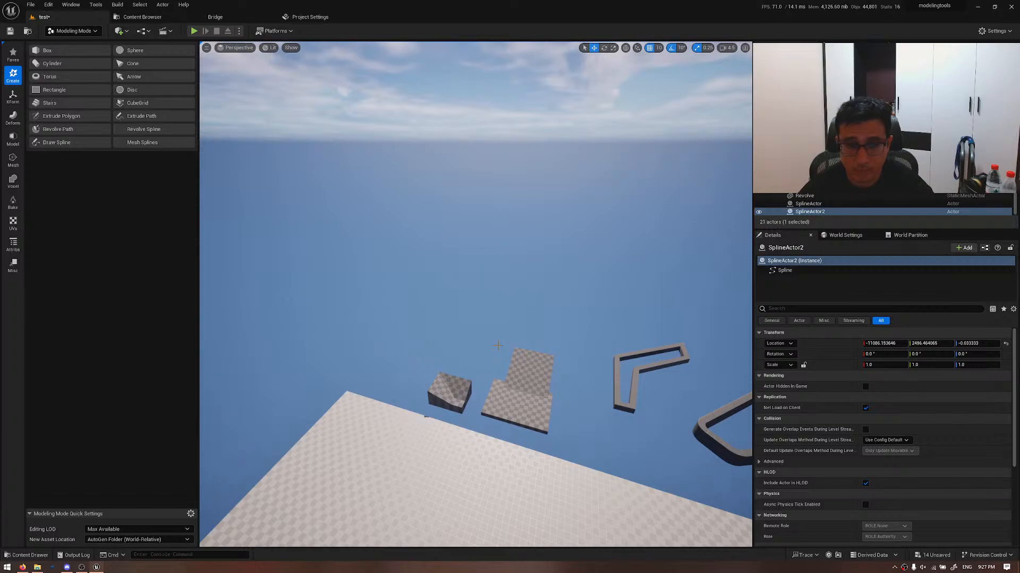
{"action": "key", "text": "shift+1"}
{"action": "left_click", "coordinate": [469, 331]}
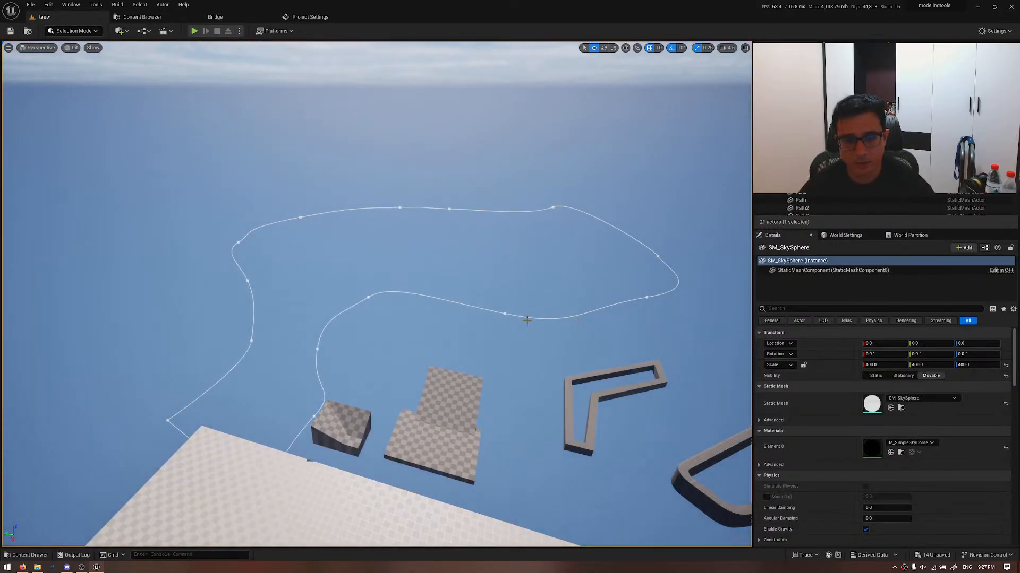
{"action": "left_click", "coordinate": [369, 298]}
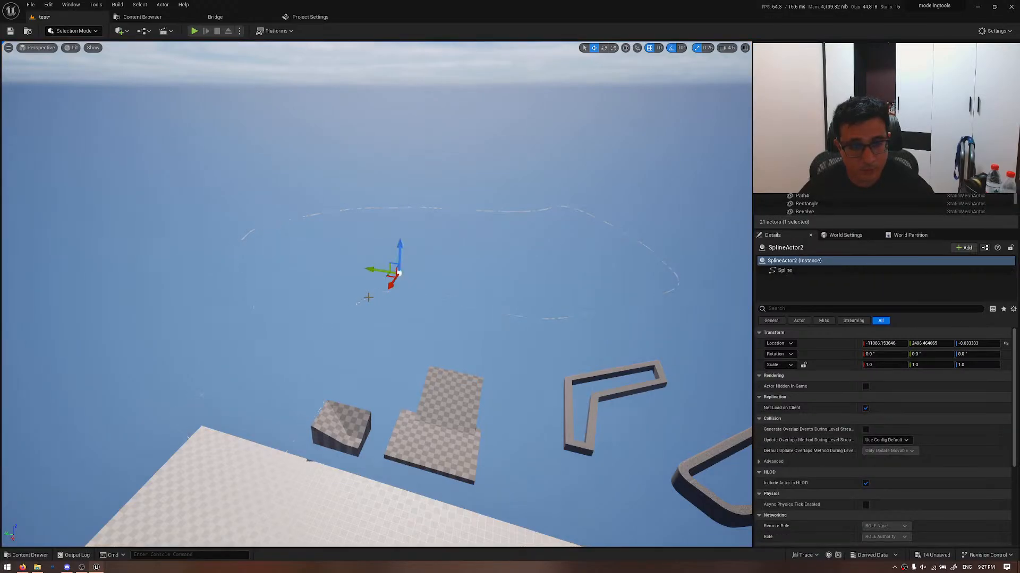
{"action": "left_click", "coordinate": [368, 297]}
{"action": "left_click", "coordinate": [368, 298]}
{"action": "mouse_move", "coordinate": [368, 297]}
{"action": "right_mouse_down"}
{"action": "mouse_move", "coordinate": [372, 313]}
{"action": "mouse_move", "coordinate": [369, 302]}
{"action": "right_mouse_up"}
{"action": "left_click_drag", "start_coordinate": [355, 298], "coordinate": [358, 224]}
- Return to Modeling Mode, triangulate the closed spline with Mesh Splines at a Thickness of about 432, and accept the static mesh
{"action": "left_click", "coordinate": [81, 30]}
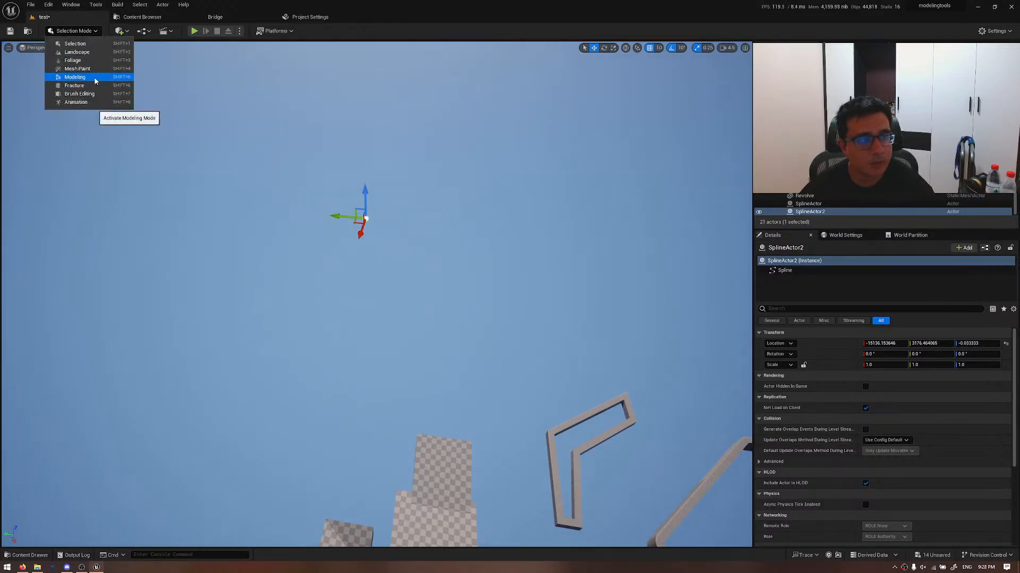
{"action": "left_click", "coordinate": [94, 77]}
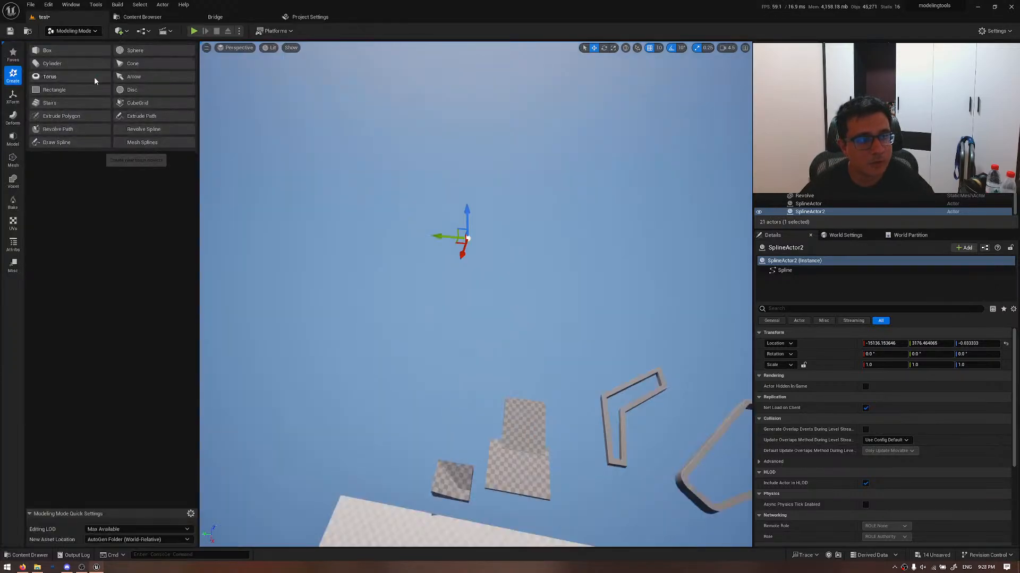
{"action": "left_click", "coordinate": [142, 143]}
{"action": "key", "text": "w"}
{"action": "right_click_drag", "start_coordinate": [489, 288], "coordinate": [489, 288]}
{"action": "scroll", "coordinate": [489, 289], "scroll_direction": "down", "scroll_amount": 3}
{"action": "key", "text": "F1"}
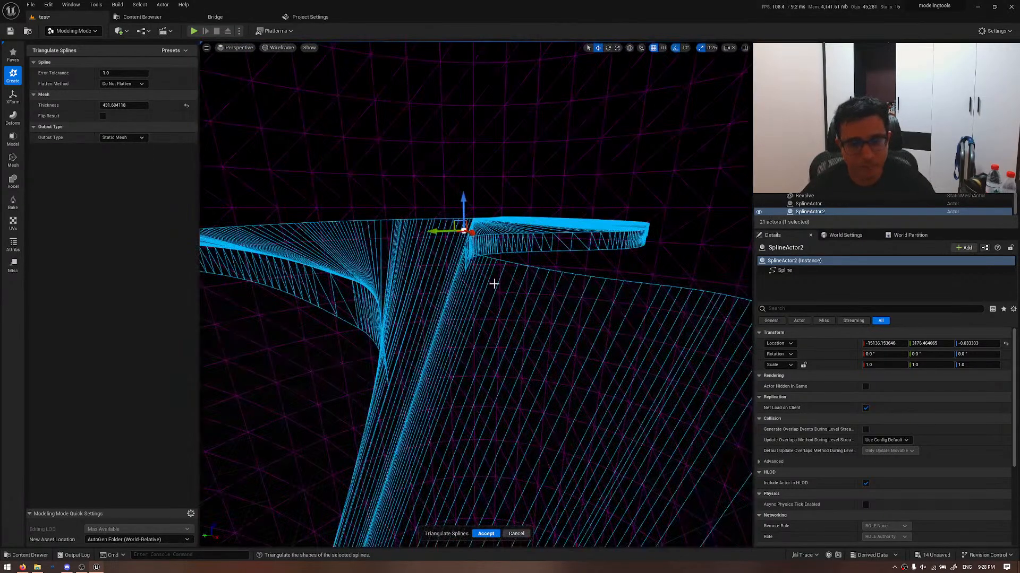
{"action": "key", "text": "F3"}
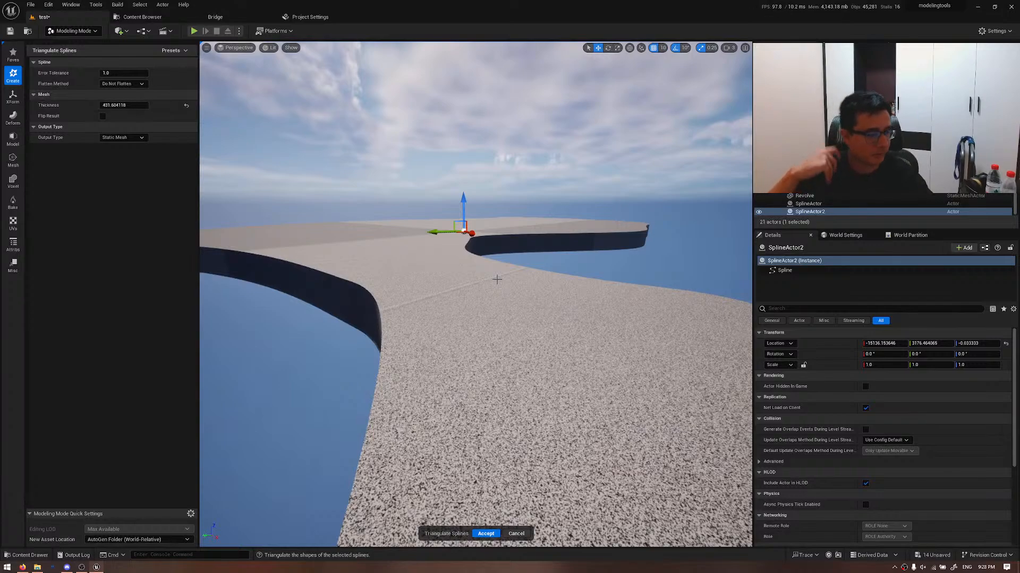
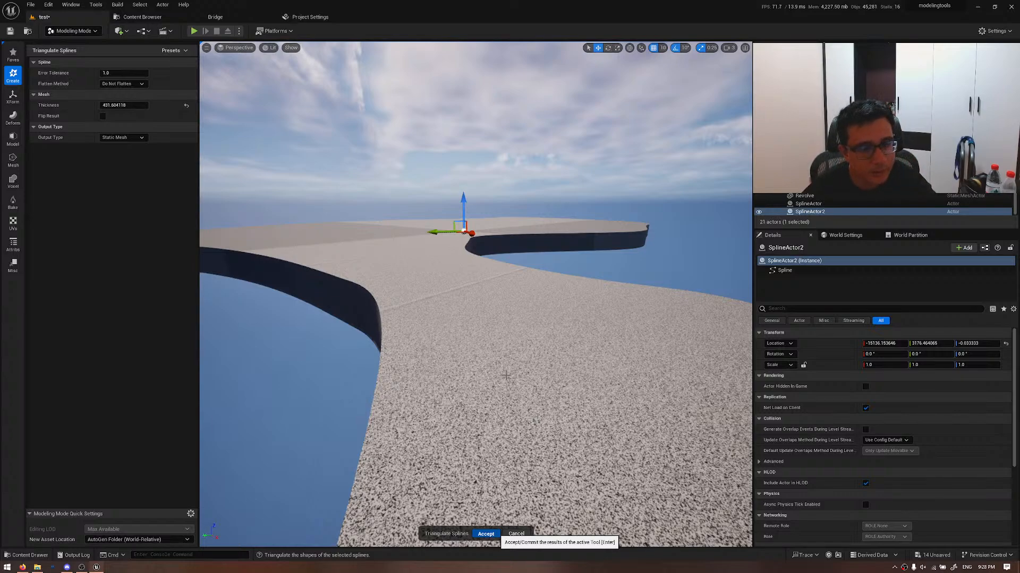
{"action": "key", "text": "Return"}
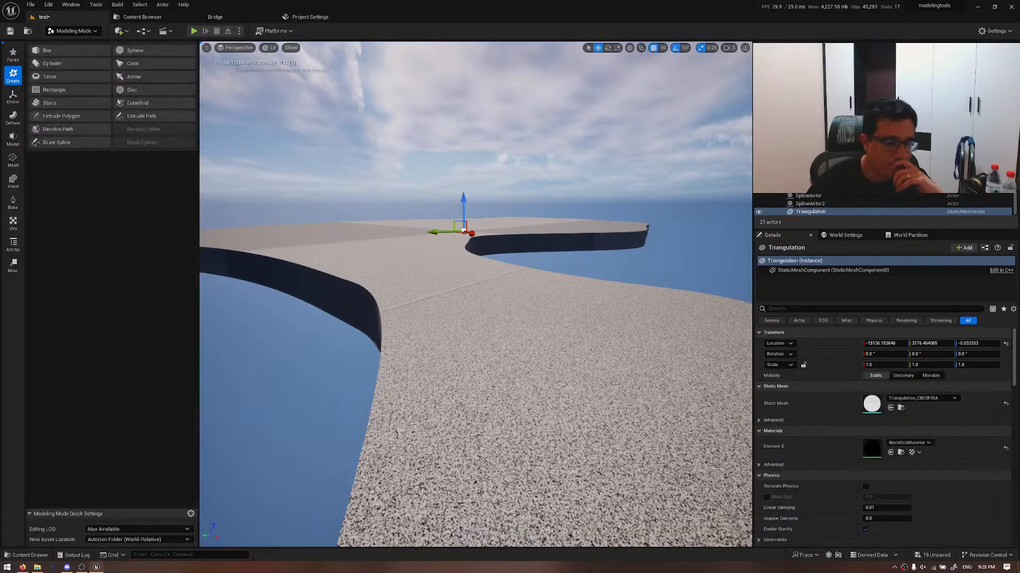
- Examine the surface and side walls of the triangulated island mesh from several angles
{"action": "right_click", "coordinate": [517, 380]}
{"action": "right_click_drag", "start_coordinate": [471, 377], "coordinate": [579, 371]}
{"action": "key", "text": "Escape"}
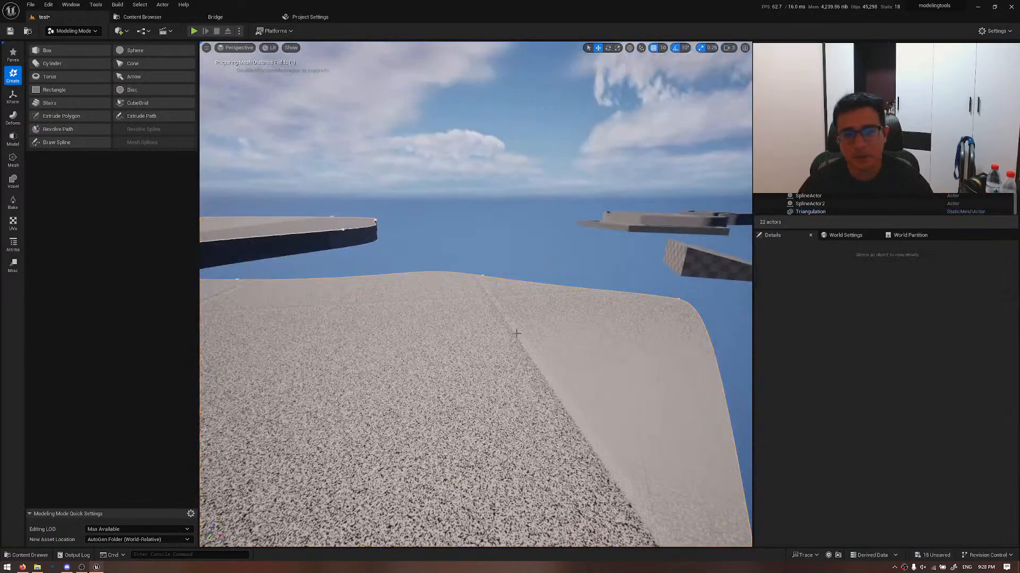
{"action": "key", "text": "s"}
{"action": "scroll", "coordinate": [471, 377], "scroll_direction": "up", "scroll_amount": 5}
{"action": "right_click_drag", "start_coordinate": [471, 377], "coordinate": [472, 472]}
{"action": "mouse_move", "coordinate": [535, 324]}
{"action": "right_mouse_down"}
{"action": "mouse_move", "coordinate": [535, 337]}
{"action": "mouse_move", "coordinate": [557, 340]}
{"action": "mouse_move", "coordinate": [542, 308]}
{"action": "right_mouse_up"}
{"action": "left_click", "coordinate": [526, 340]}
{"action": "key", "text": "s"}
{"action": "right_click_drag", "start_coordinate": [495, 376], "coordinate": [495, 340]}
{"action": "key", "text": "w"}
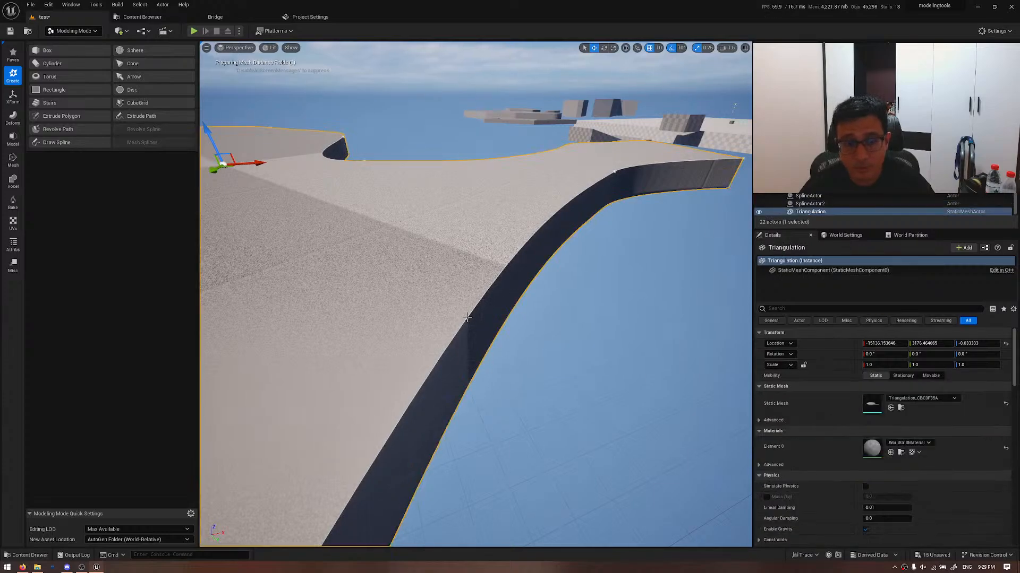
{"action": "left_click", "coordinate": [467, 317]}
{"action": "right_click_drag", "start_coordinate": [466, 317], "coordinate": [414, 281]}
{"action": "left_click_drag", "start_coordinate": [391, 242], "coordinate": [376, 158]}
{"action": "right_click_drag", "start_coordinate": [375, 158], "coordinate": [350, 159]}
{"action": "left_click", "coordinate": [427, 284]}
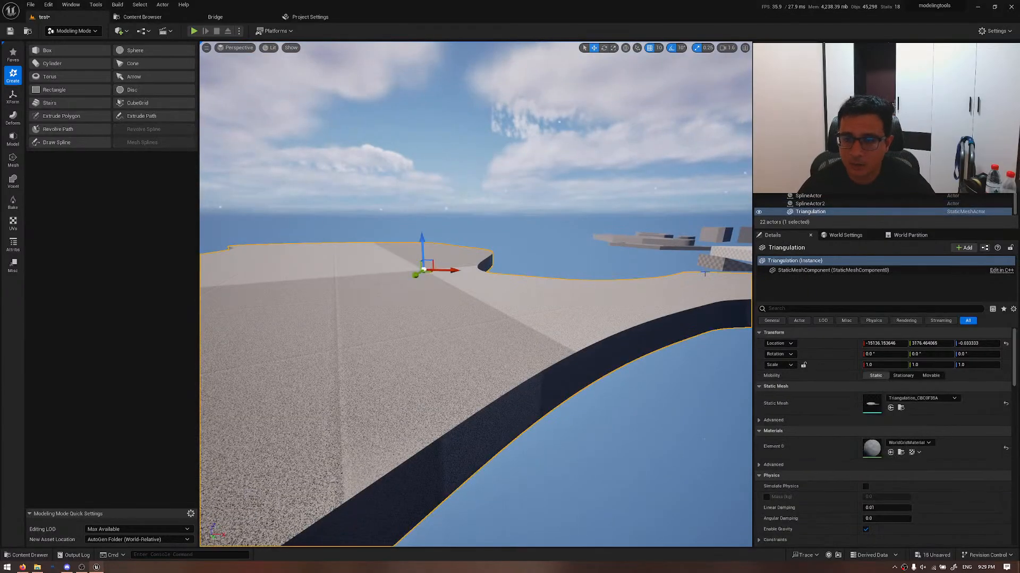
- Inspect the island mesh's triangulation in wireframe view, and return to lit view
{"action": "key", "text": "alt+2"}
{"action": "right_click_drag", "start_coordinate": [421, 238], "coordinate": [357, 313]}
{"action": "scroll", "coordinate": [443, 295], "scroll_direction": "down", "scroll_amount": 3}
{"action": "key", "text": "s"}
{"action": "key", "text": "w"}
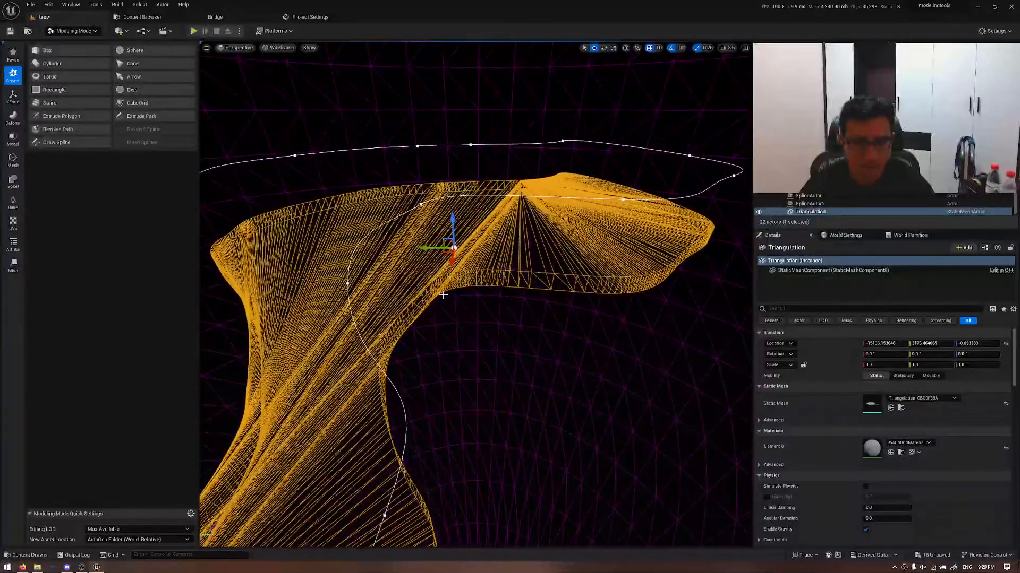
{"action": "key", "text": "alt+4"}
- Show the XForm modeling tools and select the revolved ring mesh beside the platform
{"action": "key", "text": "d"}
{"action": "right_click_drag", "start_coordinate": [308, 208], "coordinate": [308, 208]}
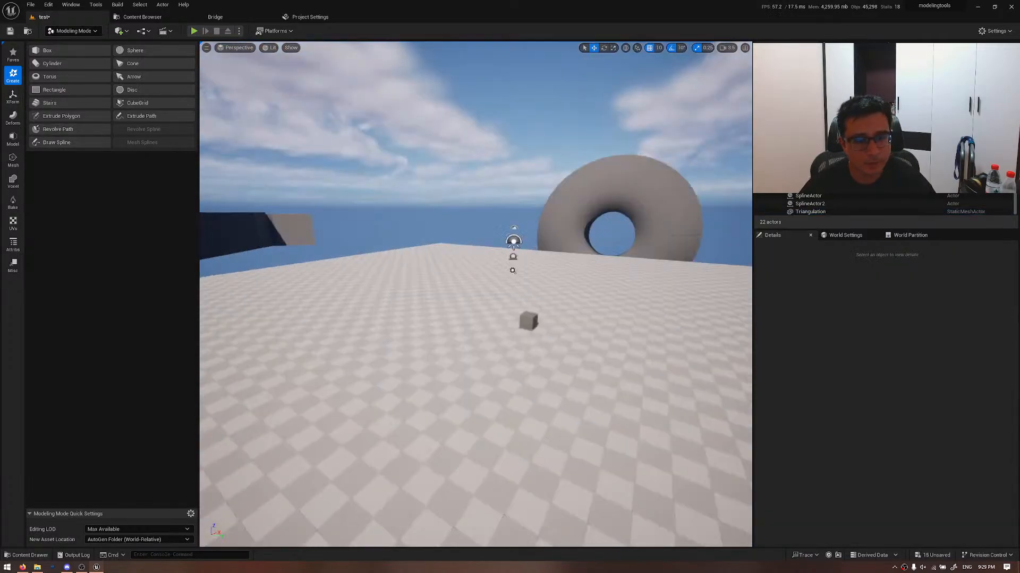
{"action": "right_click_drag", "start_coordinate": [222, 244], "coordinate": [378, 257]}
{"action": "key", "text": "w"}
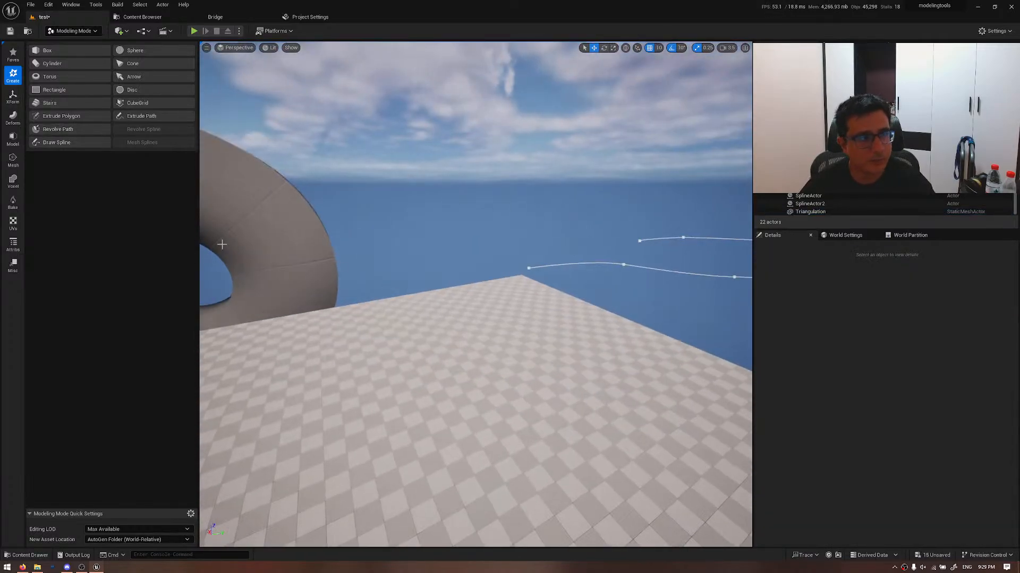
{"action": "left_click", "coordinate": [14, 96]}
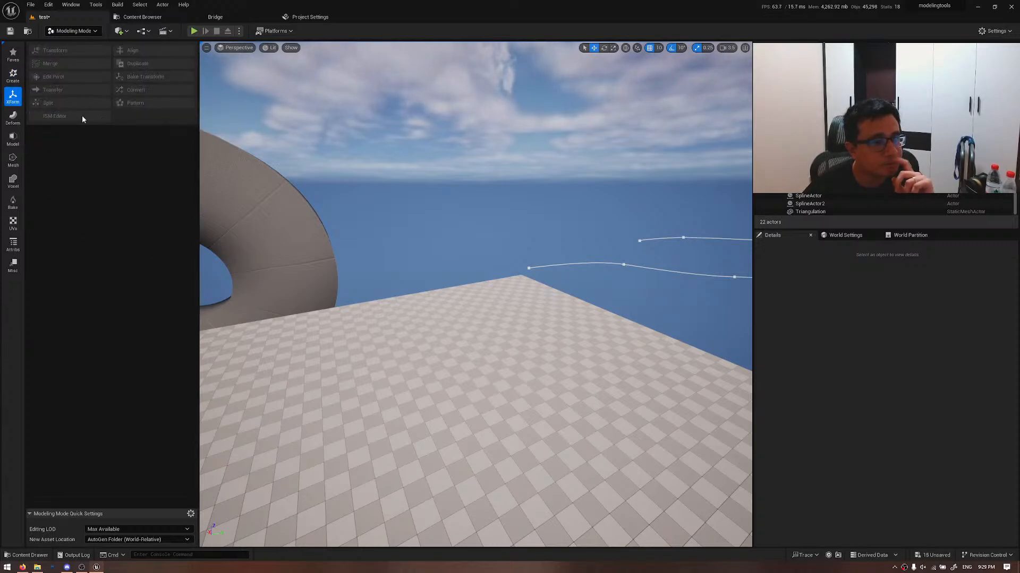
{"action": "right_click_drag", "start_coordinate": [303, 198], "coordinate": [240, 197]}
{"action": "left_click", "coordinate": [398, 102]}
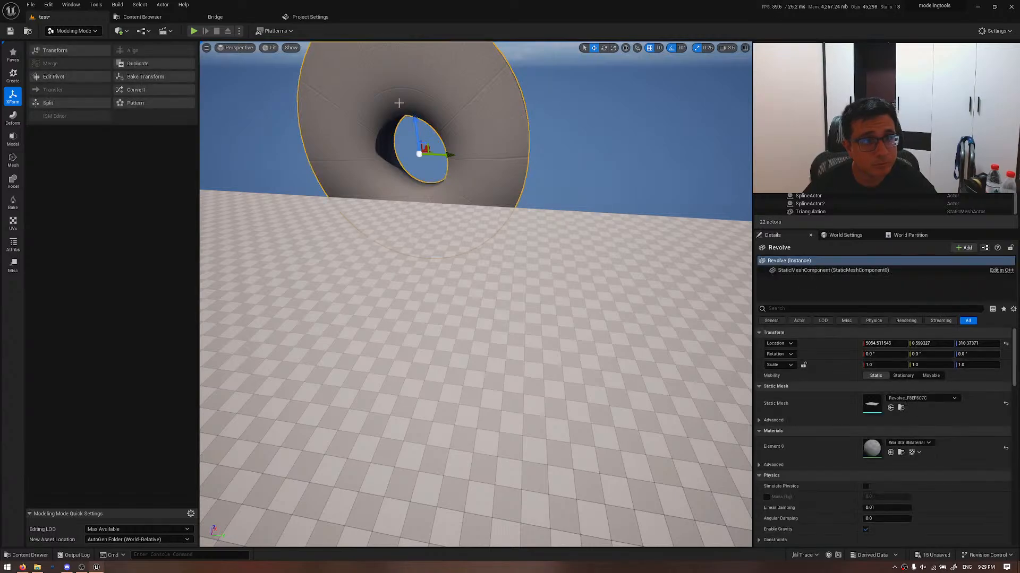
- Show the output types of the Convert tool for the revolved ring mesh, and leave the tool without converting
{"action": "right_click_drag", "start_coordinate": [398, 102], "coordinate": [595, 96]}
{"action": "key", "text": "w"}
{"action": "right_click_drag", "start_coordinate": [334, 117], "coordinate": [414, 116]}
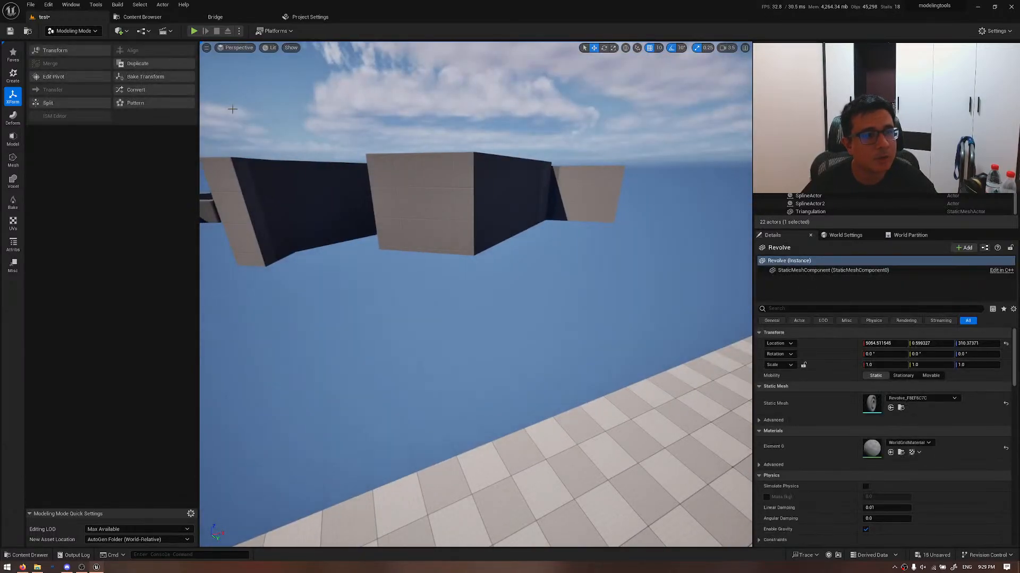
{"action": "left_click", "coordinate": [161, 89]}
{"action": "left_click", "coordinate": [144, 73]}
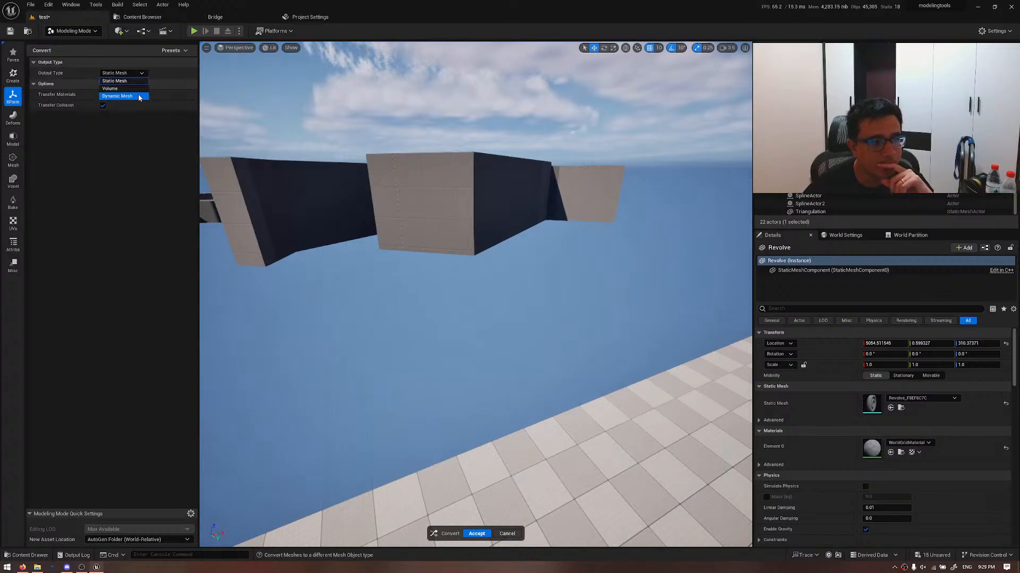
{"action": "right_click_drag", "start_coordinate": [278, 201], "coordinate": [301, 218]}
{"action": "key", "text": "Escape"}
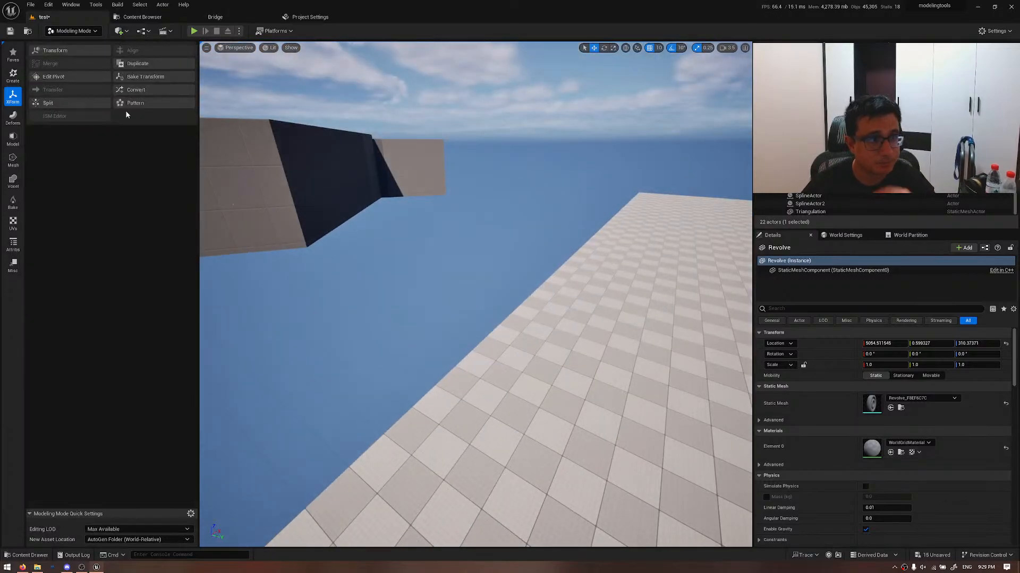
- Add a second mesh to the ring selection, show the Transfer tool's options, and leave the tool without transferring
{"action": "key", "text": "f"}
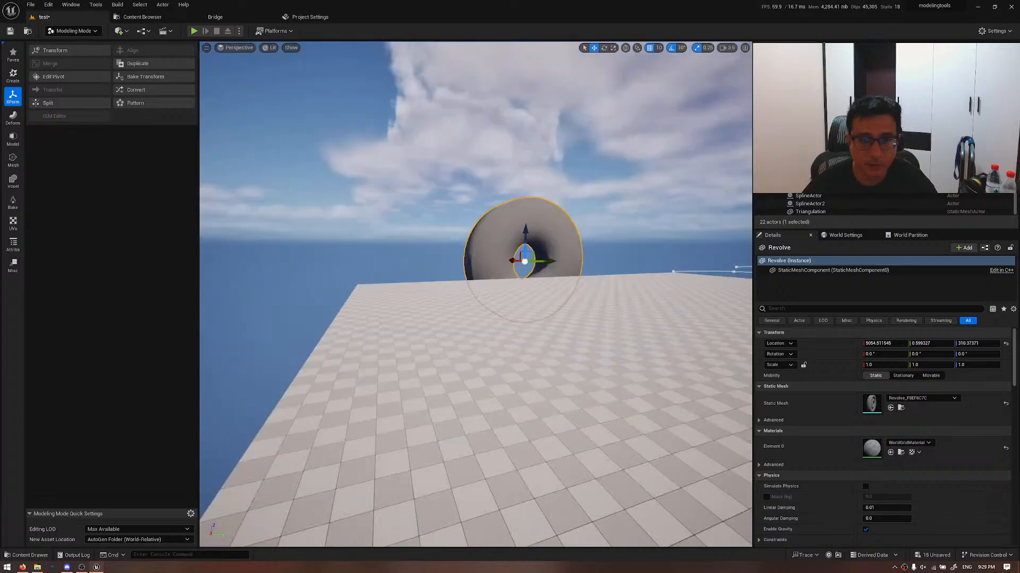
{"action": "key", "text": "w"}
{"action": "right_click_drag", "start_coordinate": [488, 209], "coordinate": [571, 218]}
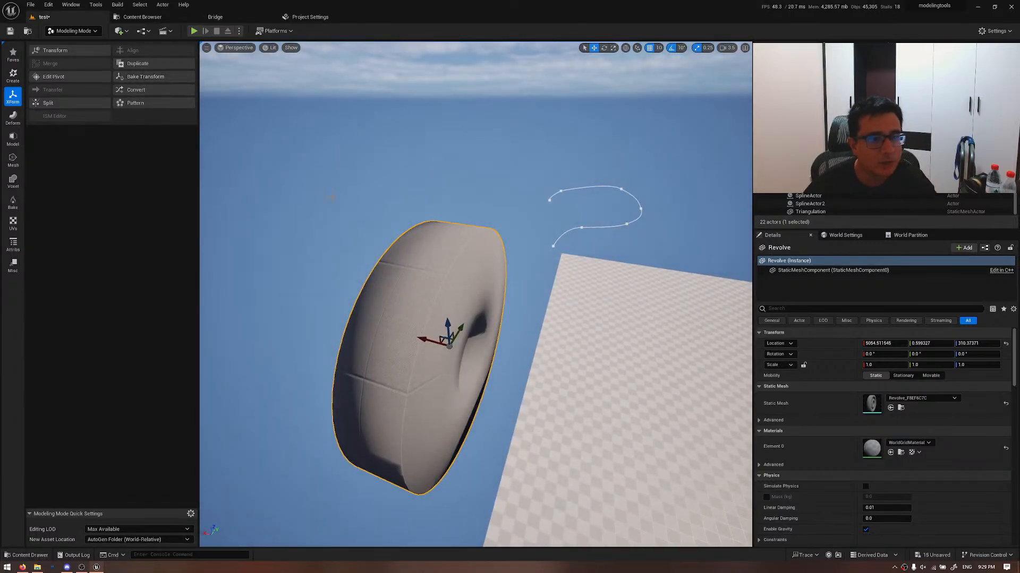
{"action": "right_click_drag", "start_coordinate": [408, 301], "coordinate": [478, 282]}
{"action": "left_click", "coordinate": [407, 301], "text": "shift"}
{"action": "right_click_drag", "start_coordinate": [407, 302], "coordinate": [225, 175]}
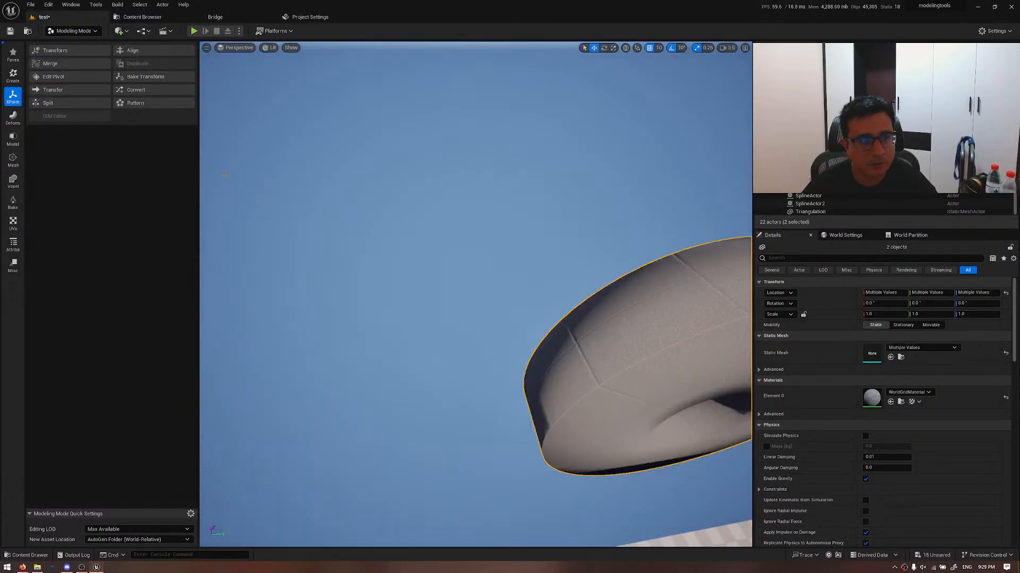
{"action": "left_click", "coordinate": [60, 92]}
{"action": "right_click_drag", "start_coordinate": [327, 228], "coordinate": [328, 226]}
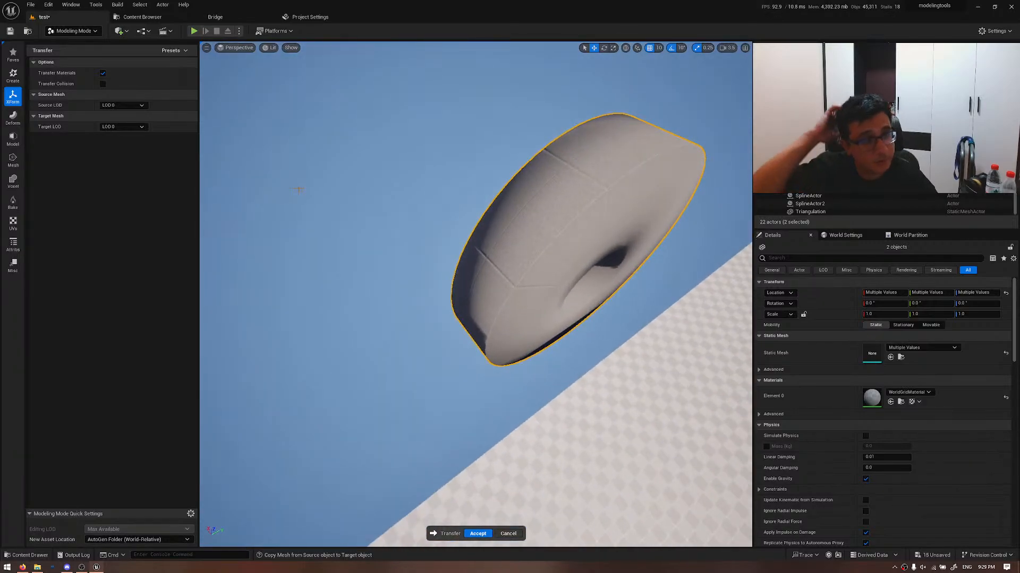
{"action": "key", "text": "Escape"}
{"action": "right_click_drag", "start_coordinate": [549, 63], "coordinate": [531, 65]}
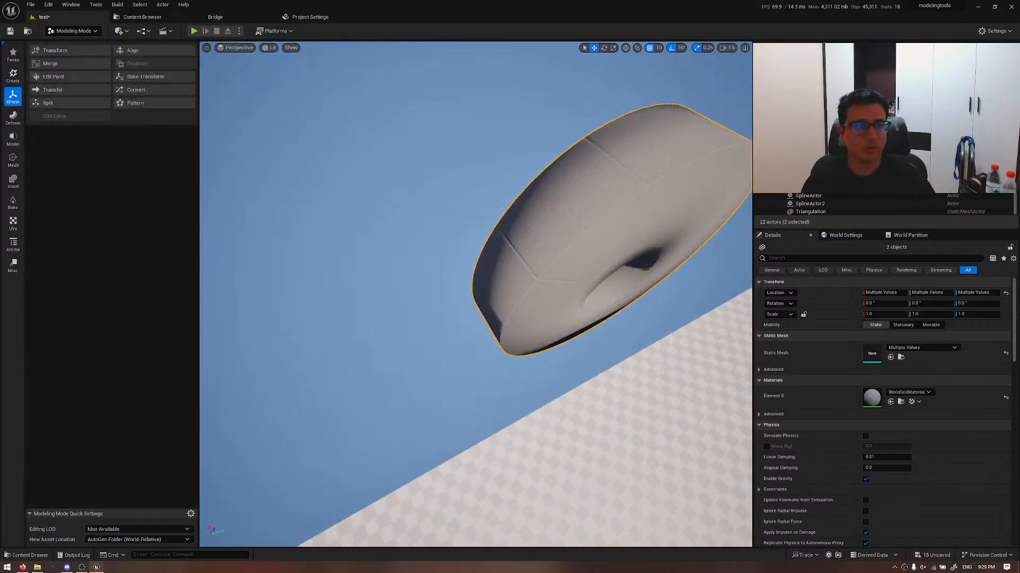
- Add the Starter Content pack to the project and return to the test level
{"action": "key", "text": "ctrl+space"}
{"action": "left_click", "coordinate": [24, 343]}
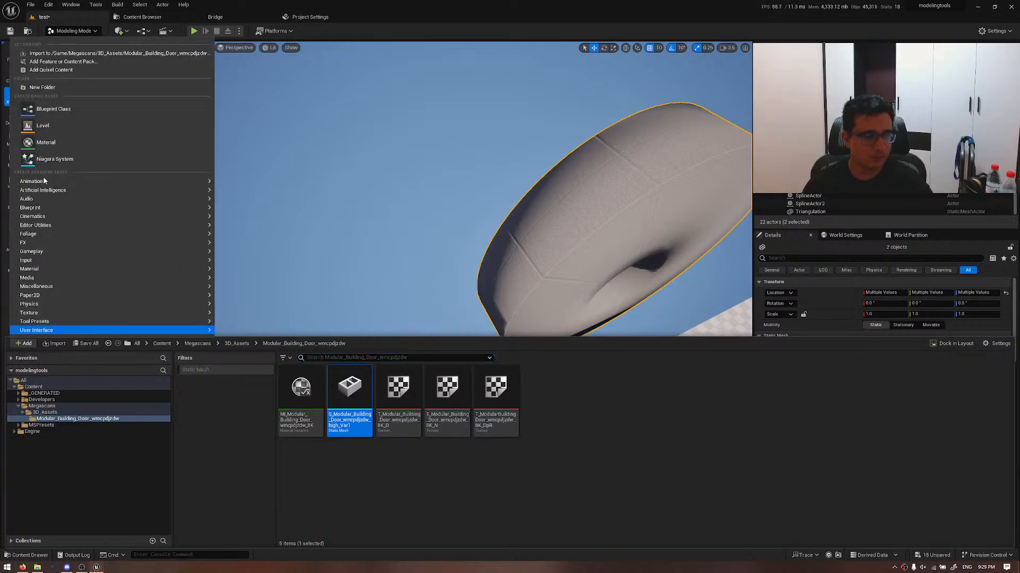
{"action": "left_click", "coordinate": [94, 63]}
{"action": "left_click", "coordinate": [448, 197]}
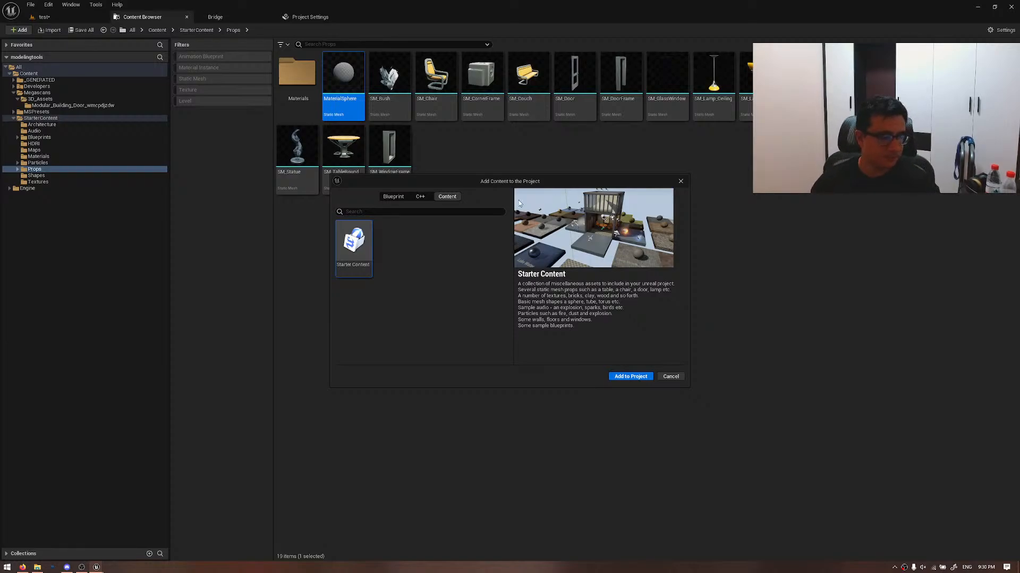
{"action": "left_click", "coordinate": [674, 377]}
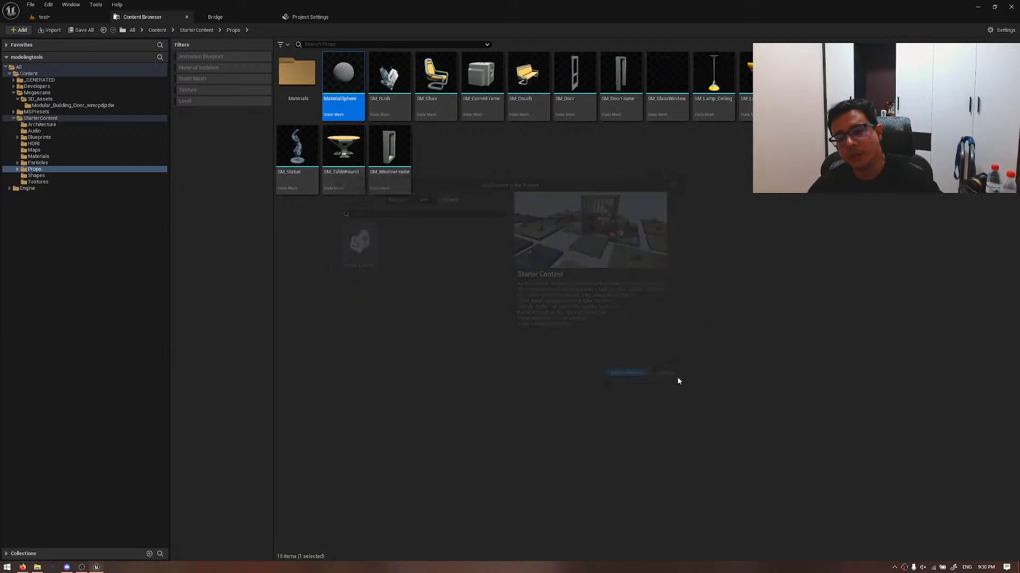
{"action": "left_click", "coordinate": [80, 15]}
- Select only the revolved ring and rotate it 90° about the Y axis so it lies flat
{"action": "key", "text": "s"}
{"action": "right_click_drag", "start_coordinate": [392, 349], "coordinate": [379, 321]}
{"action": "key", "text": "w"}
{"action": "key", "text": "w"}
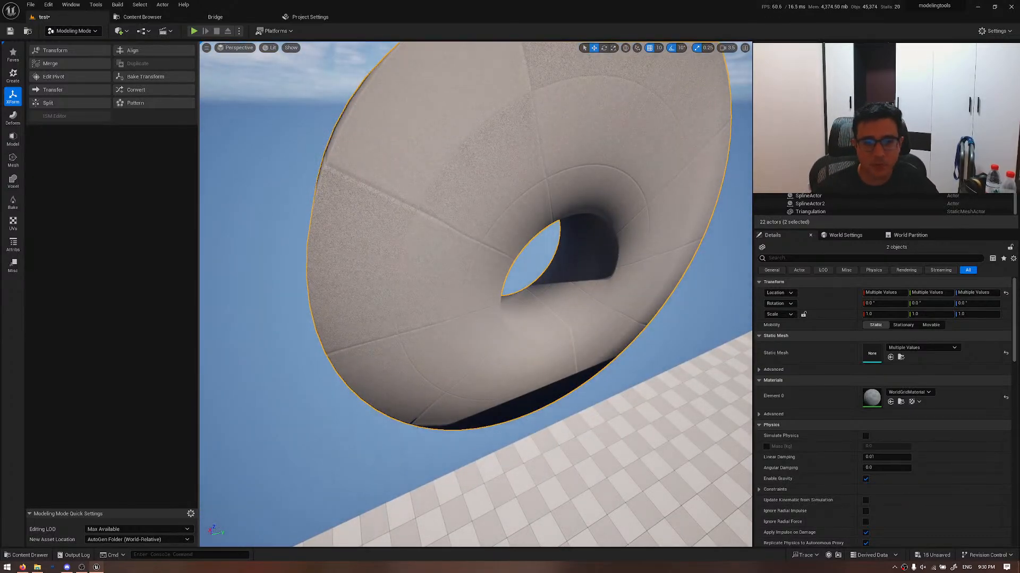
{"action": "right_click_drag", "start_coordinate": [380, 321], "coordinate": [632, 272]}
{"action": "key", "text": "s"}
{"action": "key", "text": "a"}
{"action": "key", "text": "s"}
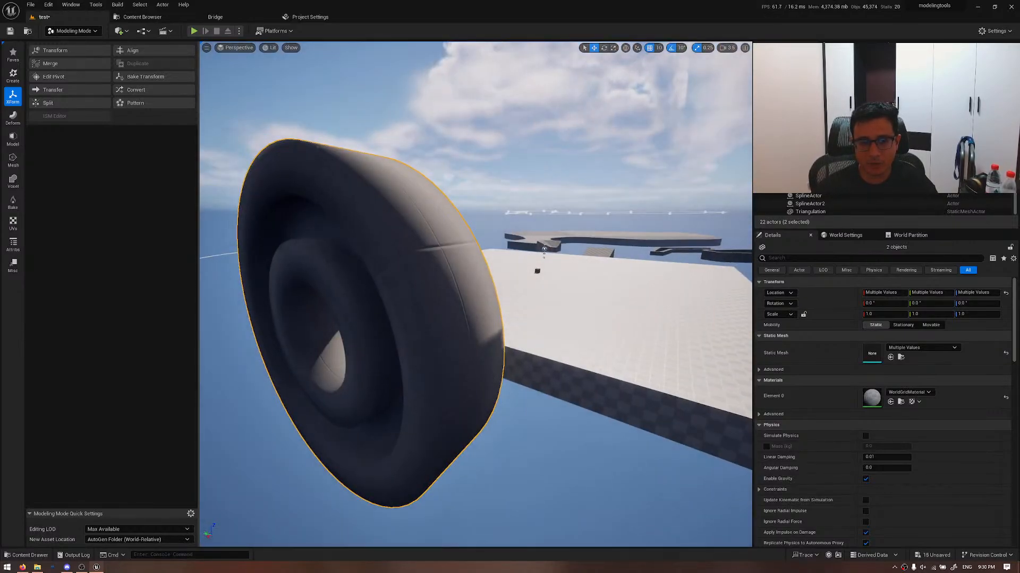
{"action": "left_click", "coordinate": [423, 387]}
{"action": "key", "text": "d"}
{"action": "right_click_drag", "start_coordinate": [423, 387], "coordinate": [276, 335]}
{"action": "key", "text": "e"}
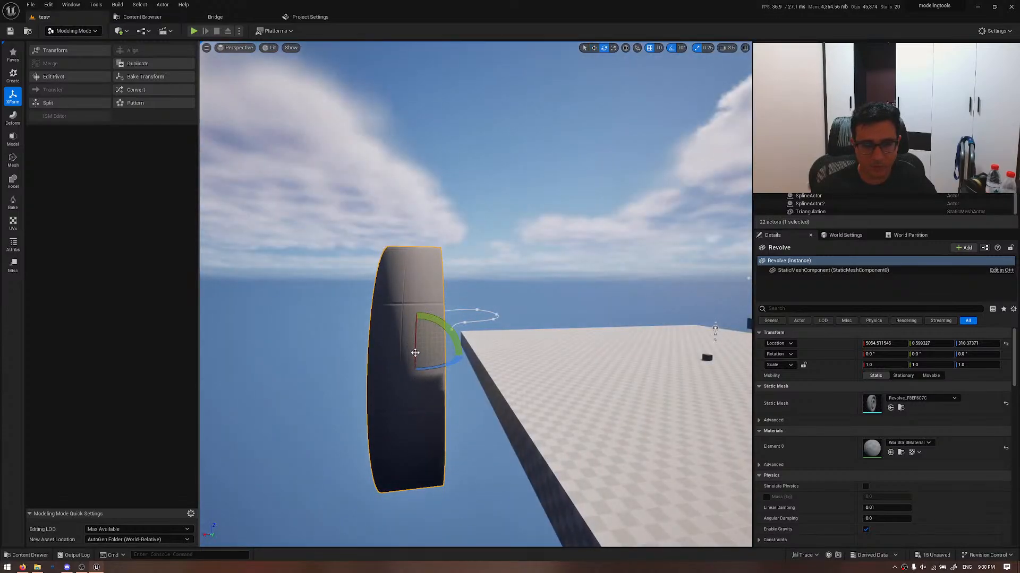
{"action": "left_click_drag", "start_coordinate": [441, 326], "coordinate": [414, 297]}
- Move the flat ring beside the platform, to about X 5145, Y -4179 and Z 730
{"action": "key", "text": "w"}
{"action": "right_click_drag", "start_coordinate": [460, 365], "coordinate": [438, 396]}
{"action": "key", "text": "e"}
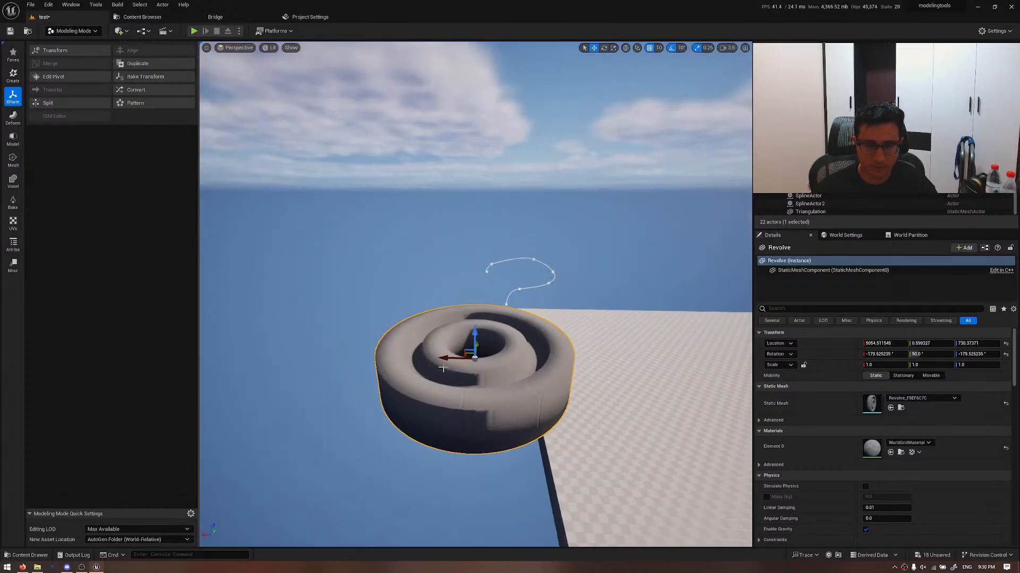
{"action": "key", "text": "f"}
{"action": "left_click_drag", "start_coordinate": [500, 419], "coordinate": [393, 470], "text": "alt"}
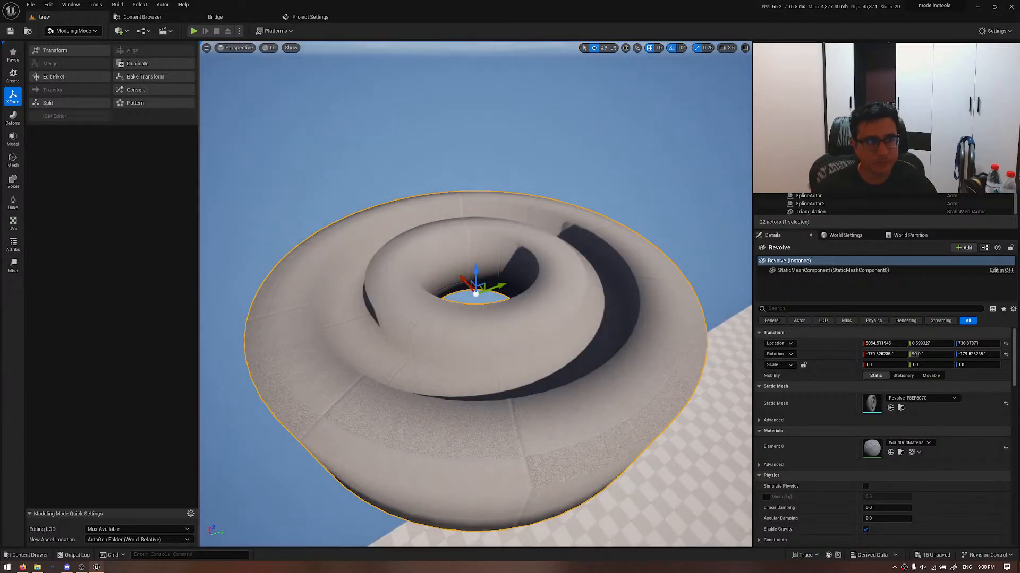
{"action": "key", "text": "s"}
{"action": "right_click_drag", "start_coordinate": [494, 398], "coordinate": [372, 391]}
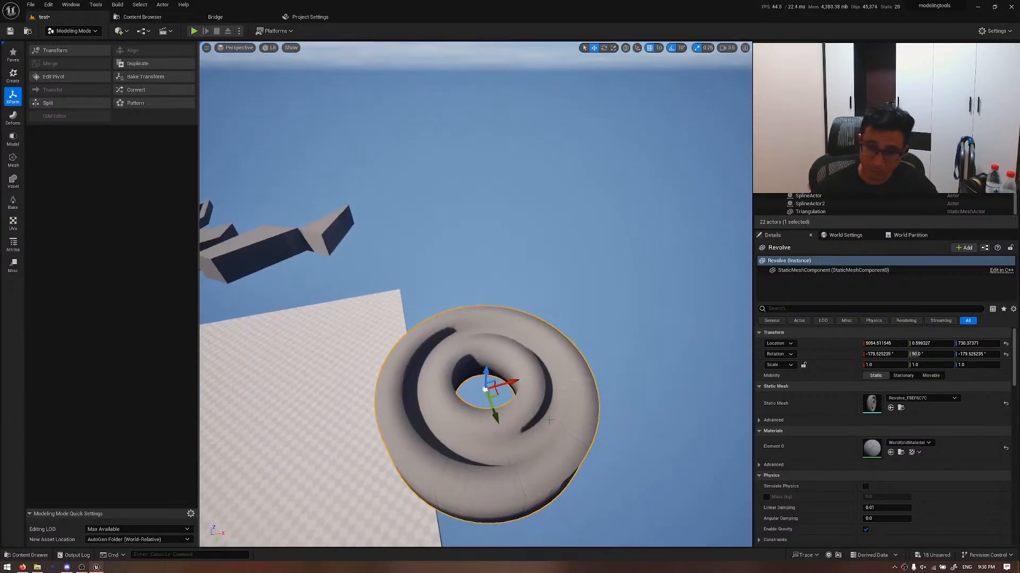
{"action": "left_click_drag", "start_coordinate": [493, 397], "coordinate": [547, 316]}
{"action": "key", "text": "w"}
{"action": "right_click_drag", "start_coordinate": [548, 317], "coordinate": [589, 340]}
{"action": "scroll", "coordinate": [531, 345], "scroll_direction": "down", "scroll_amount": 6}
{"action": "key", "text": "s"}
{"action": "scroll", "coordinate": [547, 298], "scroll_direction": "down", "scroll_amount": 1}
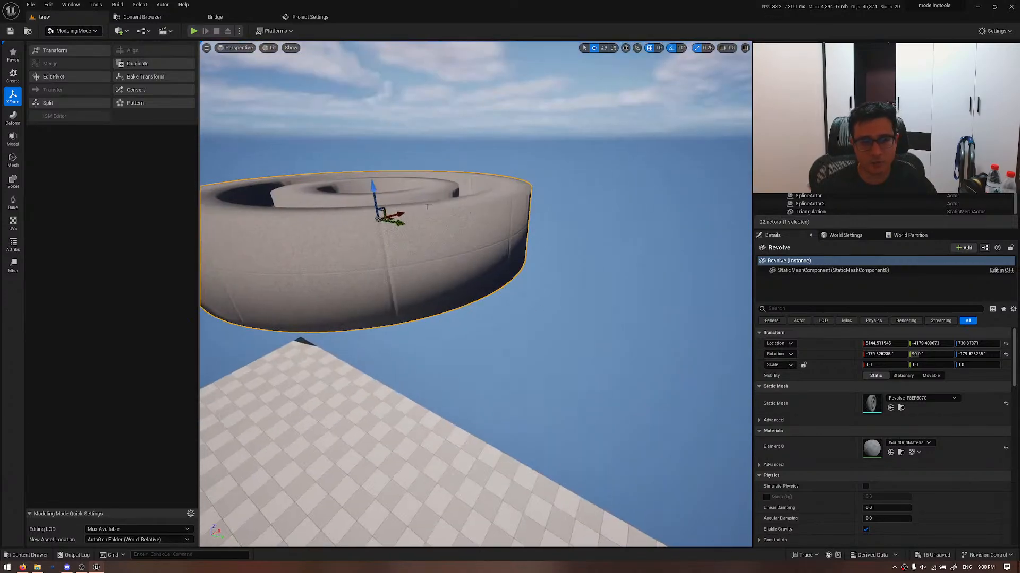
- Filter the StarterContent folder to Material assets and apply M_Brick_Clay_New to the revolved ring
{"action": "right_click_drag", "start_coordinate": [420, 284], "coordinate": [457, 287]}
{"action": "key", "text": "ctrl+space"}
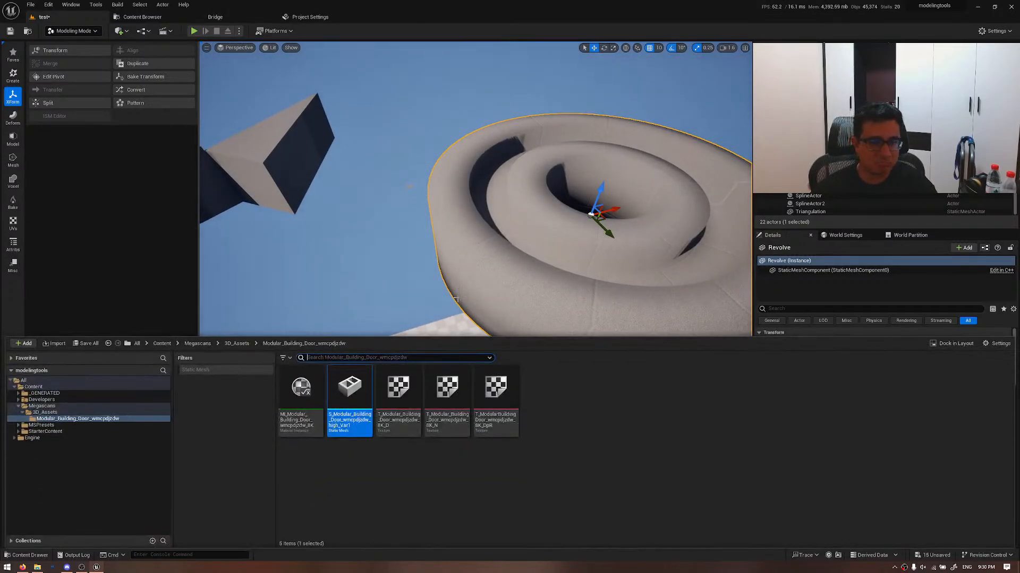
{"action": "left_click", "coordinate": [45, 432]}
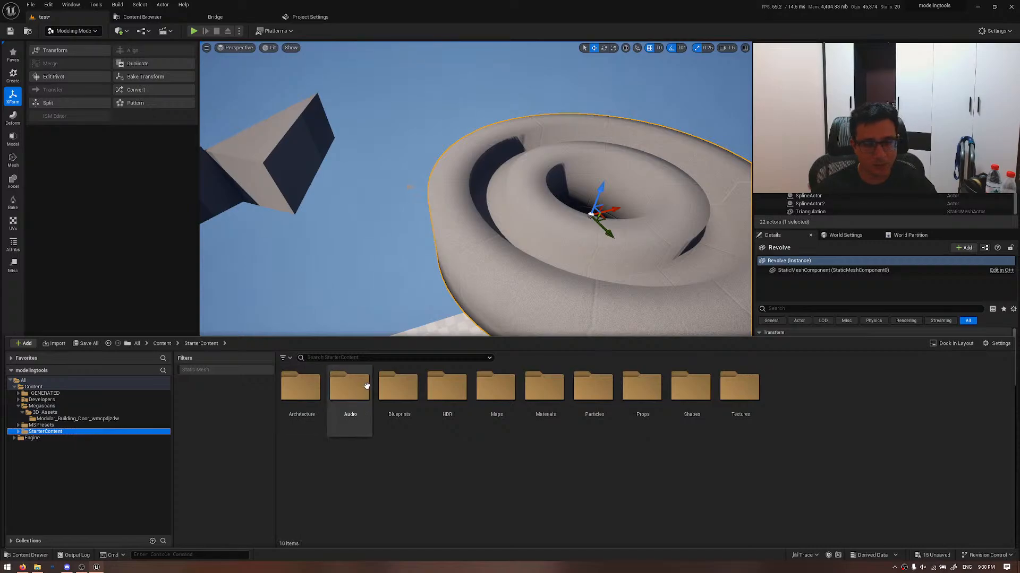
{"action": "left_click", "coordinate": [212, 368]}
{"action": "left_click", "coordinate": [212, 368]}
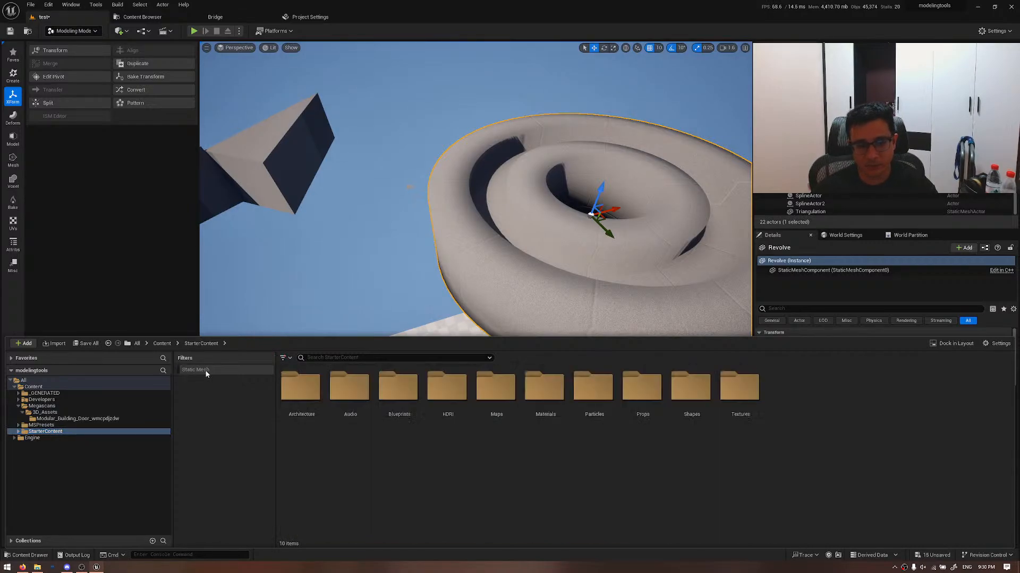
{"action": "left_click", "coordinate": [285, 357]}
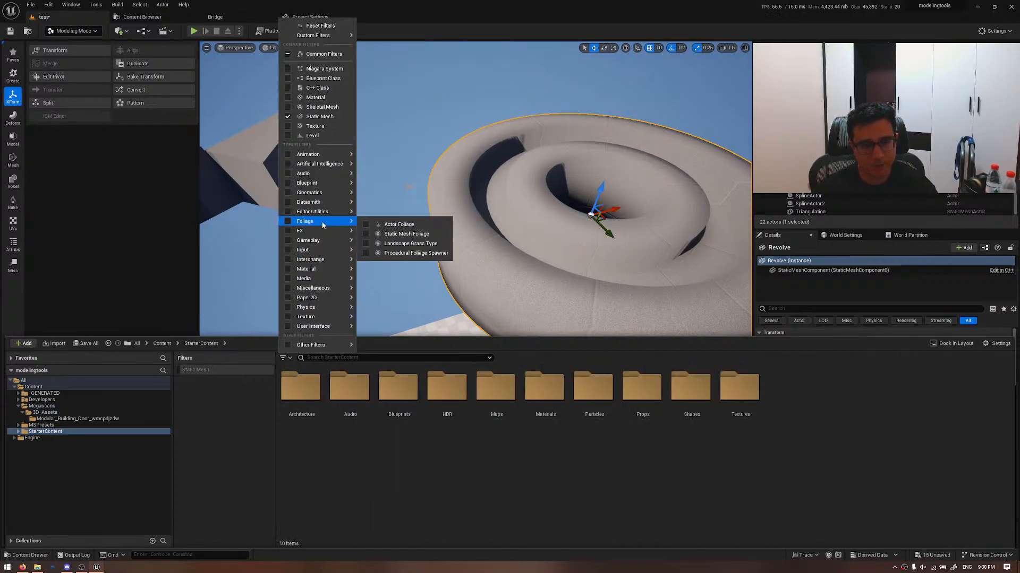
{"action": "mouse_move", "coordinate": [333, 260]}
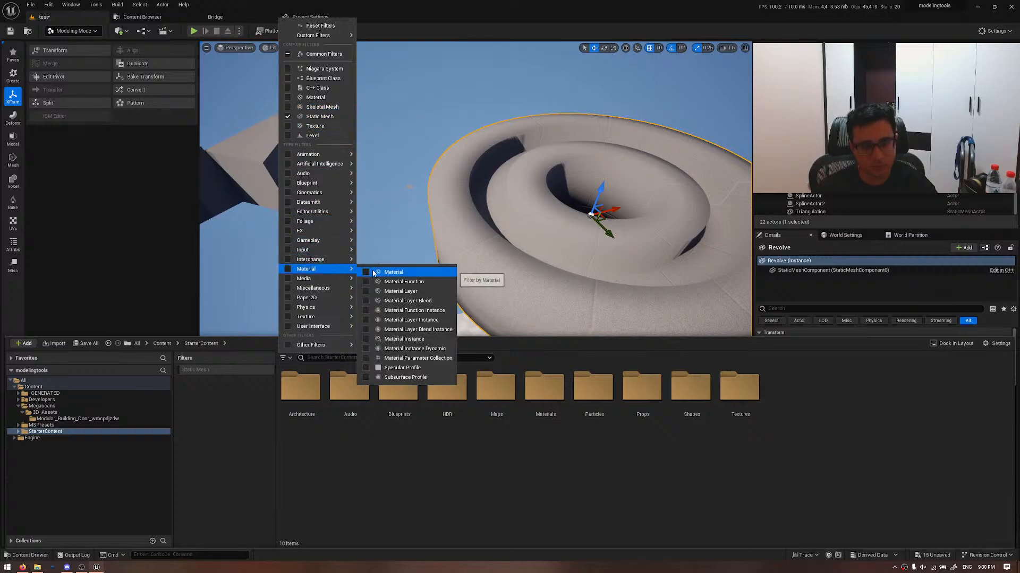
{"action": "left_click", "coordinate": [393, 272]}
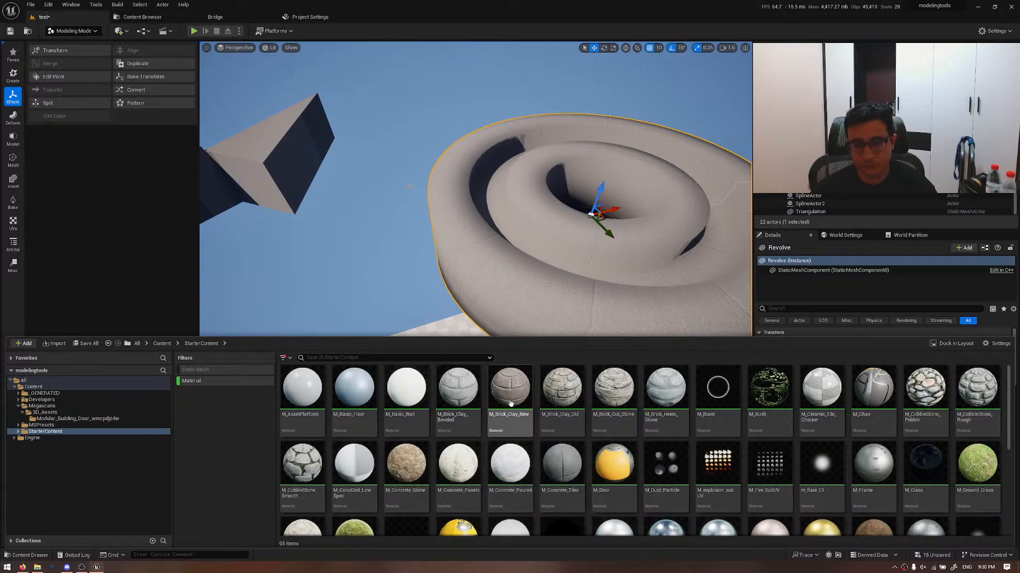
{"action": "left_click_drag", "start_coordinate": [509, 390], "coordinate": [545, 282]}
- Select and delete the unneeded object floating beside the brick-textured ring
{"action": "right_click_drag", "start_coordinate": [542, 279], "coordinate": [484, 215]}
{"action": "left_click", "coordinate": [405, 229]}
{"action": "left_click_drag", "start_coordinate": [421, 229], "coordinate": [491, 254]}
{"action": "left_click", "coordinate": [491, 251]}
{"action": "key", "text": "Delete"}
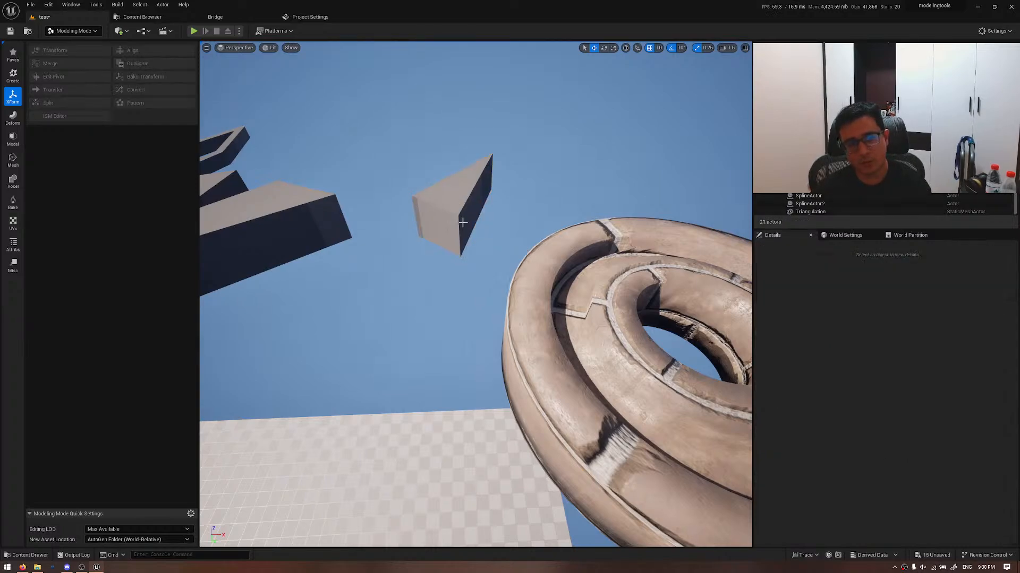
- Apply the M_Ground_Moss material to the small triangular extruded block near the ring
{"action": "left_click", "coordinate": [464, 222]}
{"action": "key", "text": "ctrl+space"}
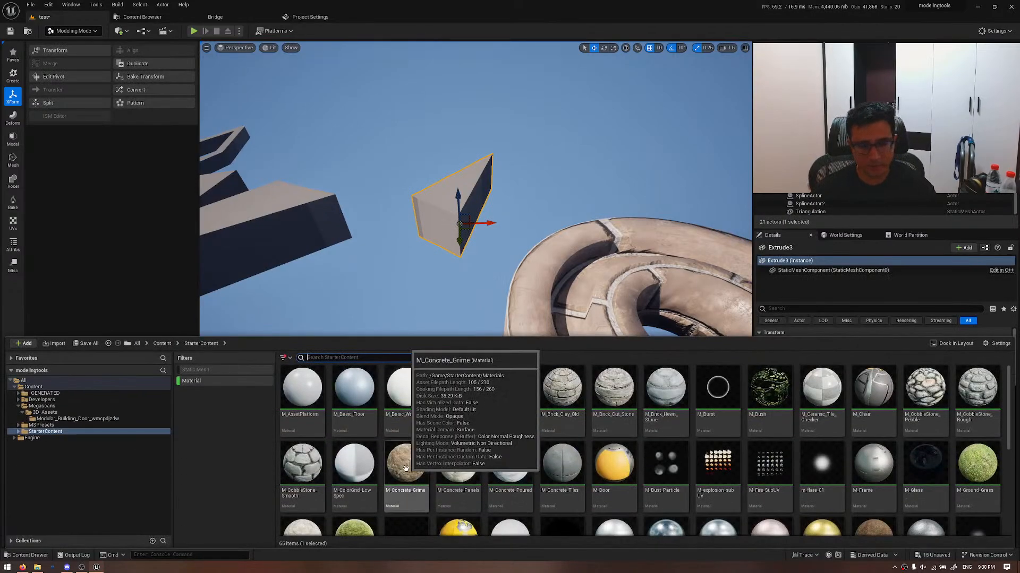
{"action": "scroll", "coordinate": [400, 455], "scroll_direction": "down", "scroll_amount": 1}
{"action": "left_click_drag", "start_coordinate": [354, 510], "coordinate": [462, 223]}
{"action": "right_click_drag", "start_coordinate": [462, 223], "coordinate": [403, 276]}
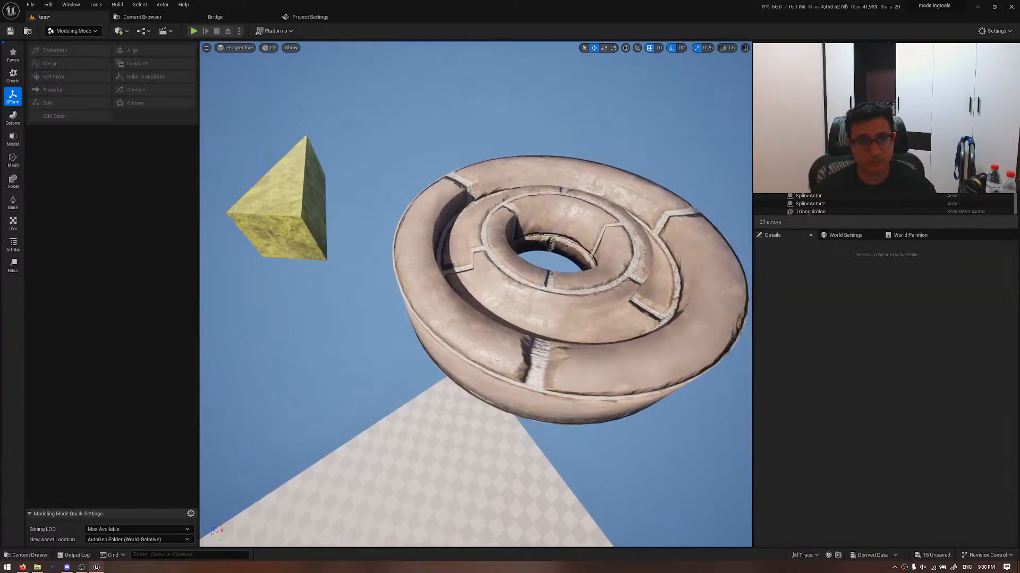
- Transfer the brick ring's mesh onto the moss-covered block, with Transfer Materials enabled and both LODs at LOD 0
{"action": "left_click", "coordinate": [451, 254]}
{"action": "left_click", "coordinate": [299, 217], "text": "ctrl"}
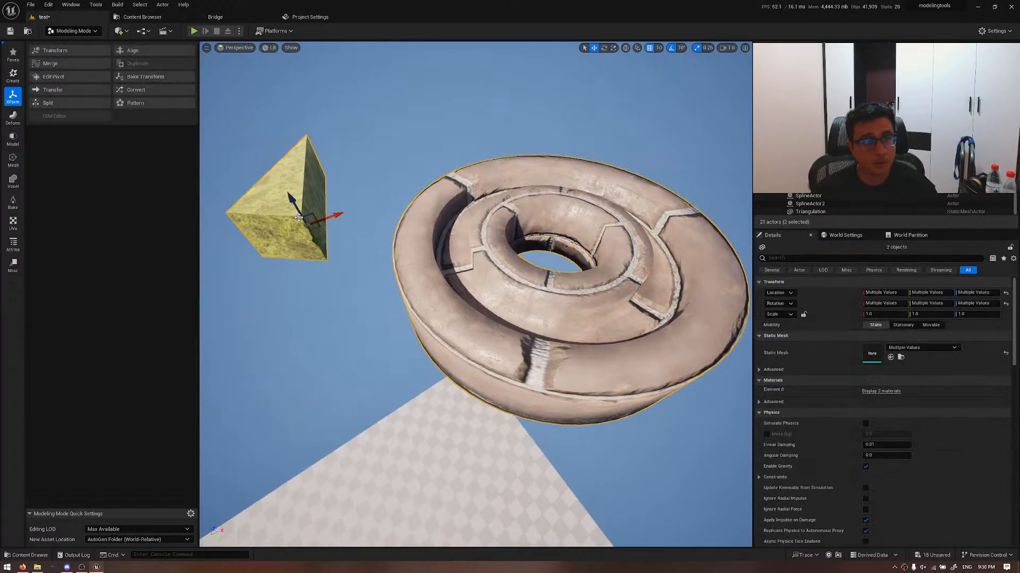
{"action": "left_click", "coordinate": [95, 91]}
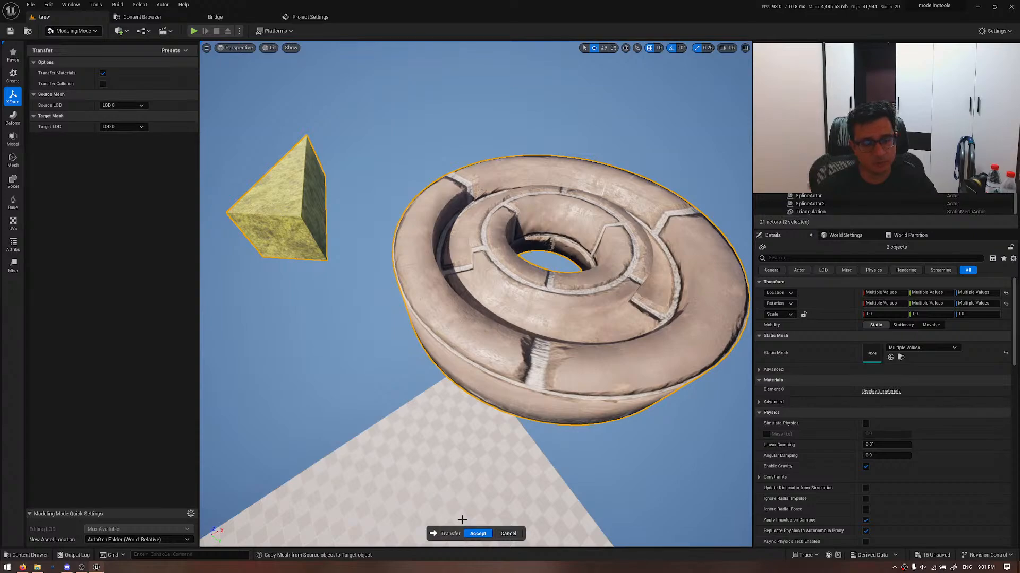
{"action": "left_click", "coordinate": [476, 534]}
{"action": "right_click_drag", "start_coordinate": [474, 534], "coordinate": [419, 520]}
{"action": "right_click_drag", "start_coordinate": [478, 403], "coordinate": [490, 390]}
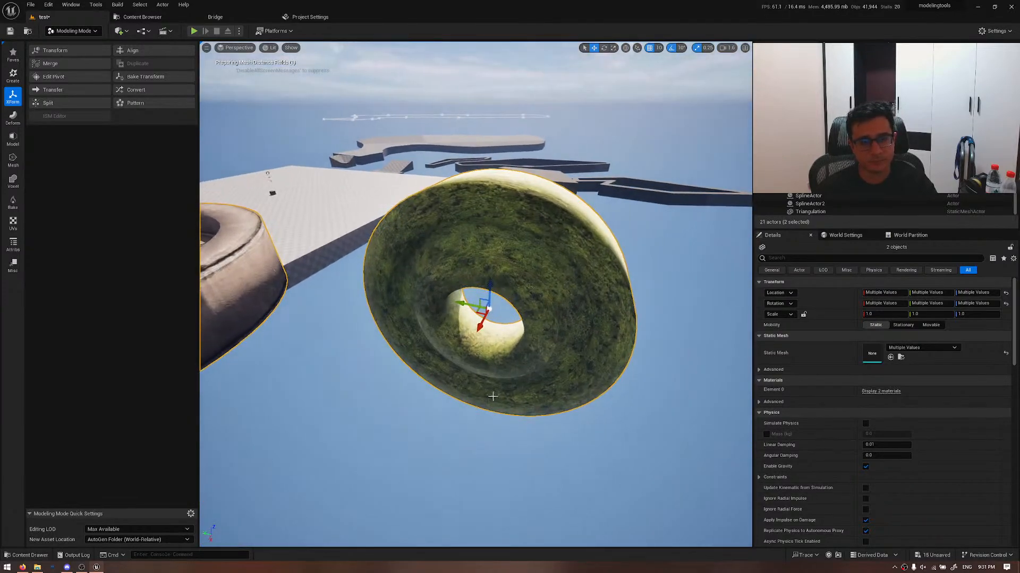
- Undo the mesh transfer onto the moss-covered block
{"action": "key", "text": "ctrl+z"}
{"action": "right_click_drag", "start_coordinate": [554, 319], "coordinate": [515, 377]}
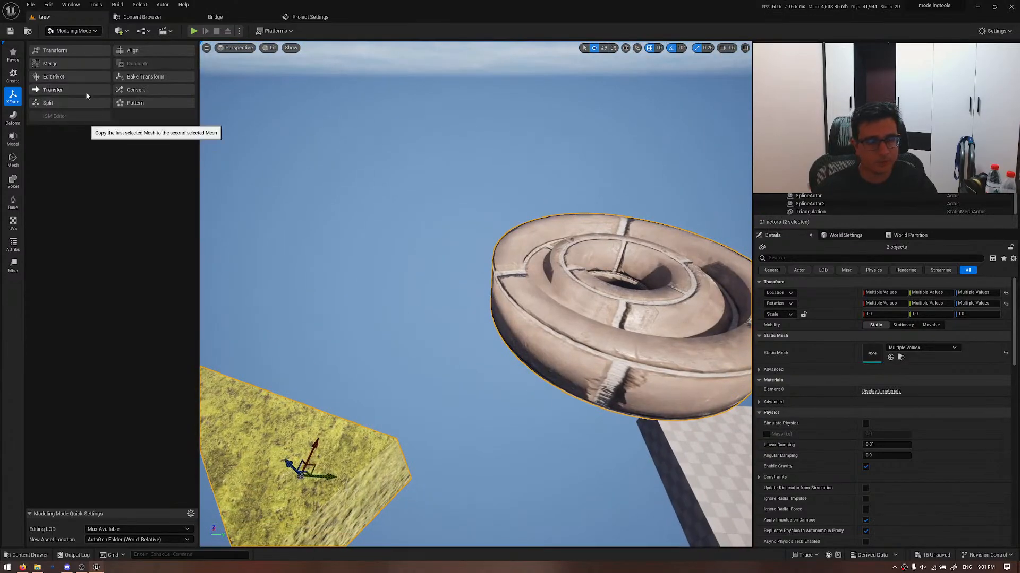
{"action": "mouse_move", "coordinate": [422, 370]}
{"action": "right_mouse_down"}
{"action": "mouse_move", "coordinate": [399, 398]}
{"action": "mouse_move", "coordinate": [418, 361]}
{"action": "right_mouse_up"}
- Open the moss-covered block's static mesh, add simple collision to it, and save the asset
{"action": "left_click", "coordinate": [380, 401]}
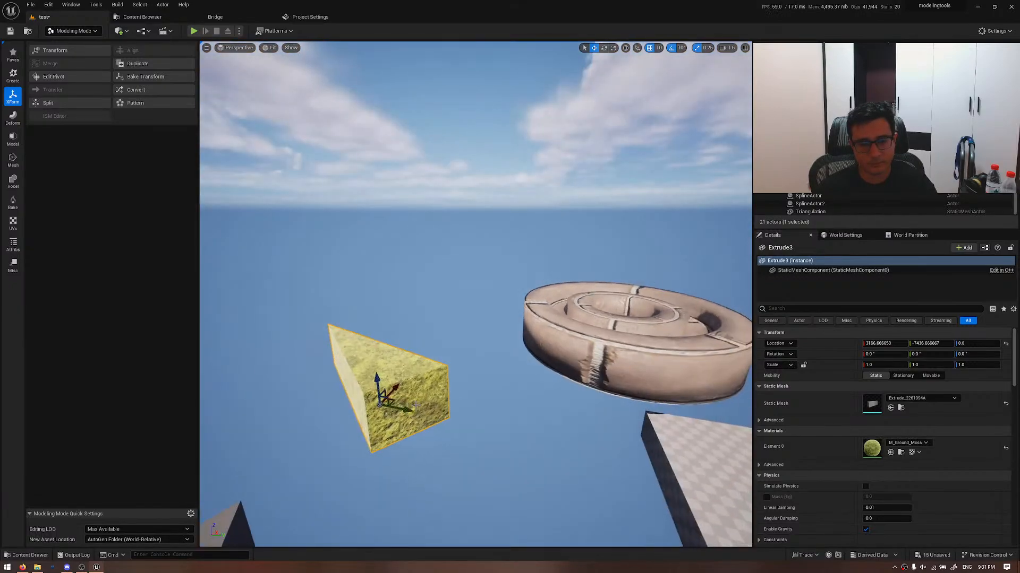
{"action": "double_click", "coordinate": [875, 403]}
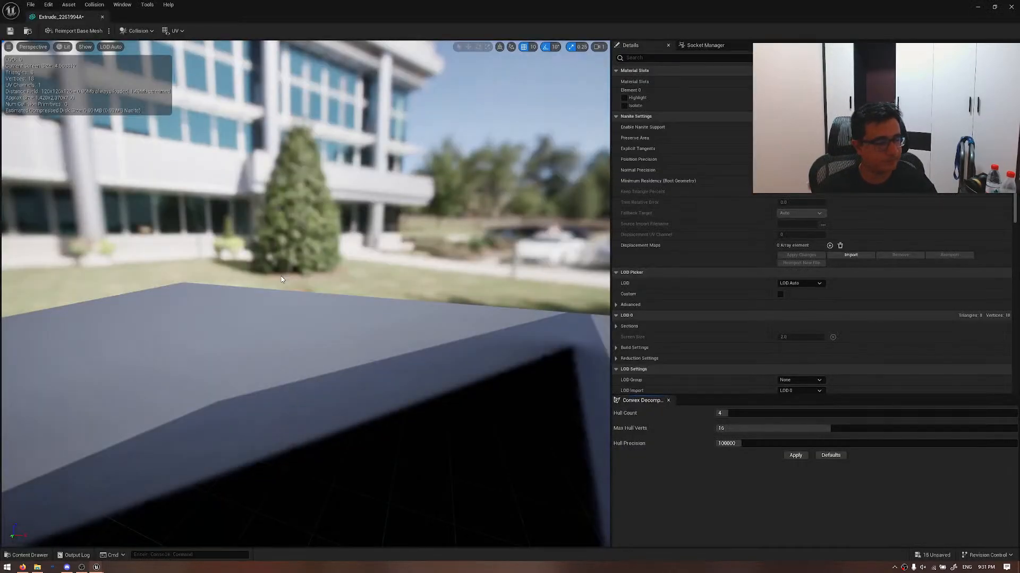
{"action": "right_click_drag", "start_coordinate": [398, 276], "coordinate": [475, 287]}
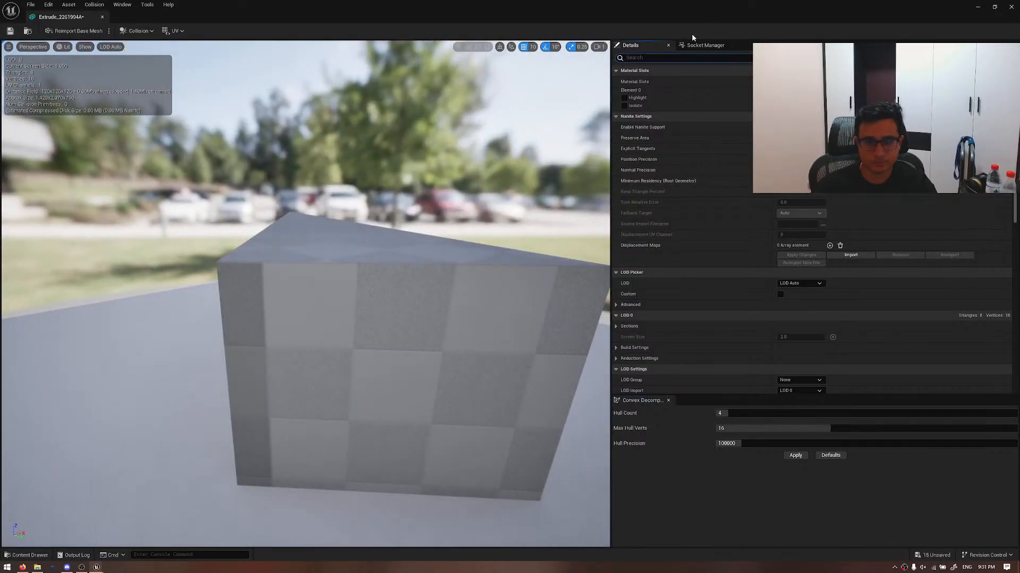
{"action": "type", "text": "coll"}
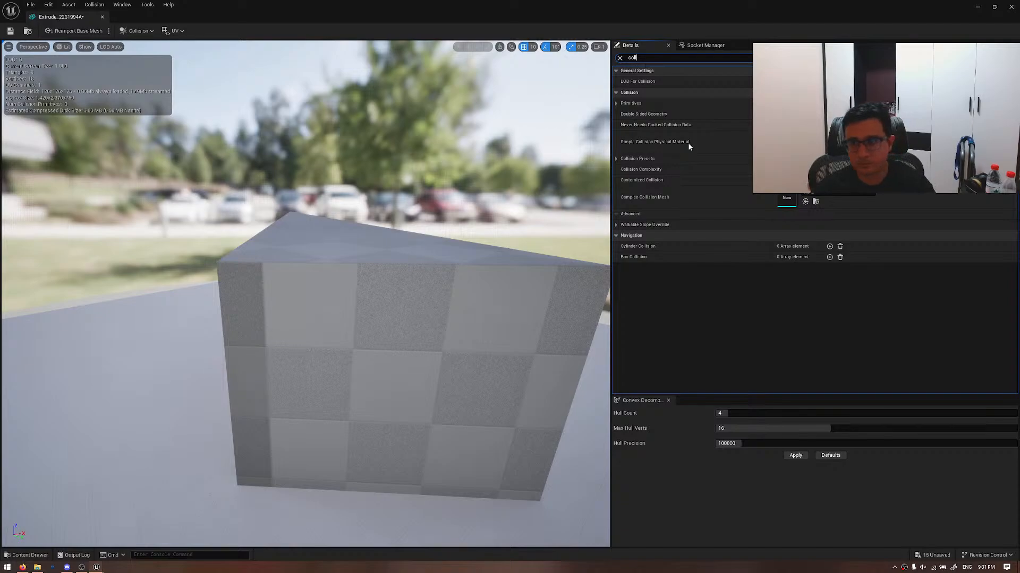
{"action": "double_click", "coordinate": [631, 59]}
{"action": "left_click", "coordinate": [620, 57]}
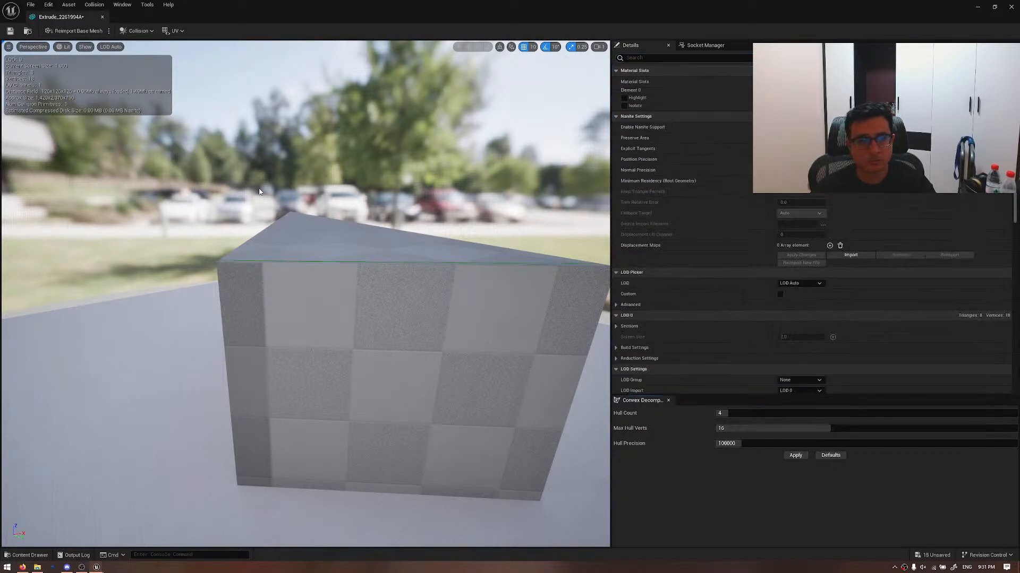
{"action": "left_click", "coordinate": [10, 31]}
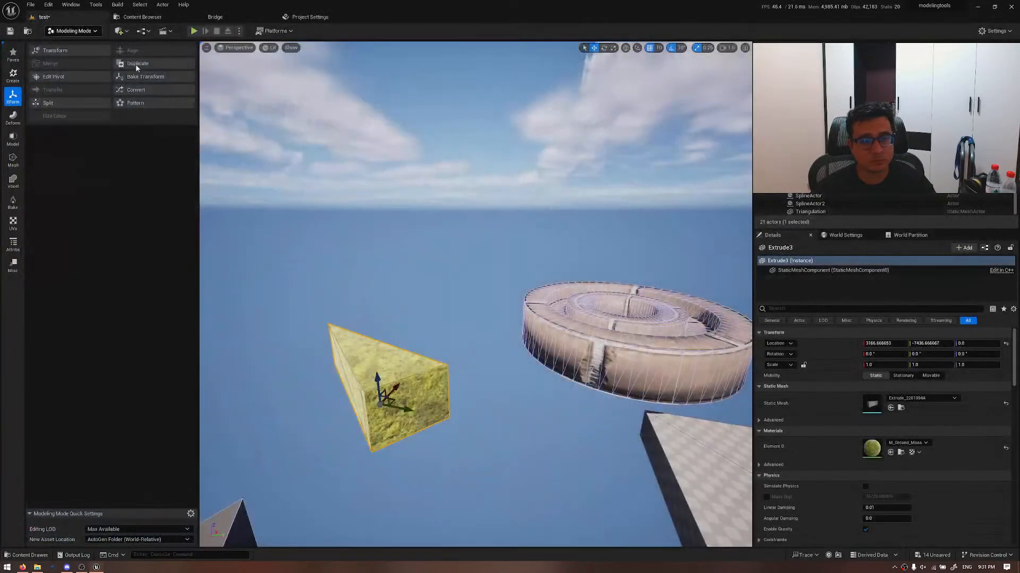
- Open the ring's static mesh, find its Collision Complexity setting, and change it to another option
{"action": "left_click", "coordinate": [550, 342]}
{"action": "double_click", "coordinate": [871, 404]}
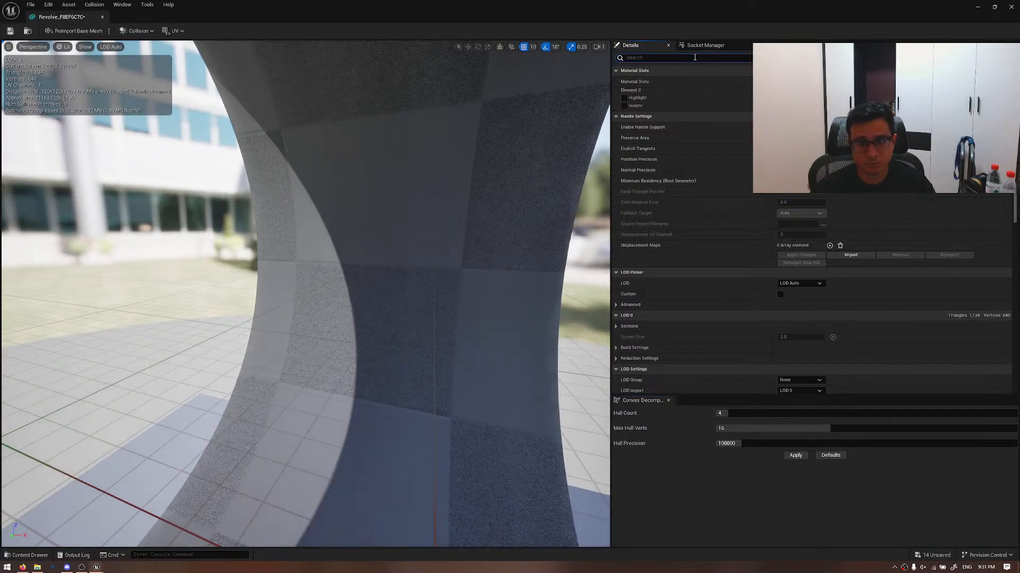
{"action": "left_click", "coordinate": [694, 57]}
{"action": "type", "text": "comple"}
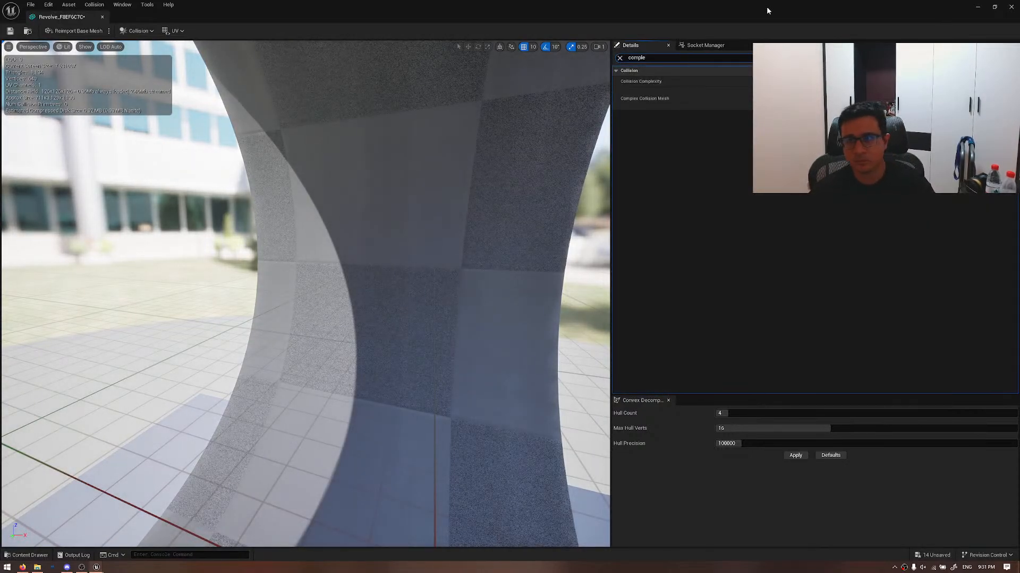
{"action": "left_click", "coordinate": [800, 81]}
{"action": "left_click", "coordinate": [800, 107]}
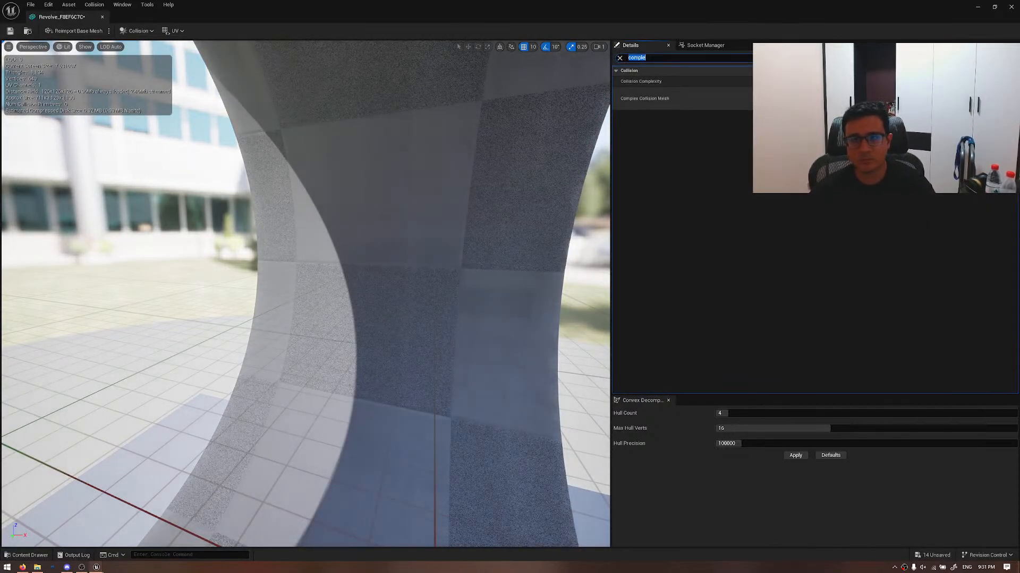
- Save the Revolve mesh asset, return to the level and reopen the ring's static mesh for editing
{"action": "left_click", "coordinate": [10, 31]}
{"action": "right_click_drag", "start_coordinate": [625, 336], "coordinate": [625, 348]}
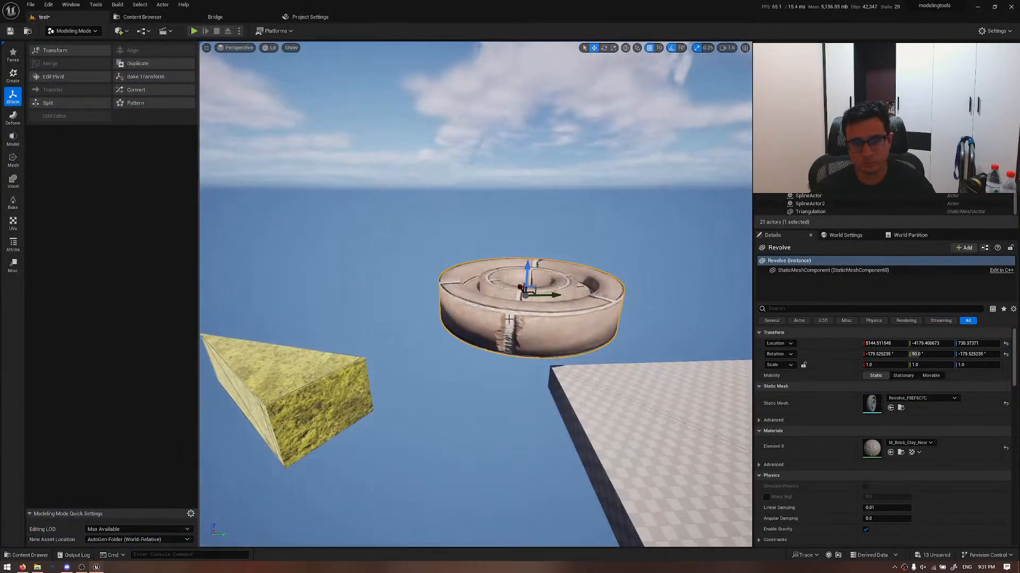
{"action": "double_click", "coordinate": [874, 404]}
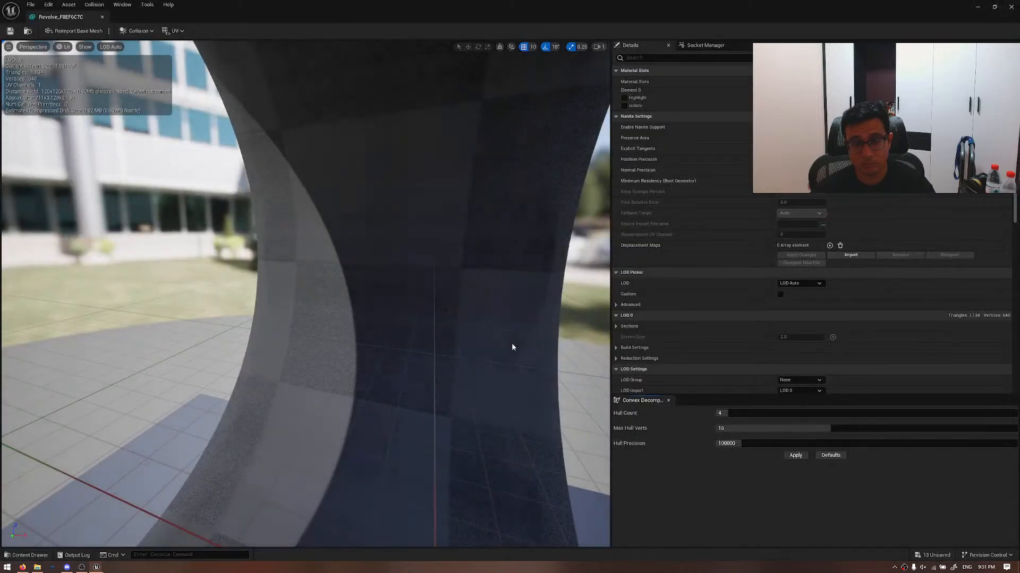
- Generate convex collision for the ring mesh with 4 hulls, 16 max hull verts and 100000 precision, and save the asset
{"action": "scroll", "coordinate": [514, 346], "scroll_direction": "down", "scroll_amount": 4}
{"action": "left_click_drag", "start_coordinate": [516, 350], "coordinate": [606, 350], "text": "alt"}
{"action": "scroll", "coordinate": [437, 372], "scroll_direction": "down", "scroll_amount": 4}
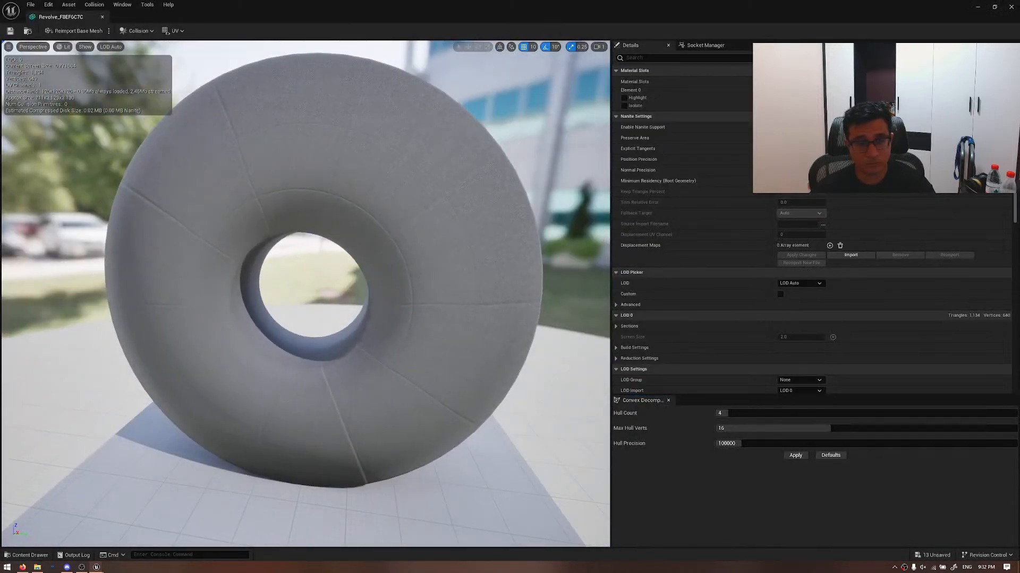
{"action": "left_click_drag", "start_coordinate": [437, 372], "coordinate": [552, 396], "text": "alt"}
{"action": "scroll", "coordinate": [437, 372], "scroll_direction": "down", "scroll_amount": 1}
{"action": "left_click", "coordinate": [802, 456]}
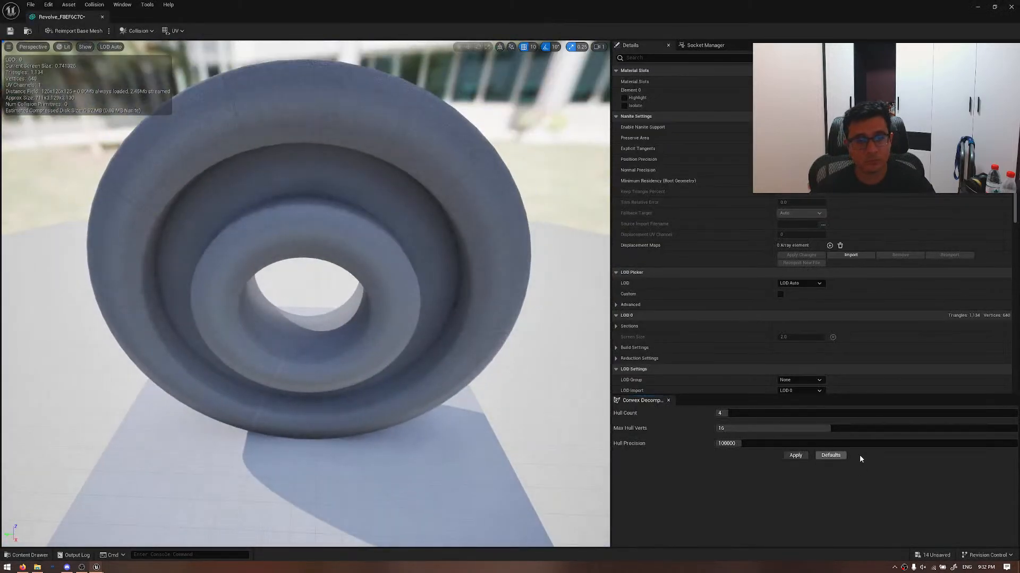
{"action": "left_click_drag", "start_coordinate": [264, 233], "coordinate": [262, 180], "text": "alt"}
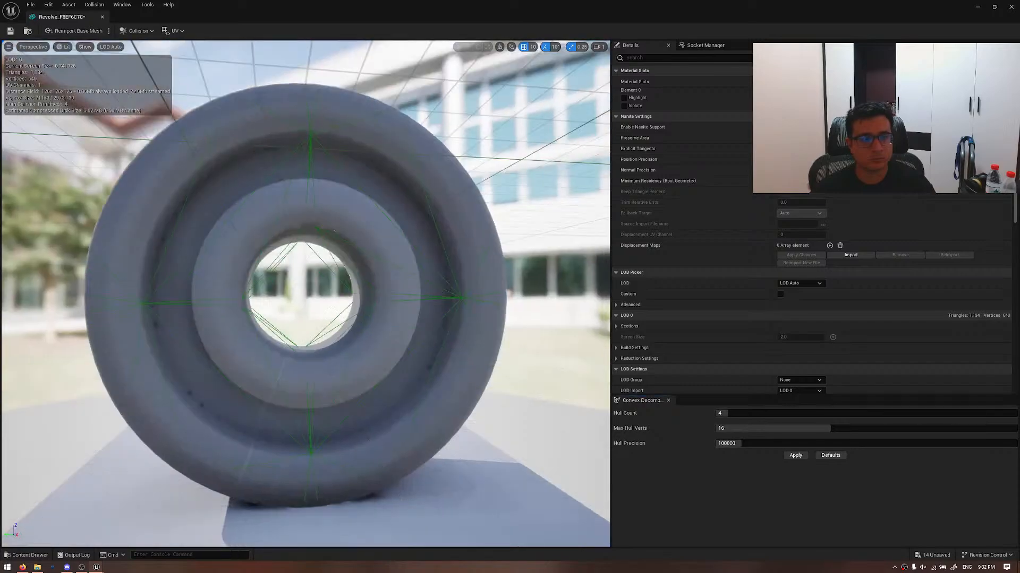
{"action": "left_click", "coordinate": [10, 31]}
{"action": "middle_click", "coordinate": [59, 17]}
- Transfer the brick ring's mesh onto the yellow mossy block with Transfer Collision on and Transfer Materials off
{"action": "right_click_drag", "start_coordinate": [456, 266], "coordinate": [418, 314]}
{"action": "scroll", "coordinate": [433, 314], "scroll_direction": "up", "scroll_amount": 4}
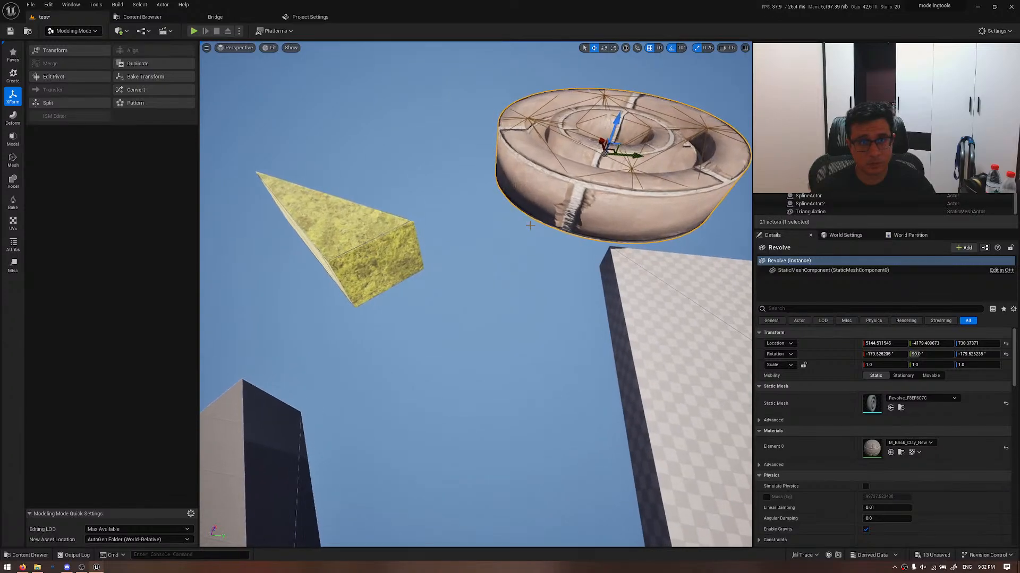
{"action": "left_click", "coordinate": [403, 251], "text": "ctrl"}
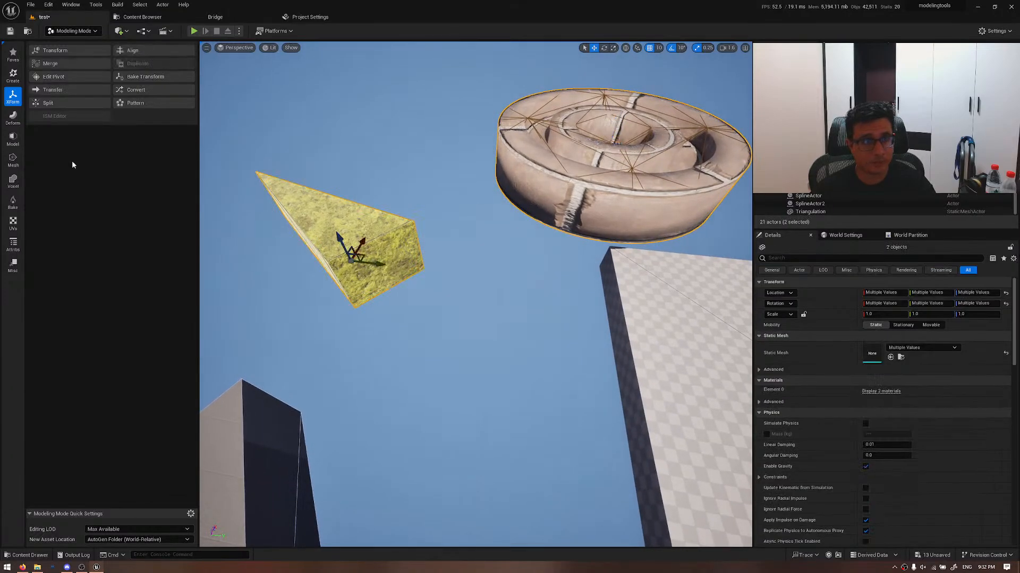
{"action": "left_click", "coordinate": [52, 89]}
{"action": "left_click", "coordinate": [102, 84]}
{"action": "left_click", "coordinate": [103, 73]}
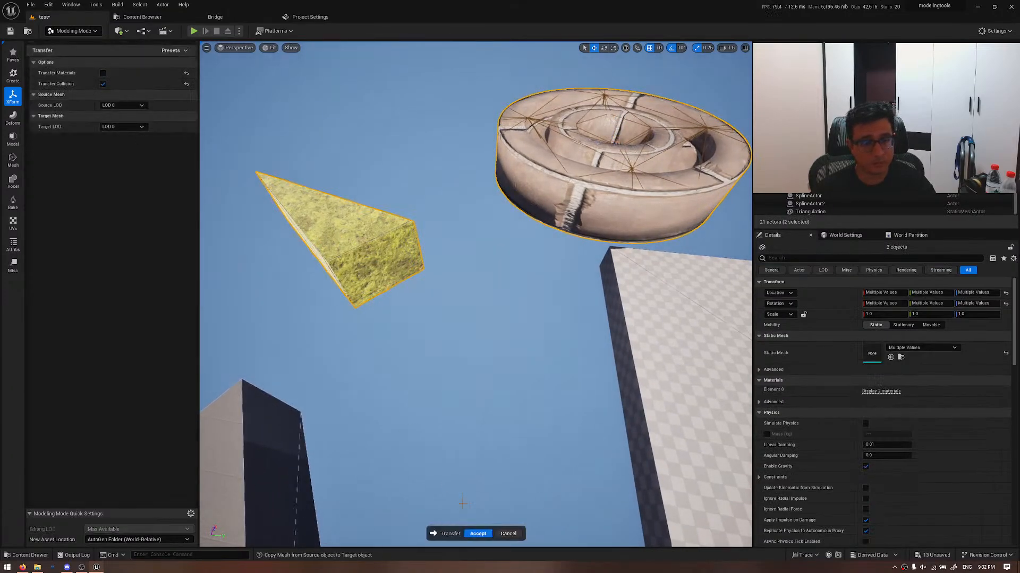
{"action": "left_click", "coordinate": [474, 534]}
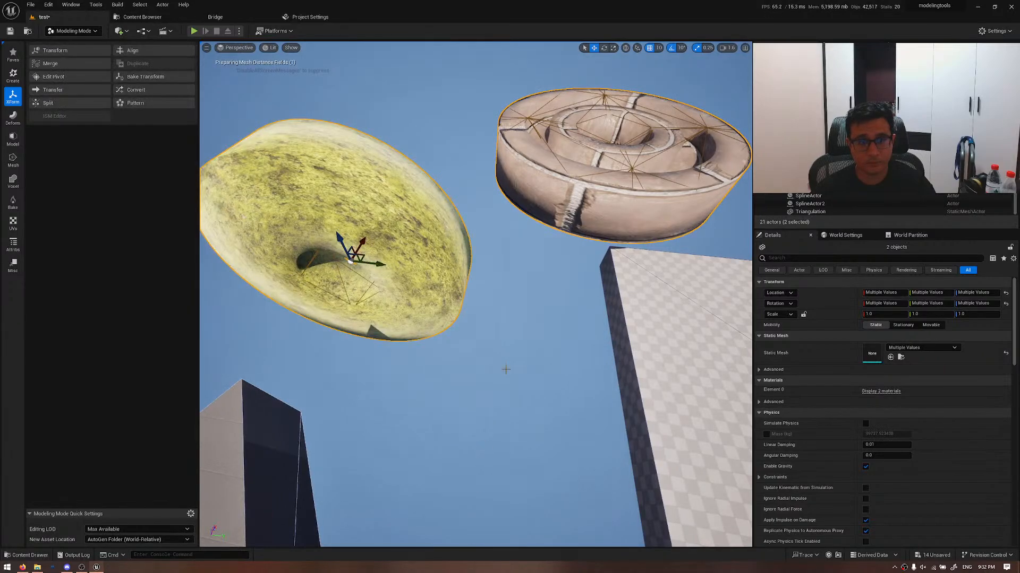
- Examine the collision wireframe transferred to the mossy mesh and undo the mesh transfer
{"action": "key", "text": "s"}
{"action": "right_click_drag", "start_coordinate": [505, 369], "coordinate": [467, 297]}
{"action": "key", "text": "w"}
{"action": "key", "text": "d"}
{"action": "right_click_drag", "start_coordinate": [475, 295], "coordinate": [356, 239]}
{"action": "right_click_drag", "start_coordinate": [505, 368], "coordinate": [555, 382]}
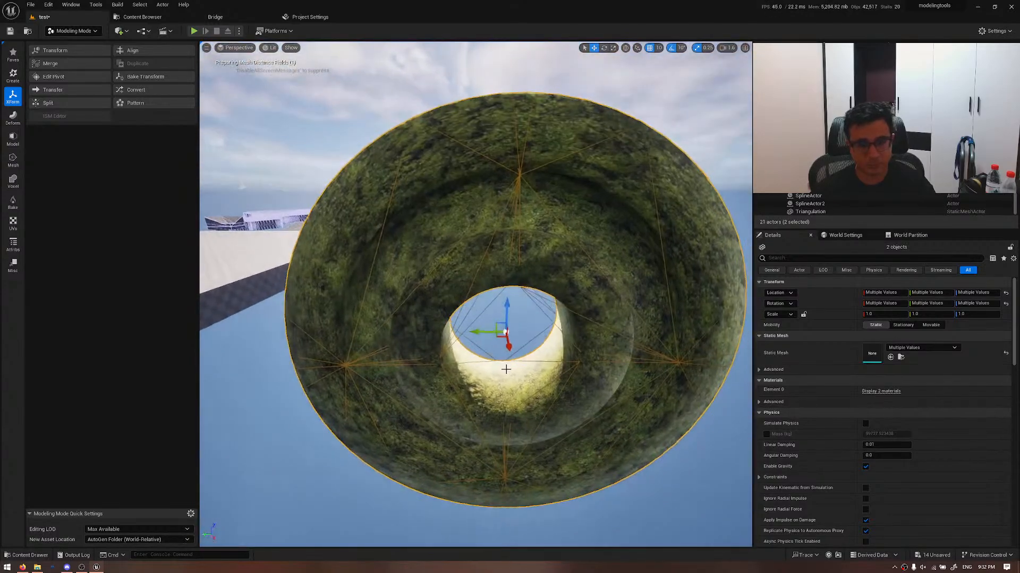
{"action": "key", "text": "ctrl+z"}
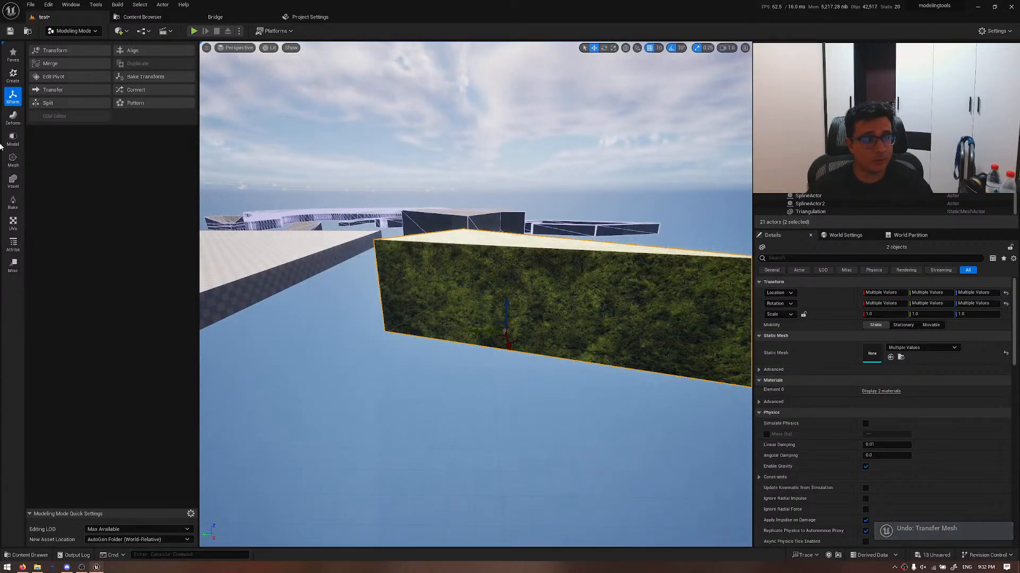
- Transfer the brick ring's mesh onto the mossy block with both Transfer Collision and Transfer Materials off
{"action": "left_click", "coordinate": [79, 90]}
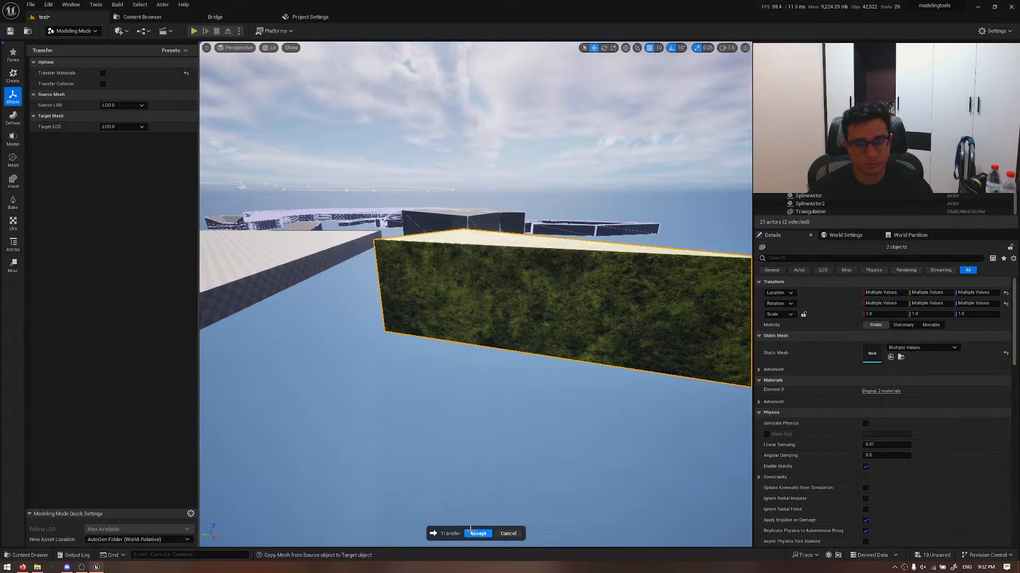
{"action": "left_click", "coordinate": [478, 534]}
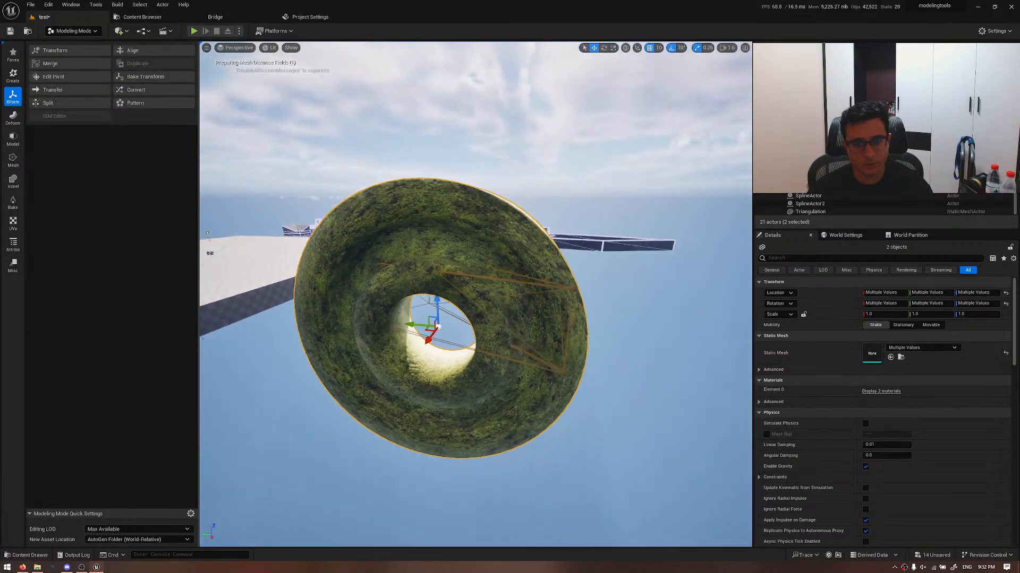
{"action": "key", "text": "d"}
{"action": "right_click_drag", "start_coordinate": [475, 297], "coordinate": [372, 298]}
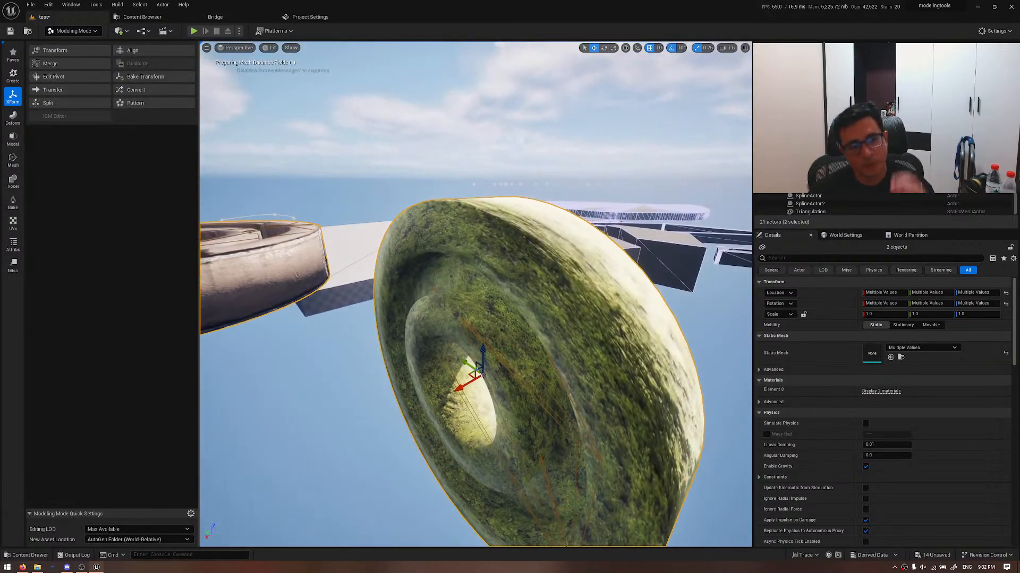
- Compare the mossy ring's collision wireframe with its new shape and undo the last mesh transfer
{"action": "key", "text": "d"}
{"action": "right_click_drag", "start_coordinate": [476, 298], "coordinate": [563, 332]}
{"action": "key", "text": "d"}
{"action": "key", "text": "a"}
{"action": "key", "text": "s"}
{"action": "key", "text": "ctrl+z"}
{"action": "mouse_move", "coordinate": [483, 314]}
{"action": "right_mouse_down"}
{"action": "mouse_move", "coordinate": [513, 325]}
{"action": "mouse_move", "coordinate": [496, 320]}
{"action": "right_mouse_up"}
- Set up another mesh transfer from the ring to the mossy block with Transfer Materials on, and show the Deform tools
{"action": "left_click", "coordinate": [84, 93]}
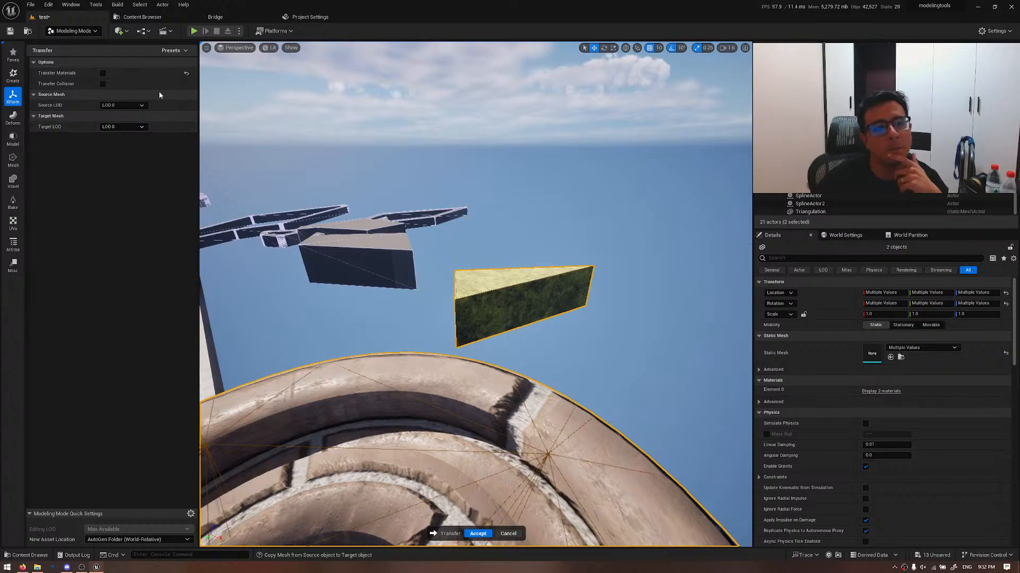
{"action": "left_click", "coordinate": [187, 74]}
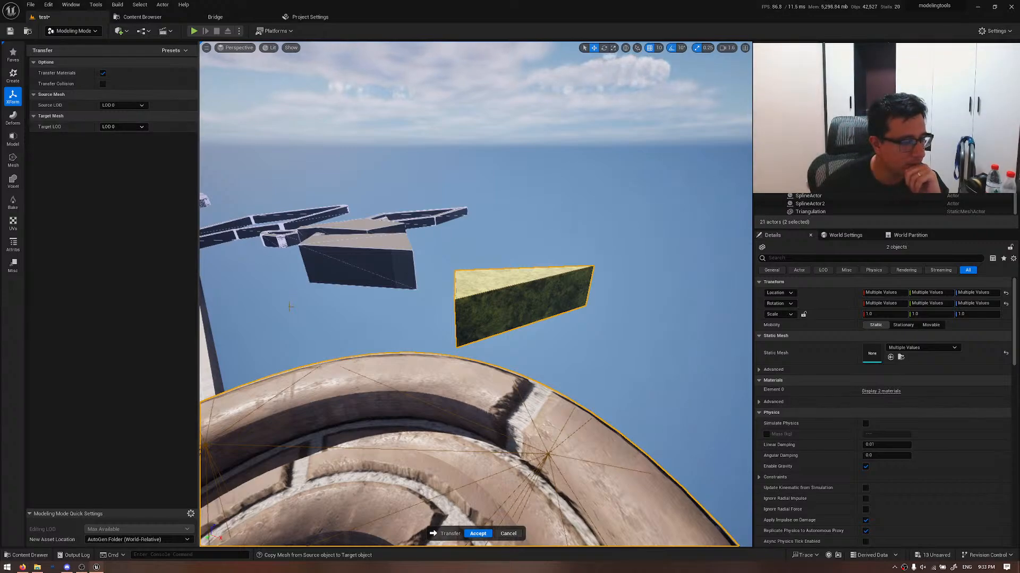
{"action": "left_click", "coordinate": [289, 306]}
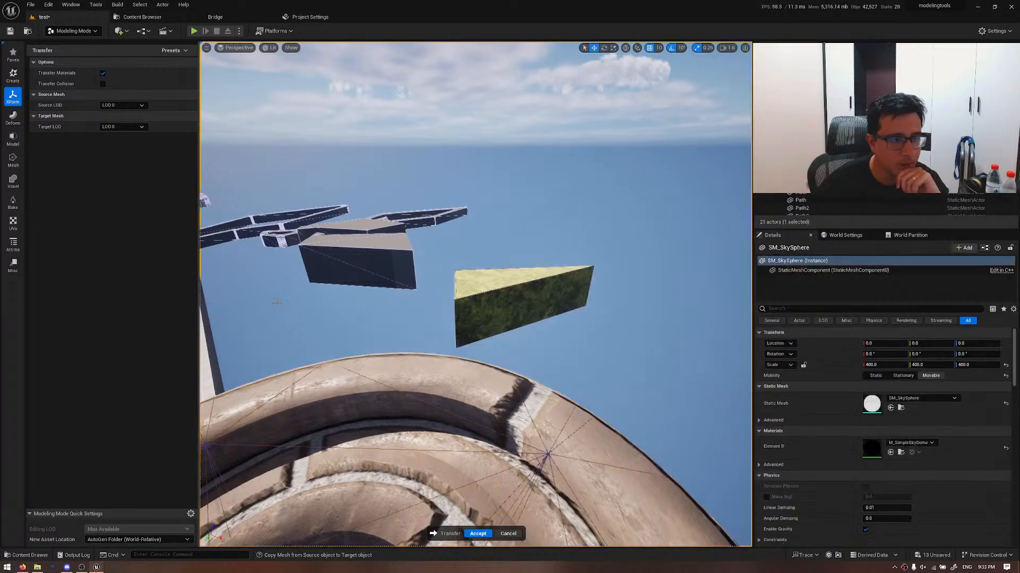
{"action": "left_click", "coordinate": [12, 118]}
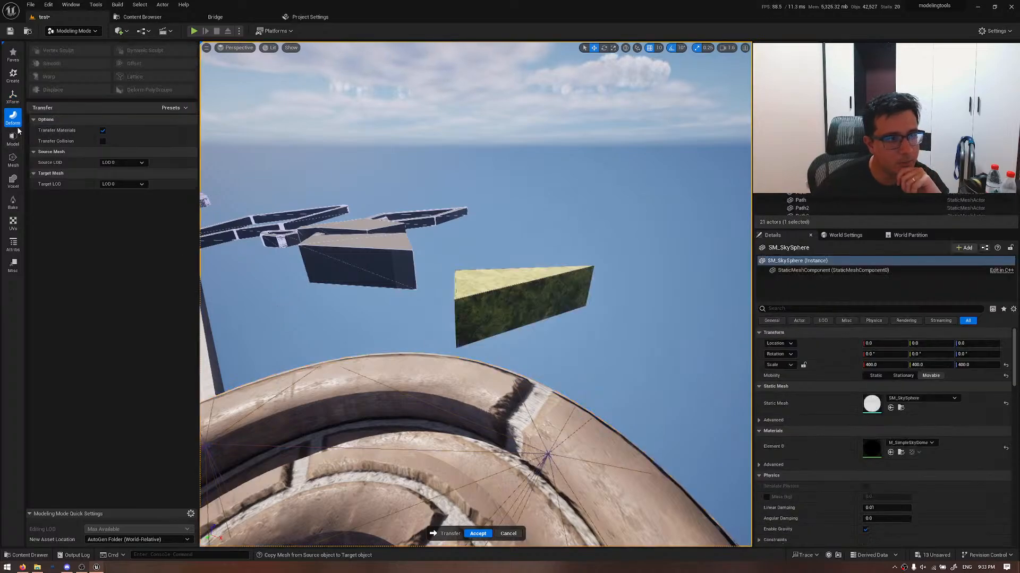
{"action": "right_click_drag", "start_coordinate": [425, 276], "coordinate": [298, 252]}
{"action": "key", "text": "w"}
{"action": "key", "text": "s"}
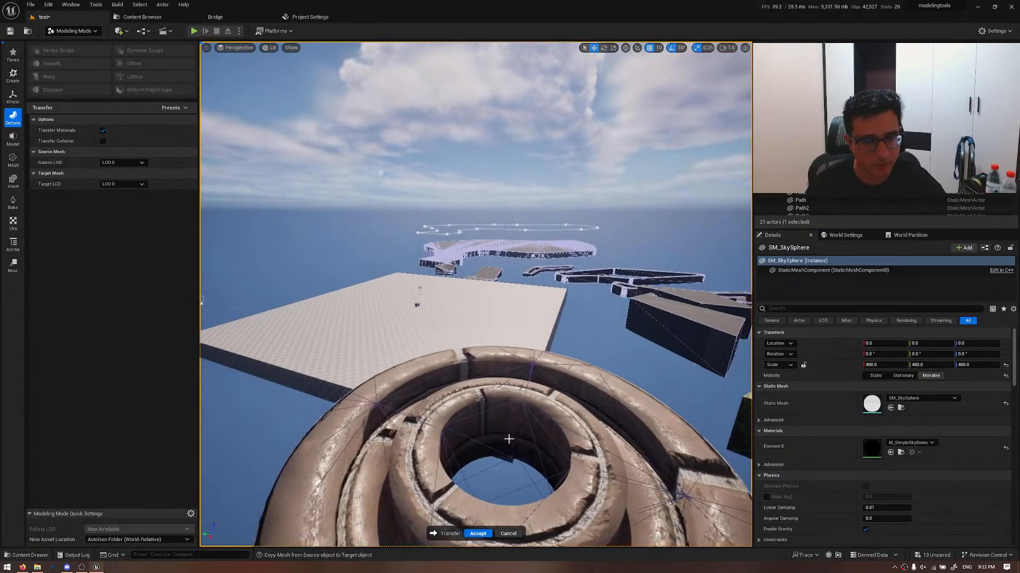
- Select the brick ring and accept the open mesh transfer onto the mossy block
{"action": "left_click", "coordinate": [485, 407]}
{"action": "right_click_drag", "start_coordinate": [485, 406], "coordinate": [443, 442]}
{"action": "key", "text": "a"}
{"action": "key", "text": "s"}
{"action": "key", "text": "w"}
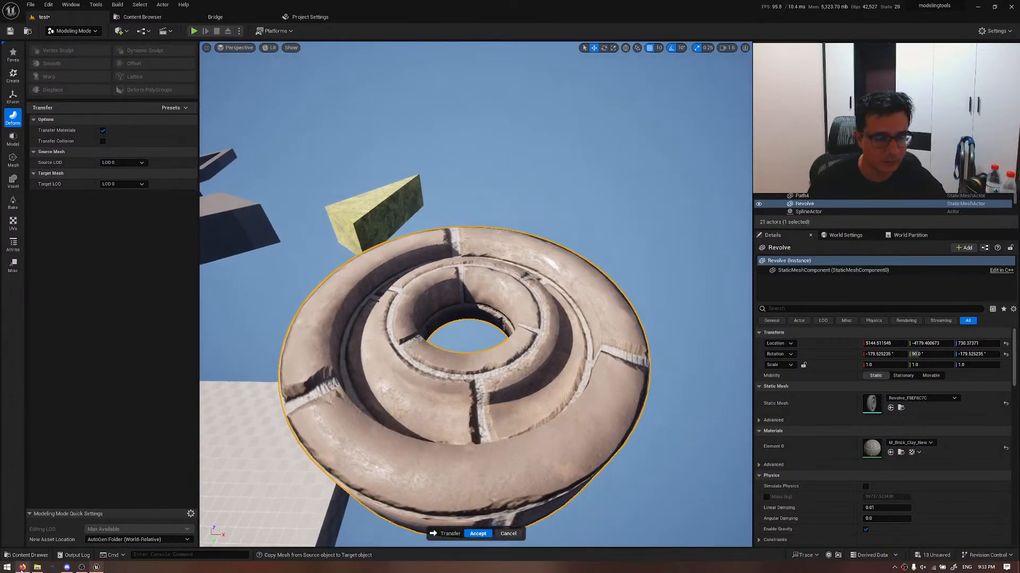
{"action": "mouse_move", "coordinate": [21, 569]}
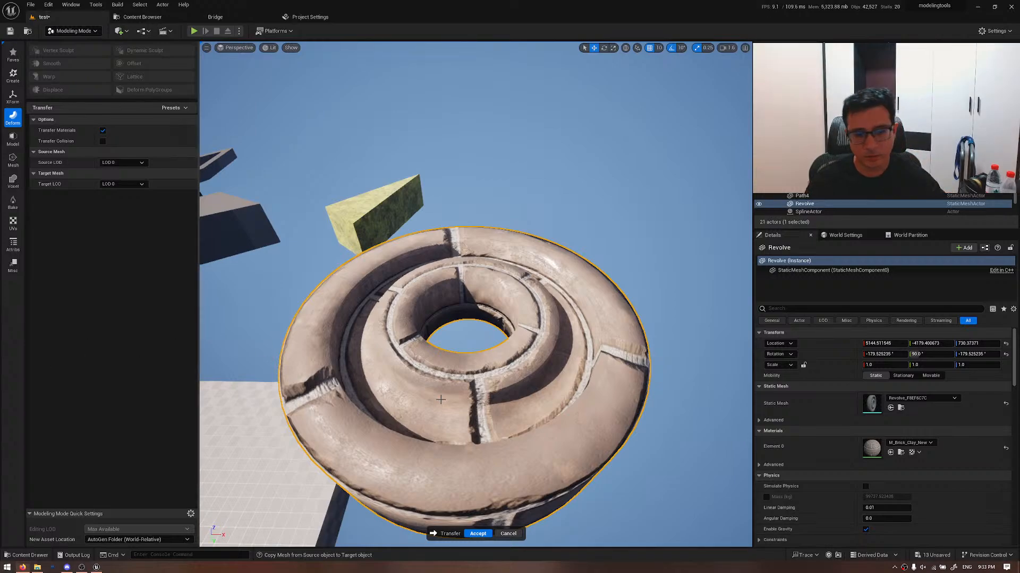
{"action": "mouse_move", "coordinate": [466, 469]}
{"action": "right_mouse_down"}
{"action": "mouse_move", "coordinate": [366, 457]}
{"action": "mouse_move", "coordinate": [465, 469]}
{"action": "right_mouse_up"}
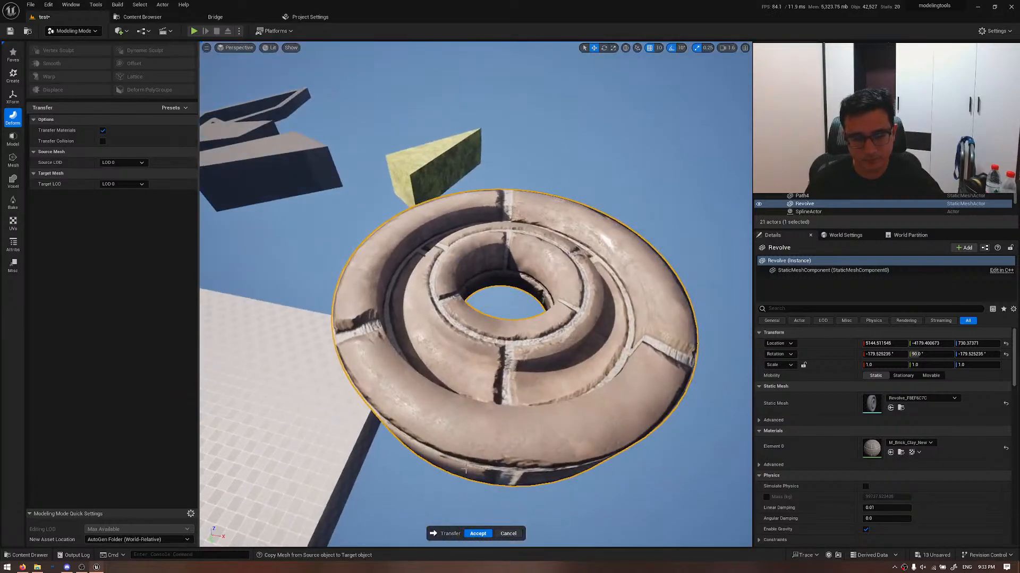
{"action": "left_click", "coordinate": [478, 534]}
{"action": "right_click_drag", "start_coordinate": [509, 399], "coordinate": [578, 332]}
{"action": "right_click_drag", "start_coordinate": [402, 283], "coordinate": [409, 356]}
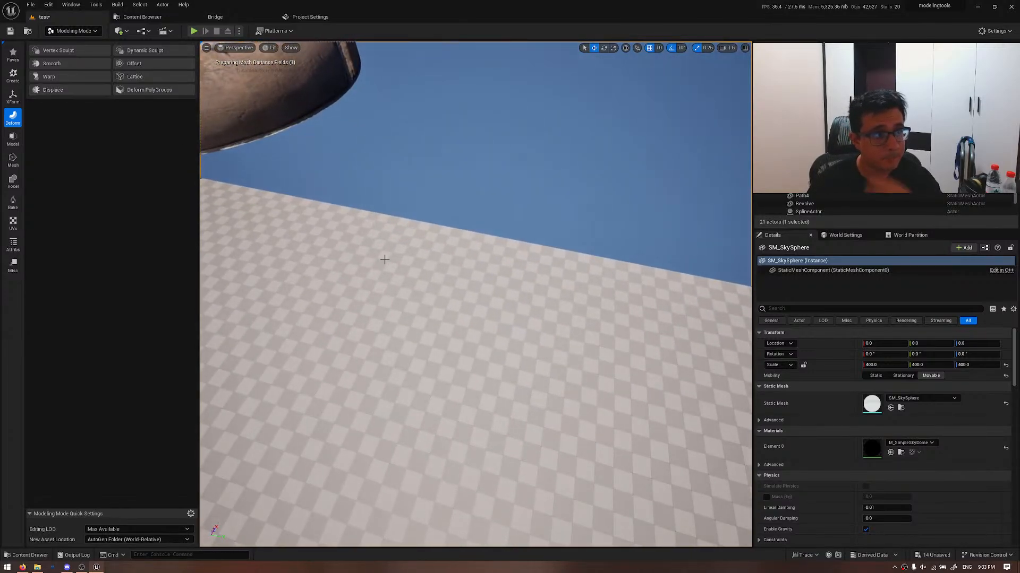
{"action": "right_click_drag", "start_coordinate": [387, 266], "coordinate": [374, 286]}
{"action": "key", "text": "w"}
{"action": "left_click", "coordinate": [77, 52]}
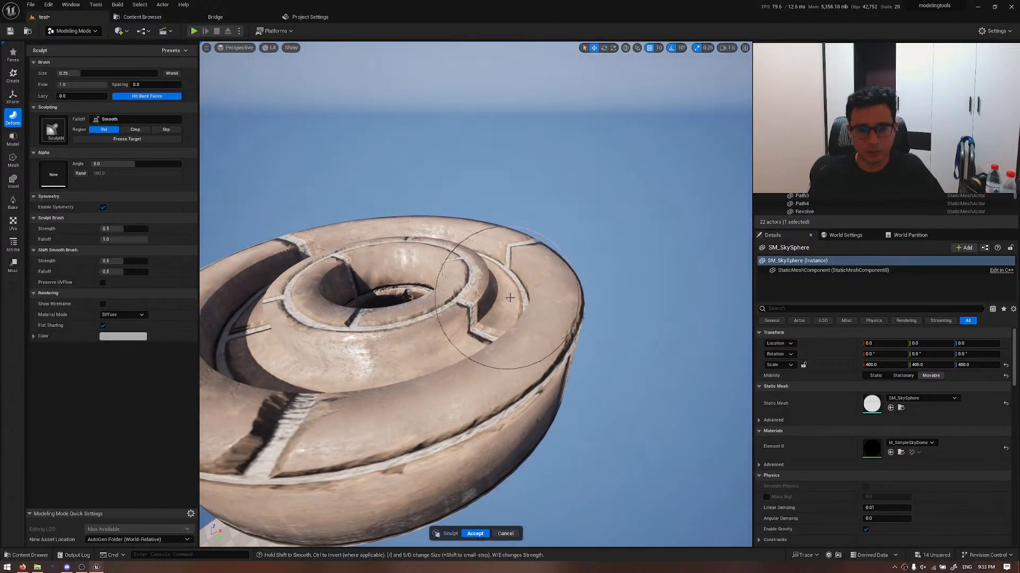
{"action": "key", "text": "s"}
{"action": "right_click_drag", "start_coordinate": [632, 277], "coordinate": [579, 303]}
{"action": "key", "text": "w"}
{"action": "key", "text": "s"}
{"action": "key", "text": "w"}
{"action": "key", "text": "s"}
{"action": "key", "text": "w"}
{"action": "key", "text": "alt+2"}
{"action": "key", "text": "alt+4"}
{"action": "key", "text": "w"}
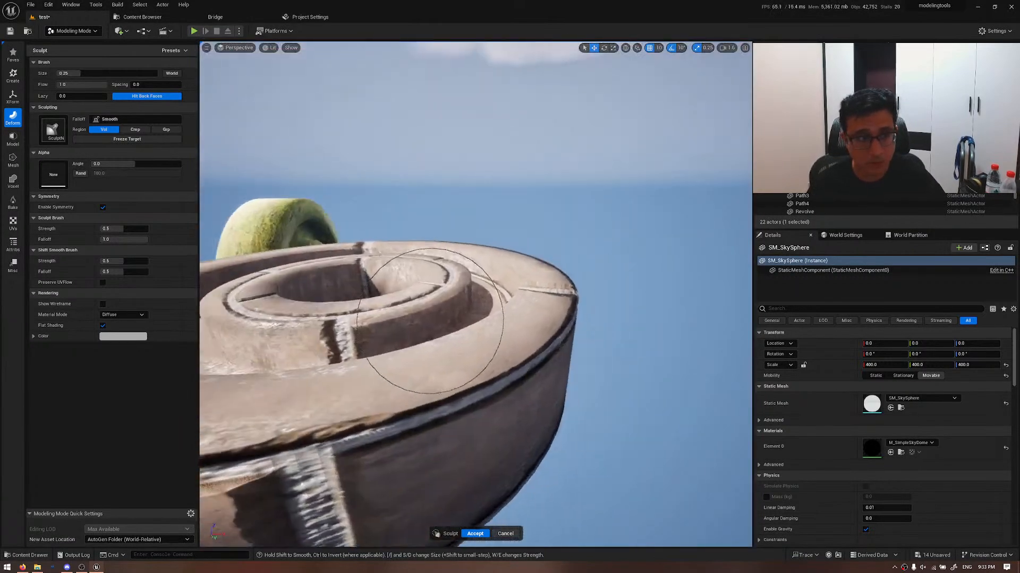
{"action": "right_click_drag", "start_coordinate": [430, 322], "coordinate": [526, 315]}
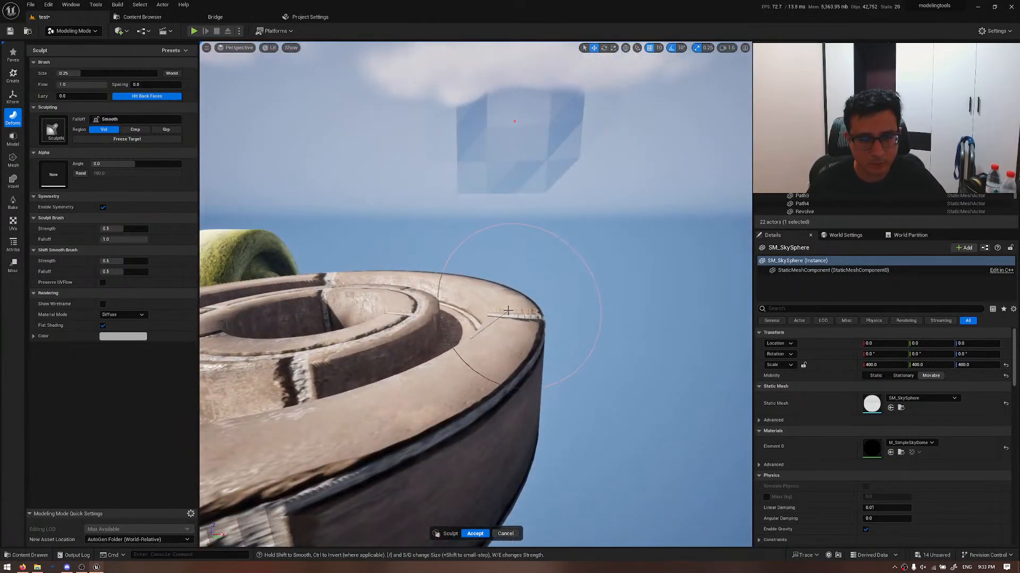
{"action": "left_click_drag", "start_coordinate": [503, 312], "coordinate": [496, 305]}
{"action": "key", "text": "s"}
{"action": "mouse_move", "coordinate": [496, 305]}
{"action": "right_mouse_down"}
{"action": "mouse_move", "coordinate": [493, 314]}
{"action": "mouse_move", "coordinate": [469, 259]}
{"action": "right_mouse_up"}
{"action": "scroll", "coordinate": [478, 273], "scroll_direction": "up", "scroll_amount": 3}
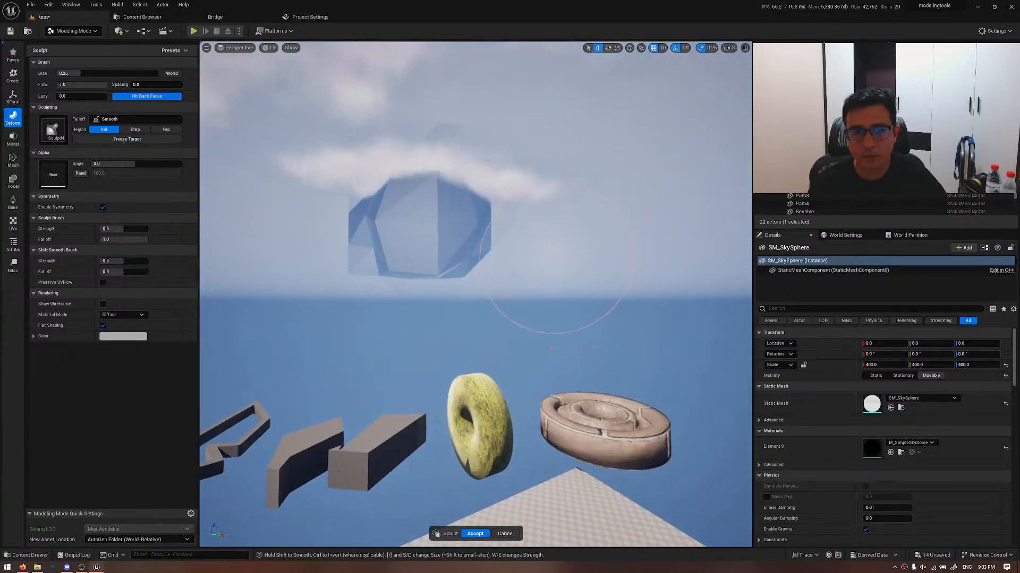
{"action": "key", "text": "d"}
{"action": "right_click_drag", "start_coordinate": [550, 282], "coordinate": [500, 265]}
{"action": "mouse_move", "coordinate": [494, 265]}
{"action": "left_mouse_down"}
{"action": "mouse_move", "coordinate": [390, 260]}
{"action": "mouse_move", "coordinate": [528, 262]}
{"action": "mouse_move", "coordinate": [626, 303]}
{"action": "left_mouse_up"}
{"action": "right_click_drag", "start_coordinate": [627, 303], "coordinate": [509, 308]}
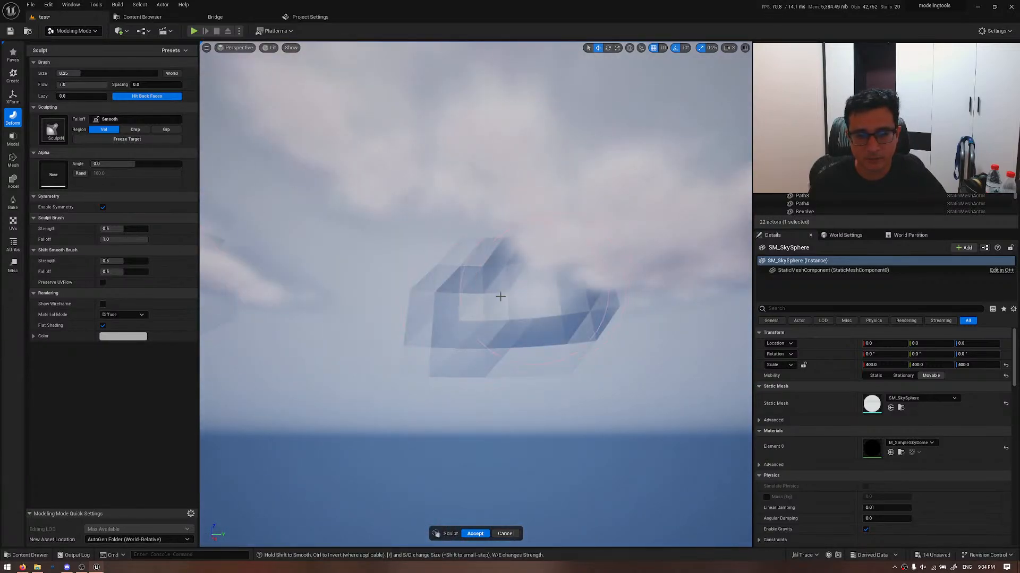
{"action": "mouse_move", "coordinate": [501, 296]}
{"action": "left_mouse_down"}
{"action": "mouse_move", "coordinate": [407, 324]}
{"action": "mouse_move", "coordinate": [496, 330]}
{"action": "left_mouse_up"}
{"action": "right_click_drag", "start_coordinate": [496, 330], "coordinate": [350, 307]}
{"action": "left_click_drag", "start_coordinate": [350, 308], "coordinate": [539, 301]}
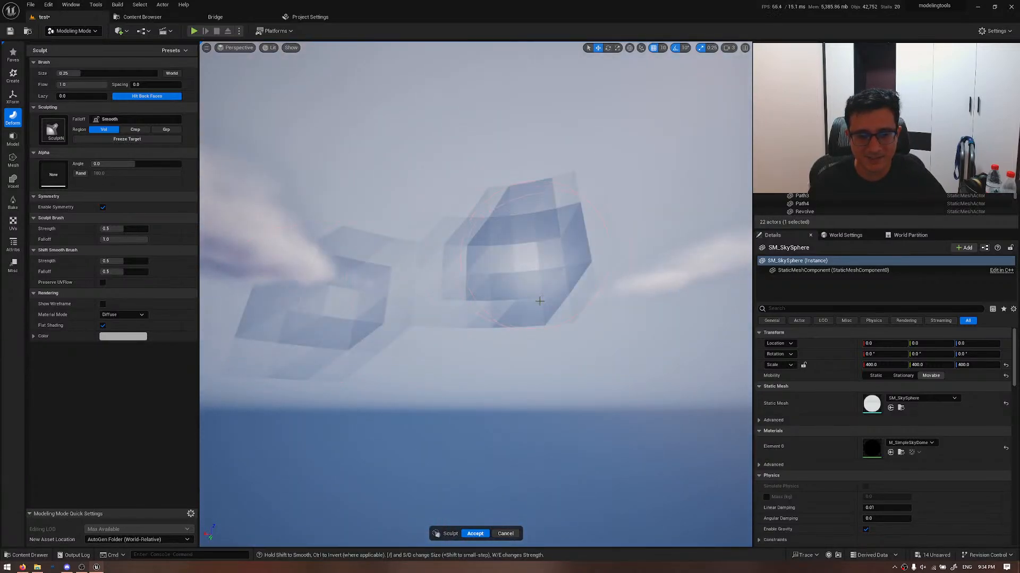
{"action": "left_click", "coordinate": [508, 534]}
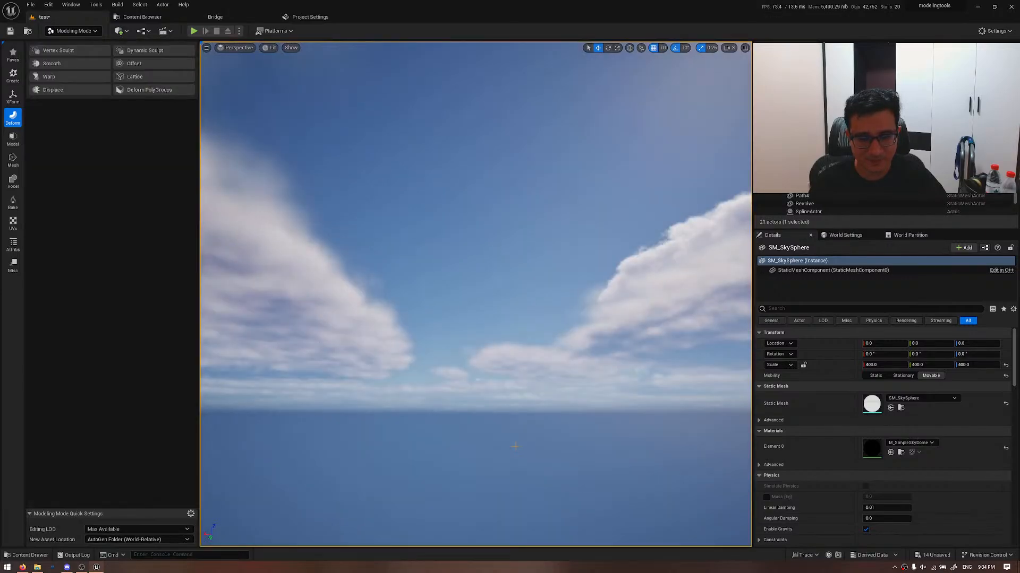
- Find and select the brick ring beside the large platform and frame it in the view
{"action": "right_click_drag", "start_coordinate": [515, 446], "coordinate": [481, 529]}
{"action": "key", "text": "s"}
{"action": "scroll", "coordinate": [515, 446], "scroll_direction": "up", "scroll_amount": 5}
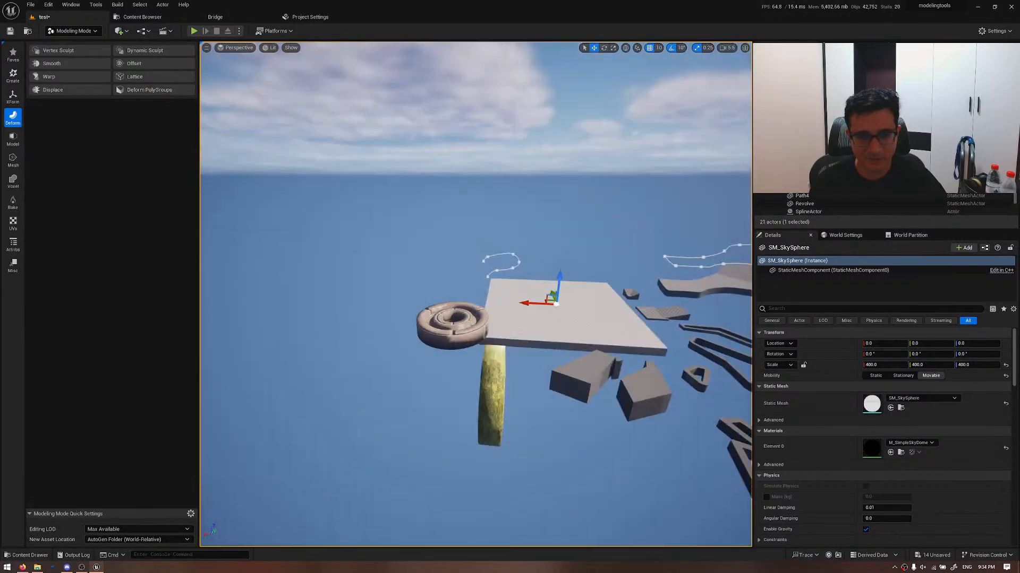
{"action": "left_click", "coordinate": [453, 324]}
{"action": "key", "text": "f"}
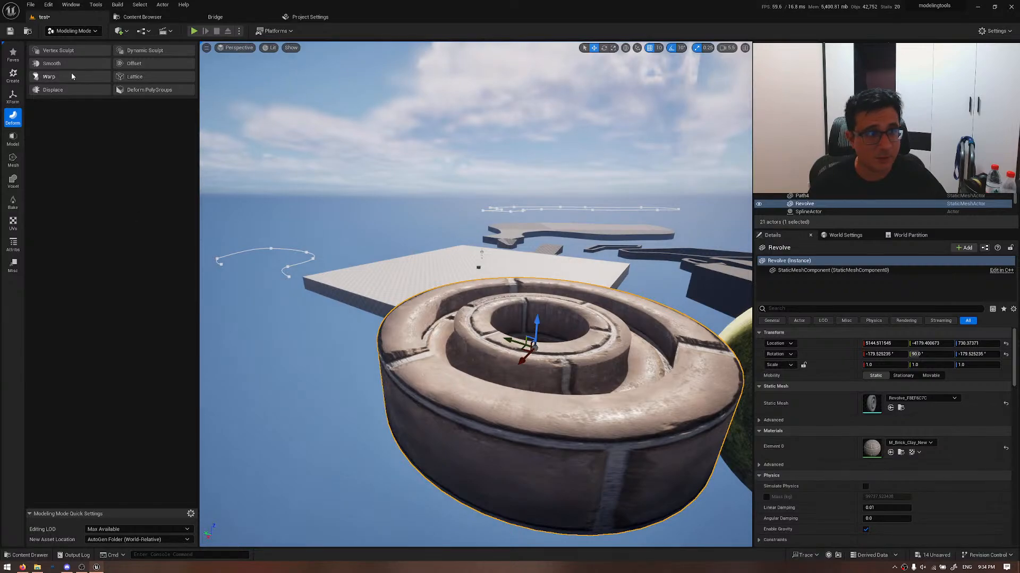
- Try a Vertex Sculpt stroke along the ring's outer rim and undo it
{"action": "left_click", "coordinate": [80, 55]}
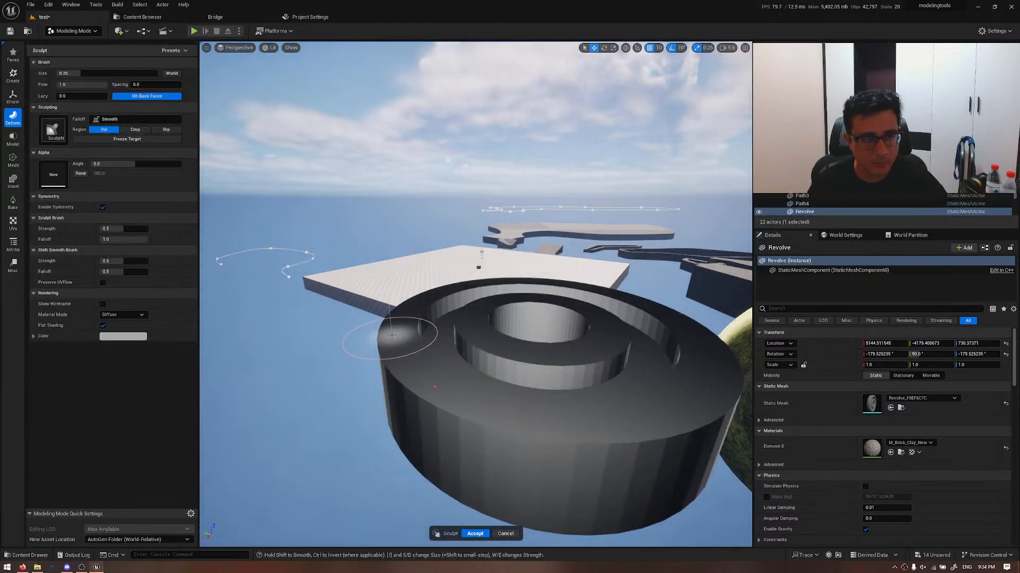
{"action": "mouse_move", "coordinate": [398, 341]}
{"action": "left_mouse_down"}
{"action": "mouse_move", "coordinate": [391, 335]}
{"action": "mouse_move", "coordinate": [421, 341]}
{"action": "mouse_move", "coordinate": [466, 386]}
{"action": "left_mouse_up"}
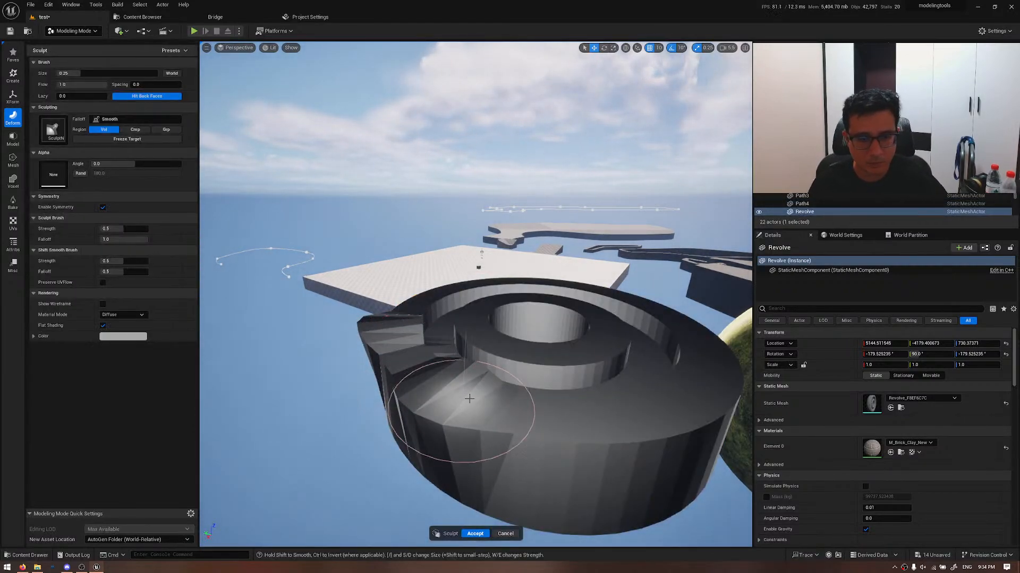
{"action": "mouse_move", "coordinate": [466, 387]}
{"action": "right_mouse_down"}
{"action": "mouse_move", "coordinate": [462, 457]}
{"action": "mouse_move", "coordinate": [483, 393]}
{"action": "mouse_move", "coordinate": [508, 363]}
{"action": "right_mouse_up"}
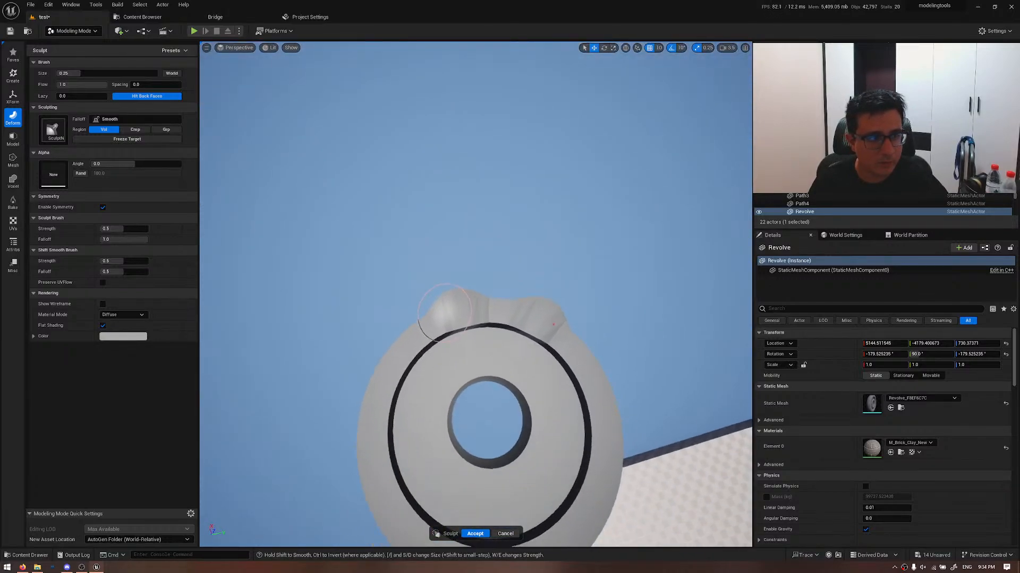
{"action": "key", "text": "ctrl+z"}
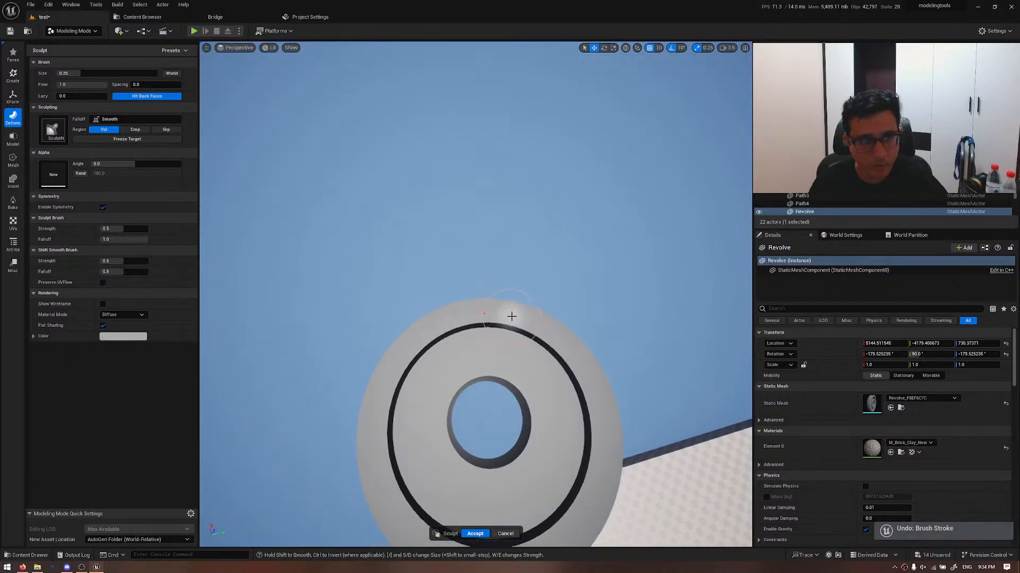
- Sculpt around the ring's outer rim with symmetry on, then try one more stroke and undo it
{"action": "right_click_drag", "start_coordinate": [512, 316], "coordinate": [512, 339]}
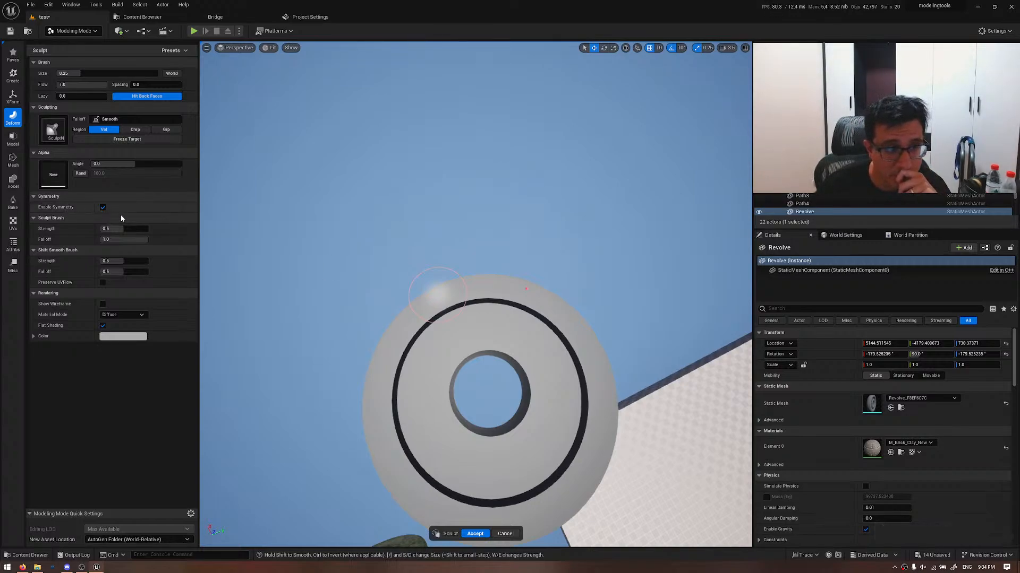
{"action": "mouse_move", "coordinate": [511, 293]}
{"action": "left_mouse_down"}
{"action": "mouse_move", "coordinate": [565, 324]}
{"action": "mouse_move", "coordinate": [590, 365]}
{"action": "mouse_move", "coordinate": [598, 424]}
{"action": "mouse_move", "coordinate": [582, 475]}
{"action": "mouse_move", "coordinate": [549, 504]}
{"action": "mouse_move", "coordinate": [502, 507]}
{"action": "left_mouse_up"}
{"action": "left_click_drag", "start_coordinate": [532, 290], "coordinate": [583, 207], "text": "alt"}
{"action": "right_click_drag", "start_coordinate": [583, 210], "coordinate": [600, 192]}
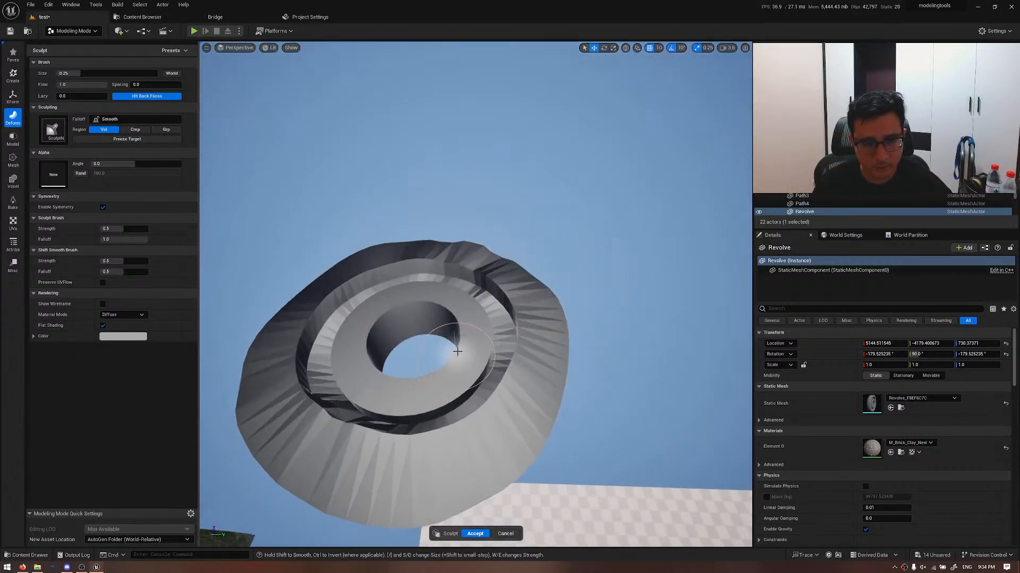
{"action": "left_click_drag", "start_coordinate": [534, 344], "coordinate": [529, 330]}
{"action": "key", "text": "ctrl+z"}
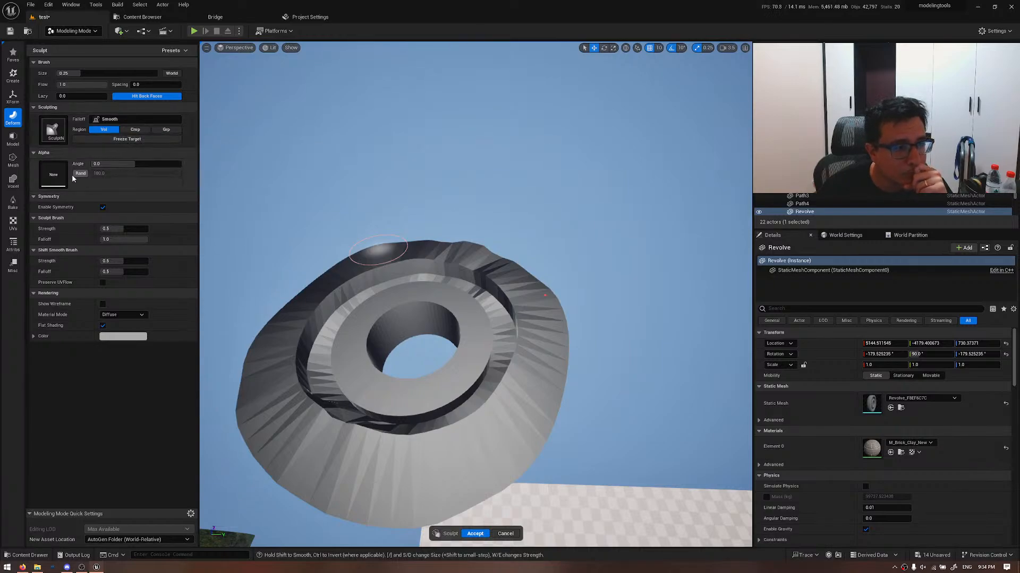
- Try the Flatten brush on the deformed ring and undo the stroke
{"action": "left_click", "coordinate": [53, 137]}
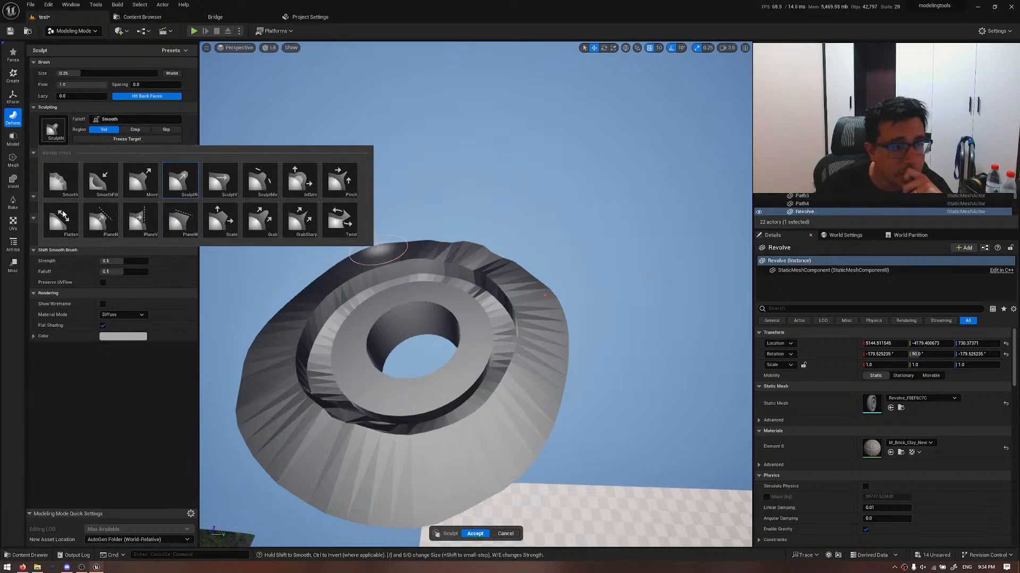
{"action": "left_click", "coordinate": [69, 224]}
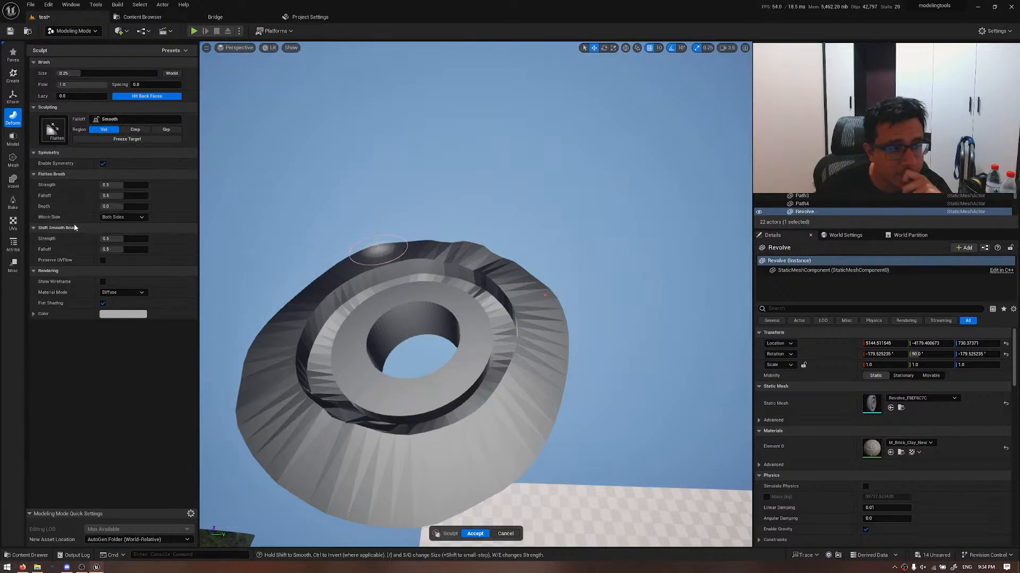
{"action": "mouse_move", "coordinate": [477, 345]}
{"action": "left_mouse_down"}
{"action": "mouse_move", "coordinate": [518, 387]}
{"action": "mouse_move", "coordinate": [525, 319]}
{"action": "mouse_move", "coordinate": [473, 264]}
{"action": "left_mouse_up"}
{"action": "key", "text": "ctrl+z"}
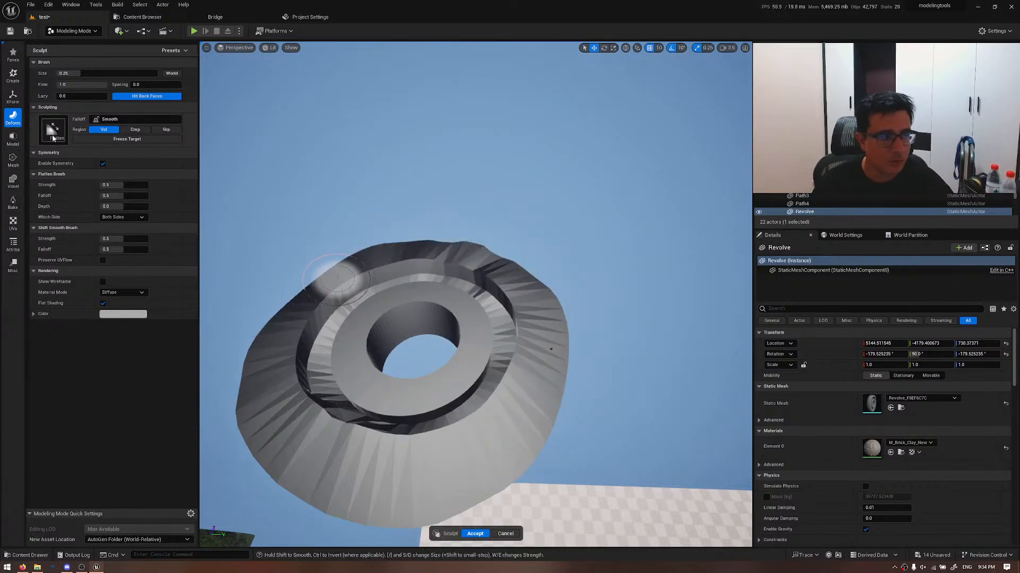
- Try the PlaneN brush across the ring's rim and undo its last strokes
{"action": "left_click", "coordinate": [49, 132]}
{"action": "left_click", "coordinate": [107, 223]}
{"action": "mouse_move", "coordinate": [480, 442]}
{"action": "left_mouse_down"}
{"action": "mouse_move", "coordinate": [523, 377]}
{"action": "mouse_move", "coordinate": [529, 313]}
{"action": "mouse_move", "coordinate": [510, 285]}
{"action": "mouse_move", "coordinate": [488, 267]}
{"action": "mouse_move", "coordinate": [282, 262]}
{"action": "left_mouse_up"}
{"action": "mouse_move", "coordinate": [536, 255]}
{"action": "left_mouse_down", "text": "alt"}
{"action": "mouse_move", "coordinate": [452, 296]}
{"action": "mouse_move", "coordinate": [504, 296]}
{"action": "mouse_move", "coordinate": [455, 362]}
{"action": "mouse_move", "coordinate": [316, 303]}
{"action": "mouse_move", "coordinate": [352, 296]}
{"action": "left_mouse_up", "text": "alt"}
{"action": "key", "text": "ctrl+z"}
{"action": "key", "text": "ctrl+z"}
- Try the PlaneV brush on the side of the ring and undo the strokes
{"action": "left_click", "coordinate": [53, 129]}
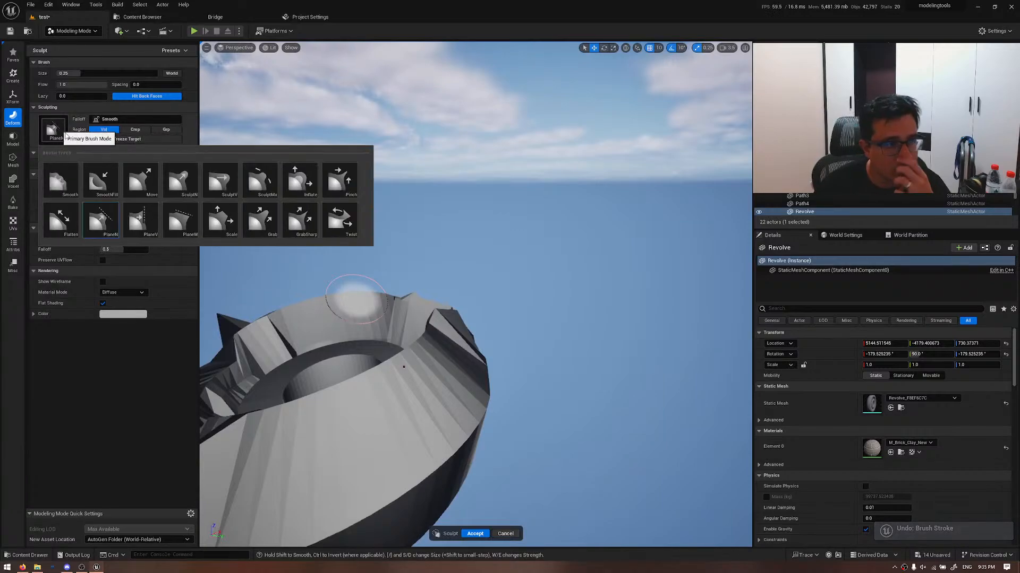
{"action": "left_click", "coordinate": [150, 235]}
{"action": "mouse_move", "coordinate": [460, 421]}
{"action": "left_mouse_down", "text": "alt"}
{"action": "mouse_move", "coordinate": [471, 432]}
{"action": "mouse_move", "coordinate": [445, 482]}
{"action": "mouse_move", "coordinate": [474, 434]}
{"action": "left_mouse_up", "text": "alt"}
{"action": "left_click_drag", "start_coordinate": [478, 387], "coordinate": [597, 319], "text": "alt"}
{"action": "key", "text": "ctrl+z"}
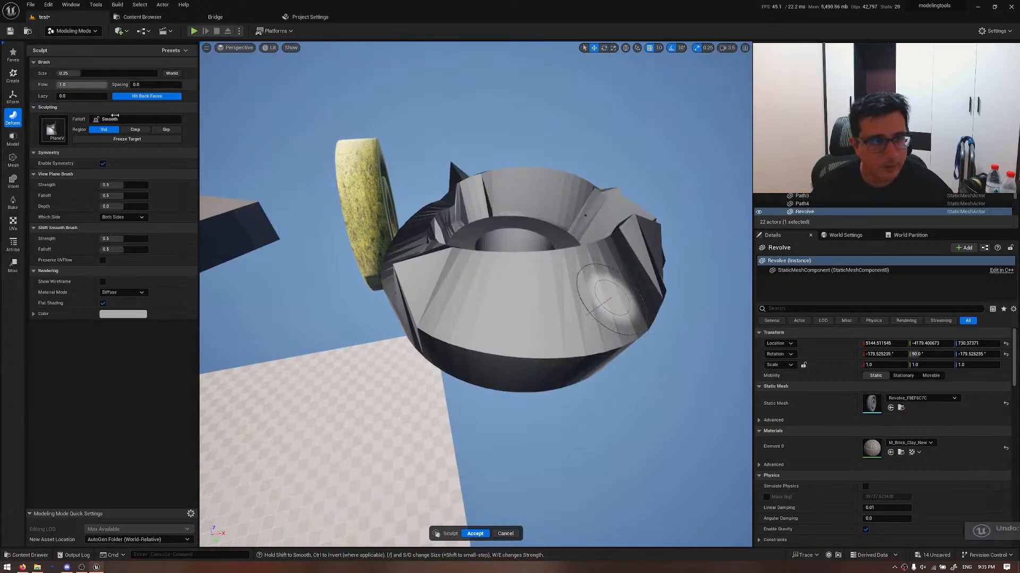
{"action": "left_click", "coordinate": [428, 322]}
{"action": "key", "text": "ctrl+z"}
- Try the Twist brush on the ring, then smooth its uneven rim with the Smooth brush
{"action": "left_click", "coordinate": [54, 131]}
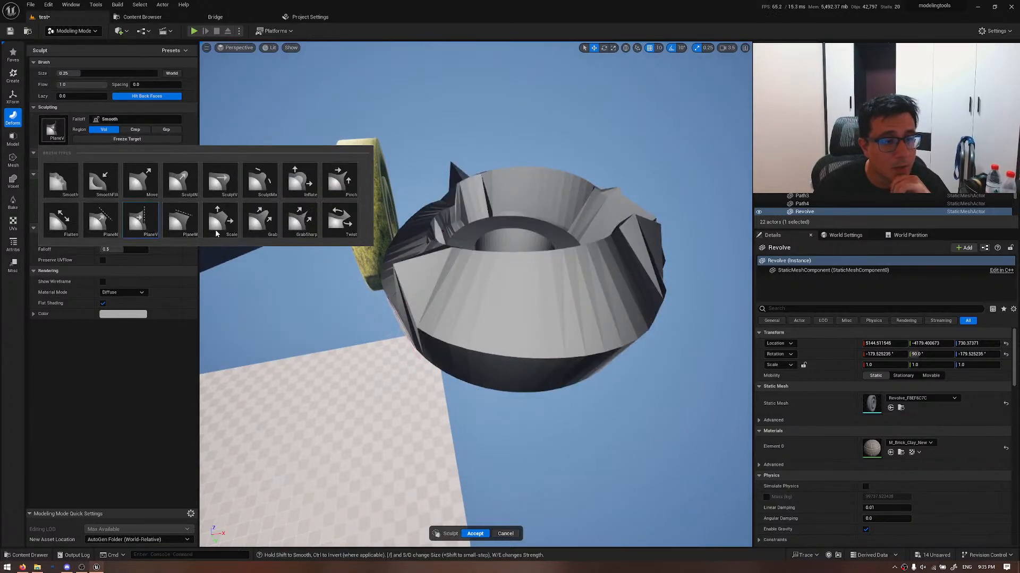
{"action": "left_click", "coordinate": [328, 224]}
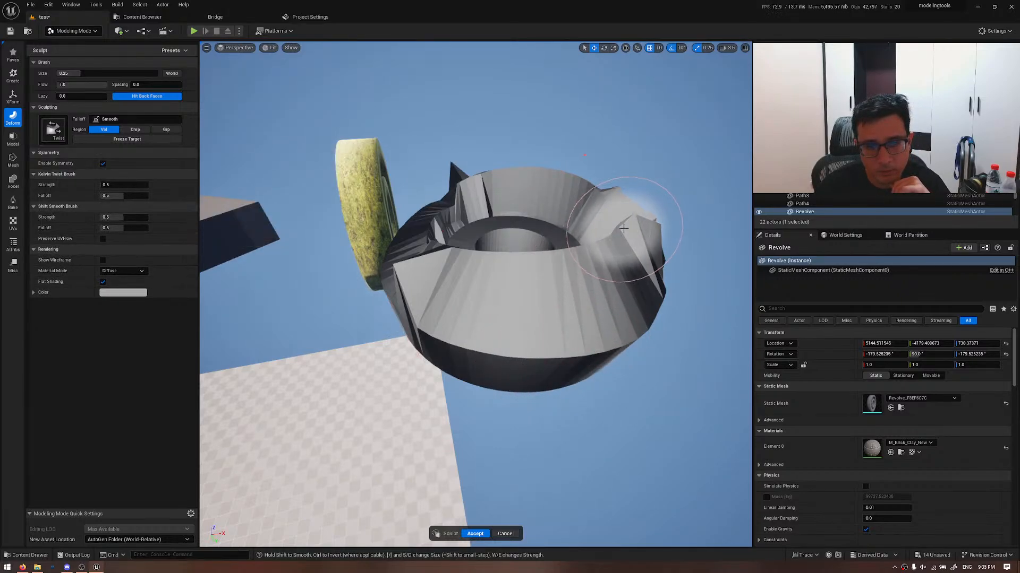
{"action": "left_click", "coordinate": [54, 130]}
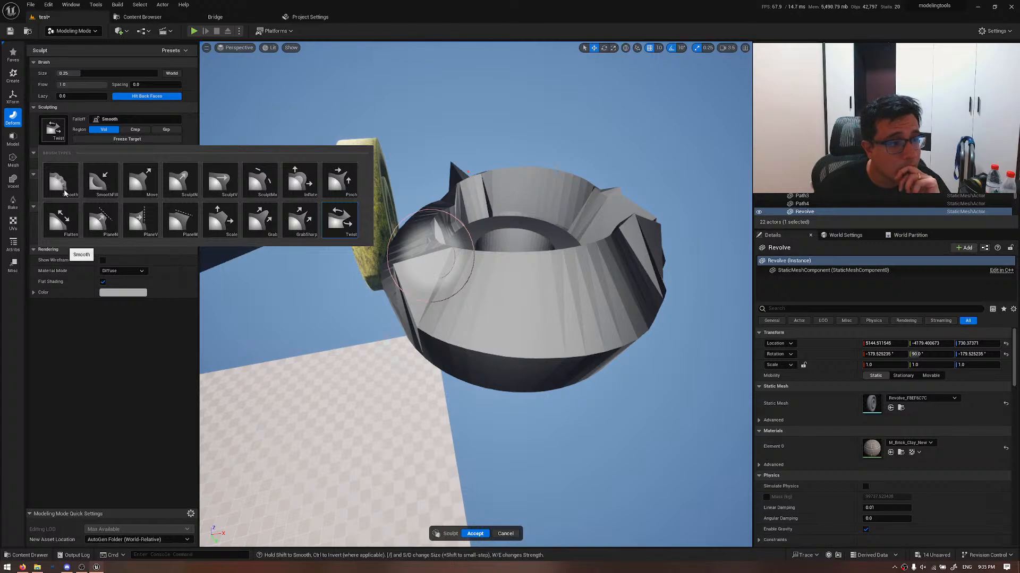
{"action": "left_click", "coordinate": [64, 192]}
{"action": "mouse_move", "coordinate": [455, 284]}
{"action": "left_mouse_down"}
{"action": "mouse_move", "coordinate": [425, 269]}
{"action": "mouse_move", "coordinate": [537, 364]}
{"action": "mouse_move", "coordinate": [627, 233]}
{"action": "mouse_move", "coordinate": [534, 324]}
{"action": "mouse_move", "coordinate": [404, 311]}
{"action": "left_mouse_up"}
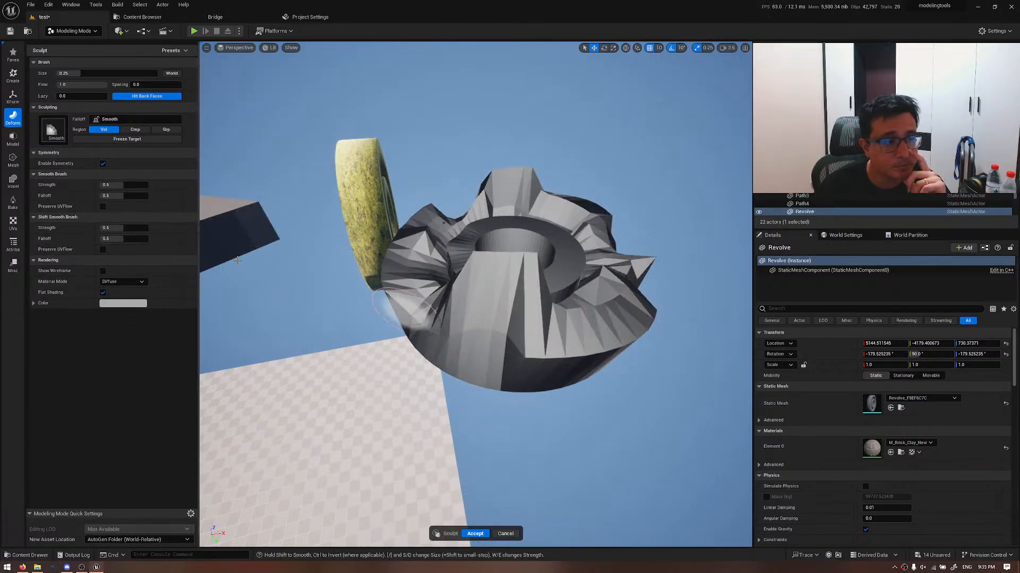
- Toggle Flat Shading off and on, then preview the ring in Existing Material mode and return to Diffuse
{"action": "left_click", "coordinate": [103, 293]}
{"action": "left_click", "coordinate": [103, 293]}
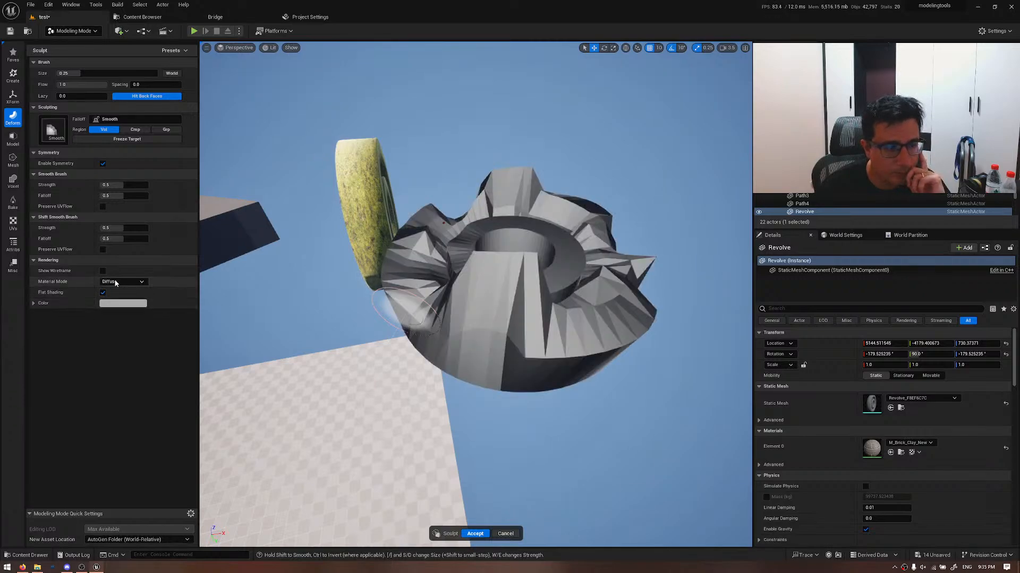
{"action": "left_click", "coordinate": [115, 283]}
{"action": "left_click", "coordinate": [122, 288]}
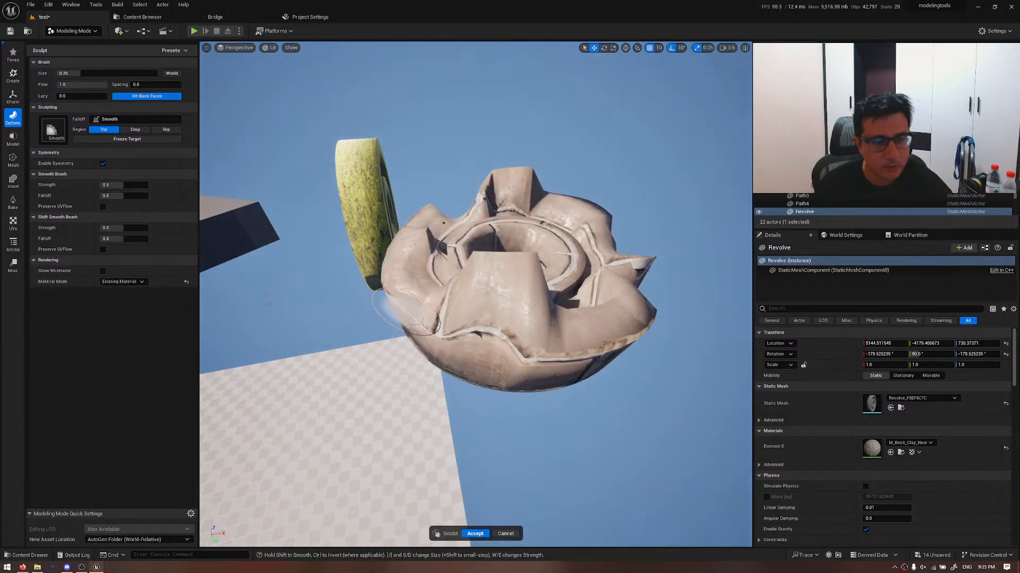
{"action": "left_click", "coordinate": [123, 282]}
{"action": "left_click", "coordinate": [121, 295]}
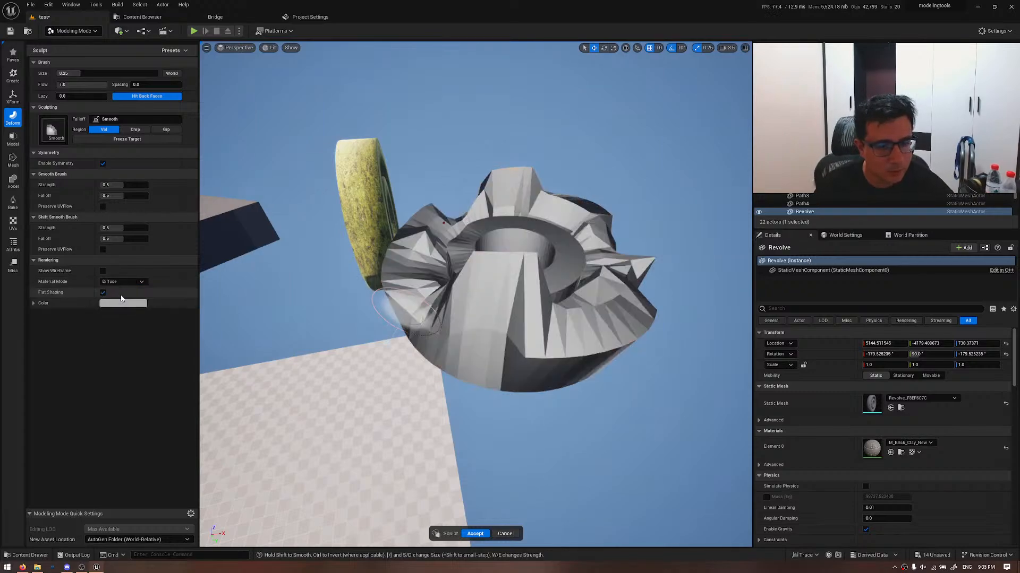
- Preview the sculpted ring in the Soft, Transparent and Tangent Normal material modes
{"action": "left_click", "coordinate": [127, 284]}
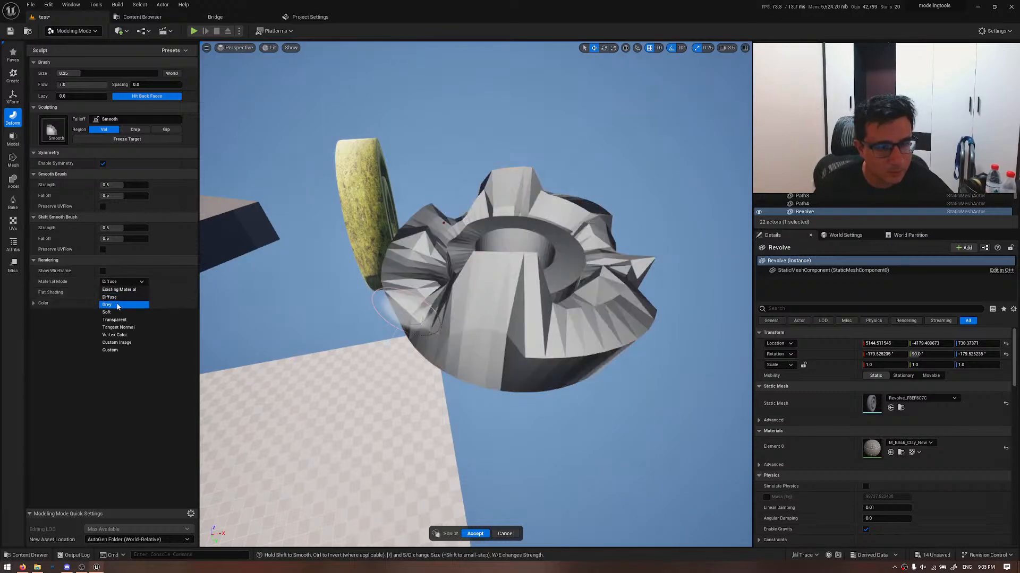
{"action": "left_click", "coordinate": [118, 304]}
{"action": "left_click", "coordinate": [121, 313]}
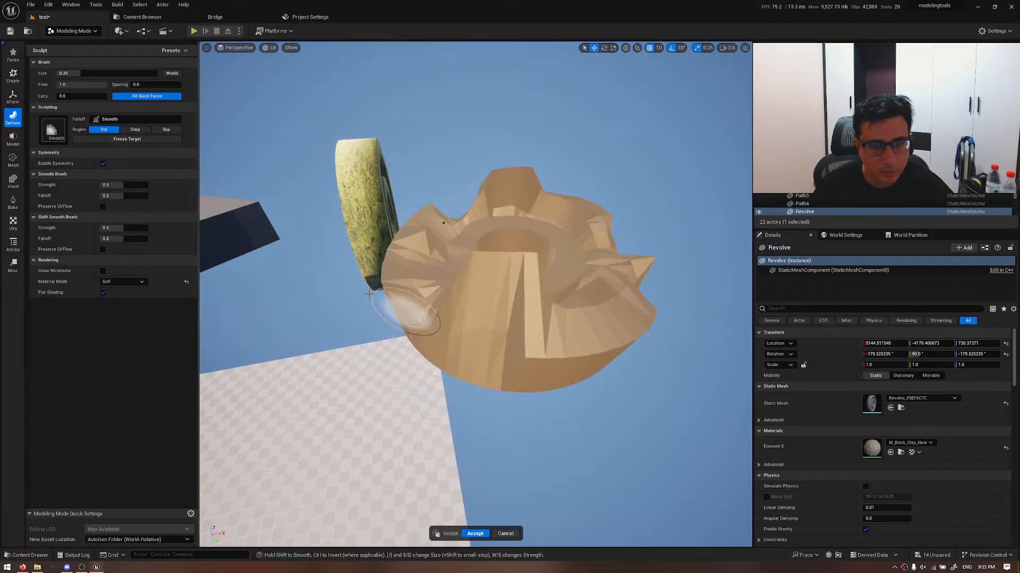
{"action": "left_click", "coordinate": [121, 282]}
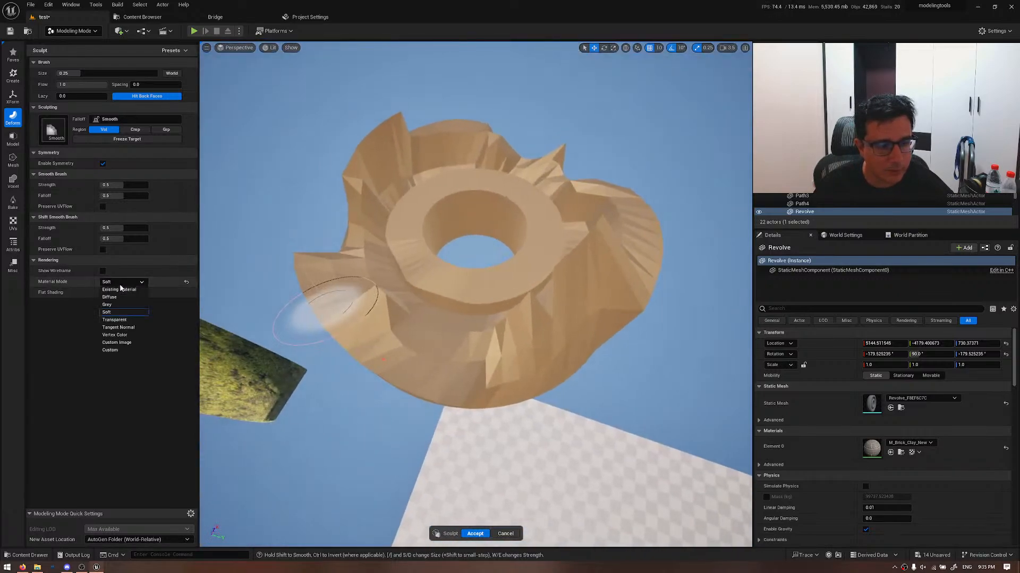
{"action": "left_click", "coordinate": [132, 320]}
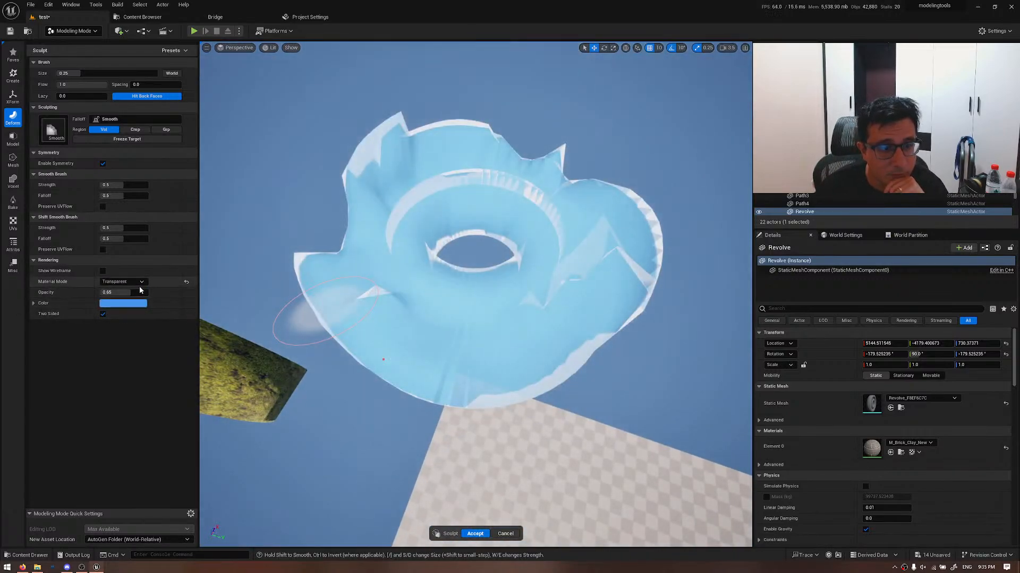
{"action": "left_click", "coordinate": [138, 283]}
{"action": "left_click", "coordinate": [131, 328]}
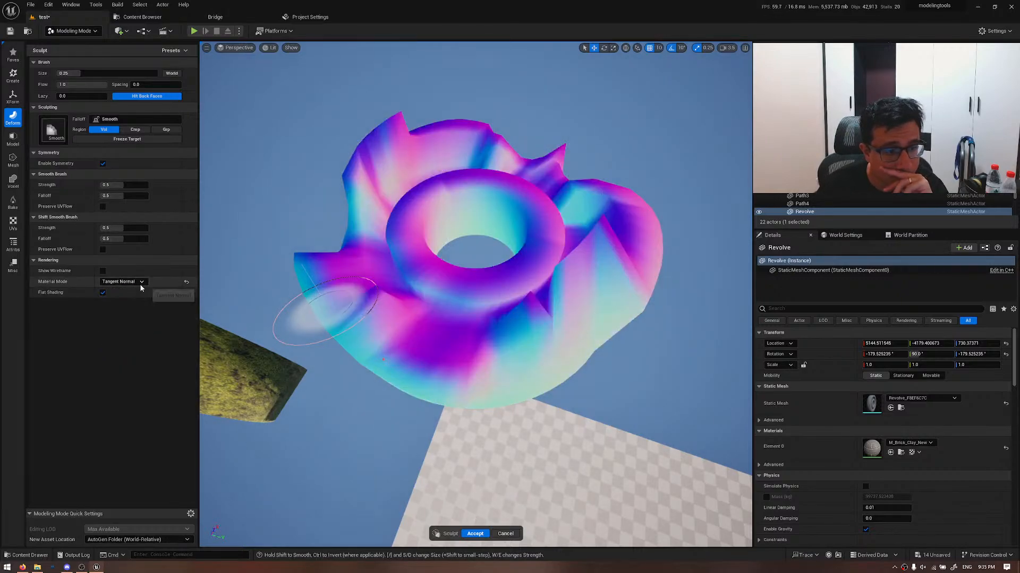
- Preview the Vertex Color, Custom Image and Custom material modes, return to Diffuse, and cancel the whole sculpt
{"action": "left_click", "coordinate": [122, 282]}
{"action": "left_click", "coordinate": [115, 335]}
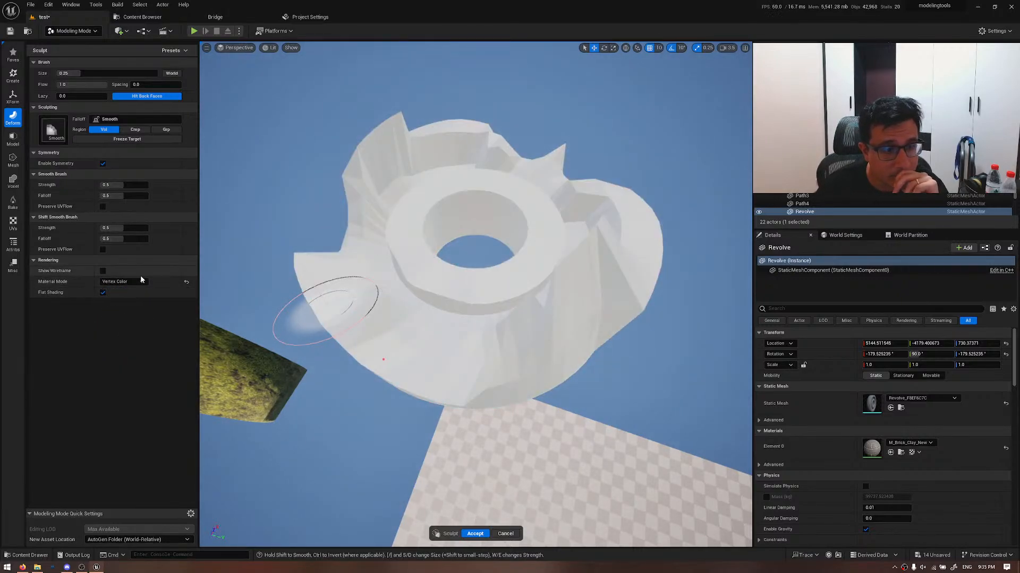
{"action": "left_click", "coordinate": [138, 282]}
{"action": "left_click", "coordinate": [127, 343]}
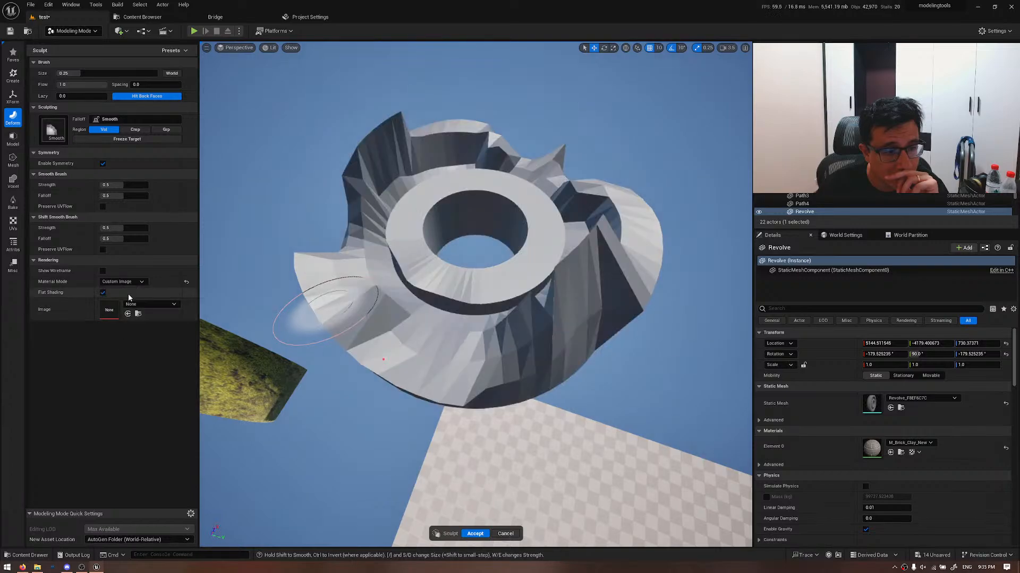
{"action": "left_click", "coordinate": [124, 282]}
{"action": "left_click", "coordinate": [115, 350]}
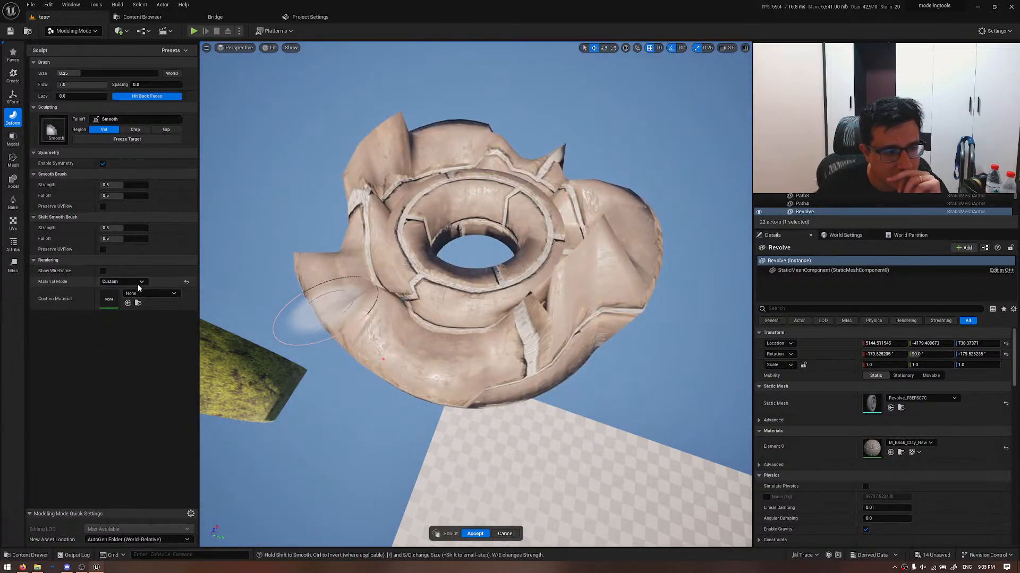
{"action": "left_click", "coordinate": [132, 282]}
{"action": "left_click", "coordinate": [122, 297]}
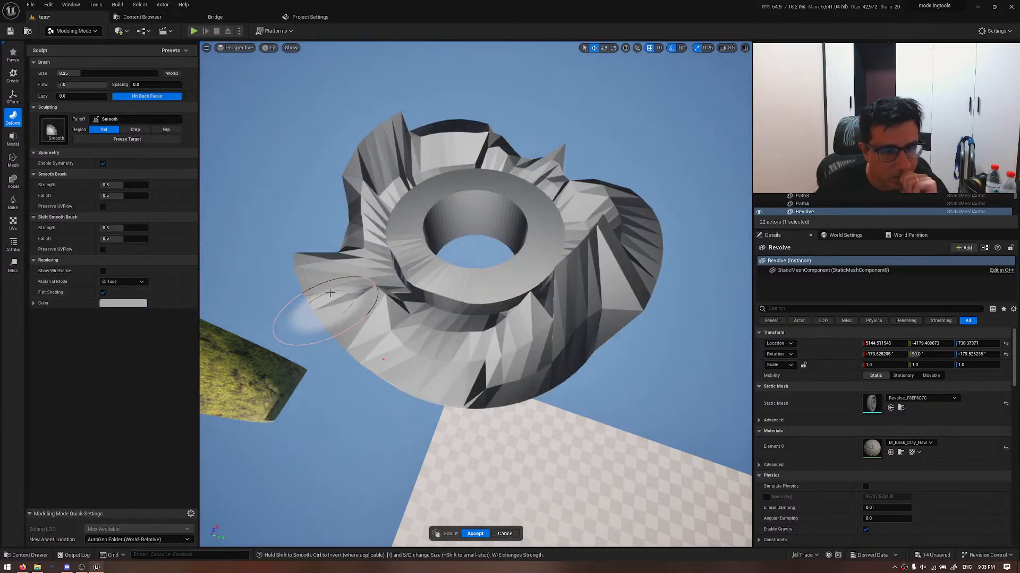
{"action": "left_click", "coordinate": [502, 534]}
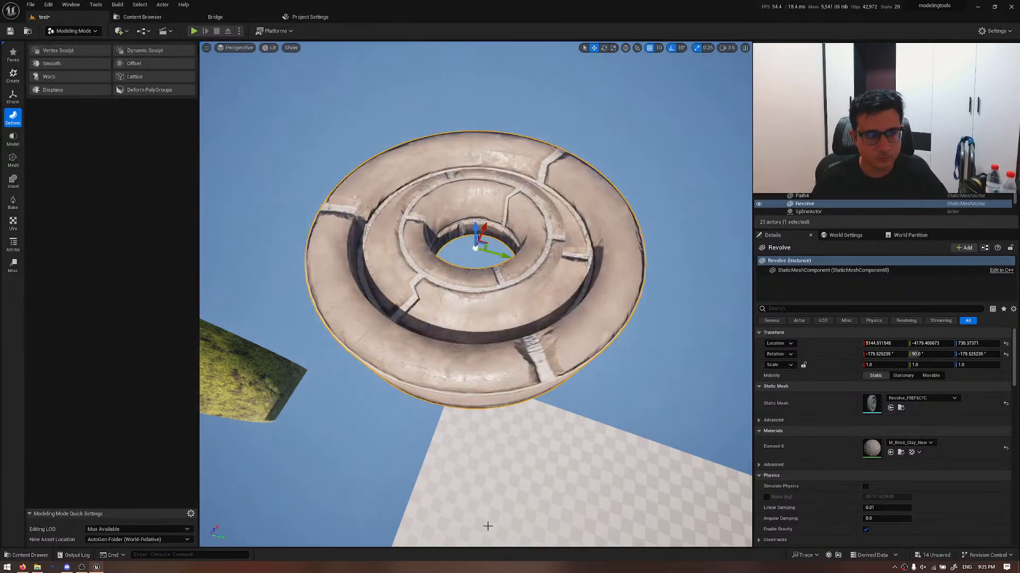
- Look over the Dynamic Sculpt settings for the ring, cancel the tool, and show the mesh processing tools
{"action": "left_click", "coordinate": [152, 50]}
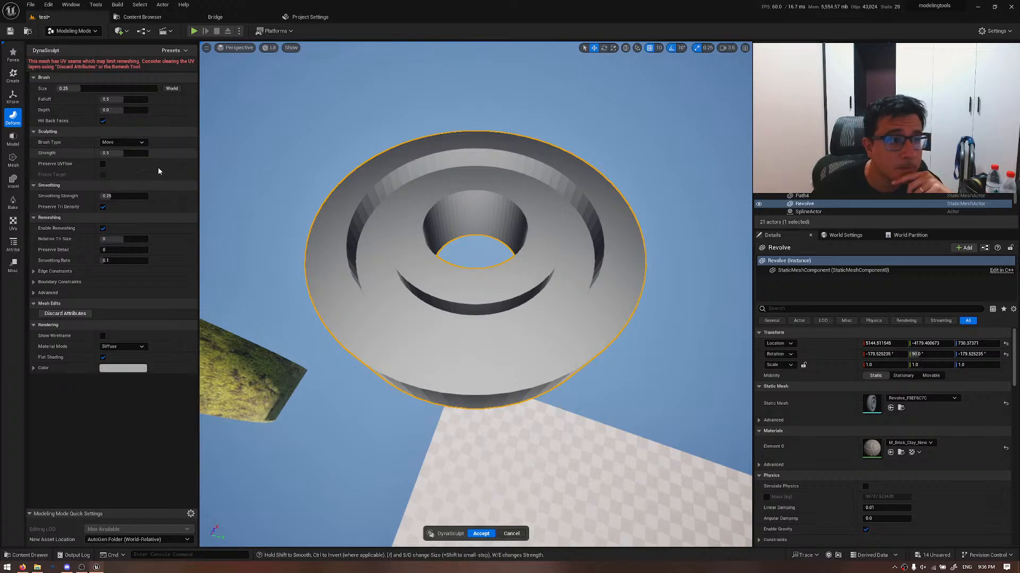
{"action": "left_click", "coordinate": [509, 532]}
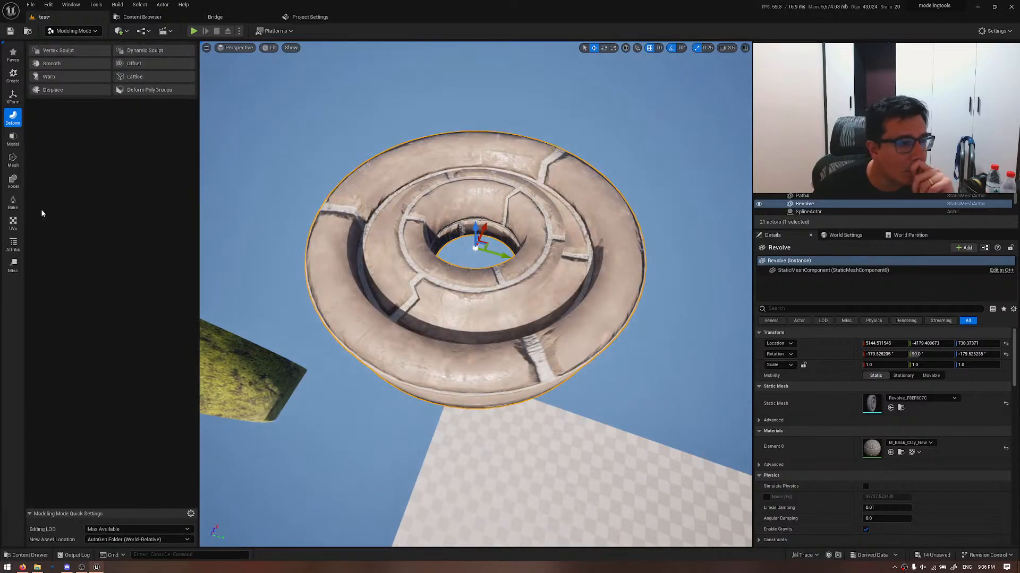
{"action": "left_click", "coordinate": [13, 97]}
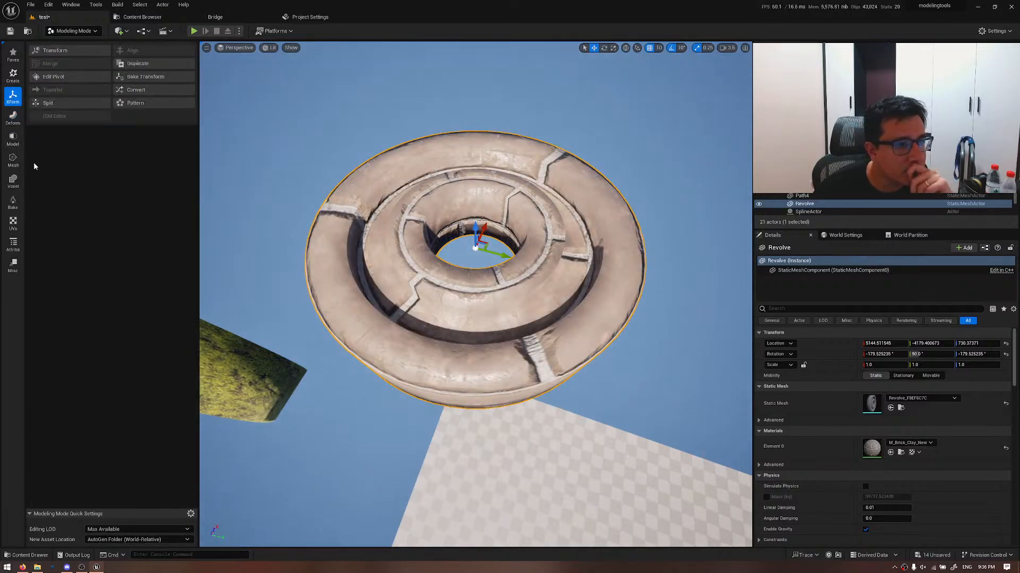
{"action": "left_click", "coordinate": [12, 160]}
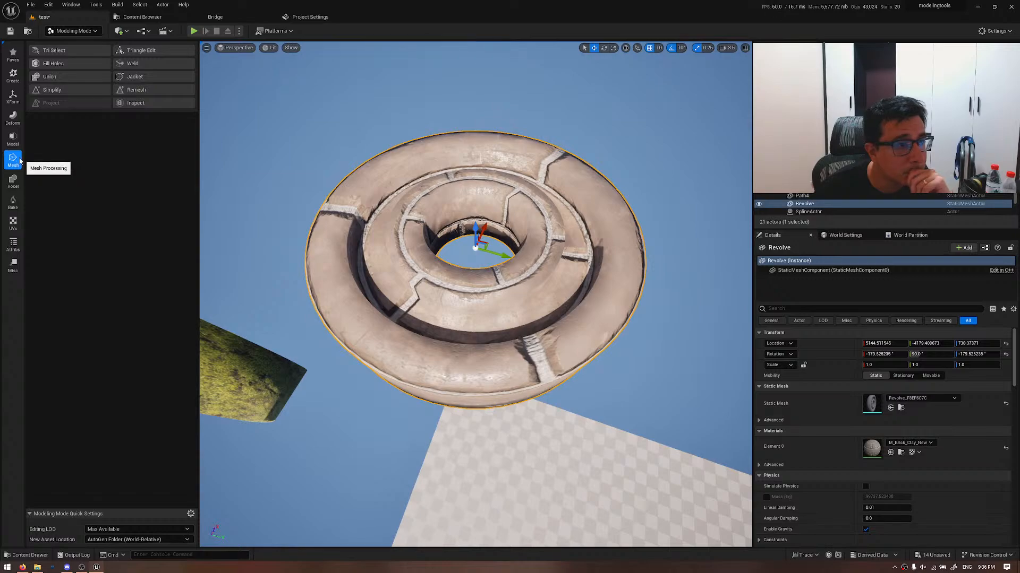
- Remesh the ring with Discard Attributes enabled, accept it, and inspect the new triangulation in wireframe before returning to the lit view
{"action": "left_click", "coordinate": [146, 90]}
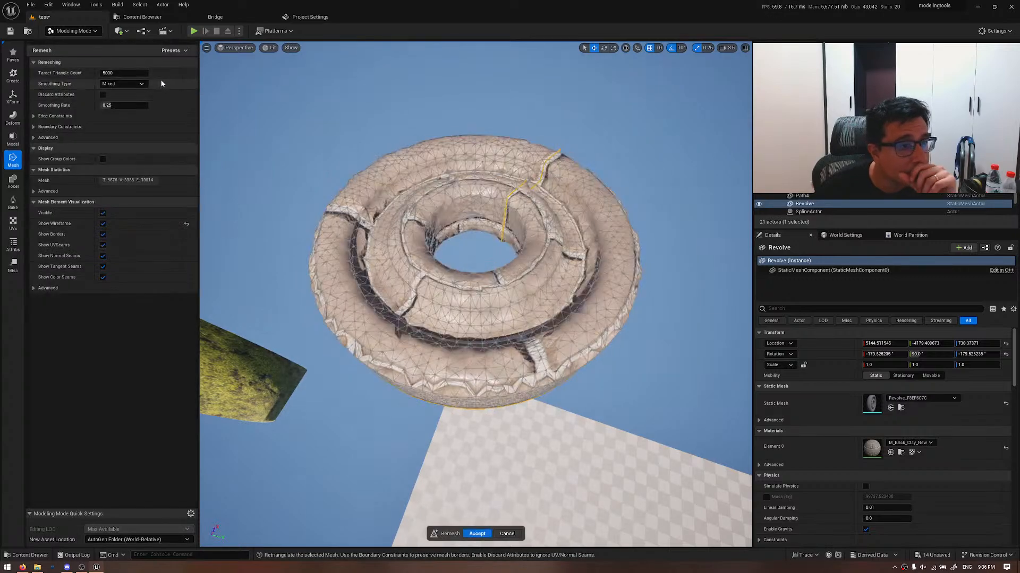
{"action": "left_click", "coordinate": [103, 95]}
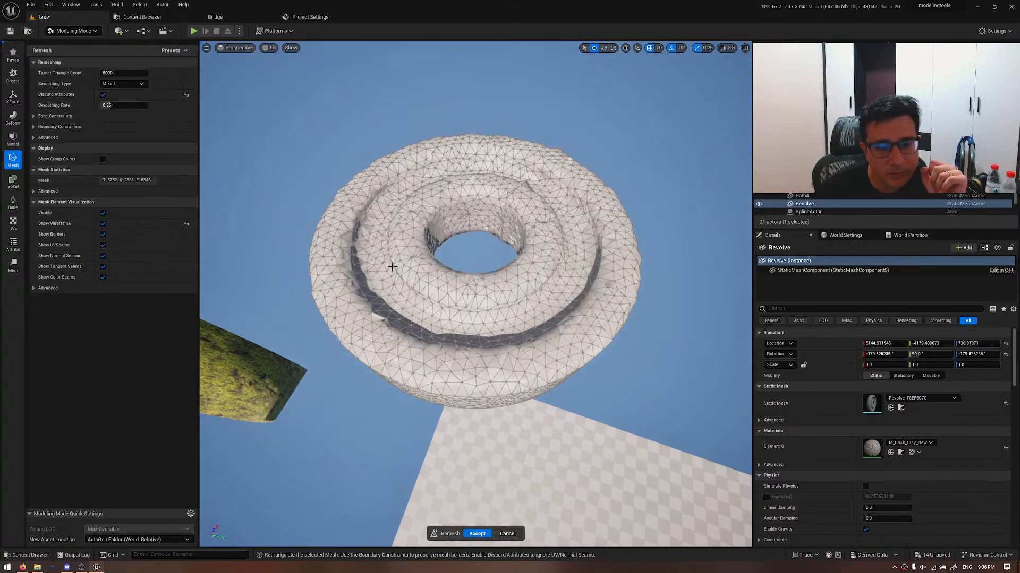
{"action": "left_click", "coordinate": [478, 534]}
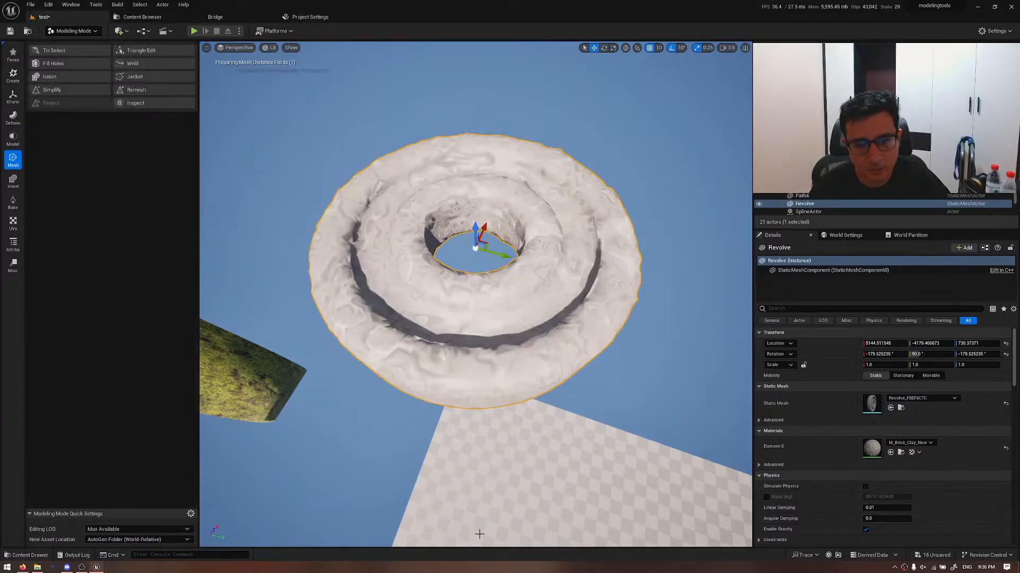
{"action": "key", "text": "d"}
{"action": "right_click_drag", "start_coordinate": [519, 346], "coordinate": [468, 377]}
{"action": "key", "text": "w"}
{"action": "key", "text": "s"}
{"action": "key", "text": "alt+2"}
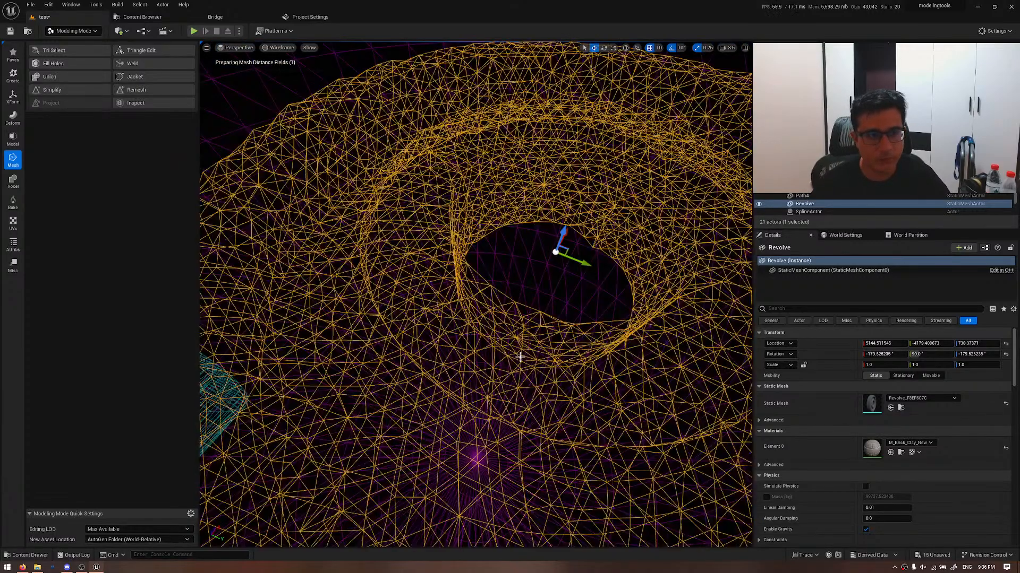
{"action": "key", "text": "alt+4"}
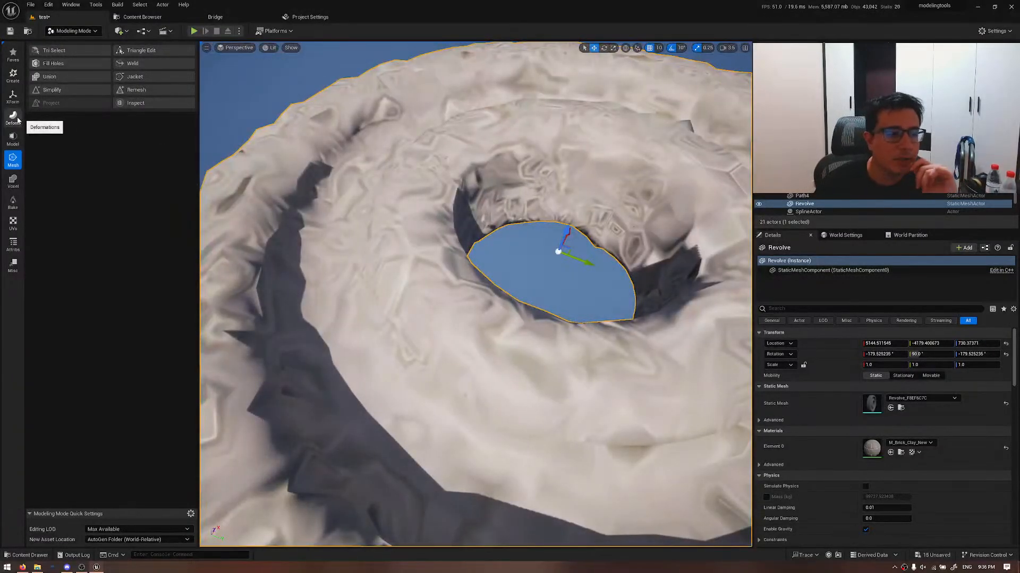
- Start Dynamic Sculpt on the remeshed ring and pull a tall horn out of its outer rim with the Move brush
{"action": "left_click", "coordinate": [13, 116]}
{"action": "scroll", "coordinate": [301, 89], "scroll_direction": "down", "scroll_amount": 10}
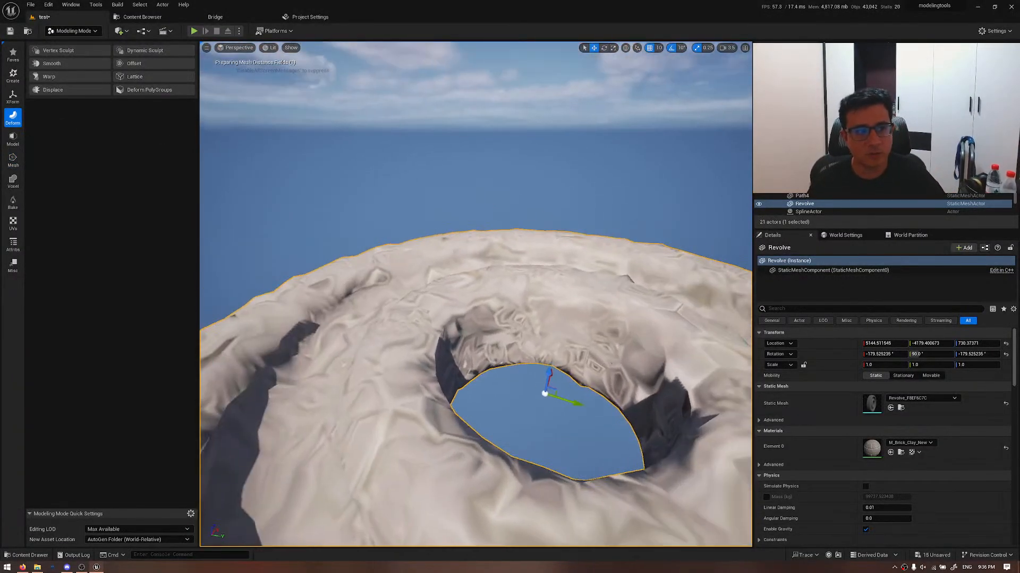
{"action": "left_click", "coordinate": [142, 49]}
{"action": "key", "text": "w"}
{"action": "mouse_move", "coordinate": [504, 355]}
{"action": "right_mouse_down"}
{"action": "mouse_move", "coordinate": [525, 352]}
{"action": "mouse_move", "coordinate": [531, 340]}
{"action": "right_mouse_up"}
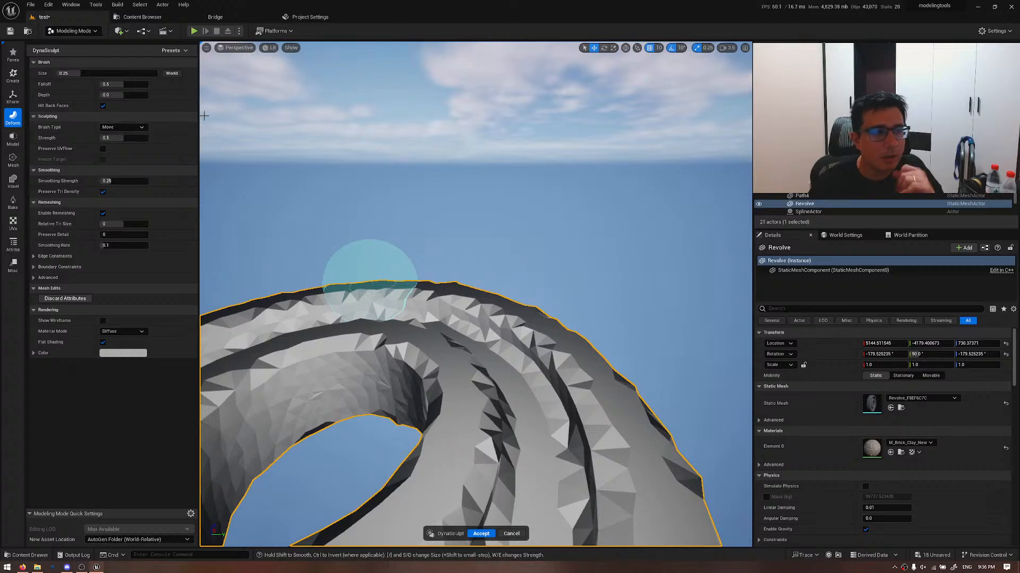
{"action": "left_click_drag", "start_coordinate": [200, 118], "coordinate": [225, 127]}
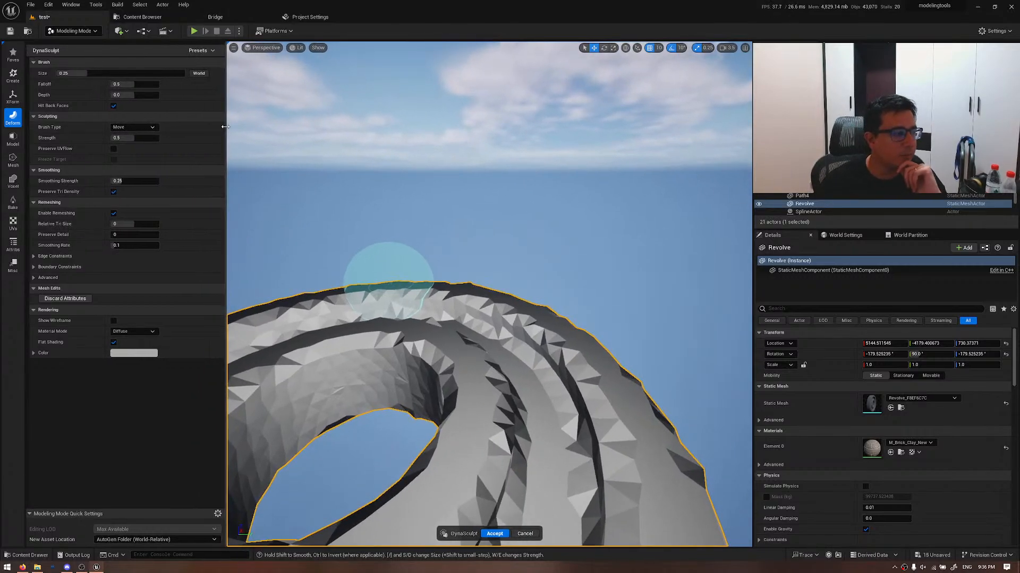
{"action": "left_click", "coordinate": [128, 127]}
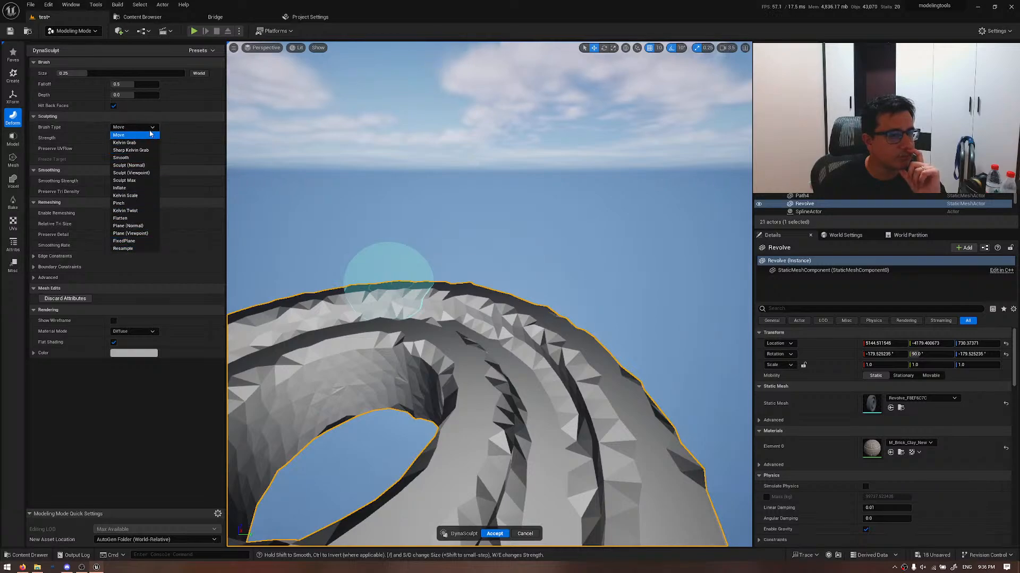
{"action": "left_click", "coordinate": [150, 134]}
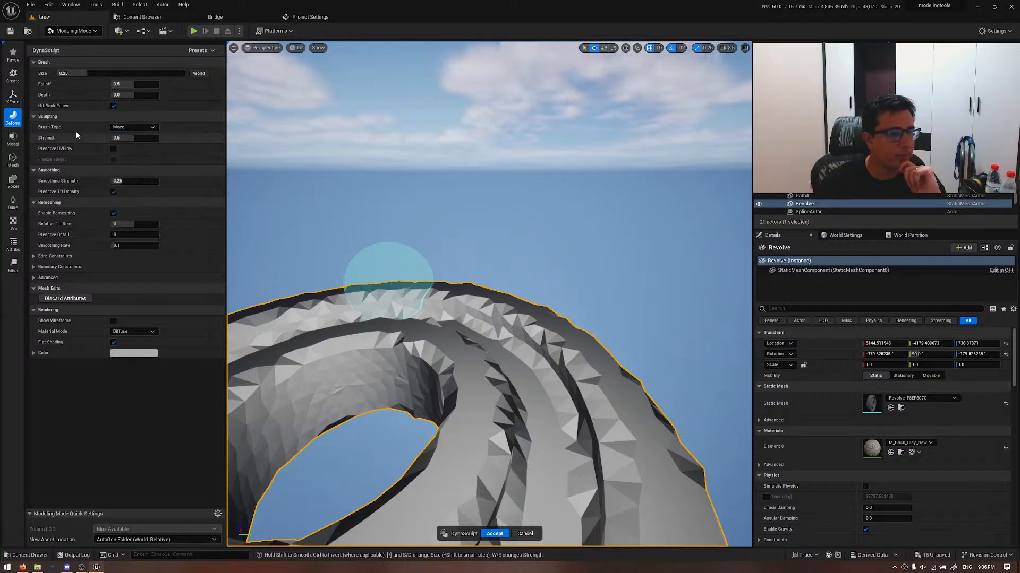
{"action": "mouse_move", "coordinate": [470, 327]}
{"action": "left_mouse_down"}
{"action": "mouse_move", "coordinate": [468, 266]}
{"action": "mouse_move", "coordinate": [471, 284]}
{"action": "mouse_move", "coordinate": [378, 272]}
{"action": "mouse_move", "coordinate": [346, 185]}
{"action": "mouse_move", "coordinate": [356, 173]}
{"action": "mouse_move", "coordinate": [330, 233]}
{"action": "mouse_move", "coordinate": [367, 219]}
{"action": "mouse_move", "coordinate": [352, 212]}
{"action": "left_mouse_up"}
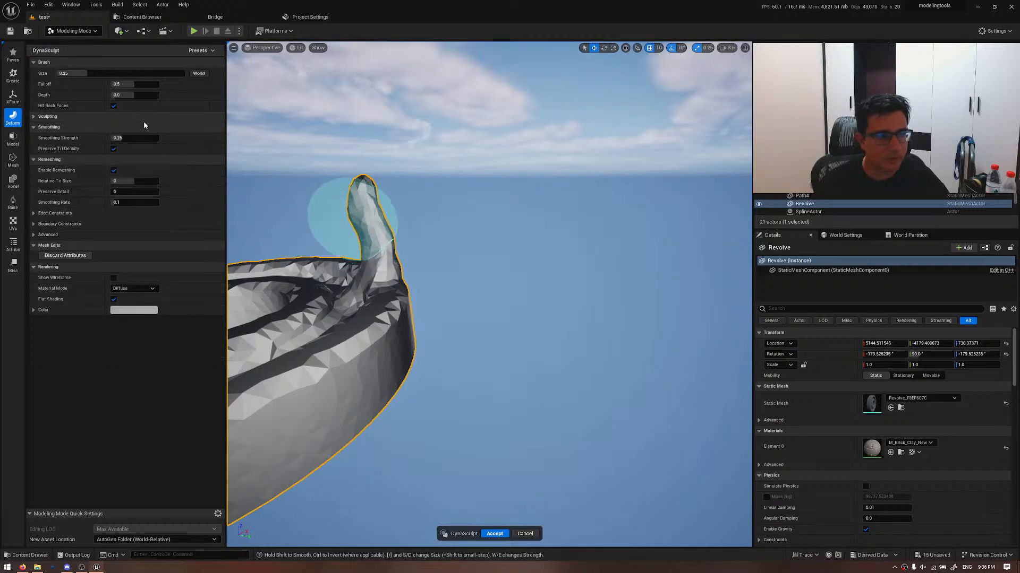
- Switch to the Kelvin Grab brush, bend the horn's tip, and drag part of the ring's ridges outward
{"action": "left_click", "coordinate": [139, 128]}
{"action": "left_click", "coordinate": [140, 144]}
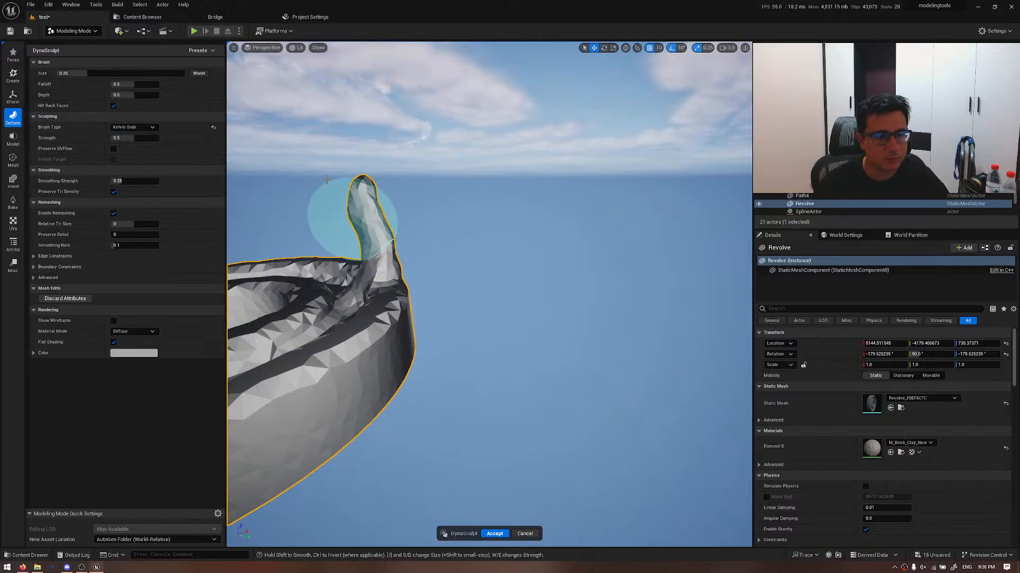
{"action": "left_click_drag", "start_coordinate": [364, 185], "coordinate": [339, 169]}
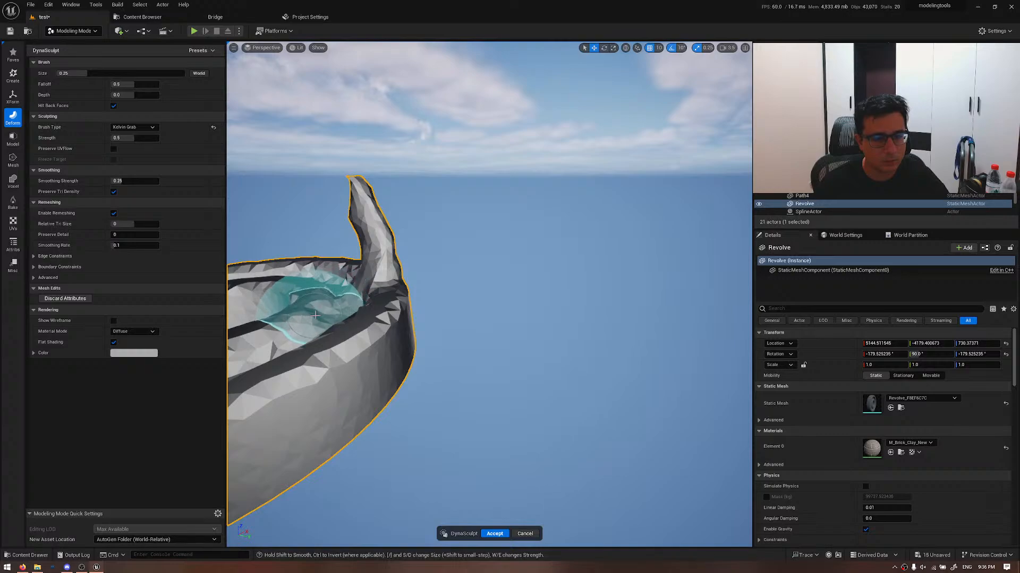
{"action": "mouse_move", "coordinate": [316, 305]}
{"action": "left_mouse_down", "text": "alt"}
{"action": "mouse_move", "coordinate": [436, 329]}
{"action": "mouse_move", "coordinate": [476, 319]}
{"action": "mouse_move", "coordinate": [361, 422]}
{"action": "left_mouse_up", "text": "alt"}
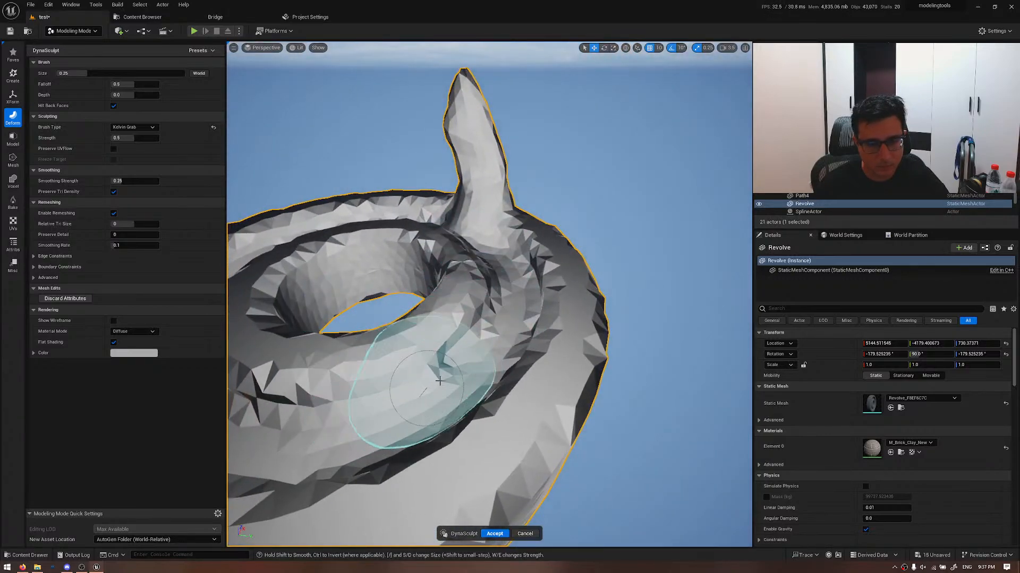
{"action": "left_click_drag", "start_coordinate": [477, 347], "coordinate": [372, 409]}
{"action": "left_click_drag", "start_coordinate": [465, 372], "coordinate": [512, 366], "text": "alt"}
{"action": "scroll", "coordinate": [383, 351], "scroll_direction": "down", "scroll_amount": 5}
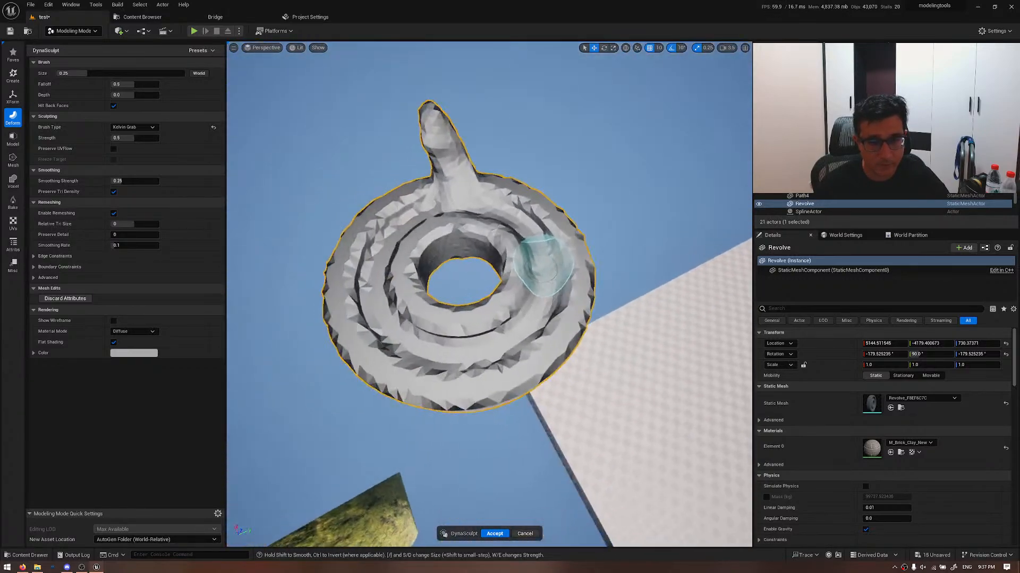
{"action": "left_click_drag", "start_coordinate": [534, 262], "coordinate": [580, 524], "text": "alt"}
{"action": "scroll", "coordinate": [581, 523], "scroll_direction": "up", "scroll_amount": 3}
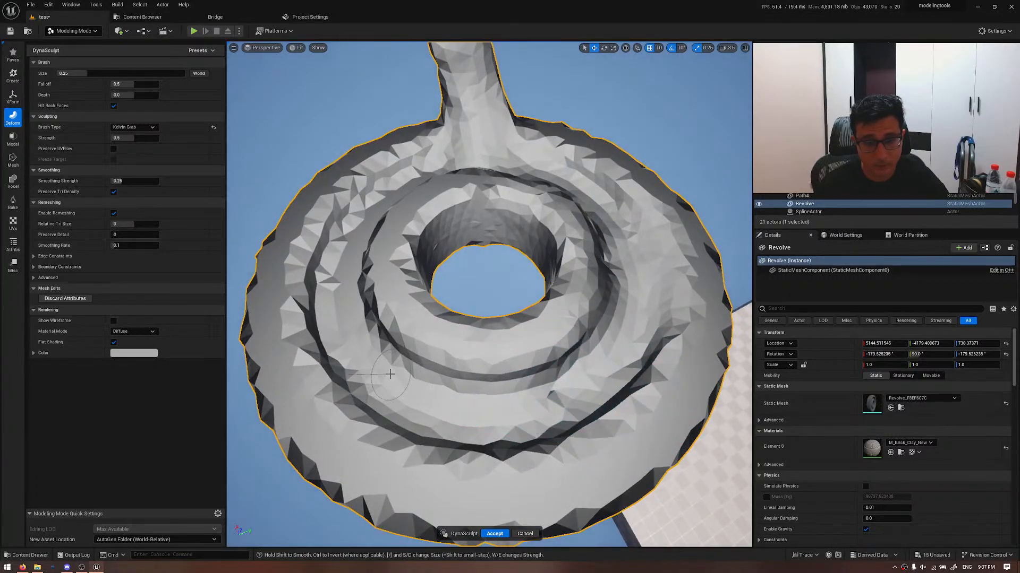
- Deform the ridge around the hole with the Sharp Kelvin Grab brush, and soften the outer rim with the Smooth brush
{"action": "left_click", "coordinate": [134, 127]}
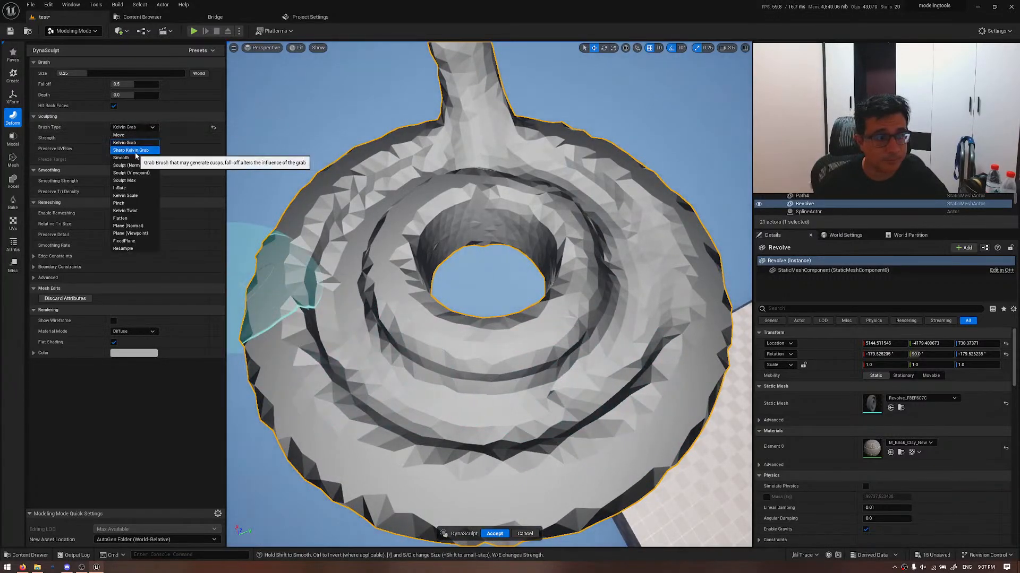
{"action": "left_click", "coordinate": [133, 150]}
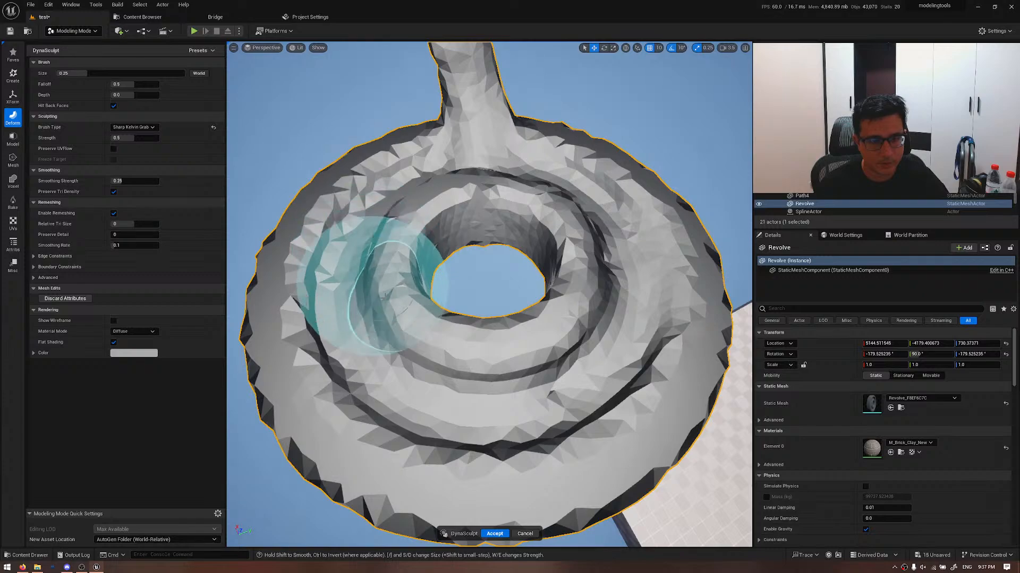
{"action": "left_click", "coordinate": [134, 127]}
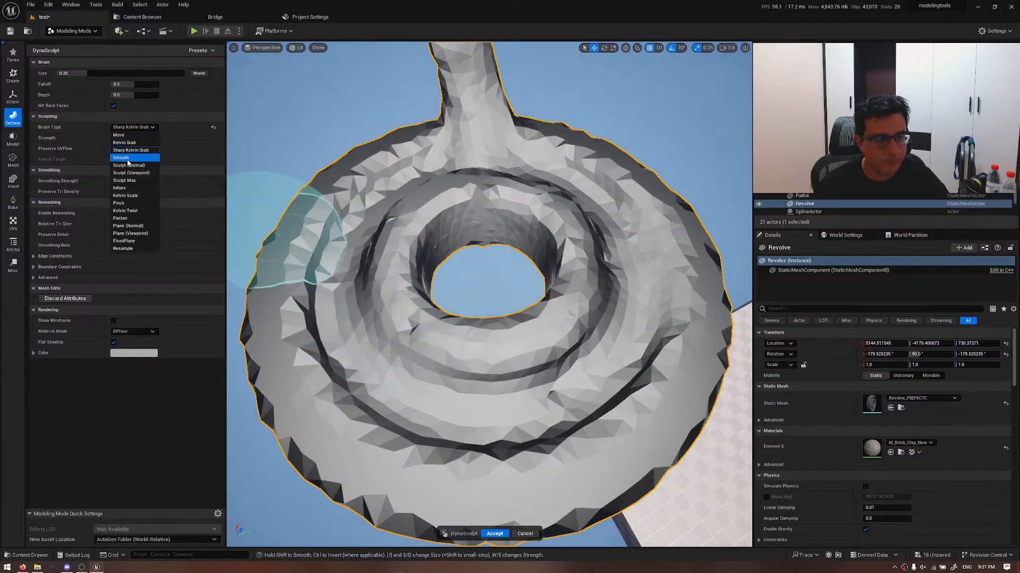
{"action": "left_click", "coordinate": [127, 159]}
- Build up the ring's outer band and grooves with the Sculpt (Normal) brush
{"action": "left_click", "coordinate": [133, 127]}
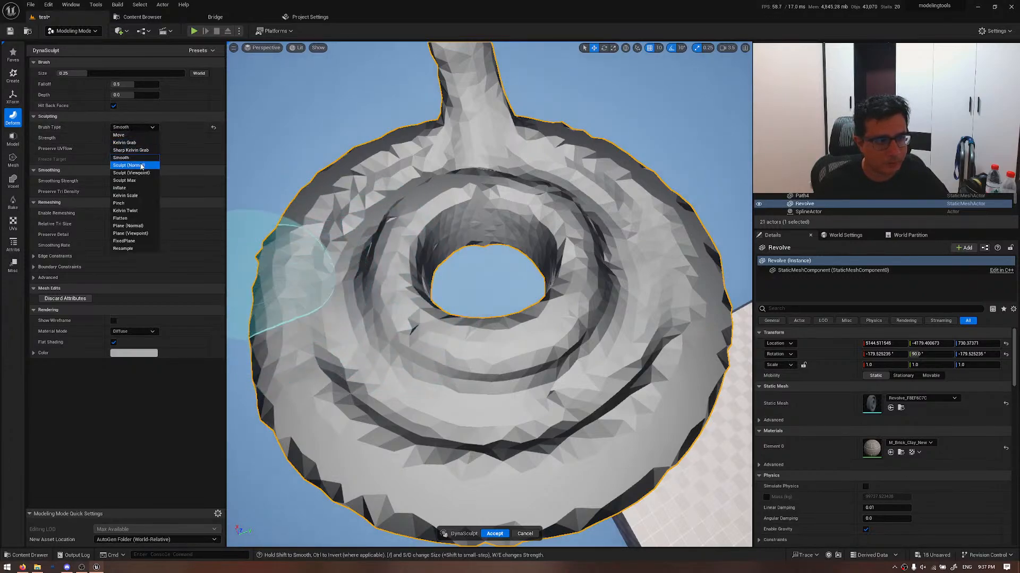
{"action": "left_click", "coordinate": [142, 166]}
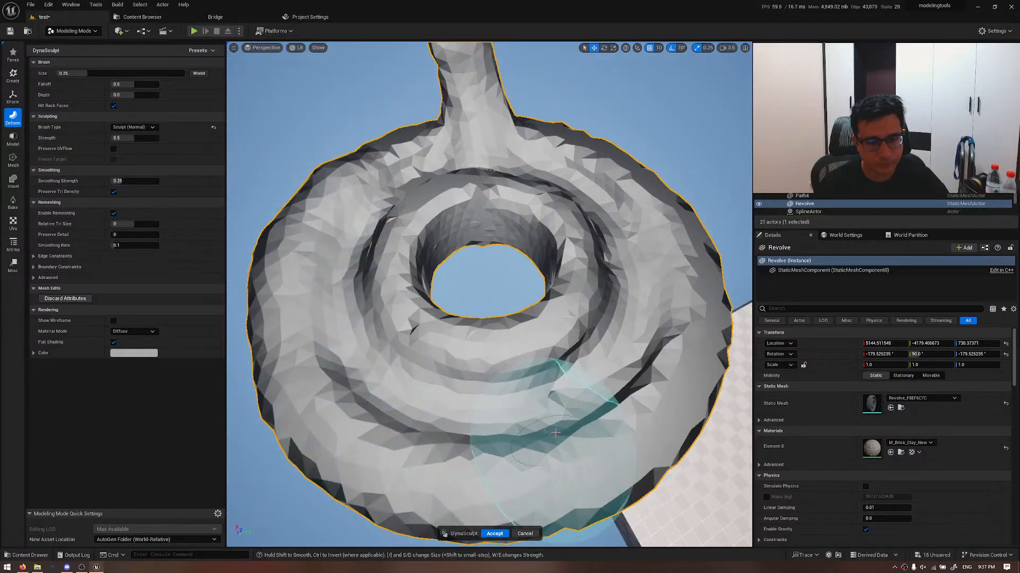
{"action": "mouse_move", "coordinate": [671, 341]}
{"action": "left_mouse_down", "text": "alt"}
{"action": "mouse_move", "coordinate": [654, 296]}
{"action": "mouse_move", "coordinate": [542, 297]}
{"action": "left_mouse_up", "text": "alt"}
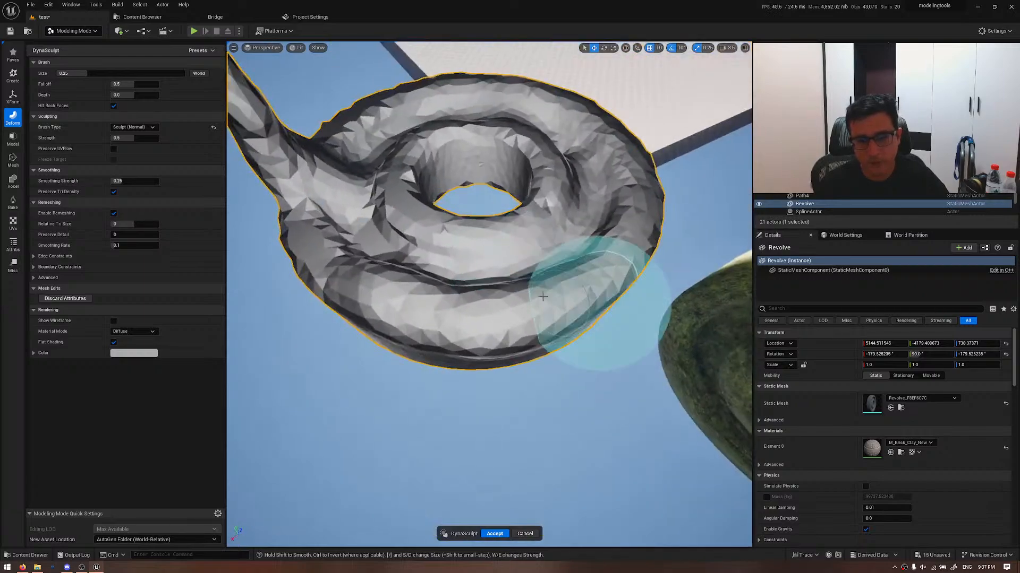
{"action": "mouse_move", "coordinate": [587, 205]}
{"action": "left_mouse_down", "text": "alt"}
{"action": "mouse_move", "coordinate": [546, 239]}
{"action": "mouse_move", "coordinate": [560, 312]}
{"action": "mouse_move", "coordinate": [579, 308]}
{"action": "left_mouse_up", "text": "alt"}
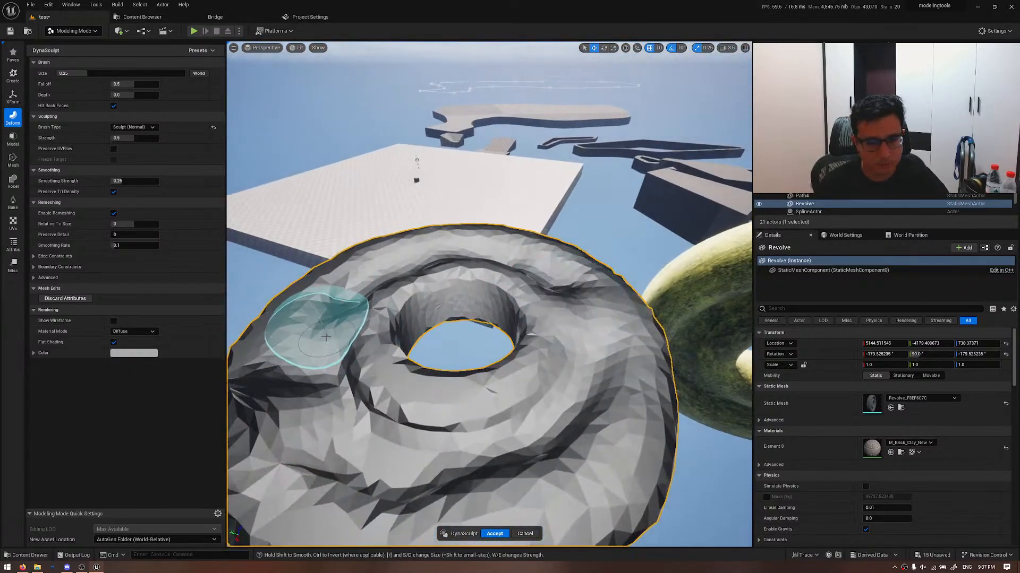
{"action": "left_click_drag", "start_coordinate": [297, 318], "coordinate": [596, 376], "text": "alt"}
- Examine the triangle density of the horn and ring in wireframe, and return to the lit view
{"action": "key", "text": "alt+2"}
{"action": "scroll", "coordinate": [596, 375], "scroll_direction": "up", "scroll_amount": 5}
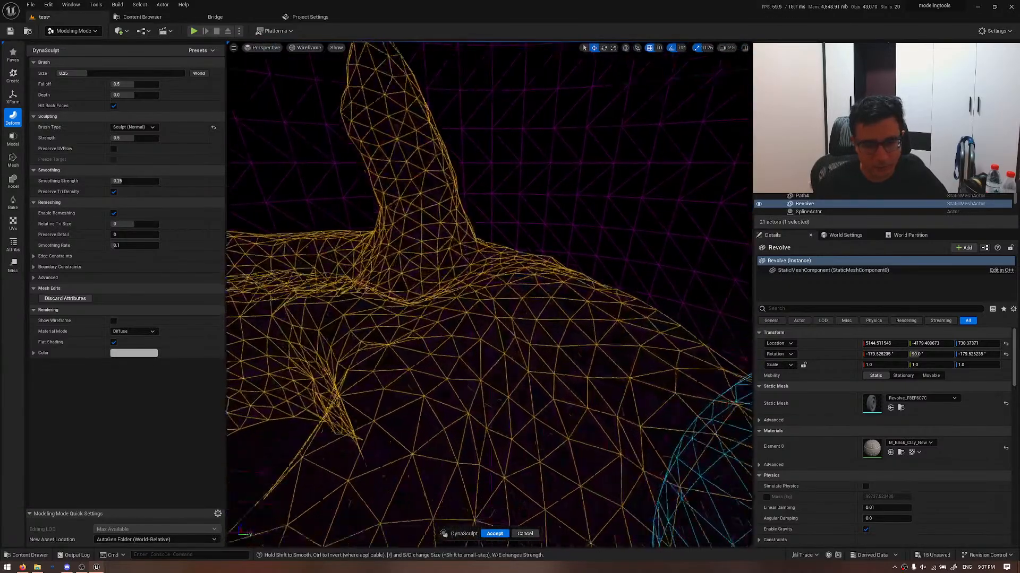
{"action": "key", "text": "w"}
{"action": "mouse_move", "coordinate": [459, 370]}
{"action": "right_mouse_down"}
{"action": "mouse_move", "coordinate": [473, 382]}
{"action": "mouse_move", "coordinate": [459, 371]}
{"action": "right_mouse_up"}
{"action": "key", "text": "s"}
{"action": "scroll", "coordinate": [458, 371], "scroll_direction": "down", "scroll_amount": 4}
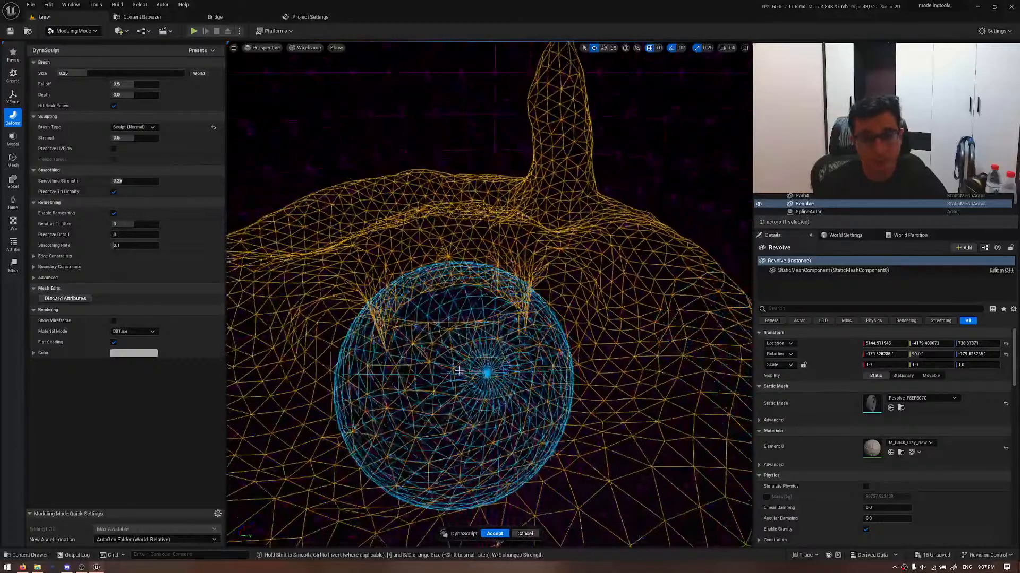
{"action": "key", "text": "alt+4"}
- Swell the inner wall of the ring's hole with the Sculpt (Normal) brush, comparing the wireframe and lit views
{"action": "mouse_move", "coordinate": [459, 371]}
{"action": "left_mouse_down", "text": "alt"}
{"action": "mouse_move", "coordinate": [495, 346]}
{"action": "mouse_move", "coordinate": [515, 308]}
{"action": "mouse_move", "coordinate": [504, 318]}
{"action": "left_mouse_up", "text": "alt"}
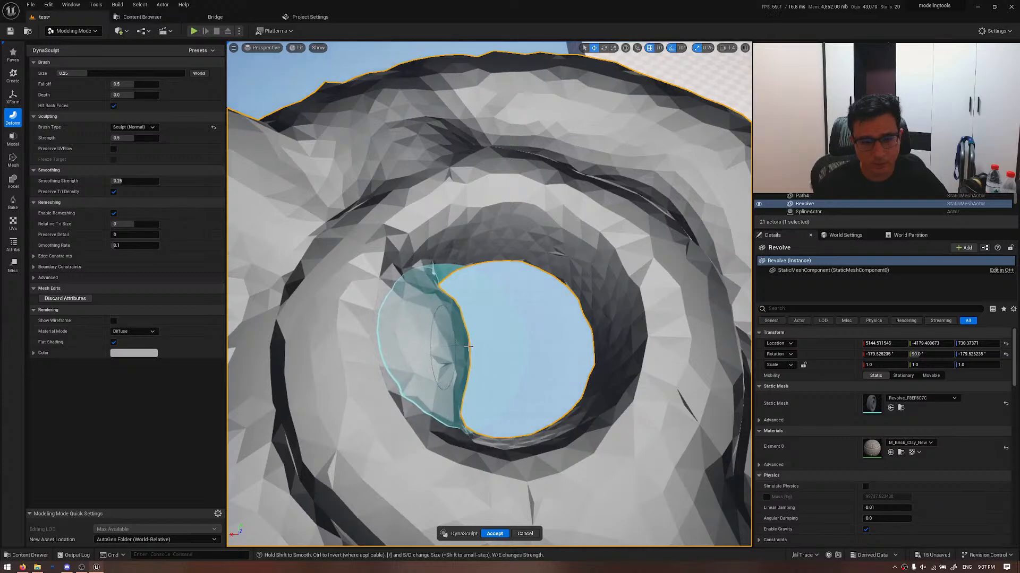
{"action": "key", "text": "alt+2"}
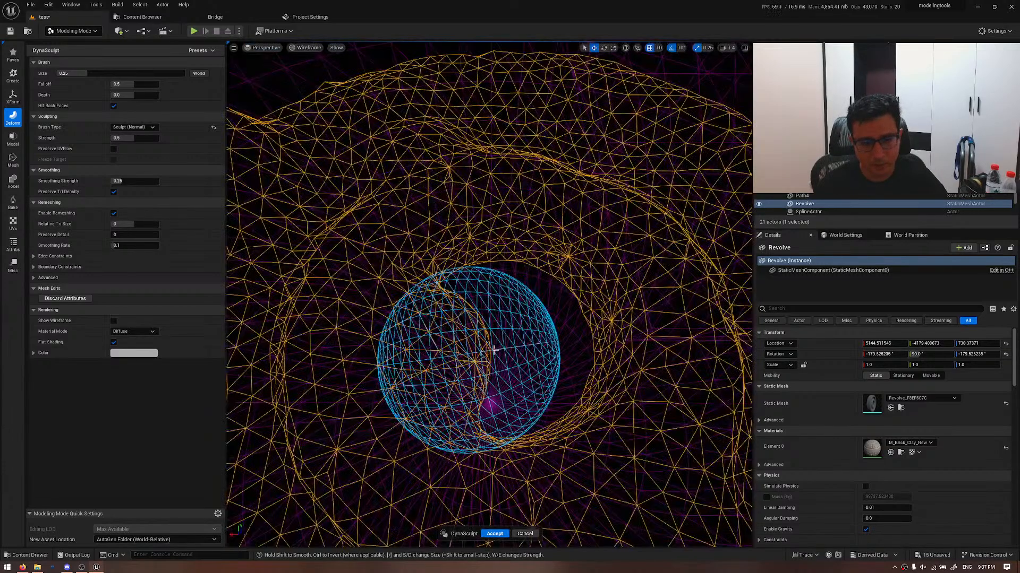
{"action": "key", "text": "alt+4"}
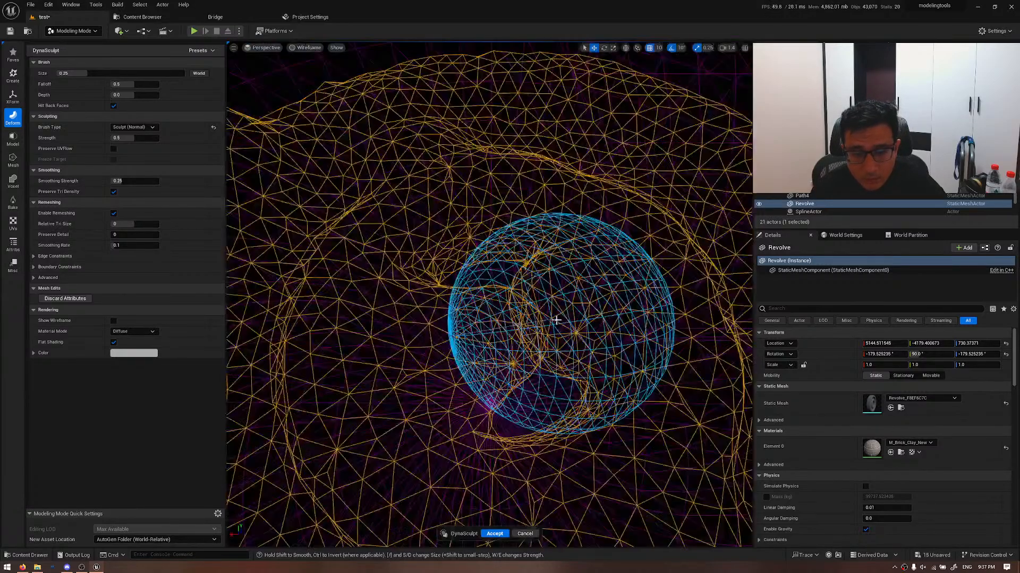
{"action": "key", "text": "alt+2"}
{"action": "key", "text": "alt+4"}
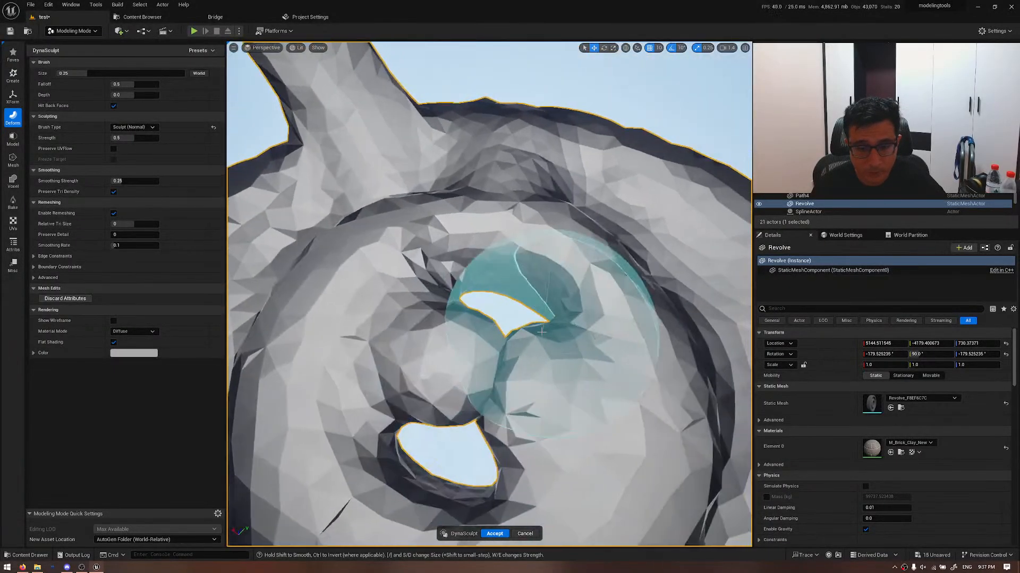
- Sculpt the opposing bulges inside the hole until they meet, checking how the mesh retriangulates in wireframe
{"action": "key", "text": "alt+2"}
{"action": "mouse_move", "coordinate": [539, 333]}
{"action": "right_mouse_down"}
{"action": "mouse_move", "coordinate": [525, 355]}
{"action": "mouse_move", "coordinate": [523, 295]}
{"action": "right_mouse_up"}
{"action": "key", "text": "alt+4"}
{"action": "key", "text": "alt+2"}
{"action": "key", "text": "alt+4"}
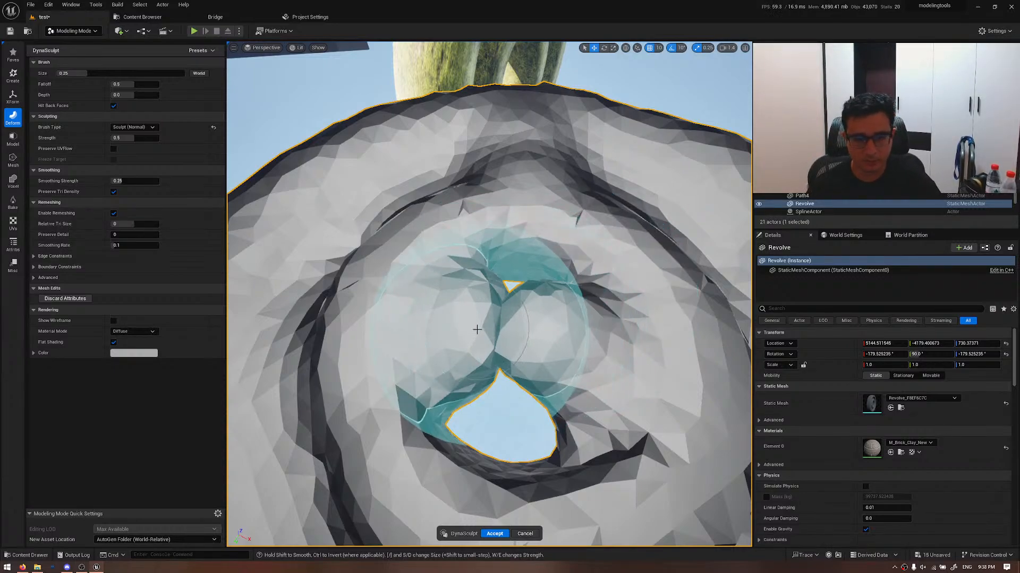
- Add another Sculpt (Normal) bulge inside the hole and raise the groove beside it, working from several angles
{"action": "left_click_drag", "start_coordinate": [577, 338], "coordinate": [669, 367], "text": "alt"}
{"action": "mouse_move", "coordinate": [531, 382]}
{"action": "right_mouse_down"}
{"action": "mouse_move", "coordinate": [536, 350]}
{"action": "mouse_move", "coordinate": [521, 361]}
{"action": "mouse_move", "coordinate": [536, 372]}
{"action": "right_mouse_up"}
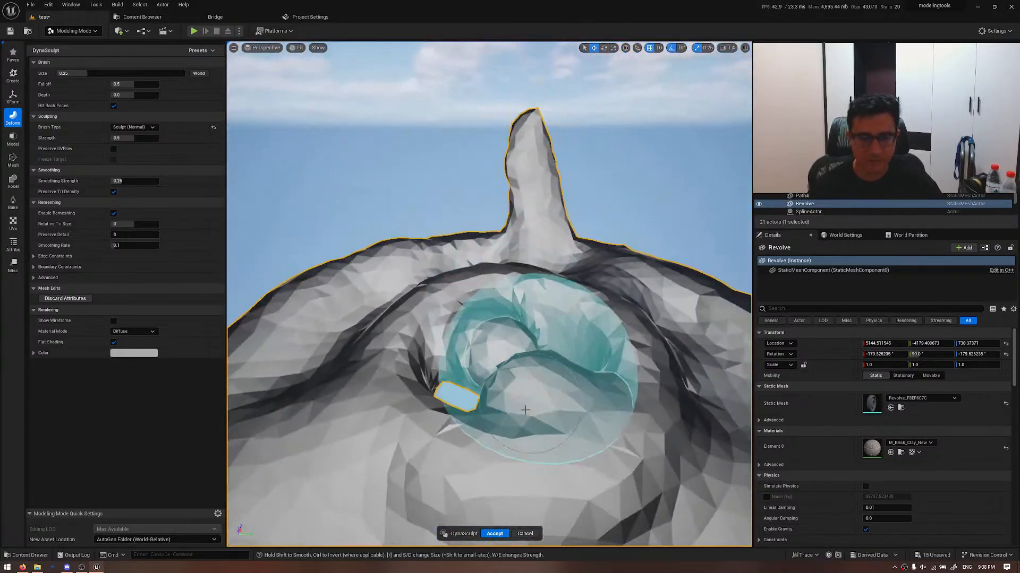
{"action": "mouse_move", "coordinate": [521, 385]}
{"action": "left_mouse_down", "text": "alt"}
{"action": "mouse_move", "coordinate": [576, 394]}
{"action": "mouse_move", "coordinate": [619, 423]}
{"action": "left_mouse_up", "text": "alt"}
{"action": "key", "text": "a"}
{"action": "right_click_drag", "start_coordinate": [523, 379], "coordinate": [524, 378]}
{"action": "right_click_drag", "start_coordinate": [383, 304], "coordinate": [351, 281]}
{"action": "key", "text": "s"}
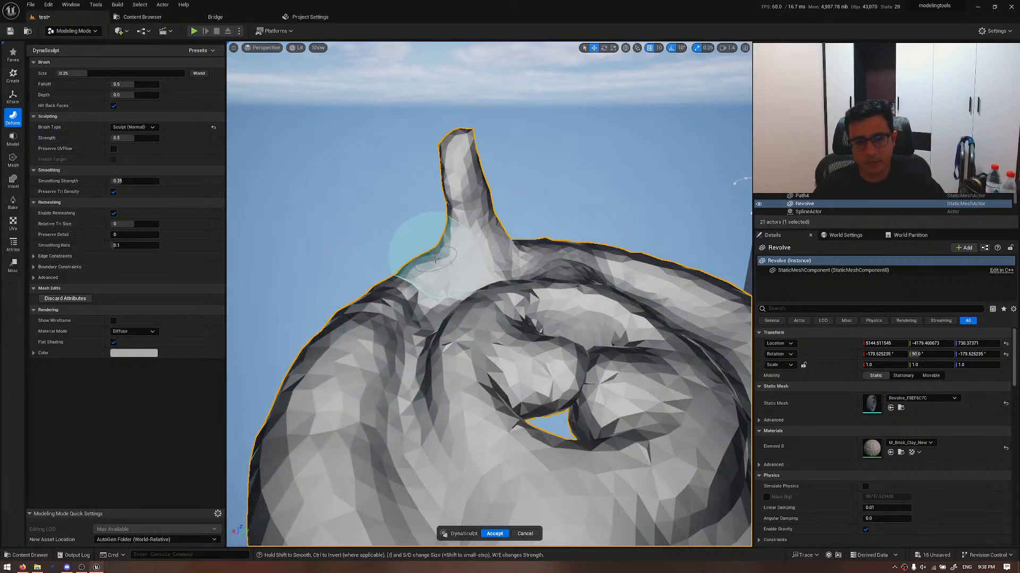
{"action": "key", "text": "s"}
{"action": "right_click_drag", "start_coordinate": [461, 269], "coordinate": [525, 269]}
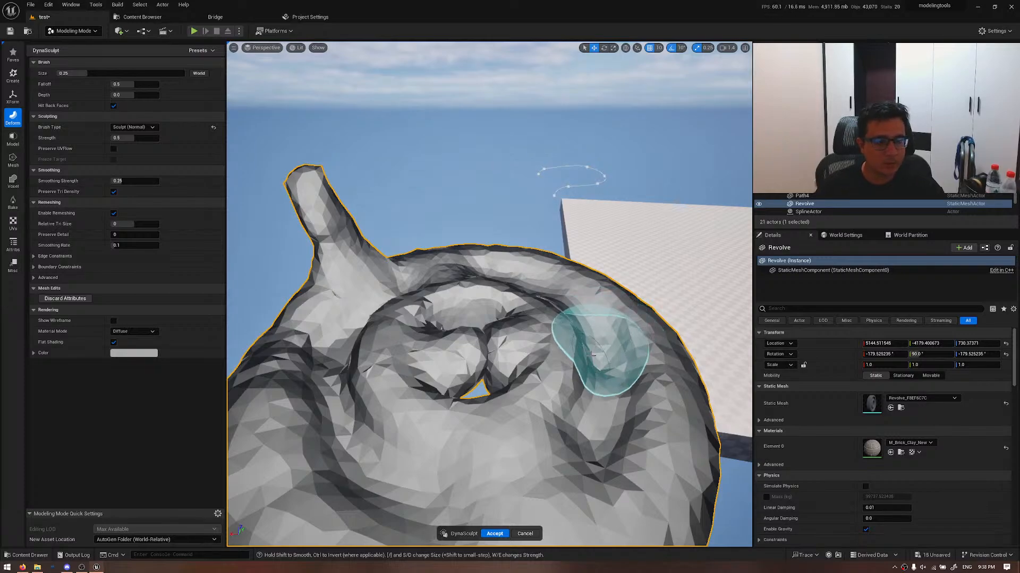
{"action": "mouse_move", "coordinate": [593, 351]}
{"action": "left_mouse_down"}
{"action": "mouse_move", "coordinate": [607, 370]}
{"action": "mouse_move", "coordinate": [602, 360]}
{"action": "left_mouse_up"}
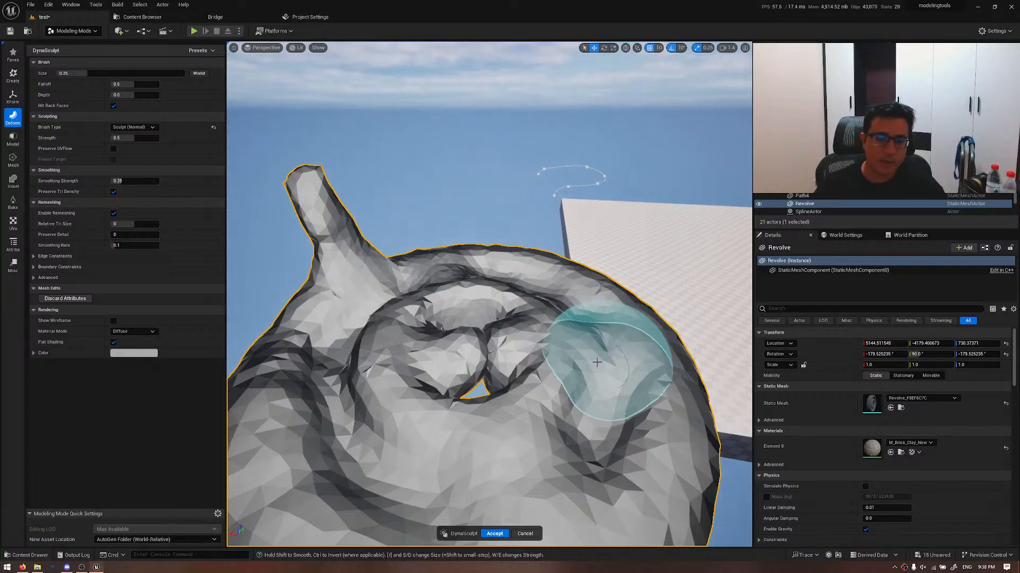
- Review the sculpted ring, accept the Dynamic Sculpt, and select the floor plane
{"action": "key", "text": "s"}
{"action": "right_click_drag", "start_coordinate": [604, 362], "coordinate": [601, 422]}
{"action": "right_click_drag", "start_coordinate": [623, 316], "coordinate": [675, 276]}
{"action": "key", "text": "w"}
{"action": "key", "text": "s"}
{"action": "right_click_drag", "start_coordinate": [494, 398], "coordinate": [457, 433]}
{"action": "left_click", "coordinate": [494, 533]}
{"action": "key", "text": "w"}
{"action": "key", "text": "w"}
{"action": "left_click", "coordinate": [484, 428]}
{"action": "key", "text": "w"}
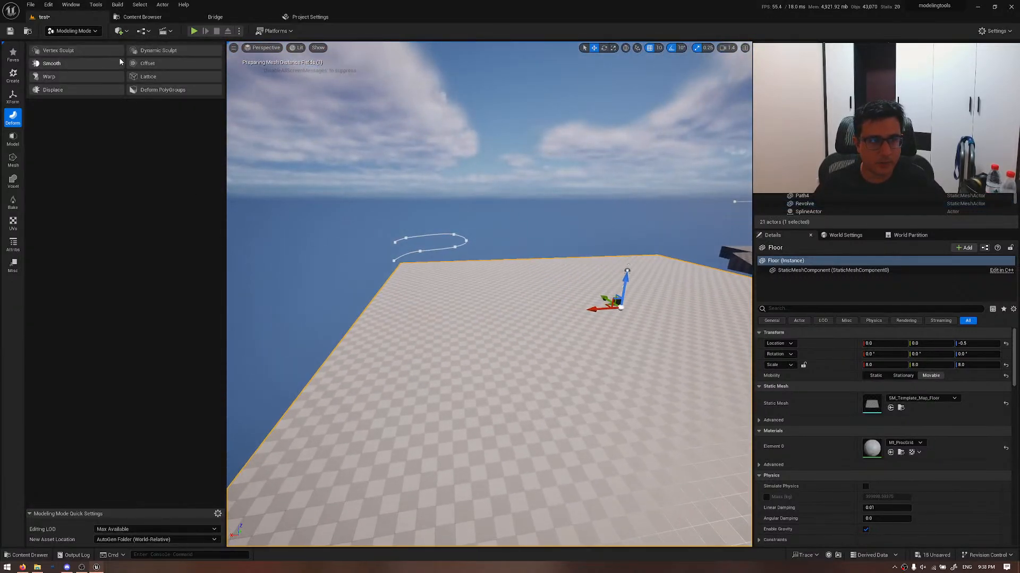
- Try Dynamic Sculpt's Move brush on the floor plane, checking its triangles in wireframe, and cancel the tool
{"action": "left_click", "coordinate": [150, 51]}
{"action": "key", "text": "w"}
{"action": "mouse_move", "coordinate": [478, 372]}
{"action": "right_mouse_down"}
{"action": "mouse_move", "coordinate": [486, 393]}
{"action": "mouse_move", "coordinate": [528, 397]}
{"action": "right_mouse_up"}
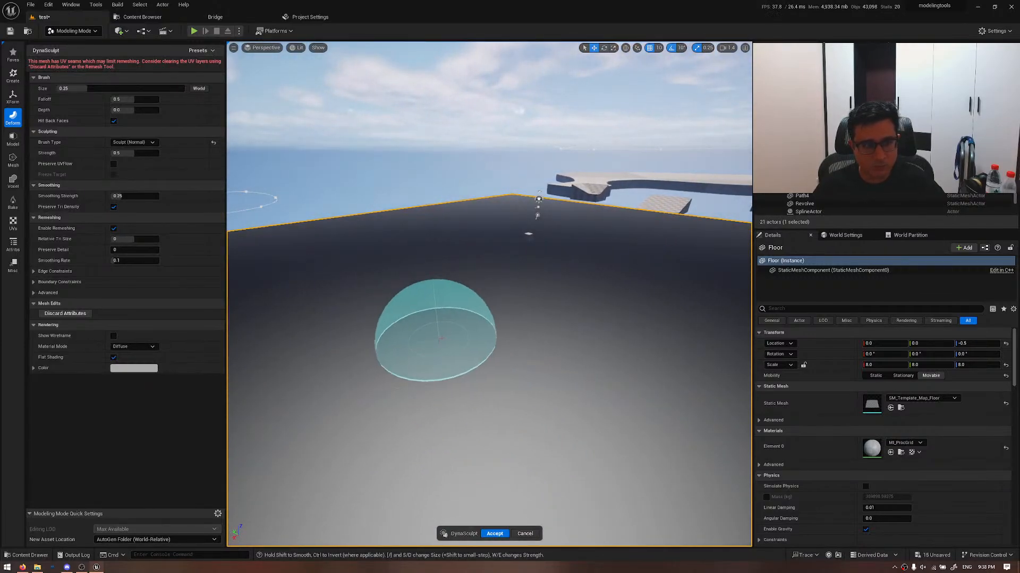
{"action": "key", "text": "s"}
{"action": "mouse_move", "coordinate": [438, 344]}
{"action": "right_mouse_down"}
{"action": "mouse_move", "coordinate": [396, 340]}
{"action": "mouse_move", "coordinate": [414, 316]}
{"action": "right_mouse_up"}
{"action": "right_click_drag", "start_coordinate": [511, 259], "coordinate": [518, 300]}
{"action": "left_click", "coordinate": [135, 143]}
{"action": "left_click", "coordinate": [136, 152]}
{"action": "left_click_drag", "start_coordinate": [325, 343], "coordinate": [331, 314]}
{"action": "mouse_move", "coordinate": [373, 308]}
{"action": "right_mouse_down"}
{"action": "mouse_move", "coordinate": [319, 282]}
{"action": "mouse_move", "coordinate": [375, 307]}
{"action": "right_mouse_up"}
{"action": "key", "text": "alt+2"}
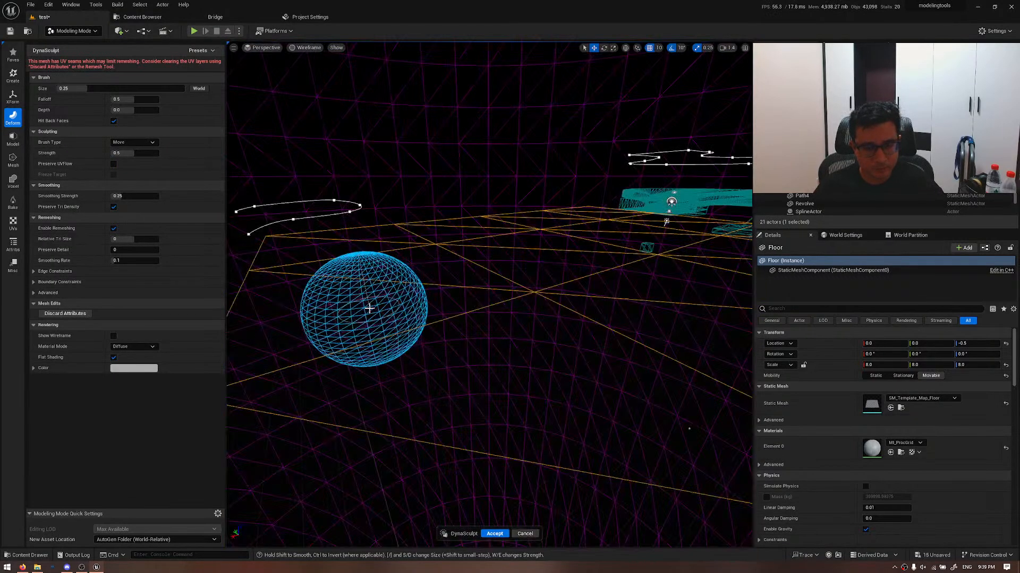
{"action": "key", "text": "alt+4"}
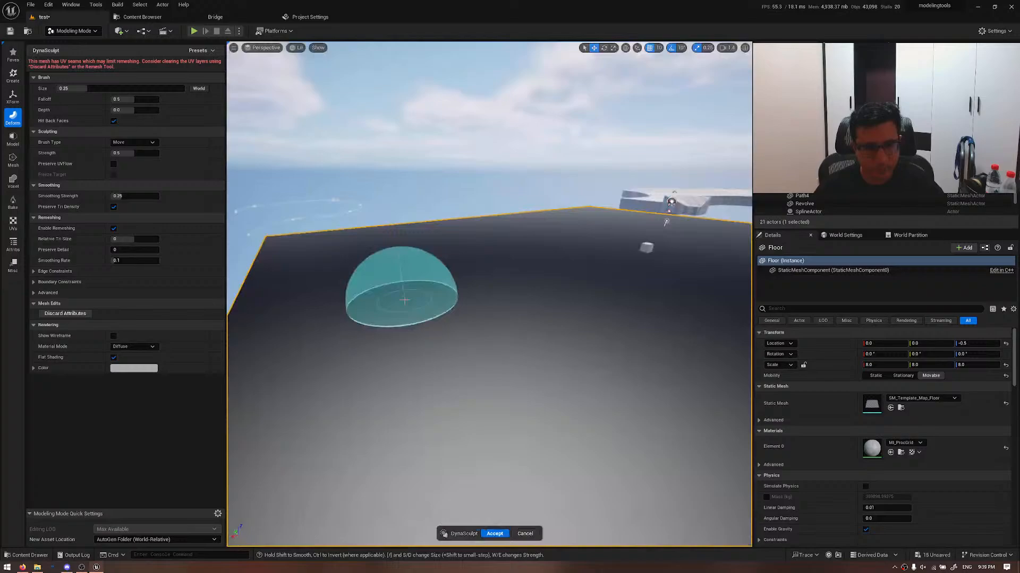
{"action": "left_click", "coordinate": [524, 534]}
- Try to remesh the floor plane with a target of 5000 triangles and Discard Attributes enabled
{"action": "left_click", "coordinate": [19, 141]}
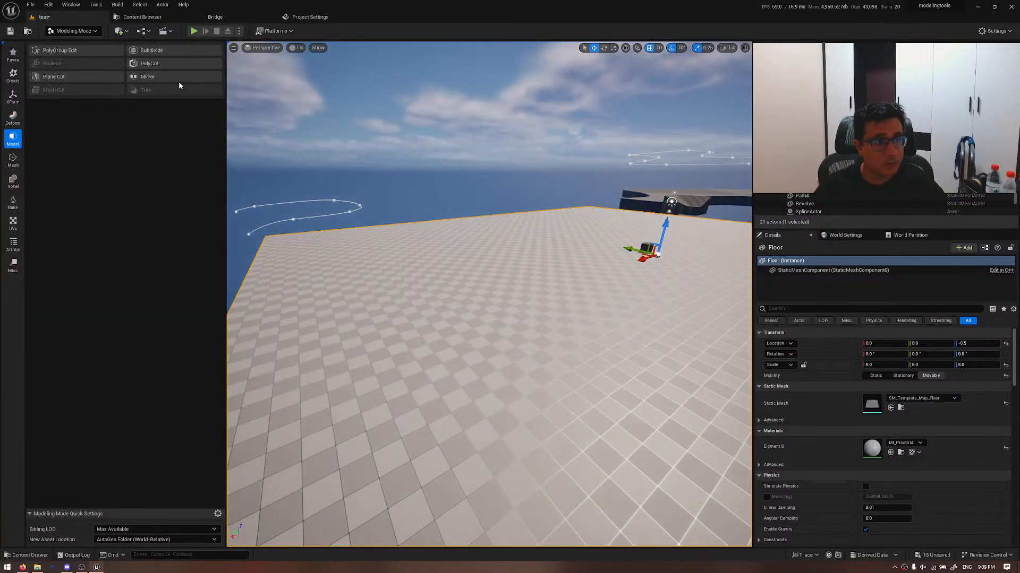
{"action": "left_click", "coordinate": [12, 159]}
{"action": "left_click", "coordinate": [146, 77]}
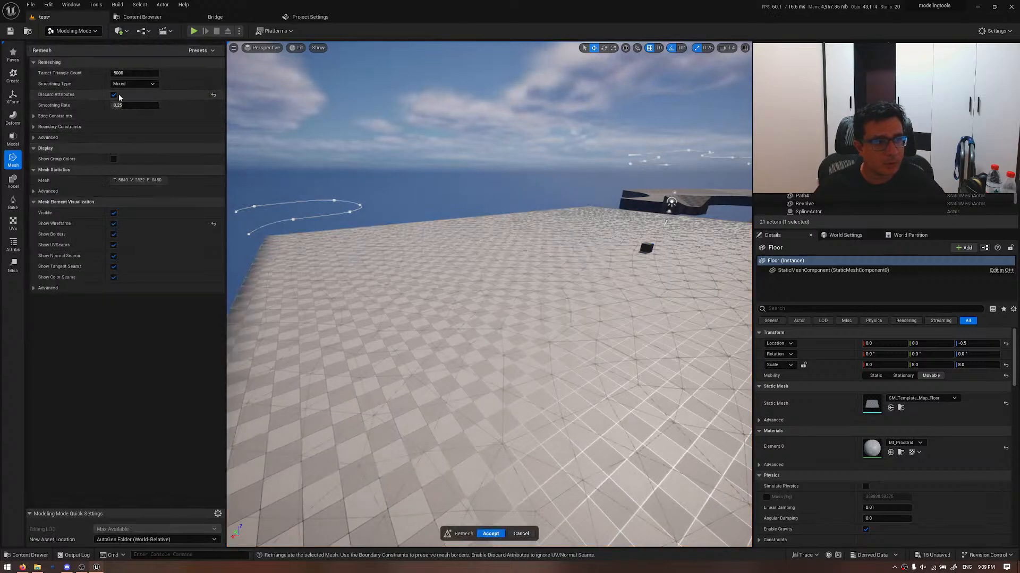
{"action": "left_click", "coordinate": [490, 534]}
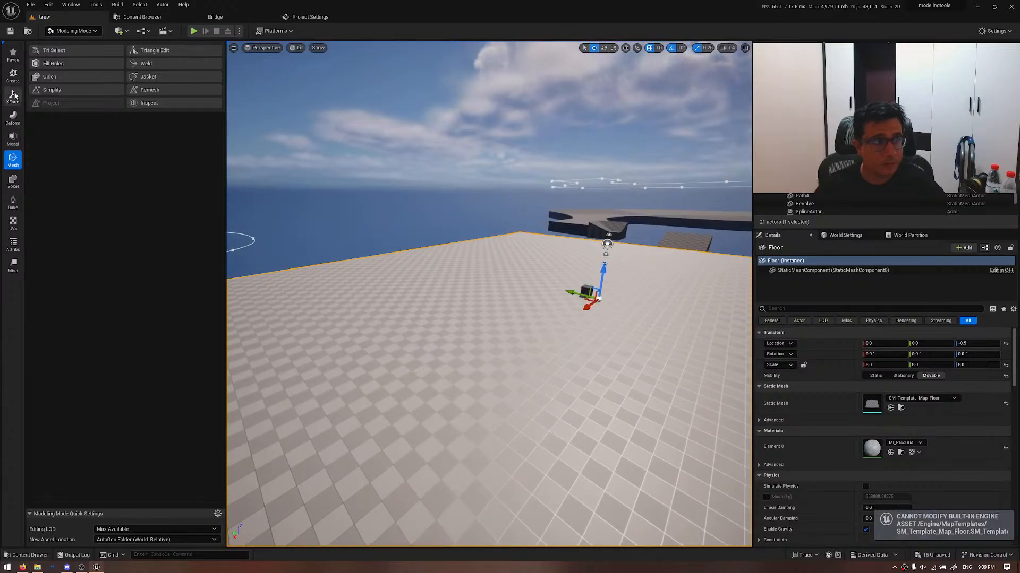
- Reopen Dynamic Sculpt on the floor plane to inspect its triangulation in wireframe and lit views, and cancel the tool
{"action": "left_click", "coordinate": [13, 118]}
{"action": "left_click", "coordinate": [154, 64]}
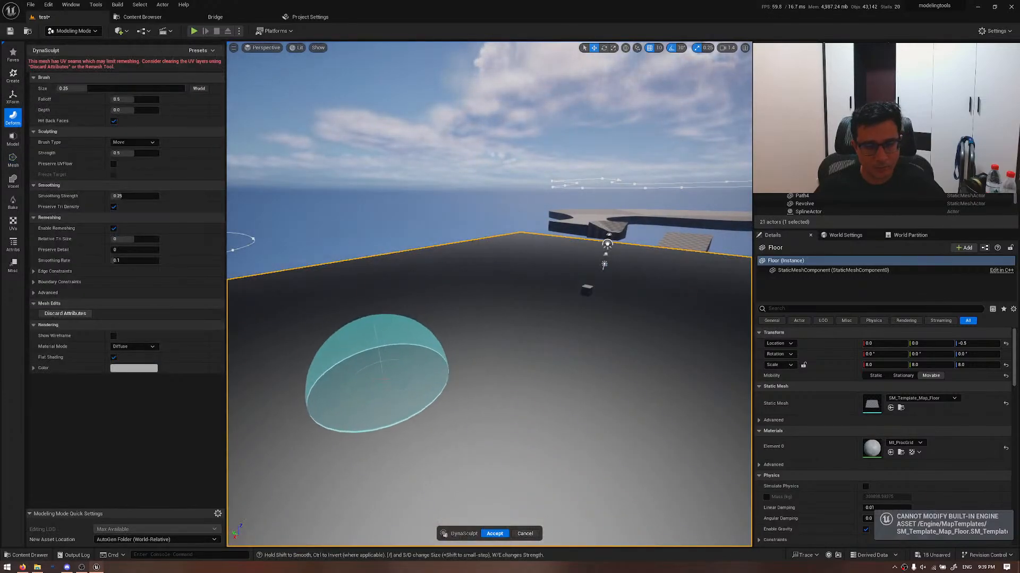
{"action": "mouse_move", "coordinate": [313, 369]}
{"action": "right_mouse_down"}
{"action": "mouse_move", "coordinate": [619, 357]}
{"action": "mouse_move", "coordinate": [554, 302]}
{"action": "mouse_move", "coordinate": [626, 271]}
{"action": "right_mouse_up"}
{"action": "key", "text": "alt+2"}
{"action": "right_click_drag", "start_coordinate": [394, 366], "coordinate": [425, 425]}
{"action": "key", "text": "alt+4"}
{"action": "left_click", "coordinate": [525, 534]}
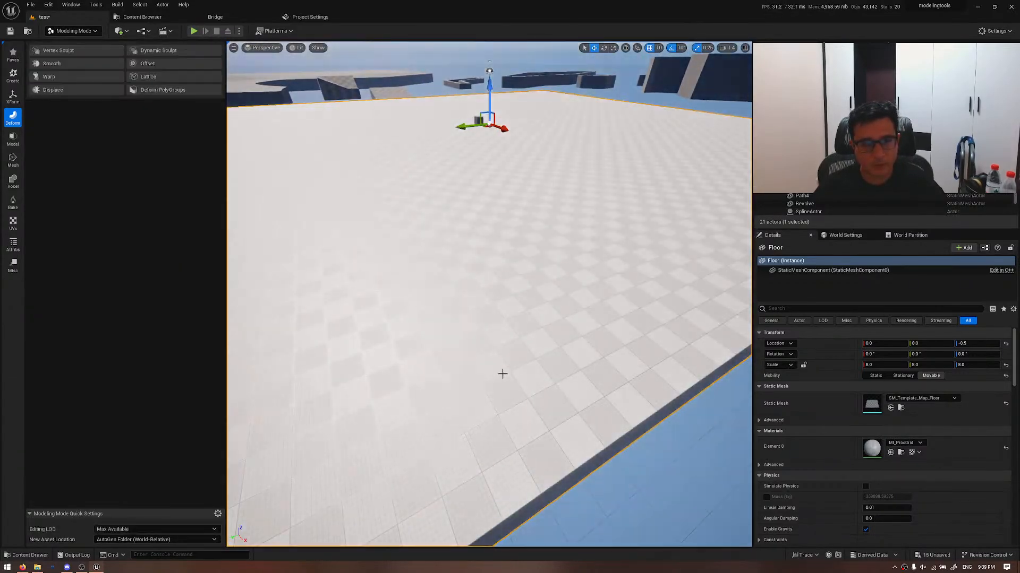
{"action": "key", "text": "alt+2"}
{"action": "right_click_drag", "start_coordinate": [503, 373], "coordinate": [518, 316]}
{"action": "key", "text": "alt+4"}
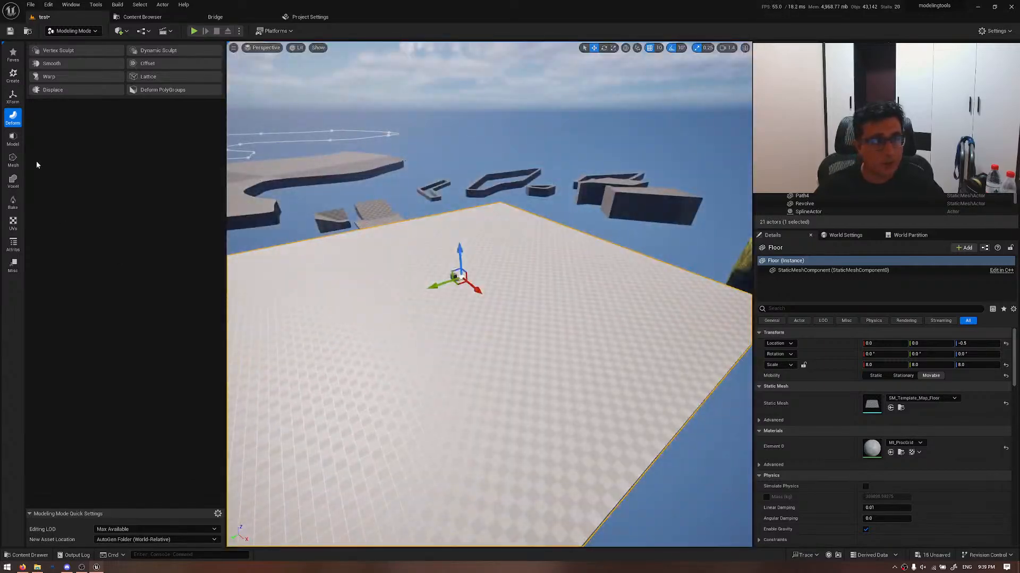
- Retry the 5000-triangle remesh of the floor plane and inspect its triangulation in wireframe
{"action": "left_click", "coordinate": [10, 144]}
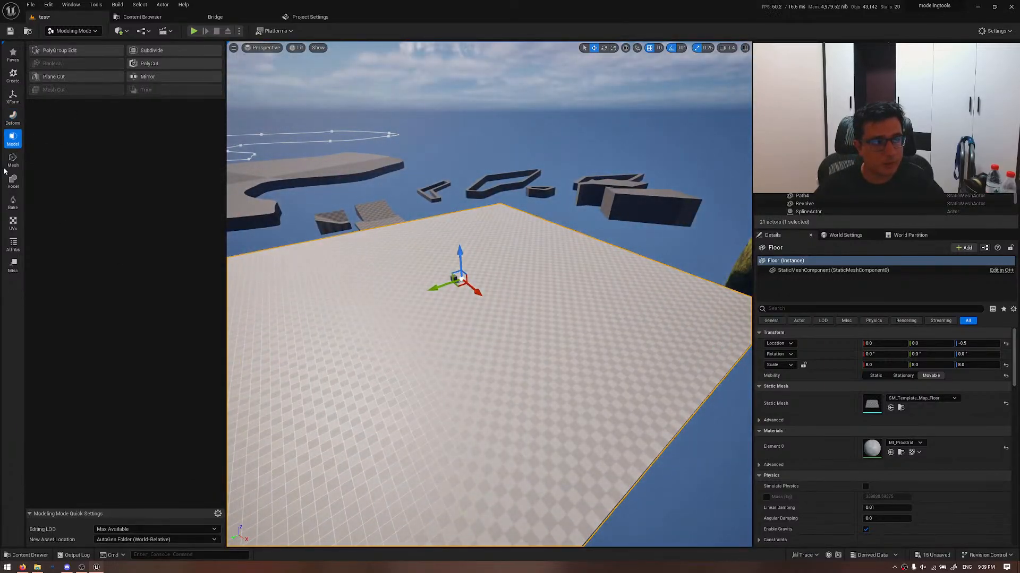
{"action": "left_click", "coordinate": [12, 160]}
{"action": "left_click", "coordinate": [152, 92]}
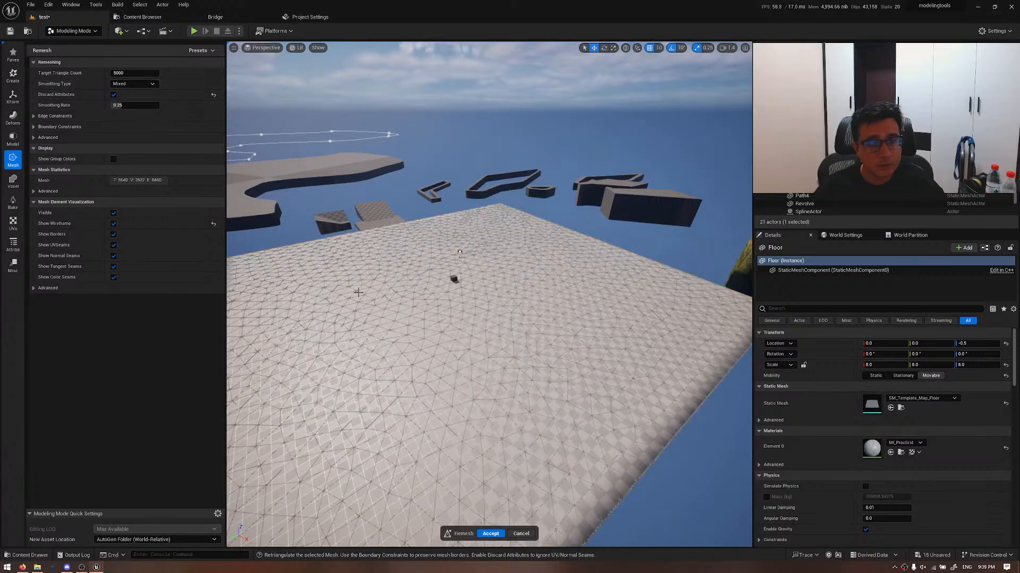
{"action": "right_click_drag", "start_coordinate": [358, 292], "coordinate": [366, 324]}
{"action": "left_click", "coordinate": [491, 533]}
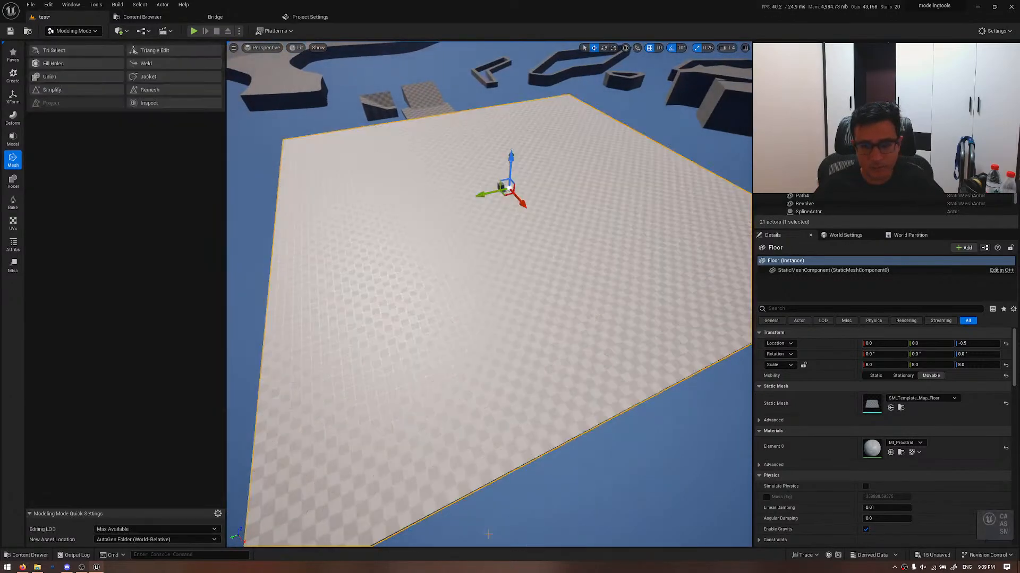
{"action": "key", "text": "alt+2"}
{"action": "right_click_drag", "start_coordinate": [512, 388], "coordinate": [507, 358]}
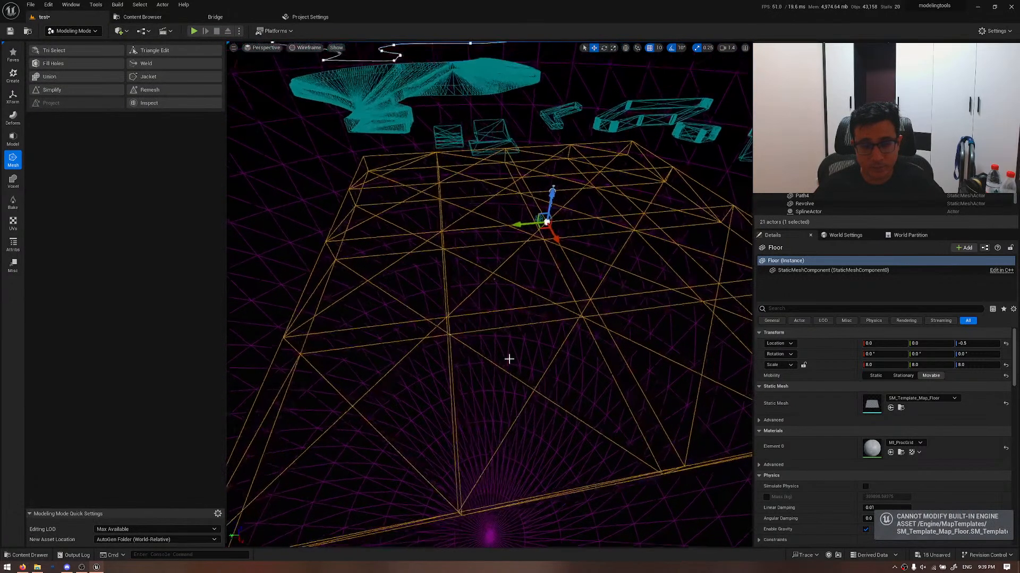
{"action": "key", "text": "alt+4"}
- Shift the floor plane sideways along its green axis and undo the move
{"action": "left_click_drag", "start_coordinate": [523, 225], "coordinate": [232, 250]}
{"action": "key", "text": "ctrl+z"}
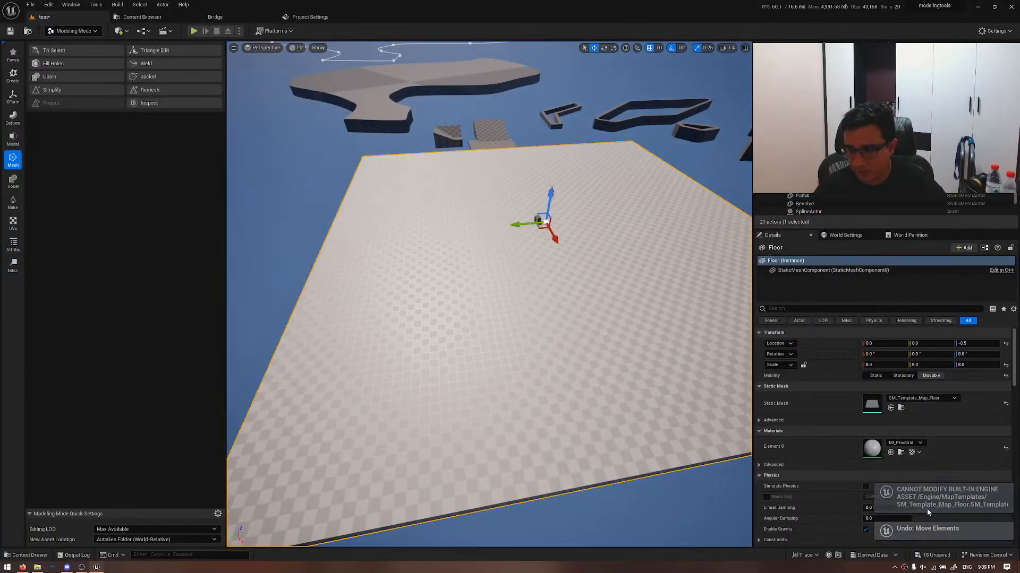
{"action": "right_click_drag", "start_coordinate": [572, 265], "coordinate": [563, 240]}
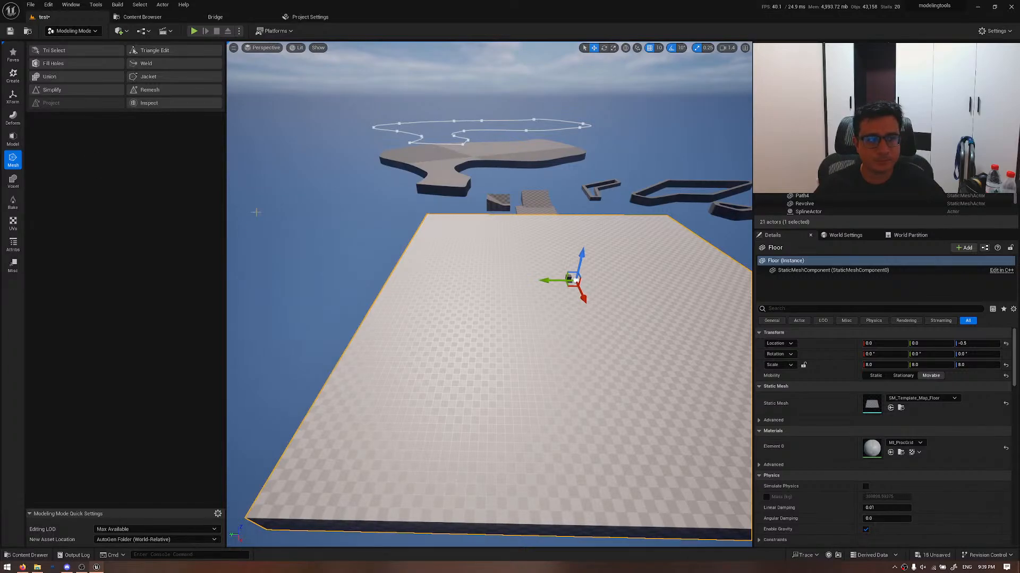
- Select the flat Triangulation mesh beyond the floor and move it along Y to about 20416
{"action": "key", "text": "s"}
{"action": "right_click_drag", "start_coordinate": [502, 300], "coordinate": [451, 259]}
{"action": "scroll", "coordinate": [476, 291], "scroll_direction": "up", "scroll_amount": 3}
{"action": "key", "text": "w"}
{"action": "left_click", "coordinate": [528, 273]}
{"action": "right_click_drag", "start_coordinate": [528, 273], "coordinate": [520, 306]}
{"action": "key", "text": "s"}
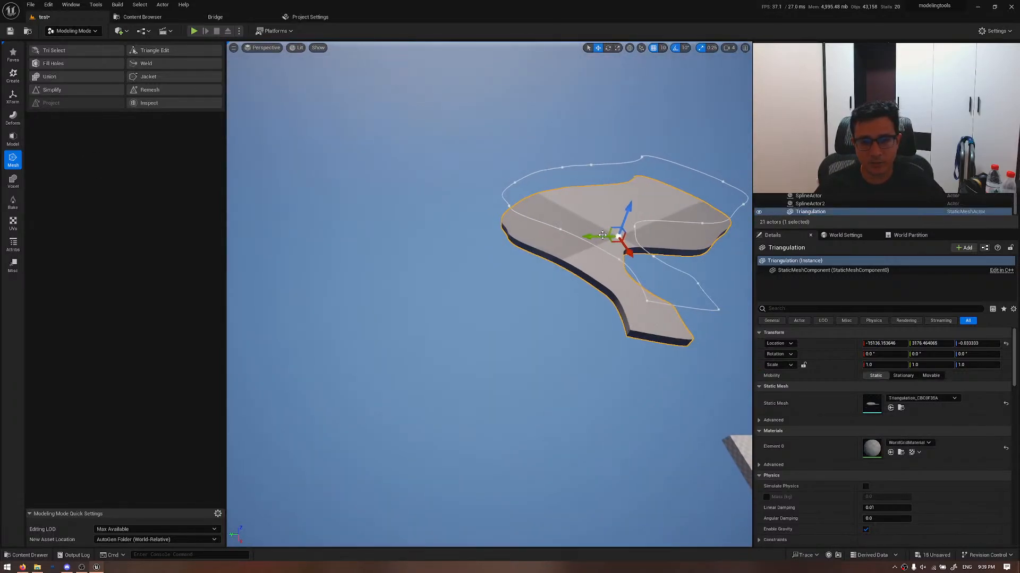
{"action": "left_click_drag", "start_coordinate": [595, 235], "coordinate": [302, 235]}
- Remesh the Triangulation mesh with a target of 5000 triangles and Discard Attributes enabled
{"action": "key", "text": "f"}
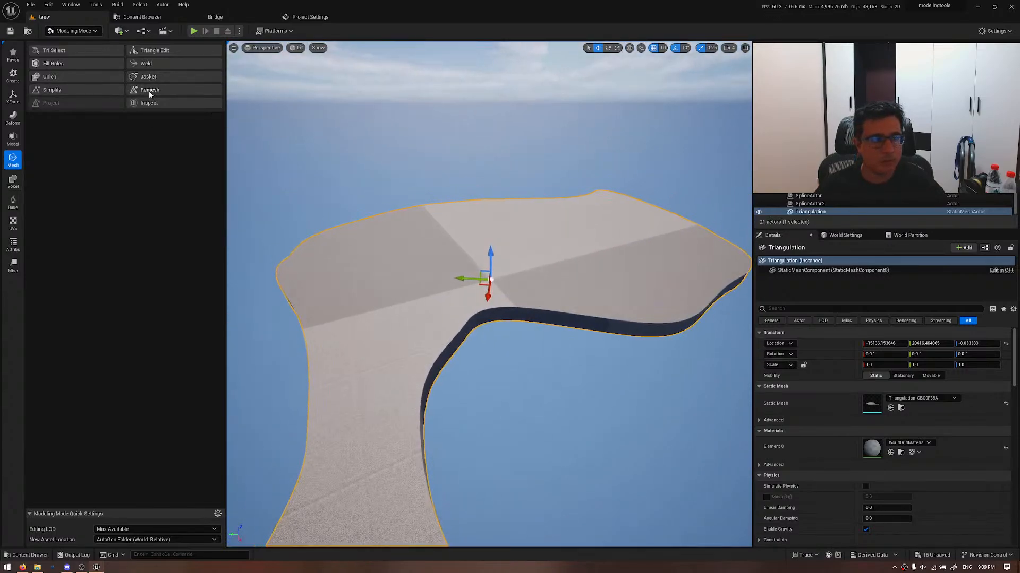
{"action": "left_click", "coordinate": [150, 89]}
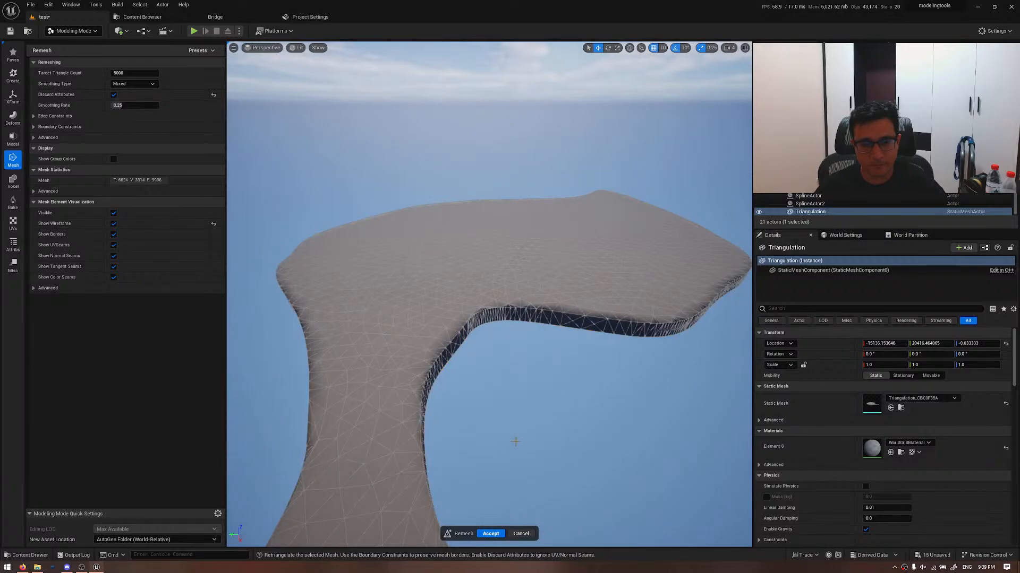
{"action": "left_click", "coordinate": [490, 534]}
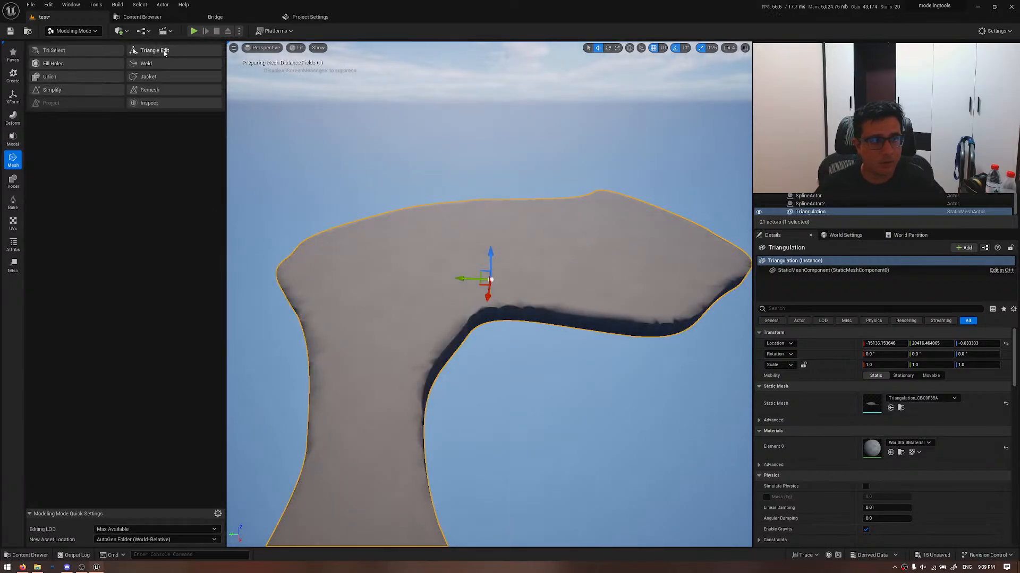
- Start Dynamic Sculpt on the Triangulation mesh, turn off Hit Back Faces, and enlarge the Move brush to about 0.61
{"action": "left_click", "coordinate": [13, 118]}
{"action": "left_click", "coordinate": [170, 51]}
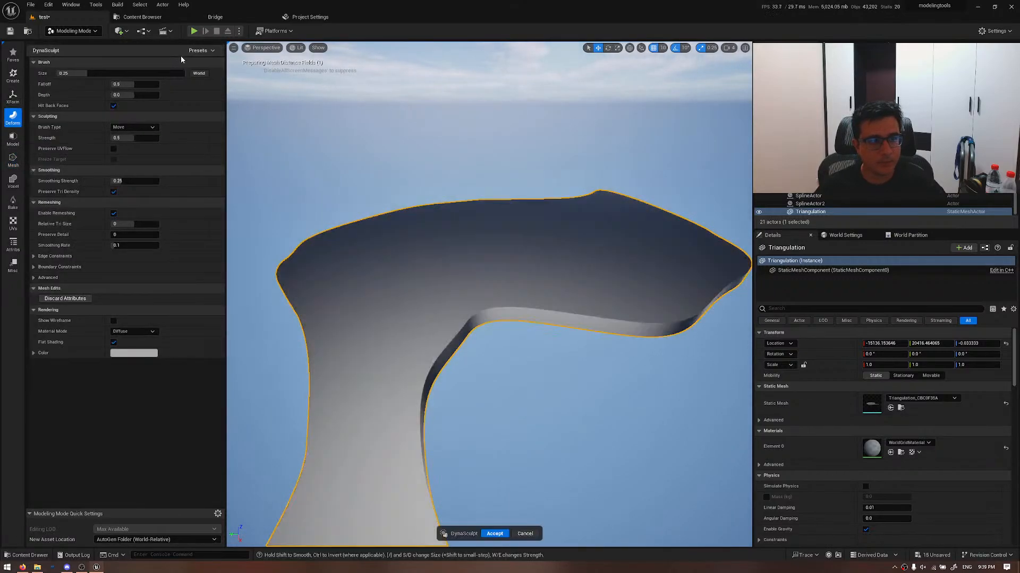
{"action": "scroll", "coordinate": [489, 262], "scroll_direction": "up", "scroll_amount": 8}
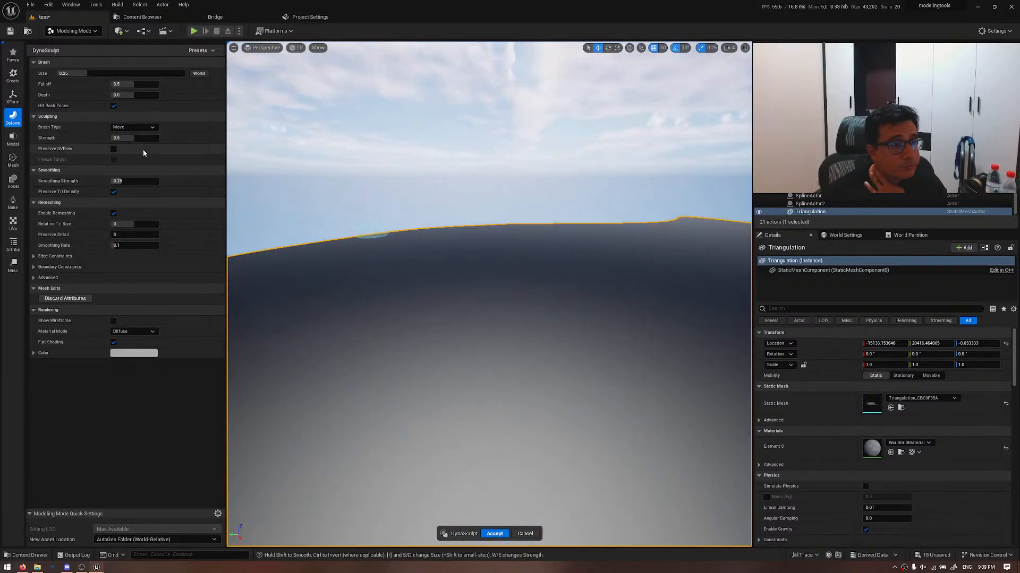
{"action": "left_click", "coordinate": [114, 149]}
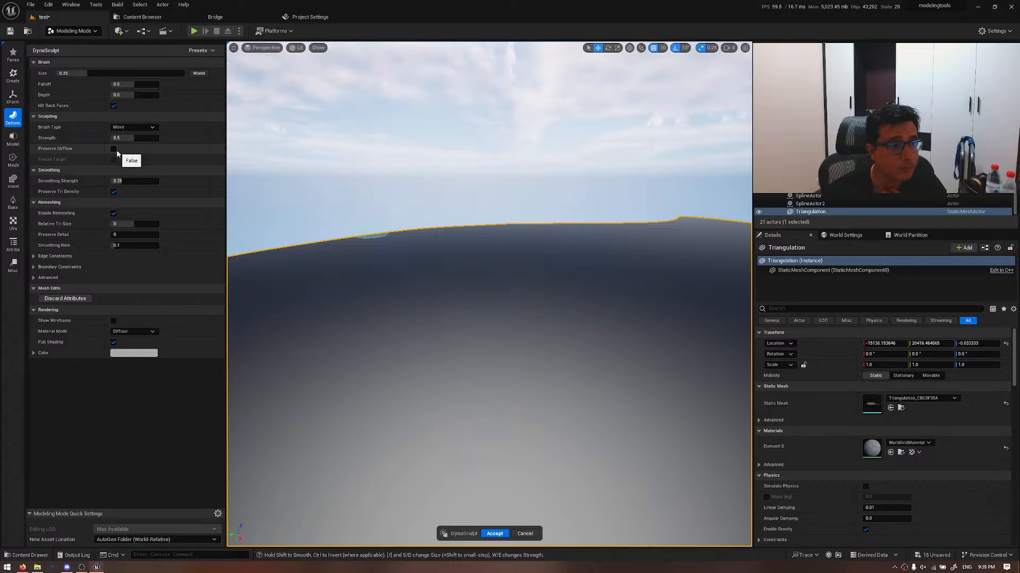
{"action": "left_click", "coordinate": [114, 106]}
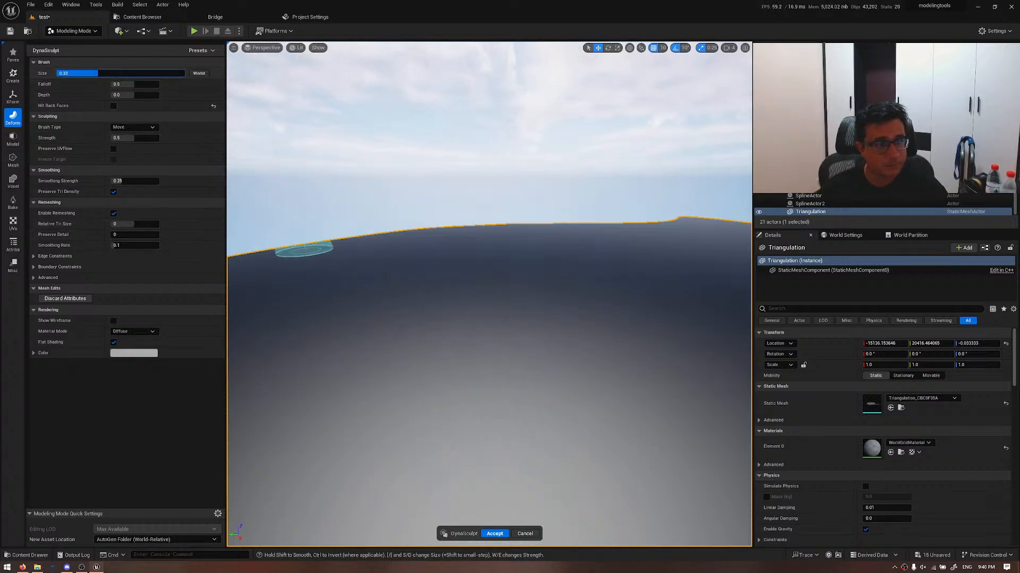
{"action": "left_click_drag", "start_coordinate": [129, 73], "coordinate": [134, 73]}
- Pull several hills up from the mesh's top surface with the Move brush, re-enabling Hit Back Faces
{"action": "mouse_move", "coordinate": [405, 305]}
{"action": "left_mouse_down"}
{"action": "mouse_move", "coordinate": [392, 299]}
{"action": "mouse_move", "coordinate": [473, 283]}
{"action": "mouse_move", "coordinate": [473, 274]}
{"action": "left_mouse_up"}
{"action": "mouse_move", "coordinate": [472, 273]}
{"action": "right_mouse_down"}
{"action": "mouse_move", "coordinate": [537, 284]}
{"action": "mouse_move", "coordinate": [540, 261]}
{"action": "mouse_move", "coordinate": [479, 260]}
{"action": "mouse_move", "coordinate": [478, 282]}
{"action": "mouse_move", "coordinate": [481, 269]}
{"action": "right_mouse_up"}
{"action": "left_click", "coordinate": [113, 106]}
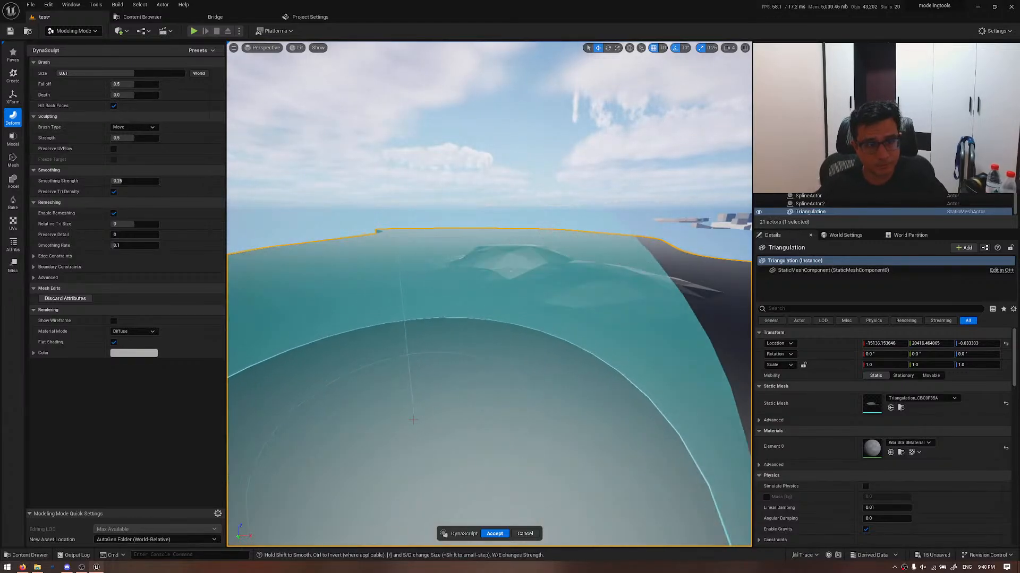
{"action": "mouse_move", "coordinate": [404, 373]}
{"action": "right_mouse_down"}
{"action": "mouse_move", "coordinate": [480, 232]}
{"action": "mouse_move", "coordinate": [480, 242]}
{"action": "mouse_move", "coordinate": [467, 191]}
{"action": "mouse_move", "coordinate": [524, 296]}
{"action": "mouse_move", "coordinate": [437, 269]}
{"action": "mouse_move", "coordinate": [360, 314]}
{"action": "mouse_move", "coordinate": [337, 478]}
{"action": "right_mouse_up"}
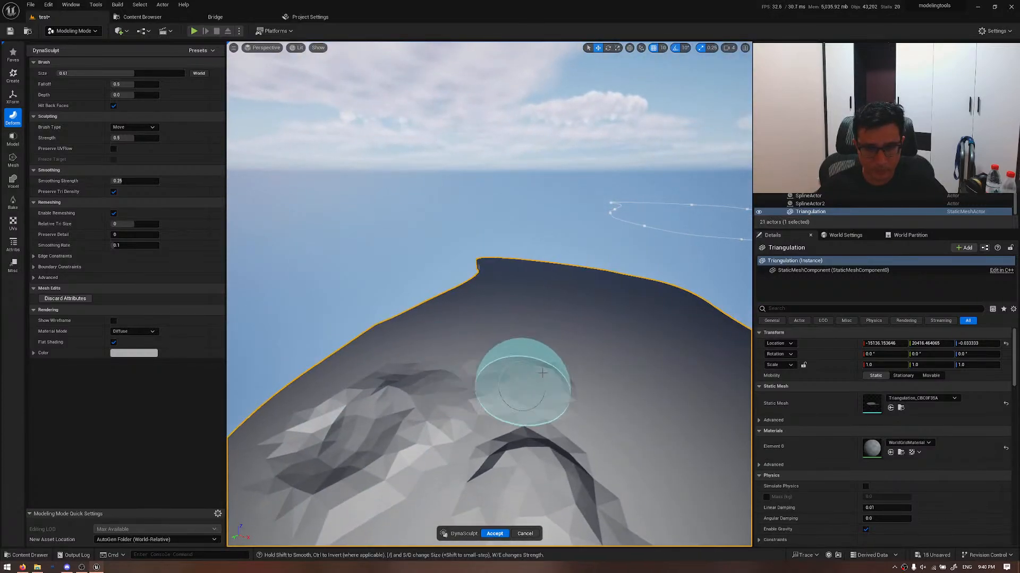
{"action": "mouse_move", "coordinate": [578, 348]}
{"action": "right_mouse_down"}
{"action": "mouse_move", "coordinate": [580, 330]}
{"action": "mouse_move", "coordinate": [519, 319]}
{"action": "mouse_move", "coordinate": [564, 330]}
{"action": "right_mouse_up"}
- Try the Sculpt Max brush, and level the peaks of the sculpted hills with the Flatten brush
{"action": "left_click", "coordinate": [133, 127]}
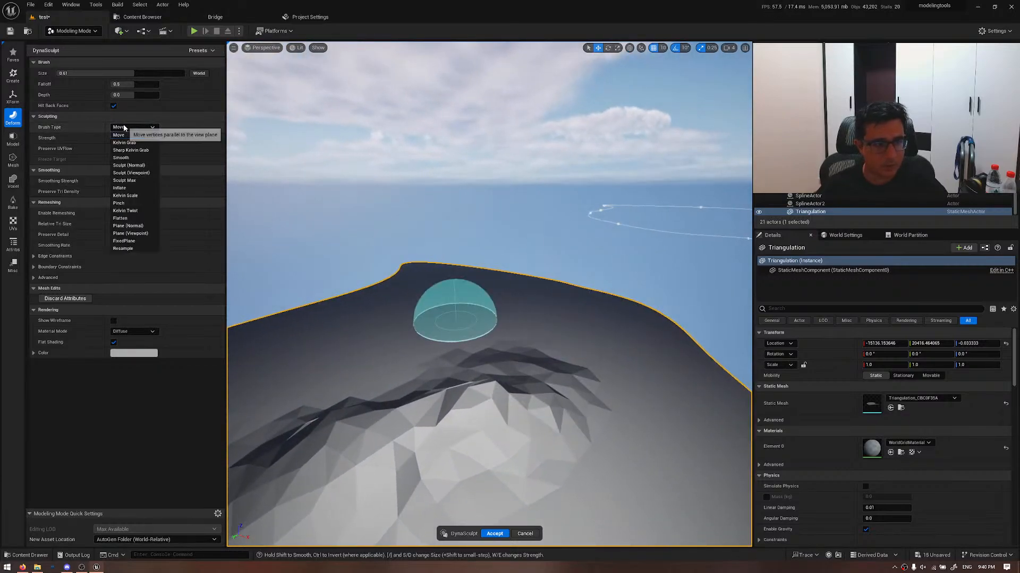
{"action": "left_click", "coordinate": [128, 181]}
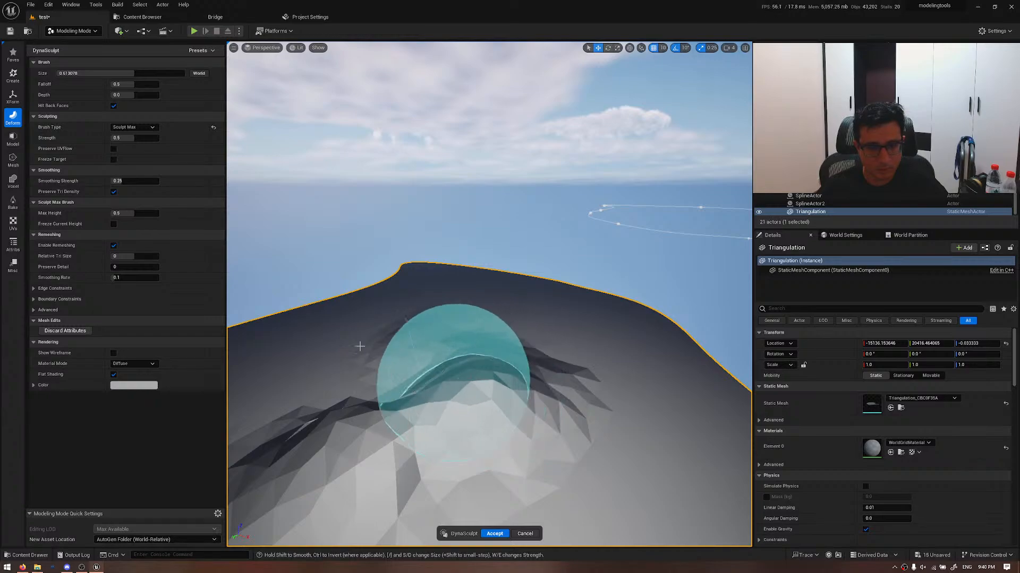
{"action": "left_click", "coordinate": [133, 127]}
{"action": "left_click", "coordinate": [132, 222]}
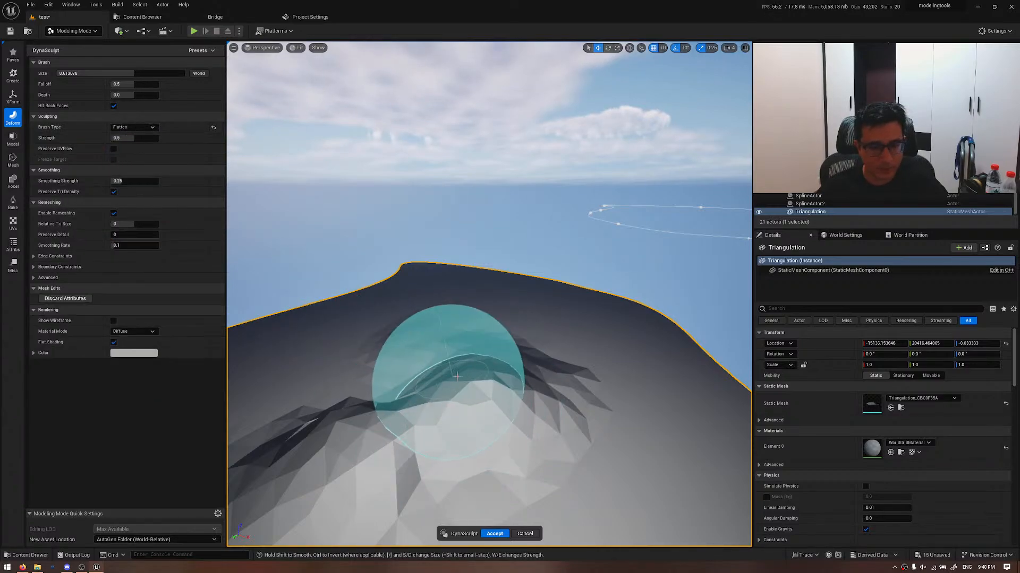
{"action": "left_click_drag", "start_coordinate": [487, 378], "coordinate": [453, 406]}
{"action": "right_click_drag", "start_coordinate": [453, 407], "coordinate": [366, 424]}
{"action": "left_click_drag", "start_coordinate": [553, 364], "coordinate": [572, 348]}
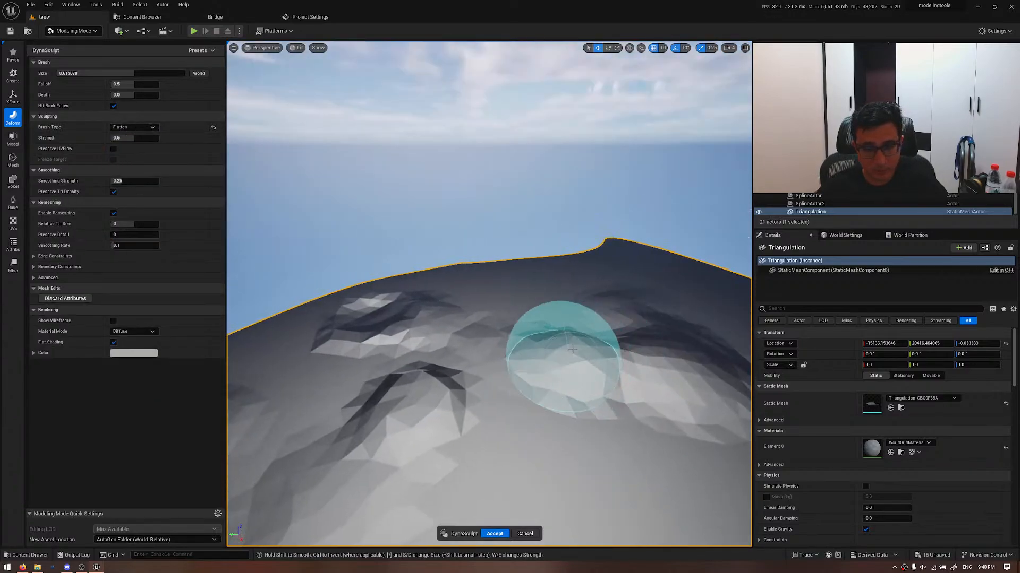
{"action": "right_click_drag", "start_coordinate": [590, 351], "coordinate": [473, 347]}
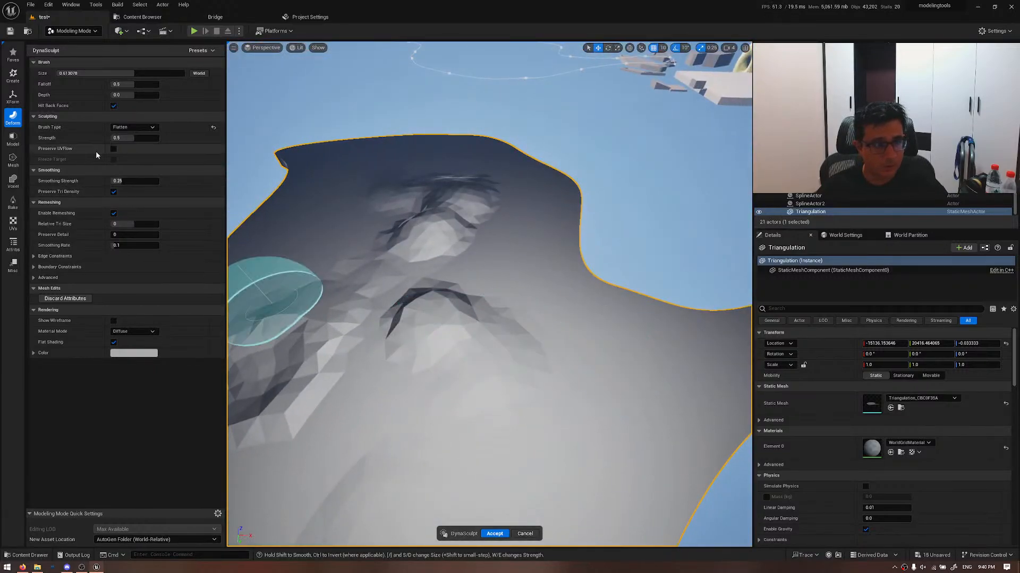
- Accept the Dynamic Sculpt and review the sculpted terrain in unlit, wireframe and lit views
{"action": "left_click", "coordinate": [494, 533]}
{"action": "mouse_move", "coordinate": [494, 534]}
{"action": "right_mouse_down"}
{"action": "mouse_move", "coordinate": [499, 457]}
{"action": "mouse_move", "coordinate": [531, 478]}
{"action": "mouse_move", "coordinate": [552, 448]}
{"action": "mouse_move", "coordinate": [531, 451]}
{"action": "mouse_move", "coordinate": [525, 425]}
{"action": "mouse_move", "coordinate": [523, 473]}
{"action": "mouse_move", "coordinate": [523, 457]}
{"action": "right_mouse_up"}
{"action": "key", "text": "alt+3"}
{"action": "key", "text": "alt+2"}
{"action": "key", "text": "alt+4"}
- Select the sculpted ring and start a box primitive with width and depth 100, height 300 and 10 subdivisions per axis
{"action": "left_click", "coordinate": [481, 298]}
{"action": "left_click", "coordinate": [12, 75]}
{"action": "left_click", "coordinate": [53, 50]}
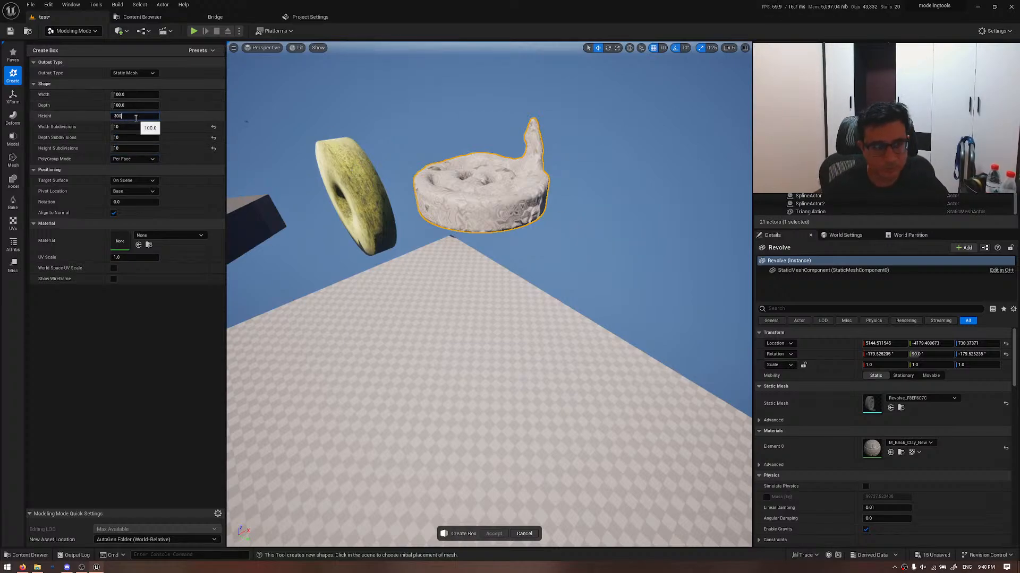
{"action": "key", "text": "w"}
{"action": "mouse_move", "coordinate": [438, 338]}
{"action": "right_mouse_down"}
{"action": "mouse_move", "coordinate": [405, 218]}
{"action": "mouse_move", "coordinate": [436, 341]}
{"action": "mouse_move", "coordinate": [425, 345]}
{"action": "right_mouse_up"}
{"action": "scroll", "coordinate": [438, 339], "scroll_direction": "down", "scroll_amount": 2}
{"action": "key", "text": "w"}
{"action": "scroll", "coordinate": [438, 338], "scroll_direction": "down", "scroll_amount": 2}
{"action": "key", "text": "w"}
- Set the box's height subdivisions to 30, check its wireframe preview, and place the box on the floor near the rings
{"action": "key", "text": "alt+3"}
{"action": "key", "text": "alt+2"}
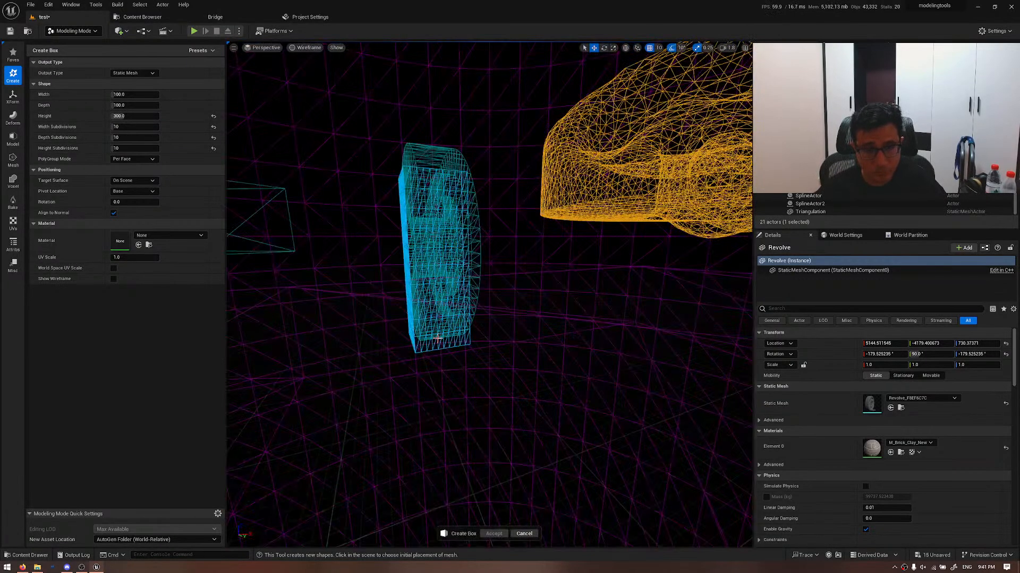
{"action": "key", "text": "alt+4"}
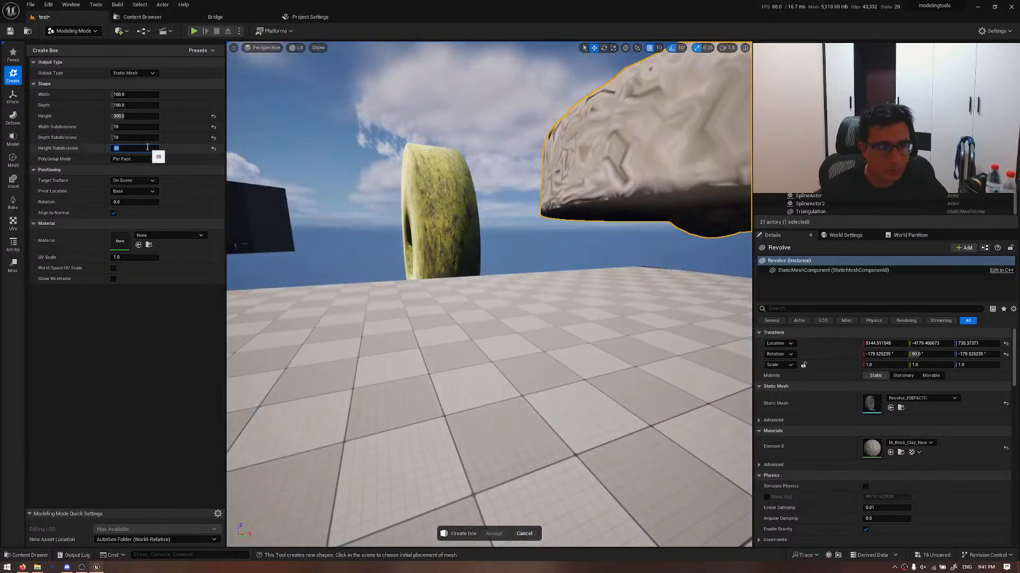
{"action": "key", "text": "alt+2"}
{"action": "key", "text": "alt+4"}
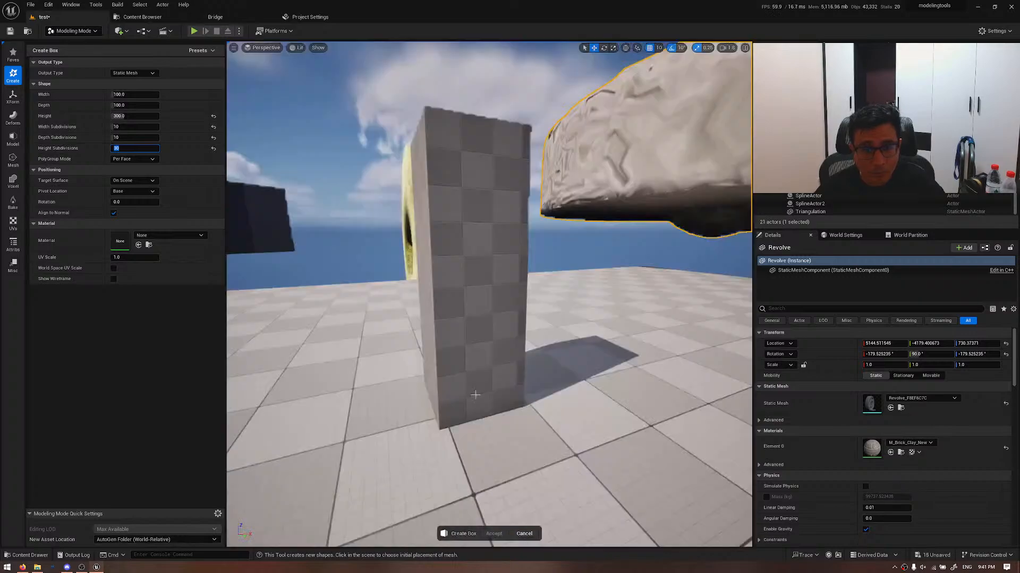
{"action": "left_click", "coordinate": [501, 376]}
{"action": "left_click", "coordinate": [493, 534]}
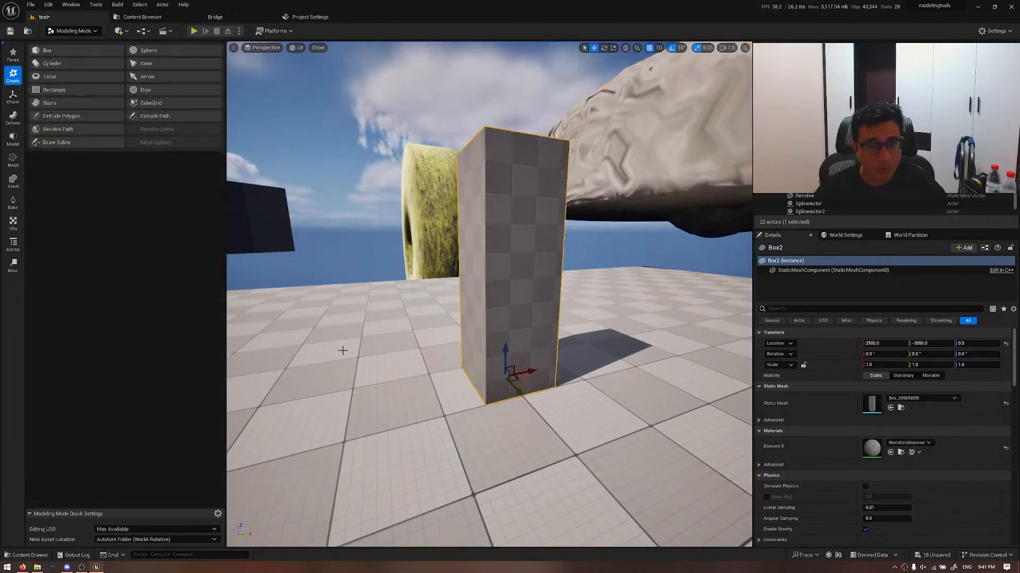
{"action": "left_click", "coordinate": [13, 117]}
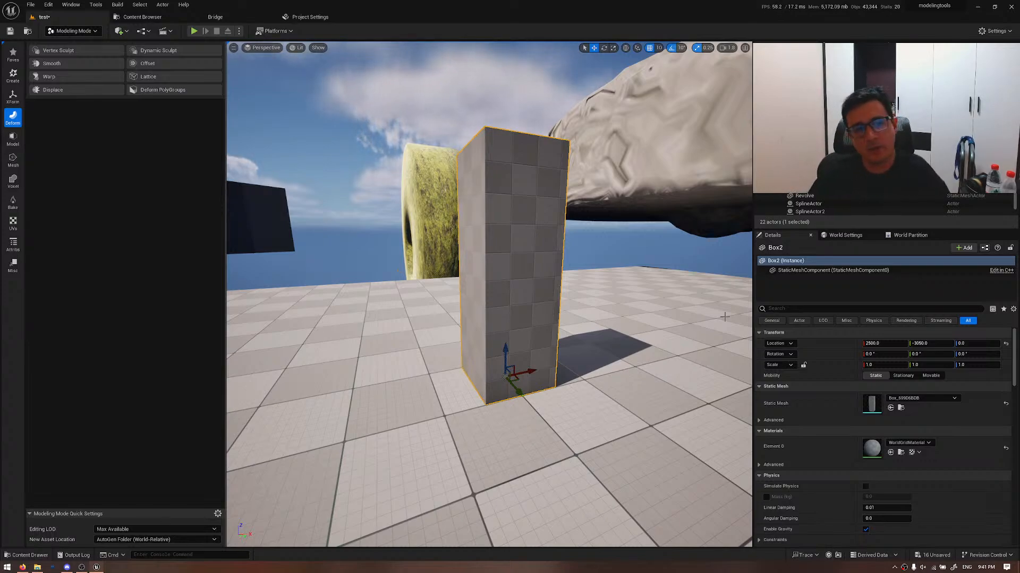
{"action": "mouse_move", "coordinate": [520, 316]}
{"action": "right_mouse_down"}
{"action": "mouse_move", "coordinate": [525, 383]}
{"action": "mouse_move", "coordinate": [520, 317]}
{"action": "right_mouse_up"}
{"action": "key", "text": "w"}
{"action": "scroll", "coordinate": [520, 317], "scroll_direction": "down", "scroll_amount": 4}
{"action": "left_click_drag", "start_coordinate": [520, 316], "coordinate": [451, 228], "text": "alt"}
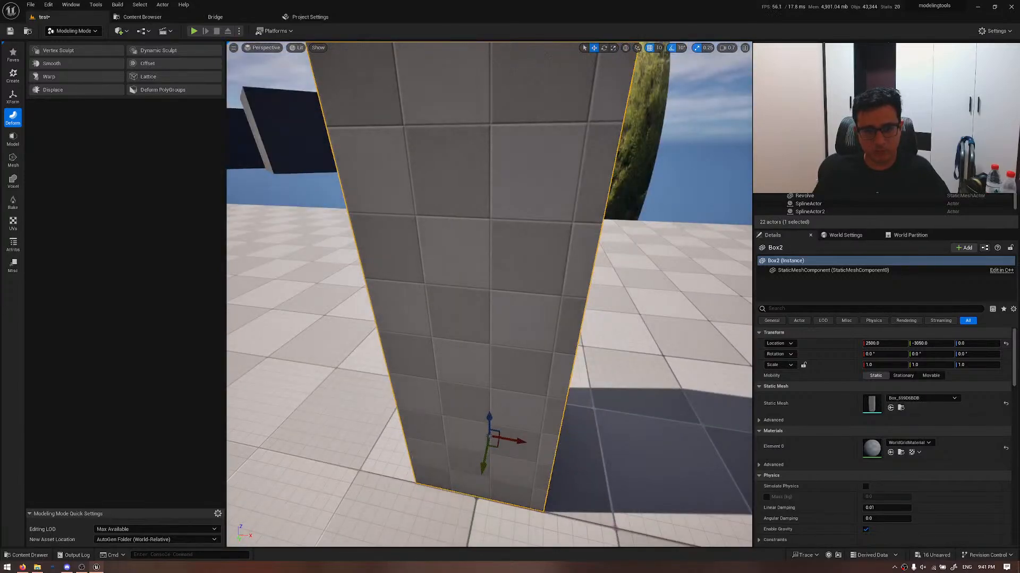
{"action": "scroll", "coordinate": [519, 317], "scroll_direction": "down", "scroll_amount": 4}
{"action": "left_click_drag", "start_coordinate": [520, 316], "coordinate": [516, 289], "text": "alt"}
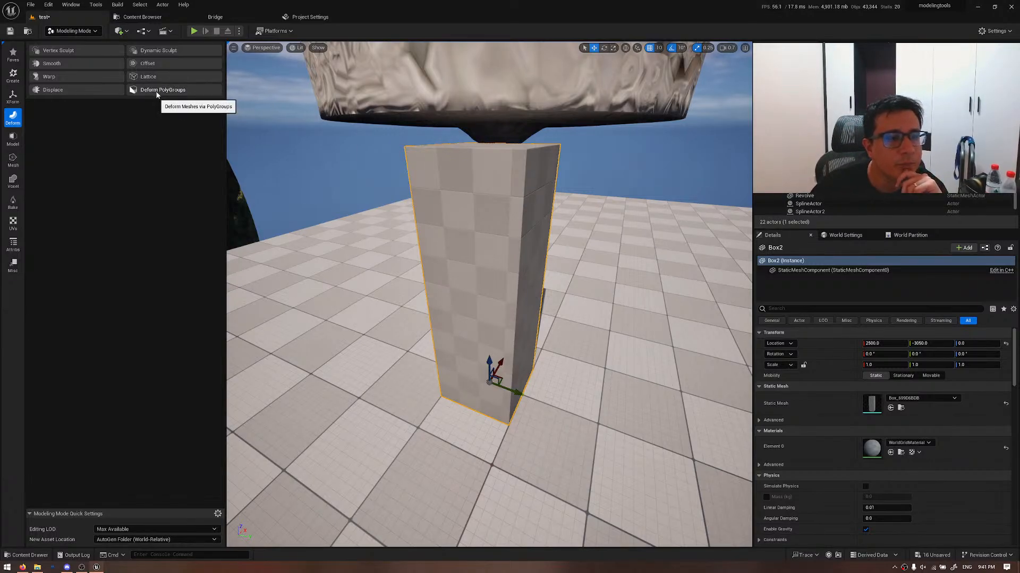
- Start a PolyGroup Edit on the box and extrude one tall side face outward about 100 units
{"action": "left_click", "coordinate": [13, 139]}
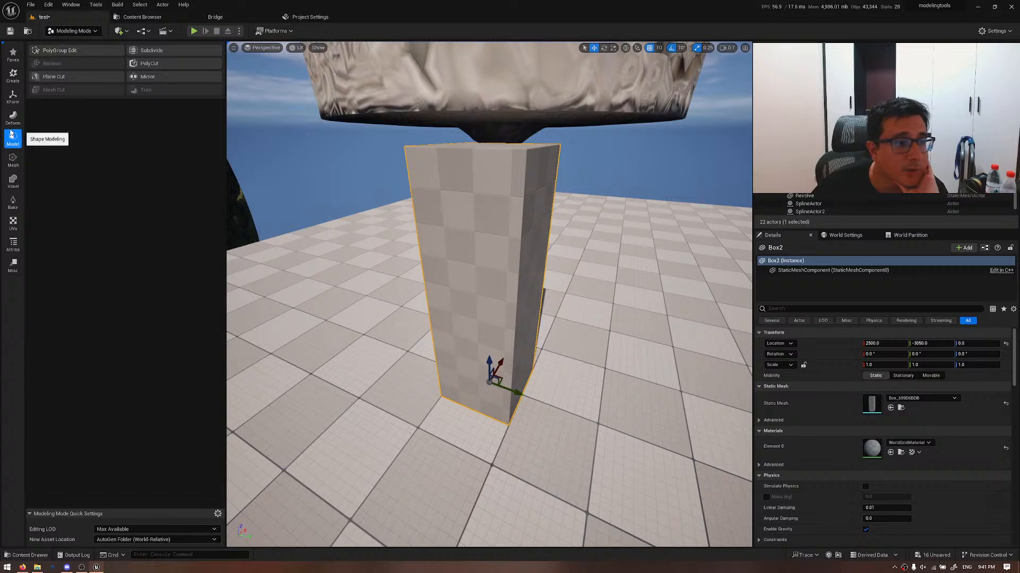
{"action": "left_click", "coordinate": [64, 50]}
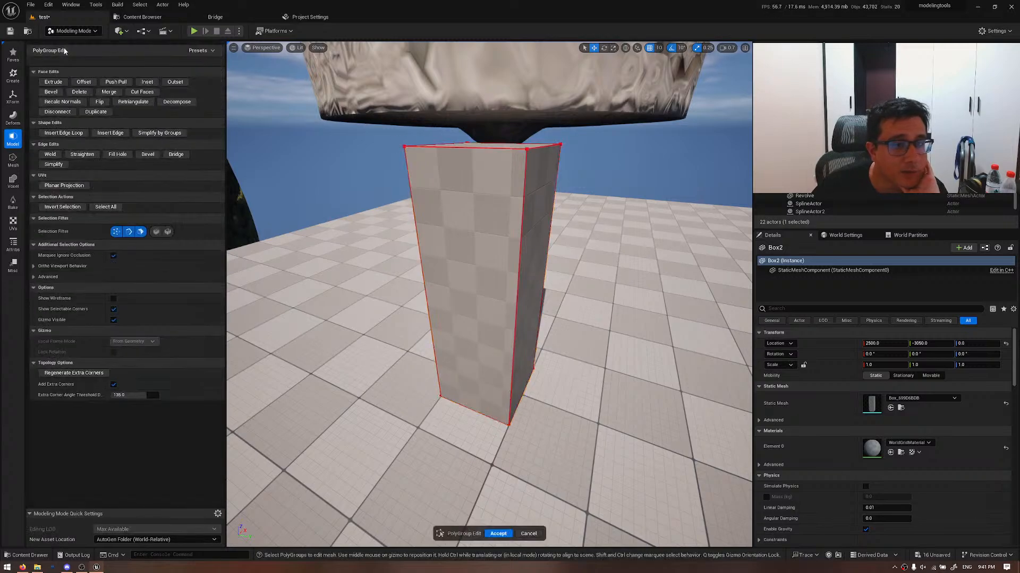
{"action": "left_click", "coordinate": [539, 189]}
{"action": "right_click_drag", "start_coordinate": [528, 225], "coordinate": [507, 224]}
{"action": "left_click", "coordinate": [54, 82]}
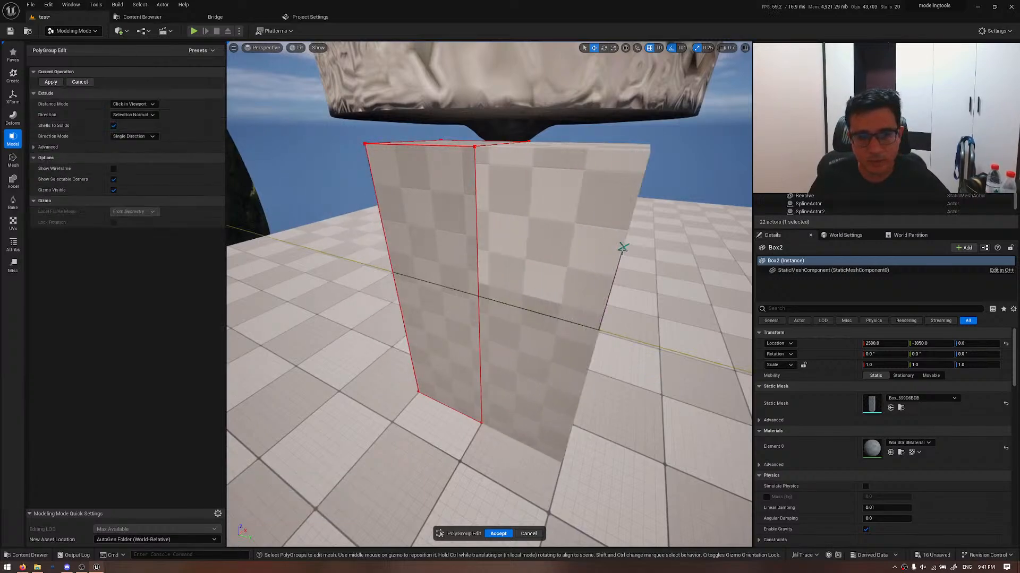
{"action": "left_click", "coordinate": [609, 272]}
{"action": "right_click_drag", "start_coordinate": [609, 271], "coordinate": [596, 321]}
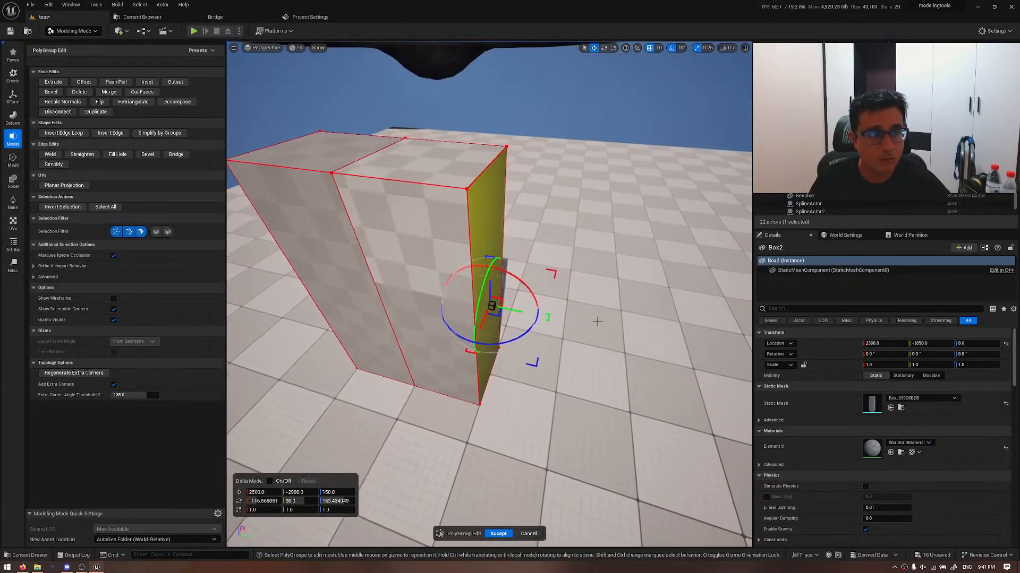
- Lower the extruded section's outer top edge, then bevel the sloped top face with a distance of 4.0 and accept the edit
{"action": "left_click", "coordinate": [481, 169]}
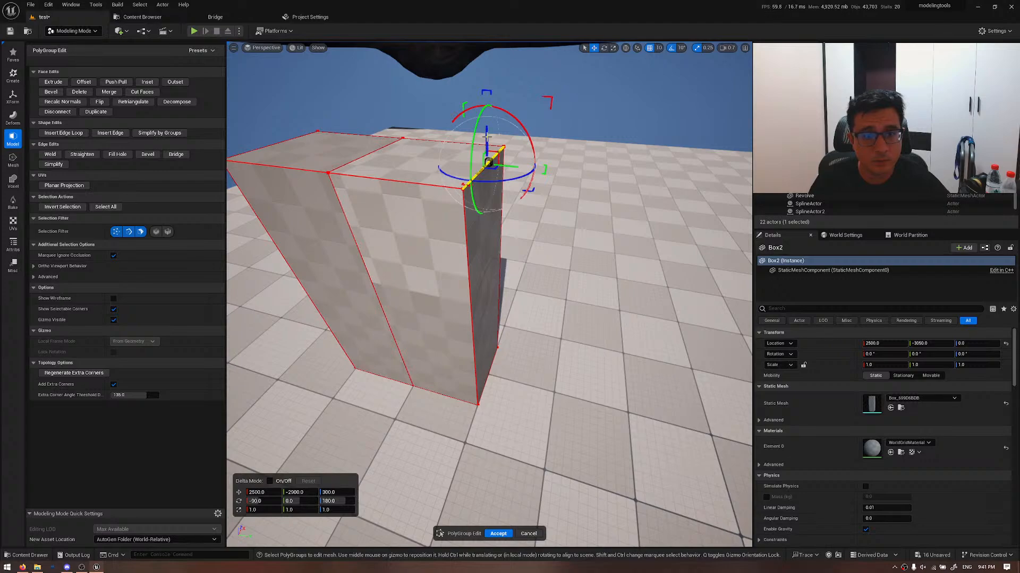
{"action": "left_click", "coordinate": [372, 228]}
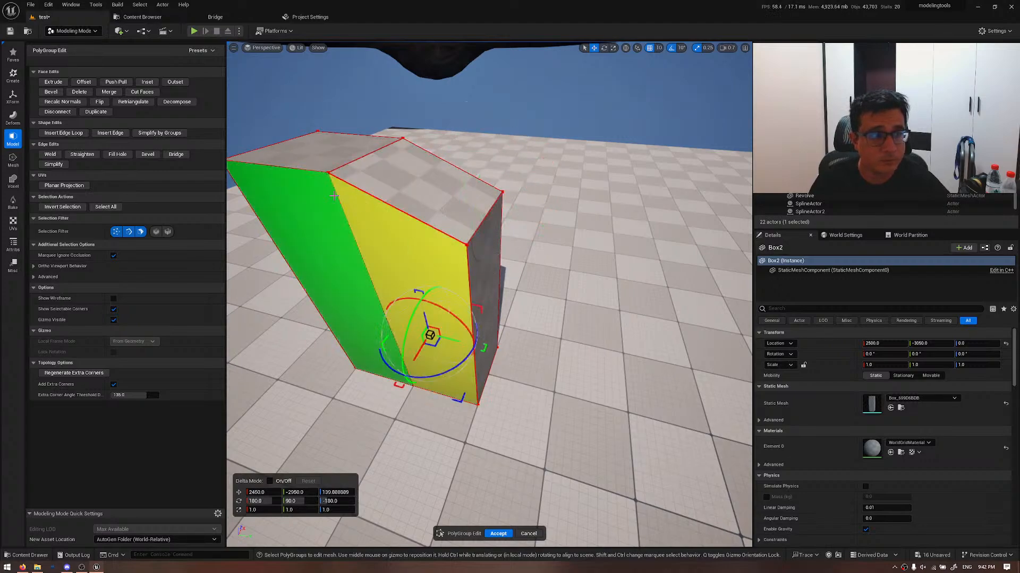
{"action": "left_click", "coordinate": [420, 183]}
{"action": "left_click", "coordinate": [51, 92]}
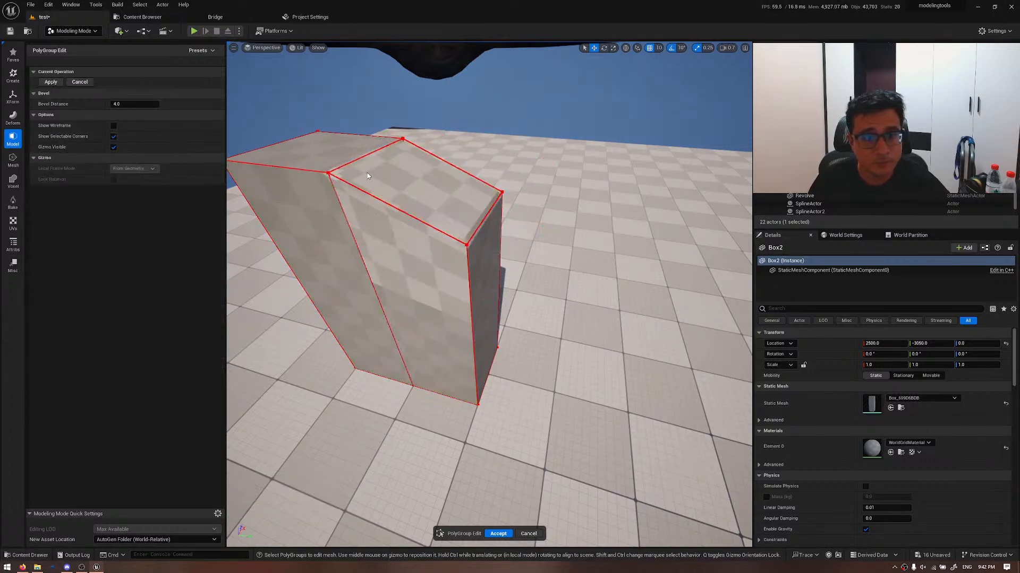
{"action": "right_click_drag", "start_coordinate": [368, 175], "coordinate": [363, 140]}
{"action": "key", "text": "w"}
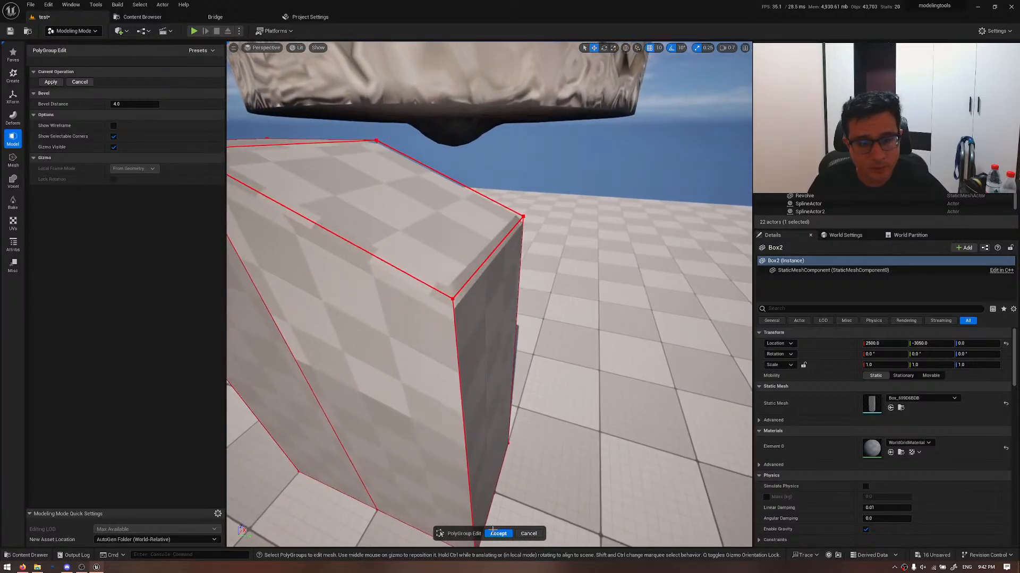
{"action": "left_click", "coordinate": [499, 534]}
- Inspect the bevelled box in wireframe and lit views from several sides
{"action": "key", "text": "alt+2"}
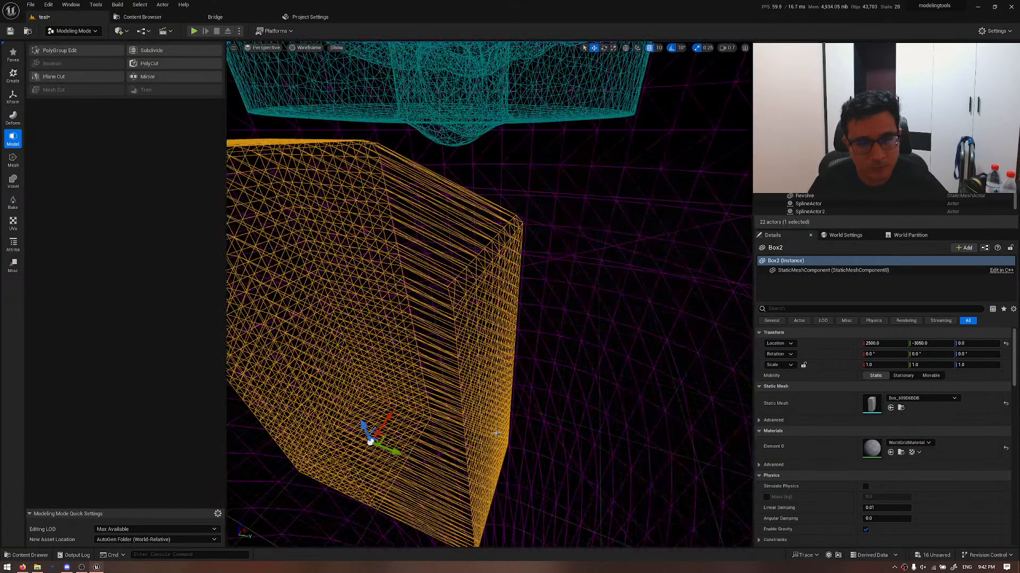
{"action": "mouse_move", "coordinate": [470, 360]}
{"action": "left_mouse_down", "text": "alt"}
{"action": "mouse_move", "coordinate": [446, 355]}
{"action": "mouse_move", "coordinate": [469, 356]}
{"action": "left_mouse_up", "text": "alt"}
{"action": "key", "text": "f"}
{"action": "left_click_drag", "start_coordinate": [539, 343], "coordinate": [573, 318], "text": "alt"}
{"action": "key", "text": "alt+4"}
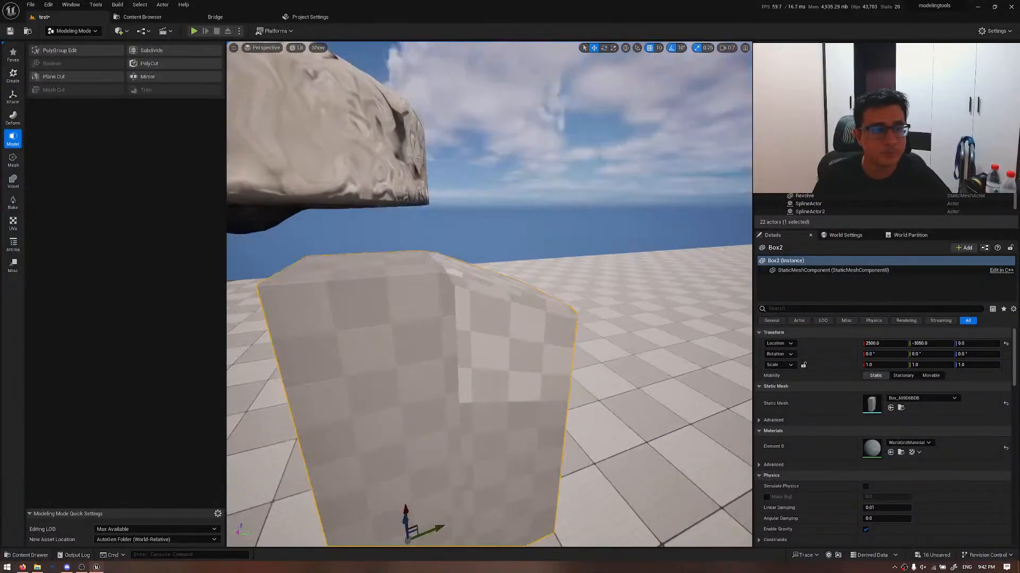
{"action": "right_click_drag", "start_coordinate": [446, 307], "coordinate": [434, 323]}
{"action": "key", "text": "s"}
{"action": "key", "text": "a"}
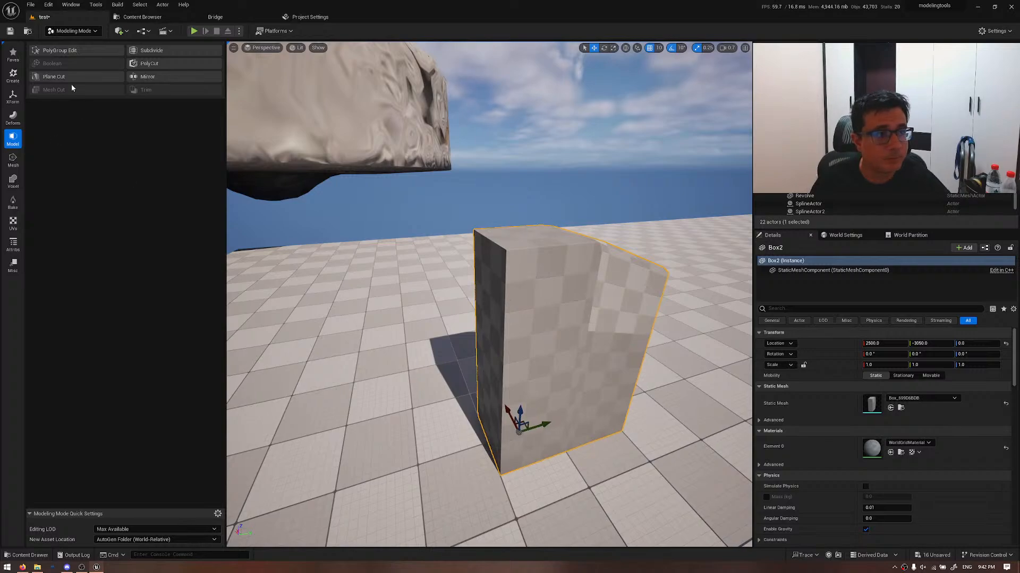
- Start another PolyGroup Edit on the box and inset the tall side face next to the sloped section
{"action": "left_click", "coordinate": [90, 49]}
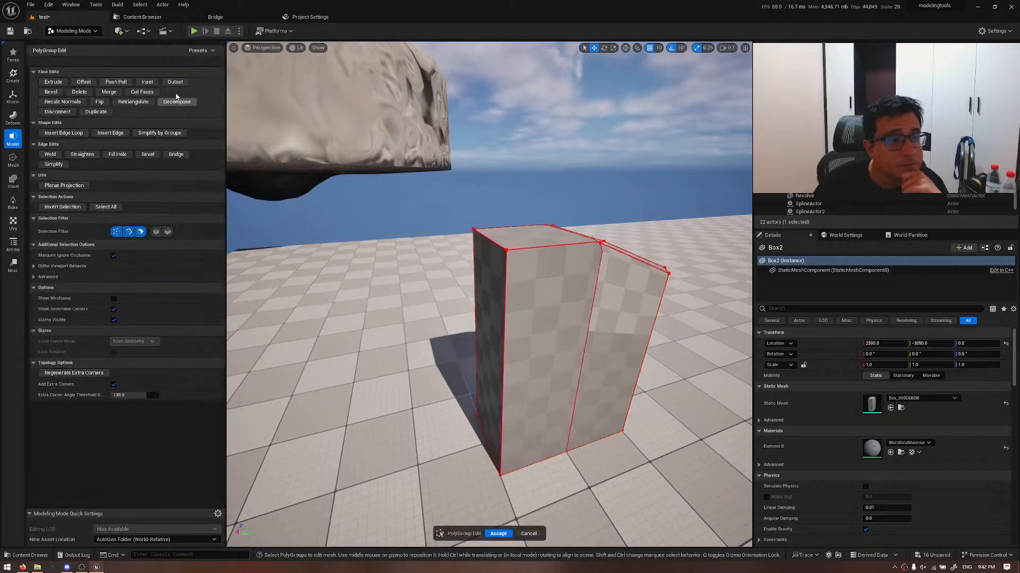
{"action": "left_click", "coordinate": [154, 82]}
{"action": "left_click", "coordinate": [543, 304]}
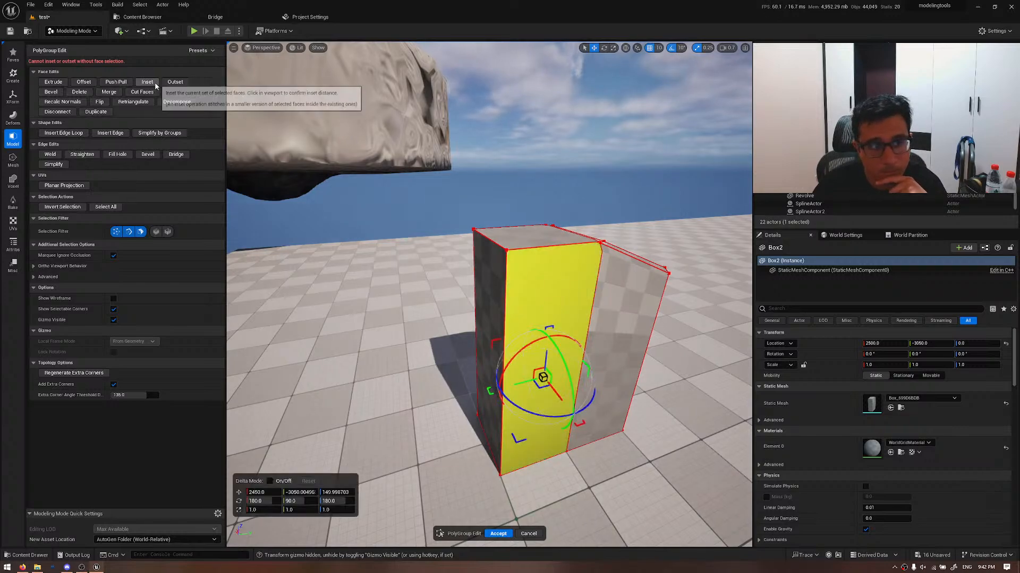
{"action": "left_click", "coordinate": [177, 82]}
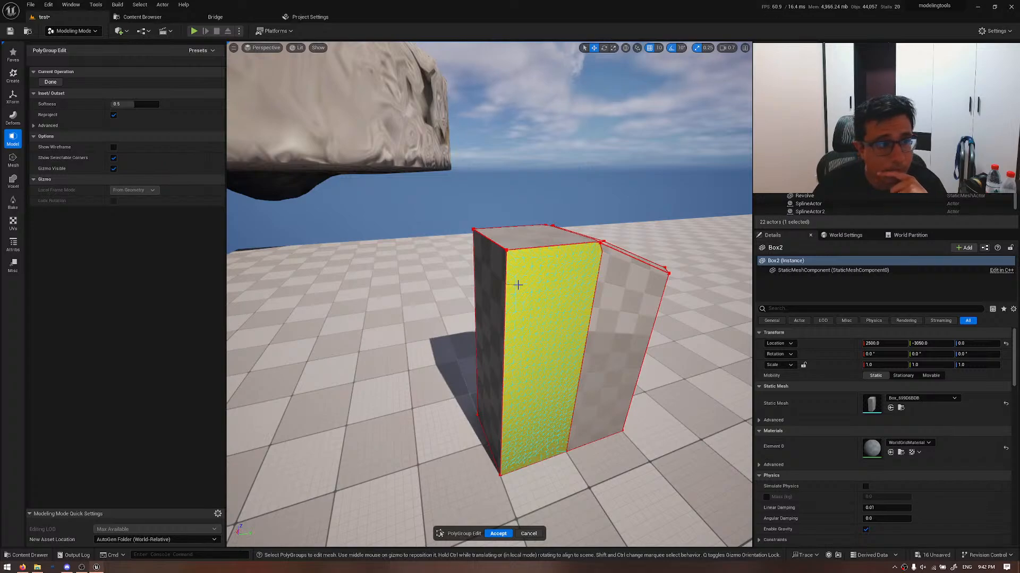
{"action": "left_click", "coordinate": [517, 285]}
{"action": "right_click_drag", "start_coordinate": [506, 308], "coordinate": [428, 310]}
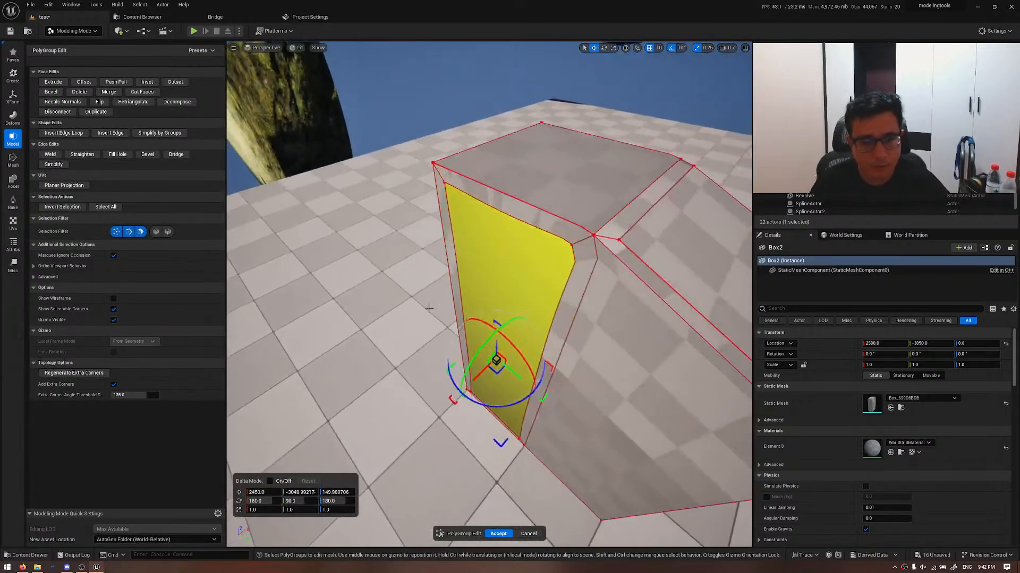
- Extrude the inset face inward to form a shallow recess and accept the edit
{"action": "left_click", "coordinate": [58, 83]}
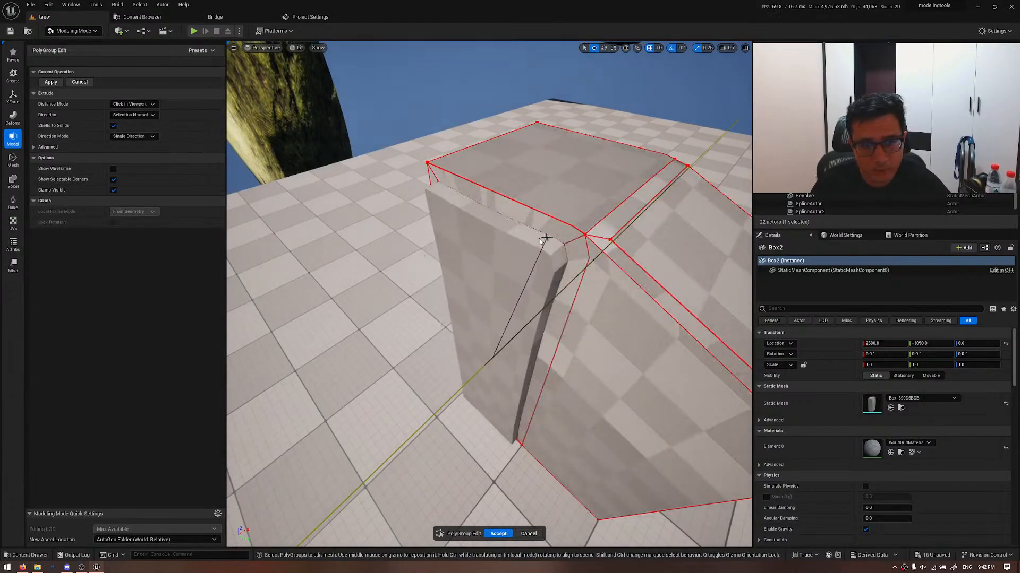
{"action": "mouse_move", "coordinate": [514, 225]}
{"action": "right_mouse_down"}
{"action": "mouse_move", "coordinate": [648, 239]}
{"action": "mouse_move", "coordinate": [664, 260]}
{"action": "mouse_move", "coordinate": [690, 260]}
{"action": "right_mouse_up"}
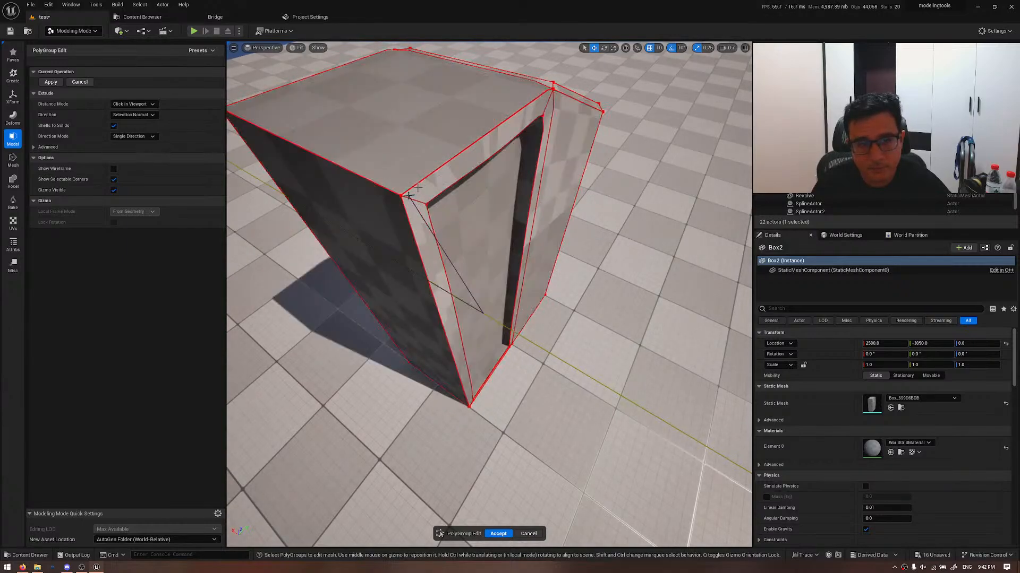
{"action": "left_click", "coordinate": [408, 196]}
{"action": "left_click", "coordinate": [501, 535]}
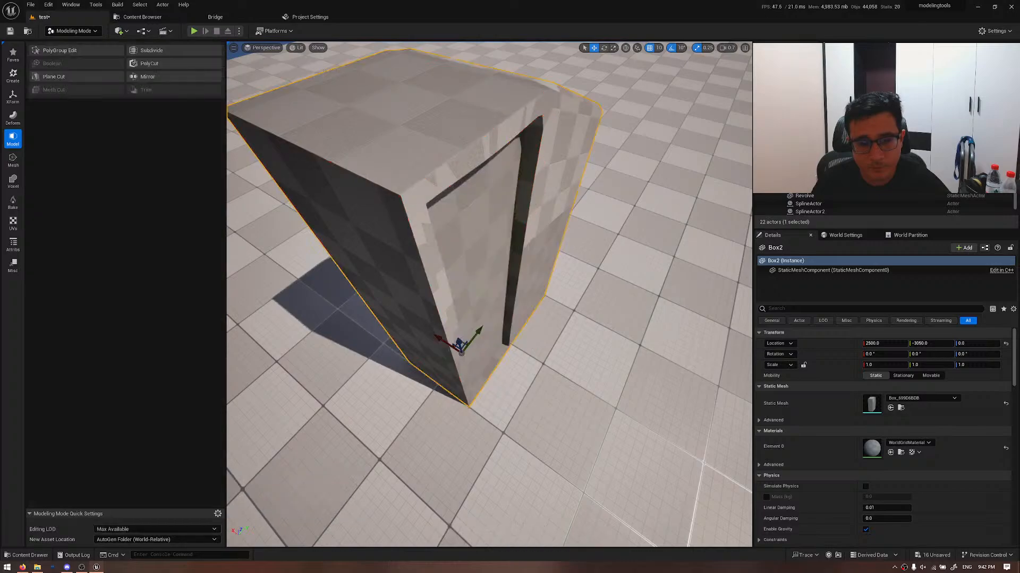
- In a new PolyGroup Edit, insert a horizontal edge loop around the lower part and a vertical one near the sloped section's outer edge
{"action": "right_click_drag", "start_coordinate": [503, 462], "coordinate": [398, 353]}
{"action": "left_click", "coordinate": [103, 53]}
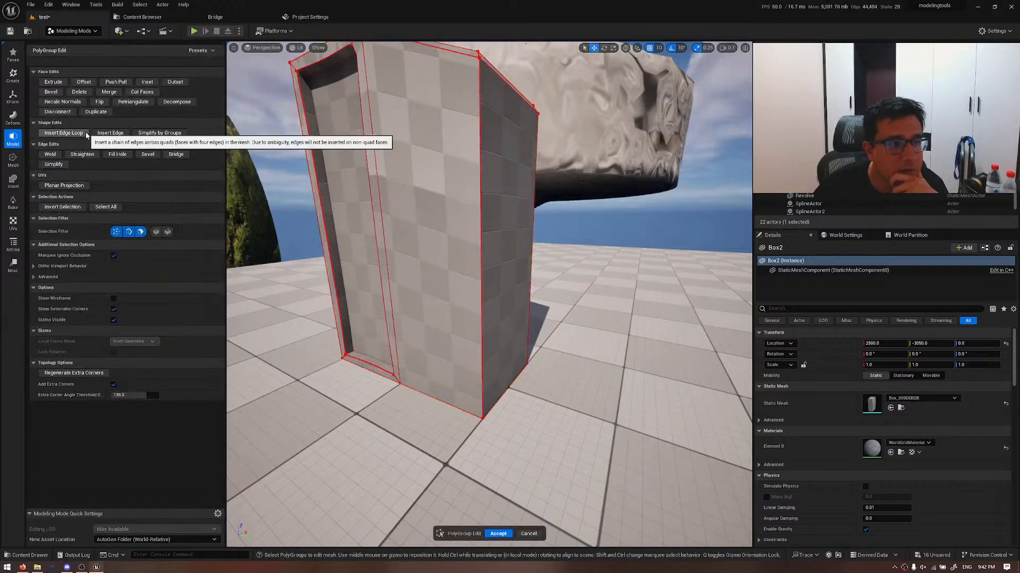
{"action": "left_click", "coordinate": [64, 133]}
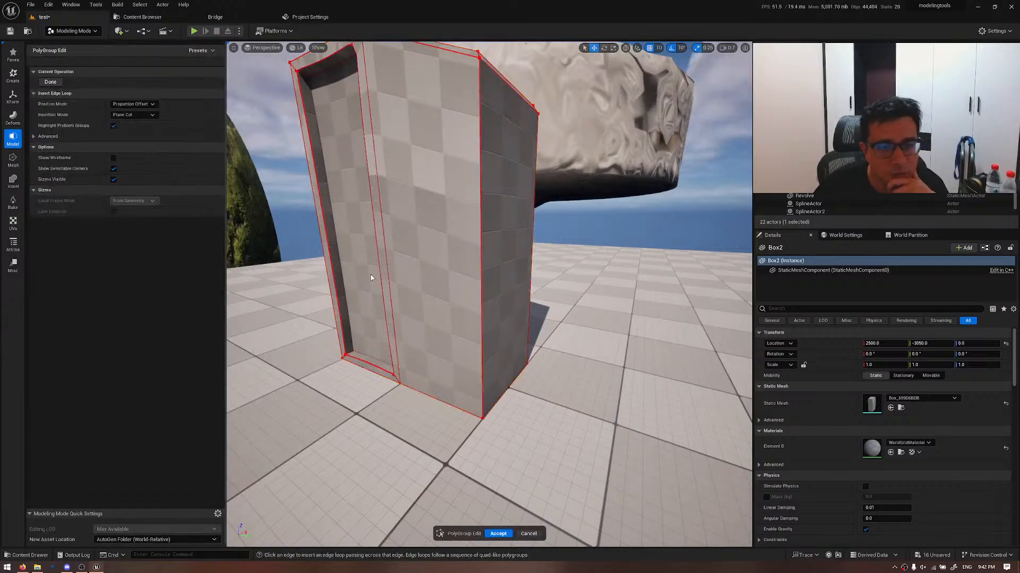
{"action": "left_click", "coordinate": [483, 320]}
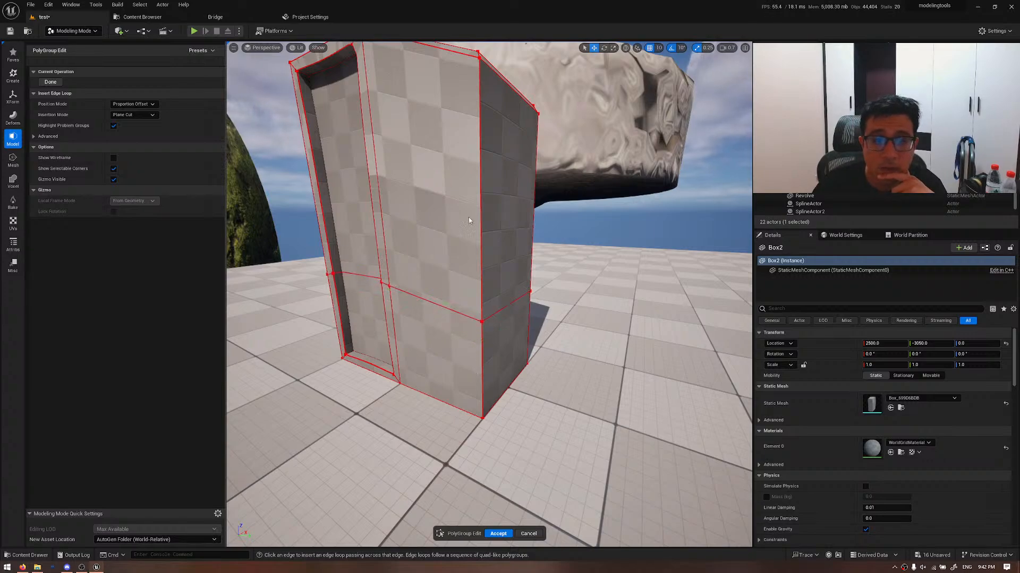
{"action": "left_click", "coordinate": [448, 54]}
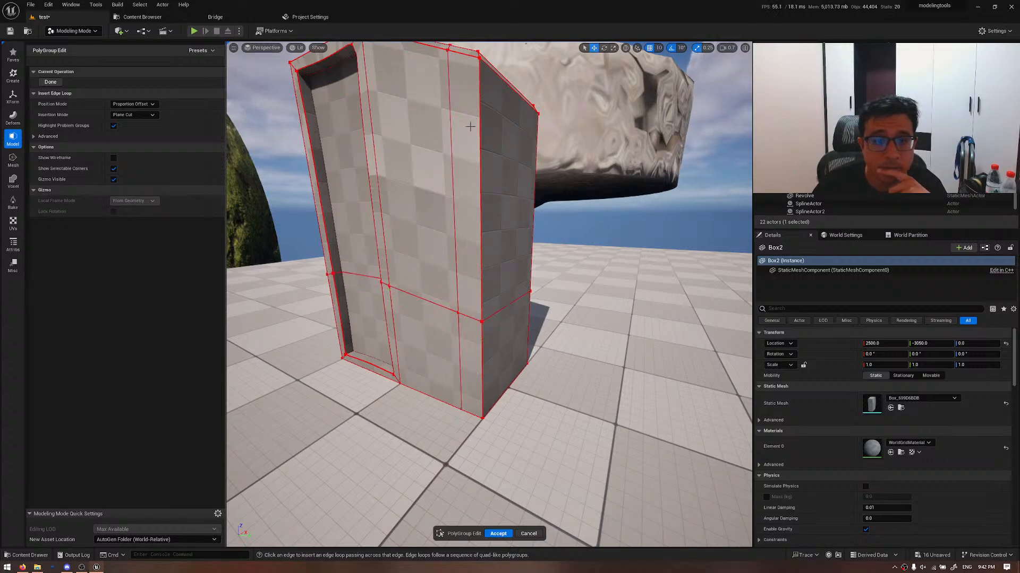
{"action": "left_click", "coordinate": [50, 82]}
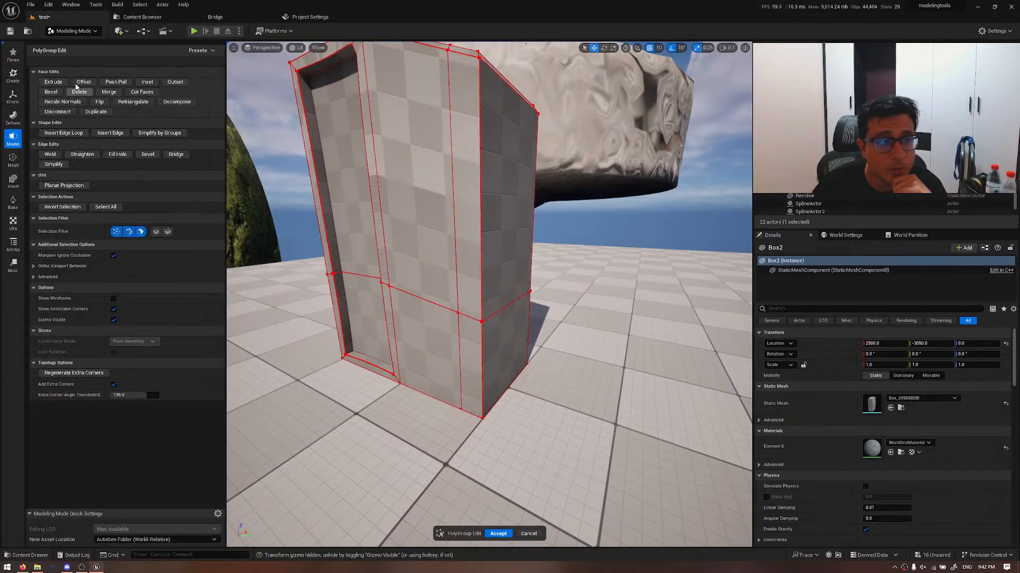
- Extrude the two narrow strip faces beside the outer edge about 50 units outward and tilt their end faces by about 10 degrees
{"action": "left_click", "coordinate": [466, 239]}
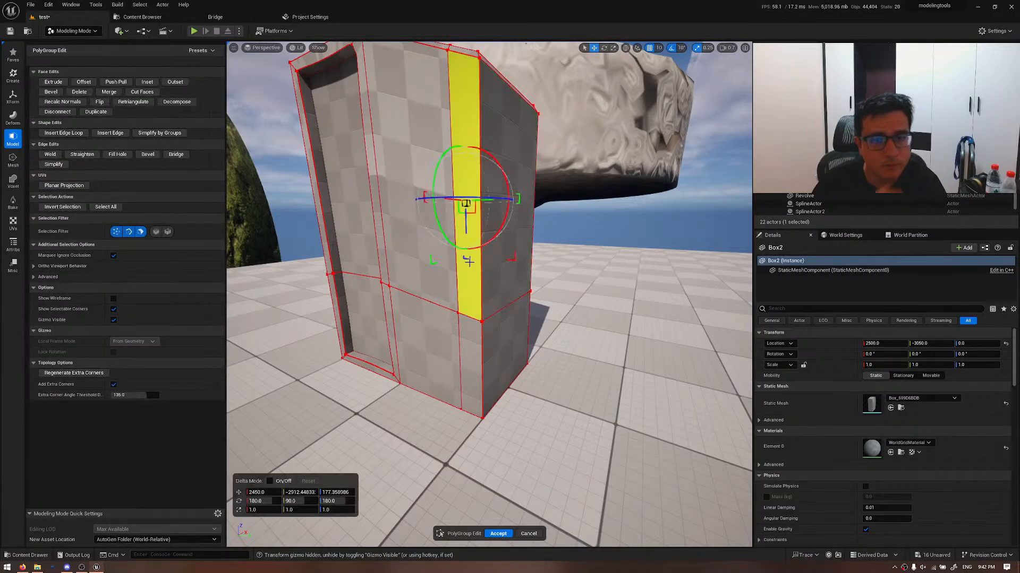
{"action": "left_click", "coordinate": [469, 349], "text": "shift"}
{"action": "left_click_drag", "start_coordinate": [468, 291], "coordinate": [470, 197]}
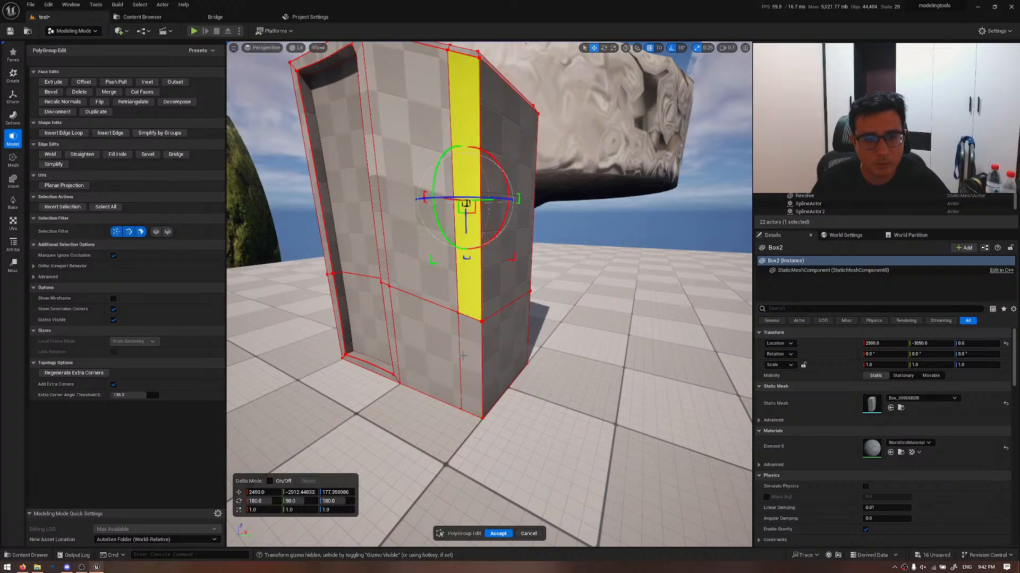
{"action": "key", "text": "ctrl+z"}
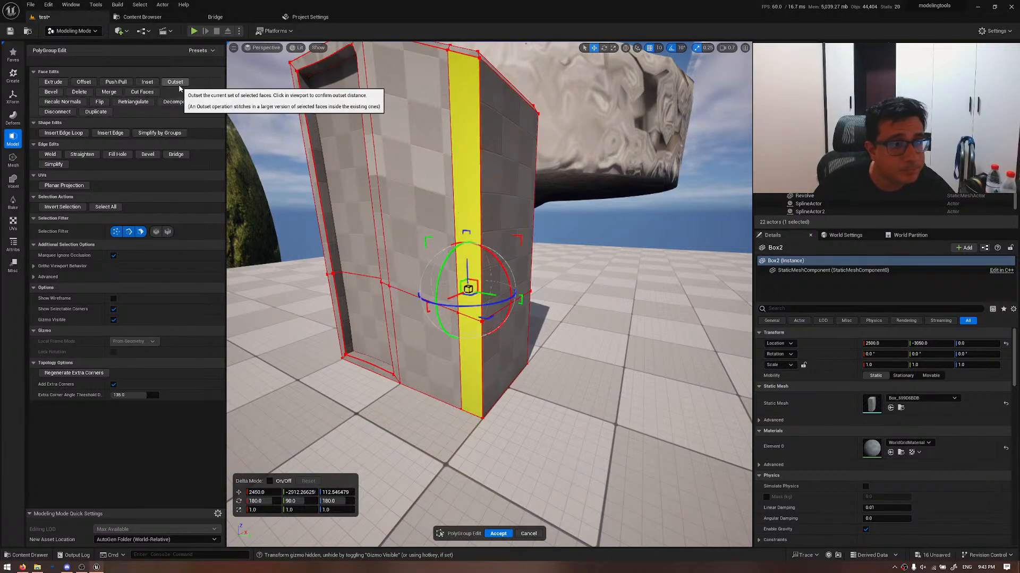
{"action": "left_click", "coordinate": [67, 84]}
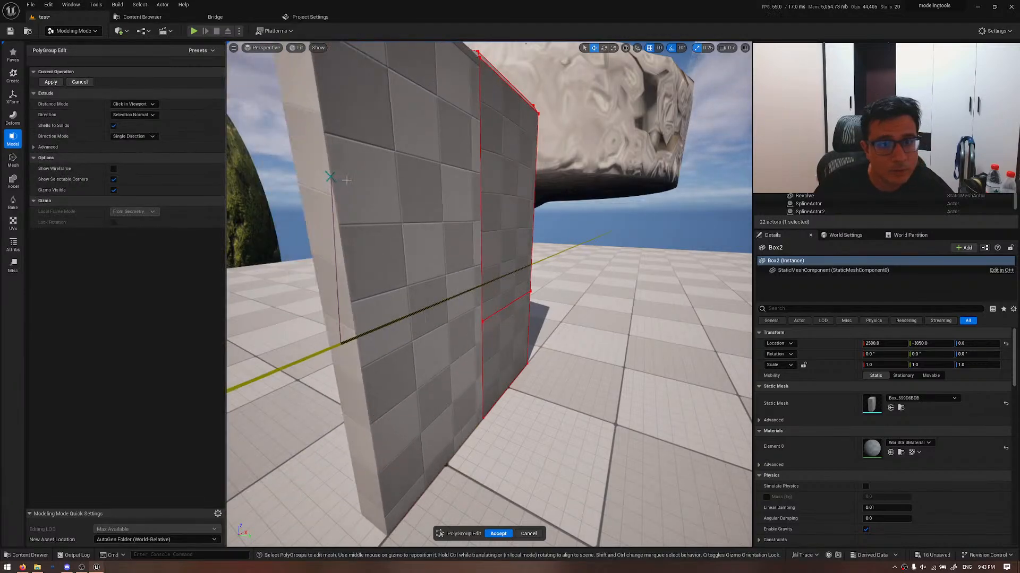
{"action": "left_click", "coordinate": [456, 247]}
{"action": "right_click_drag", "start_coordinate": [455, 247], "coordinate": [472, 303]}
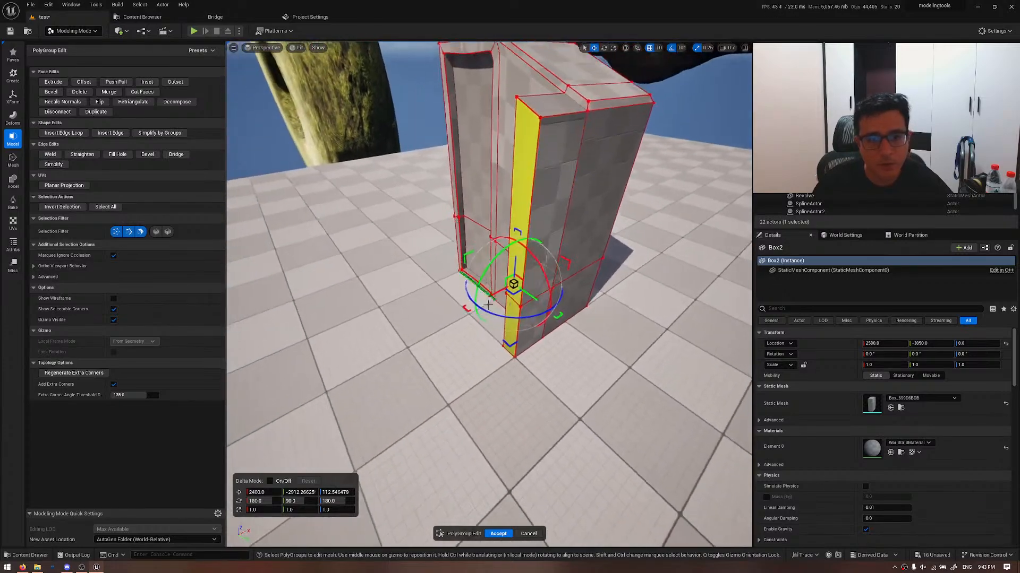
{"action": "key", "text": "e"}
{"action": "left_click_drag", "start_coordinate": [489, 274], "coordinate": [487, 264]}
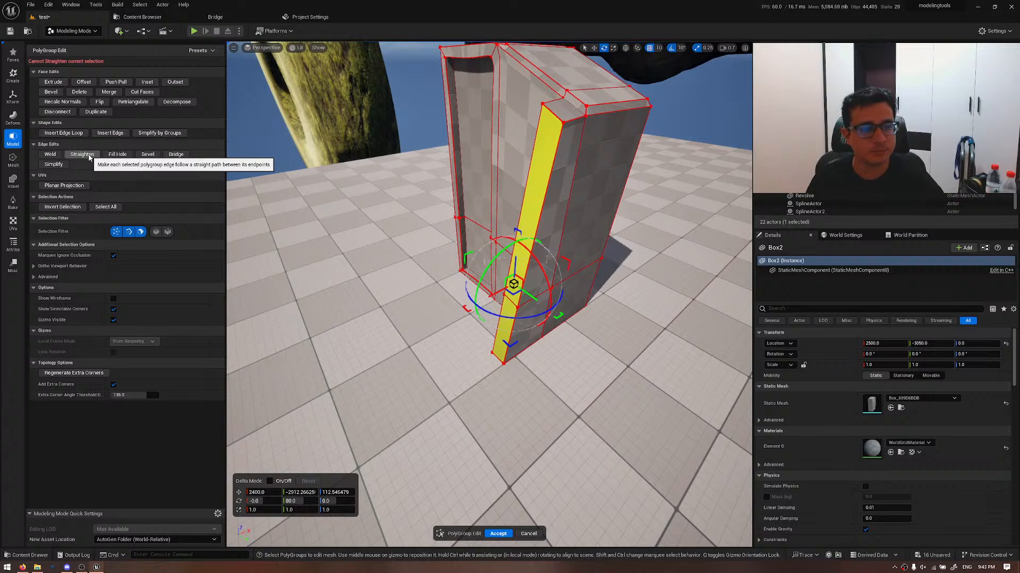
- Rotate the lower end face of the extruded strip on its own, and select both end faces together
{"action": "key", "text": "w"}
{"action": "mouse_move", "coordinate": [506, 262]}
{"action": "right_mouse_down"}
{"action": "mouse_move", "coordinate": [511, 282]}
{"action": "mouse_move", "coordinate": [506, 262]}
{"action": "right_mouse_up"}
{"action": "left_click", "coordinate": [507, 262]}
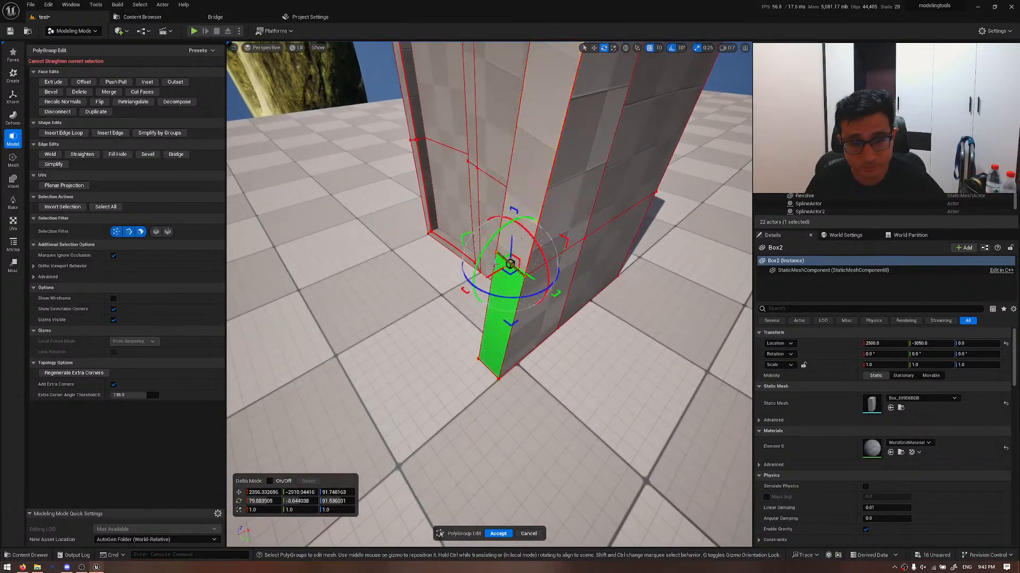
{"action": "left_click_drag", "start_coordinate": [492, 273], "coordinate": [465, 288]}
{"action": "left_click", "coordinate": [496, 239]}
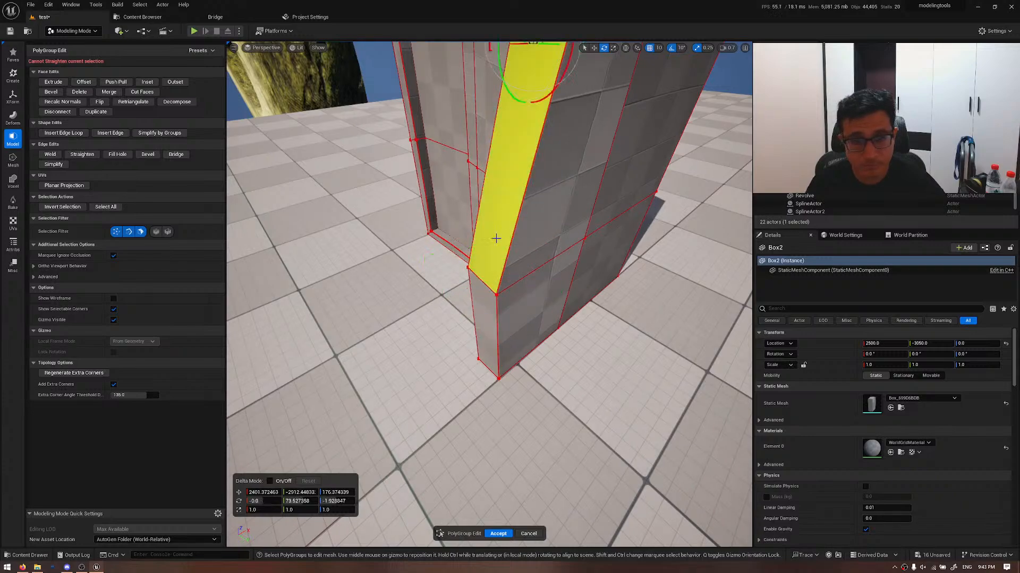
{"action": "left_click", "coordinate": [484, 302], "text": "shift"}
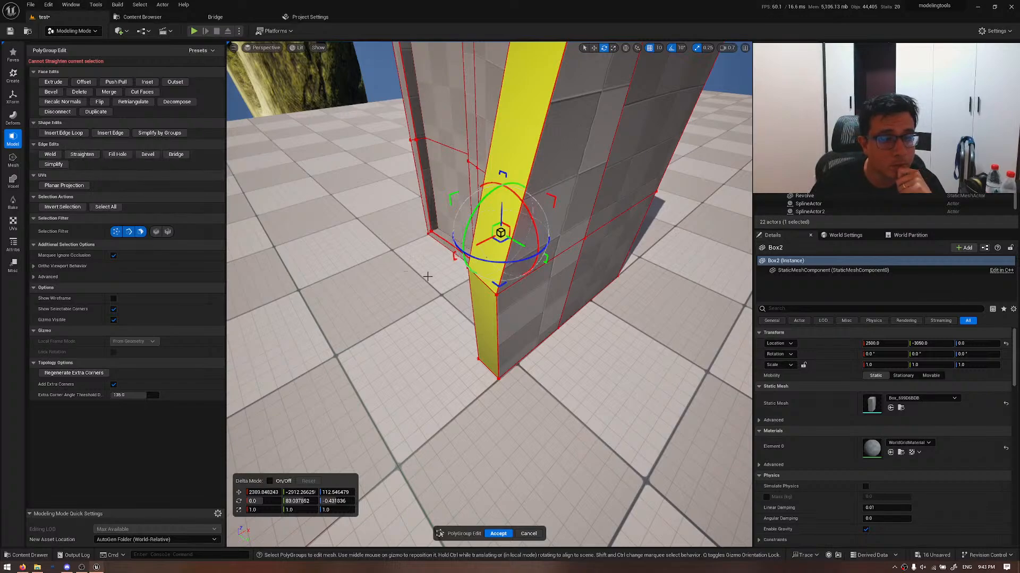
- Try to straighten the edge between the strip's two end faces and reselect both faces
{"action": "left_click", "coordinate": [467, 291]}
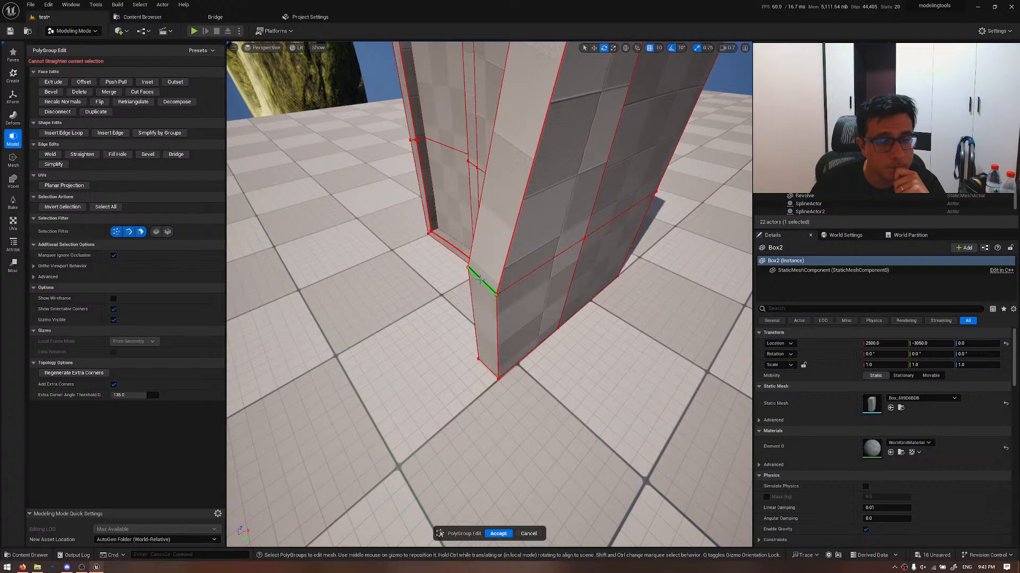
{"action": "left_click", "coordinate": [480, 281]}
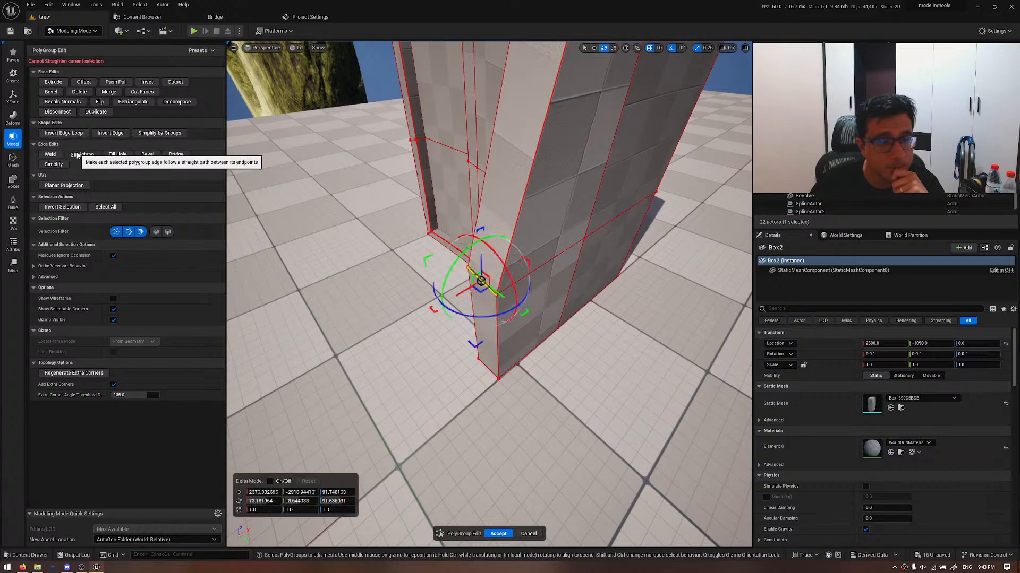
{"action": "left_click", "coordinate": [489, 245]}
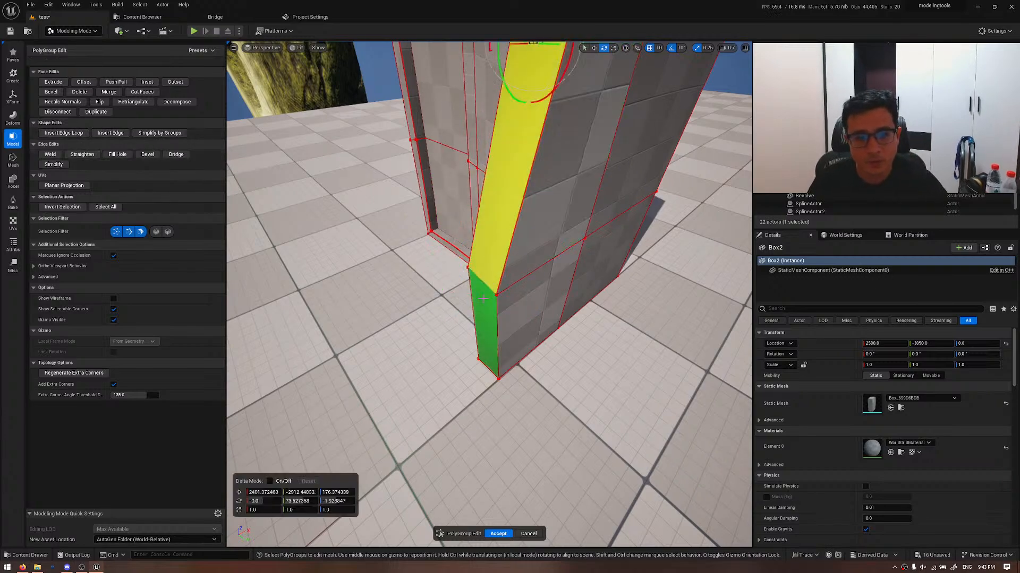
{"action": "left_click", "coordinate": [483, 299], "text": "shift"}
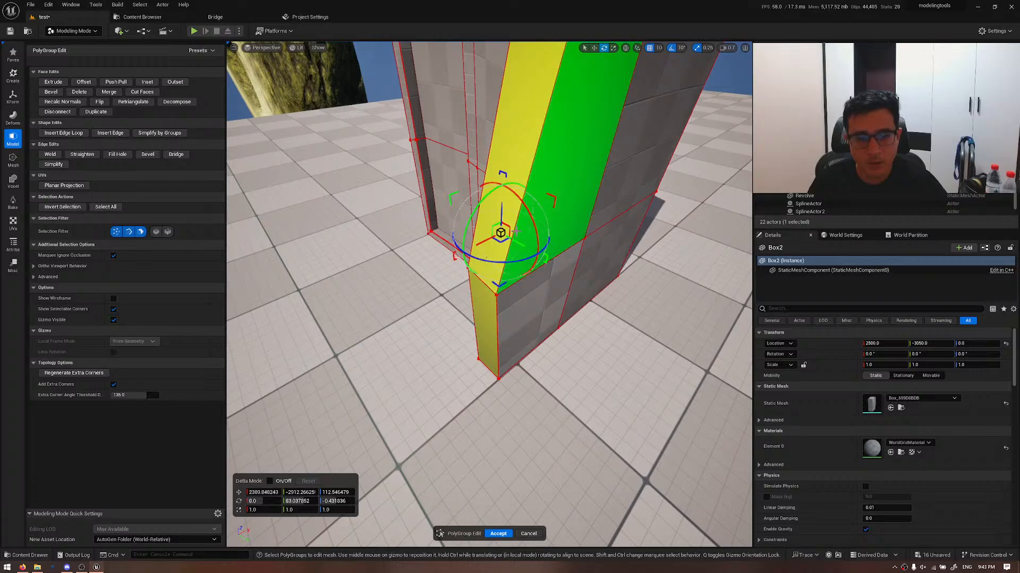
- Simplify the mesh by groups, check its topology in wireframe view, return to lit view and accept the edit
{"action": "left_click", "coordinate": [175, 136]}
{"action": "right_click_drag", "start_coordinate": [486, 295], "coordinate": [497, 242]}
{"action": "key", "text": "alt+3"}
{"action": "key", "text": "alt+2"}
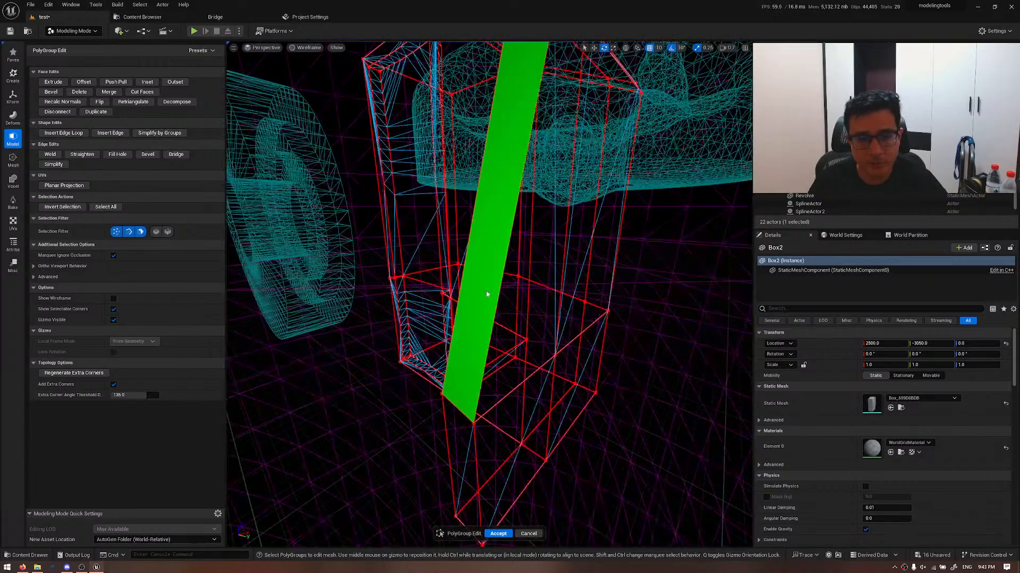
{"action": "mouse_move", "coordinate": [487, 294]}
{"action": "right_mouse_down"}
{"action": "mouse_move", "coordinate": [502, 298]}
{"action": "mouse_move", "coordinate": [487, 287]}
{"action": "right_mouse_up"}
{"action": "key", "text": "s"}
{"action": "key", "text": "alt+4"}
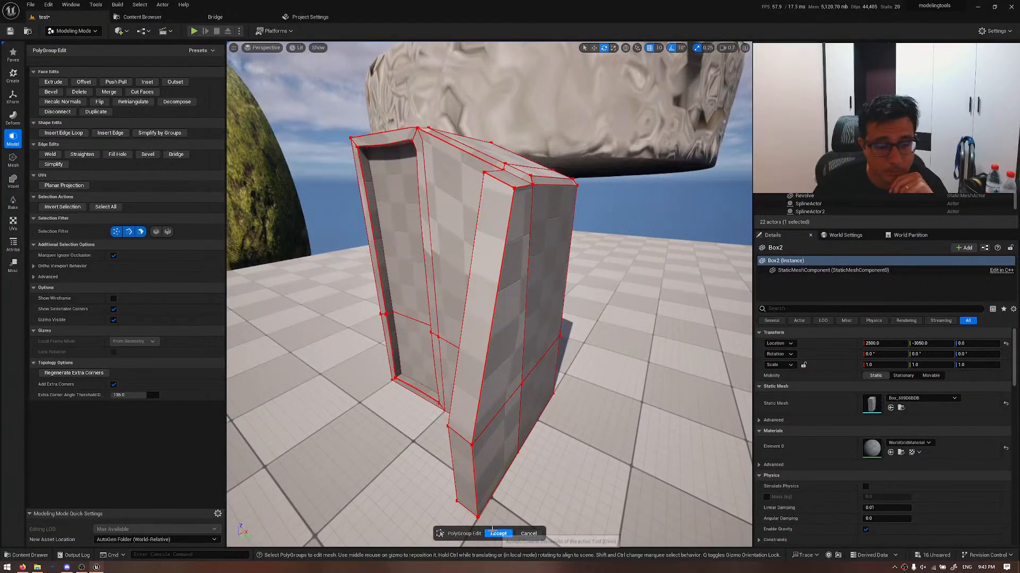
{"action": "left_click", "coordinate": [498, 533]}
- In a new PolyGroup Edit, pick the strip's end faces and upper corner, regenerate the extra corners and accept the edit
{"action": "left_click", "coordinate": [59, 50]}
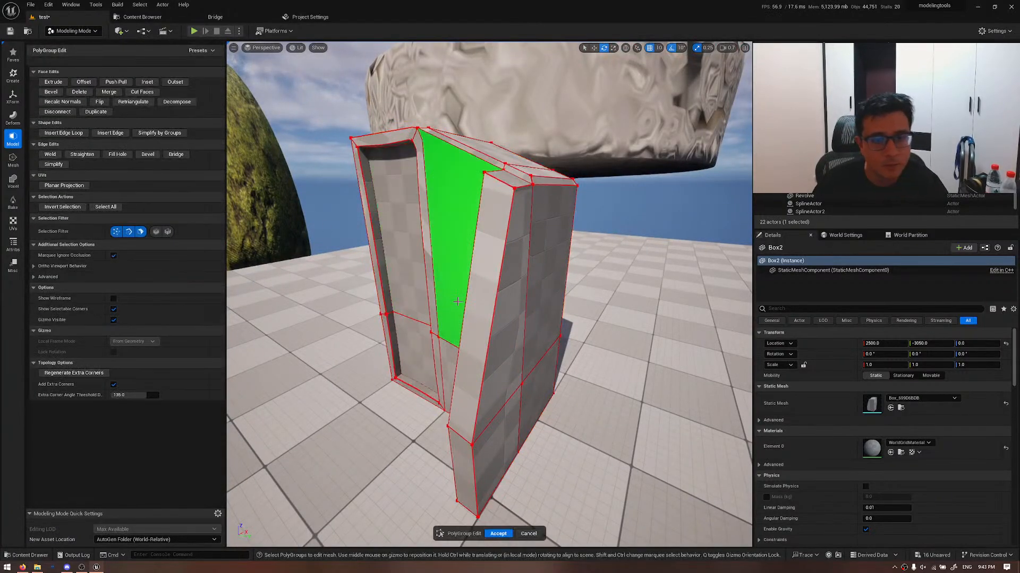
{"action": "left_click", "coordinate": [491, 255]}
{"action": "left_click", "coordinate": [466, 473], "text": "shift"}
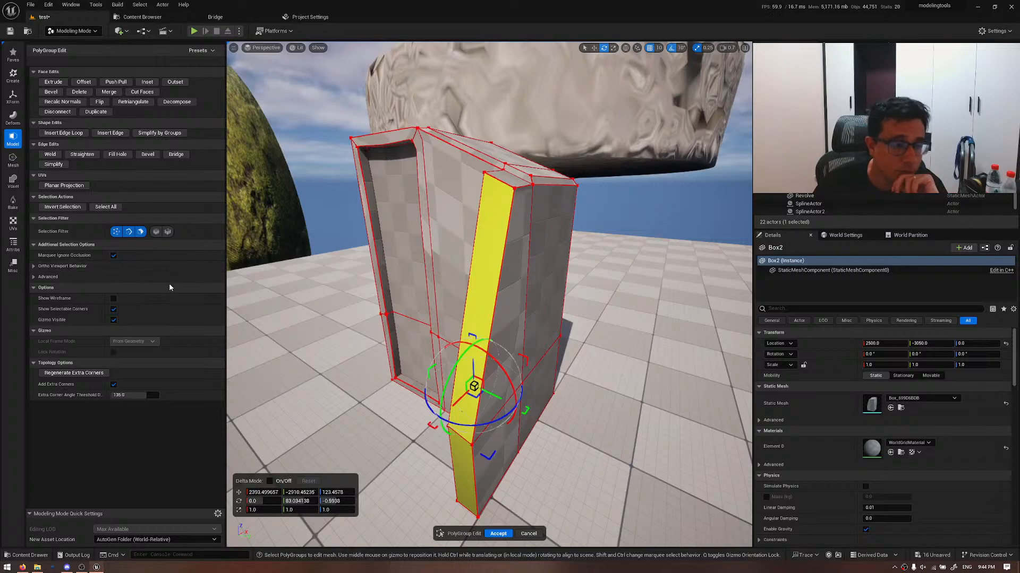
{"action": "left_click", "coordinate": [92, 377]}
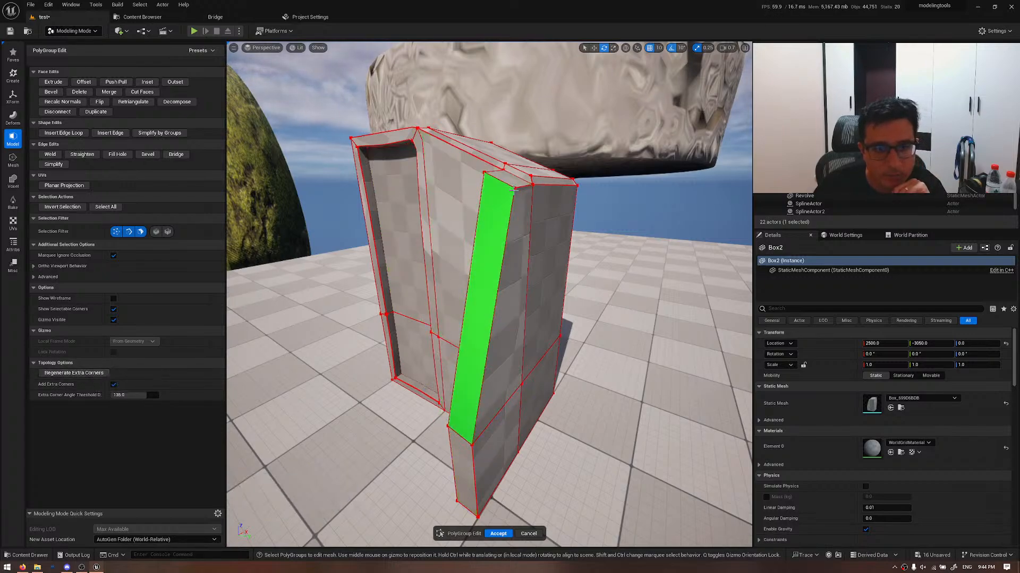
{"action": "left_click", "coordinate": [531, 178]}
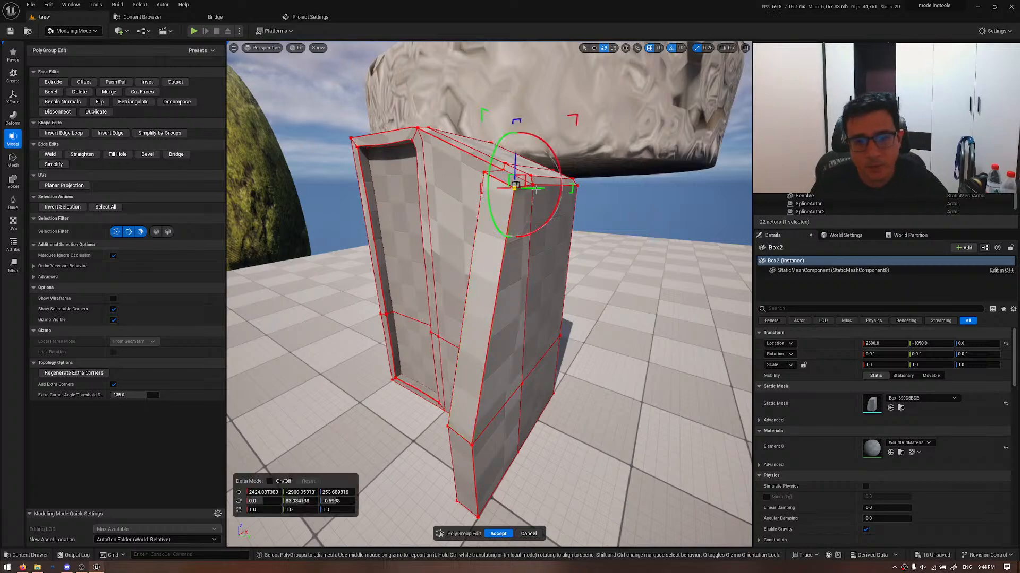
{"action": "left_click_drag", "start_coordinate": [531, 181], "coordinate": [494, 228]}
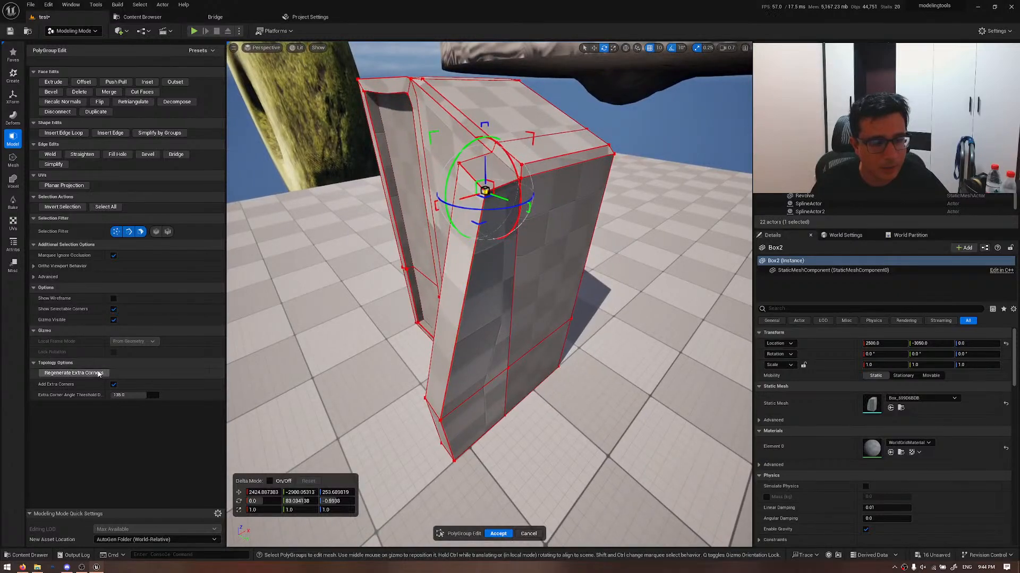
{"action": "left_click", "coordinate": [74, 373]}
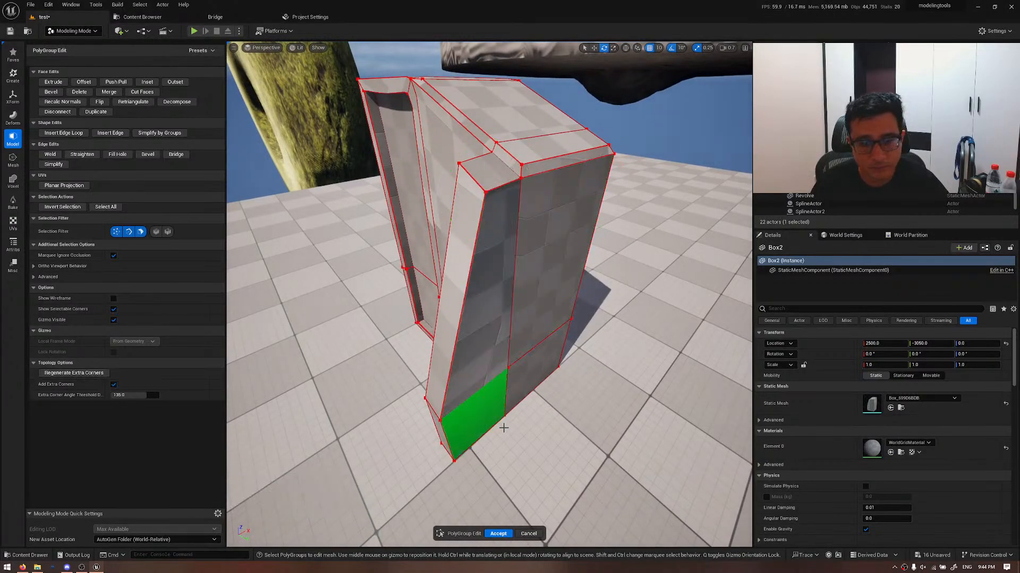
{"action": "left_click", "coordinate": [499, 533]}
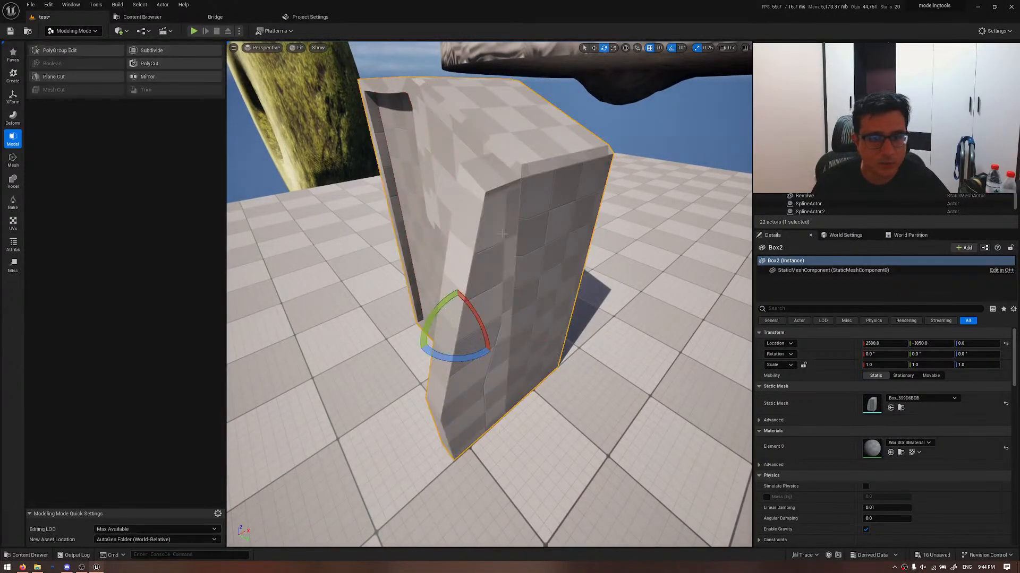
{"action": "key", "text": "w"}
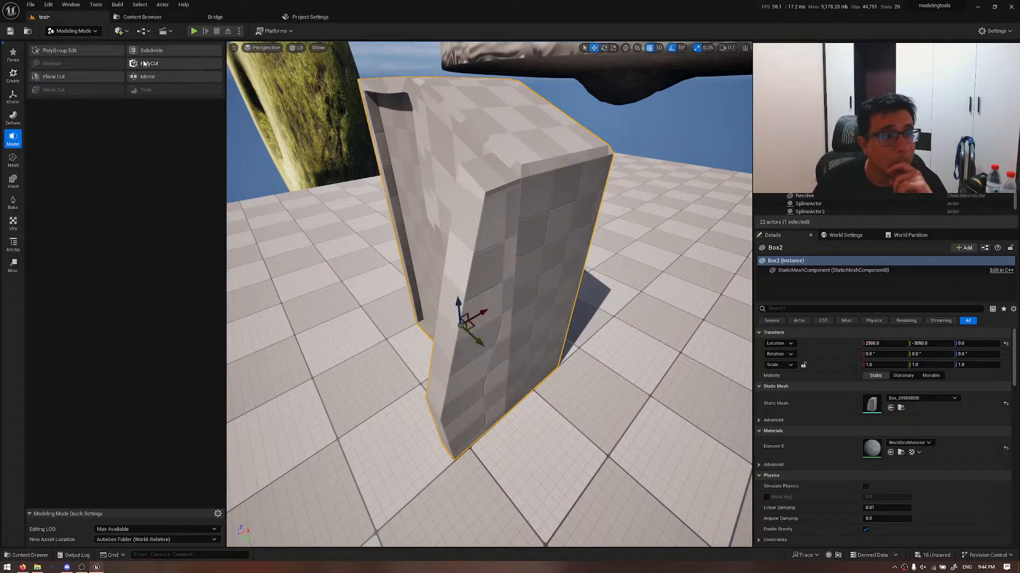
- Start triangle selection on the box and brush over the strip's upper end face
{"action": "left_click", "coordinate": [13, 159]}
{"action": "left_click", "coordinate": [75, 53]}
{"action": "mouse_move", "coordinate": [435, 230]}
{"action": "left_mouse_down"}
{"action": "mouse_move", "coordinate": [478, 323]}
{"action": "mouse_move", "coordinate": [462, 287]}
{"action": "mouse_move", "coordinate": [473, 309]}
{"action": "left_mouse_up"}
{"action": "mouse_move", "coordinate": [478, 311]}
{"action": "right_mouse_down"}
{"action": "mouse_move", "coordinate": [478, 302]}
{"action": "mouse_move", "coordinate": [478, 312]}
{"action": "right_mouse_up"}
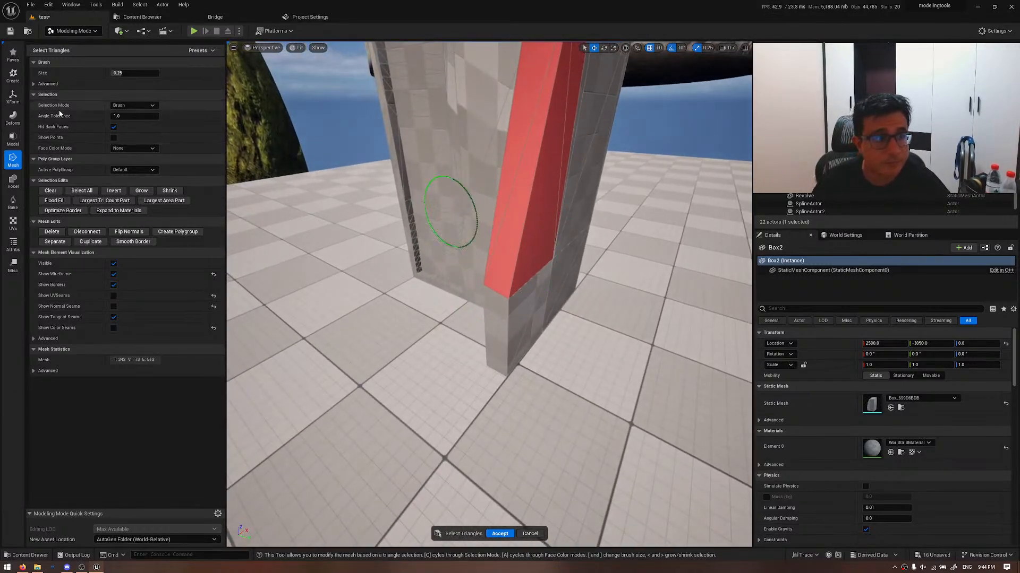
- Switch the selection mode to Volumetric Brush, reduce the brush size to 0.13 and deselect the triangles on the strip's side
{"action": "left_click", "coordinate": [121, 106]}
{"action": "left_click", "coordinate": [130, 121]}
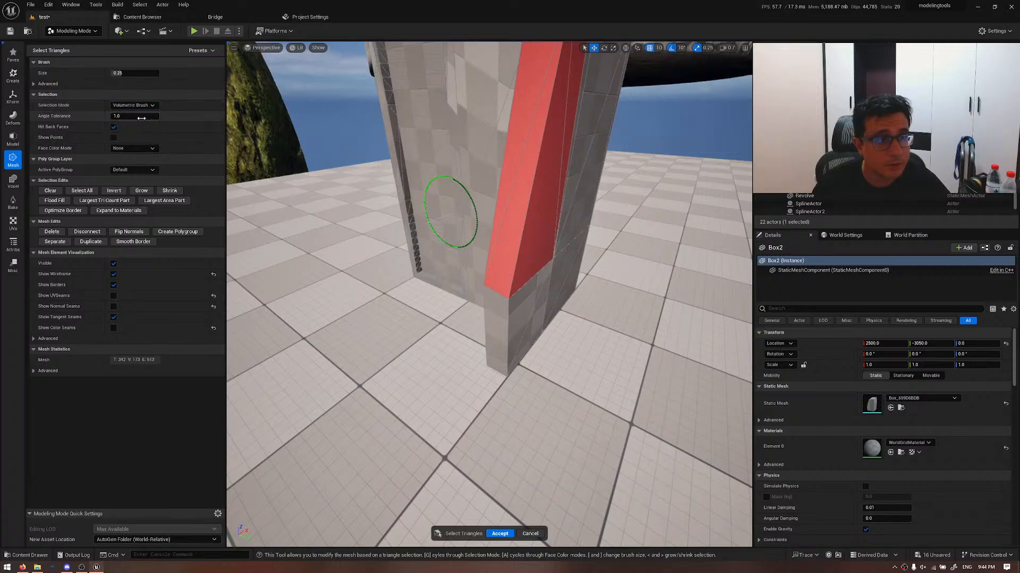
{"action": "left_click_drag", "start_coordinate": [134, 73], "coordinate": [127, 73]}
{"action": "left_click", "coordinate": [559, 183], "text": "shift"}
{"action": "left_click", "coordinate": [561, 178], "text": "shift"}
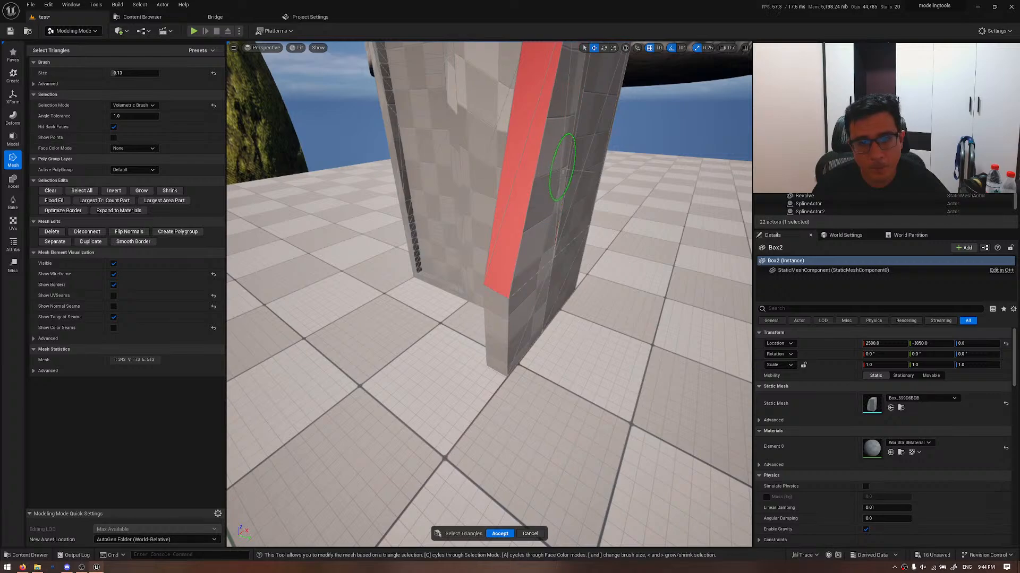
- Add the triangles of the strip's lower end face to the selection
{"action": "right_click_drag", "start_coordinate": [564, 159], "coordinate": [608, 159]}
{"action": "left_click_drag", "start_coordinate": [447, 312], "coordinate": [453, 348]}
{"action": "key", "text": "s"}
{"action": "right_click_drag", "start_coordinate": [453, 348], "coordinate": [451, 318]}
{"action": "key", "text": "e"}
{"action": "left_click", "coordinate": [493, 224], "text": "shift"}
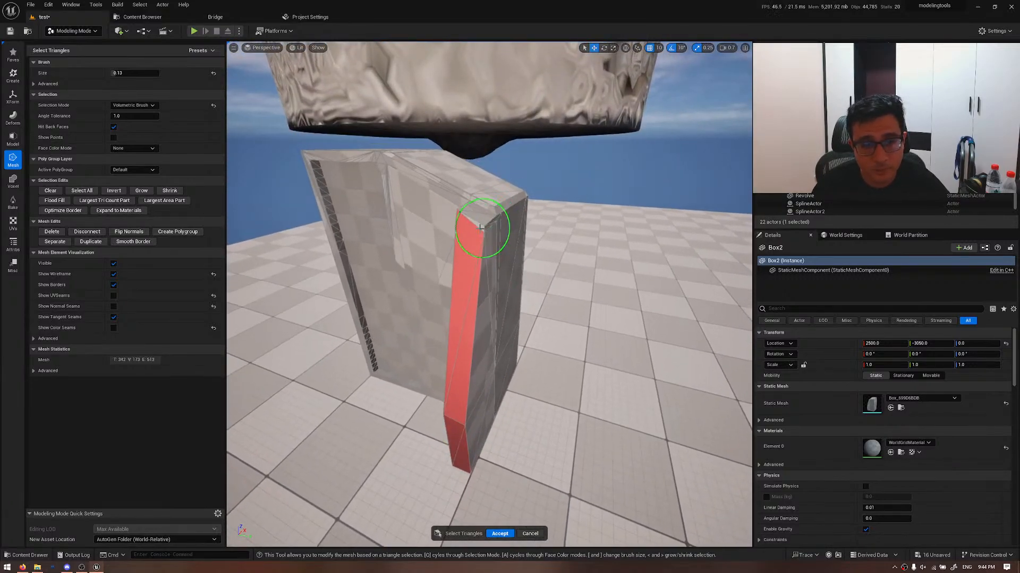
- Clean up the selection around the strip's end faces, create one PolyGroup from it and accept the edit
{"action": "mouse_move", "coordinate": [488, 217]}
{"action": "right_mouse_down"}
{"action": "mouse_move", "coordinate": [480, 303]}
{"action": "mouse_move", "coordinate": [525, 283]}
{"action": "mouse_move", "coordinate": [492, 288]}
{"action": "right_mouse_up"}
{"action": "key", "text": "w"}
{"action": "key", "text": "e"}
{"action": "left_click", "coordinate": [493, 301]}
{"action": "key", "text": "d"}
{"action": "left_click", "coordinate": [493, 288], "text": "shift"}
{"action": "key", "text": "a"}
{"action": "key", "text": "q"}
{"action": "key", "text": "s"}
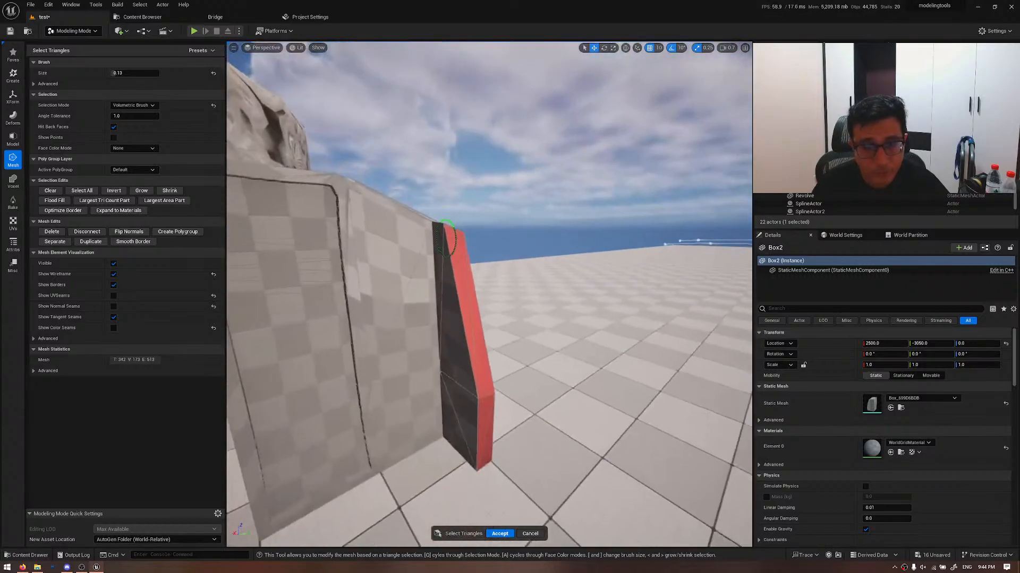
{"action": "left_click", "coordinate": [196, 233]}
{"action": "left_click", "coordinate": [498, 533]}
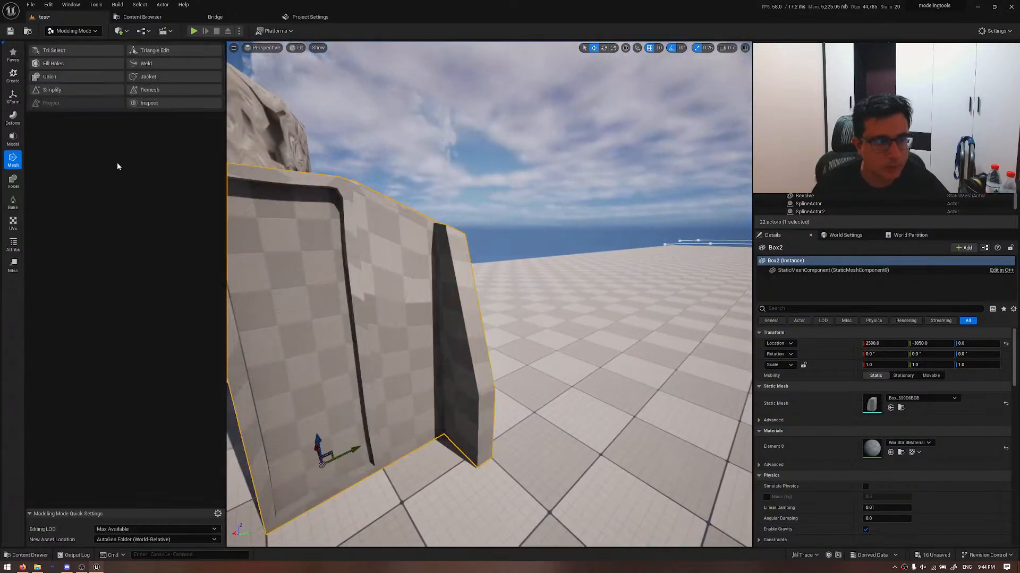
- In a new PolyGroup Edit, select the merged end face of the strip and try to straighten it
{"action": "left_click", "coordinate": [14, 144]}
{"action": "left_click", "coordinate": [75, 48]}
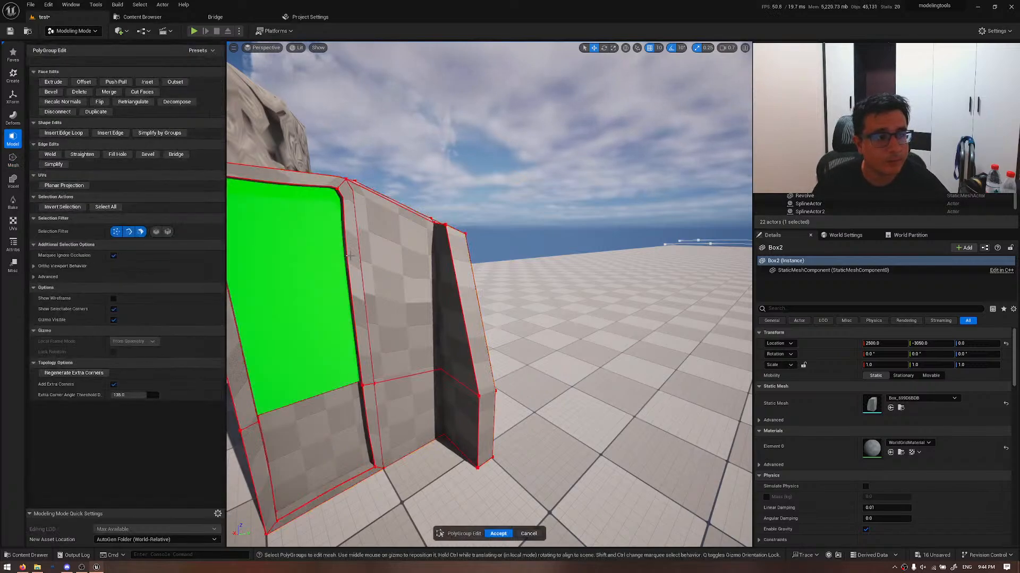
{"action": "left_click", "coordinate": [480, 351]}
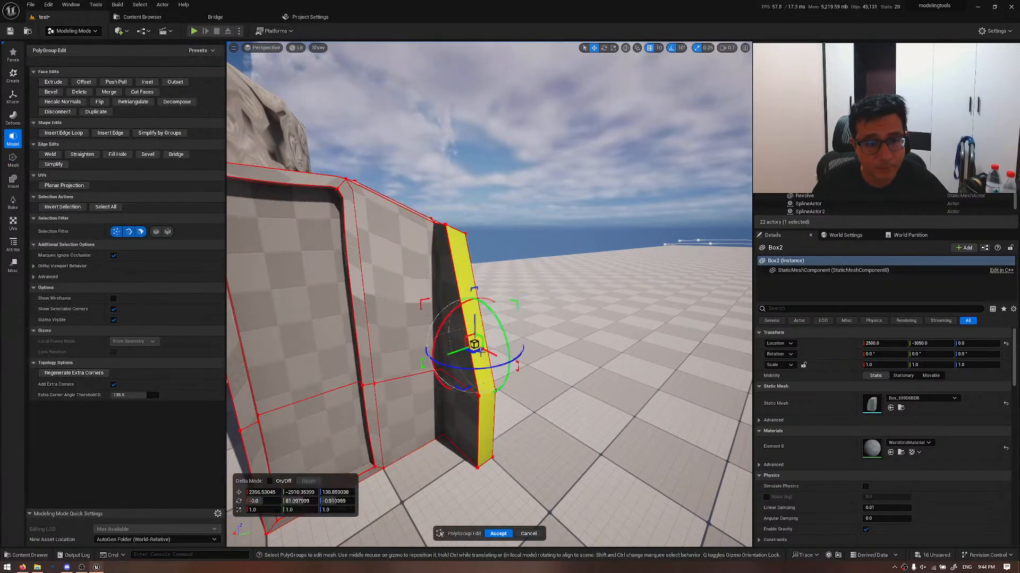
{"action": "left_click", "coordinate": [81, 155]}
{"action": "right_click_drag", "start_coordinate": [404, 297], "coordinate": [242, 301]}
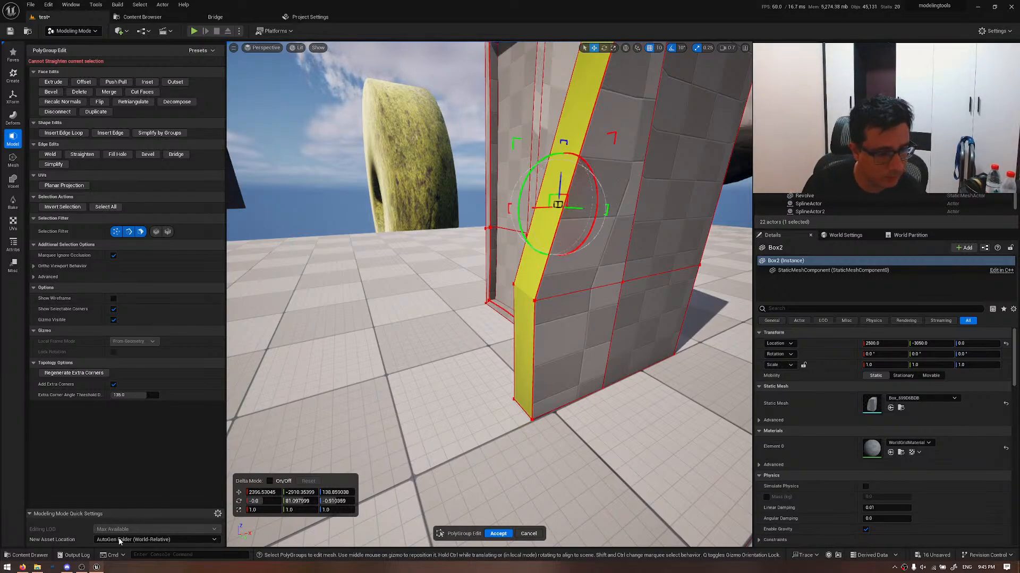
{"action": "left_click", "coordinate": [80, 569]}
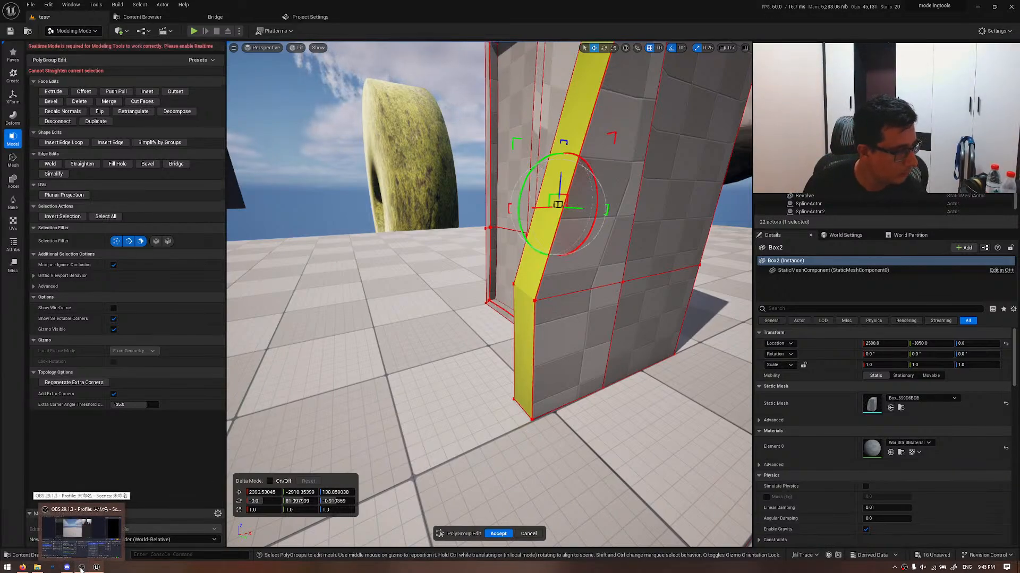
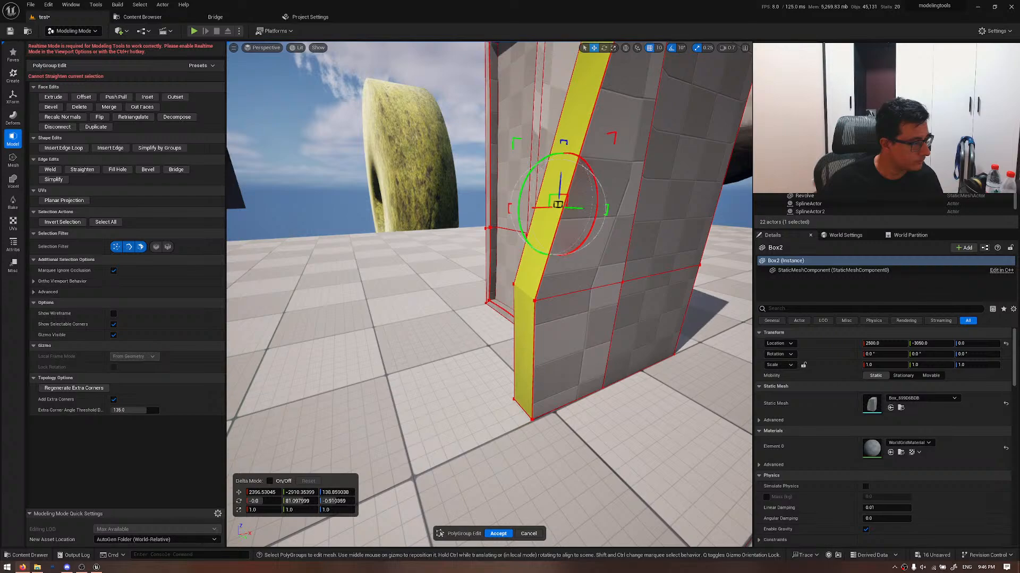
{"action": "key", "text": "alt+Tab"}
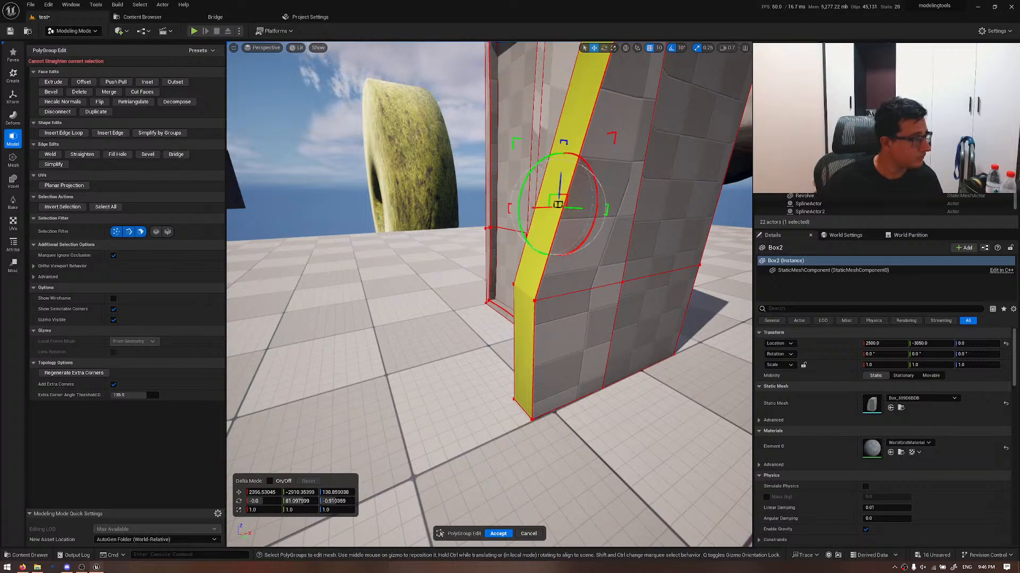
- Accept the PolyGroup edit, keeping the shaped box selected
{"action": "right_click_drag", "start_coordinate": [366, 234], "coordinate": [547, 240]}
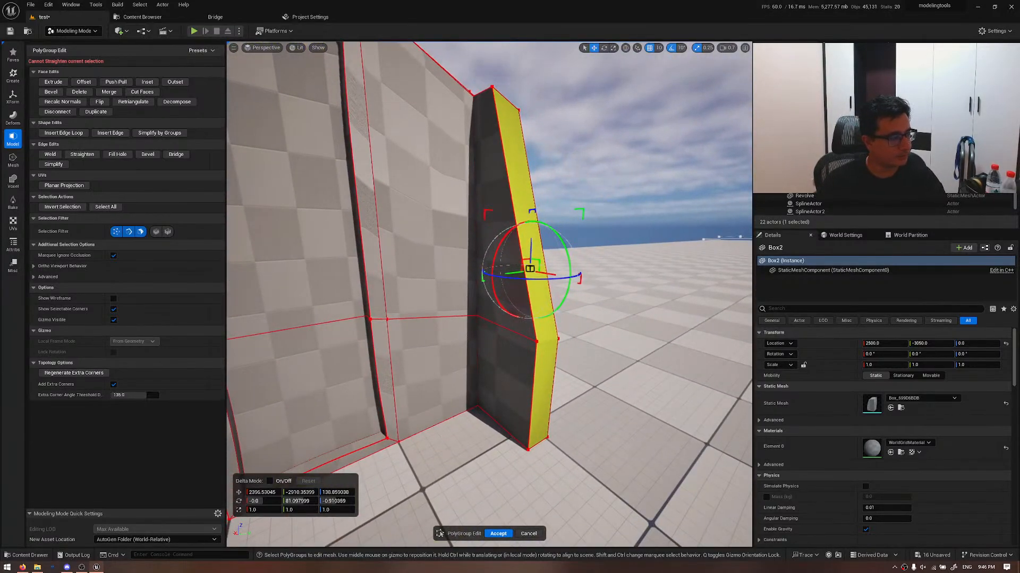
{"action": "left_click", "coordinate": [498, 534]}
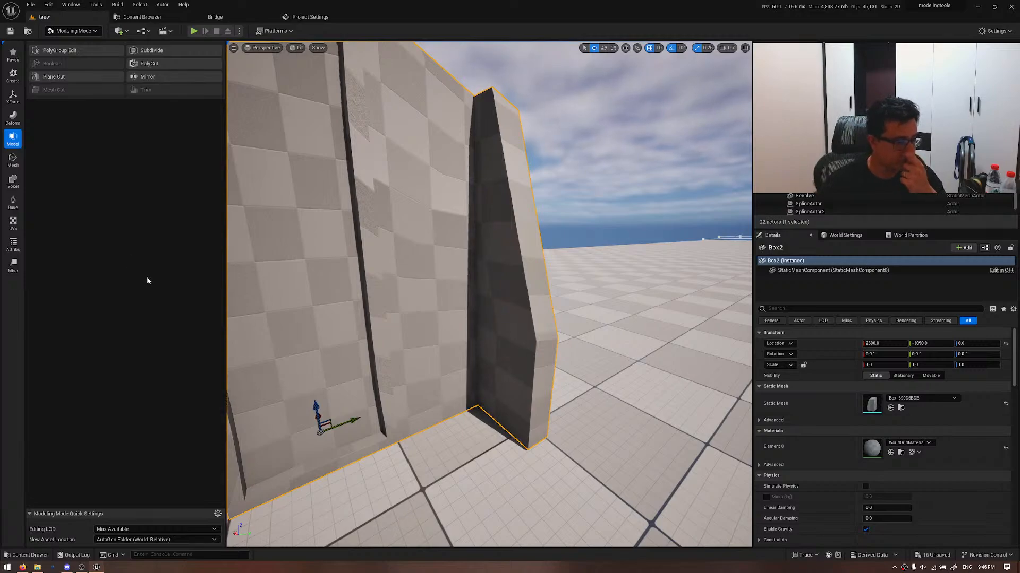
{"action": "key", "text": "Escape"}
{"action": "right_click_drag", "start_coordinate": [516, 248], "coordinate": [488, 263]}
{"action": "left_click", "coordinate": [516, 248]}
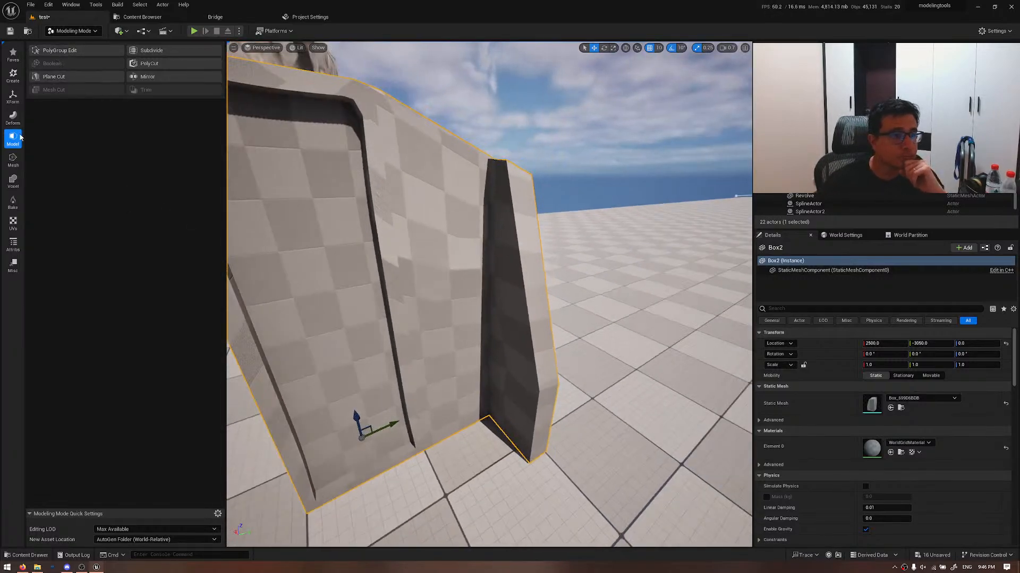
- Try the Smooth tool with smoothing per step at 0.0 and the Space Warp bend on the box, cancelling both
{"action": "left_click", "coordinate": [12, 117]}
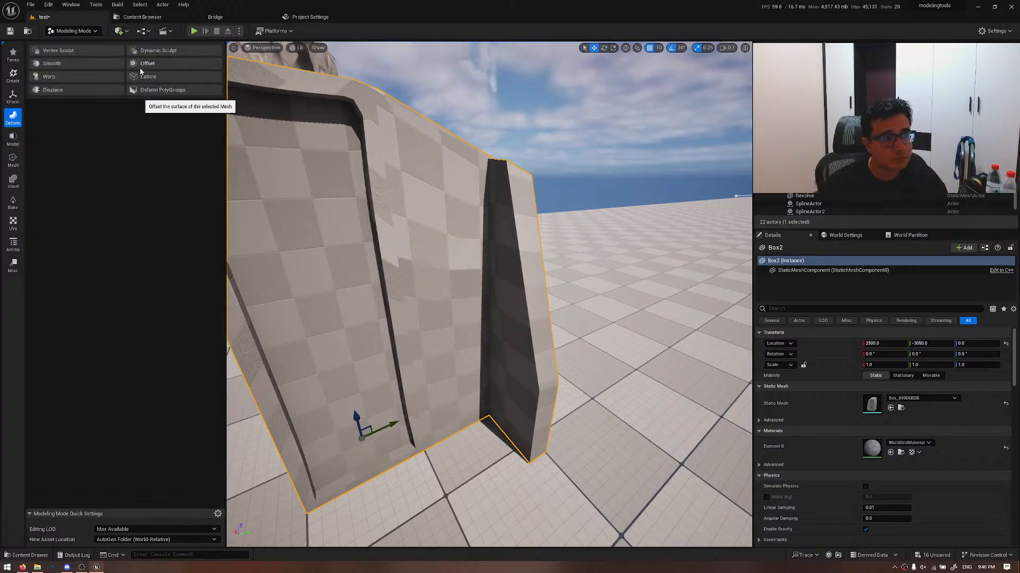
{"action": "left_click", "coordinate": [88, 63]}
{"action": "left_click_drag", "start_coordinate": [383, 229], "coordinate": [218, 213], "text": "alt"}
{"action": "left_click_drag", "start_coordinate": [140, 95], "coordinate": [109, 95]}
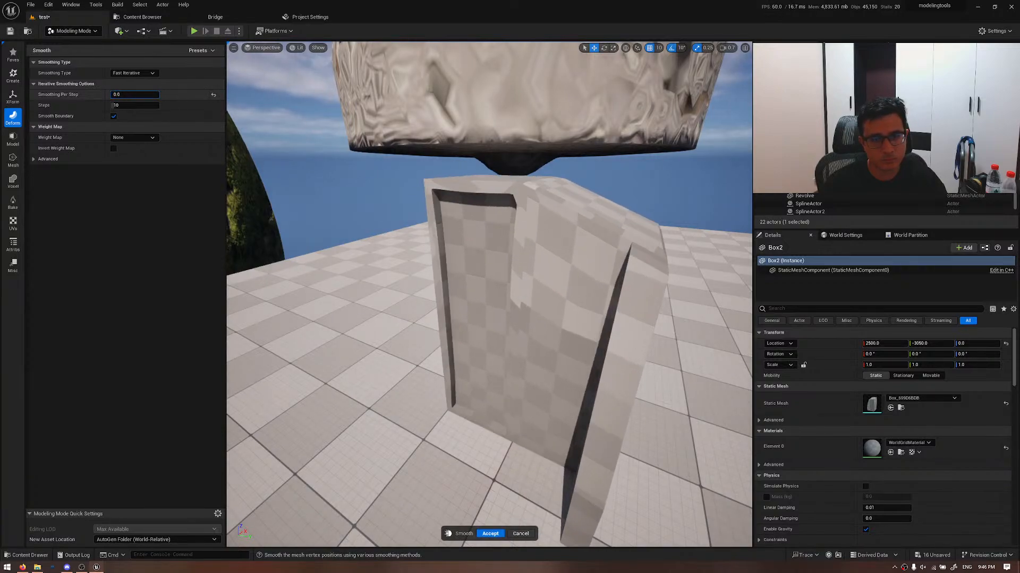
{"action": "left_click", "coordinate": [520, 534]}
{"action": "left_click", "coordinate": [74, 76]}
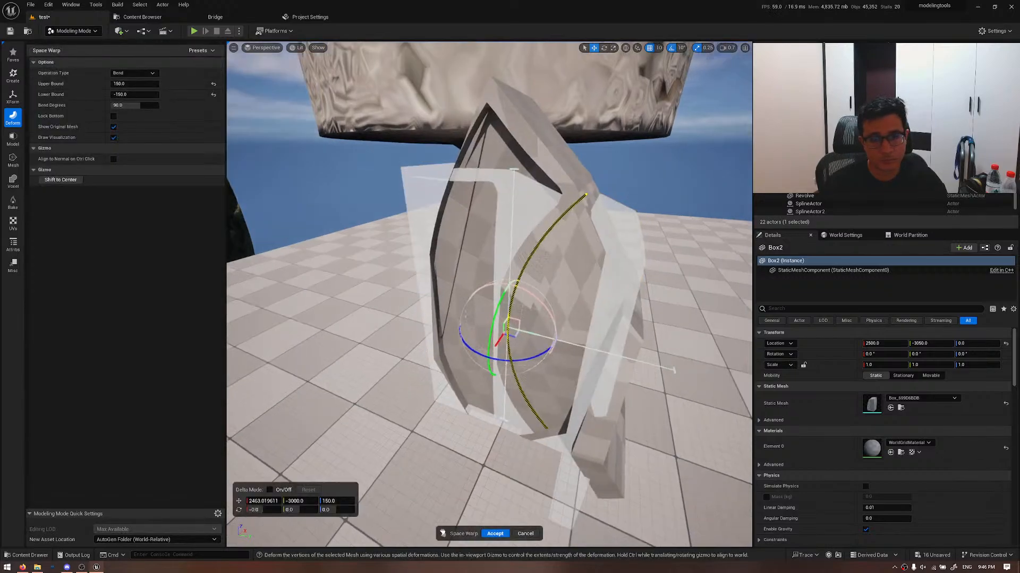
{"action": "left_click", "coordinate": [526, 534]}
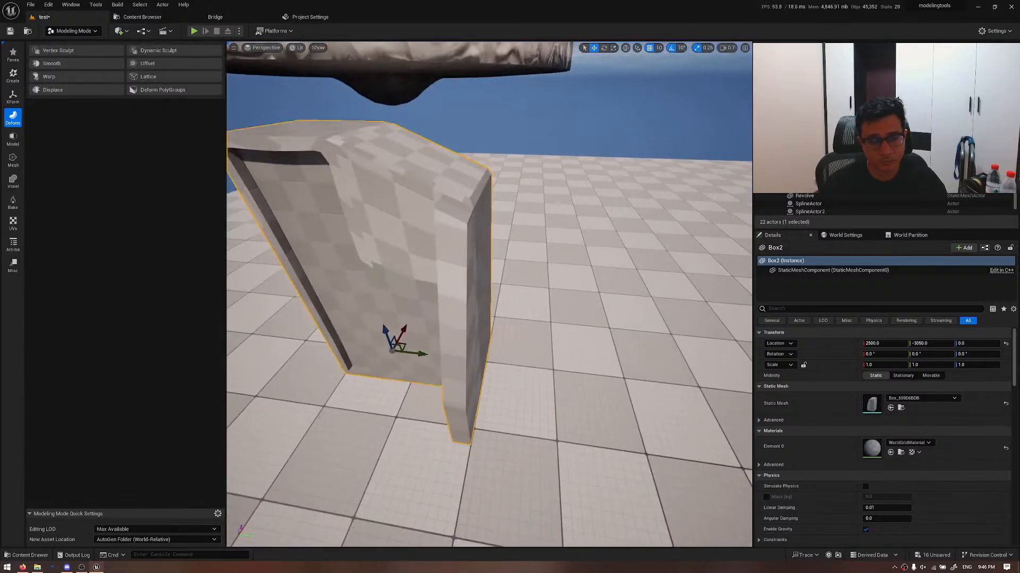
- Create a new box on the open floor beside the shaped box, at about X 2720, Y -2550, and accept it
{"action": "left_click", "coordinate": [13, 74]}
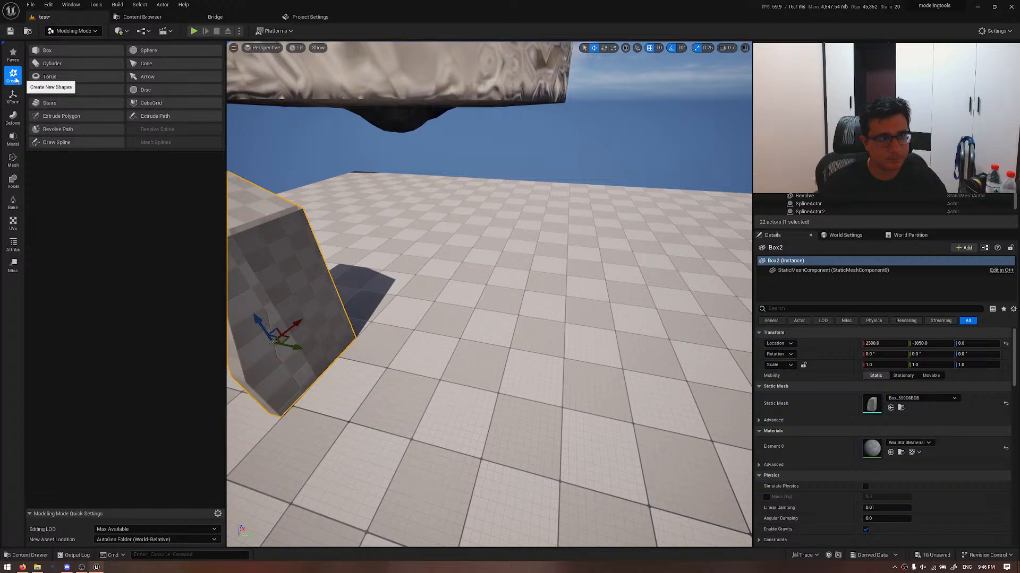
{"action": "left_click", "coordinate": [74, 49]}
{"action": "left_click", "coordinate": [538, 319]}
{"action": "left_click", "coordinate": [493, 534]}
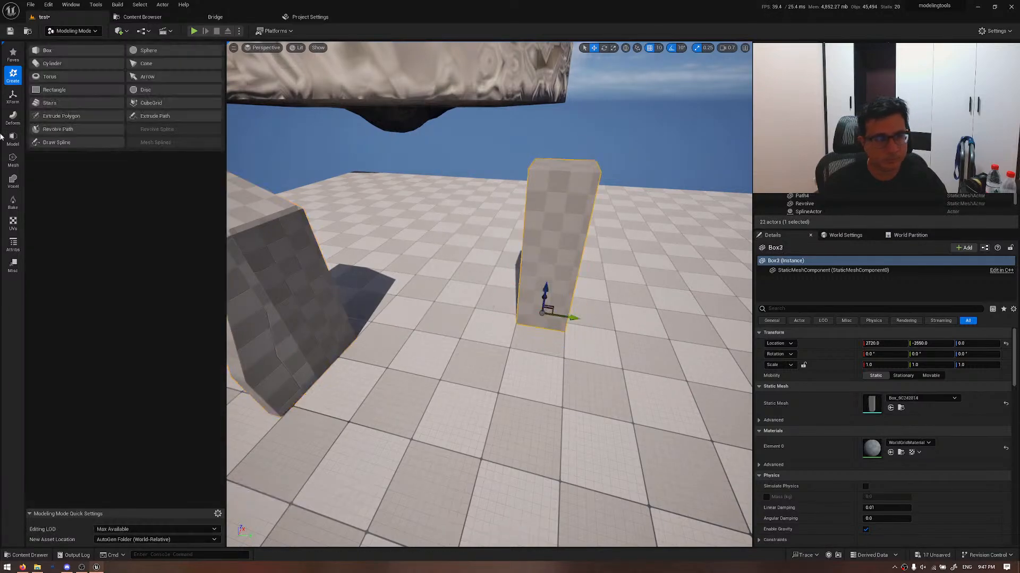
- Start a Space Warp bend on the new box, lowering its gizmo to Z 100 and moving the lower bound to 0
{"action": "left_click", "coordinate": [12, 117]}
{"action": "key", "text": "f"}
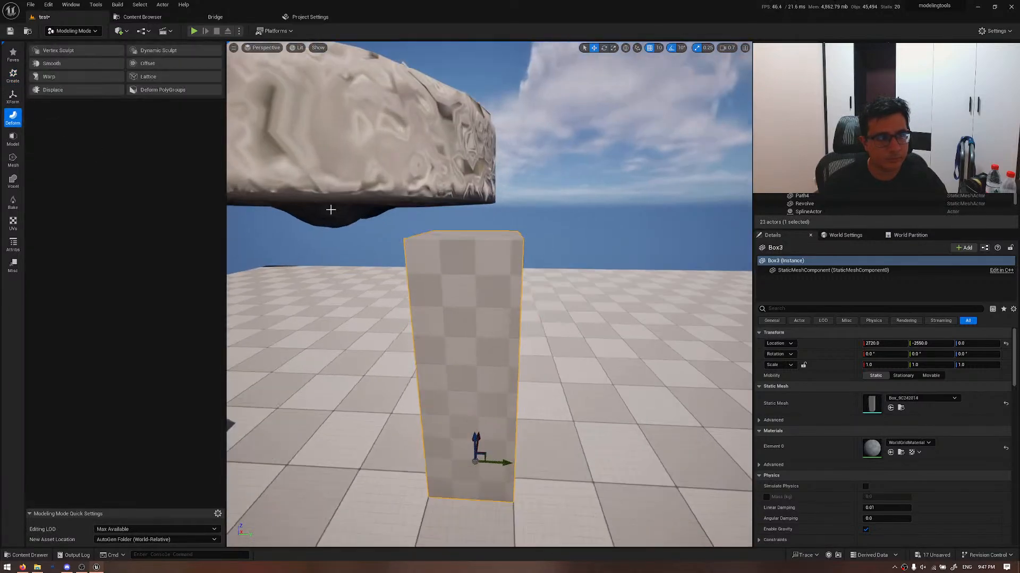
{"action": "left_click", "coordinate": [71, 79]}
{"action": "right_click_drag", "start_coordinate": [419, 319], "coordinate": [418, 331]}
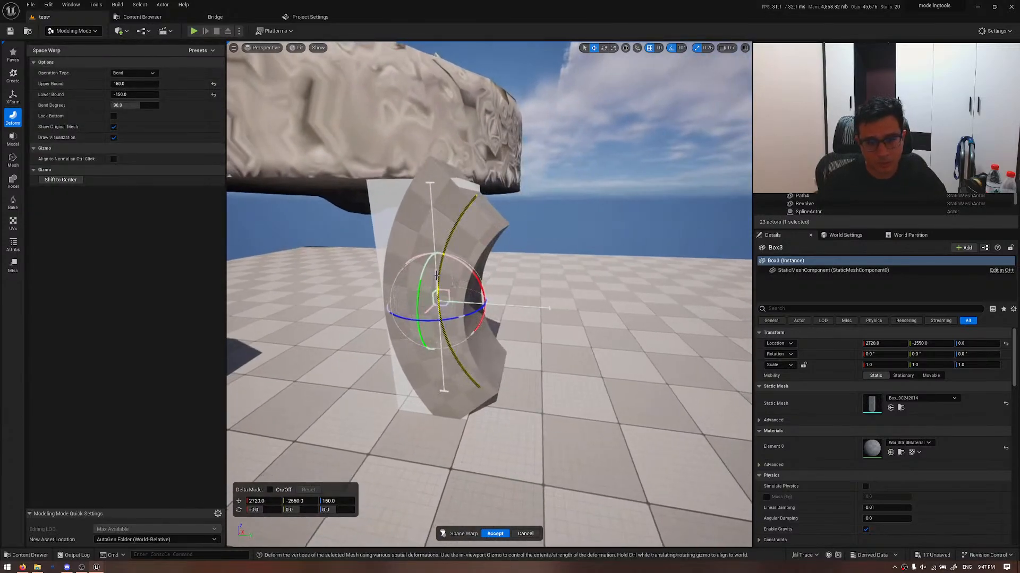
{"action": "left_click_drag", "start_coordinate": [436, 275], "coordinate": [439, 311]}
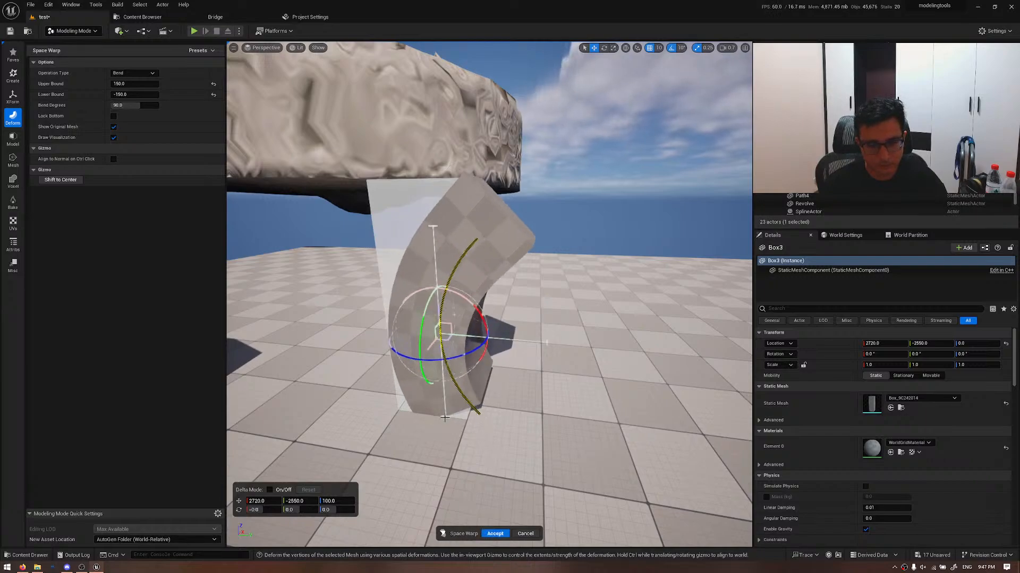
{"action": "left_click_drag", "start_coordinate": [445, 406], "coordinate": [449, 188]}
- Set the bend's upper bound to 180 and its angle to 90 degrees, and accept the warp
{"action": "left_click", "coordinate": [139, 84]}
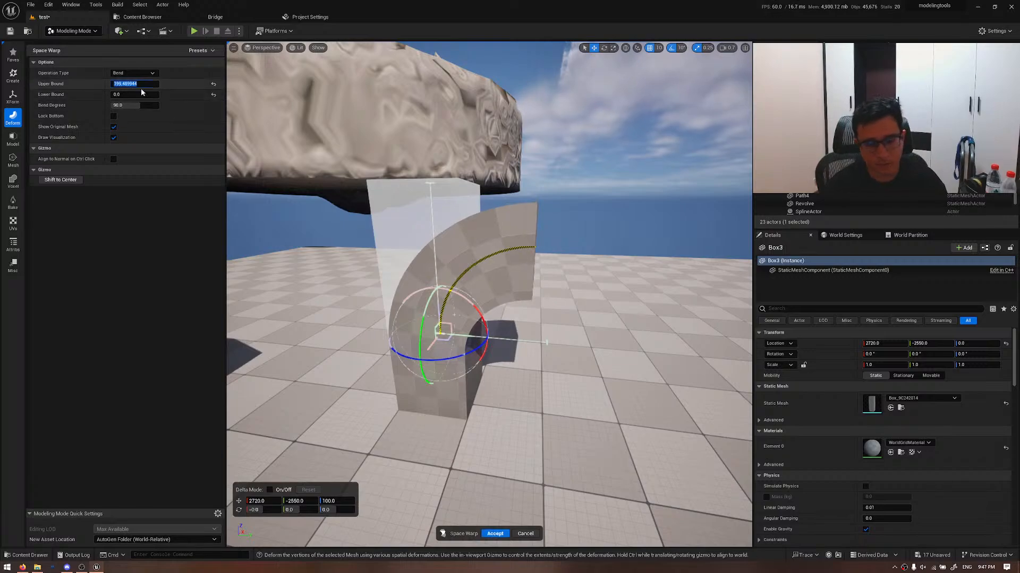
{"action": "key", "text": "Return"}
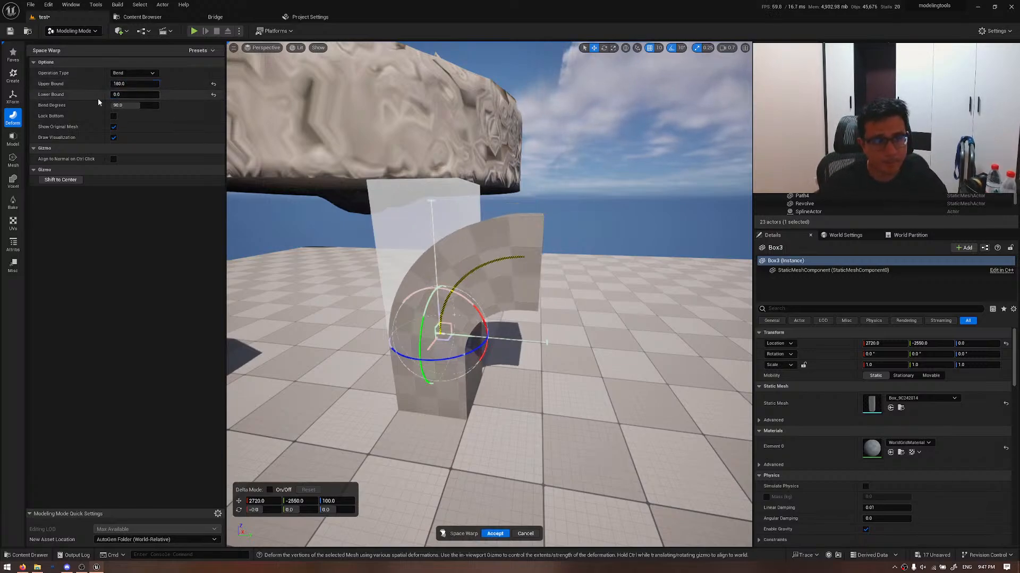
{"action": "key", "text": "Tab"}
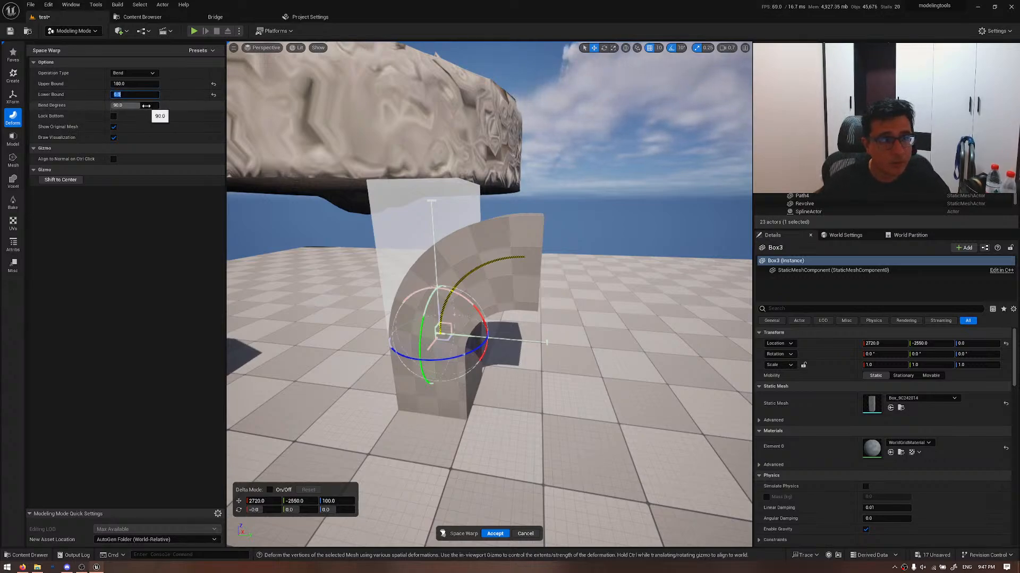
{"action": "left_click_drag", "start_coordinate": [144, 106], "coordinate": [148, 106]}
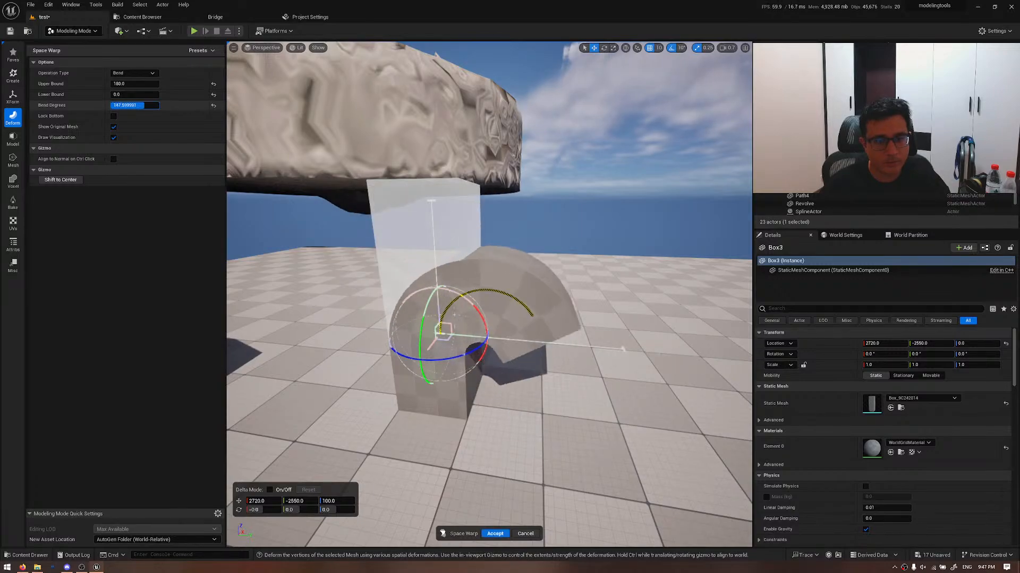
{"action": "left_click", "coordinate": [148, 105]}
{"action": "type", "text": "90"}
{"action": "key", "text": "Return"}
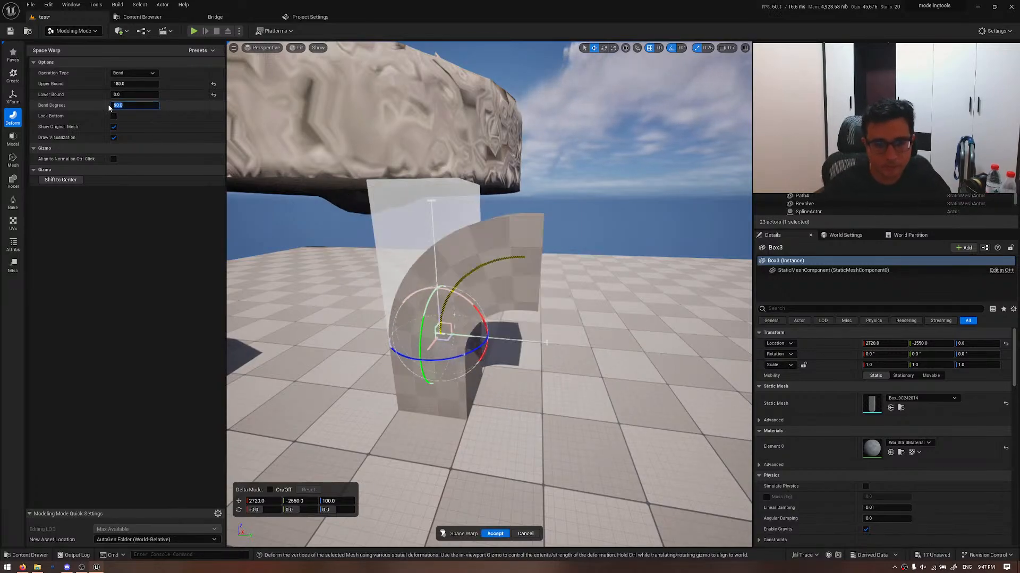
{"action": "right_click_drag", "start_coordinate": [478, 293], "coordinate": [571, 286]}
{"action": "left_click", "coordinate": [494, 534]}
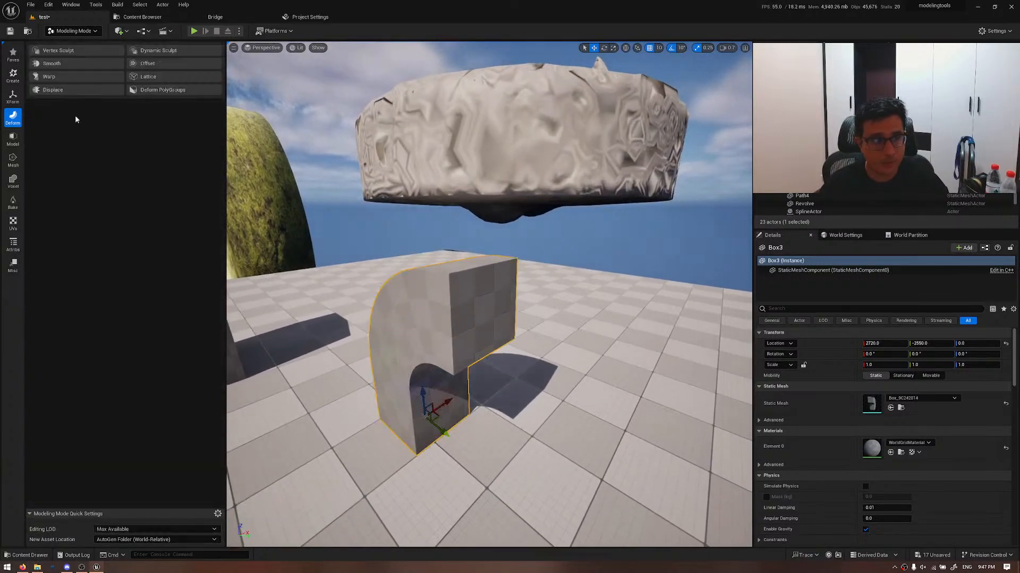
- In PolyGroup Edit, extrude the bent box's end face along its normal to about Y -2160 and accept the edit
{"action": "left_click", "coordinate": [13, 139]}
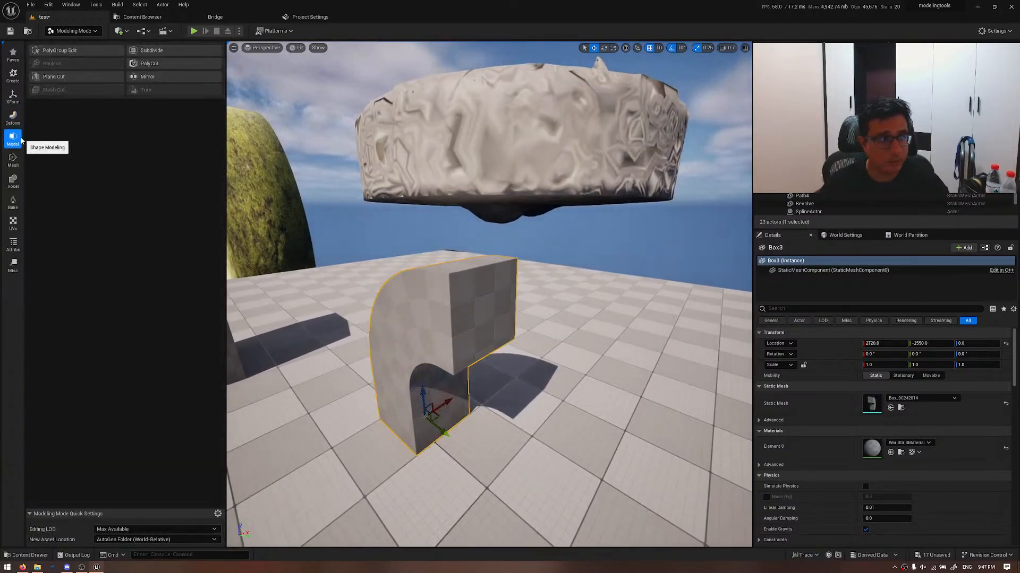
{"action": "left_click", "coordinate": [68, 52]}
{"action": "left_click", "coordinate": [461, 297]}
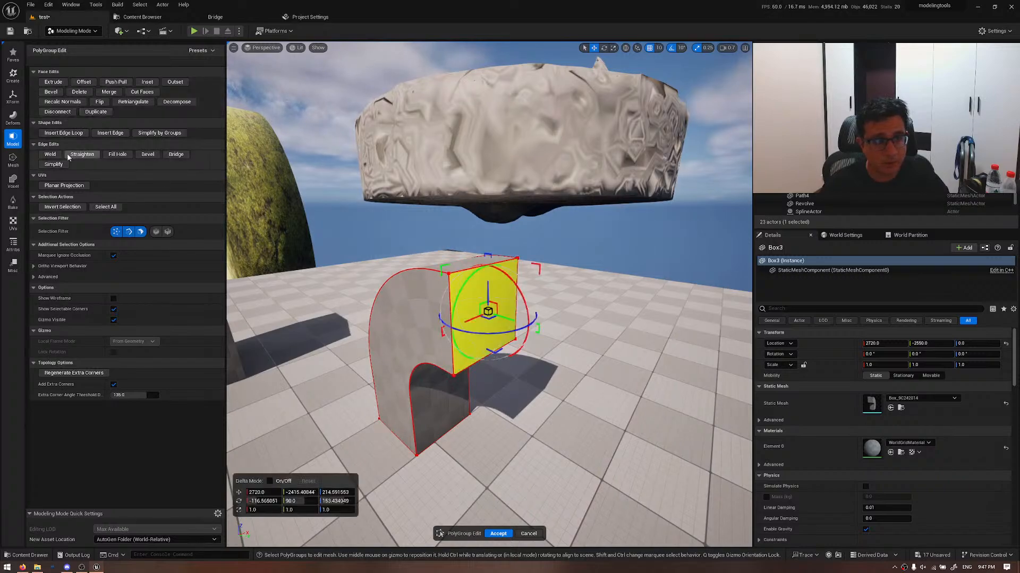
{"action": "left_click", "coordinate": [53, 82]}
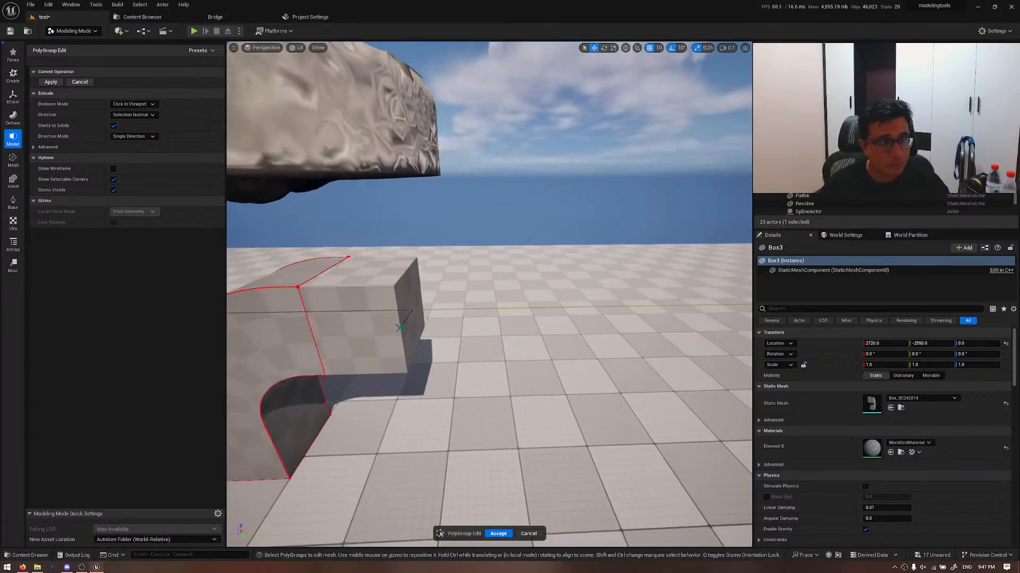
{"action": "left_click", "coordinate": [153, 137]}
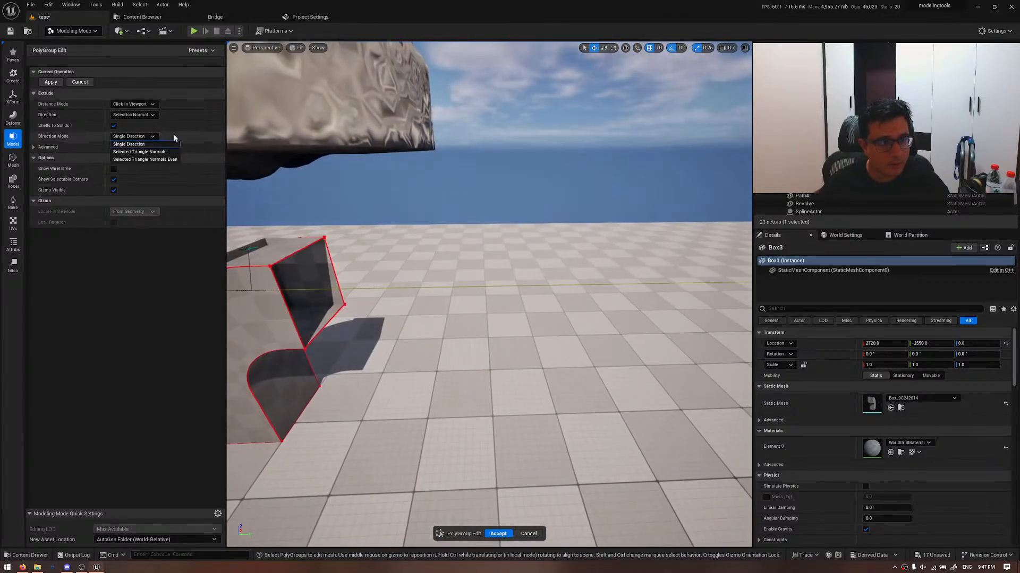
{"action": "left_click", "coordinate": [155, 137]}
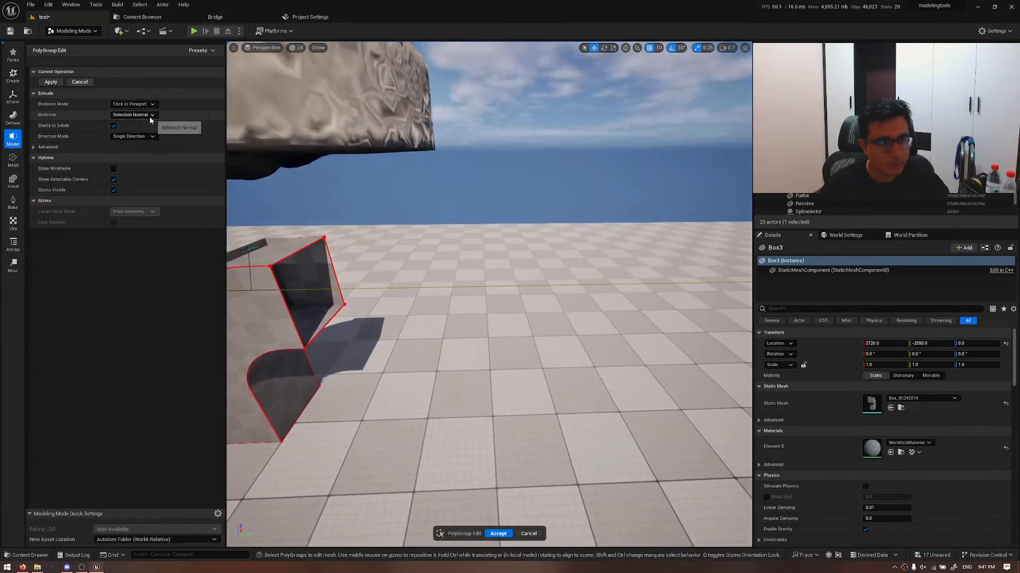
{"action": "left_click", "coordinate": [152, 115]}
{"action": "left_click", "coordinate": [153, 116]}
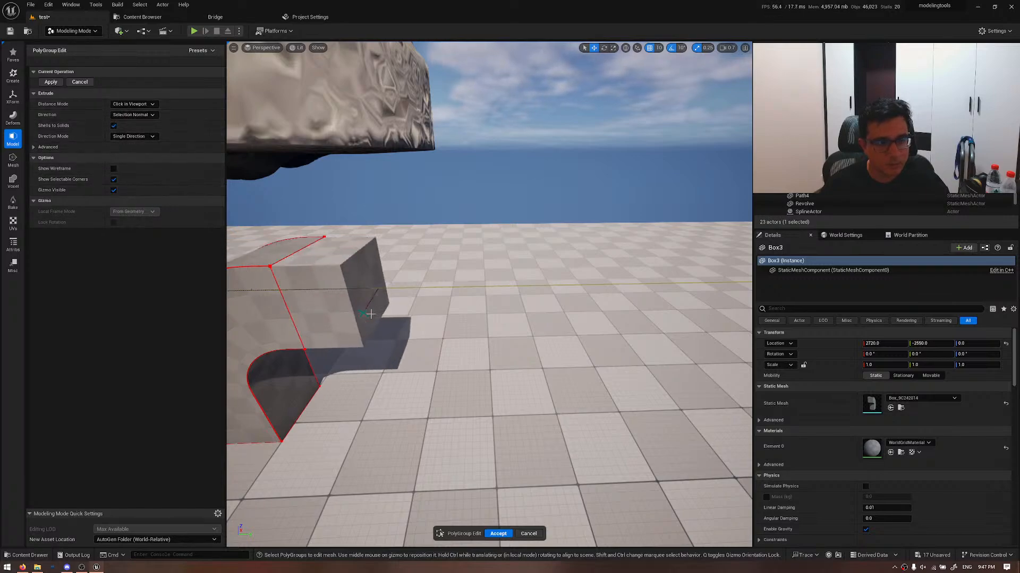
{"action": "left_click", "coordinate": [535, 314]}
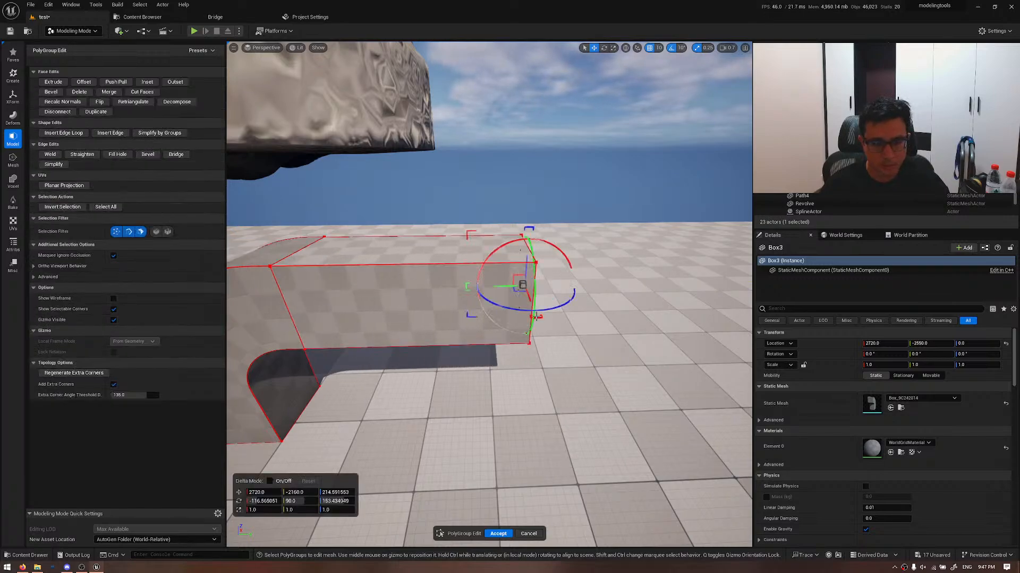
{"action": "left_click", "coordinate": [498, 533]}
{"action": "key", "text": "f"}
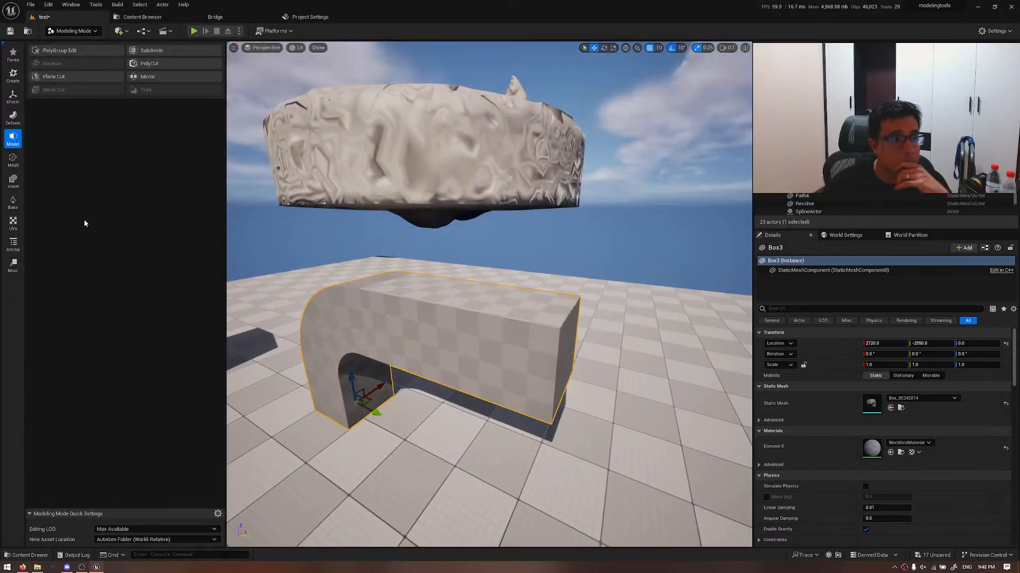
- Start the Mirror tool on the bent box and try repositioning the mirror plane along Y, including shifting it to the center
{"action": "left_click", "coordinate": [13, 96]}
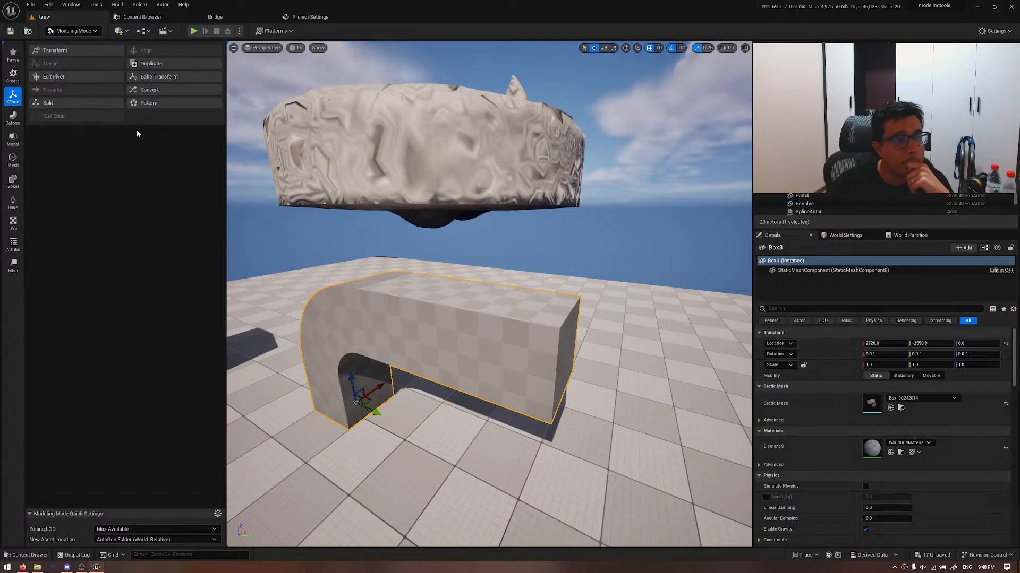
{"action": "left_click", "coordinate": [13, 117]}
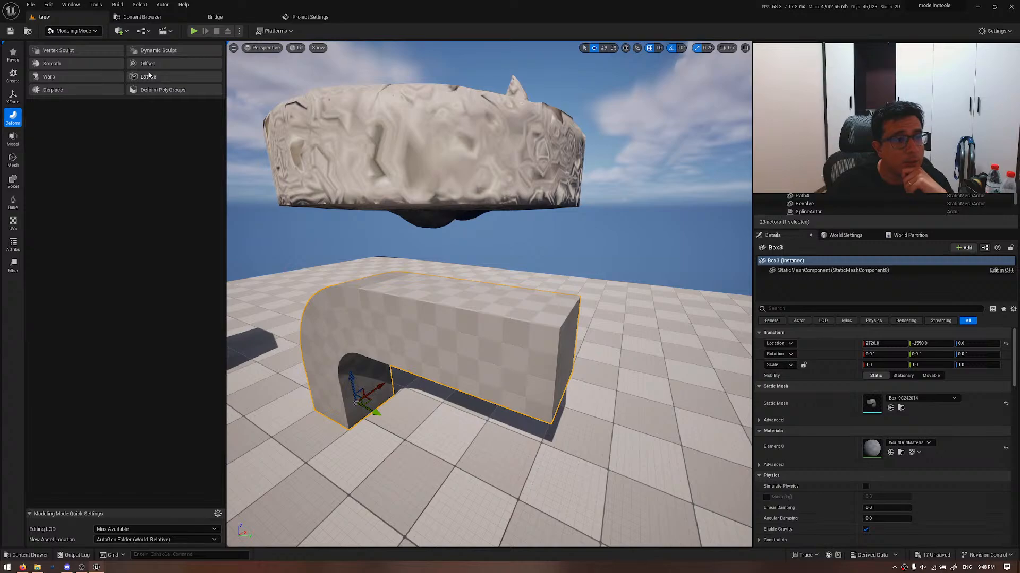
{"action": "left_click", "coordinate": [12, 139]}
{"action": "left_click", "coordinate": [155, 76]}
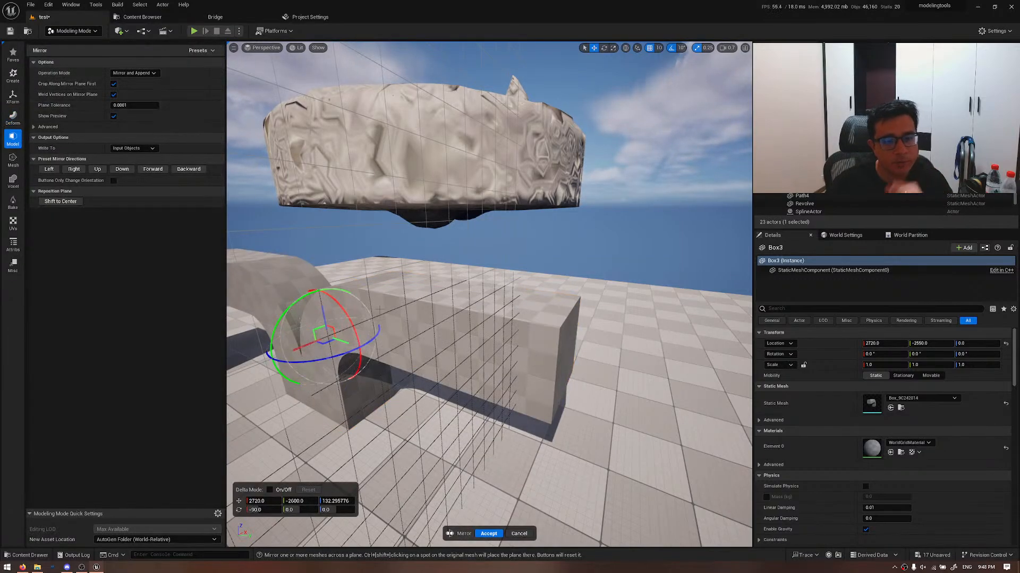
{"action": "right_click_drag", "start_coordinate": [425, 265], "coordinate": [457, 276]}
{"action": "key", "text": "s"}
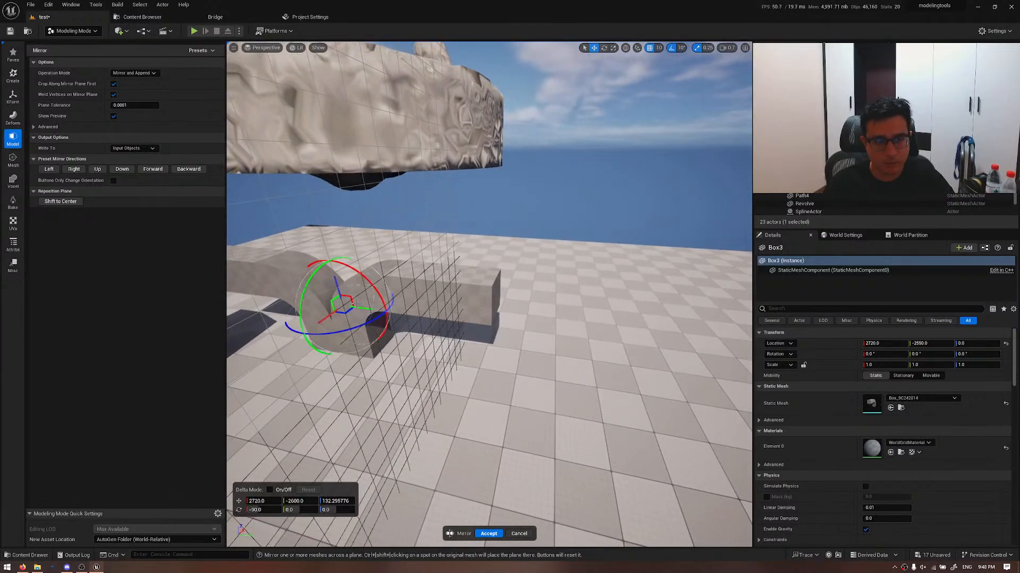
{"action": "mouse_move", "coordinate": [362, 308]}
{"action": "left_mouse_down"}
{"action": "mouse_move", "coordinate": [505, 318]}
{"action": "mouse_move", "coordinate": [368, 308]}
{"action": "left_mouse_up"}
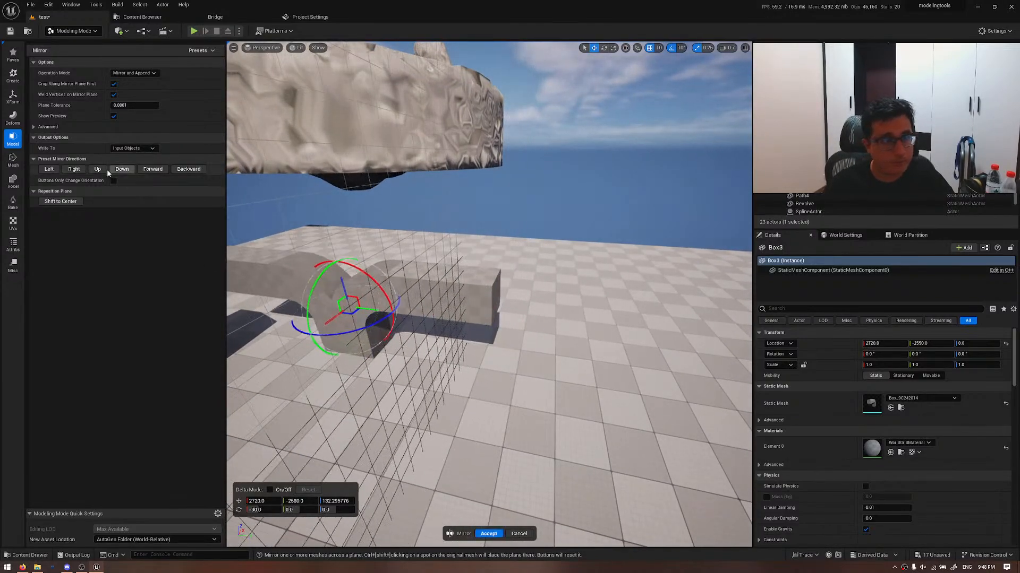
{"action": "left_click", "coordinate": [73, 203]}
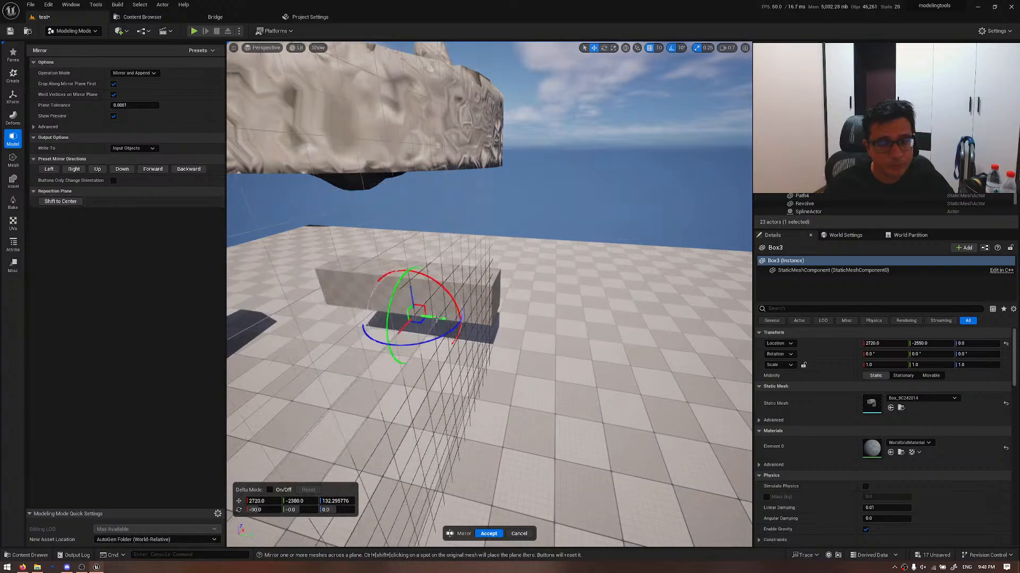
{"action": "left_click_drag", "start_coordinate": [431, 317], "coordinate": [348, 308]}
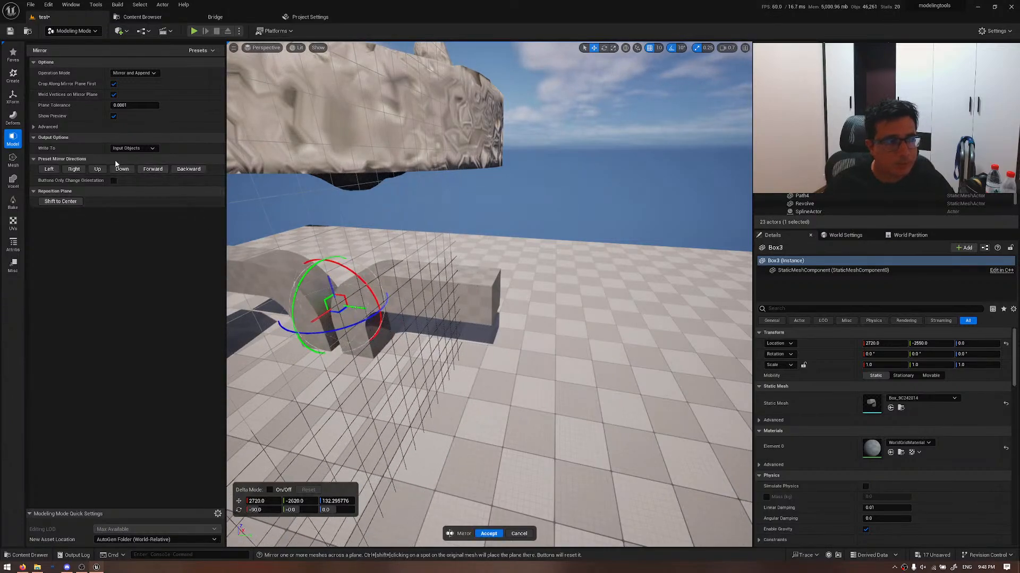
- Mirror the bent box using the Right preset direction, forming a symmetric arch, and accept the result
{"action": "left_click", "coordinate": [60, 169]}
{"action": "left_click", "coordinate": [70, 170]}
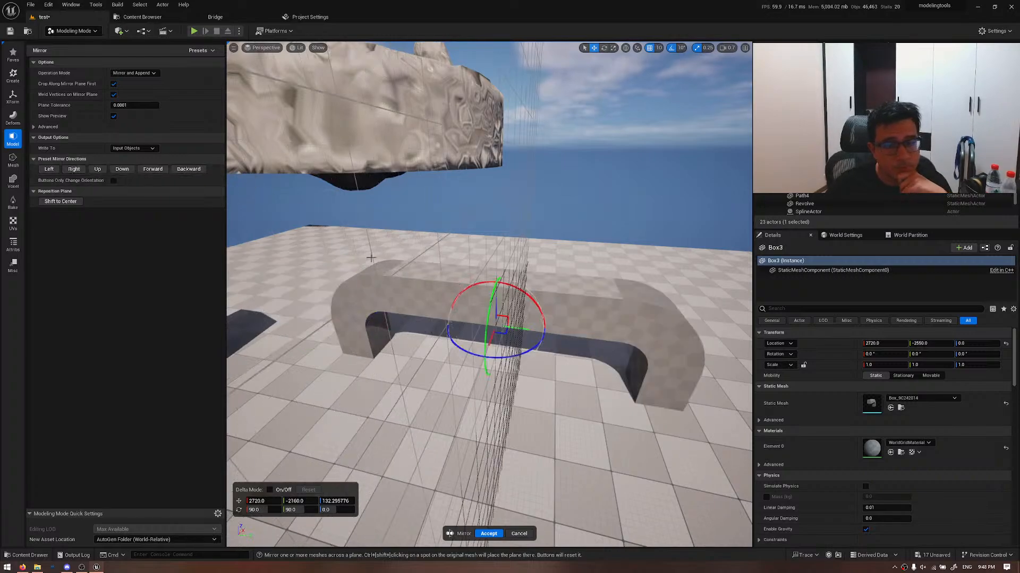
{"action": "right_click_drag", "start_coordinate": [372, 265], "coordinate": [489, 273]}
{"action": "left_click", "coordinate": [486, 533]}
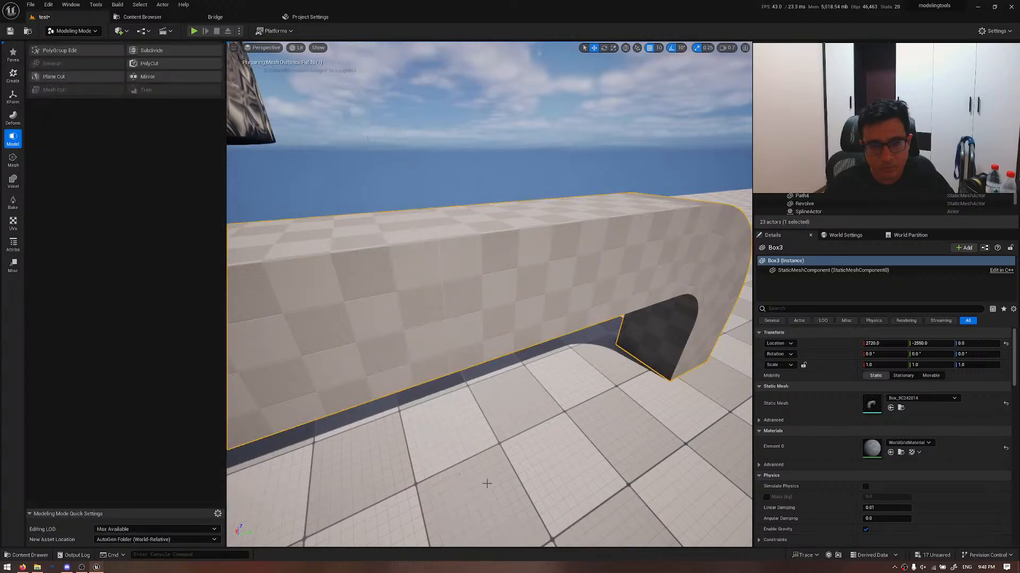
- Examine the mirrored arch in unlit, wireframe and lit view modes
{"action": "right_click_drag", "start_coordinate": [487, 484], "coordinate": [483, 398]}
{"action": "key", "text": "alt+3"}
{"action": "key", "text": "alt+2"}
{"action": "key", "text": "alt+4"}
{"action": "key", "text": "alt+3"}
{"action": "key", "text": "alt+2"}
{"action": "key", "text": "alt+4"}
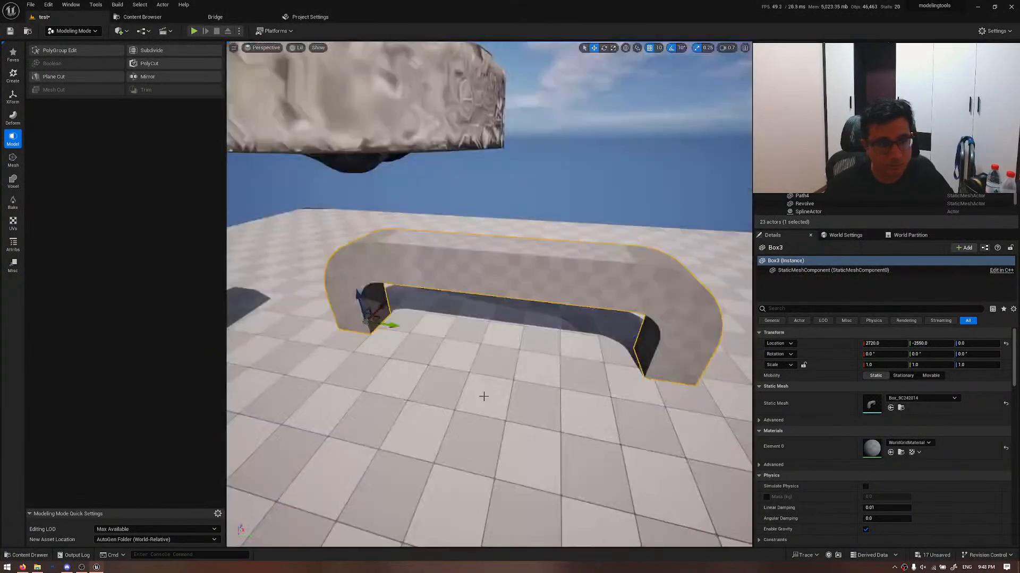
- Remesh the mirrored arch with the default remeshing settings and accept the result
{"action": "left_click", "coordinate": [13, 160]}
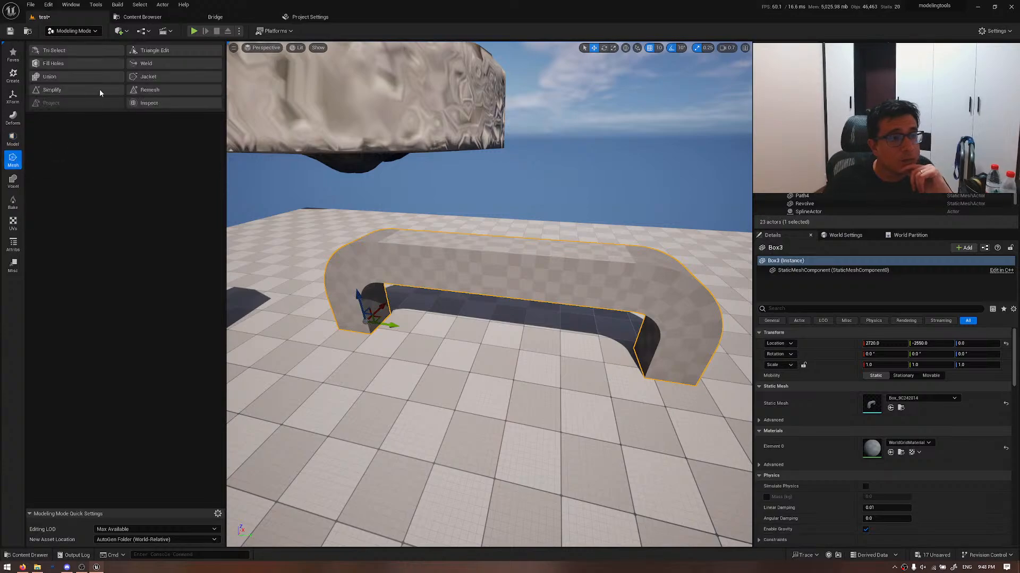
{"action": "left_click", "coordinate": [151, 90]}
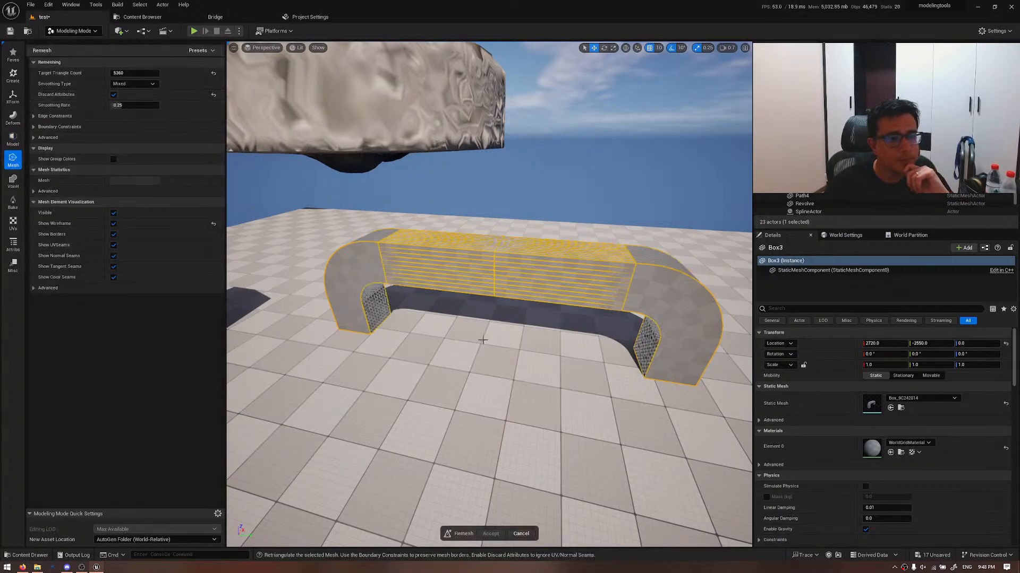
{"action": "left_click", "coordinate": [482, 532]}
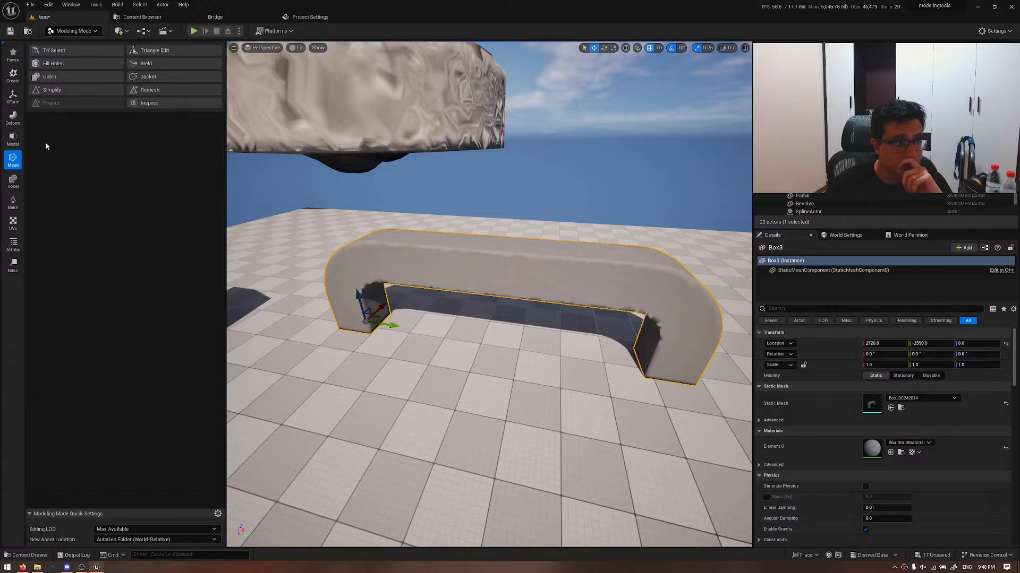
{"action": "left_click", "coordinate": [8, 144]}
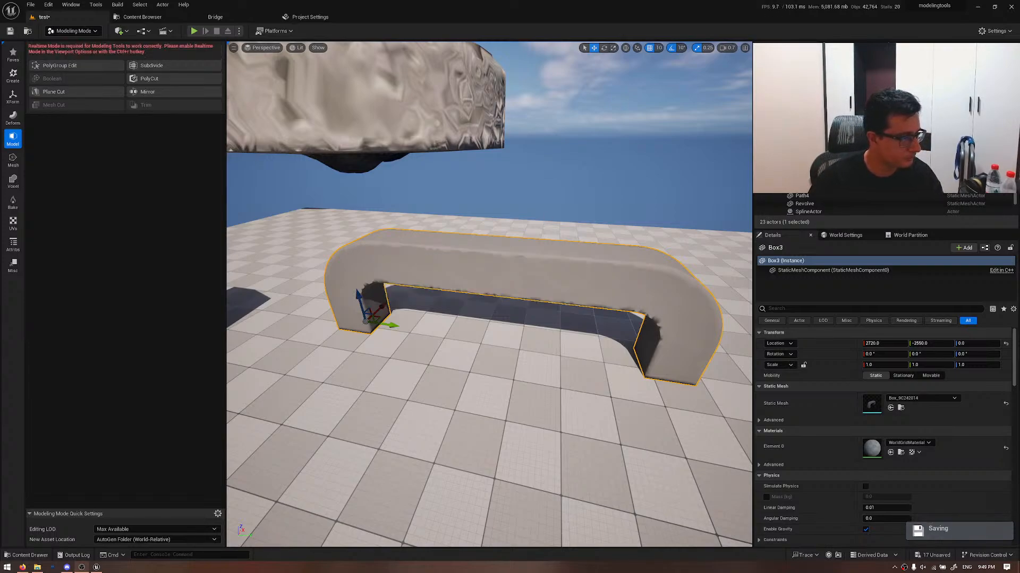
{"action": "right_click_drag", "start_coordinate": [489, 295], "coordinate": [441, 263]}
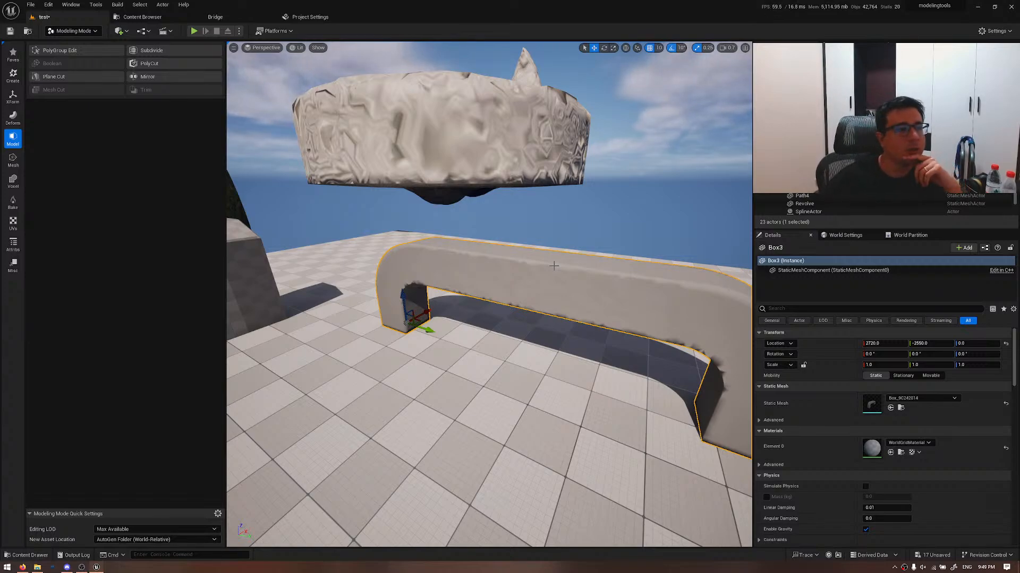
{"action": "left_click", "coordinate": [9, 162]}
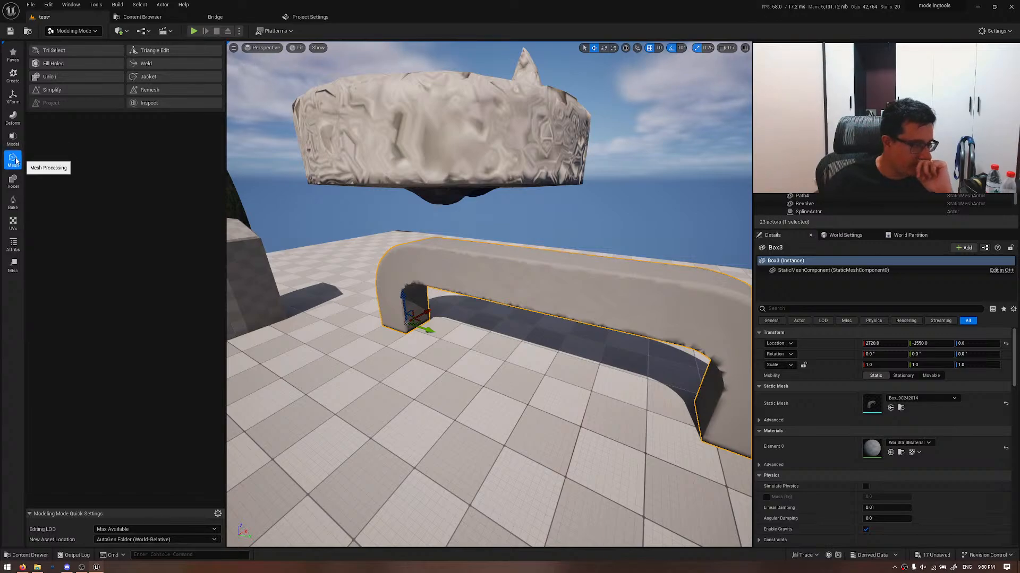
- Search the editor preferences for "shortcut", then close them and return to the test level
{"action": "left_click", "coordinate": [48, 4]}
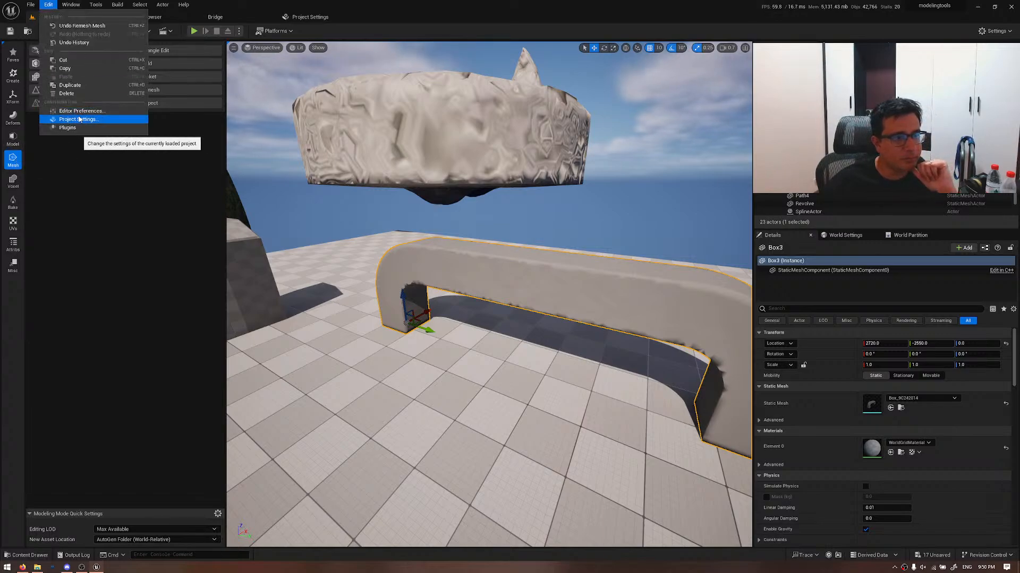
{"action": "left_click", "coordinate": [97, 113]}
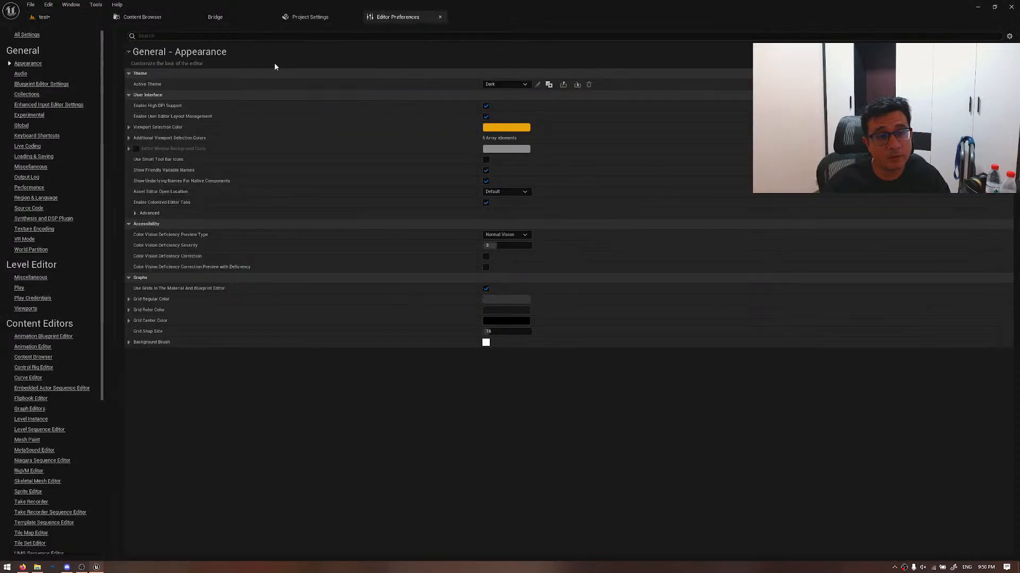
{"action": "left_click", "coordinate": [237, 36]}
{"action": "type", "text": "shor"}
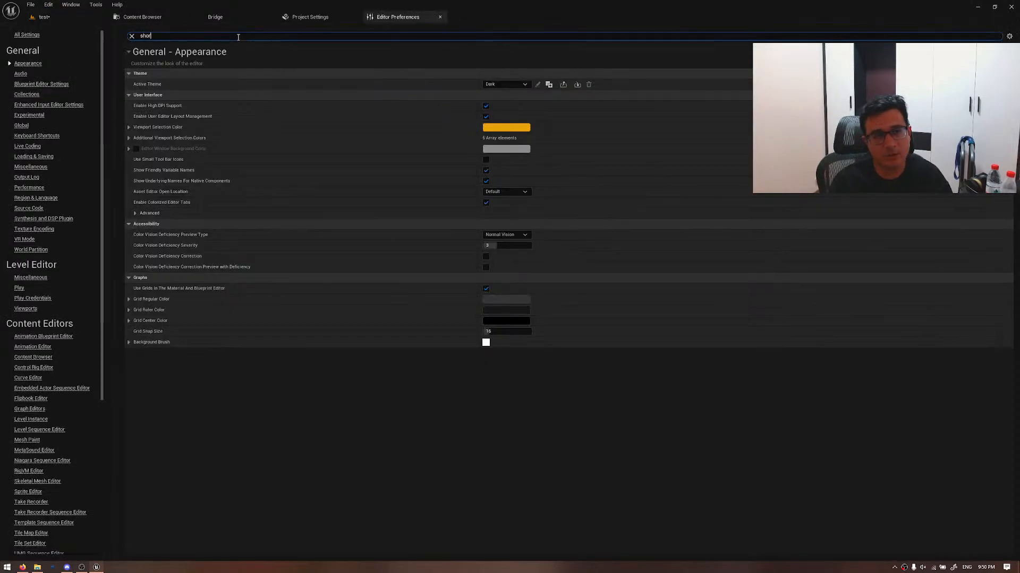
{"action": "type", "text": "tcut"}
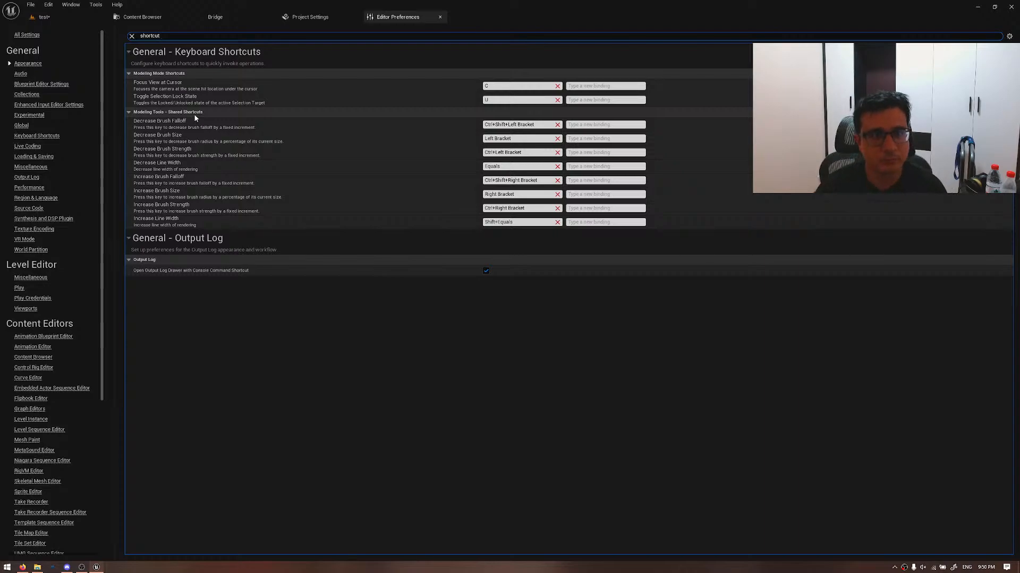
{"action": "middle_click", "coordinate": [382, 18]}
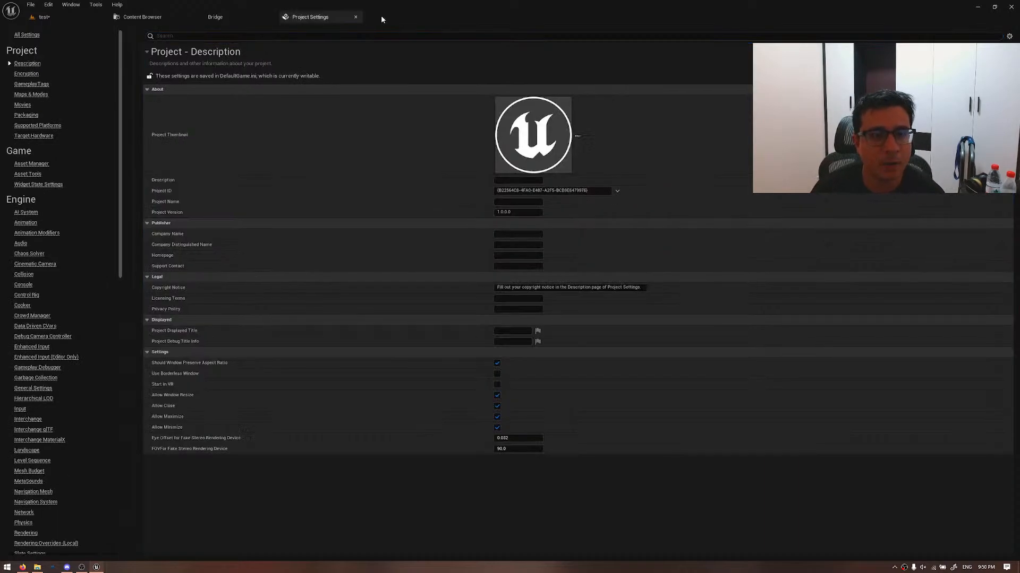
{"action": "left_click", "coordinate": [215, 16]}
{"action": "left_click", "coordinate": [142, 16]}
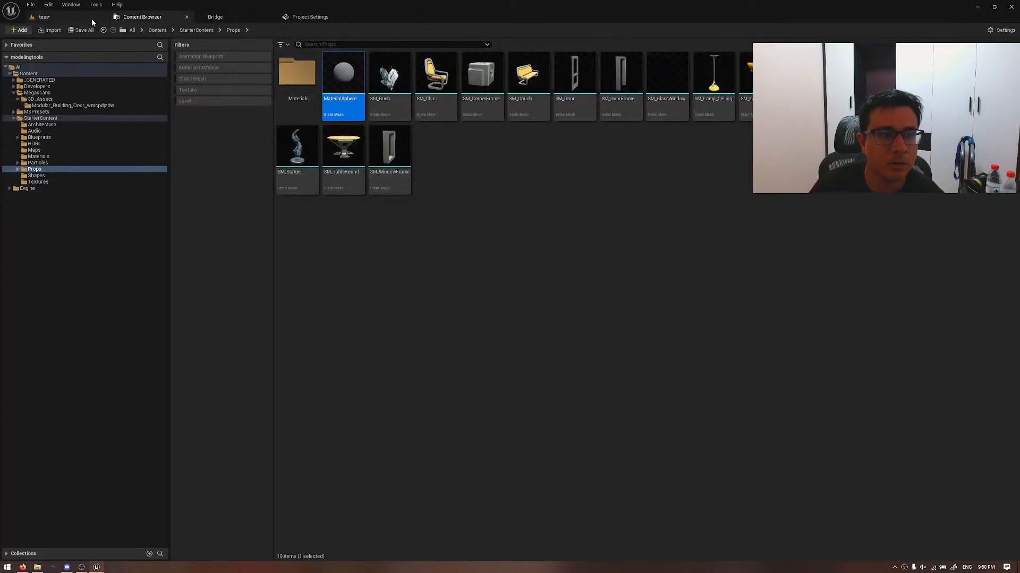
{"action": "left_click", "coordinate": [91, 18]}
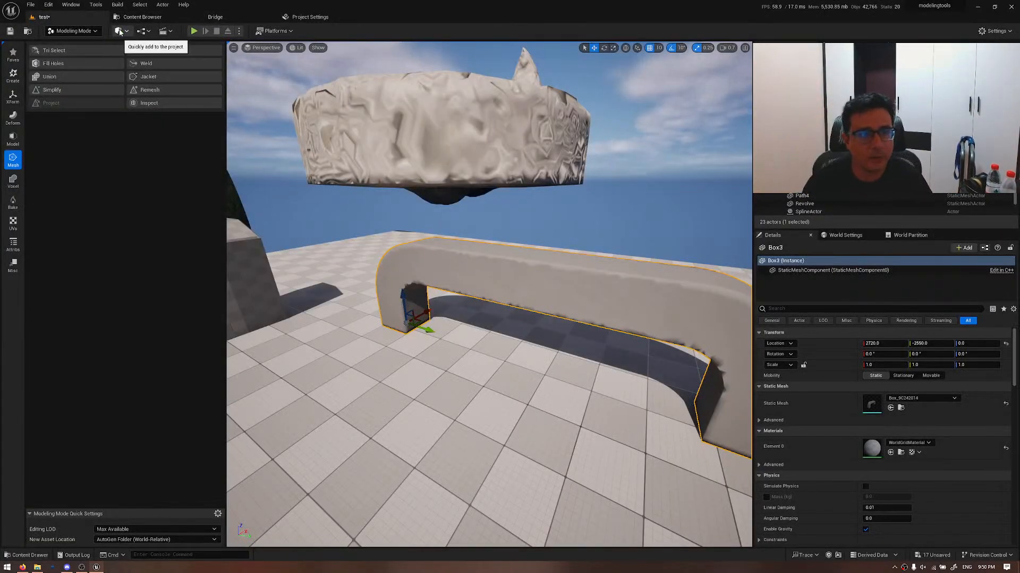
- Download the narrow blind-arch wall panel from Bridge's Mughal Modular Building collection at Nanite quality
{"action": "left_click", "coordinate": [209, 16]}
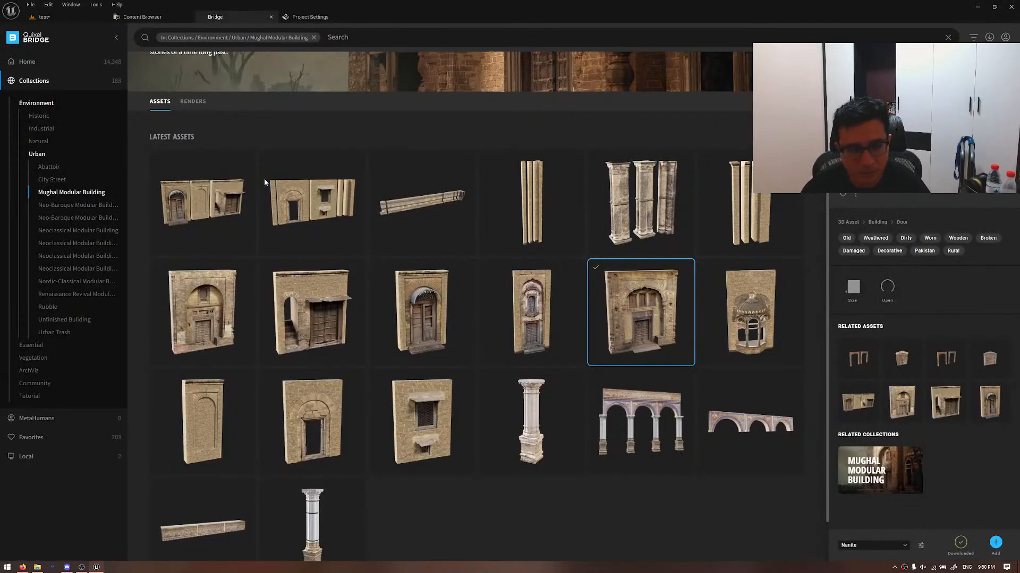
{"action": "left_click", "coordinate": [225, 400]}
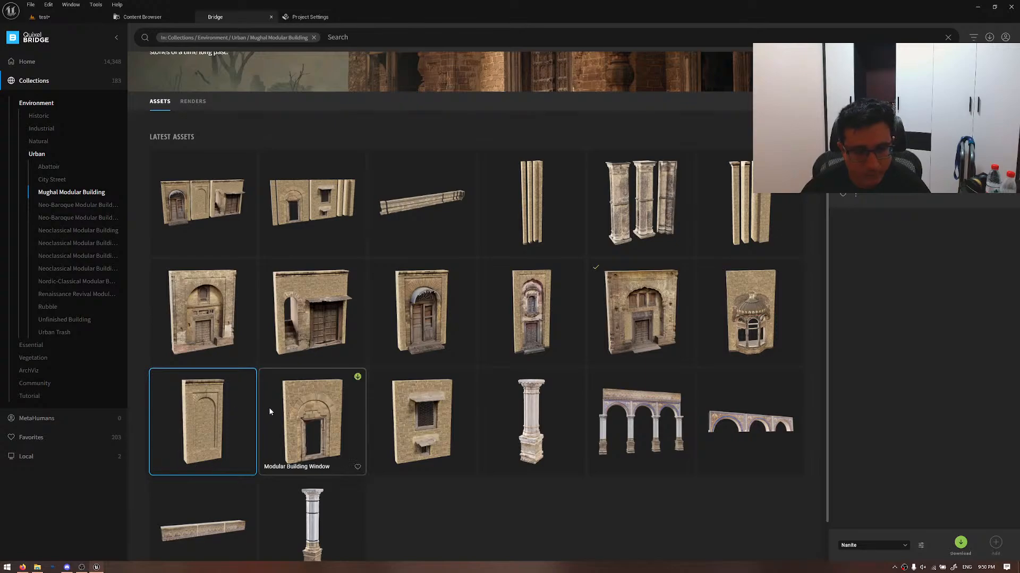
{"action": "left_click", "coordinate": [867, 547]}
{"action": "left_click", "coordinate": [867, 547]}
{"action": "left_click", "coordinate": [960, 542]}
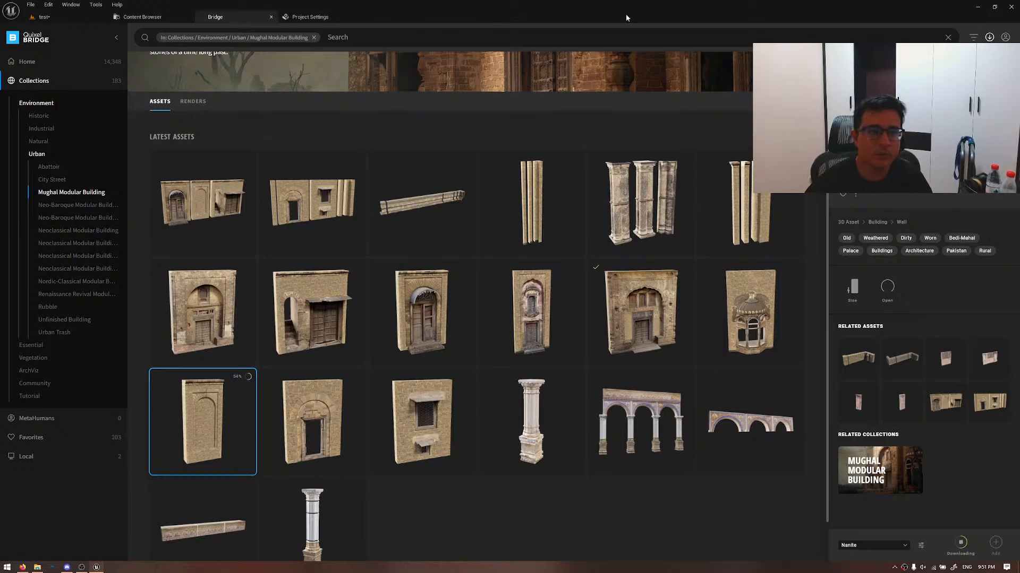
- Start a Lattice deformation on the arch in the test level and constrain the top centre control points
{"action": "left_click", "coordinate": [27, 17]}
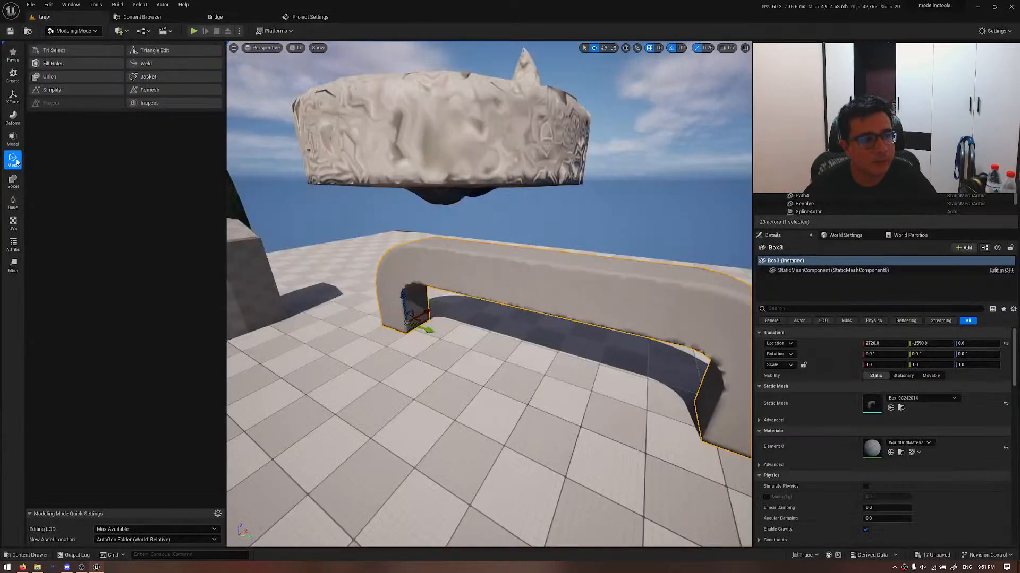
{"action": "left_click", "coordinate": [12, 139]}
{"action": "left_click", "coordinate": [13, 122]}
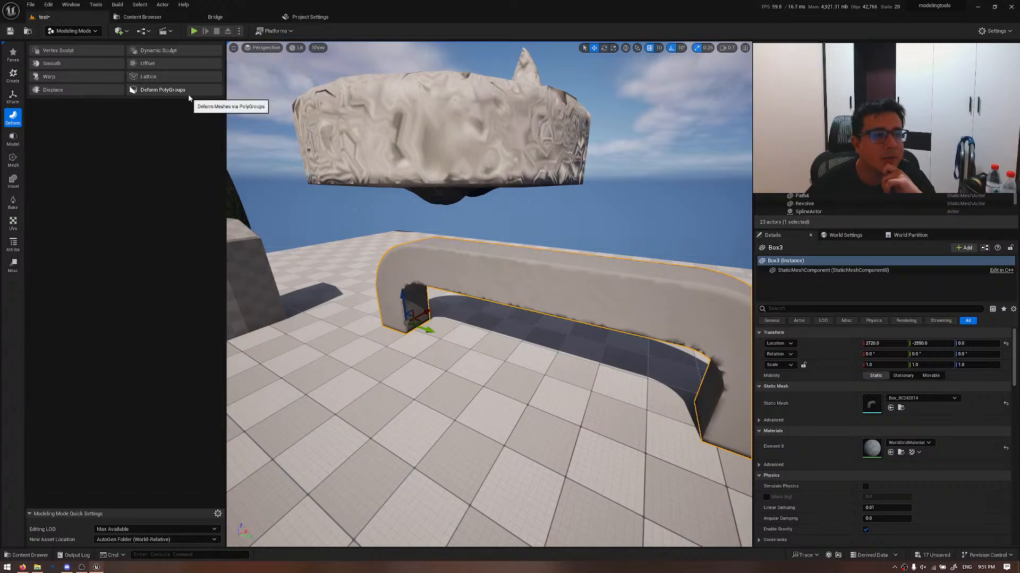
{"action": "left_click", "coordinate": [180, 75]}
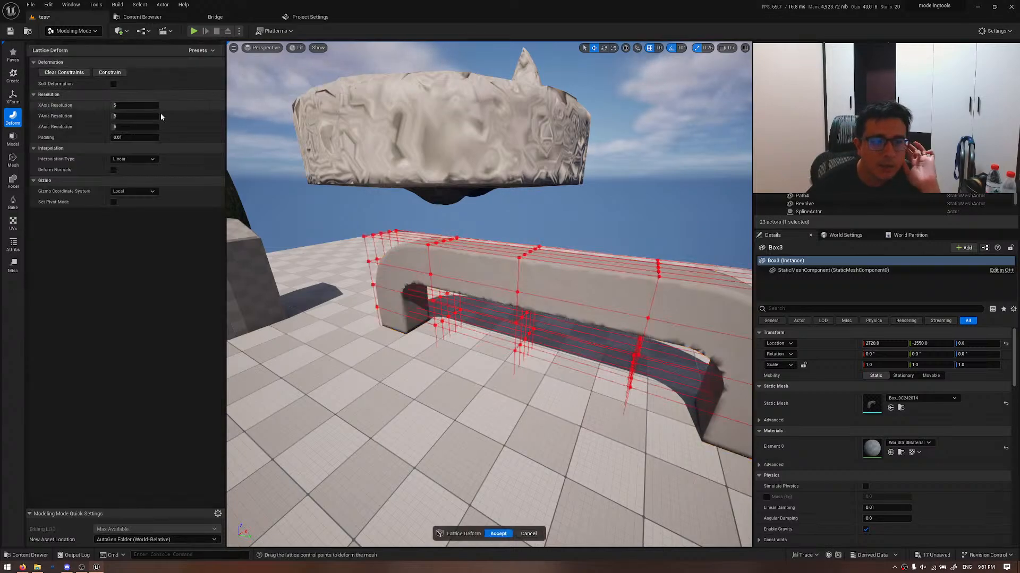
{"action": "left_click_drag", "start_coordinate": [491, 220], "coordinate": [571, 268]}
{"action": "left_click", "coordinate": [109, 72]}
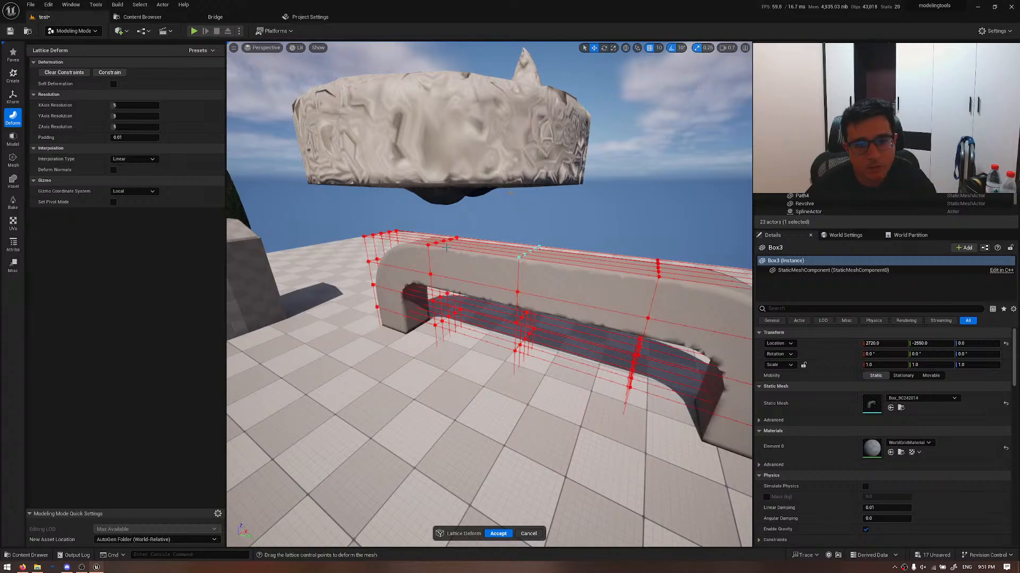
- Raise the top lattice control points on both sides of the constrained centre row to form two peaks
{"action": "left_click_drag", "start_coordinate": [423, 234], "coordinate": [472, 254]}
{"action": "left_click_drag", "start_coordinate": [441, 205], "coordinate": [468, 163]}
{"action": "key", "text": "d"}
{"action": "right_click_drag", "start_coordinate": [468, 164], "coordinate": [425, 162]}
{"action": "key", "text": "a"}
{"action": "left_click_drag", "start_coordinate": [651, 232], "coordinate": [582, 290]}
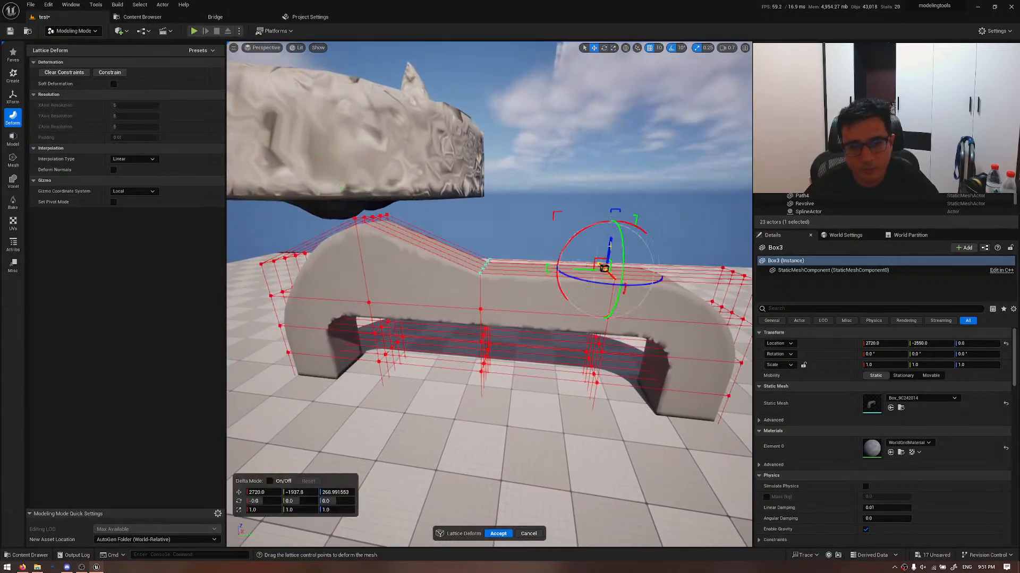
{"action": "left_click_drag", "start_coordinate": [610, 246], "coordinate": [616, 189]}
{"action": "key", "text": "a"}
{"action": "right_click_drag", "start_coordinate": [616, 189], "coordinate": [644, 175]}
{"action": "key", "text": "q"}
{"action": "key", "text": "w"}
{"action": "key", "text": "q"}
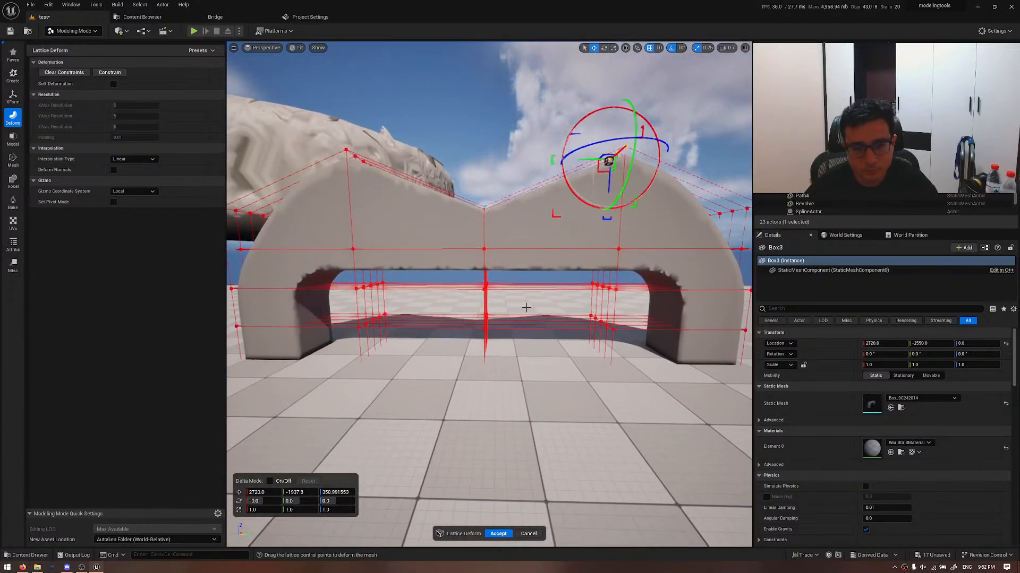
- Lower the unconstrained centre control points to a Z of about 16, giving the arch an M shape
{"action": "left_click_drag", "start_coordinate": [526, 308], "coordinate": [477, 236]}
{"action": "left_click", "coordinate": [487, 239]}
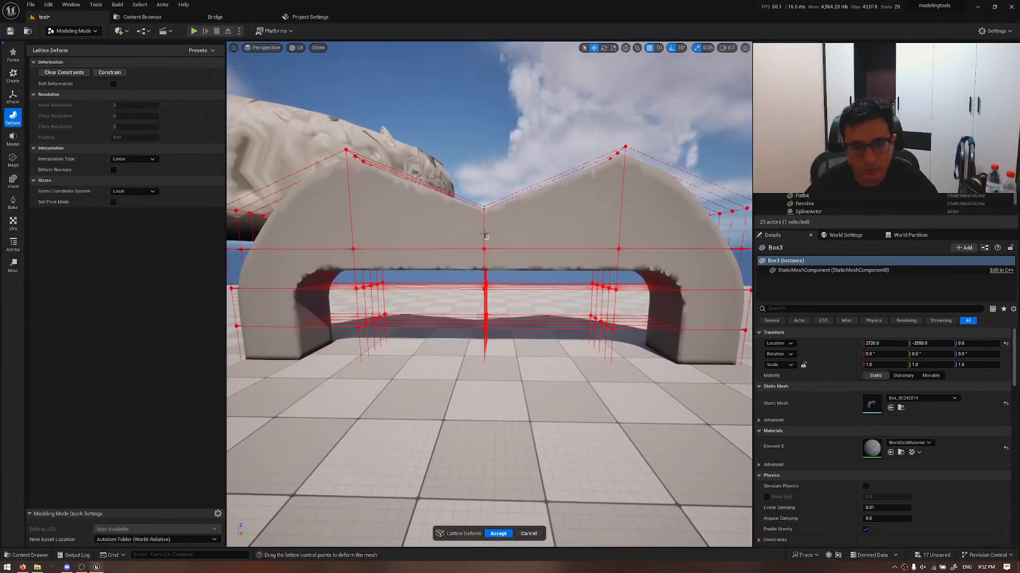
{"action": "key", "text": "ctrl+z"}
{"action": "right_click_drag", "start_coordinate": [514, 227], "coordinate": [488, 223]}
{"action": "key", "text": "d"}
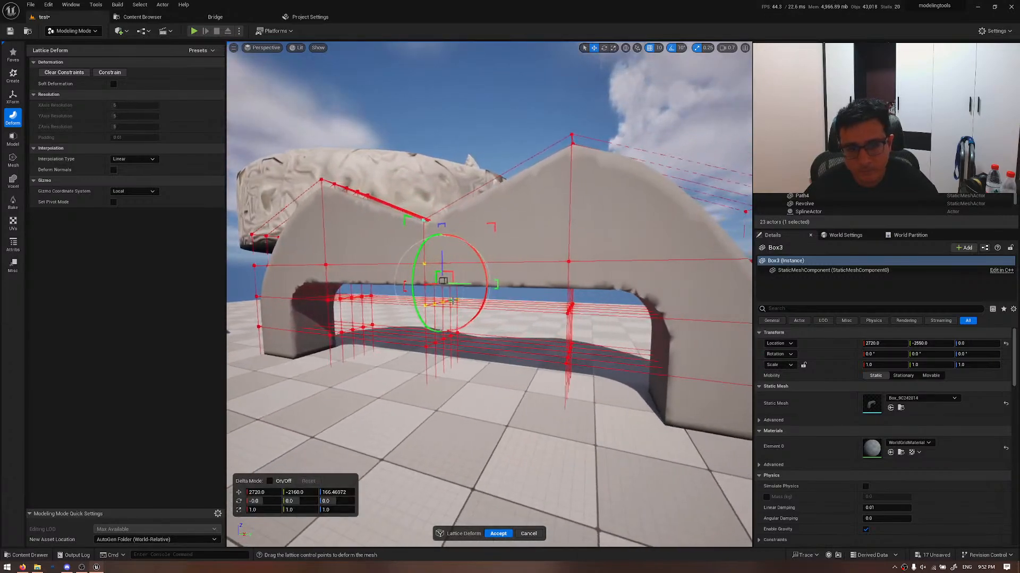
{"action": "key", "text": "alt+2"}
{"action": "key", "text": "alt+4"}
{"action": "left_click_drag", "start_coordinate": [442, 259], "coordinate": [444, 344]}
{"action": "key", "text": "s"}
{"action": "right_click_drag", "start_coordinate": [444, 344], "coordinate": [444, 344]}
{"action": "key", "text": "w"}
{"action": "key", "text": "s"}
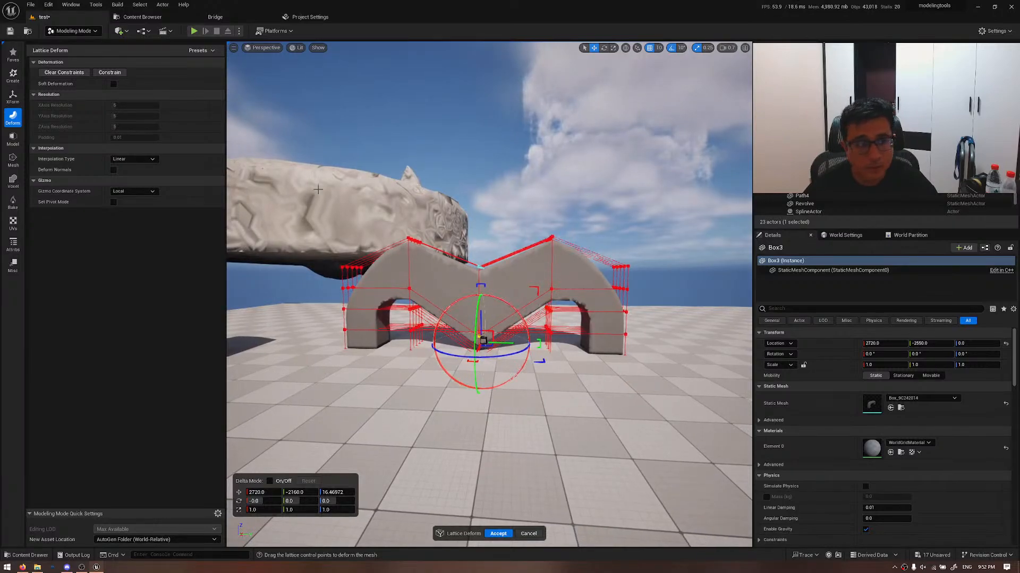
- Constrain another selection of centre control points, check the mesh in wireframe, and accept the lattice deformation
{"action": "key", "text": "w"}
{"action": "key", "text": "e"}
{"action": "right_click_drag", "start_coordinate": [566, 242], "coordinate": [566, 242]}
{"action": "left_click_drag", "start_coordinate": [568, 241], "coordinate": [537, 270]}
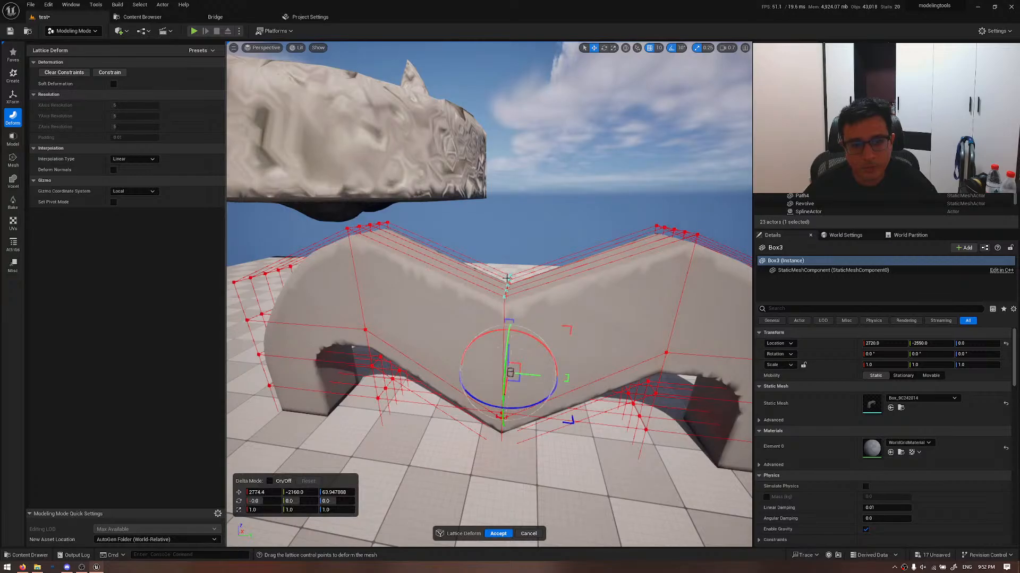
{"action": "left_click", "coordinate": [110, 73]}
{"action": "right_click_drag", "start_coordinate": [457, 330], "coordinate": [523, 292]}
{"action": "key", "text": "alt+3"}
{"action": "key", "text": "alt+2"}
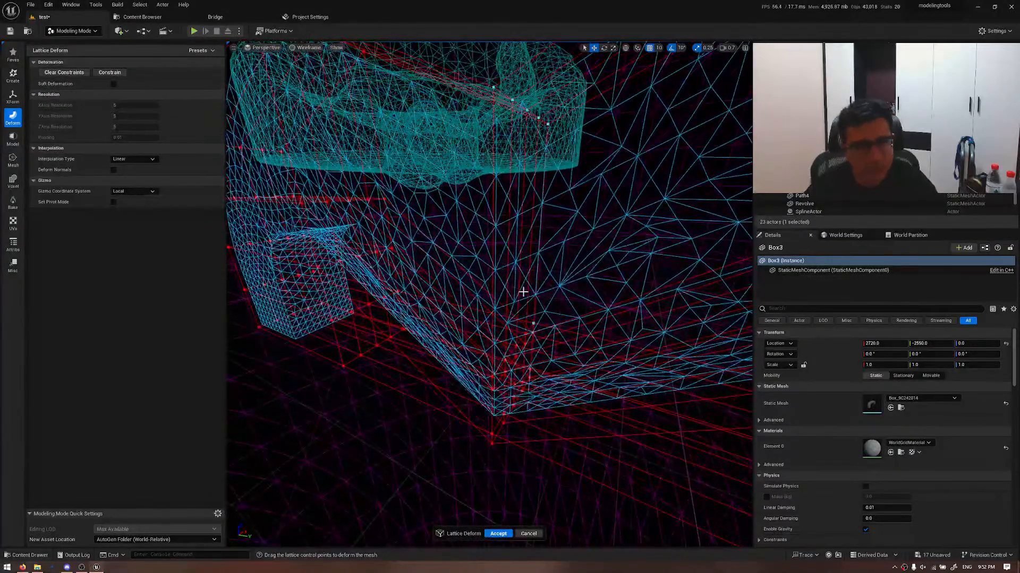
{"action": "key", "text": "alt+4"}
{"action": "left_click", "coordinate": [499, 533]}
{"action": "scroll", "coordinate": [498, 533], "scroll_direction": "up", "scroll_amount": 5}
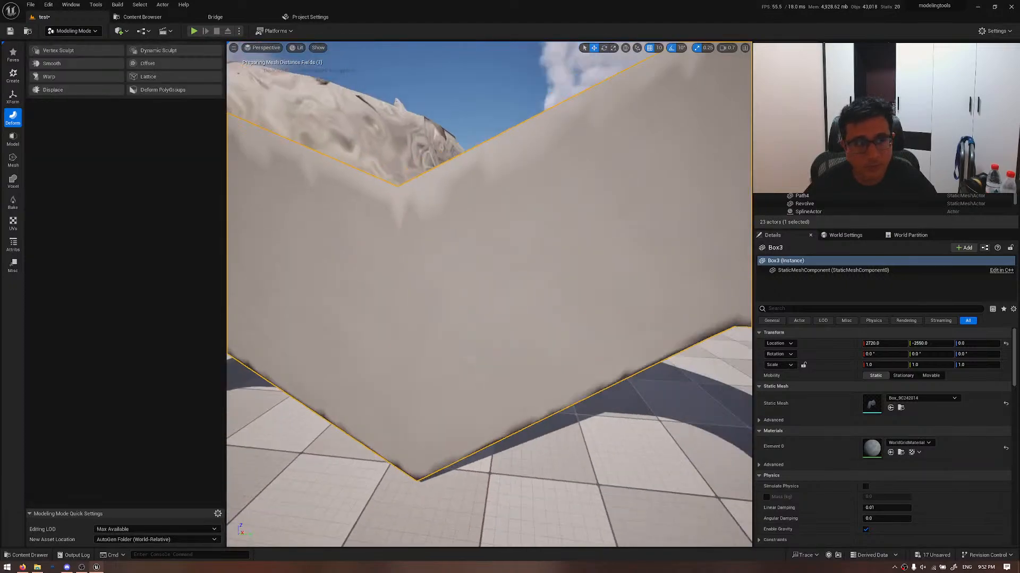
{"action": "scroll", "coordinate": [498, 371], "scroll_direction": "down", "scroll_amount": 5}
- Try moving the upper rows of control points in a new lattice on the M-shaped arch
{"action": "left_click", "coordinate": [149, 77]}
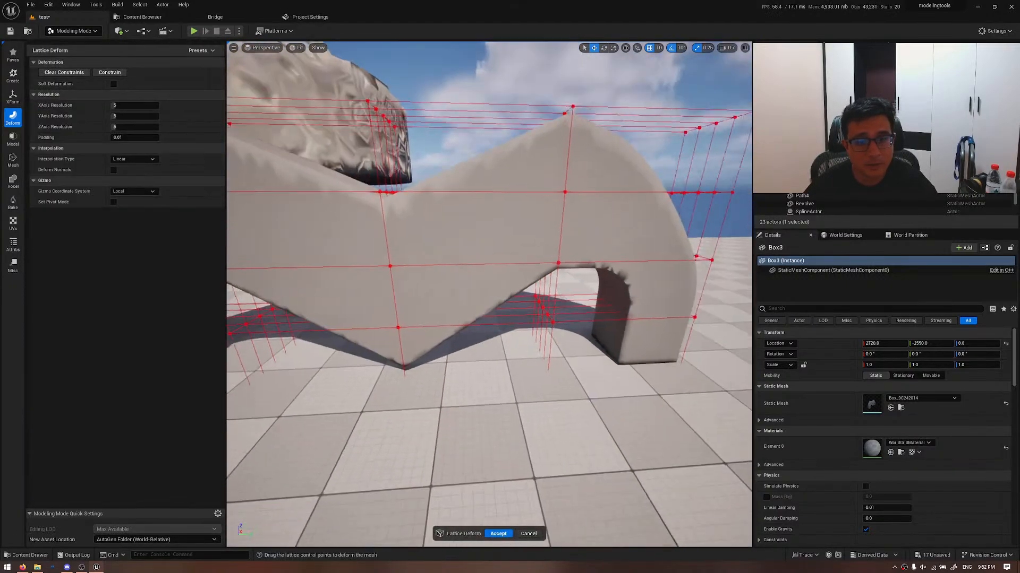
{"action": "key", "text": "f"}
{"action": "left_click_drag", "start_coordinate": [281, 173], "coordinate": [663, 281]}
{"action": "mouse_move", "coordinate": [472, 214]}
{"action": "left_mouse_down"}
{"action": "mouse_move", "coordinate": [473, 119]}
{"action": "mouse_move", "coordinate": [474, 226]}
{"action": "left_mouse_up"}
{"action": "key", "text": "ctrl+z"}
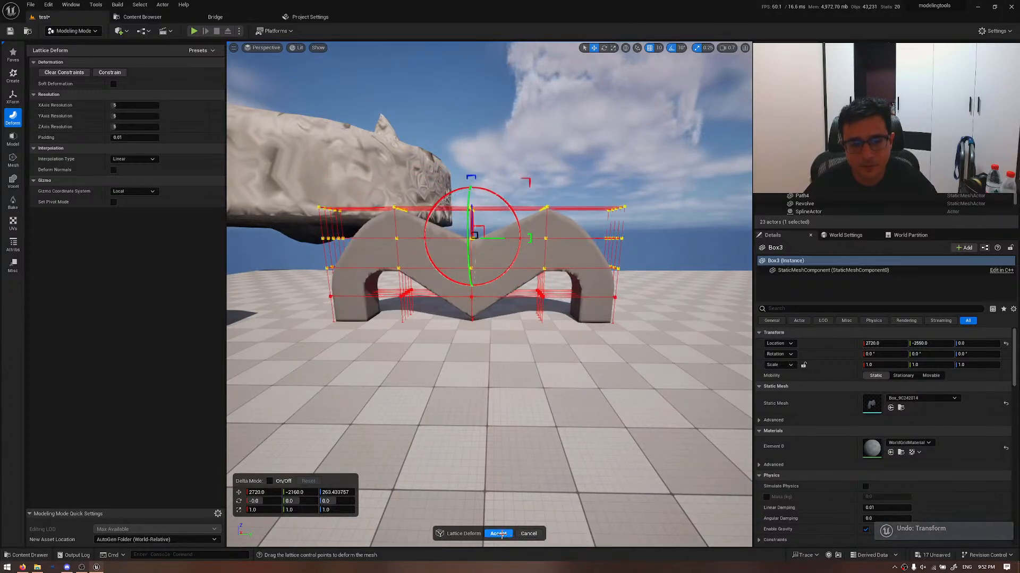
{"action": "left_click", "coordinate": [526, 534]}
{"action": "right_click_drag", "start_coordinate": [510, 352], "coordinate": [540, 355]}
{"action": "key", "text": "d"}
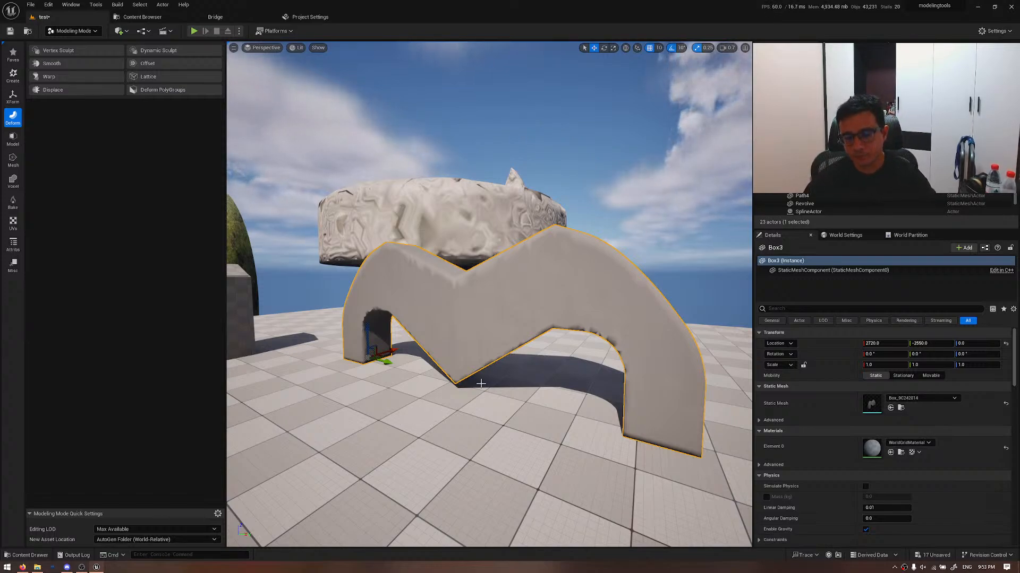
- Scale the M-shaped arch to 0.75 along Y and restore the move gizmo
{"action": "mouse_move", "coordinate": [481, 383]}
{"action": "right_mouse_down"}
{"action": "mouse_move", "coordinate": [520, 402]}
{"action": "mouse_move", "coordinate": [536, 388]}
{"action": "mouse_move", "coordinate": [485, 382]}
{"action": "right_mouse_up"}
{"action": "key", "text": "a"}
{"action": "key", "text": "w"}
{"action": "key", "text": "s"}
{"action": "key", "text": "d"}
{"action": "key", "text": "r"}
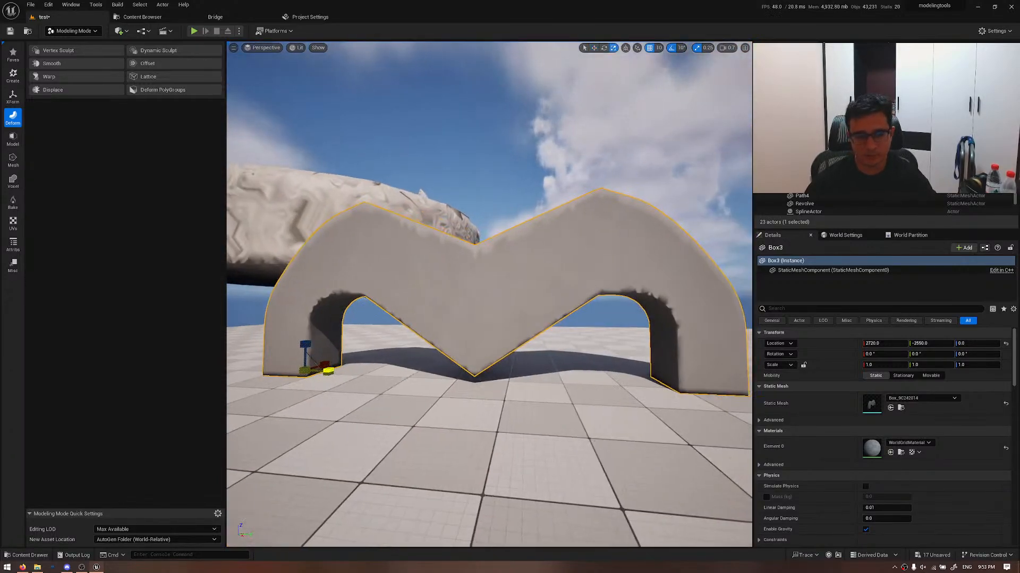
{"action": "mouse_move", "coordinate": [329, 372]}
{"action": "left_mouse_down"}
{"action": "mouse_move", "coordinate": [303, 371]}
{"action": "mouse_move", "coordinate": [315, 371]}
{"action": "left_mouse_up"}
{"action": "key", "text": "w"}
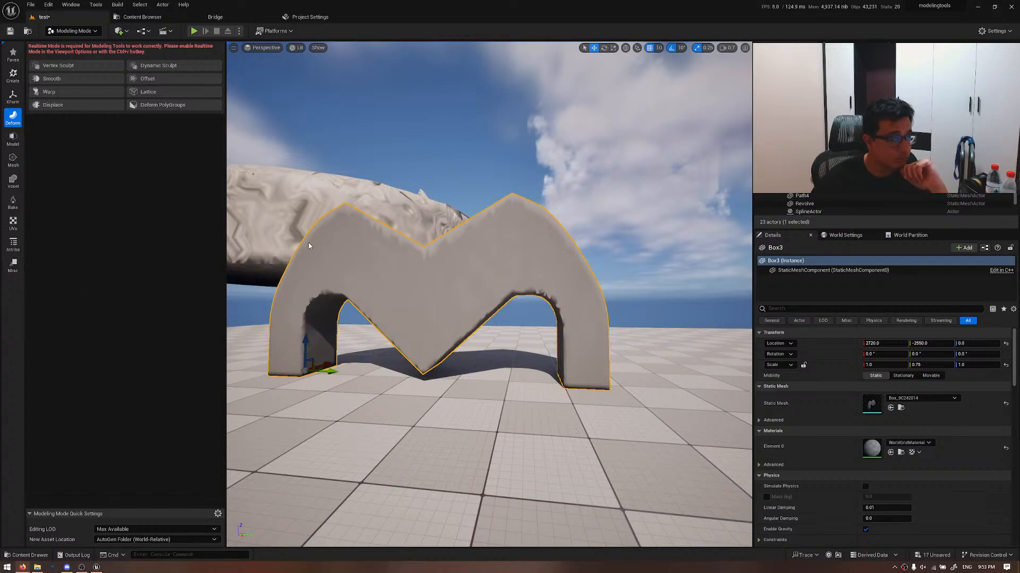
- Switch to Firefox and examine the Movistar logo image results, enlarging the Wikipedia logo, as a shape reference
{"action": "key", "text": "alt+Tab"}
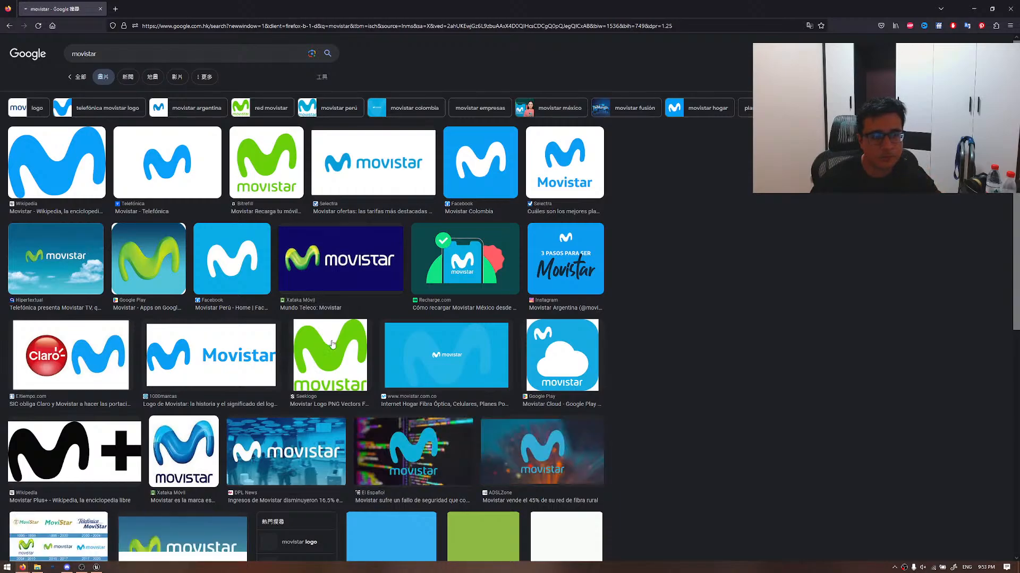
{"action": "scroll", "coordinate": [366, 335], "scroll_direction": "down", "scroll_amount": 2}
{"action": "scroll", "coordinate": [368, 337], "scroll_direction": "up", "scroll_amount": 2}
{"action": "scroll", "coordinate": [368, 339], "scroll_direction": "down", "scroll_amount": 2}
{"action": "scroll", "coordinate": [421, 309], "scroll_direction": "up", "scroll_amount": 2}
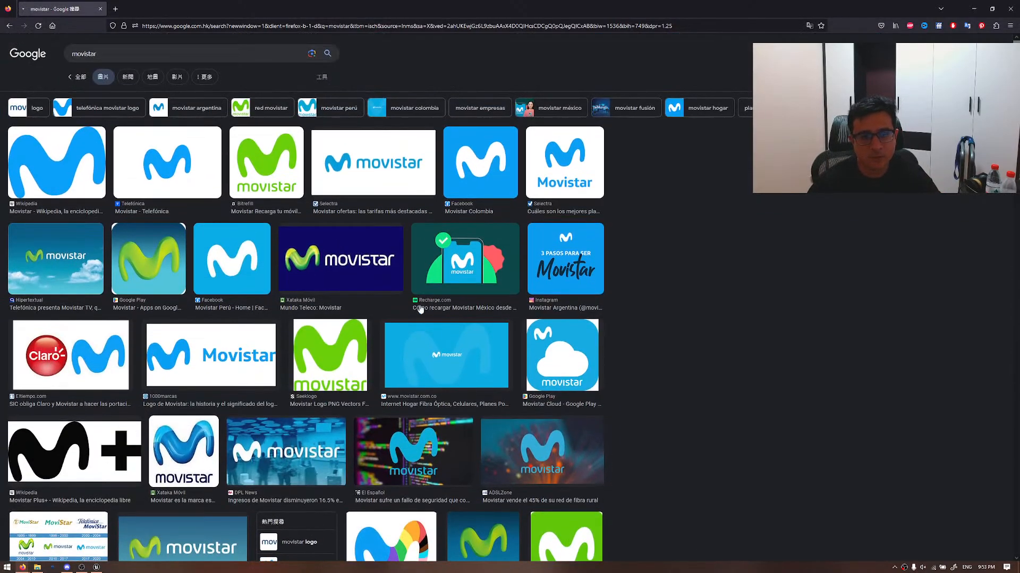
{"action": "scroll", "coordinate": [507, 343], "scroll_direction": "down", "scroll_amount": 5}
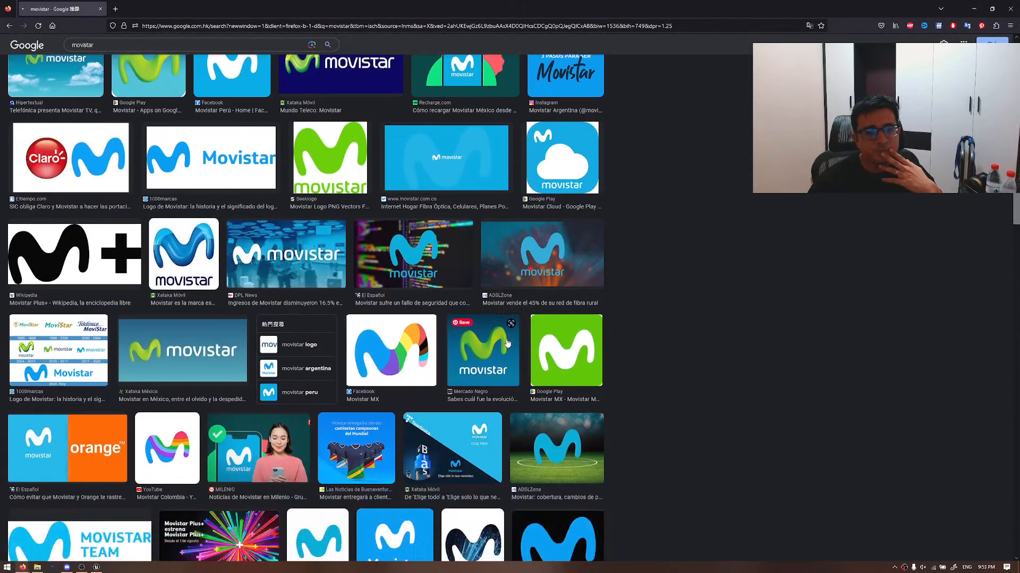
{"action": "scroll", "coordinate": [507, 343], "scroll_direction": "up", "scroll_amount": 5}
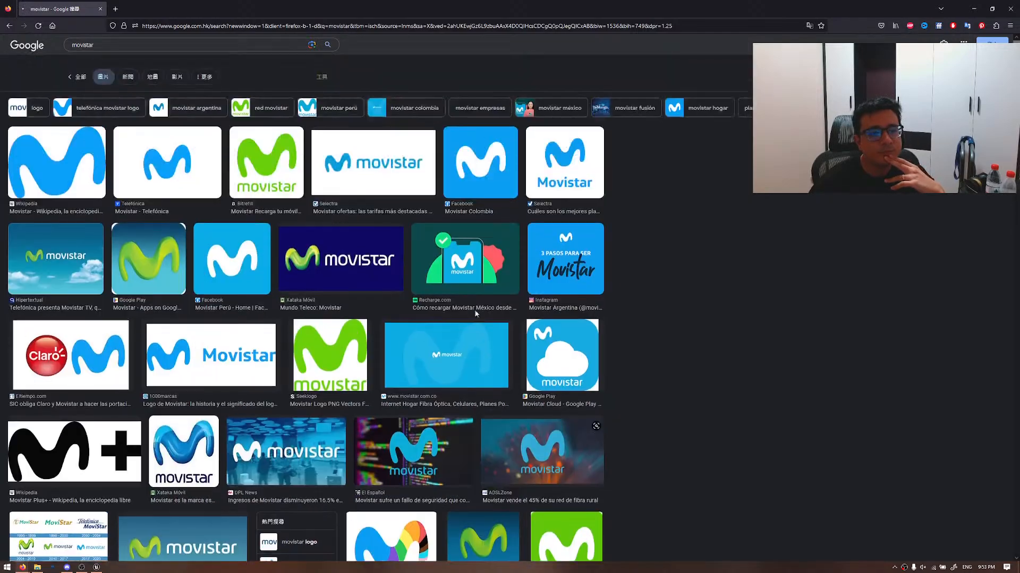
{"action": "left_click", "coordinate": [67, 169]}
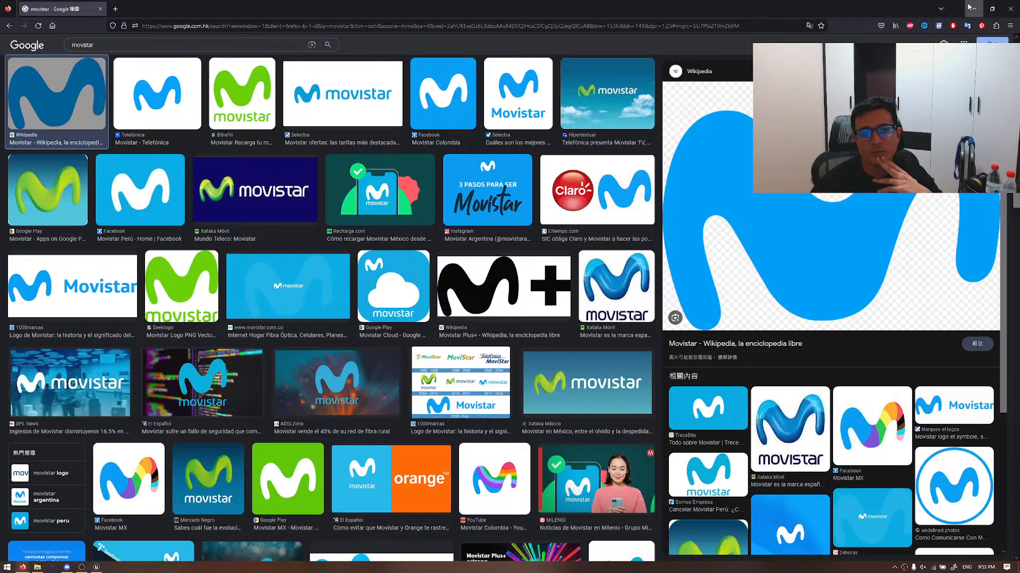
{"action": "left_click", "coordinate": [971, 7]}
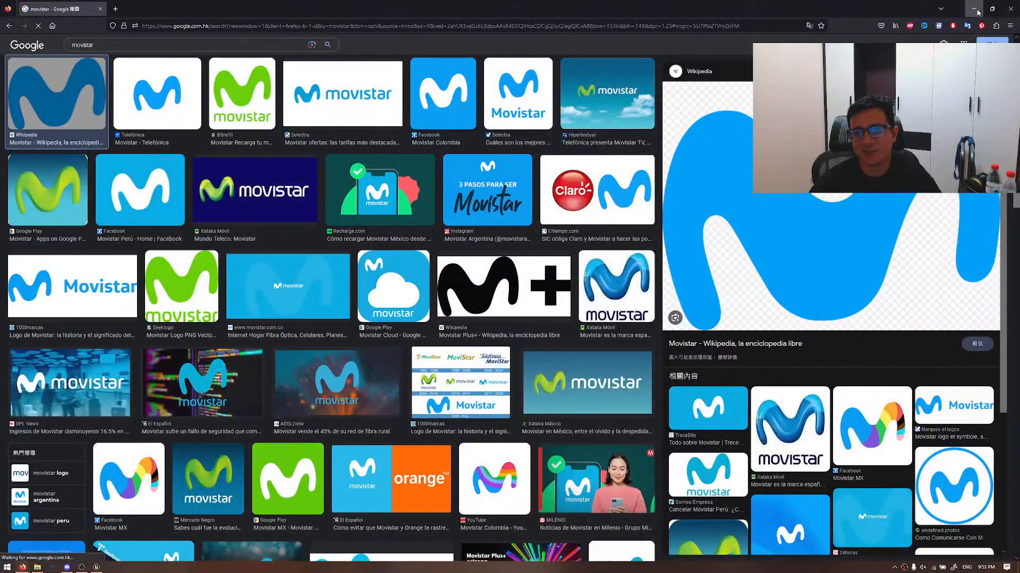
{"action": "left_click", "coordinate": [973, 8]}
- Return to the Unreal Editor, start a Lattice deformation on the M-shaped arch, and show the scene in wireframe
{"action": "key", "text": "w"}
{"action": "mouse_move", "coordinate": [276, 269]}
{"action": "right_mouse_down"}
{"action": "mouse_move", "coordinate": [262, 288]}
{"action": "mouse_move", "coordinate": [273, 270]}
{"action": "right_mouse_up"}
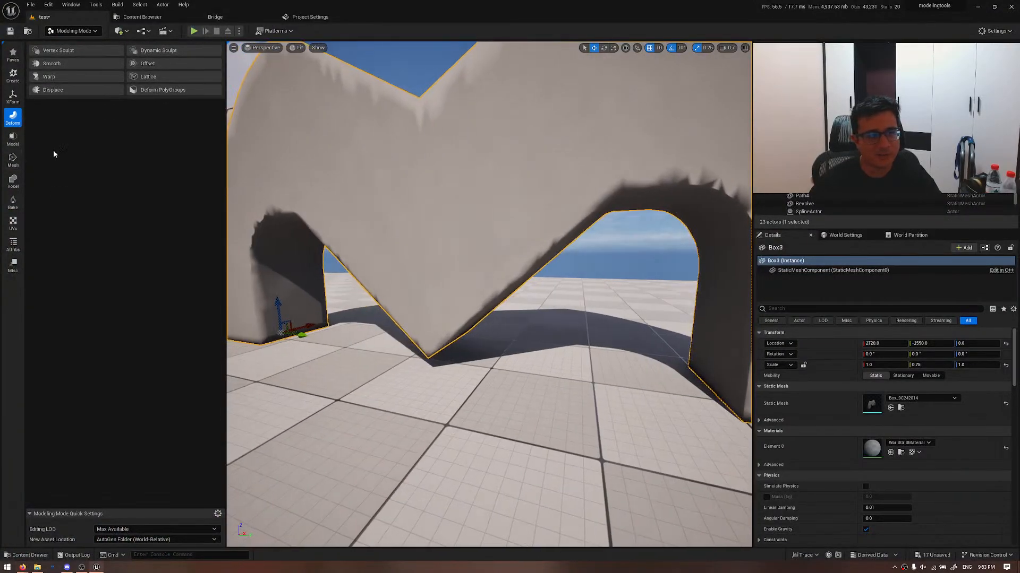
{"action": "left_click", "coordinate": [146, 76]}
{"action": "right_click_drag", "start_coordinate": [372, 266], "coordinate": [375, 255]}
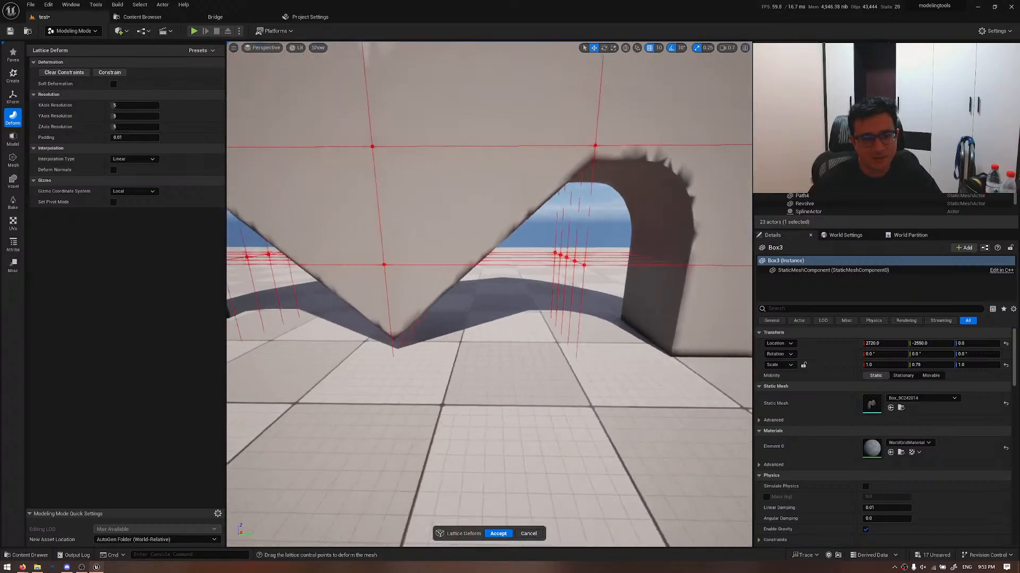
{"action": "key", "text": "s"}
{"action": "key", "text": "alt+3"}
{"action": "right_click_drag", "start_coordinate": [417, 344], "coordinate": [396, 355]}
{"action": "key", "text": "alt+2"}
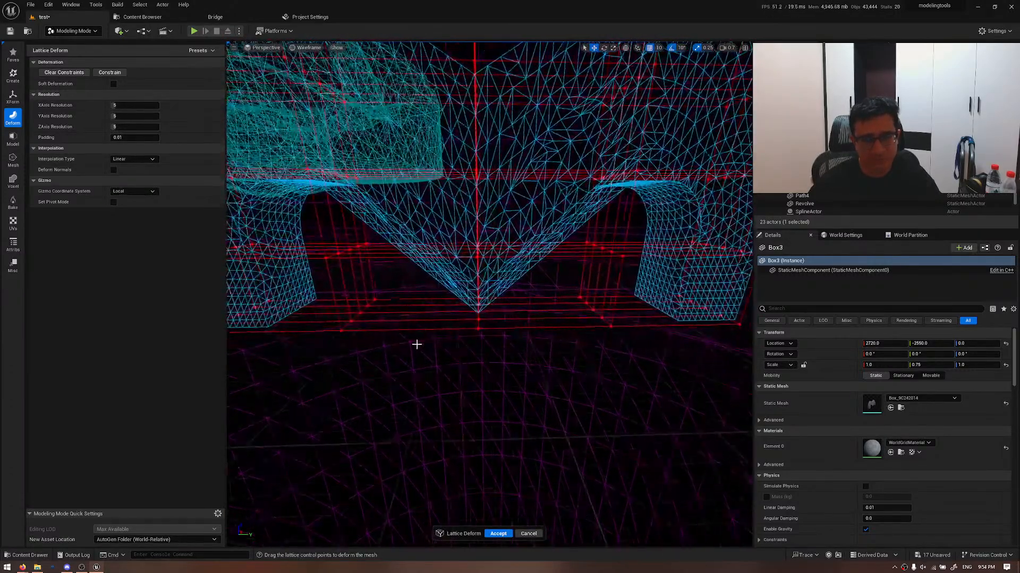
- Try shifting the lowest control points between the arch's left leg and central tip outward along Y, and undo the move
{"action": "left_click_drag", "start_coordinate": [417, 345], "coordinate": [337, 286]}
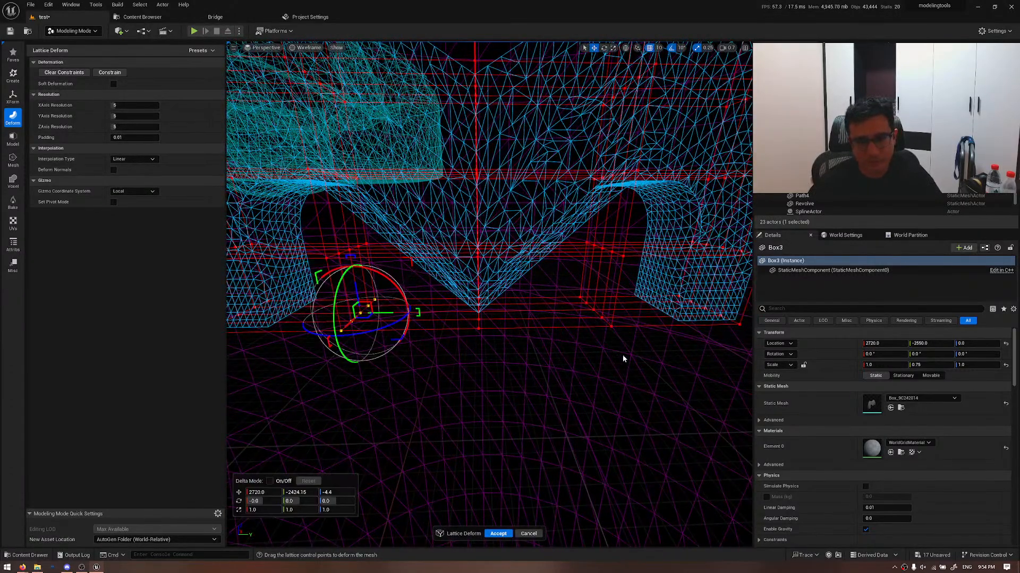
{"action": "mouse_move", "coordinate": [386, 310]}
{"action": "left_mouse_down"}
{"action": "mouse_move", "coordinate": [301, 325]}
{"action": "mouse_move", "coordinate": [385, 336]}
{"action": "left_mouse_up"}
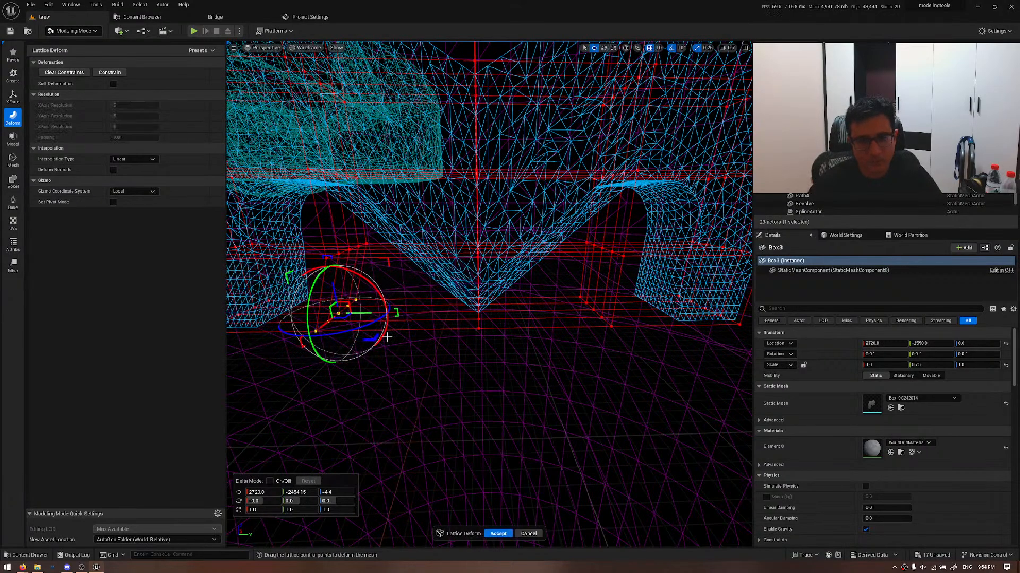
{"action": "key", "text": "ctrl+z"}
- Constrain the two lowest levels of control points around the arch's left leg
{"action": "key", "text": "a"}
{"action": "right_click_drag", "start_coordinate": [396, 342], "coordinate": [412, 351]}
{"action": "left_click_drag", "start_coordinate": [424, 370], "coordinate": [323, 292], "text": "shift"}
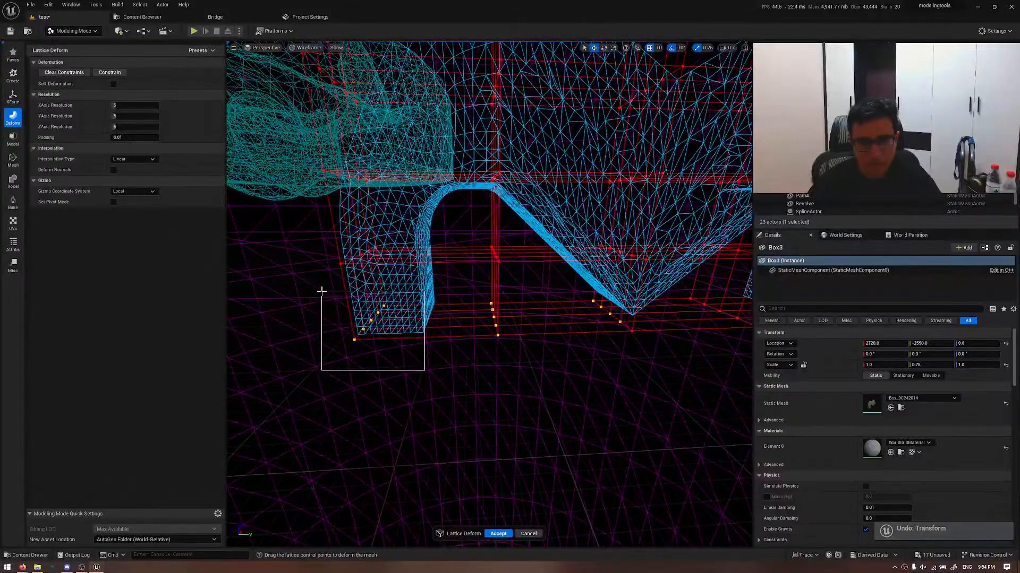
{"action": "left_click_drag", "start_coordinate": [292, 223], "coordinate": [401, 369]}
{"action": "right_click_drag", "start_coordinate": [401, 369], "coordinate": [402, 369]}
{"action": "key", "text": "d"}
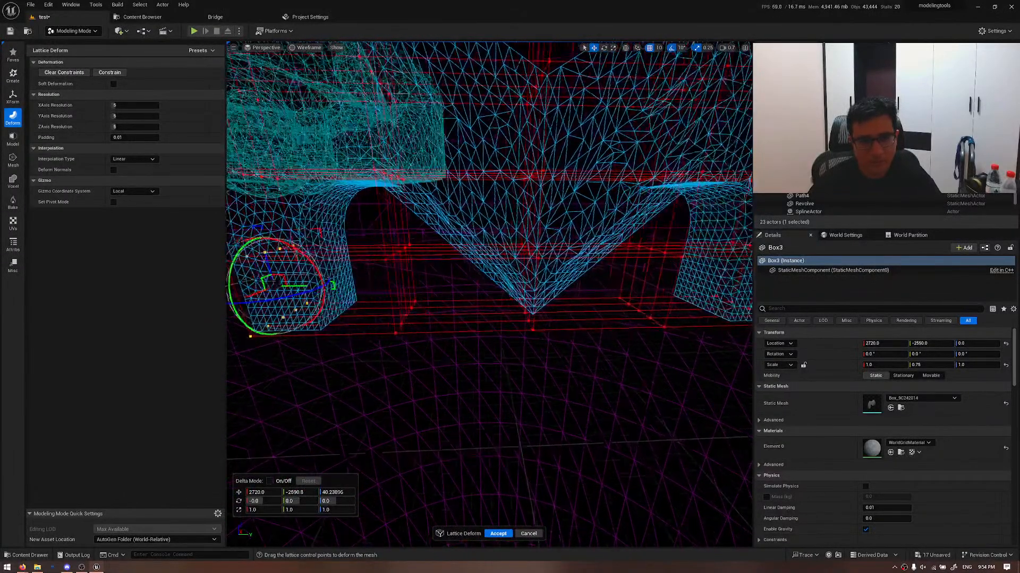
{"action": "left_click", "coordinate": [112, 74]}
- Constrain the two lowest levels of control points around the right leg, excluding the column under the arch opening
{"action": "right_click_drag", "start_coordinate": [345, 234], "coordinate": [351, 250]}
{"action": "key", "text": "d"}
{"action": "right_click_drag", "start_coordinate": [658, 319], "coordinate": [665, 324]}
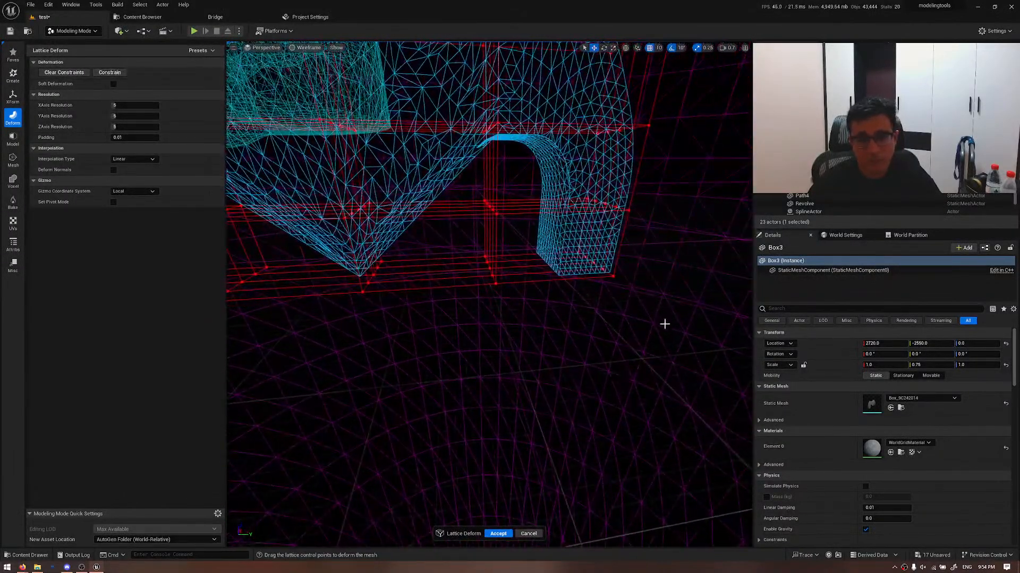
{"action": "left_click_drag", "start_coordinate": [665, 323], "coordinate": [546, 183]}
{"action": "key", "text": "d"}
{"action": "right_click_drag", "start_coordinate": [542, 180], "coordinate": [474, 186]}
{"action": "mouse_move", "coordinate": [544, 327]}
{"action": "left_mouse_down", "text": "shift"}
{"action": "mouse_move", "coordinate": [477, 201]}
{"action": "mouse_move", "coordinate": [527, 327]}
{"action": "left_mouse_up", "text": "shift"}
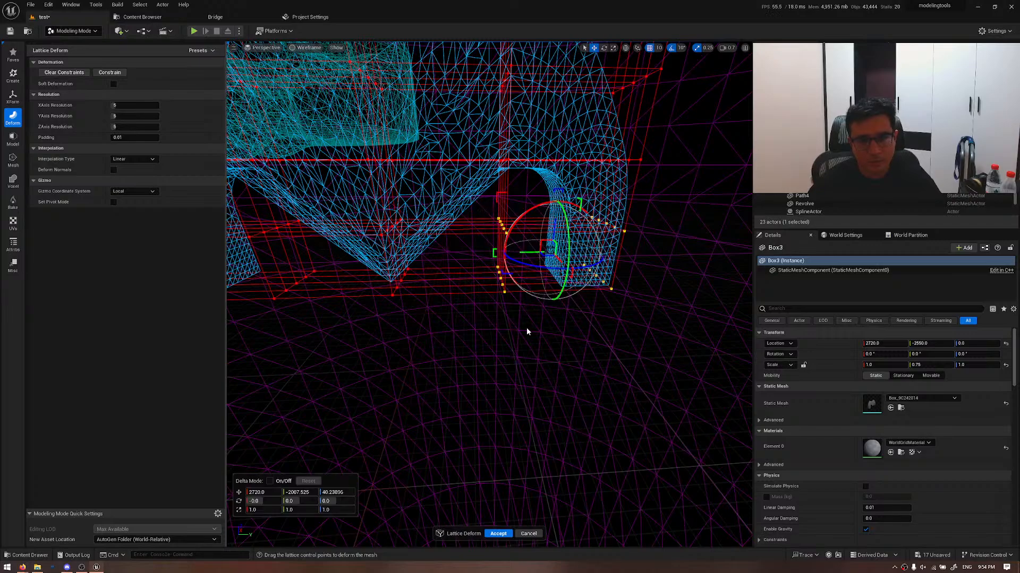
{"action": "left_click_drag", "start_coordinate": [468, 209], "coordinate": [533, 342], "text": "ctrl"}
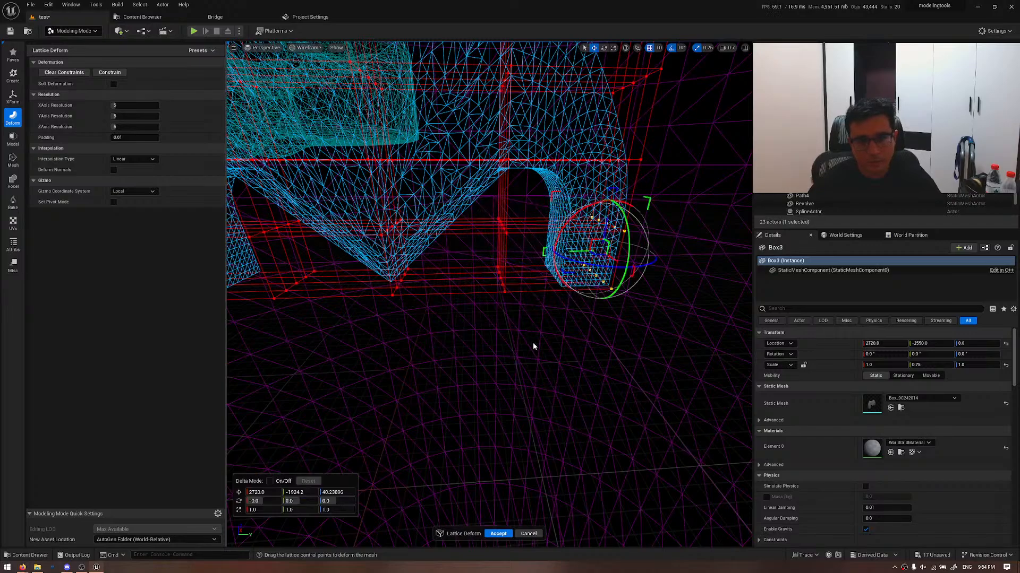
{"action": "left_click", "coordinate": [120, 74]}
- Constrain the lower control points at the central tip, try shifting the neighbouring left column along Y, and undo that shift
{"action": "key", "text": "a"}
{"action": "right_click_drag", "start_coordinate": [338, 262], "coordinate": [337, 262]}
{"action": "left_click_drag", "start_coordinate": [449, 204], "coordinate": [525, 287]}
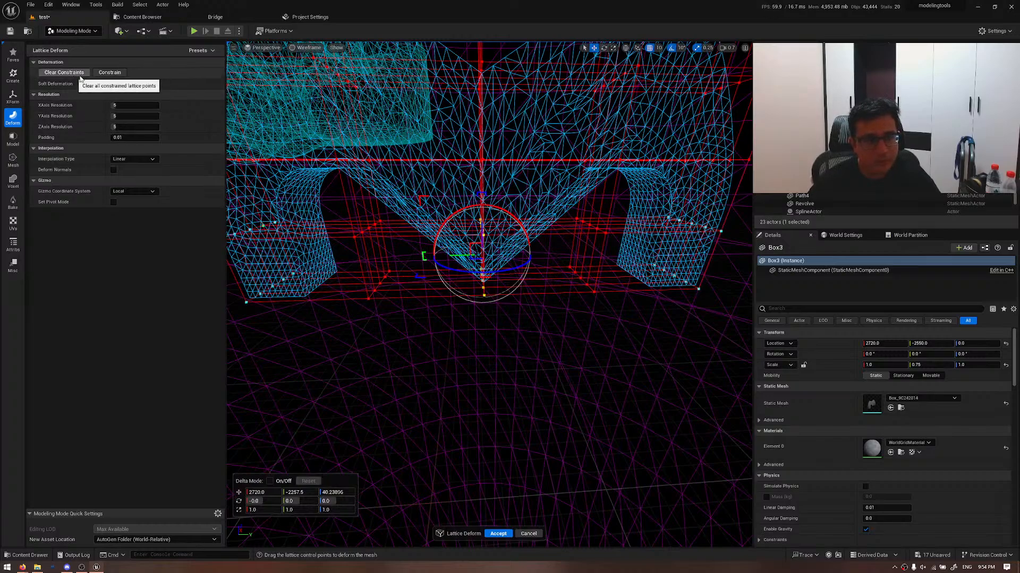
{"action": "left_click", "coordinate": [110, 72]}
{"action": "mouse_move", "coordinate": [371, 251]}
{"action": "left_mouse_down"}
{"action": "mouse_move", "coordinate": [404, 286]}
{"action": "mouse_move", "coordinate": [358, 255]}
{"action": "mouse_move", "coordinate": [380, 256]}
{"action": "left_mouse_up"}
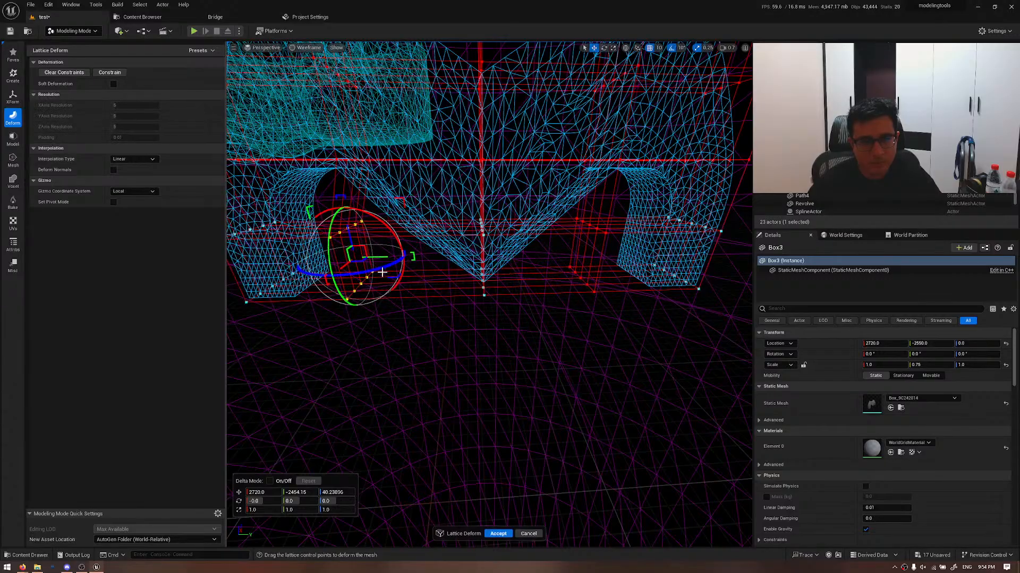
{"action": "key", "text": "ctrl+z"}
- Set the lattice's X, Y and Z axis resolution to 10 each
{"action": "right_click_drag", "start_coordinate": [390, 317], "coordinate": [390, 317]}
{"action": "left_click", "coordinate": [149, 107]}
{"action": "type", "text": "6"}
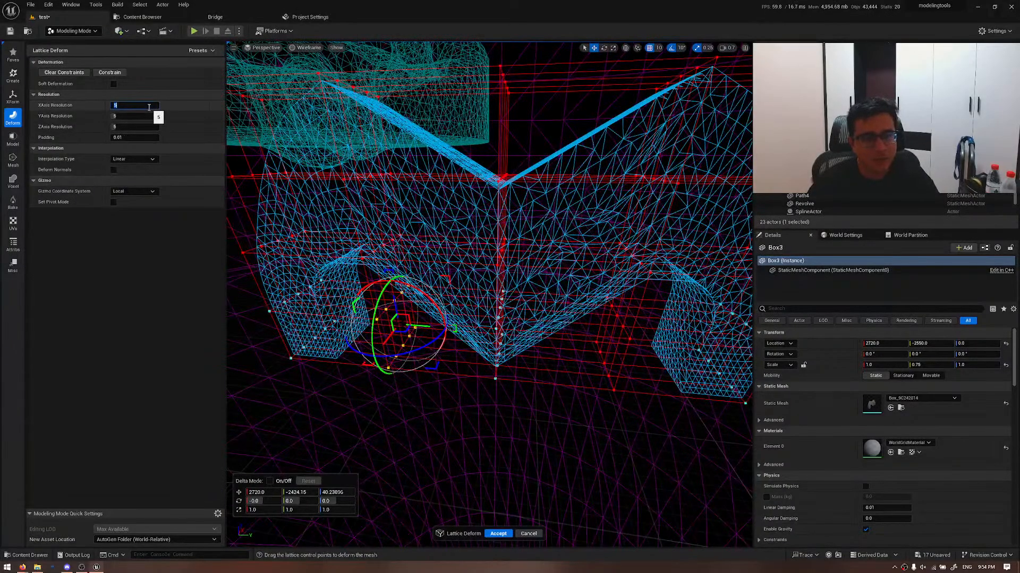
{"action": "key", "text": "Tab"}
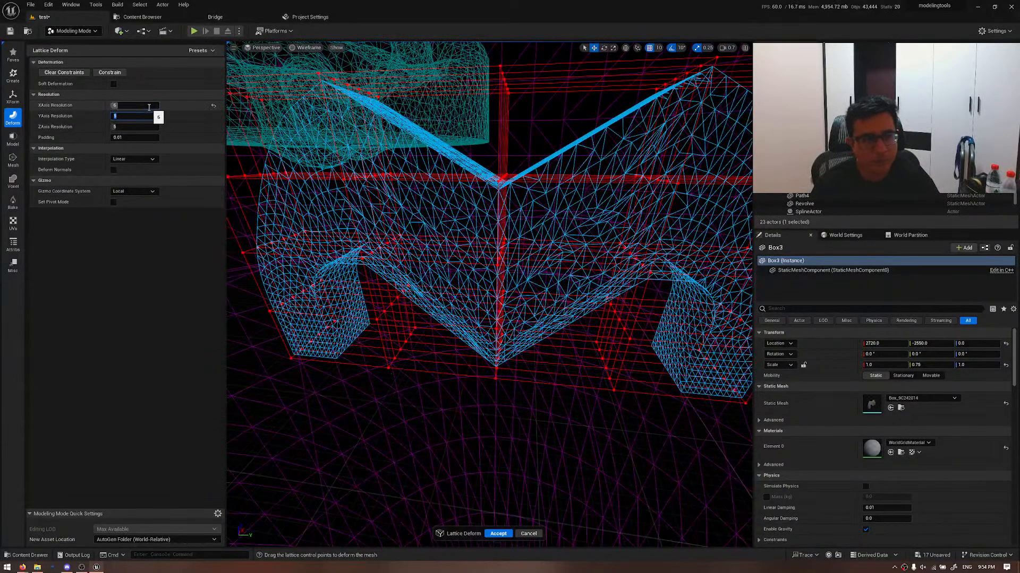
{"action": "left_click_drag", "start_coordinate": [148, 106], "coordinate": [149, 107]}
{"action": "type", "text": "10"}
{"action": "key", "text": "Tab"}
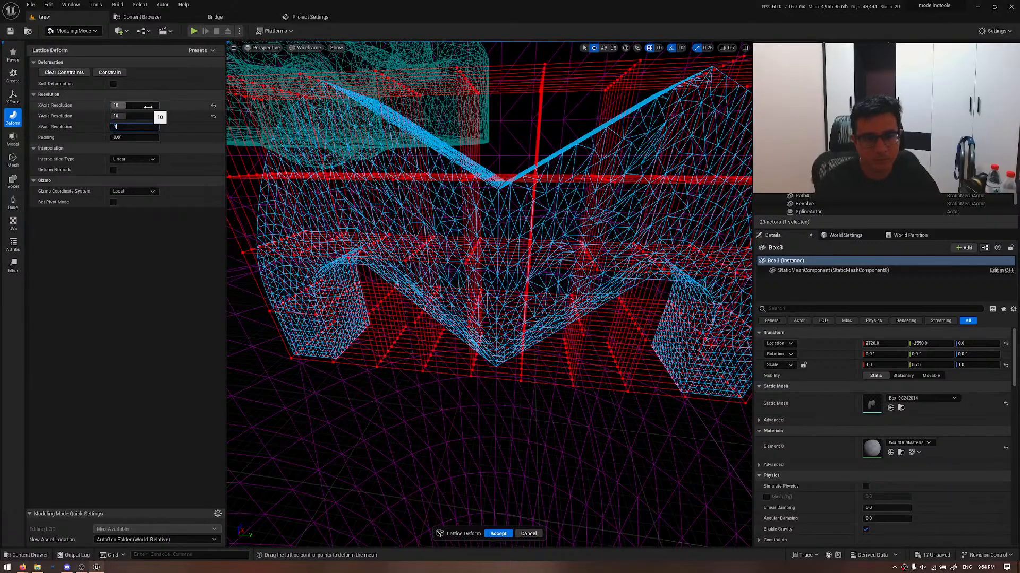
{"action": "type", "text": "10"}
{"action": "key", "text": "Return"}
- Shift the lower control points on the central tip's negative-Y side outward, to about Y -2324.5 and, higher up, Y -2388.6
{"action": "right_click_drag", "start_coordinate": [439, 349], "coordinate": [462, 364]}
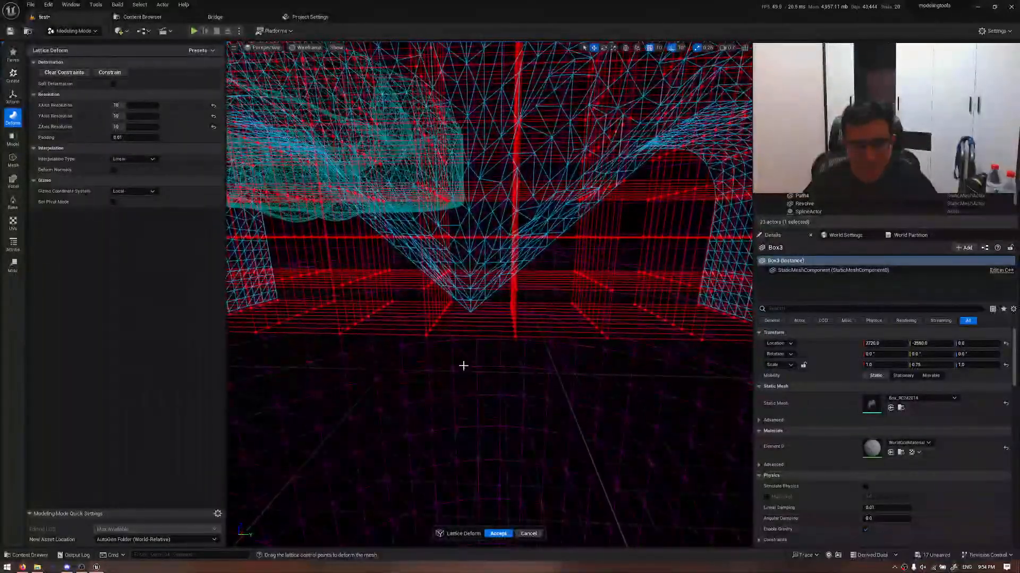
{"action": "left_click_drag", "start_coordinate": [471, 353], "coordinate": [438, 295]}
{"action": "key", "text": "ctrl+z"}
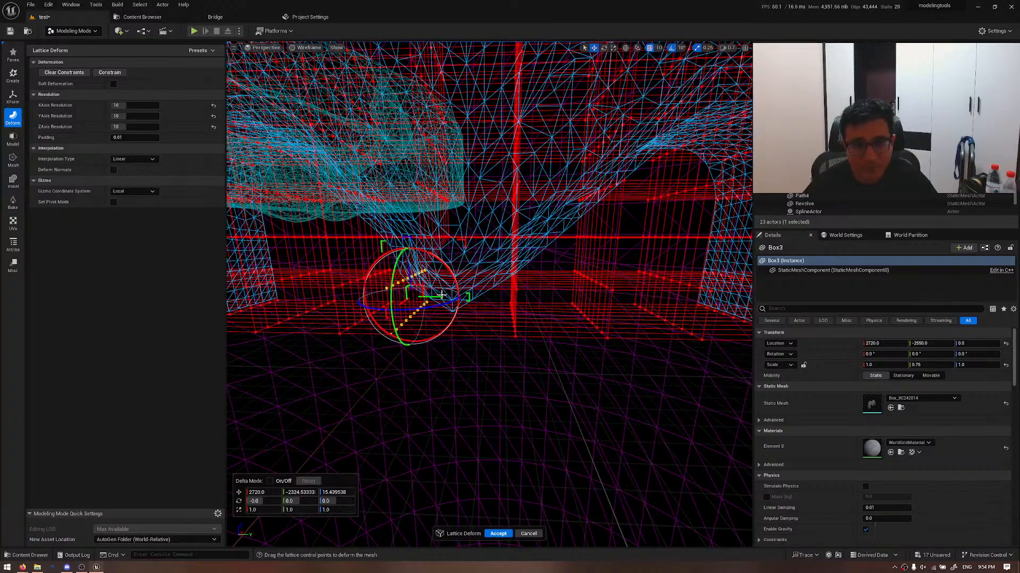
{"action": "right_click_drag", "start_coordinate": [439, 295], "coordinate": [494, 299]}
{"action": "left_click_drag", "start_coordinate": [401, 226], "coordinate": [369, 237]}
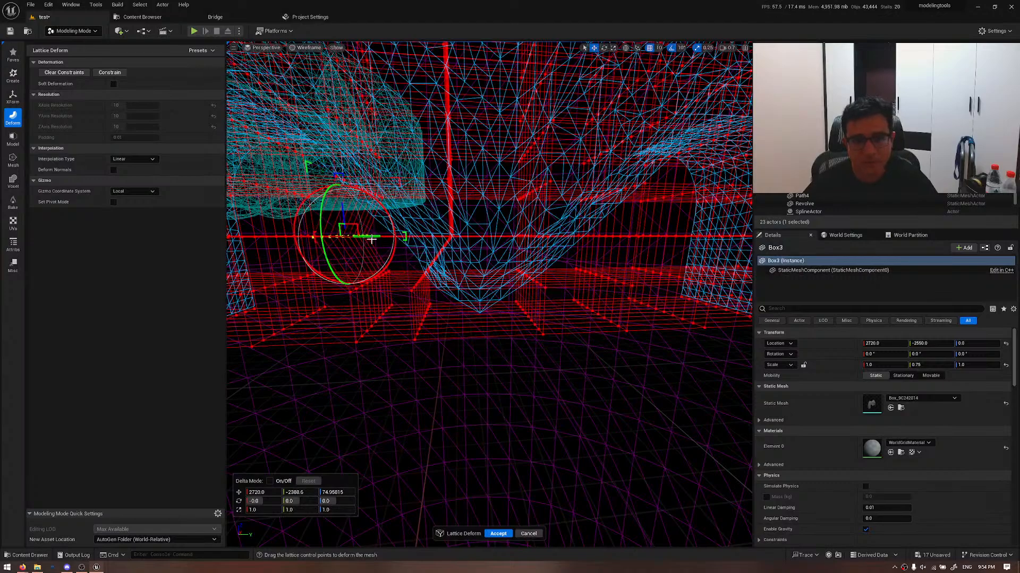
{"action": "right_click_drag", "start_coordinate": [367, 239], "coordinate": [398, 239]}
- Shift the matching control points on the positive-Y side outward to about Y -2200.5 and -2126.4, and accept the lattice deformation
{"action": "left_click_drag", "start_coordinate": [524, 365], "coordinate": [463, 253]}
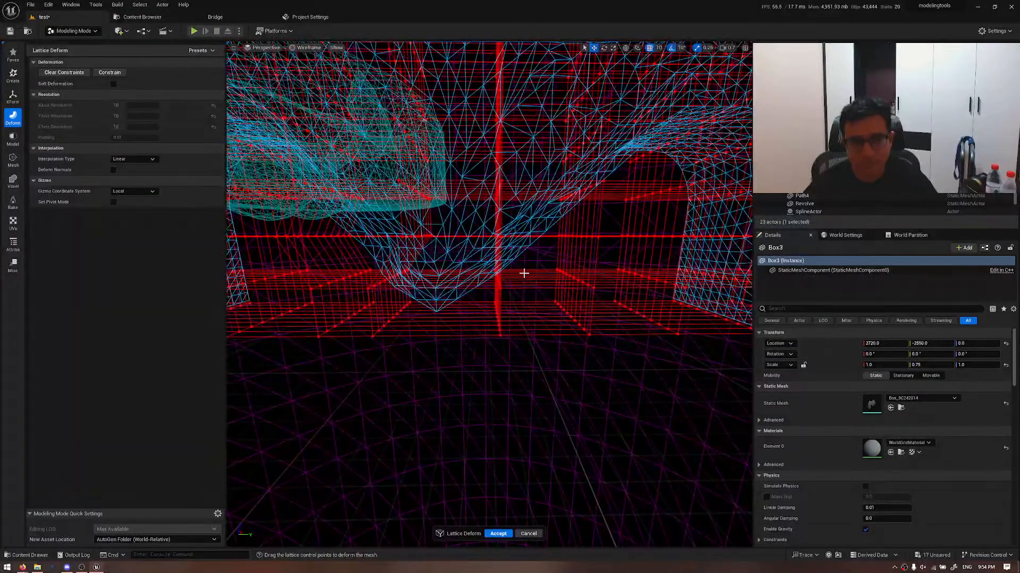
{"action": "left_click_drag", "start_coordinate": [524, 263], "coordinate": [450, 360]}
{"action": "left_click_drag", "start_coordinate": [478, 295], "coordinate": [500, 302]}
{"action": "key", "text": "d"}
{"action": "right_click_drag", "start_coordinate": [519, 276], "coordinate": [507, 283]}
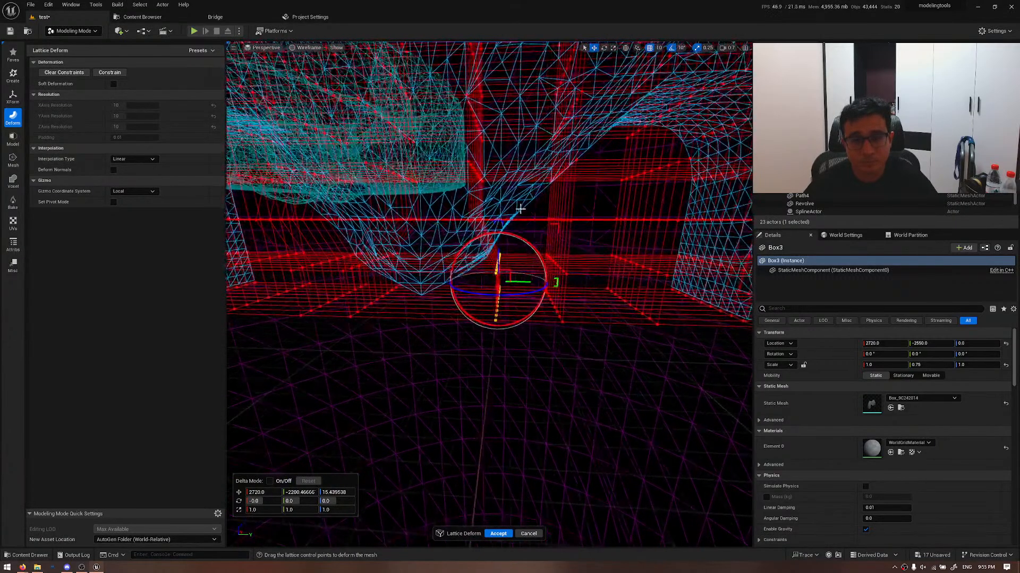
{"action": "left_click_drag", "start_coordinate": [521, 207], "coordinate": [547, 224]}
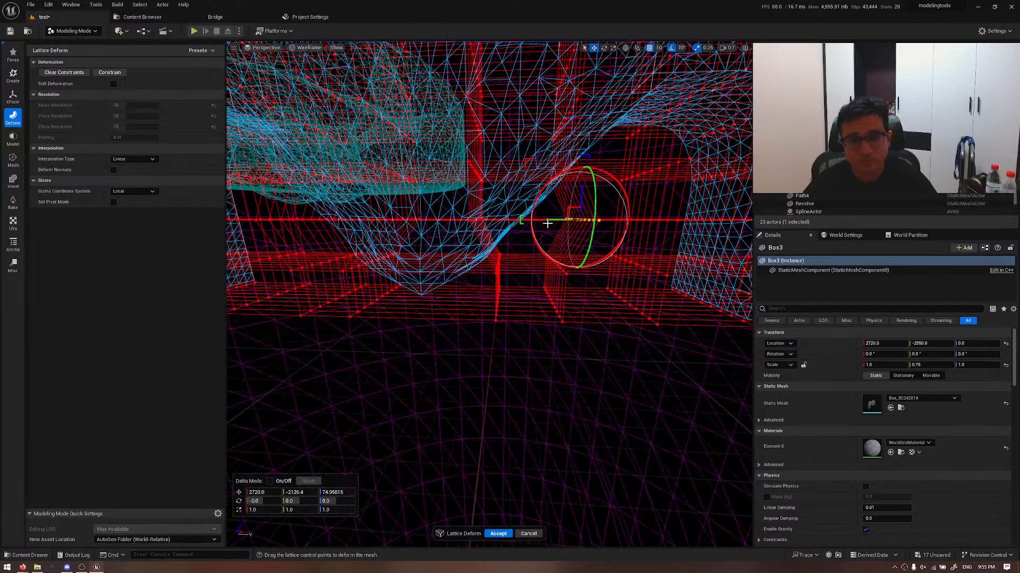
{"action": "left_click", "coordinate": [494, 532]}
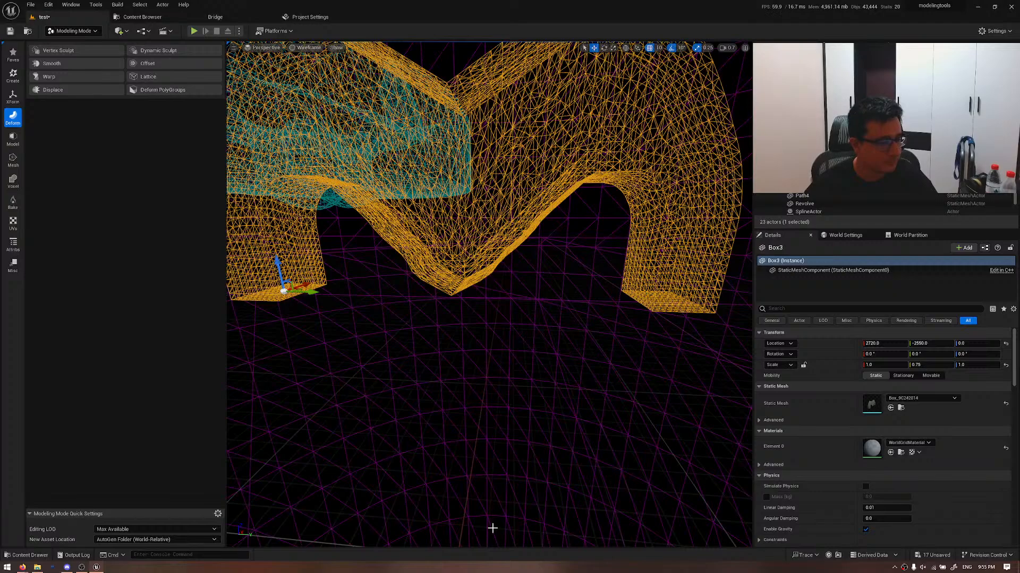
- Restore lit shading and examine the deformed M-shaped arch from the front
{"action": "key", "text": "s"}
{"action": "right_click_drag", "start_coordinate": [507, 446], "coordinate": [502, 385]}
{"action": "key", "text": "alt+4"}
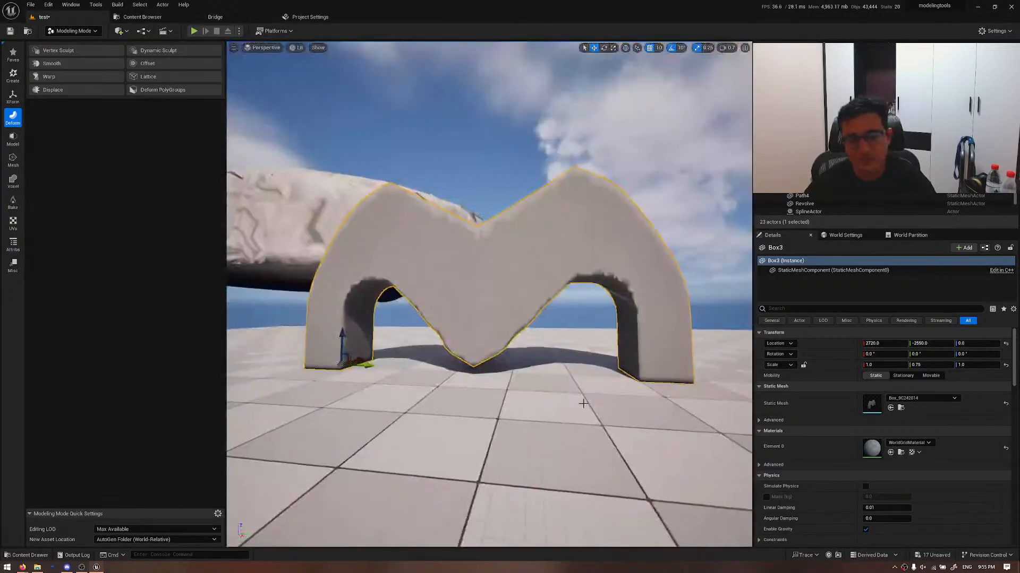
{"action": "right_click_drag", "start_coordinate": [583, 403], "coordinate": [582, 367]}
{"action": "key", "text": "w"}
{"action": "key", "text": "a"}
- Compare the arch with the Movistar logo images in Firefox, and close that browser window to return to Unreal
{"action": "key", "text": "alt+Tab"}
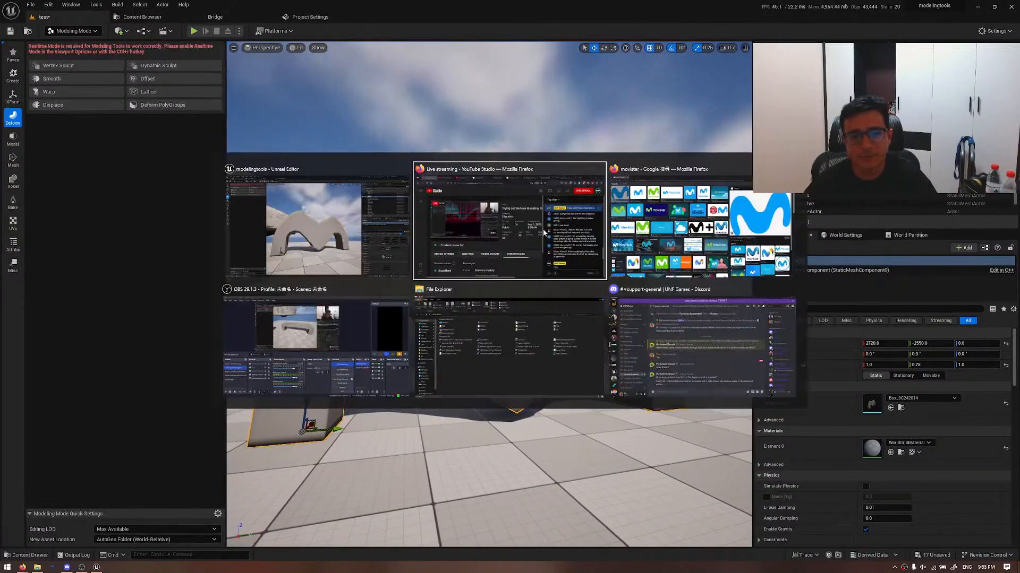
{"action": "key", "text": "alt+Tab"}
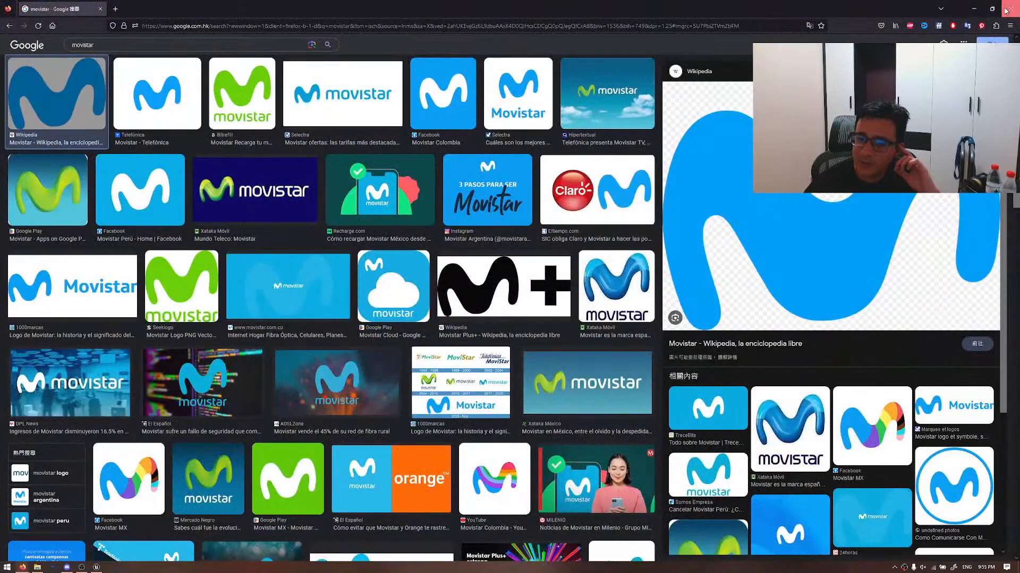
{"action": "left_click", "coordinate": [1007, 9]}
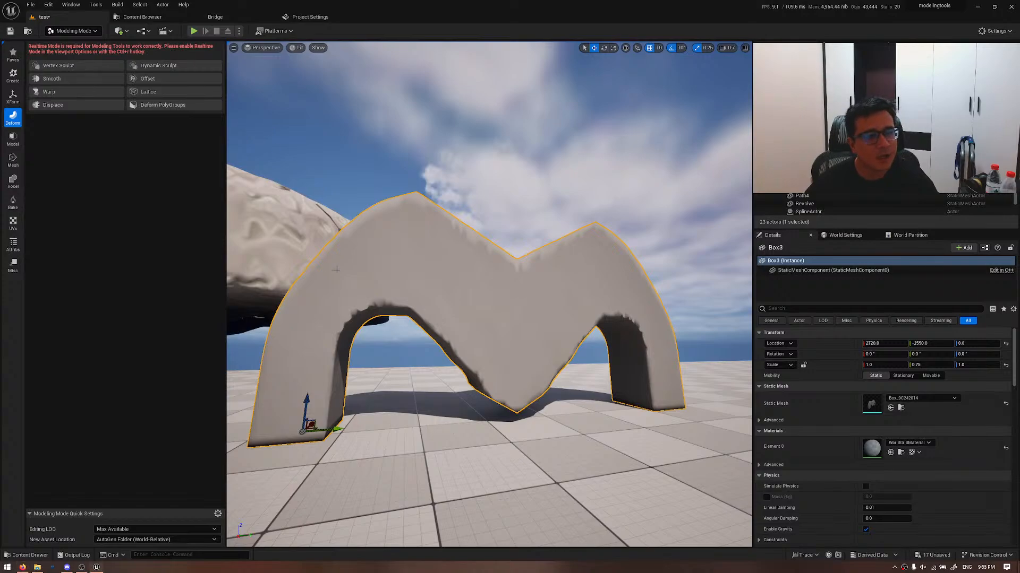
- Start Deform PolyGroups on the M-shaped arch, try translating the outer curved polygroup on its right side, and undo it
{"action": "right_click_drag", "start_coordinate": [336, 269], "coordinate": [310, 364]}
{"action": "key", "text": "a"}
{"action": "key", "text": "d"}
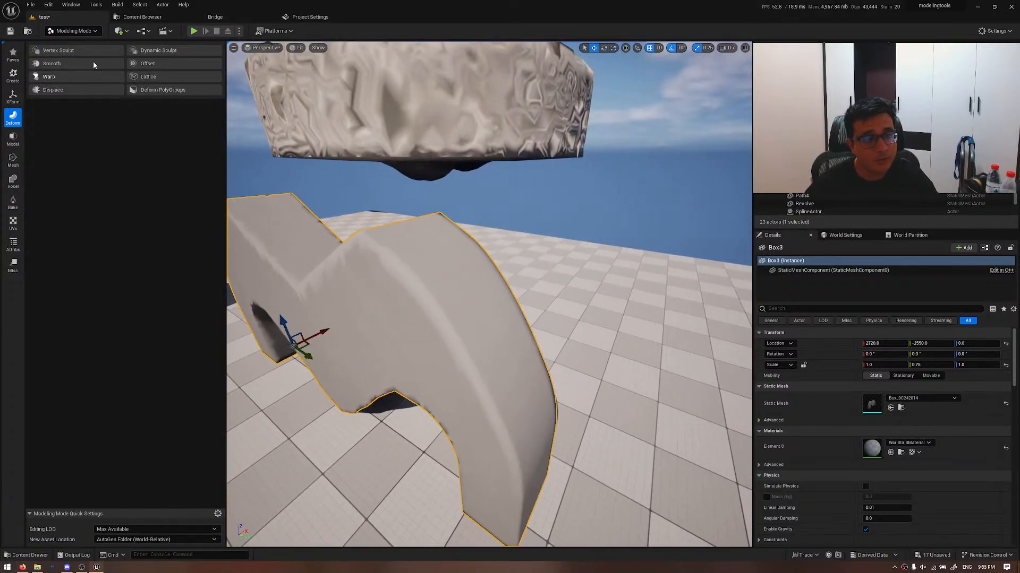
{"action": "left_click", "coordinate": [169, 93]}
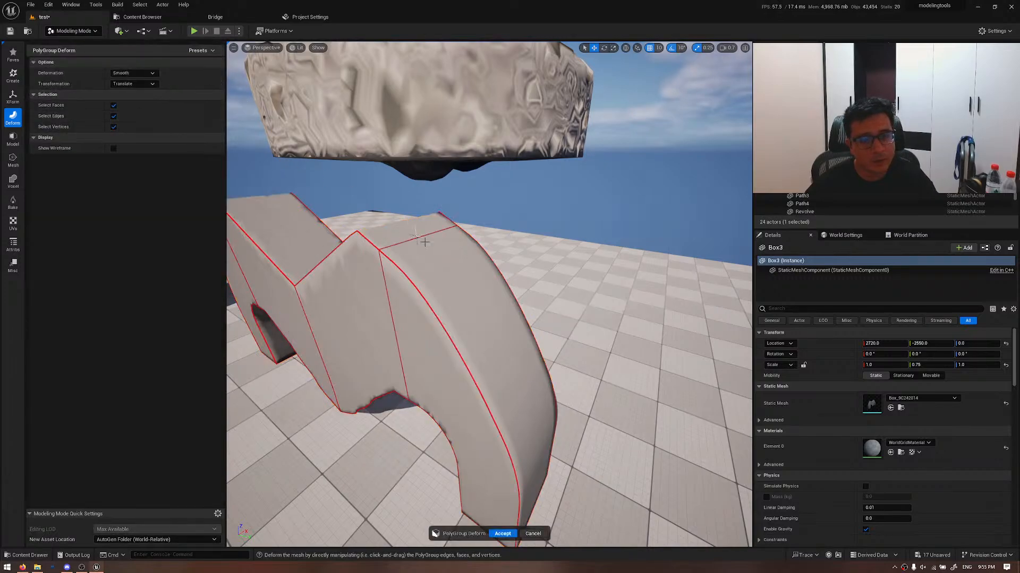
{"action": "left_click_drag", "start_coordinate": [458, 272], "coordinate": [467, 287]}
{"action": "key", "text": "ctrl+z"}
- Set the PolyGroup transformation to Rotate, try rotating part of the arch's upper surface, undo it, and accept the tool
{"action": "left_click", "coordinate": [134, 84]}
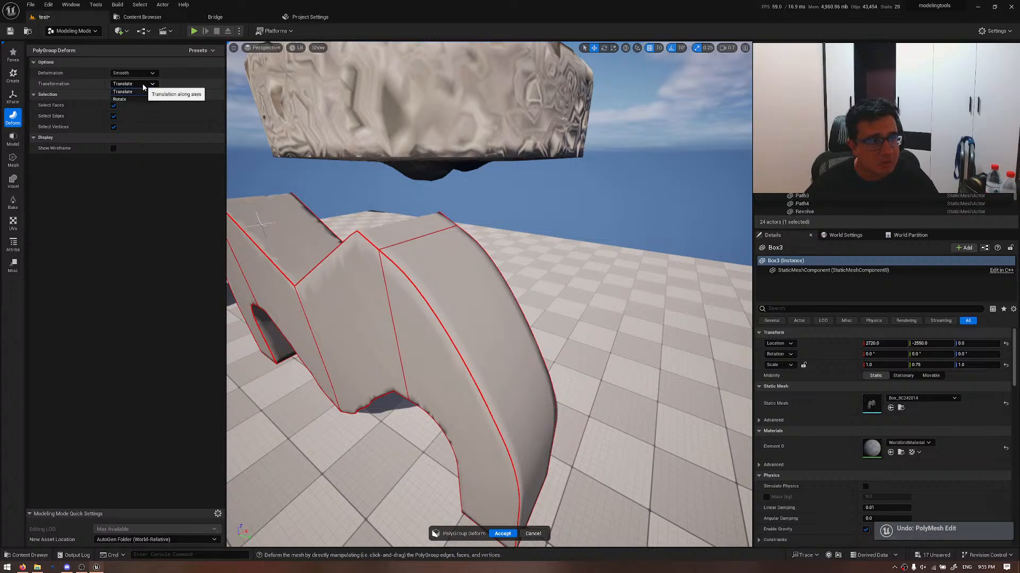
{"action": "left_click", "coordinate": [136, 99]}
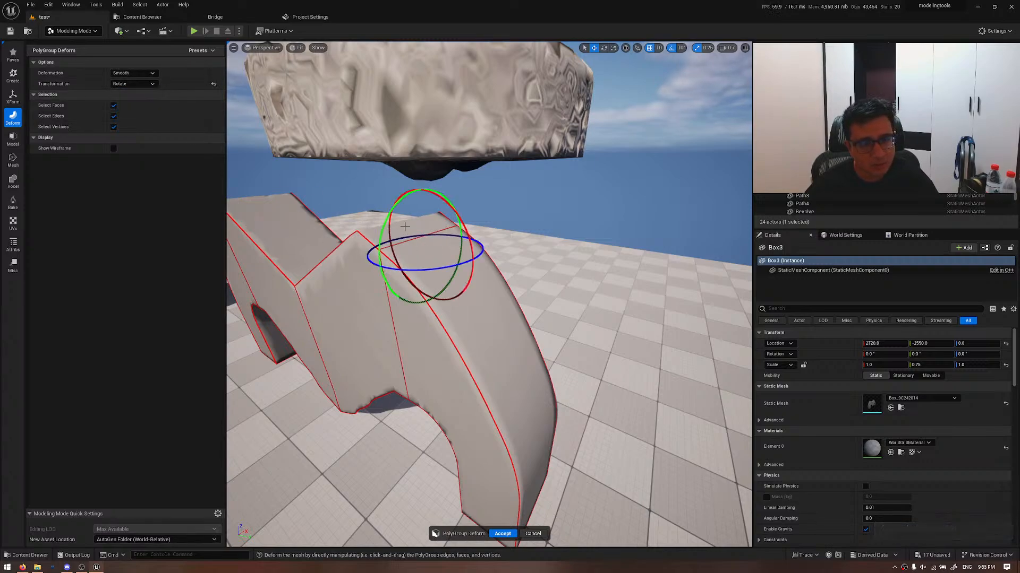
{"action": "left_click_drag", "start_coordinate": [416, 219], "coordinate": [436, 215]}
{"action": "left_click_drag", "start_coordinate": [405, 179], "coordinate": [437, 218]}
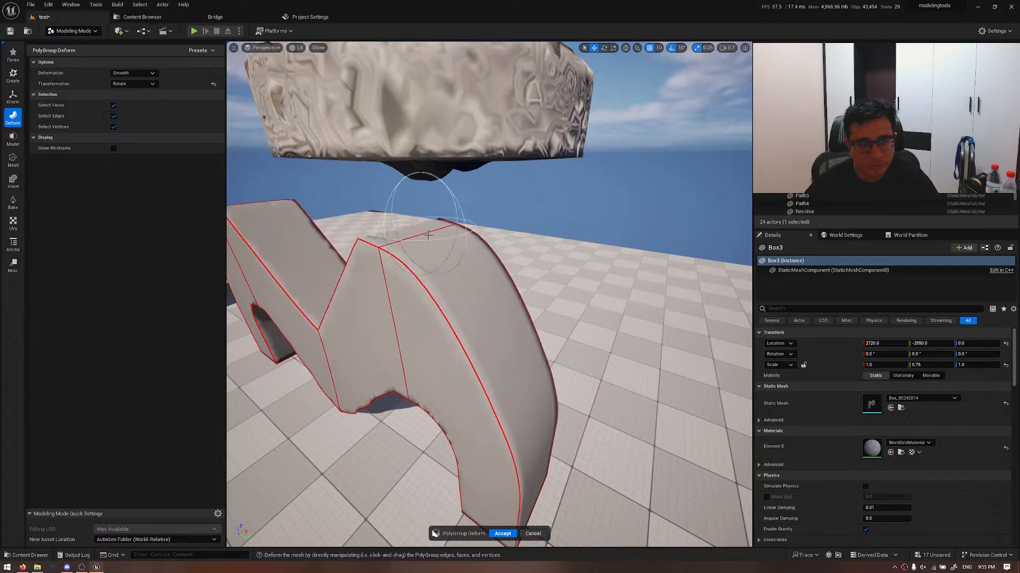
{"action": "key", "text": "ctrl+z"}
{"action": "right_click_drag", "start_coordinate": [429, 266], "coordinate": [431, 271]}
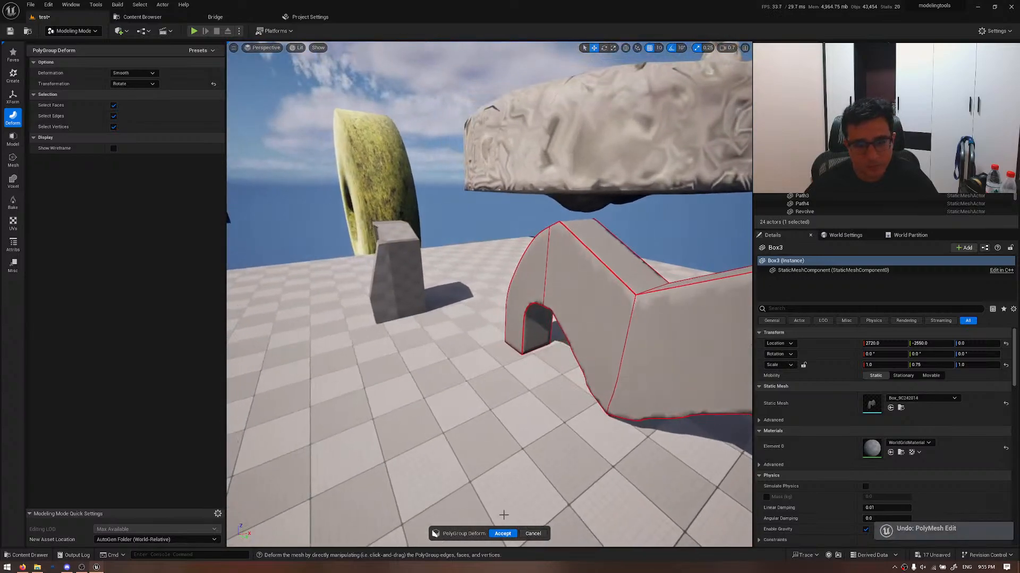
{"action": "left_click", "coordinate": [502, 534]}
- Select the angular grey block beside the arch and start Deform PolyGroups on it
{"action": "right_click_drag", "start_coordinate": [340, 419], "coordinate": [319, 431]}
{"action": "left_click", "coordinate": [336, 425]}
{"action": "left_click", "coordinate": [162, 90]}
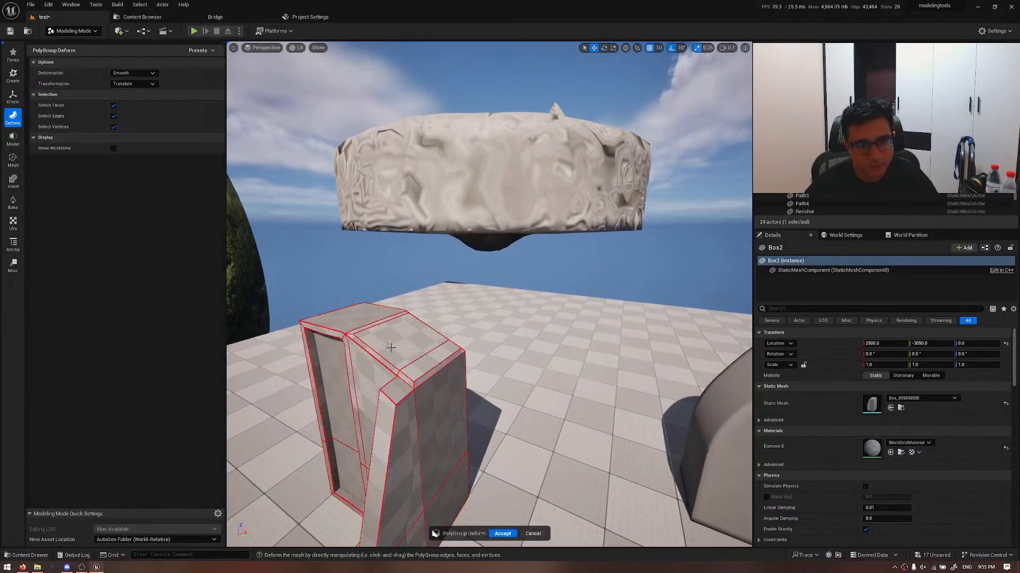
- Try translating polygroup elements around the block's sloped top several times, undoing the deformations
{"action": "mouse_move", "coordinate": [399, 332]}
{"action": "left_mouse_down"}
{"action": "mouse_move", "coordinate": [405, 299]}
{"action": "mouse_move", "coordinate": [405, 315]}
{"action": "left_mouse_up"}
{"action": "right_click_drag", "start_coordinate": [406, 316], "coordinate": [350, 334]}
{"action": "key", "text": "ctrl+z"}
{"action": "right_click_drag", "start_coordinate": [430, 391], "coordinate": [414, 385]}
{"action": "left_click_drag", "start_coordinate": [462, 324], "coordinate": [450, 344]}
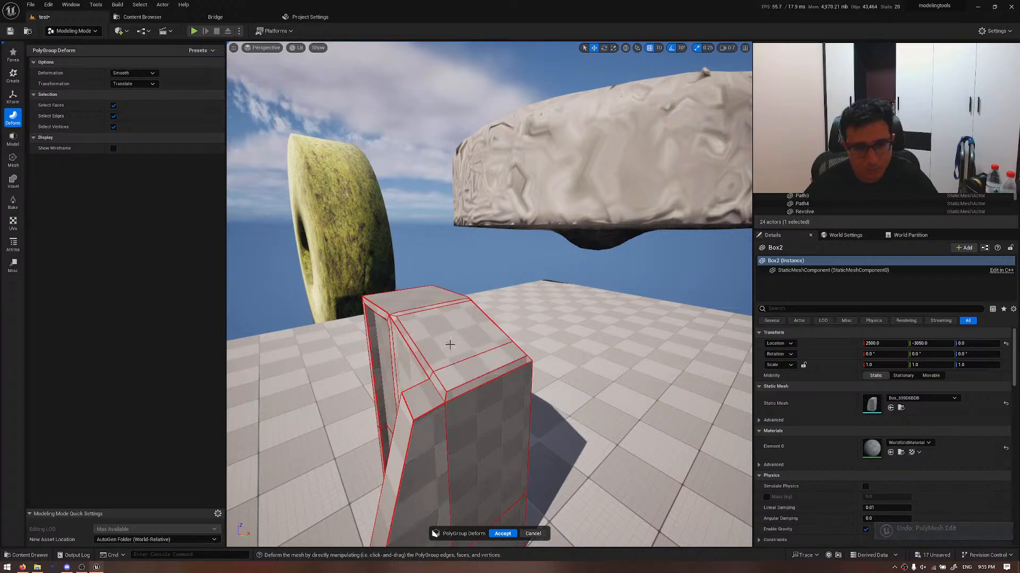
{"action": "right_click_drag", "start_coordinate": [449, 345], "coordinate": [440, 350]}
{"action": "left_click_drag", "start_coordinate": [440, 346], "coordinate": [462, 412]}
{"action": "key", "text": "ctrl+z"}
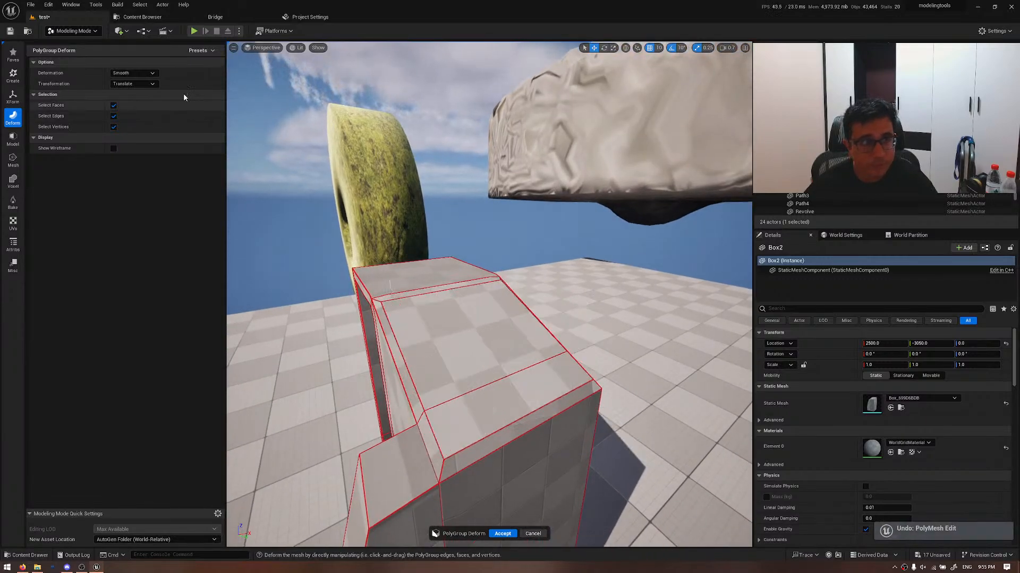
- Try translating the block's sloped top face with Linear deformation, undo it, and return the deformation to Smooth
{"action": "left_click", "coordinate": [144, 75]}
{"action": "left_click", "coordinate": [142, 81]}
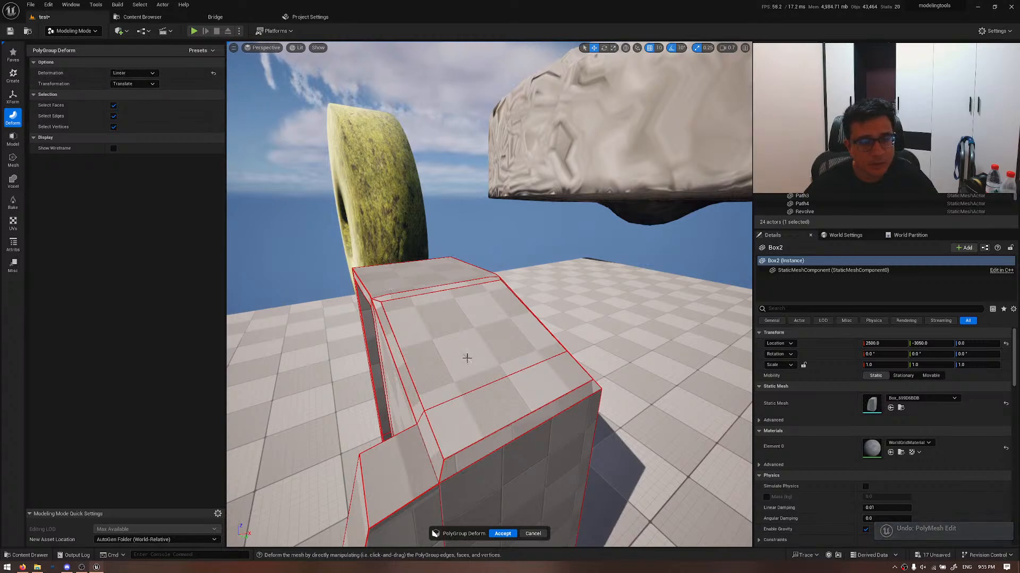
{"action": "left_click_drag", "start_coordinate": [466, 358], "coordinate": [466, 348]}
{"action": "key", "text": "ctrl+z"}
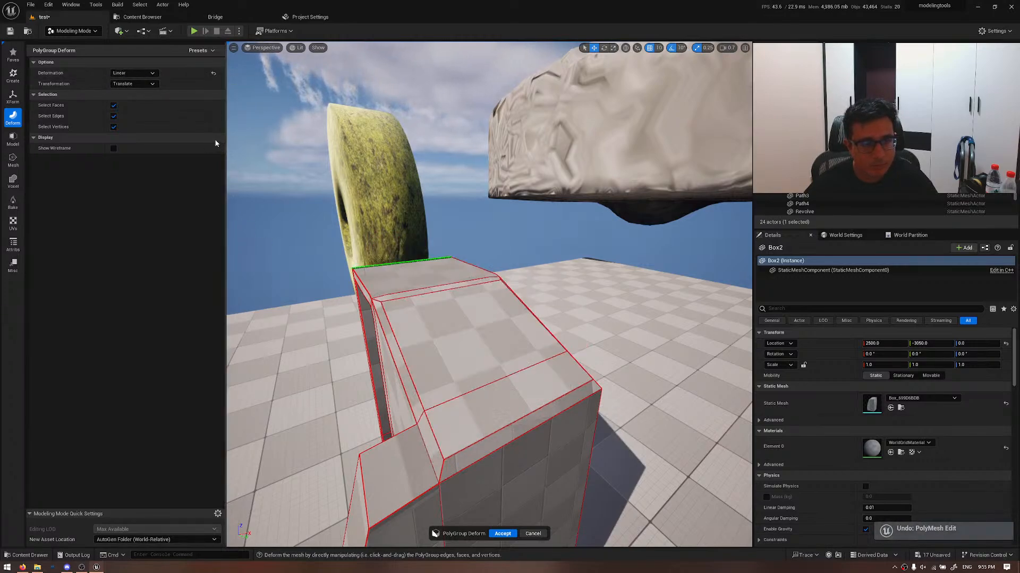
{"action": "left_click", "coordinate": [145, 72]}
{"action": "left_click", "coordinate": [152, 94]}
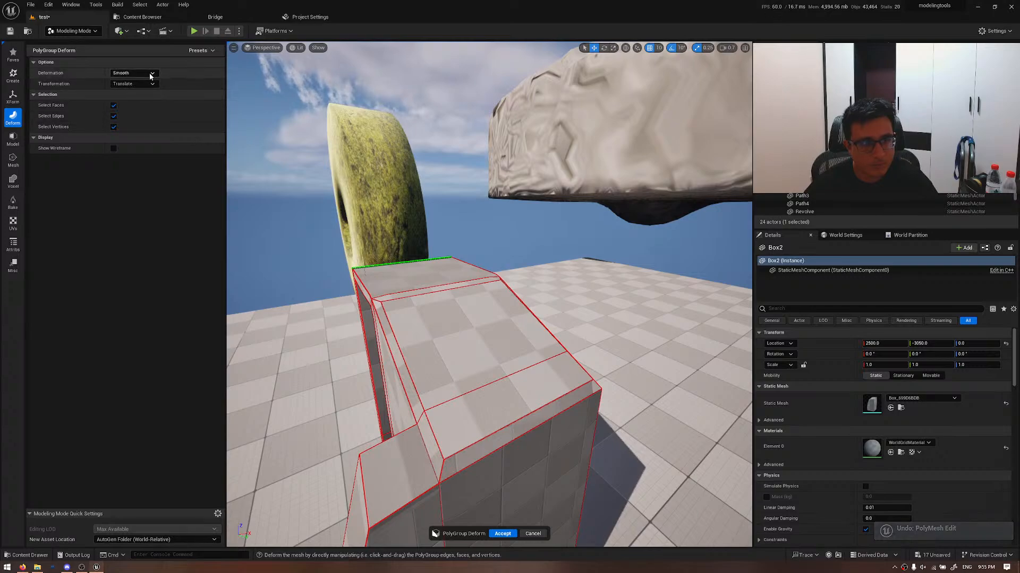
- Set the PolyGroup transformation to Rotate and try rotating the block's sloped and flat top faces, undoing each rotation
{"action": "left_click", "coordinate": [150, 84]}
{"action": "left_click", "coordinate": [128, 99]}
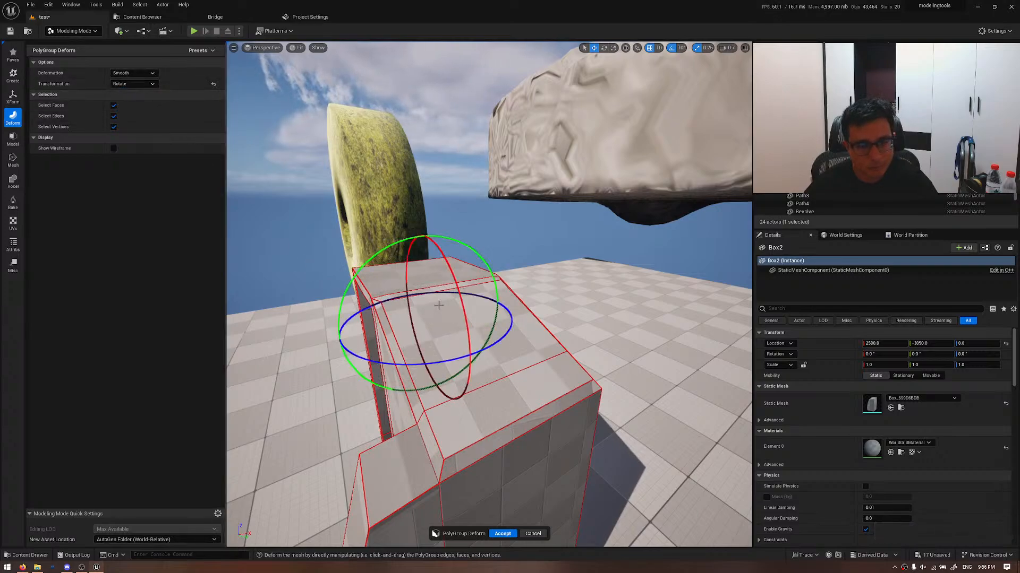
{"action": "left_click_drag", "start_coordinate": [463, 305], "coordinate": [497, 296]}
{"action": "key", "text": "ctrl+z"}
{"action": "key", "text": "a"}
{"action": "right_click_drag", "start_coordinate": [489, 337], "coordinate": [571, 332]}
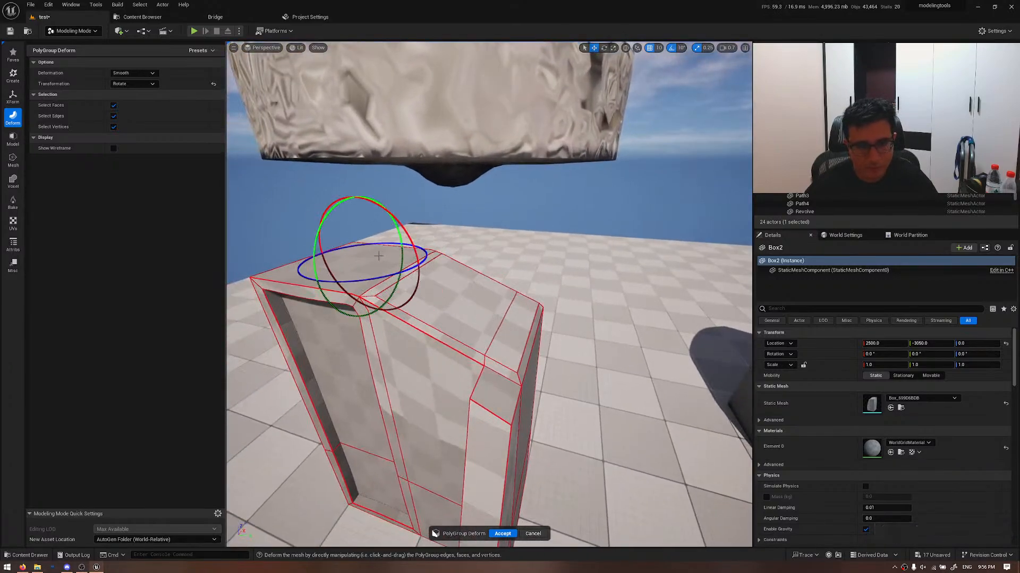
{"action": "left_click_drag", "start_coordinate": [417, 270], "coordinate": [367, 175]}
{"action": "key", "text": "ctrl+z"}
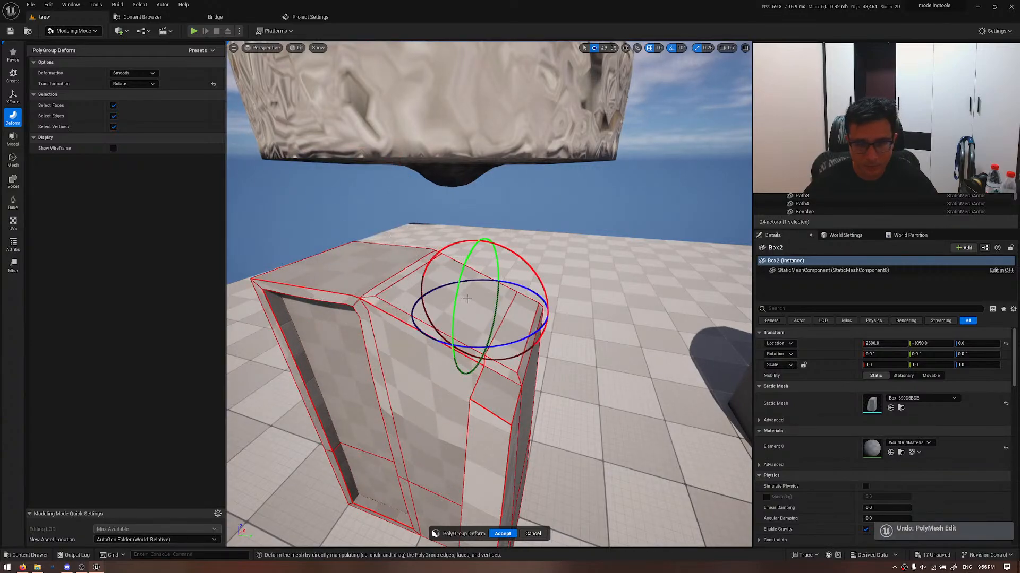
- Rotate the block's sloped top face so it tilts into the block, and accept the PolyGroup deformation
{"action": "left_click_drag", "start_coordinate": [467, 299], "coordinate": [457, 234]}
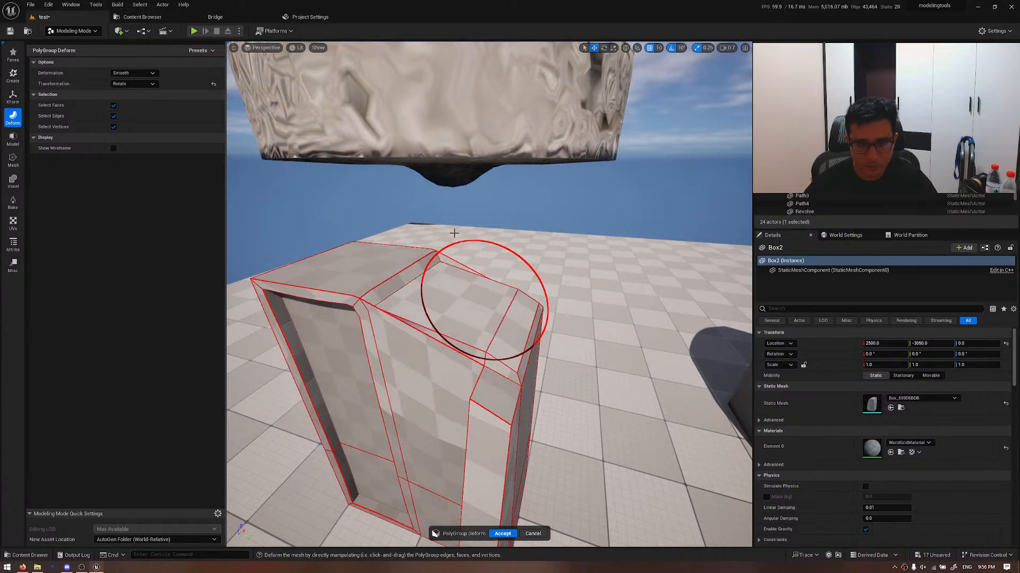
{"action": "right_click_drag", "start_coordinate": [455, 296], "coordinate": [392, 308]}
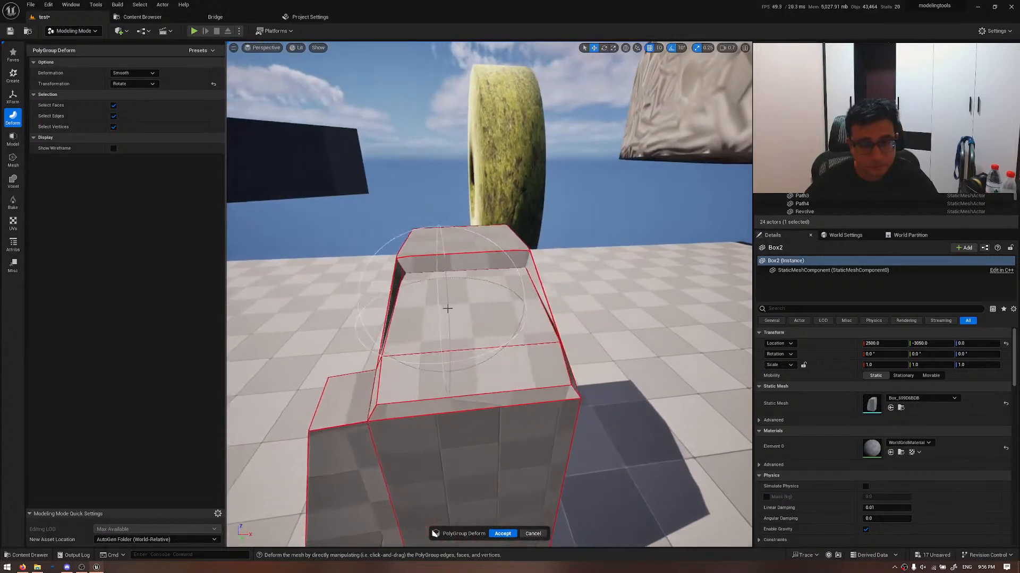
{"action": "left_click", "coordinate": [499, 532]}
- Start Subdivide on the deformed block and set its boundary scheme to Sharp Corners
{"action": "right_click_drag", "start_coordinate": [487, 468], "coordinate": [664, 488]}
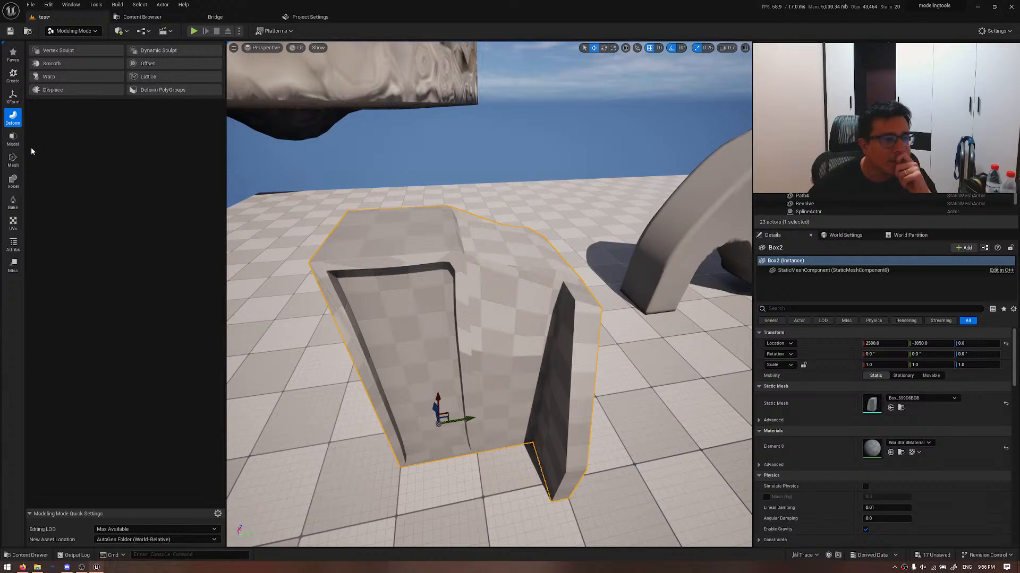
{"action": "left_click", "coordinate": [13, 139]}
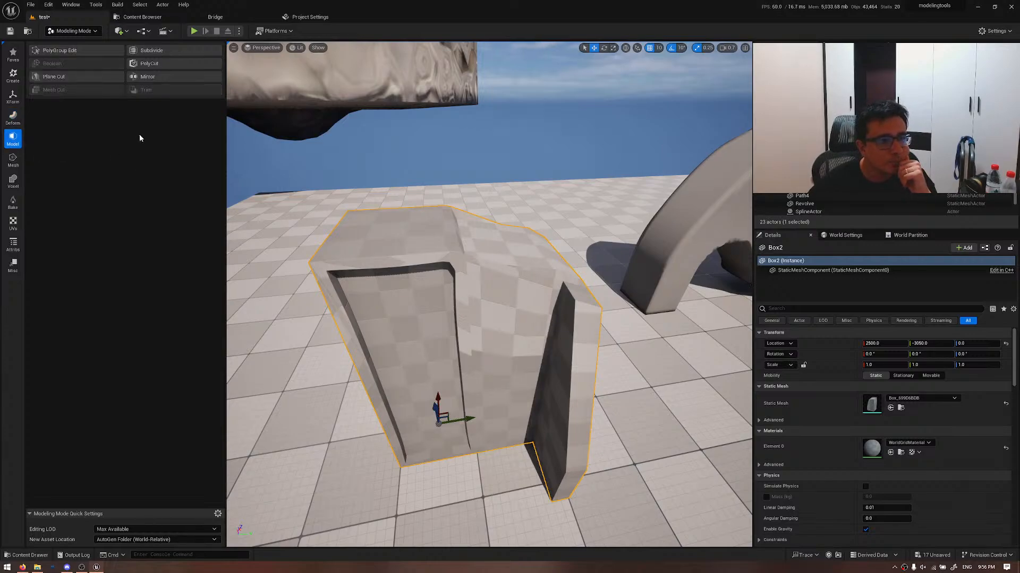
{"action": "left_click", "coordinate": [151, 52]}
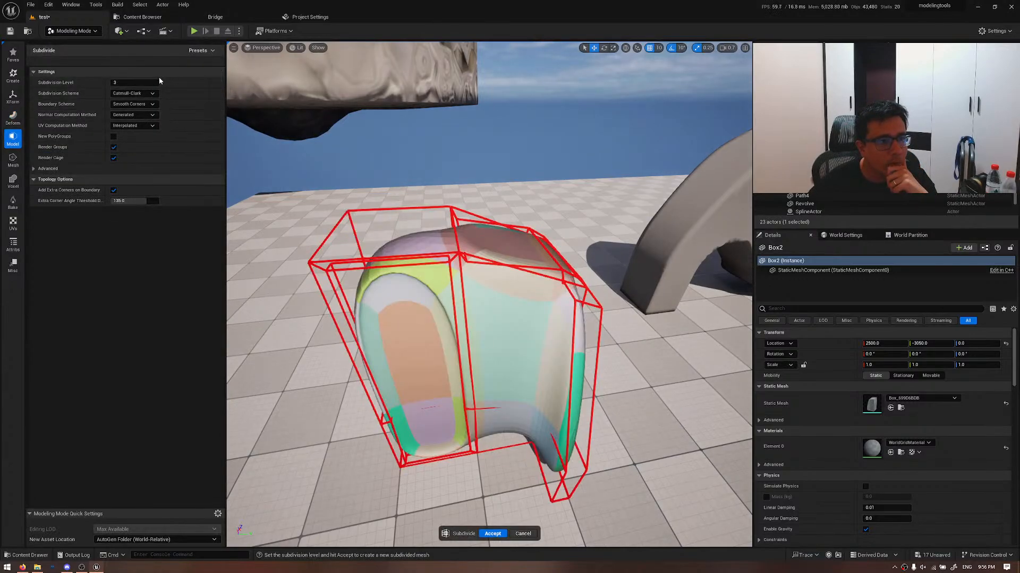
{"action": "left_click", "coordinate": [144, 105]}
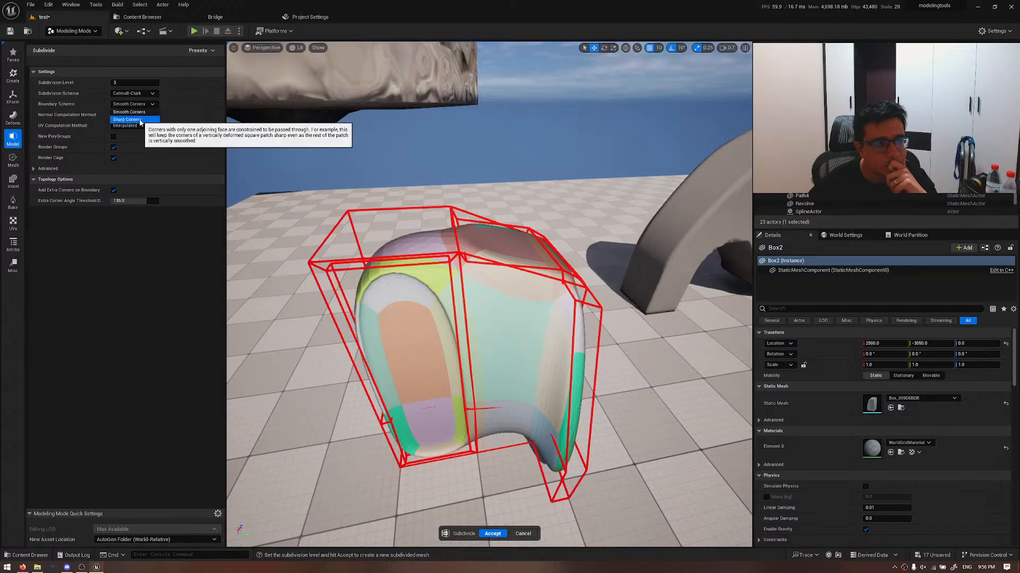
{"action": "left_click", "coordinate": [140, 119]}
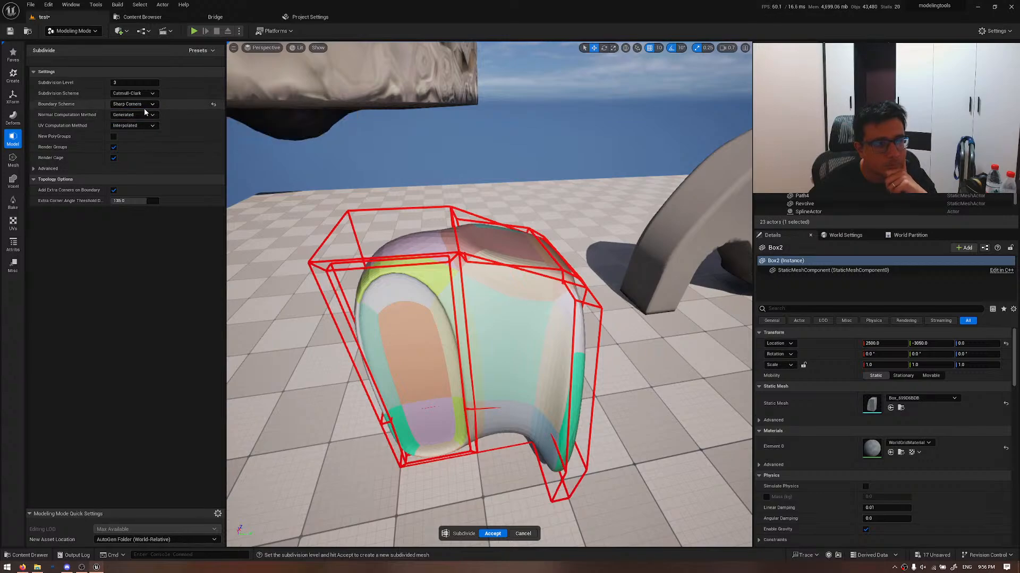
- Try the New PolyGroups option, leaving it disabled, and turn off Render Groups for the subdivision preview
{"action": "left_click", "coordinate": [114, 137]}
{"action": "left_click", "coordinate": [114, 136]}
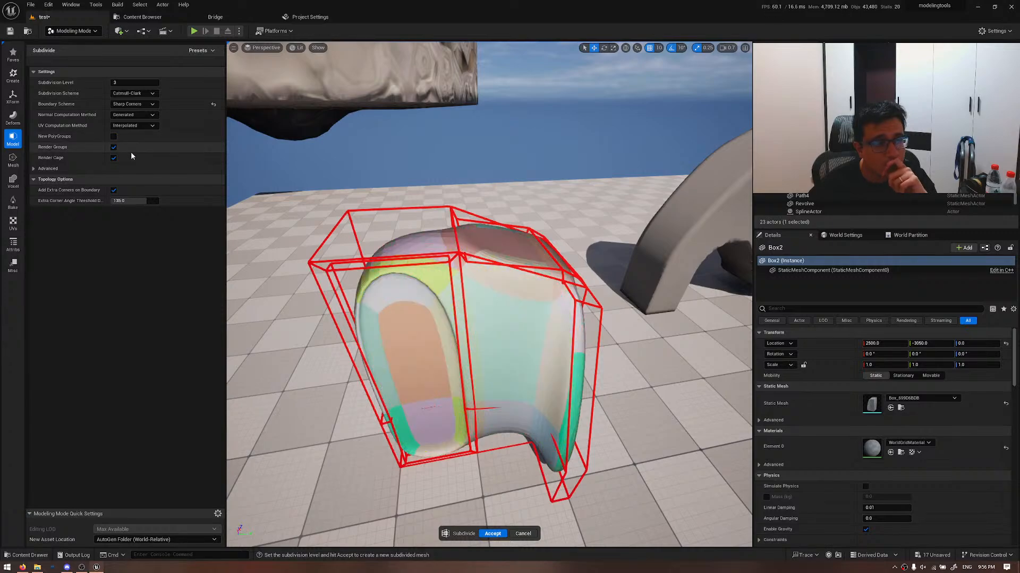
{"action": "left_click", "coordinate": [113, 148]}
{"action": "left_click", "coordinate": [113, 148]}
{"action": "left_click", "coordinate": [116, 147]}
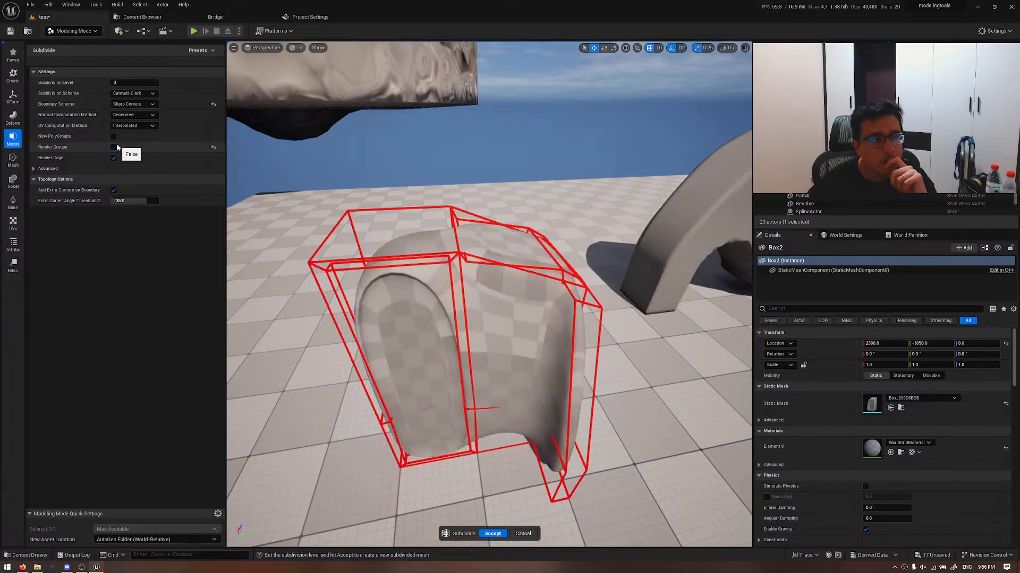
- Try the Bilinear subdivision scheme on the selected box and return to Catmull-Clark
{"action": "left_click", "coordinate": [132, 94]}
{"action": "left_click", "coordinate": [139, 103]}
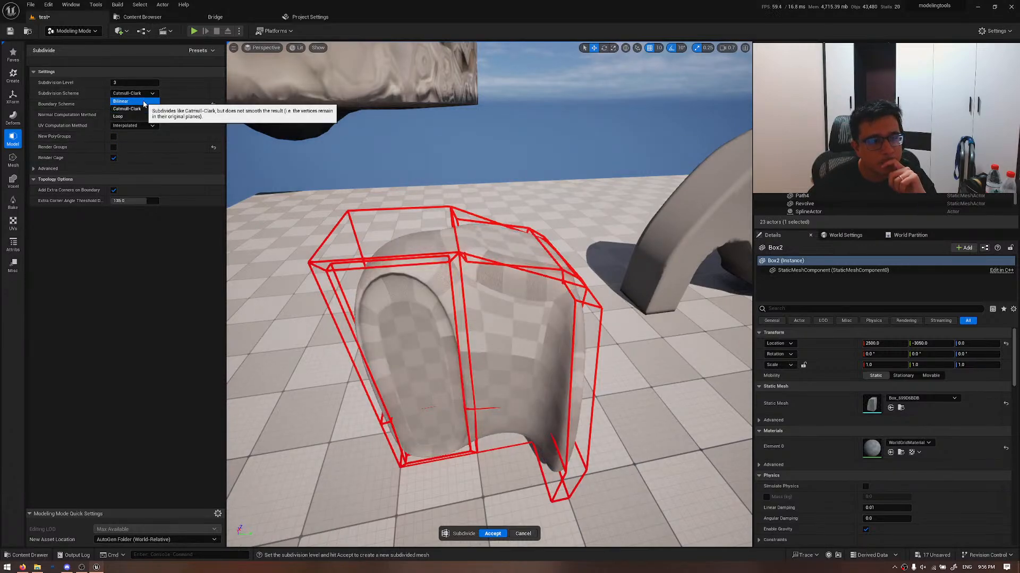
{"action": "key", "text": "Up"}
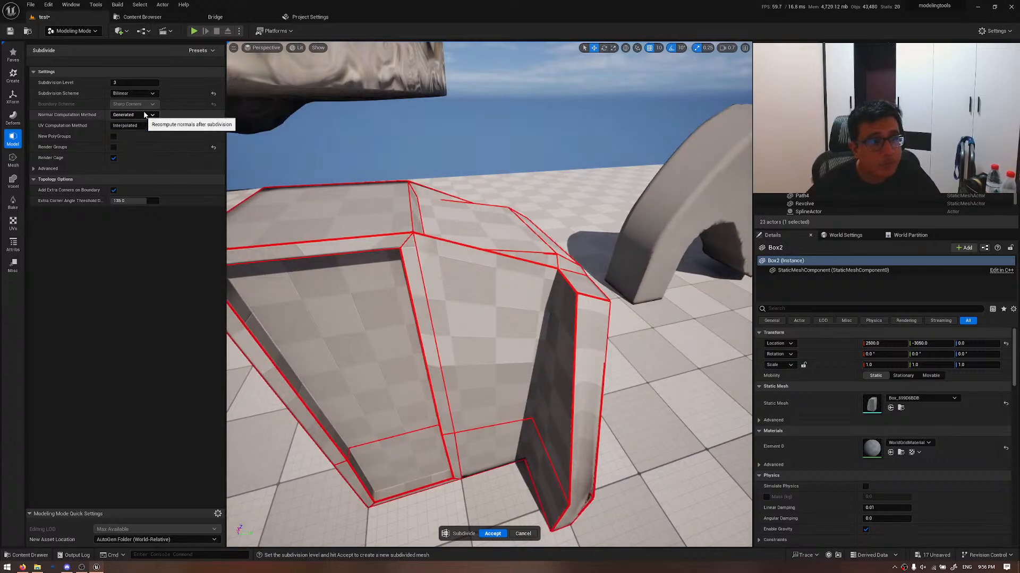
{"action": "left_click", "coordinate": [136, 93]}
{"action": "left_click", "coordinate": [133, 109]}
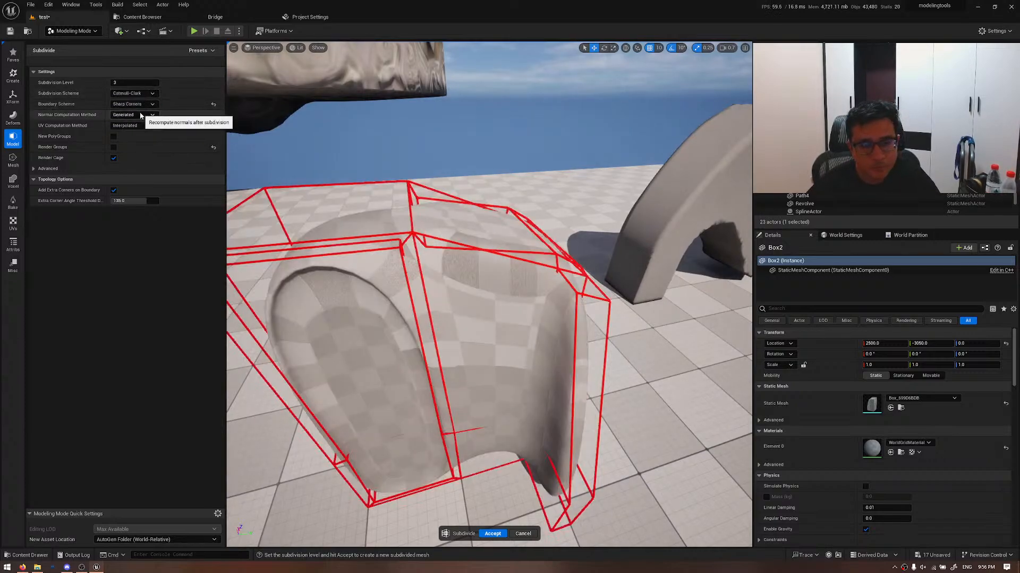
- Accept the level 3 Catmull-Clark subdivision of the box with the Sharp Corners boundary scheme
{"action": "key", "text": "Up"}
{"action": "key", "text": "Down"}
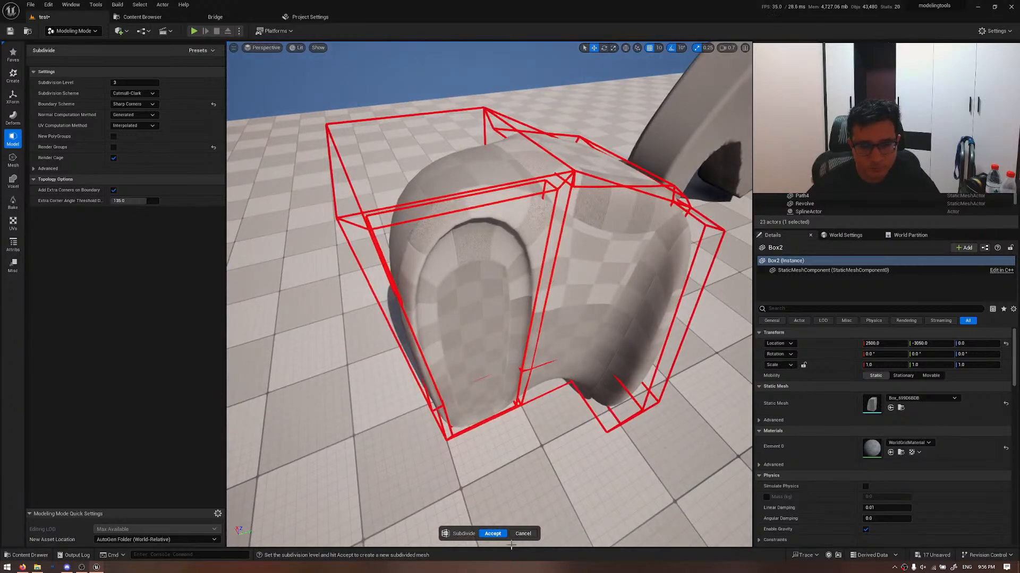
{"action": "left_click", "coordinate": [493, 533]}
{"action": "right_click_drag", "start_coordinate": [537, 402], "coordinate": [539, 388]}
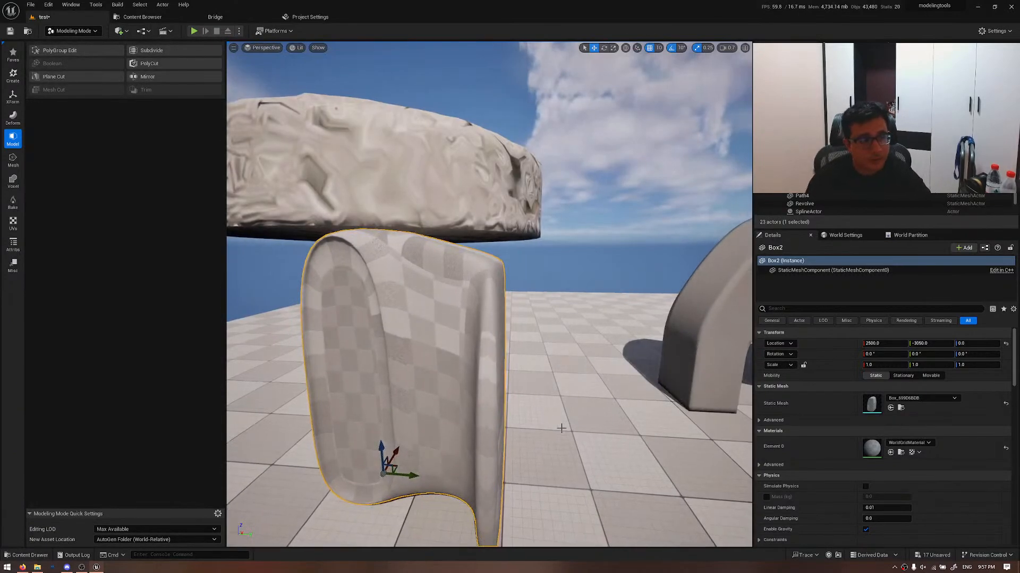
- Set up a new box primitive with a height of 100 and 10 height subdivisions
{"action": "left_click", "coordinate": [12, 160]}
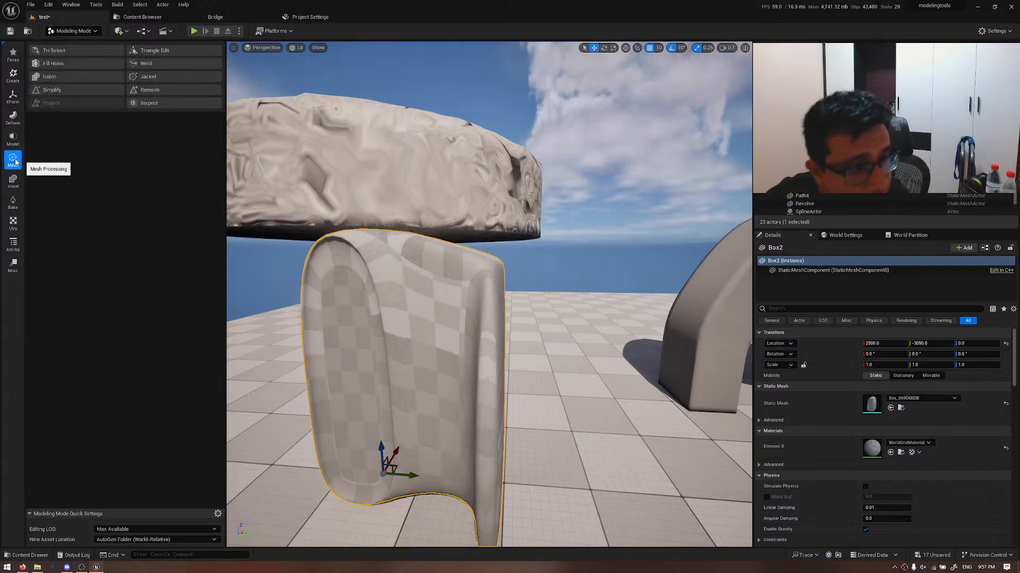
{"action": "left_click", "coordinate": [13, 57]}
{"action": "left_click", "coordinate": [14, 76]}
{"action": "left_click", "coordinate": [71, 53]}
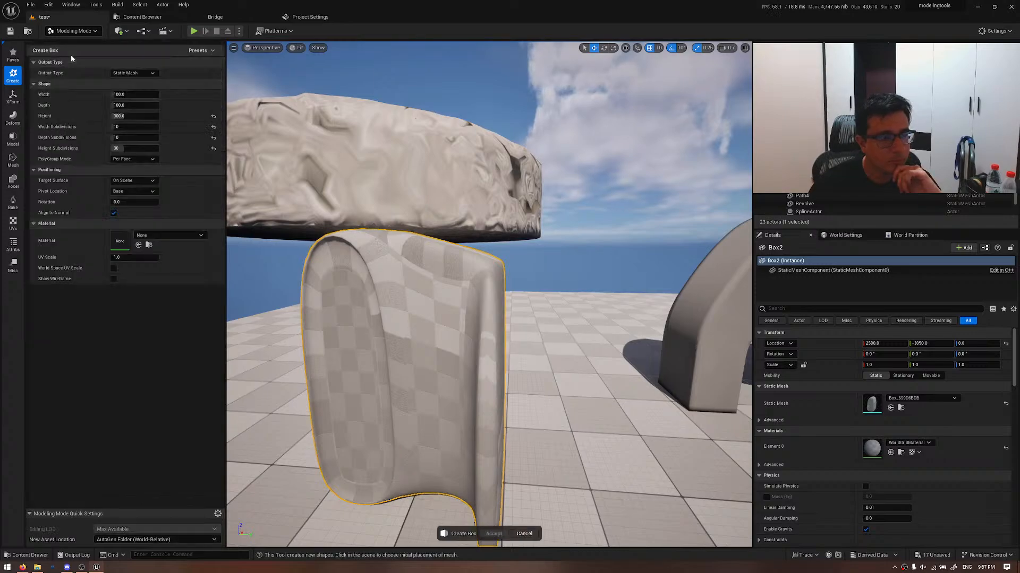
{"action": "left_click", "coordinate": [134, 116]}
{"action": "type", "text": "1"}
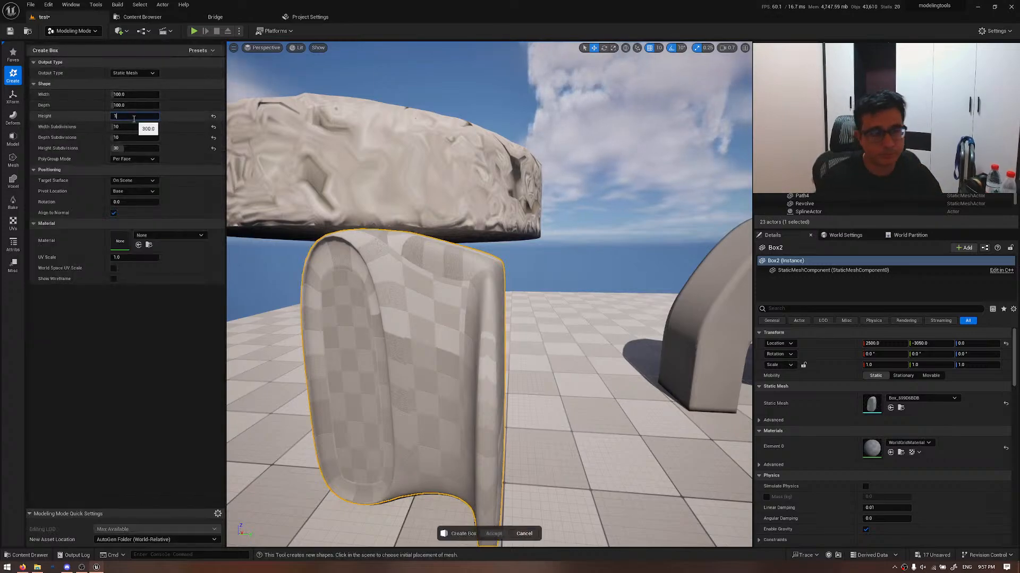
{"action": "key", "text": "Tab"}
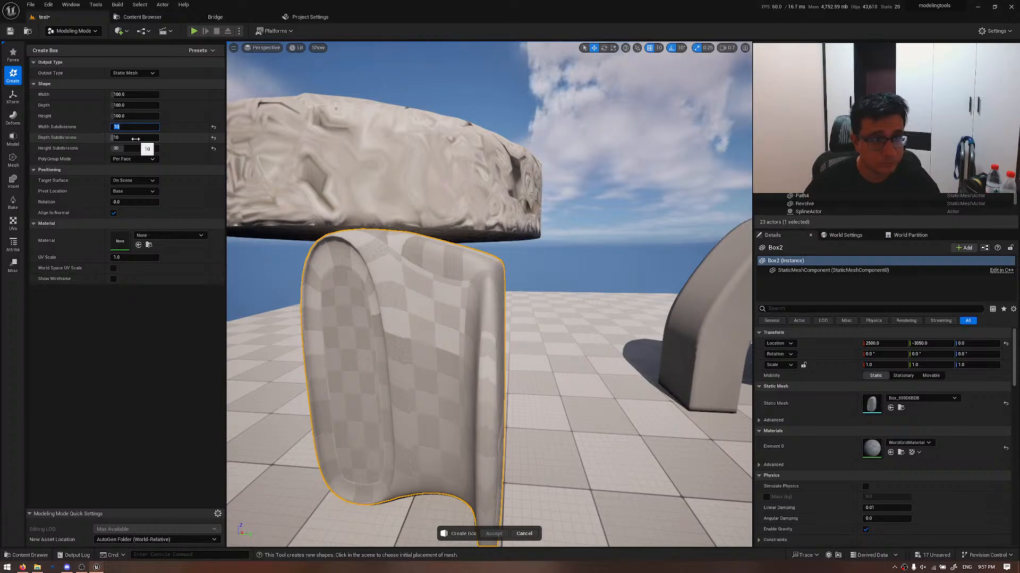
{"action": "left_click", "coordinate": [136, 147]}
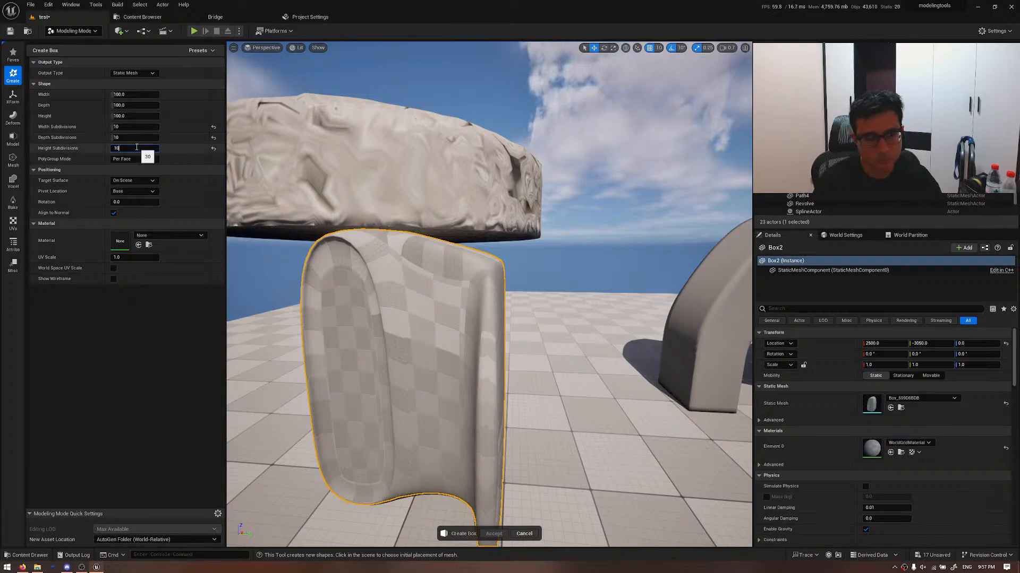
{"action": "key", "text": "Return"}
- Place the new box on the floor beside the subdivided mesh at about X 2420, Y -3270 and accept it
{"action": "right_click_drag", "start_coordinate": [403, 372], "coordinate": [329, 409]}
{"action": "left_click", "coordinate": [421, 386]}
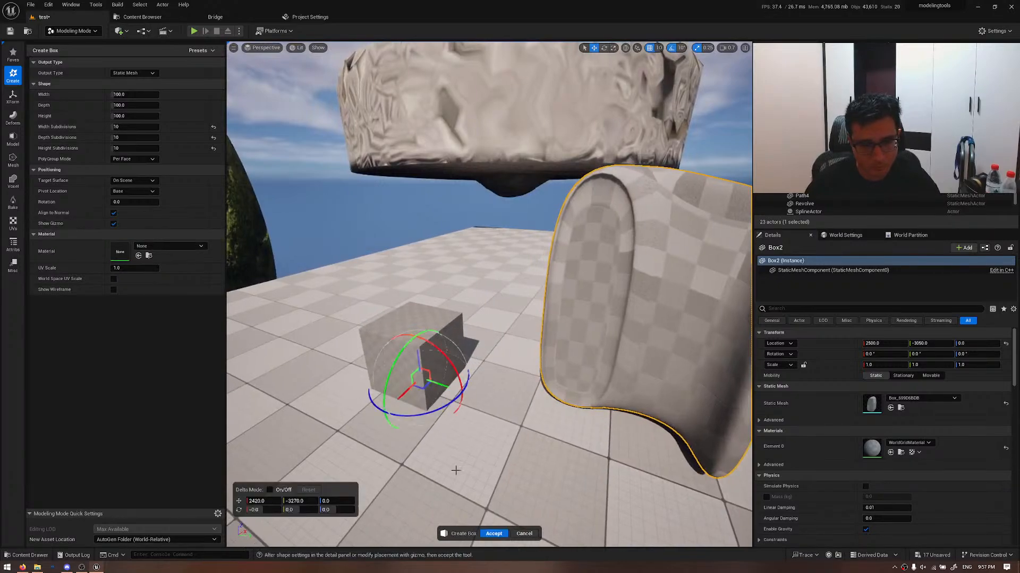
{"action": "left_click", "coordinate": [494, 534]}
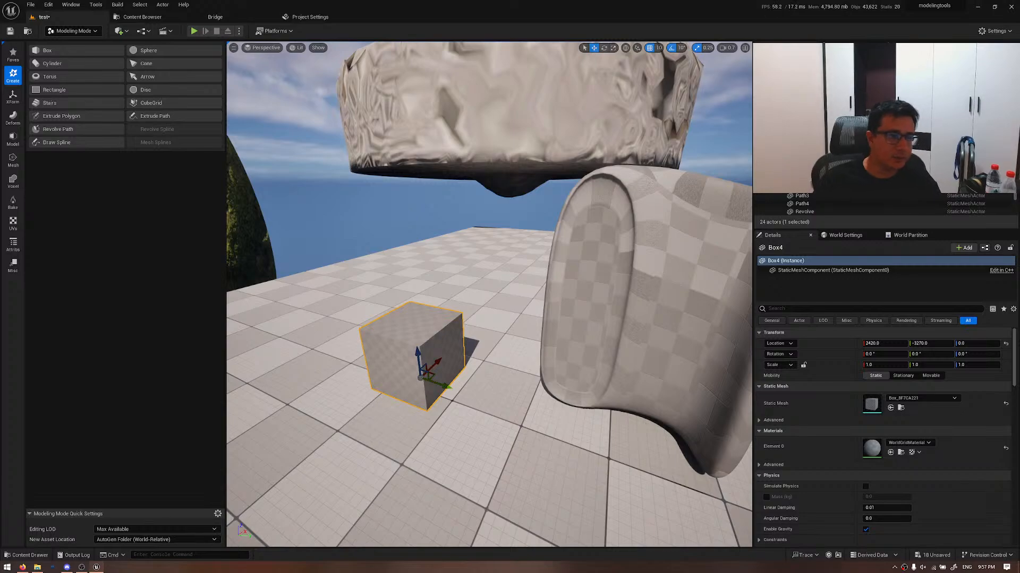
- Move the new box along the Y axis away from the subdivided mesh to Y -3490 and frame it
{"action": "right_click_drag", "start_coordinate": [485, 365], "coordinate": [509, 378]}
{"action": "left_click_drag", "start_coordinate": [449, 370], "coordinate": [493, 347]}
{"action": "key", "text": "f"}
{"action": "mouse_move", "coordinate": [493, 347]}
{"action": "right_mouse_down", "text": "alt"}
{"action": "mouse_move", "coordinate": [524, 347]}
{"action": "mouse_move", "coordinate": [496, 348]}
{"action": "right_mouse_up", "text": "alt"}
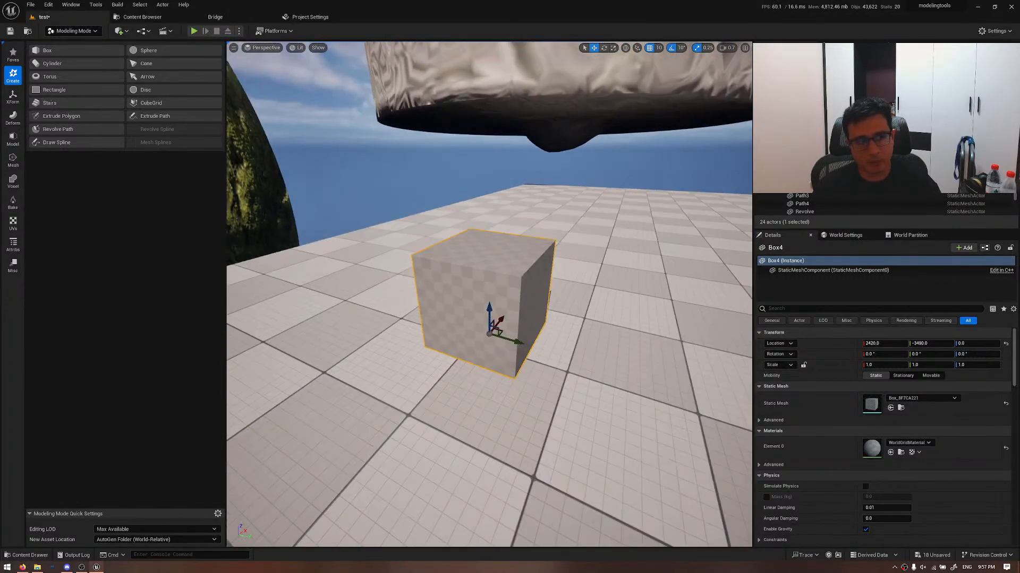
{"action": "left_click_drag", "start_coordinate": [493, 347], "coordinate": [430, 332], "text": "alt"}
{"action": "mouse_move", "coordinate": [493, 347]}
{"action": "right_mouse_down", "text": "alt"}
{"action": "mouse_move", "coordinate": [520, 348]}
{"action": "mouse_move", "coordinate": [499, 347]}
{"action": "right_mouse_up", "text": "alt"}
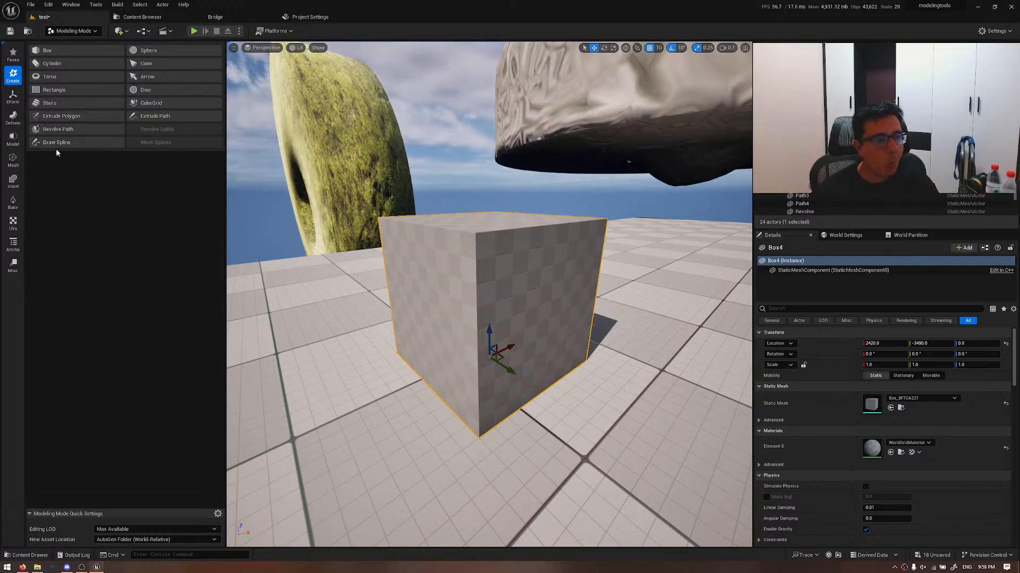
- Try Voxel Wrap on the new box and display the preview in wireframe
{"action": "left_click", "coordinate": [14, 139]}
{"action": "left_click", "coordinate": [14, 161]}
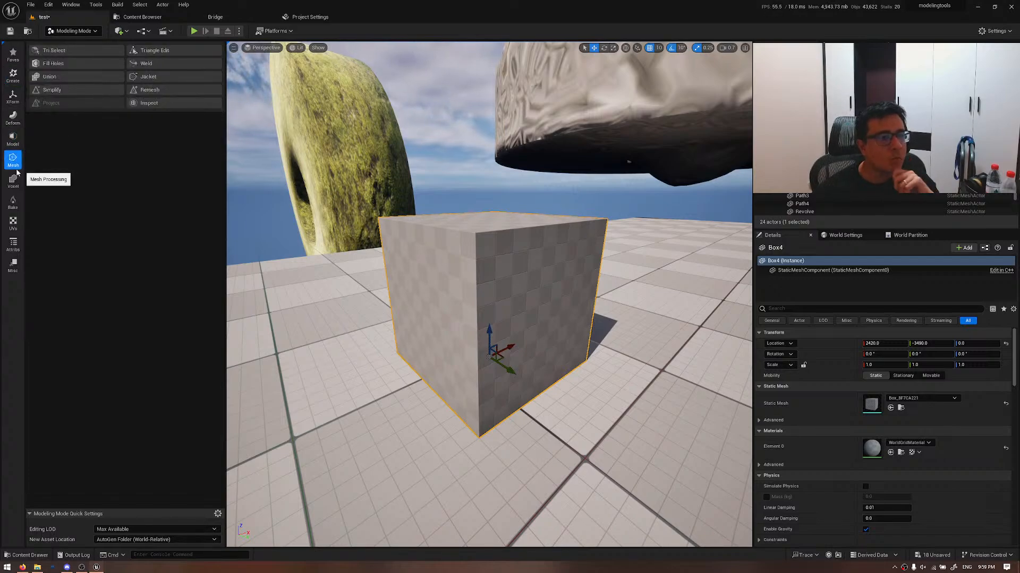
{"action": "left_click", "coordinate": [12, 182]}
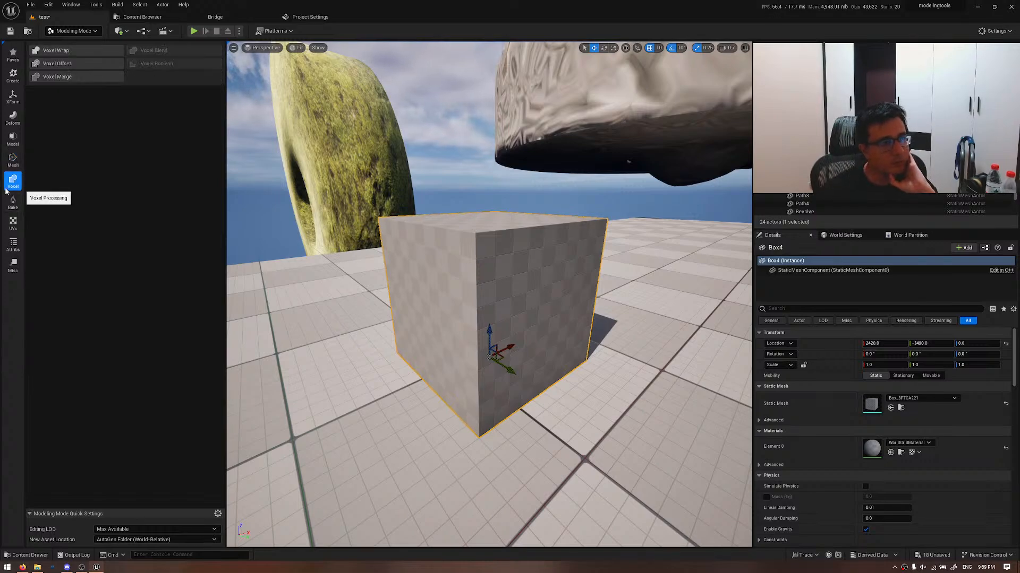
{"action": "left_click", "coordinate": [78, 49]}
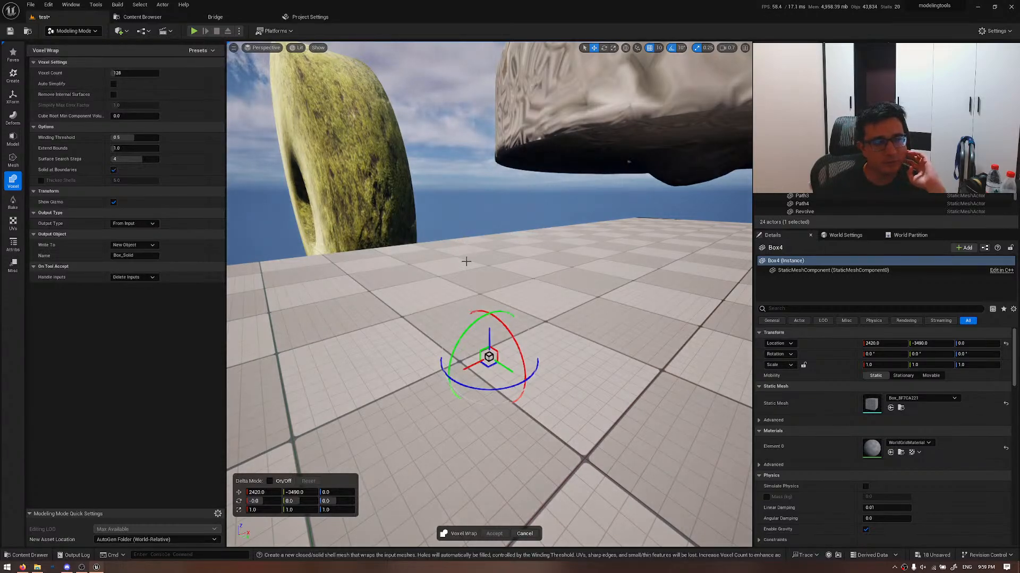
{"action": "mouse_move", "coordinate": [465, 256]}
{"action": "right_mouse_down"}
{"action": "mouse_move", "coordinate": [510, 247]}
{"action": "mouse_move", "coordinate": [452, 271]}
{"action": "mouse_move", "coordinate": [449, 284]}
{"action": "mouse_move", "coordinate": [451, 250]}
{"action": "right_mouse_up"}
{"action": "key", "text": "alt+3"}
{"action": "key", "text": "alt+2"}
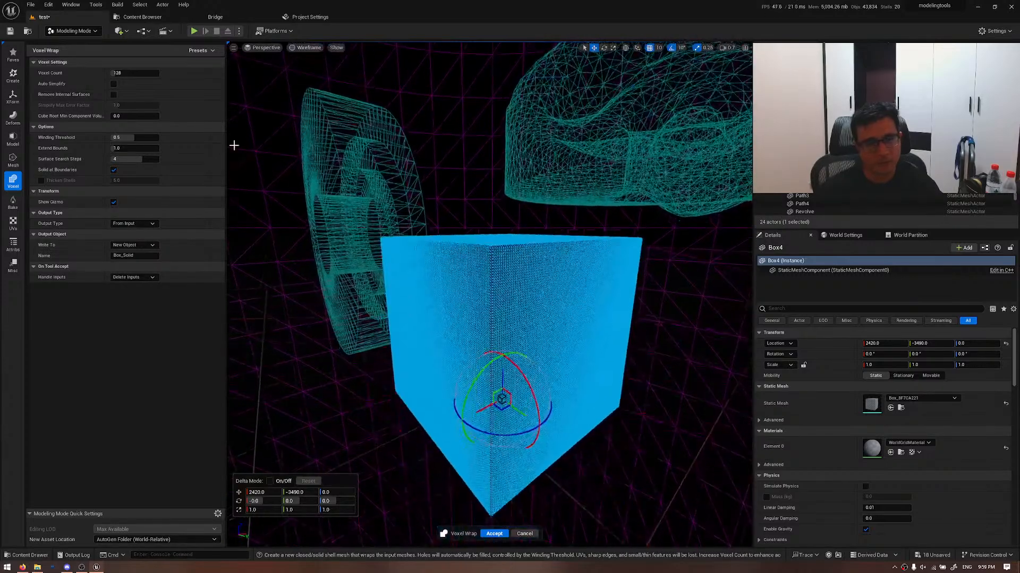
- Set the Voxel Wrap voxel count to 256 and inspect the mesh density
{"action": "left_click", "coordinate": [143, 73]}
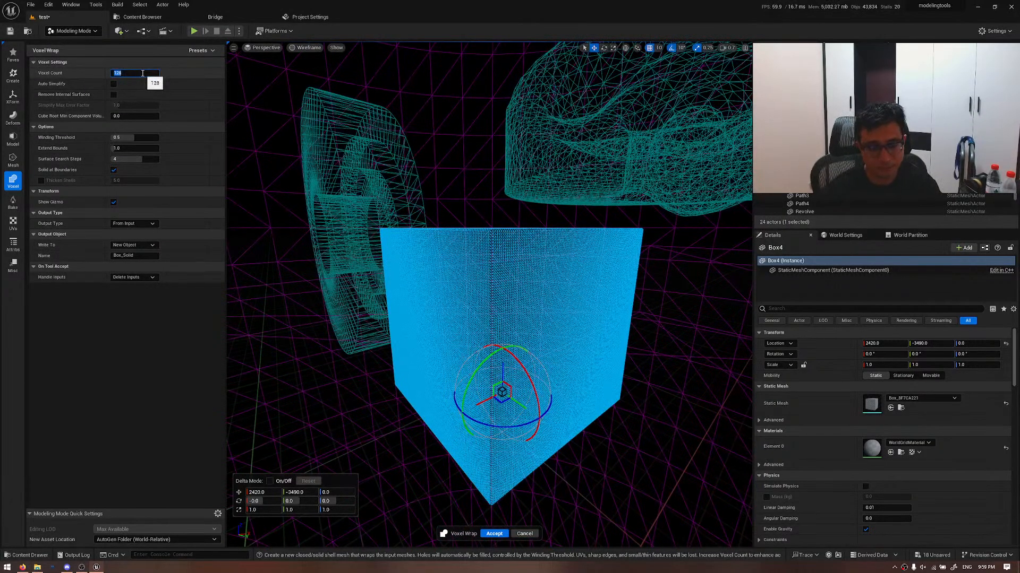
{"action": "type", "text": "256"}
{"action": "key", "text": "Return"}
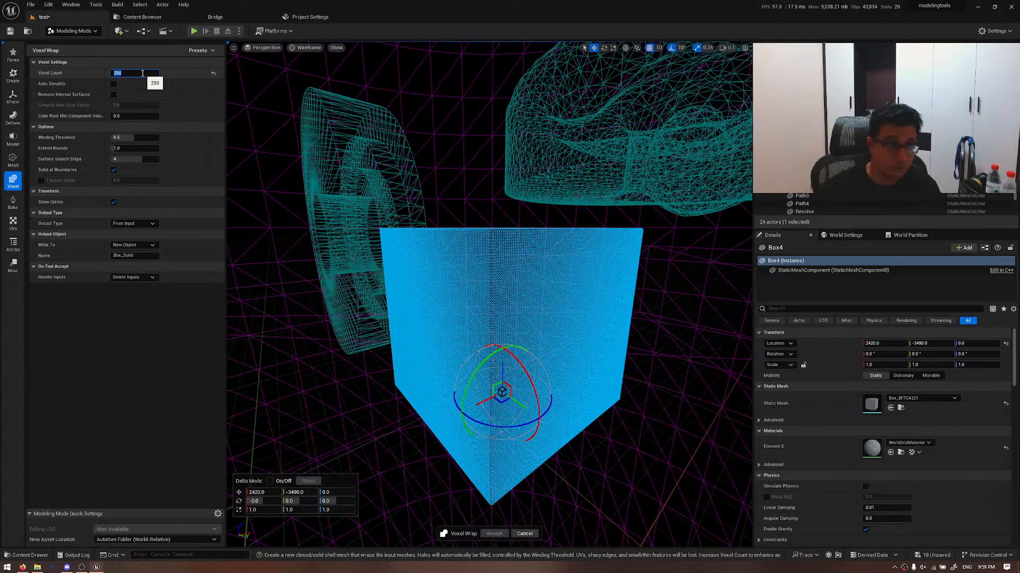
{"action": "right_click_drag", "start_coordinate": [484, 217], "coordinate": [491, 247]}
{"action": "key", "text": "w"}
{"action": "key", "text": "s"}
- Try a voxel count of 32, then cancel Voxel Wrap and return to lit shading
{"action": "left_click", "coordinate": [142, 73]}
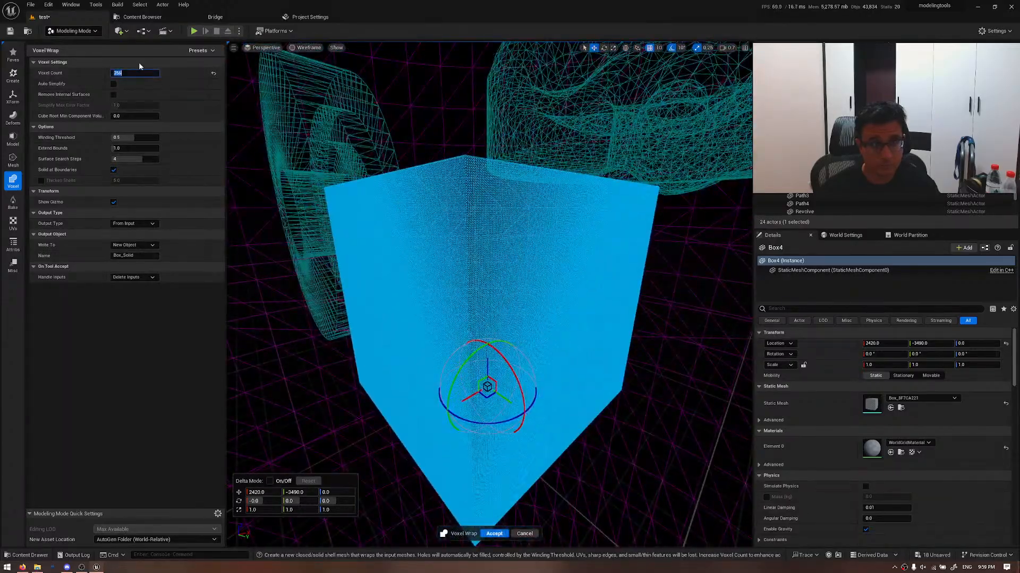
{"action": "type", "text": "32"}
{"action": "key", "text": "Return"}
{"action": "key", "text": "e"}
{"action": "right_click_drag", "start_coordinate": [373, 312], "coordinate": [412, 330]}
{"action": "key", "text": "d"}
{"action": "left_click", "coordinate": [524, 533]}
{"action": "key", "text": "alt+4"}
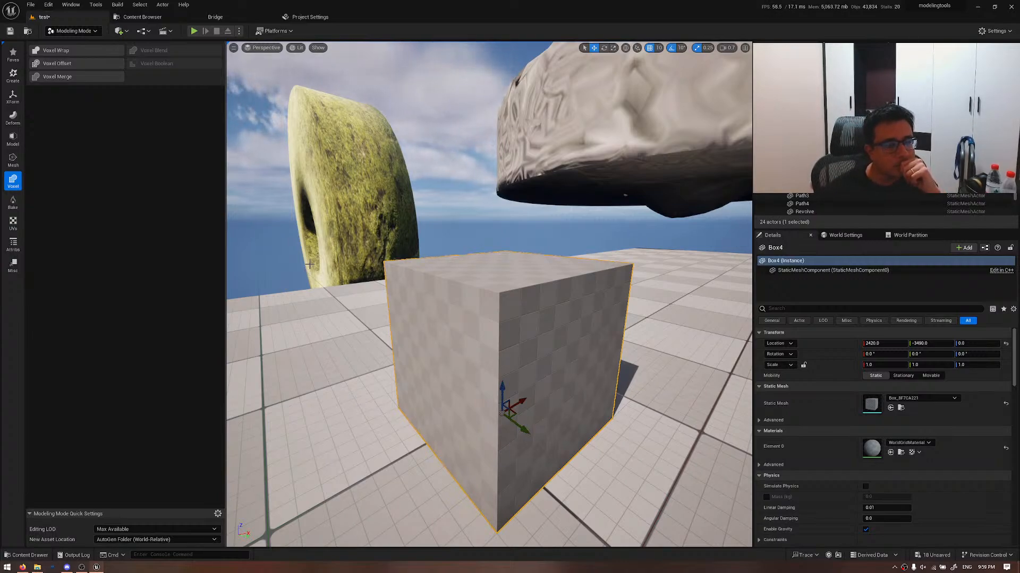
- Look at the Modular Building Door and the wall asset in Bridge's Mughal Modular Building collection
{"action": "left_click", "coordinate": [215, 17]}
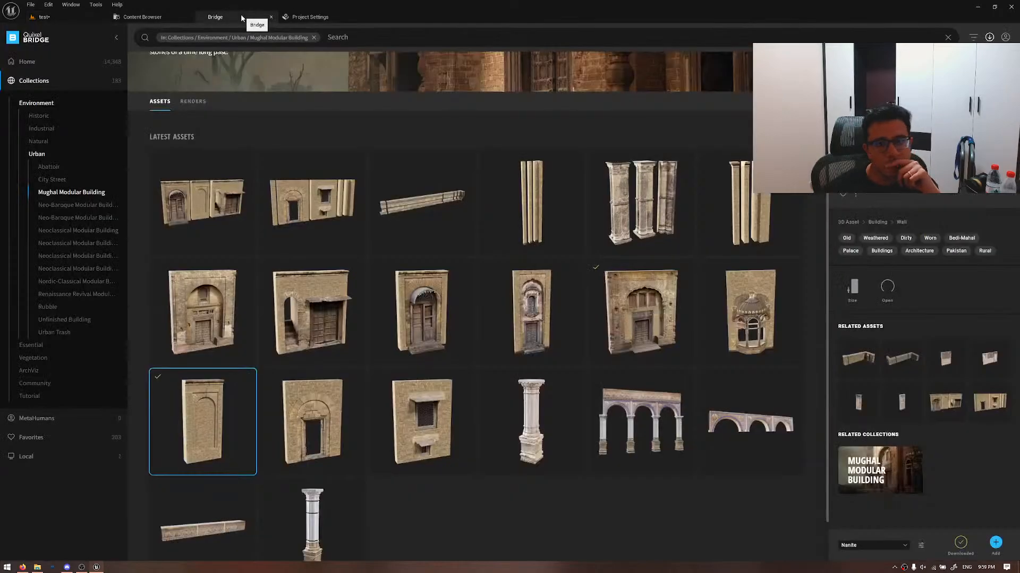
{"action": "left_click", "coordinate": [665, 296]}
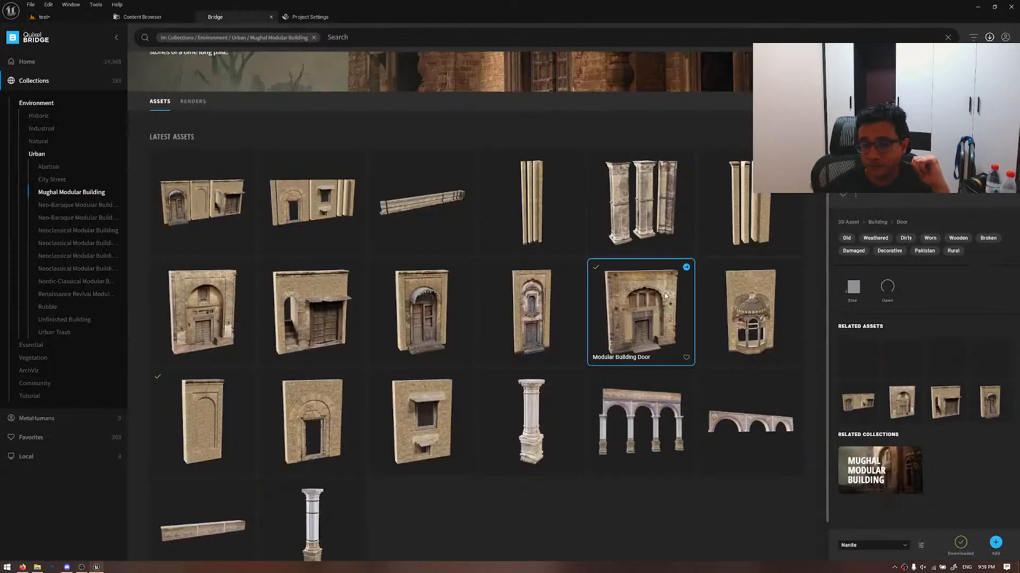
{"action": "left_click", "coordinate": [203, 421]}
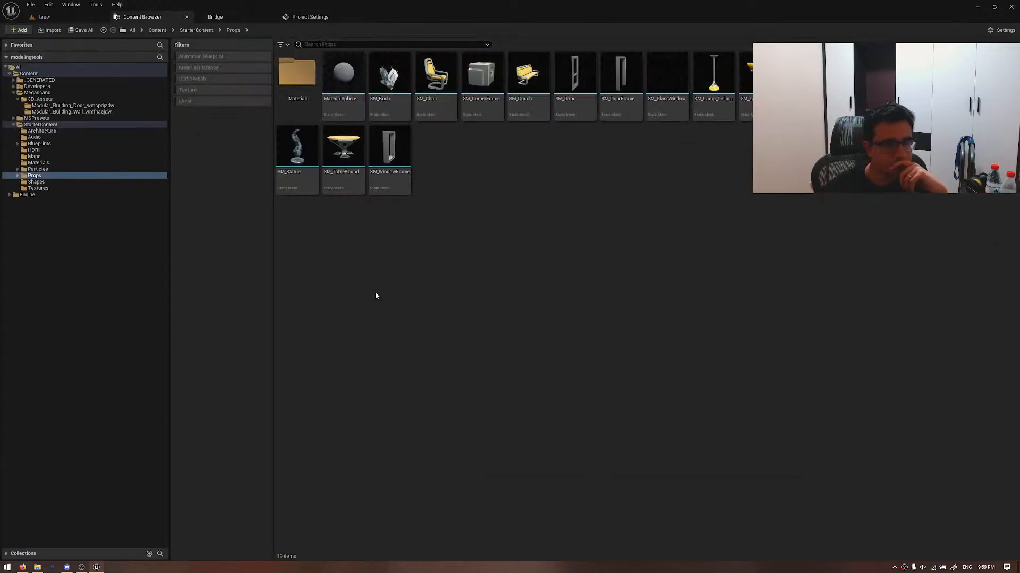
- Place the static mesh from the Megascans Modular_Building_Door folder in the level
{"action": "left_click", "coordinate": [62, 112]}
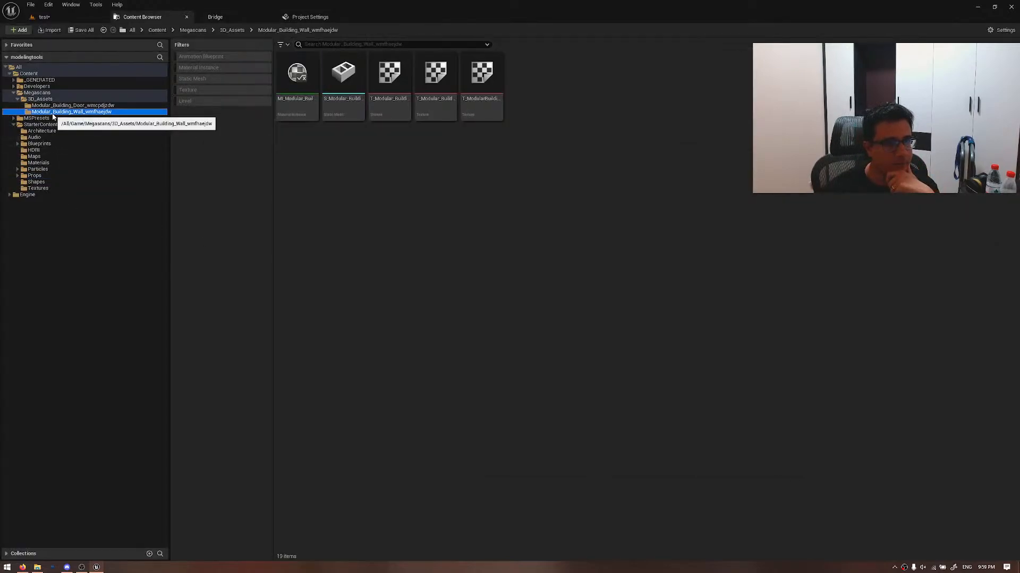
{"action": "left_click", "coordinate": [69, 107]}
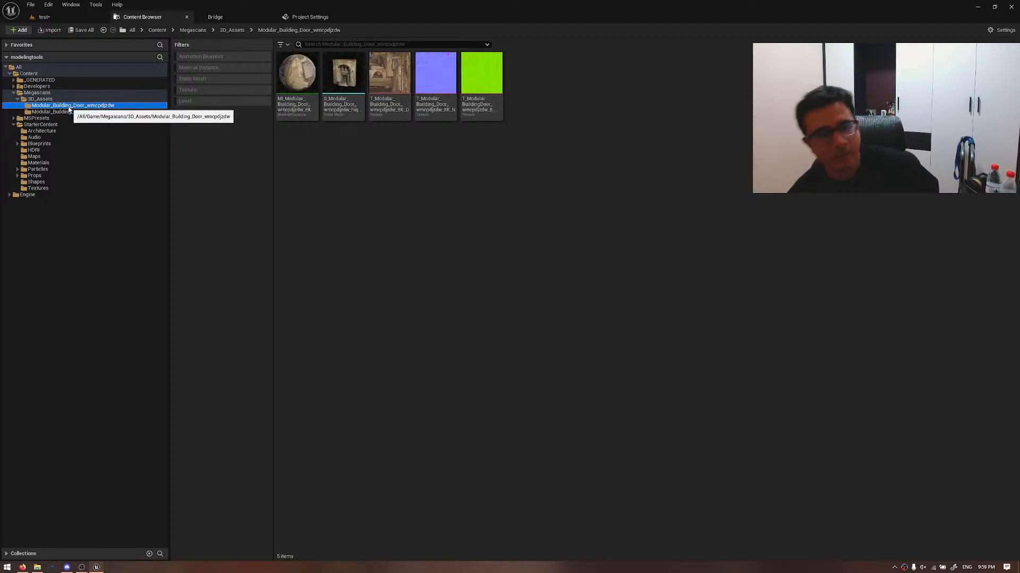
{"action": "left_click", "coordinate": [69, 111]}
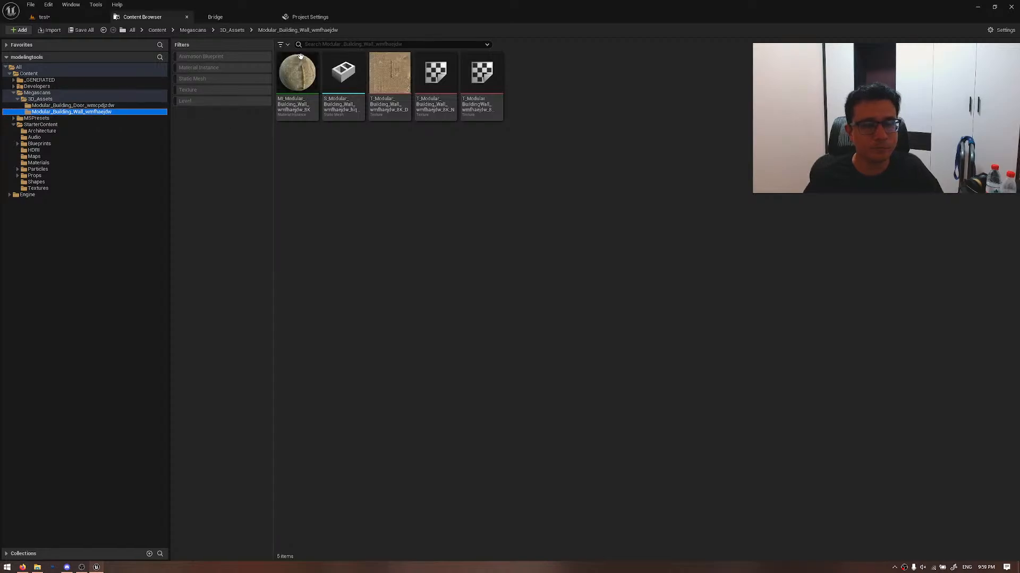
{"action": "left_click", "coordinate": [79, 105]}
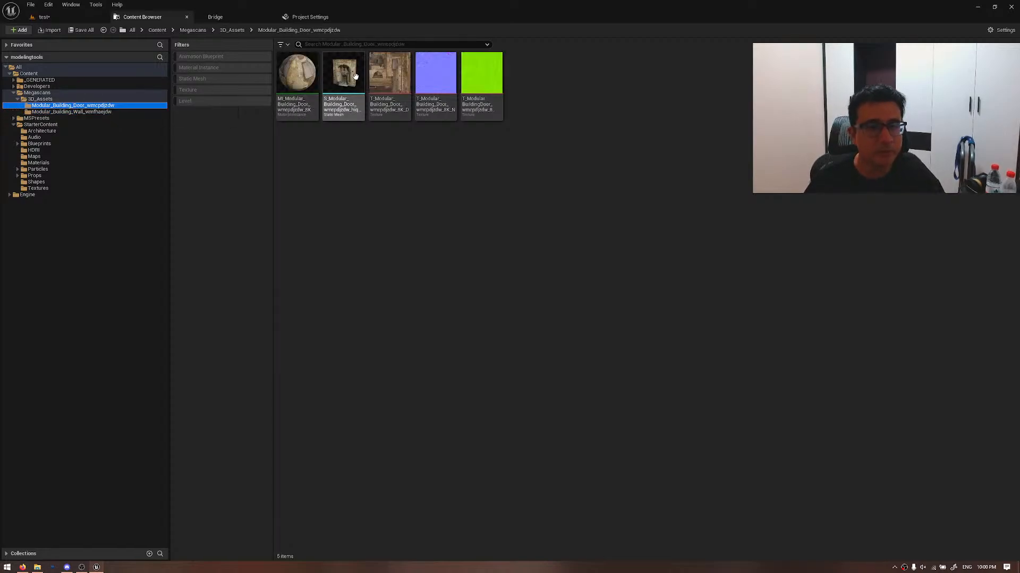
{"action": "left_click_drag", "start_coordinate": [348, 82], "coordinate": [420, 284]}
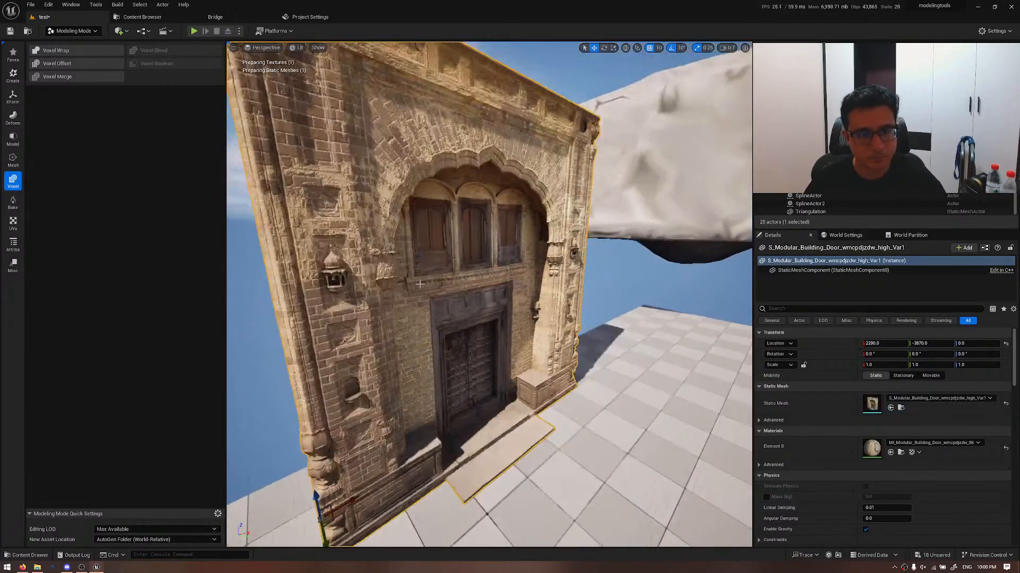
- Duplicate the building door mesh along the X axis beside the original
{"action": "right_click_drag", "start_coordinate": [420, 284], "coordinate": [327, 294]}
{"action": "left_click_drag", "start_coordinate": [461, 333], "coordinate": [431, 322]}
{"action": "right_click_drag", "start_coordinate": [507, 272], "coordinate": [531, 201]}
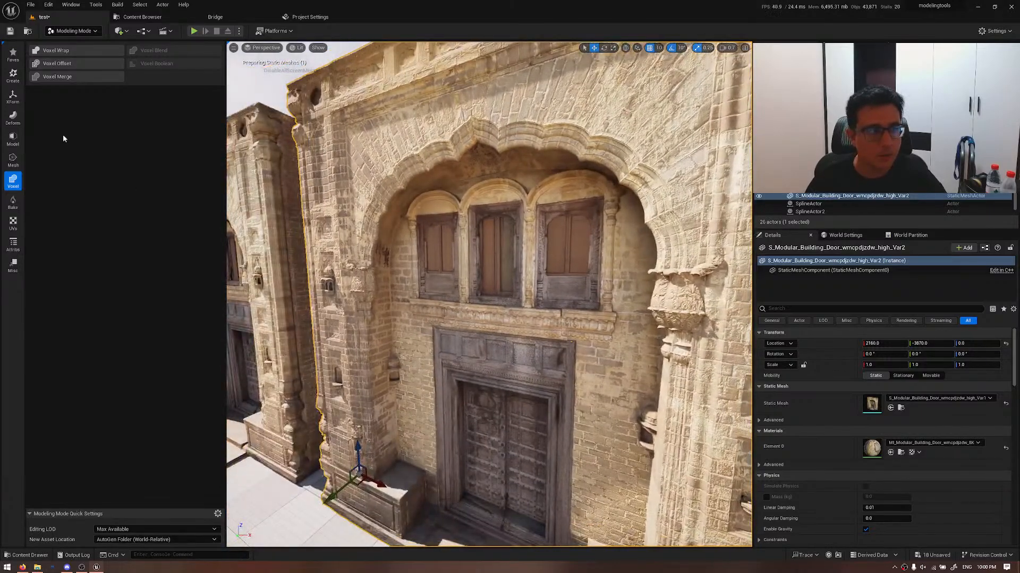
{"action": "left_click", "coordinate": [14, 80]}
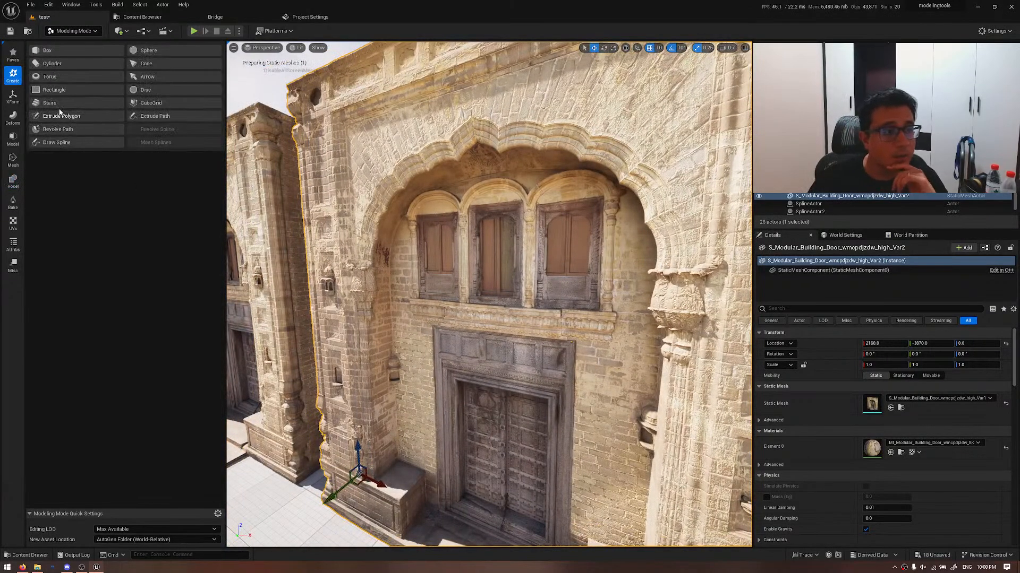
{"action": "left_click", "coordinate": [13, 54]}
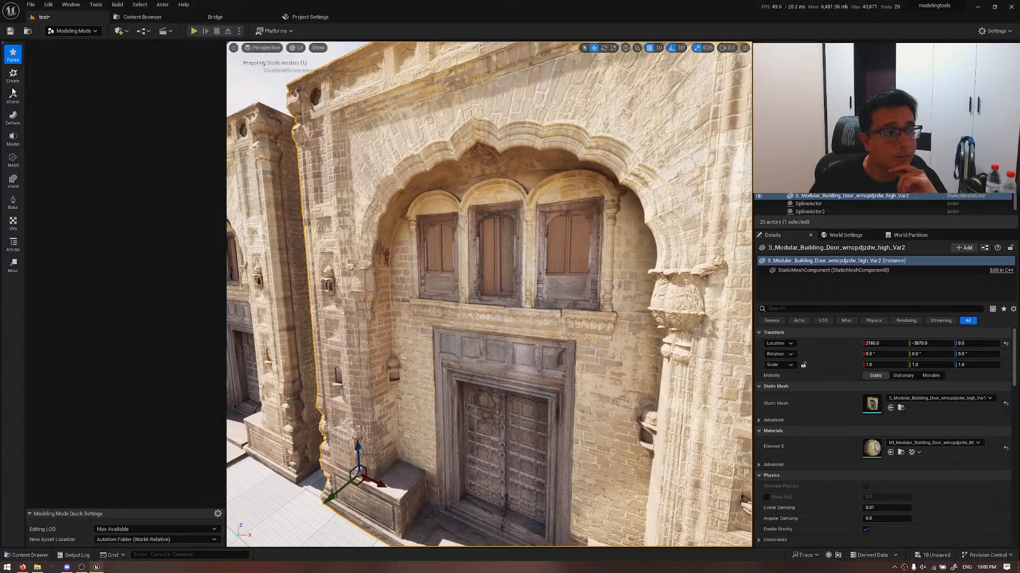
{"action": "left_click", "coordinate": [12, 75]}
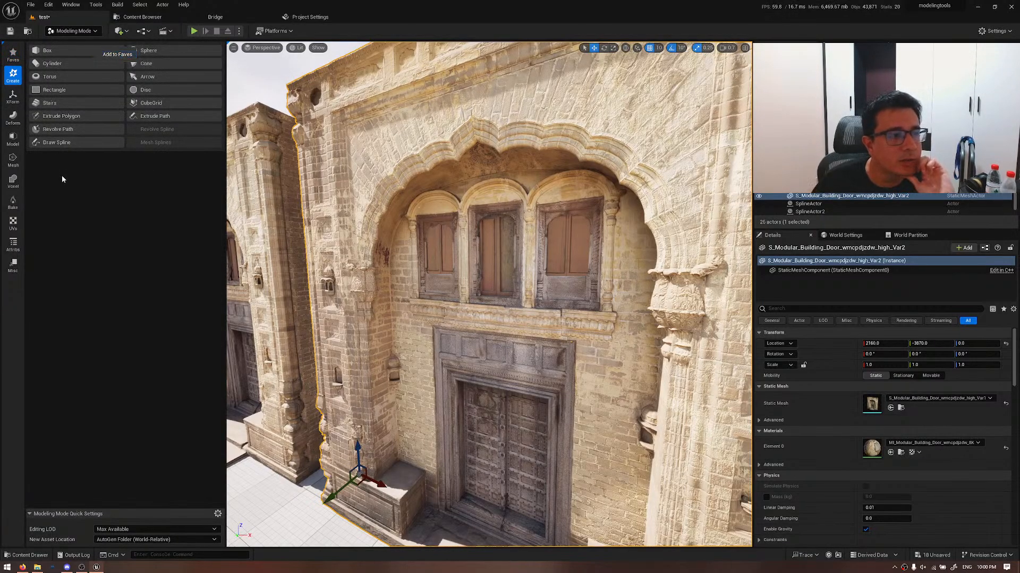
{"action": "left_click", "coordinate": [13, 97]}
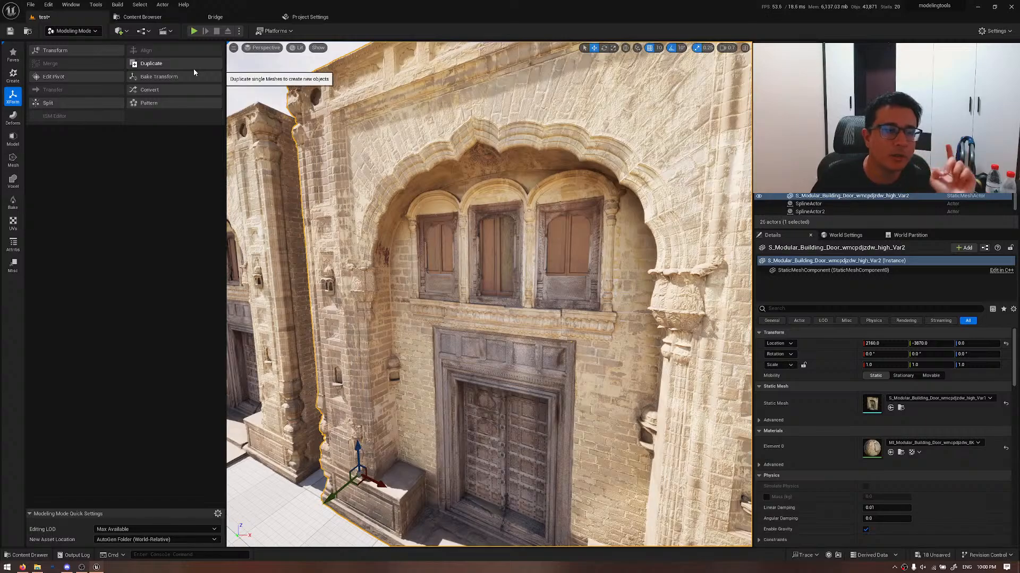
- Add the PolyGroup Edit tool to the modeling favourites
{"action": "left_click", "coordinate": [13, 117]}
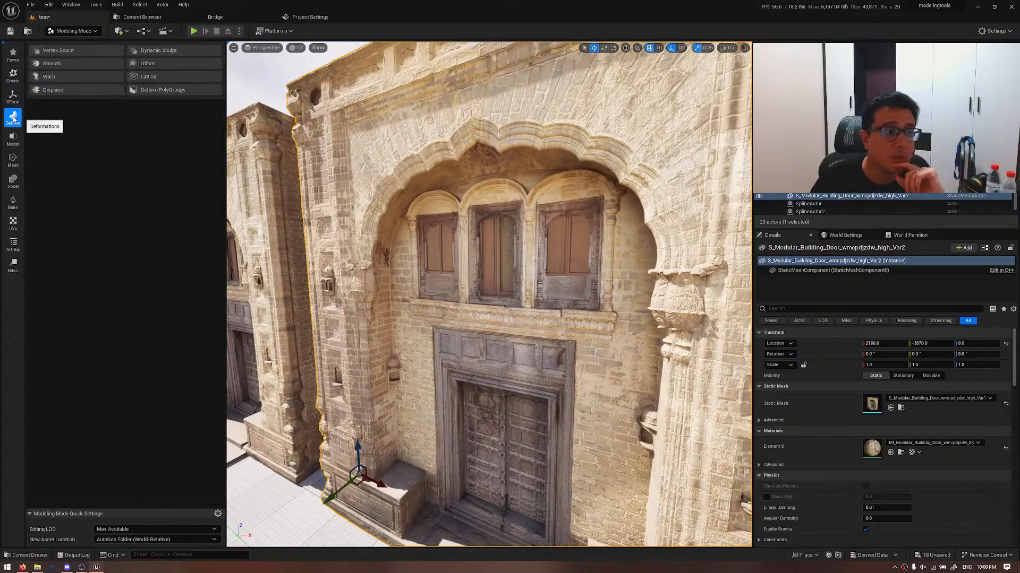
{"action": "left_click", "coordinate": [12, 139]}
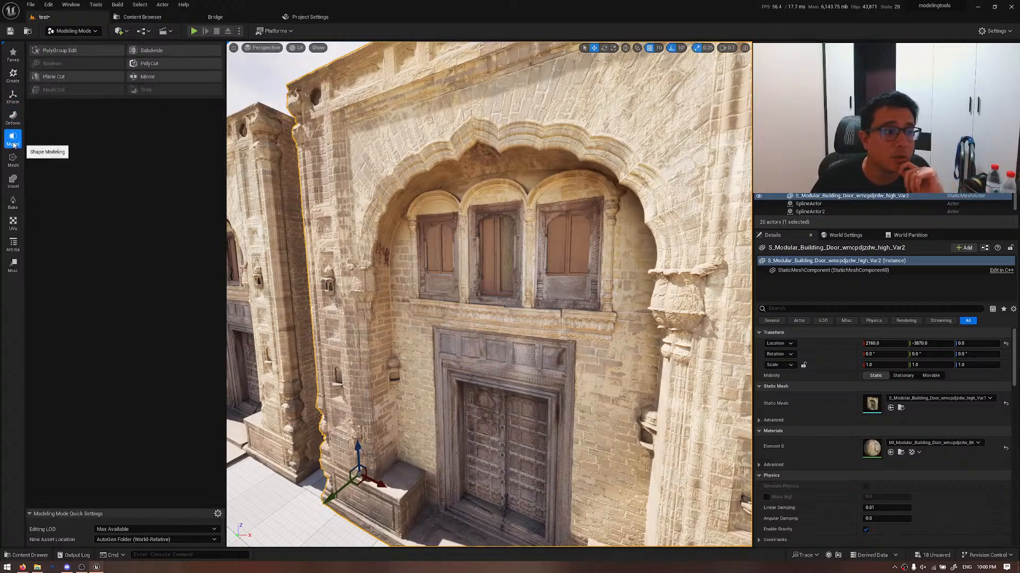
{"action": "right_click", "coordinate": [61, 49]}
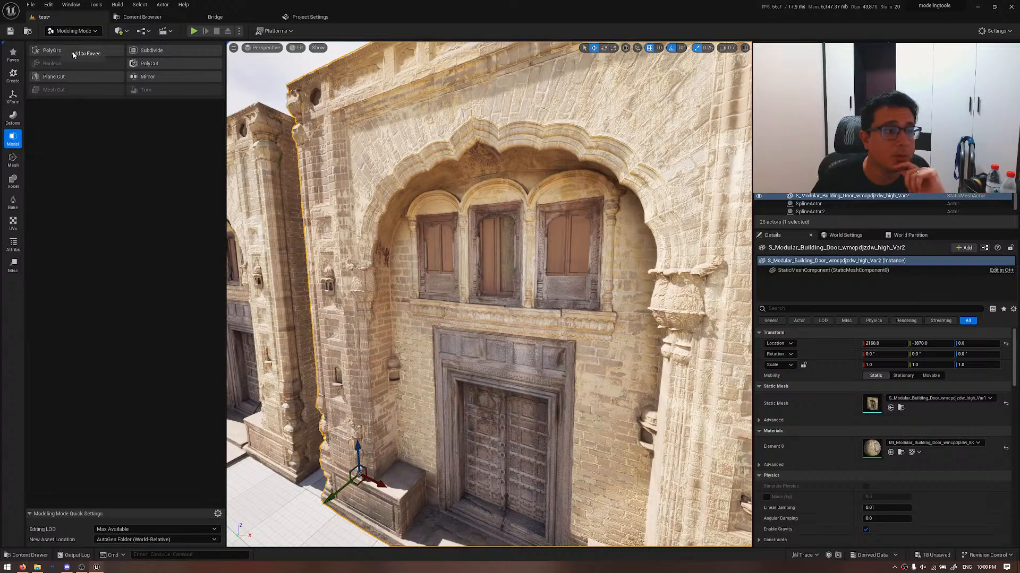
{"action": "left_click", "coordinate": [88, 54]}
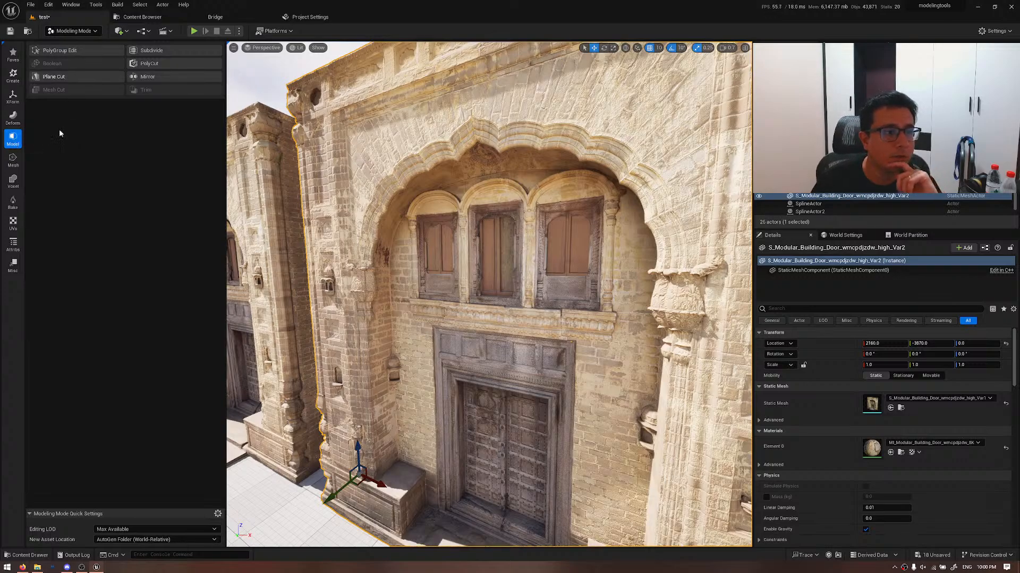
- Add the Bake Transform and Edit Pivot tools to the modeling favourites
{"action": "left_click", "coordinate": [12, 96]}
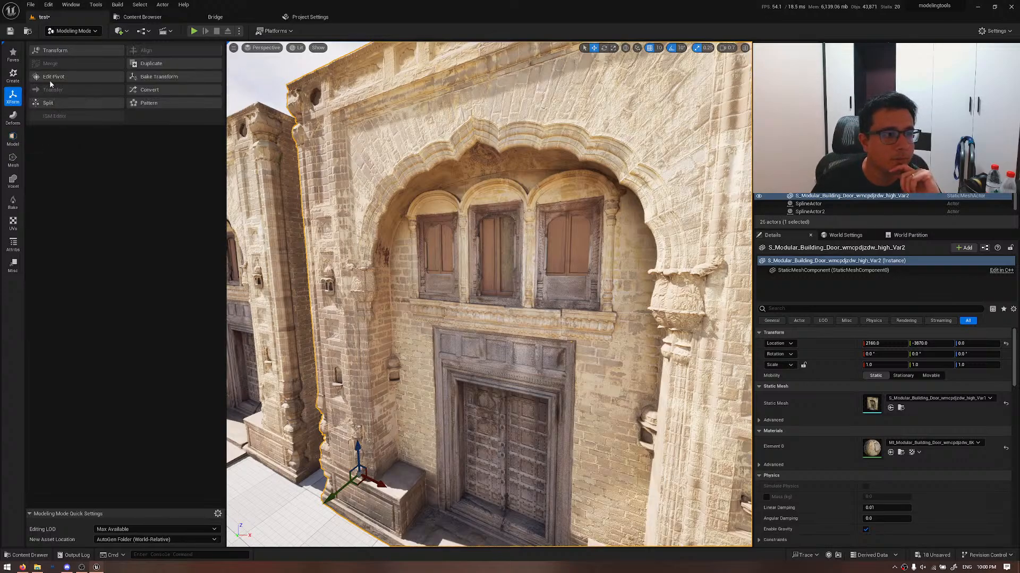
{"action": "right_click", "coordinate": [154, 80]}
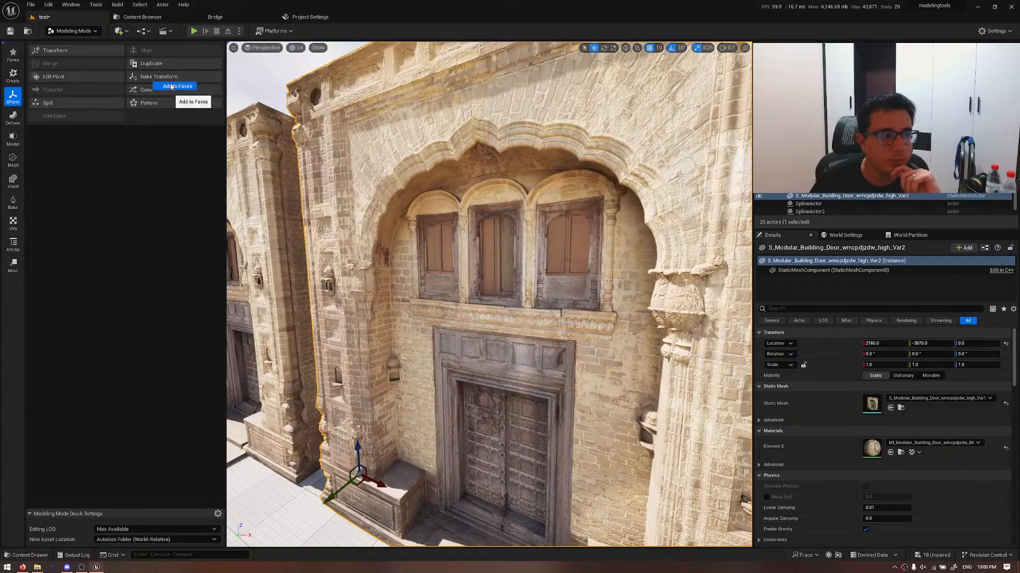
{"action": "left_click", "coordinate": [171, 86]}
{"action": "right_click", "coordinate": [84, 79]}
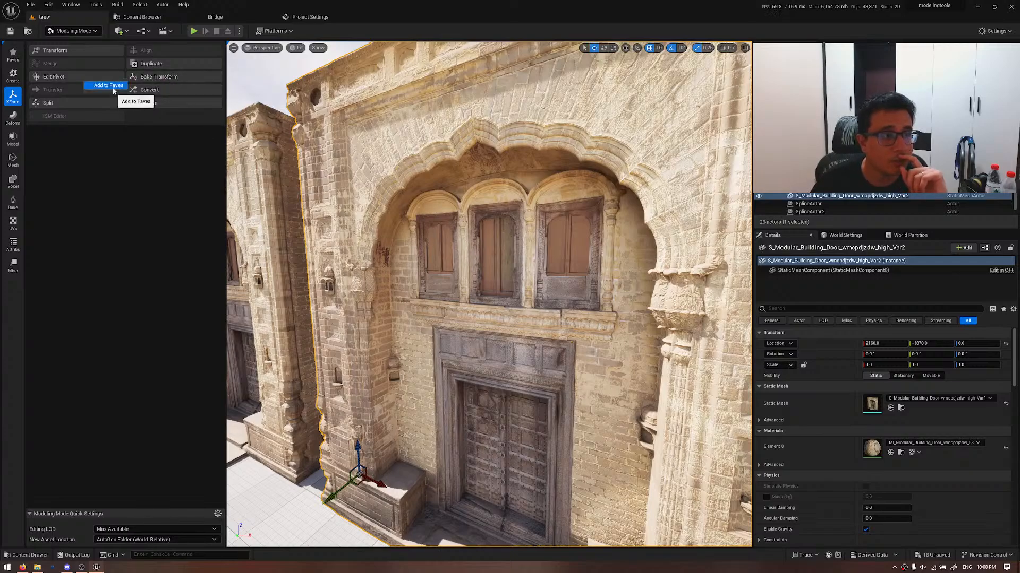
{"action": "left_click", "coordinate": [112, 87]}
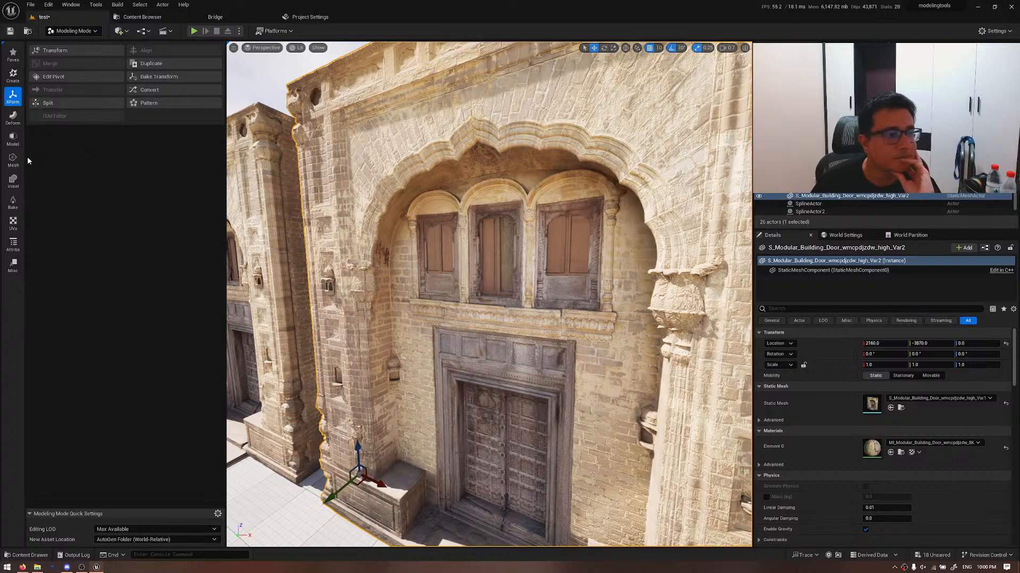
- Show the favourite modeling tools and duplicate the selected building door mesh with the Duplicate tool
{"action": "left_click", "coordinate": [17, 143]}
{"action": "left_click", "coordinate": [13, 117]}
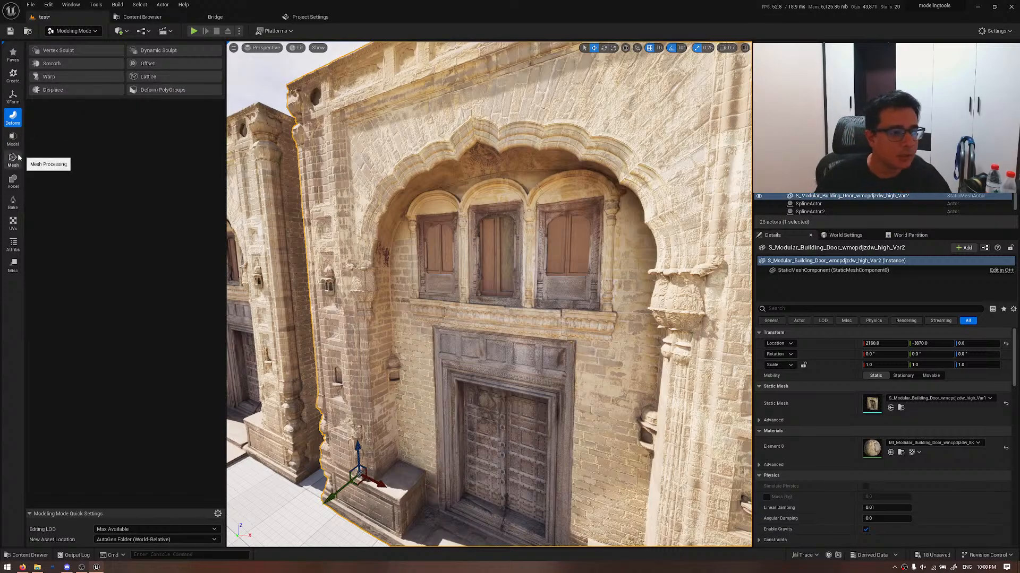
{"action": "left_click", "coordinate": [12, 53]}
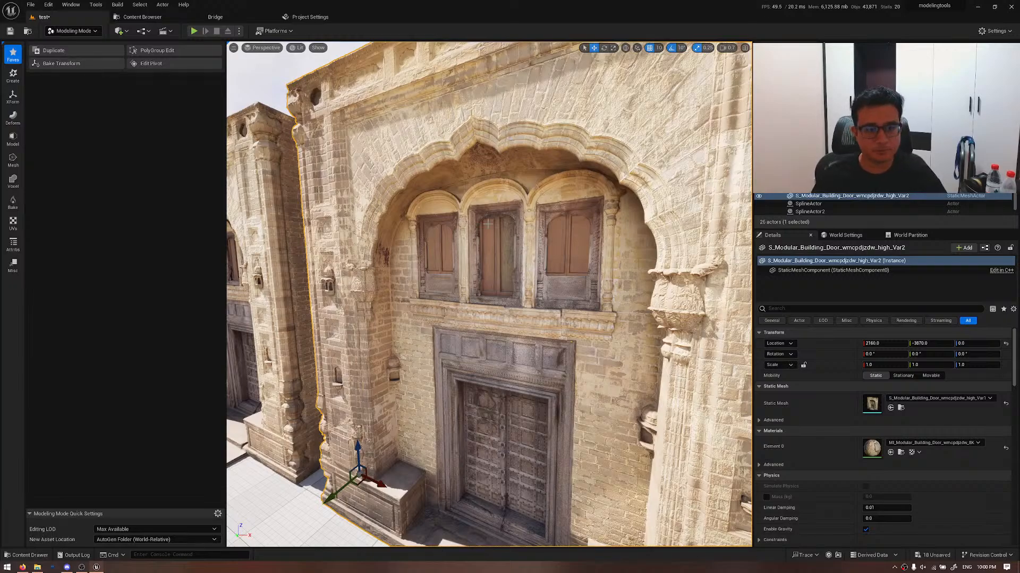
{"action": "key", "text": "f"}
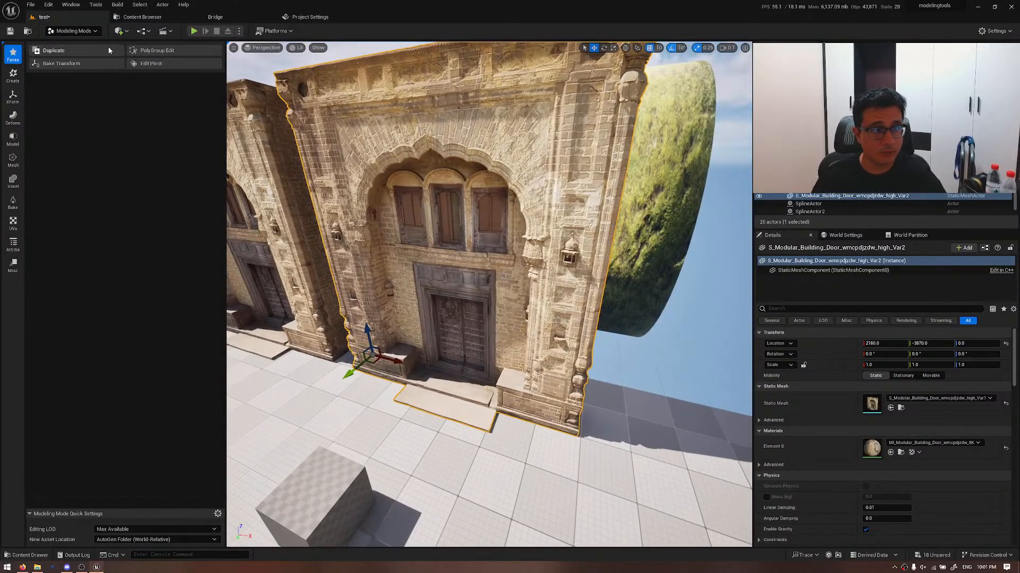
{"action": "left_click", "coordinate": [53, 50]}
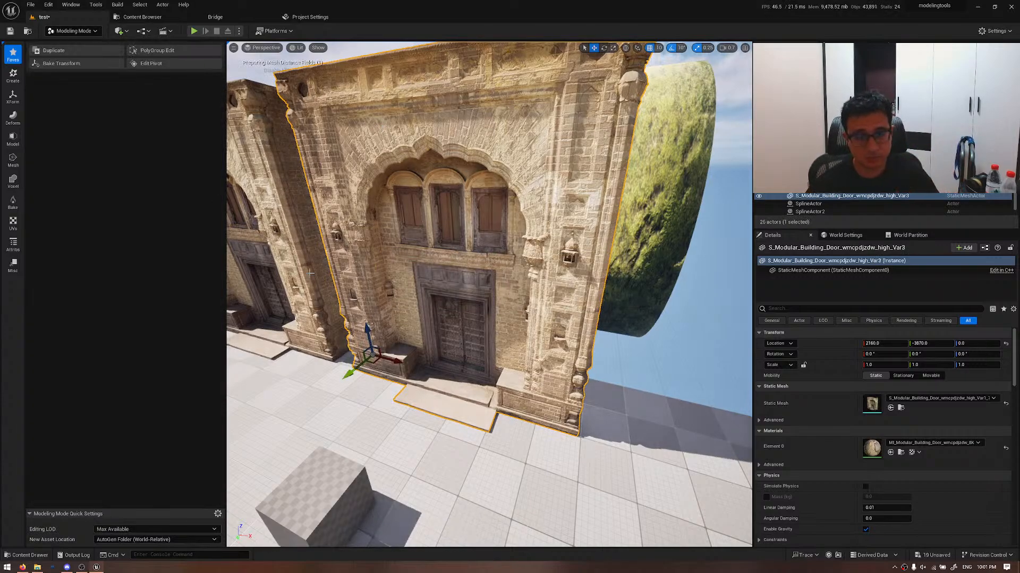
- Inspect the triangle density of the duplicated door mesh in wireframe view and return to lit shading
{"action": "right_click_drag", "start_coordinate": [402, 310], "coordinate": [402, 287]}
{"action": "key", "text": "alt+3"}
{"action": "key", "text": "alt+2"}
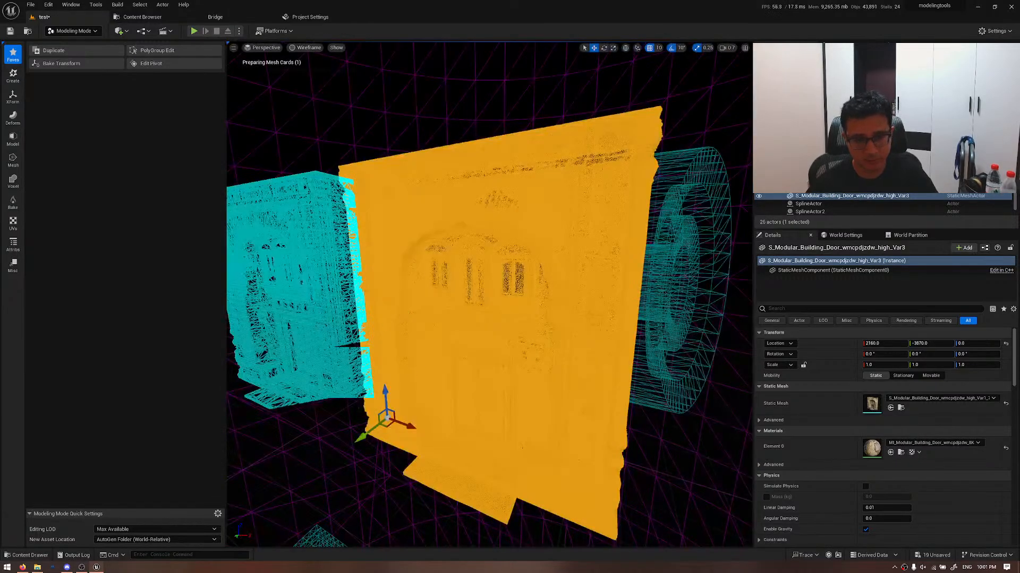
{"action": "key", "text": "w"}
{"action": "right_click_drag", "start_coordinate": [402, 364], "coordinate": [412, 374]}
{"action": "key", "text": "alt+4"}
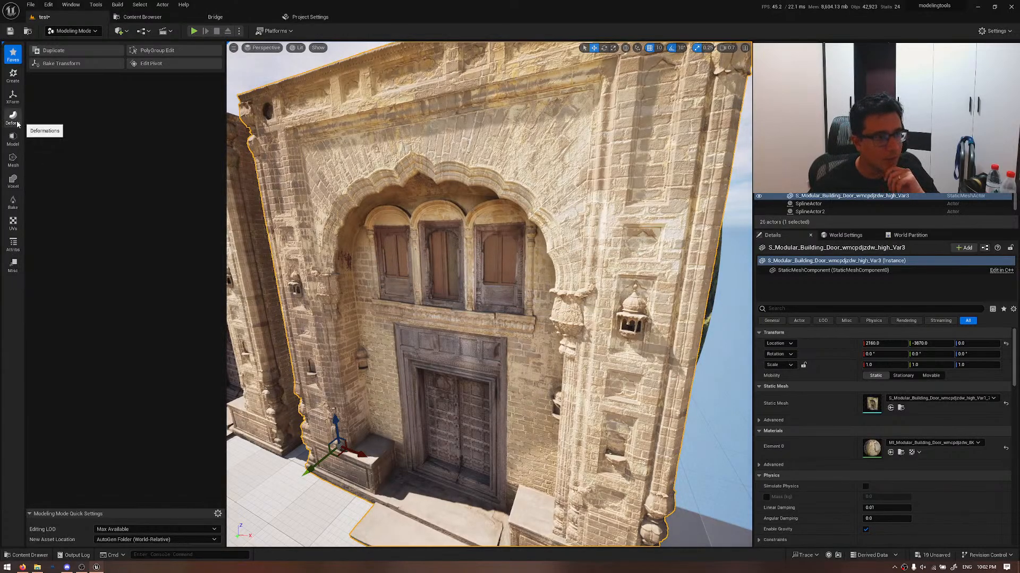
- Start the Simplify tool on the duplicated door mesh and set the Target Percentage to 15
{"action": "left_click", "coordinate": [19, 158]}
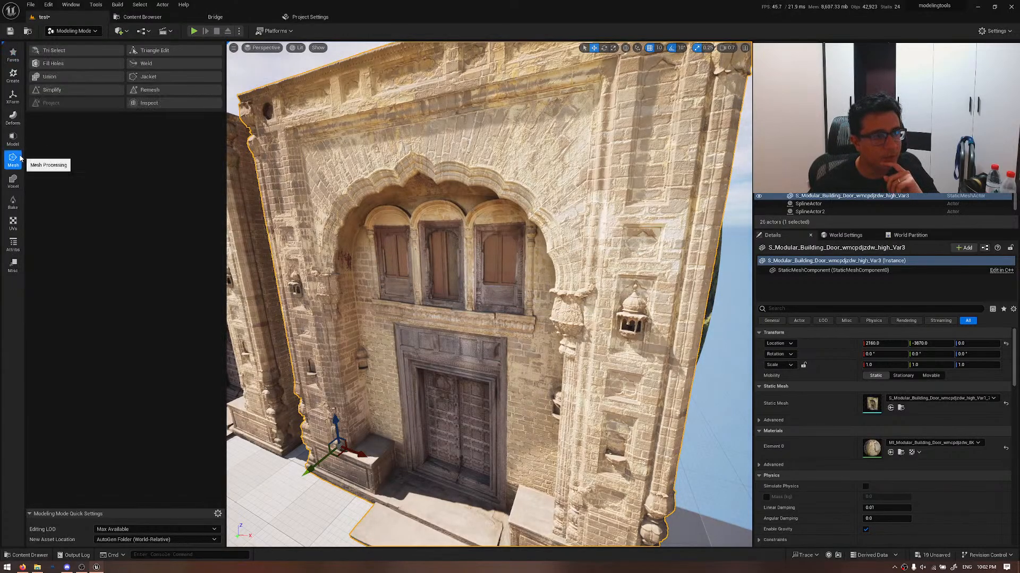
{"action": "left_click", "coordinate": [52, 90]}
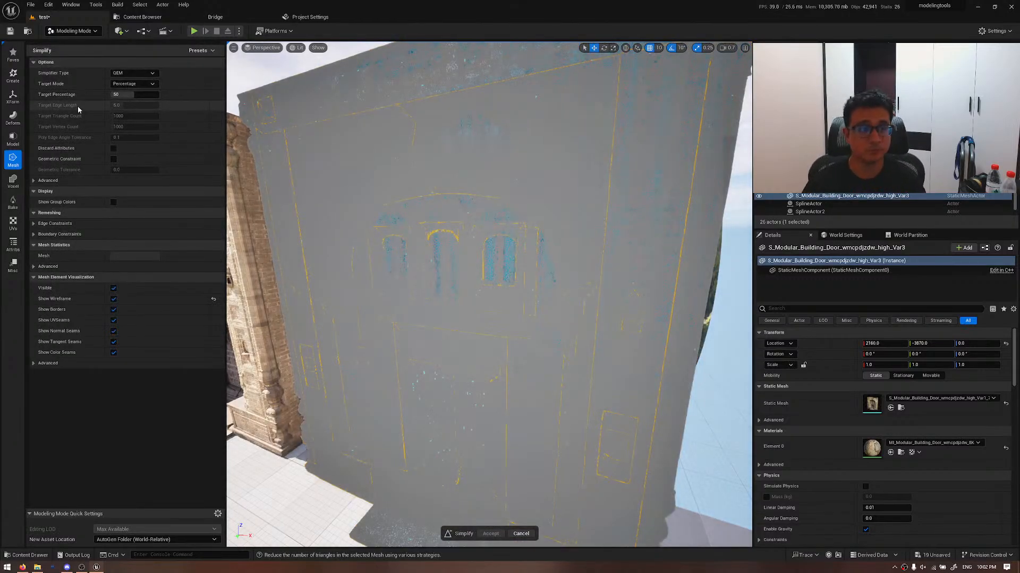
{"action": "left_click", "coordinate": [138, 94]}
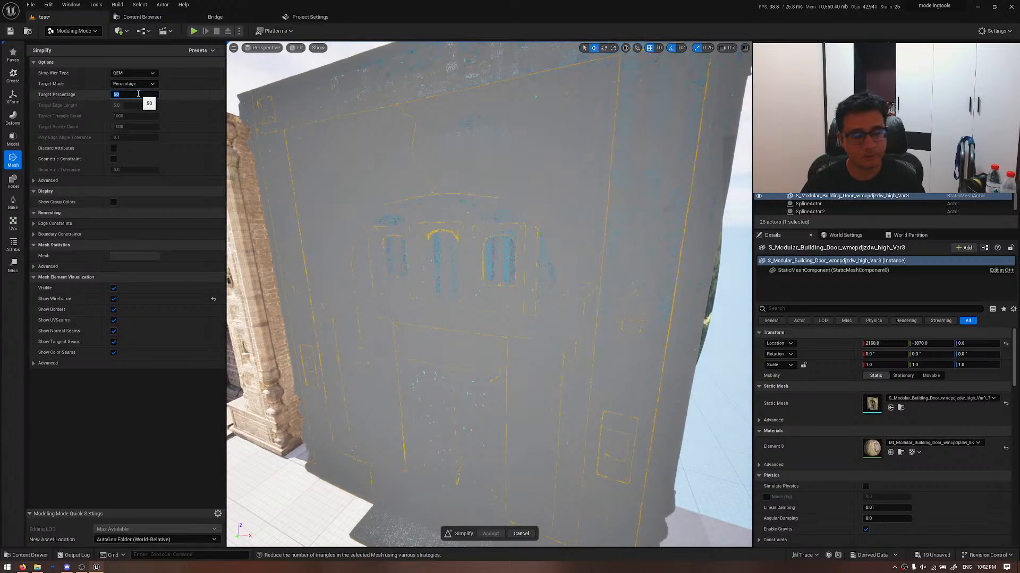
{"action": "type", "text": "15"}
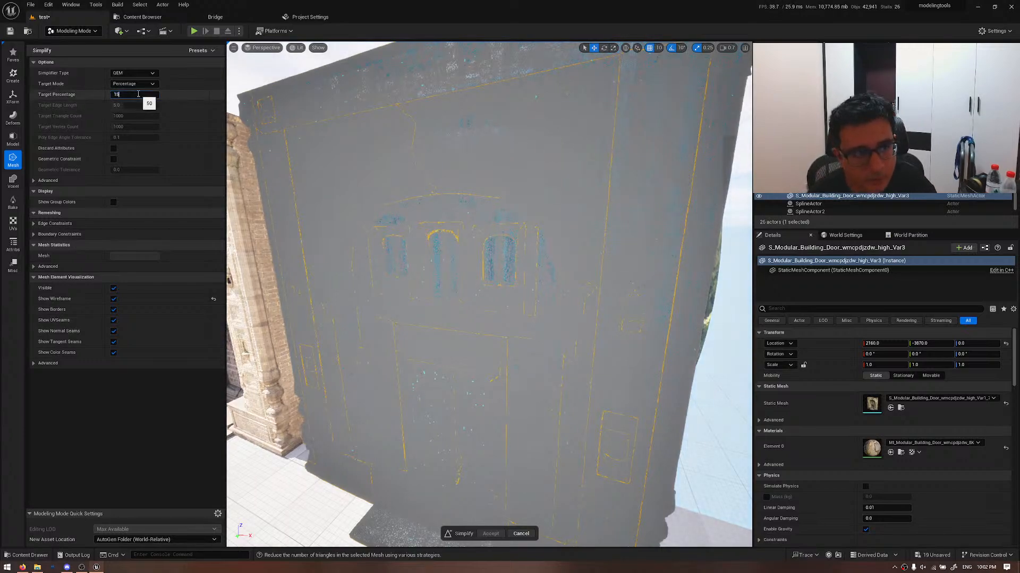
{"action": "key", "text": "Return"}
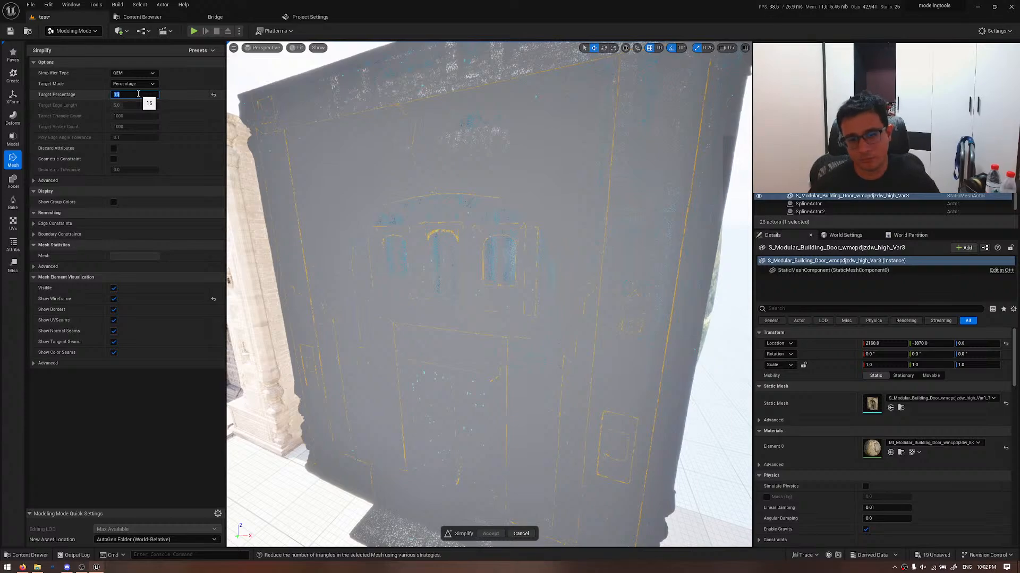
- Examine the simplified door preview up close, from the doorway to the upper arch, including in wireframe view
{"action": "right_click_drag", "start_coordinate": [465, 287], "coordinate": [417, 349]}
{"action": "key", "text": "s"}
{"action": "key", "text": "w"}
{"action": "scroll", "coordinate": [489, 292], "scroll_direction": "up", "scroll_amount": 2}
{"action": "key", "text": "a"}
{"action": "key", "text": "d"}
{"action": "key", "text": "w"}
{"action": "key", "text": "s"}
{"action": "key", "text": "w"}
{"action": "key", "text": "s"}
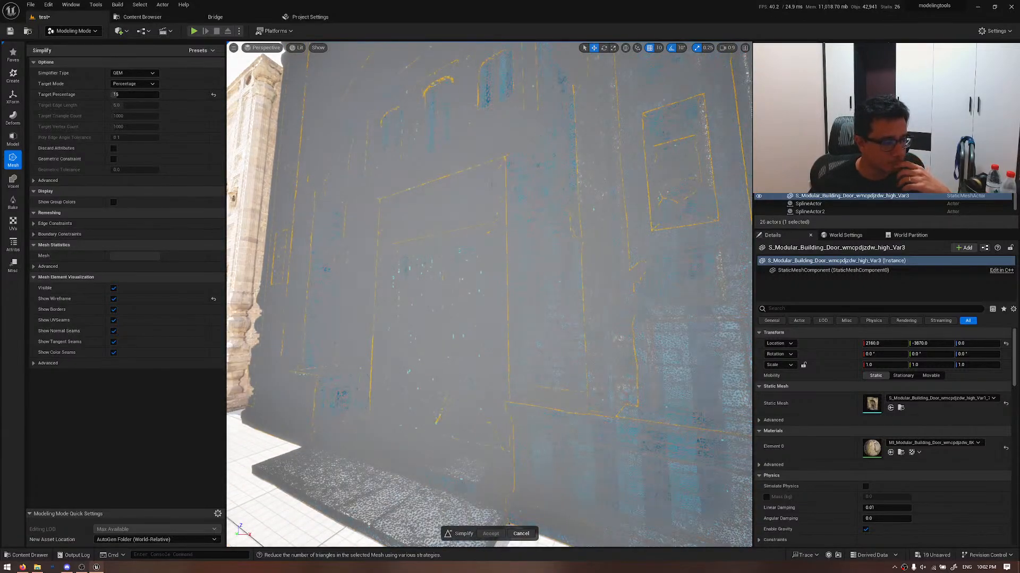
{"action": "right_click_drag", "start_coordinate": [457, 309], "coordinate": [454, 309]}
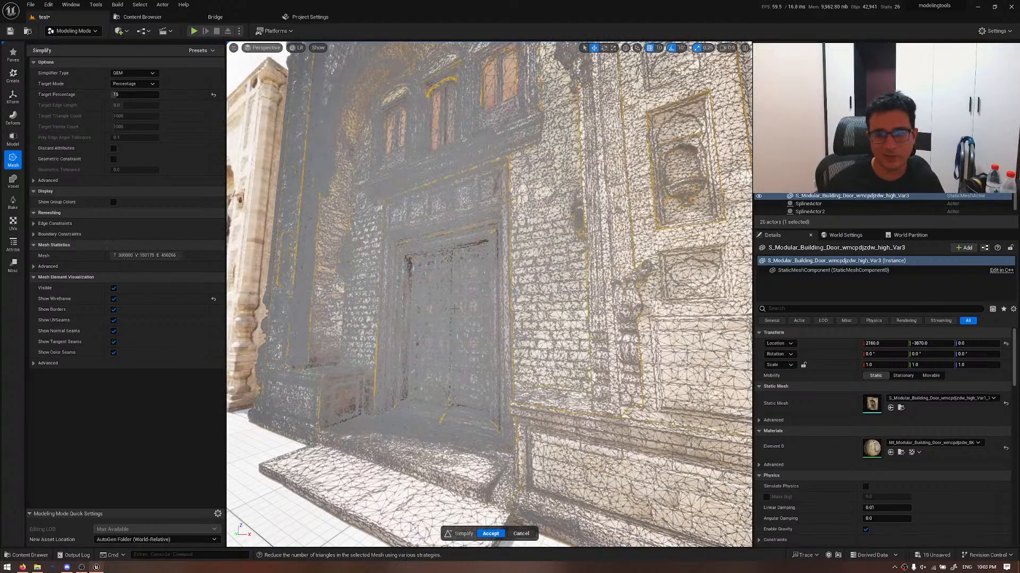
{"action": "right_click_drag", "start_coordinate": [455, 309], "coordinate": [438, 226]}
{"action": "right_click_drag", "start_coordinate": [491, 271], "coordinate": [541, 255]}
{"action": "key", "text": "alt+2"}
{"action": "key", "text": "alt+4"}
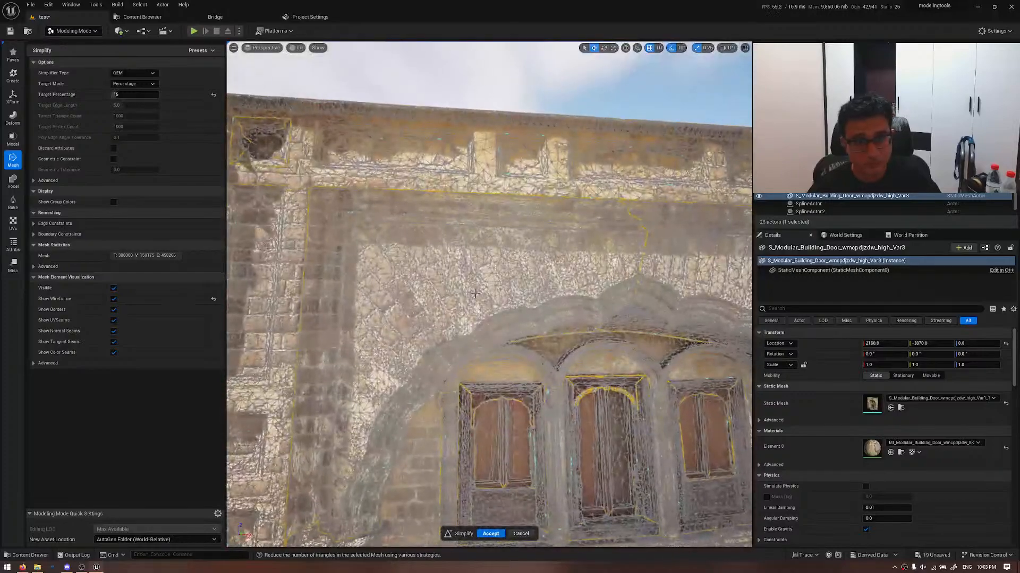
- Set the Simplify Target Percentage to 5, check the reduced door mesh and accept the simplification
{"action": "left_click", "coordinate": [144, 95]}
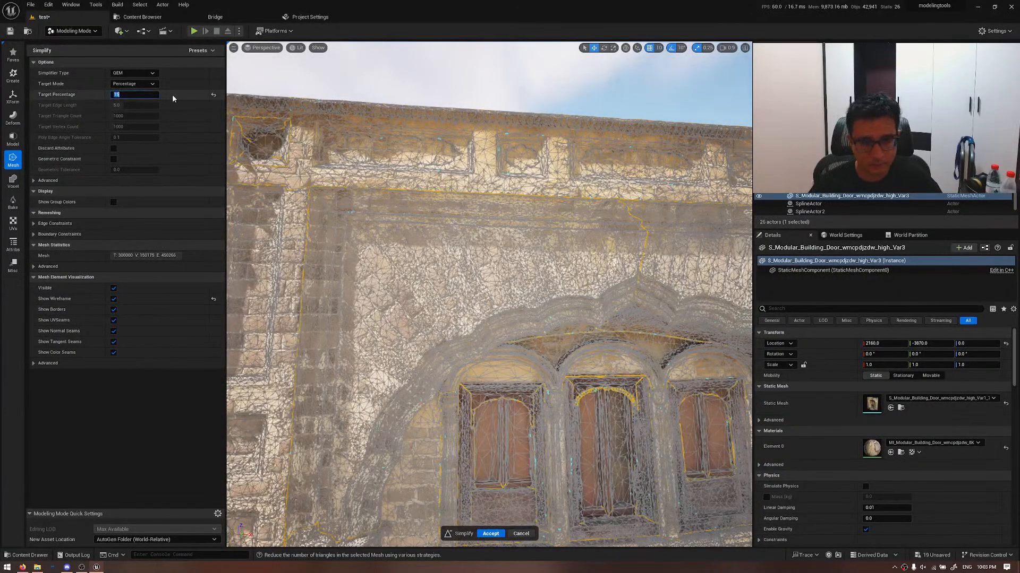
{"action": "type", "text": "5"}
{"action": "key", "text": "Return"}
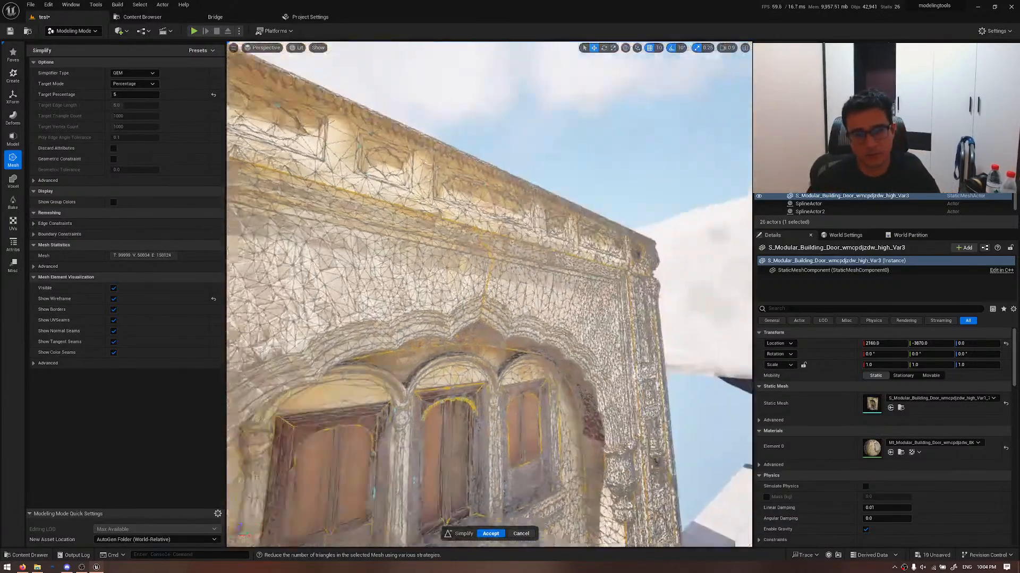
{"action": "key", "text": "s"}
{"action": "right_click_drag", "start_coordinate": [488, 294], "coordinate": [478, 372]}
{"action": "key", "text": "w"}
{"action": "right_click_drag", "start_coordinate": [627, 446], "coordinate": [626, 447]}
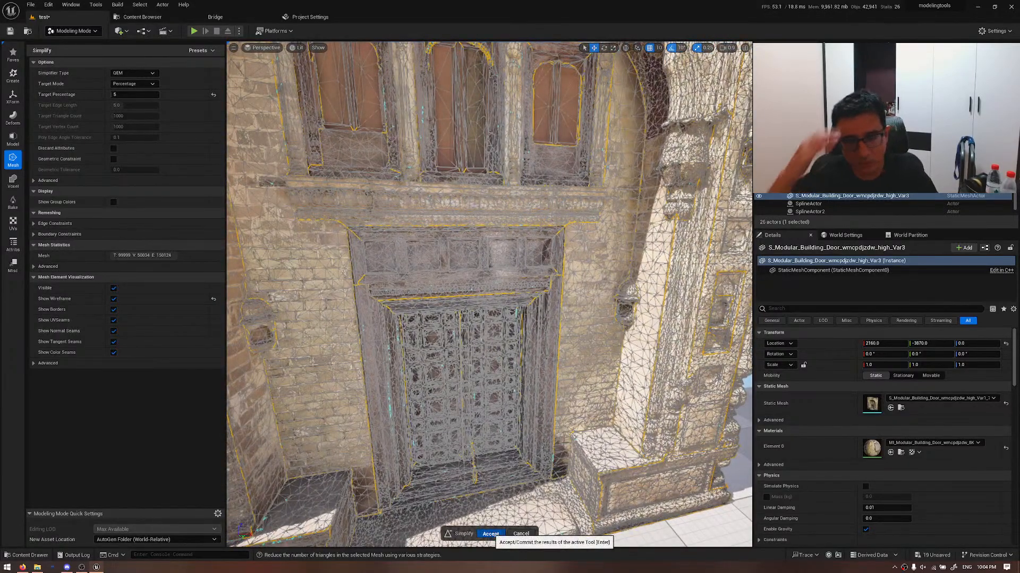
{"action": "left_click", "coordinate": [490, 534]}
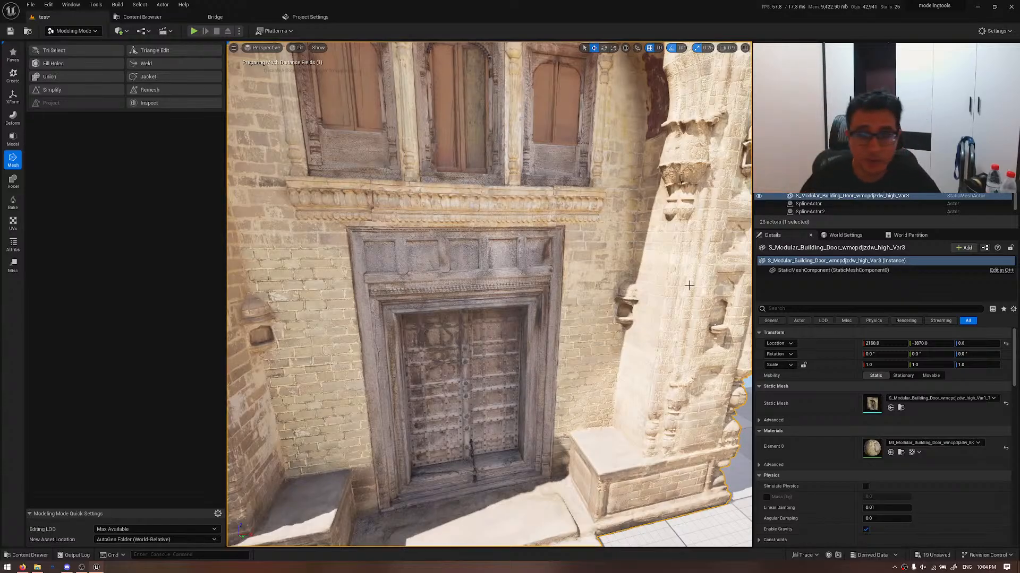
- Compare the simplified door mesh with the neighbouring door in wireframe view
{"action": "right_click_drag", "start_coordinate": [478, 372], "coordinate": [468, 367]}
{"action": "key", "text": "alt+2"}
{"action": "scroll", "coordinate": [481, 338], "scroll_direction": "down", "scroll_amount": 10}
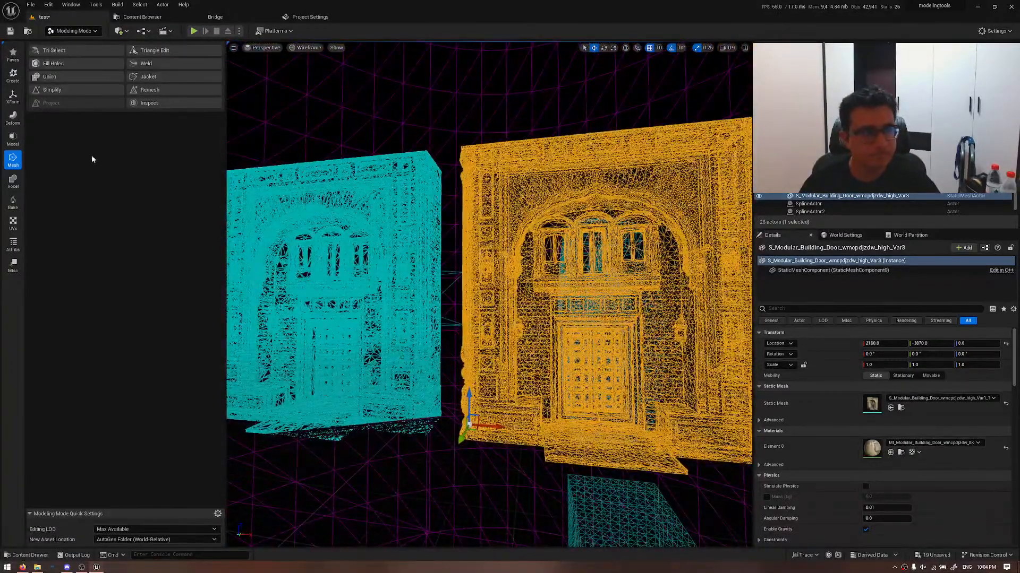
- Simplify the door mesh again with a Target Percentage of 20 and check it in unlit, wireframe and lit shading
{"action": "left_click", "coordinate": [103, 89]}
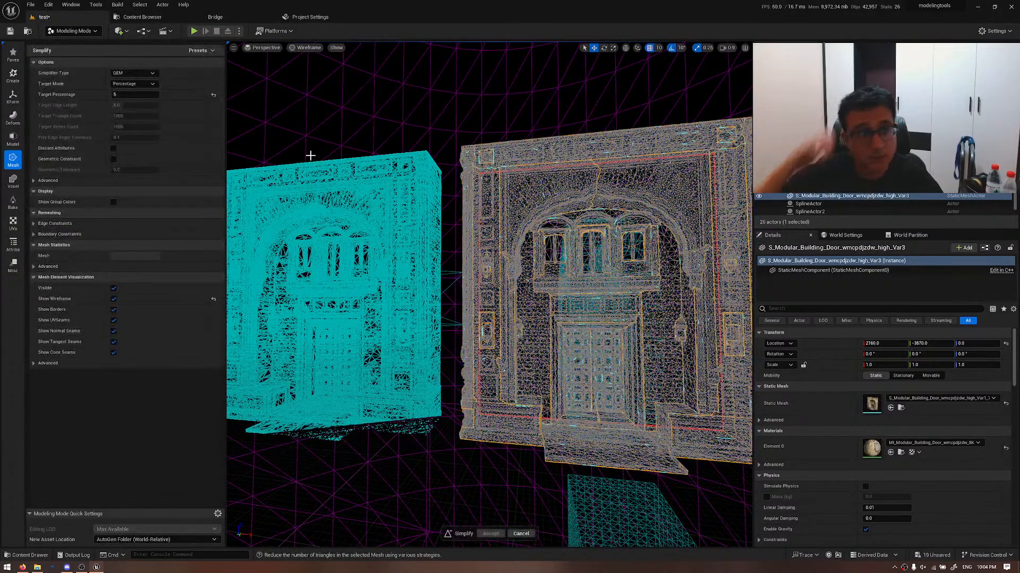
{"action": "right_click_drag", "start_coordinate": [310, 155], "coordinate": [310, 155]}
{"action": "key", "text": "alt+4"}
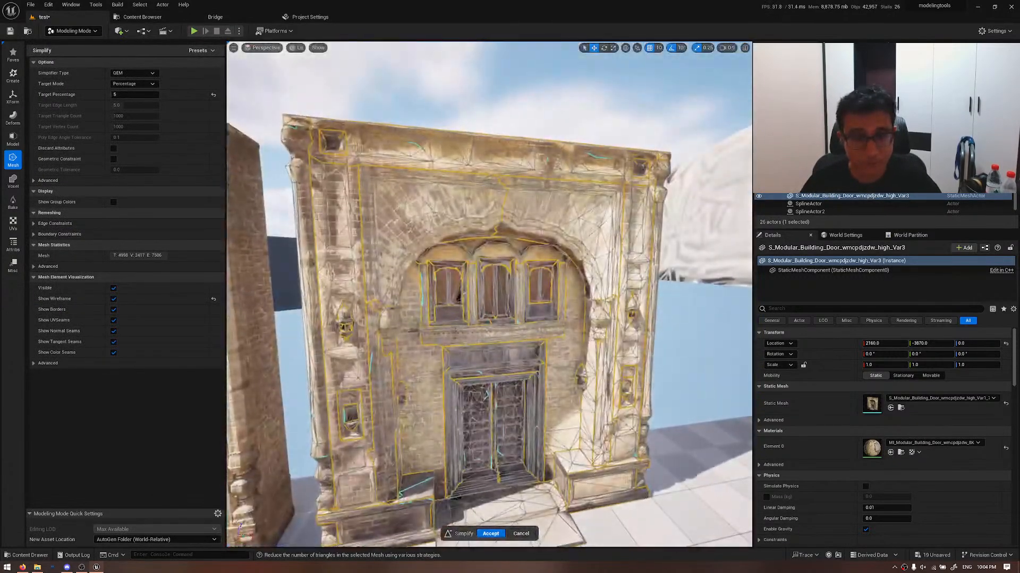
{"action": "left_click", "coordinate": [129, 94]}
{"action": "type", "text": "2"}
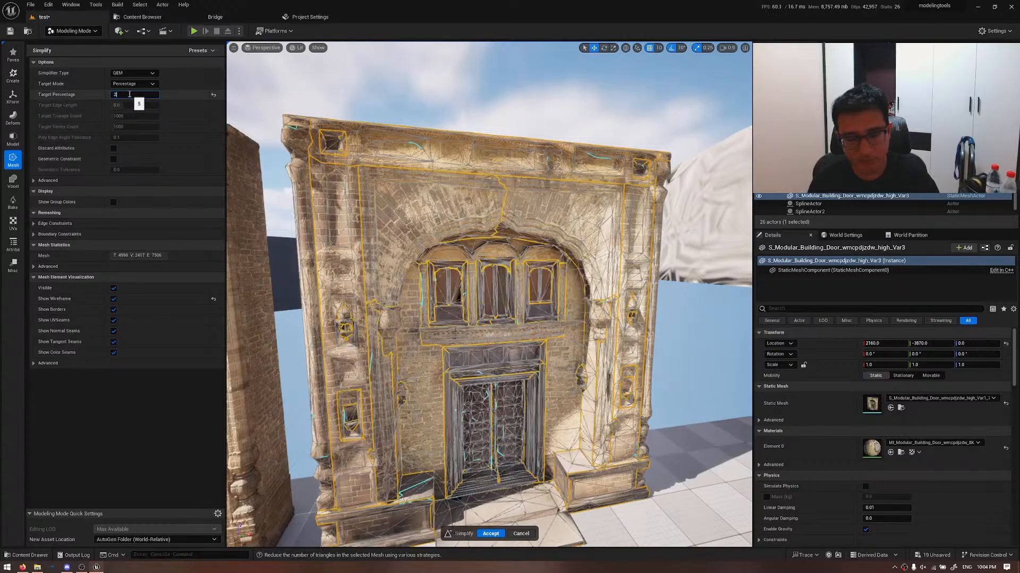
{"action": "type", "text": "0"}
{"action": "key", "text": "Return"}
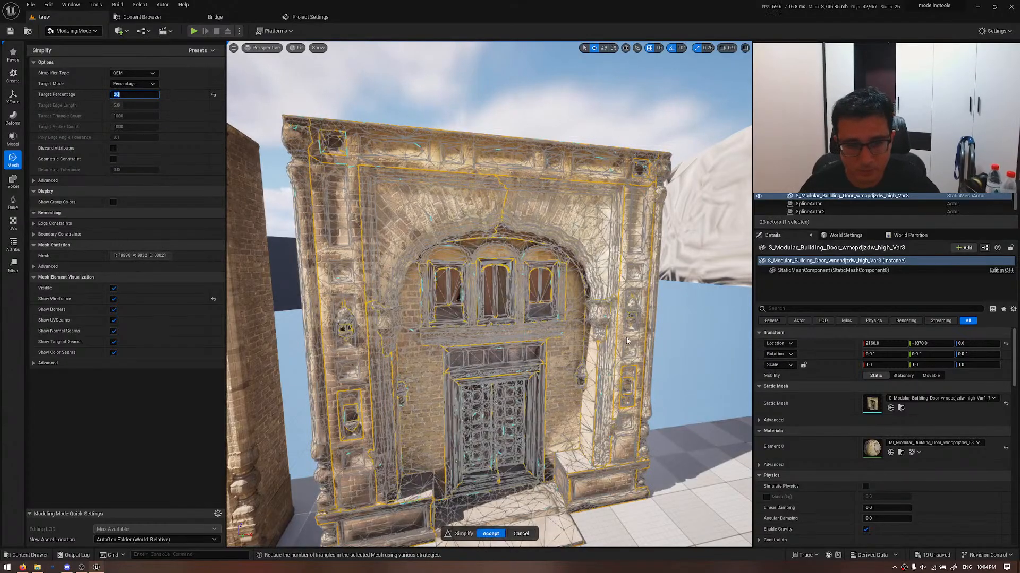
{"action": "right_click_drag", "start_coordinate": [477, 266], "coordinate": [512, 250]}
{"action": "key", "text": "alt+3"}
{"action": "key", "text": "alt+2"}
{"action": "key", "text": "alt+4"}
- Change the Simplifier Type to UE Standard and check the door preview in unlit, wireframe and lit shading
{"action": "left_click", "coordinate": [134, 74]}
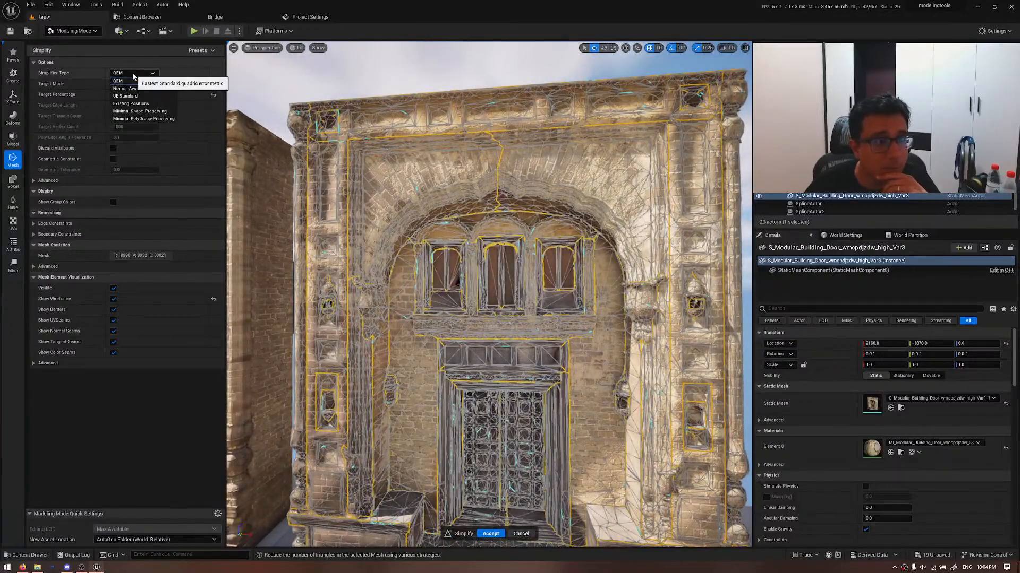
{"action": "left_click", "coordinate": [154, 103]}
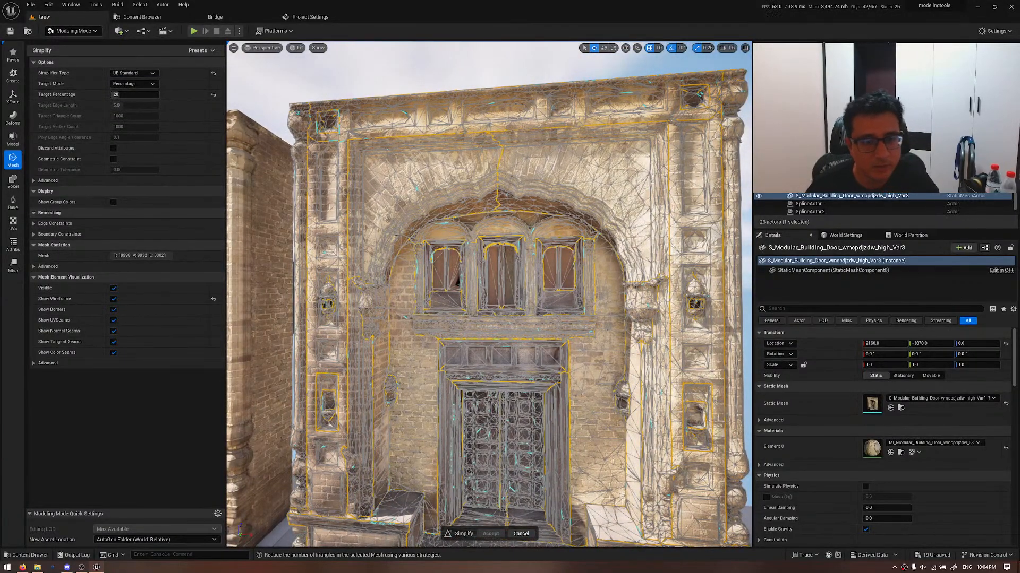
{"action": "mouse_move", "coordinate": [488, 266]}
{"action": "right_mouse_down"}
{"action": "mouse_move", "coordinate": [496, 287]}
{"action": "mouse_move", "coordinate": [507, 284]}
{"action": "mouse_move", "coordinate": [491, 268]}
{"action": "right_mouse_up"}
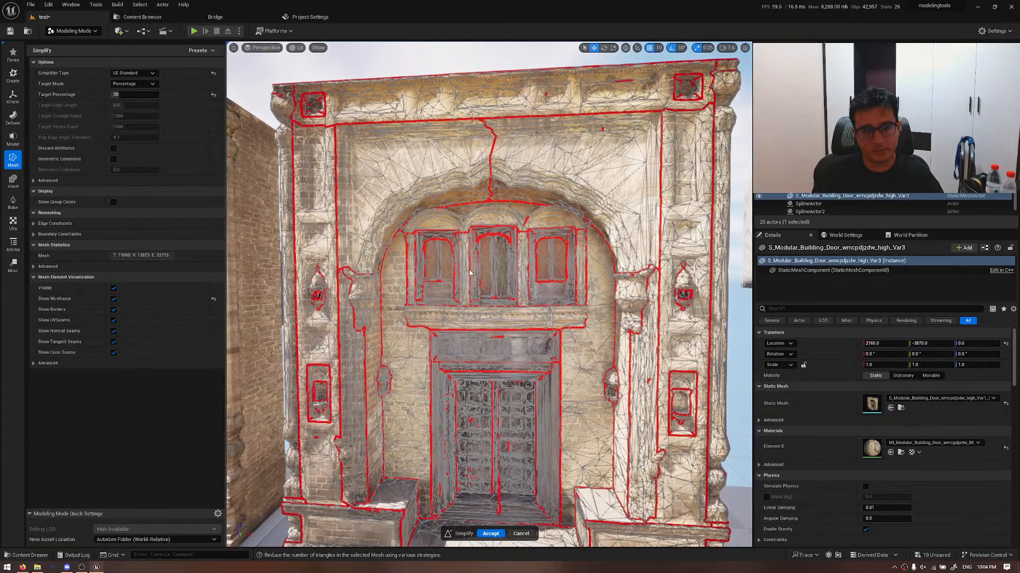
{"action": "mouse_move", "coordinate": [470, 278]}
{"action": "left_mouse_down", "text": "alt"}
{"action": "mouse_move", "coordinate": [420, 281]}
{"action": "mouse_move", "coordinate": [482, 285]}
{"action": "left_mouse_up", "text": "alt"}
{"action": "key", "text": "alt+3"}
{"action": "key", "text": "alt+2"}
{"action": "key", "text": "alt+4"}
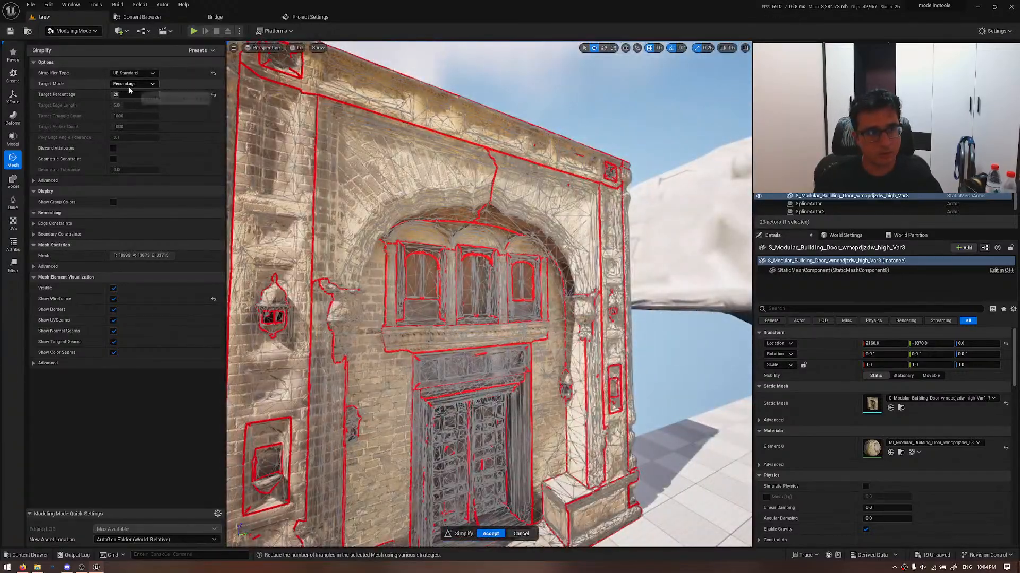
{"action": "left_click", "coordinate": [132, 84]}
{"action": "left_click", "coordinate": [131, 92]}
{"action": "left_click", "coordinate": [147, 73]}
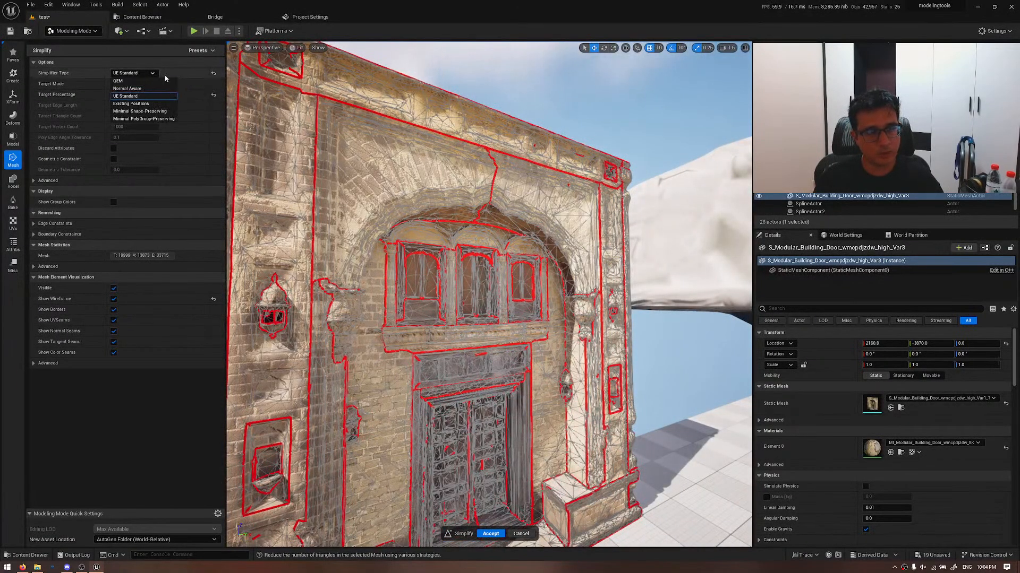
{"action": "left_click", "coordinate": [181, 72]}
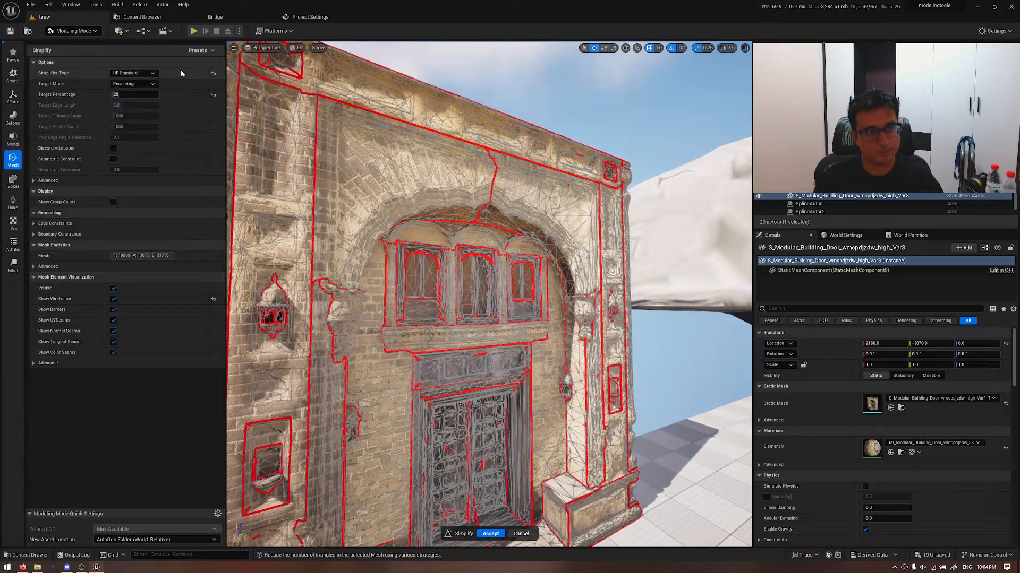
{"action": "left_click", "coordinate": [153, 84]}
{"action": "left_click", "coordinate": [155, 87]}
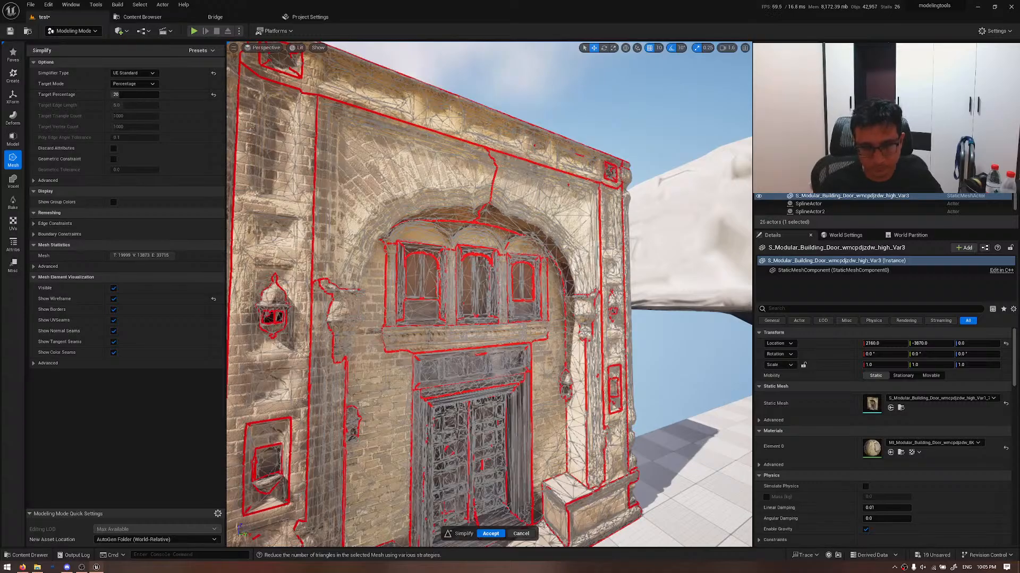
- Examine the UE Standard door preview up close and from a distance in unlit, wireframe and lit shading
{"action": "scroll", "coordinate": [467, 287], "scroll_direction": "down", "scroll_amount": 2}
{"action": "right_click_drag", "start_coordinate": [489, 295], "coordinate": [489, 274]}
{"action": "key", "text": "w"}
{"action": "key", "text": "s"}
{"action": "key", "text": "w"}
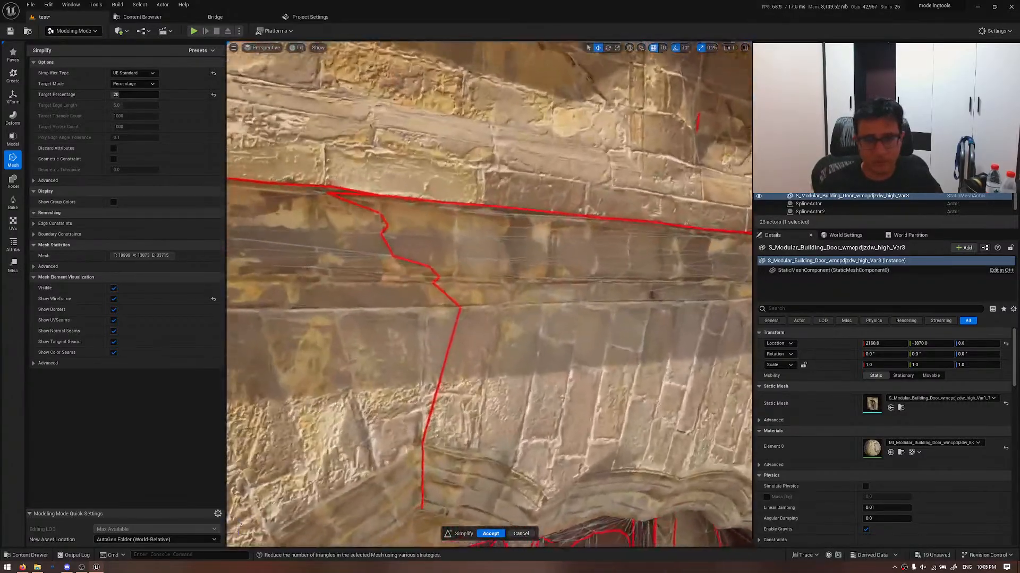
{"action": "key", "text": "s"}
{"action": "mouse_move", "coordinate": [551, 369]}
{"action": "right_mouse_down"}
{"action": "mouse_move", "coordinate": [563, 367]}
{"action": "mouse_move", "coordinate": [523, 371]}
{"action": "mouse_move", "coordinate": [508, 410]}
{"action": "mouse_move", "coordinate": [547, 372]}
{"action": "right_mouse_up"}
{"action": "key", "text": "alt+3"}
{"action": "key", "text": "alt+4"}
{"action": "key", "text": "s"}
{"action": "key", "text": "w"}
{"action": "key", "text": "s"}
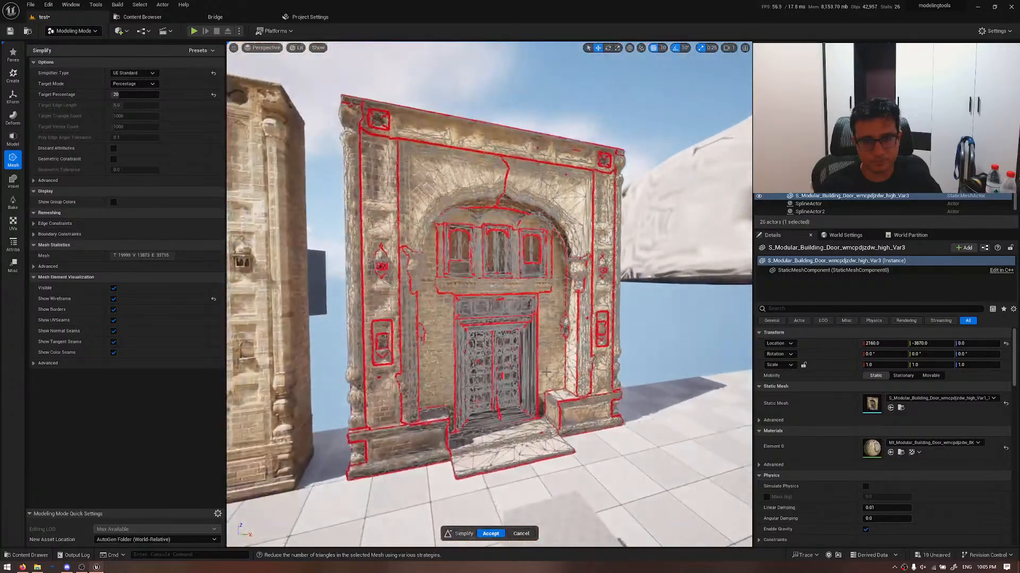
{"action": "key", "text": "alt+2"}
{"action": "key", "text": "alt+4"}
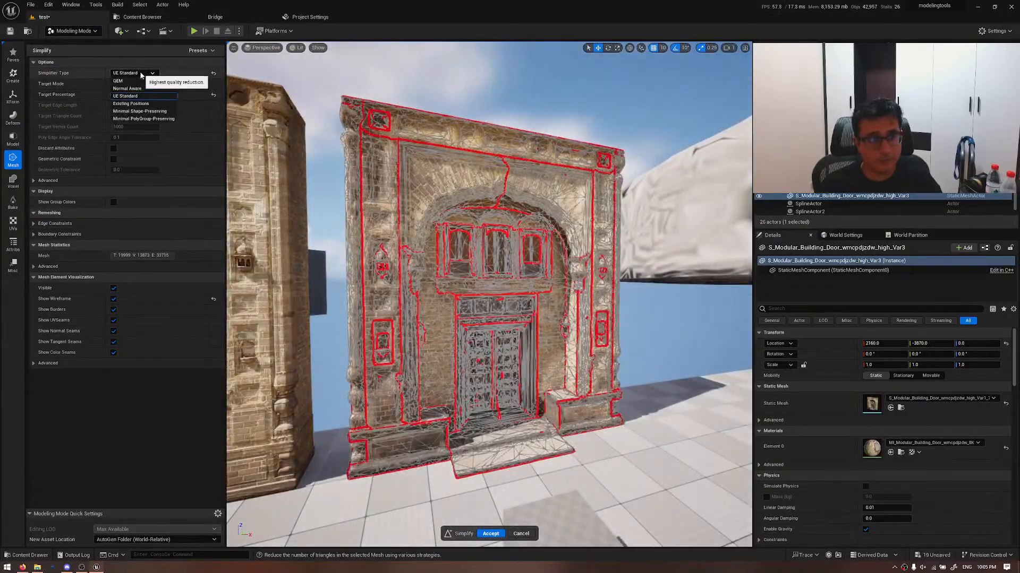
- Reset the Simplifier Type to QEM, inspect the door preview and accept the simplification
{"action": "left_click", "coordinate": [214, 72]}
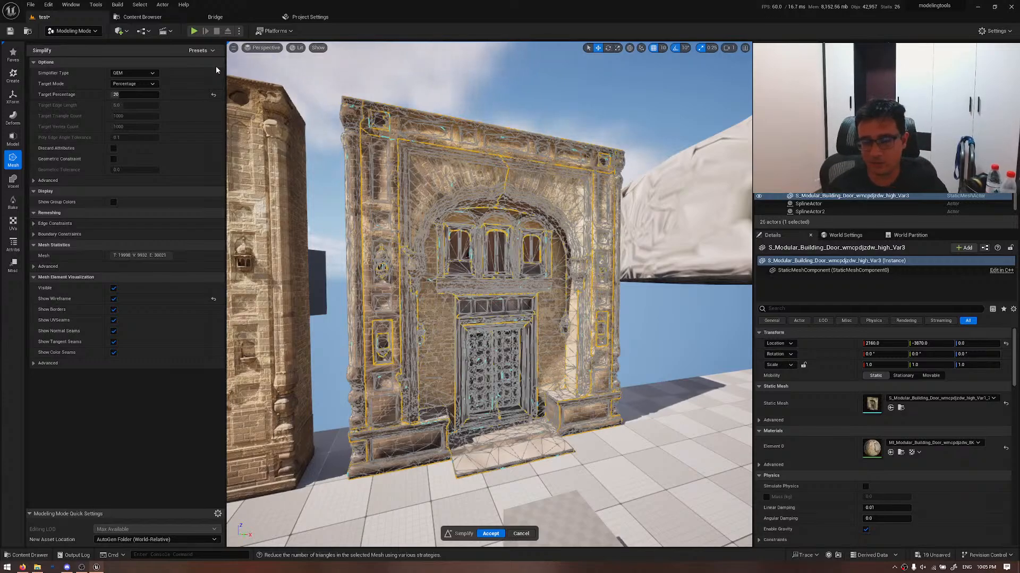
{"action": "right_click_drag", "start_coordinate": [404, 213], "coordinate": [351, 207]}
{"action": "key", "text": "s"}
{"action": "key", "text": "e"}
{"action": "key", "text": "w"}
{"action": "key", "text": "q"}
{"action": "left_click", "coordinate": [490, 534]}
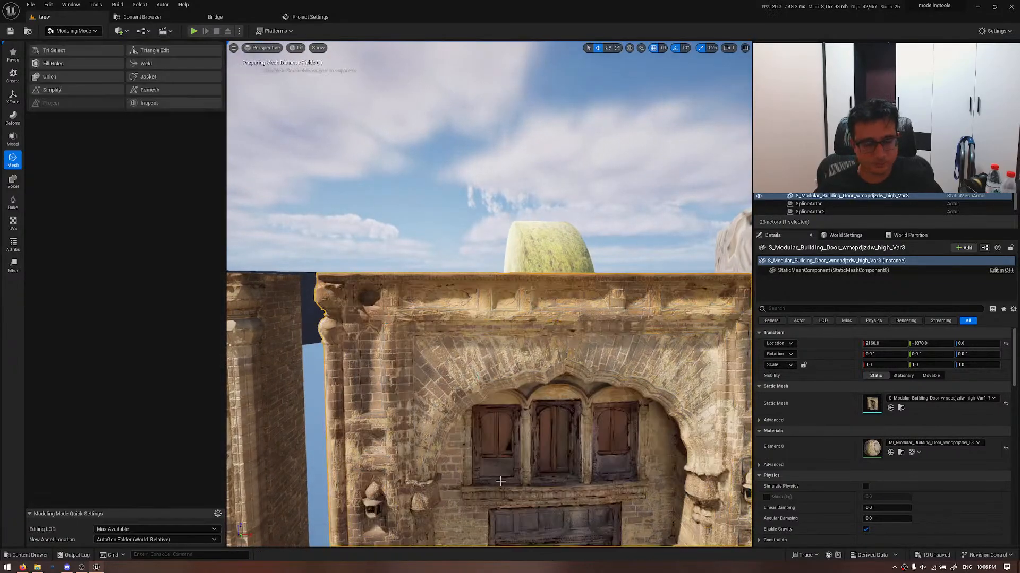
- Inspect the simplified door from the front and at an angle in wireframe and lit shading
{"action": "right_click_drag", "start_coordinate": [514, 446], "coordinate": [555, 486]}
{"action": "key", "text": "s"}
{"action": "key", "text": "alt+2"}
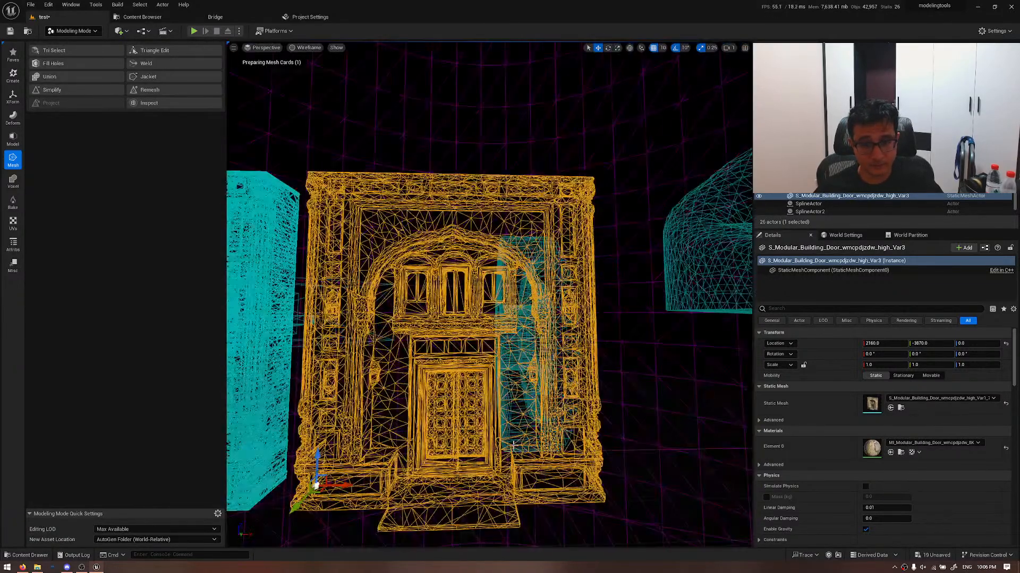
{"action": "key", "text": "alt+4"}
{"action": "right_click_drag", "start_coordinate": [513, 446], "coordinate": [409, 458]}
{"action": "key", "text": "w"}
{"action": "key", "text": "d"}
{"action": "key", "text": "alt+2"}
{"action": "key", "text": "alt+4"}
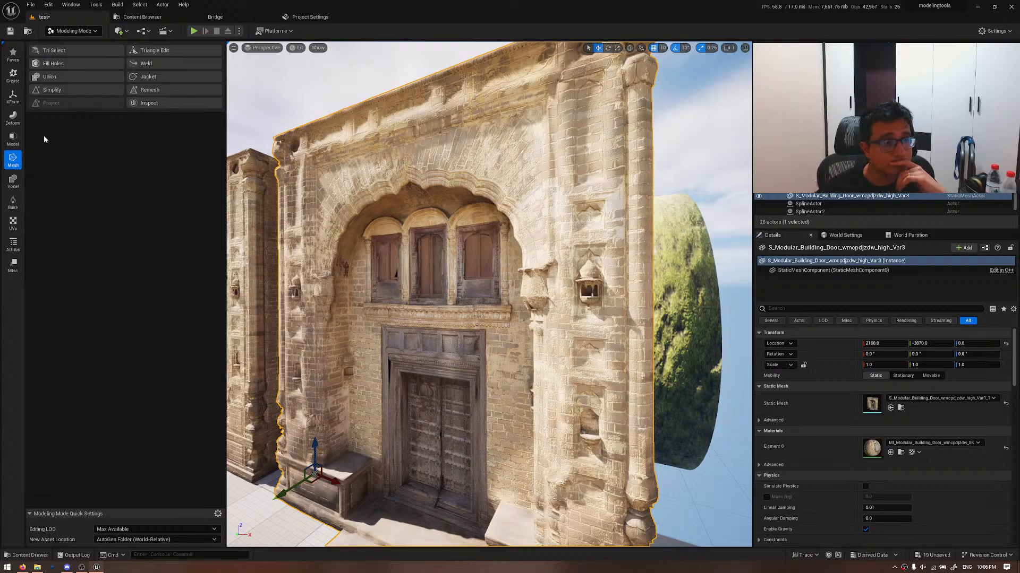
- Start editing the simplified door's normals and try the Face Group ID split normal method
{"action": "left_click", "coordinate": [19, 242]}
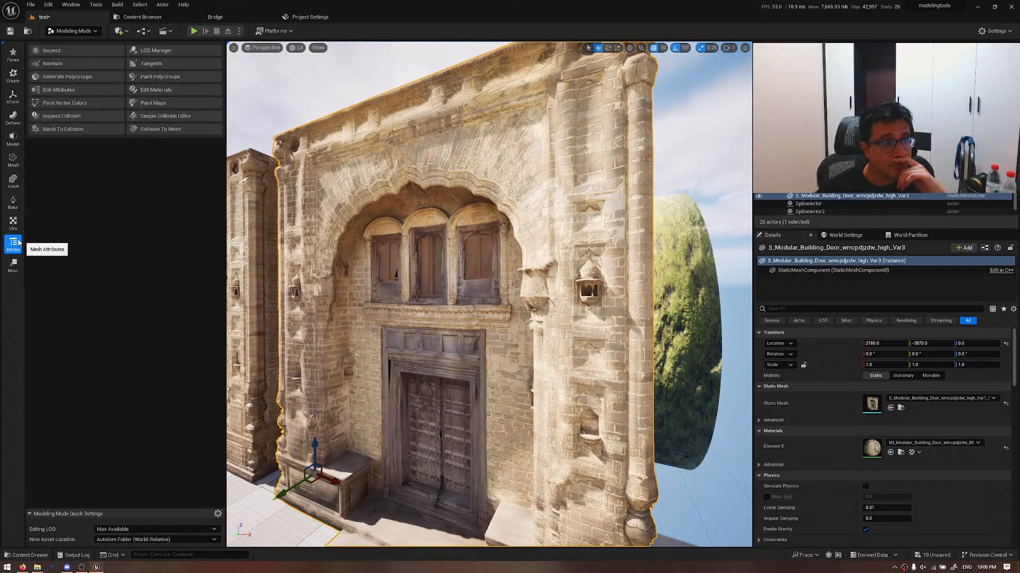
{"action": "left_click", "coordinate": [103, 68]}
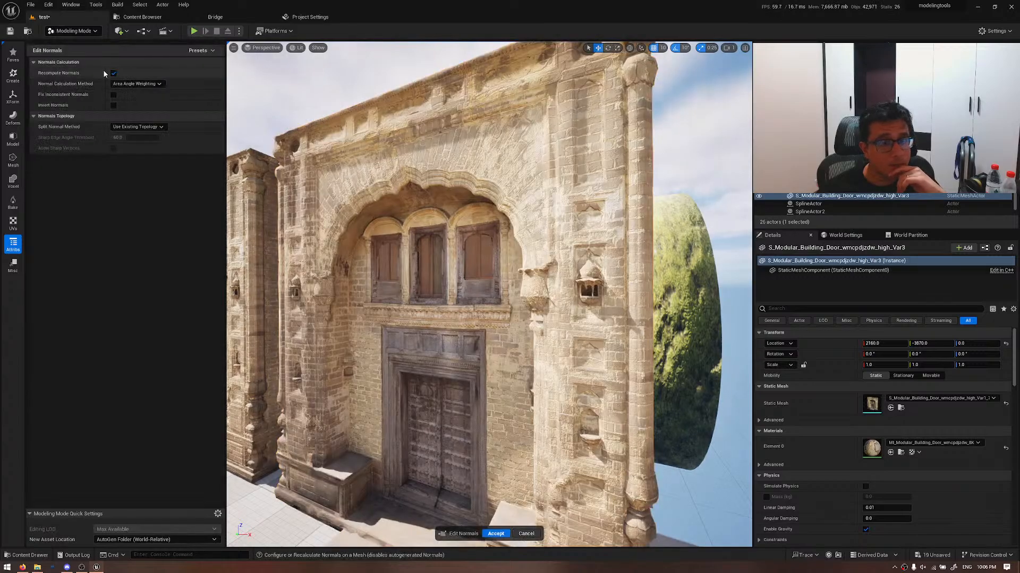
{"action": "left_click", "coordinate": [137, 126]}
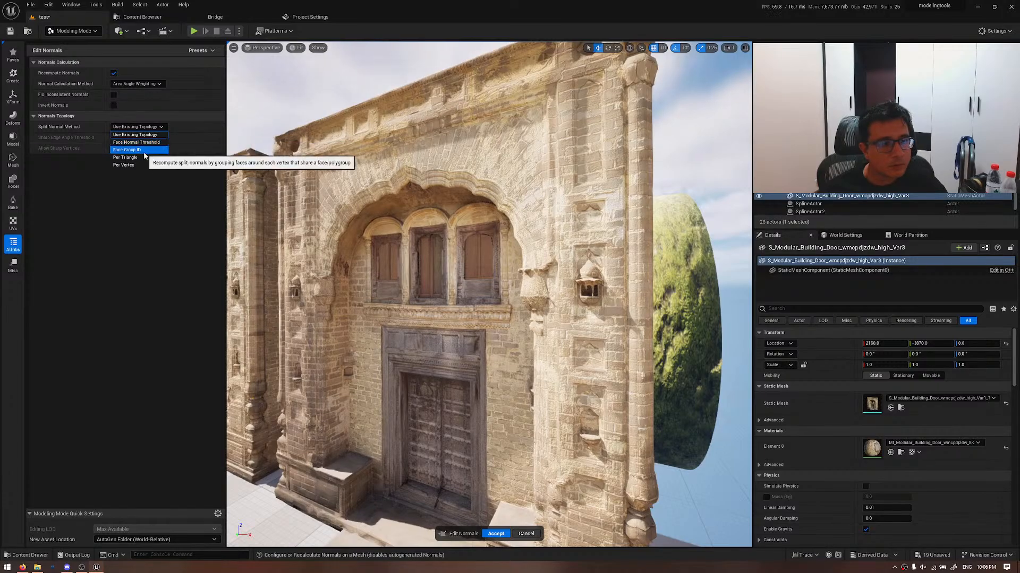
{"action": "left_click", "coordinate": [144, 152]}
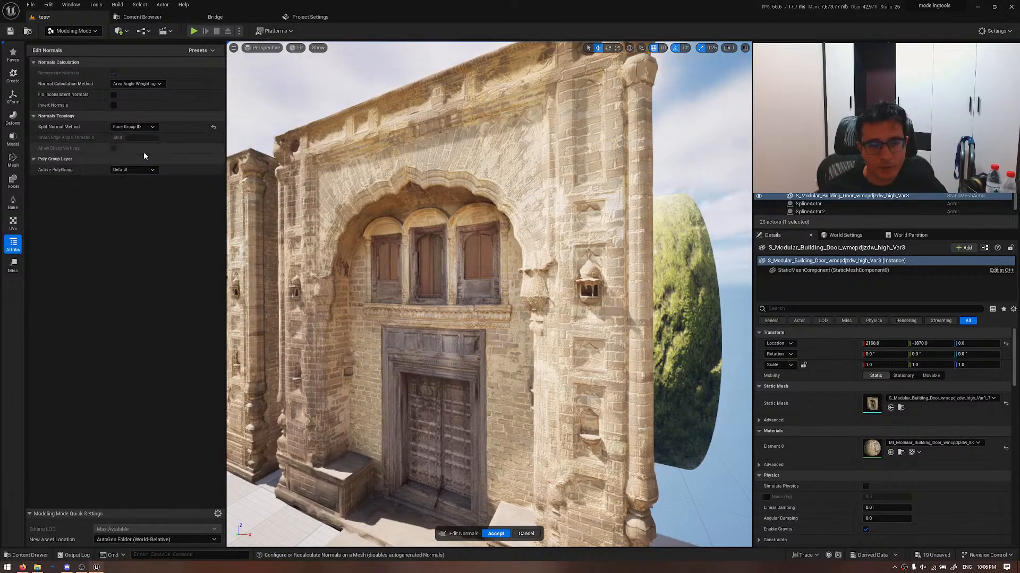
{"action": "left_click_drag", "start_coordinate": [372, 266], "coordinate": [471, 316], "text": "alt"}
{"action": "left_click", "coordinate": [158, 85]}
{"action": "left_click", "coordinate": [158, 85]}
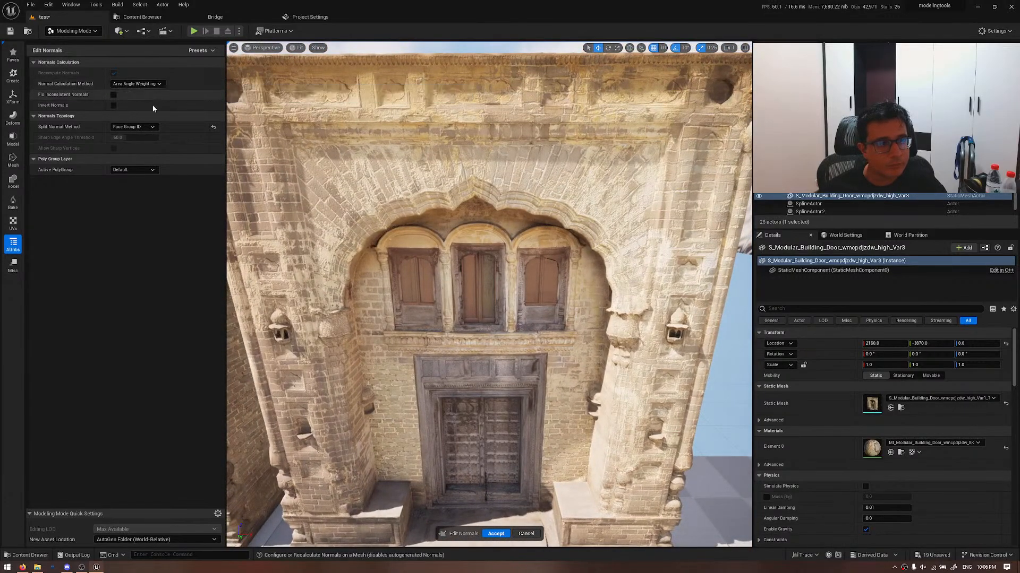
{"action": "left_click", "coordinate": [134, 126]}
{"action": "left_click", "coordinate": [136, 160]}
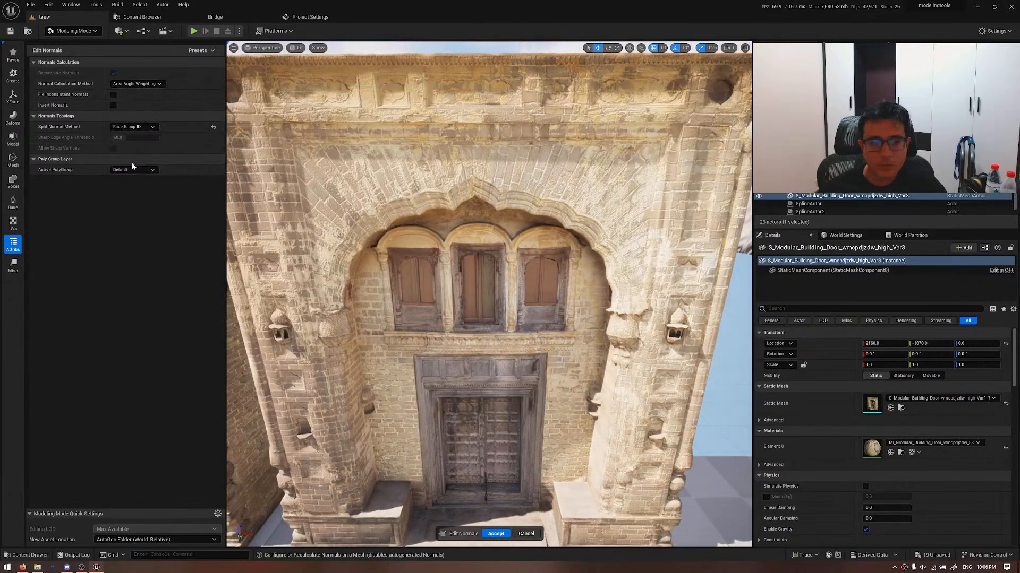
- Try the Per Vertex split normal method, check the door in wireframe and lit shading, and restore Use Existing Topology
{"action": "left_click", "coordinate": [134, 127]}
{"action": "left_click", "coordinate": [127, 164]}
{"action": "mouse_move", "coordinate": [349, 270]}
{"action": "left_mouse_down", "text": "alt"}
{"action": "mouse_move", "coordinate": [316, 225]}
{"action": "mouse_move", "coordinate": [325, 197]}
{"action": "left_mouse_up", "text": "alt"}
{"action": "key", "text": "alt+2"}
{"action": "key", "text": "alt+4"}
{"action": "key", "text": "s"}
{"action": "right_click_drag", "start_coordinate": [349, 270], "coordinate": [324, 287]}
{"action": "key", "text": "w"}
{"action": "left_click", "coordinate": [134, 127]}
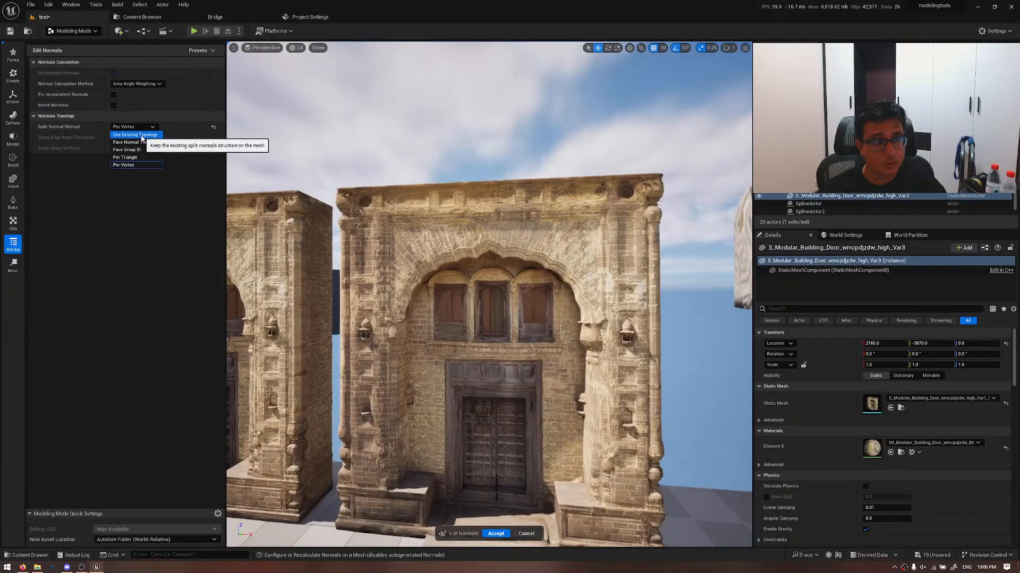
{"action": "left_click", "coordinate": [127, 134]}
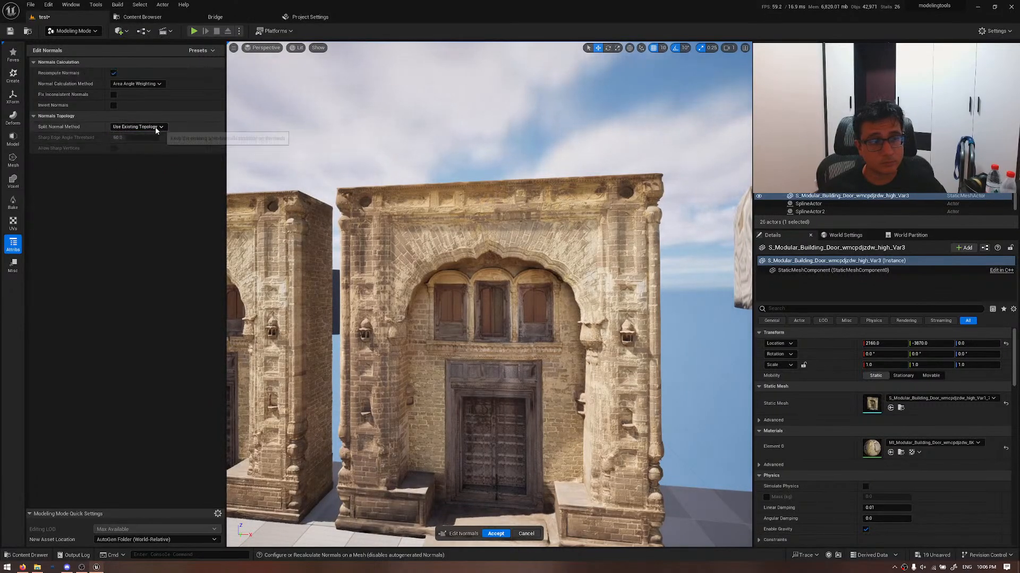
- Try Face Normal Threshold, return the Split Normal Method to Use Existing Topology and accept the normals edit
{"action": "left_click", "coordinate": [155, 127]}
{"action": "left_click", "coordinate": [147, 143]}
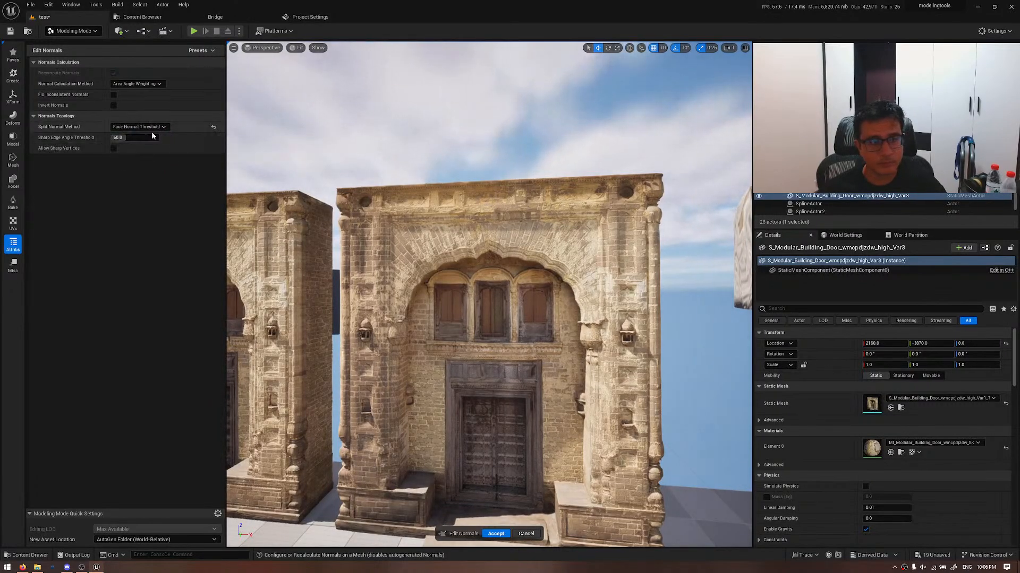
{"action": "left_click", "coordinate": [146, 127]}
{"action": "left_click", "coordinate": [133, 135]}
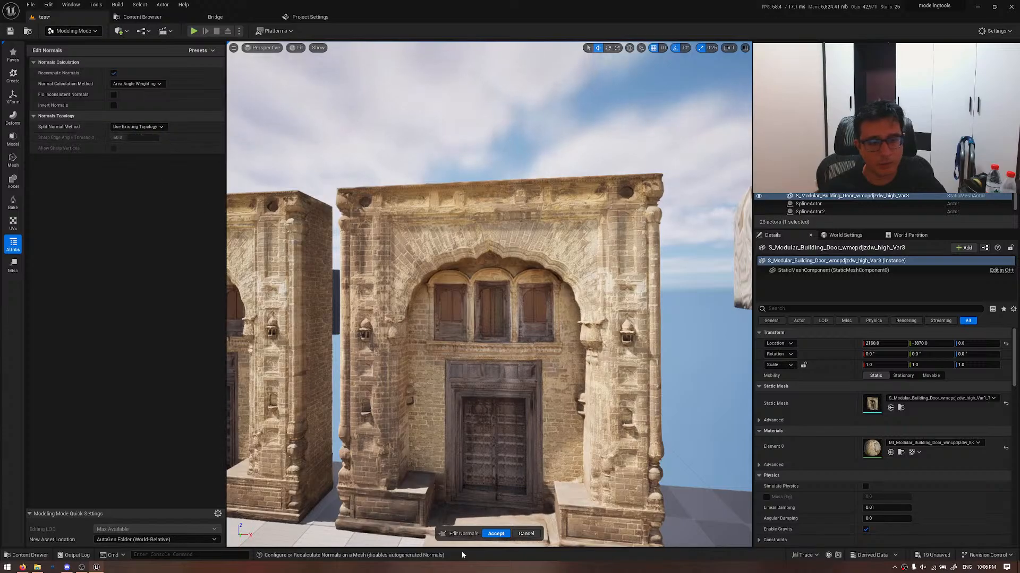
{"action": "left_click", "coordinate": [496, 533]}
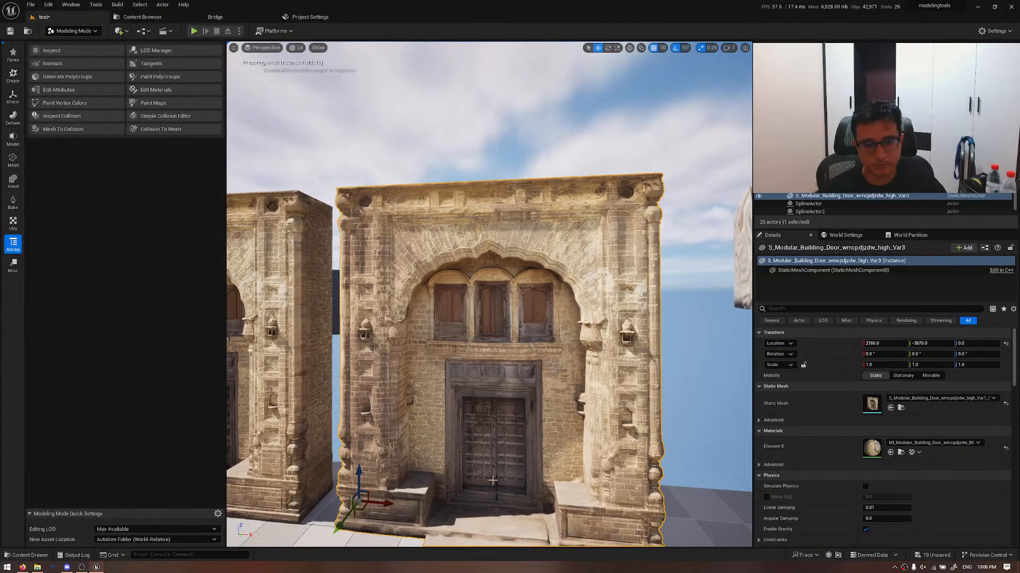
- Check the edited door in unlit, wireframe and lit shading, deselect it and bring up the sun direction gizmo
{"action": "right_click_drag", "start_coordinate": [492, 481], "coordinate": [494, 444]}
{"action": "key", "text": "alt+3"}
{"action": "key", "text": "alt+2"}
{"action": "key", "text": "alt+4"}
{"action": "key", "text": "Escape"}
{"action": "key", "text": "ctrl+l"}
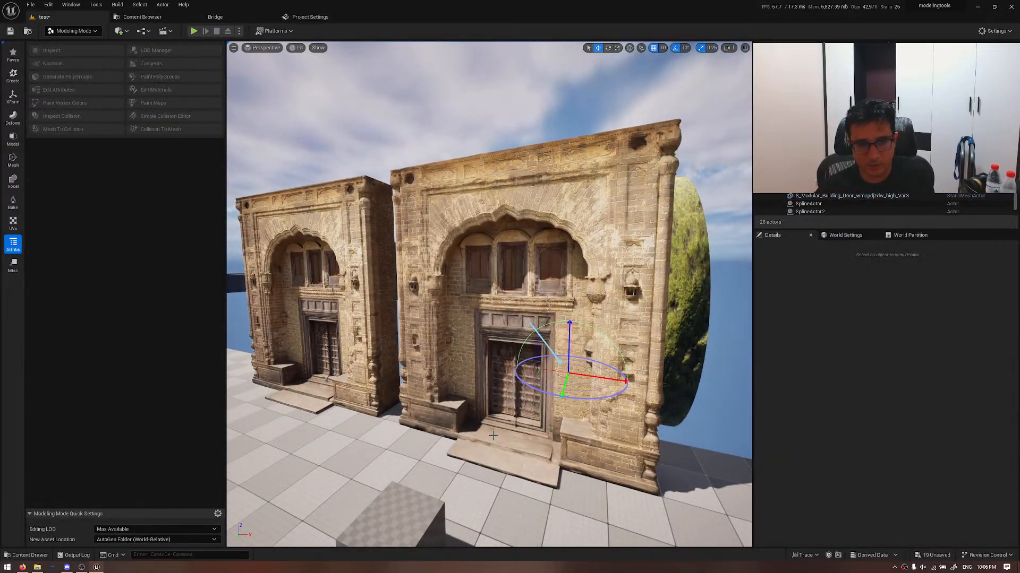
- Compare the simplified door with the original door beside it in unlit, wireframe and lit shading
{"action": "key", "text": "alt+3"}
{"action": "key", "text": "alt+2"}
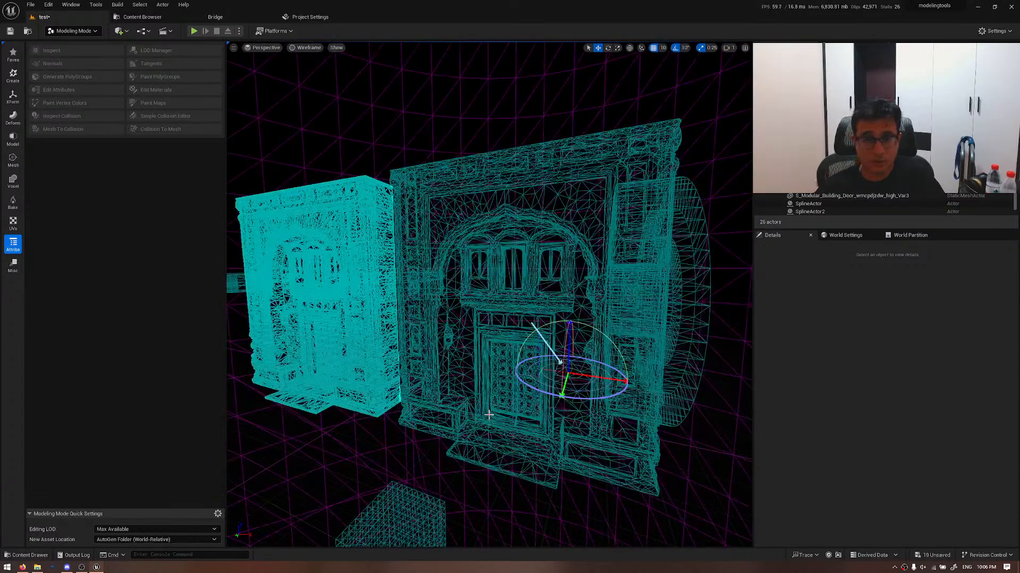
{"action": "key", "text": "alt+4"}
{"action": "key", "text": "alt+2"}
{"action": "right_click_drag", "start_coordinate": [482, 400], "coordinate": [454, 406]}
{"action": "key", "text": "alt+4"}
{"action": "key", "text": "alt+2"}
{"action": "key", "text": "alt+4"}
{"action": "key", "text": "s"}
{"action": "key", "text": "w"}
- Switch to Selection Mode and briefly look at the project assets
{"action": "key", "text": "ctrl+space"}
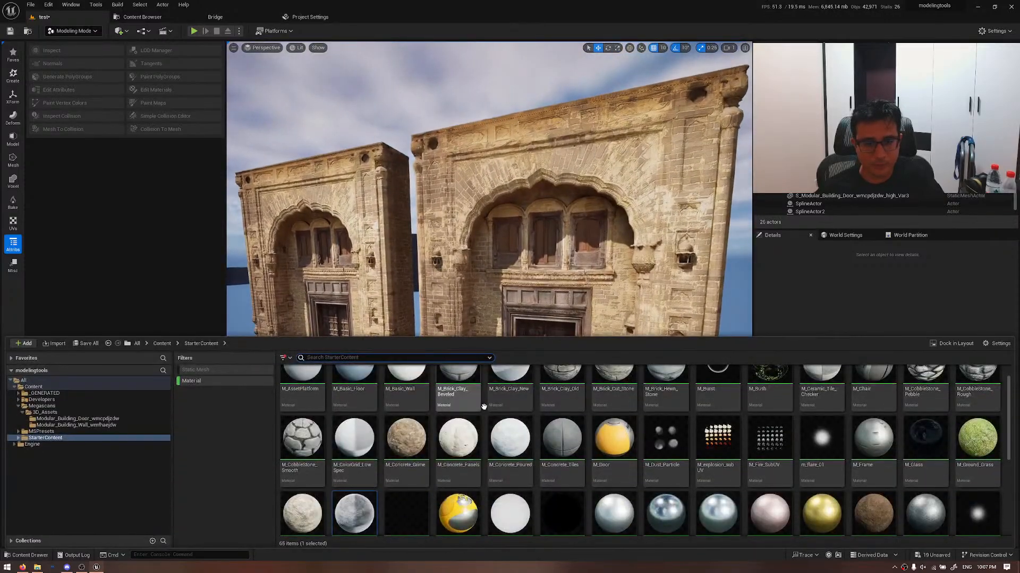
{"action": "right_click_drag", "start_coordinate": [555, 283], "coordinate": [576, 282]}
{"action": "key", "text": "shift+1"}
{"action": "mouse_move", "coordinate": [448, 304]}
{"action": "right_mouse_down"}
{"action": "mouse_move", "coordinate": [419, 303]}
{"action": "mouse_move", "coordinate": [443, 303]}
{"action": "right_mouse_up"}
{"action": "key", "text": "d"}
{"action": "key", "text": "ctrl+space"}
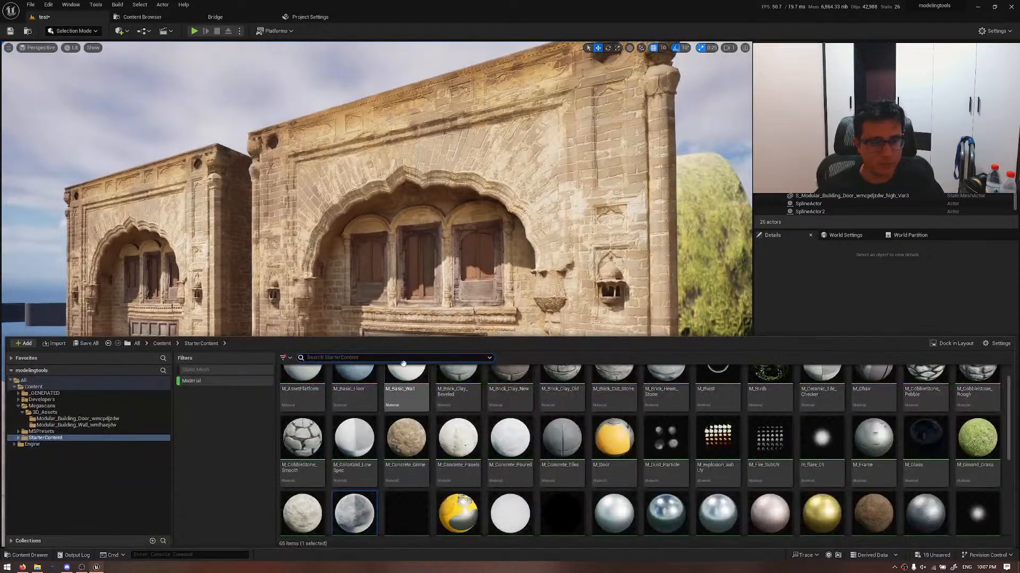
{"action": "key", "text": "ctrl+space"}
- Select the simplified door and the original door in turn and view them side by side
{"action": "right_click_drag", "start_coordinate": [361, 267], "coordinate": [327, 304]}
{"action": "left_click", "coordinate": [361, 267]}
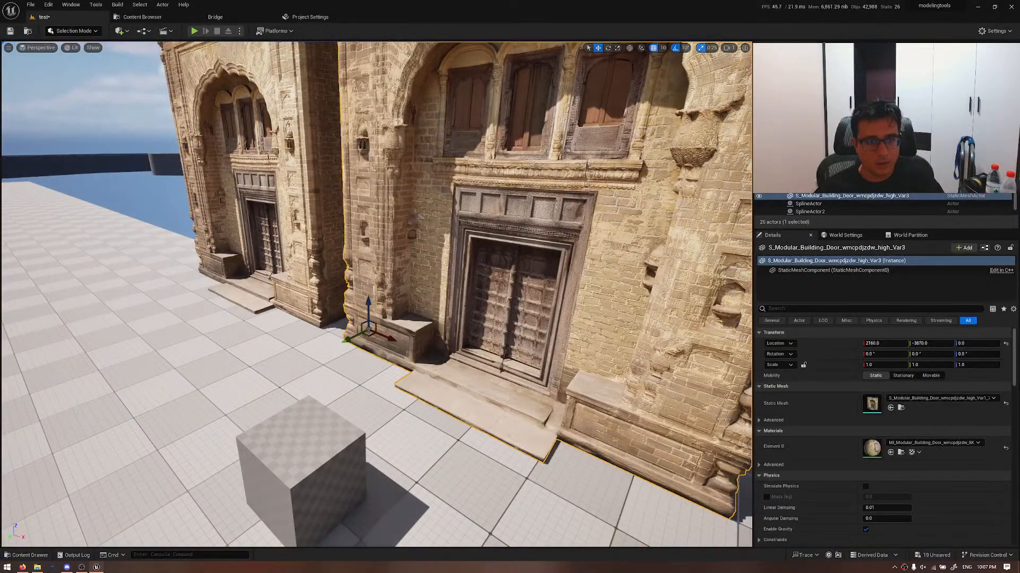
{"action": "right_click_drag", "start_coordinate": [360, 267], "coordinate": [400, 143]}
{"action": "key", "text": "s"}
{"action": "left_click", "coordinate": [309, 216]}
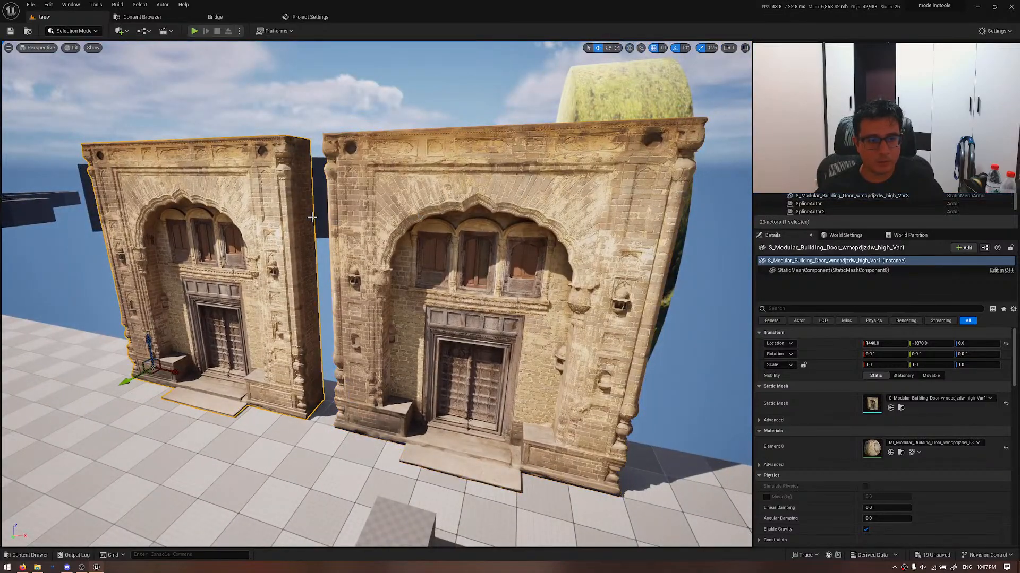
{"action": "key", "text": "ctrl+space"}
{"action": "key", "text": "ctrl+space"}
{"action": "right_click_drag", "start_coordinate": [317, 226], "coordinate": [255, 226]}
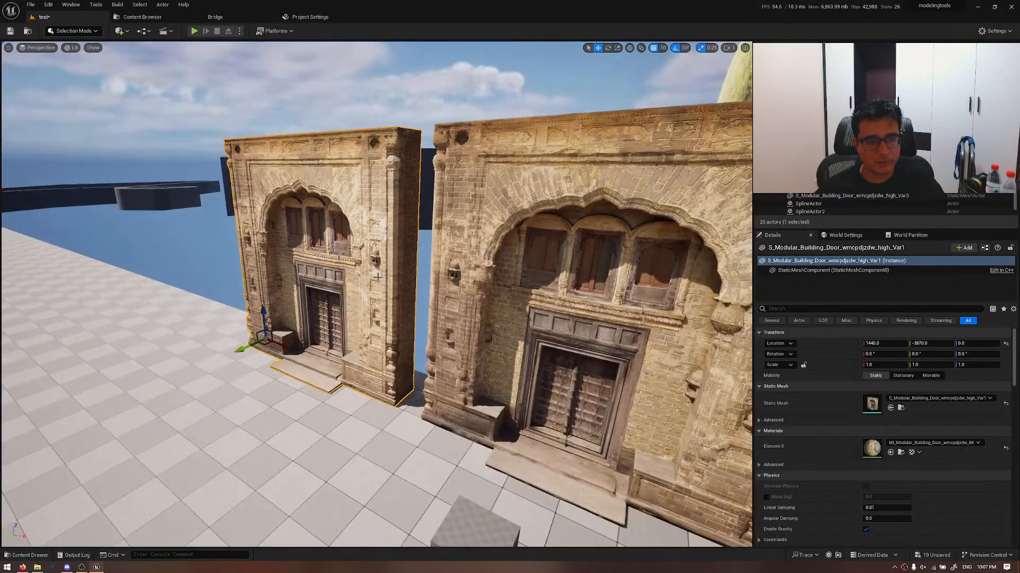
- In Modeling Mode, start Bake Textures with the simplified door selected first and the original door second
{"action": "left_click", "coordinate": [73, 31]}
{"action": "left_click", "coordinate": [77, 75]}
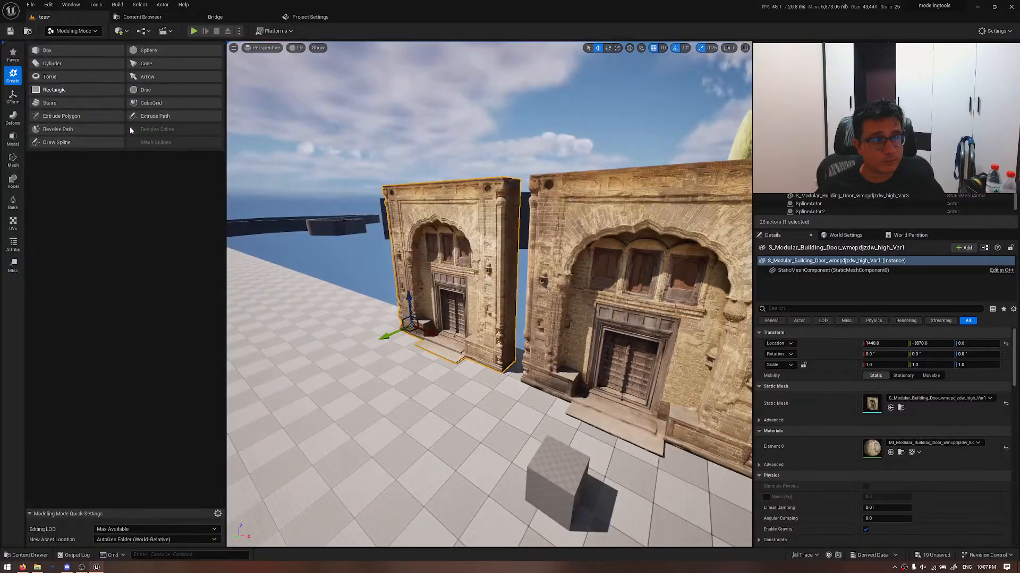
{"action": "key", "text": "w"}
{"action": "right_click_drag", "start_coordinate": [340, 266], "coordinate": [385, 263]}
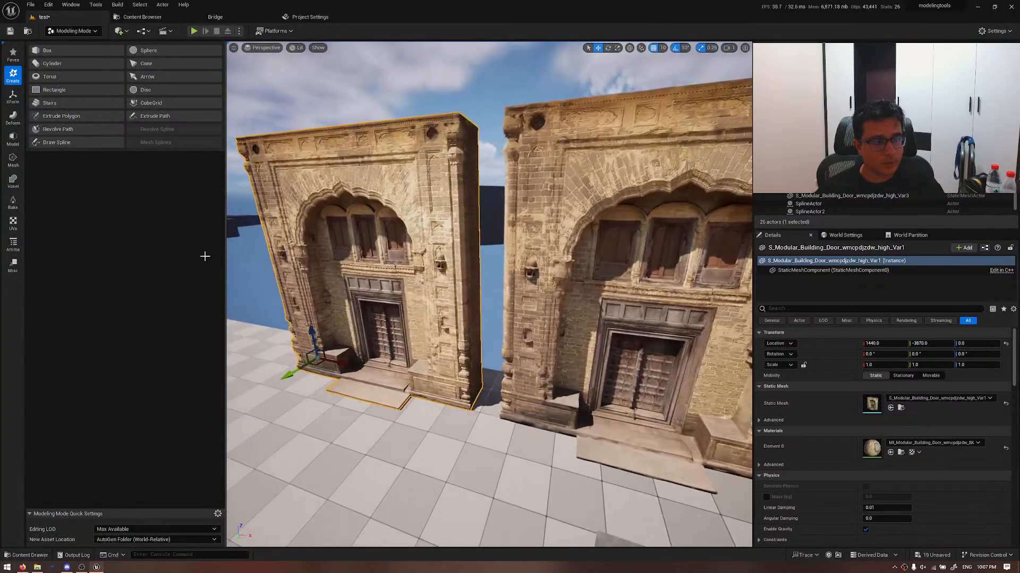
{"action": "left_click", "coordinate": [13, 203]}
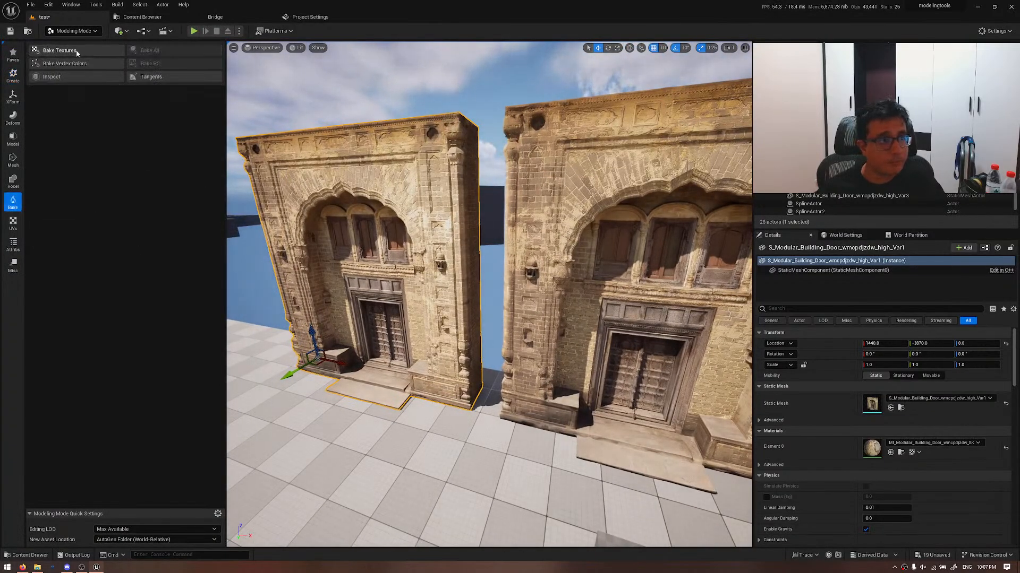
{"action": "left_click", "coordinate": [523, 155]}
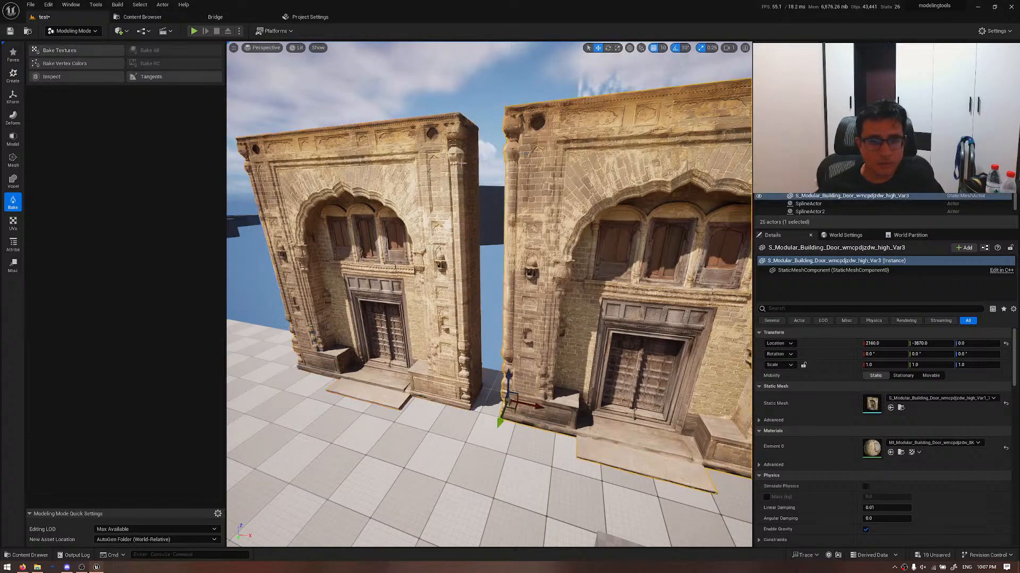
{"action": "left_click", "coordinate": [436, 161], "text": "ctrl"}
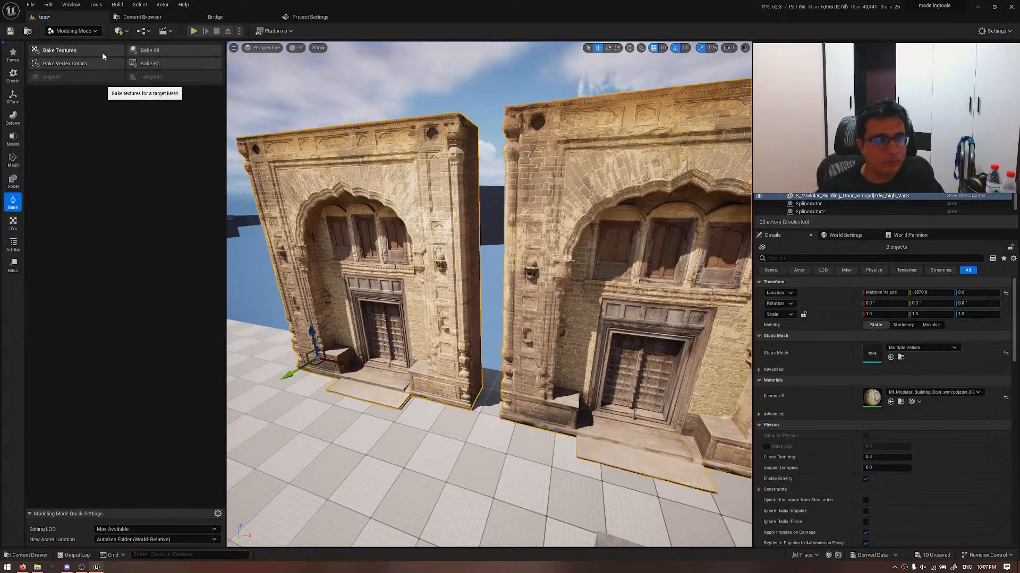
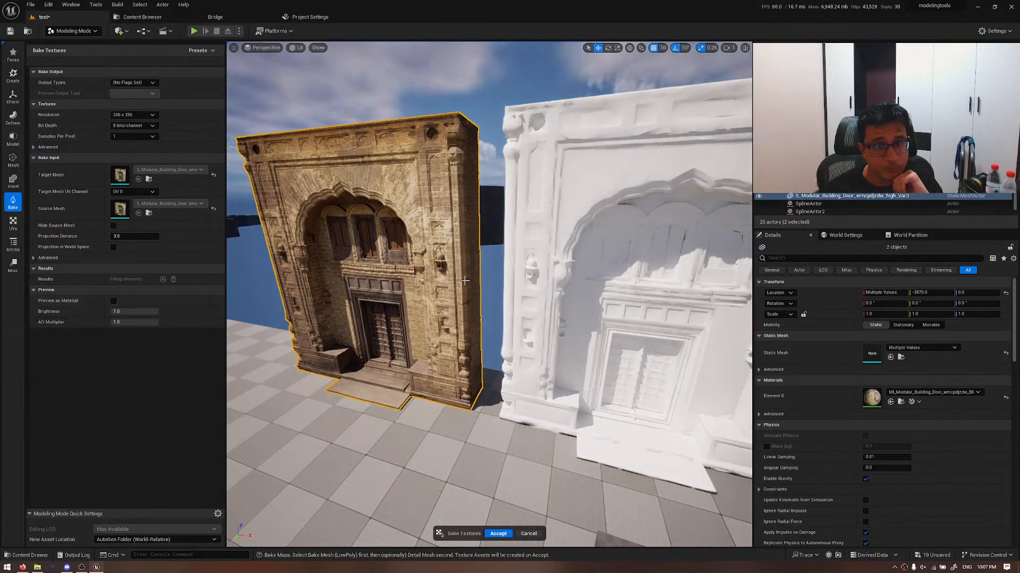
- Set the bake output type to Tangent Normal and examine the preview on the simplified door
{"action": "mouse_move", "coordinate": [465, 280]}
{"action": "right_mouse_down"}
{"action": "mouse_move", "coordinate": [452, 271]}
{"action": "mouse_move", "coordinate": [467, 276]}
{"action": "mouse_move", "coordinate": [460, 270]}
{"action": "right_mouse_up"}
{"action": "left_click", "coordinate": [141, 83]}
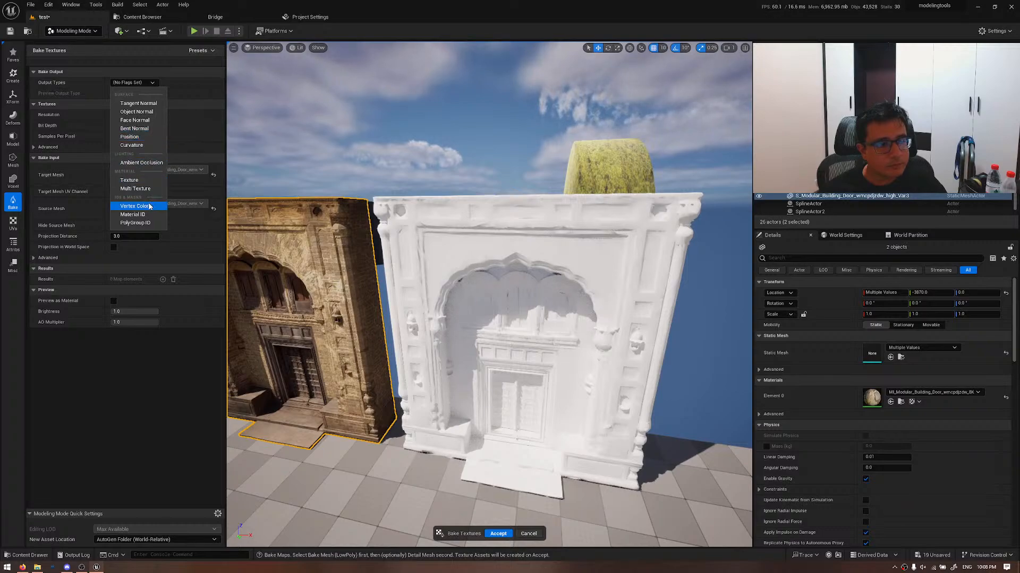
{"action": "left_click", "coordinate": [158, 106]}
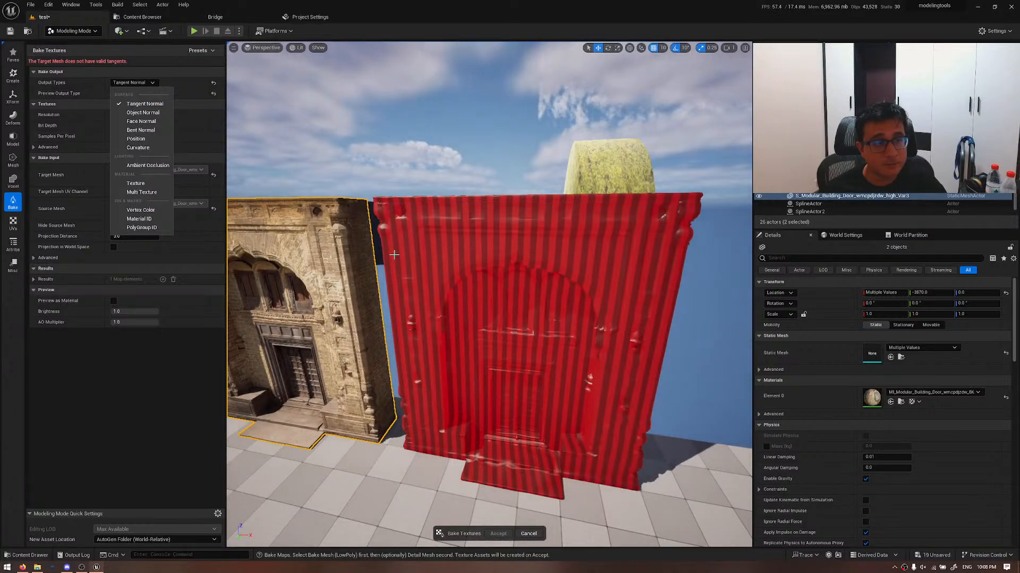
{"action": "right_click_drag", "start_coordinate": [489, 297], "coordinate": [454, 279]}
{"action": "key", "text": "w"}
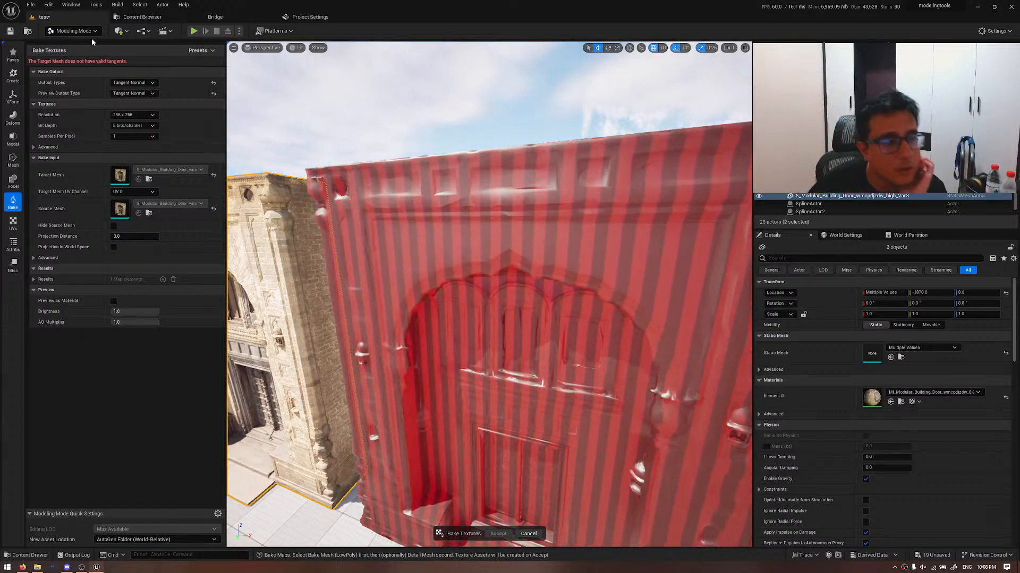
- Open the target mesh in the static mesh editor, look over the door and its settings, and close it again
{"action": "double_click", "coordinate": [125, 178]}
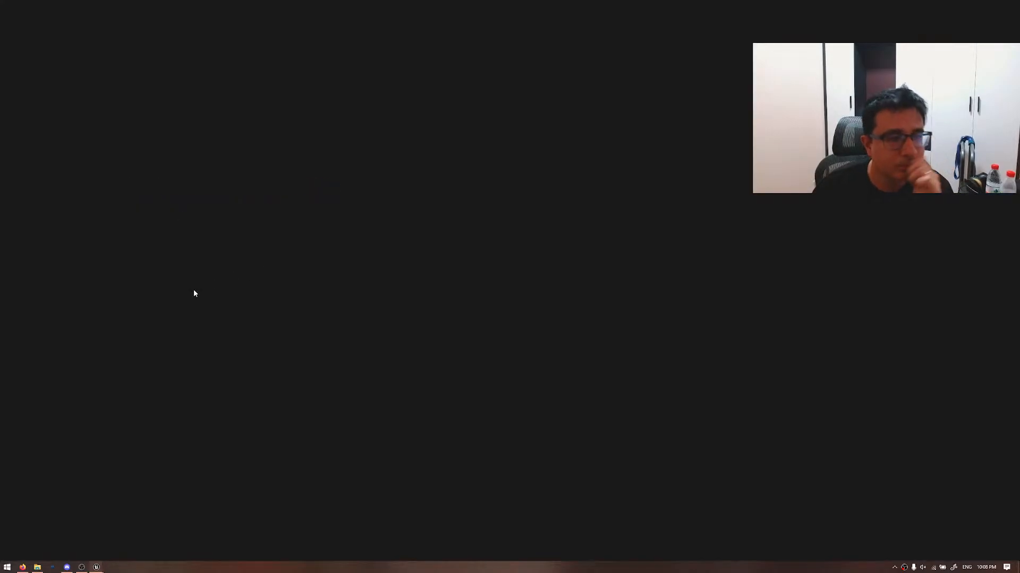
{"action": "scroll", "coordinate": [207, 223], "scroll_direction": "down", "scroll_amount": 3}
{"action": "scroll", "coordinate": [216, 214], "scroll_direction": "up", "scroll_amount": 5}
{"action": "scroll", "coordinate": [217, 210], "scroll_direction": "down", "scroll_amount": 10}
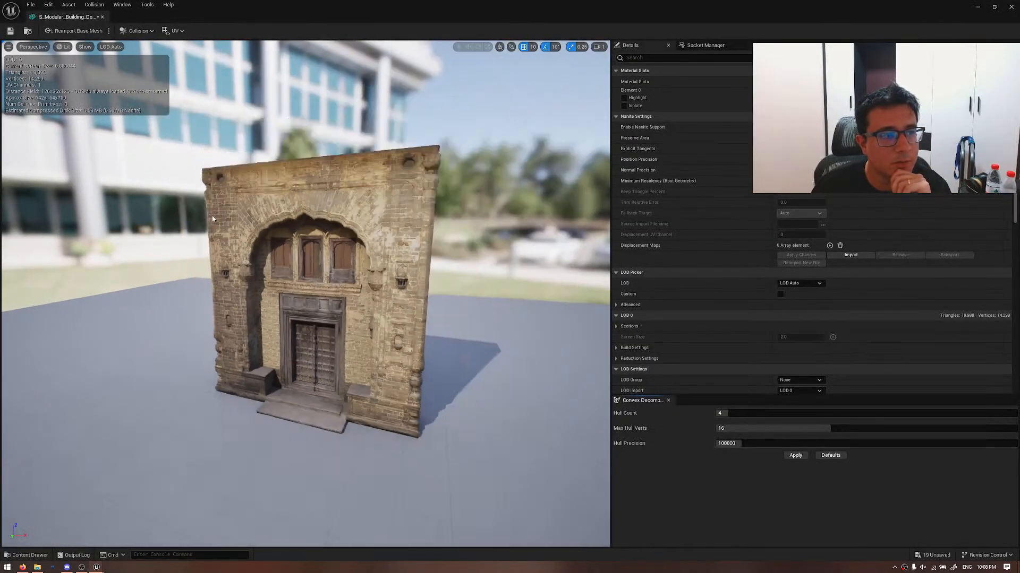
{"action": "middle_click", "coordinate": [73, 15]}
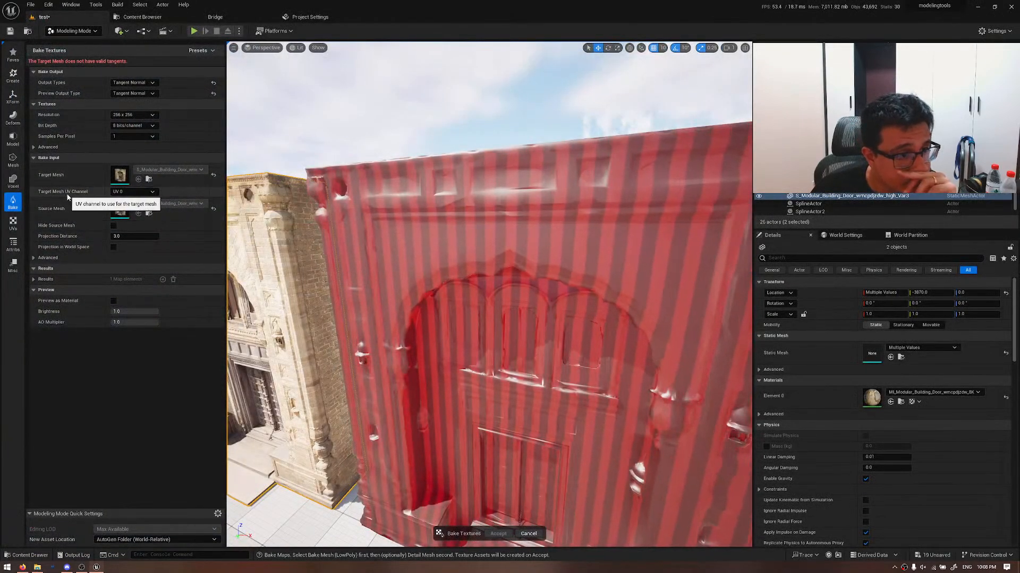
- Cancel the texture bake and recalculate the simplified door's tangents with the Fast Mikk TSpace method
{"action": "left_click", "coordinate": [528, 534]}
{"action": "left_click", "coordinate": [474, 235]}
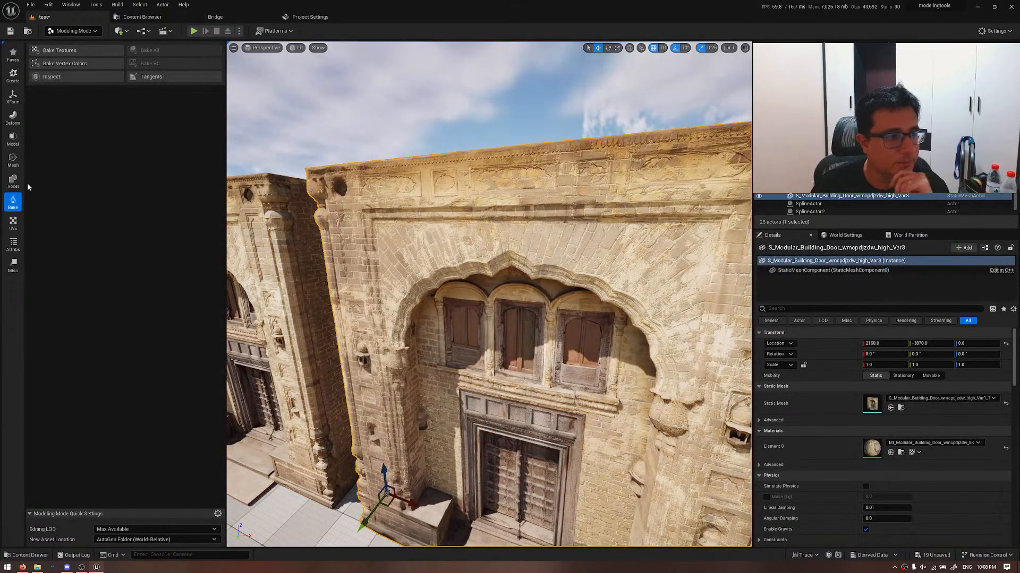
{"action": "left_click", "coordinate": [13, 244]}
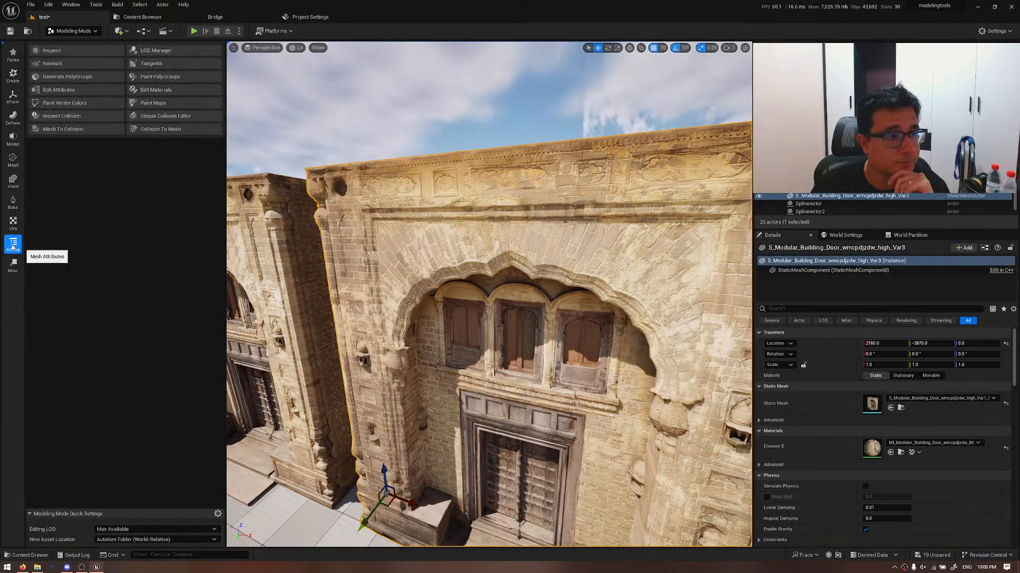
{"action": "left_click", "coordinate": [143, 64]}
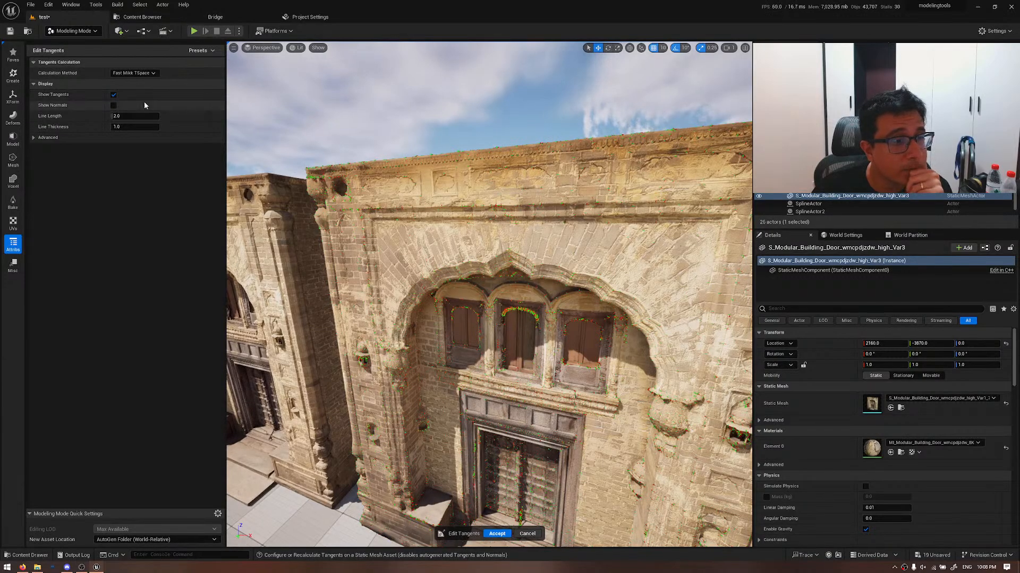
{"action": "left_click", "coordinate": [140, 74]}
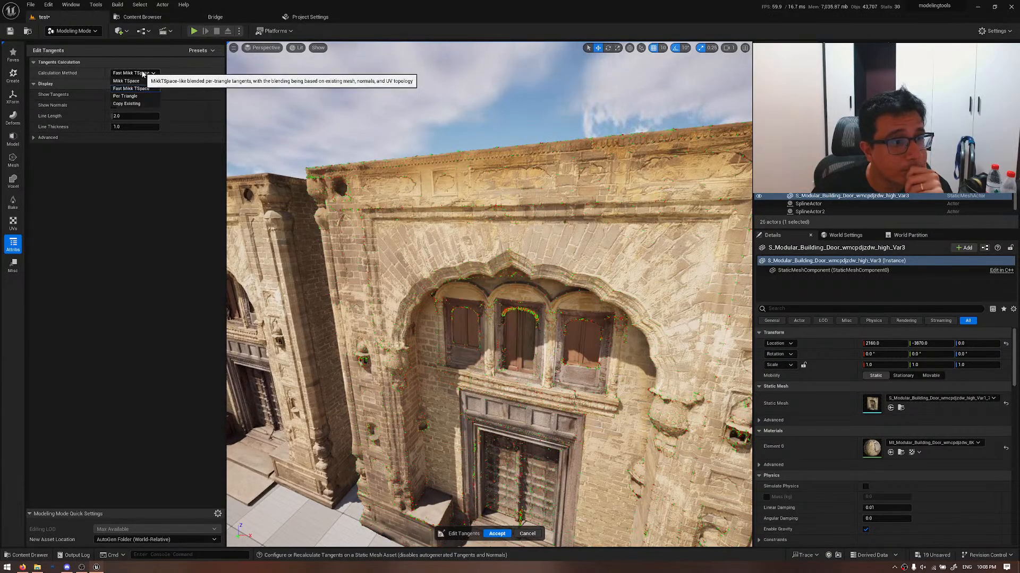
{"action": "left_click", "coordinate": [128, 80]}
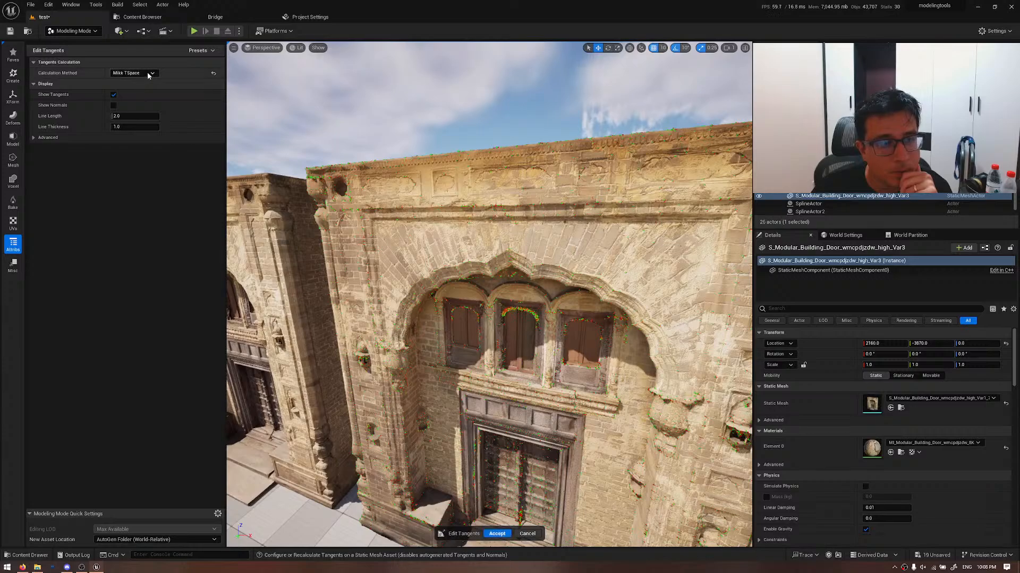
{"action": "left_click", "coordinate": [135, 72]}
{"action": "left_click", "coordinate": [141, 88]}
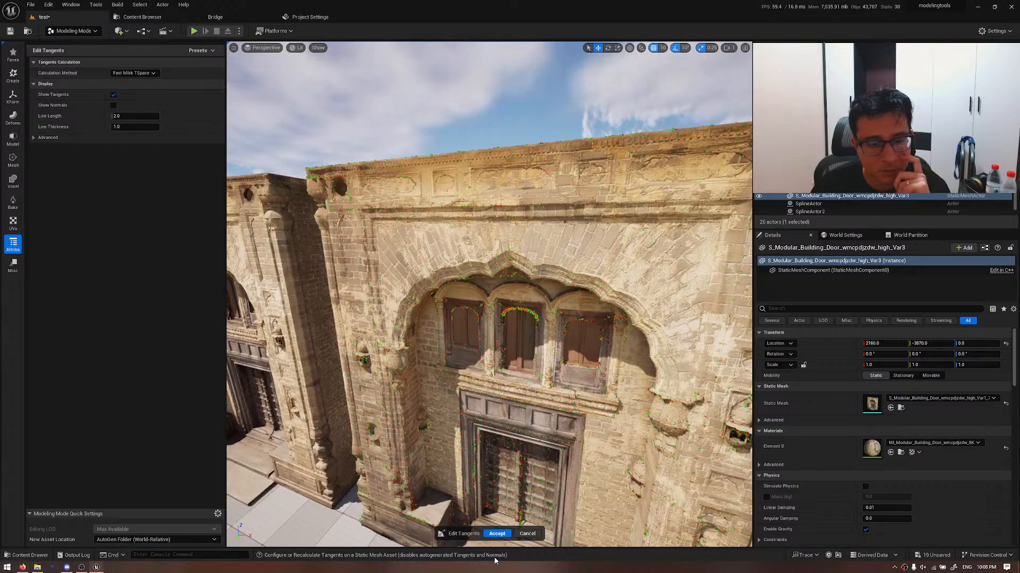
{"action": "left_click", "coordinate": [135, 73]}
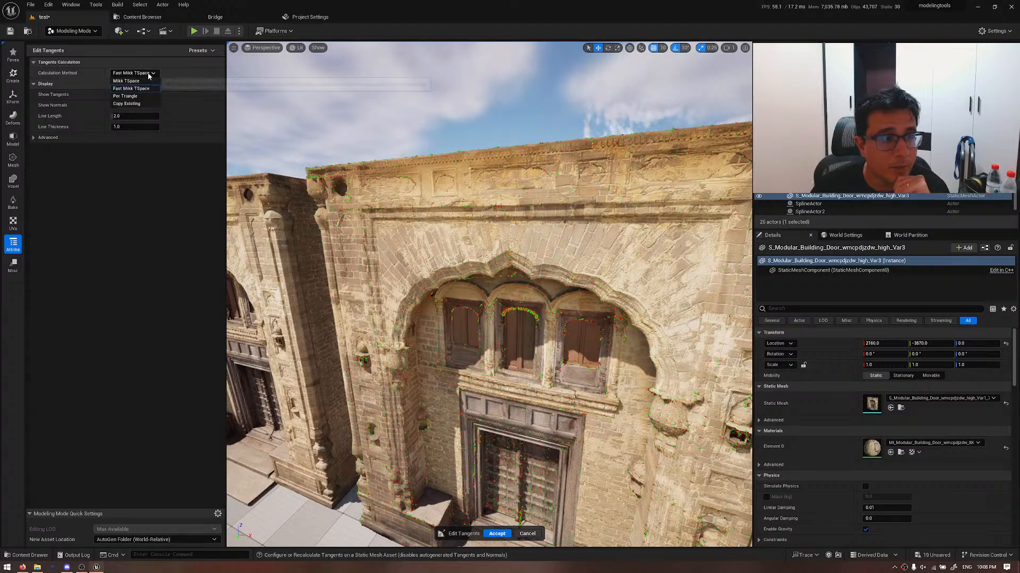
{"action": "left_click", "coordinate": [141, 88]}
{"action": "right_click_drag", "start_coordinate": [498, 539], "coordinate": [499, 539]}
{"action": "left_click", "coordinate": [495, 534]}
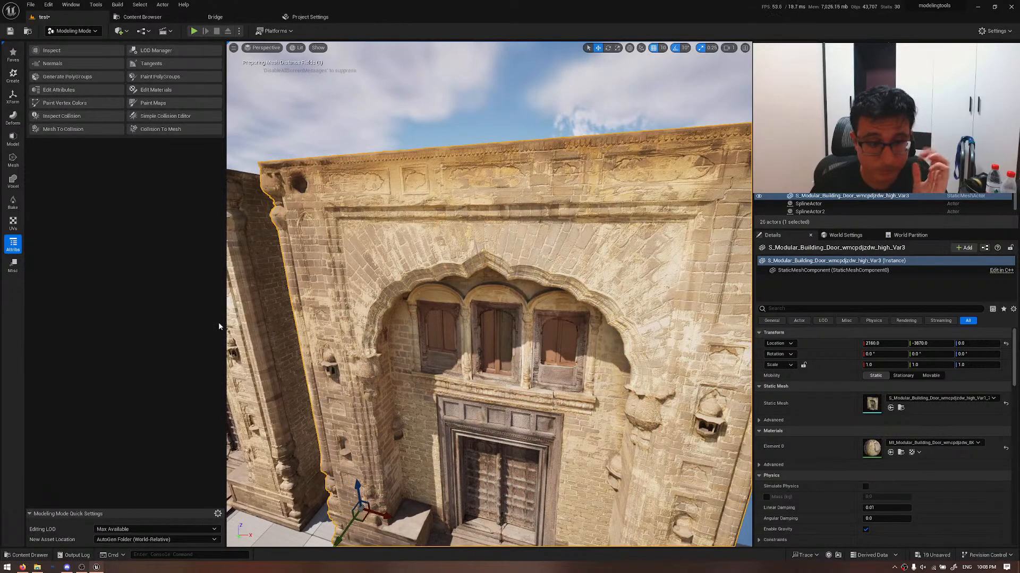
- Restart Bake Textures with the original door added to the selection and set the tangent normal bake's resolution to 1024 x 1024
{"action": "left_click", "coordinate": [13, 202]}
{"action": "right_click_drag", "start_coordinate": [412, 229], "coordinate": [411, 228]}
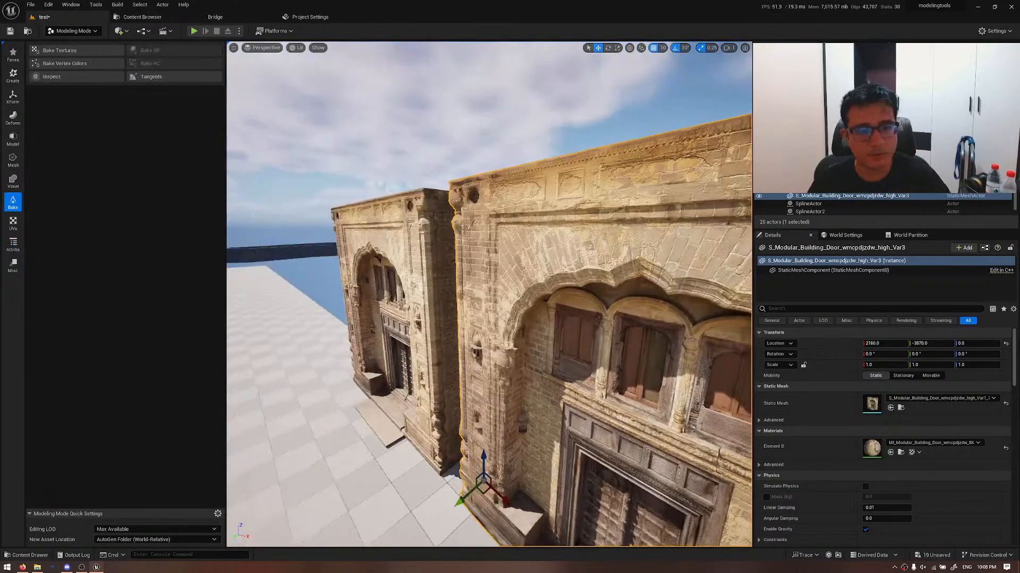
{"action": "left_click", "coordinate": [413, 238], "text": "ctrl"}
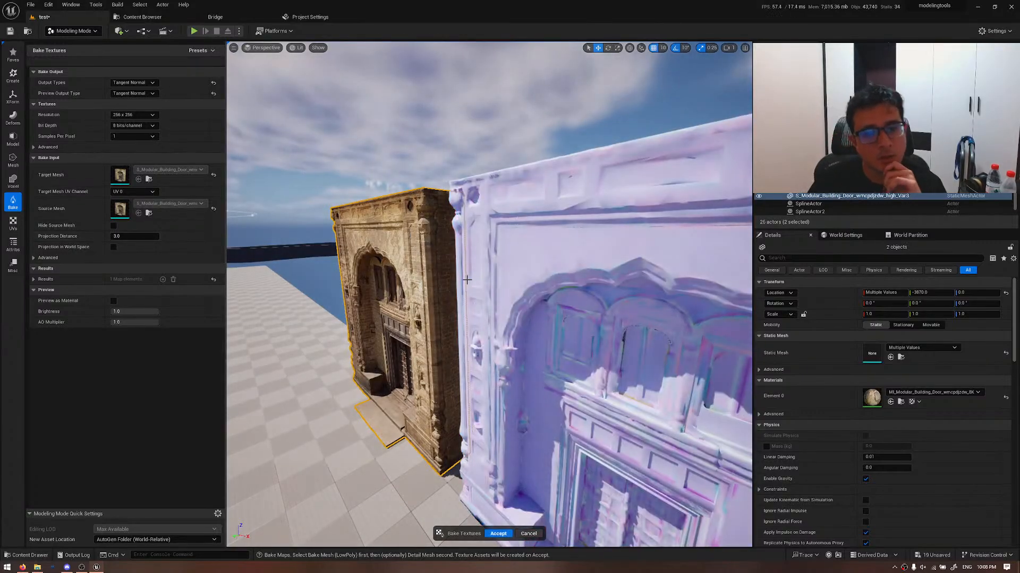
{"action": "right_click_drag", "start_coordinate": [372, 276], "coordinate": [481, 218]}
{"action": "scroll", "coordinate": [439, 225], "scroll_direction": "down", "scroll_amount": 2}
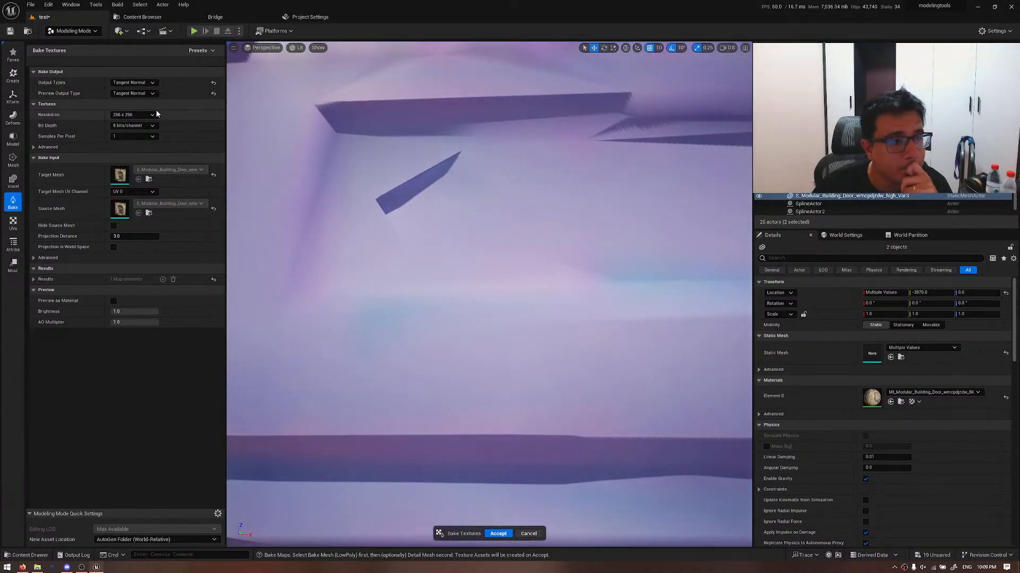
{"action": "left_click", "coordinate": [153, 115]}
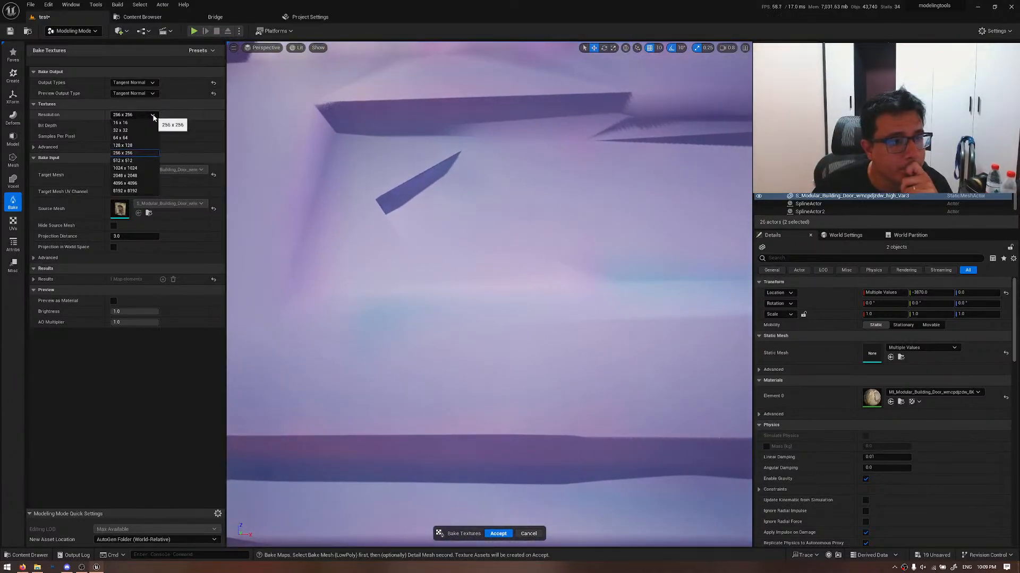
{"action": "left_click", "coordinate": [136, 168]}
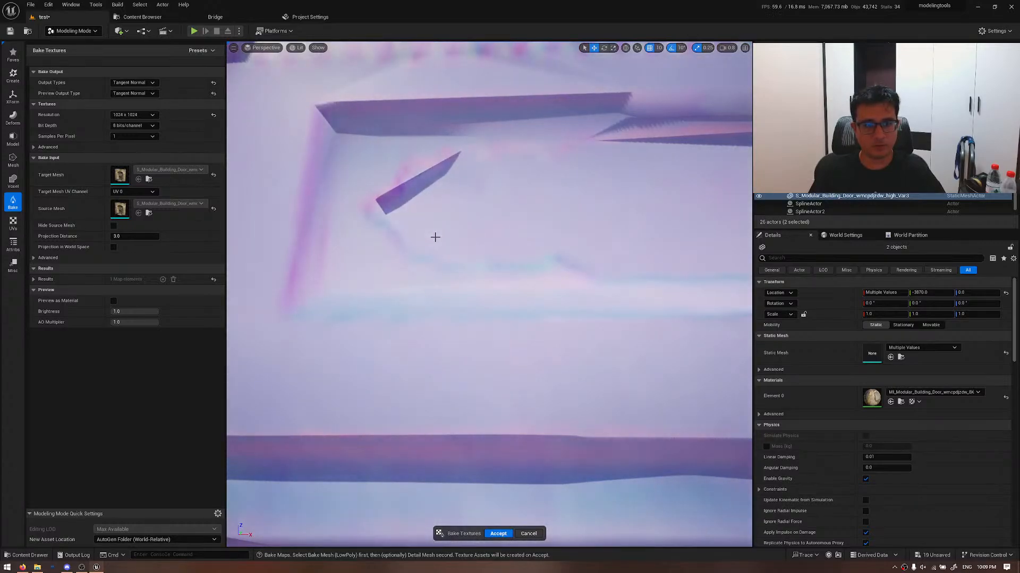
- Inspect the tangent normal preview across the simplified door's facade and accept the bake
{"action": "key", "text": "s"}
{"action": "right_click_drag", "start_coordinate": [435, 237], "coordinate": [431, 197]}
{"action": "key", "text": "s"}
{"action": "key", "text": "w"}
{"action": "key", "text": "s"}
{"action": "key", "text": "s"}
{"action": "key", "text": "w"}
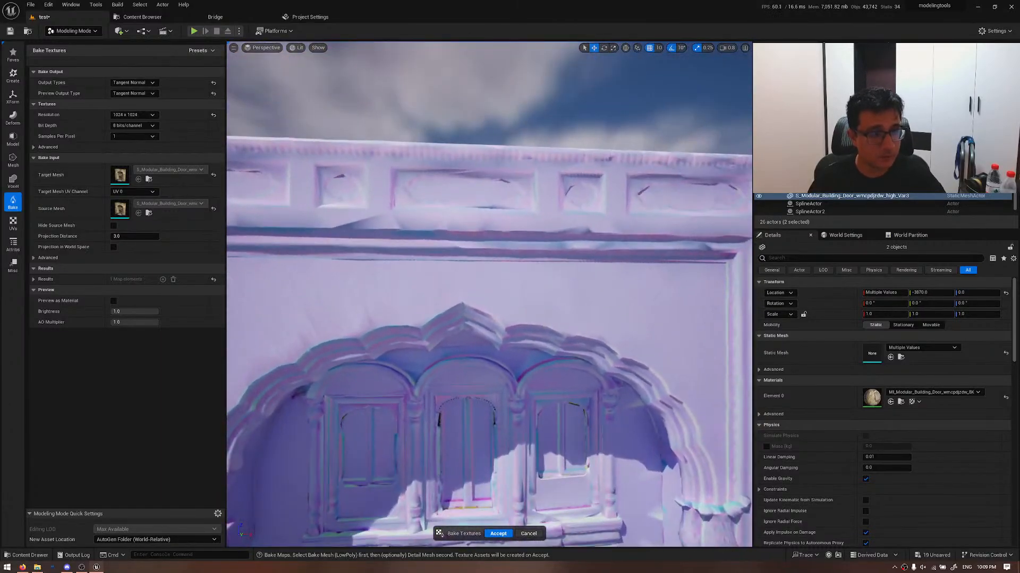
{"action": "key", "text": "s"}
{"action": "right_click_drag", "start_coordinate": [478, 452], "coordinate": [478, 476]}
{"action": "left_click", "coordinate": [498, 534]}
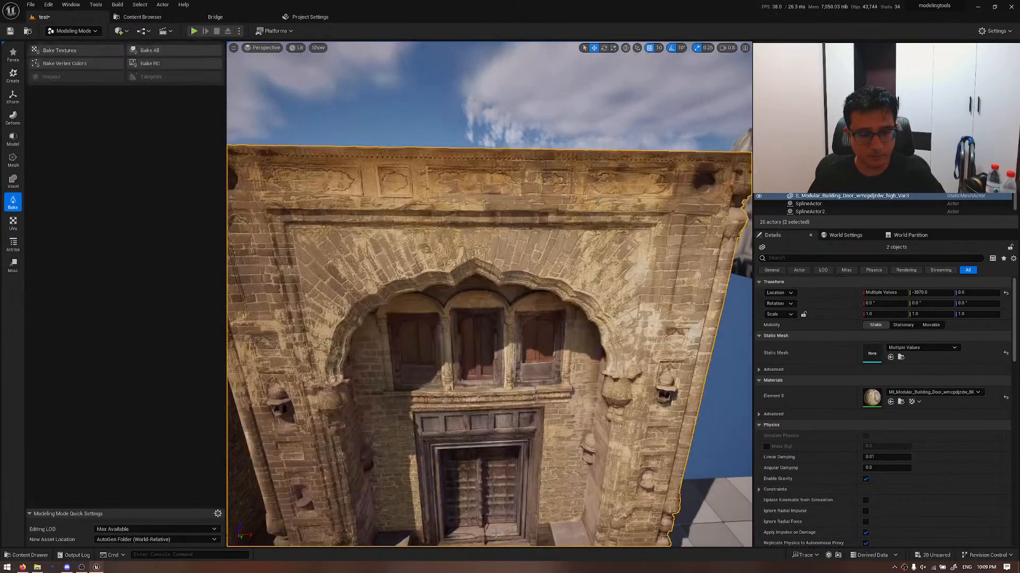
- Start Bake Textures on the two doors again, reset the bake output and set its type to Texture only
{"action": "right_click_drag", "start_coordinate": [478, 372], "coordinate": [456, 367]}
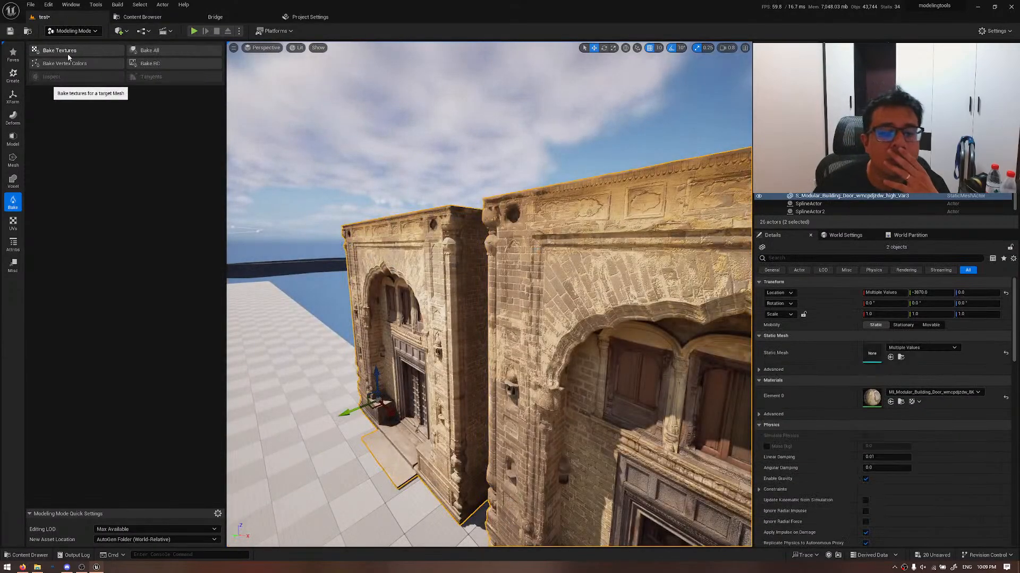
{"action": "left_click", "coordinate": [82, 52]}
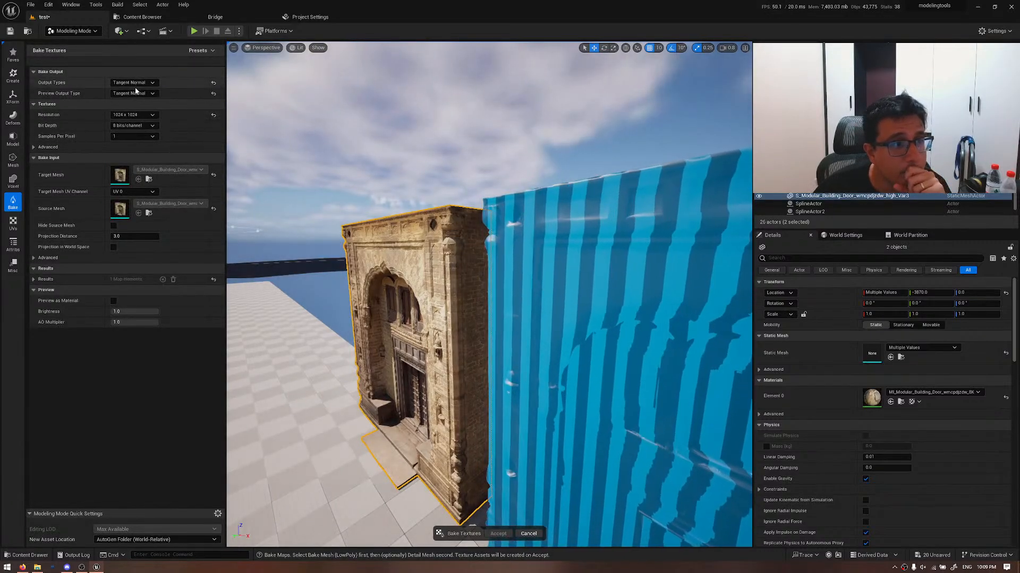
{"action": "left_click", "coordinate": [142, 82]}
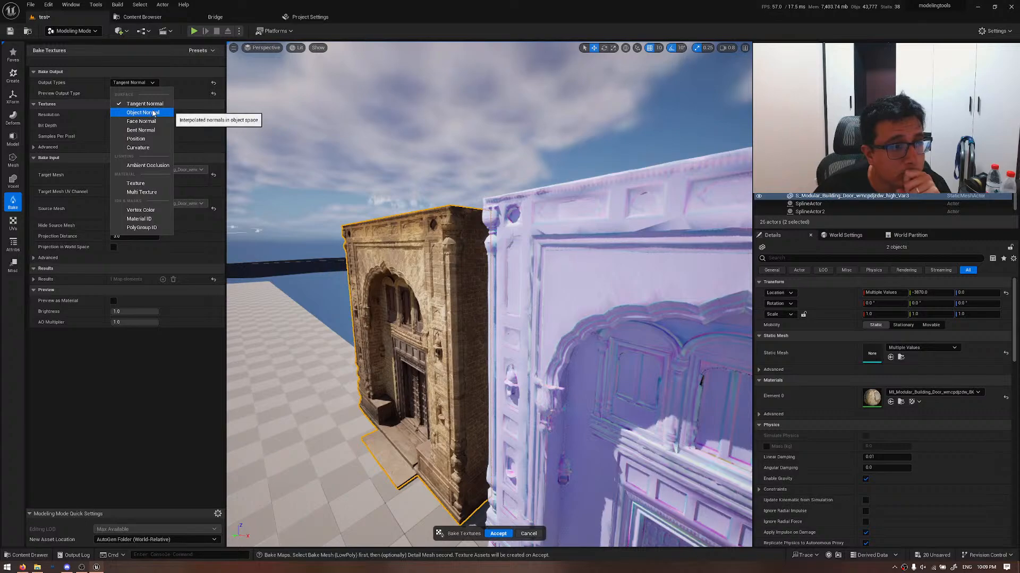
{"action": "left_click", "coordinate": [152, 184]}
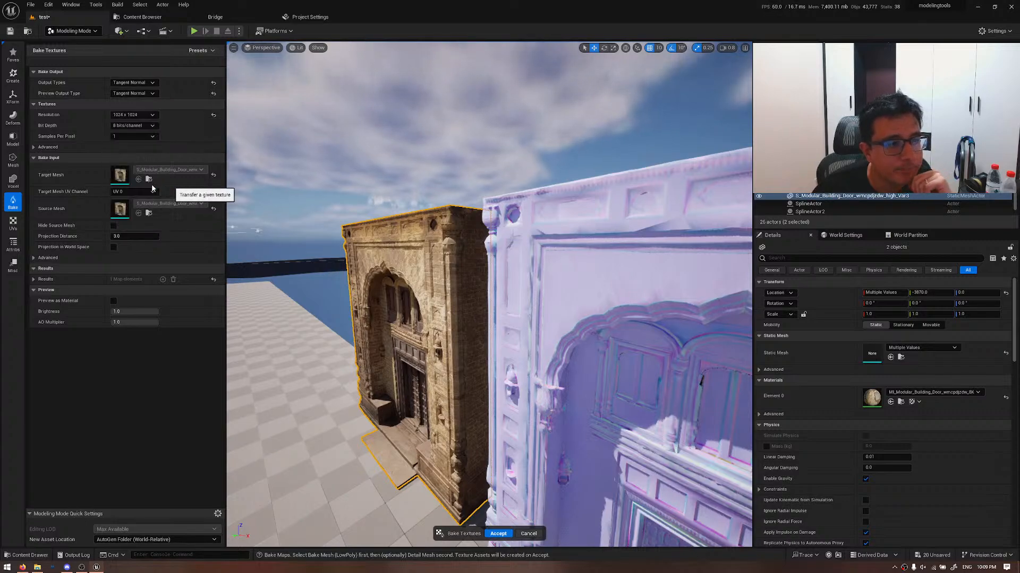
{"action": "left_click", "coordinate": [154, 93]}
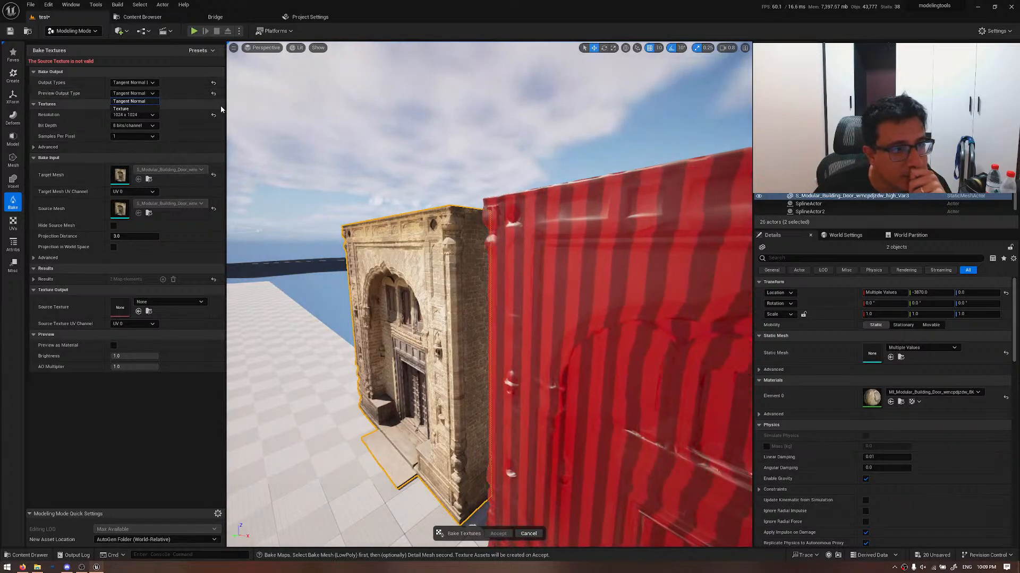
{"action": "left_click", "coordinate": [214, 83]}
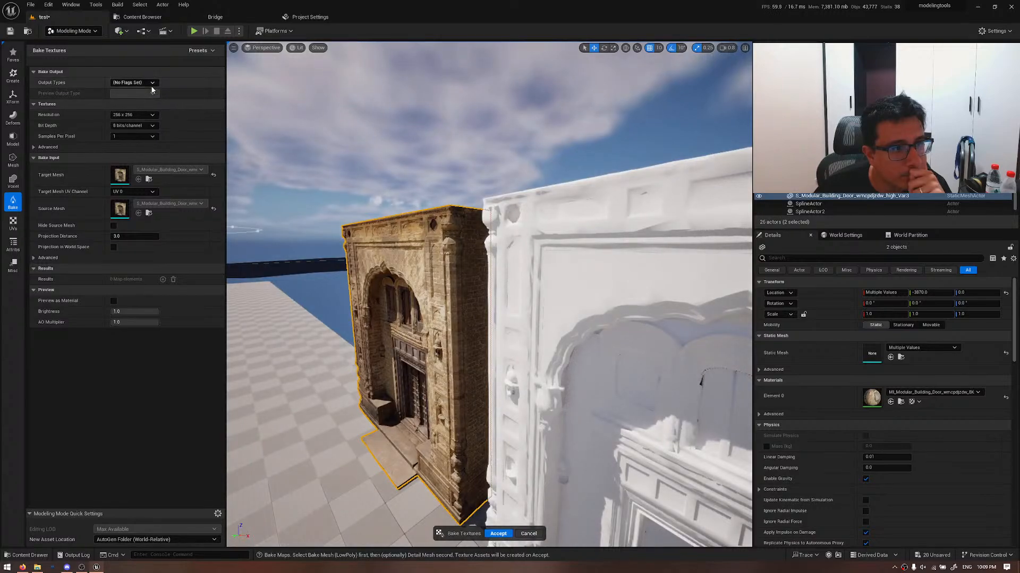
{"action": "left_click", "coordinate": [151, 83]}
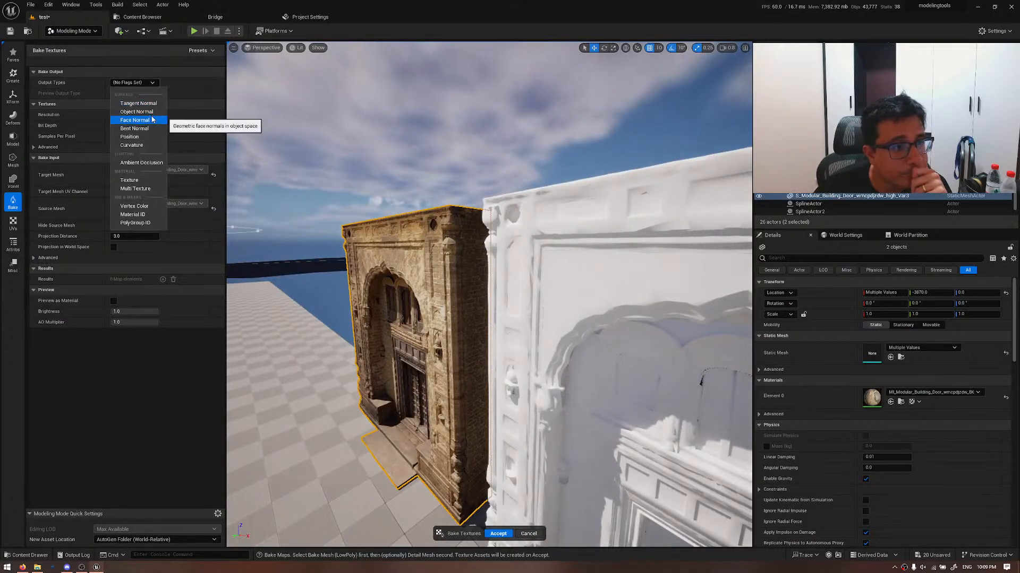
{"action": "left_click", "coordinate": [141, 181]}
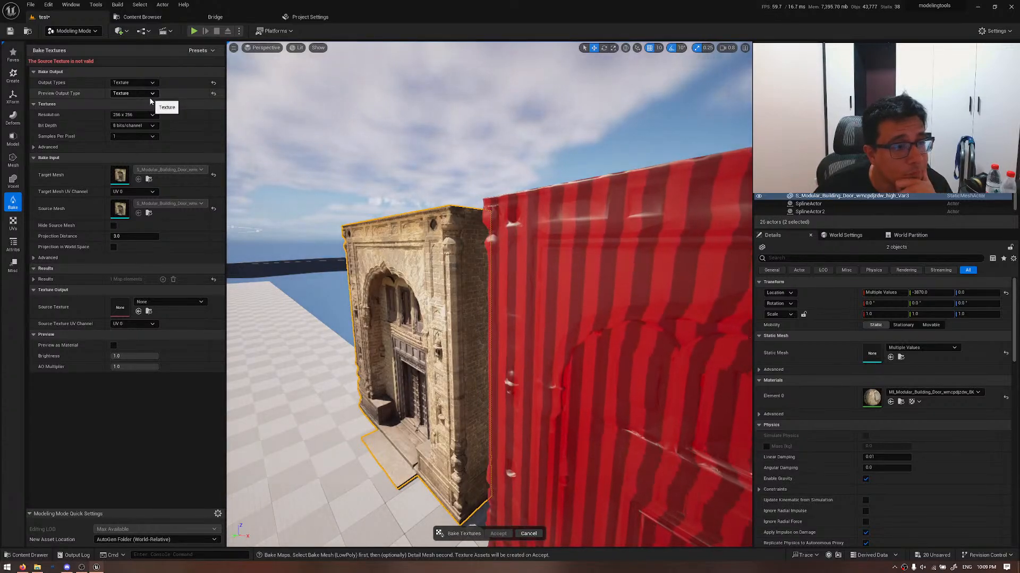
- Find the colour texture in the Modular_Building_Door asset folder with the Material filter off and assign it as the bake's source texture
{"action": "left_click", "coordinate": [35, 258]}
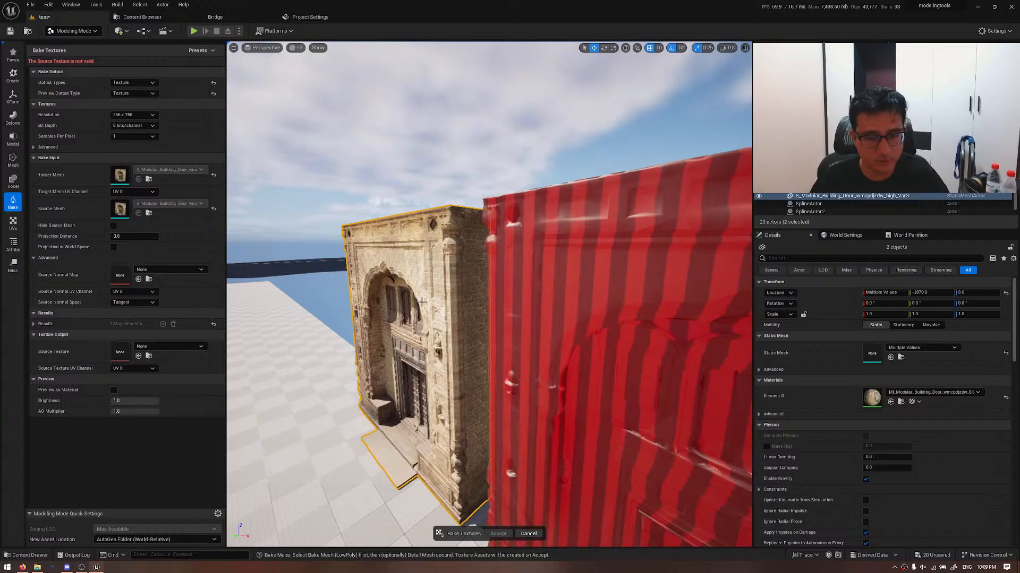
{"action": "right_click_drag", "start_coordinate": [419, 312], "coordinate": [399, 339]}
{"action": "key", "text": "ctrl+space"}
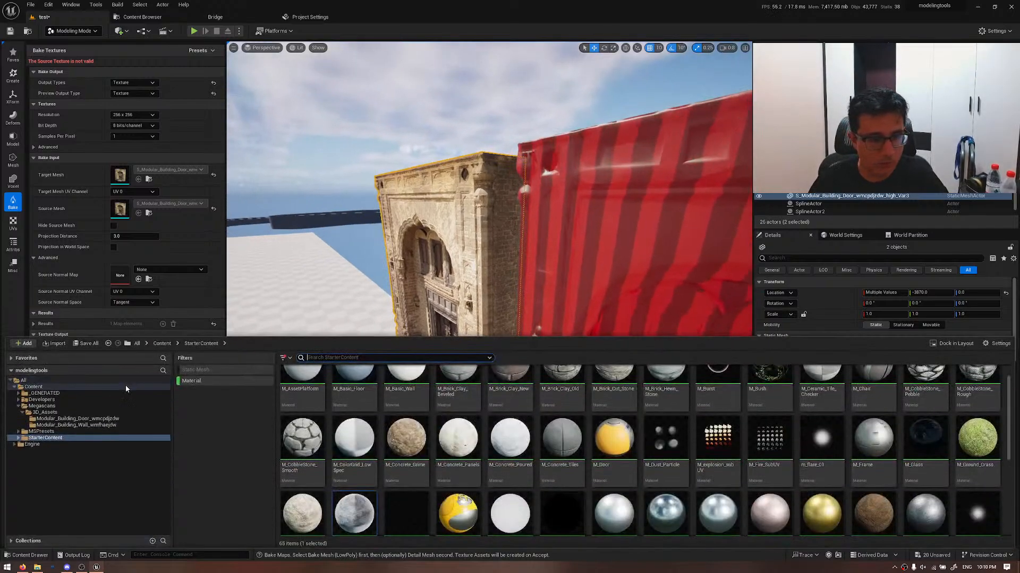
{"action": "left_click", "coordinate": [79, 425]}
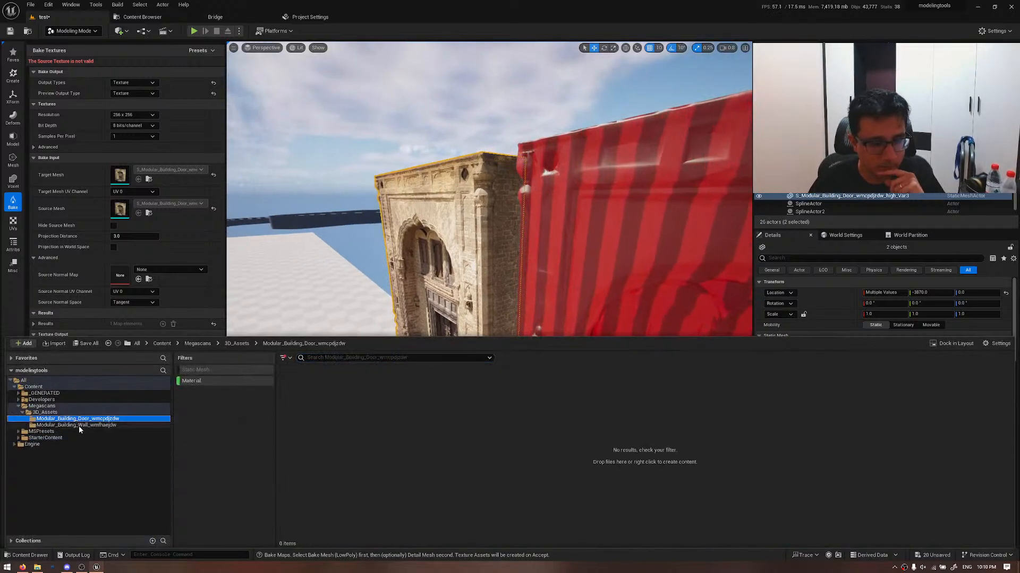
{"action": "left_click", "coordinate": [202, 380]}
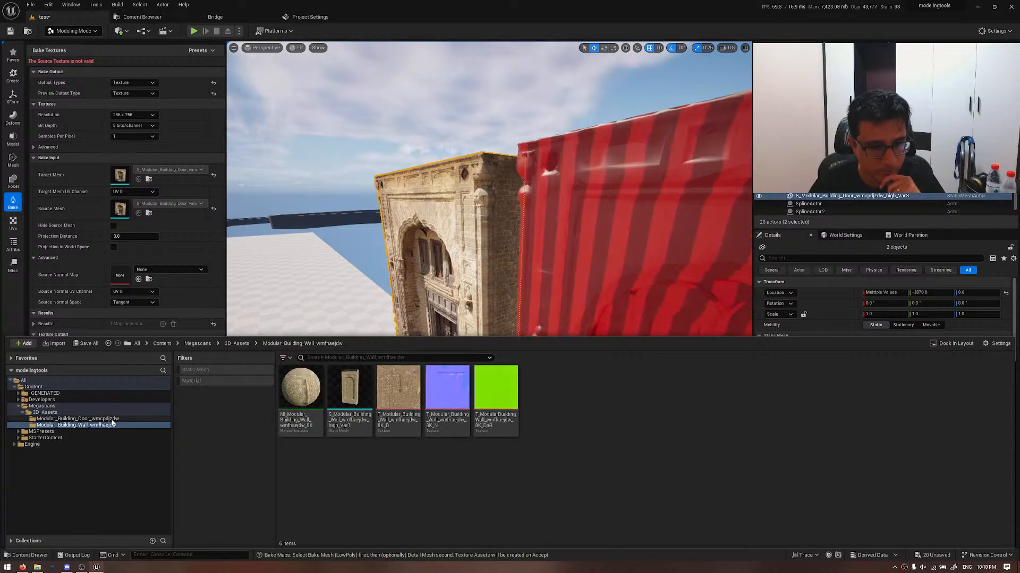
{"action": "left_click", "coordinate": [77, 419]}
{"action": "left_click", "coordinate": [402, 384]}
{"action": "right_click_drag", "start_coordinate": [339, 301], "coordinate": [334, 315]}
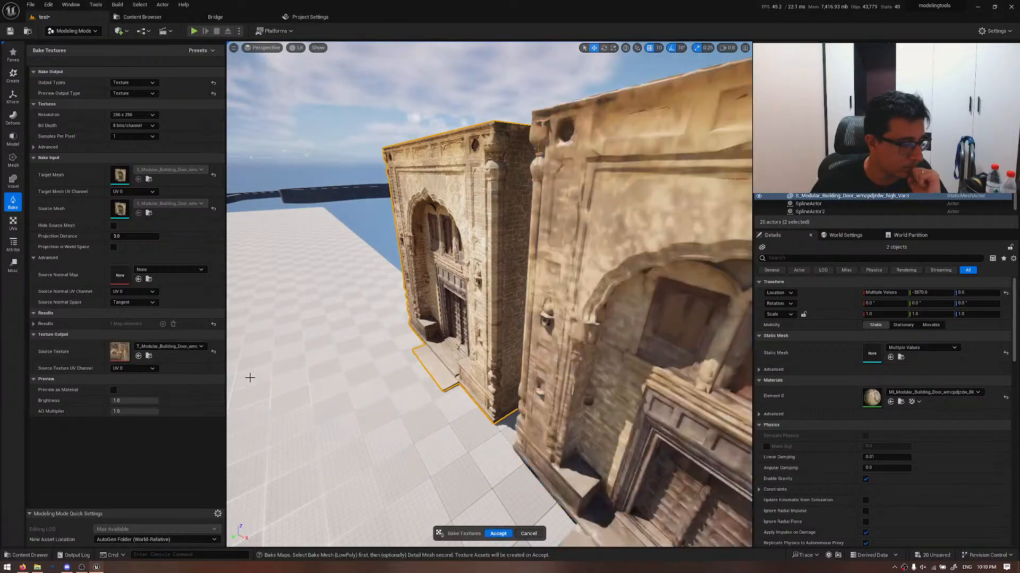
- View the simplified door from the front and set the texture bake's resolution to 1024 x 1024
{"action": "right_click_drag", "start_coordinate": [537, 331], "coordinate": [605, 322]}
{"action": "left_click", "coordinate": [151, 116]}
{"action": "left_click", "coordinate": [134, 167]}
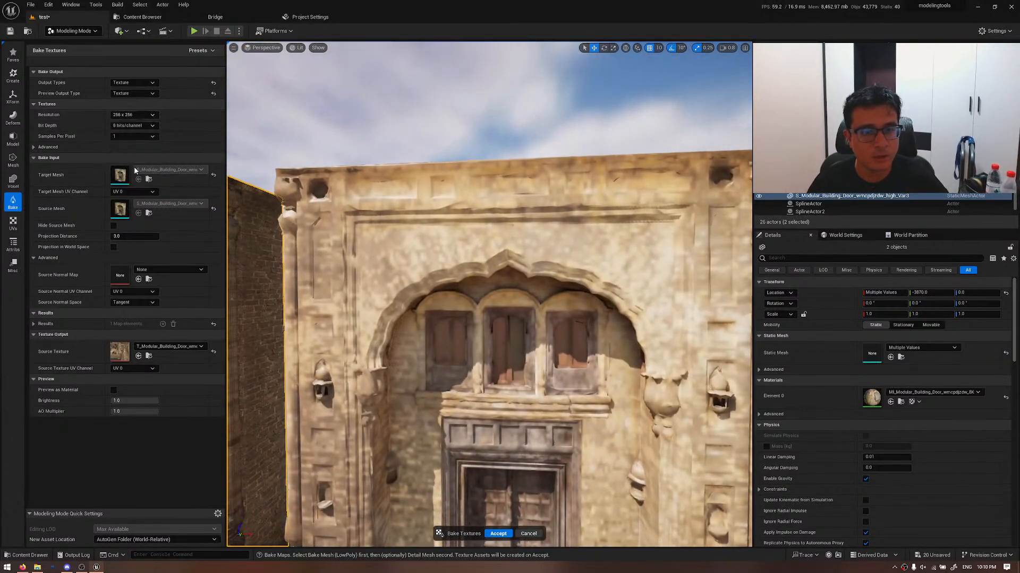
- Examine the colour bake preview on the simplified door up close and beside the original door
{"action": "right_click", "coordinate": [445, 308]}
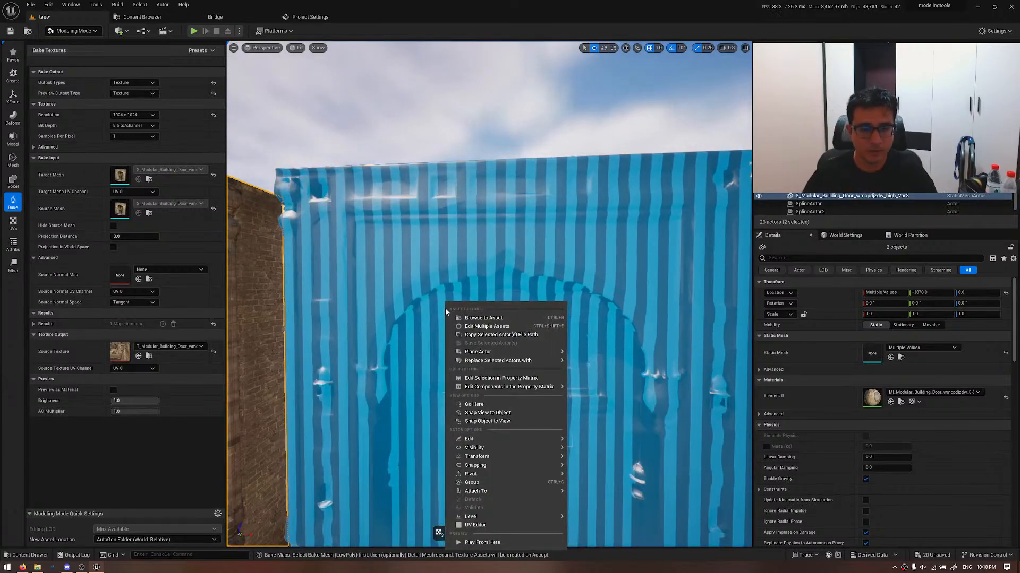
{"action": "mouse_move", "coordinate": [445, 308]}
{"action": "right_mouse_down"}
{"action": "mouse_move", "coordinate": [467, 307]}
{"action": "mouse_move", "coordinate": [458, 315]}
{"action": "right_mouse_up"}
{"action": "key", "text": "s"}
{"action": "key", "text": "w"}
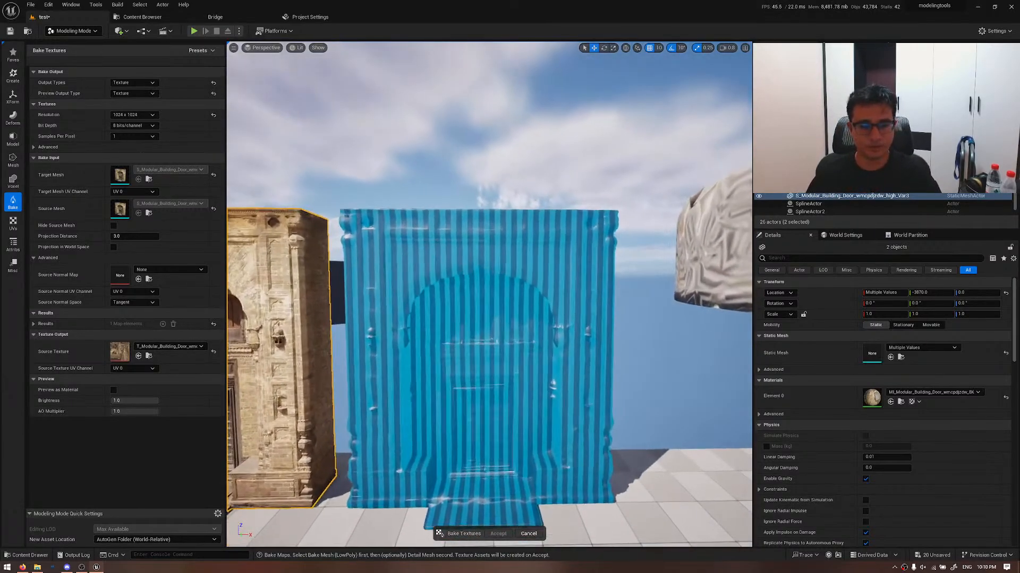
{"action": "mouse_move", "coordinate": [399, 270]}
{"action": "right_mouse_down"}
{"action": "mouse_move", "coordinate": [401, 297]}
{"action": "mouse_move", "coordinate": [399, 271]}
{"action": "right_mouse_up"}
{"action": "key", "text": "w"}
{"action": "key", "text": "s"}
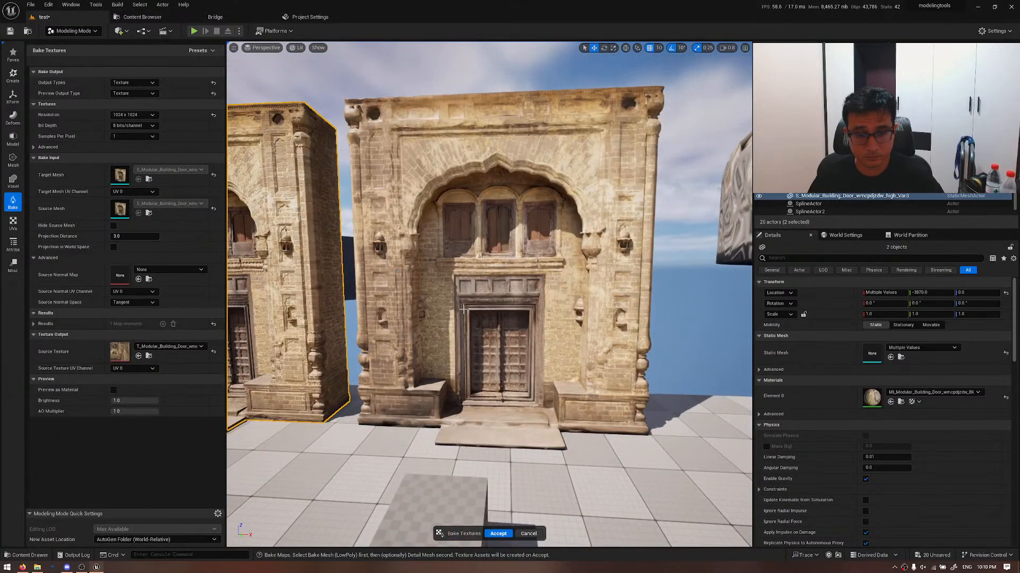
- Compare the baked door with the original in Unlit, Wireframe, Detail Lighting and Lit view modes and accept the texture bake
{"action": "right_click_drag", "start_coordinate": [463, 308], "coordinate": [464, 316]}
{"action": "key", "text": "alt+3"}
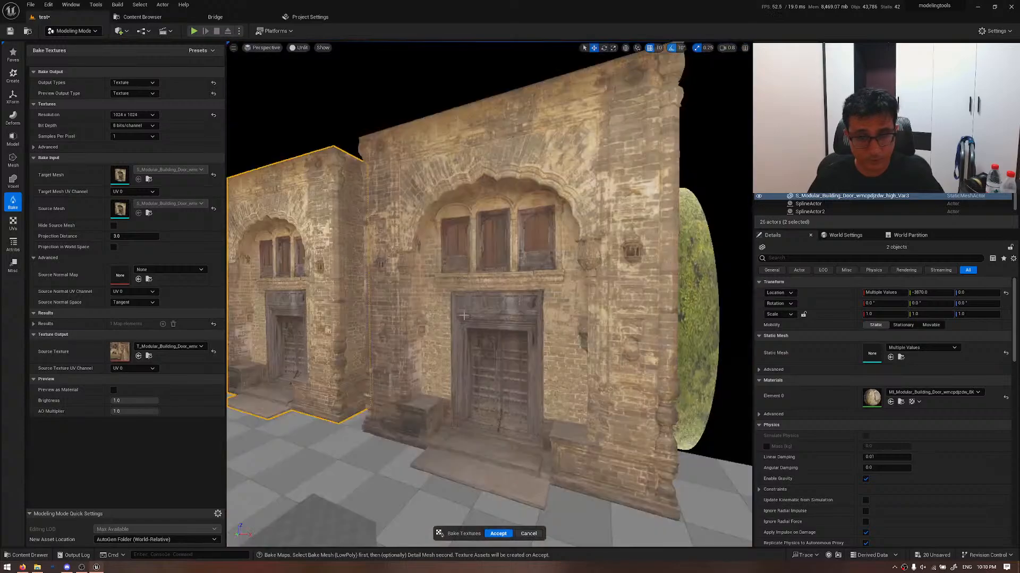
{"action": "key", "text": "alt+2"}
{"action": "key", "text": "alt+4"}
{"action": "key", "text": "alt+5"}
{"action": "key", "text": "alt+4"}
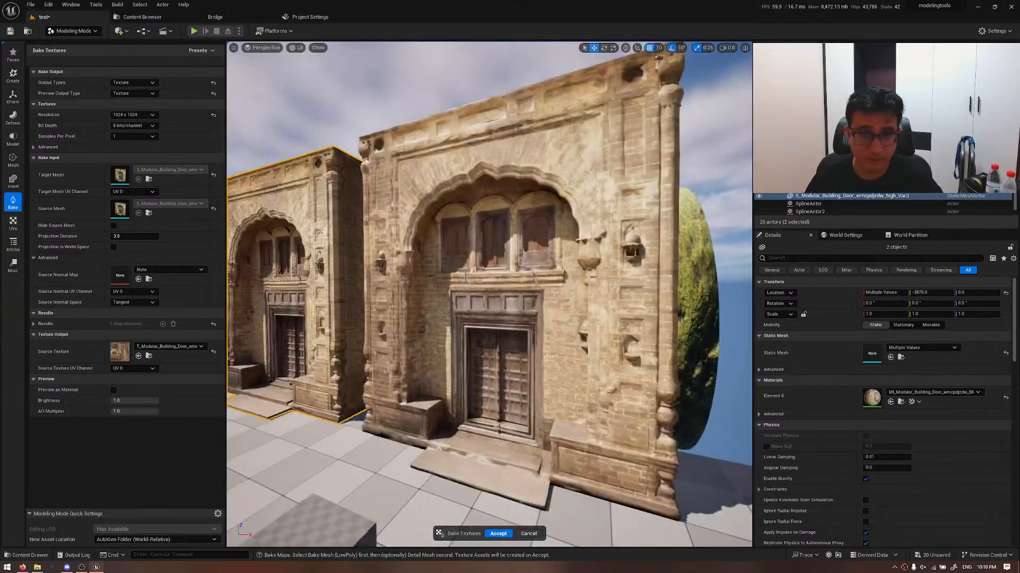
{"action": "key", "text": "alt+3"}
{"action": "key", "text": "alt+4"}
{"action": "key", "text": "alt+5"}
{"action": "right_click_drag", "start_coordinate": [466, 296], "coordinate": [472, 241]}
{"action": "key", "text": "alt+3"}
{"action": "key", "text": "alt+4"}
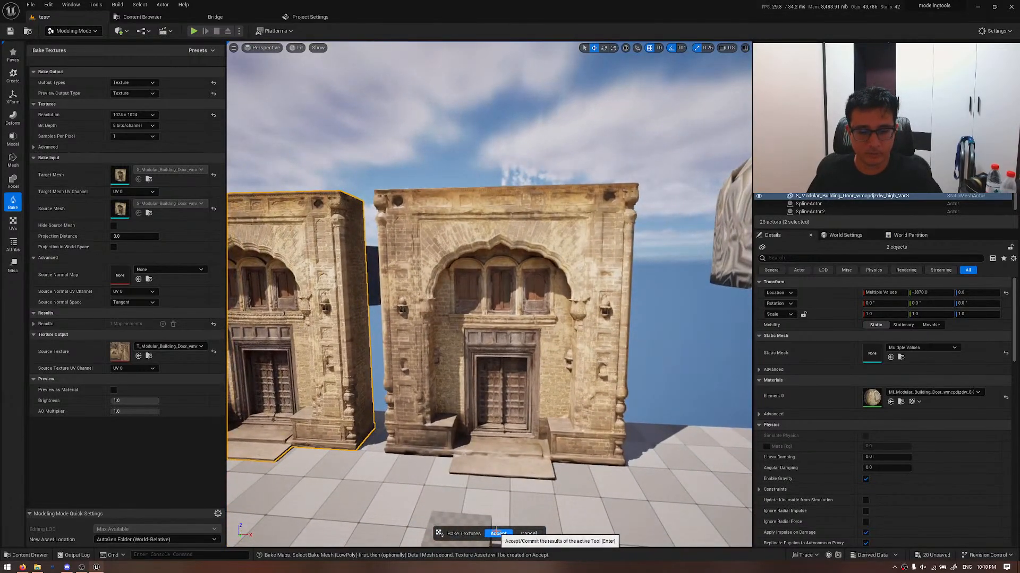
{"action": "left_click", "coordinate": [497, 534]}
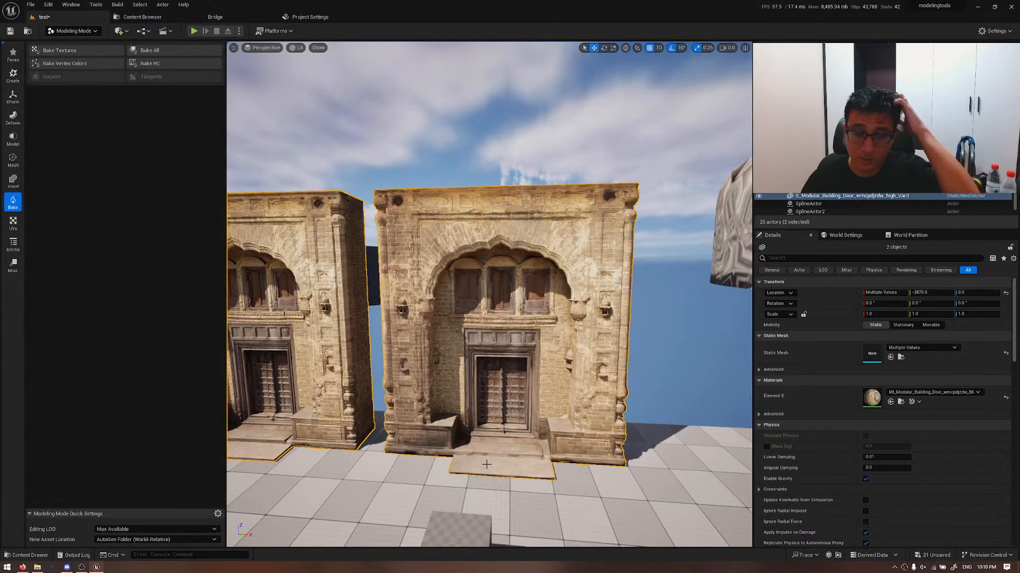
- Switch to Selection mode and select only the simplified door
{"action": "scroll", "coordinate": [475, 396], "scroll_direction": "up", "scroll_amount": 3}
{"action": "key", "text": "shift+1"}
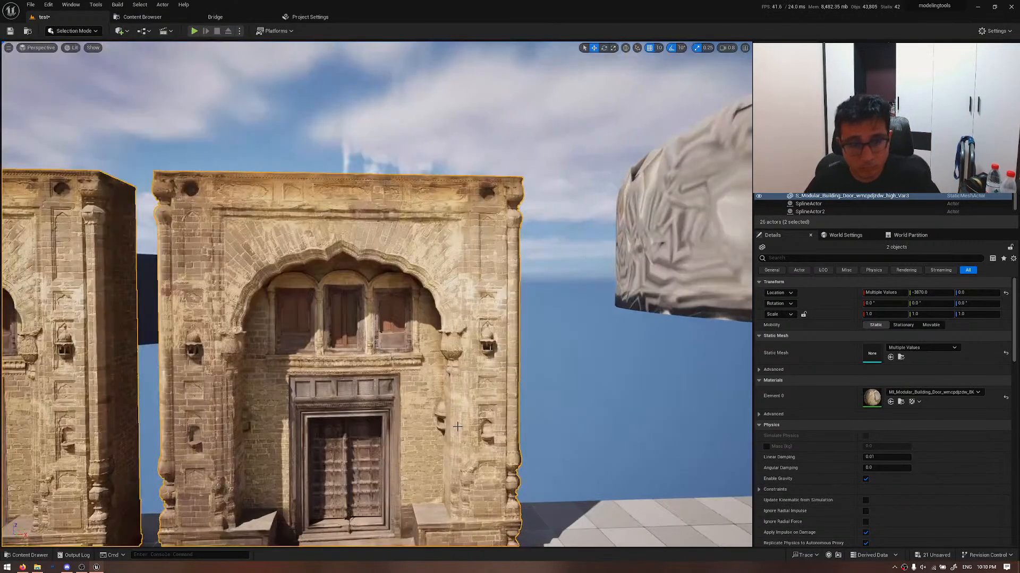
{"action": "left_click", "coordinate": [423, 319]}
{"action": "right_click_drag", "start_coordinate": [423, 319], "coordinate": [457, 271]}
- Create a material from the baked colour texture in the _GENERATED user folder and assign it to the simplified door
{"action": "key", "text": "ctrl+space"}
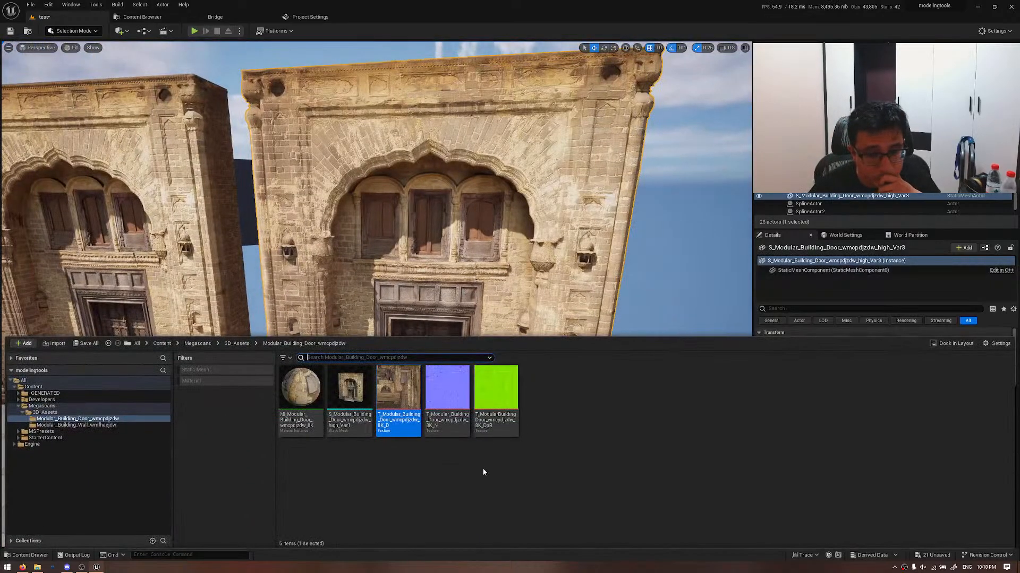
{"action": "left_click", "coordinate": [58, 394]}
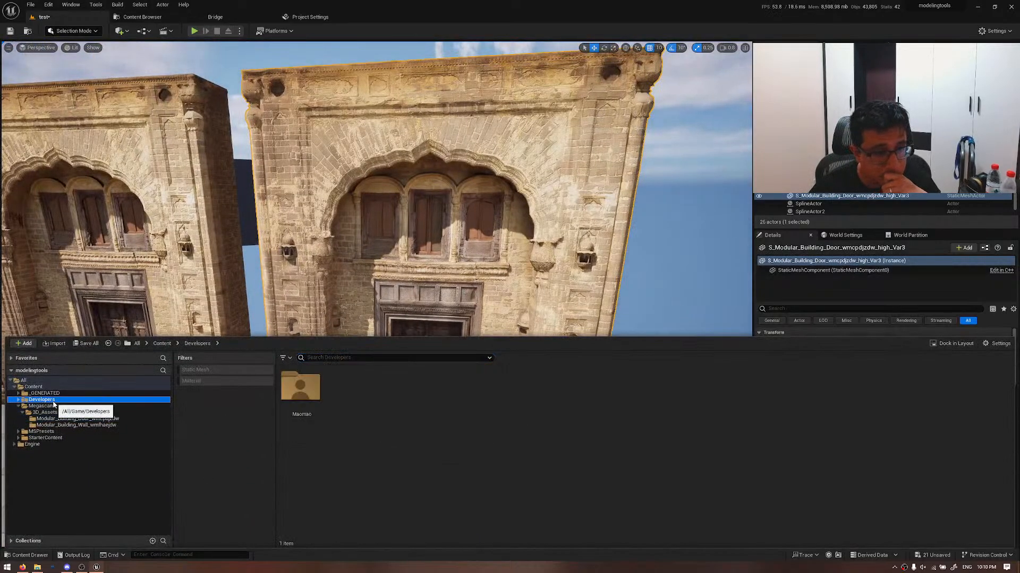
{"action": "double_click", "coordinate": [300, 387]}
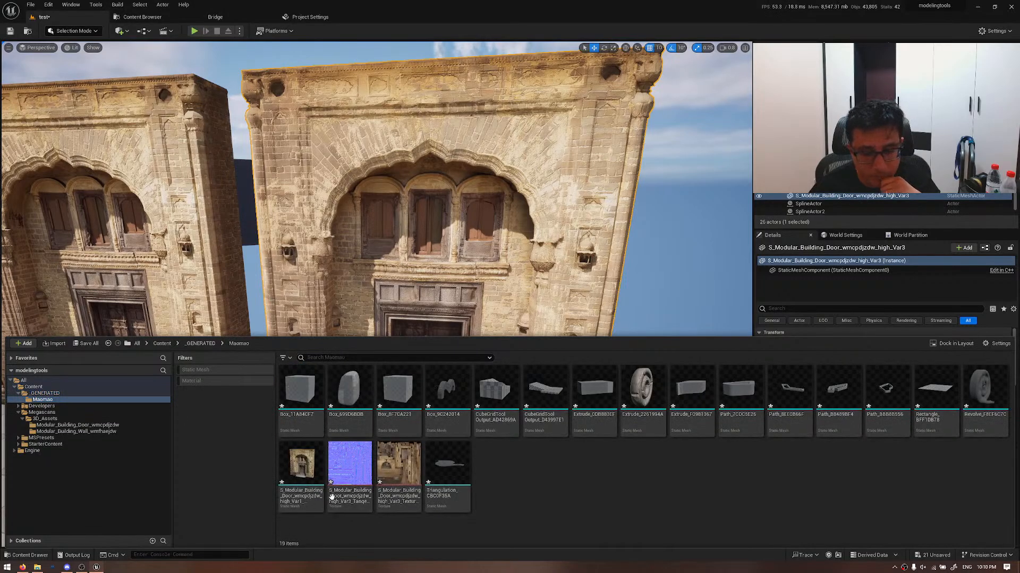
{"action": "left_click", "coordinate": [398, 470]}
{"action": "right_click", "coordinate": [399, 470]}
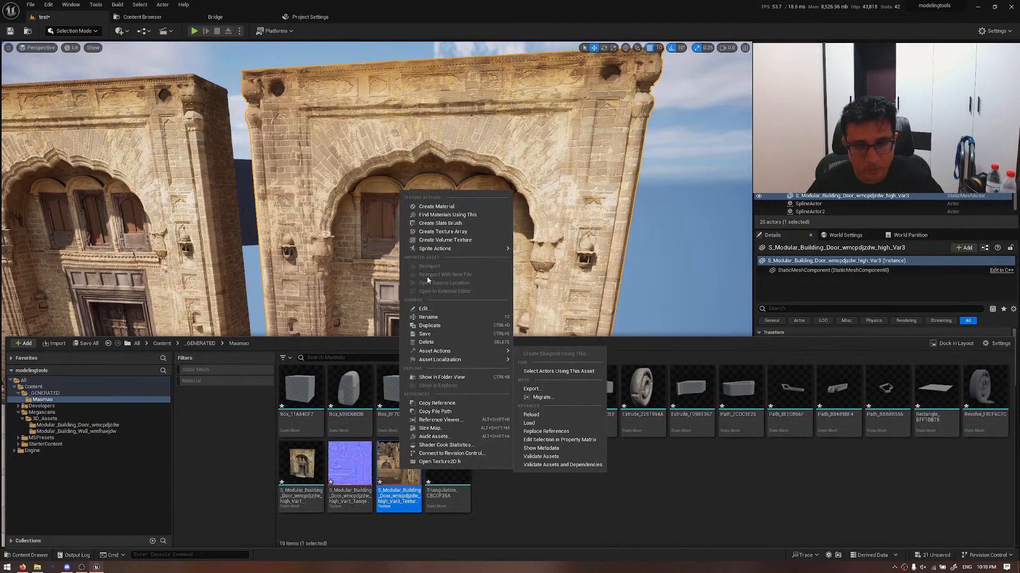
{"action": "left_click", "coordinate": [455, 207]}
{"action": "key", "text": "Return"}
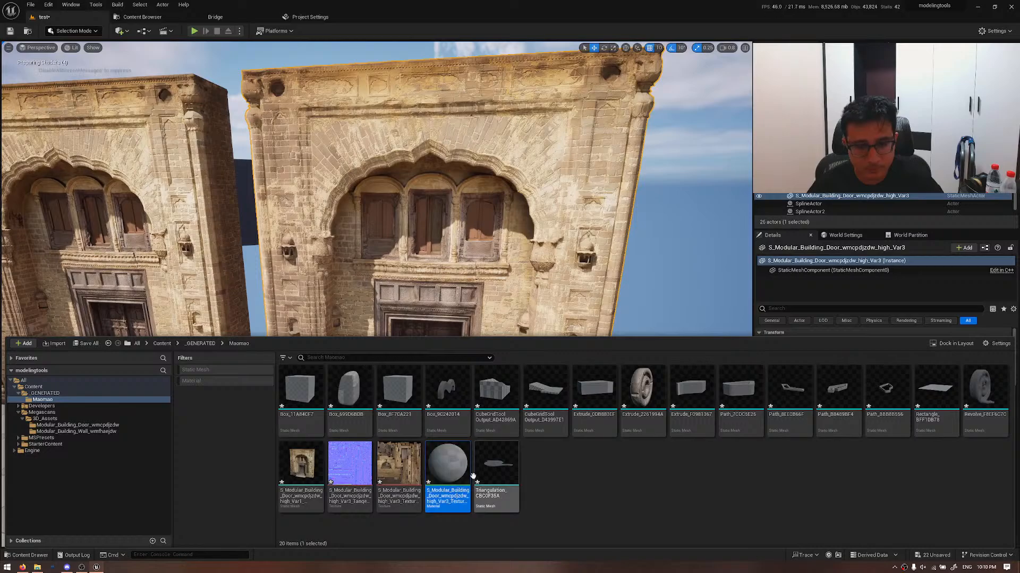
{"action": "left_click_drag", "start_coordinate": [448, 465], "coordinate": [520, 320]}
- Add the baked tangent normal texture to the new material, connect it to Normal, apply the change and close the material
{"action": "key", "text": "ctrl+space"}
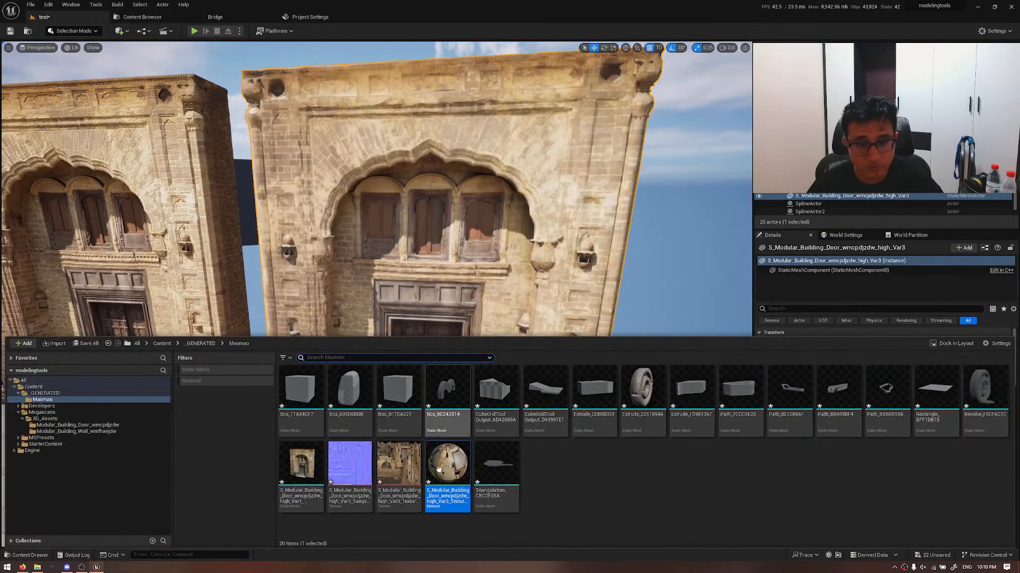
{"action": "double_click", "coordinate": [446, 467]}
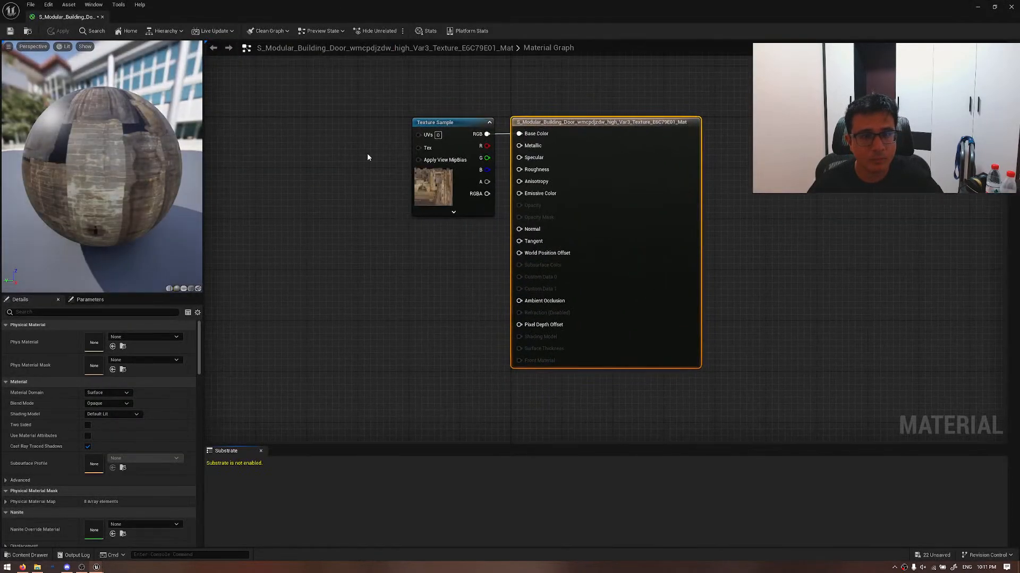
{"action": "key", "text": "ctrl+space"}
{"action": "left_click_drag", "start_coordinate": [407, 491], "coordinate": [522, 230]}
{"action": "left_click_drag", "start_coordinate": [406, 492], "coordinate": [404, 295]}
{"action": "left_click_drag", "start_coordinate": [470, 303], "coordinate": [407, 268]}
{"action": "left_click_drag", "start_coordinate": [437, 200], "coordinate": [351, 192]}
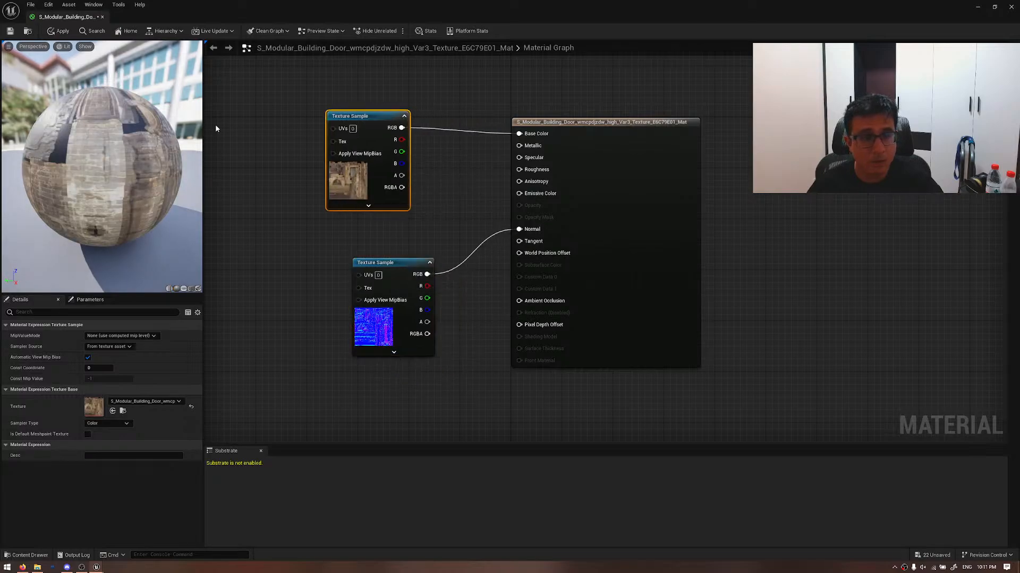
{"action": "left_click", "coordinate": [63, 31]}
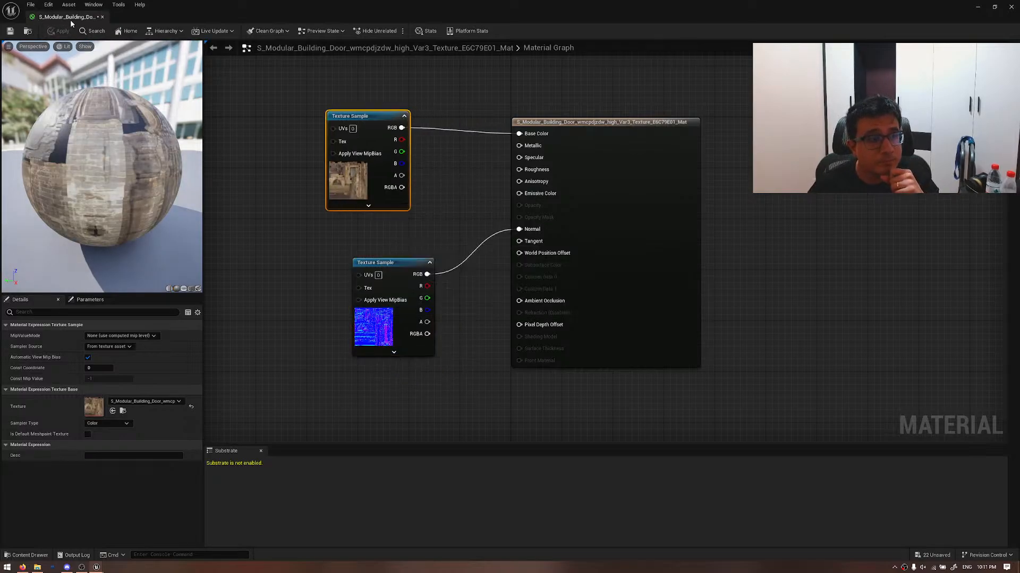
{"action": "left_click", "coordinate": [70, 20]}
- Compare the two doors in Wireframe, Detail Lighting and Lit view modes from near and far, with nothing selected
{"action": "right_click_drag", "start_coordinate": [411, 259], "coordinate": [424, 290]}
{"action": "key", "text": "alt+2"}
{"action": "key", "text": "alt+5"}
{"action": "key", "text": "w"}
{"action": "key", "text": "s"}
{"action": "key", "text": "s"}
{"action": "key", "text": "s"}
{"action": "key", "text": "alt+4"}
{"action": "key", "text": "s"}
{"action": "key", "text": "Escape"}
{"action": "key", "text": "s"}
{"action": "key", "text": "s"}
{"action": "right_click_drag", "start_coordinate": [412, 378], "coordinate": [412, 377]}
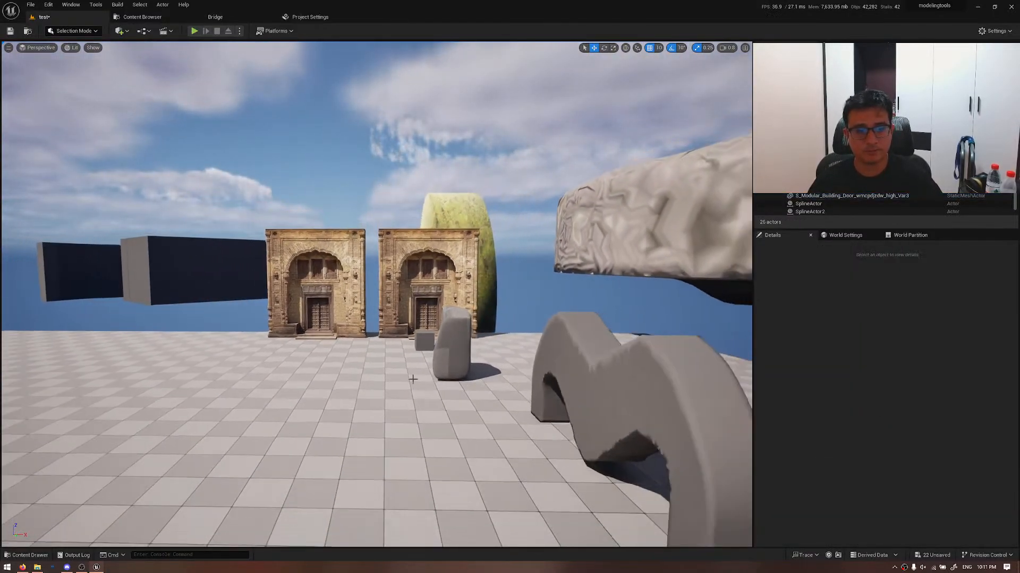
- Rotate the directional light to change how the sun falls on the two doors
{"action": "key", "text": "ctrl+l"}
{"action": "key", "text": "ctrl+l"}
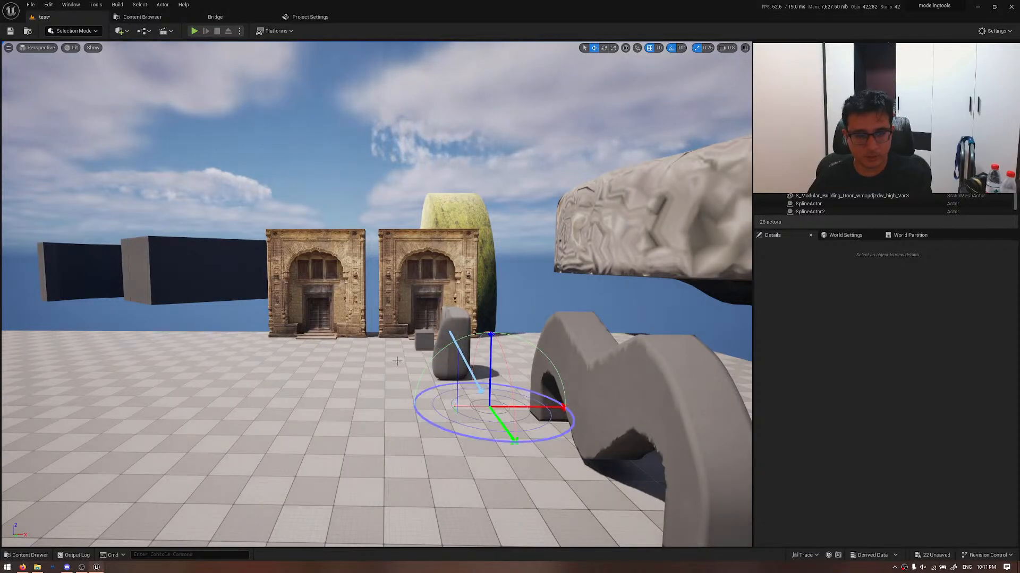
{"action": "key", "text": "ctrl+l"}
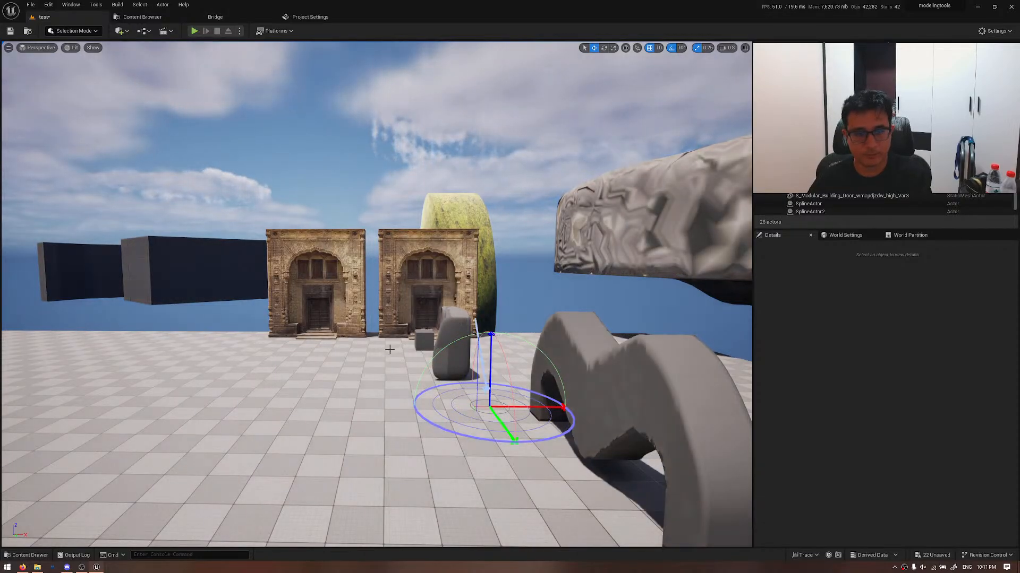
- Check the doors in Wireframe, then open the simplified door's static mesh, inspect it up close and close it
{"action": "key", "text": "alt+2"}
{"action": "key", "text": "w"}
{"action": "right_click_drag", "start_coordinate": [390, 349], "coordinate": [390, 350]}
{"action": "right_click_drag", "start_coordinate": [376, 280], "coordinate": [376, 280]}
{"action": "left_click", "coordinate": [371, 223]}
{"action": "key", "text": "alt+4"}
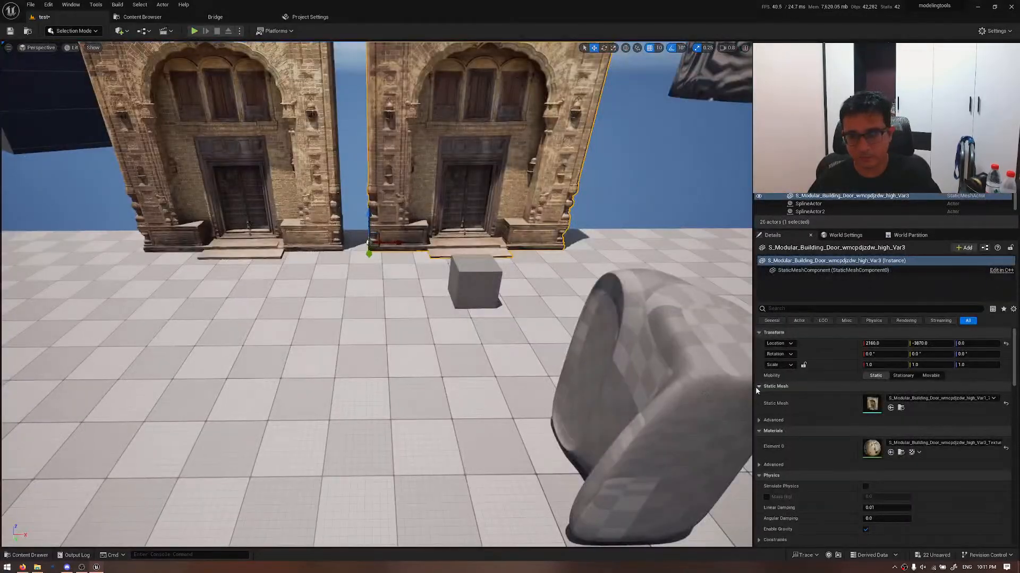
{"action": "double_click", "coordinate": [875, 406]}
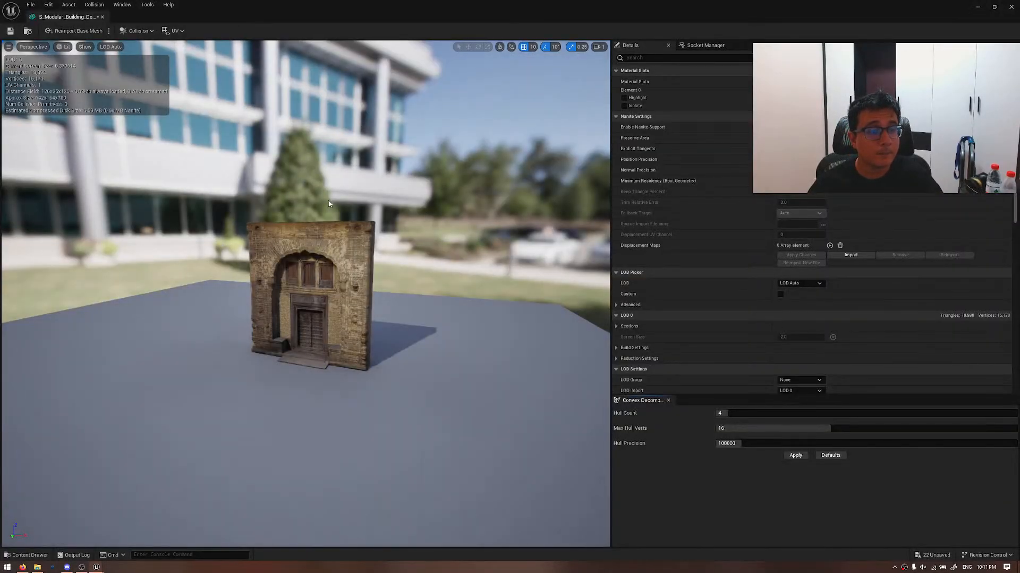
{"action": "left_click_drag", "start_coordinate": [330, 238], "coordinate": [298, 252], "text": "alt"}
{"action": "scroll", "coordinate": [331, 238], "scroll_direction": "up", "scroll_amount": 5}
{"action": "scroll", "coordinate": [233, 255], "scroll_direction": "down", "scroll_amount": 3}
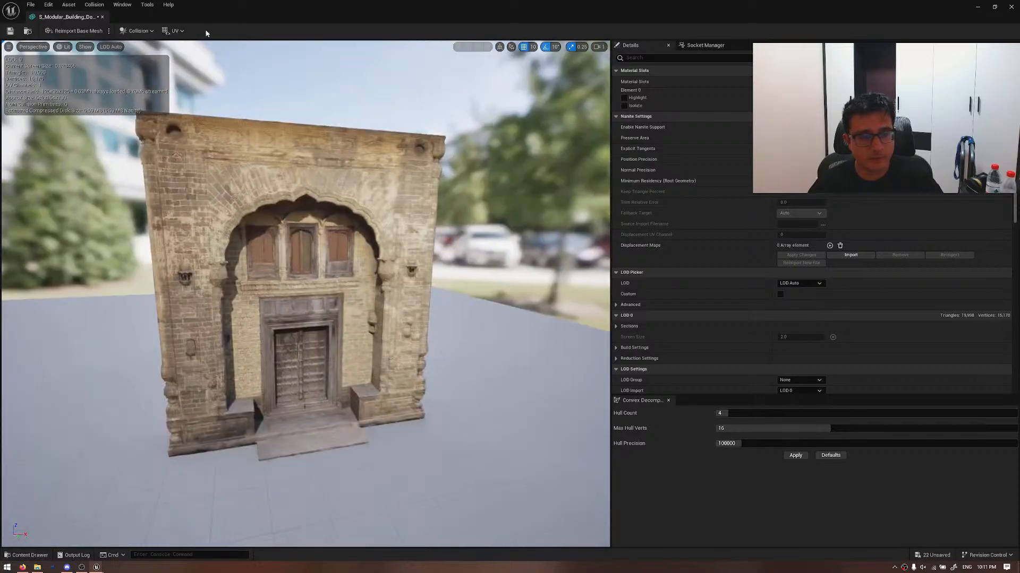
{"action": "left_click", "coordinate": [102, 17]}
- Compare the two lit doors from the front, both close up and from a distance
{"action": "right_click_drag", "start_coordinate": [377, 297], "coordinate": [360, 222]}
{"action": "key", "text": "w"}
{"action": "key", "text": "a"}
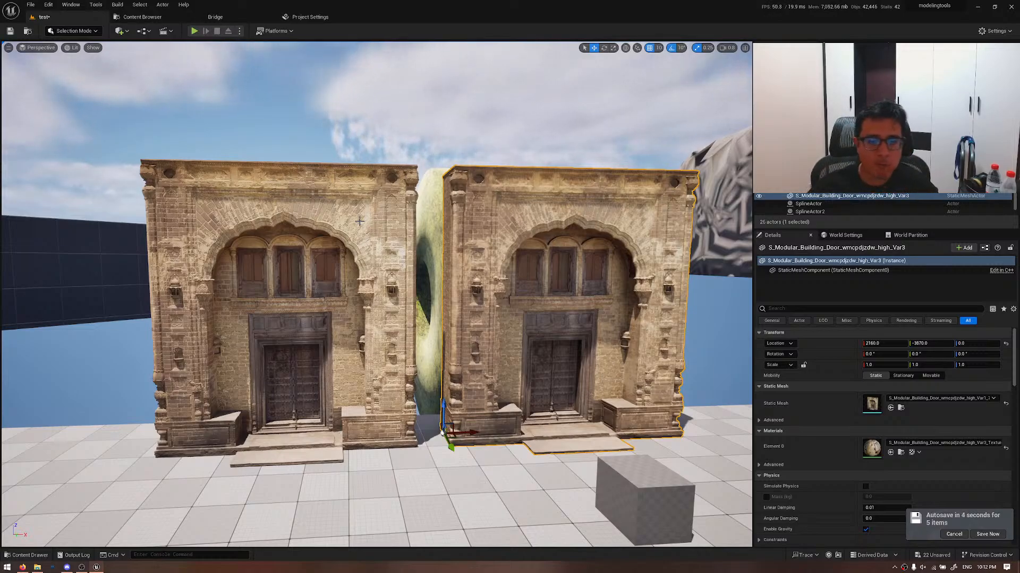
{"action": "right_click_drag", "start_coordinate": [377, 294], "coordinate": [361, 282]}
{"action": "key", "text": "s"}
{"action": "key", "text": "s"}
{"action": "right_click_drag", "start_coordinate": [323, 337], "coordinate": [323, 337]}
{"action": "key", "text": "q"}
{"action": "key", "text": "w"}
- Compare the brickwork and door details of both doors in Unlit view, then return to Lit with nothing selected
{"action": "key", "text": "alt+3"}
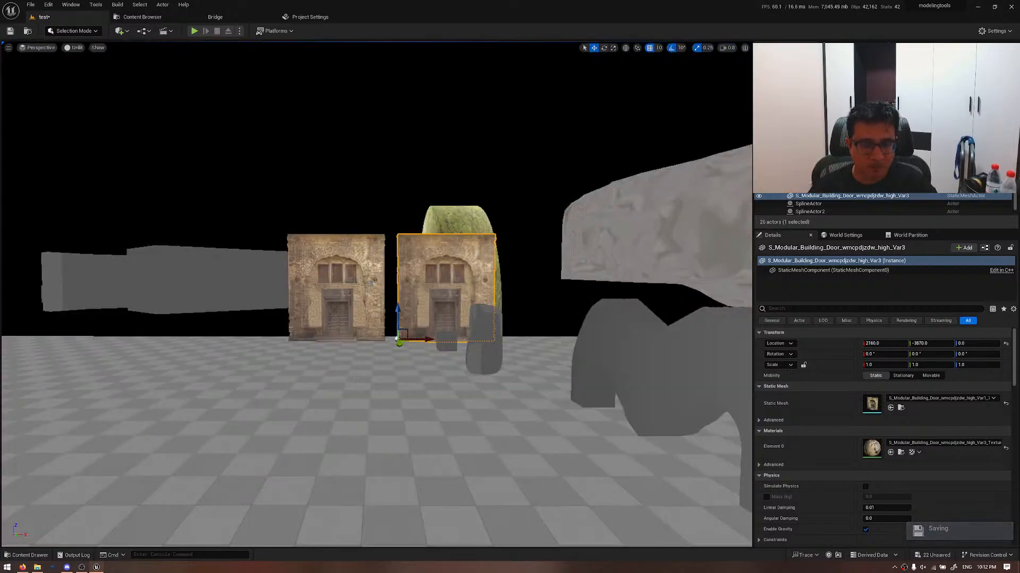
{"action": "mouse_move", "coordinate": [372, 283]}
{"action": "right_mouse_down"}
{"action": "mouse_move", "coordinate": [350, 274]}
{"action": "mouse_move", "coordinate": [380, 284]}
{"action": "mouse_move", "coordinate": [372, 296]}
{"action": "right_mouse_up"}
{"action": "key", "text": "w"}
{"action": "key", "text": "w"}
{"action": "scroll", "coordinate": [375, 294], "scroll_direction": "up", "scroll_amount": 4}
{"action": "key", "text": "a"}
{"action": "key", "text": "w"}
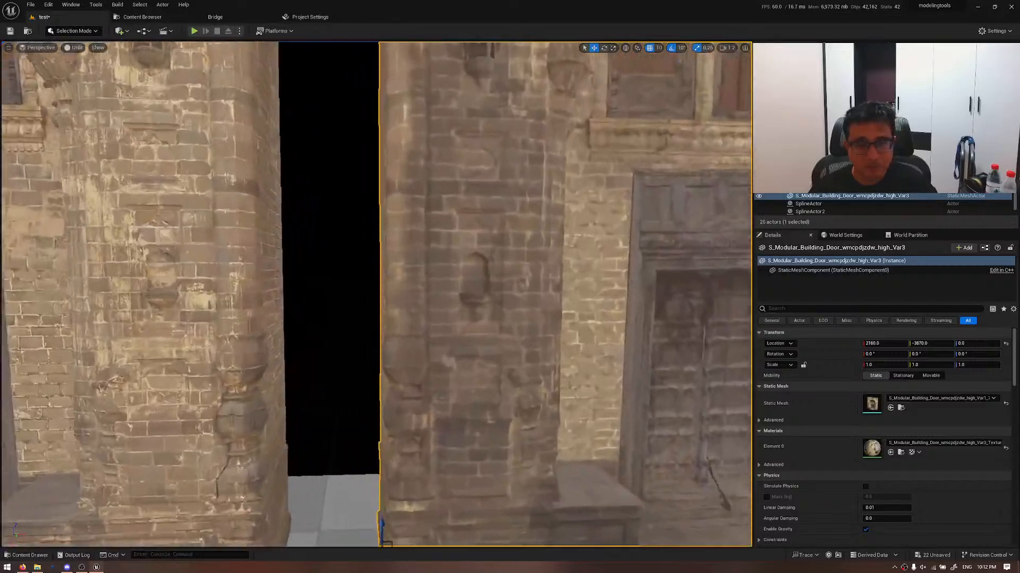
{"action": "key", "text": "s"}
{"action": "key", "text": "w"}
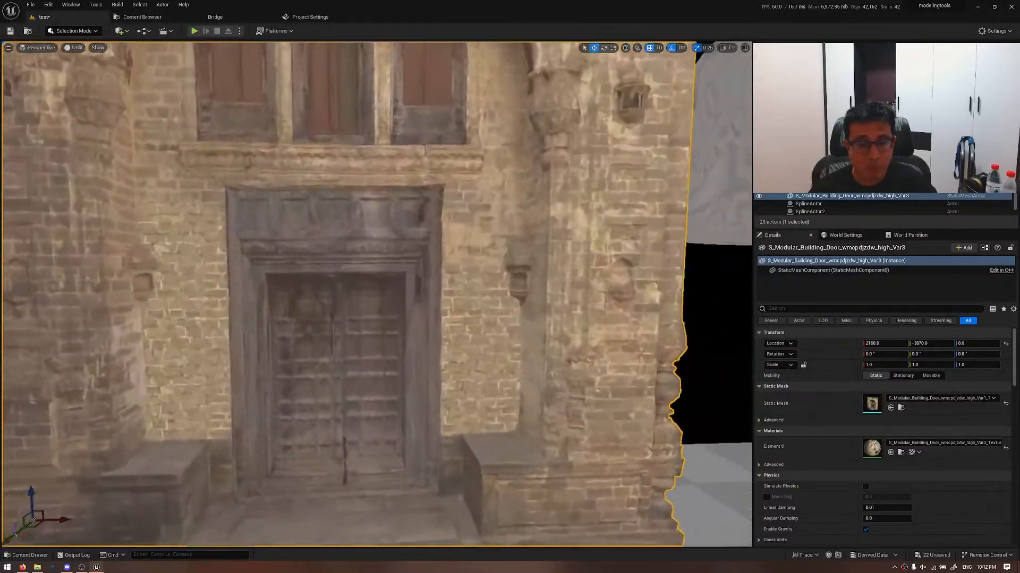
{"action": "key", "text": "s"}
{"action": "key", "text": "w"}
{"action": "key", "text": "w"}
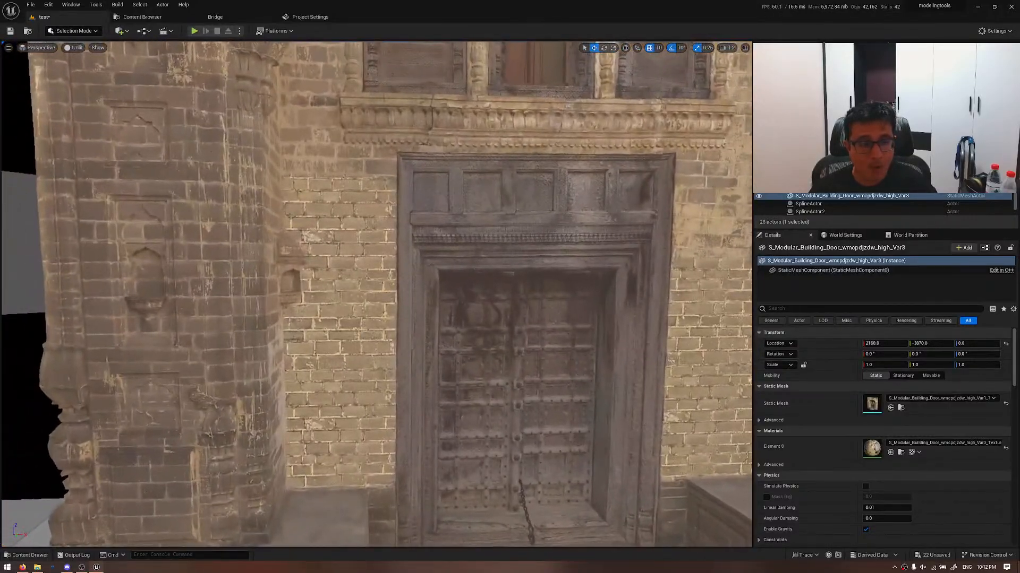
{"action": "key", "text": "d"}
{"action": "key", "text": "s"}
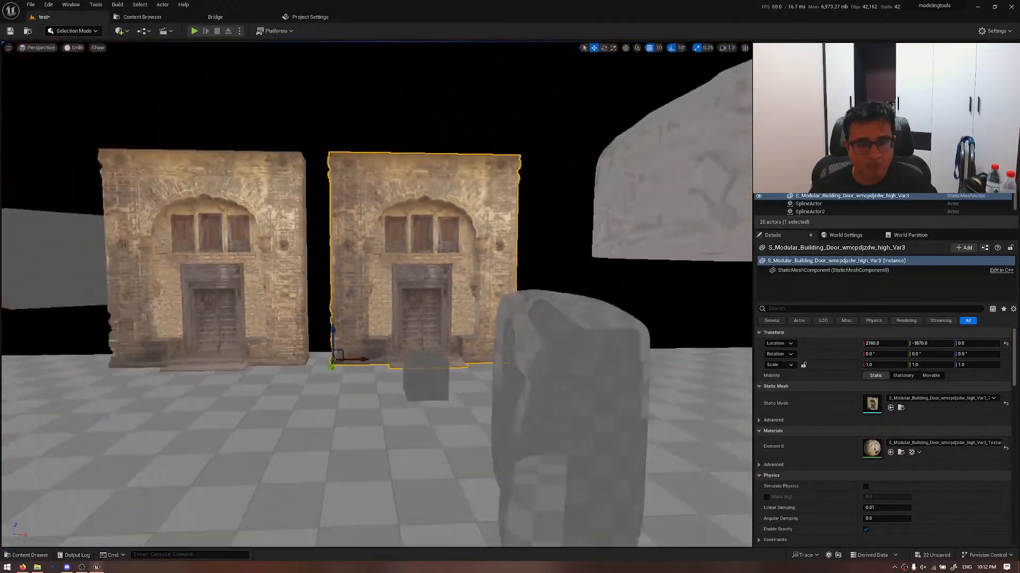
{"action": "key", "text": "alt+4"}
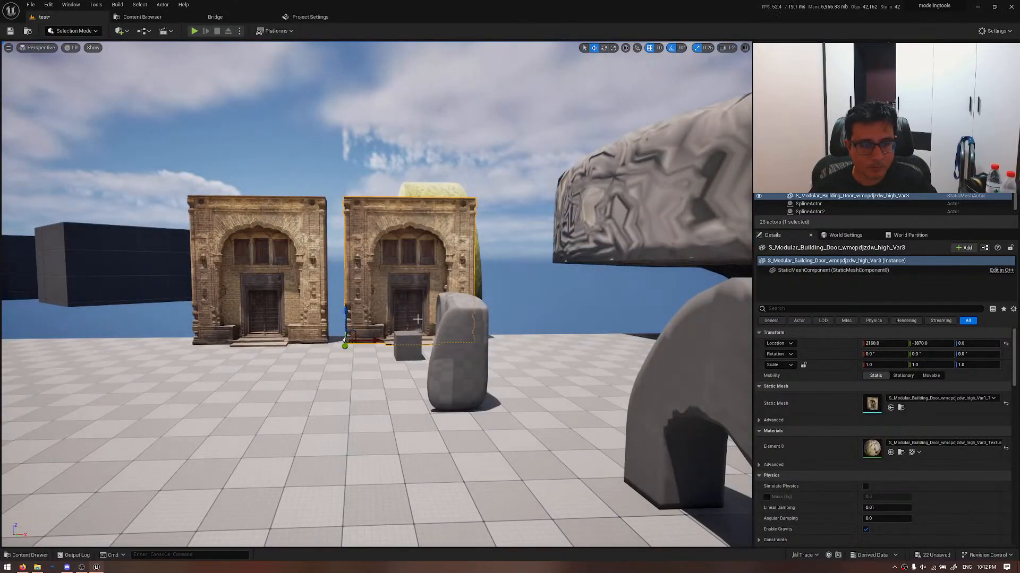
{"action": "key", "text": "Escape"}
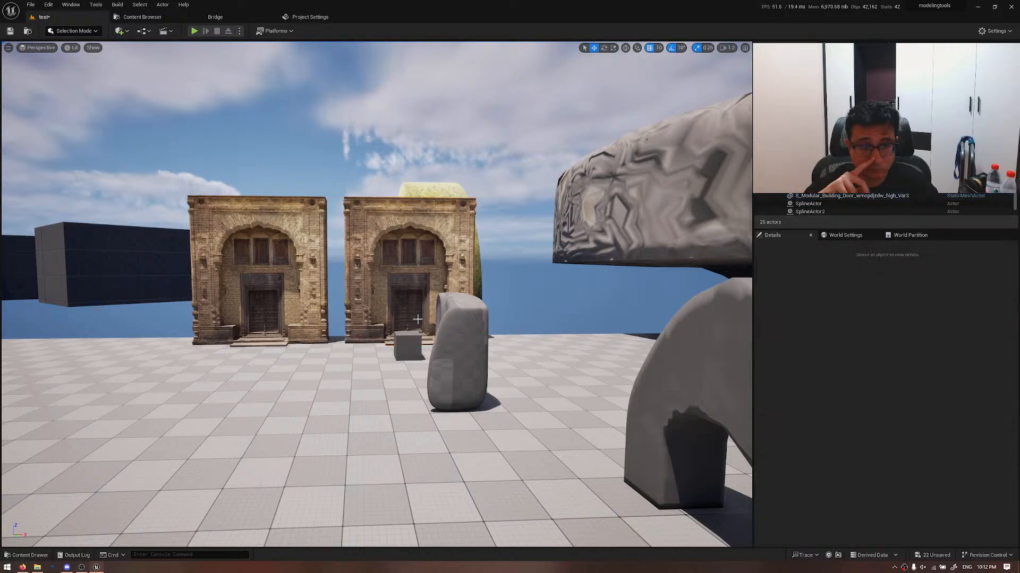
- Hide the rounded block and the small box standing in front of the doors
{"action": "left_click", "coordinate": [444, 353]}
{"action": "key", "text": "h"}
{"action": "left_click", "coordinate": [408, 348]}
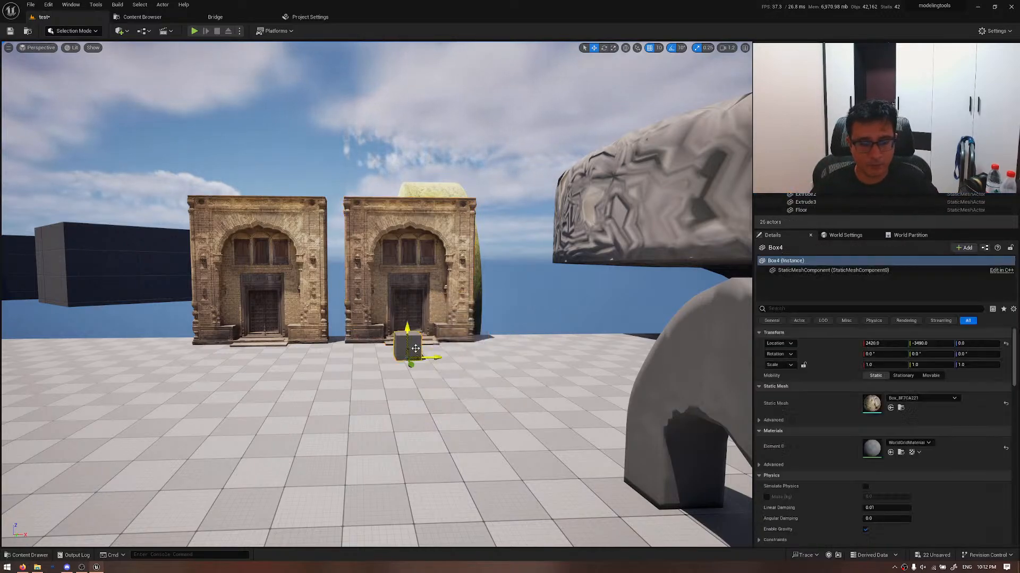
{"action": "key", "text": "h"}
- Inspect the simplified door from a distance and up close in Lit and Wireframe view modes
{"action": "key", "text": "s"}
{"action": "right_click_drag", "start_coordinate": [408, 348], "coordinate": [394, 340]}
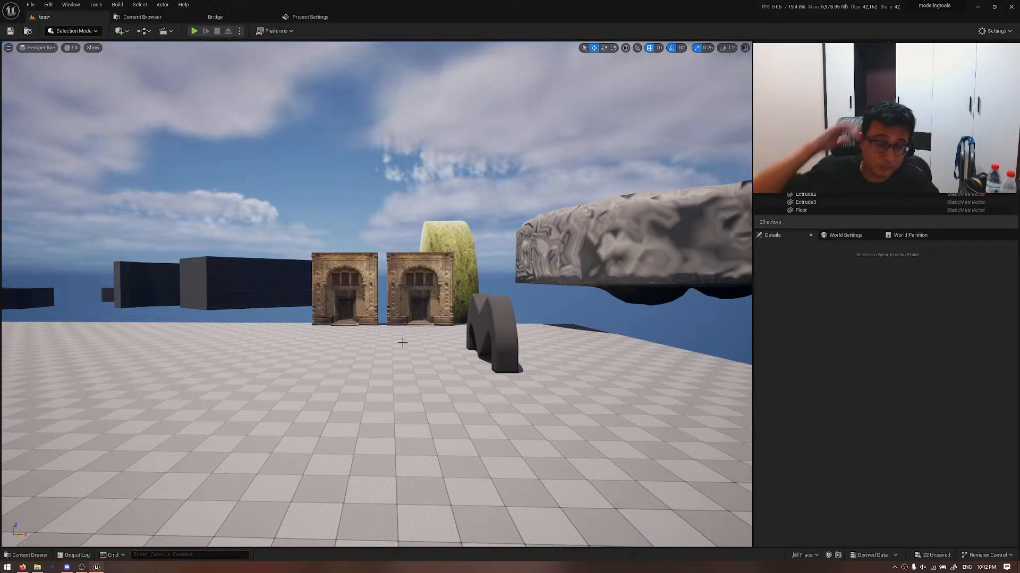
{"action": "key", "text": "w"}
{"action": "mouse_move", "coordinate": [402, 343]}
{"action": "right_mouse_down"}
{"action": "mouse_move", "coordinate": [396, 255]}
{"action": "mouse_move", "coordinate": [398, 334]}
{"action": "right_mouse_up"}
{"action": "key", "text": "q"}
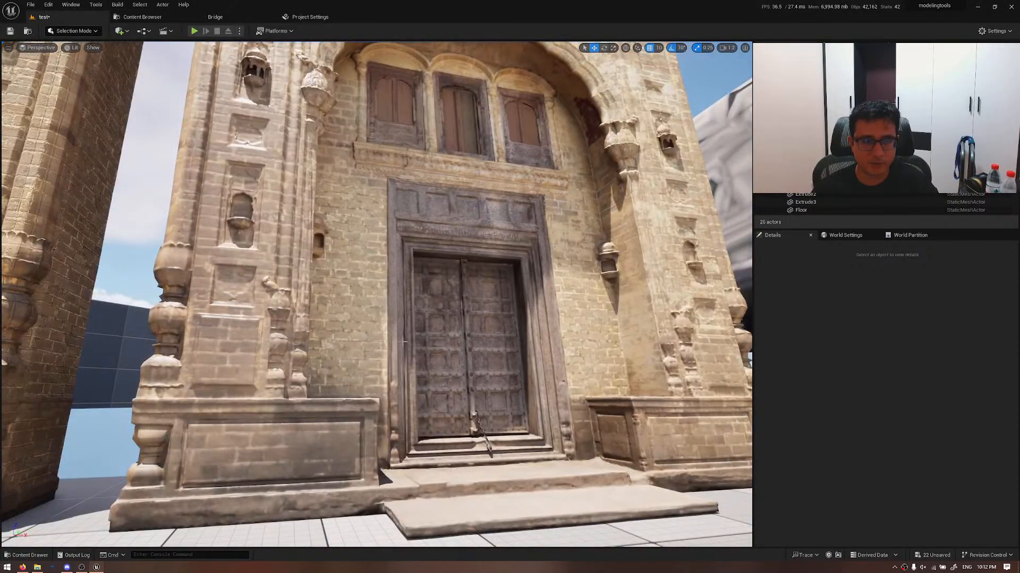
{"action": "key", "text": "alt+2"}
{"action": "key", "text": "alt+4"}
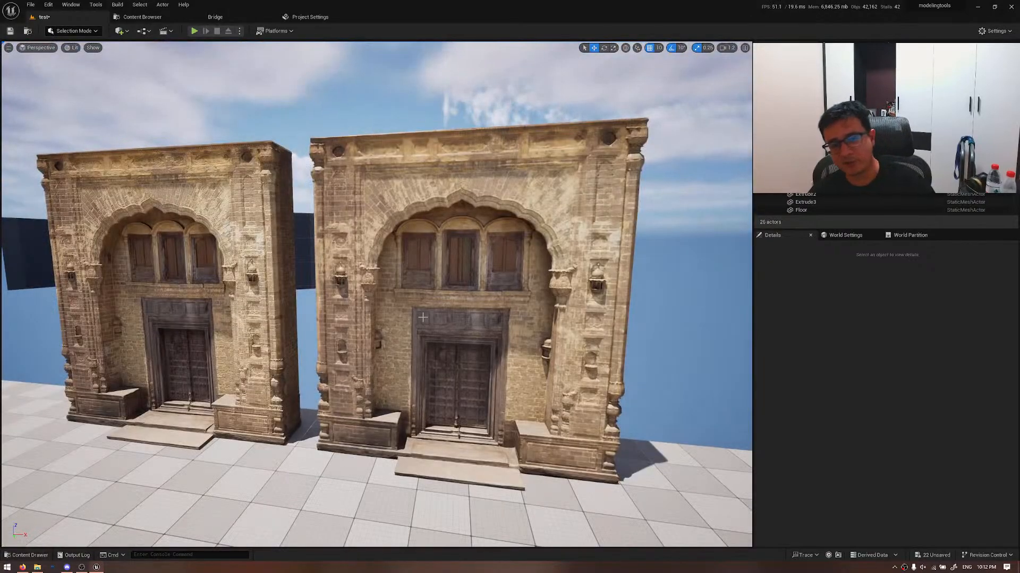
- Compare both doors in Unlit and Lit view modes, from a distance and close to the carved stonework
{"action": "key", "text": "w"}
{"action": "right_click_drag", "start_coordinate": [377, 295], "coordinate": [462, 255]}
{"action": "key", "text": "s"}
{"action": "right_click_drag", "start_coordinate": [452, 325], "coordinate": [425, 361]}
{"action": "key", "text": "alt+3"}
{"action": "key", "text": "alt+4"}
{"action": "key", "text": "a"}
{"action": "right_click_drag", "start_coordinate": [452, 325], "coordinate": [455, 259]}
{"action": "key", "text": "w"}
{"action": "key", "text": "w"}
{"action": "key", "text": "s"}
{"action": "key", "text": "d"}
{"action": "key", "text": "w"}
{"action": "key", "text": "s"}
{"action": "scroll", "coordinate": [269, 140], "scroll_direction": "down", "scroll_amount": 3}
{"action": "right_click_drag", "start_coordinate": [269, 140], "coordinate": [263, 177]}
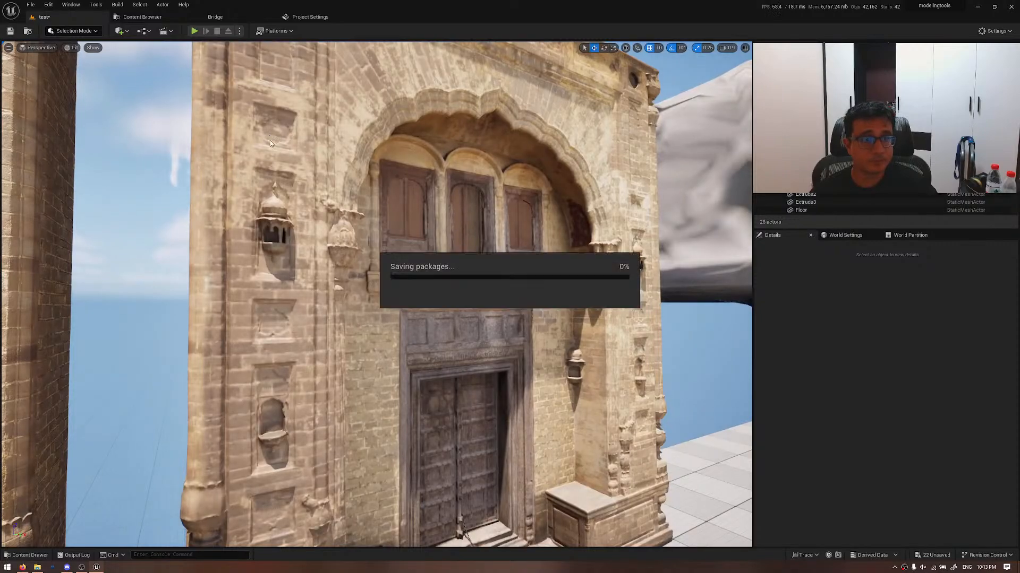
- Close the Project Settings and return to the test level
{"action": "left_click", "coordinate": [311, 17]}
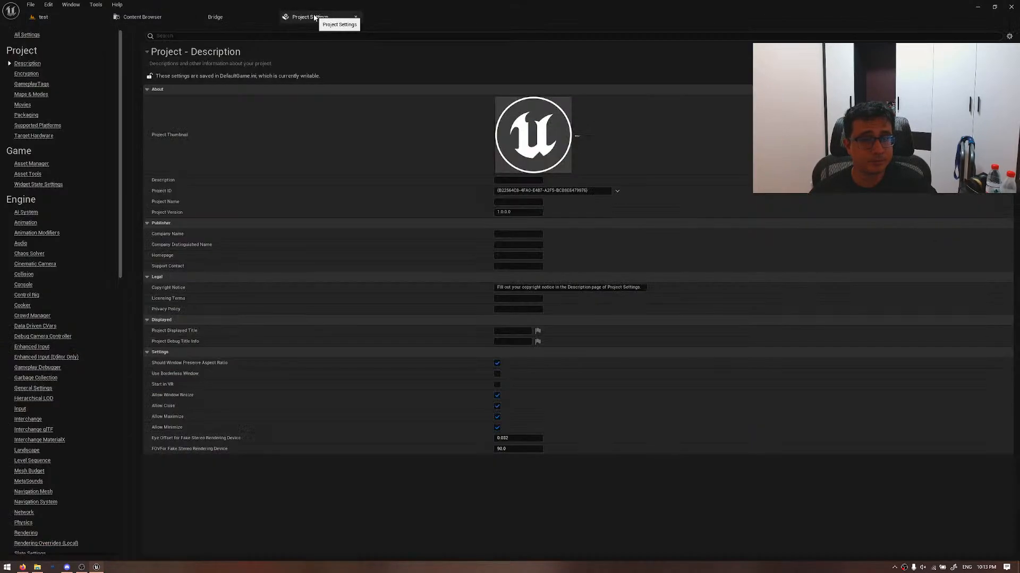
{"action": "left_click", "coordinate": [355, 17]}
{"action": "left_click", "coordinate": [142, 16]}
{"action": "left_click", "coordinate": [77, 16]}
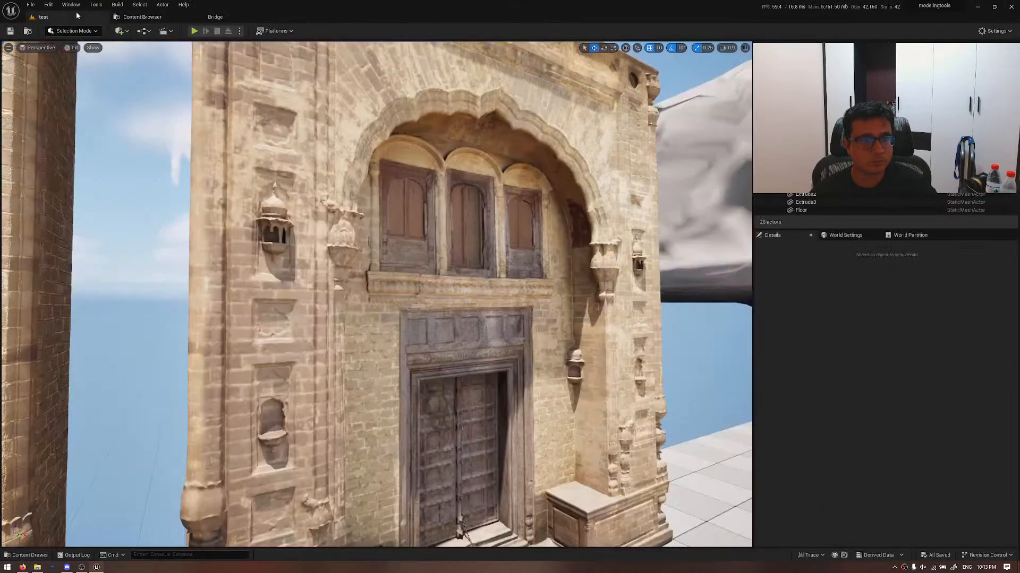
- Compare the two doors head-on from farther back in Lit view and closer up in Unlit view
{"action": "right_click_drag", "start_coordinate": [235, 183], "coordinate": [212, 186]}
{"action": "key", "text": "s"}
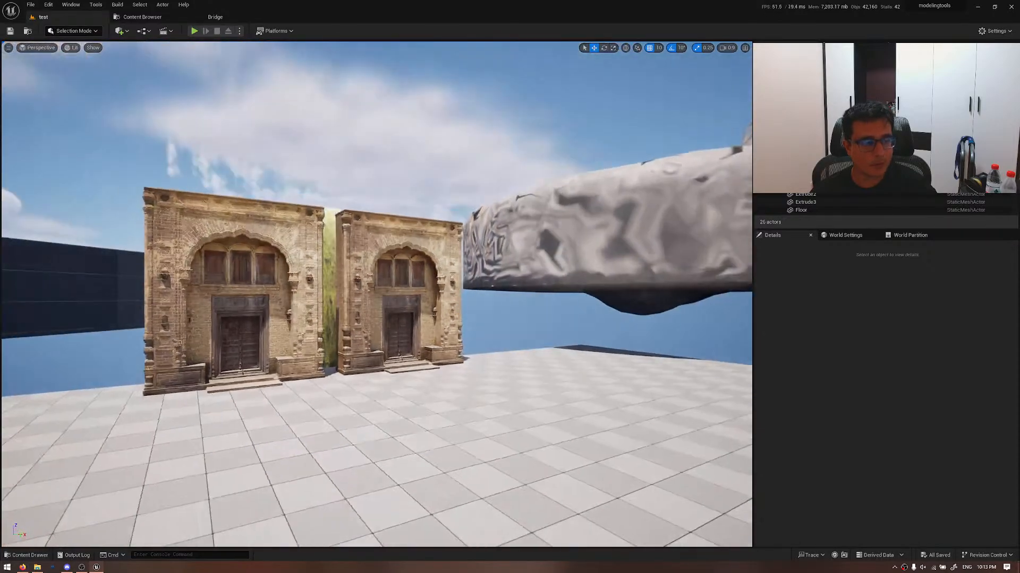
{"action": "right_click_drag", "start_coordinate": [259, 220], "coordinate": [258, 220]}
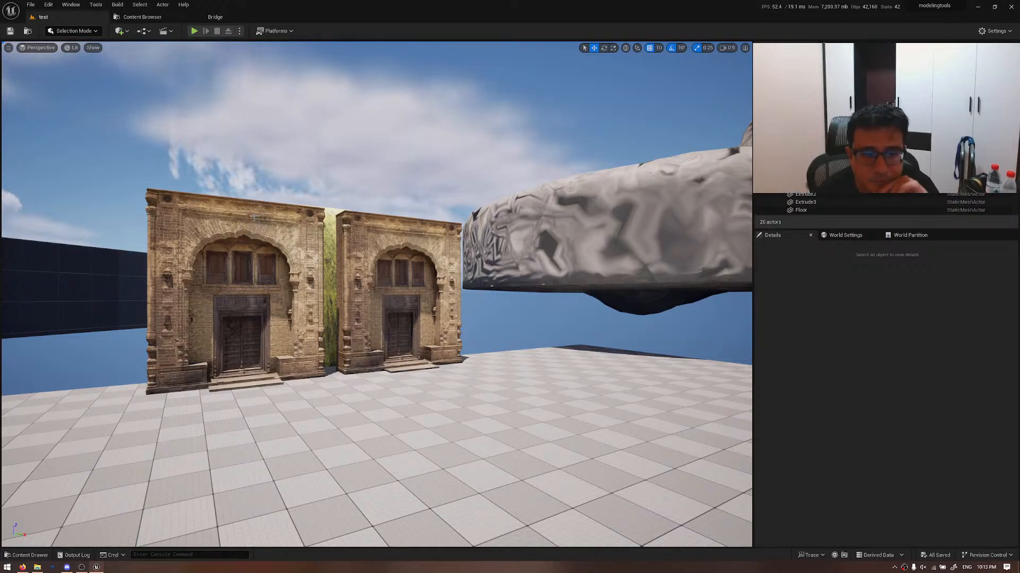
{"action": "right_click_drag", "start_coordinate": [254, 217], "coordinate": [254, 217]}
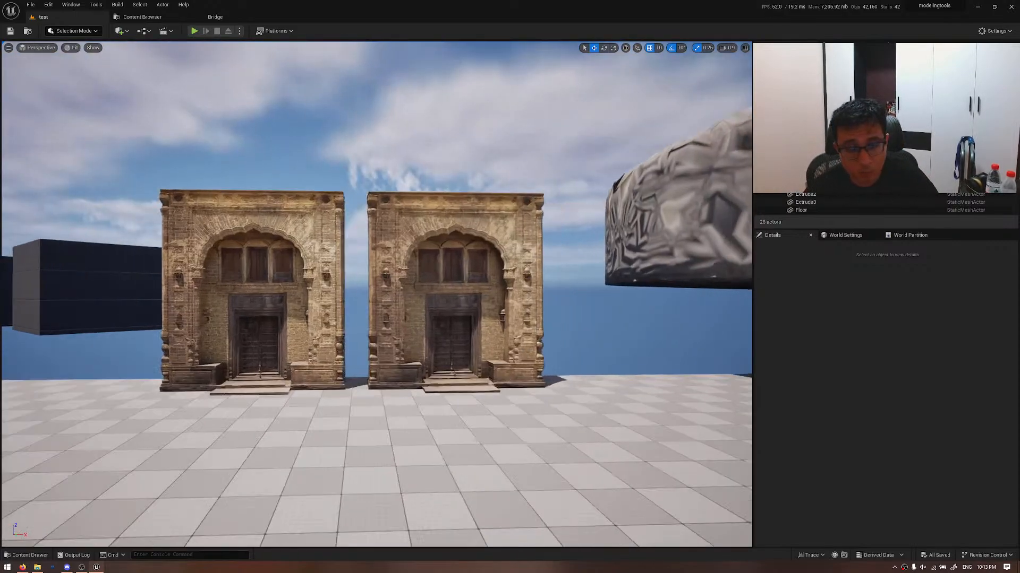
{"action": "right_click_drag", "start_coordinate": [405, 374], "coordinate": [404, 374]}
{"action": "key", "text": "alt+3"}
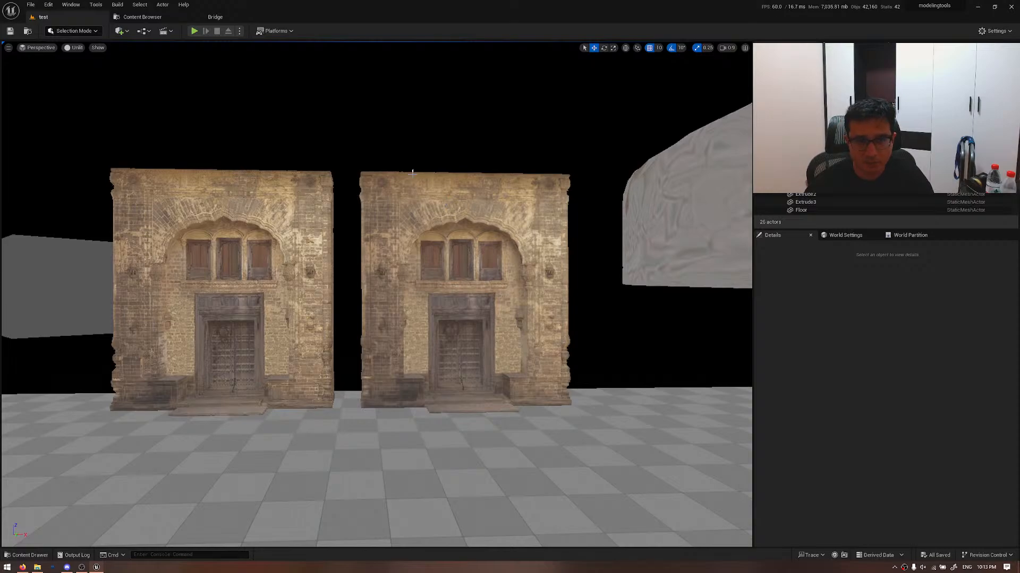
{"action": "key", "text": "w"}
{"action": "right_click_drag", "start_coordinate": [412, 173], "coordinate": [412, 173]}
- Switch the viewport to the Base Color buffer visualization and compare the brick and wood colours of both doors at several distances
{"action": "left_click", "coordinate": [77, 49]}
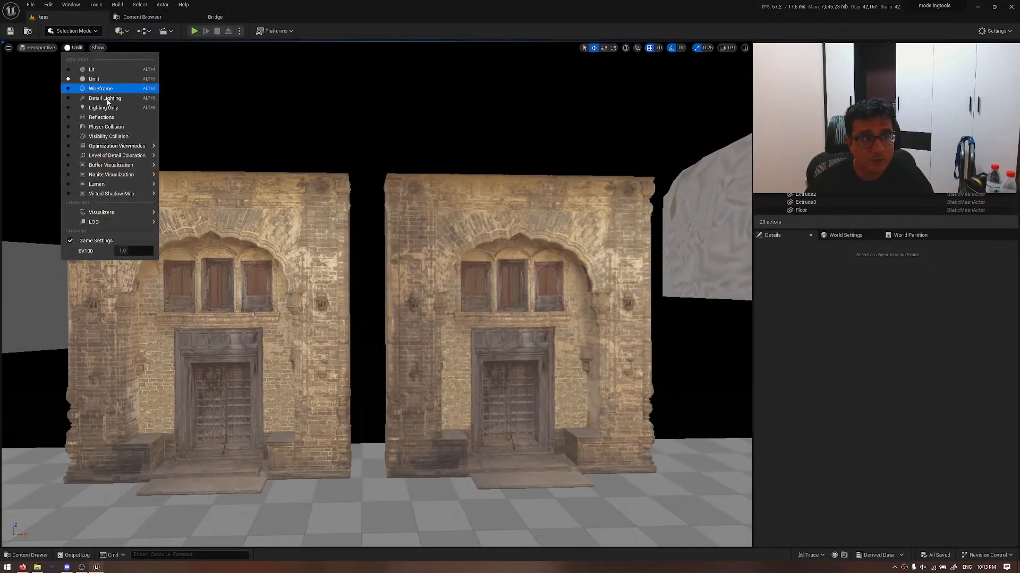
{"action": "mouse_move", "coordinate": [144, 169]}
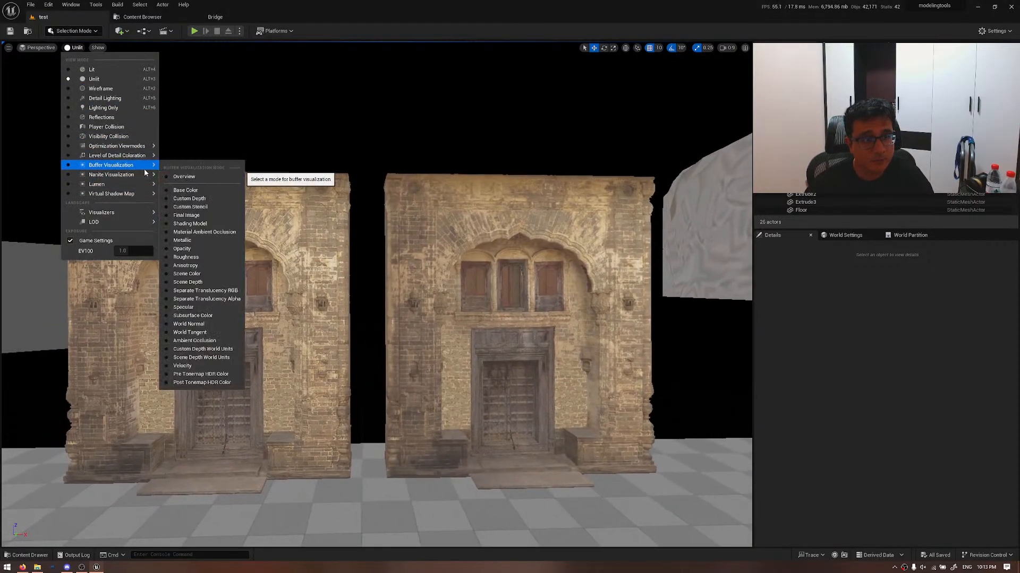
{"action": "left_click", "coordinate": [183, 190]}
{"action": "key", "text": "w"}
{"action": "right_click_drag", "start_coordinate": [180, 196], "coordinate": [181, 197]}
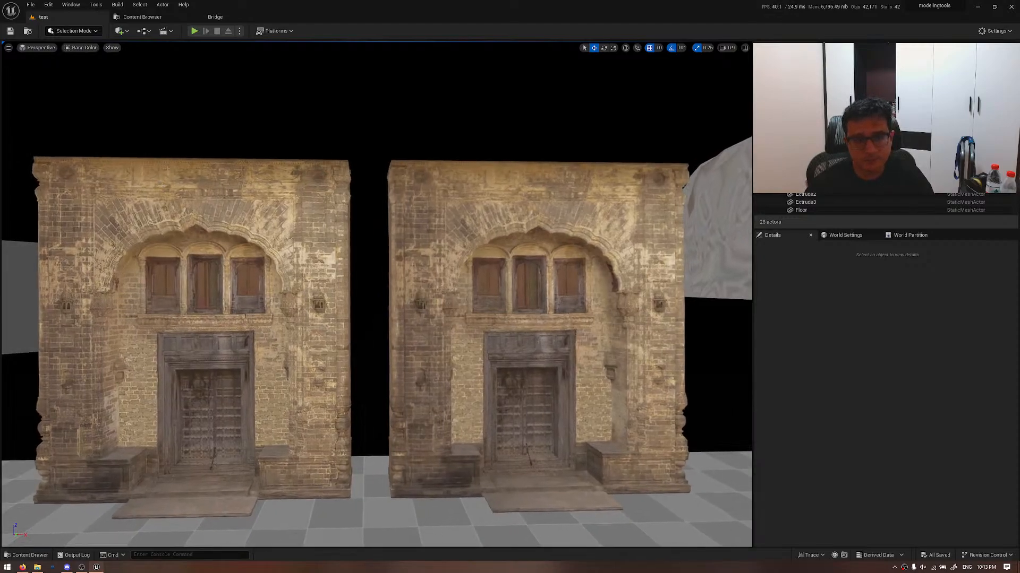
{"action": "key", "text": "s"}
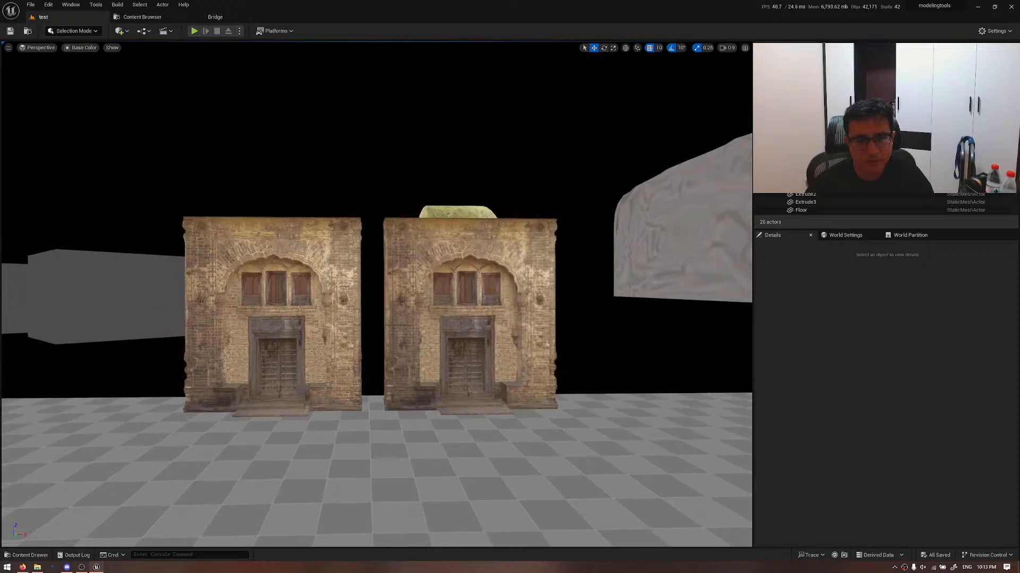
{"action": "key", "text": "w"}
{"action": "key", "text": "w"}
{"action": "key", "text": "s"}
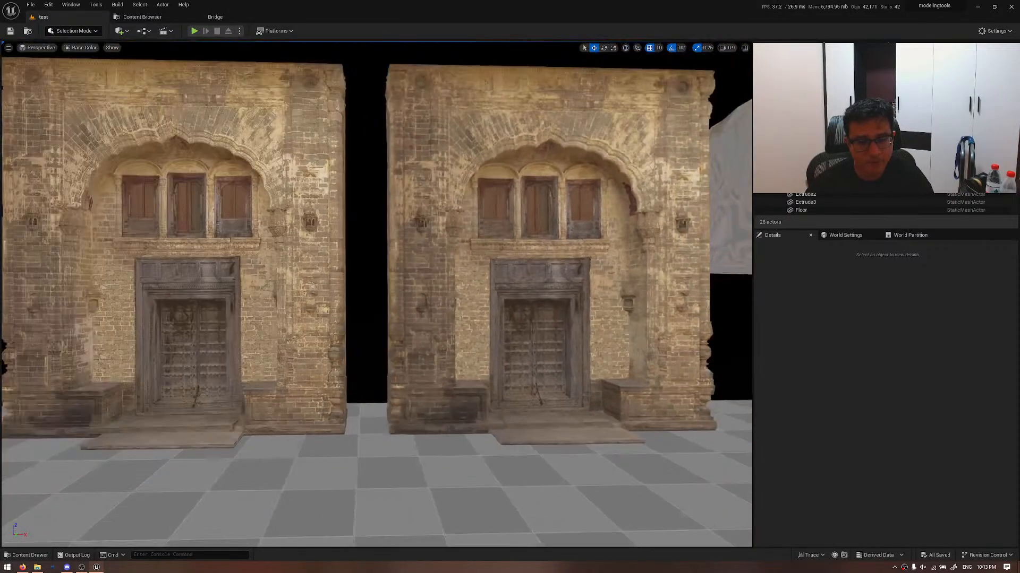
{"action": "key", "text": "s"}
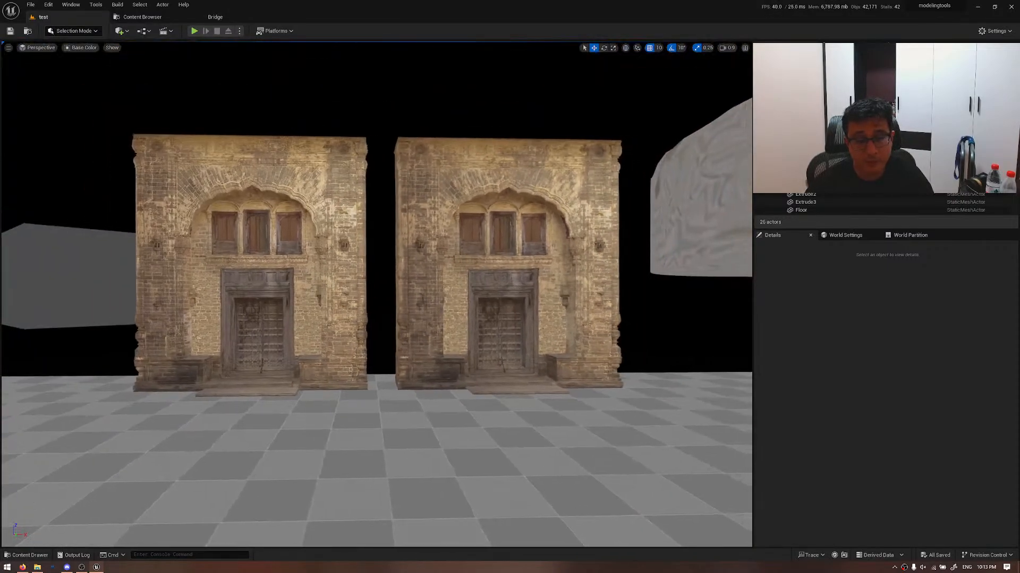
{"action": "key", "text": "w"}
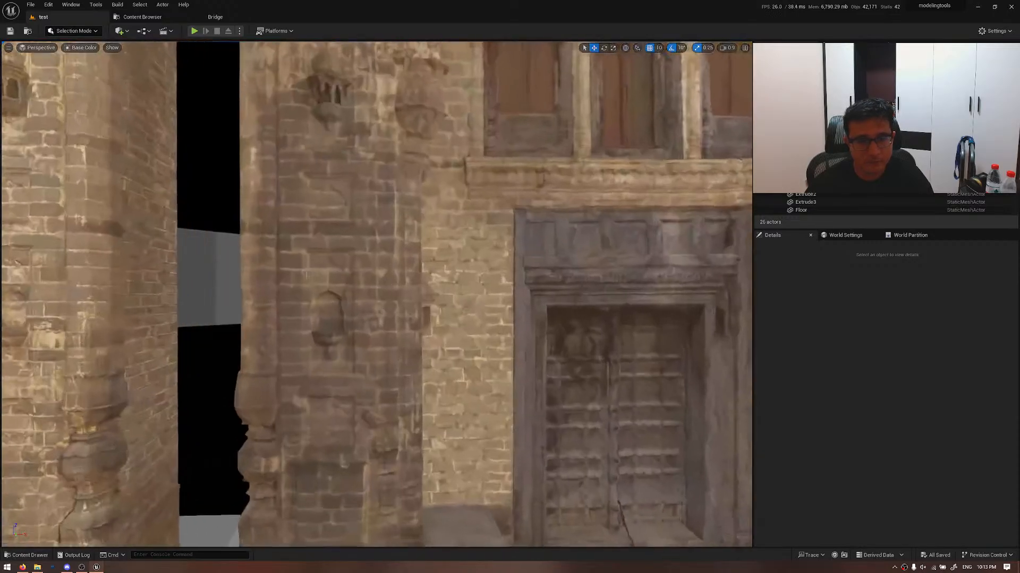
{"action": "key", "text": "s"}
{"action": "key", "text": "a"}
{"action": "key", "text": "s"}
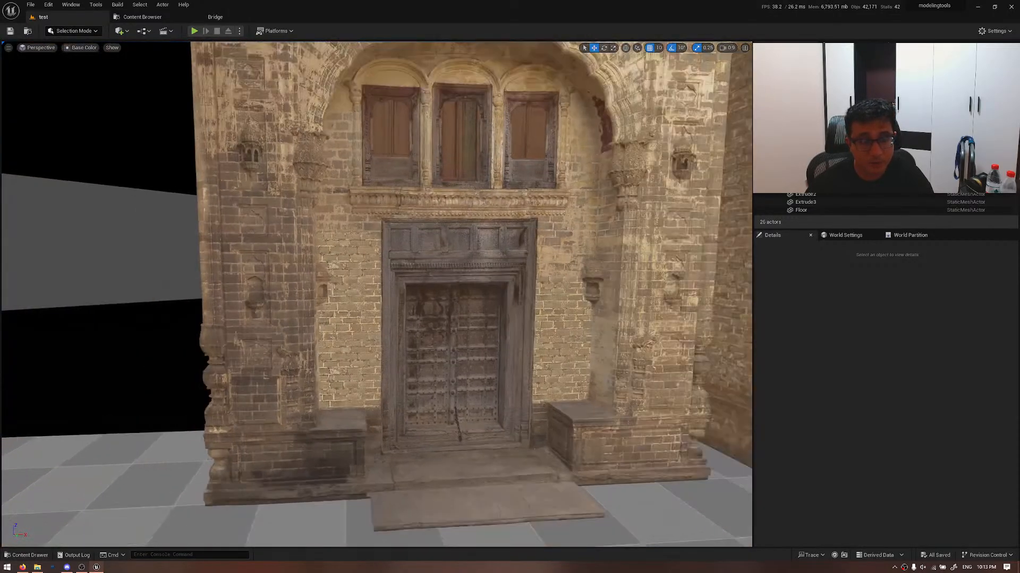
{"action": "key", "text": "d"}
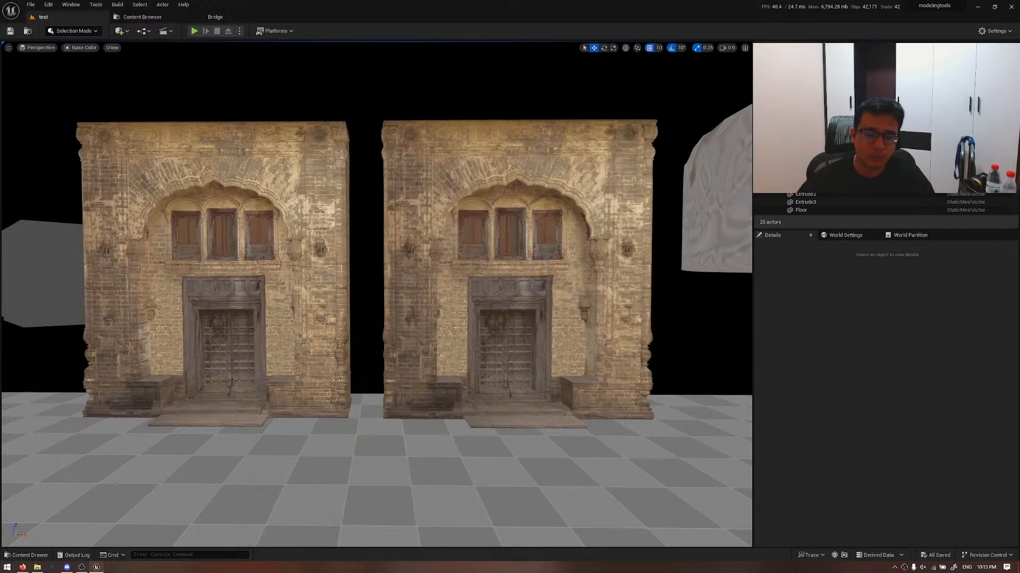
- Cycle the front view of both doors through Unlit, Wireframe and Detail Lighting, ending in Lit view
{"action": "key", "text": "alt+4"}
{"action": "key", "text": "alt+3"}
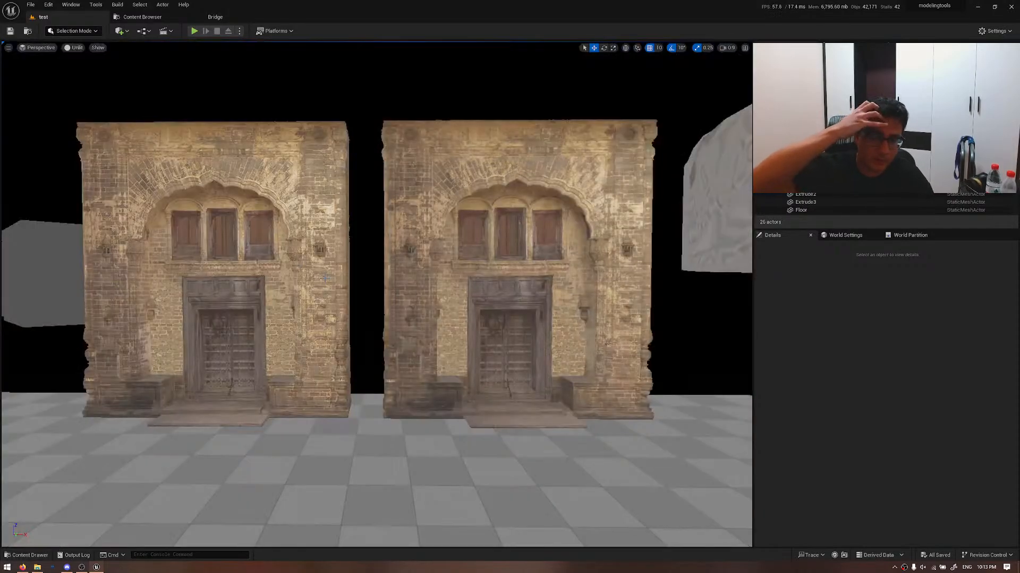
{"action": "key", "text": "alt+2"}
{"action": "key", "text": "alt+4"}
{"action": "key", "text": "alt+5"}
{"action": "key", "text": "alt+4"}
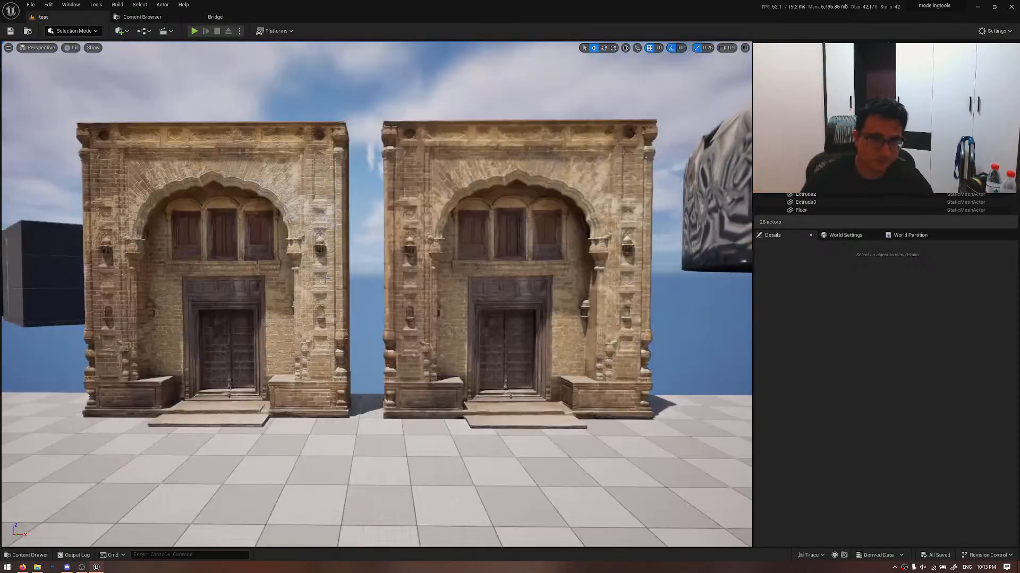
- Switch to Modeling mode and move the small box across the floor, clear of the rounded block
{"action": "left_click", "coordinate": [73, 31]}
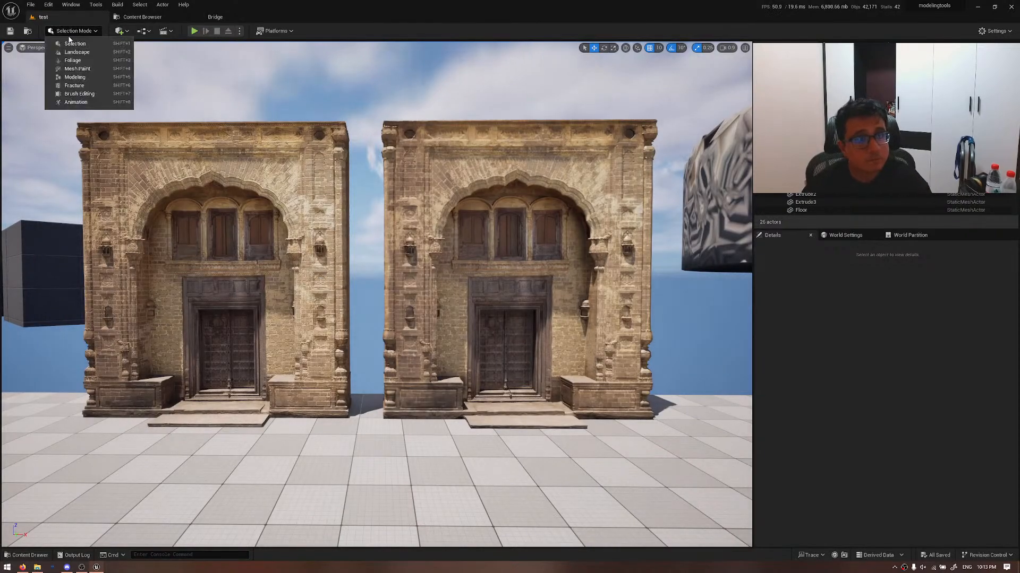
{"action": "left_click", "coordinate": [84, 81]}
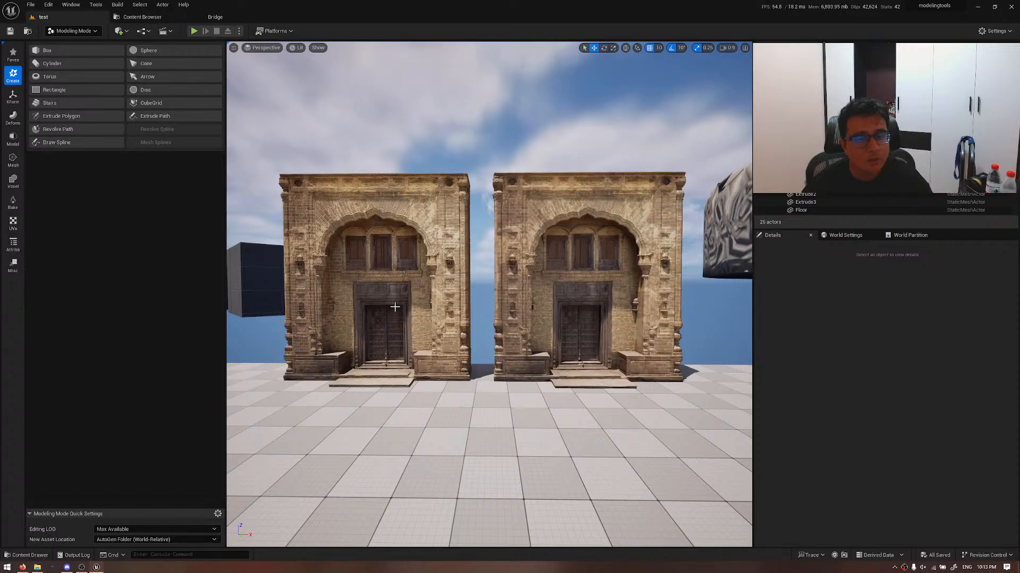
{"action": "right_click_drag", "start_coordinate": [372, 265], "coordinate": [329, 255]}
{"action": "right_click_drag", "start_coordinate": [478, 265], "coordinate": [427, 292]}
{"action": "left_click", "coordinate": [455, 286]}
{"action": "left_click", "coordinate": [367, 403]}
{"action": "right_click_drag", "start_coordinate": [366, 404], "coordinate": [462, 393]}
{"action": "left_click_drag", "start_coordinate": [467, 392], "coordinate": [589, 366]}
{"action": "right_click_drag", "start_coordinate": [589, 366], "coordinate": [610, 366]}
{"action": "right_click_drag", "start_coordinate": [559, 313], "coordinate": [472, 353]}
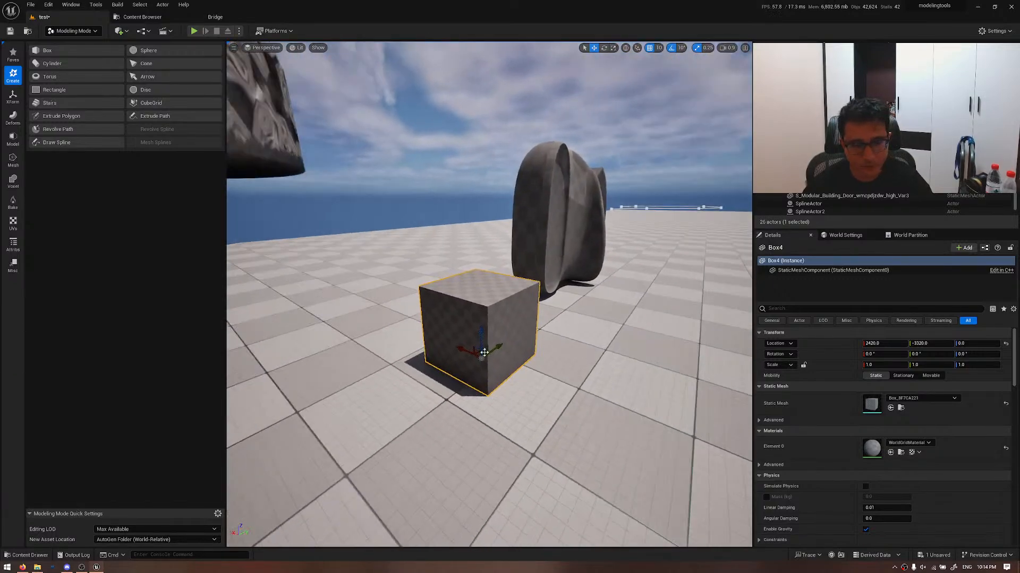
{"action": "left_click_drag", "start_coordinate": [472, 353], "coordinate": [335, 293]}
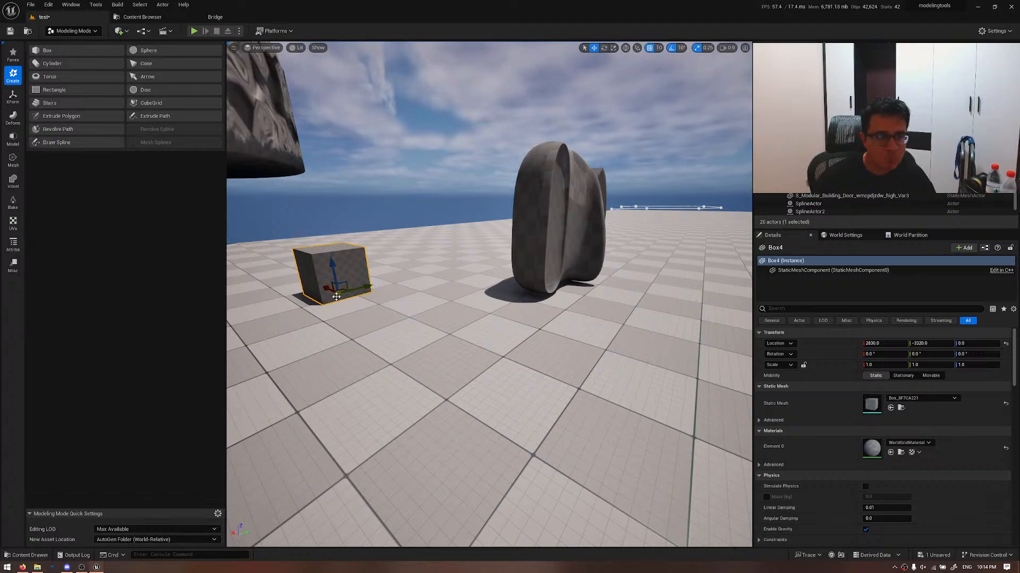
- Compare the mesh density of the two doors in Wireframe view, then return to Lit
{"action": "right_click_drag", "start_coordinate": [489, 295], "coordinate": [234, 276]}
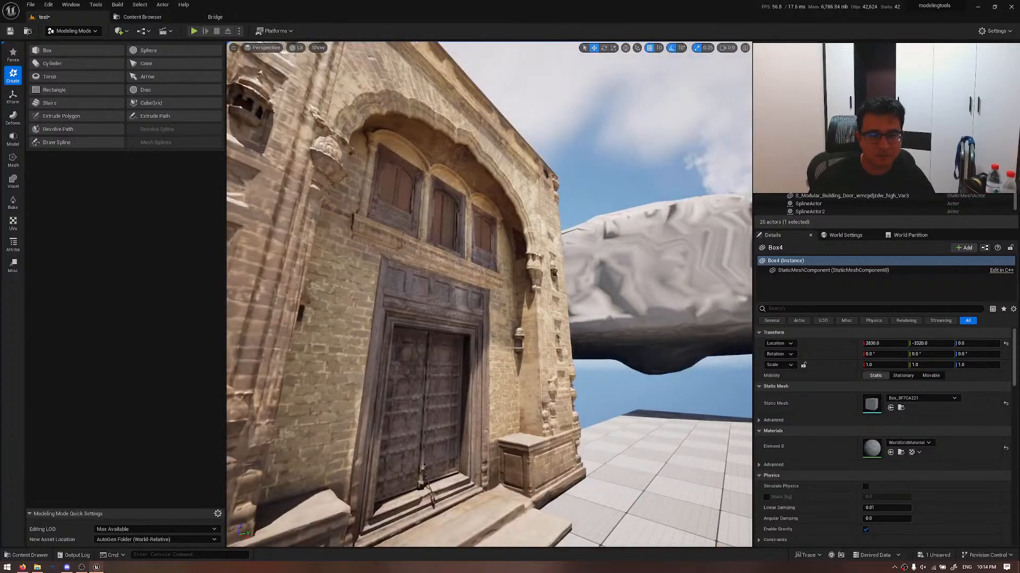
{"action": "right_click_drag", "start_coordinate": [489, 295], "coordinate": [448, 322]}
{"action": "key", "text": "s"}
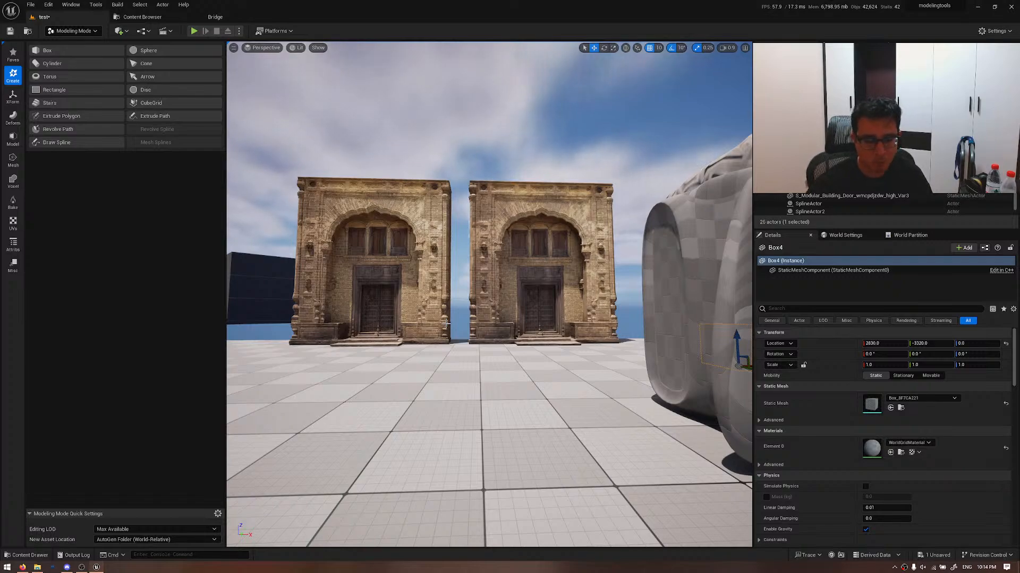
{"action": "key", "text": "alt+3"}
{"action": "key", "text": "alt+2"}
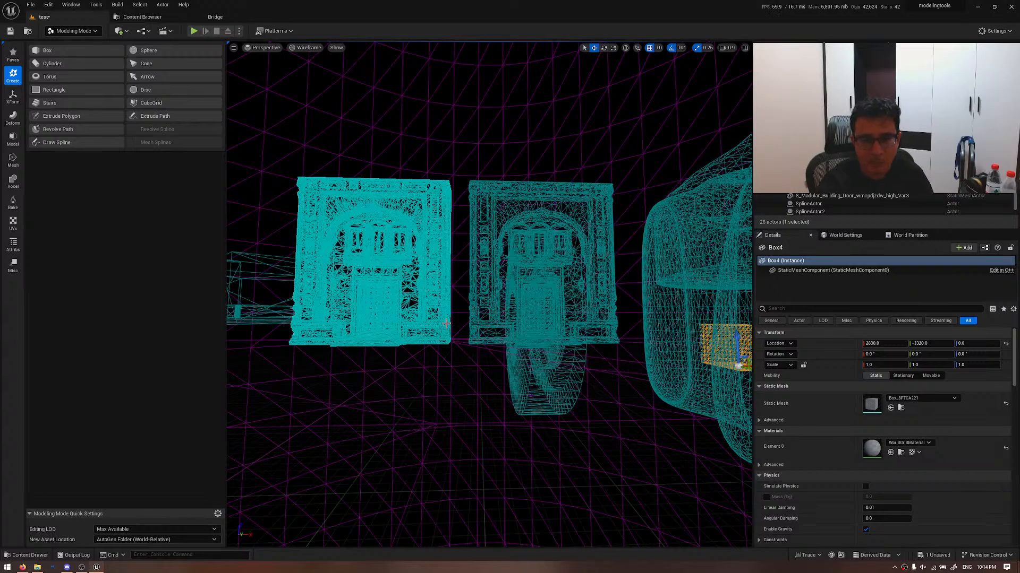
{"action": "key", "text": "alt+4"}
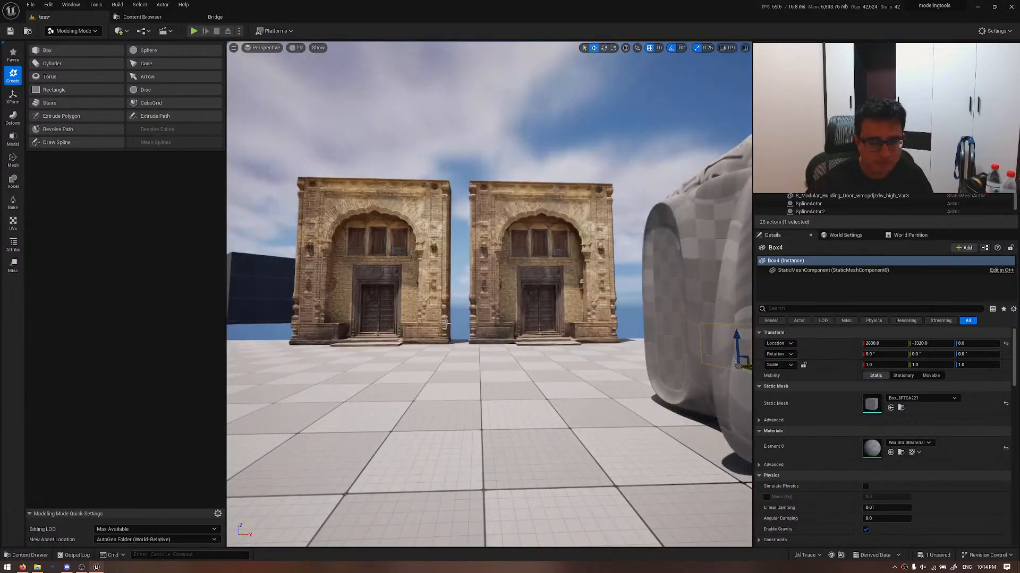
- Move the small box along the floor to X 2850, Y -3350
{"action": "mouse_move", "coordinate": [378, 326]}
{"action": "right_mouse_down"}
{"action": "mouse_move", "coordinate": [441, 303]}
{"action": "mouse_move", "coordinate": [377, 327]}
{"action": "right_mouse_up"}
{"action": "key", "text": "d"}
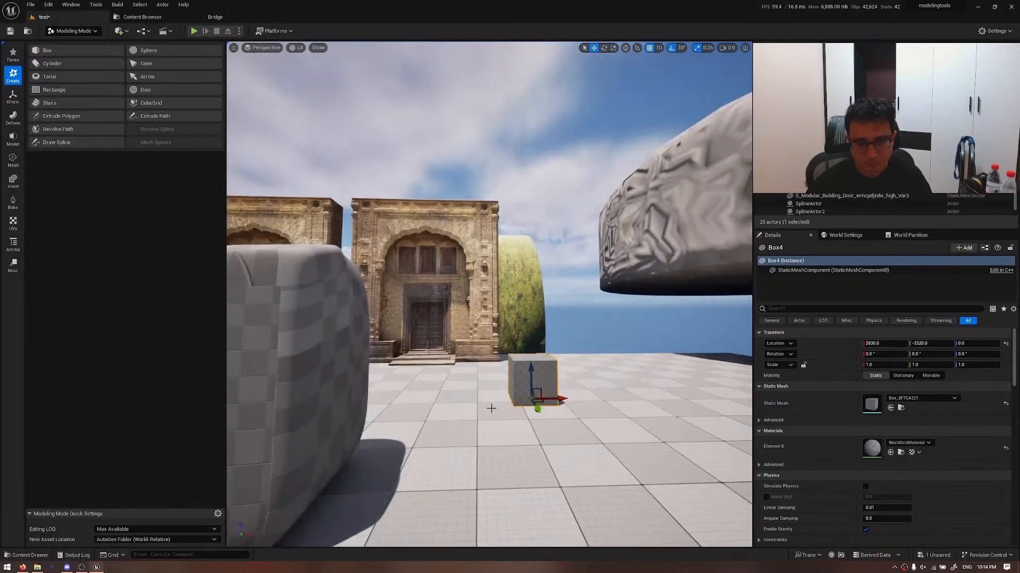
{"action": "mouse_move", "coordinate": [550, 397]}
{"action": "left_mouse_down"}
{"action": "mouse_move", "coordinate": [588, 405]}
{"action": "mouse_move", "coordinate": [537, 405]}
{"action": "left_mouse_up"}
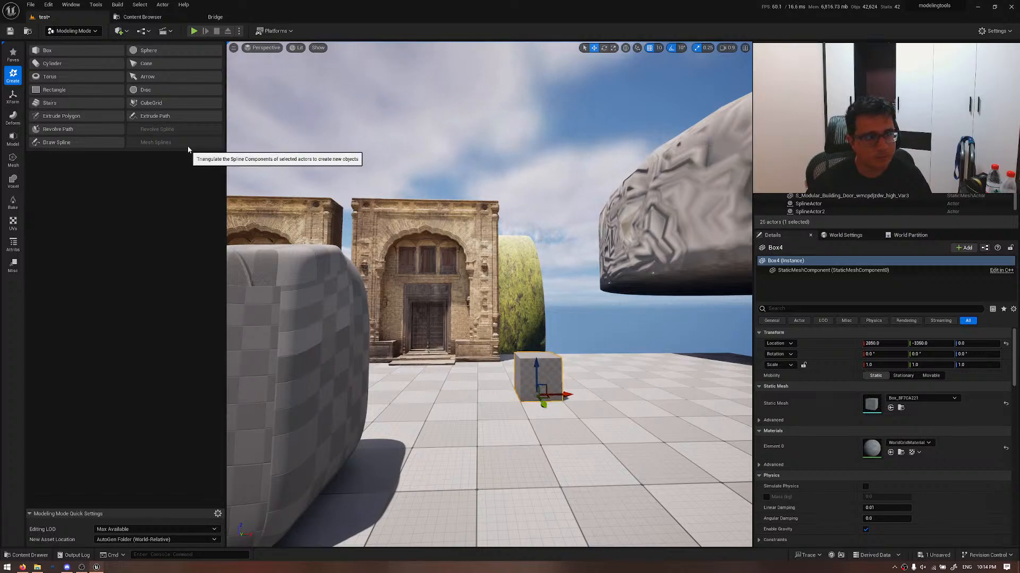
- Bring up the UV tools and examine the selected box up close in Wireframe and Lit views
{"action": "left_click", "coordinate": [13, 222]}
{"action": "right_click_drag", "start_coordinate": [477, 290], "coordinate": [477, 290]}
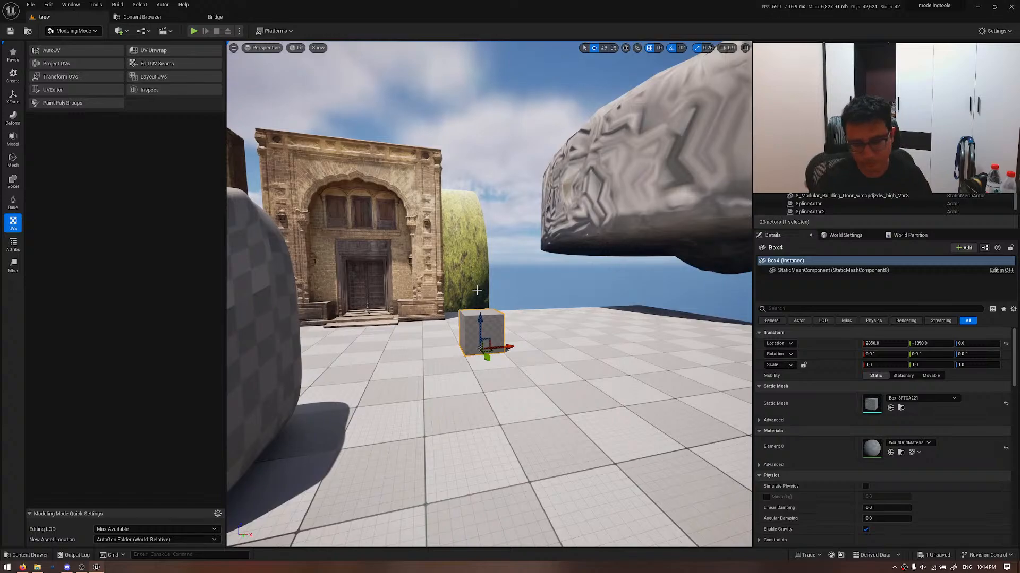
{"action": "key", "text": "f"}
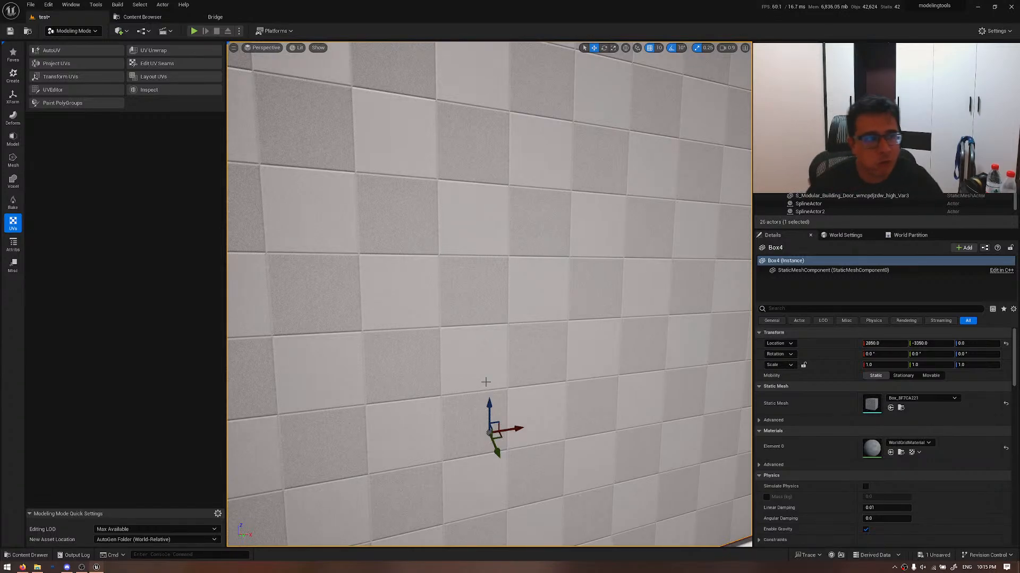
{"action": "right_click_drag", "start_coordinate": [485, 381], "coordinate": [484, 381]}
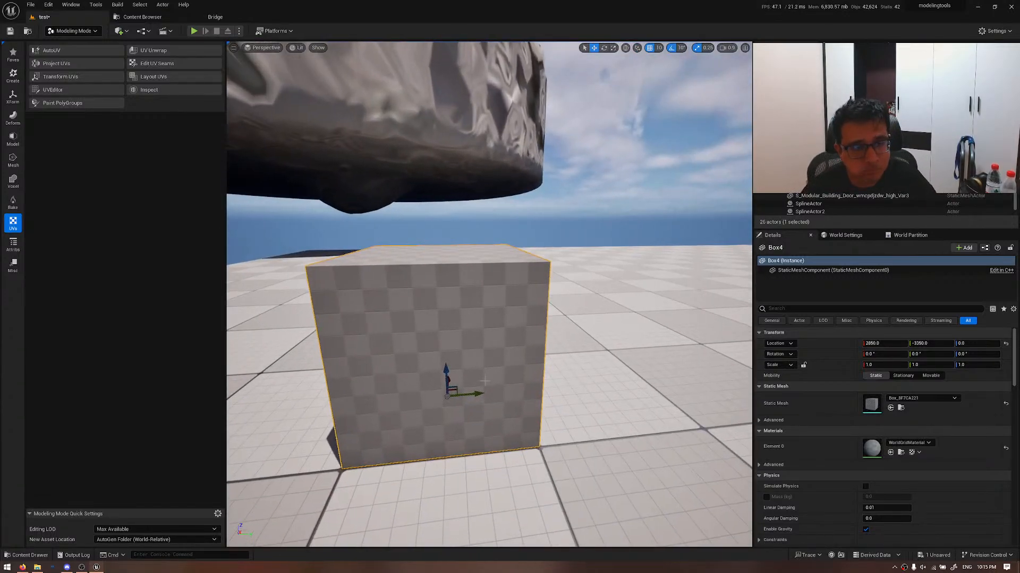
{"action": "key", "text": "alt+2"}
{"action": "key", "text": "alt+4"}
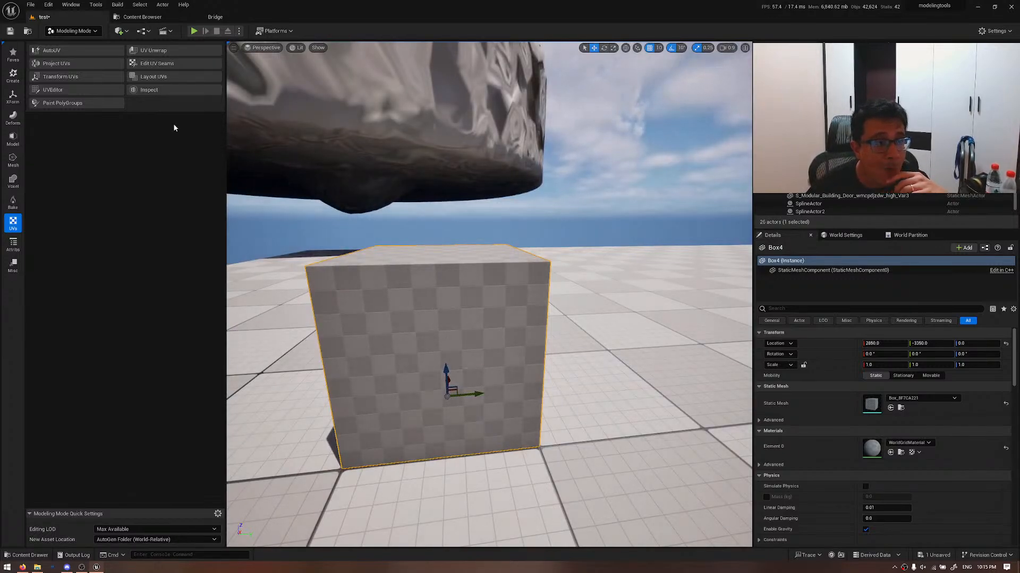
- Open the box in the UV Editor and lay out all its UV islands with the Repack layout type
{"action": "left_click", "coordinate": [86, 91]}
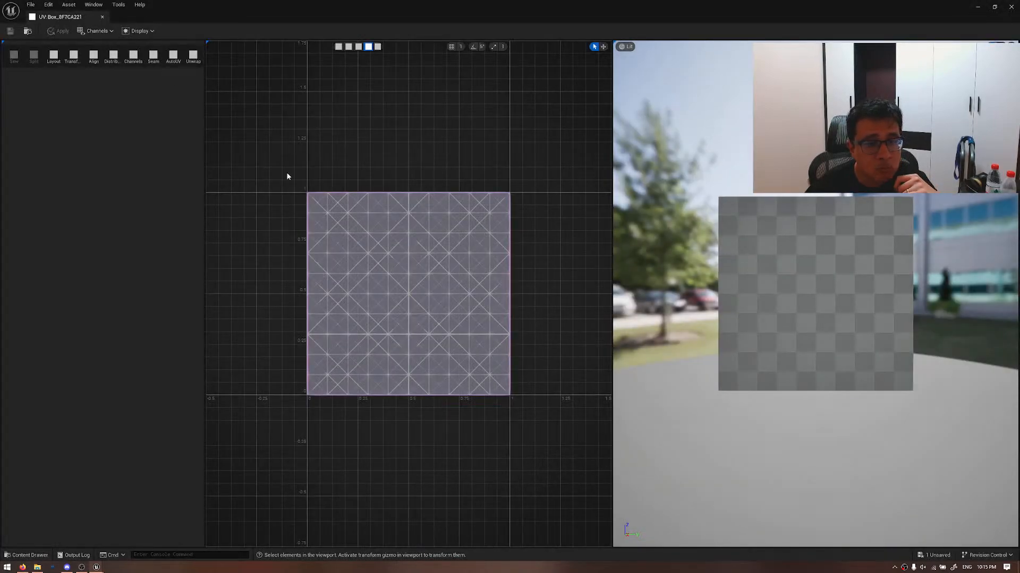
{"action": "left_click_drag", "start_coordinate": [263, 133], "coordinate": [567, 441]}
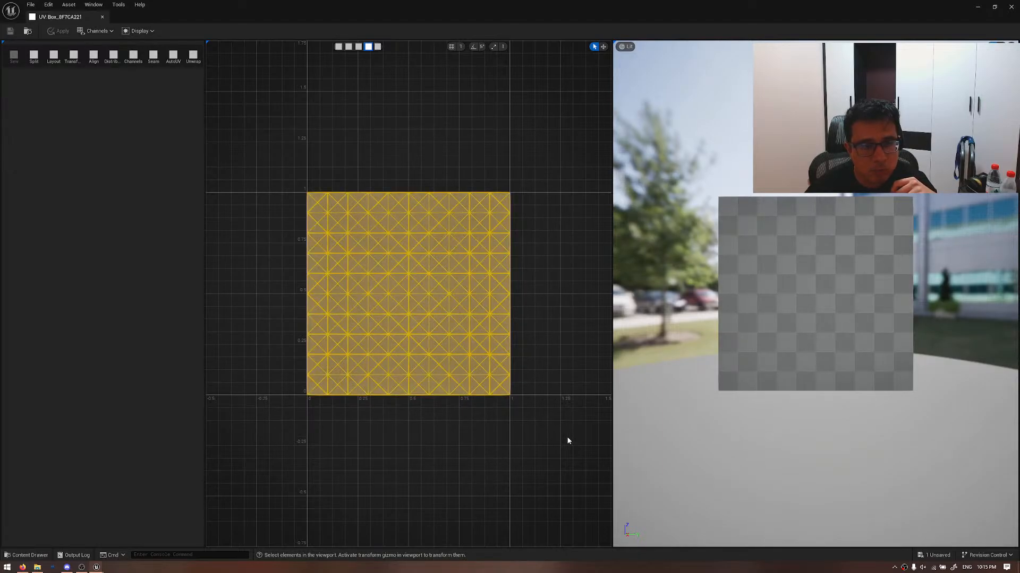
{"action": "left_click", "coordinate": [54, 56]}
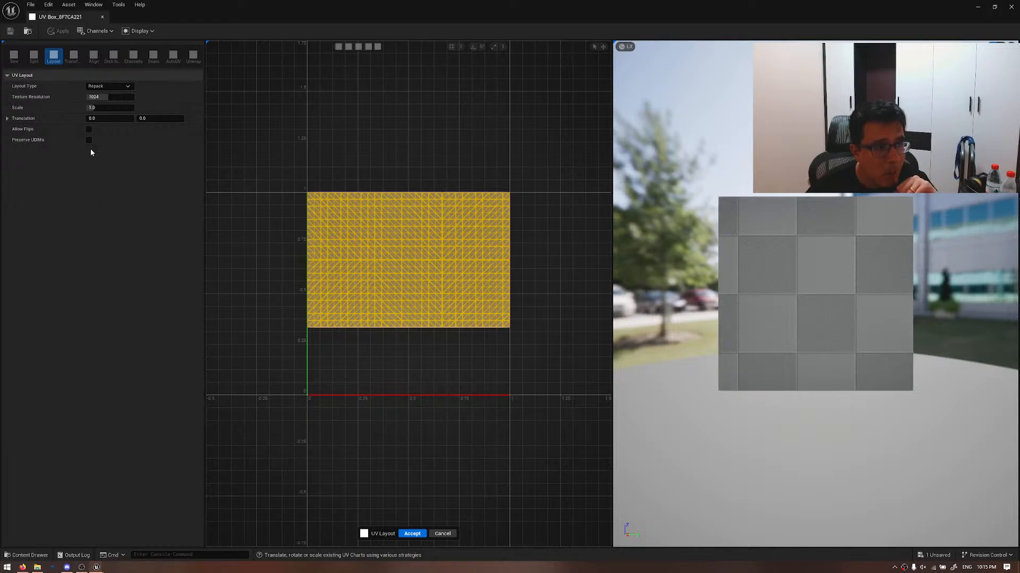
{"action": "left_click", "coordinate": [121, 96]}
{"action": "type", "text": "2048"}
{"action": "key", "text": "Return"}
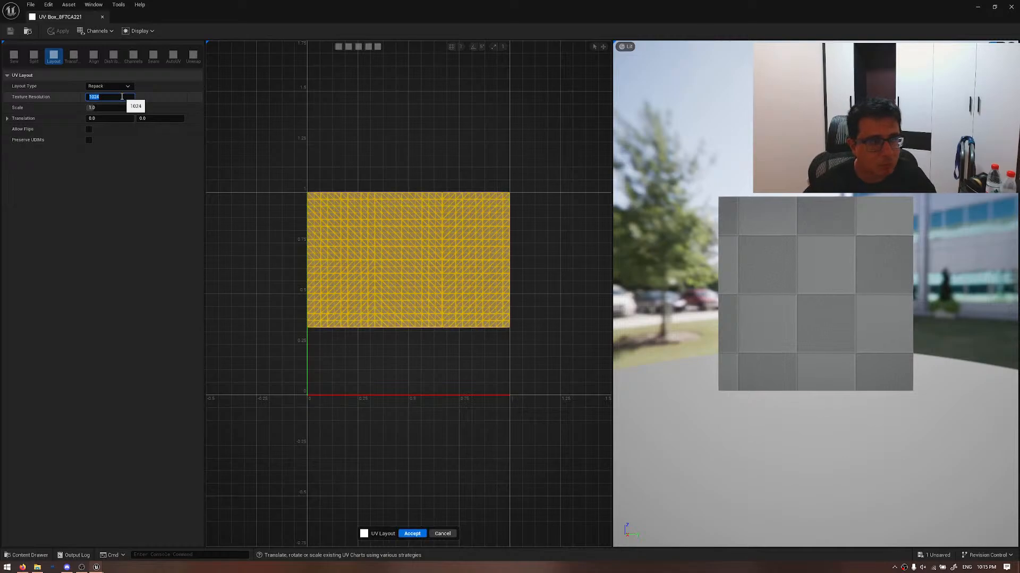
{"action": "left_click", "coordinate": [118, 84]}
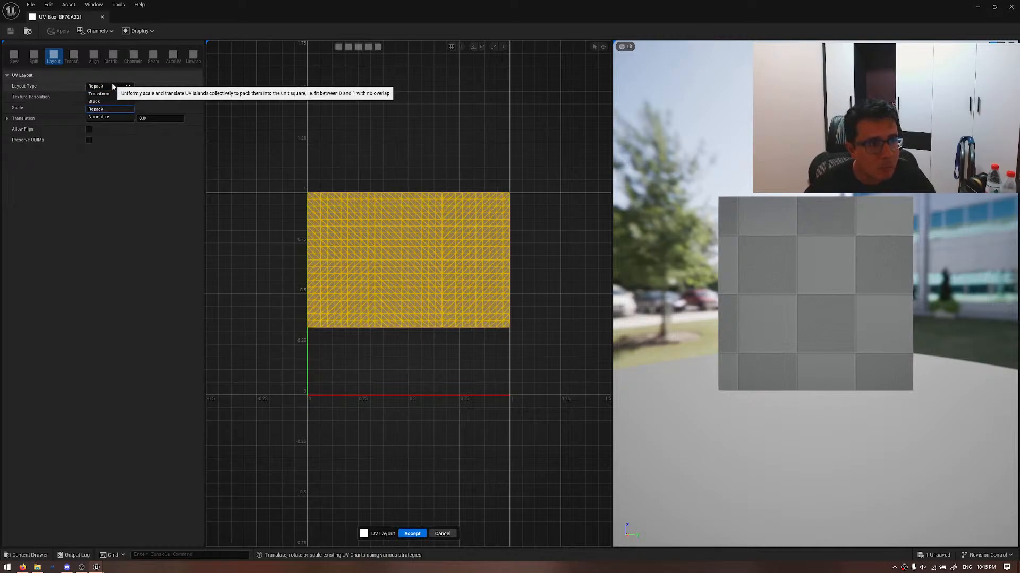
{"action": "left_click", "coordinate": [111, 82]}
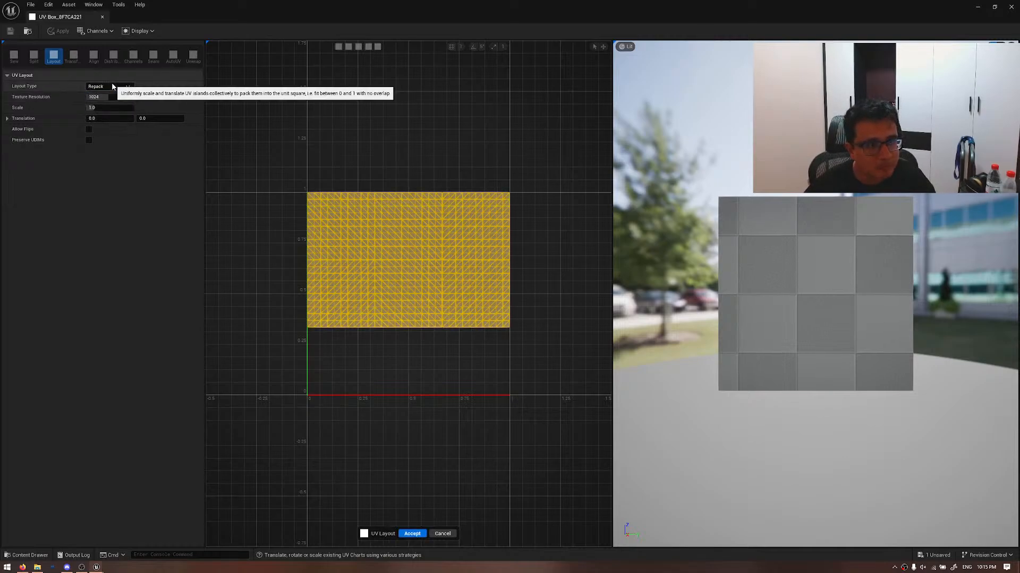
{"action": "left_click", "coordinate": [406, 533]}
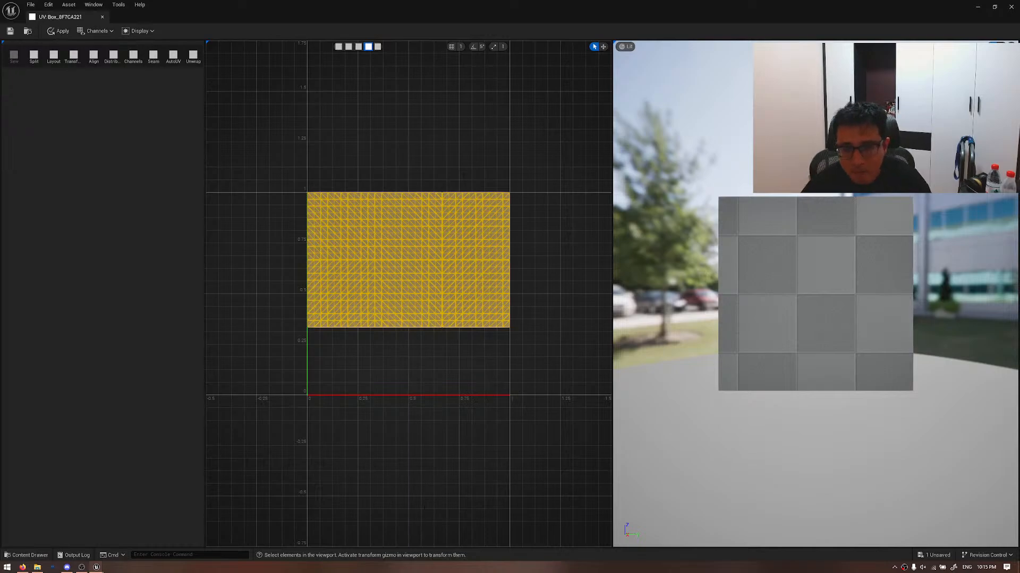
- Apply the repacked UVs to the box and select the lower-right UV island to identify its face in the 3D preview
{"action": "left_click_drag", "start_coordinate": [770, 340], "coordinate": [887, 375]}
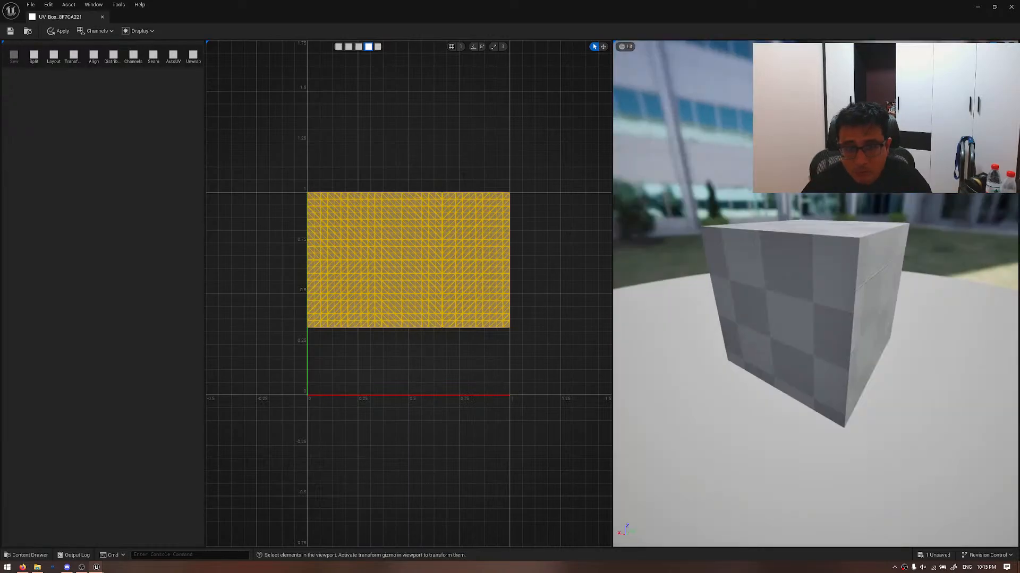
{"action": "left_click", "coordinate": [429, 376]}
{"action": "left_click", "coordinate": [483, 305]}
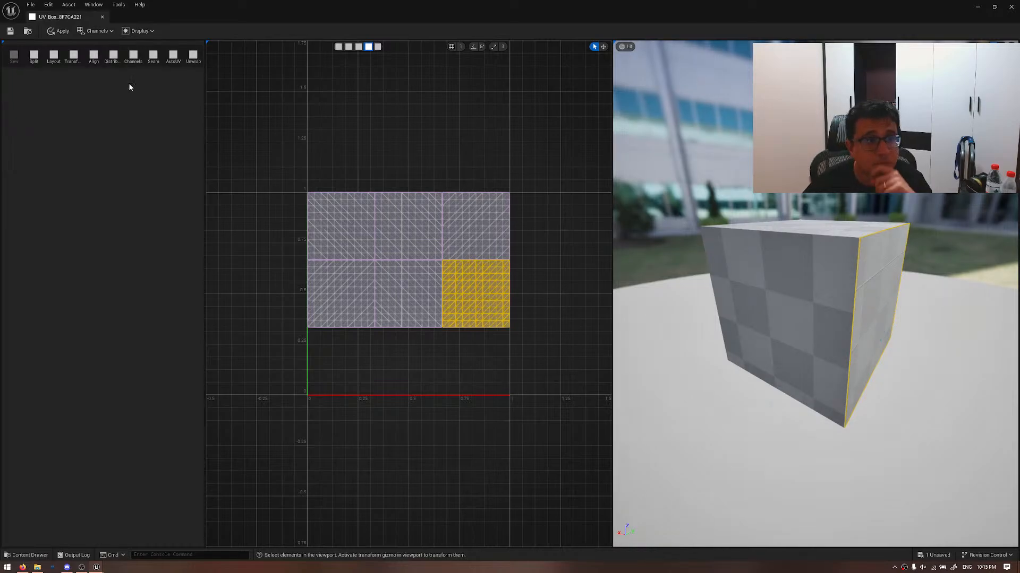
{"action": "left_click", "coordinate": [55, 31]}
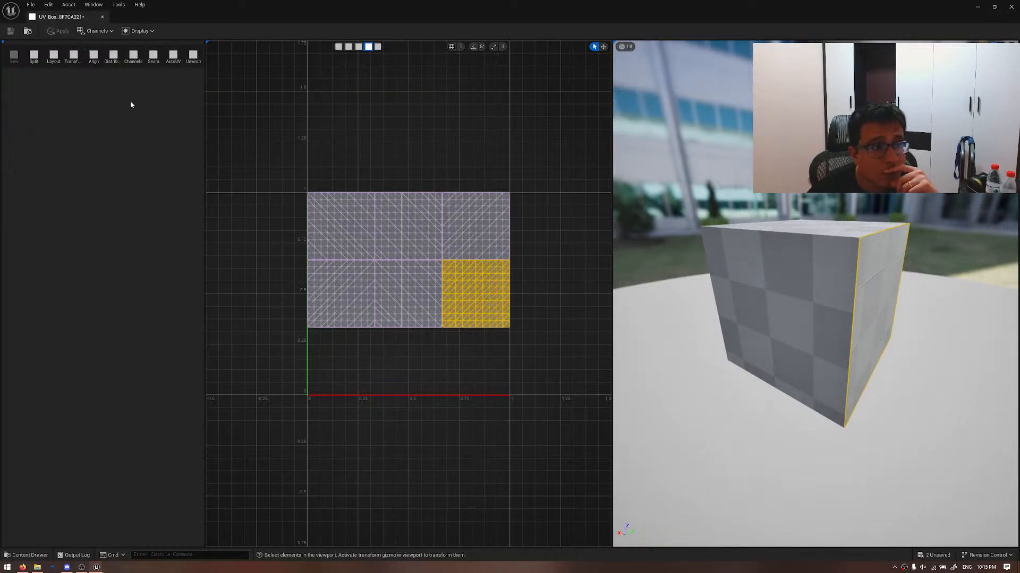
{"action": "left_click", "coordinate": [497, 385]}
{"action": "left_click", "coordinate": [491, 295]}
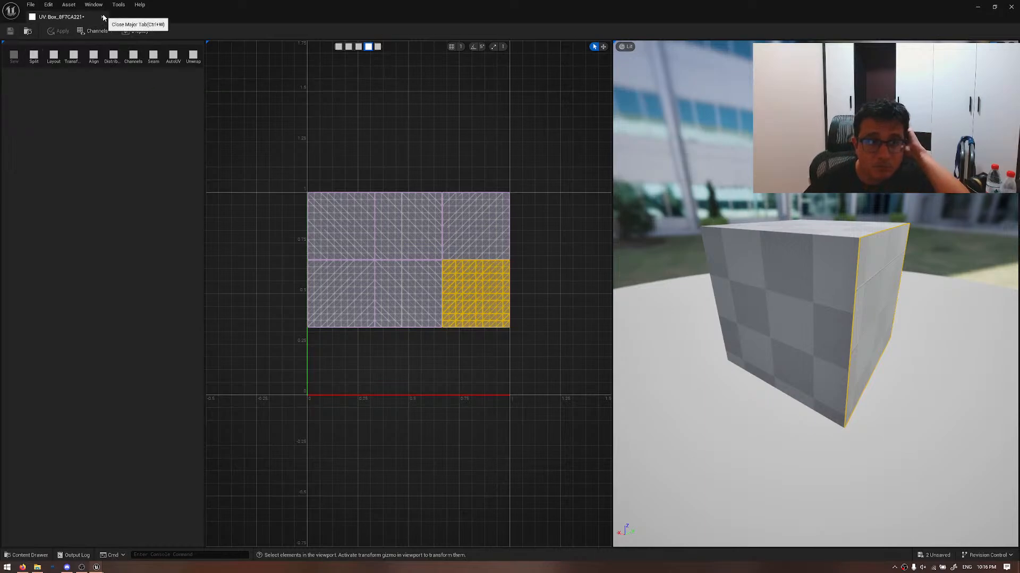
- Run AutoUV on the box with the Patch Builder method, repeating it after selecting all the islands
{"action": "left_click", "coordinate": [174, 58]}
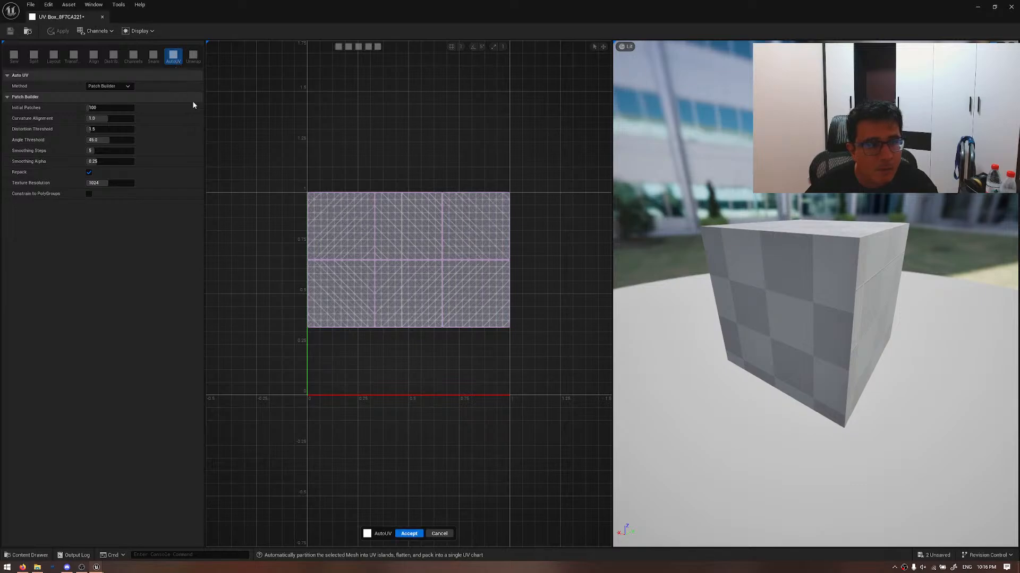
{"action": "left_click", "coordinate": [410, 533]}
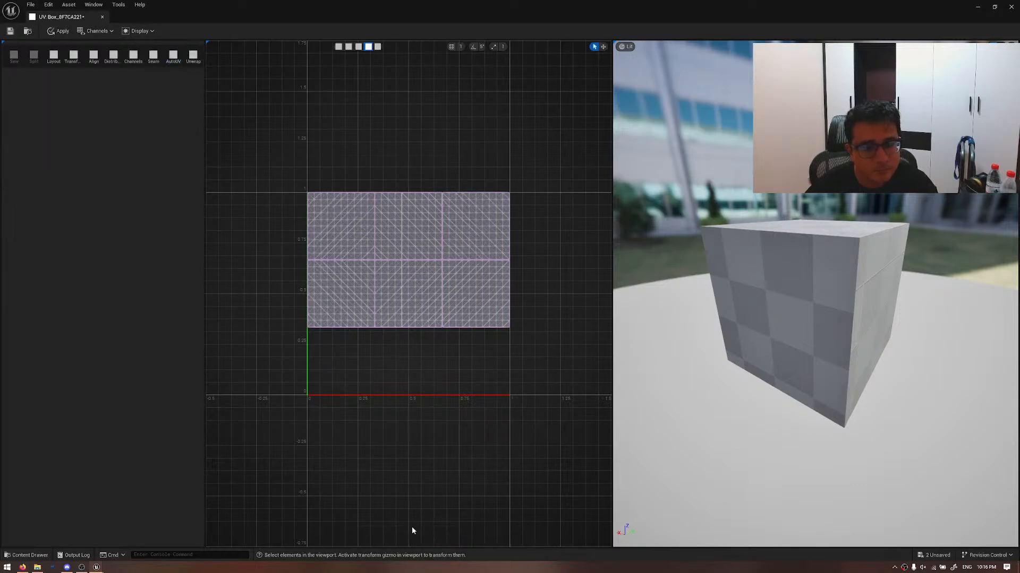
{"action": "left_click_drag", "start_coordinate": [262, 147], "coordinate": [549, 390]}
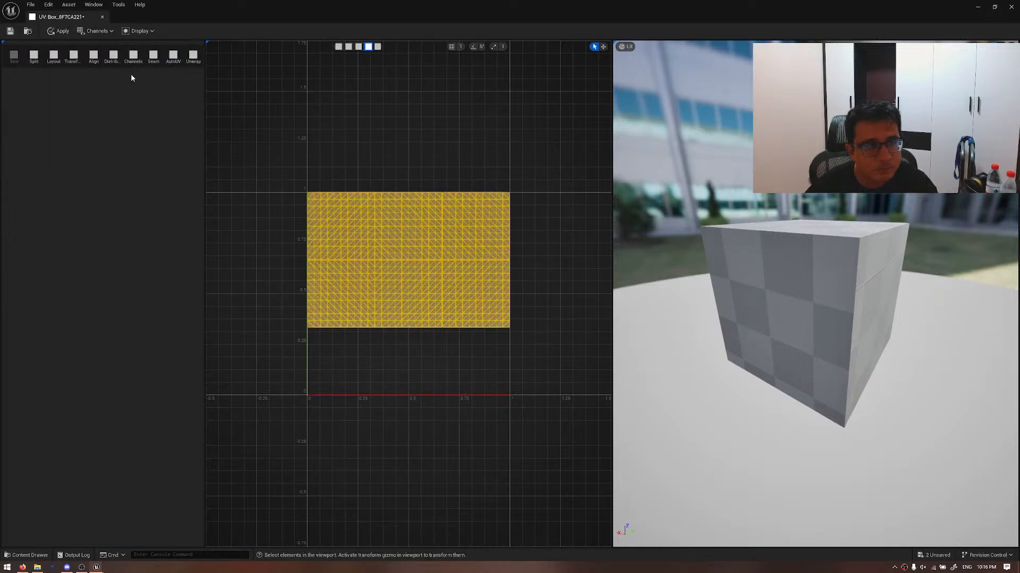
{"action": "left_click", "coordinate": [171, 61]}
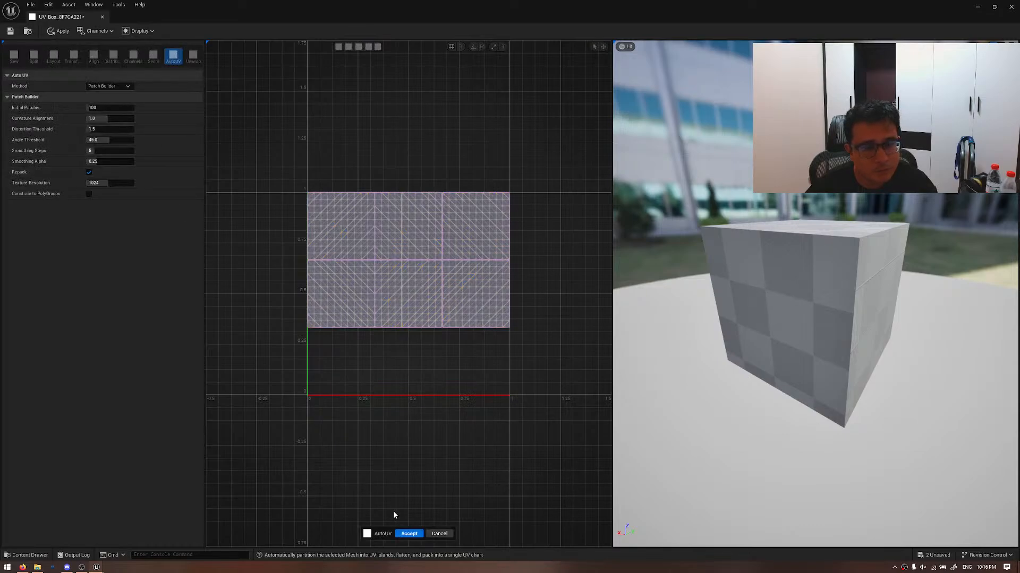
{"action": "left_click", "coordinate": [408, 533]}
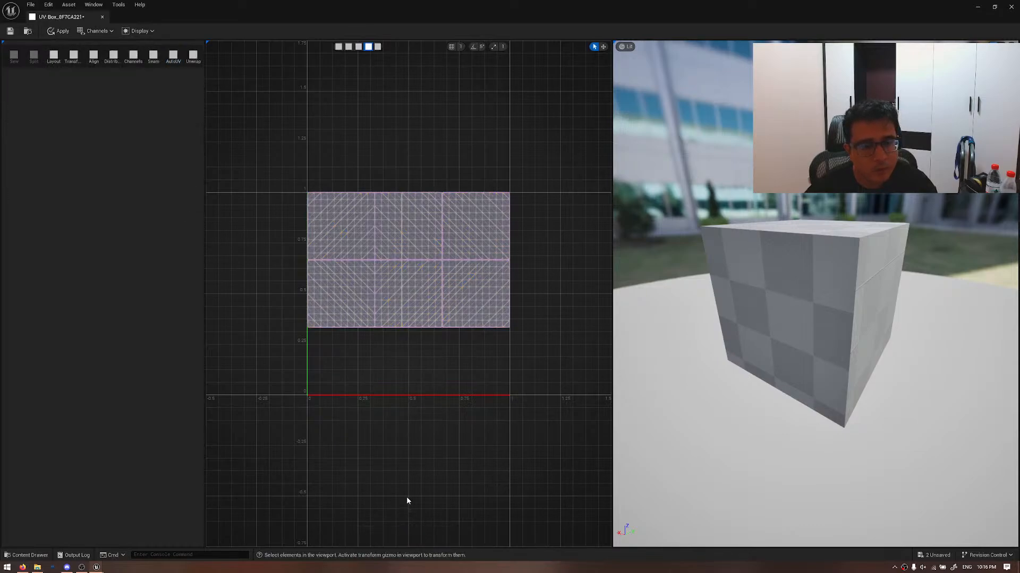
- Check which box faces individual UV islands belong to and view the UV channel editing options without changing any channel
{"action": "left_click", "coordinate": [368, 284]}
{"action": "left_click", "coordinate": [403, 302]}
{"action": "left_click", "coordinate": [338, 234]}
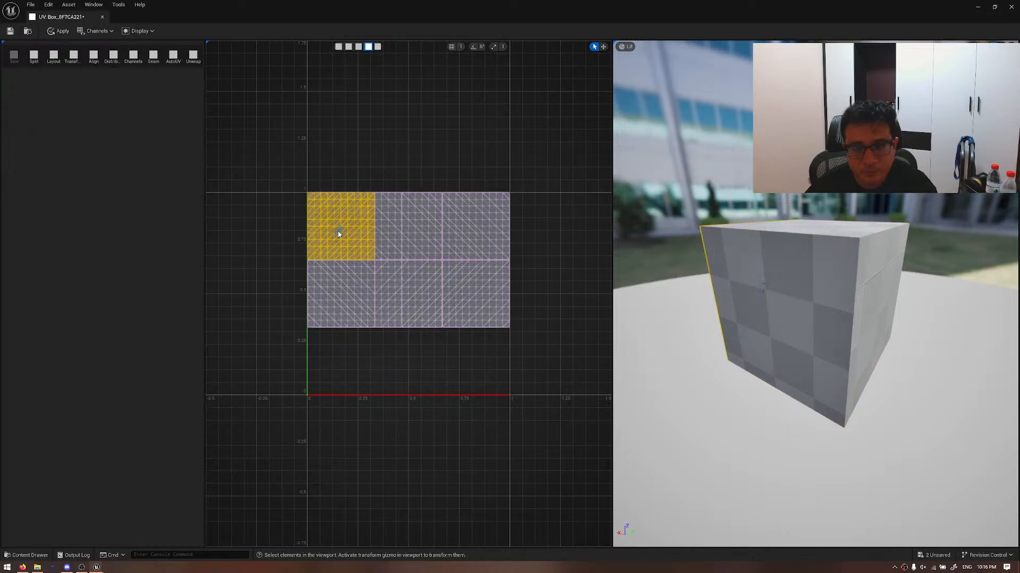
{"action": "left_click", "coordinate": [134, 56]}
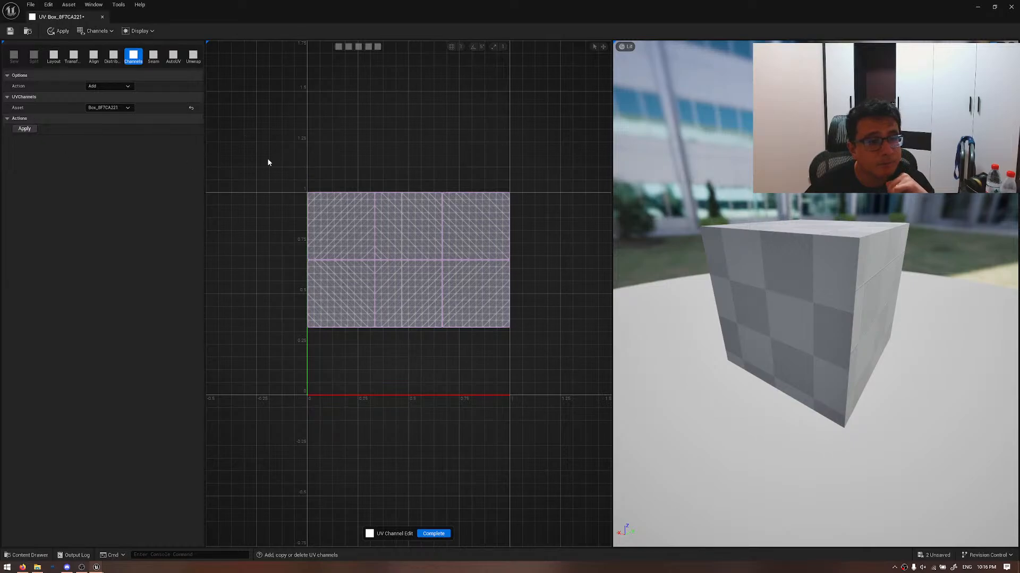
{"action": "left_click", "coordinate": [446, 535]}
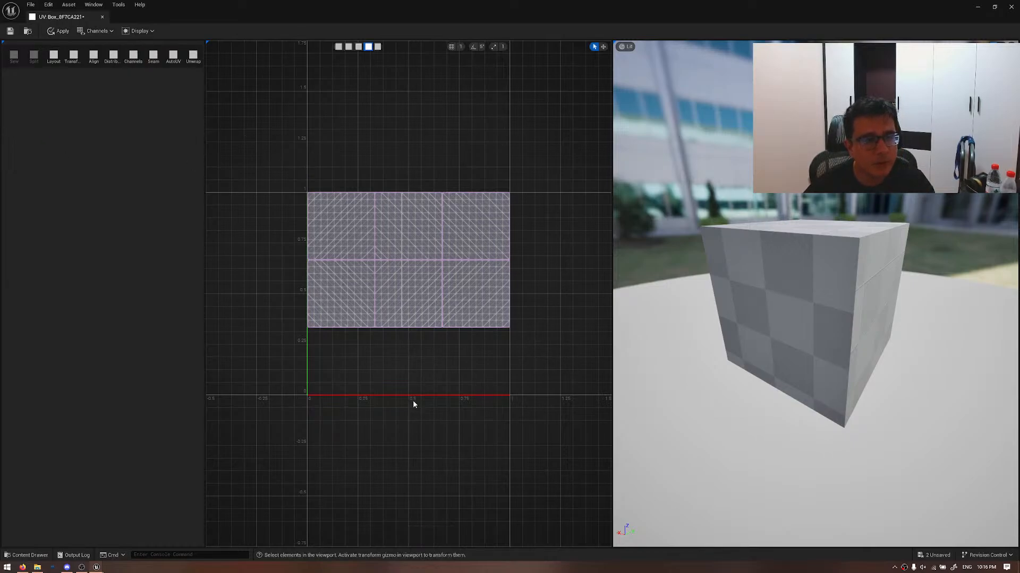
- Sew UV edges starting from the layout's lower-right corner with the Seam tool, abandoning a split seam begun on the upper-right edge
{"action": "left_click", "coordinate": [154, 56]}
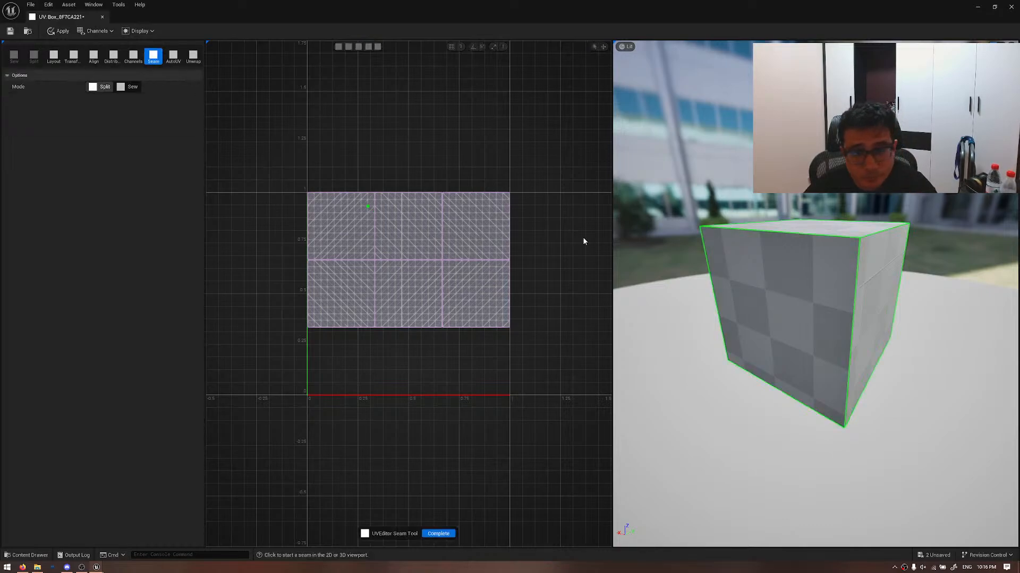
{"action": "left_click", "coordinate": [509, 226]}
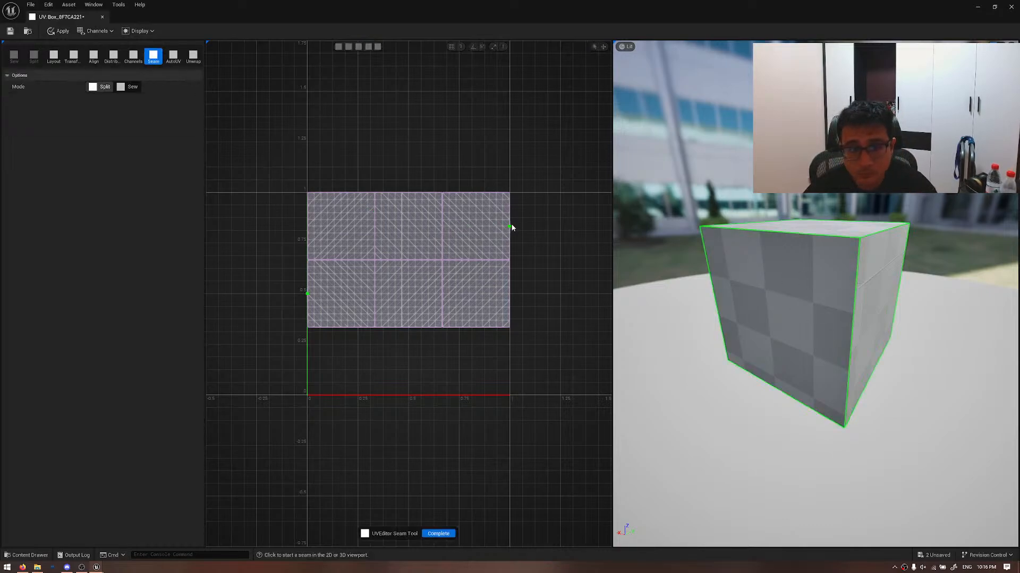
{"action": "right_click_drag", "start_coordinate": [529, 206], "coordinate": [496, 205]}
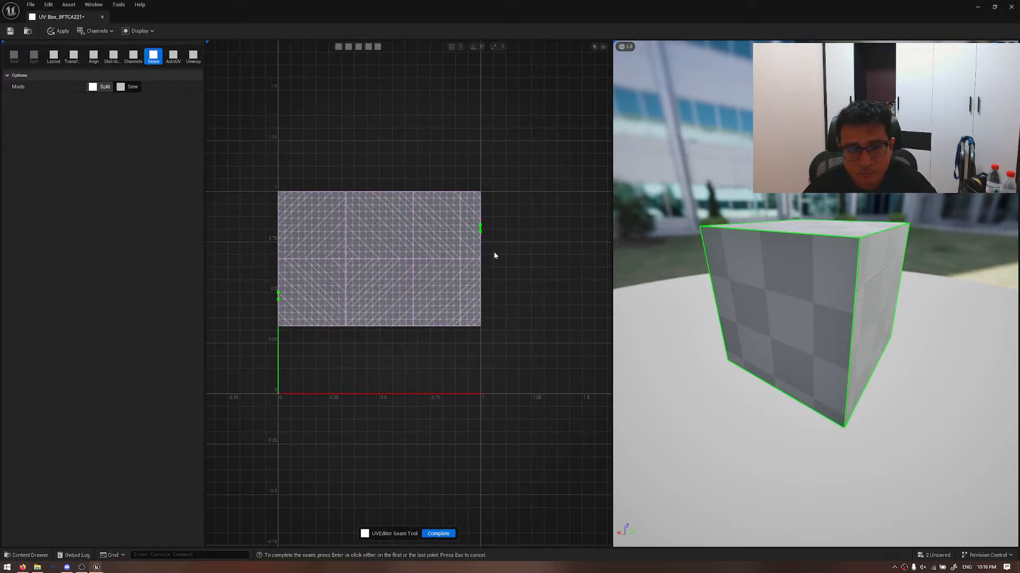
{"action": "key", "text": "Escape"}
{"action": "left_click", "coordinate": [480, 325]}
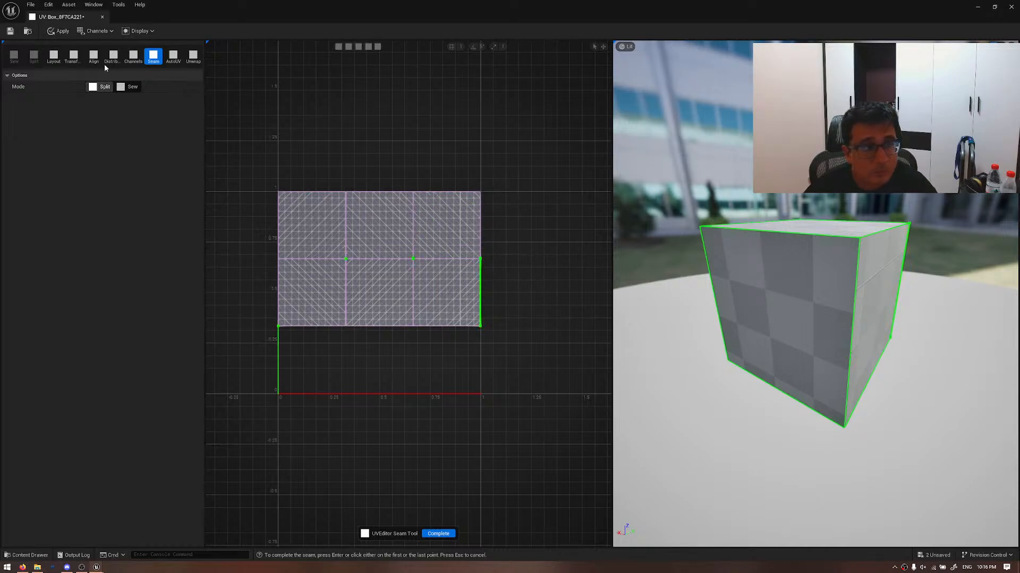
{"action": "left_click", "coordinate": [125, 89]}
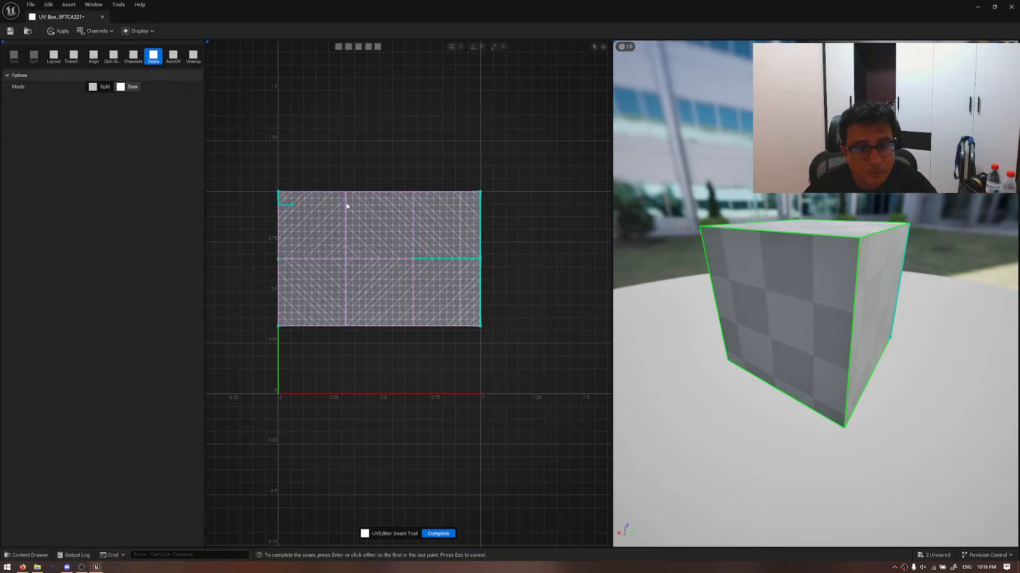
{"action": "right_click_drag", "start_coordinate": [422, 270], "coordinate": [424, 270]}
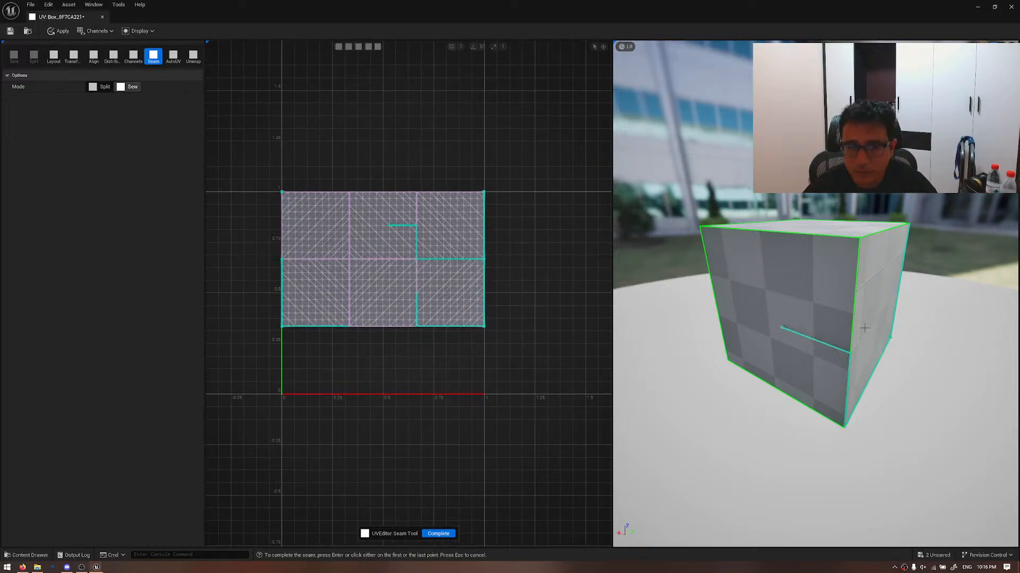
{"action": "left_click_drag", "start_coordinate": [903, 313], "coordinate": [695, 315]}
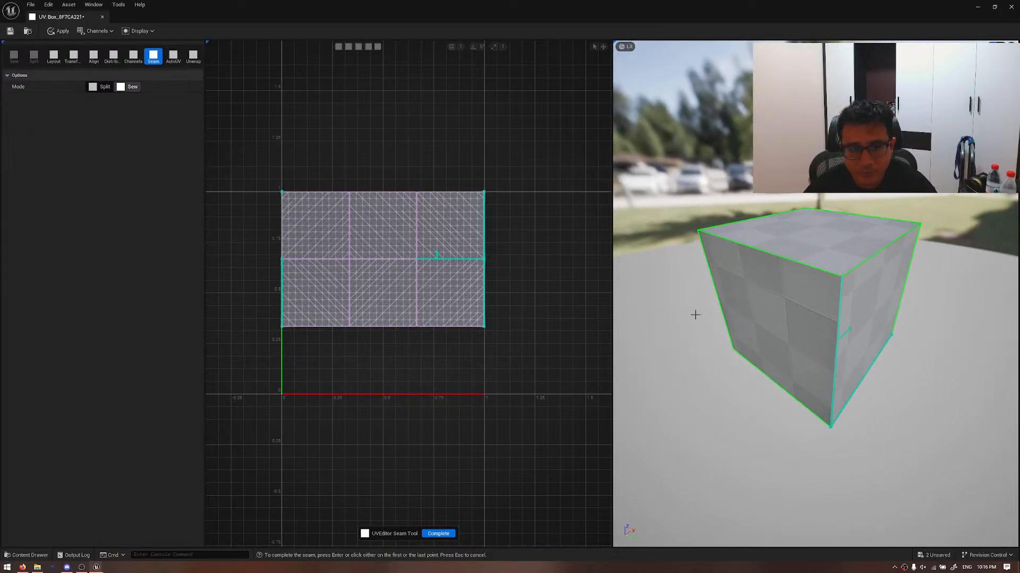
{"action": "left_click", "coordinate": [438, 534]}
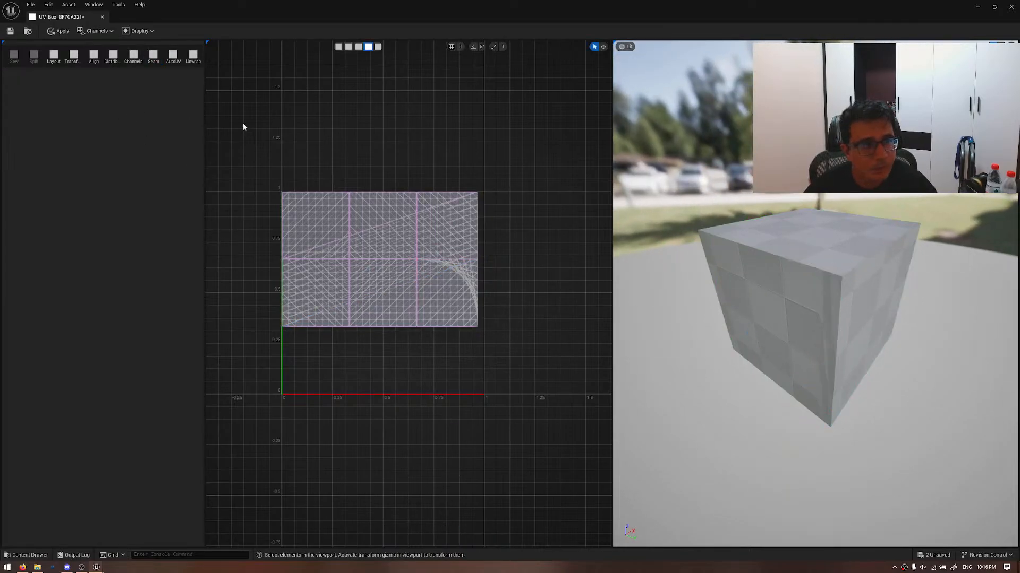
- Unwrap all the box's UVs, trying PolyGroups for island generation before returning it to Existing UVs
{"action": "mouse_move", "coordinate": [243, 122]}
{"action": "left_mouse_down"}
{"action": "mouse_move", "coordinate": [540, 338]}
{"action": "mouse_move", "coordinate": [524, 357]}
{"action": "left_mouse_up"}
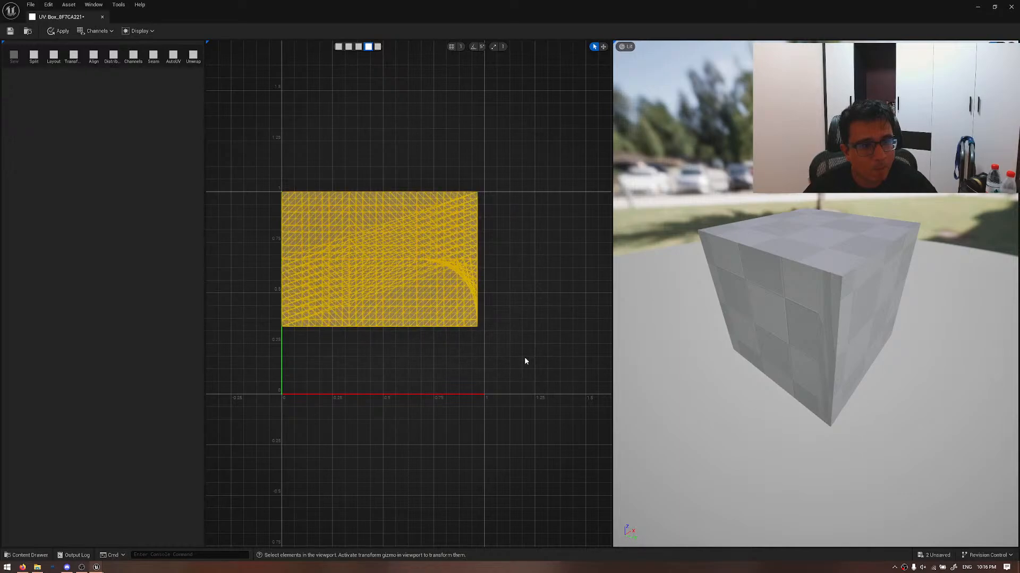
{"action": "left_click", "coordinate": [192, 56]}
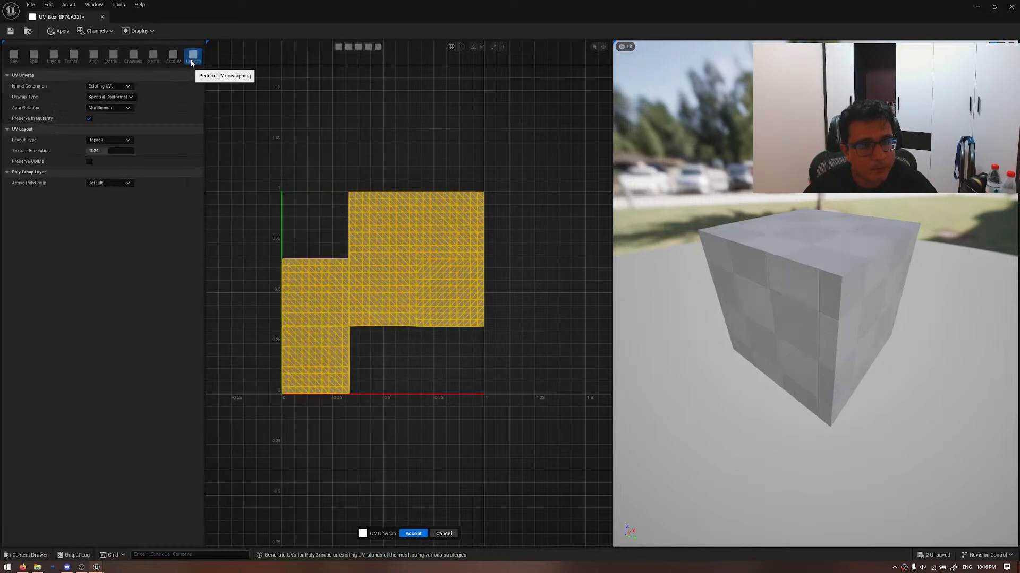
{"action": "left_click", "coordinate": [129, 88]}
{"action": "left_click", "coordinate": [120, 94]}
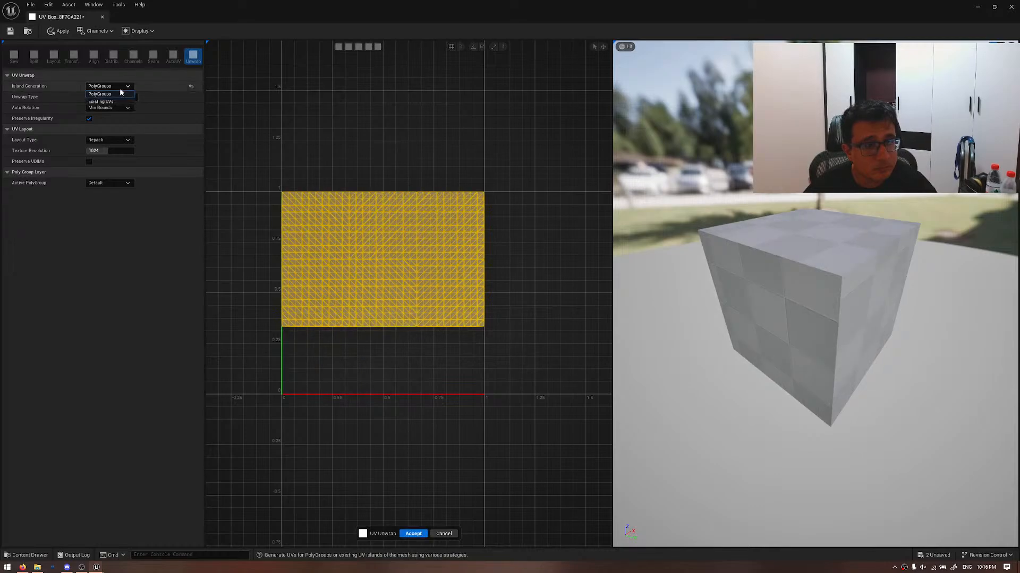
{"action": "left_click", "coordinate": [117, 101]}
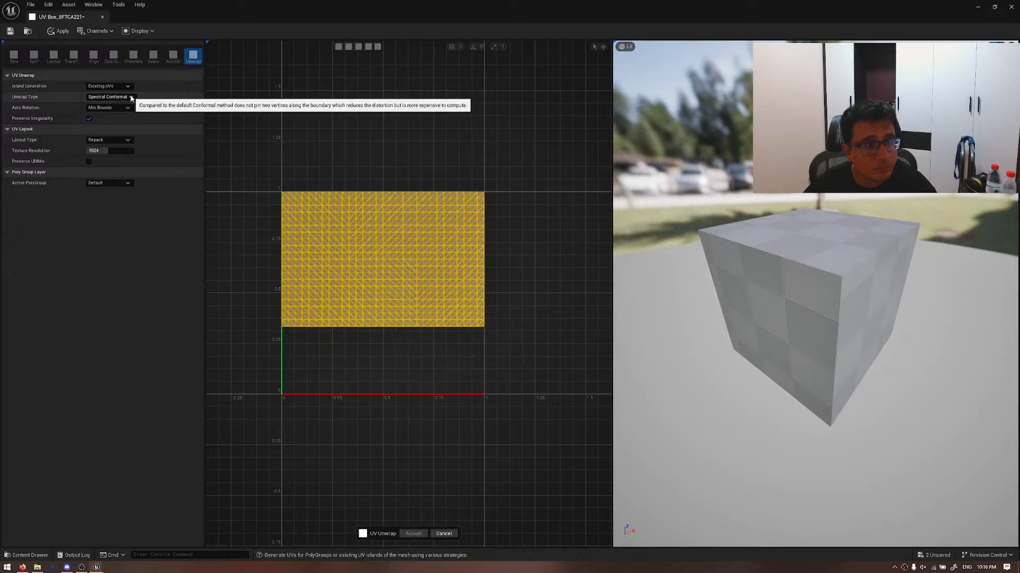
- Preview the ExpMap and Island Merging unwrap types on the box, returning to Spectral Conformal with Existing UVs and accepting the unwrap
{"action": "left_click", "coordinate": [131, 98]}
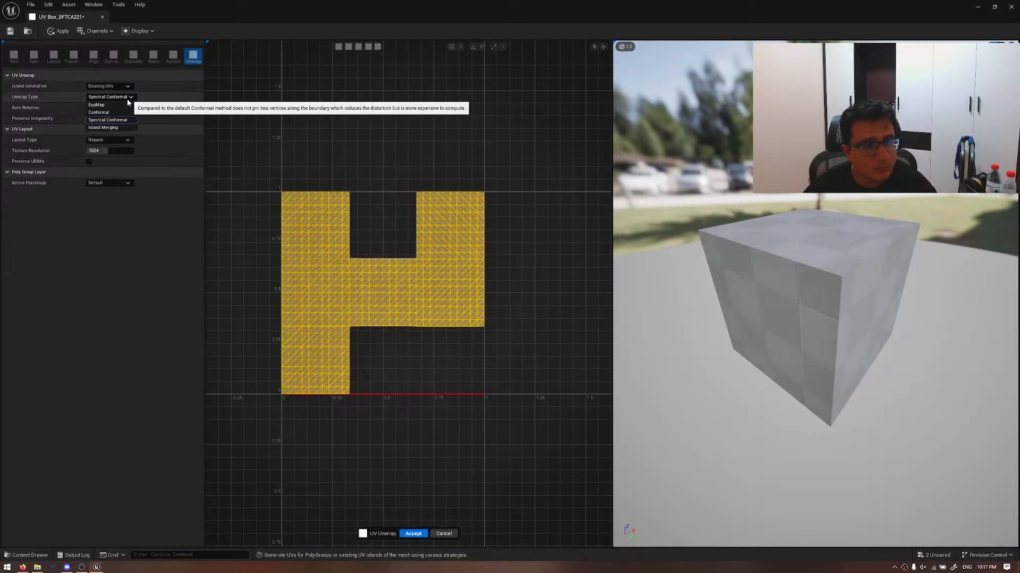
{"action": "left_click", "coordinate": [115, 105]}
{"action": "left_click", "coordinate": [120, 98]}
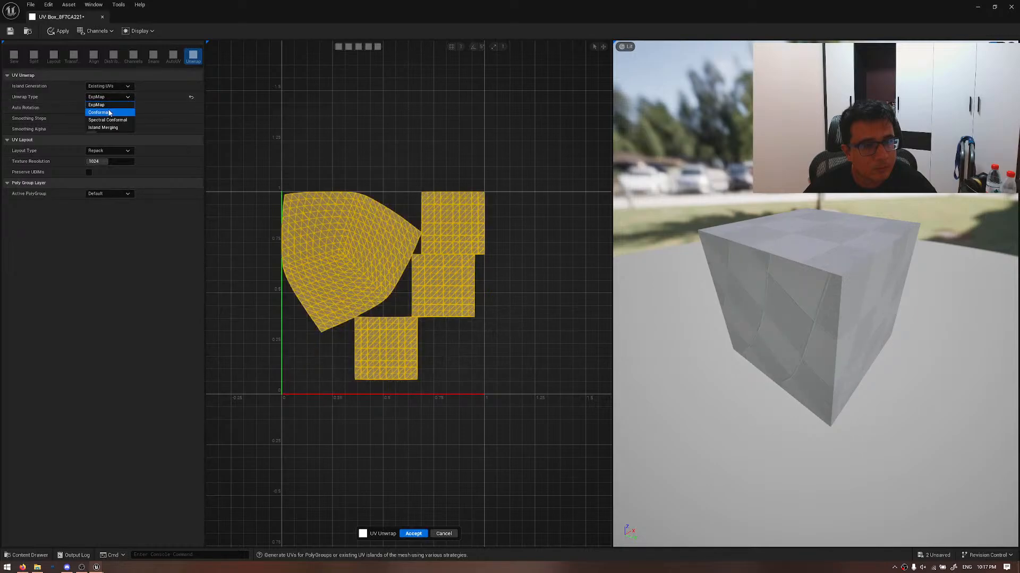
{"action": "left_click", "coordinate": [112, 112]}
{"action": "left_click", "coordinate": [122, 97]}
{"action": "left_click", "coordinate": [116, 110]}
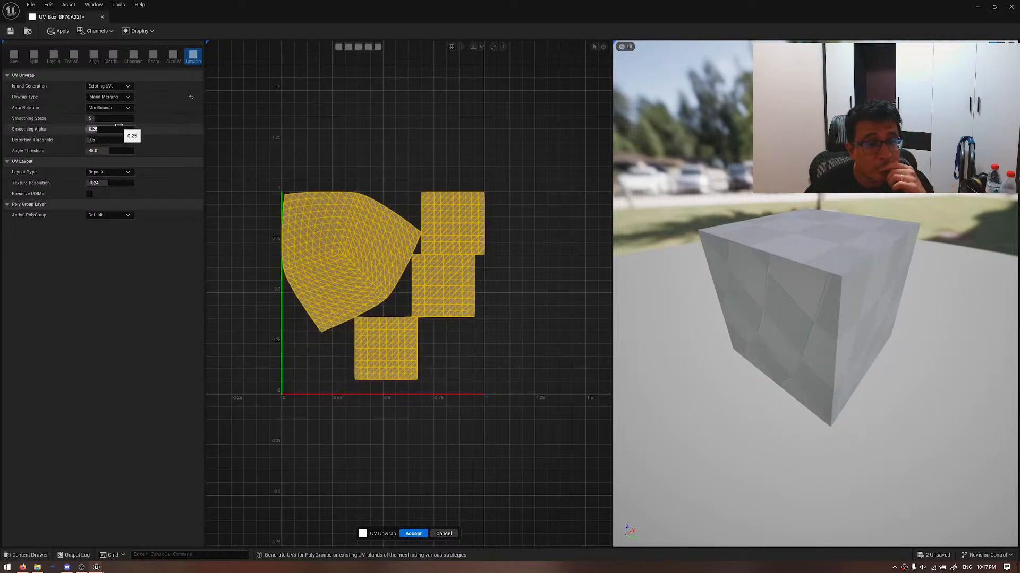
{"action": "left_click", "coordinate": [126, 98]}
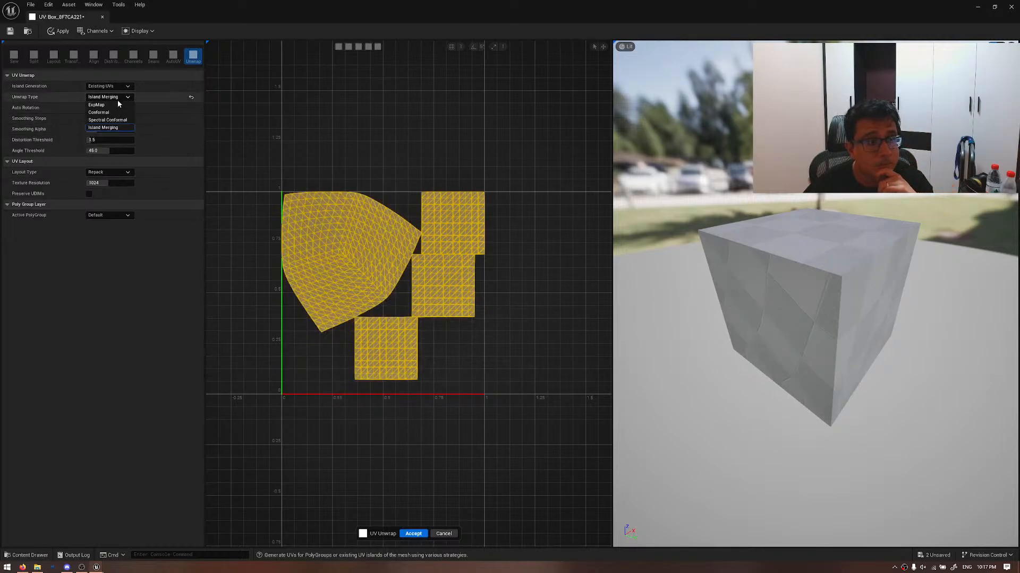
{"action": "left_click", "coordinate": [115, 120]}
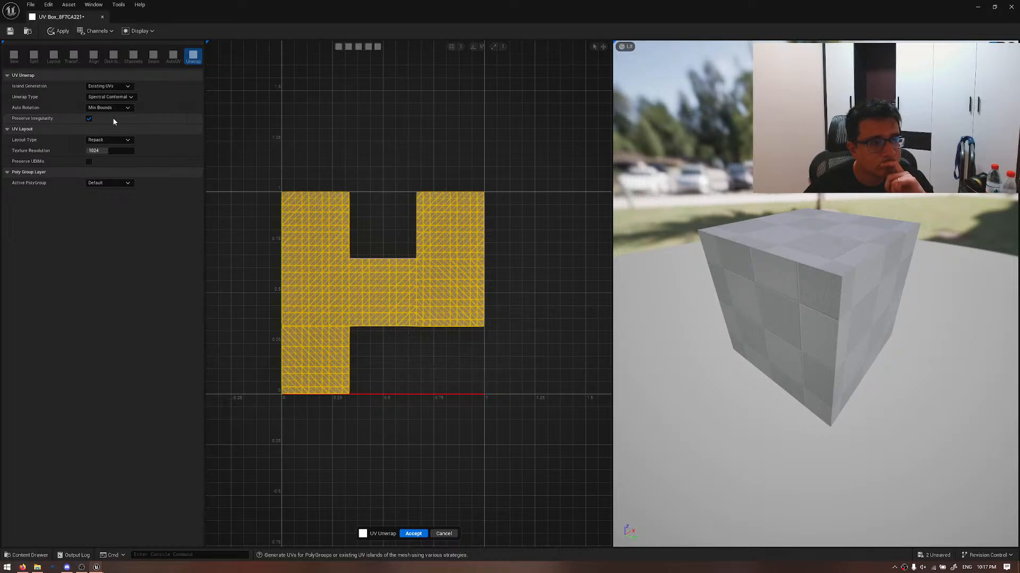
{"action": "left_click", "coordinate": [413, 533]}
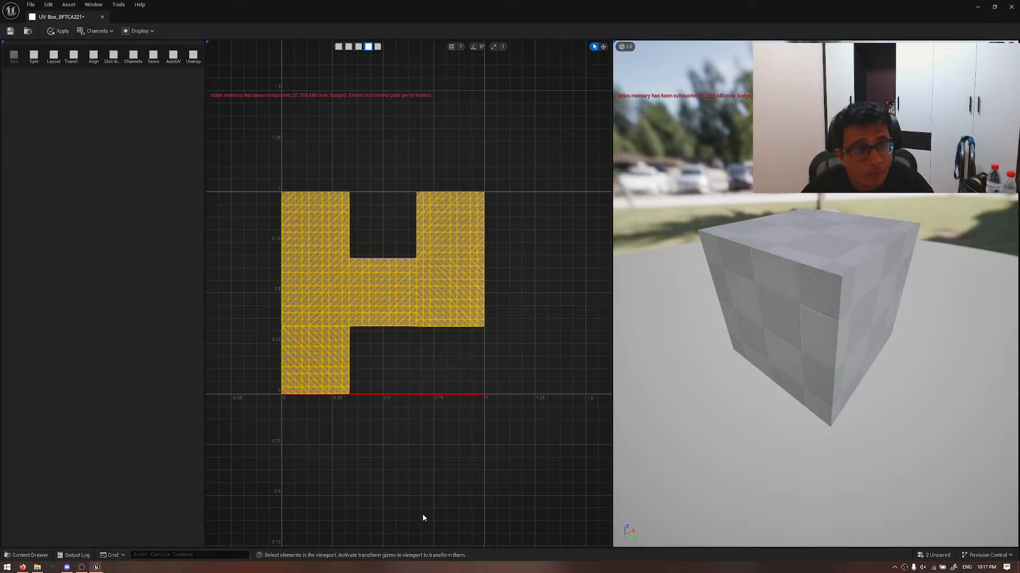
- Apply the accepted unwrap to the box asset and return to the level to check the box
{"action": "left_click_drag", "start_coordinate": [829, 340], "coordinate": [720, 421]}
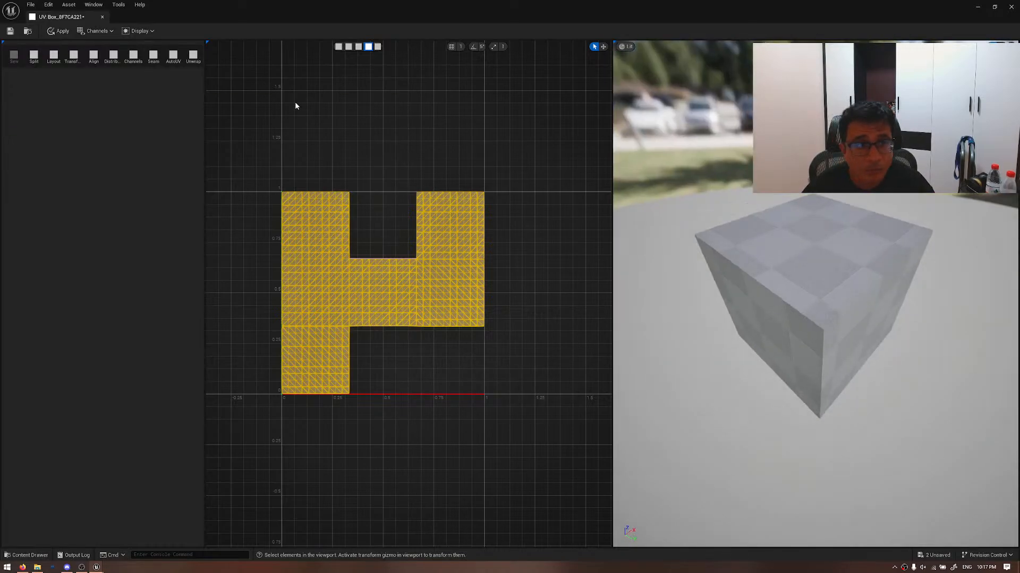
{"action": "left_click", "coordinate": [63, 31]}
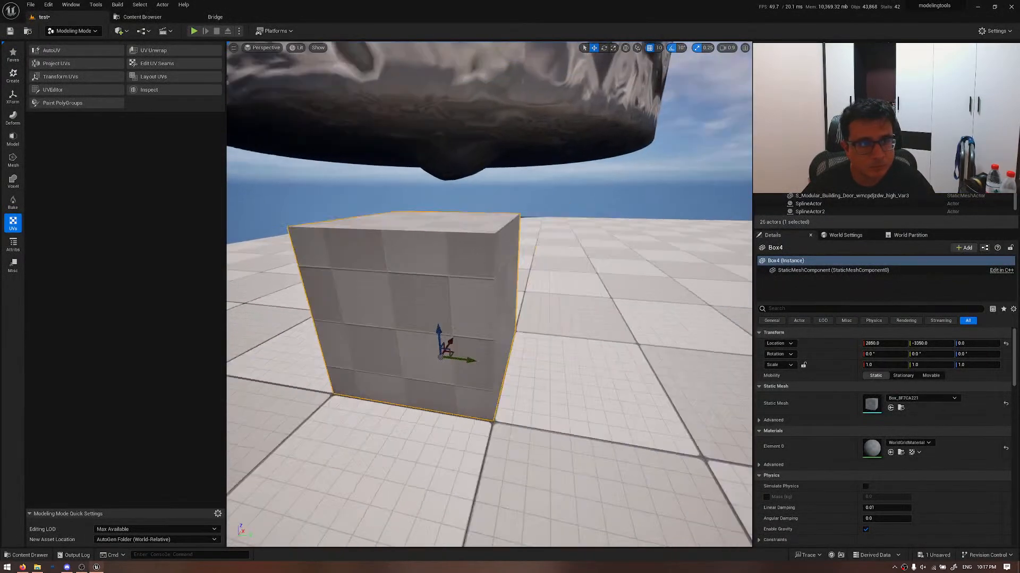
{"action": "right_click_drag", "start_coordinate": [414, 243], "coordinate": [387, 237]}
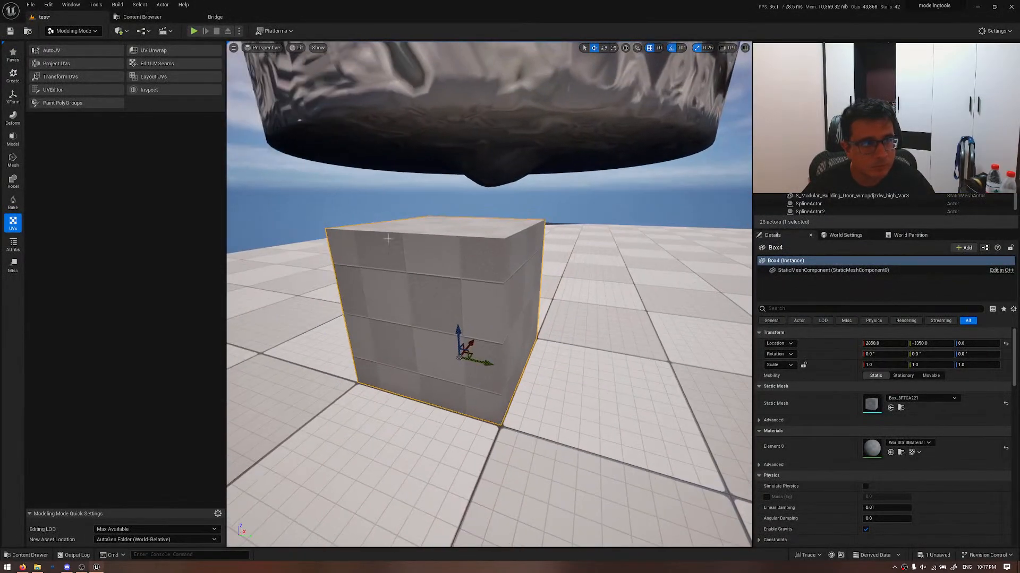
- Unwrap the box's UVs in the level with UV Unwrap, trying Island Merging before accepting Spectral Conformal
{"action": "left_click", "coordinate": [161, 54]}
{"action": "right_click_drag", "start_coordinate": [425, 233], "coordinate": [440, 257]}
{"action": "scroll", "coordinate": [451, 266], "scroll_direction": "down", "scroll_amount": 3}
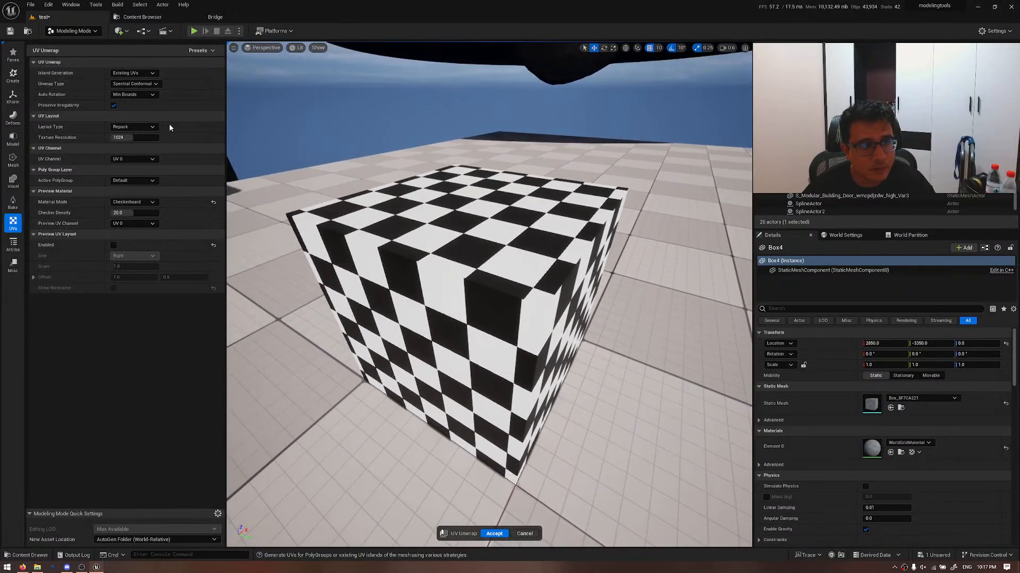
{"action": "left_click", "coordinate": [154, 85]}
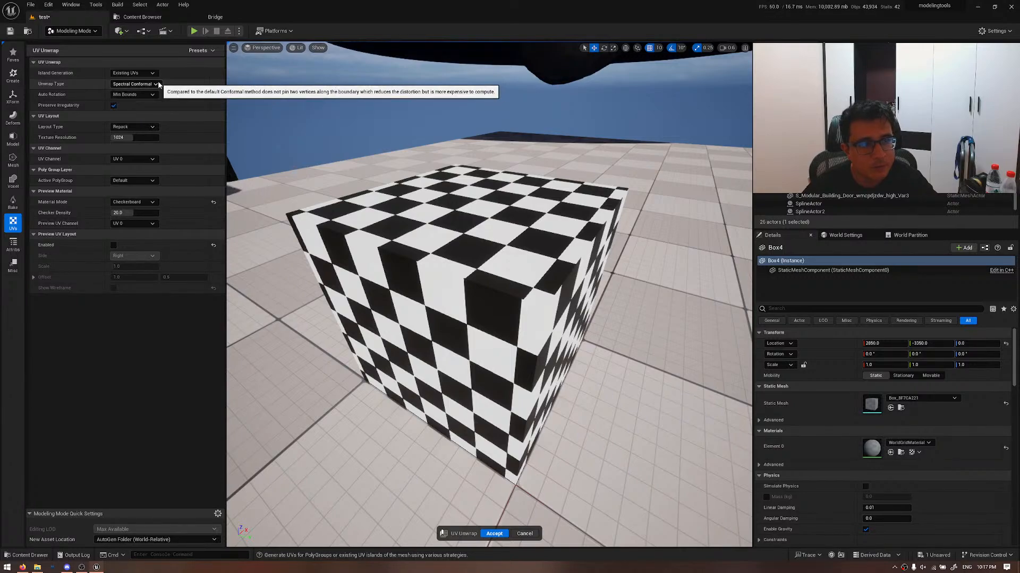
{"action": "left_click", "coordinate": [133, 114]}
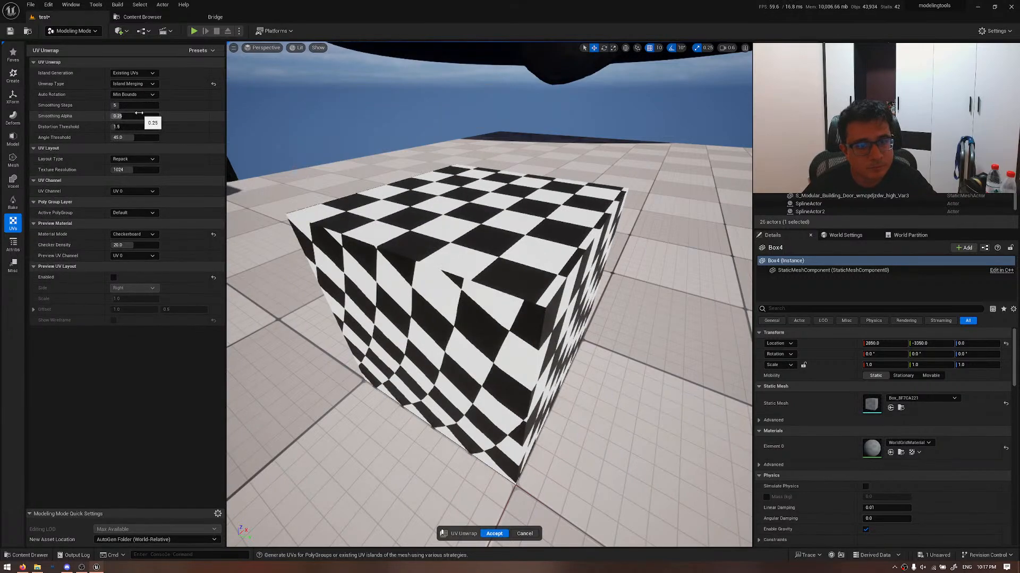
{"action": "left_click", "coordinate": [150, 85]}
{"action": "left_click", "coordinate": [132, 107]}
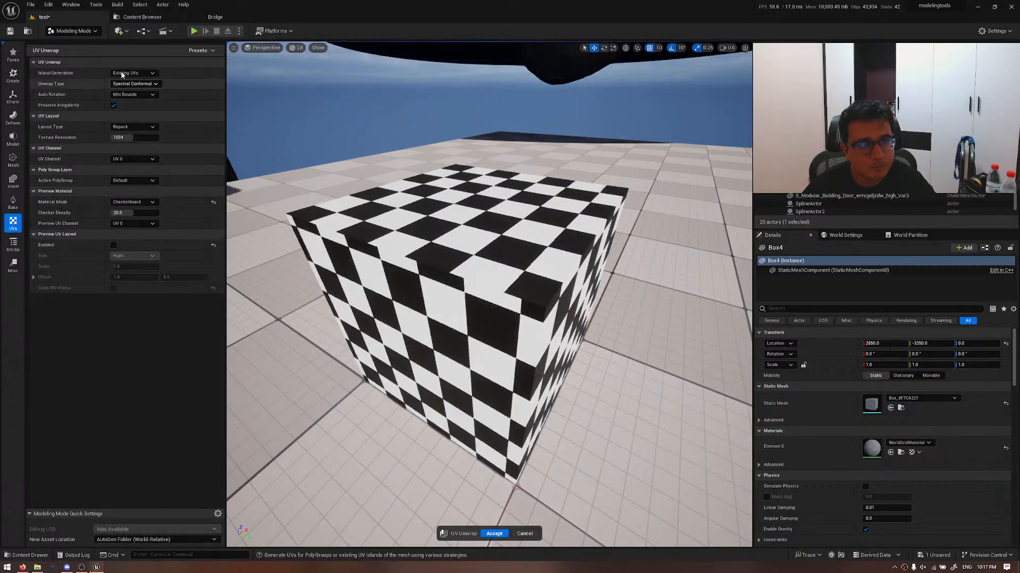
{"action": "key", "text": "Return"}
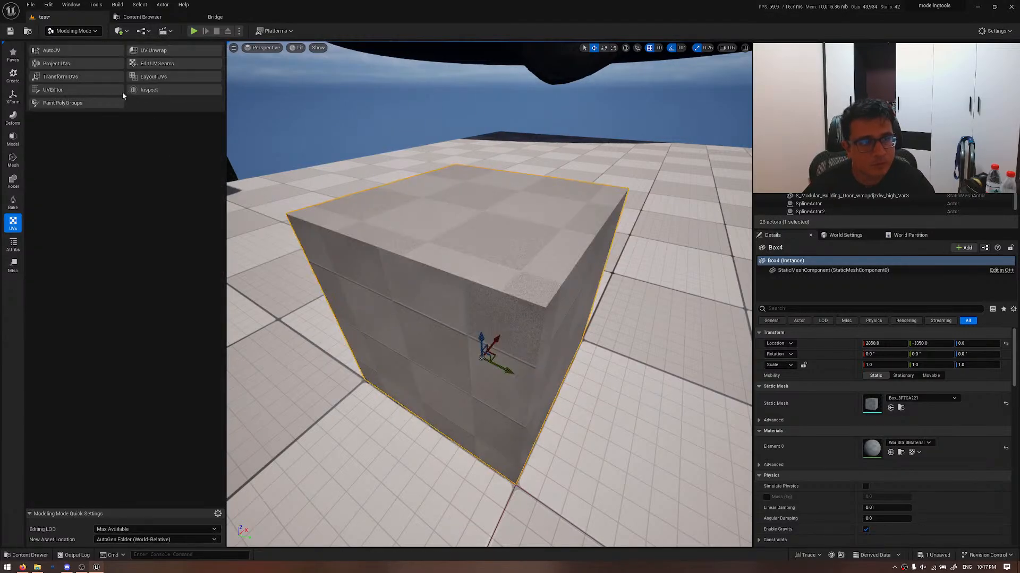
- Run AutoUV on the box with the Patch Builder method and accept the result
{"action": "left_click", "coordinate": [71, 50]}
{"action": "scroll", "coordinate": [489, 297], "scroll_direction": "down", "scroll_amount": 5}
{"action": "scroll", "coordinate": [488, 298], "scroll_direction": "up", "scroll_amount": 4}
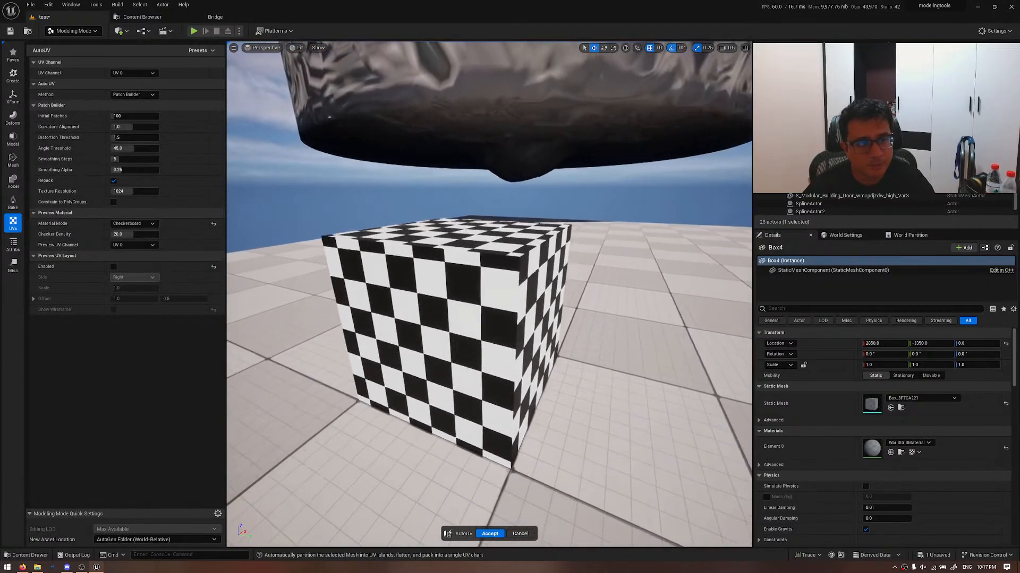
{"action": "key", "text": "Return"}
- Scale the UV island on the box's side faces to about 0.4 with UV Transform and accept it
{"action": "left_click", "coordinate": [80, 79]}
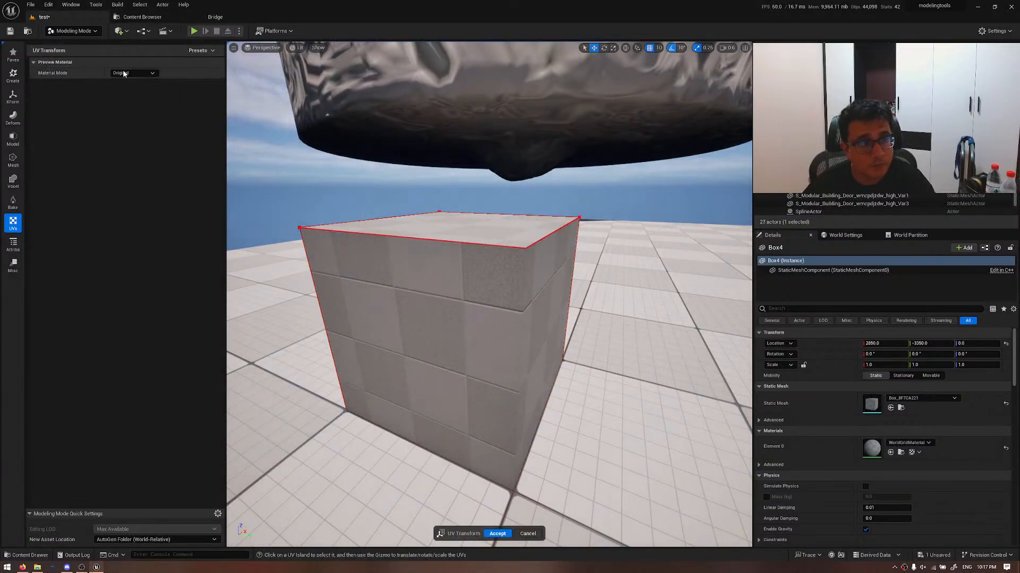
{"action": "left_click", "coordinate": [438, 289]}
{"action": "left_click_drag", "start_coordinate": [540, 375], "coordinate": [491, 386]}
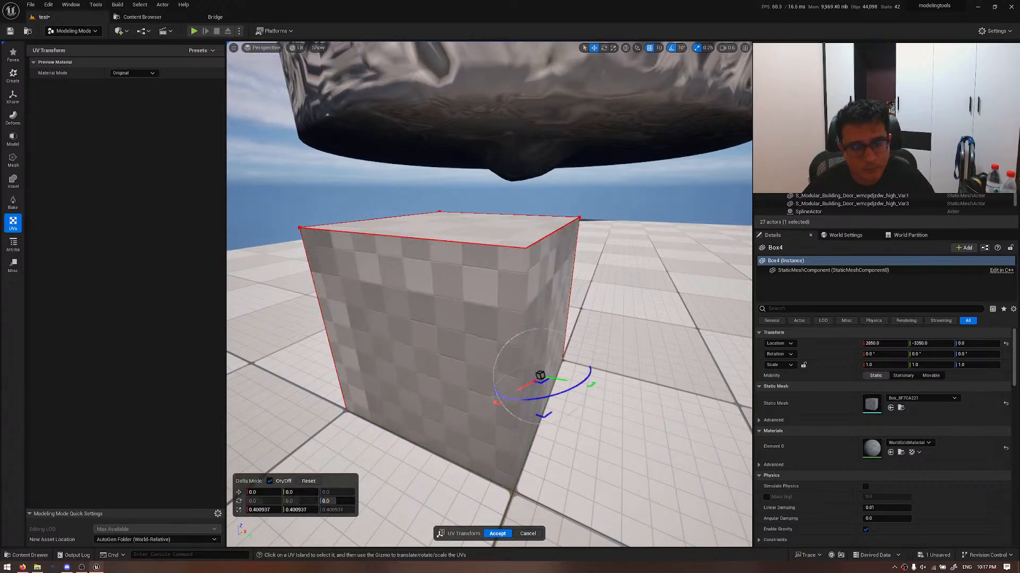
{"action": "left_click", "coordinate": [496, 534]}
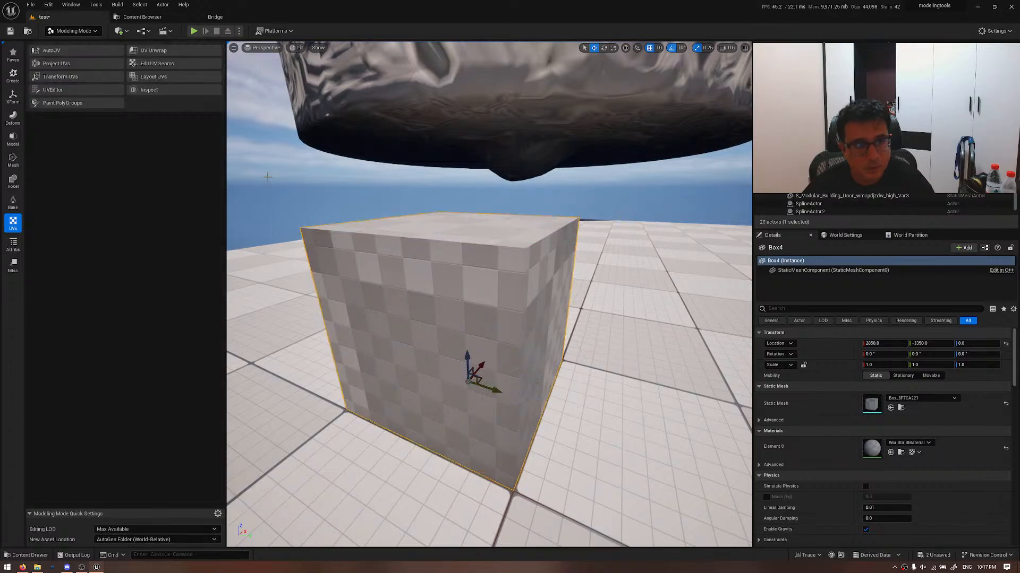
- Paint an irregular patch of PolyGroup 7 across the box's top face using the brush in Paint PolyGroups
{"action": "left_click", "coordinate": [82, 105]}
{"action": "mouse_move", "coordinate": [485, 231]}
{"action": "left_mouse_down"}
{"action": "mouse_move", "coordinate": [494, 234]}
{"action": "mouse_move", "coordinate": [468, 224]}
{"action": "left_mouse_up"}
{"action": "right_click_drag", "start_coordinate": [469, 223], "coordinate": [469, 223]}
{"action": "mouse_move", "coordinate": [514, 199]}
{"action": "left_mouse_down"}
{"action": "mouse_move", "coordinate": [531, 189]}
{"action": "mouse_move", "coordinate": [505, 155]}
{"action": "mouse_move", "coordinate": [444, 153]}
{"action": "mouse_move", "coordinate": [467, 133]}
{"action": "mouse_move", "coordinate": [501, 150]}
{"action": "left_mouse_up"}
{"action": "right_click_drag", "start_coordinate": [500, 150], "coordinate": [500, 150]}
{"action": "left_click_drag", "start_coordinate": [446, 166], "coordinate": [476, 193]}
{"action": "left_click_drag", "start_coordinate": [512, 242], "coordinate": [494, 228]}
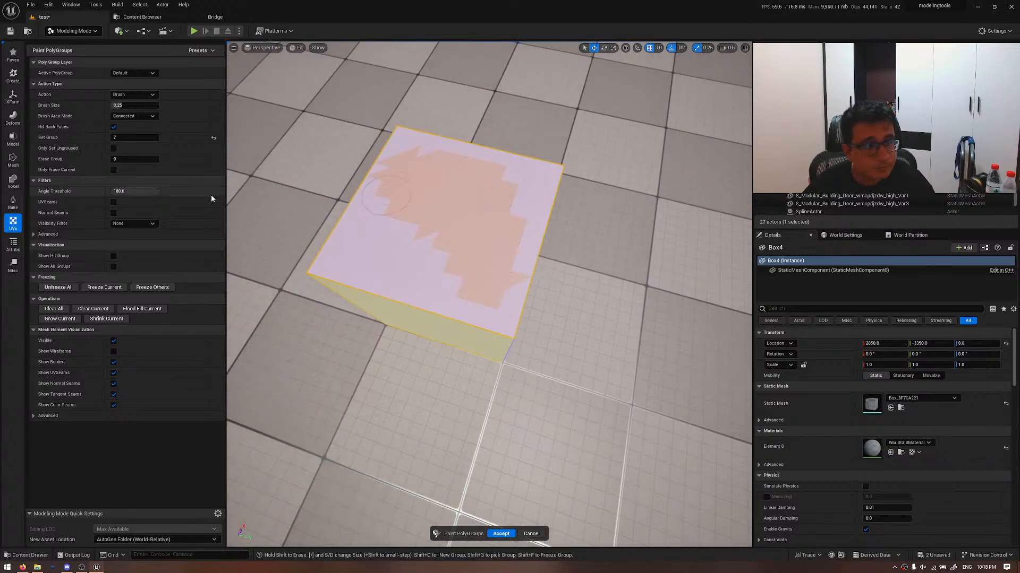
- Shrink the painted PolyGroup once, grow it three times, shrink it twice more and accept the result
{"action": "left_click", "coordinate": [104, 319]}
{"action": "left_click", "coordinate": [60, 319]}
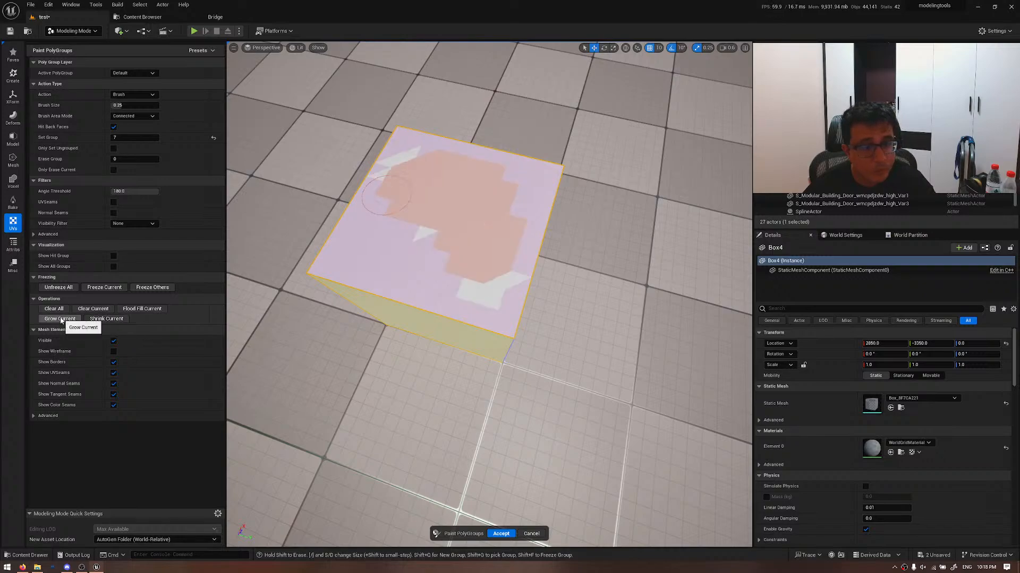
{"action": "left_click", "coordinate": [61, 319]}
{"action": "left_click", "coordinate": [60, 319]}
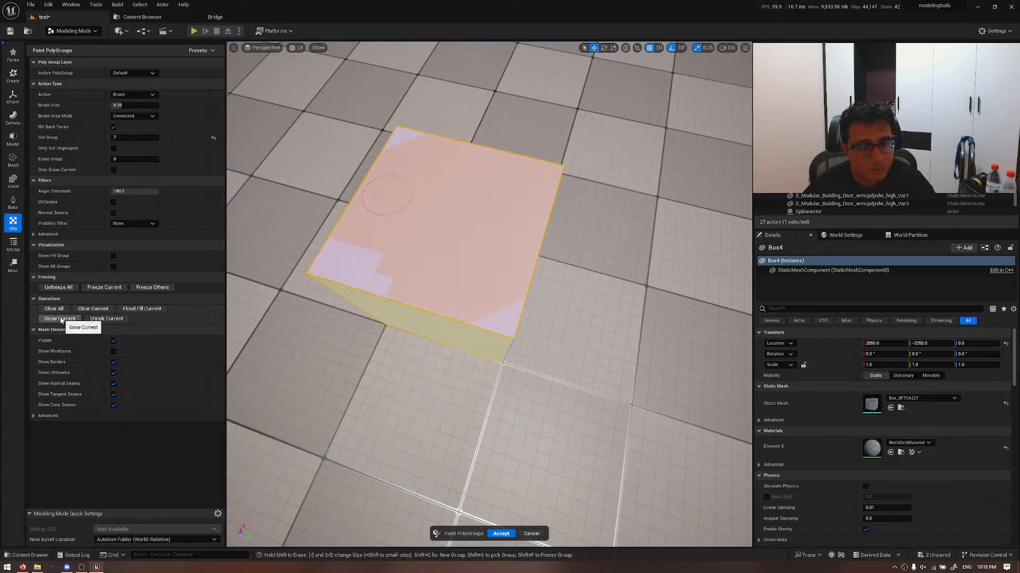
{"action": "left_click", "coordinate": [106, 320]}
{"action": "left_click", "coordinate": [106, 319]}
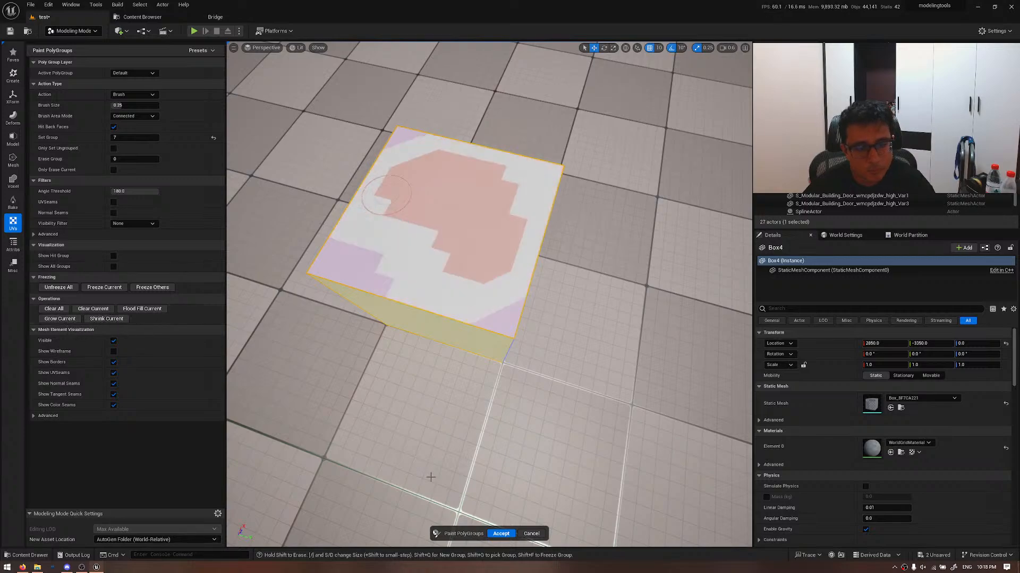
{"action": "left_click", "coordinate": [502, 534]}
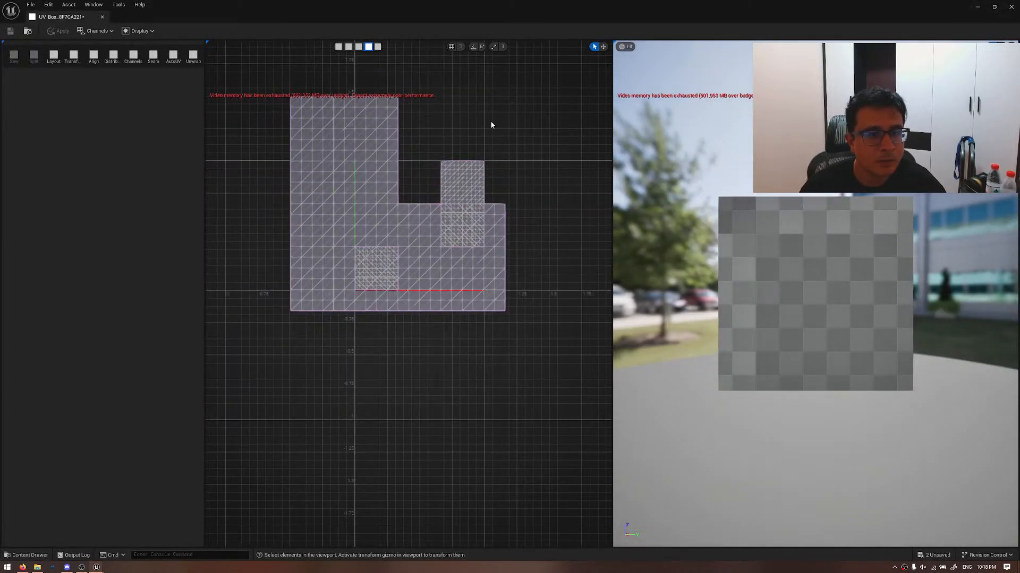
{"action": "left_click_drag", "start_coordinate": [524, 84], "coordinate": [250, 357]}
{"action": "left_click", "coordinate": [173, 55]}
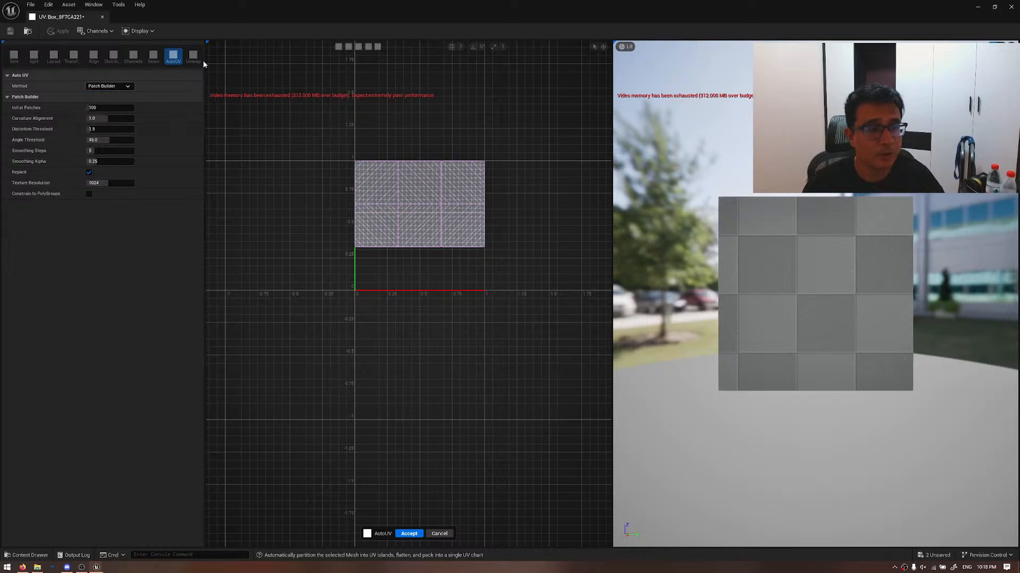
{"action": "key", "text": "Escape"}
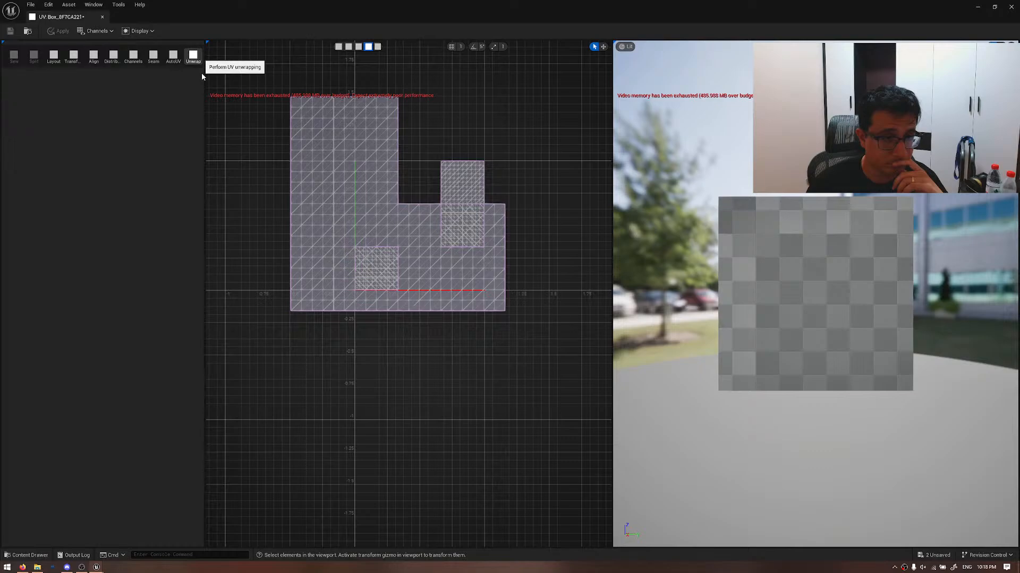
- Unwrap the box's UVs in the UV Editor with island generation set to PolyGroups and accept the result
{"action": "left_click", "coordinate": [193, 56]}
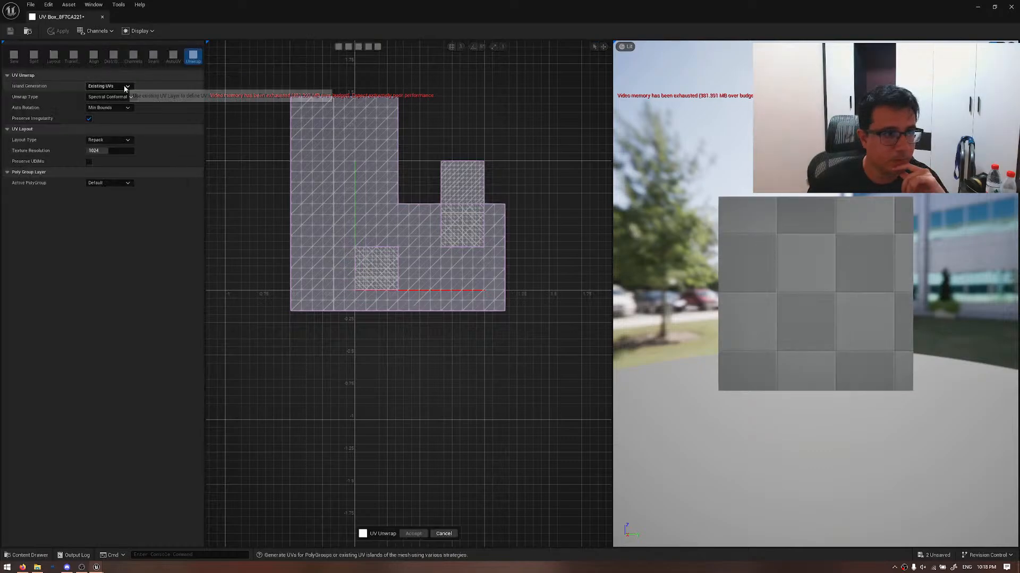
{"action": "left_click", "coordinate": [125, 87]}
{"action": "left_click", "coordinate": [119, 94]}
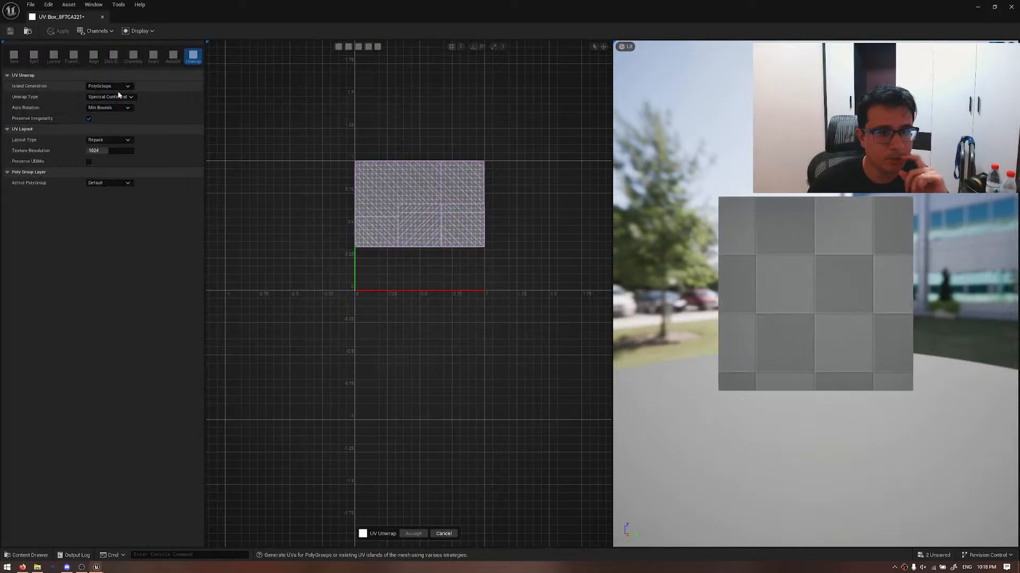
{"action": "scroll", "coordinate": [386, 197], "scroll_direction": "up", "scroll_amount": 4}
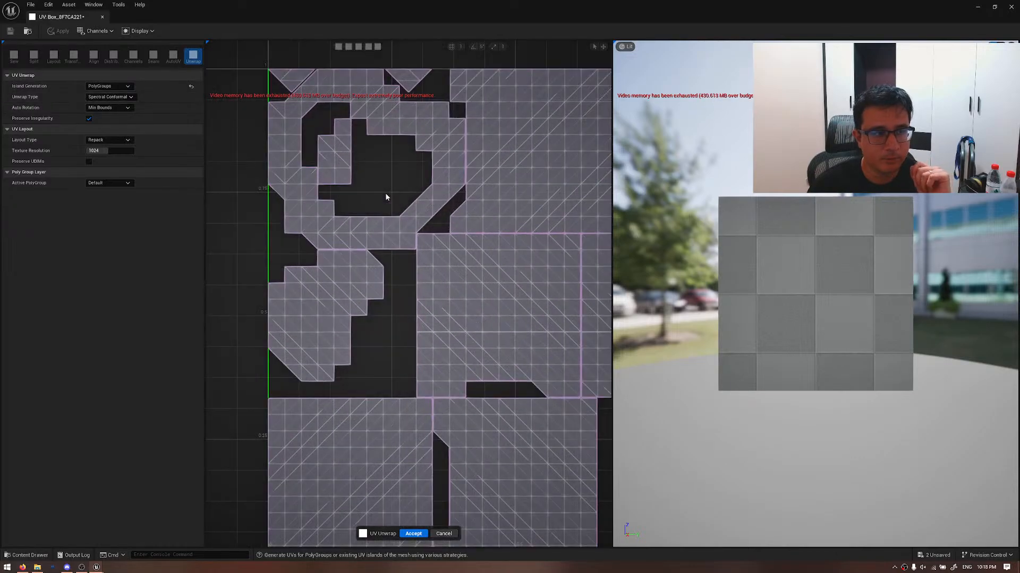
{"action": "scroll", "coordinate": [386, 197], "scroll_direction": "down", "scroll_amount": 1}
{"action": "left_click", "coordinate": [407, 532]}
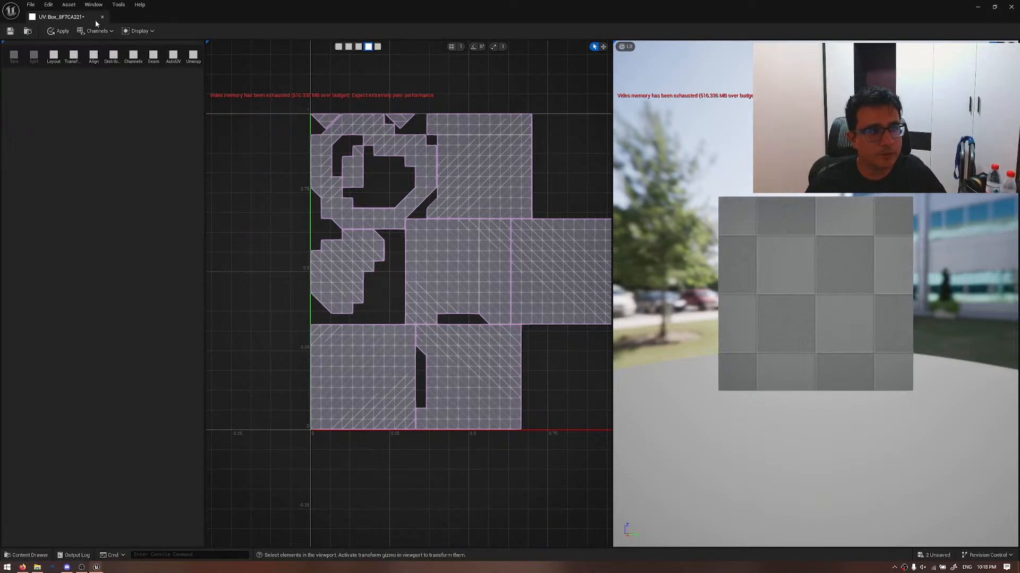
- Examine the box from several angles and distances in the 3D preview to check how the PolyGroup-based UVs map
{"action": "scroll", "coordinate": [633, 271], "scroll_direction": "down", "scroll_amount": 5}
{"action": "scroll", "coordinate": [638, 271], "scroll_direction": "up", "scroll_amount": 8}
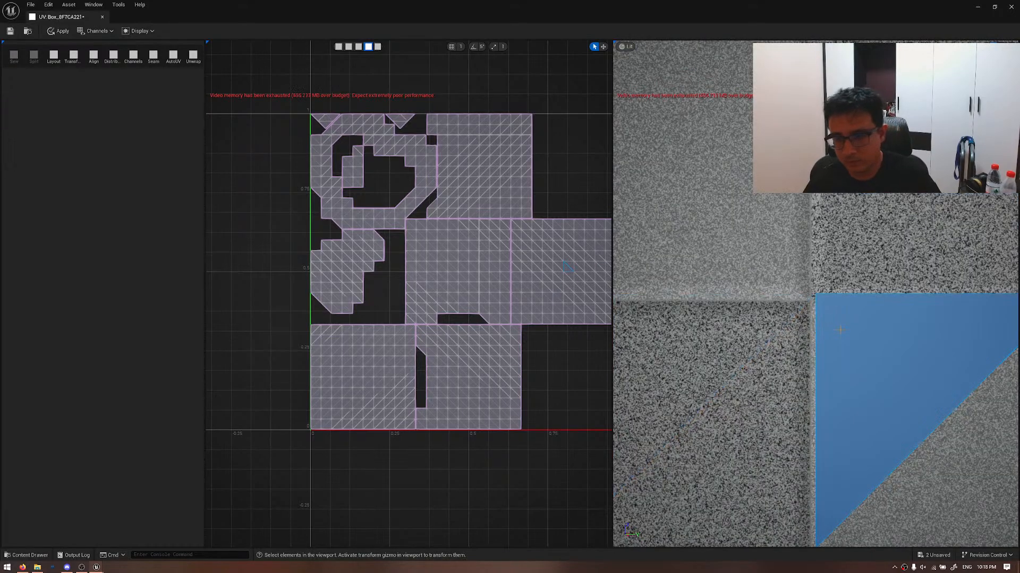
{"action": "scroll", "coordinate": [851, 341], "scroll_direction": "down", "scroll_amount": 6}
{"action": "left_click", "coordinate": [852, 341]}
{"action": "left_click_drag", "start_coordinate": [852, 341], "coordinate": [865, 324], "text": "alt"}
{"action": "scroll", "coordinate": [865, 324], "scroll_direction": "down", "scroll_amount": 4}
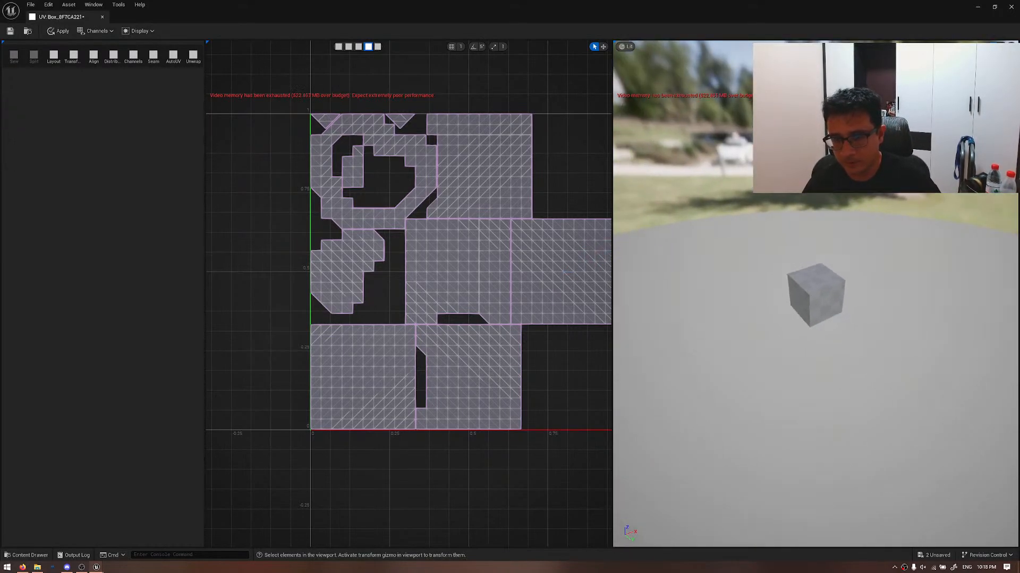
{"action": "scroll", "coordinate": [862, 323], "scroll_direction": "up", "scroll_amount": 8}
{"action": "mouse_move", "coordinate": [869, 295]}
{"action": "left_mouse_down", "text": "alt"}
{"action": "mouse_move", "coordinate": [862, 335]}
{"action": "mouse_move", "coordinate": [898, 281]}
{"action": "mouse_move", "coordinate": [876, 281]}
{"action": "left_mouse_up", "text": "alt"}
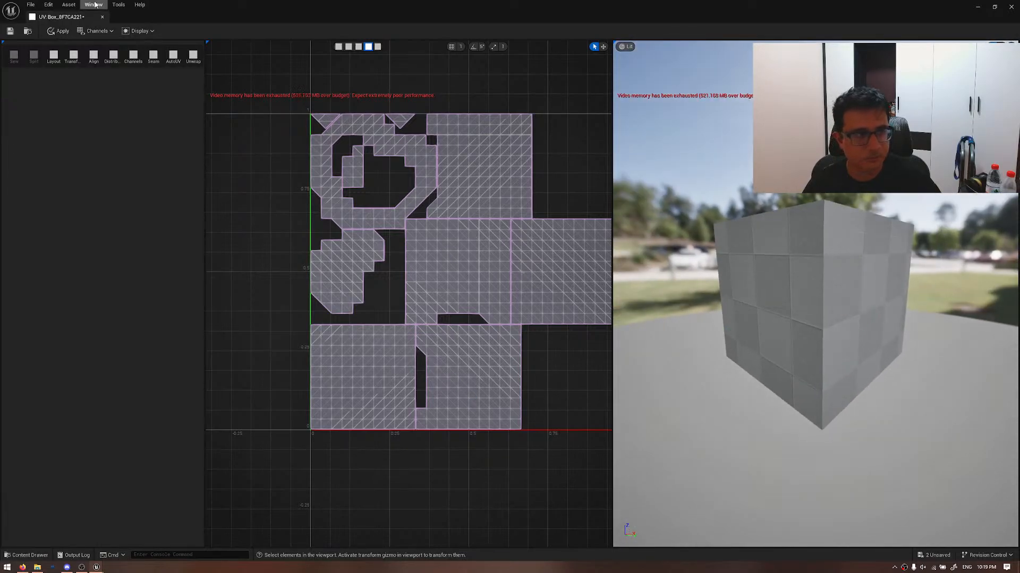
- Save the box's new UVs, closing its UV Editor, and reselect the box in the level
{"action": "left_click", "coordinate": [10, 31]}
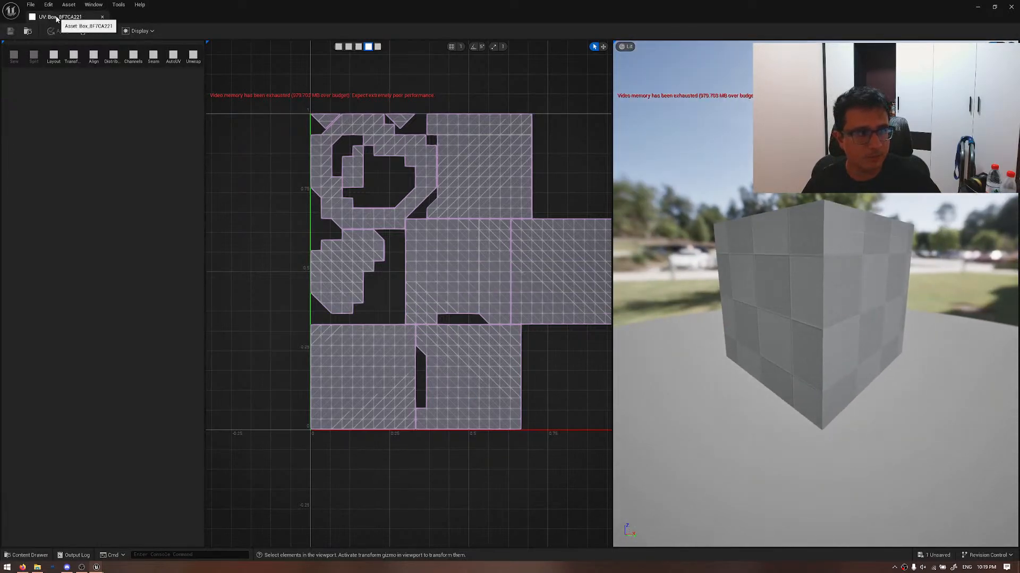
{"action": "middle_click", "coordinate": [58, 18]}
{"action": "left_click_drag", "start_coordinate": [478, 319], "coordinate": [488, 299], "text": "alt"}
{"action": "key", "text": "f"}
{"action": "scroll", "coordinate": [458, 234], "scroll_direction": "down", "scroll_amount": 4}
{"action": "key", "text": "Escape"}
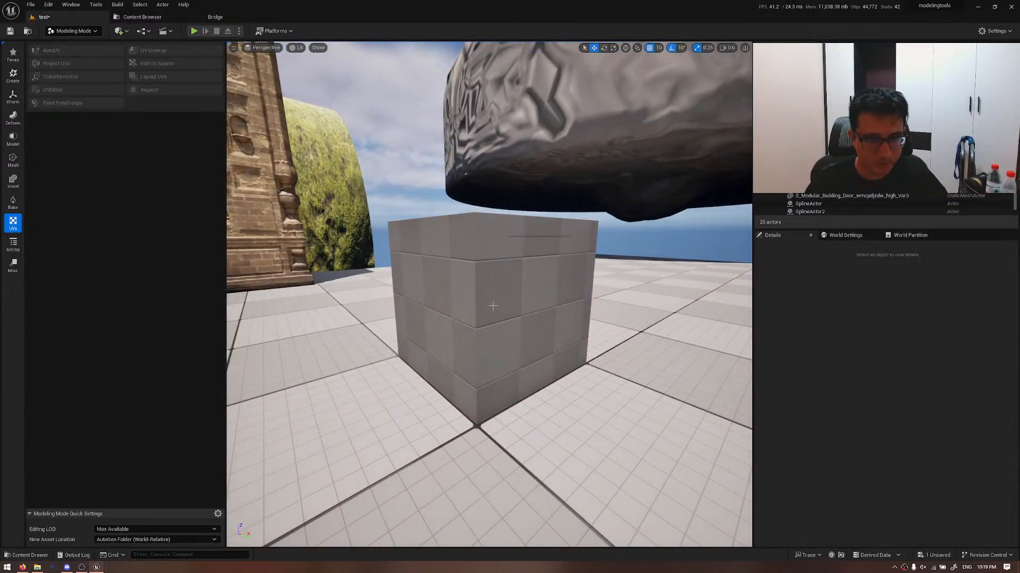
{"action": "left_click", "coordinate": [493, 306]}
{"action": "scroll", "coordinate": [493, 306], "scroll_direction": "down", "scroll_amount": 3}
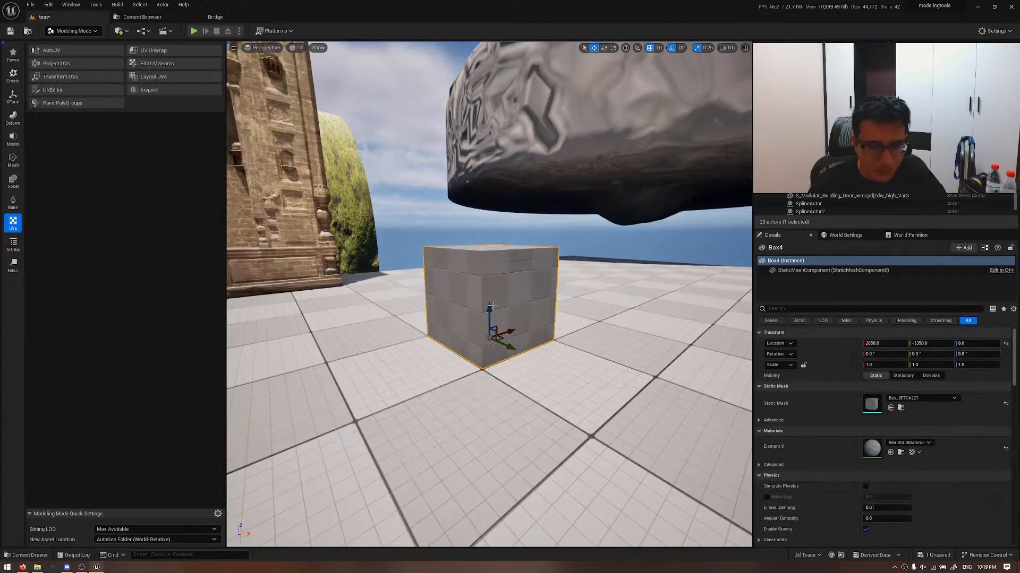
- Examine the box from several angles and distances, then inspect its wireframe with the Mesh Inspector and complete the tool
{"action": "scroll", "coordinate": [491, 306], "scroll_direction": "up", "scroll_amount": 5}
{"action": "scroll", "coordinate": [493, 306], "scroll_direction": "down", "scroll_amount": 3}
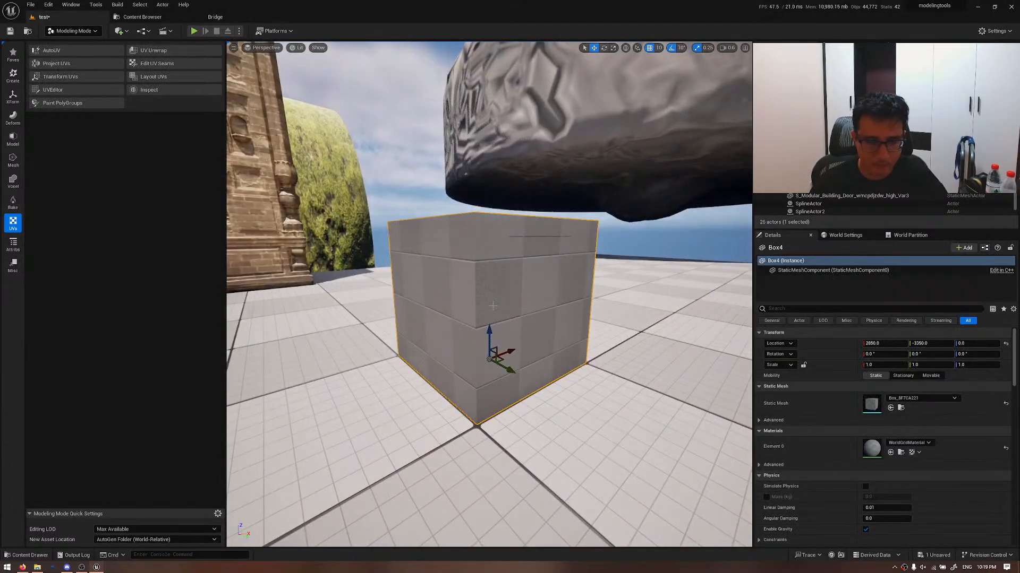
{"action": "scroll", "coordinate": [492, 305], "scroll_direction": "up", "scroll_amount": 4}
{"action": "left_click_drag", "start_coordinate": [493, 306], "coordinate": [493, 308], "text": "alt"}
{"action": "scroll", "coordinate": [493, 309], "scroll_direction": "down", "scroll_amount": 5}
{"action": "scroll", "coordinate": [493, 308], "scroll_direction": "up", "scroll_amount": 1}
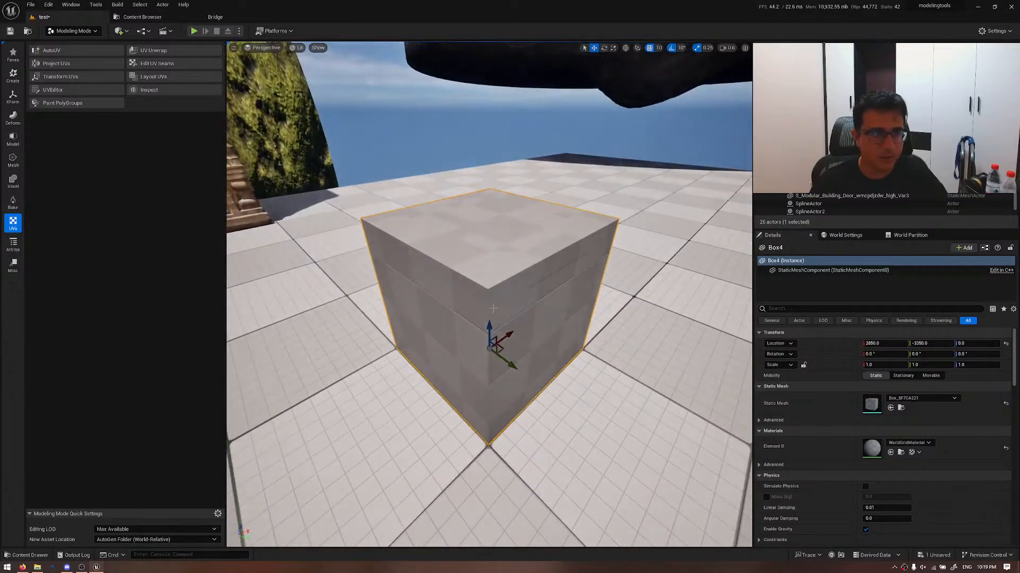
{"action": "left_click", "coordinate": [149, 90]}
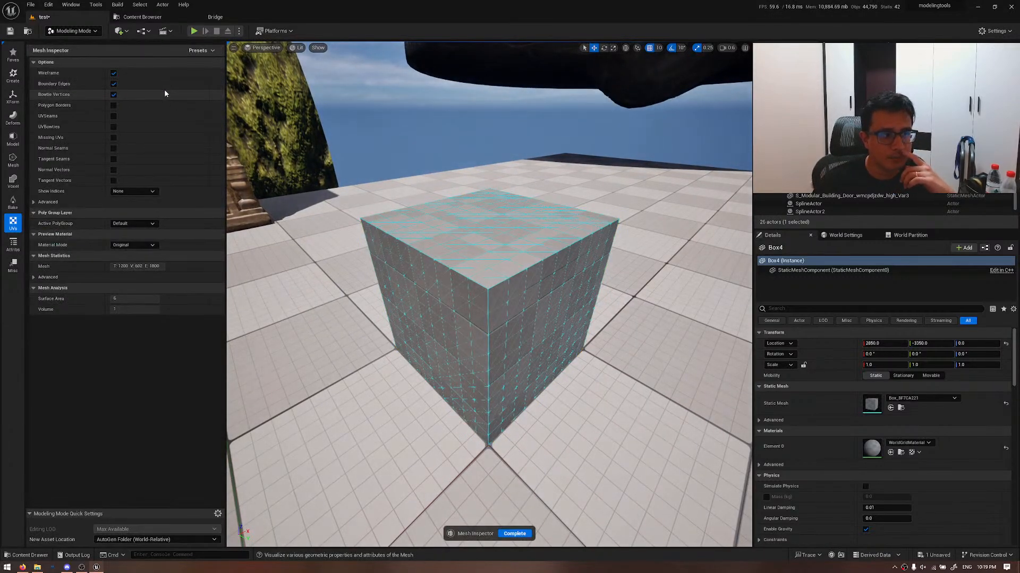
{"action": "left_click", "coordinate": [502, 533]}
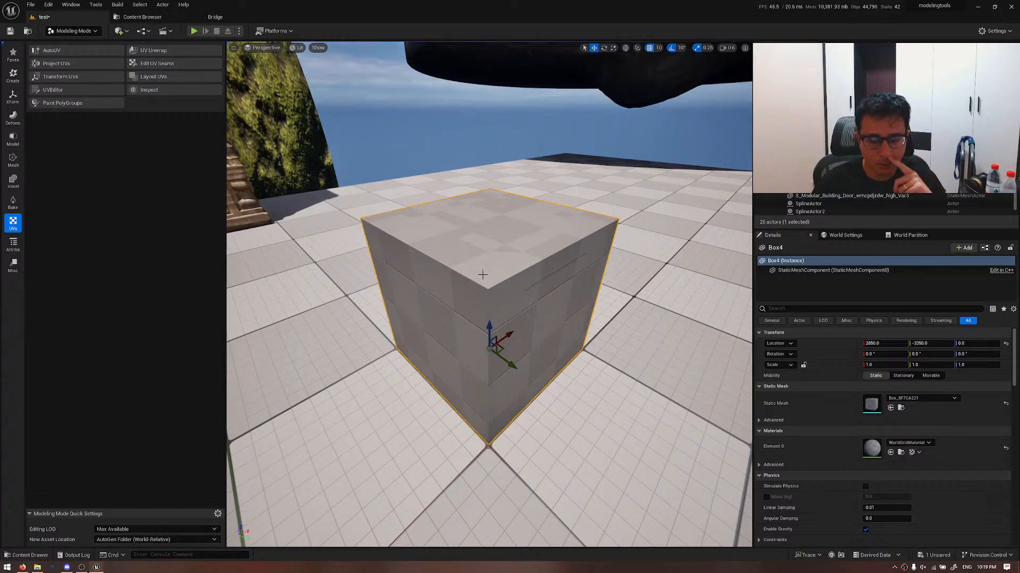
{"action": "right_click_drag", "start_coordinate": [394, 216], "coordinate": [483, 237]}
{"action": "key", "text": "Escape"}
{"action": "right_click_drag", "start_coordinate": [455, 318], "coordinate": [417, 291]}
{"action": "left_click", "coordinate": [439, 331]}
{"action": "key", "text": "ctrl+space"}
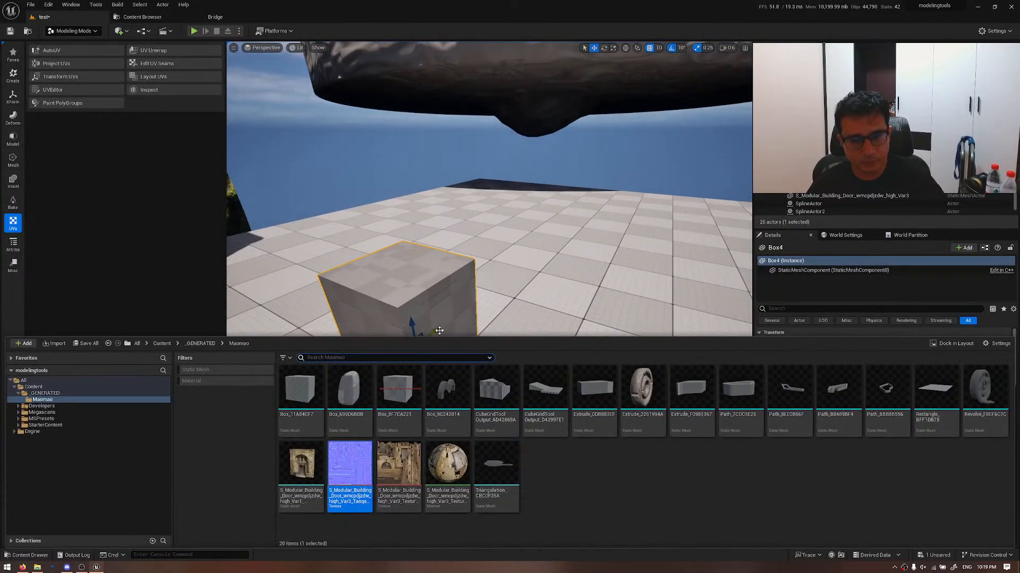
{"action": "mouse_move", "coordinate": [513, 294]}
{"action": "right_mouse_down"}
{"action": "mouse_move", "coordinate": [505, 320]}
{"action": "mouse_move", "coordinate": [504, 303]}
{"action": "right_mouse_up"}
{"action": "key", "text": "Escape"}
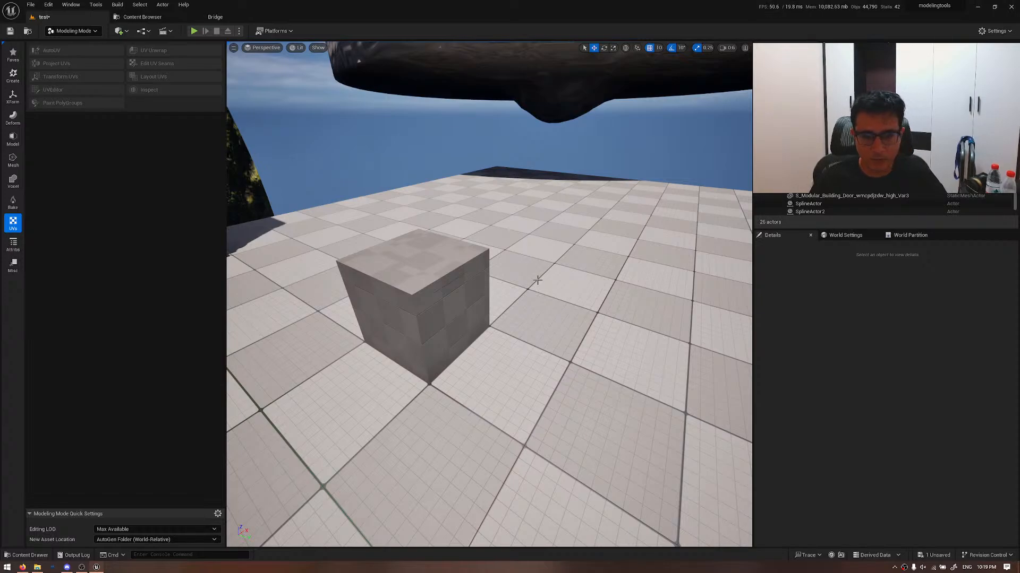
- Examine how the grid texture runs across the box's side faces and vertical corner from close up
{"action": "right_click_drag", "start_coordinate": [537, 280], "coordinate": [528, 218]}
{"action": "key", "text": "w"}
{"action": "scroll", "coordinate": [490, 253], "scroll_direction": "down", "scroll_amount": 3}
{"action": "key", "text": "w"}
{"action": "scroll", "coordinate": [526, 218], "scroll_direction": "up", "scroll_amount": 2}
{"action": "key", "text": "s"}
{"action": "key", "text": "w"}
{"action": "key", "text": "s"}
{"action": "key", "text": "a"}
{"action": "key", "text": "d"}
{"action": "key", "text": "w"}
{"action": "scroll", "coordinate": [529, 218], "scroll_direction": "down", "scroll_amount": 2}
{"action": "key", "text": "s"}
{"action": "key", "text": "q"}
{"action": "key", "text": "q"}
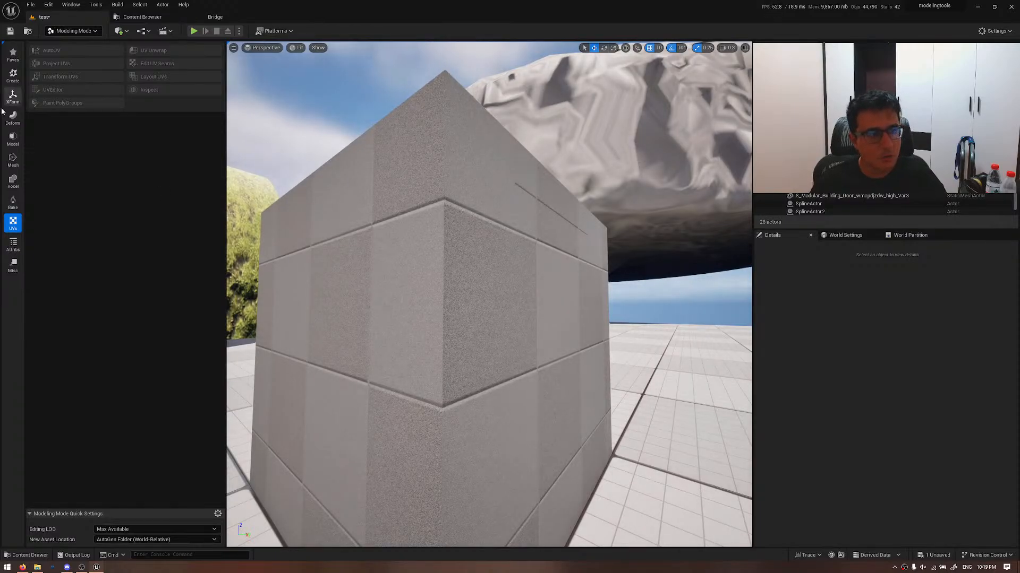
- Start Paint Vertex Colors on the box and paint a red stroke over its upper vertical corner
{"action": "left_click", "coordinate": [13, 244]}
{"action": "left_click", "coordinate": [339, 144]}
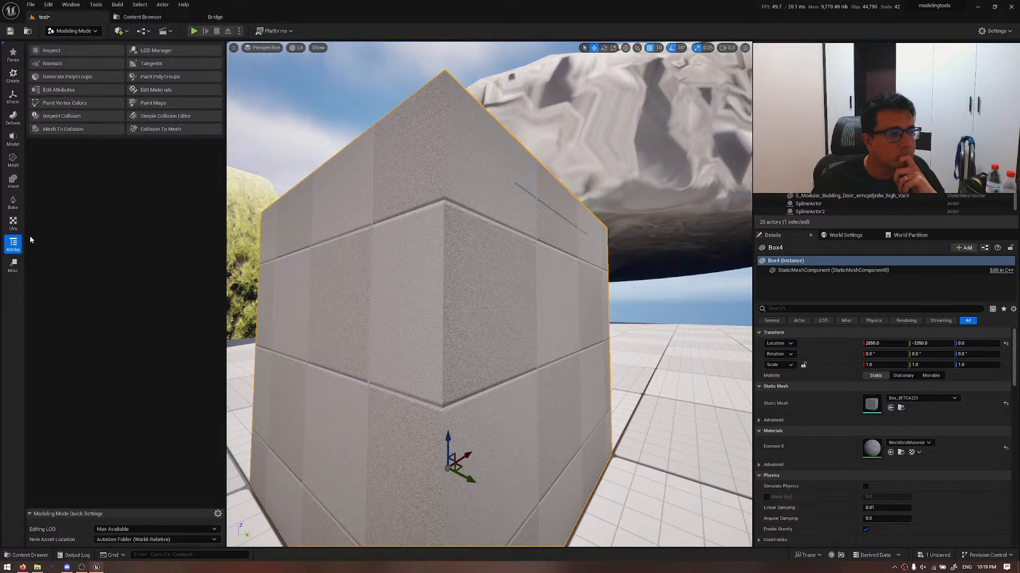
{"action": "left_click", "coordinate": [75, 104]}
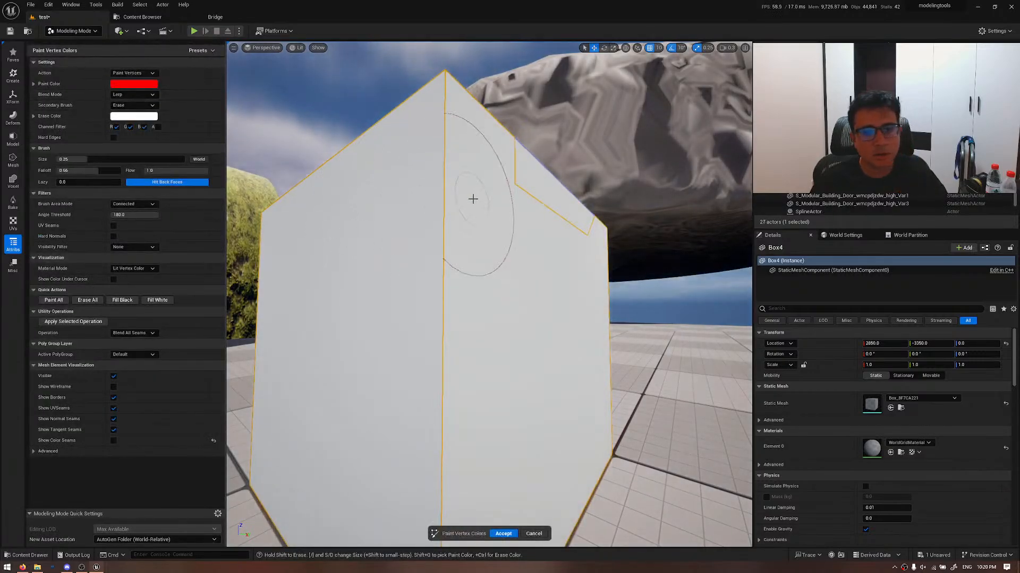
{"action": "mouse_move", "coordinate": [471, 198]}
{"action": "left_mouse_down"}
{"action": "mouse_move", "coordinate": [461, 201]}
{"action": "mouse_move", "coordinate": [447, 340]}
{"action": "mouse_move", "coordinate": [442, 211]}
{"action": "left_mouse_up"}
{"action": "right_click_drag", "start_coordinate": [442, 212], "coordinate": [409, 228]}
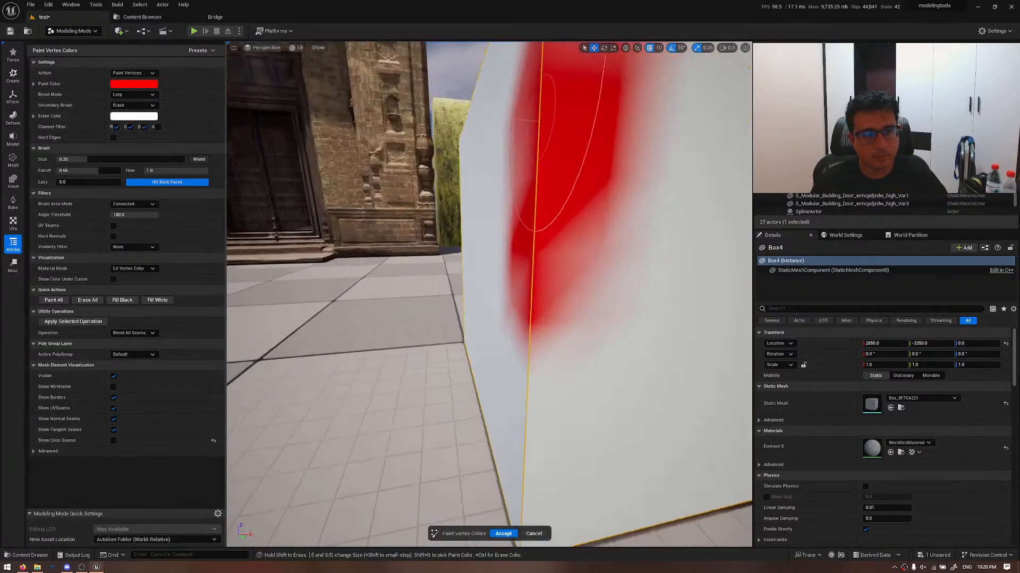
- Set the paint action to Paint Triangles and paint red down the box's vertical corner
{"action": "left_click", "coordinate": [149, 73]}
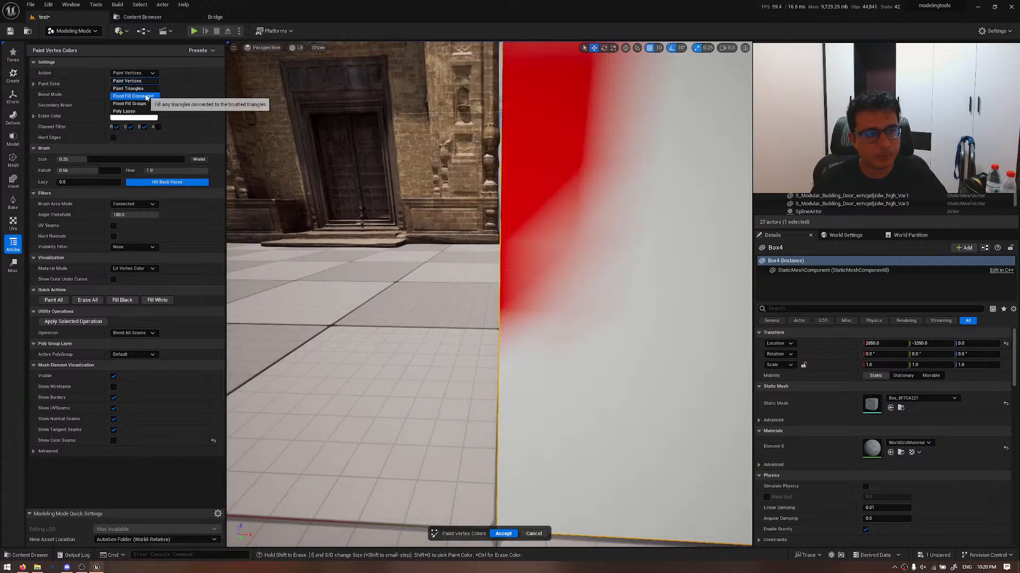
{"action": "left_click", "coordinate": [127, 94]}
{"action": "left_click_drag", "start_coordinate": [547, 233], "coordinate": [617, 209]}
{"action": "mouse_move", "coordinate": [617, 209]}
{"action": "right_mouse_down"}
{"action": "mouse_move", "coordinate": [653, 212]}
{"action": "mouse_move", "coordinate": [626, 212]}
{"action": "right_mouse_up"}
{"action": "mouse_move", "coordinate": [555, 213]}
{"action": "left_mouse_down"}
{"action": "mouse_move", "coordinate": [537, 218]}
{"action": "mouse_move", "coordinate": [490, 167]}
{"action": "mouse_move", "coordinate": [462, 421]}
{"action": "left_mouse_up"}
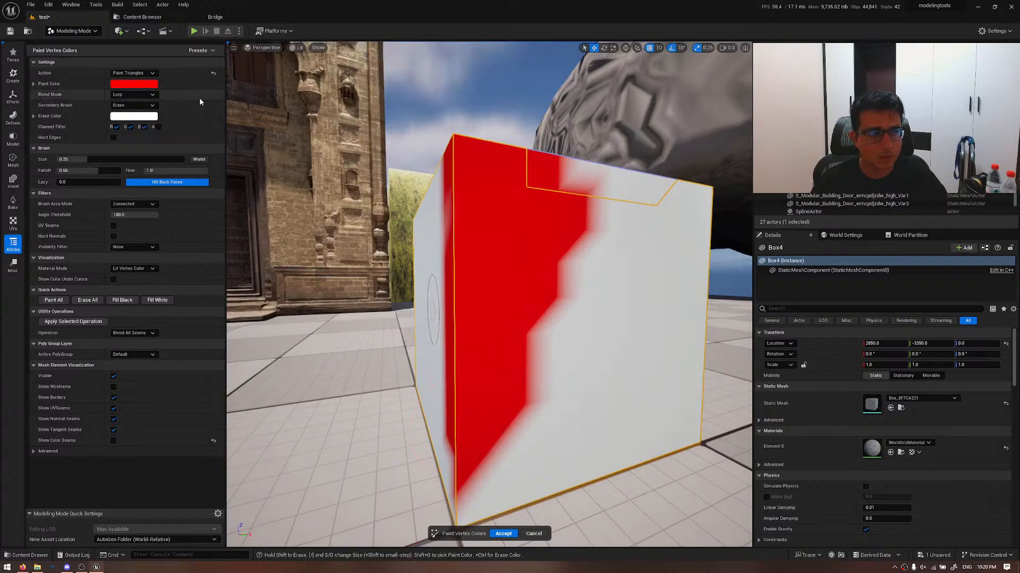
- Set the paint color to pure green and paint a patch across the middle of the side face beside the red area
{"action": "left_click", "coordinate": [152, 83]}
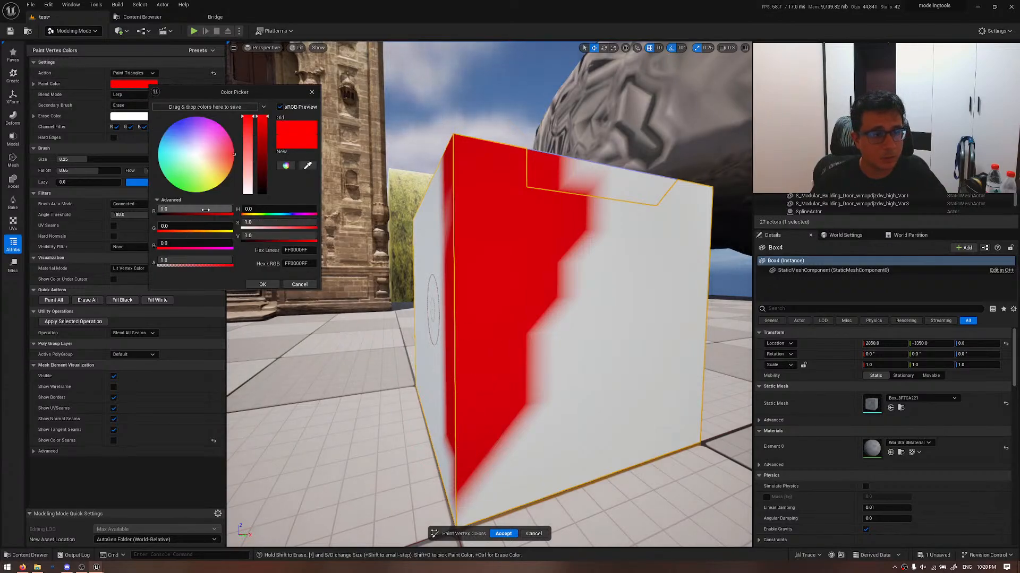
{"action": "mouse_move", "coordinate": [209, 211]}
{"action": "left_mouse_down"}
{"action": "mouse_move", "coordinate": [170, 211]}
{"action": "mouse_move", "coordinate": [217, 280]}
{"action": "left_mouse_up"}
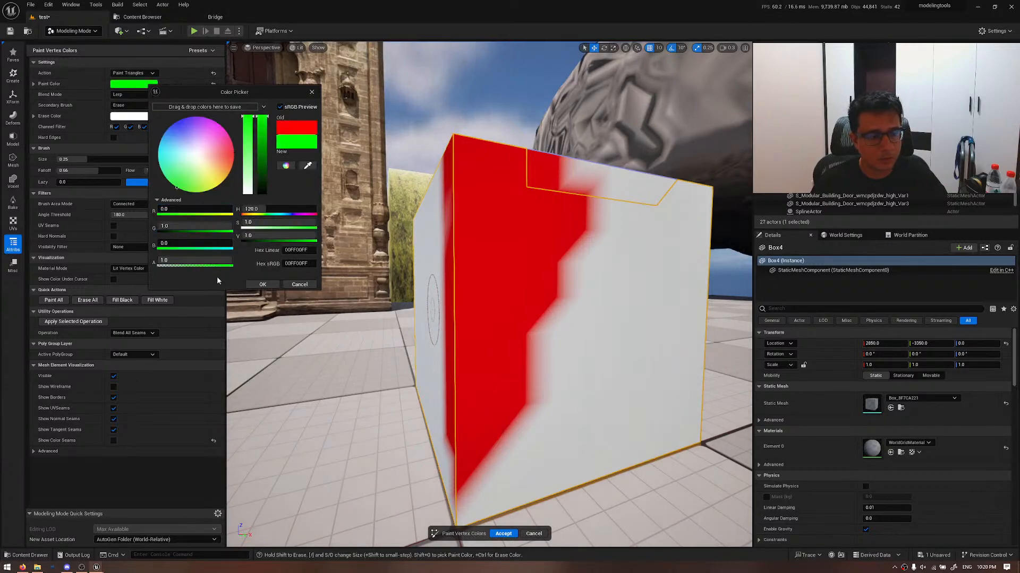
{"action": "left_click", "coordinate": [253, 286]}
{"action": "right_click_drag", "start_coordinate": [537, 239], "coordinate": [425, 241]}
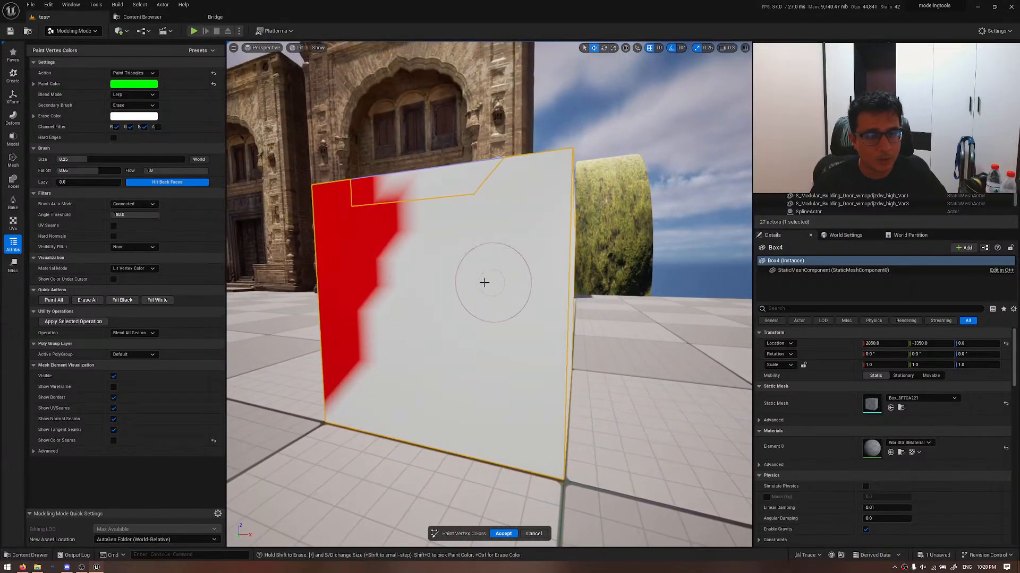
{"action": "mouse_move", "coordinate": [521, 303]}
{"action": "left_mouse_down"}
{"action": "mouse_move", "coordinate": [382, 213]}
{"action": "mouse_move", "coordinate": [420, 280]}
{"action": "mouse_move", "coordinate": [374, 250]}
{"action": "mouse_move", "coordinate": [377, 334]}
{"action": "left_mouse_up"}
- Switch the action back to Paint Vertices and extend the green over the red edge and lower part of the face
{"action": "left_click", "coordinate": [133, 73]}
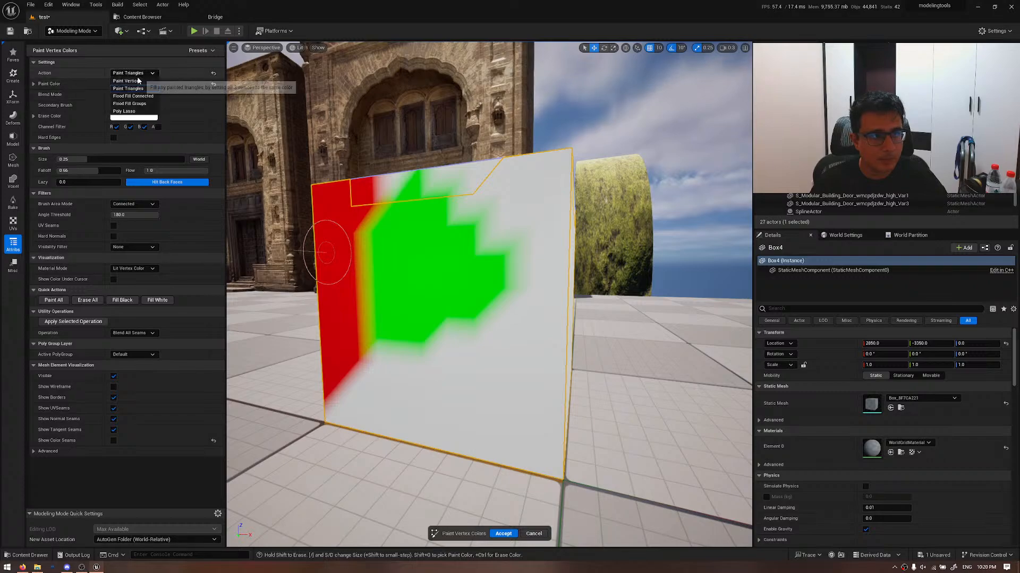
{"action": "left_click", "coordinate": [137, 81]}
{"action": "mouse_move", "coordinate": [350, 249]}
{"action": "left_mouse_down"}
{"action": "mouse_move", "coordinate": [358, 277]}
{"action": "mouse_move", "coordinate": [371, 212]}
{"action": "mouse_move", "coordinate": [385, 369]}
{"action": "mouse_move", "coordinate": [531, 324]}
{"action": "mouse_move", "coordinate": [425, 366]}
{"action": "left_mouse_up"}
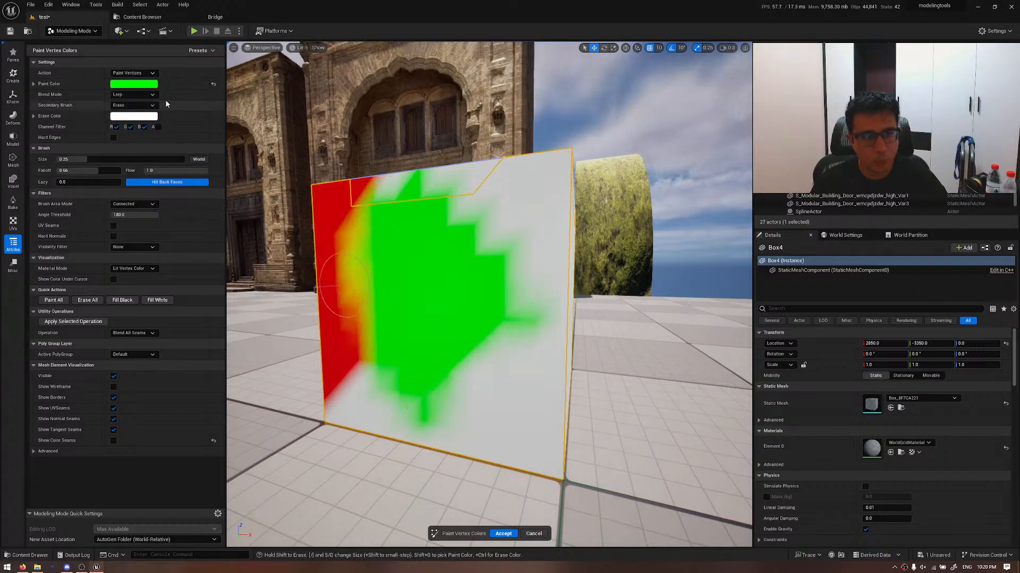
- Set the paint color to pure blue and paint around the box's lower corner across both adjoining faces
{"action": "left_click", "coordinate": [142, 83]}
{"action": "left_click_drag", "start_coordinate": [183, 225], "coordinate": [107, 225]}
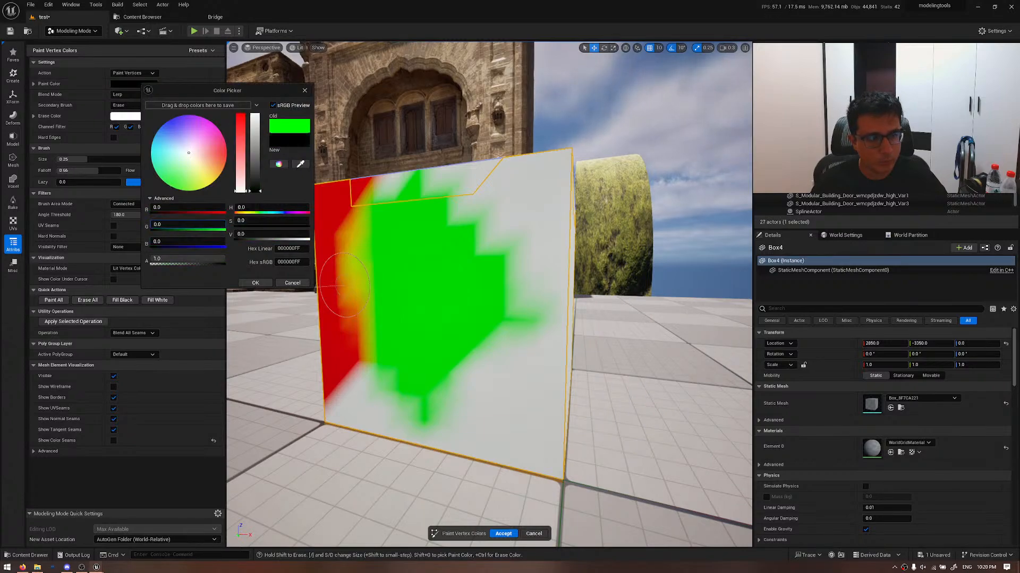
{"action": "left_click_drag", "start_coordinate": [200, 239], "coordinate": [276, 239]}
{"action": "left_click", "coordinate": [254, 283]}
{"action": "mouse_move", "coordinate": [409, 367]}
{"action": "right_mouse_down"}
{"action": "mouse_move", "coordinate": [406, 378]}
{"action": "mouse_move", "coordinate": [390, 378]}
{"action": "right_mouse_up"}
{"action": "key", "text": "d"}
{"action": "key", "text": "q"}
{"action": "mouse_move", "coordinate": [521, 327]}
{"action": "left_mouse_down"}
{"action": "mouse_move", "coordinate": [490, 404]}
{"action": "mouse_move", "coordinate": [518, 344]}
{"action": "mouse_move", "coordinate": [529, 367]}
{"action": "left_mouse_up"}
{"action": "key", "text": "d"}
{"action": "right_click_drag", "start_coordinate": [529, 366], "coordinate": [425, 377]}
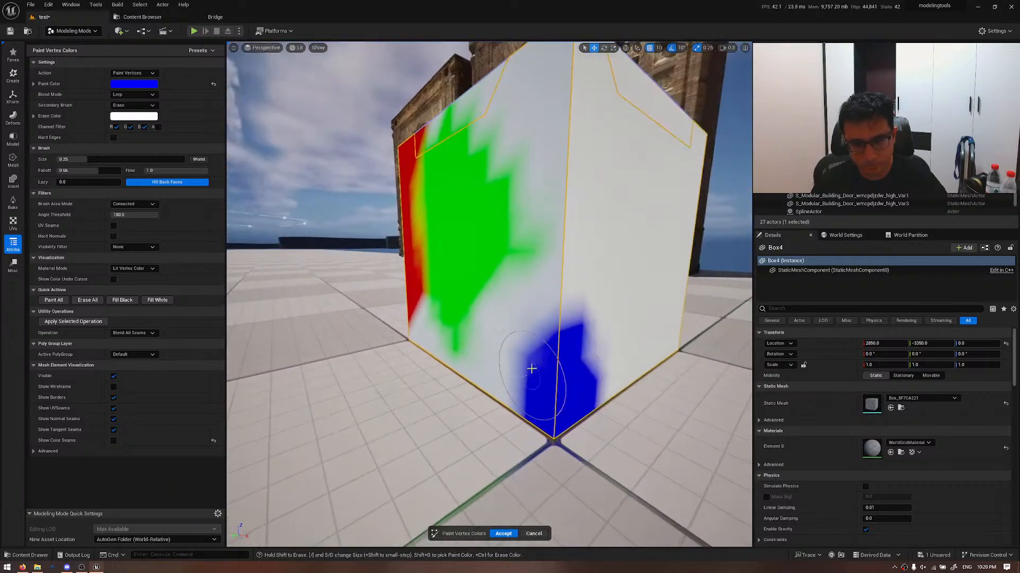
{"action": "mouse_move", "coordinate": [531, 366]}
{"action": "left_mouse_down"}
{"action": "mouse_move", "coordinate": [592, 376]}
{"action": "mouse_move", "coordinate": [587, 365]}
{"action": "left_mouse_up"}
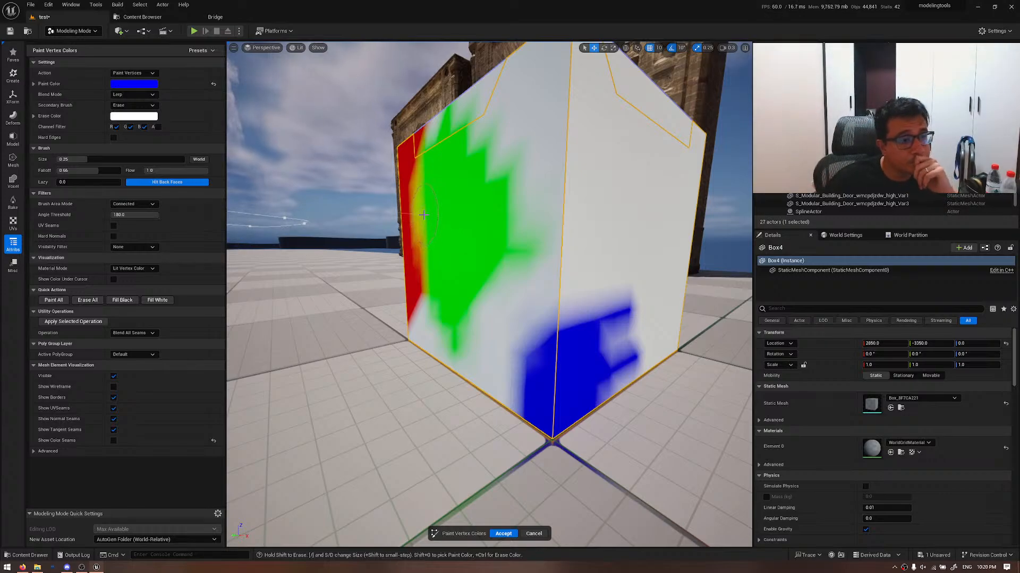
- Paint a small blue patch on the middle of the box's top face
{"action": "mouse_move", "coordinate": [581, 331]}
{"action": "right_mouse_down"}
{"action": "mouse_move", "coordinate": [343, 327]}
{"action": "mouse_move", "coordinate": [500, 269]}
{"action": "right_mouse_up"}
{"action": "scroll", "coordinate": [554, 339], "scroll_direction": "up", "scroll_amount": 5}
{"action": "key", "text": "e"}
{"action": "key", "text": "d"}
{"action": "key", "text": "w"}
{"action": "mouse_move", "coordinate": [594, 295]}
{"action": "left_mouse_down"}
{"action": "mouse_move", "coordinate": [573, 302]}
{"action": "mouse_move", "coordinate": [607, 294]}
{"action": "left_mouse_up"}
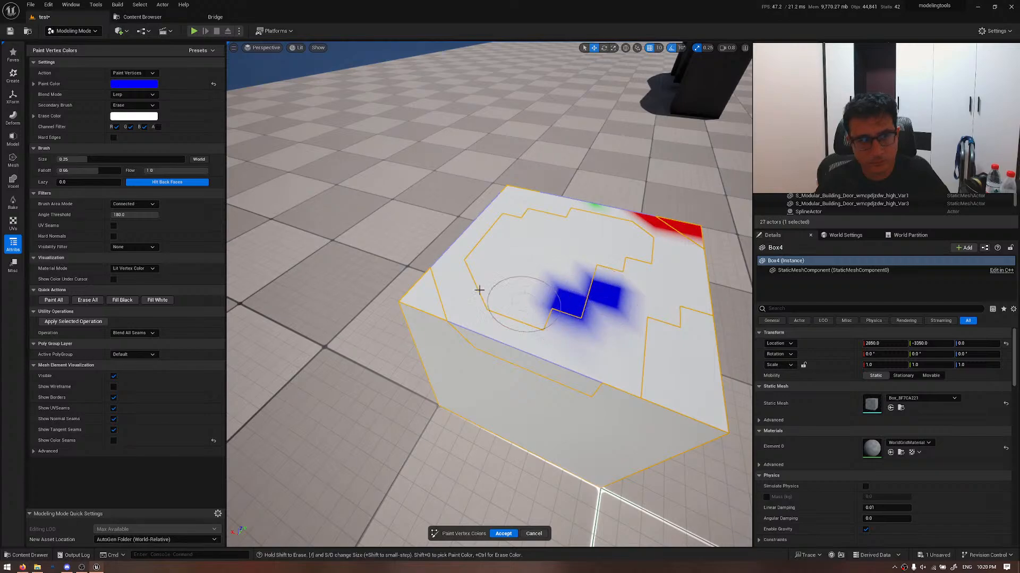
- Set the paint action to Poly Lasso and lasso one corner region of the box to fill it with blue
{"action": "left_click", "coordinate": [134, 72]}
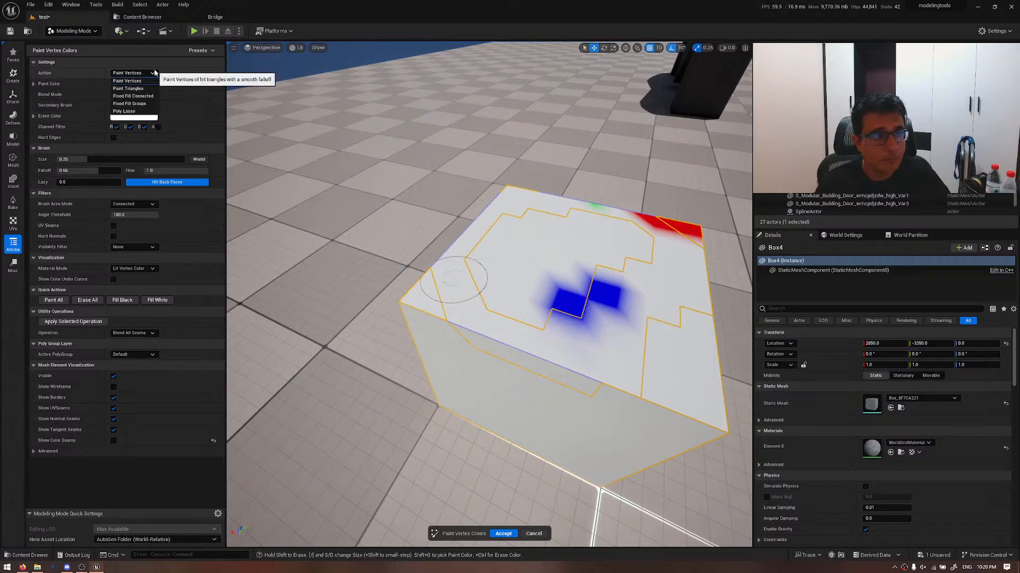
{"action": "left_click", "coordinate": [127, 111]}
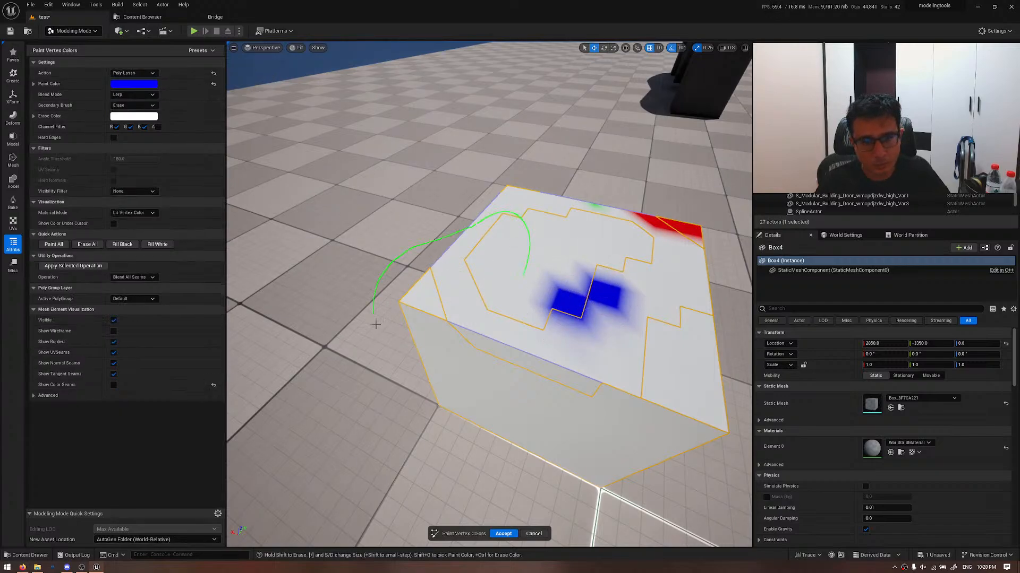
{"action": "left_click_drag", "start_coordinate": [521, 276], "coordinate": [559, 292]}
{"action": "key", "text": "a"}
{"action": "mouse_move", "coordinate": [483, 306]}
{"action": "right_mouse_down"}
{"action": "mouse_move", "coordinate": [525, 239]}
{"action": "mouse_move", "coordinate": [595, 242]}
{"action": "mouse_move", "coordinate": [600, 318]}
{"action": "mouse_move", "coordinate": [552, 329]}
{"action": "mouse_move", "coordinate": [483, 377]}
{"action": "right_mouse_up"}
{"action": "key", "text": "d"}
- Set the paint color to pure red and lasso another top corner of the box to fill it
{"action": "left_click", "coordinate": [144, 85]}
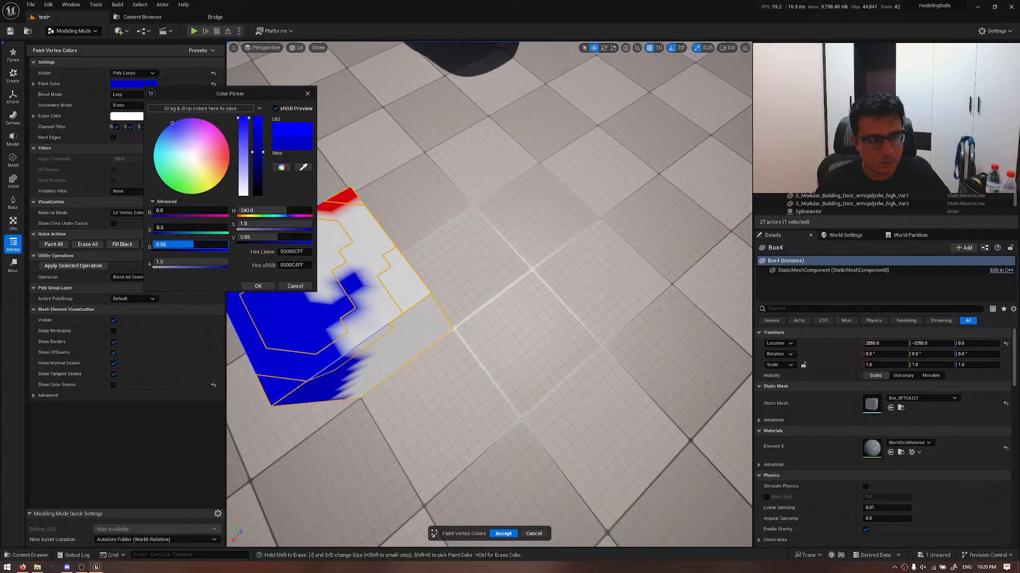
{"action": "left_click_drag", "start_coordinate": [213, 210], "coordinate": [229, 211]}
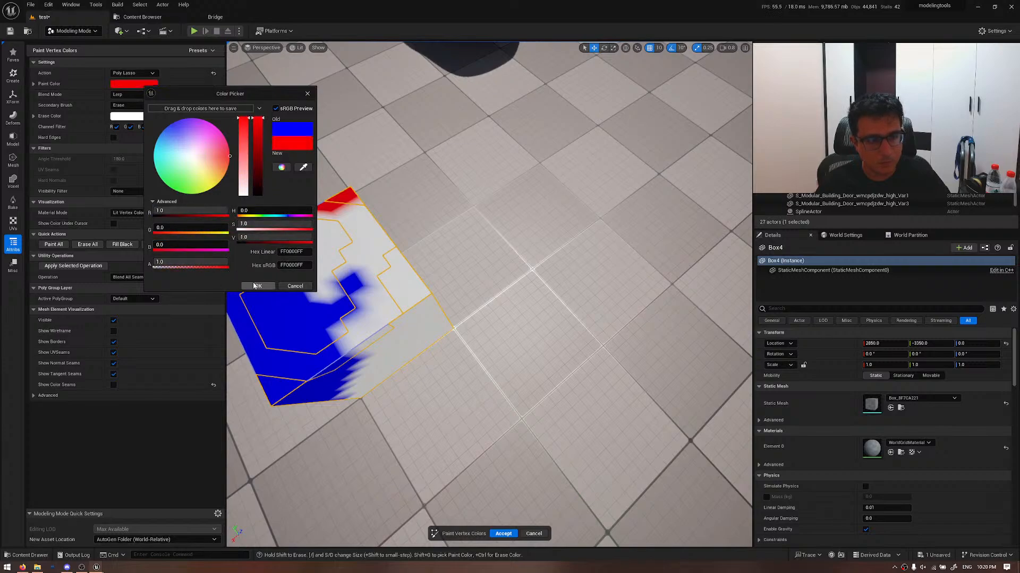
{"action": "left_click", "coordinate": [257, 286]}
{"action": "left_click_drag", "start_coordinate": [477, 293], "coordinate": [464, 274]}
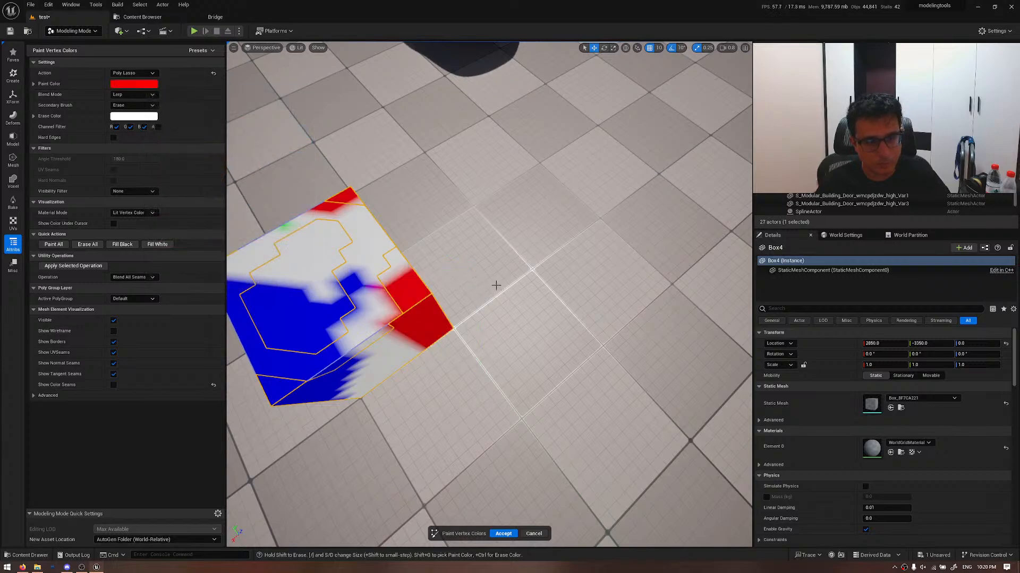
- Set the paint color to black with alpha 0 and lasso-fill box corners, enabling the alpha channel in the channel filter
{"action": "left_click", "coordinate": [142, 85]}
{"action": "left_click_drag", "start_coordinate": [249, 237], "coordinate": [150, 259]}
{"action": "left_click", "coordinate": [291, 283]}
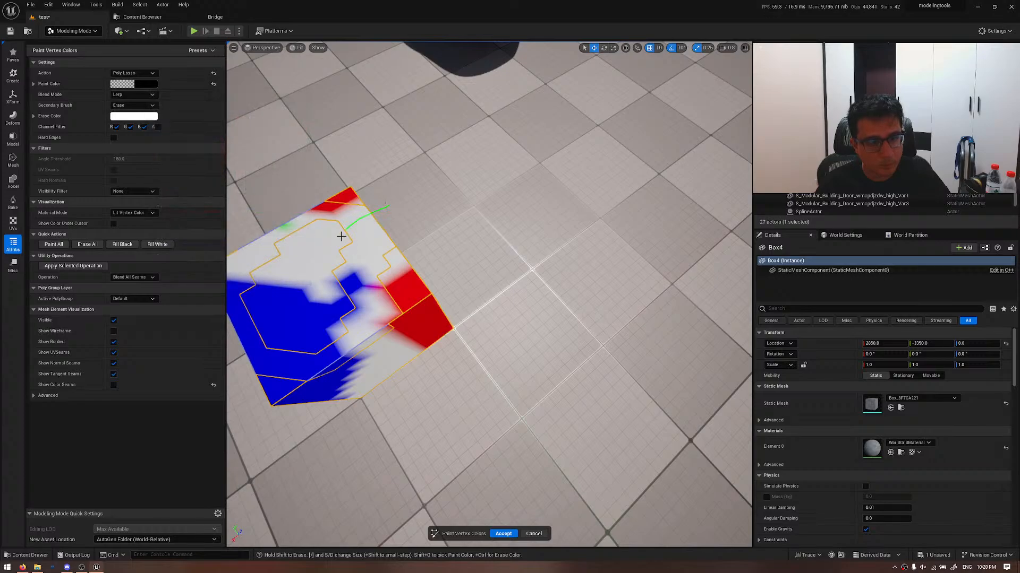
{"action": "left_click_drag", "start_coordinate": [398, 210], "coordinate": [392, 205]}
{"action": "mouse_move", "coordinate": [451, 211]}
{"action": "right_mouse_down"}
{"action": "mouse_move", "coordinate": [372, 164]}
{"action": "mouse_move", "coordinate": [361, 170]}
{"action": "mouse_move", "coordinate": [358, 154]}
{"action": "mouse_move", "coordinate": [255, 159]}
{"action": "mouse_move", "coordinate": [361, 162]}
{"action": "right_mouse_up"}
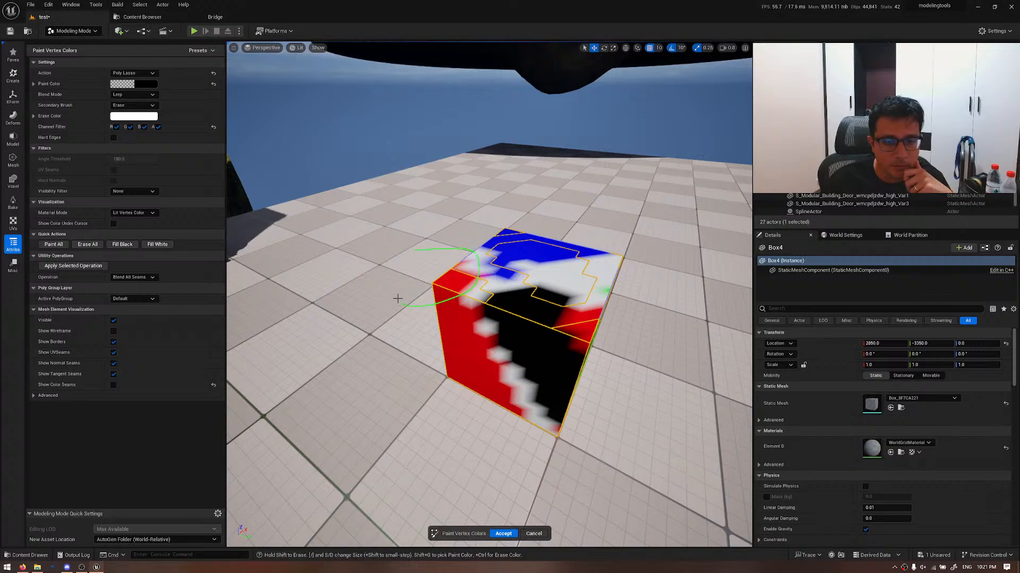
{"action": "left_click_drag", "start_coordinate": [398, 299], "coordinate": [408, 243]}
{"action": "mouse_move", "coordinate": [436, 259]}
{"action": "right_mouse_down"}
{"action": "mouse_move", "coordinate": [404, 250]}
{"action": "mouse_move", "coordinate": [436, 258]}
{"action": "right_mouse_up"}
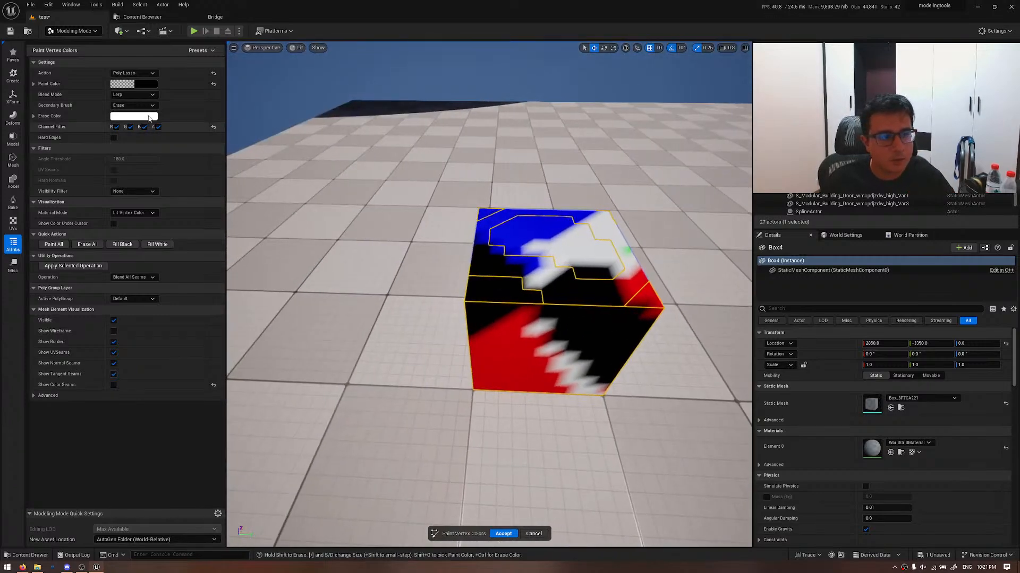
- Turn off the red, green and blue channels in the channel filter and lasso a box corner using only alpha
{"action": "left_click", "coordinate": [115, 128]}
{"action": "left_click", "coordinate": [130, 127]}
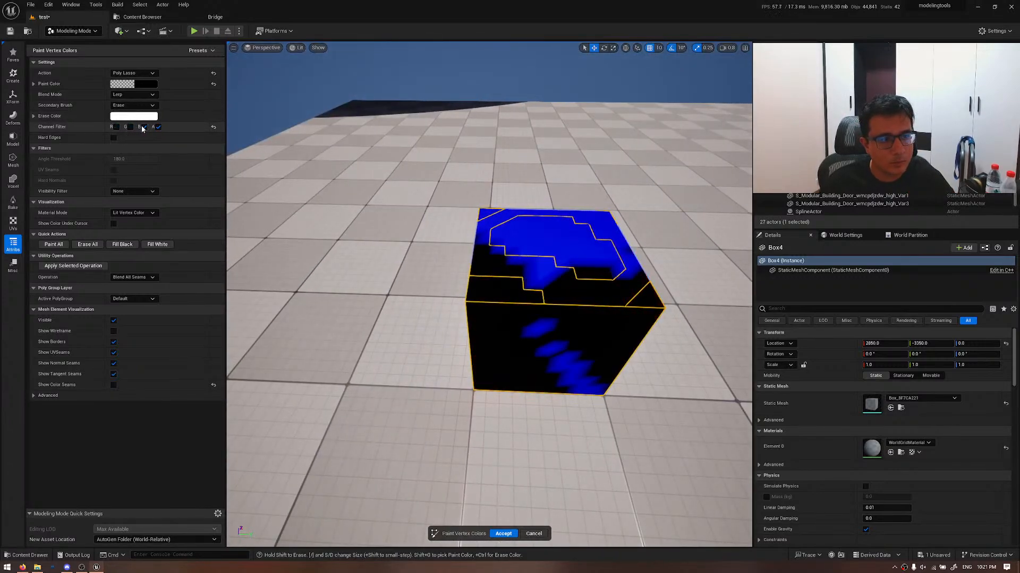
{"action": "left_click", "coordinate": [144, 128]}
{"action": "right_click_drag", "start_coordinate": [403, 254], "coordinate": [575, 239]}
{"action": "left_click_drag", "start_coordinate": [562, 317], "coordinate": [553, 318]}
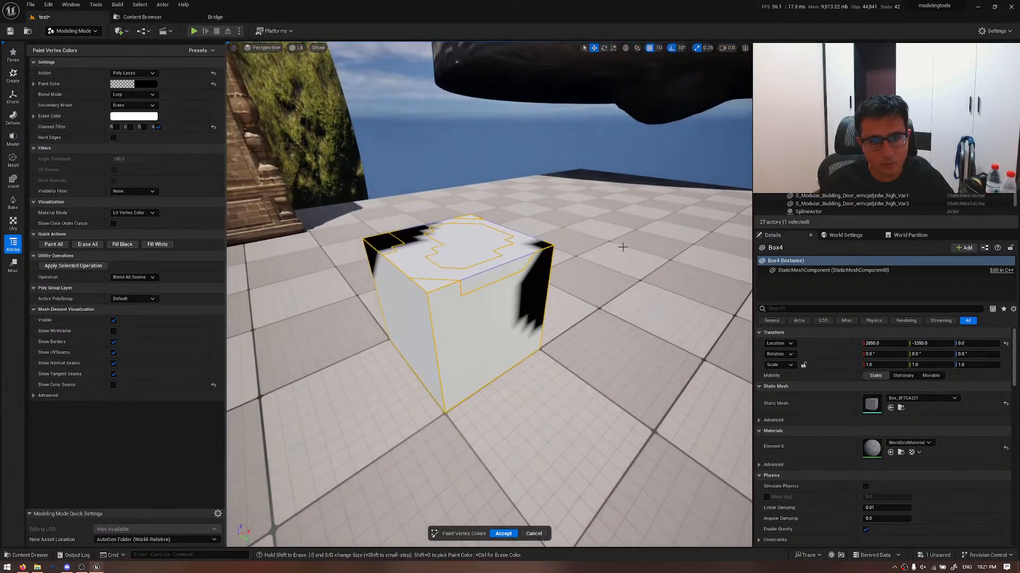
- Set the paint color to white with alpha 0 and lasso a larger area around the same box corner
{"action": "right_click_drag", "start_coordinate": [553, 319], "coordinate": [499, 311]}
{"action": "left_click", "coordinate": [146, 84]}
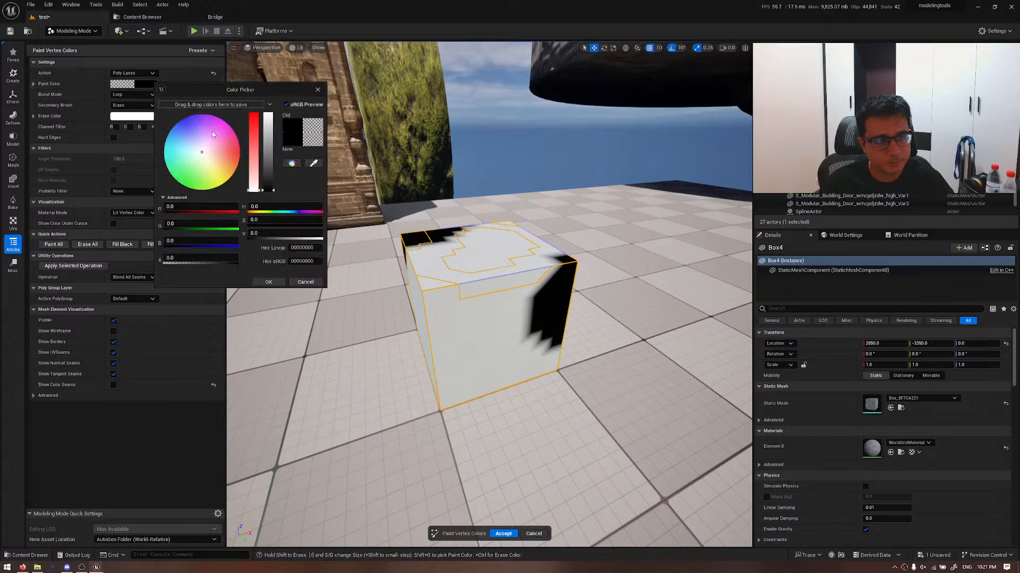
{"action": "left_click_drag", "start_coordinate": [264, 139], "coordinate": [267, 110]}
{"action": "left_click", "coordinate": [285, 283]}
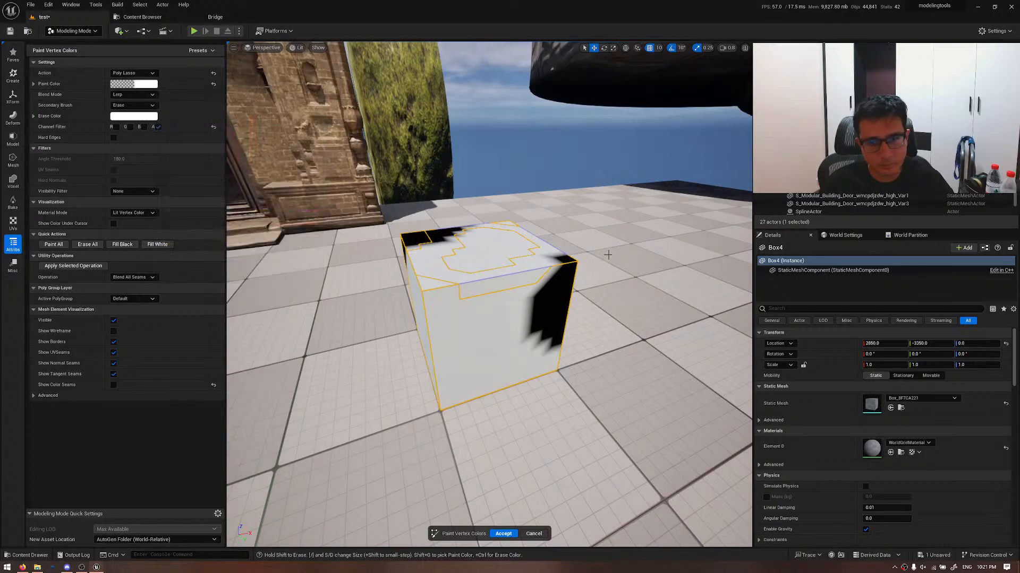
{"action": "left_click_drag", "start_coordinate": [604, 260], "coordinate": [606, 262]}
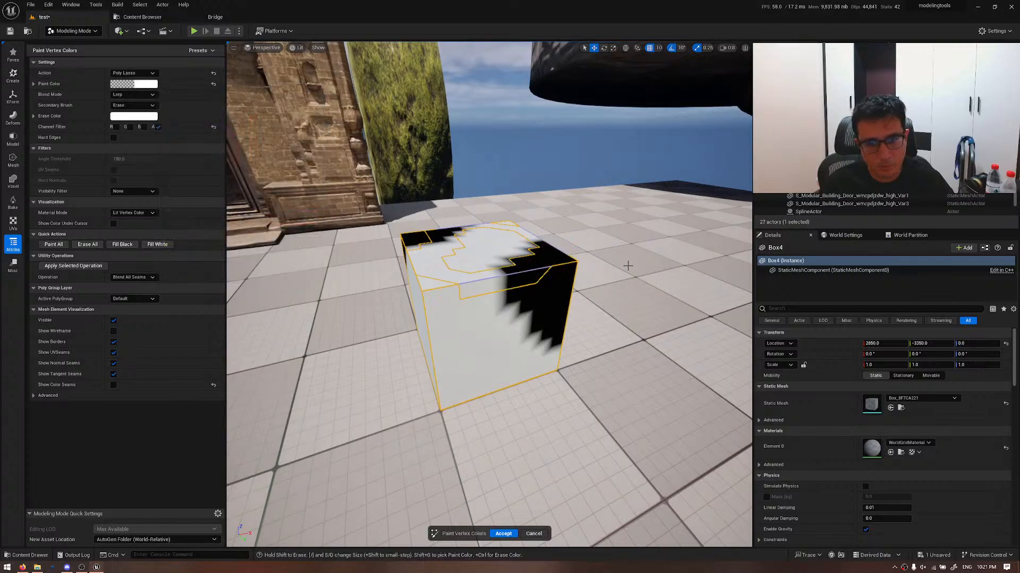
- Set the paint color to white with alpha 0.927 and lasso the black area around the box's top corner
{"action": "left_click", "coordinate": [134, 84]}
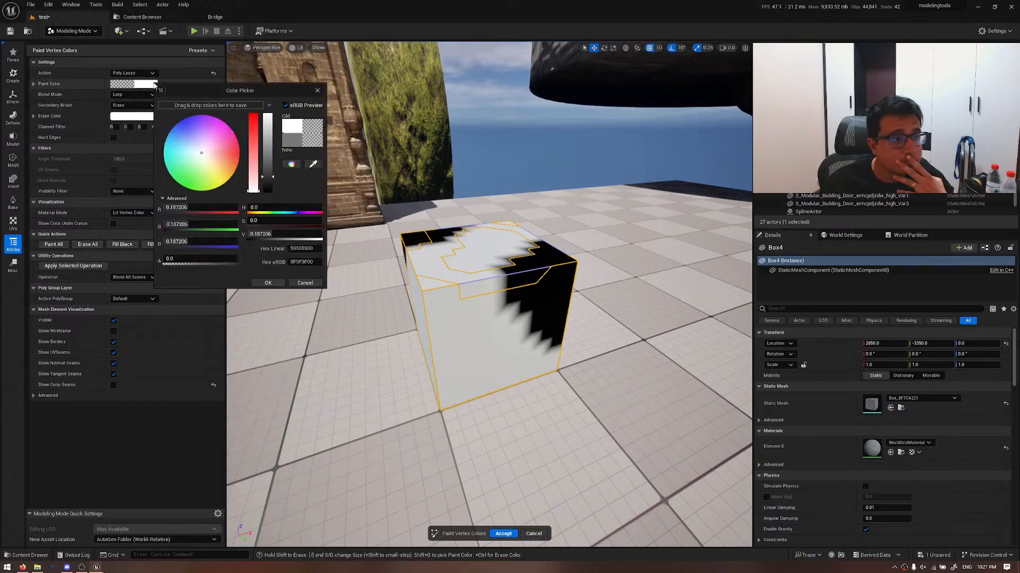
{"action": "left_click_drag", "start_coordinate": [223, 259], "coordinate": [239, 259]}
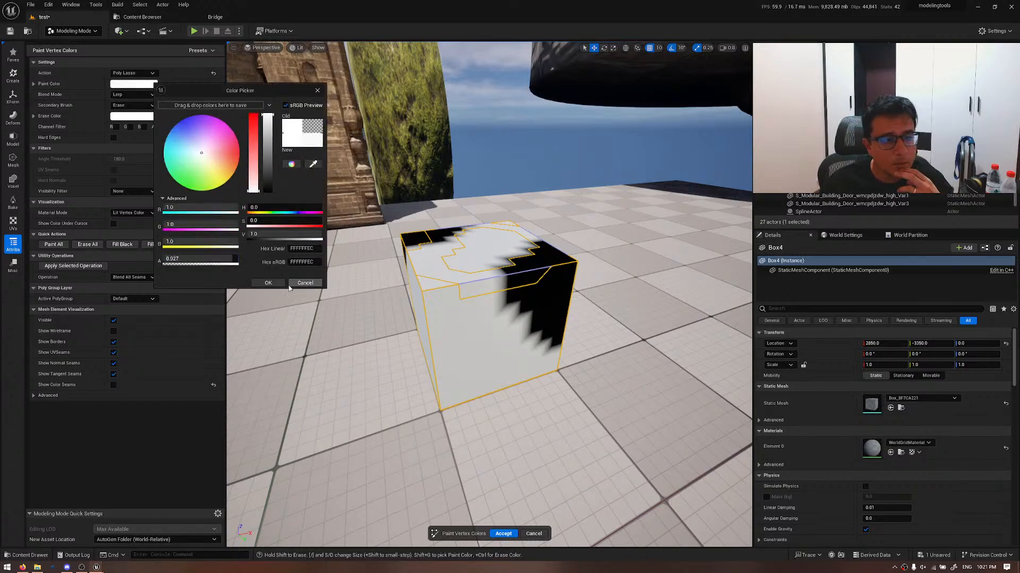
{"action": "left_click", "coordinate": [268, 283]}
{"action": "left_click_drag", "start_coordinate": [580, 234], "coordinate": [580, 237]}
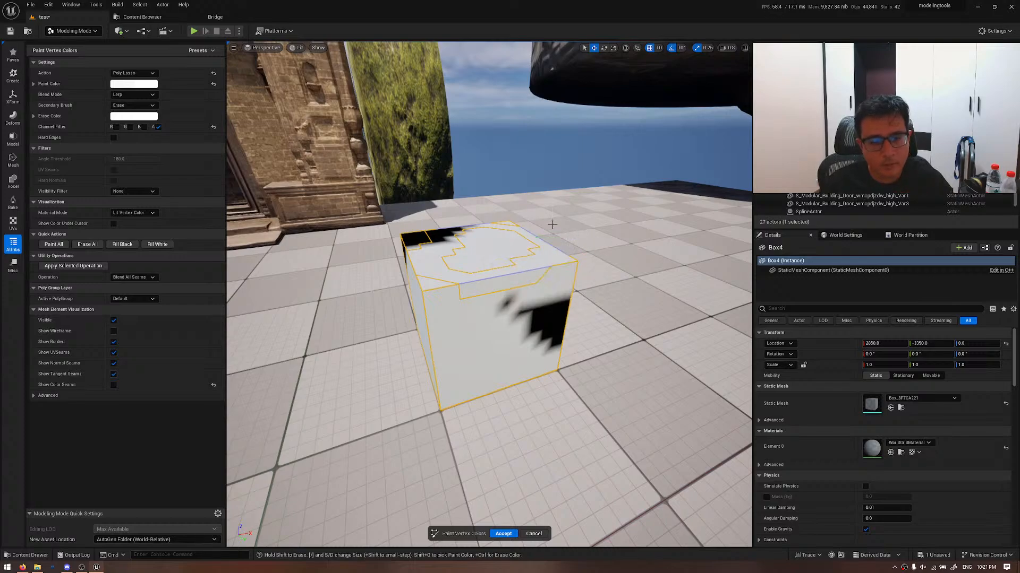
- Enable Hard Edges and lasso the remaining black patch on the side of the box to fill it white
{"action": "left_click", "coordinate": [113, 137]}
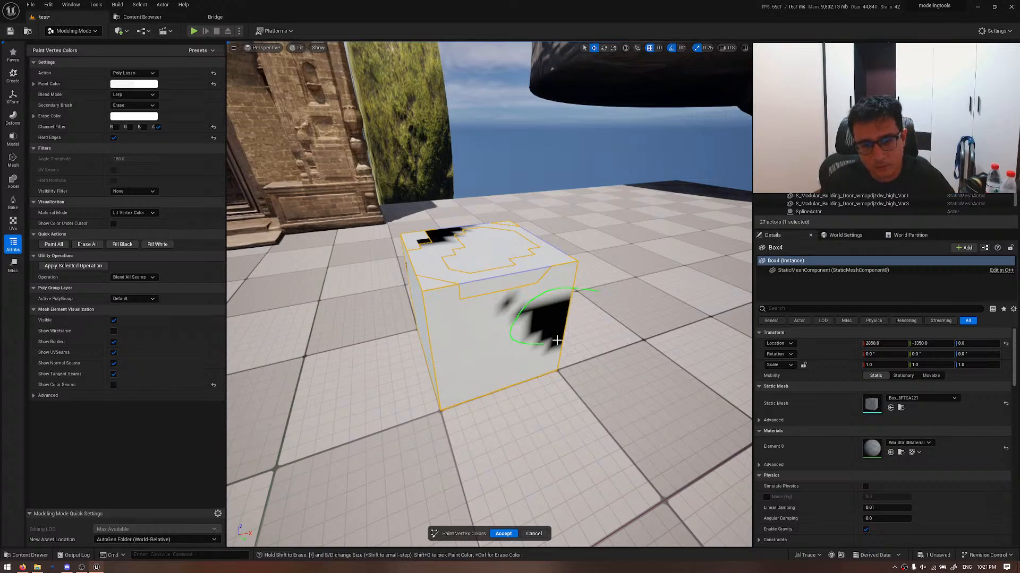
{"action": "left_click_drag", "start_coordinate": [556, 340], "coordinate": [597, 310]}
{"action": "right_click_drag", "start_coordinate": [611, 317], "coordinate": [579, 317]}
{"action": "left_click_drag", "start_coordinate": [610, 317], "coordinate": [390, 362]}
- Set the paint color to black and the erase color to black with alpha 0
{"action": "left_click", "coordinate": [134, 83]}
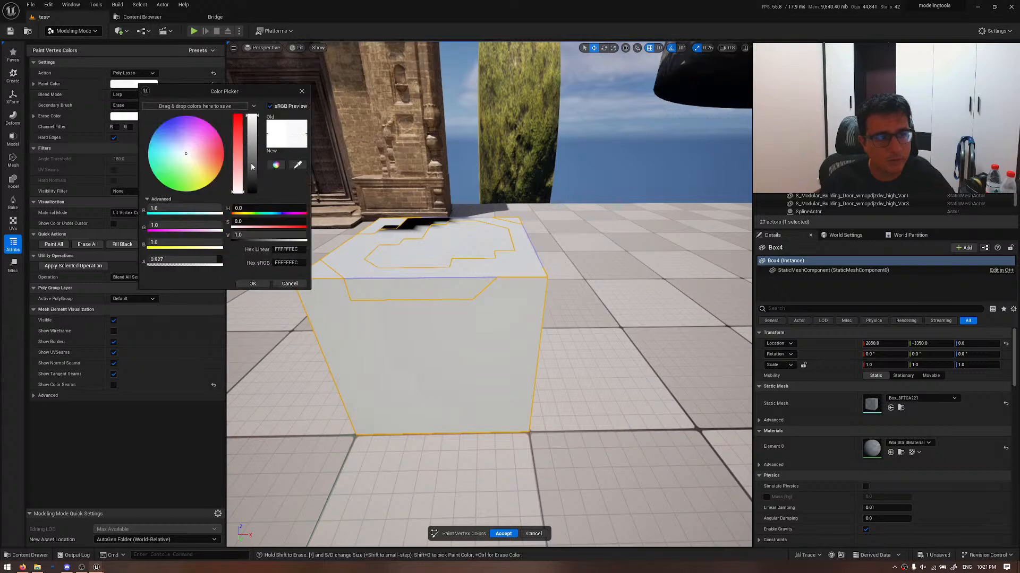
{"action": "left_click_drag", "start_coordinate": [252, 167], "coordinate": [251, 192]}
{"action": "left_click", "coordinate": [253, 283]}
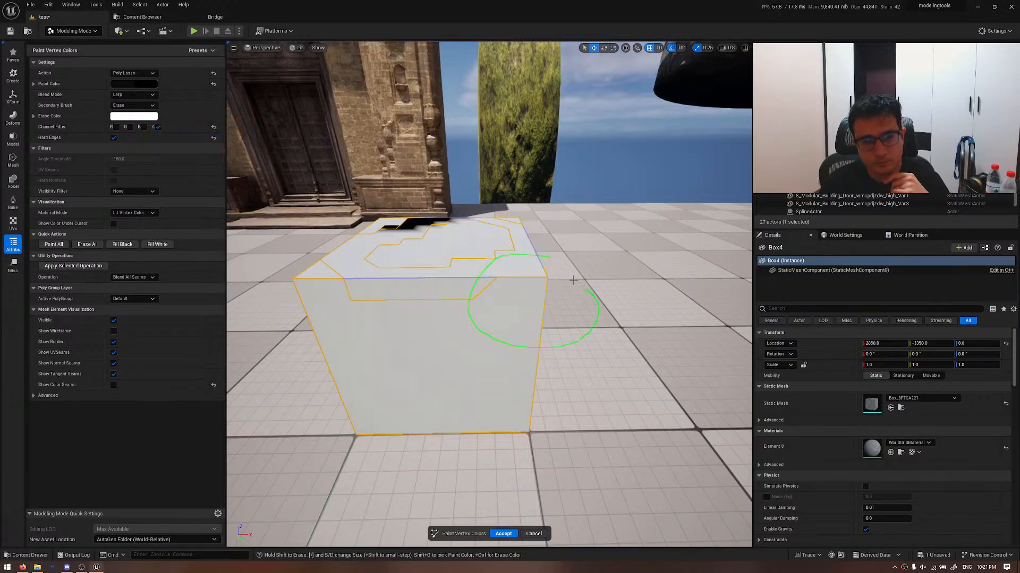
{"action": "left_click", "coordinate": [134, 115]}
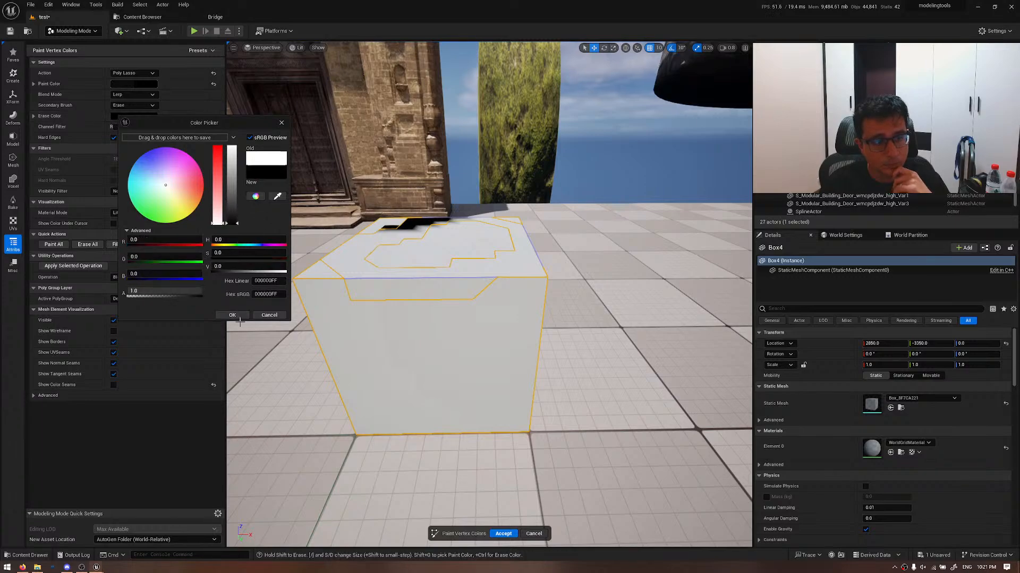
{"action": "left_click_drag", "start_coordinate": [188, 292], "coordinate": [133, 291]}
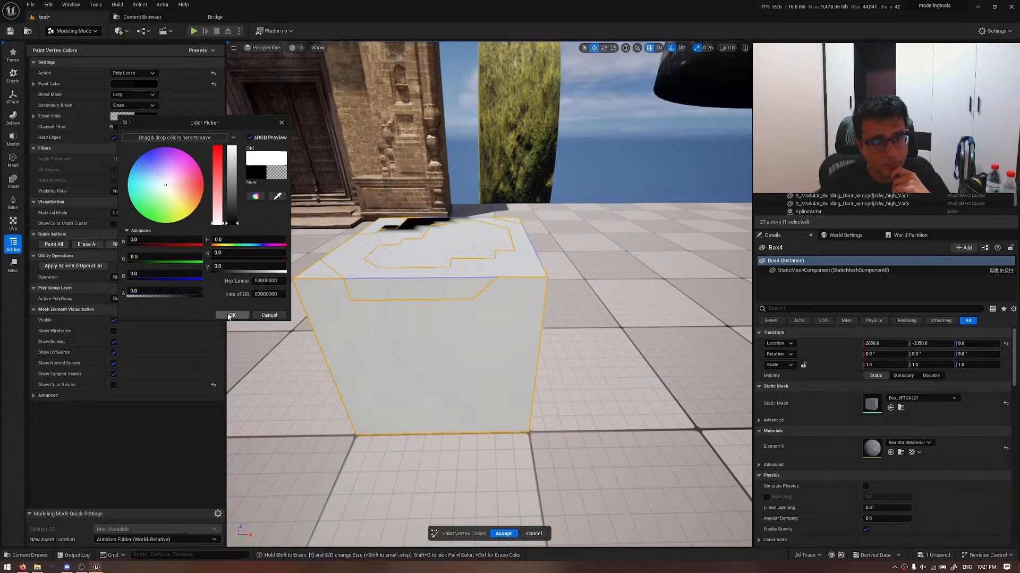
{"action": "left_click", "coordinate": [231, 315]}
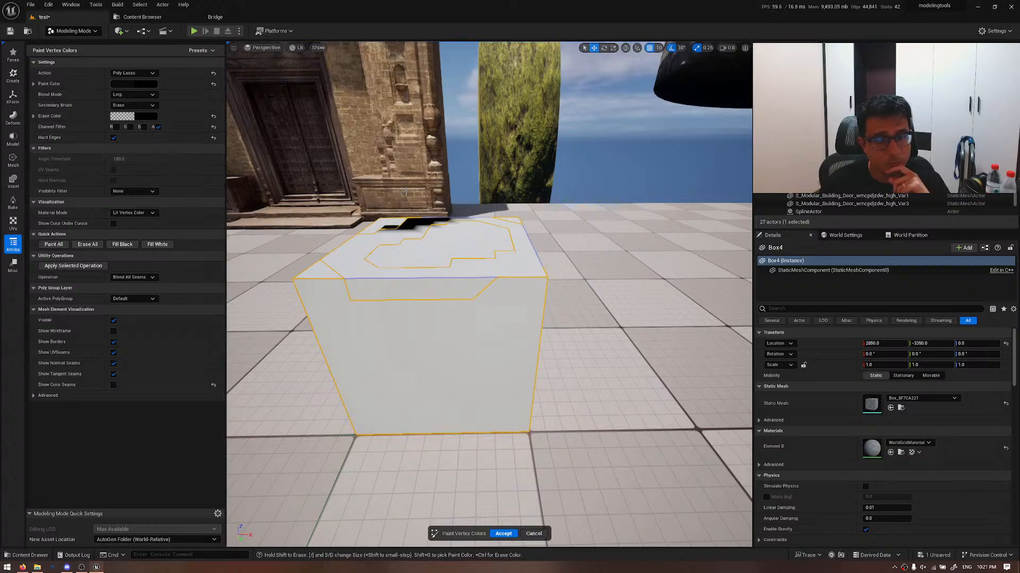
- Set the paint color's alpha to 0 and lasso the box's near top corner with hard edges
{"action": "left_click", "coordinate": [134, 84]}
{"action": "left_click_drag", "start_coordinate": [216, 260], "coordinate": [165, 261]}
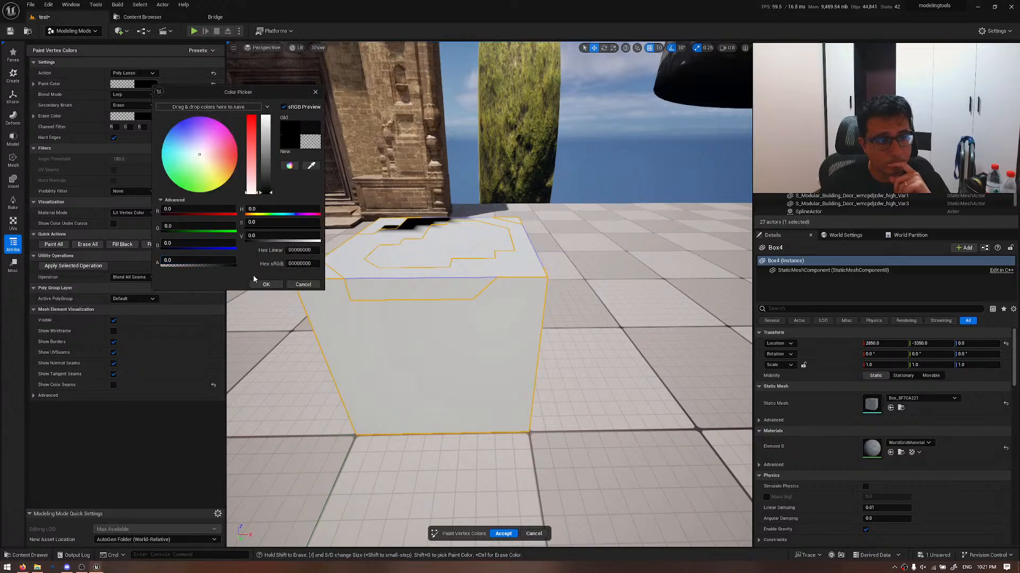
{"action": "left_click", "coordinate": [266, 284]}
{"action": "left_click_drag", "start_coordinate": [483, 250], "coordinate": [585, 259]}
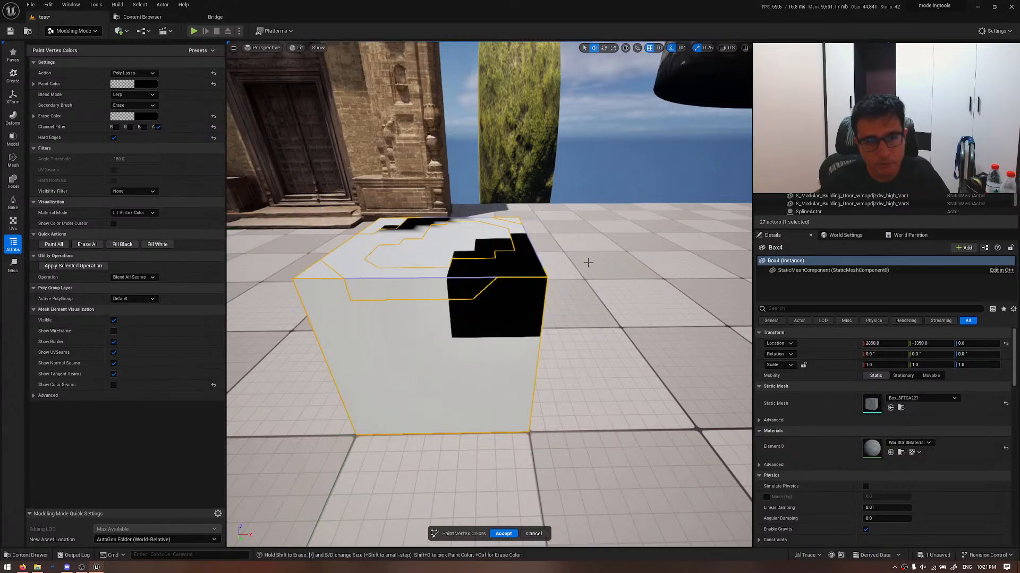
- Turn off Hard Edges and lasso several areas across the box's top face to fill them with soft edges
{"action": "right_click_drag", "start_coordinate": [588, 263], "coordinate": [570, 313]}
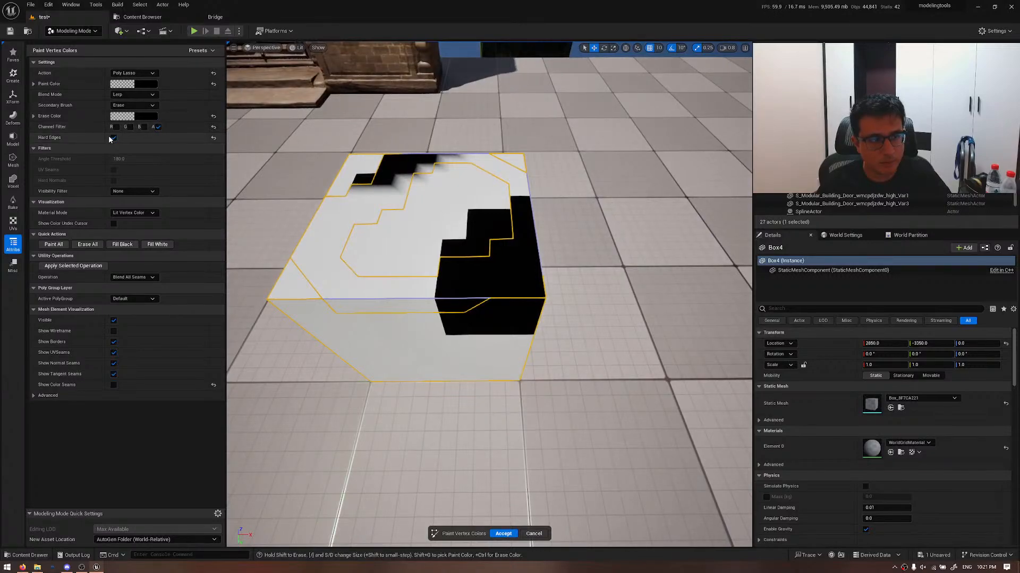
{"action": "left_click", "coordinate": [112, 139]}
{"action": "mouse_move", "coordinate": [546, 229]}
{"action": "right_mouse_down"}
{"action": "mouse_move", "coordinate": [563, 250]}
{"action": "mouse_move", "coordinate": [546, 212]}
{"action": "right_mouse_up"}
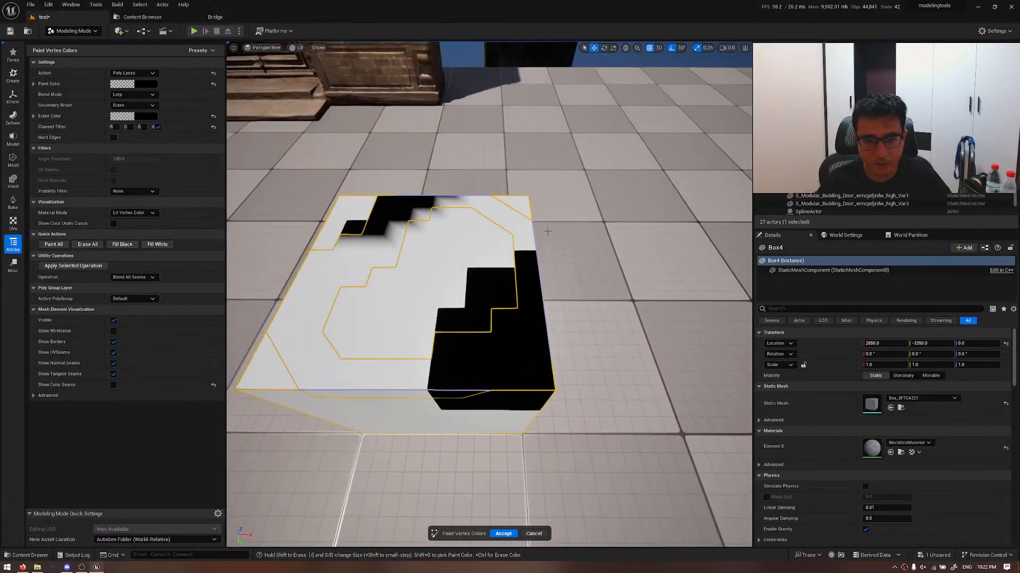
{"action": "left_click_drag", "start_coordinate": [551, 225], "coordinate": [422, 237]}
{"action": "left_click_drag", "start_coordinate": [572, 271], "coordinate": [560, 224]}
{"action": "mouse_move", "coordinate": [573, 228]}
{"action": "right_mouse_down"}
{"action": "mouse_move", "coordinate": [619, 252]}
{"action": "mouse_move", "coordinate": [629, 276]}
{"action": "right_mouse_up"}
{"action": "left_click_drag", "start_coordinate": [547, 253], "coordinate": [417, 268]}
{"action": "left_click_drag", "start_coordinate": [563, 273], "coordinate": [548, 254]}
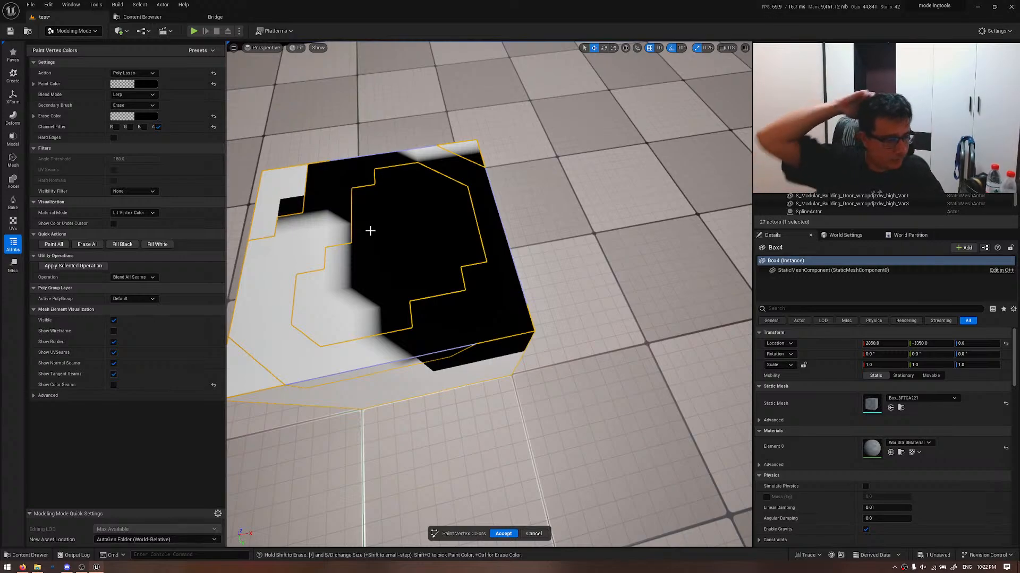
- Apply the painted vertex colors to the box
{"action": "right_click_drag", "start_coordinate": [444, 283], "coordinate": [610, 252]}
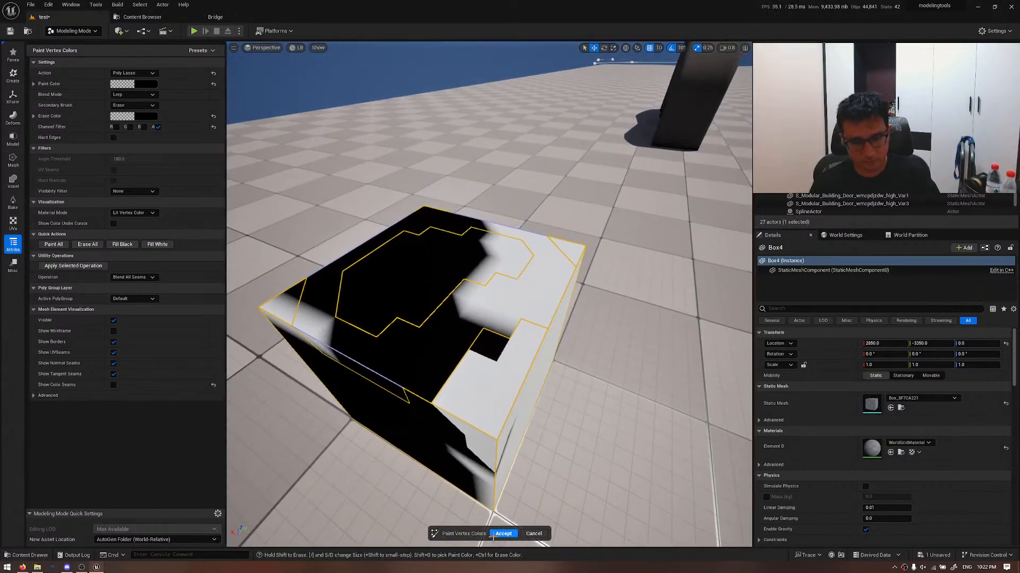
{"action": "left_click", "coordinate": [504, 534]}
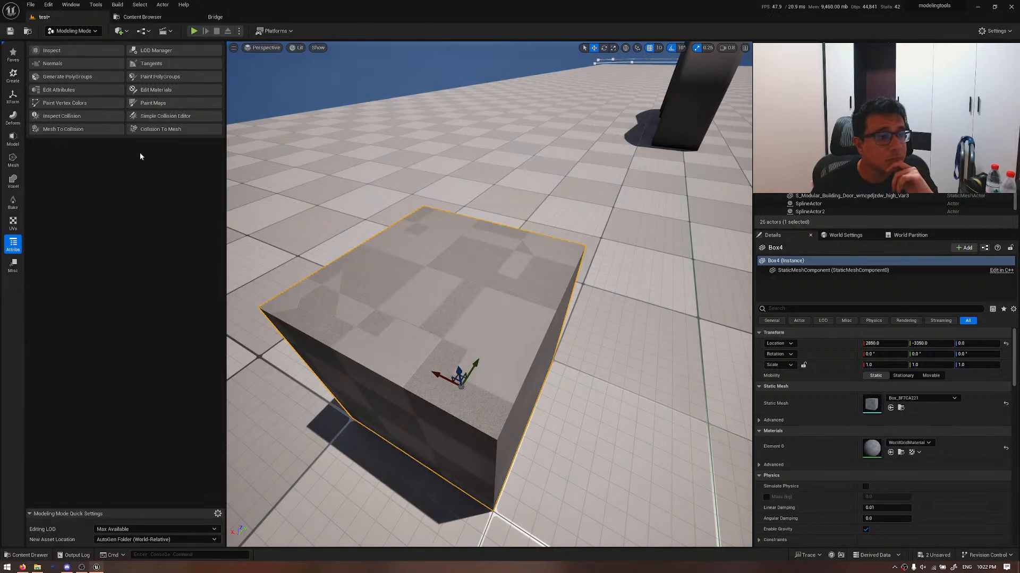
- Add a sphere simple collision shape to the box and raise it about 90 units
{"action": "right_click_drag", "start_coordinate": [426, 255], "coordinate": [297, 223]}
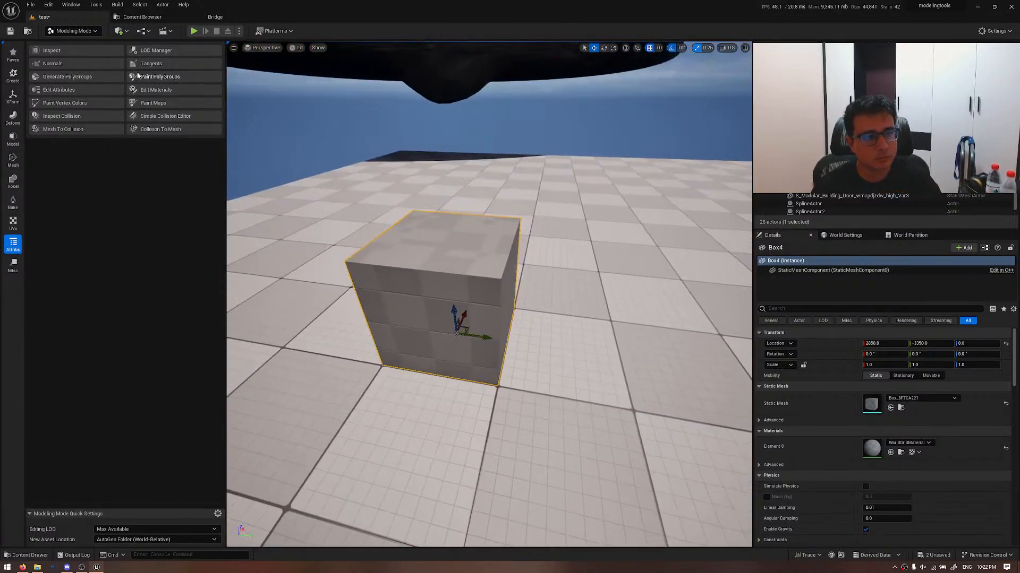
{"action": "left_click", "coordinate": [146, 116]}
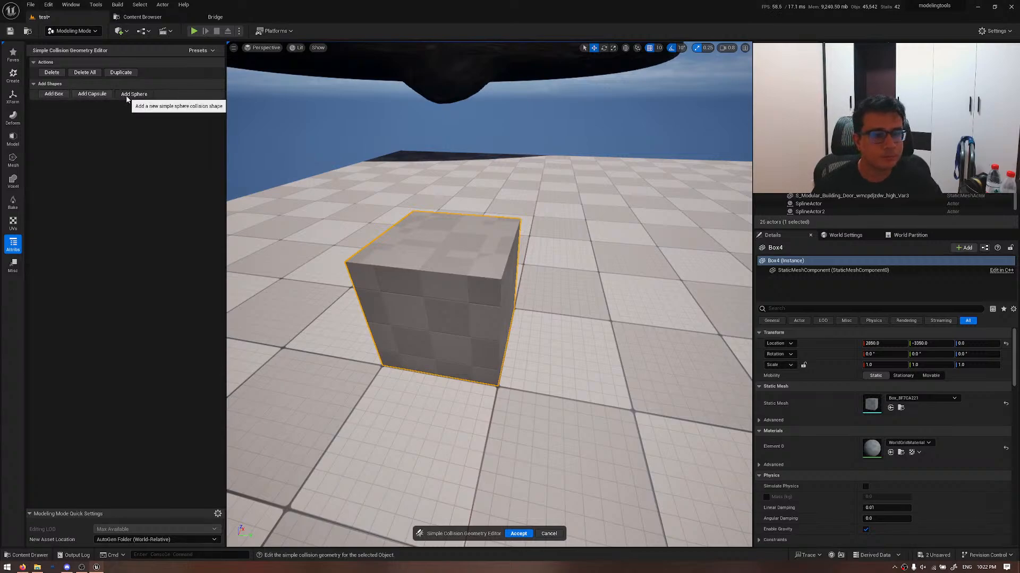
{"action": "left_click", "coordinate": [134, 94]}
{"action": "left_click_drag", "start_coordinate": [452, 318], "coordinate": [443, 220]}
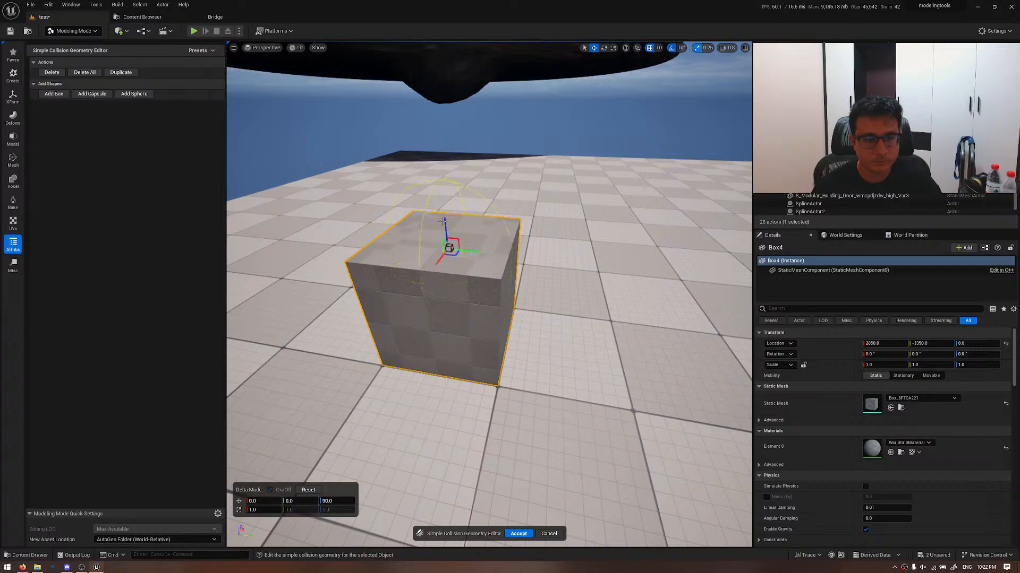
{"action": "left_click", "coordinate": [518, 534]}
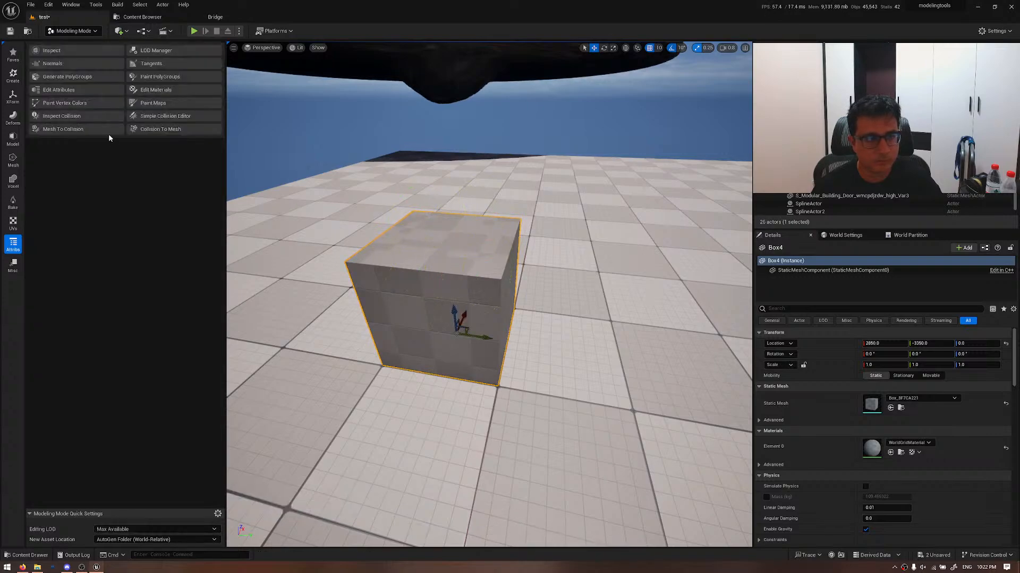
- Delete all simple collision shapes from the box and add a box collision shape raised to cover the mesh
{"action": "left_click", "coordinate": [162, 116]}
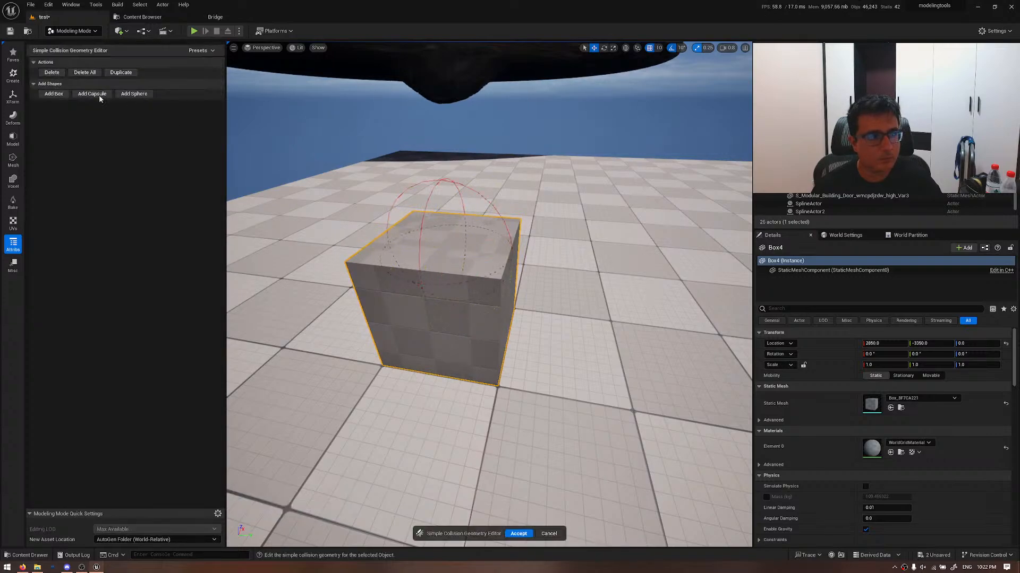
{"action": "left_click", "coordinate": [85, 72]}
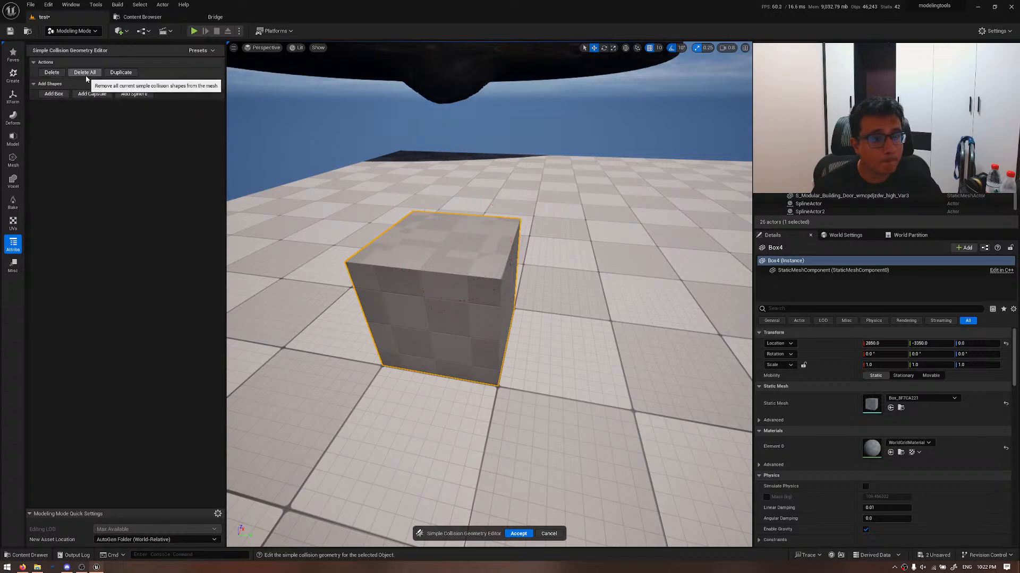
{"action": "left_click", "coordinate": [54, 94]}
{"action": "right_click_drag", "start_coordinate": [494, 274], "coordinate": [390, 242]}
{"action": "left_click_drag", "start_coordinate": [496, 284], "coordinate": [496, 227]}
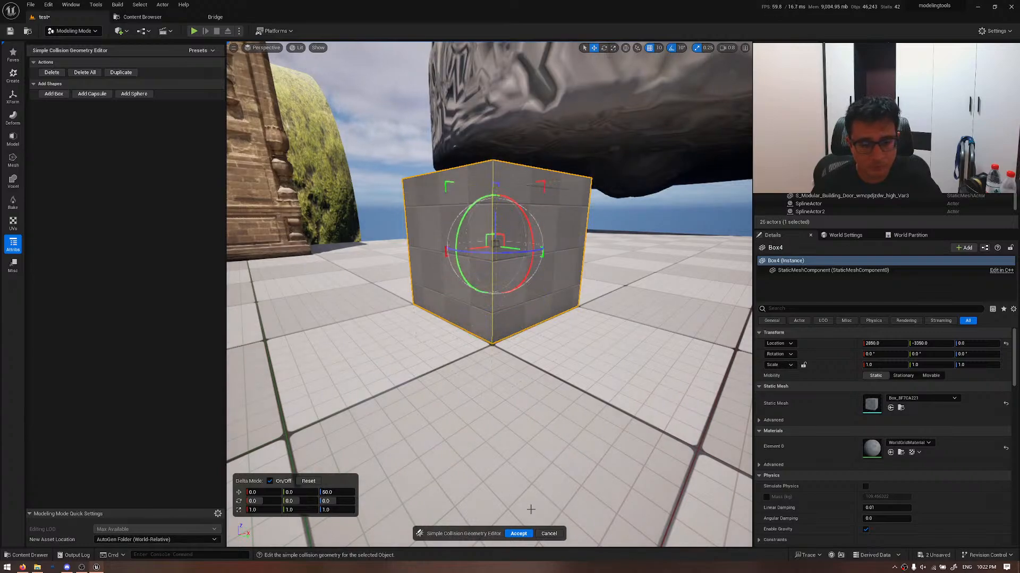
{"action": "left_click", "coordinate": [518, 534]}
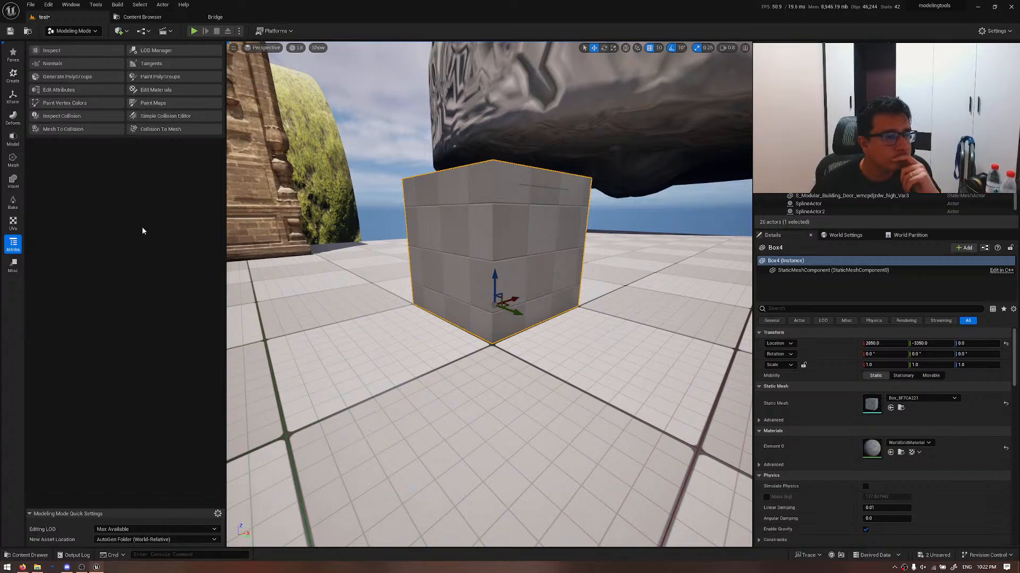
- Review the box's LOD, Nanite and material settings in the LOD Manager and exit it
{"action": "left_click", "coordinate": [167, 52]}
{"action": "left_click", "coordinate": [17, 269]}
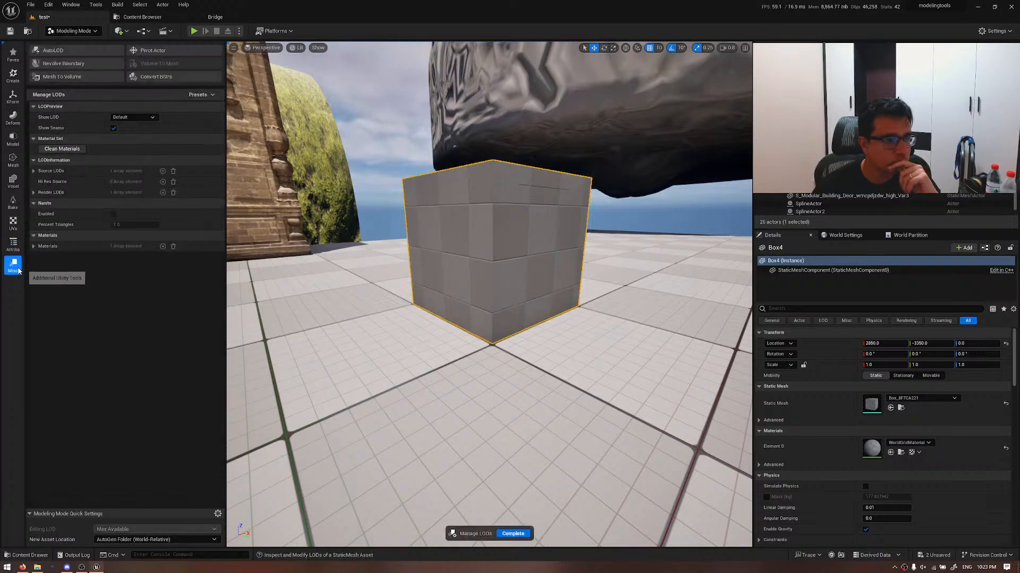
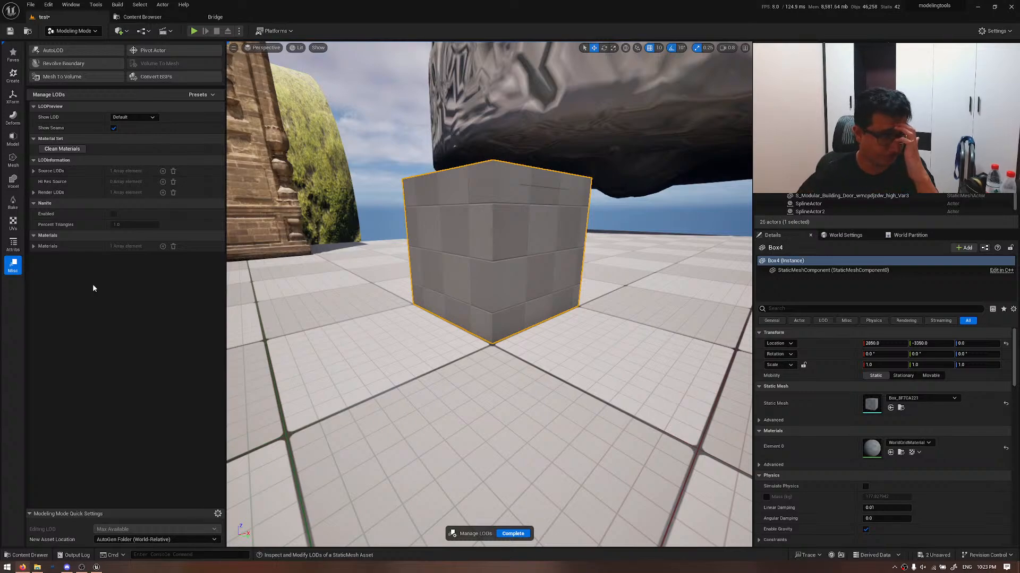
{"action": "left_click", "coordinate": [513, 533]}
{"action": "mouse_move", "coordinate": [478, 356]}
{"action": "right_mouse_down"}
{"action": "mouse_move", "coordinate": [478, 409]}
{"action": "mouse_move", "coordinate": [481, 366]}
{"action": "right_mouse_up"}
{"action": "key", "text": "e"}
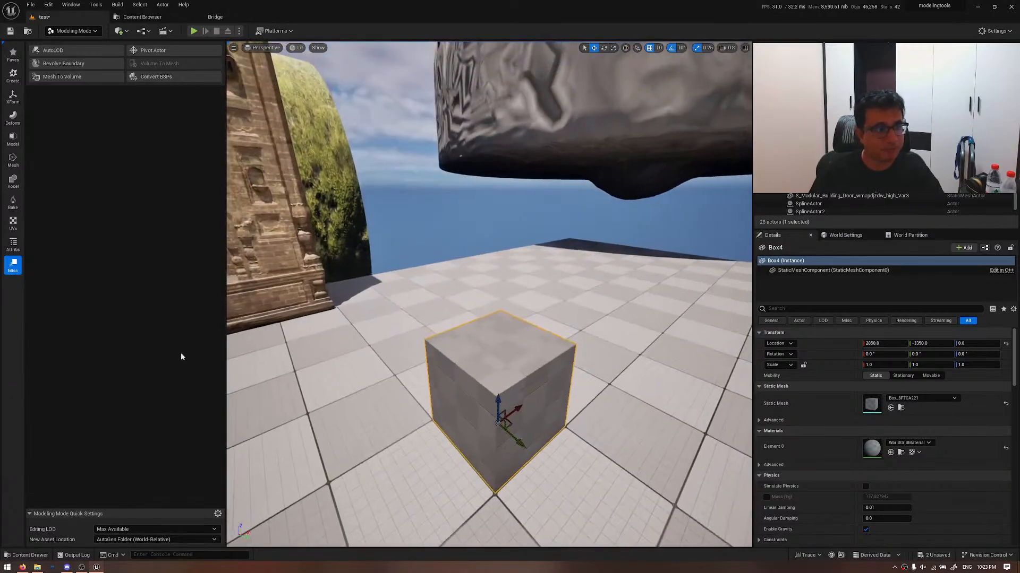
{"action": "left_click", "coordinate": [13, 244]}
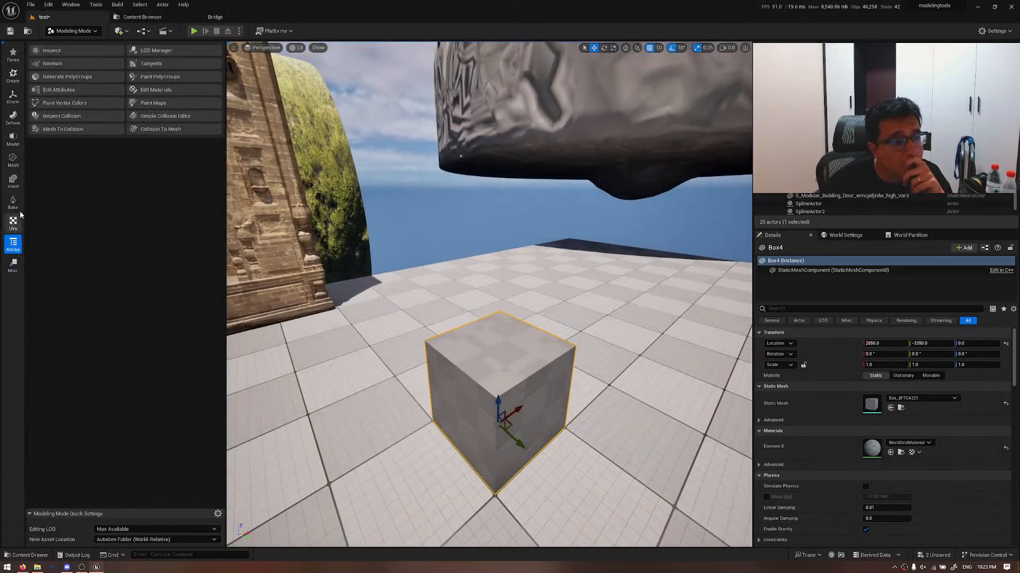
{"action": "left_click", "coordinate": [13, 202]}
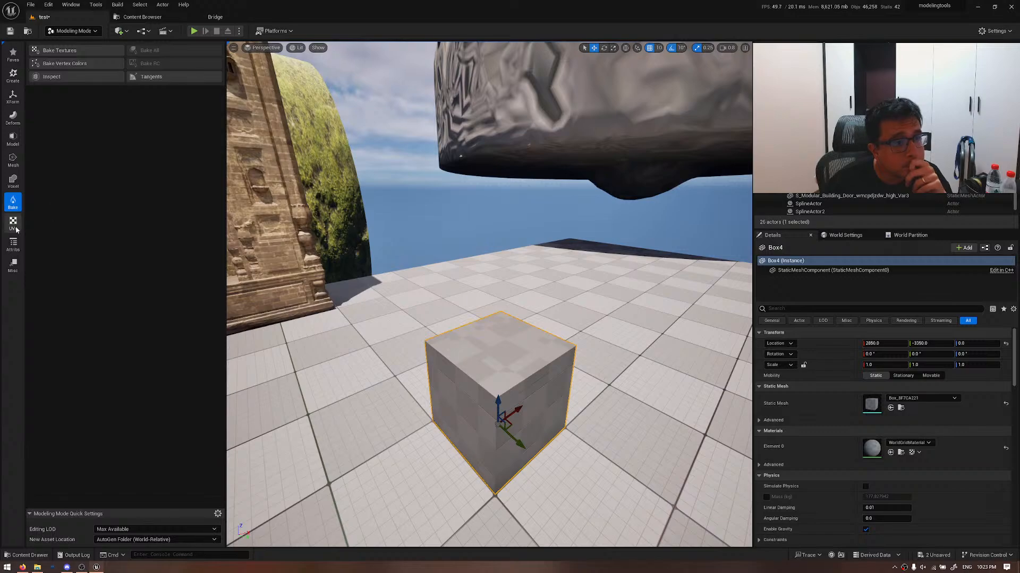
{"action": "left_click", "coordinate": [15, 227]}
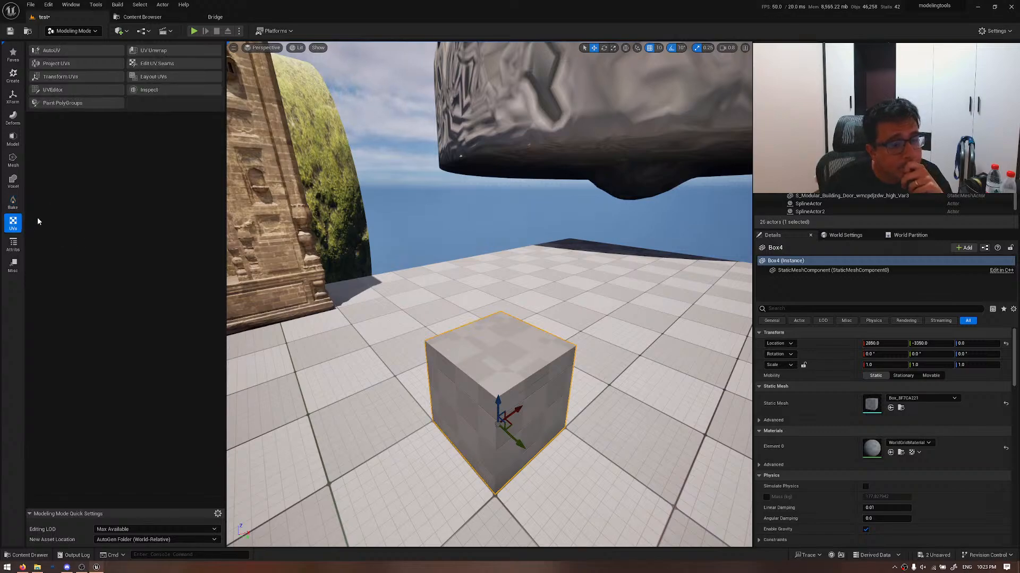
{"action": "left_click", "coordinate": [13, 139]}
{"action": "left_click", "coordinate": [16, 162]}
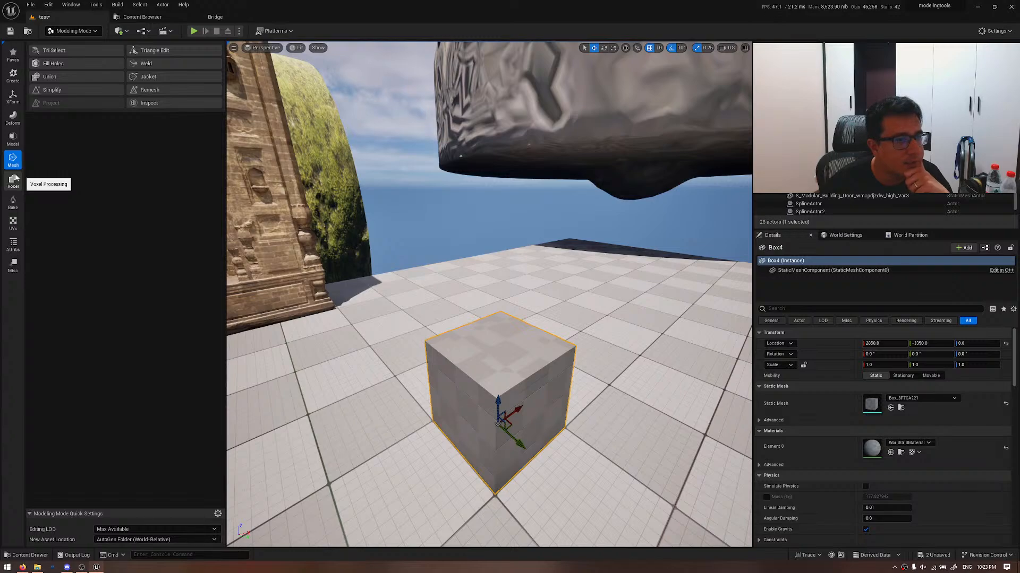
{"action": "left_click", "coordinate": [16, 178]}
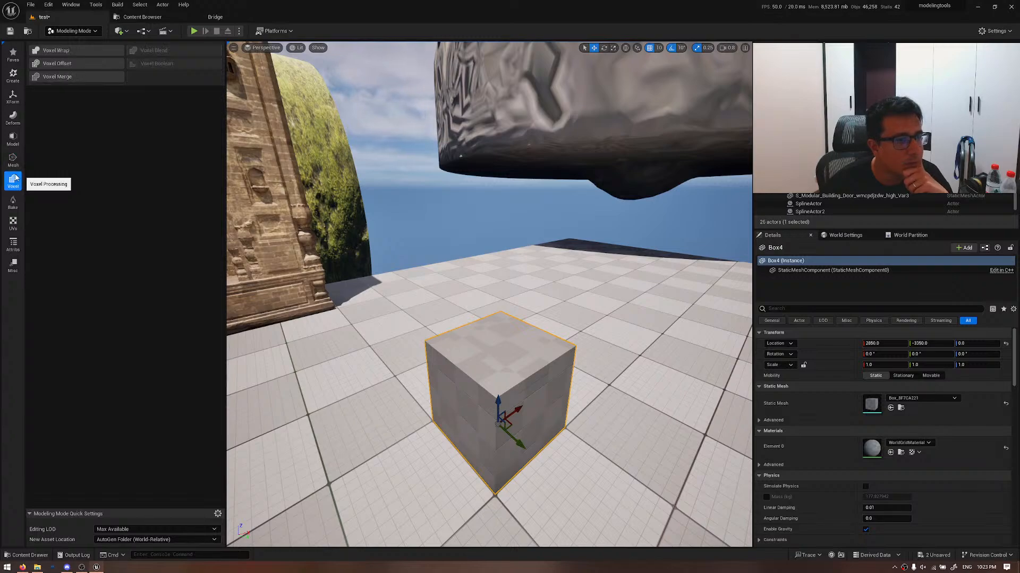
- Move the box along the Y axis to -3510
{"action": "left_click", "coordinate": [19, 61]}
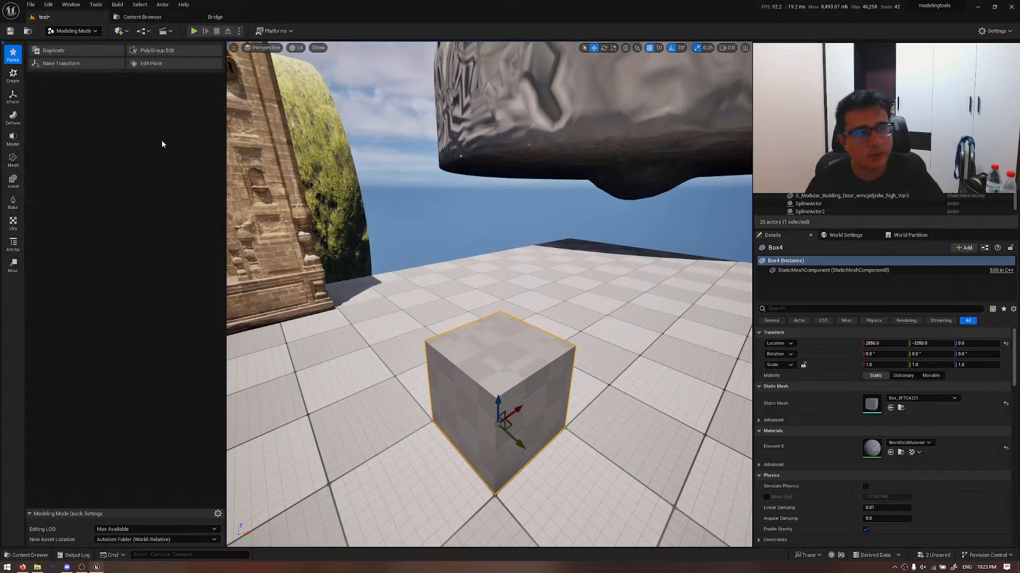
{"action": "left_click_drag", "start_coordinate": [512, 438], "coordinate": [433, 369]}
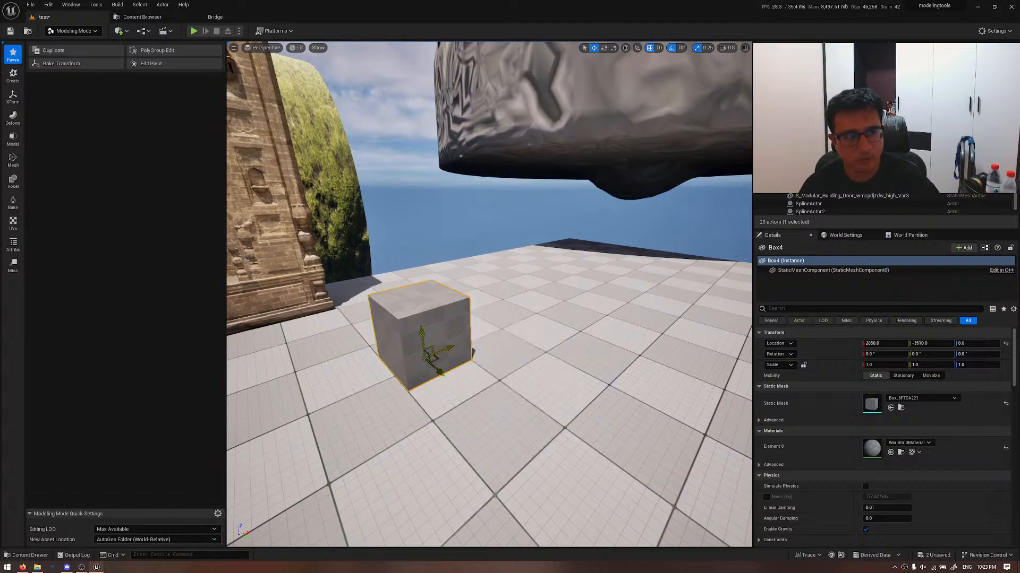
- Duplicate the box with the inputs deleted, and move the duplicate along Y to -3560
{"action": "left_click", "coordinate": [53, 50]}
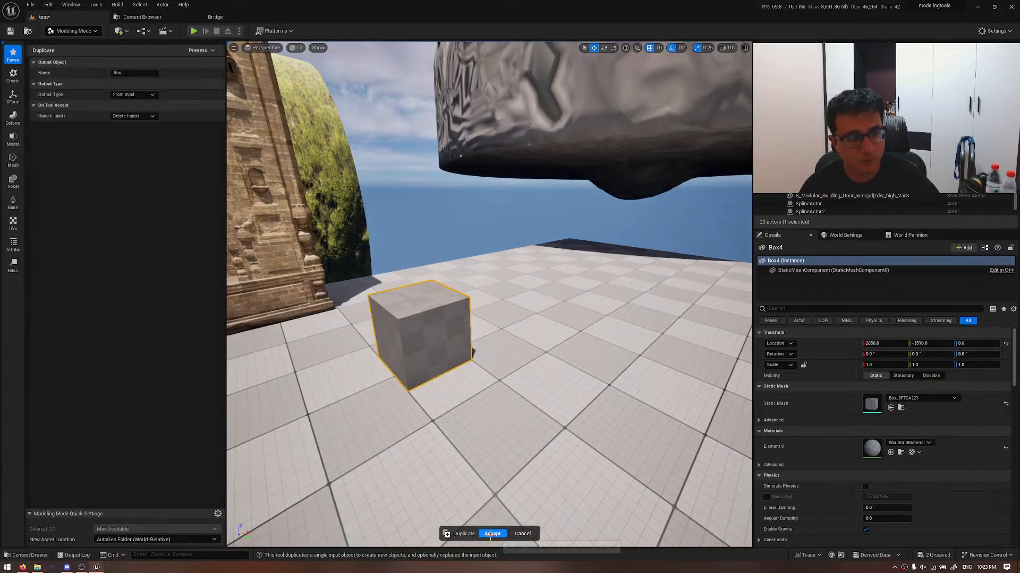
{"action": "left_click", "coordinate": [492, 534]}
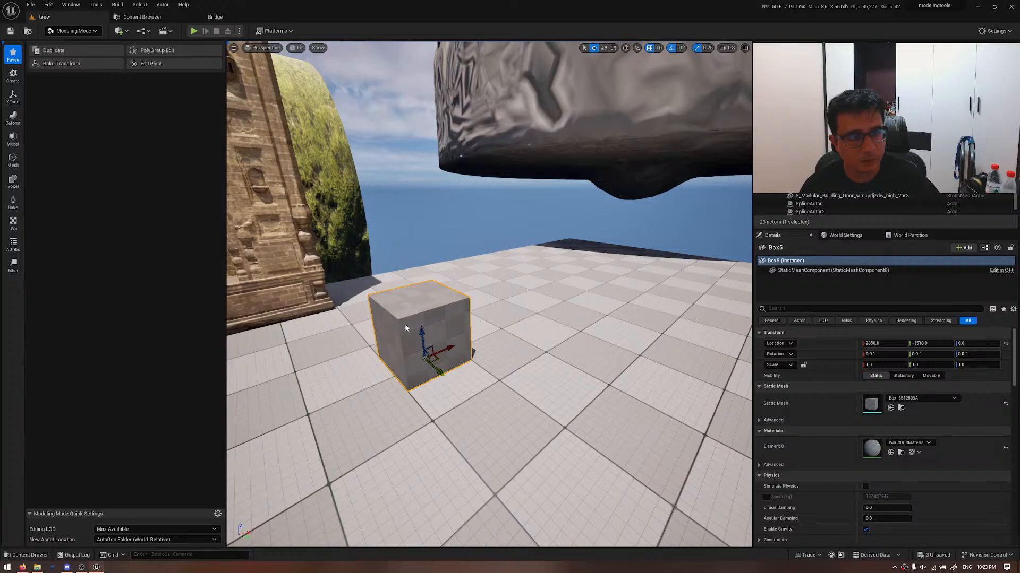
{"action": "left_click_drag", "start_coordinate": [442, 374], "coordinate": [425, 358]}
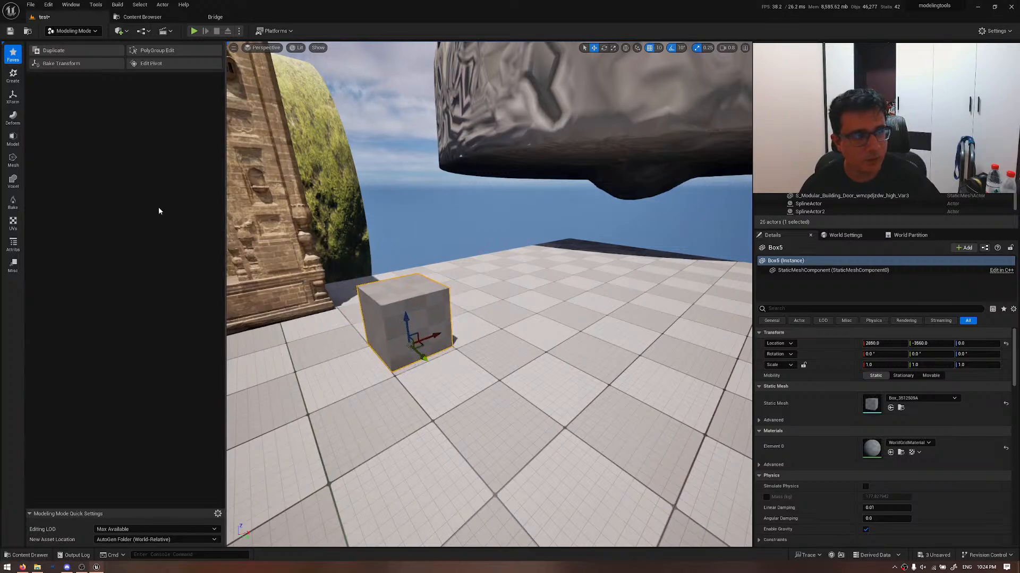
- Extrude the box's outer top polygroup upward by roughly the height of the box using PolyGroup Edit
{"action": "left_click", "coordinate": [158, 52]}
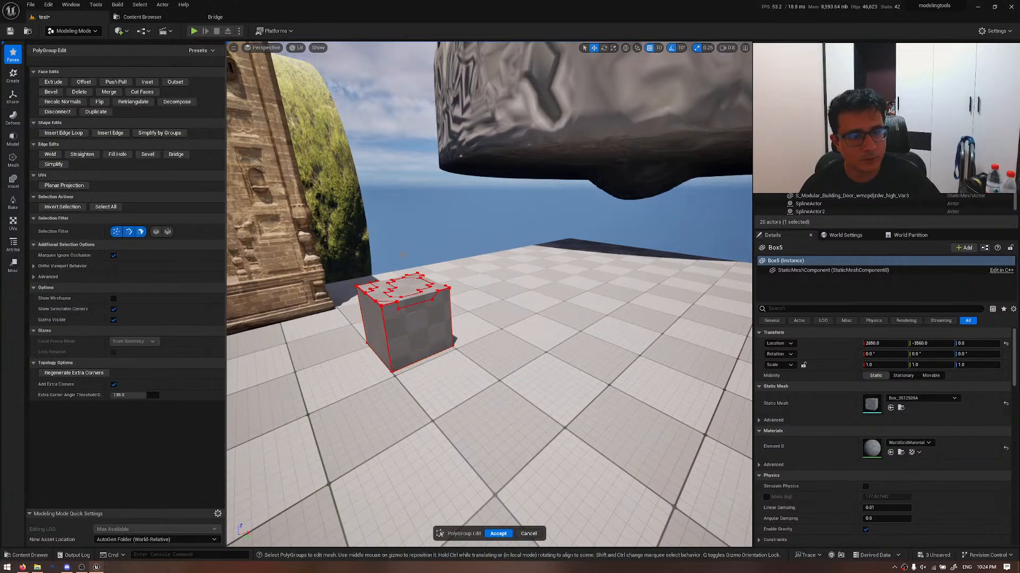
{"action": "left_click", "coordinate": [419, 299]}
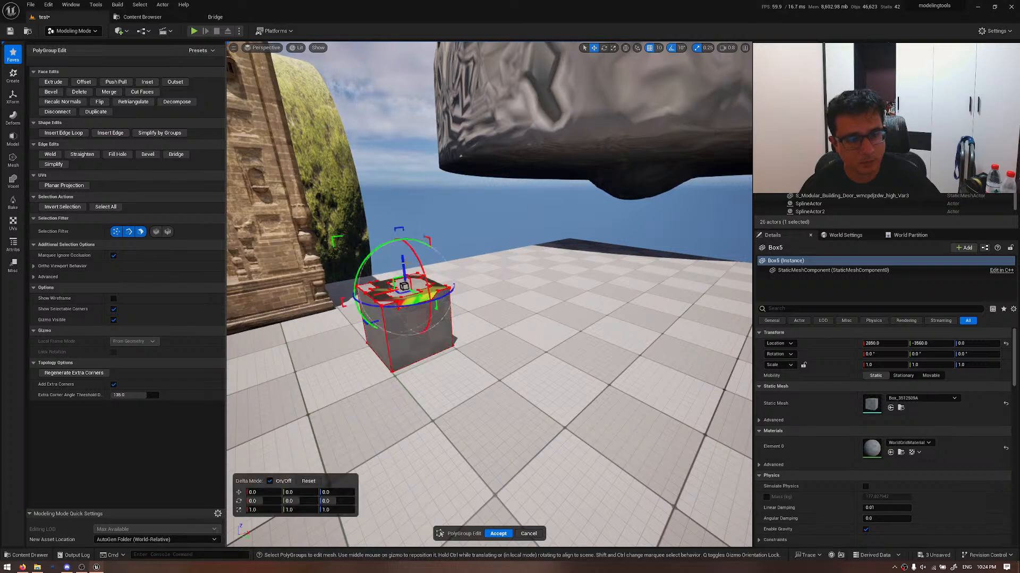
{"action": "left_click_drag", "start_coordinate": [403, 268], "coordinate": [399, 229]}
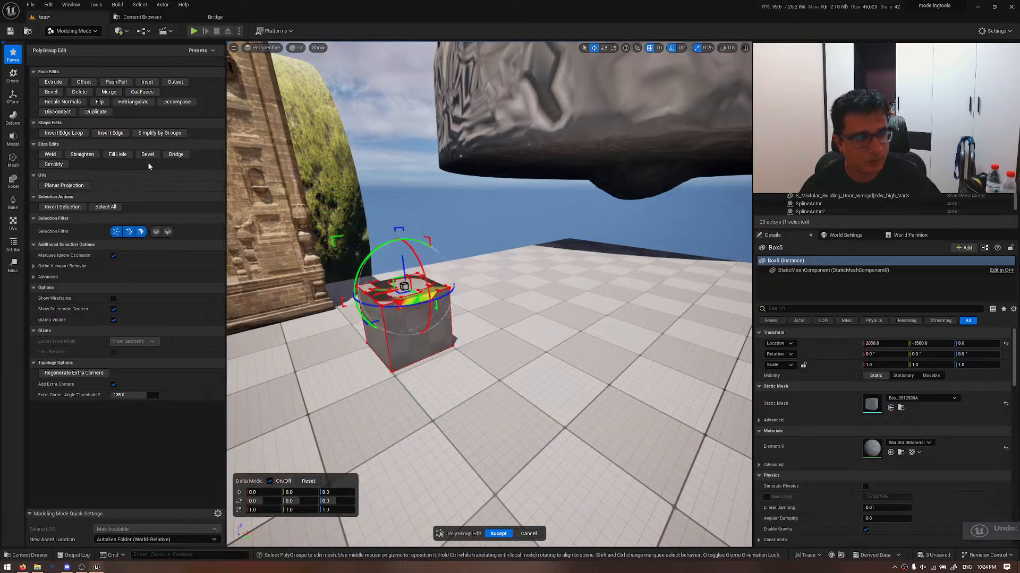
{"action": "key", "text": "ctrl+z"}
{"action": "left_click", "coordinate": [53, 81]}
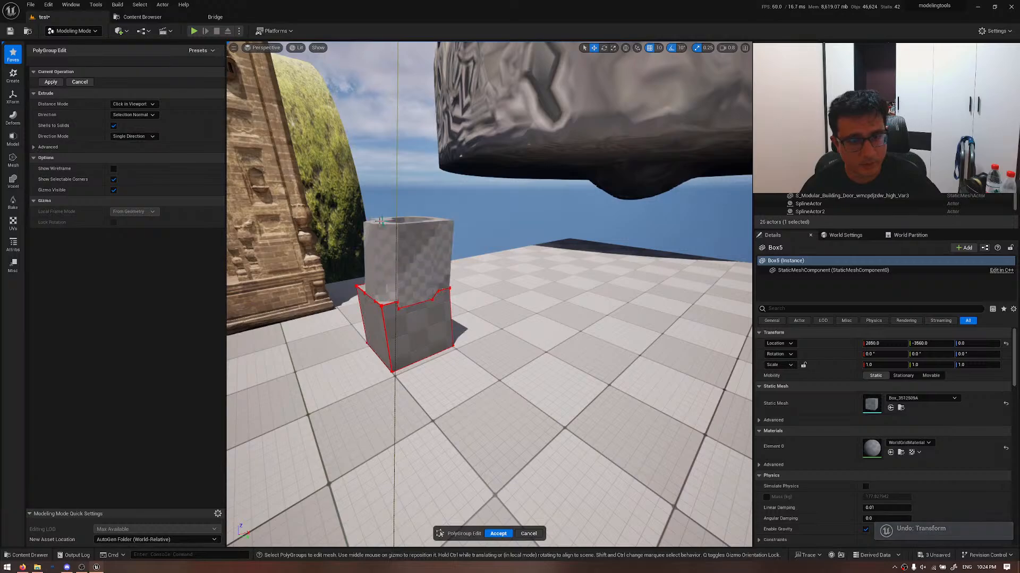
{"action": "left_click", "coordinate": [411, 229]}
- Bevel the extruded top polygroup with a distance of 4.0 and accept the PolyGroup edits
{"action": "right_click_drag", "start_coordinate": [420, 326], "coordinate": [390, 340]}
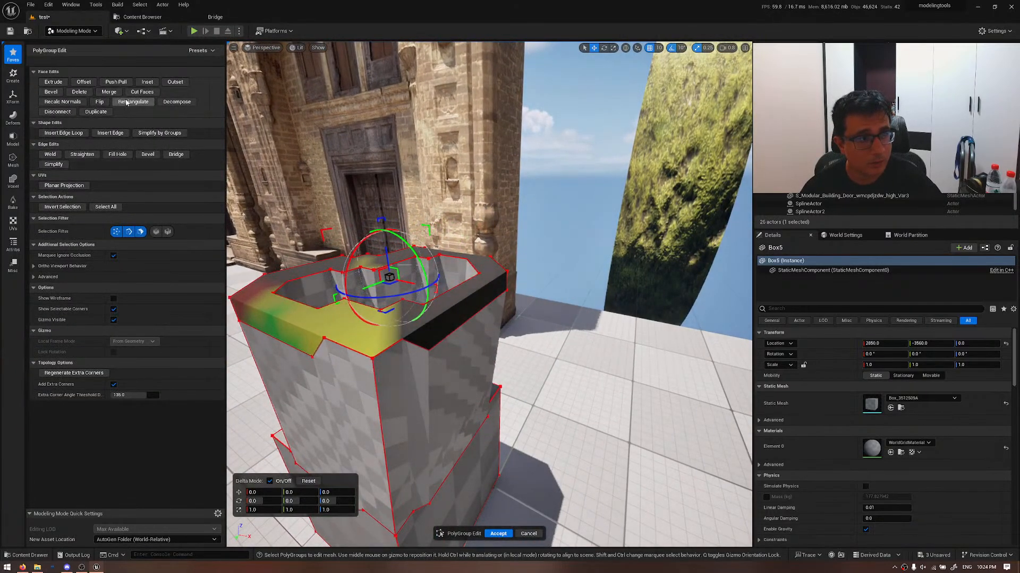
{"action": "left_click", "coordinate": [94, 112]}
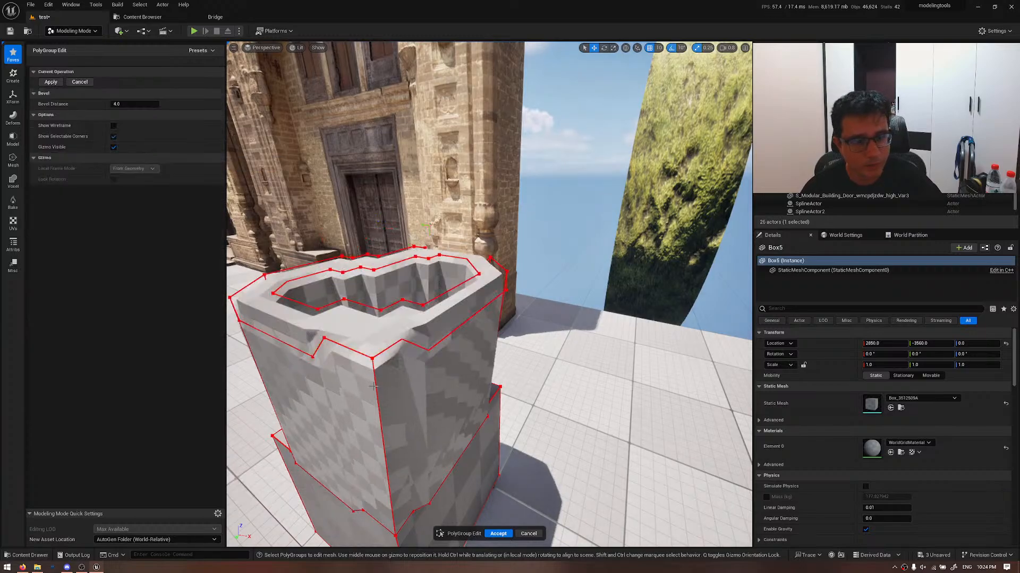
{"action": "left_click", "coordinate": [498, 534]}
{"action": "right_click_drag", "start_coordinate": [462, 466], "coordinate": [399, 444]}
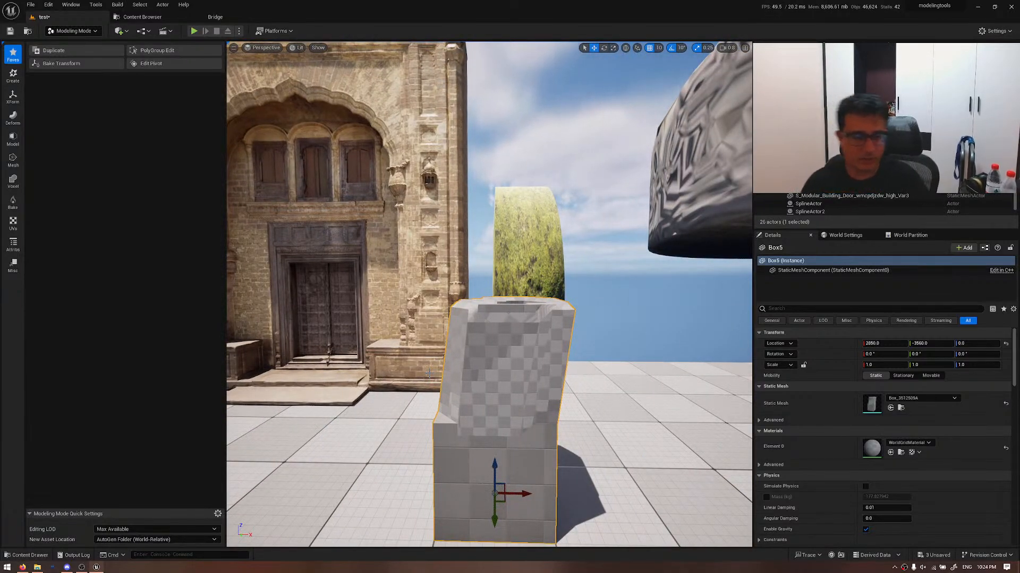
- Look over the Create tools and fly around the level to examine the objects modeled so far
{"action": "left_click", "coordinate": [13, 75]}
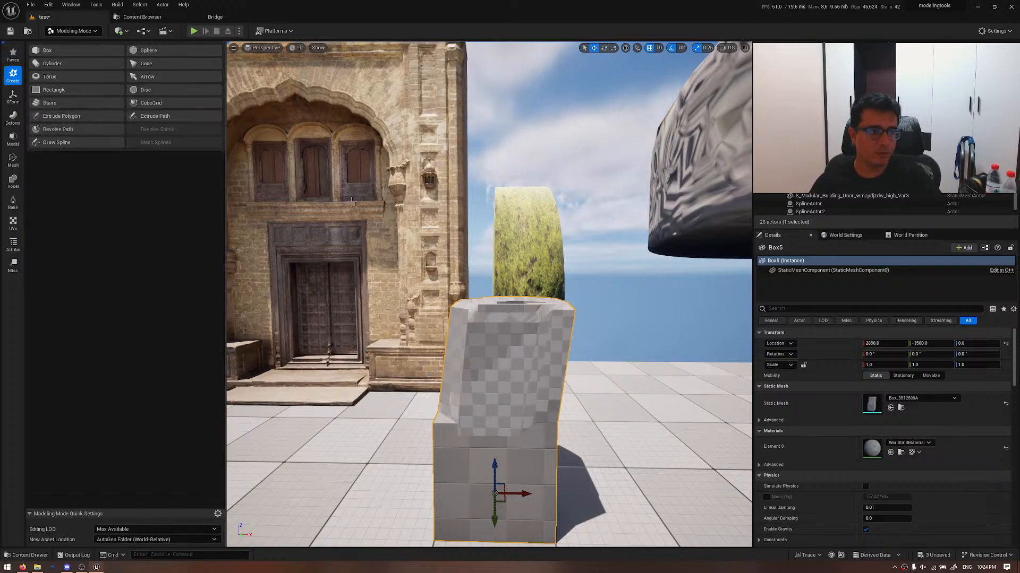
{"action": "mouse_move", "coordinate": [353, 200]}
{"action": "right_mouse_down"}
{"action": "mouse_move", "coordinate": [361, 242]}
{"action": "mouse_move", "coordinate": [401, 292]}
{"action": "mouse_move", "coordinate": [408, 250]}
{"action": "right_mouse_up"}
{"action": "key", "text": "w"}
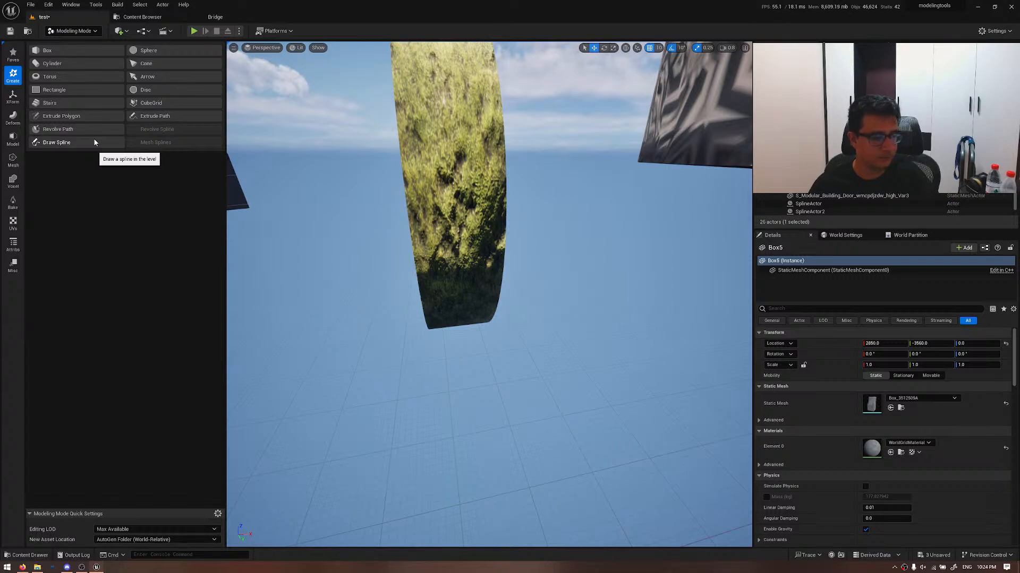
{"action": "mouse_move", "coordinate": [372, 265]}
{"action": "right_mouse_down"}
{"action": "mouse_move", "coordinate": [371, 306]}
{"action": "mouse_move", "coordinate": [364, 302]}
{"action": "mouse_move", "coordinate": [340, 380]}
{"action": "mouse_move", "coordinate": [249, 340]}
{"action": "mouse_move", "coordinate": [304, 295]}
{"action": "mouse_move", "coordinate": [306, 310]}
{"action": "mouse_move", "coordinate": [424, 304]}
{"action": "mouse_move", "coordinate": [385, 315]}
{"action": "right_mouse_up"}
{"action": "scroll", "coordinate": [364, 303], "scroll_direction": "up", "scroll_amount": 3}
{"action": "scroll", "coordinate": [353, 340], "scroll_direction": "up", "scroll_amount": 3}
{"action": "key", "text": "w"}
{"action": "key", "text": "s"}
{"action": "key", "text": "w"}
{"action": "scroll", "coordinate": [318, 310], "scroll_direction": "down", "scroll_amount": 2}
{"action": "key", "text": "s"}
{"action": "key", "text": "w"}
{"action": "key", "text": "s"}
{"action": "key", "text": "d"}
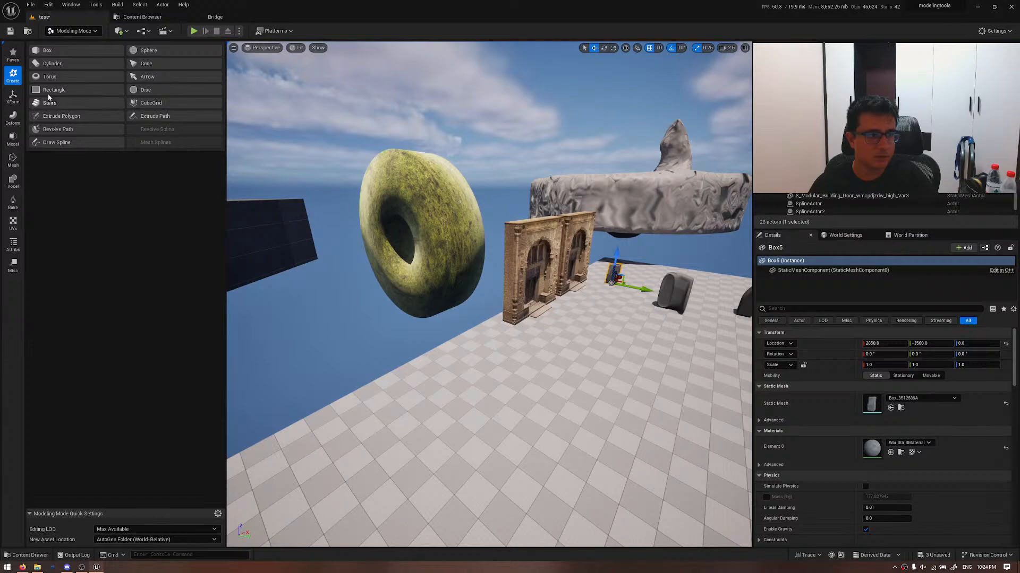
- Look through the Deform, Model, Mesh Processing, Bake and UV tool sets, briefly opening the Smooth tool
{"action": "left_click", "coordinate": [13, 122]}
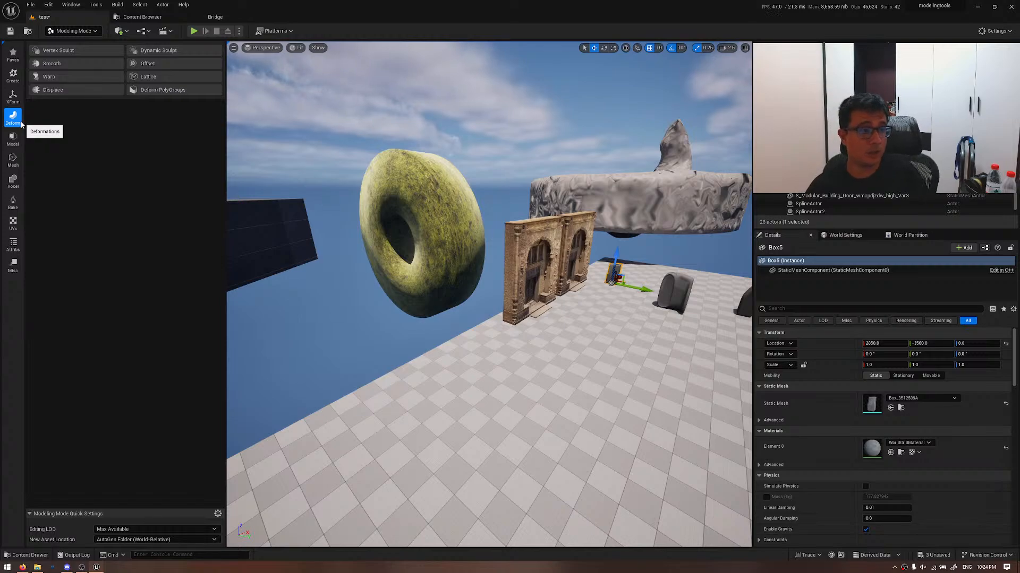
{"action": "left_click", "coordinate": [51, 63]}
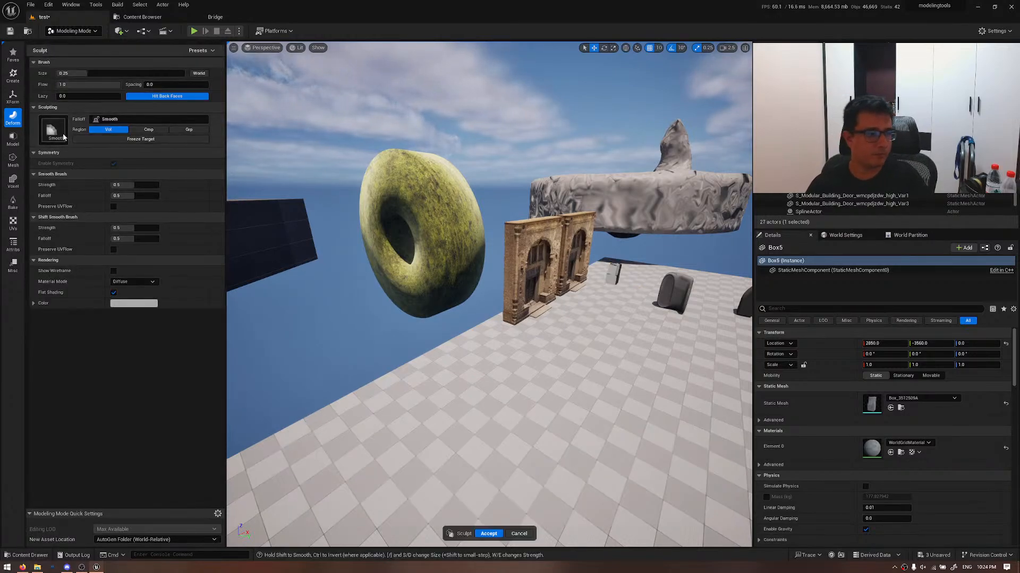
{"action": "key", "text": "Escape"}
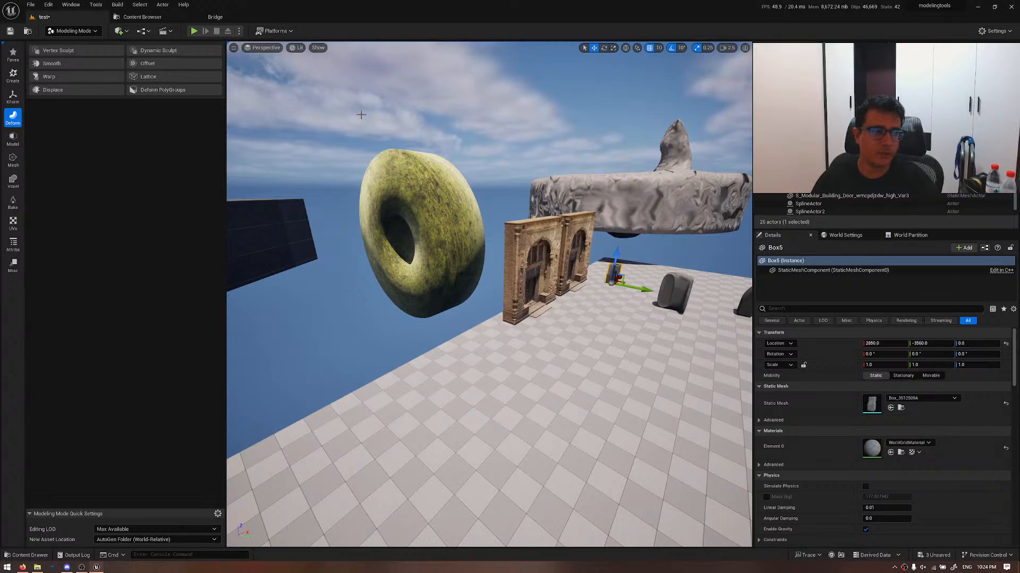
{"action": "left_click", "coordinate": [21, 142]}
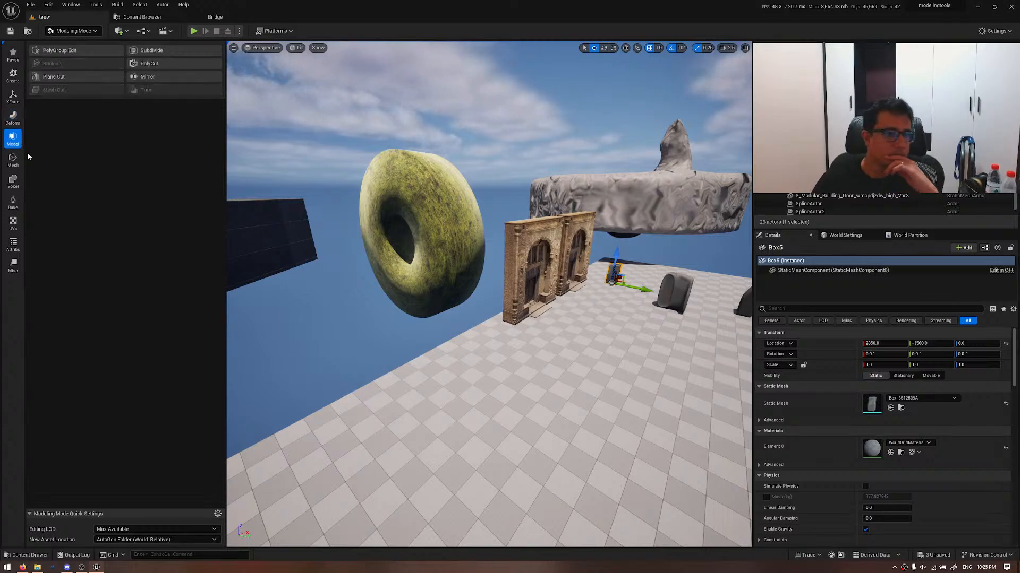
{"action": "left_click", "coordinate": [12, 159]}
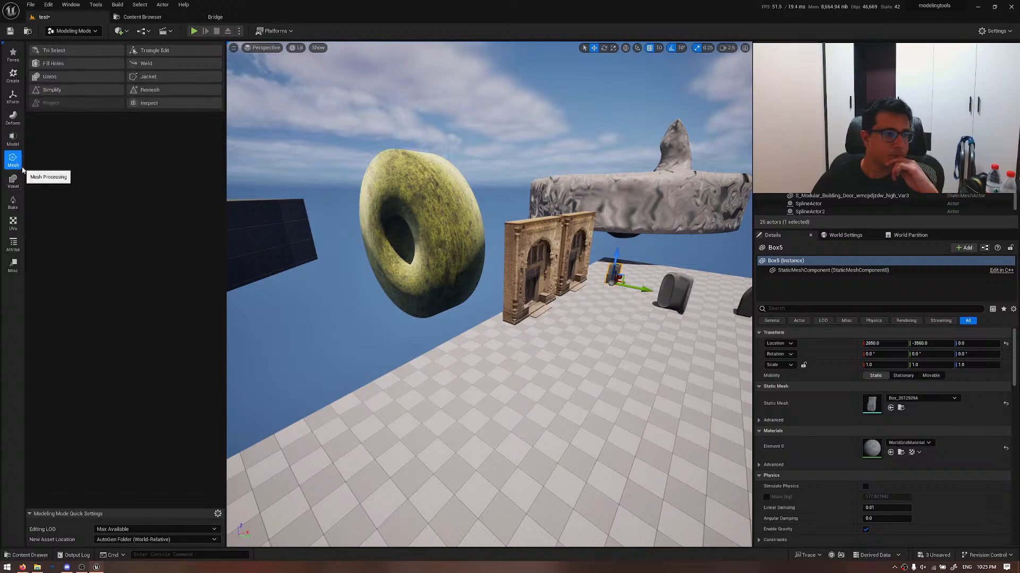
{"action": "left_click", "coordinate": [15, 201]}
{"action": "left_click", "coordinate": [13, 224]}
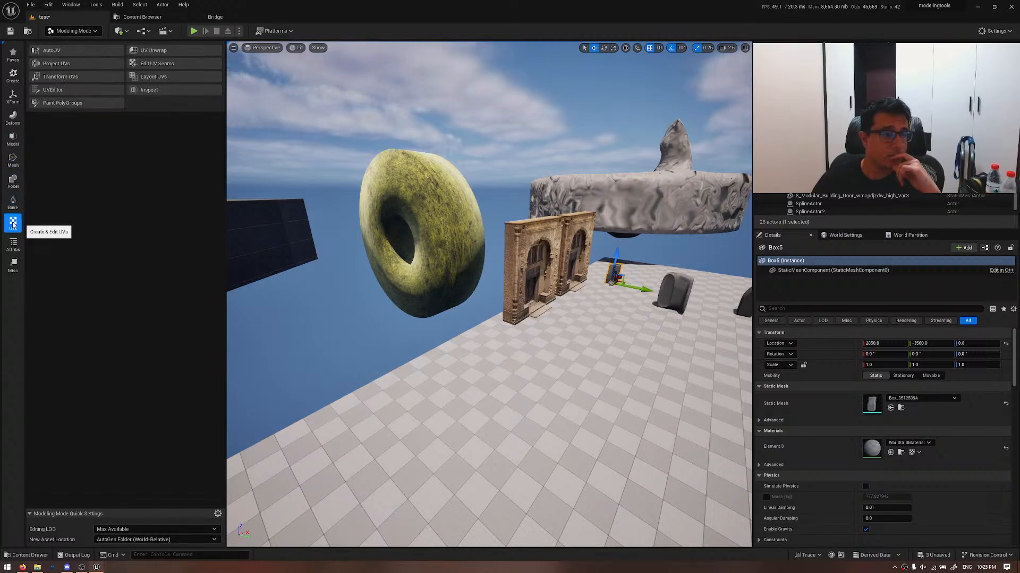
- Select the mossy wheel-shaped mesh and start a Voxel Wrap on it
{"action": "left_click", "coordinate": [12, 181]}
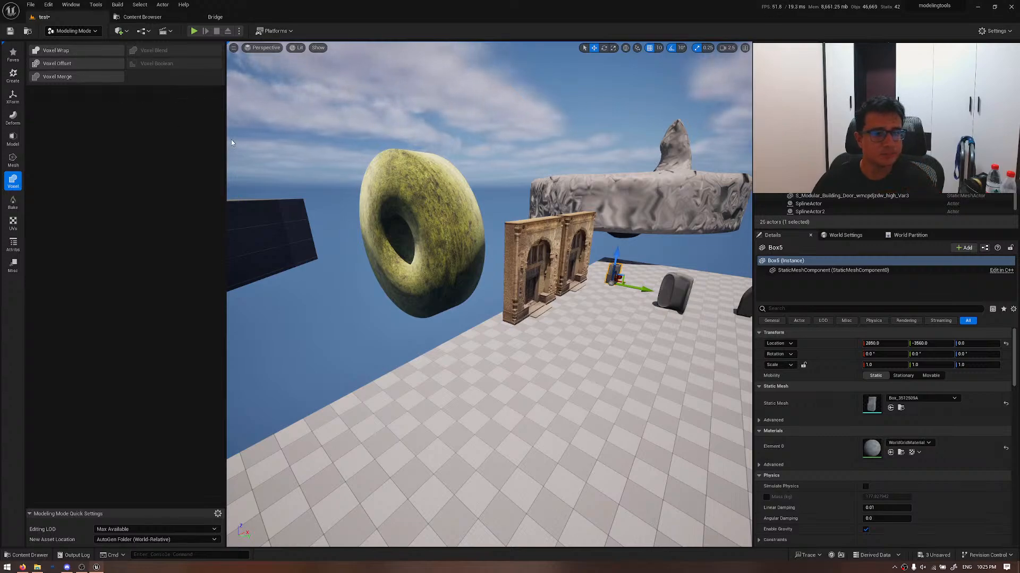
{"action": "left_click", "coordinate": [393, 197]}
{"action": "key", "text": "d"}
{"action": "right_click_drag", "start_coordinate": [393, 197], "coordinate": [169, 170]}
{"action": "key", "text": "w"}
{"action": "scroll", "coordinate": [279, 165], "scroll_direction": "down", "scroll_amount": 3}
{"action": "key", "text": "d"}
{"action": "left_click", "coordinate": [52, 49]}
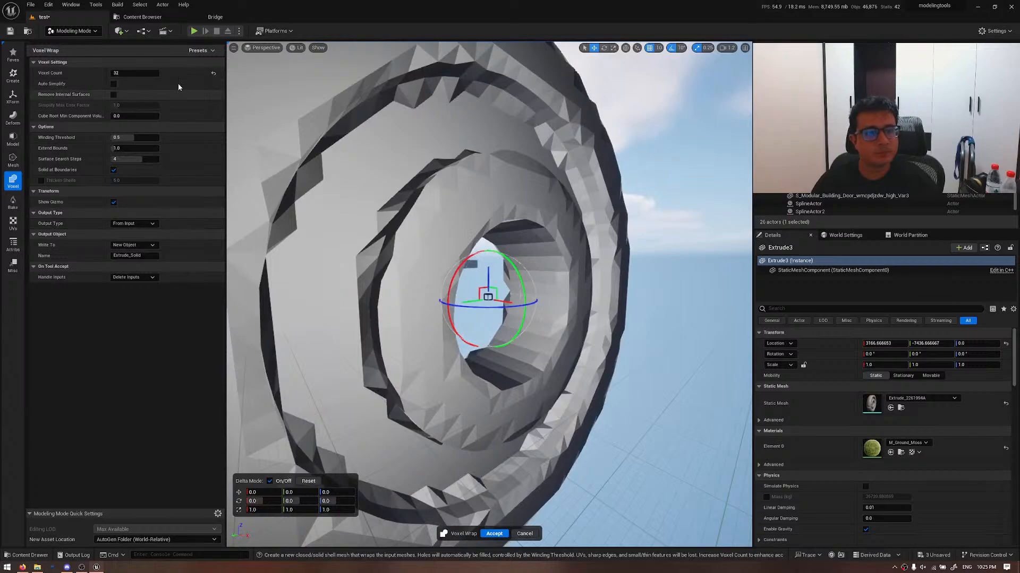
- Try voxel counts of 16, 32 and 64 for the wheel mesh's Voxel Wrap
{"action": "left_click", "coordinate": [150, 73]}
{"action": "type", "text": "16"}
{"action": "key", "text": "Return"}
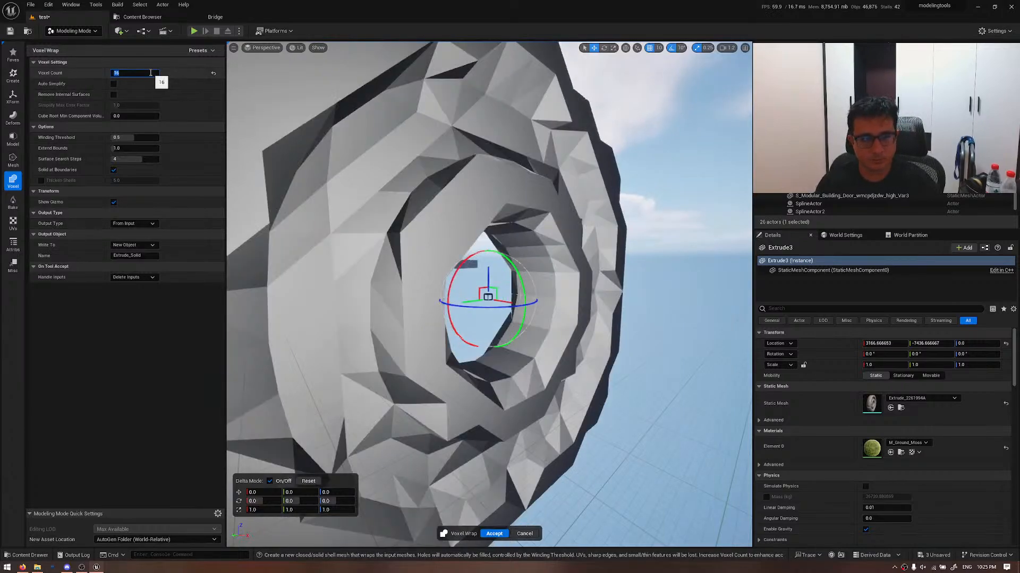
{"action": "type", "text": "32"}
{"action": "key", "text": "Return"}
{"action": "type", "text": "64"}
{"action": "key", "text": "Return"}
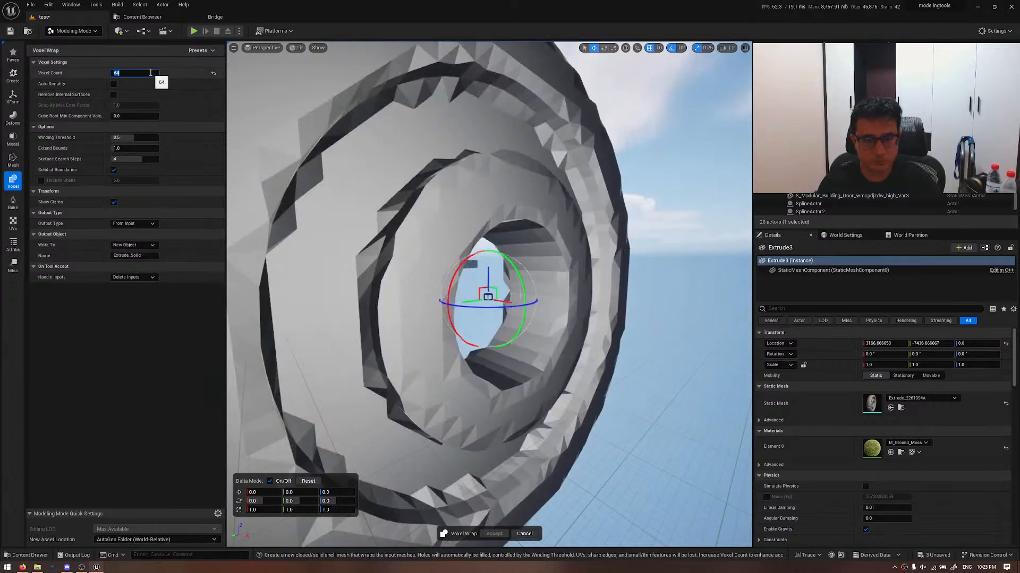
- Examine the wrapped wheel preview up close and set the voxel count to 32
{"action": "right_click_drag", "start_coordinate": [372, 196], "coordinate": [349, 183]}
{"action": "key", "text": "s"}
{"action": "key", "text": "w"}
{"action": "left_click", "coordinate": [128, 74]}
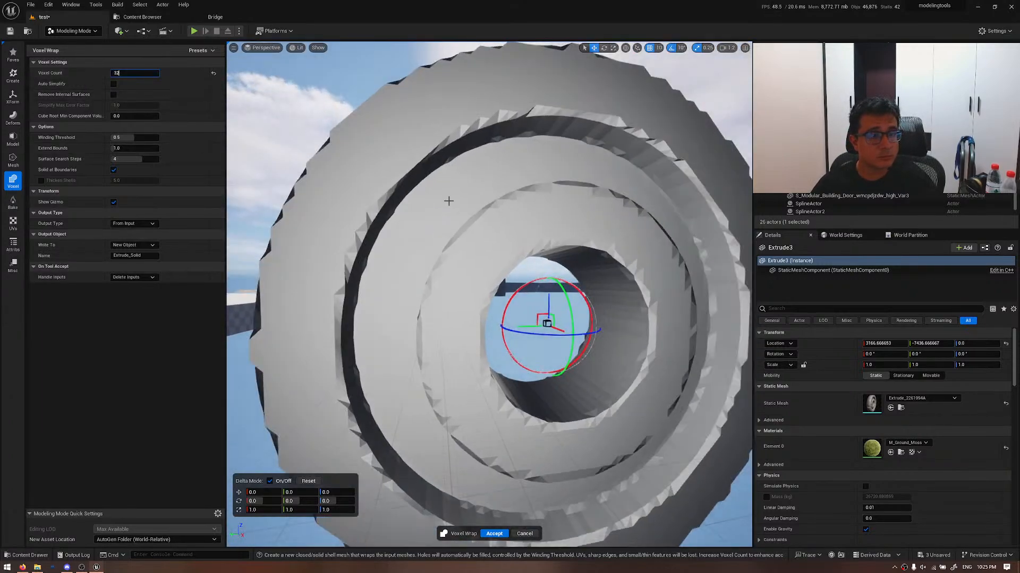
{"action": "type", "text": "32"}
{"action": "key", "text": "Return"}
- Try Auto Simplify and Remove Internal Surfaces on the voxel wrap, checking the preview in wireframe and from several angles
{"action": "right_click_drag", "start_coordinate": [450, 200], "coordinate": [460, 199]}
{"action": "key", "text": "alt+2"}
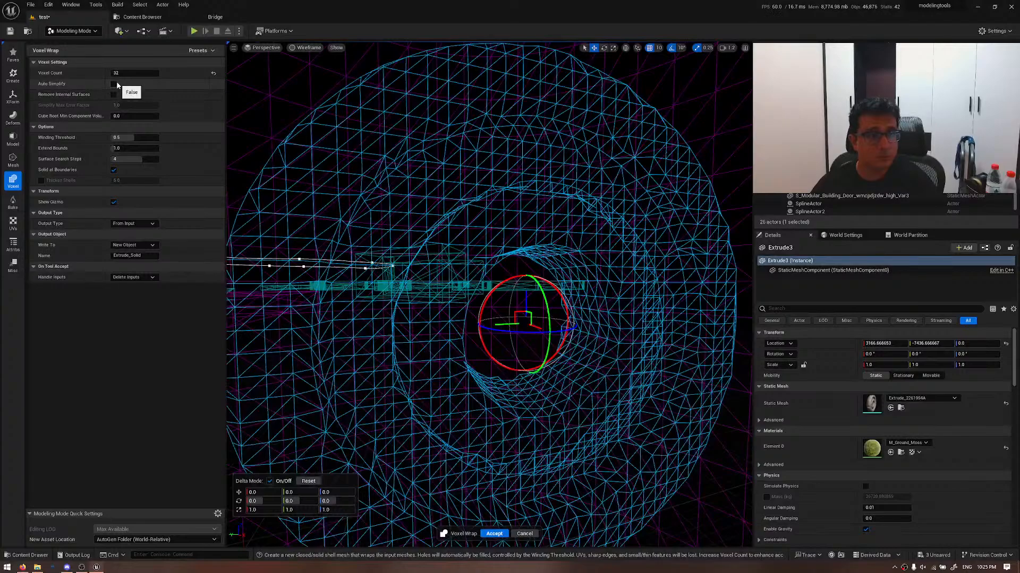
{"action": "left_click", "coordinate": [114, 84]}
{"action": "key", "text": "alt+4"}
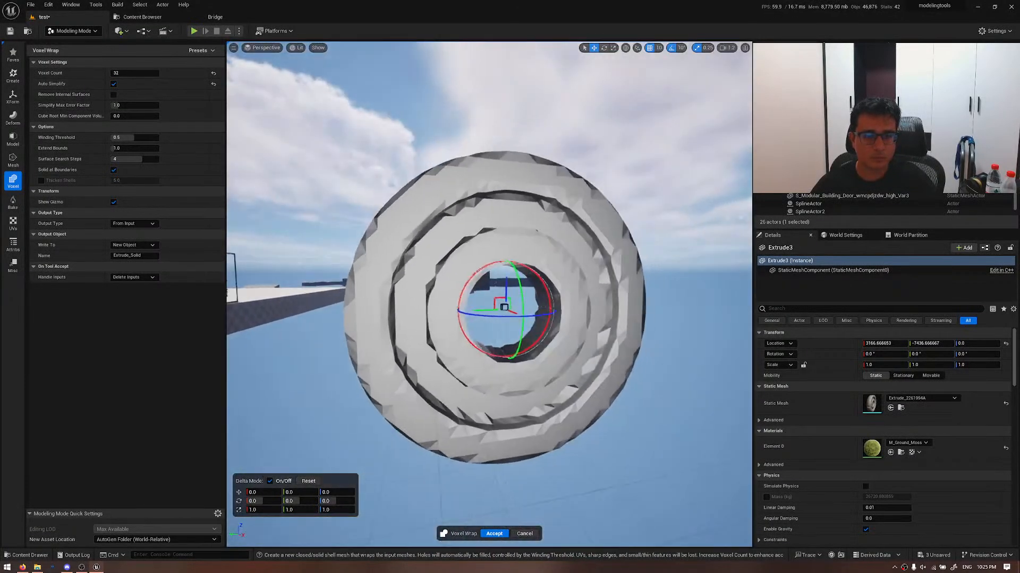
{"action": "right_click_drag", "start_coordinate": [457, 202], "coordinate": [457, 203]}
{"action": "key", "text": "s"}
{"action": "key", "text": "q"}
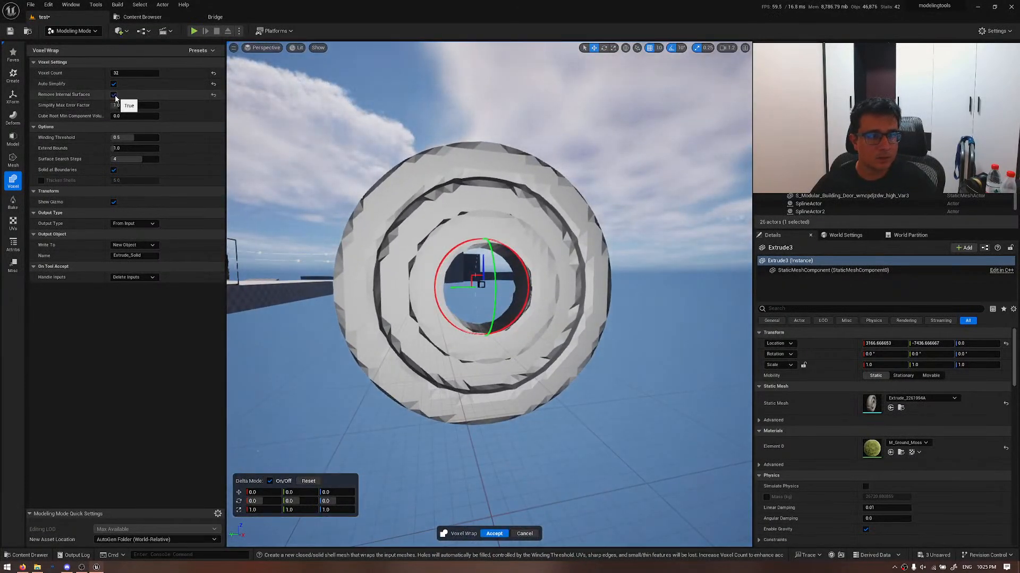
{"action": "key", "text": "w"}
{"action": "right_click_drag", "start_coordinate": [311, 192], "coordinate": [334, 264]}
{"action": "key", "text": "e"}
{"action": "key", "text": "w"}
{"action": "scroll", "coordinate": [425, 212], "scroll_direction": "up", "scroll_amount": 4}
{"action": "key", "text": "s"}
{"action": "right_click_drag", "start_coordinate": [465, 309], "coordinate": [350, 287]}
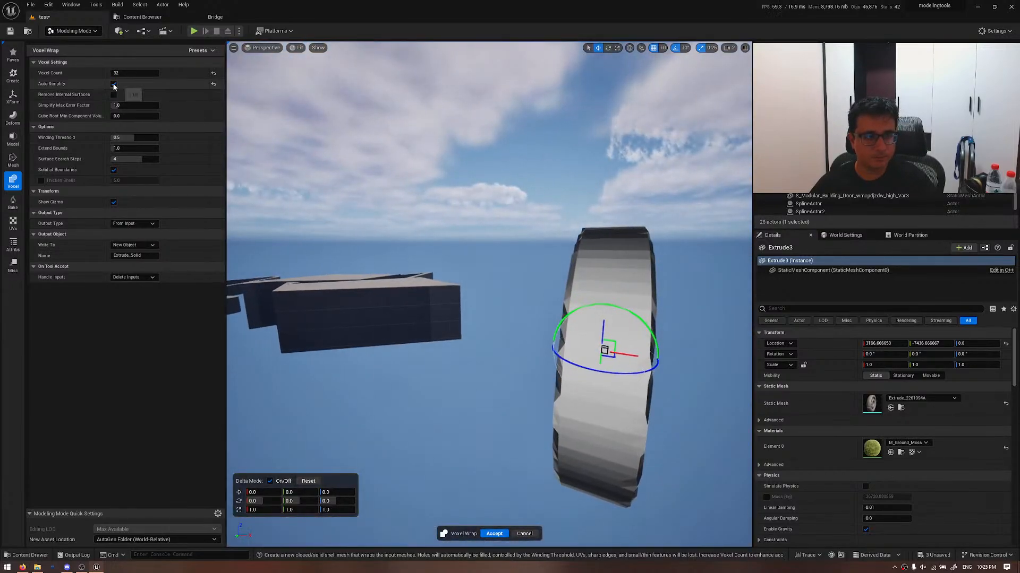
{"action": "left_click", "coordinate": [114, 84]}
- Accept the Voxel Wrap and inspect the resulting solid wheel mesh in unlit, wireframe and lit views
{"action": "mouse_move", "coordinate": [599, 500]}
{"action": "right_mouse_down"}
{"action": "mouse_move", "coordinate": [552, 502]}
{"action": "mouse_move", "coordinate": [599, 506]}
{"action": "right_mouse_up"}
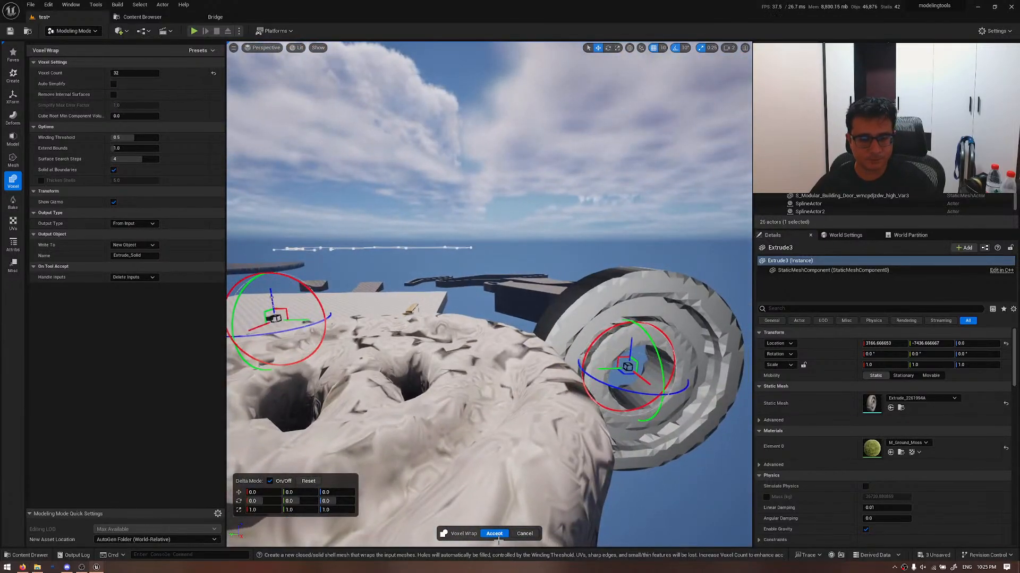
{"action": "left_click", "coordinate": [494, 534]}
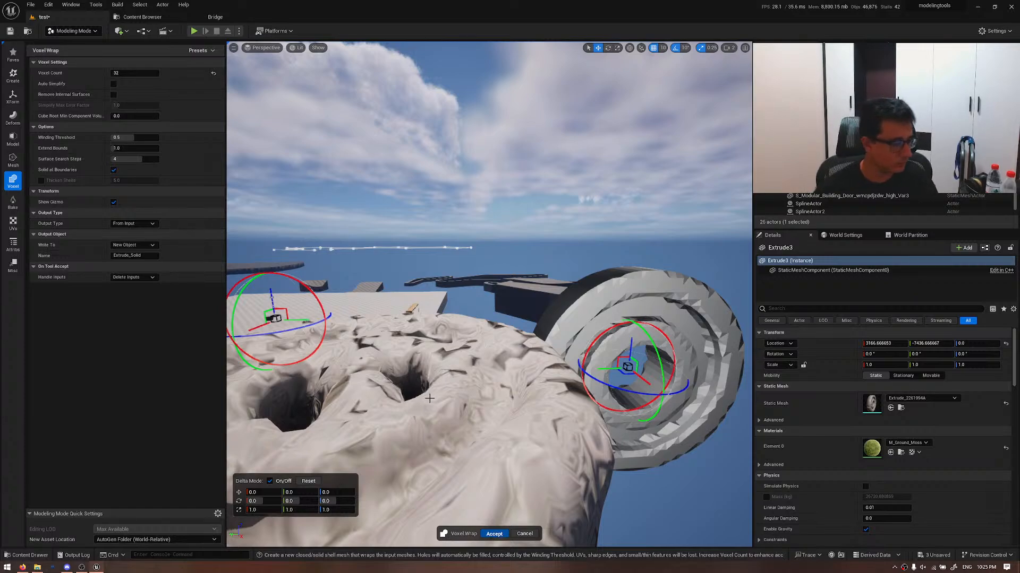
{"action": "key", "text": "Return"}
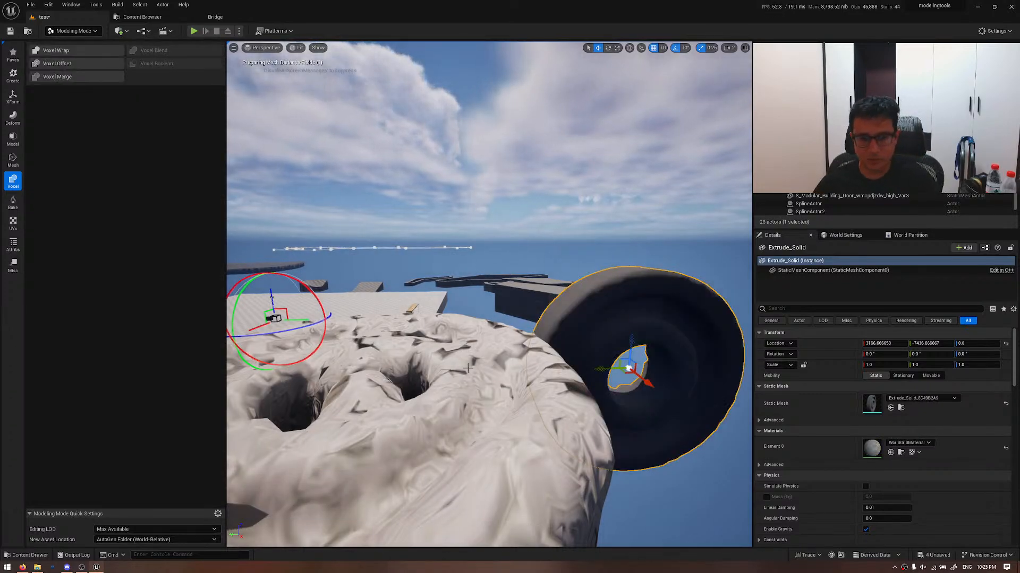
{"action": "right_click_drag", "start_coordinate": [468, 368], "coordinate": [494, 365]}
{"action": "key", "text": "alt+3"}
{"action": "key", "text": "alt+2"}
{"action": "key", "text": "alt+4"}
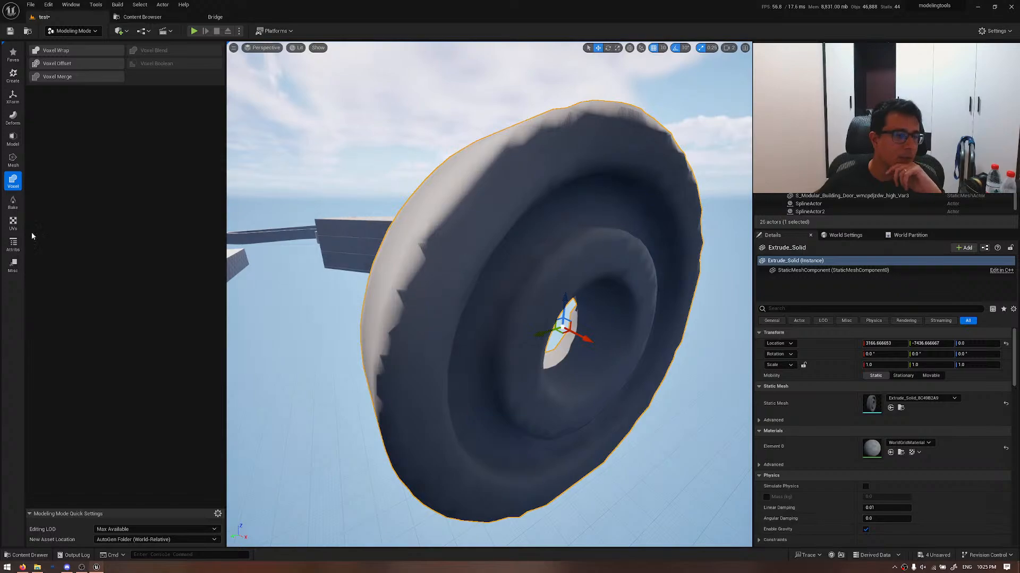
- Edit the wheel mesh's normals with the Face Normal Threshold split method, accept, and check the mesh in wireframe
{"action": "left_click", "coordinate": [14, 211]}
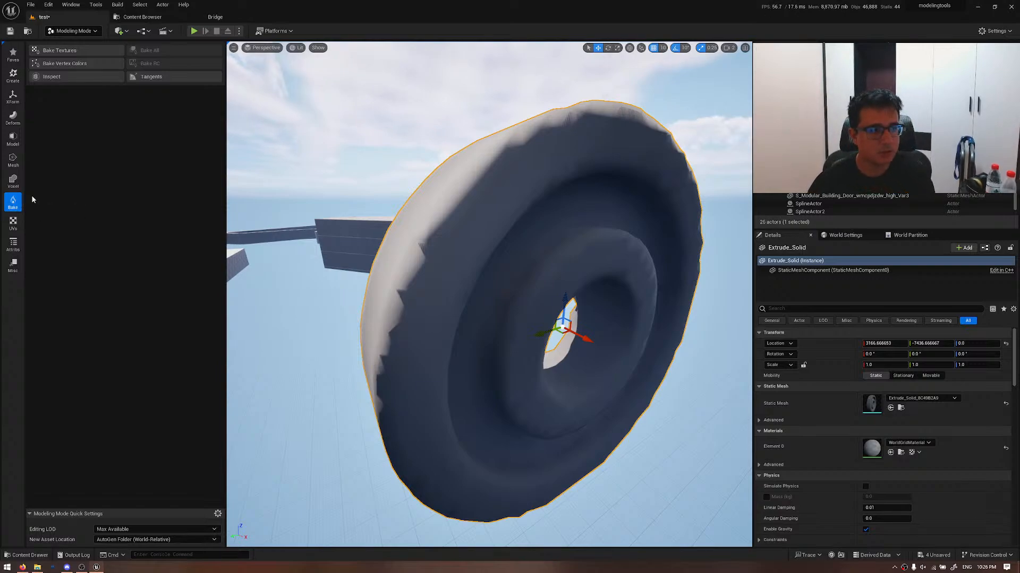
{"action": "left_click", "coordinate": [13, 243]}
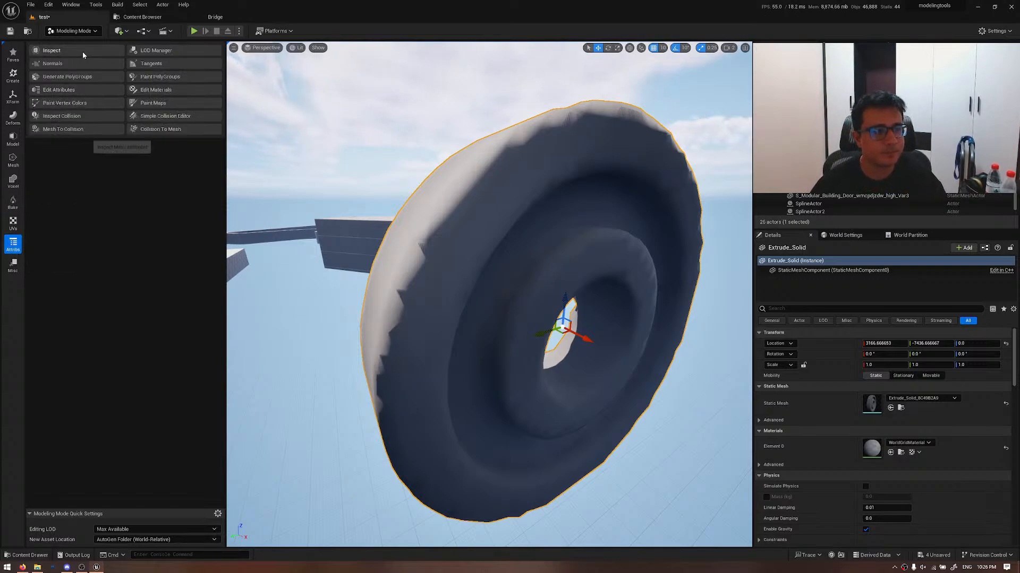
{"action": "left_click", "coordinate": [81, 62]}
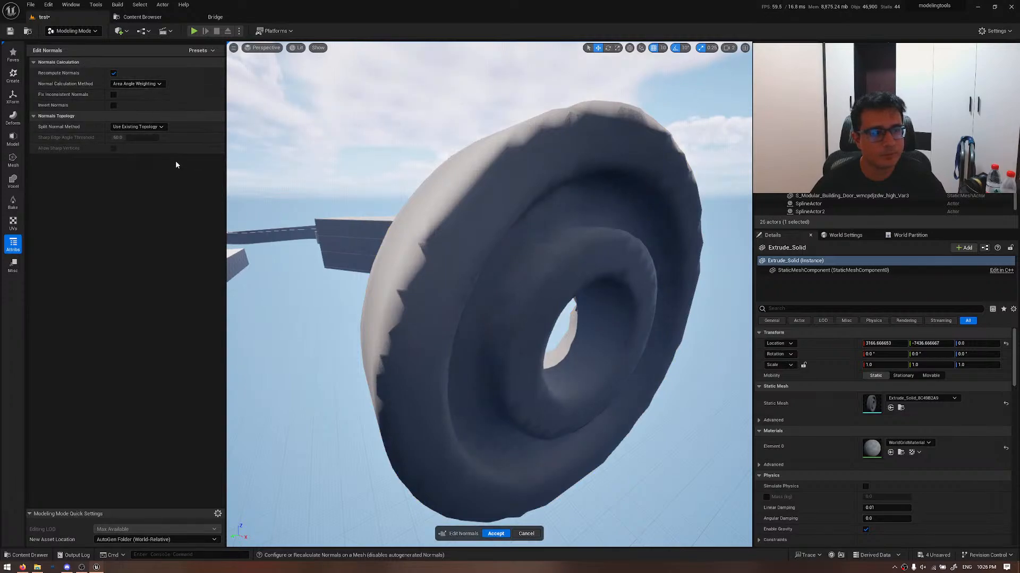
{"action": "left_click", "coordinate": [137, 127]}
{"action": "left_click", "coordinate": [131, 141]}
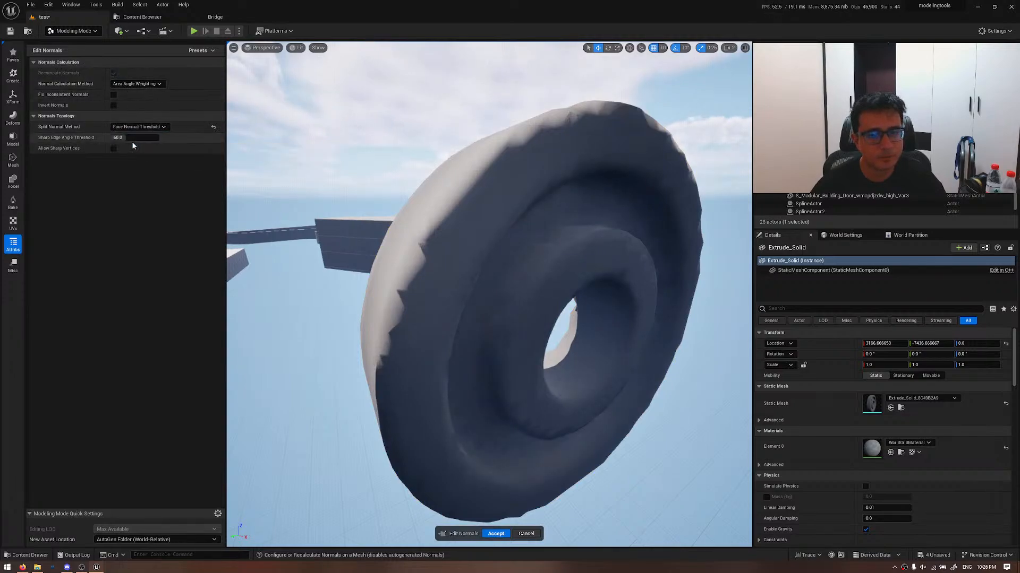
{"action": "left_click", "coordinate": [492, 532]}
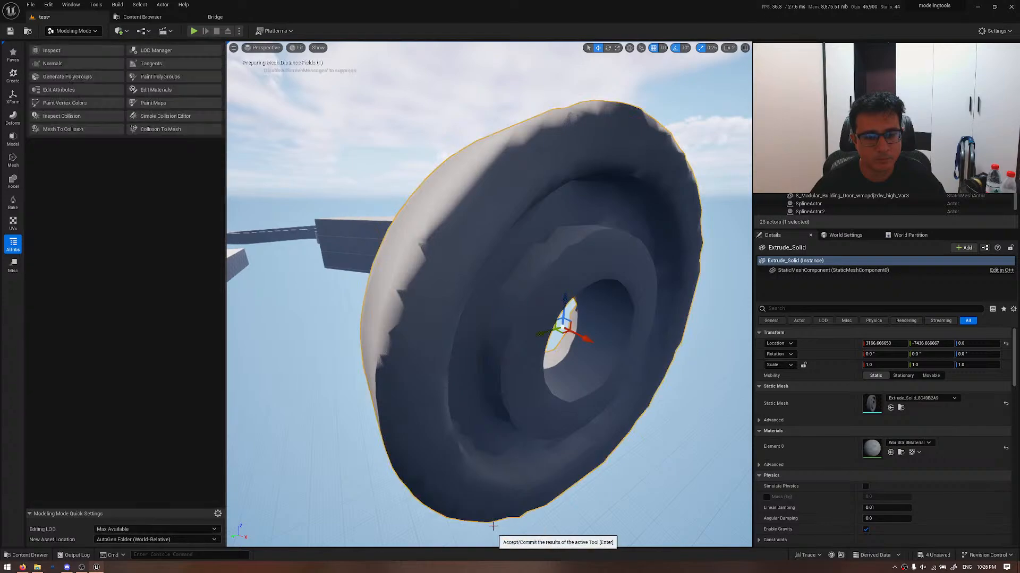
{"action": "right_click_drag", "start_coordinate": [487, 397], "coordinate": [584, 375]}
{"action": "right_click_drag", "start_coordinate": [488, 358], "coordinate": [451, 353]}
{"action": "key", "text": "alt+2"}
{"action": "key", "text": "alt+4"}
- Start an Offset deformation on the wheel mesh with a distance of about 24.8 and check it in wireframe
{"action": "left_click", "coordinate": [13, 117]}
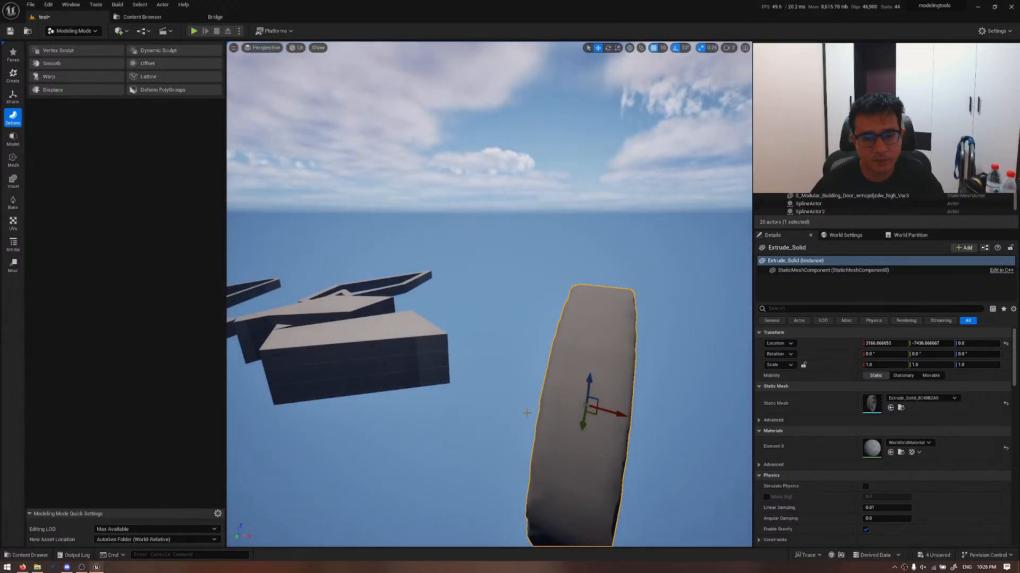
{"action": "left_click", "coordinate": [155, 53]}
{"action": "key", "text": "Escape"}
{"action": "left_click", "coordinate": [153, 63]}
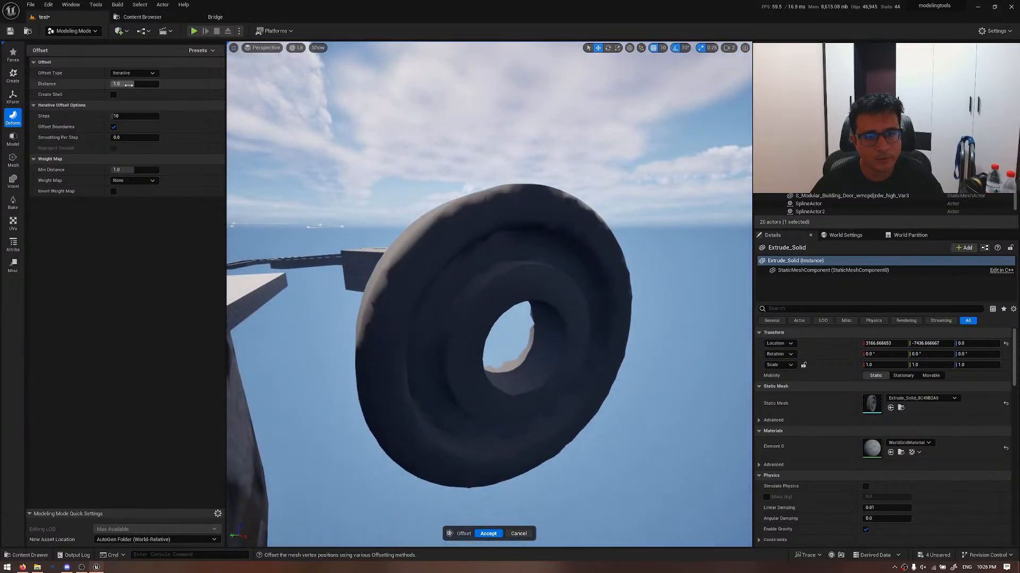
{"action": "left_click_drag", "start_coordinate": [129, 84], "coordinate": [133, 84]}
{"action": "key", "text": "alt+2"}
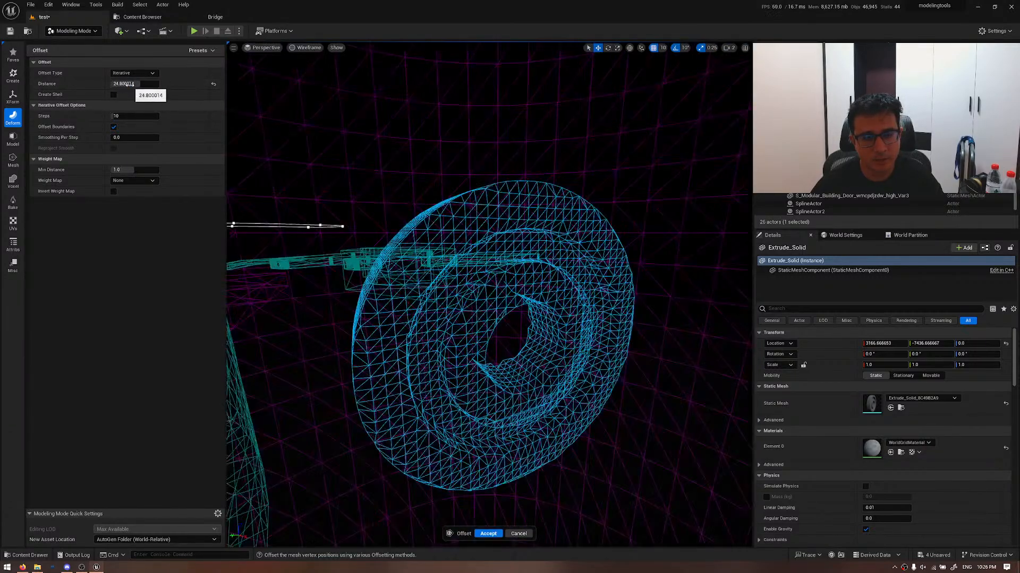
{"action": "right_click_drag", "start_coordinate": [344, 232], "coordinate": [352, 237]}
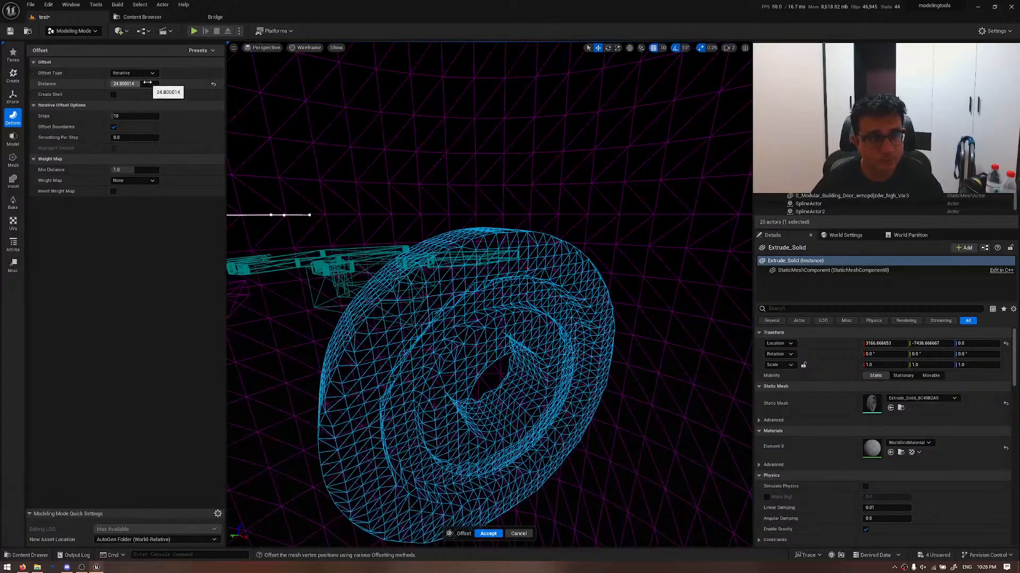
- Set the offset distance to 76, try the Implicit type, return to Iterative and accept the offset
{"action": "key", "text": "alt+4"}
{"action": "mouse_move", "coordinate": [144, 84]}
{"action": "left_mouse_down"}
{"action": "mouse_move", "coordinate": [130, 83]}
{"action": "mouse_move", "coordinate": [138, 84]}
{"action": "left_mouse_up"}
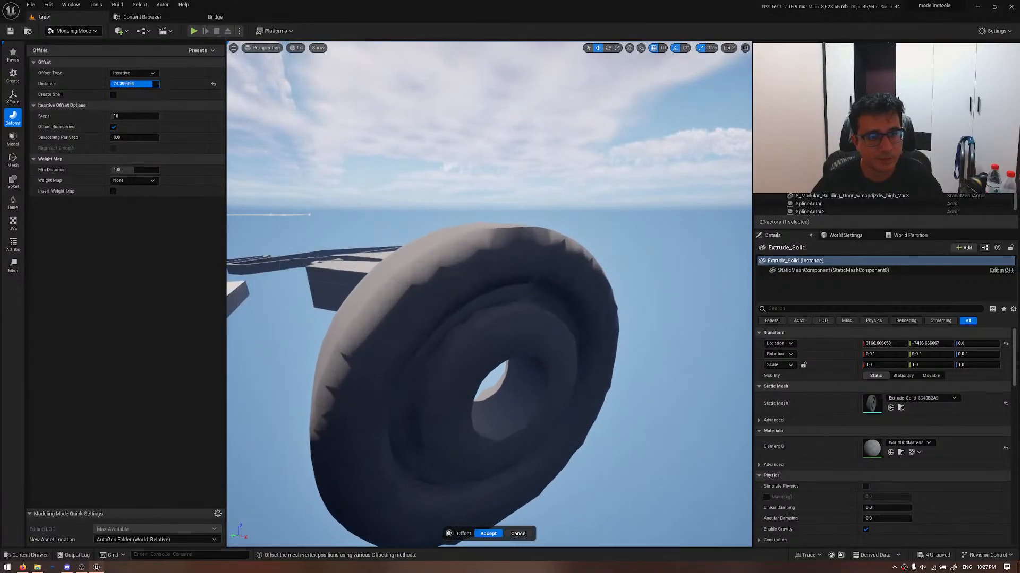
{"action": "left_click", "coordinate": [146, 76]}
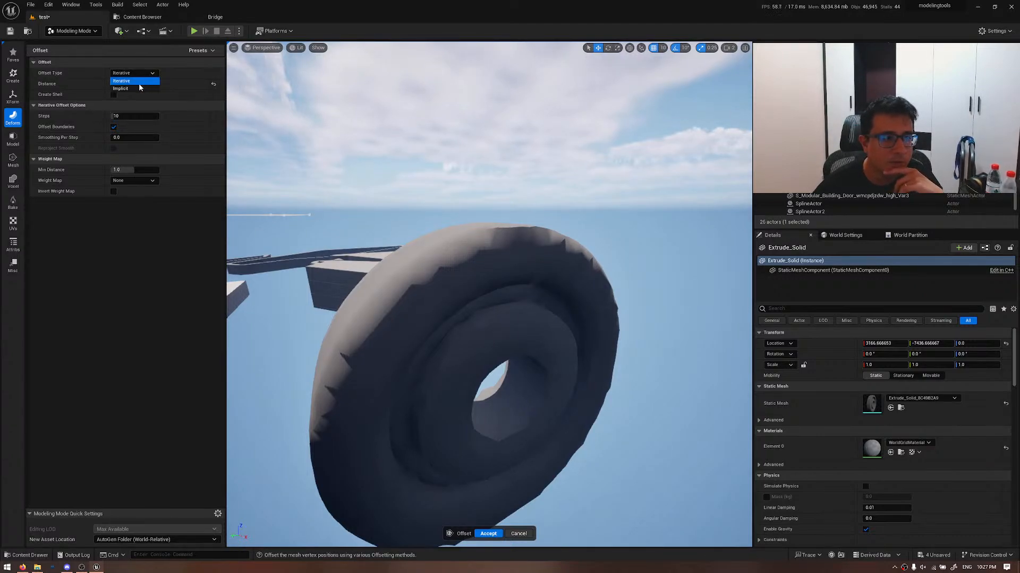
{"action": "left_click", "coordinate": [135, 88]}
{"action": "left_click", "coordinate": [139, 73]}
{"action": "left_click", "coordinate": [136, 81]}
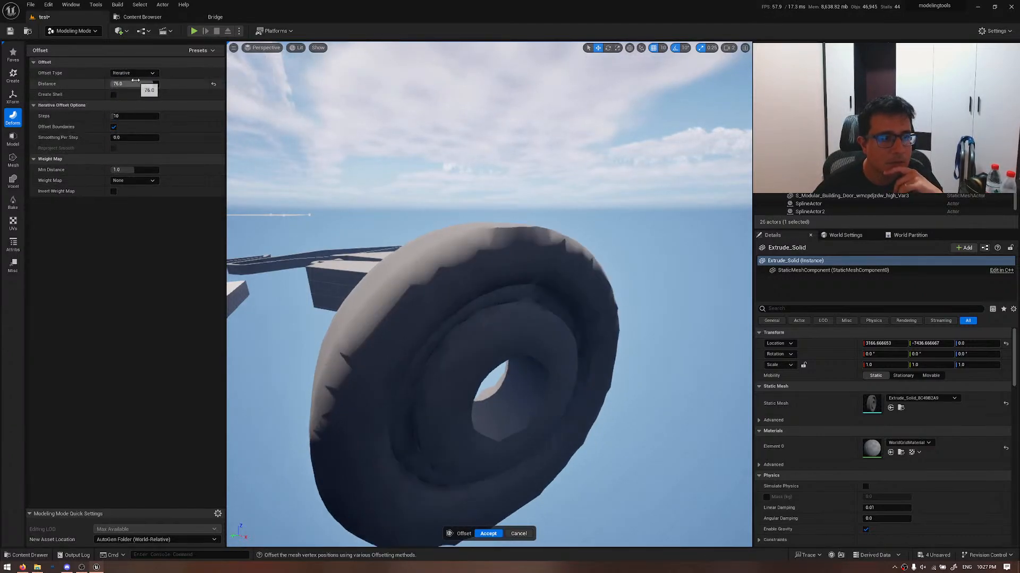
{"action": "left_click", "coordinate": [488, 534]}
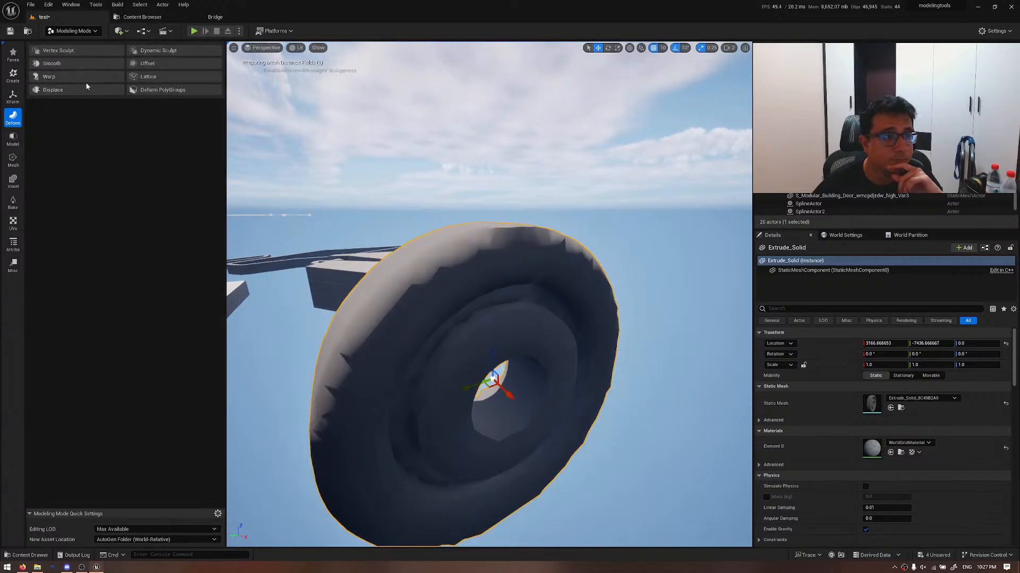
- Fly around the level to review the modeled objects, finishing close to the offset wheel mesh
{"action": "mouse_move", "coordinate": [403, 276]}
{"action": "right_mouse_down"}
{"action": "mouse_move", "coordinate": [436, 277]}
{"action": "mouse_move", "coordinate": [467, 260]}
{"action": "mouse_move", "coordinate": [439, 284]}
{"action": "mouse_move", "coordinate": [440, 249]}
{"action": "mouse_move", "coordinate": [473, 261]}
{"action": "mouse_move", "coordinate": [466, 310]}
{"action": "mouse_move", "coordinate": [435, 304]}
{"action": "mouse_move", "coordinate": [478, 305]}
{"action": "mouse_move", "coordinate": [468, 306]}
{"action": "right_mouse_up"}
{"action": "key", "text": "F1"}
{"action": "key", "text": "F3"}
{"action": "left_click", "coordinate": [14, 75]}
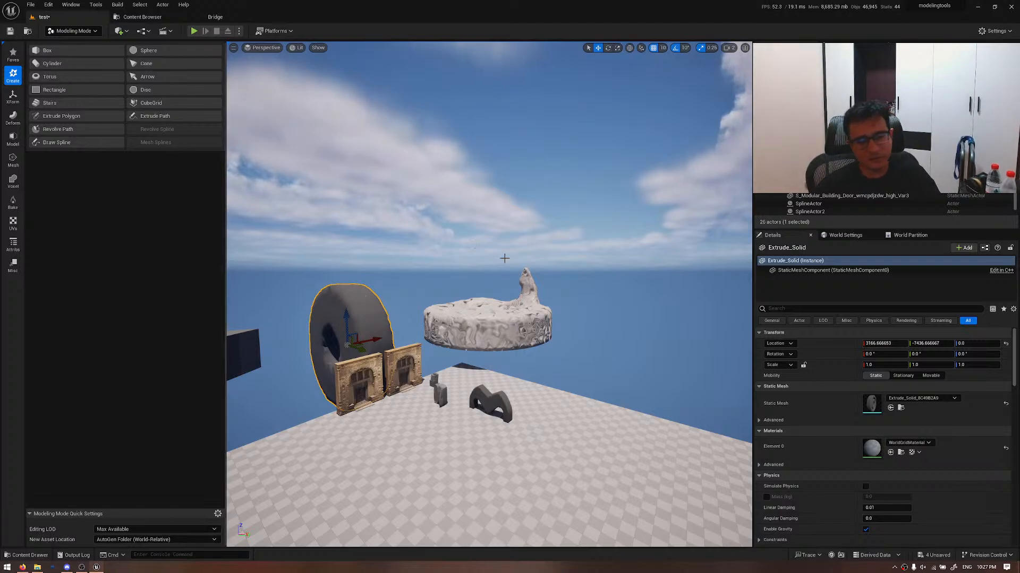
{"action": "right_click_drag", "start_coordinate": [596, 402], "coordinate": [502, 409]}
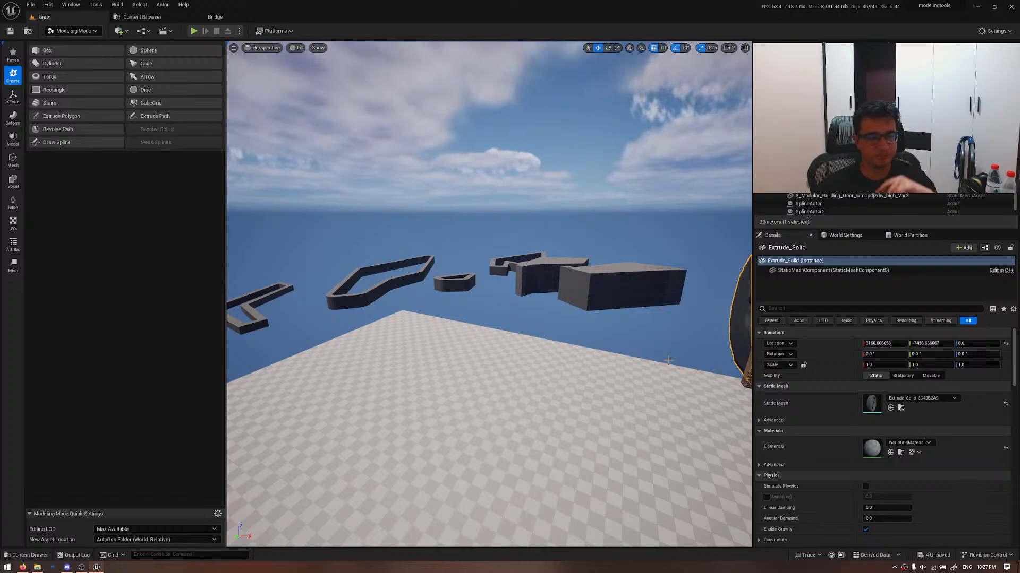
{"action": "mouse_move", "coordinate": [598, 373]}
{"action": "right_mouse_down"}
{"action": "mouse_move", "coordinate": [689, 356]}
{"action": "mouse_move", "coordinate": [590, 396]}
{"action": "mouse_move", "coordinate": [494, 365]}
{"action": "mouse_move", "coordinate": [600, 395]}
{"action": "mouse_move", "coordinate": [640, 383]}
{"action": "mouse_move", "coordinate": [680, 388]}
{"action": "mouse_move", "coordinate": [547, 368]}
{"action": "mouse_move", "coordinate": [594, 383]}
{"action": "right_mouse_up"}
{"action": "key", "text": "w"}
{"action": "key", "text": "d"}
{"action": "key", "text": "w"}
{"action": "scroll", "coordinate": [493, 365], "scroll_direction": "down", "scroll_amount": 1}
{"action": "key", "text": "s"}
{"action": "key", "text": "a"}
{"action": "key", "text": "d"}
{"action": "key", "text": "d"}
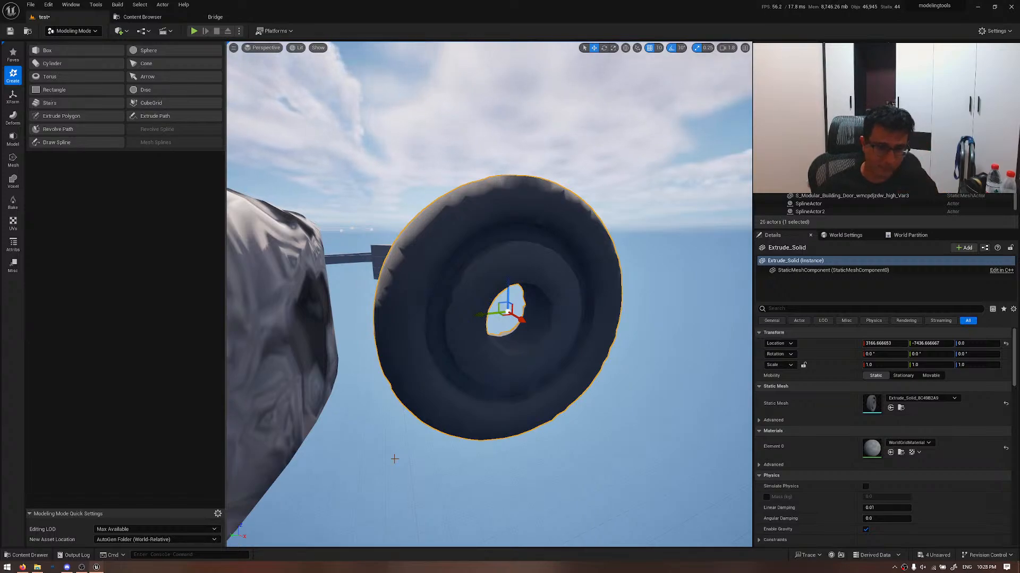
- Leave Modeling Mode for Selection Mode and fly through the level to review the modeled meshes around the two doorways
{"action": "key", "text": "w"}
{"action": "right_click_drag", "start_coordinate": [386, 454], "coordinate": [411, 455]}
{"action": "key", "text": "d"}
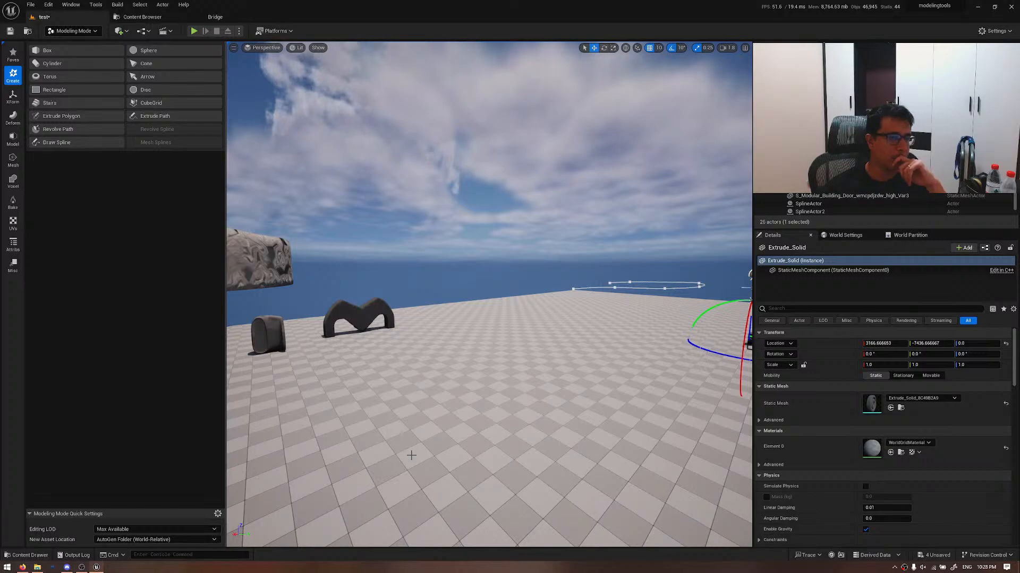
{"action": "right_click_drag", "start_coordinate": [456, 379], "coordinate": [329, 379]}
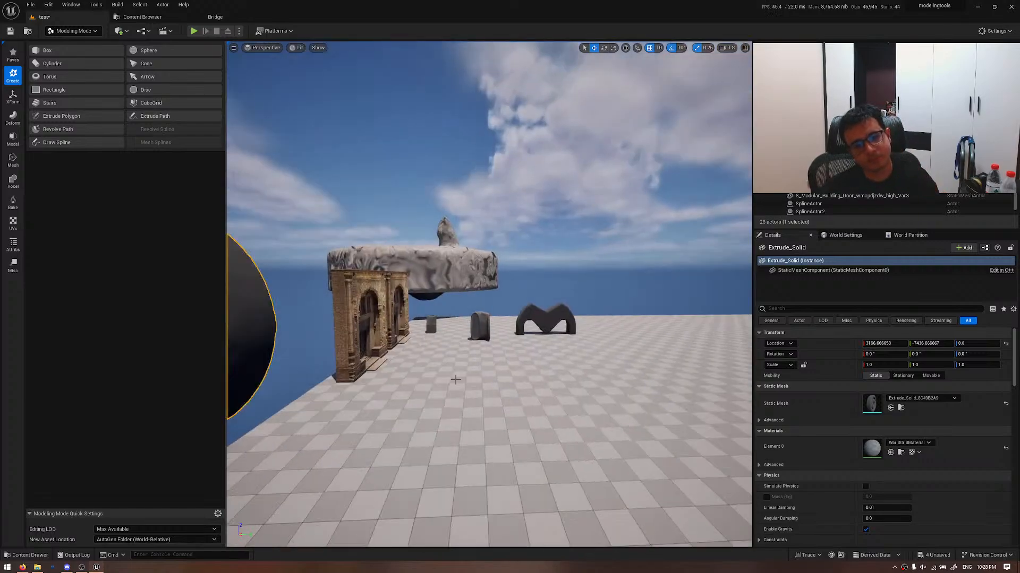
{"action": "key", "text": "shift+1"}
{"action": "mouse_move", "coordinate": [456, 379]}
{"action": "right_mouse_down"}
{"action": "mouse_move", "coordinate": [626, 379]}
{"action": "mouse_move", "coordinate": [645, 414]}
{"action": "mouse_move", "coordinate": [361, 401]}
{"action": "mouse_move", "coordinate": [452, 404]}
{"action": "mouse_move", "coordinate": [445, 364]}
{"action": "right_mouse_up"}
{"action": "key", "text": "e"}
{"action": "key", "text": "w"}
{"action": "key", "text": "a"}
{"action": "key", "text": "w"}
{"action": "key", "text": "e"}
{"action": "key", "text": "q"}
{"action": "key", "text": "w"}
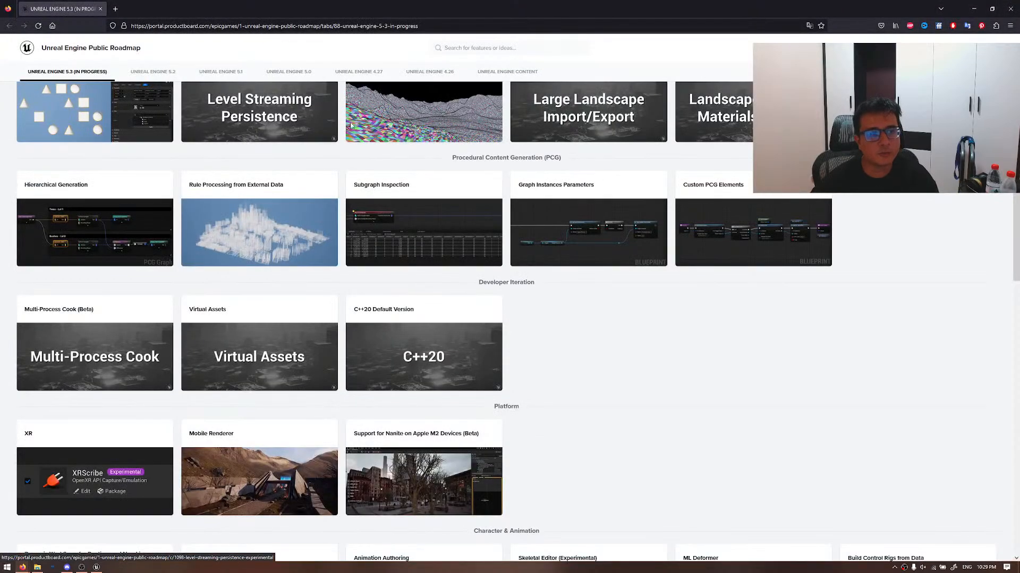
- Switch to the Unreal Engine Public Roadmap in the browser and read the Nanite entry for version 5.3
{"action": "scroll", "coordinate": [658, 294], "scroll_direction": "up", "scroll_amount": 6}
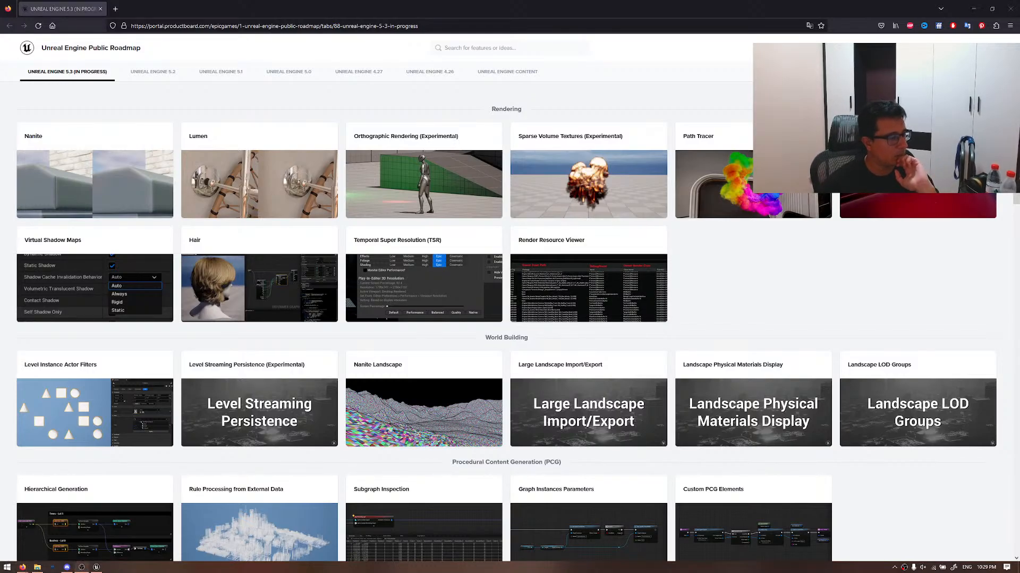
{"action": "left_click", "coordinate": [115, 196]}
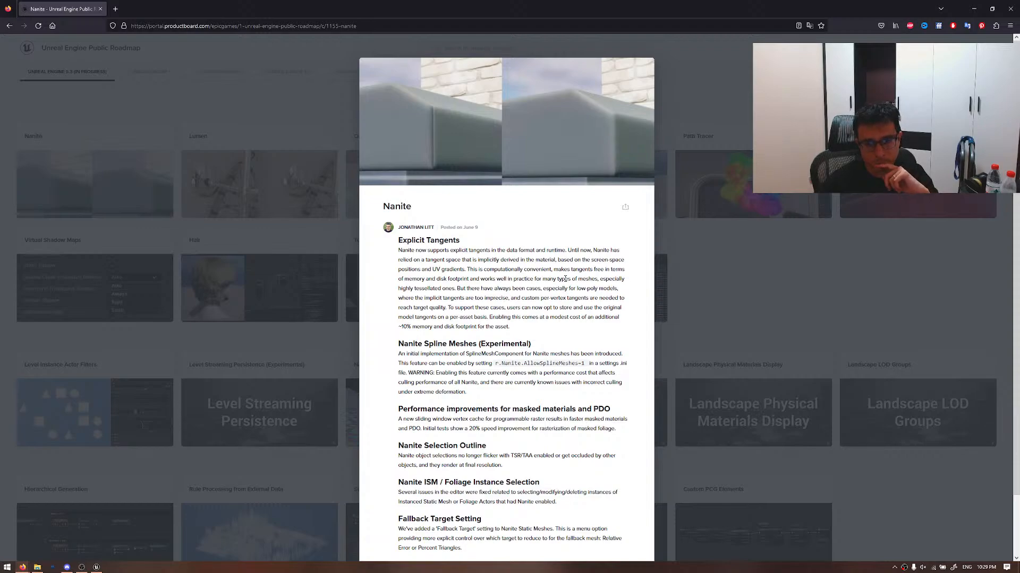
{"action": "scroll", "coordinate": [565, 278], "scroll_direction": "down", "scroll_amount": 2}
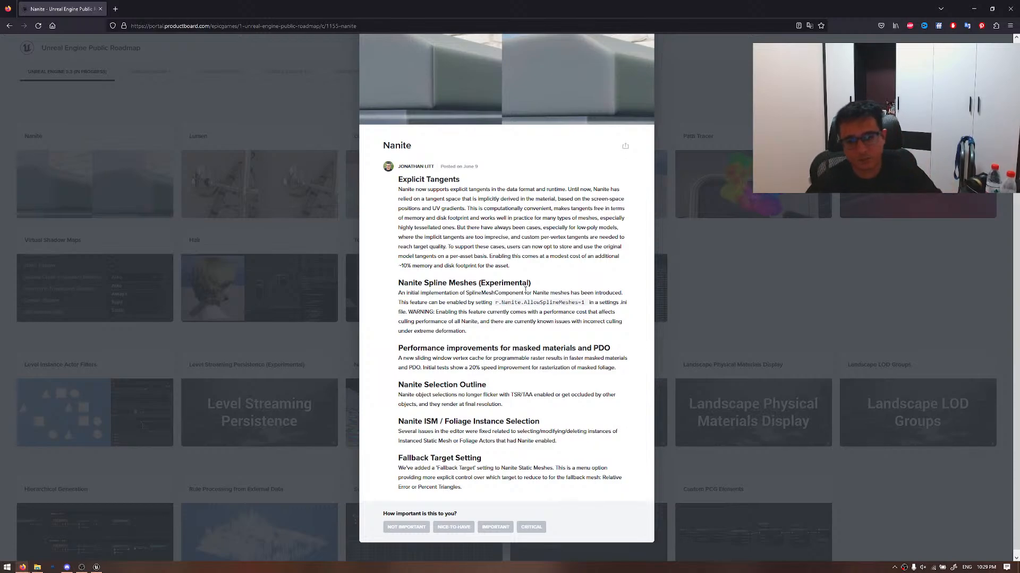
{"action": "left_click", "coordinate": [801, 333]}
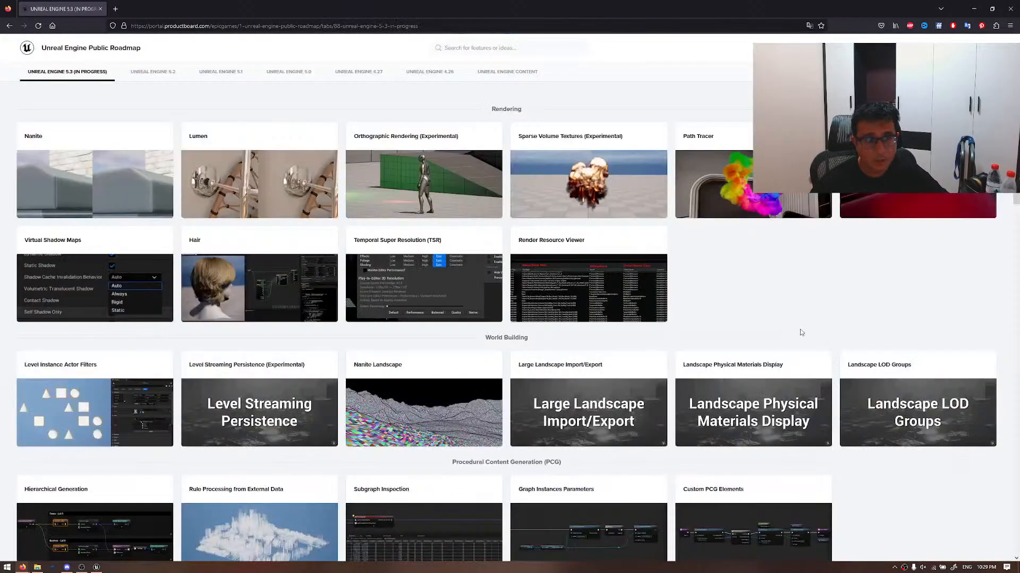
- Read the roadmap's Lumen entry and open the Orthographic Rendering (Experimental) entry
{"action": "left_click", "coordinate": [227, 191]}
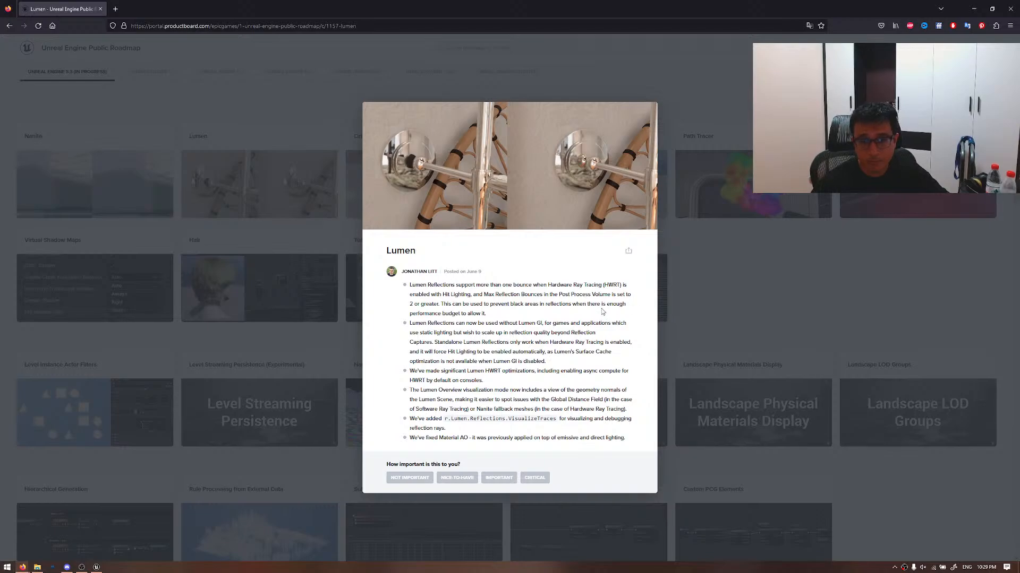
{"action": "left_click", "coordinate": [668, 306]}
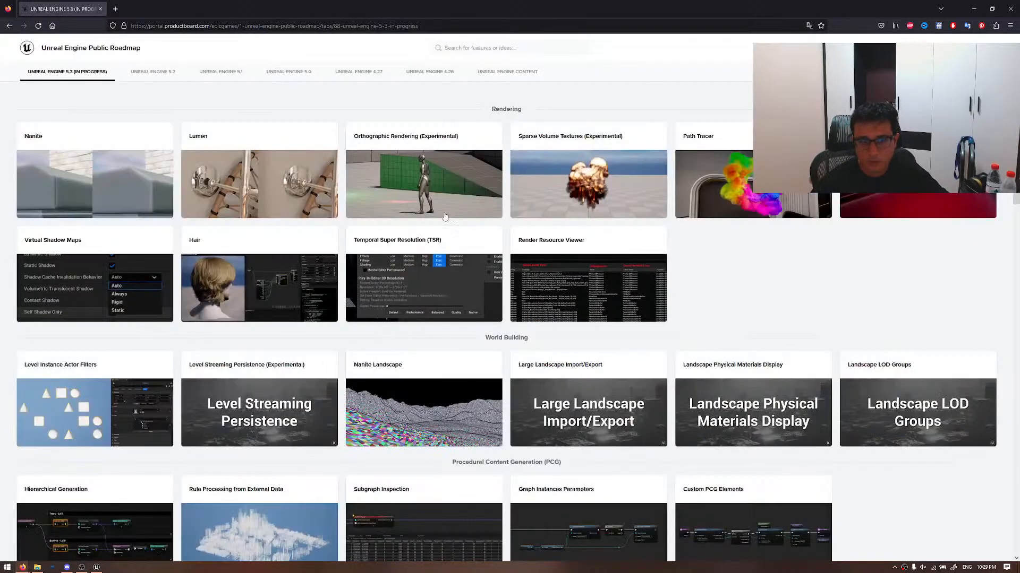
{"action": "left_click", "coordinate": [410, 179]}
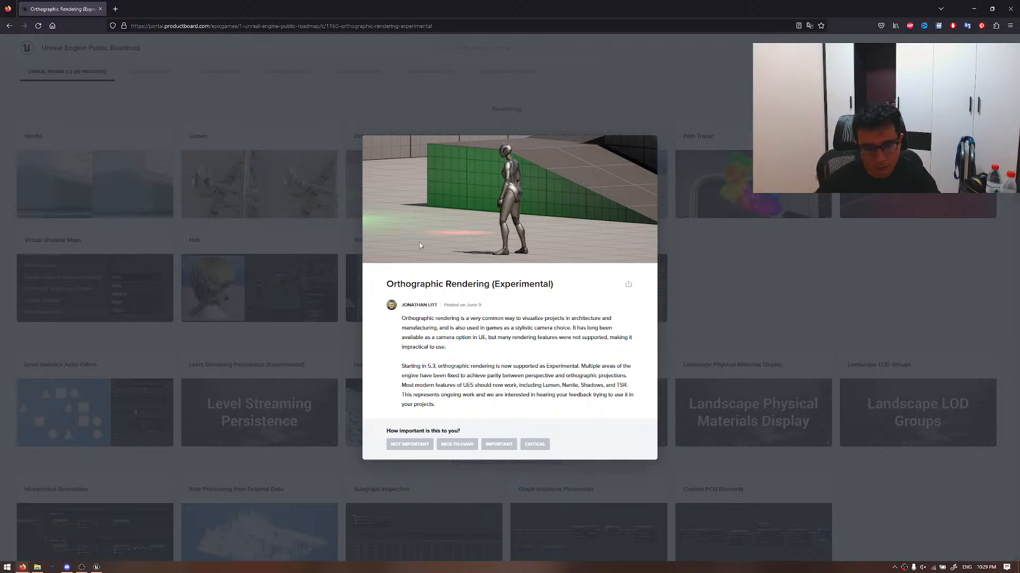
- Switch to Unreal Editor, inspect the level in the Left view with Lit shading, restore Perspective and recheck the roadmap's orthographic entry
{"action": "left_click", "coordinate": [96, 567]}
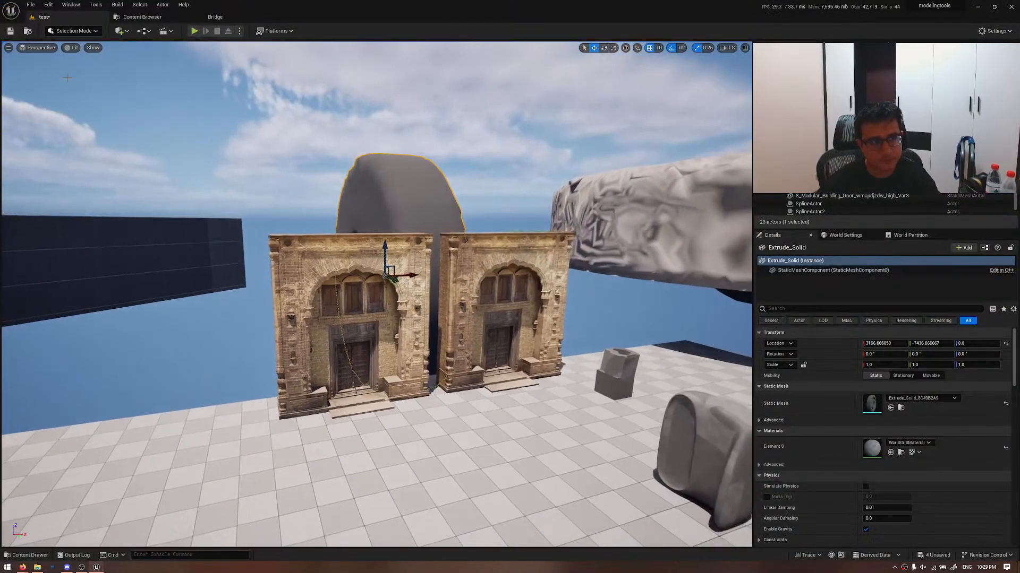
{"action": "left_click", "coordinate": [40, 48]}
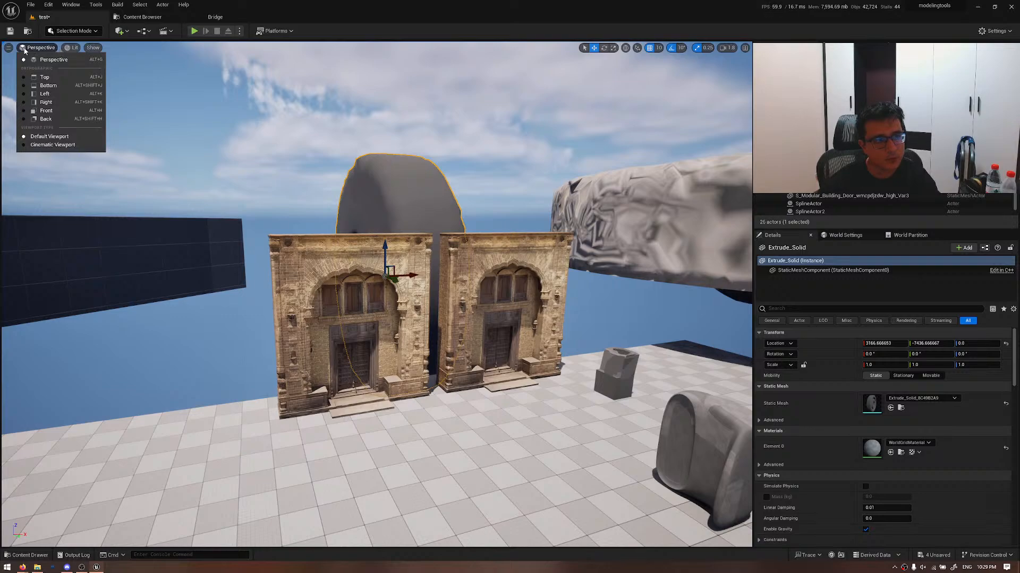
{"action": "left_click", "coordinate": [8, 48]}
{"action": "mouse_move", "coordinate": [29, 49]}
{"action": "left_click", "coordinate": [51, 94]}
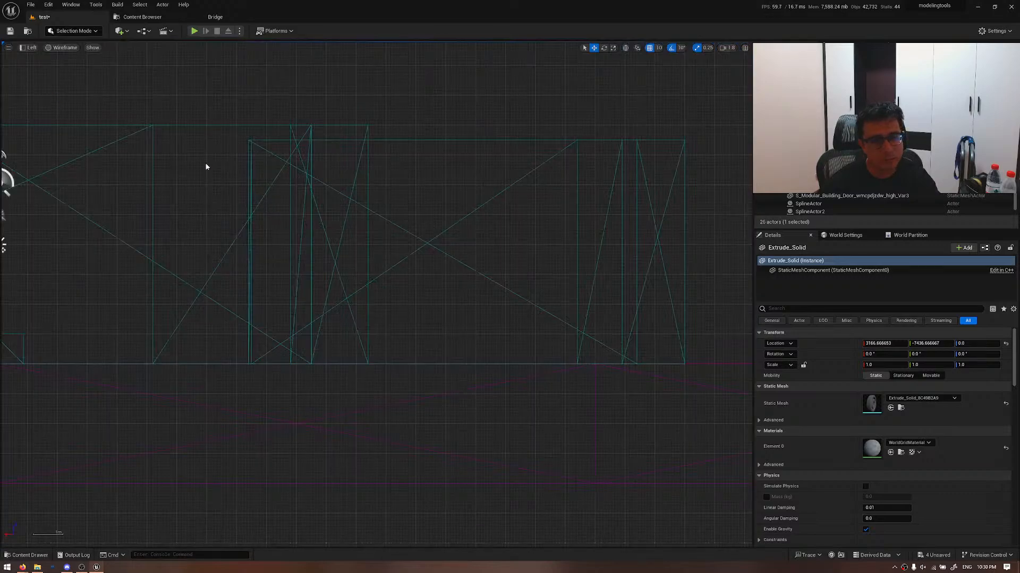
{"action": "left_click", "coordinate": [65, 48]}
{"action": "left_click", "coordinate": [69, 72]}
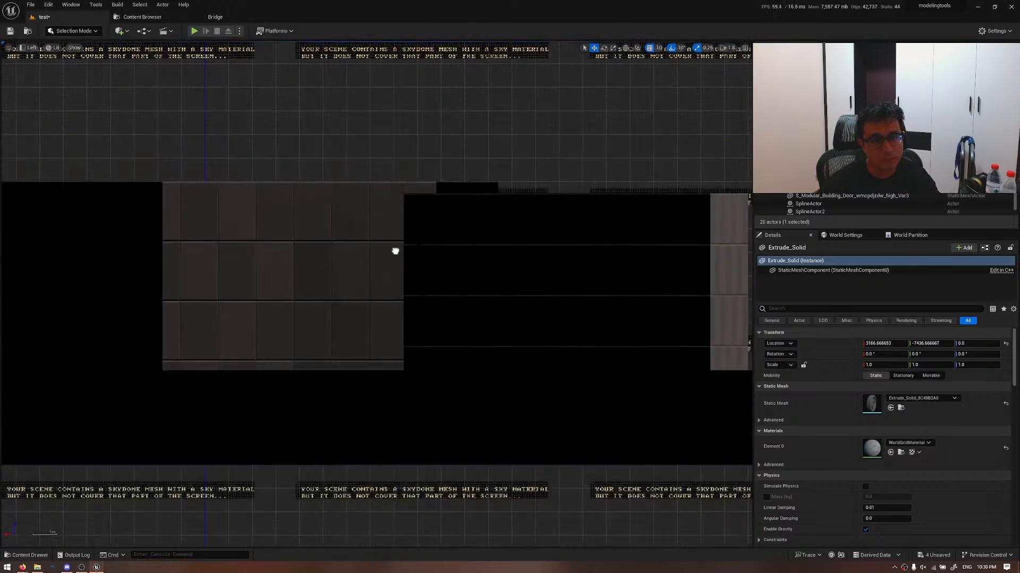
{"action": "left_click", "coordinate": [42, 49]}
{"action": "left_click", "coordinate": [48, 63]}
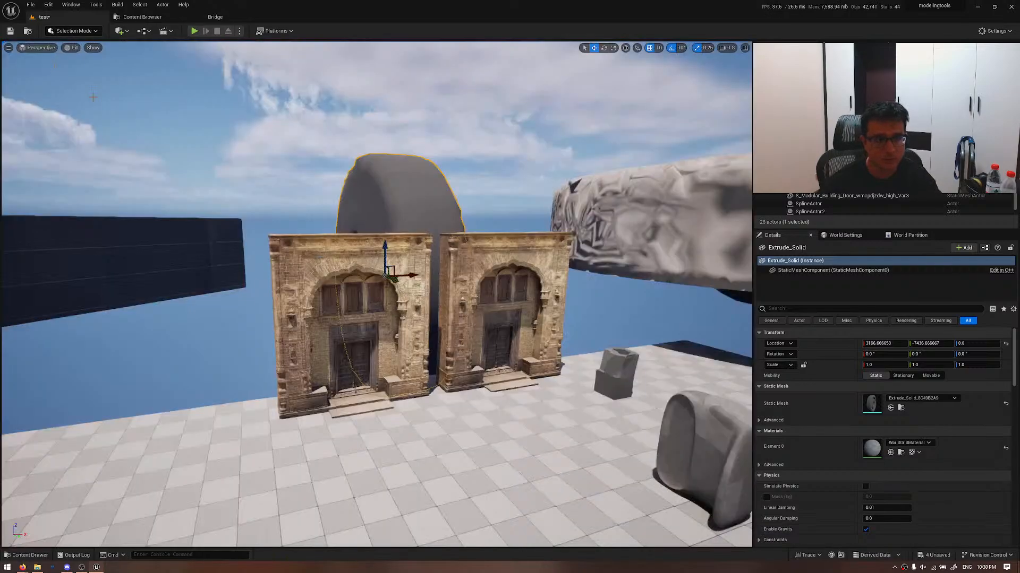
{"action": "key", "text": "alt+Tab"}
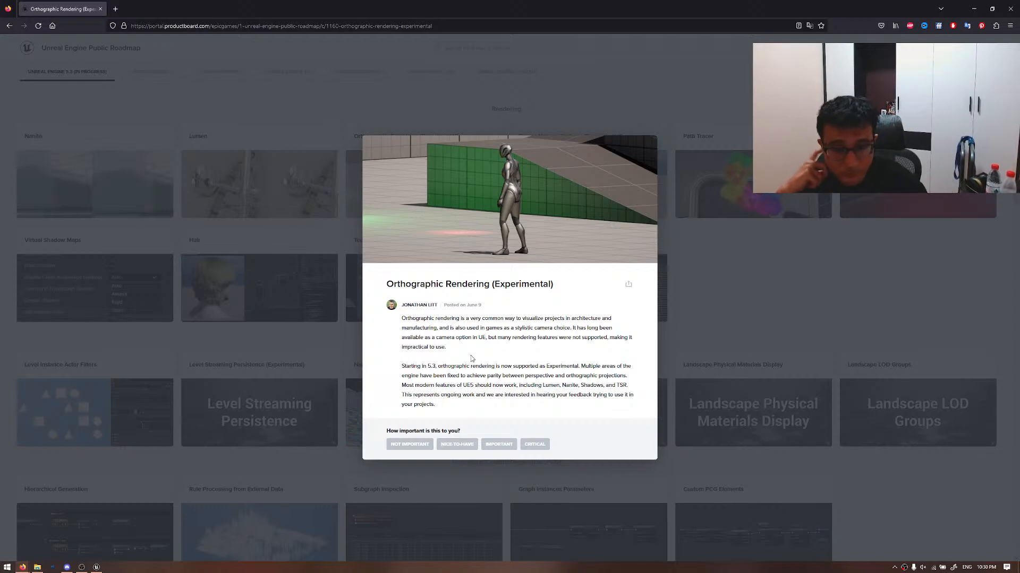
{"action": "key", "text": "alt+Tab"}
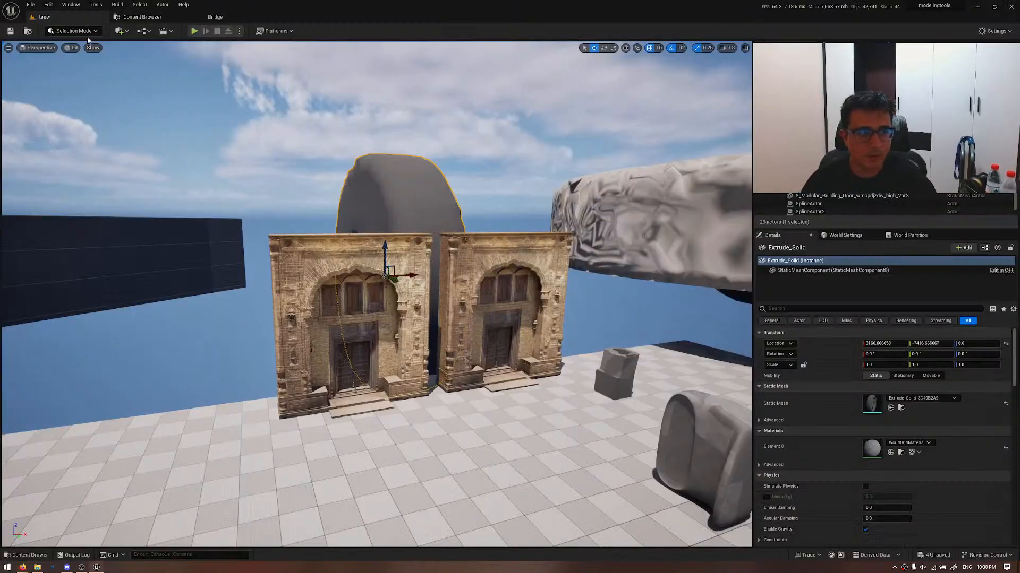
- Place a Camera Actor near the doorways at a height of 690 and set its projection mode to Orthographic
{"action": "left_click", "coordinate": [118, 31]}
{"action": "type", "text": "camera"}
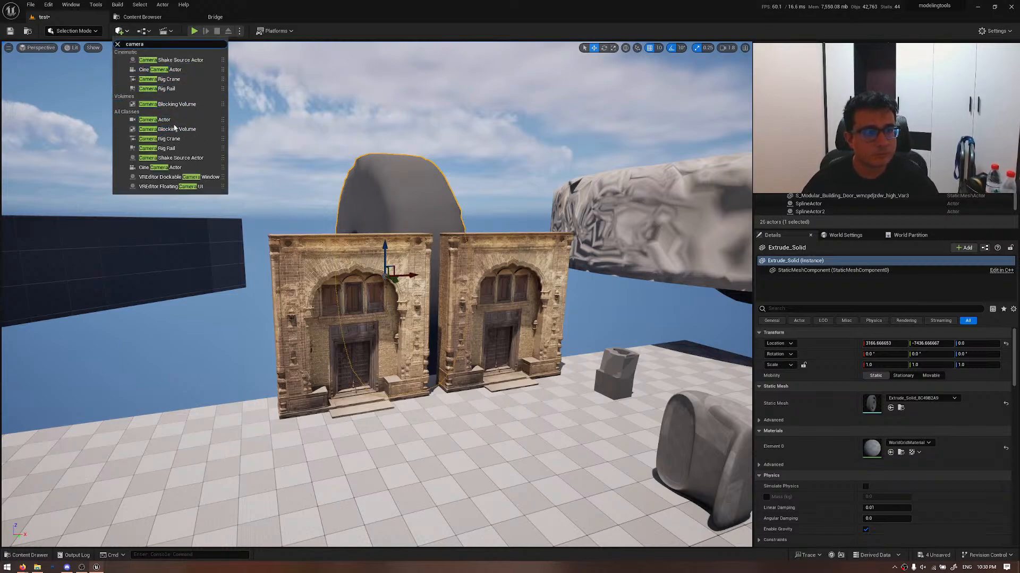
{"action": "left_click_drag", "start_coordinate": [159, 119], "coordinate": [186, 218]}
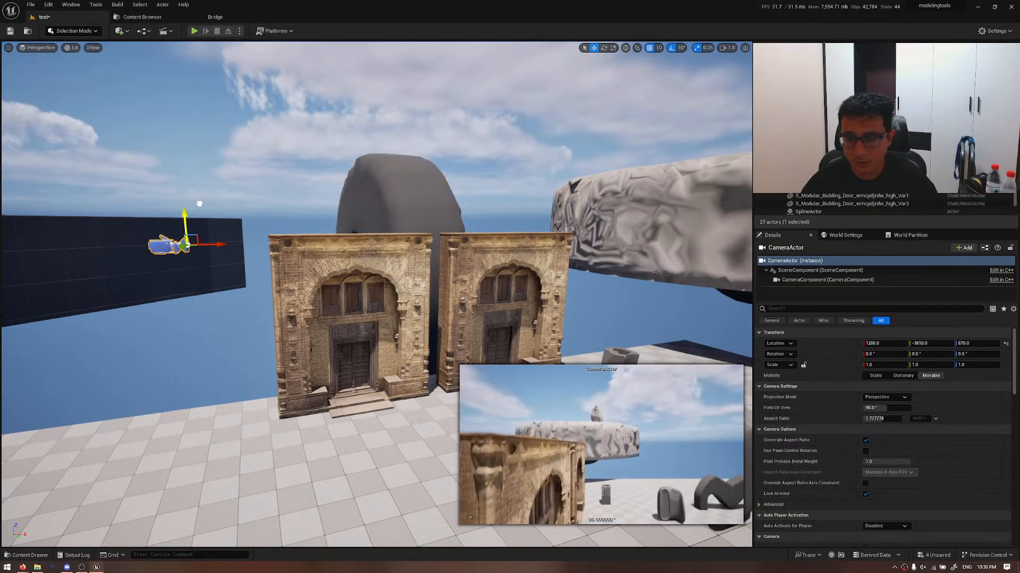
{"action": "left_click", "coordinate": [879, 398]}
{"action": "left_click", "coordinate": [883, 415]}
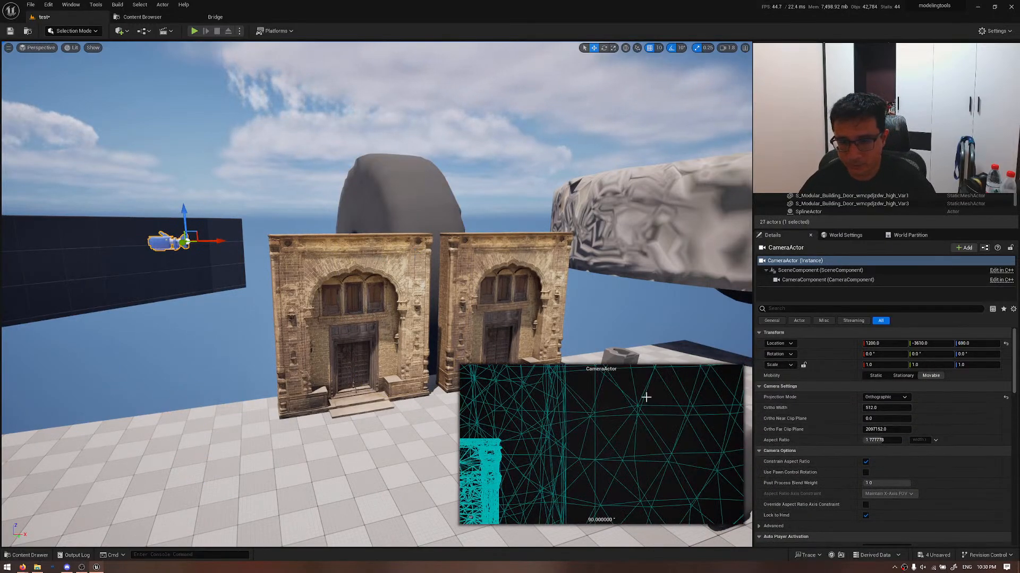
- Search the orthographic camera's details for a shading option and clear the search
{"action": "right_click_drag", "start_coordinate": [598, 424], "coordinate": [665, 423]}
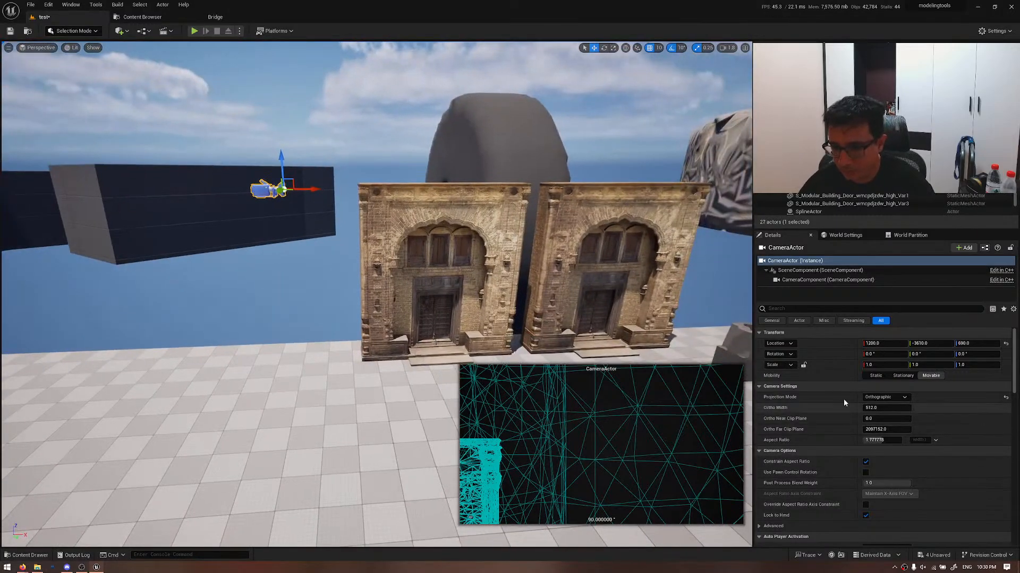
{"action": "left_click", "coordinate": [811, 309]}
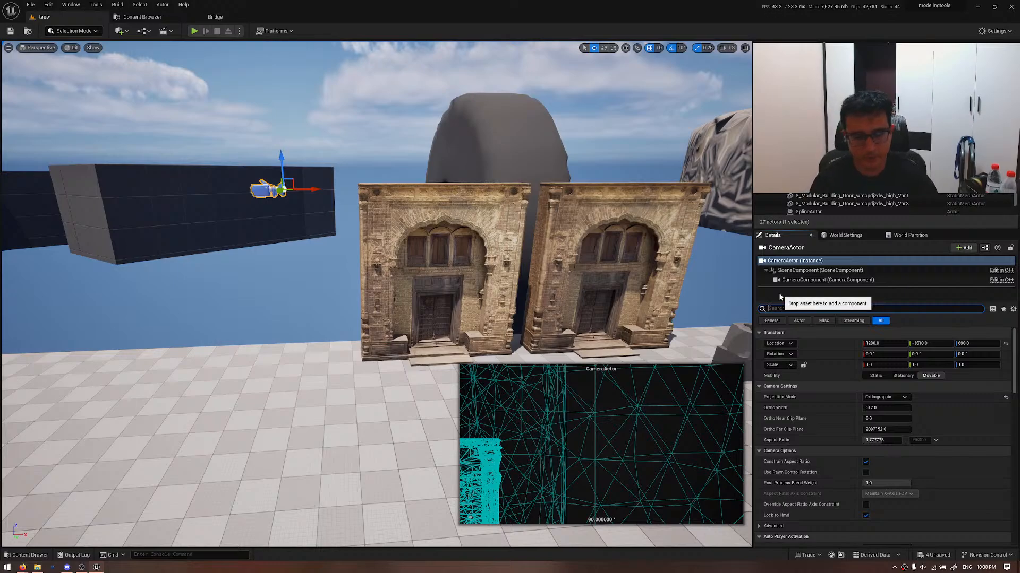
{"action": "type", "text": "shadi"}
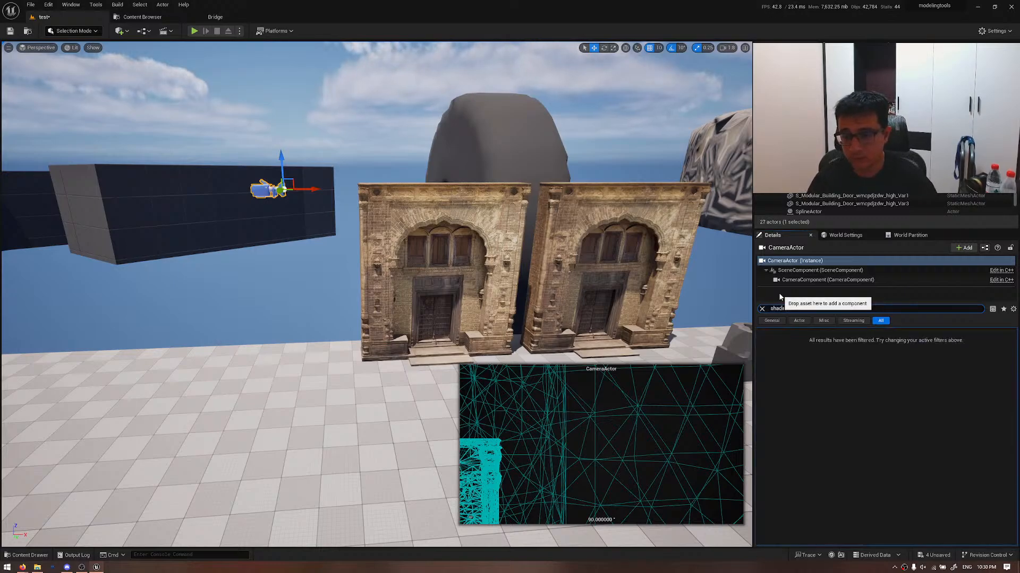
{"action": "key", "text": "Escape"}
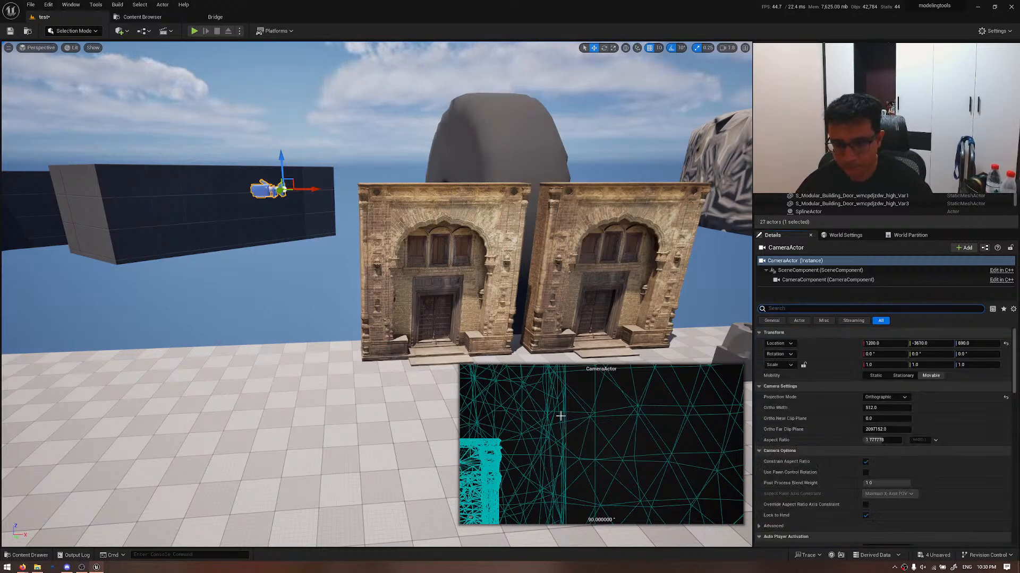
- Lower the orthographic camera to a height of 400 and look through its remaining settings
{"action": "right_click_drag", "start_coordinate": [575, 427], "coordinate": [377, 382]}
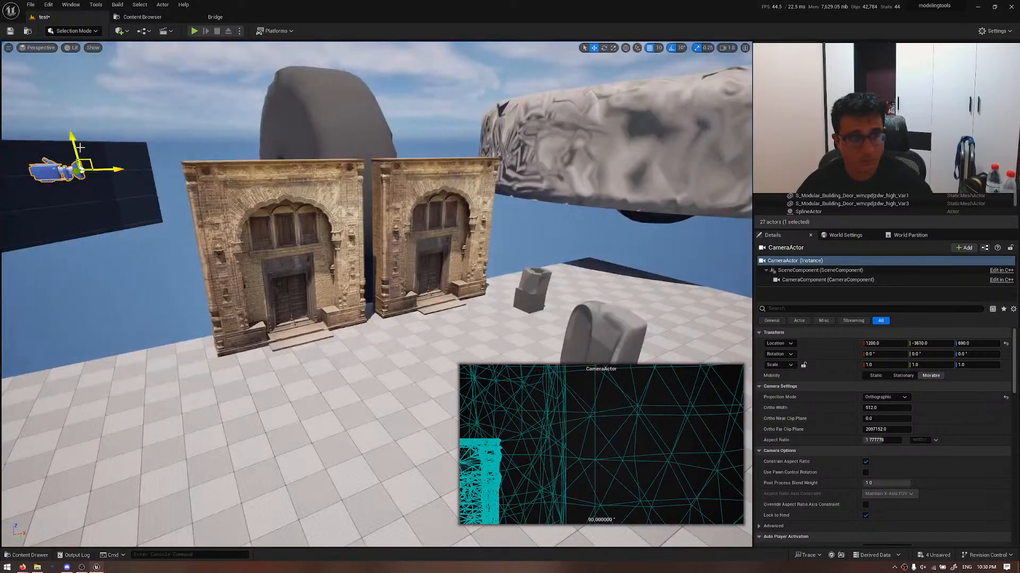
{"action": "left_click_drag", "start_coordinate": [73, 142], "coordinate": [104, 254]}
{"action": "right_click_drag", "start_coordinate": [507, 340], "coordinate": [507, 340]}
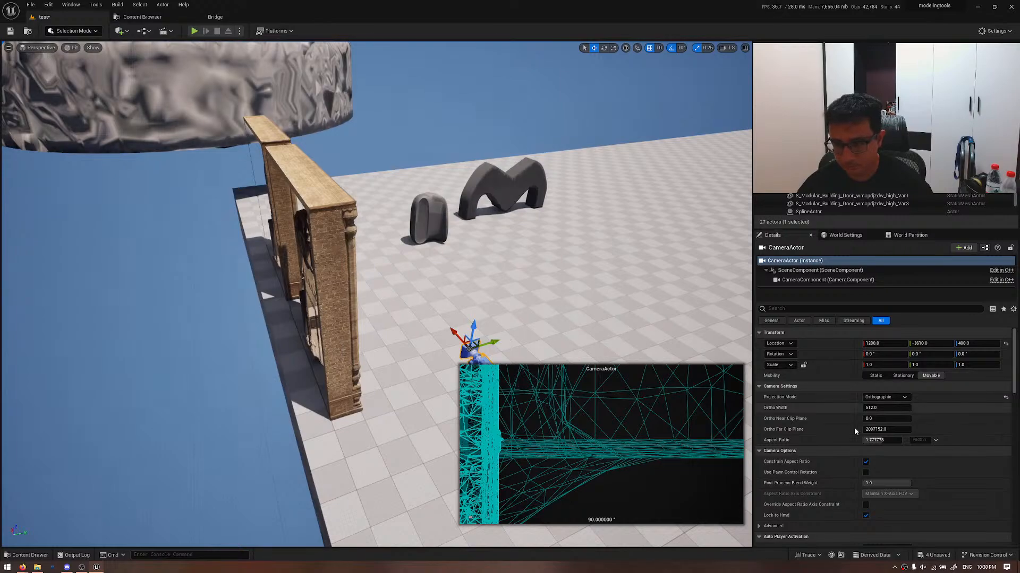
{"action": "scroll", "coordinate": [916, 430], "scroll_direction": "down", "scroll_amount": 3}
{"action": "scroll", "coordinate": [919, 430], "scroll_direction": "down", "scroll_amount": 10}
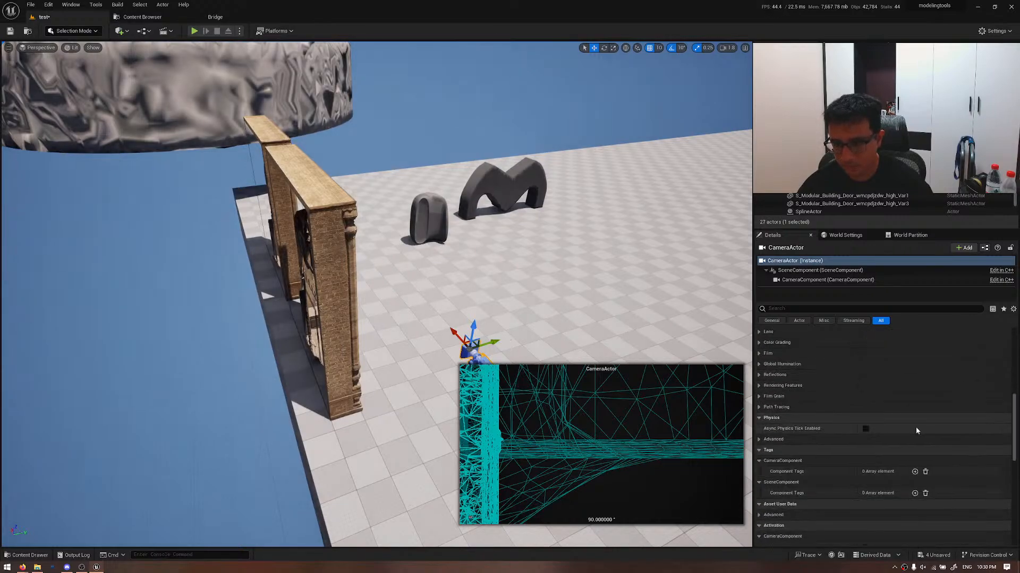
- Delete the orthographic camera and place a Cine Camera Actor on the floor in front of the doorways
{"action": "right_click_drag", "start_coordinate": [630, 316], "coordinate": [630, 316]}
{"action": "key", "text": "Delete"}
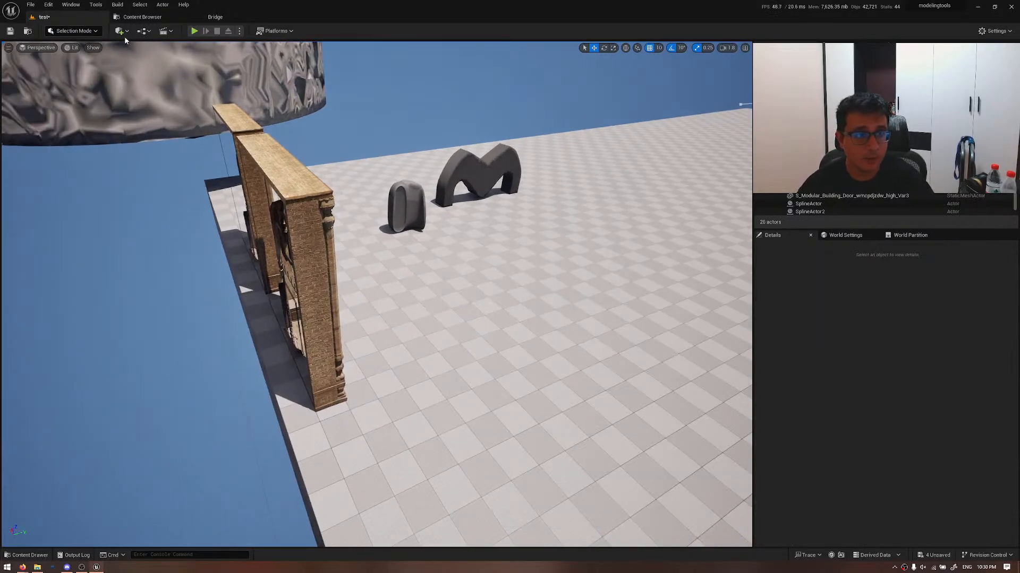
{"action": "left_click", "coordinate": [121, 31]}
{"action": "type", "text": "cine"}
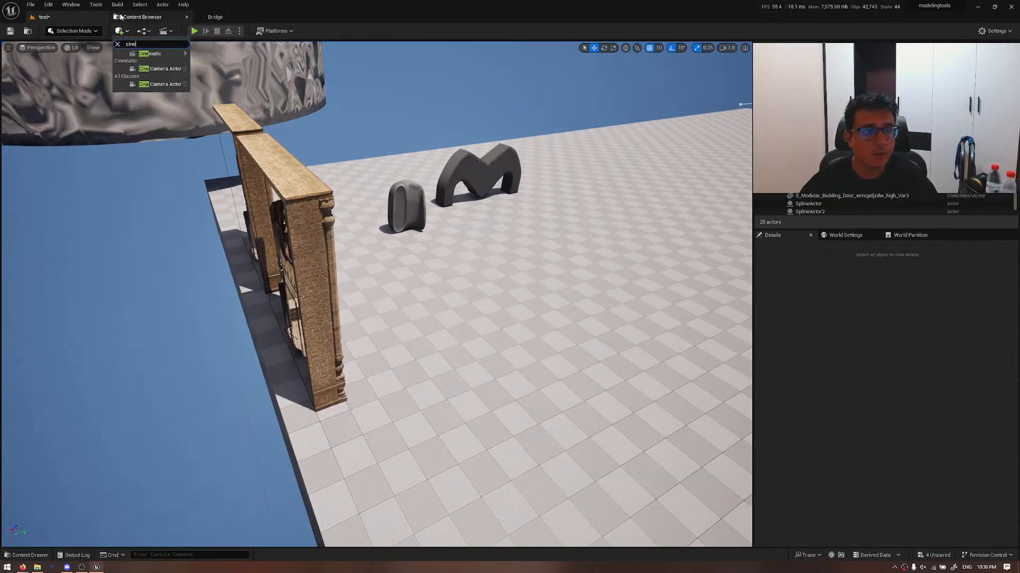
{"action": "left_click", "coordinate": [150, 69]}
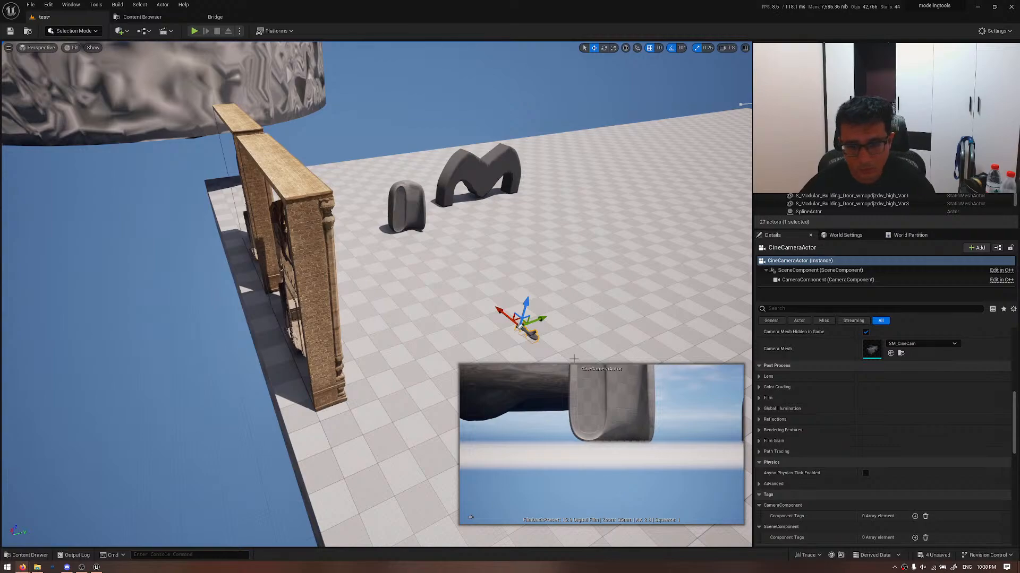
- Examine the cine camera's lens and post-process settings, trying the 1.33 (4:3) crop before restoring No Crop
{"action": "right_click_drag", "start_coordinate": [577, 331], "coordinate": [616, 331]}
{"action": "scroll", "coordinate": [887, 414], "scroll_direction": "up", "scroll_amount": 3}
{"action": "scroll", "coordinate": [890, 415], "scroll_direction": "up", "scroll_amount": 5}
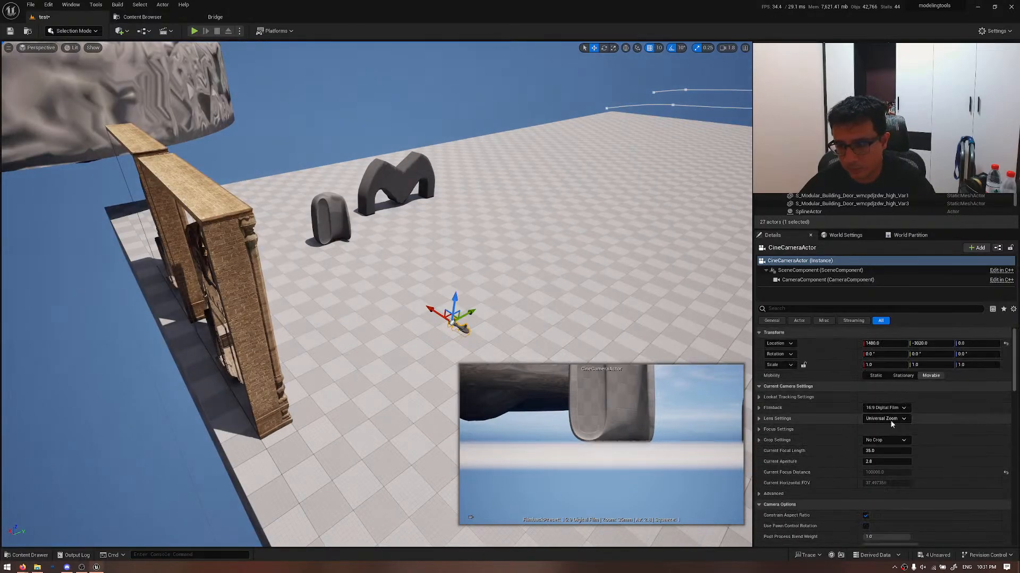
{"action": "left_click", "coordinate": [891, 419]}
{"action": "left_click", "coordinate": [905, 420]}
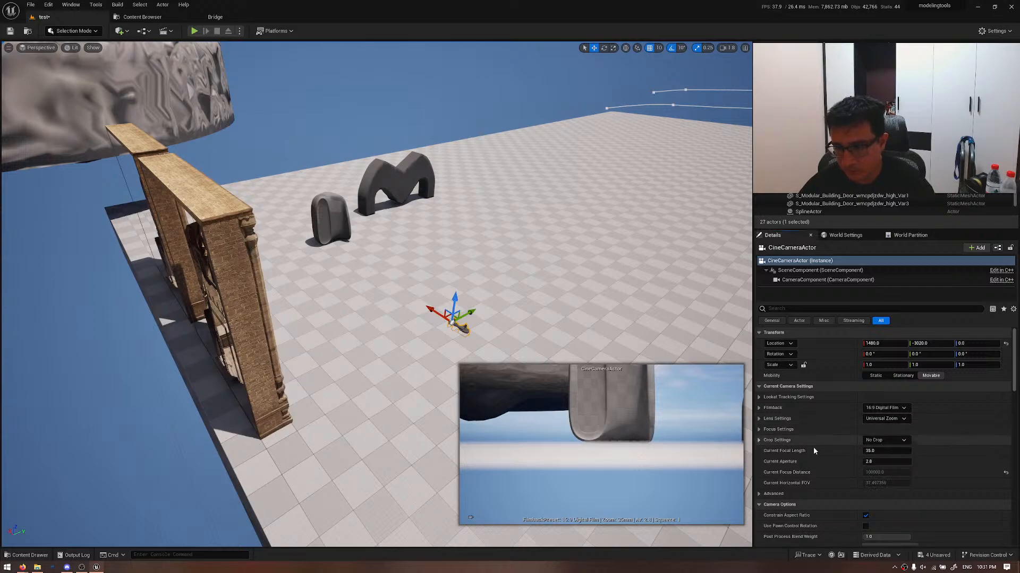
{"action": "left_click", "coordinate": [883, 441]}
{"action": "left_click", "coordinate": [883, 452]}
{"action": "left_click", "coordinate": [883, 442]}
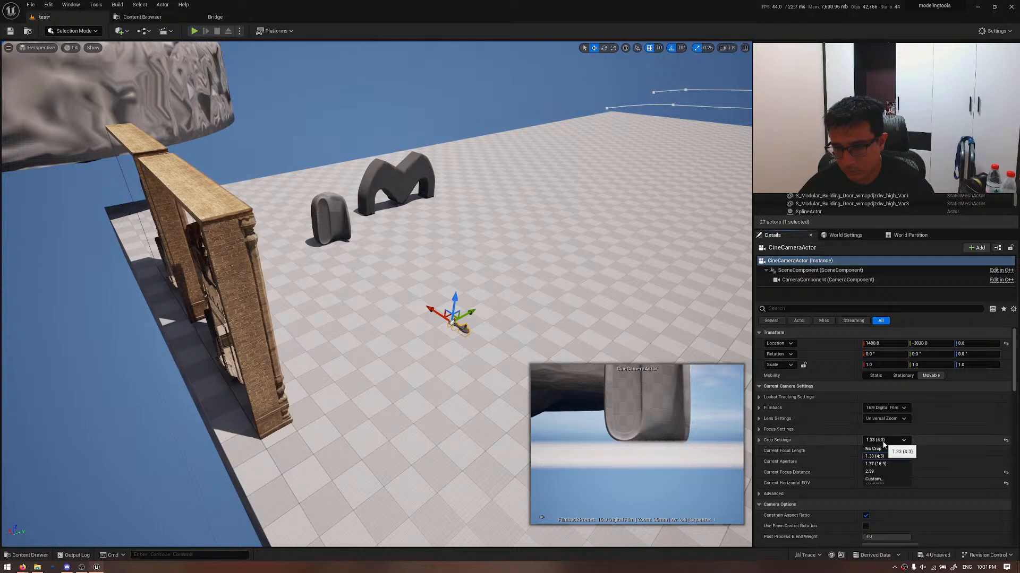
{"action": "left_click", "coordinate": [882, 449]}
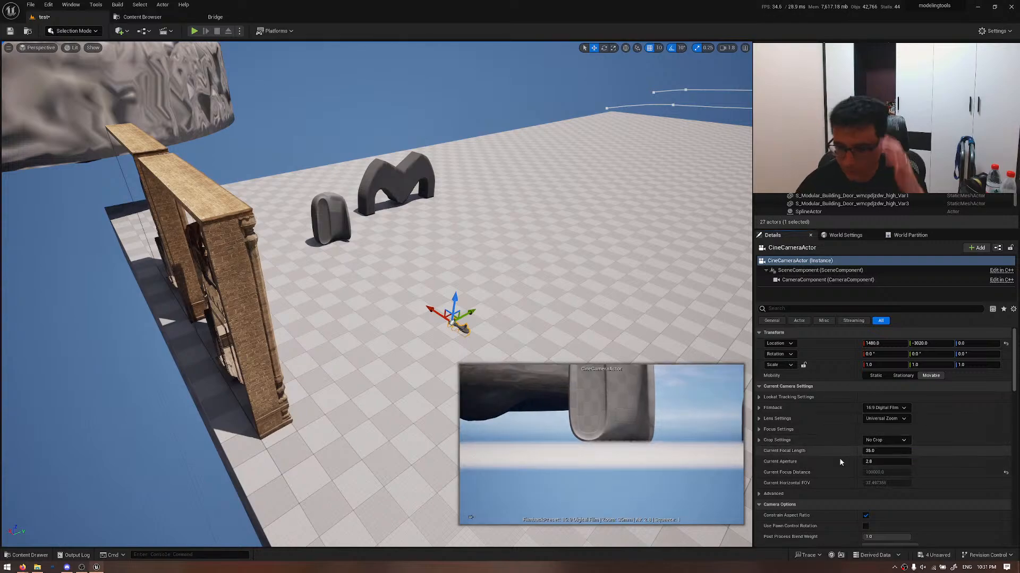
{"action": "scroll", "coordinate": [782, 466], "scroll_direction": "down", "scroll_amount": 8}
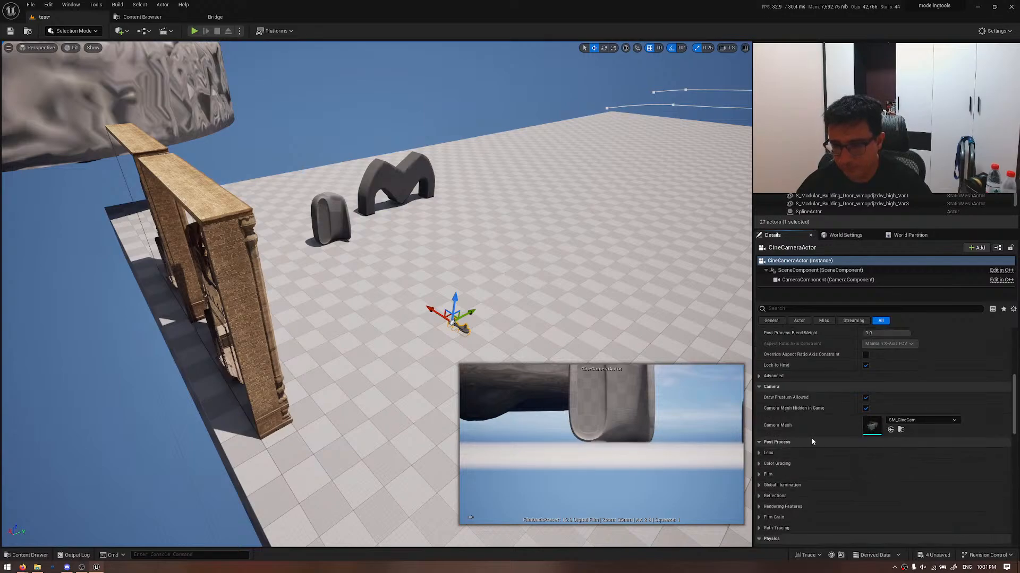
- Look through the cine camera's remaining settings and delete the camera from the level
{"action": "scroll", "coordinate": [812, 422], "scroll_direction": "down", "scroll_amount": 5}
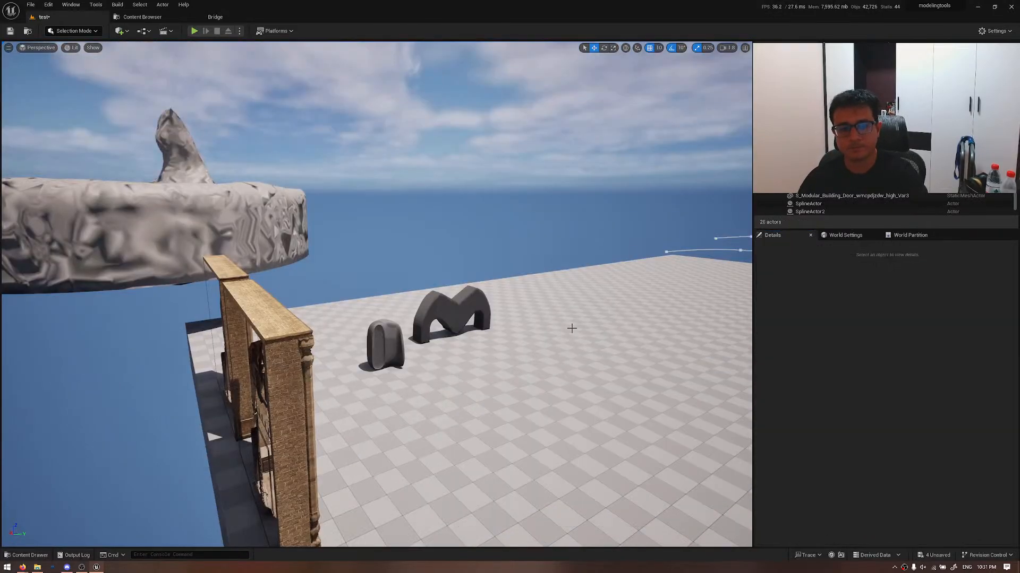
{"action": "scroll", "coordinate": [449, 303], "scroll_direction": "down", "scroll_amount": 3}
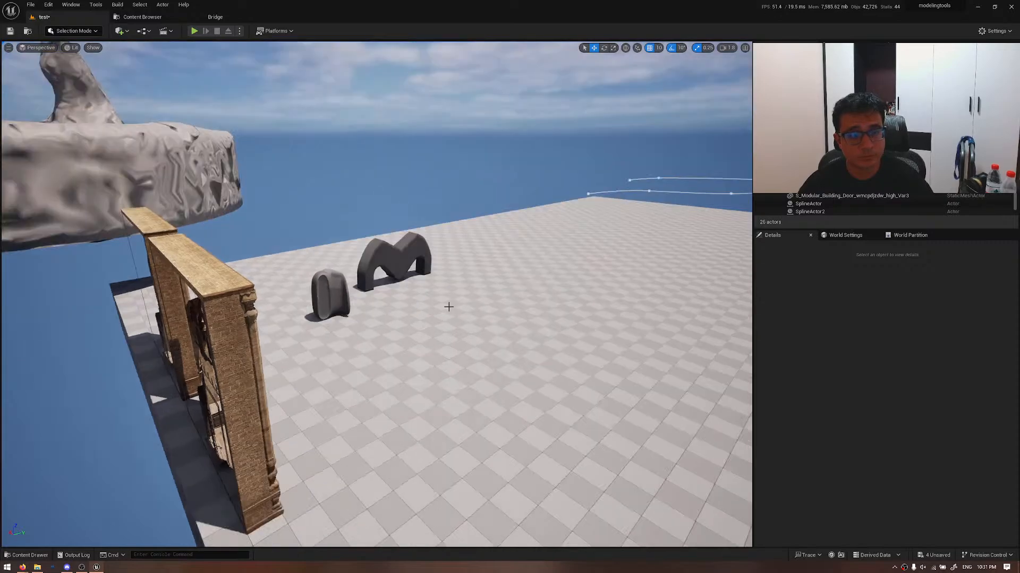
{"action": "key", "text": "ctrl+space"}
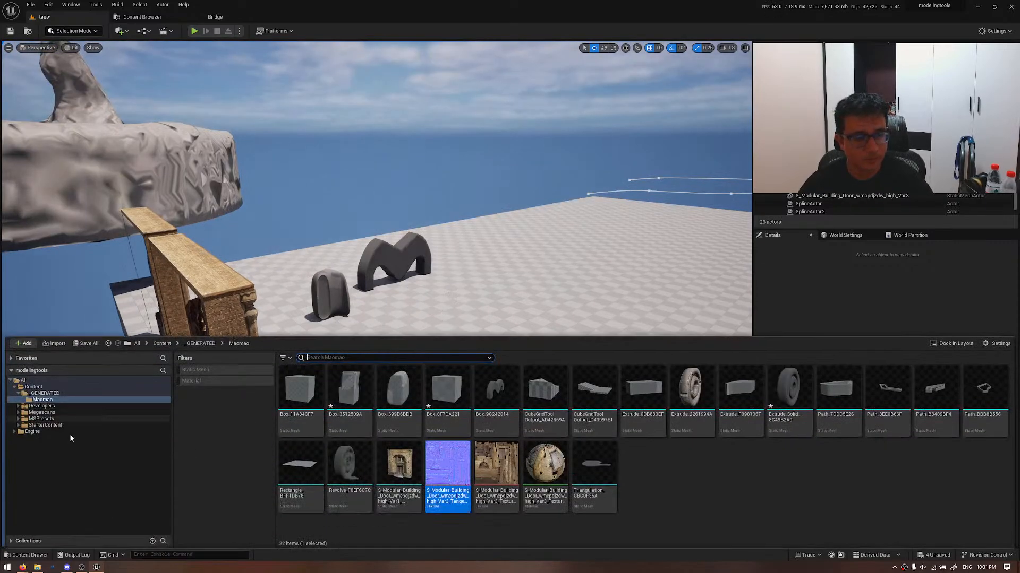
- Switch to the Unreal Engine roadmap in Firefox and read the Sparse Volume Textures (Experimental) entry
{"action": "mouse_move", "coordinate": [22, 567]}
{"action": "left_click", "coordinate": [137, 532]}
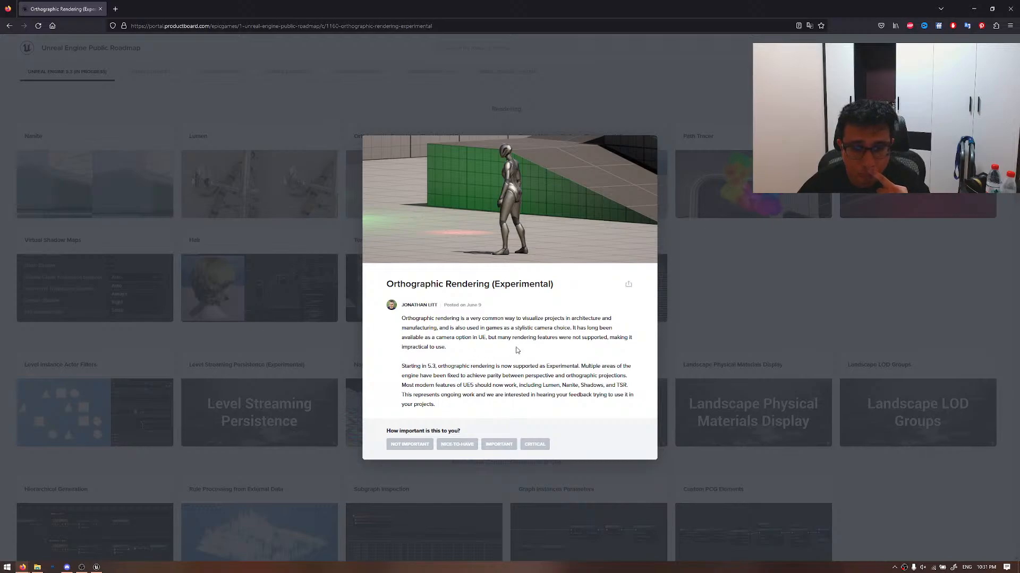
{"action": "left_click", "coordinate": [697, 313]}
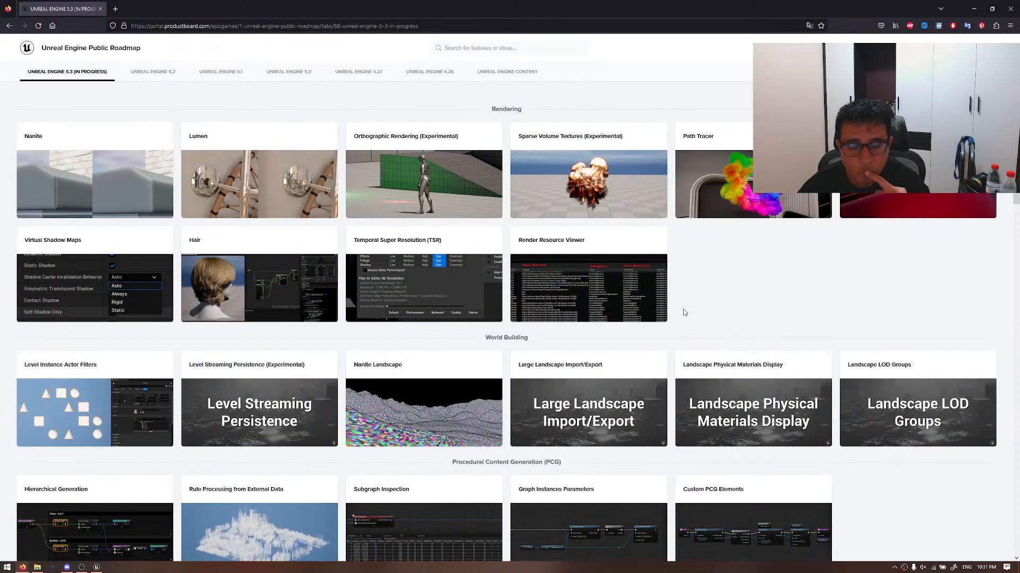
{"action": "left_click", "coordinate": [602, 195]}
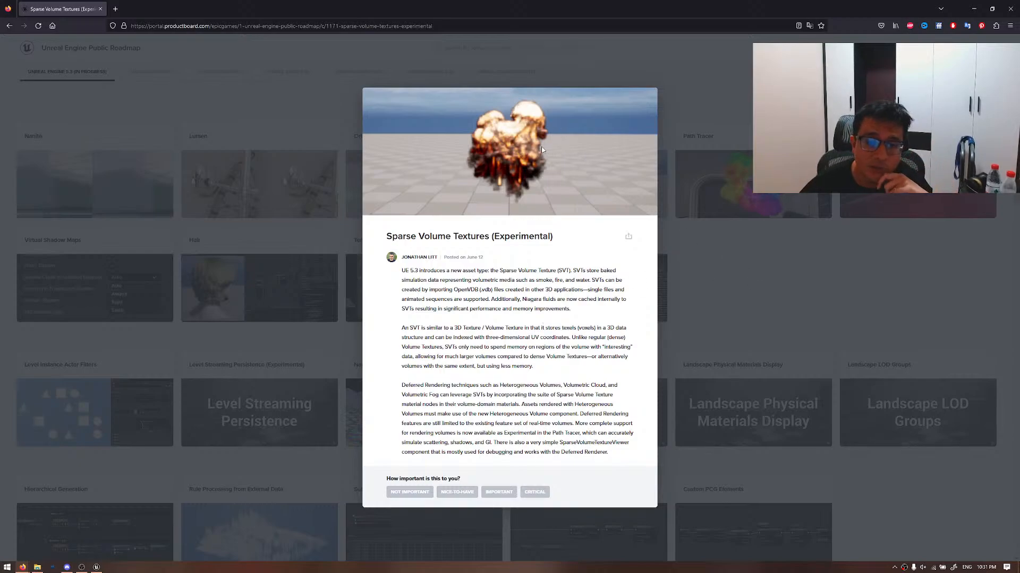
{"action": "left_click", "coordinate": [775, 266]}
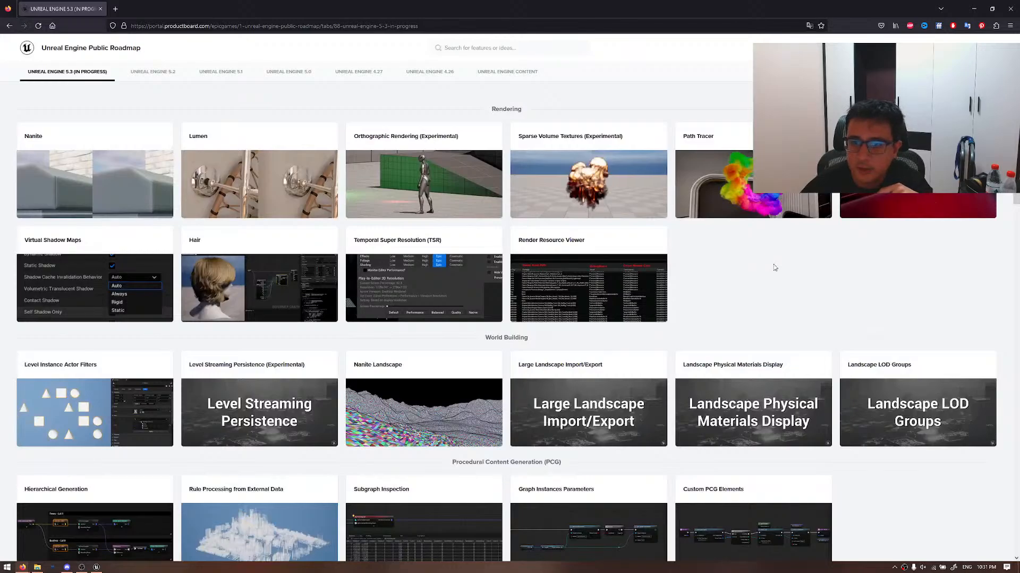
- Read the roadmap's Path Tracer and Substrate (Experimental) entries
{"action": "left_click", "coordinate": [730, 192]}
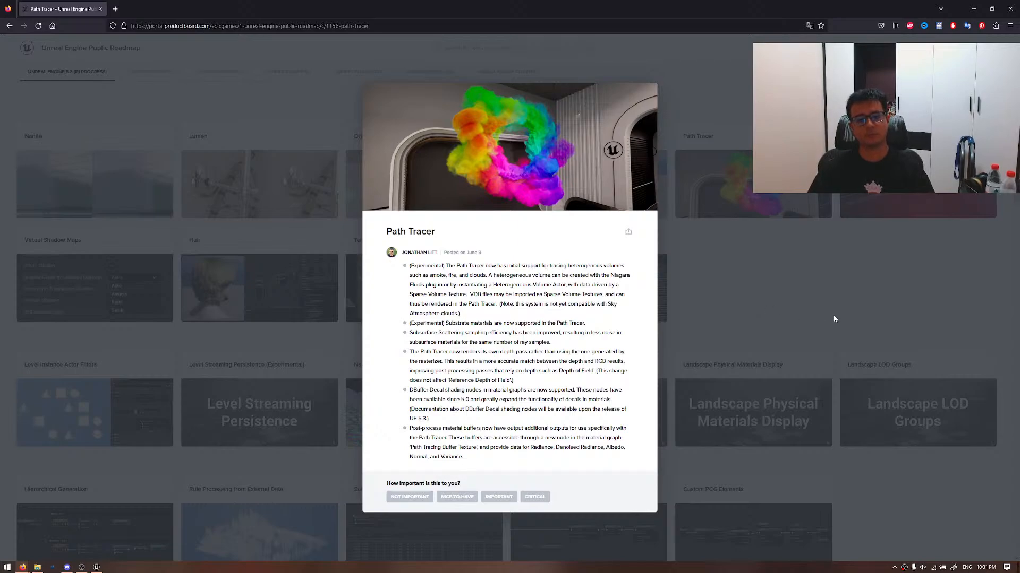
{"action": "left_click", "coordinate": [783, 296]}
{"action": "left_click", "coordinate": [896, 205]}
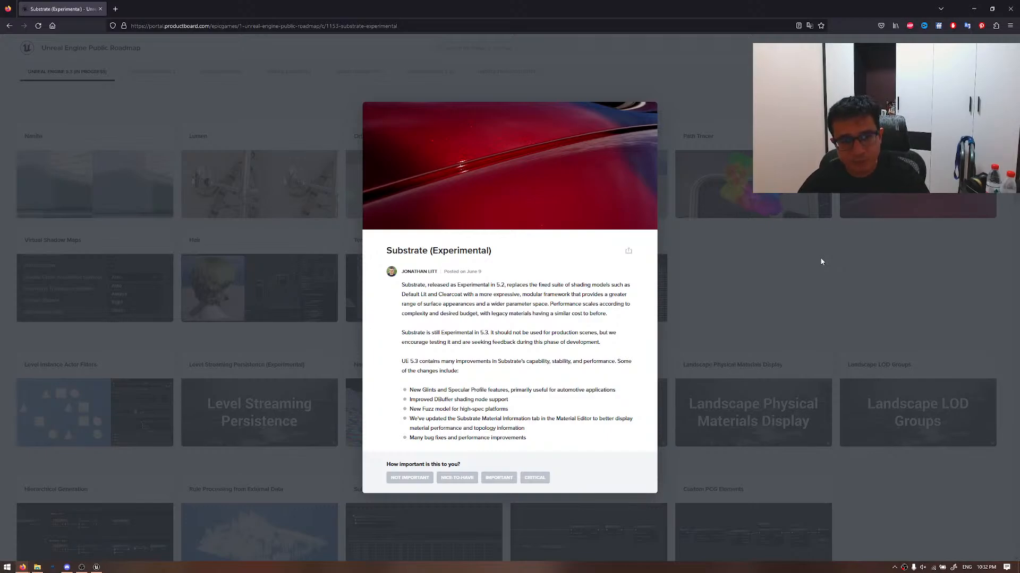
{"action": "left_click", "coordinate": [821, 262]}
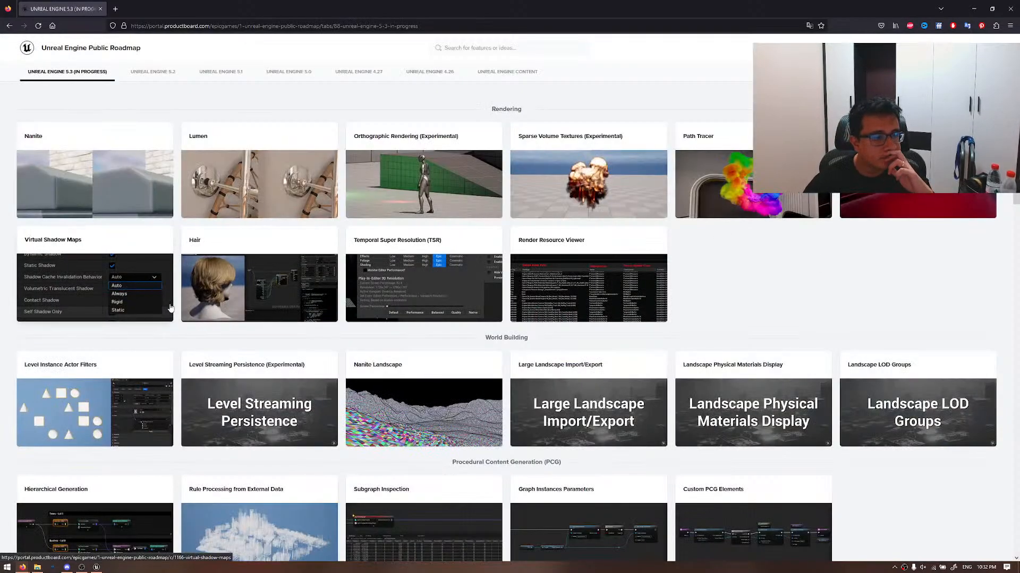
- Read the roadmap's Hair and Temporal Super Resolution (TSR) entries
{"action": "left_click", "coordinate": [275, 317]}
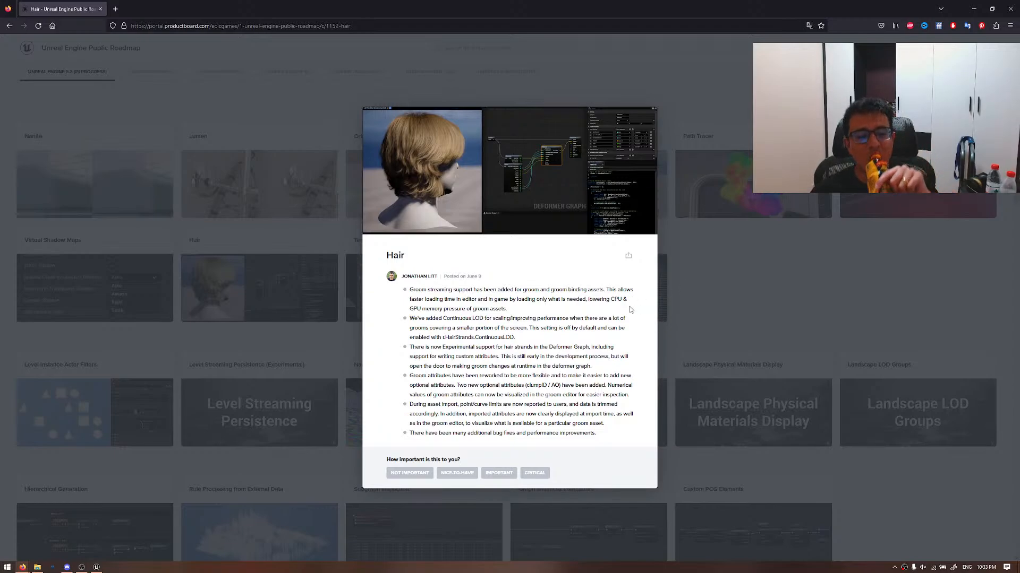
{"action": "left_click", "coordinate": [736, 288]}
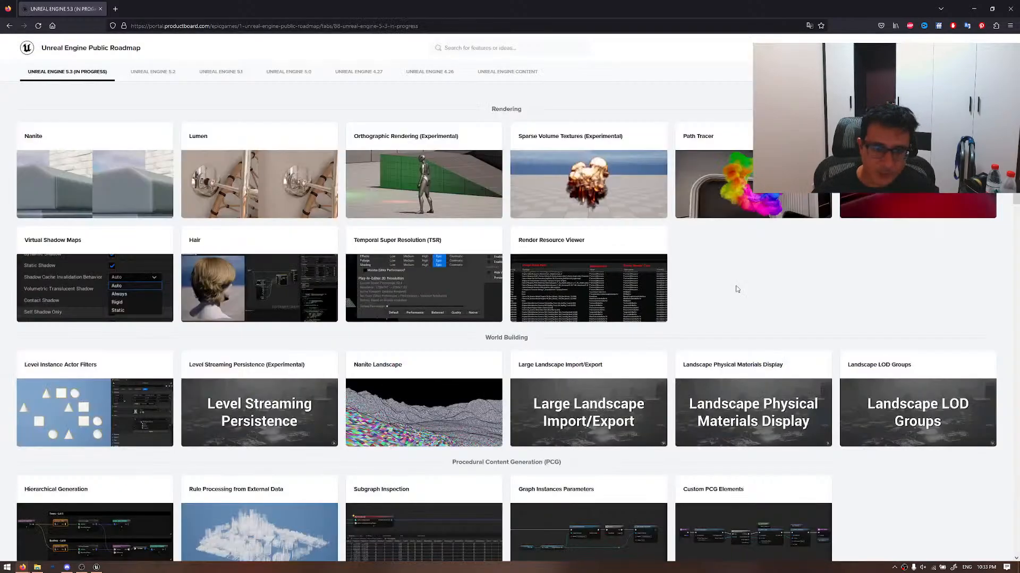
{"action": "left_click", "coordinate": [479, 266]}
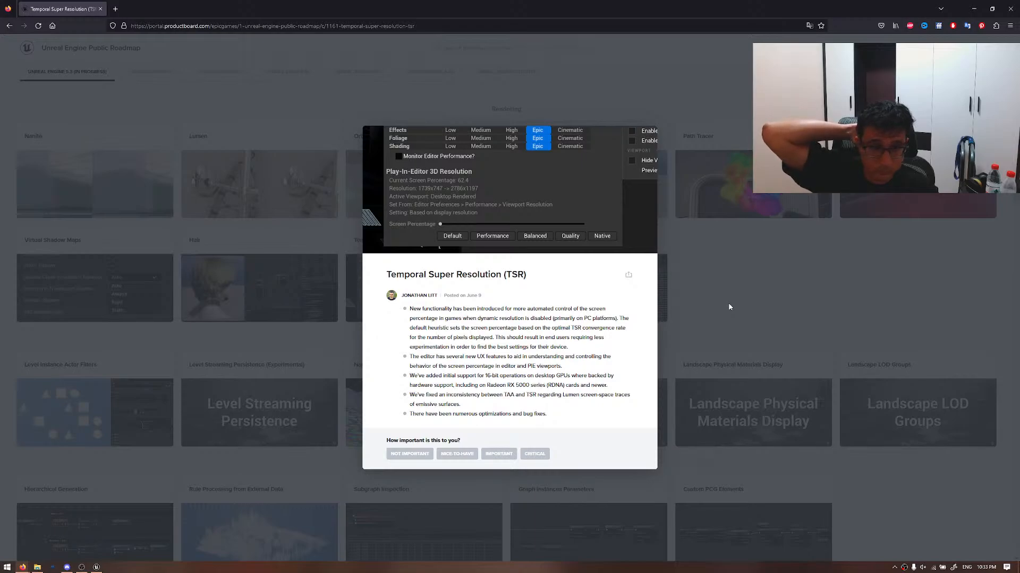
- Switch to Unreal Editor and check the engine scalability settings, turning Monitor Editor Performance on and back off
{"action": "left_click", "coordinate": [96, 568]}
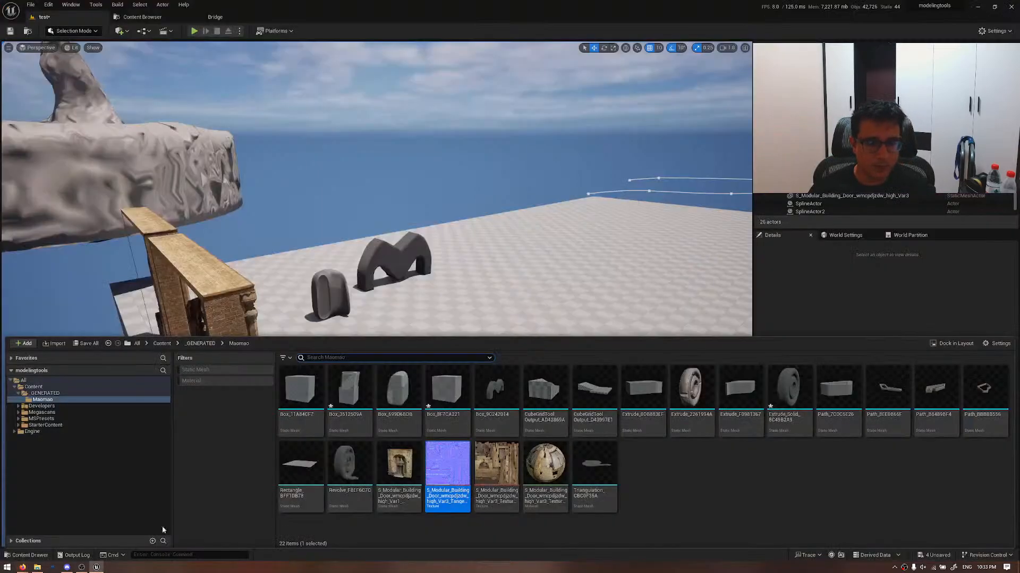
{"action": "left_click", "coordinate": [994, 31]}
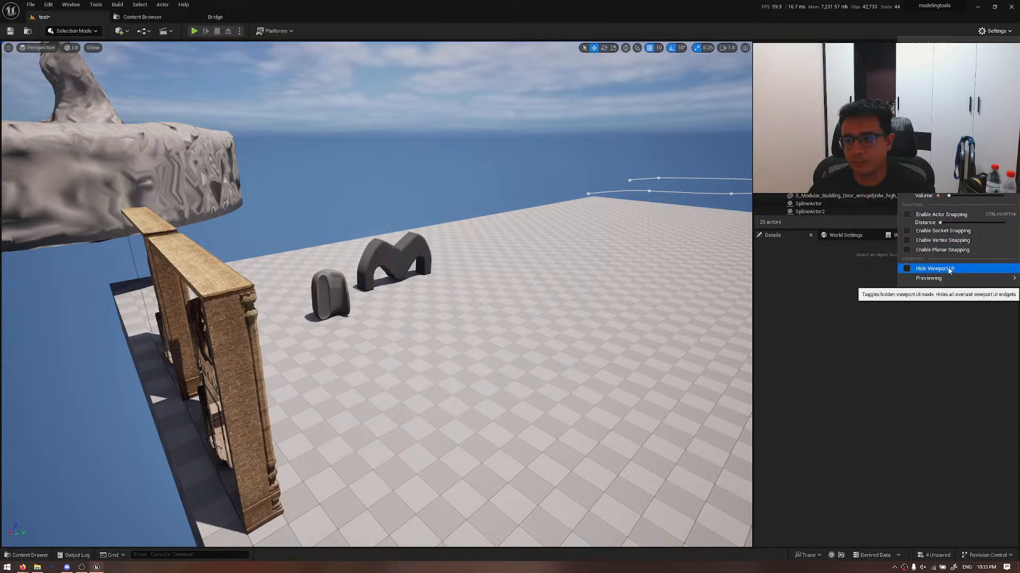
{"action": "mouse_move", "coordinate": [949, 159]}
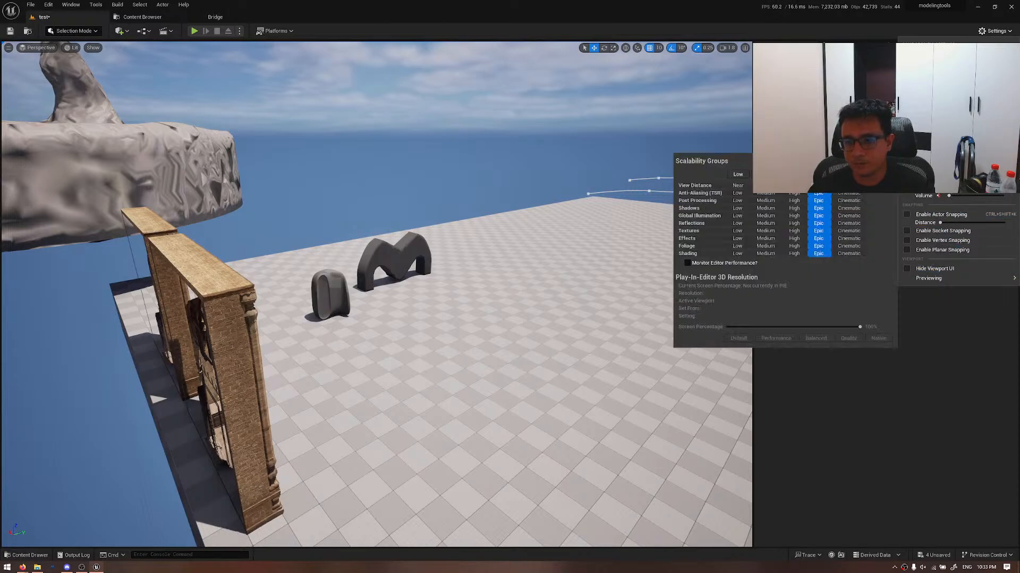
{"action": "left_click", "coordinate": [691, 264]}
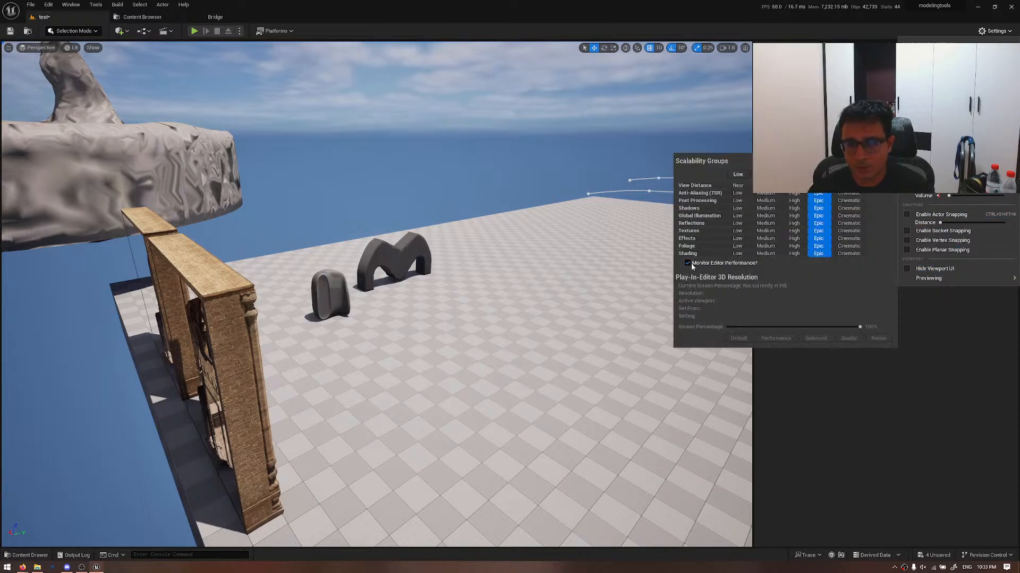
{"action": "right_click_drag", "start_coordinate": [563, 286], "coordinate": [606, 255]}
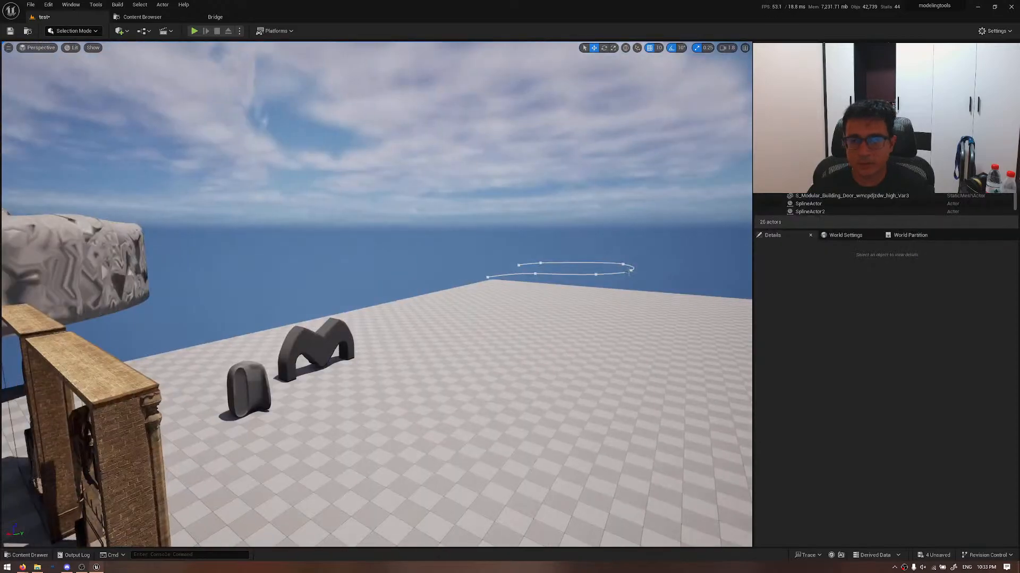
{"action": "left_click", "coordinate": [996, 31]}
{"action": "mouse_move", "coordinate": [951, 160]}
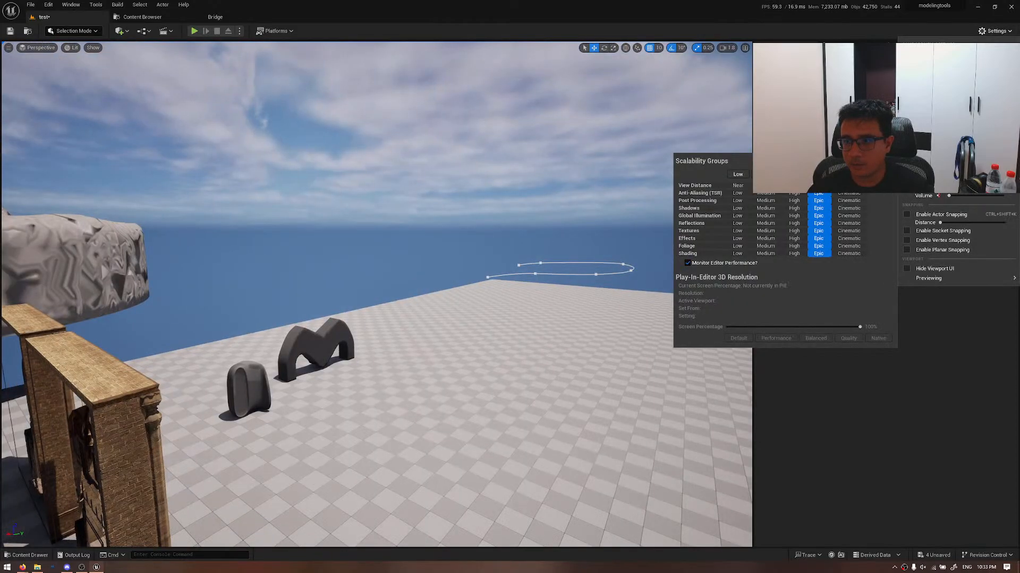
{"action": "left_click", "coordinate": [687, 263]}
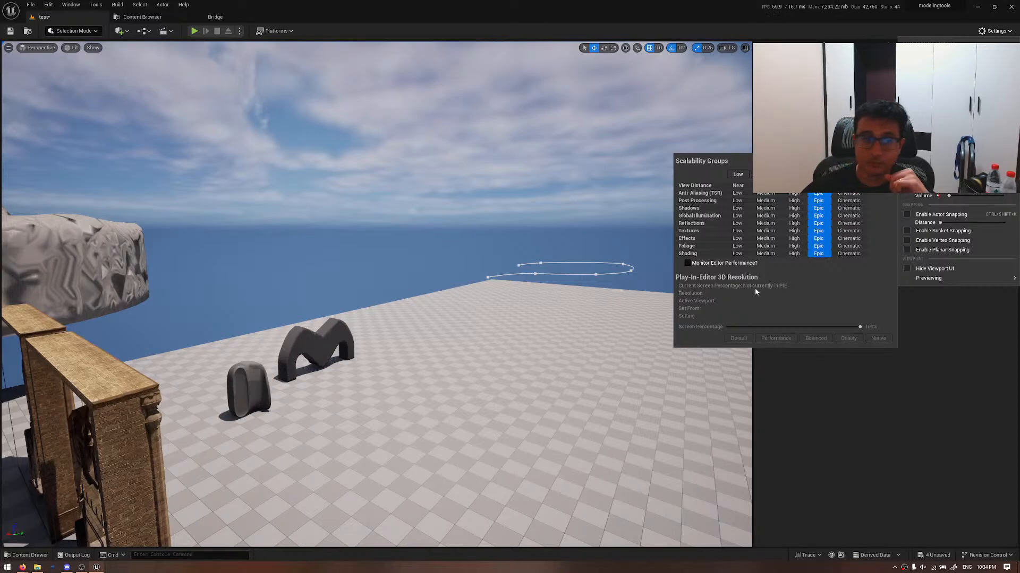
- Play the level in a New Editor Window (PIE) and lower the play-in-editor screen percentage to 12%
{"action": "left_click", "coordinate": [239, 31]}
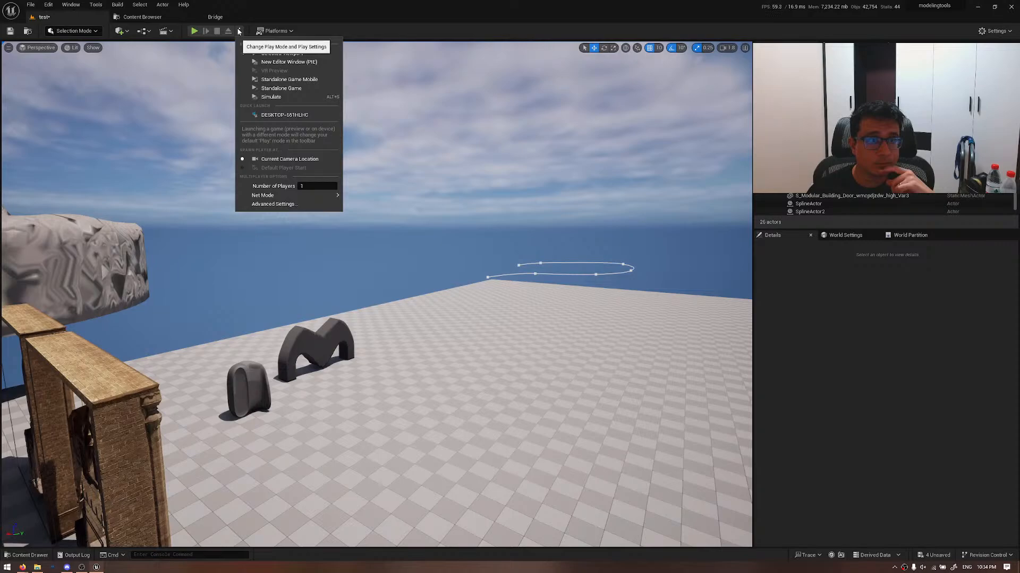
{"action": "left_click", "coordinate": [330, 65]}
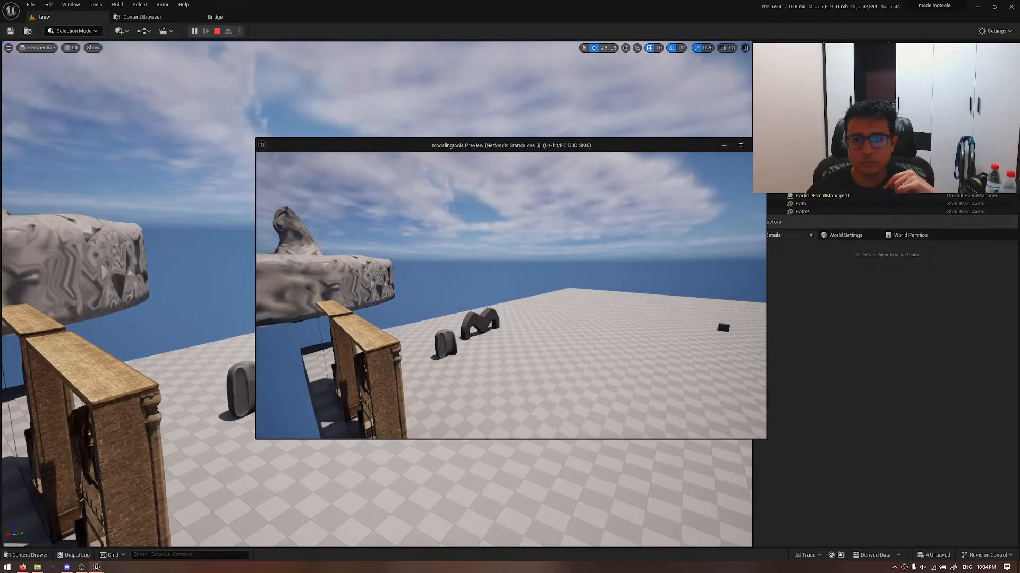
{"action": "left_click", "coordinate": [996, 31]}
{"action": "mouse_move", "coordinate": [947, 158]}
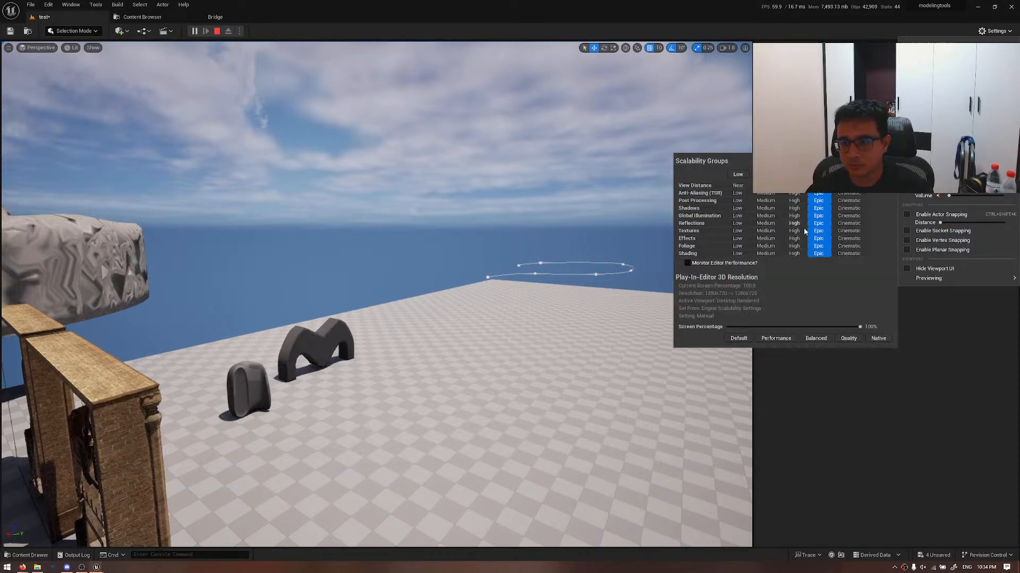
{"action": "left_click_drag", "start_coordinate": [857, 328], "coordinate": [741, 335]}
- Fly around the play preview to inspect the image quality at the reduced screen percentage
{"action": "left_click", "coordinate": [566, 333]}
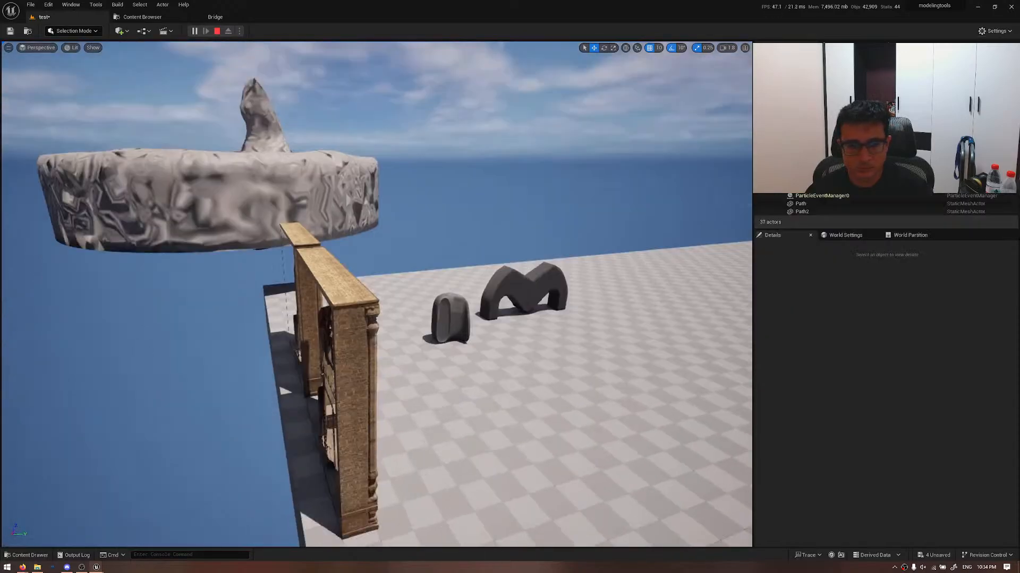
{"action": "key", "text": "w"}
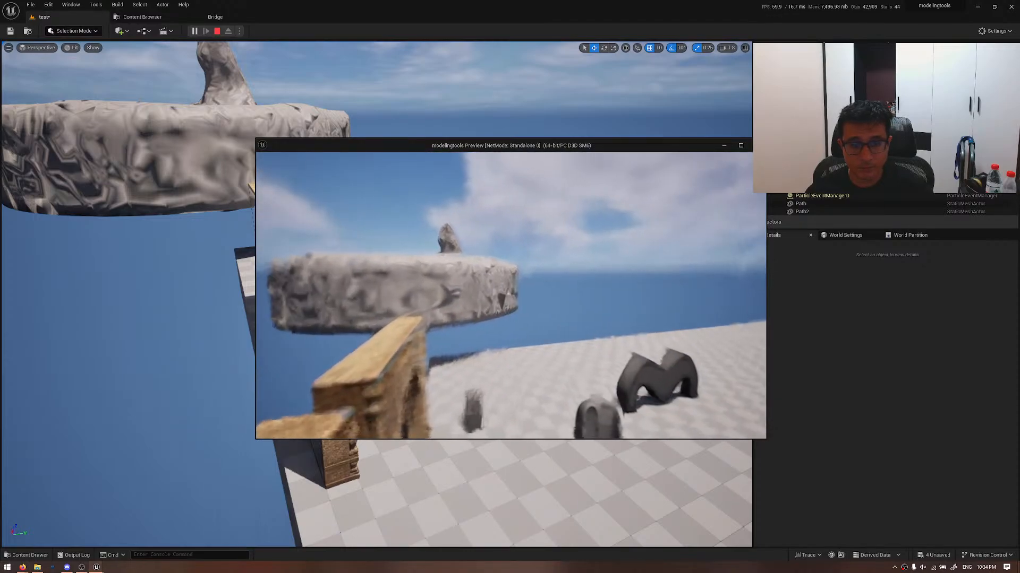
{"action": "key", "text": "Escape"}
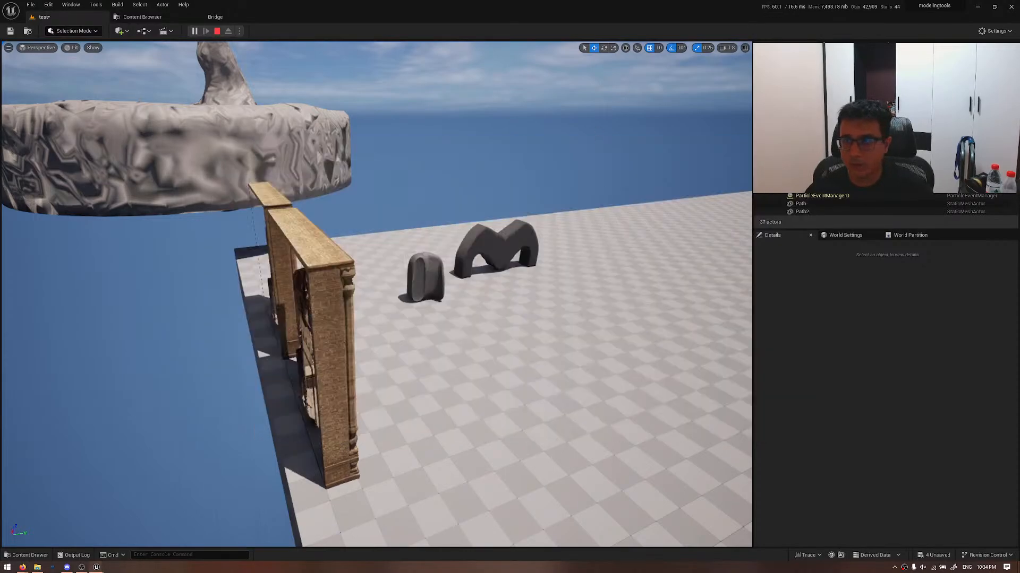
- Compare the Performance, Quality, Native and Balanced screen percentage presets for the preview, finishing on Default
{"action": "left_click", "coordinate": [995, 31]}
{"action": "mouse_move", "coordinate": [908, 125]}
{"action": "mouse_move", "coordinate": [913, 159]}
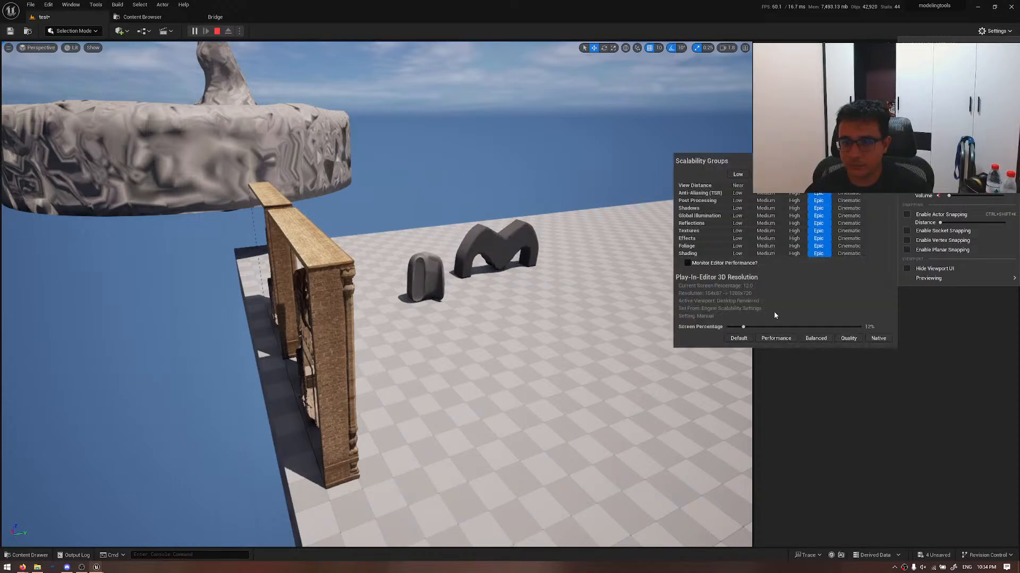
{"action": "left_click", "coordinate": [741, 340]}
{"action": "left_click", "coordinate": [776, 338]}
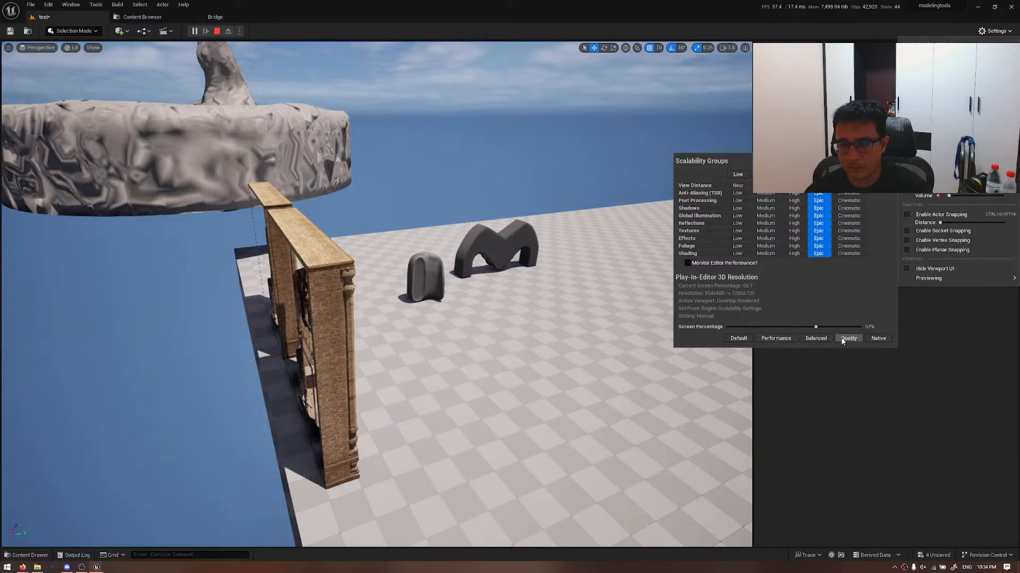
{"action": "left_click", "coordinate": [878, 338]}
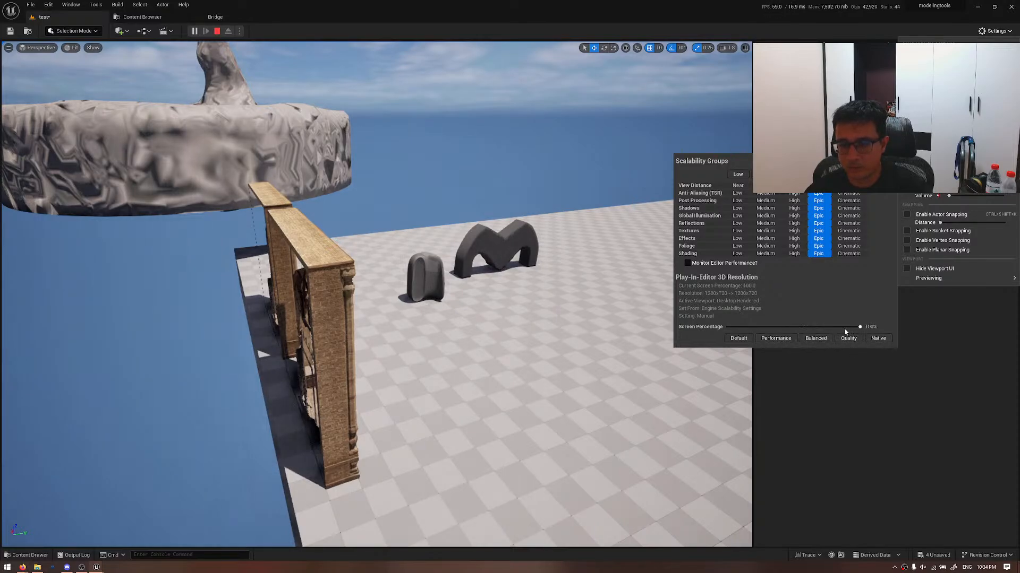
{"action": "left_click", "coordinate": [815, 338]}
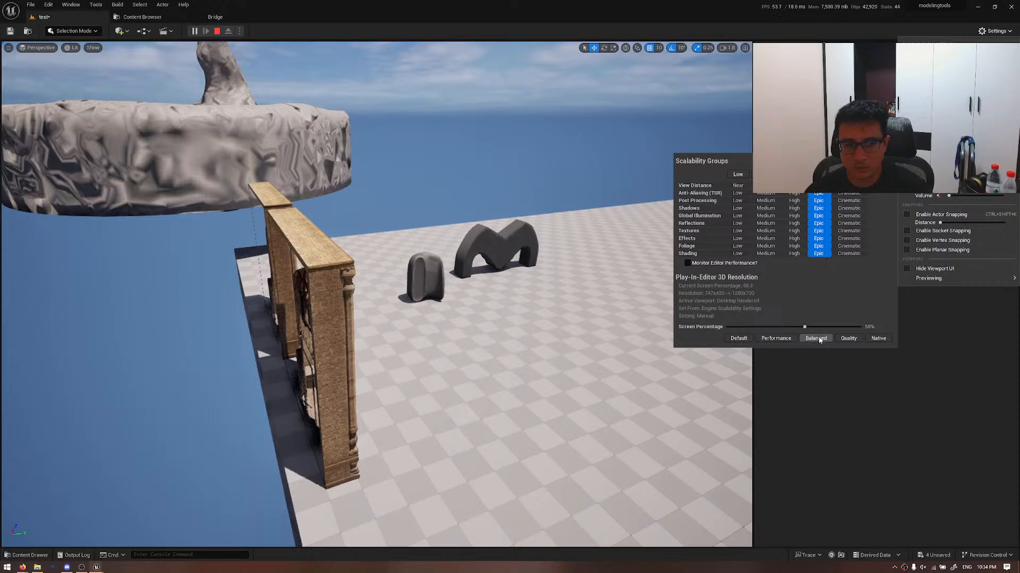
{"action": "left_click", "coordinate": [746, 339]}
- Fly the play preview up to the ornate doorways and examine the image quality with the Default screen percentage
{"action": "right_click_drag", "start_coordinate": [505, 320], "coordinate": [340, 259]}
{"action": "key", "text": "w"}
{"action": "key", "text": "s"}
{"action": "key", "text": "w"}
{"action": "key", "text": "s"}
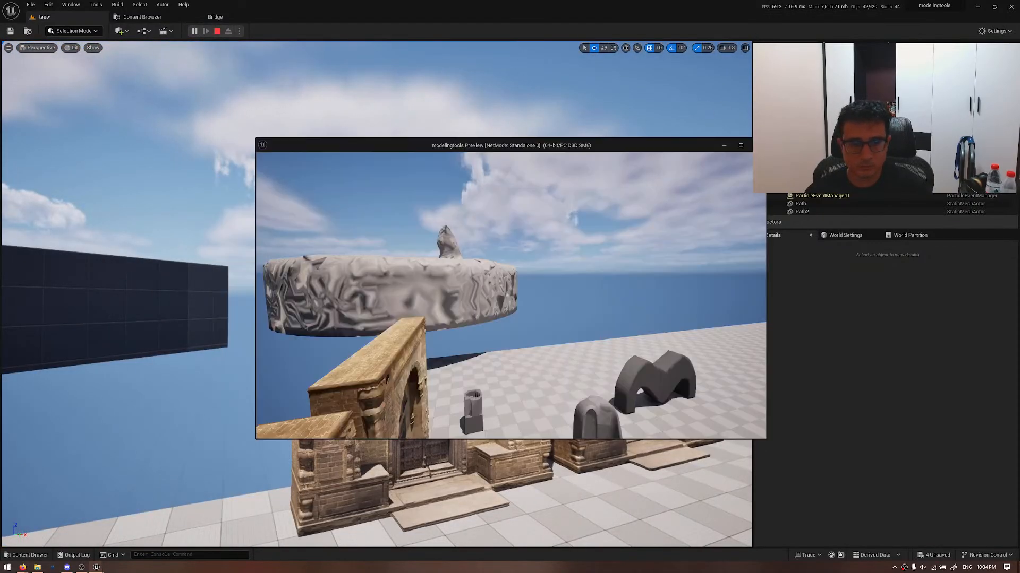
{"action": "key", "text": "w"}
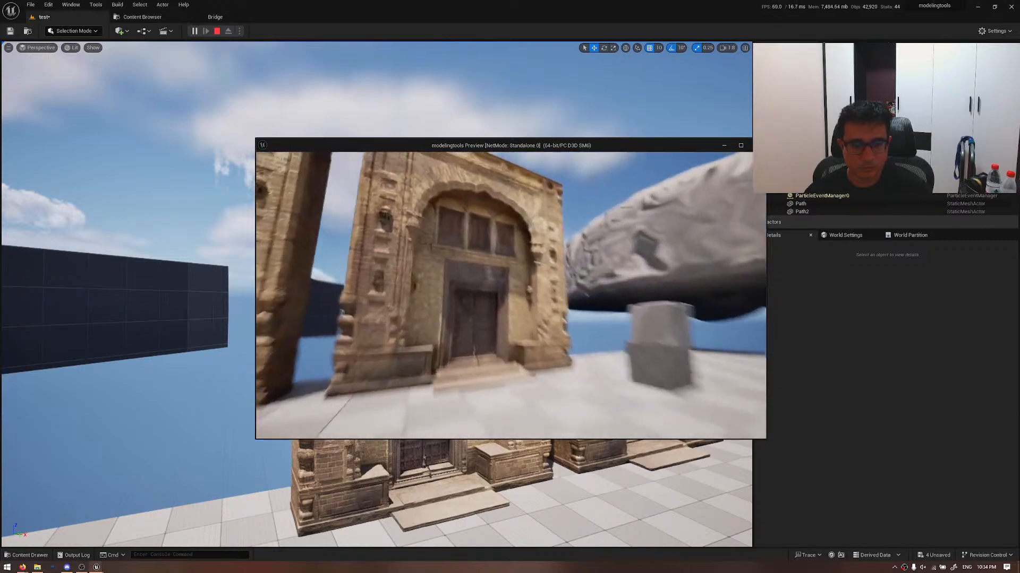
{"action": "key", "text": "w"}
{"action": "key", "text": "w"}
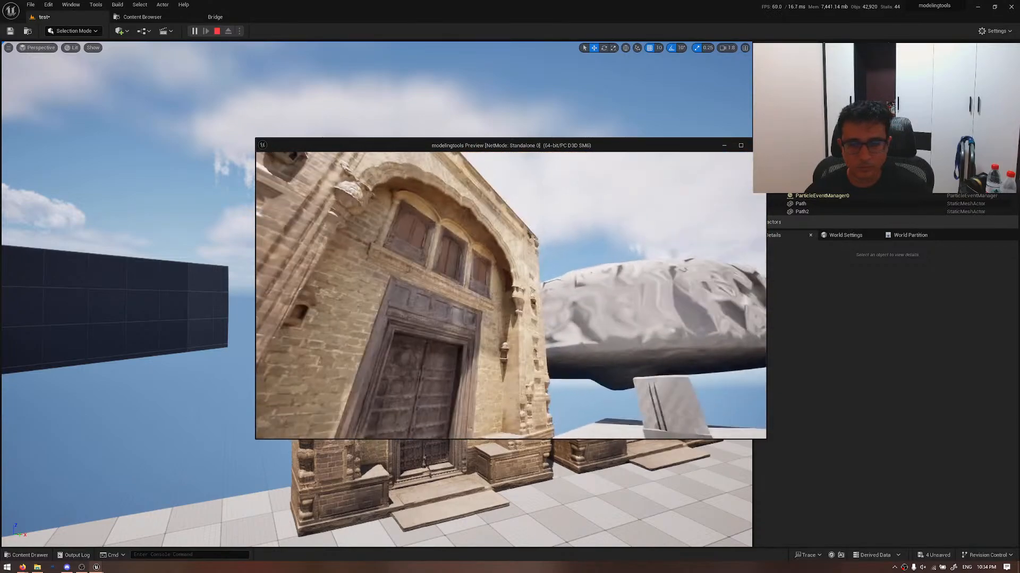
{"action": "key", "text": "s"}
{"action": "key", "text": "w"}
{"action": "key", "text": "Escape"}
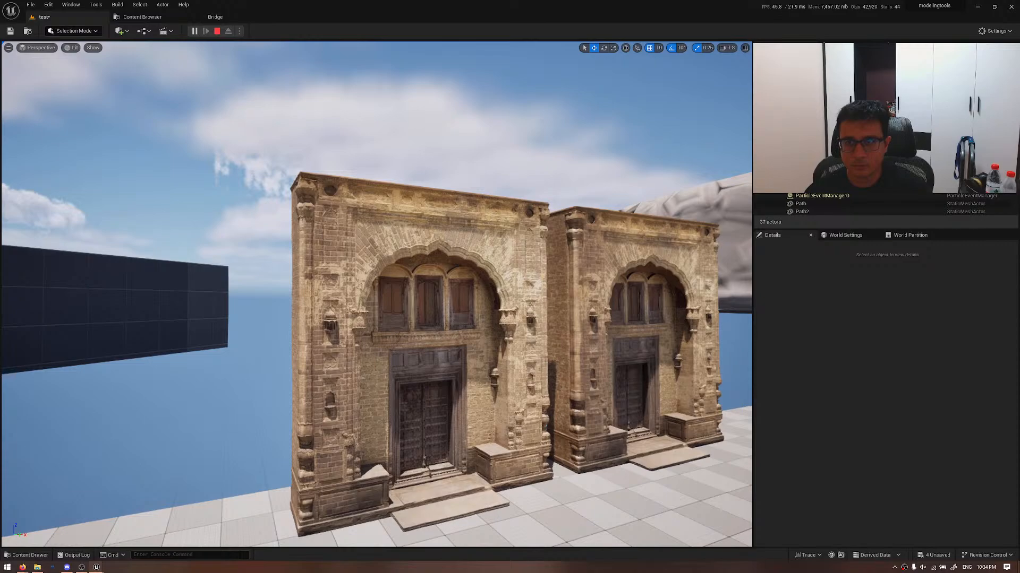
- Set the play-in-editor screen percentage to 33% and fly around the play preview to inspect the image quality
{"action": "left_click", "coordinate": [986, 30]}
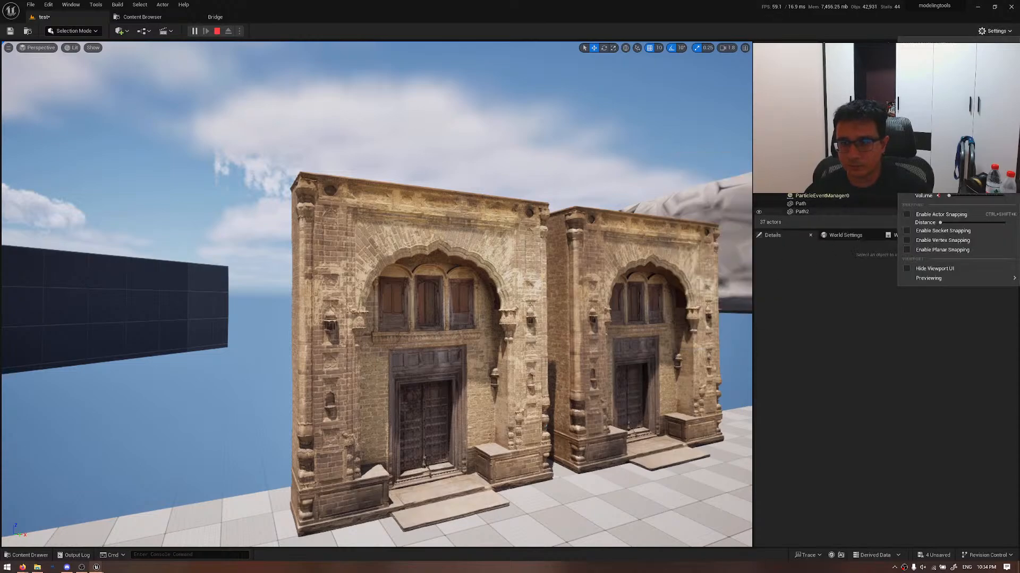
{"action": "mouse_move", "coordinate": [947, 158]}
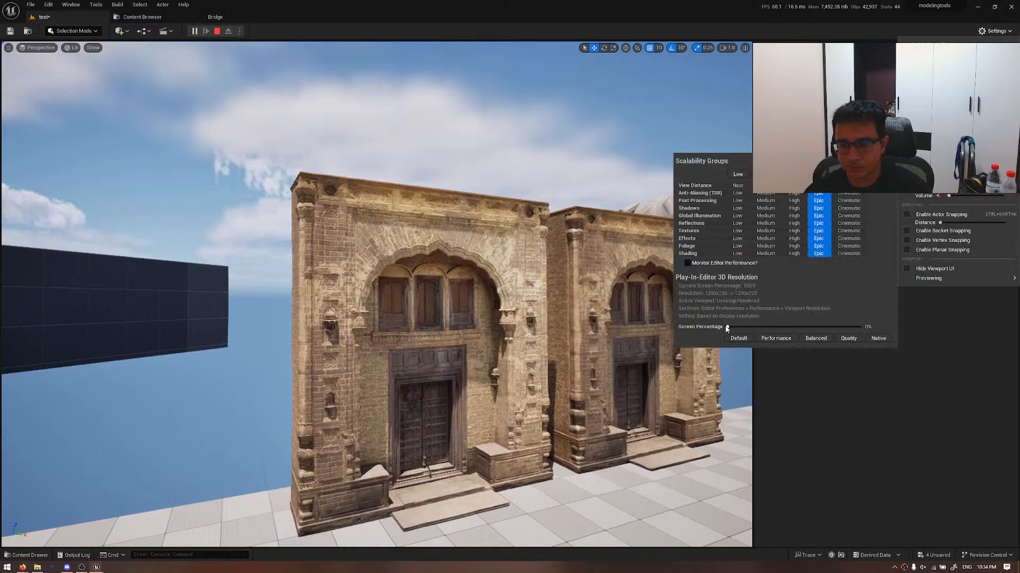
{"action": "left_click_drag", "start_coordinate": [727, 329], "coordinate": [771, 330]}
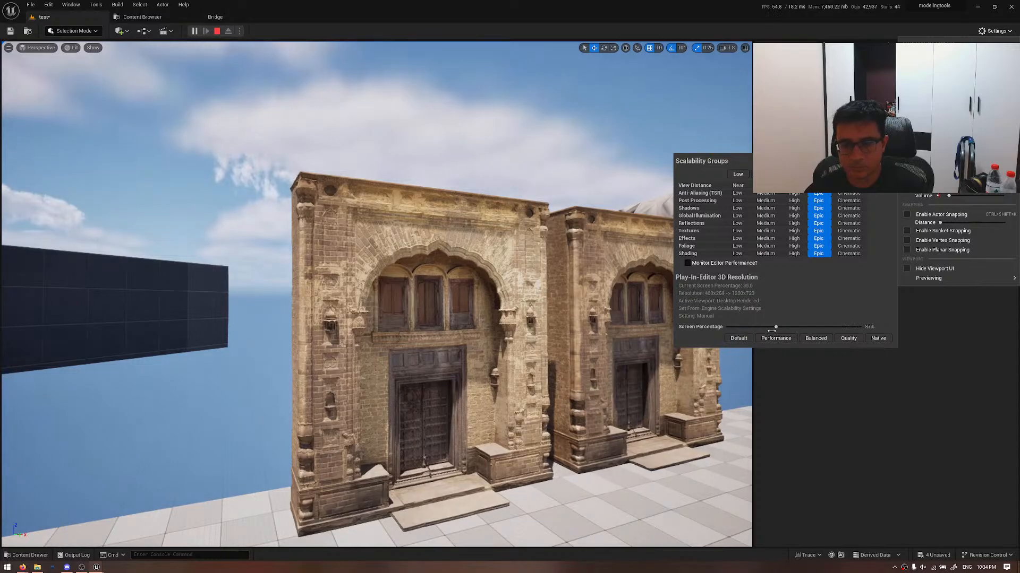
{"action": "key", "text": "alt+Tab"}
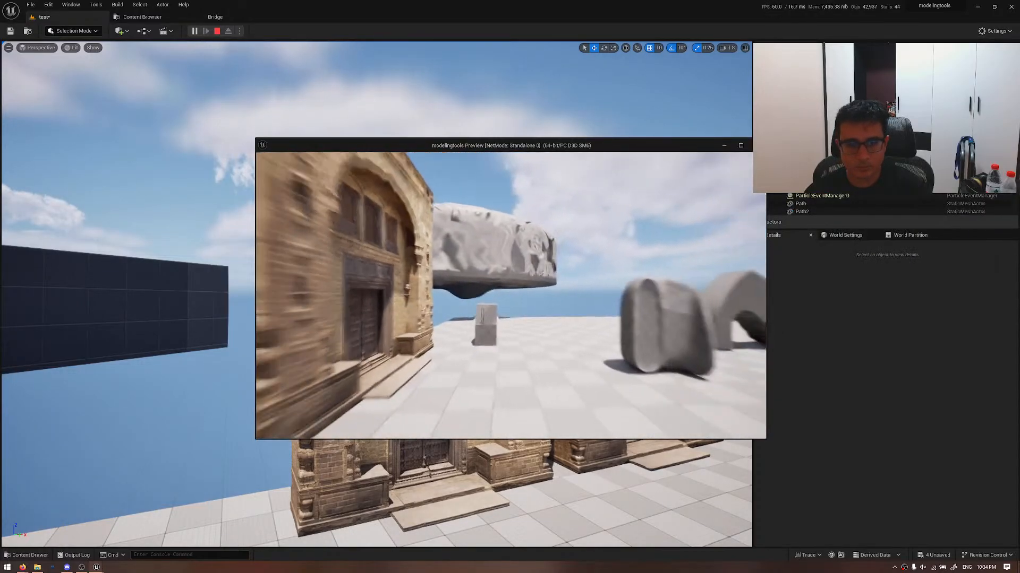
{"action": "key", "text": "s"}
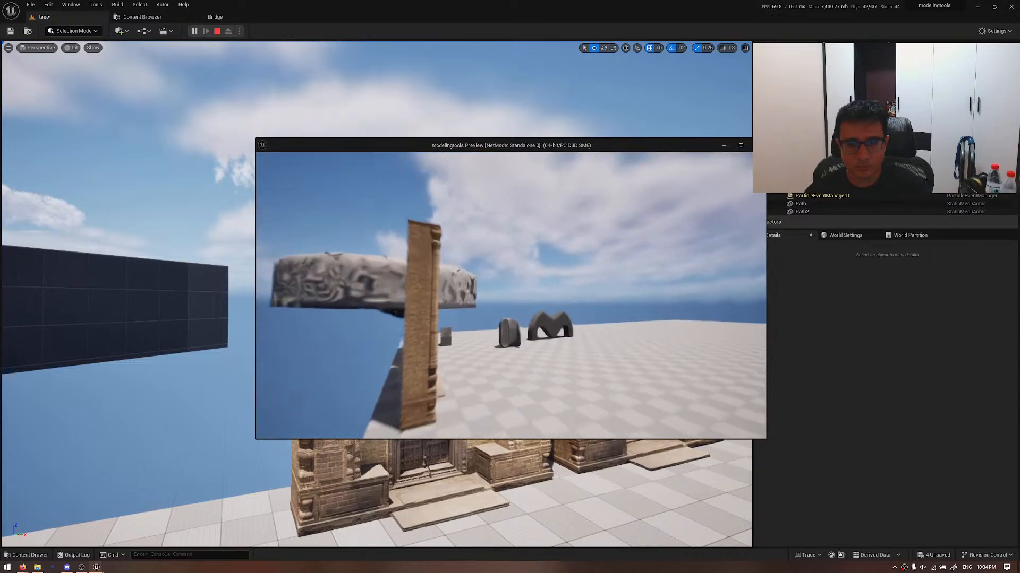
{"action": "key", "text": "s"}
{"action": "key", "text": "w"}
{"action": "key", "text": "e"}
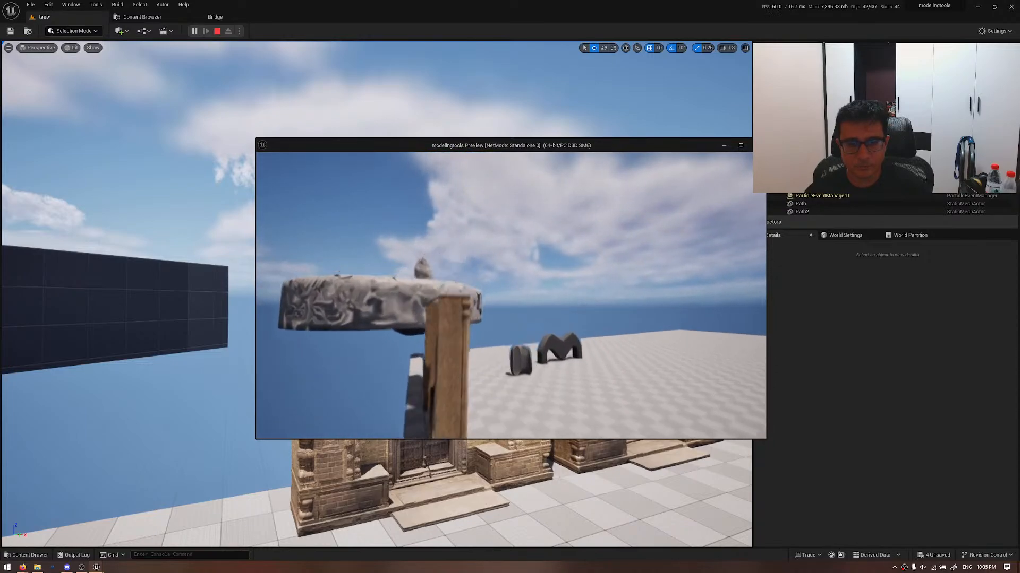
- Apply the Native screen percentage preset, check the image quality in the play preview and end the play session
{"action": "key", "text": "alt+Tab"}
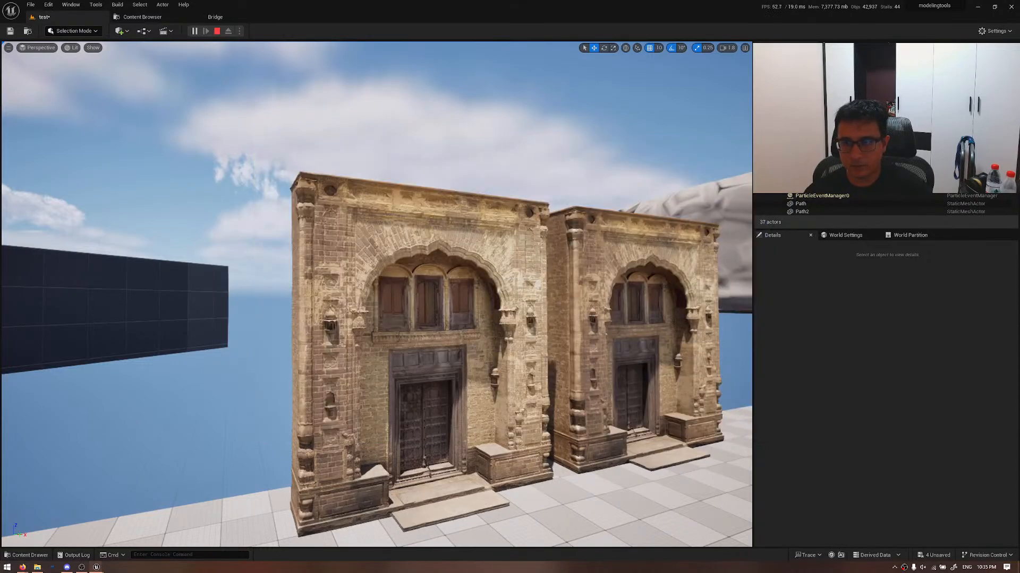
{"action": "left_click", "coordinate": [994, 31]}
{"action": "mouse_move", "coordinate": [935, 159]}
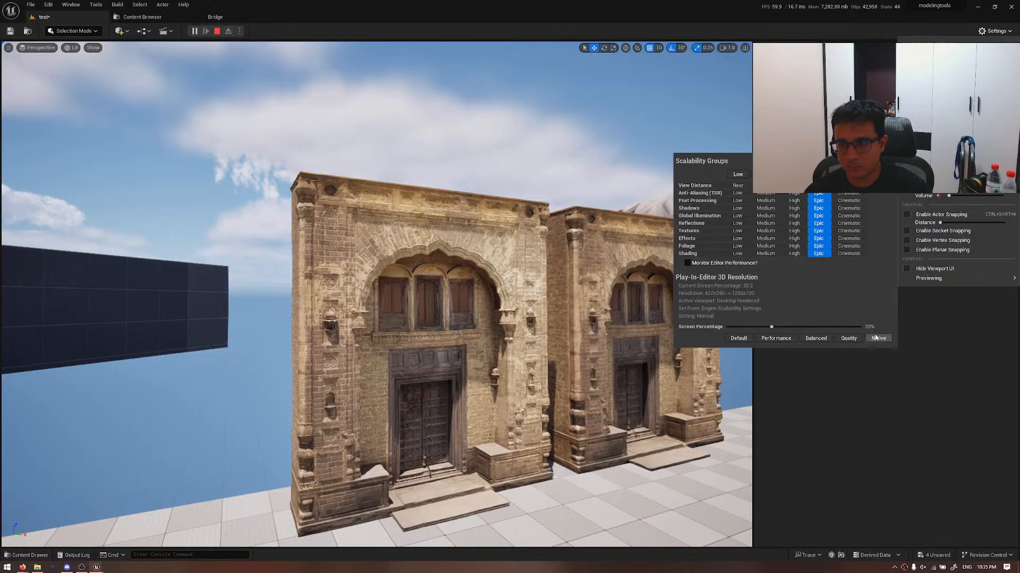
{"action": "left_click", "coordinate": [878, 338]}
{"action": "right_click_drag", "start_coordinate": [595, 330], "coordinate": [573, 382]}
{"action": "key", "text": "alt+Tab"}
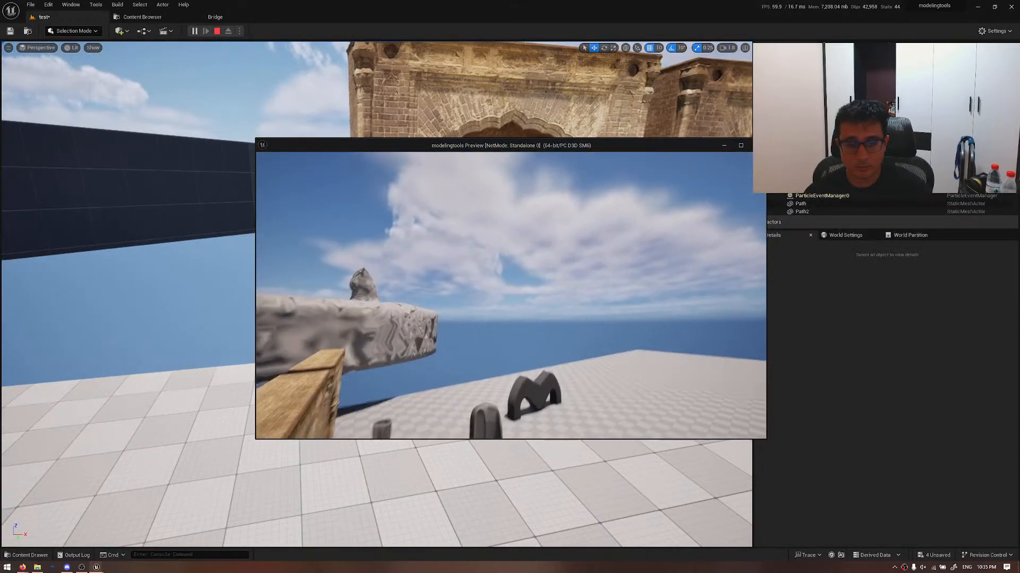
{"action": "key", "text": "s"}
{"action": "key", "text": "w"}
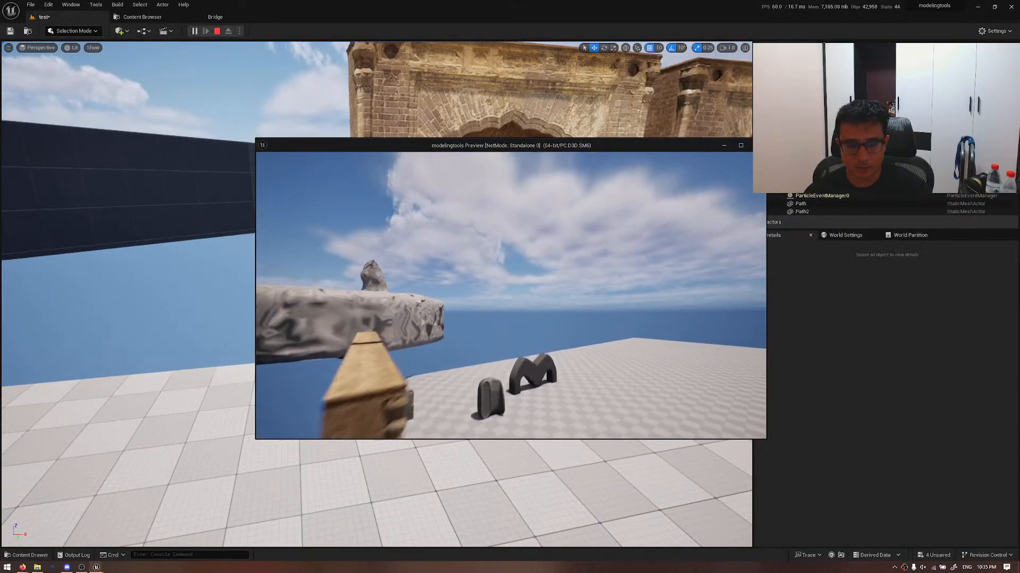
{"action": "key", "text": "Escape"}
- Switch to the roadmap in the browser and review the Temporal Super Resolution (TSR) entry, closing it when done
{"action": "key", "text": "alt+Tab"}
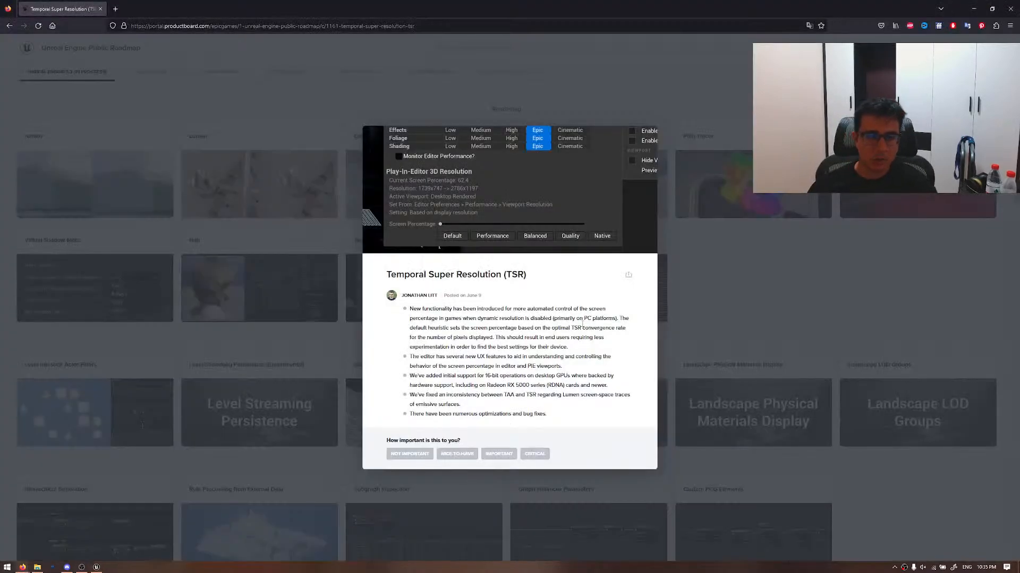
{"action": "left_click", "coordinate": [801, 255]}
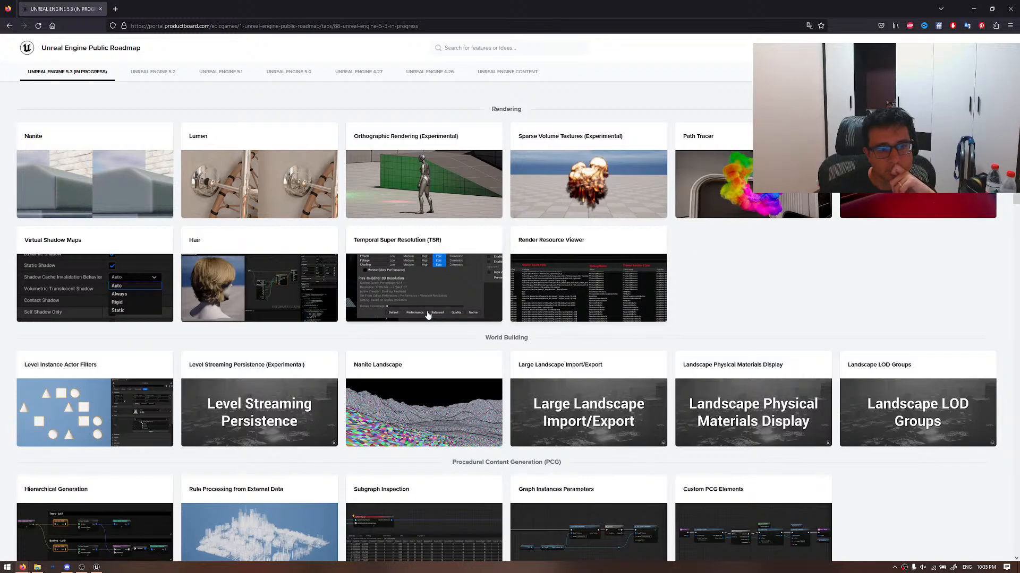
{"action": "left_click", "coordinate": [432, 283]}
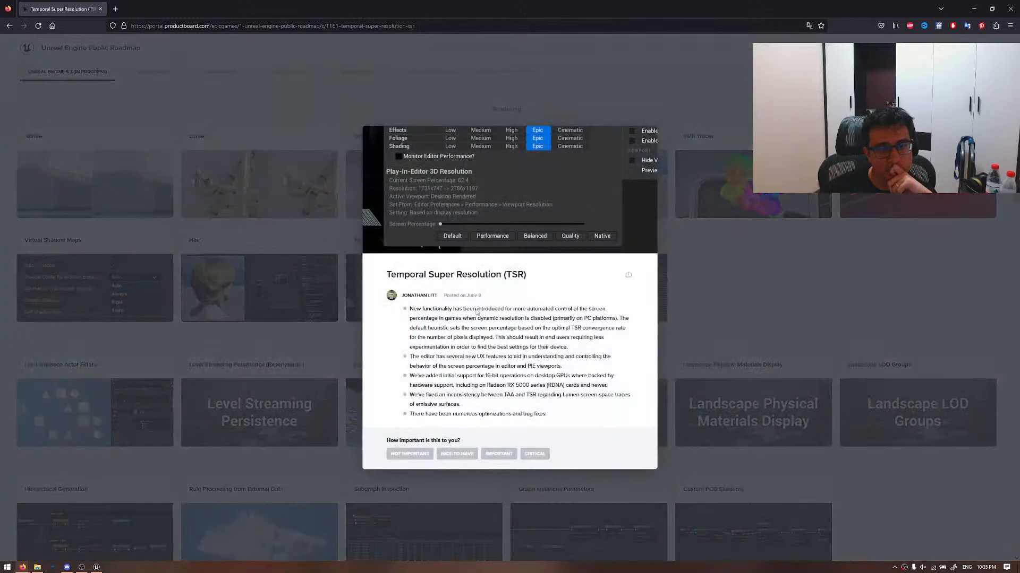
{"action": "left_click", "coordinate": [735, 268]}
- Read the roadmap's Render Resource Viewer entry with its UE 5.3 additions and return to the Unreal Editor
{"action": "left_click", "coordinate": [600, 296]}
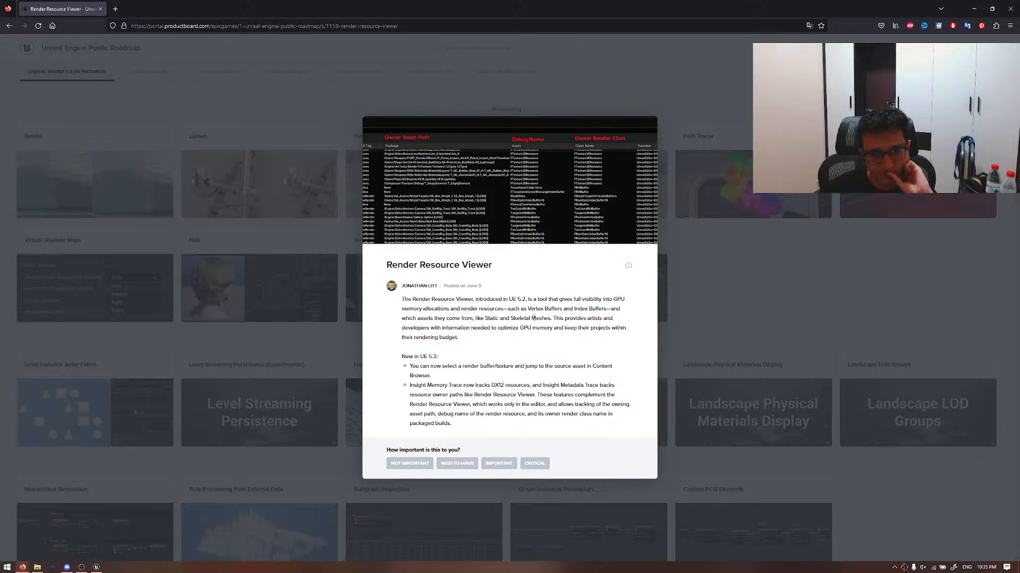
{"action": "left_click_drag", "start_coordinate": [531, 318], "coordinate": [541, 373]}
{"action": "left_click_drag", "start_coordinate": [542, 373], "coordinate": [535, 395]}
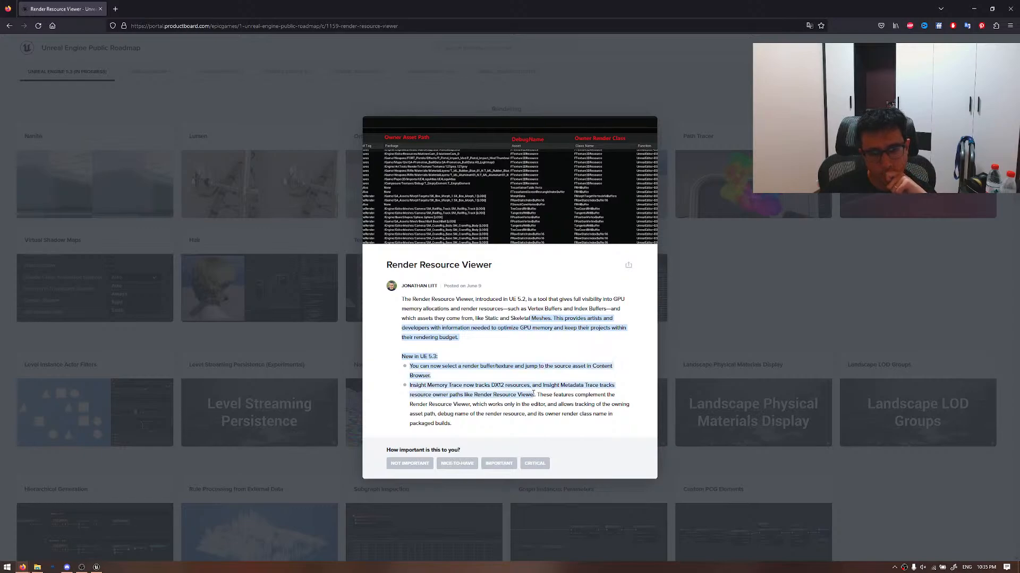
{"action": "left_click", "coordinate": [496, 412]}
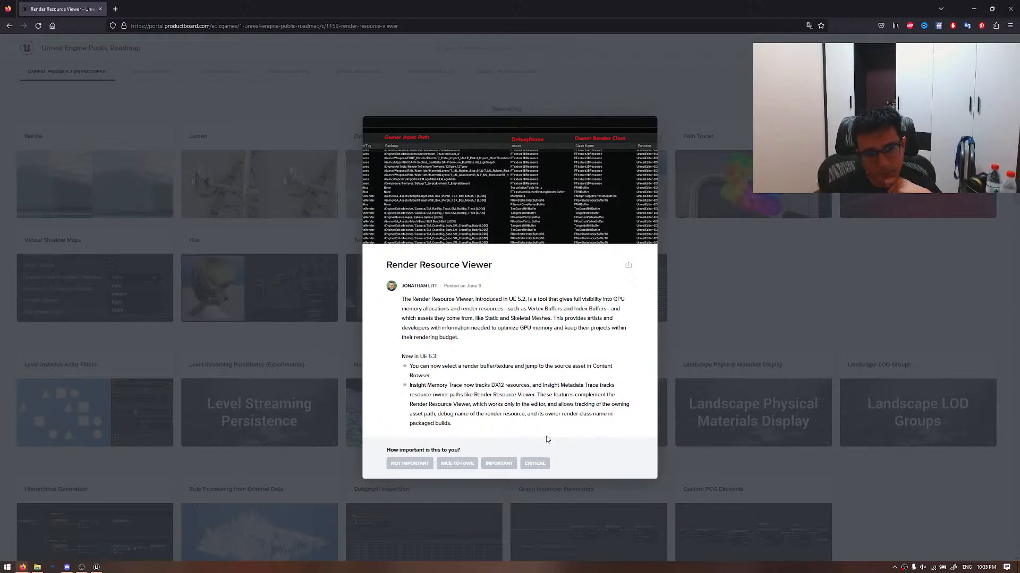
{"action": "left_click", "coordinate": [96, 568]}
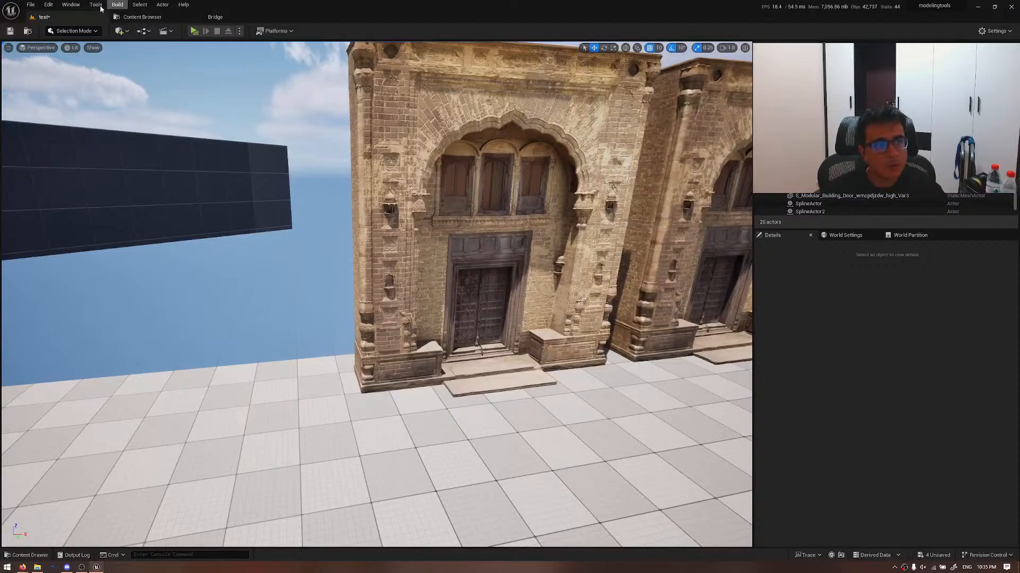
{"action": "left_click", "coordinate": [72, 5]}
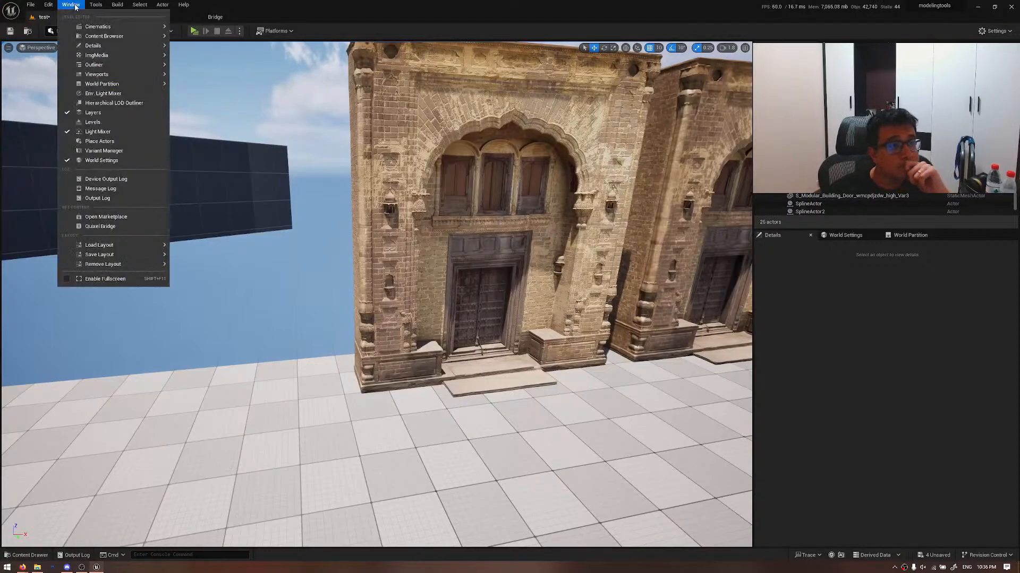
{"action": "mouse_move", "coordinate": [138, 35]}
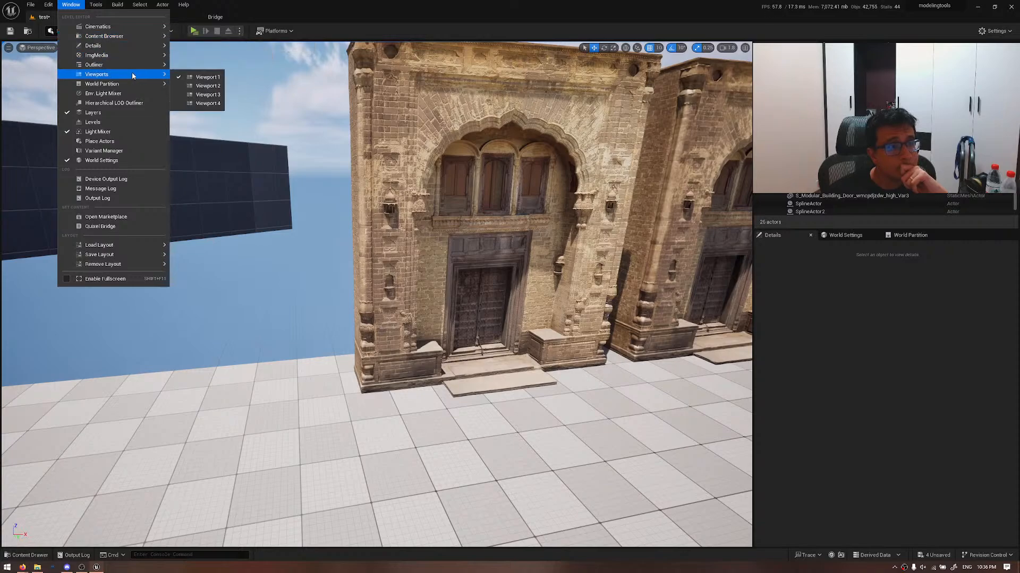
{"action": "left_click", "coordinate": [121, 151]}
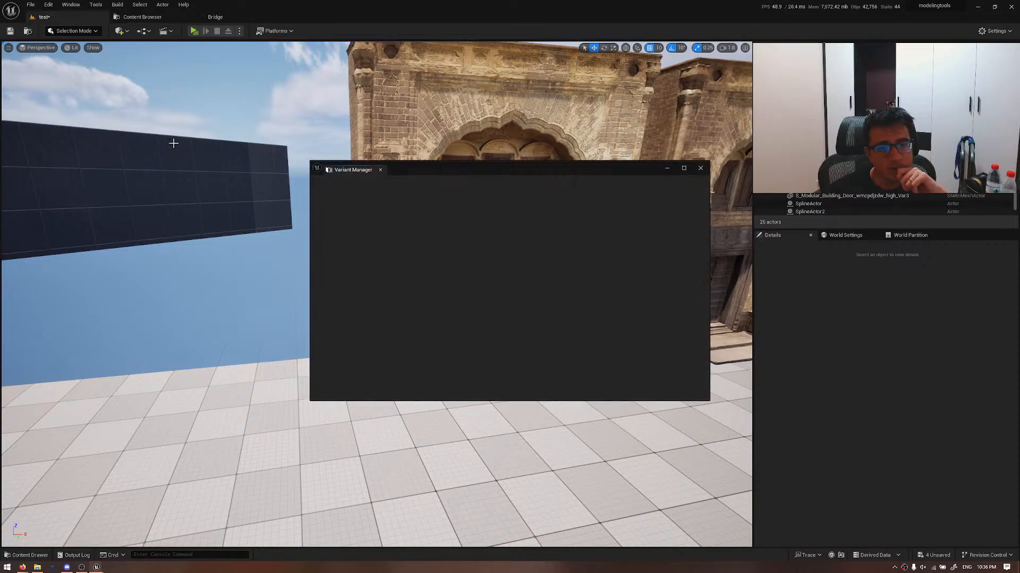
{"action": "left_click", "coordinate": [71, 4]}
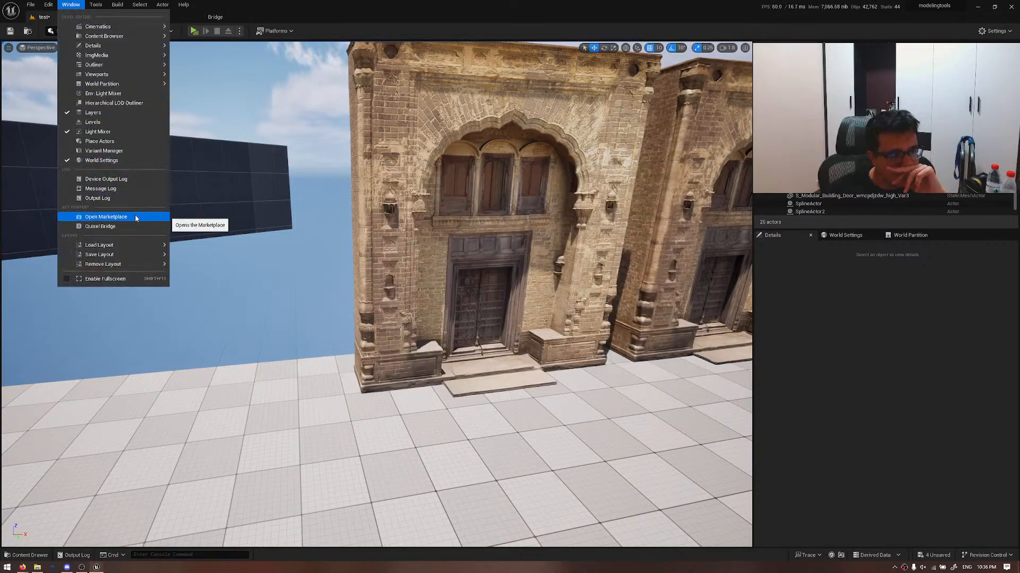
- Open the Render Resource Viewer, enlarge its window and position it over the level viewport
{"action": "mouse_move", "coordinate": [141, 242]}
{"action": "left_click", "coordinate": [102, 7]}
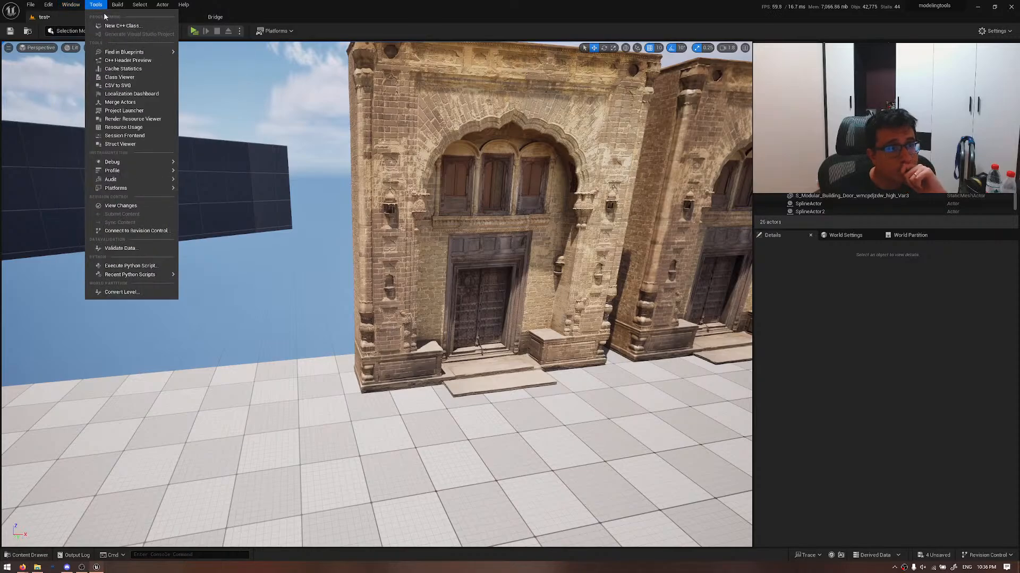
{"action": "left_click", "coordinate": [152, 121]}
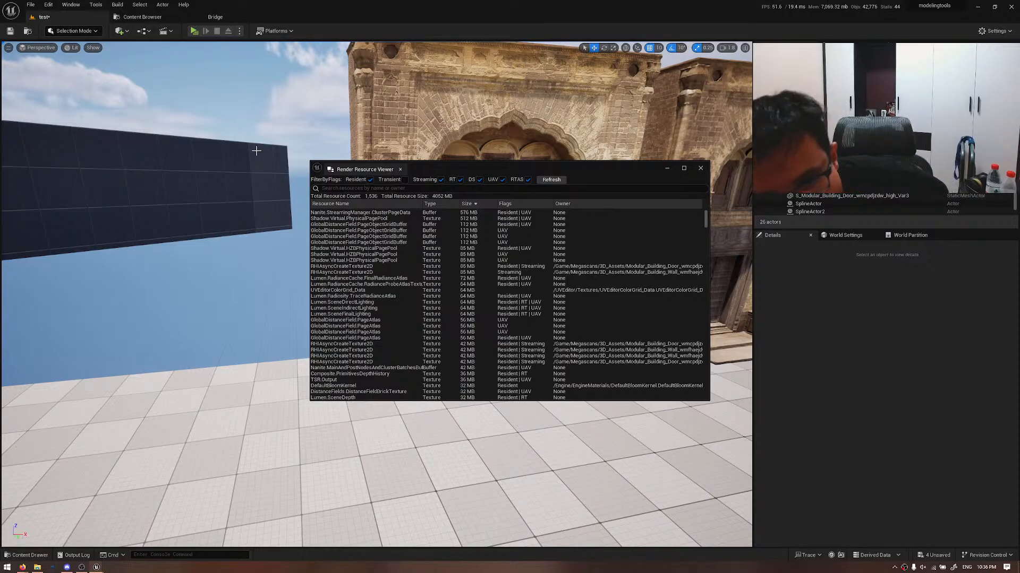
{"action": "left_click_drag", "start_coordinate": [599, 162], "coordinate": [740, 114]}
{"action": "left_click_drag", "start_coordinate": [453, 238], "coordinate": [257, 237]}
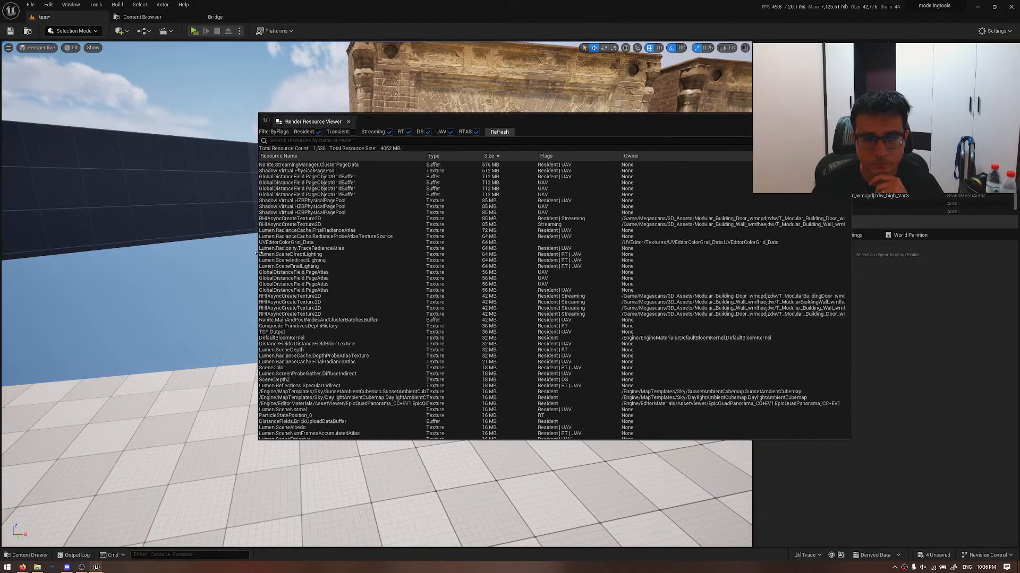
{"action": "left_click_drag", "start_coordinate": [578, 126], "coordinate": [640, 152]}
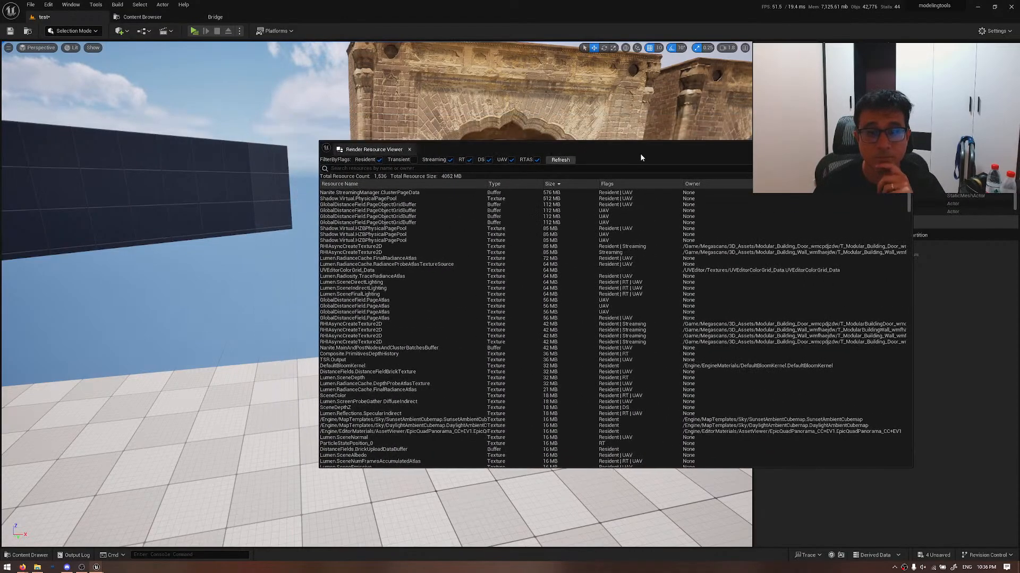
- Sort the render resources from largest to smallest and examine the Nanite.StreamingManager.ClusterPageData entry
{"action": "left_click", "coordinate": [554, 185]}
{"action": "left_click", "coordinate": [554, 183]}
{"action": "left_click", "coordinate": [388, 193]}
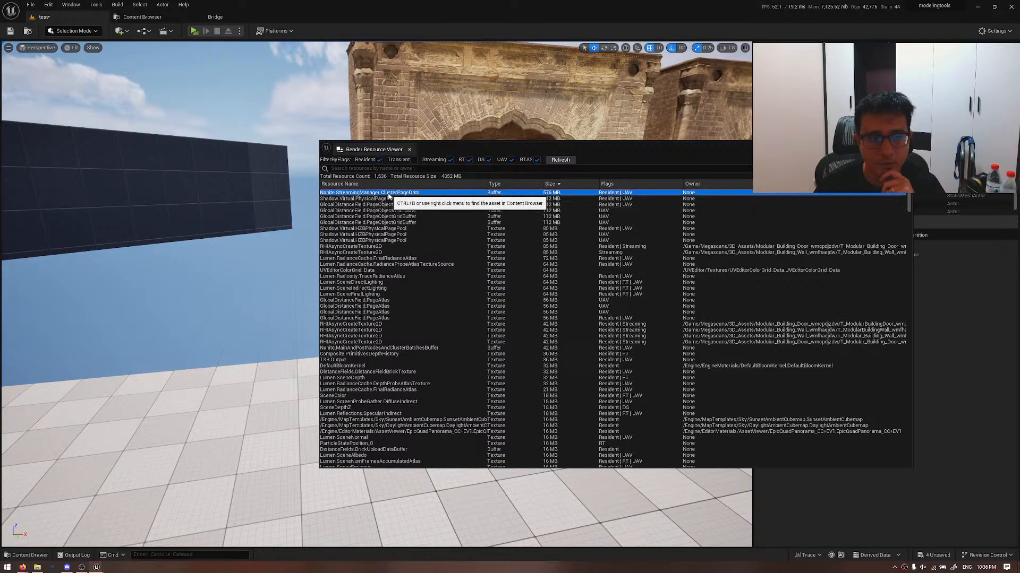
- Delete the nearer ornate doorway from the level and refresh the render resource list
{"action": "right_click_drag", "start_coordinate": [256, 193], "coordinate": [372, 192]}
{"action": "key", "text": "w"}
{"action": "left_click", "coordinate": [257, 193]}
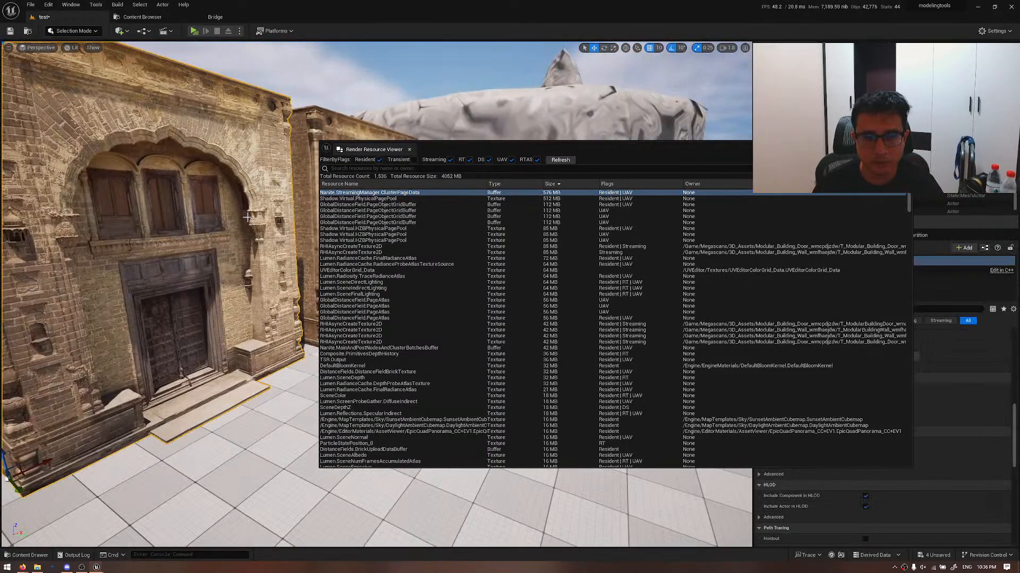
{"action": "key", "text": "Delete"}
{"action": "right_click_drag", "start_coordinate": [249, 230], "coordinate": [231, 246]}
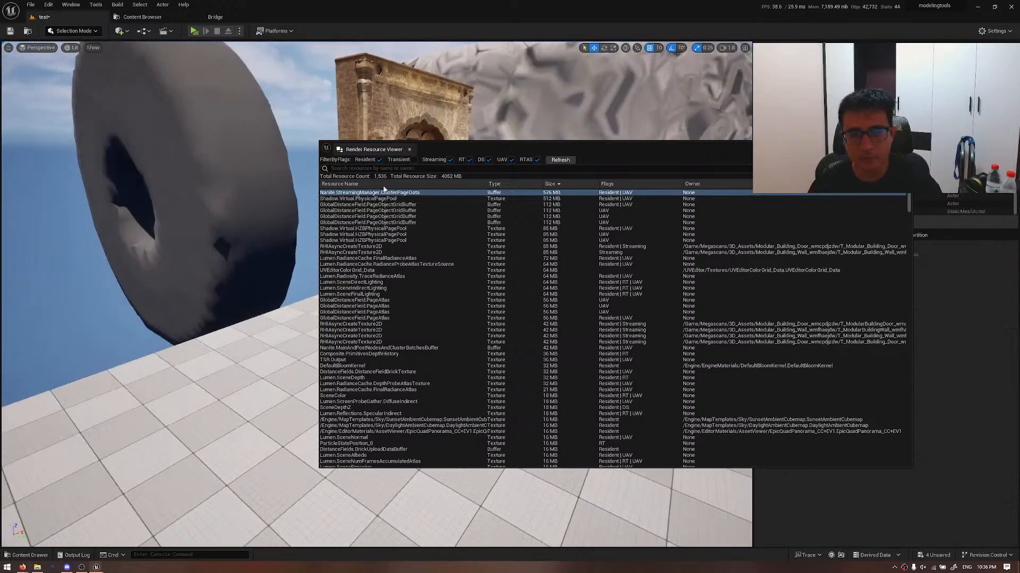
{"action": "left_click", "coordinate": [561, 159]}
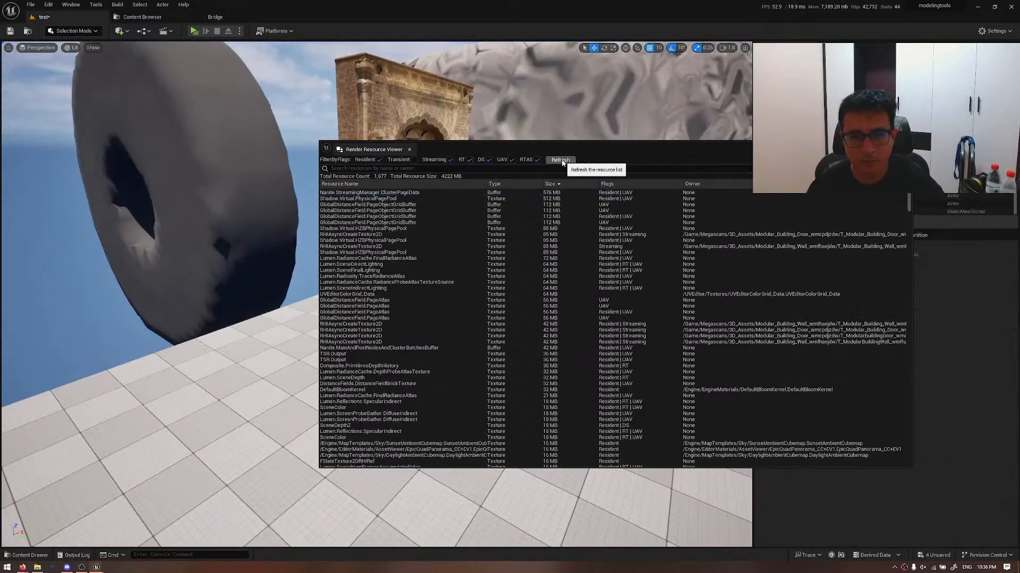
- Examine the Nanite cluster page and Shadow.Virtual.PhysicalPagePool entries, and undo the doorway's deletion
{"action": "left_click", "coordinate": [518, 192]}
{"action": "right_click_drag", "start_coordinate": [266, 298], "coordinate": [318, 299]}
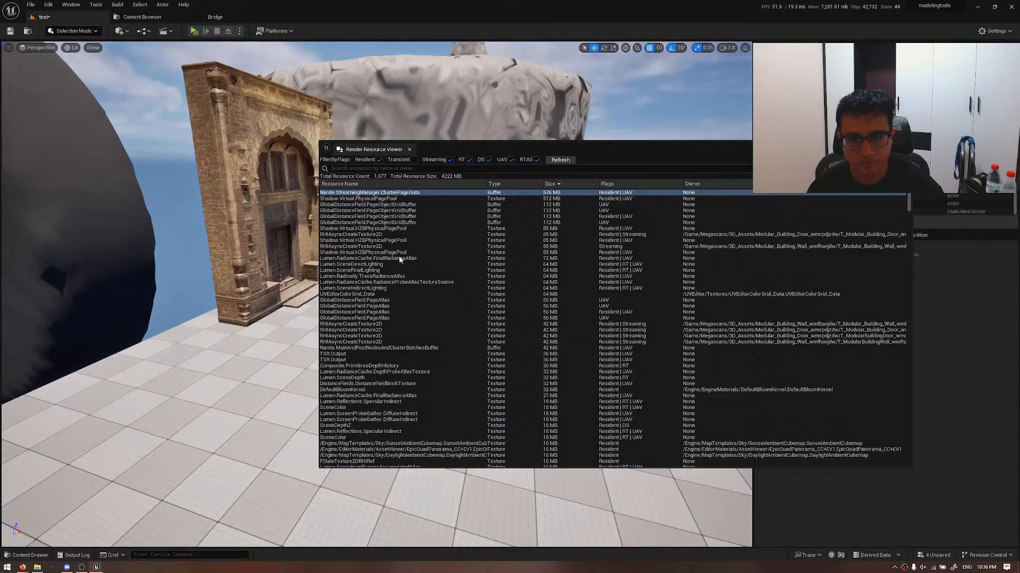
{"action": "left_click", "coordinate": [399, 199]}
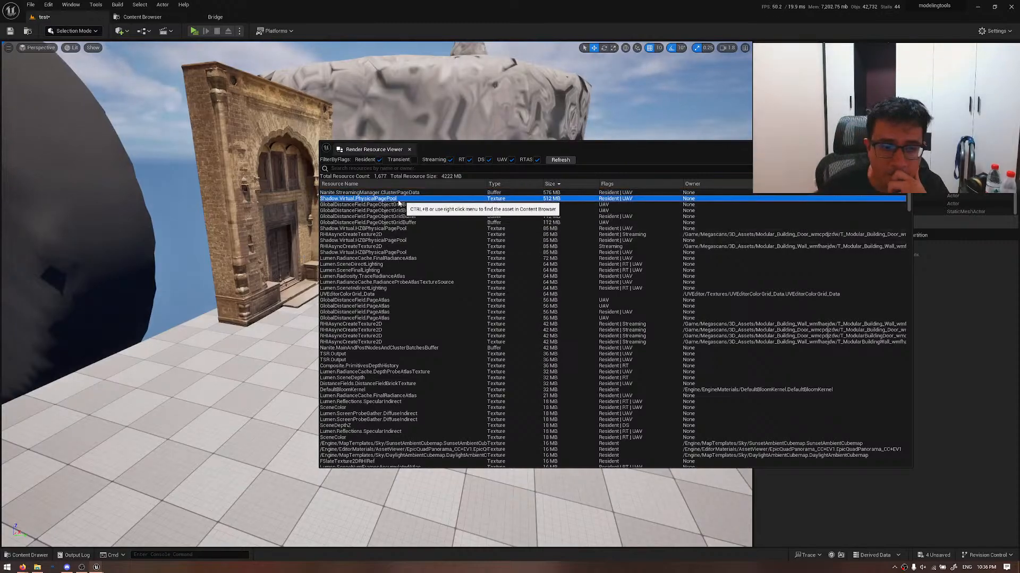
{"action": "left_click", "coordinate": [416, 198]}
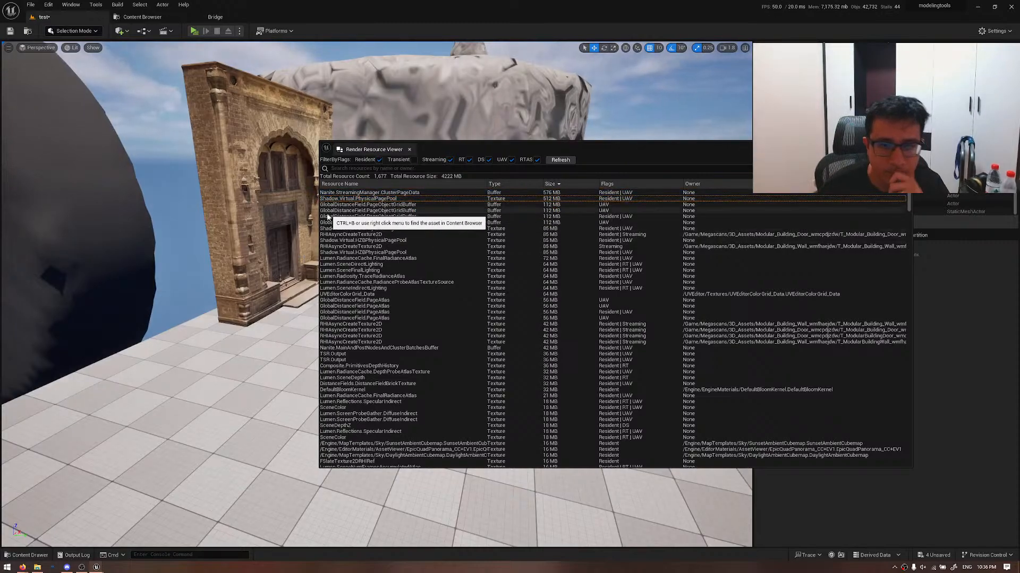
{"action": "key", "text": "ctrl+z"}
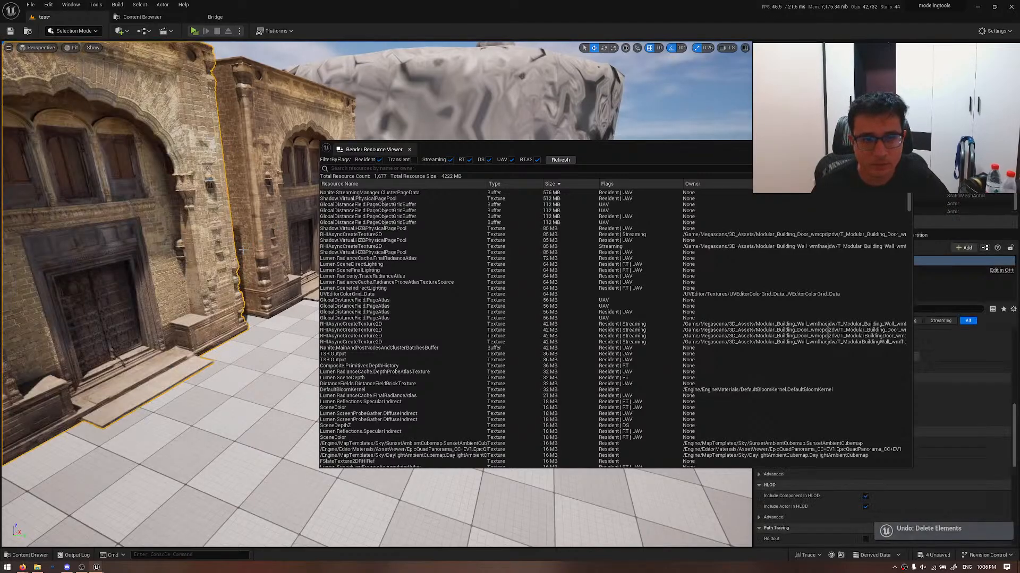
- Examine the GlobalDistanceField.PageObjectGridBuffer entry and the smaller render resources further down the size-sorted list
{"action": "left_click", "coordinate": [372, 210]}
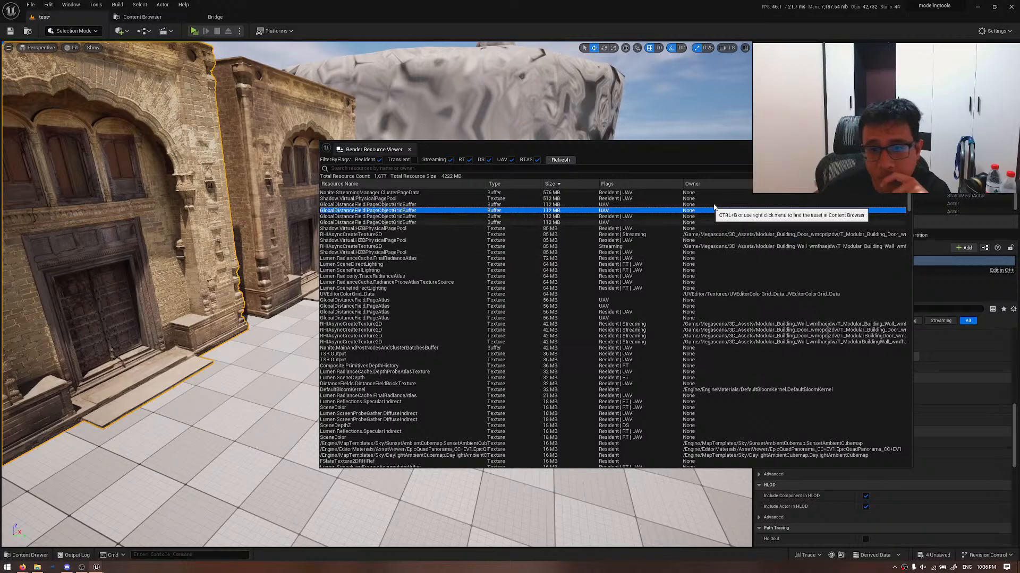
{"action": "scroll", "coordinate": [903, 221], "scroll_direction": "down", "scroll_amount": 10}
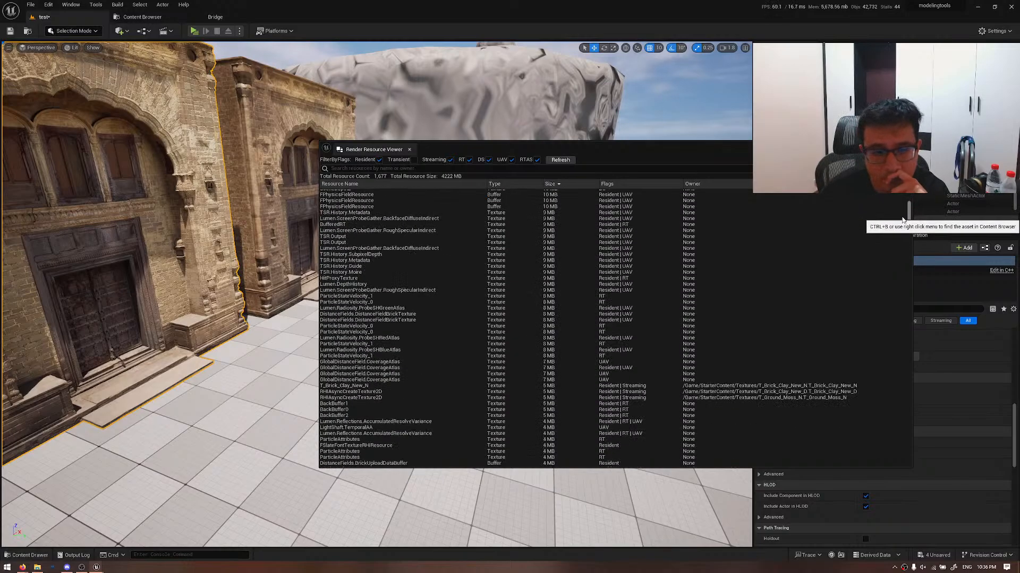
{"action": "left_click_drag", "start_coordinate": [903, 220], "coordinate": [906, 276]}
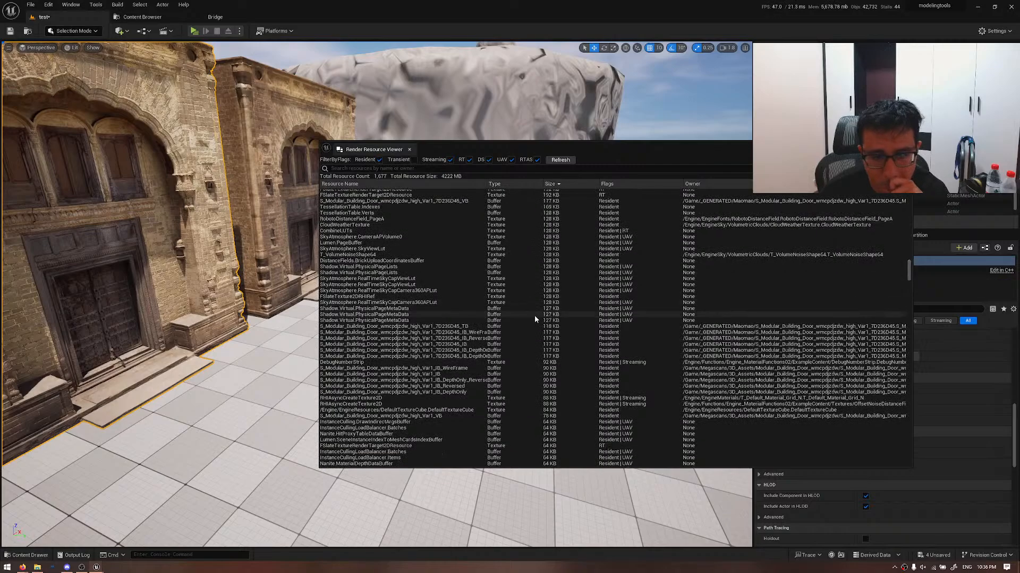
- Locate the source asset of the generated door's 7D236D45_TB buffer in the Content Browser, and return to the level
{"action": "left_click", "coordinate": [491, 326]}
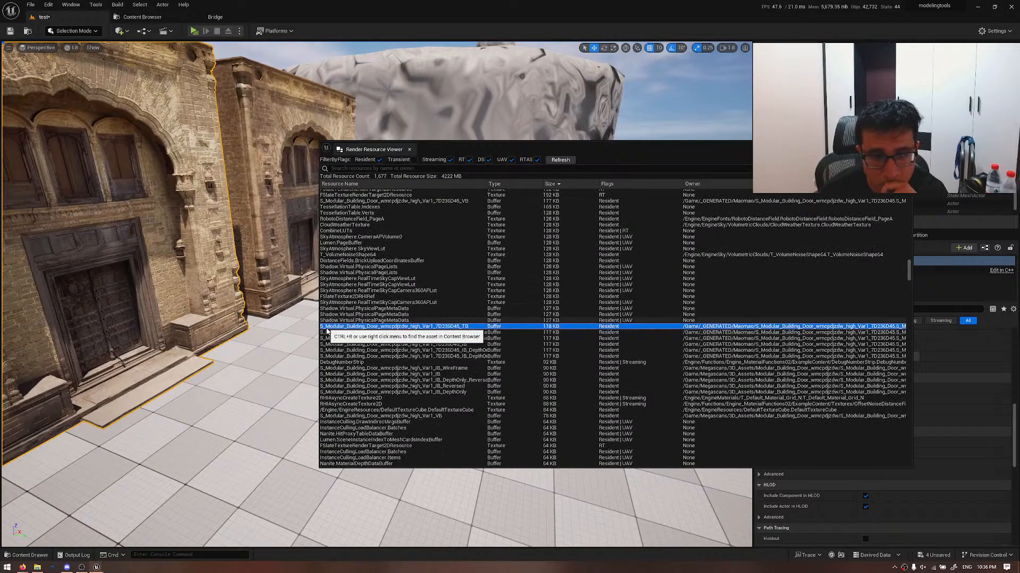
{"action": "left_click", "coordinate": [436, 326], "text": "ctrl"}
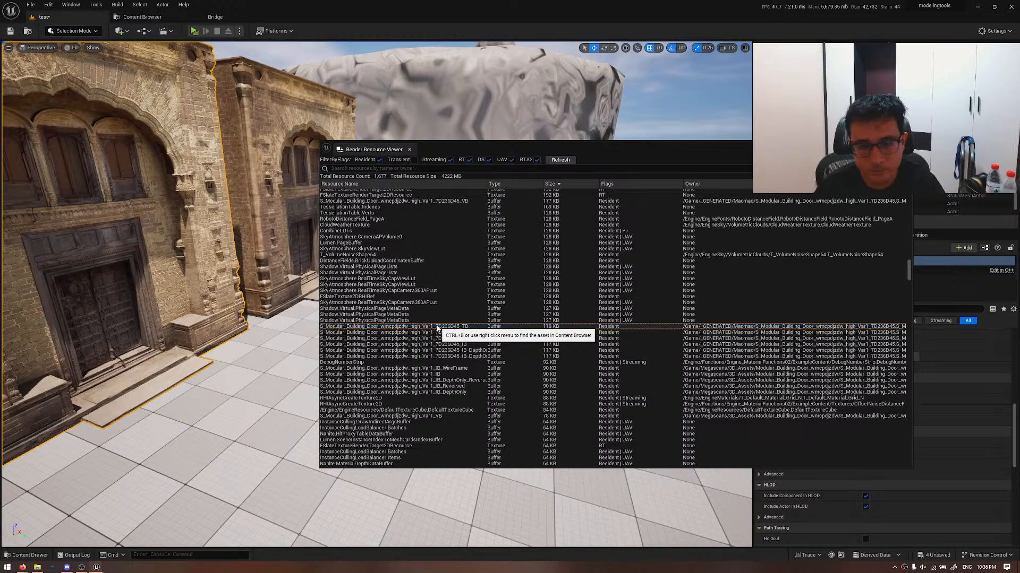
{"action": "left_click", "coordinate": [436, 327]}
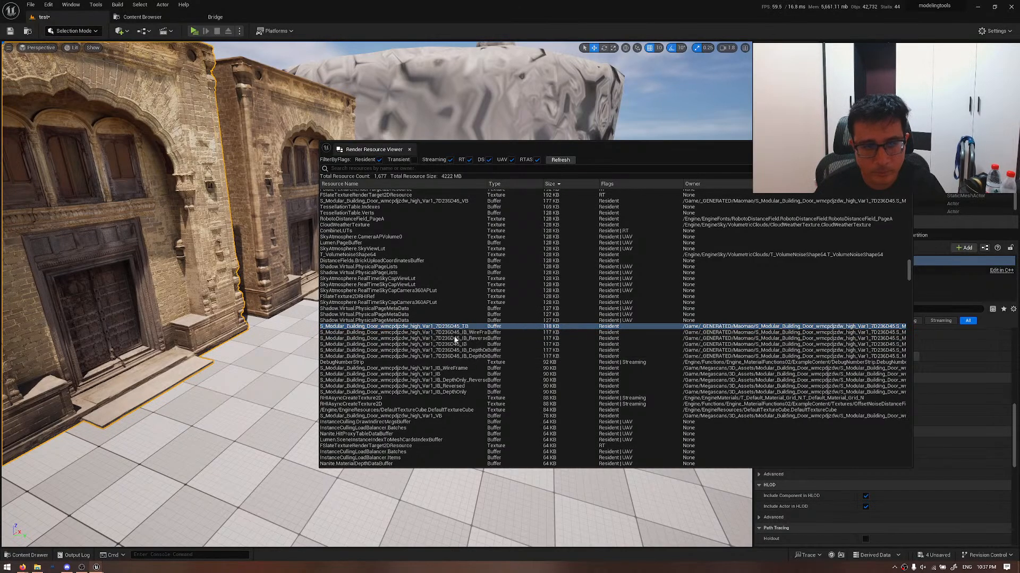
{"action": "key", "text": "ctrl+b"}
{"action": "left_click_drag", "start_coordinate": [478, 149], "coordinate": [478, 231]}
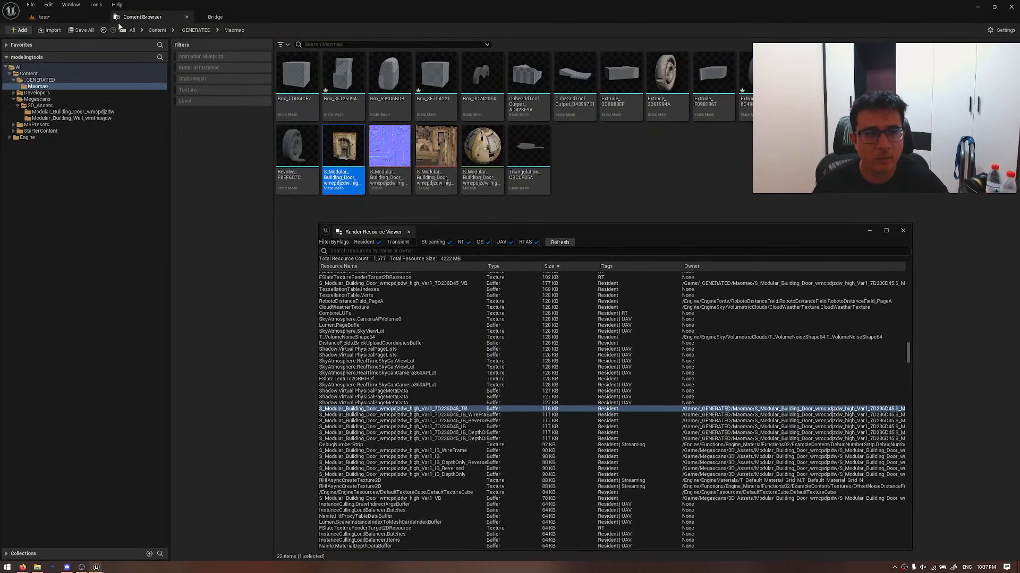
{"action": "left_click", "coordinate": [42, 17]}
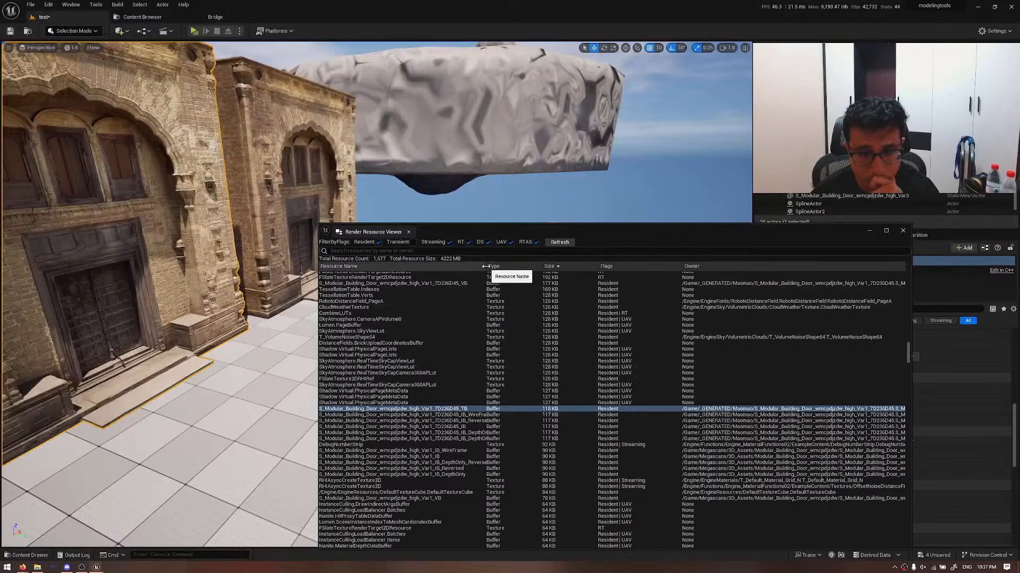
- Widen the Resource Name column, browse to the source asset of the Megascans door's Var1_IB buffer, and return to the level
{"action": "left_click_drag", "start_coordinate": [485, 266], "coordinate": [500, 282]}
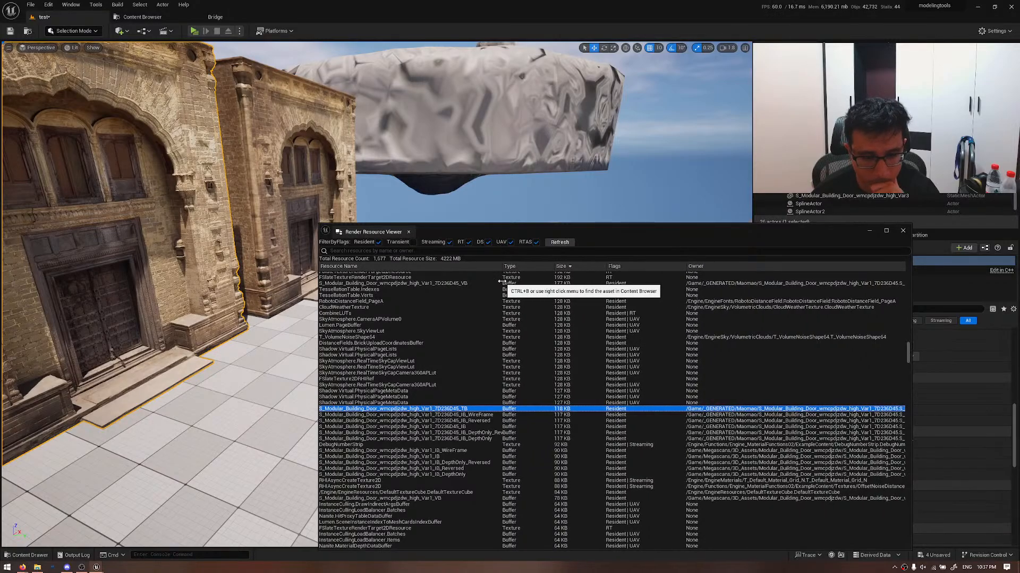
{"action": "left_click", "coordinate": [424, 458]}
{"action": "right_click", "coordinate": [431, 459]}
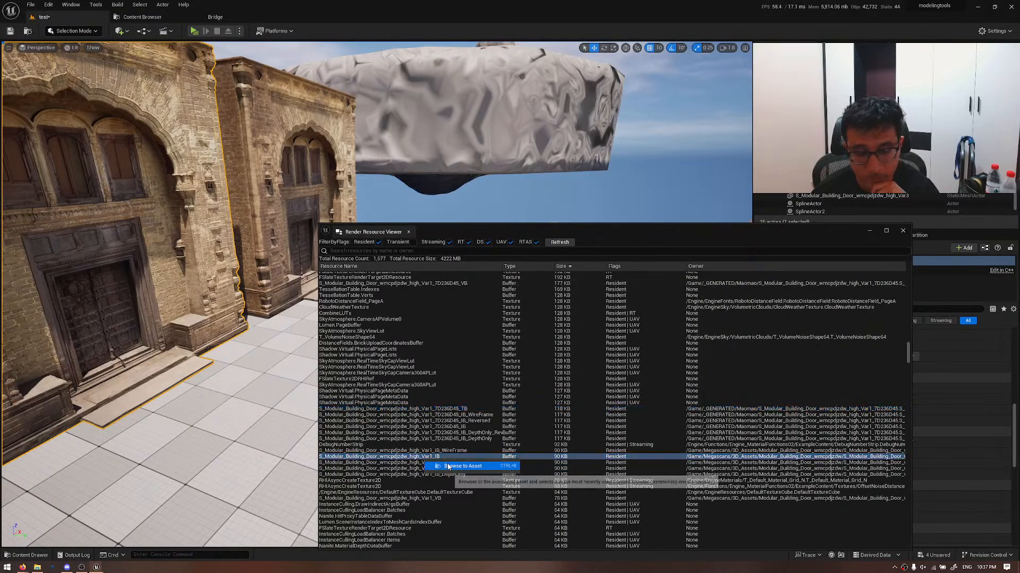
{"action": "left_click", "coordinate": [448, 466]}
{"action": "left_click", "coordinate": [68, 16]}
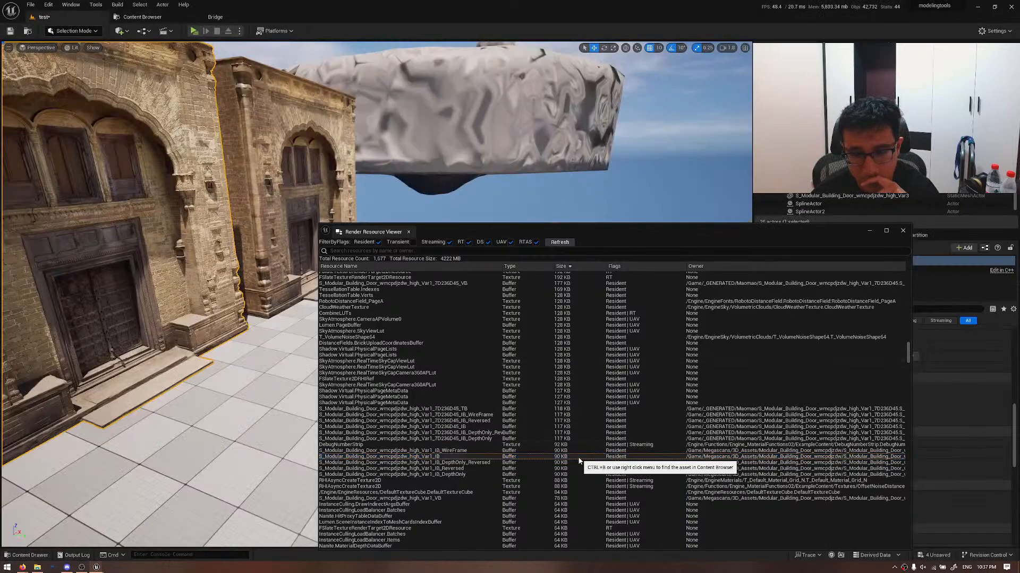
- Select the DebugNumberStrip texture, maximize the Render Resource Viewer and look through the smaller resources before returning to the largest ones
{"action": "left_click", "coordinate": [509, 445]}
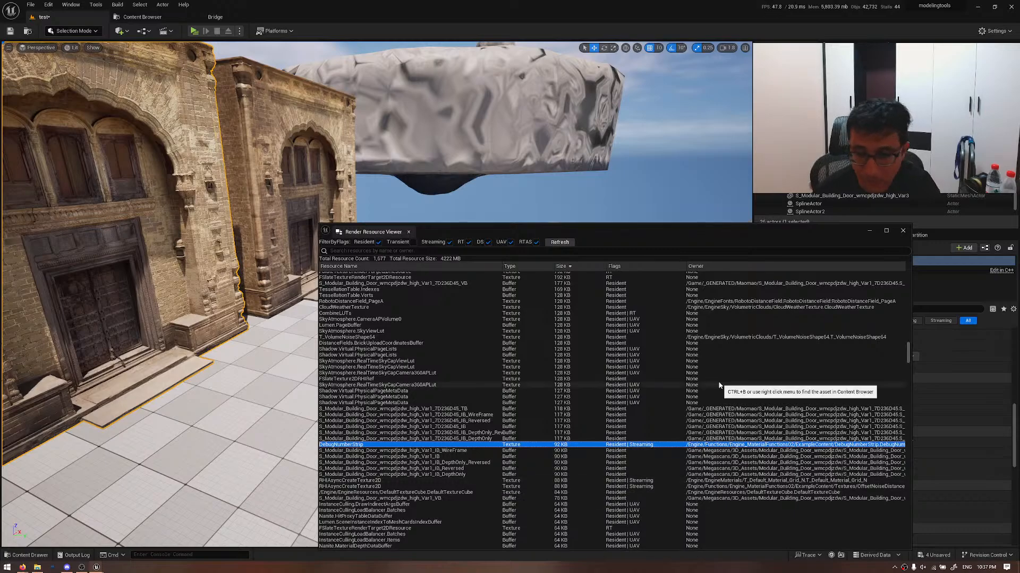
{"action": "left_click_drag", "start_coordinate": [831, 227], "coordinate": [747, 148]}
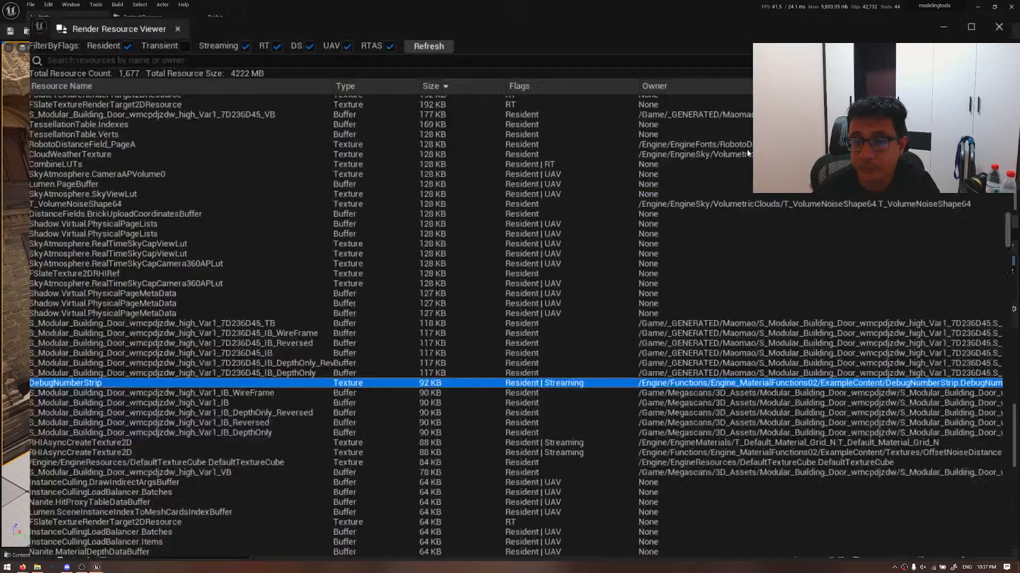
{"action": "scroll", "coordinate": [530, 193], "scroll_direction": "down", "scroll_amount": 5}
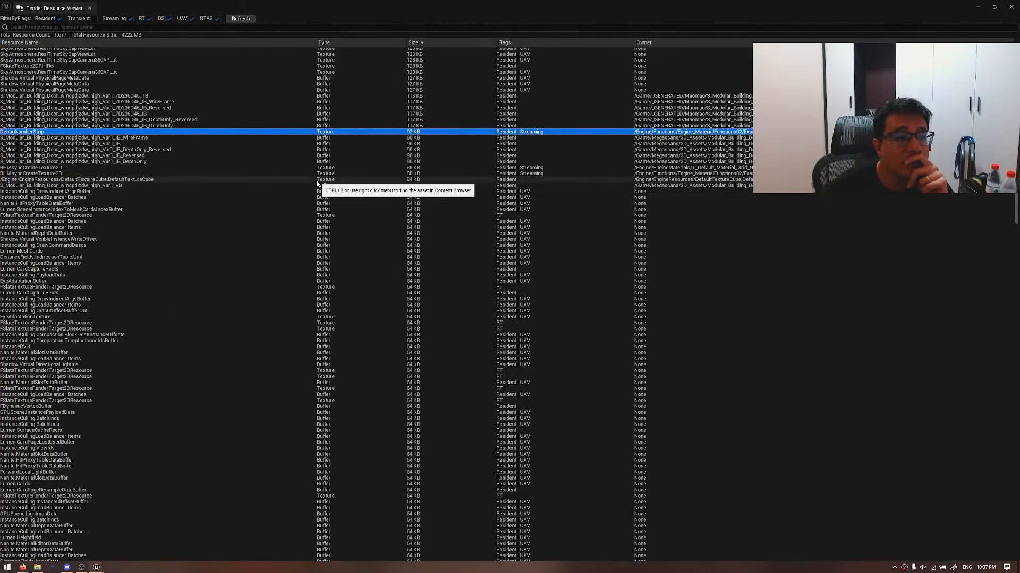
{"action": "scroll", "coordinate": [317, 183], "scroll_direction": "down", "scroll_amount": 4}
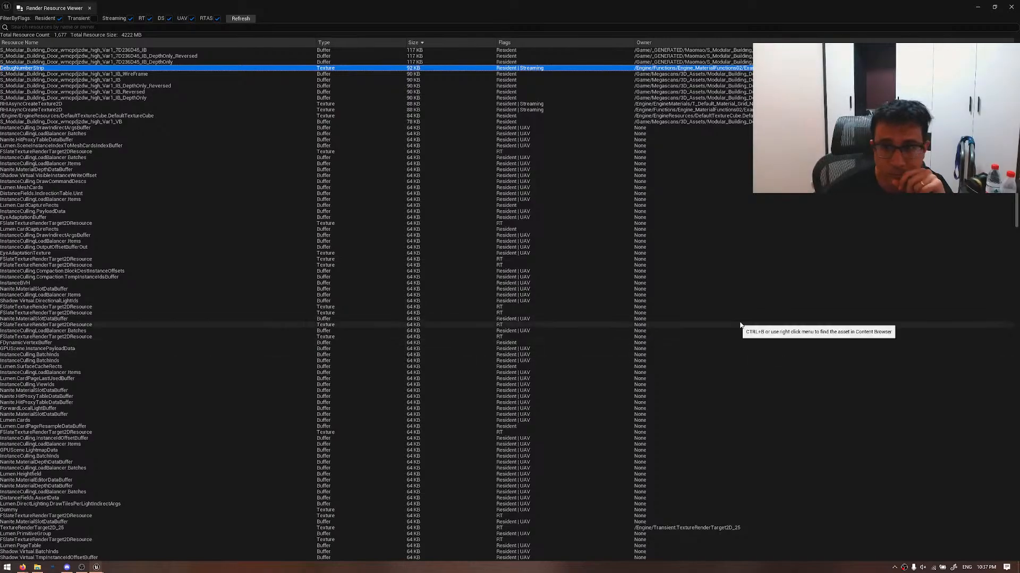
{"action": "left_click_drag", "start_coordinate": [1016, 214], "coordinate": [1007, 41]}
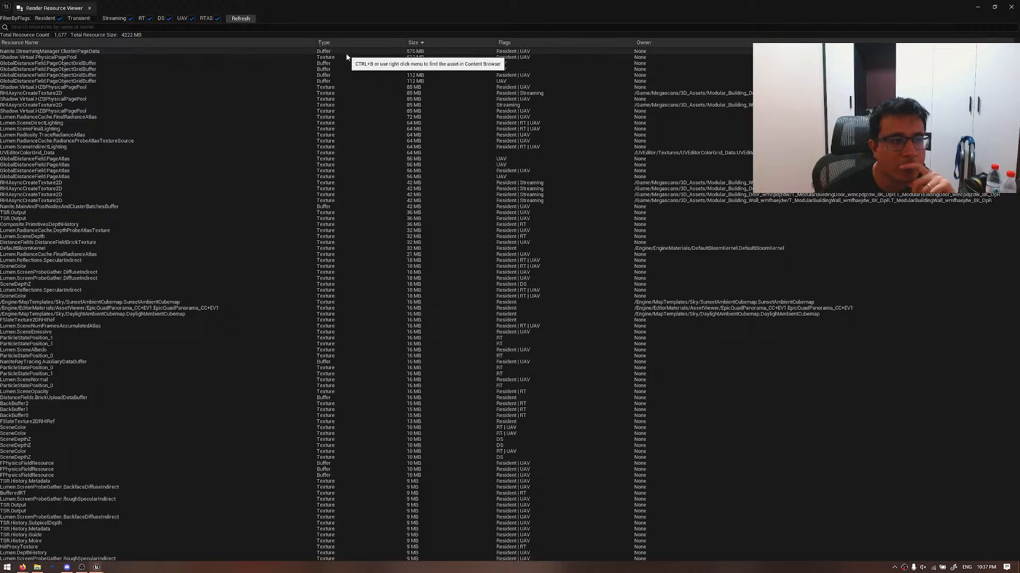
- Review the Shadow.Virtual.PhysicalPagePool texture and the other large resources, and close the Render Resource Viewer
{"action": "left_click", "coordinate": [233, 57]}
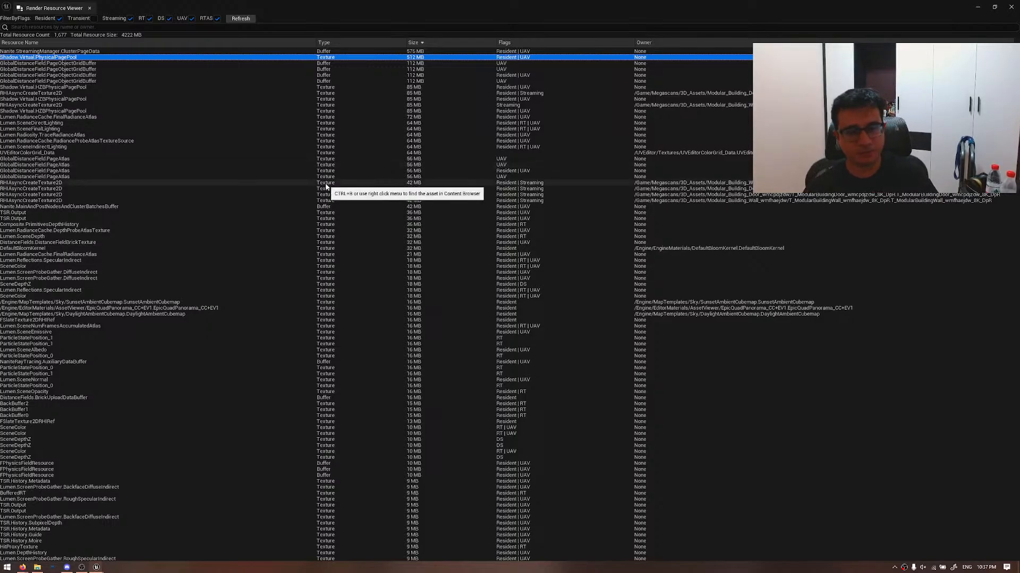
{"action": "scroll", "coordinate": [340, 113], "scroll_direction": "down", "scroll_amount": 15}
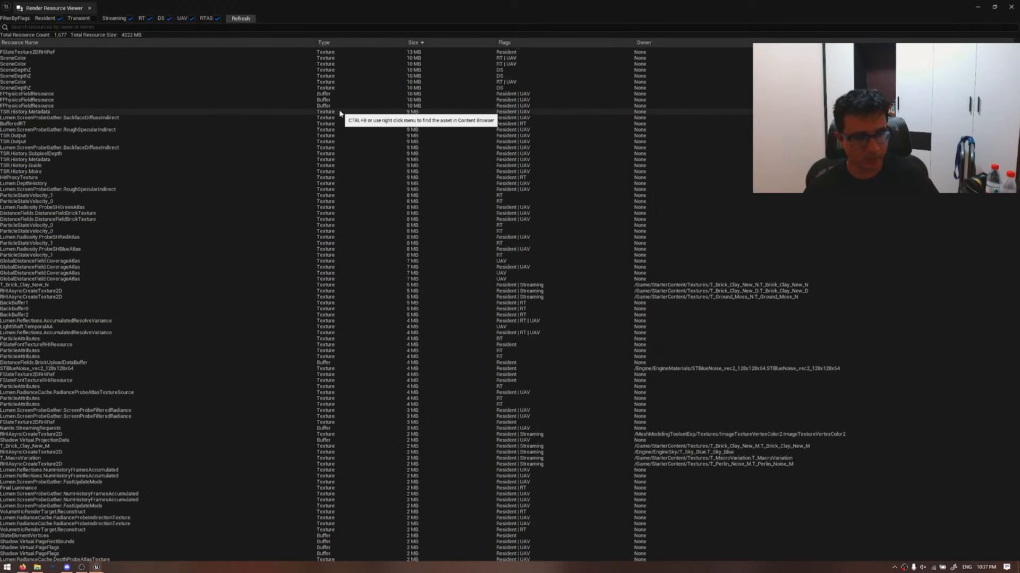
{"action": "scroll", "coordinate": [340, 112], "scroll_direction": "up", "scroll_amount": 12}
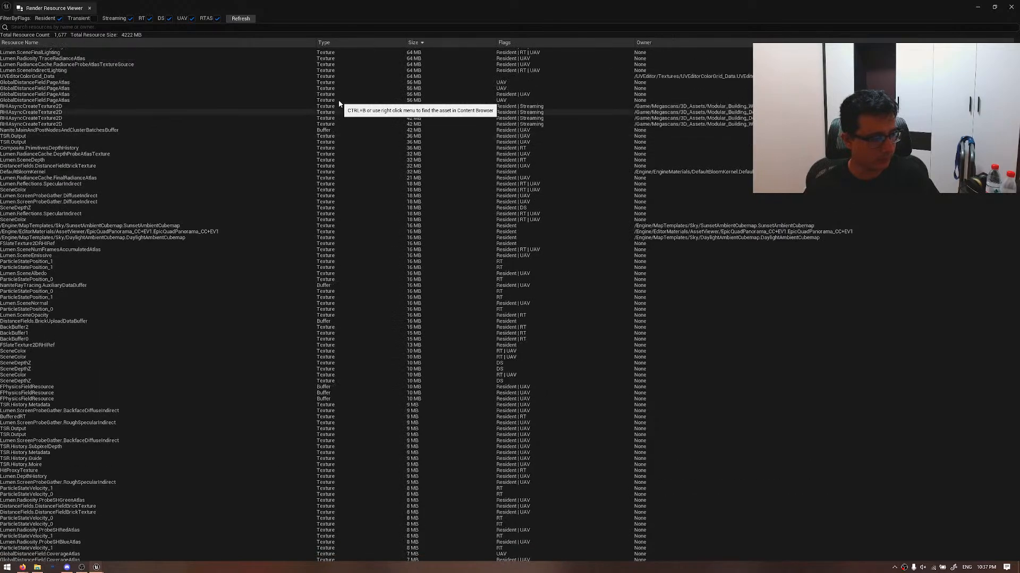
{"action": "scroll", "coordinate": [339, 104], "scroll_direction": "up", "scroll_amount": 4}
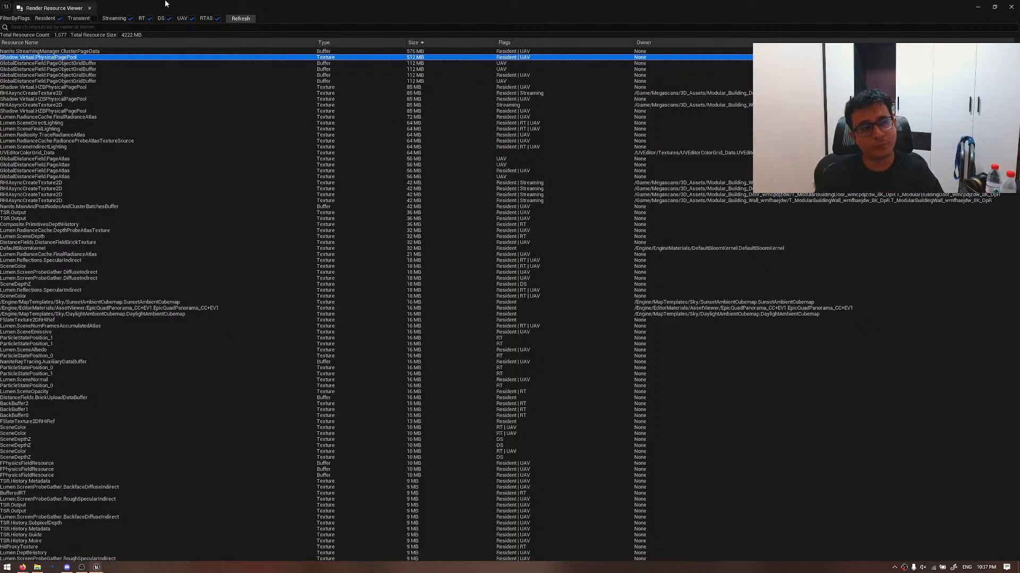
{"action": "left_click", "coordinate": [89, 8]}
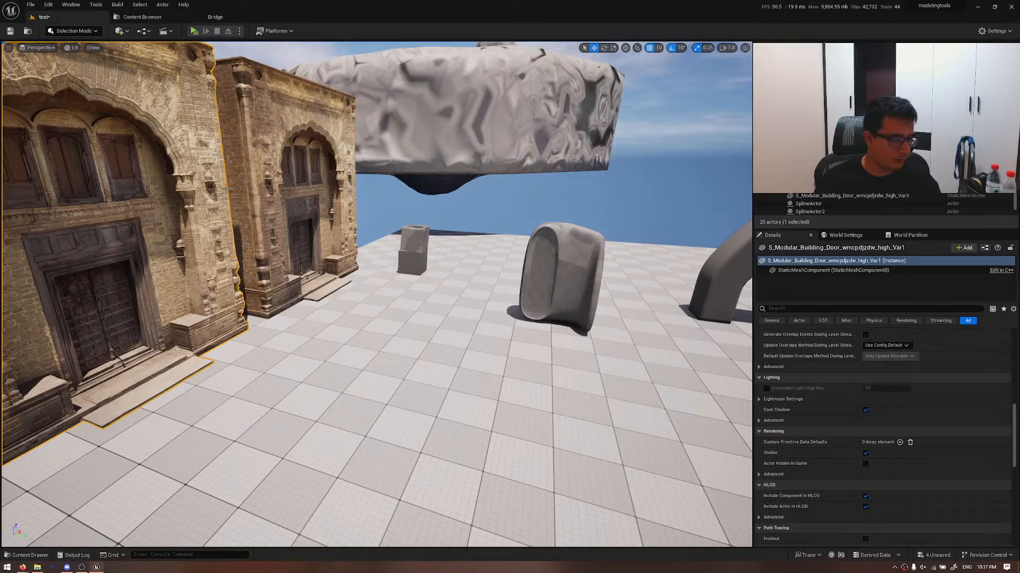
- Examine the two ornate doorways in the level up close and from several angles
{"action": "key", "text": "f"}
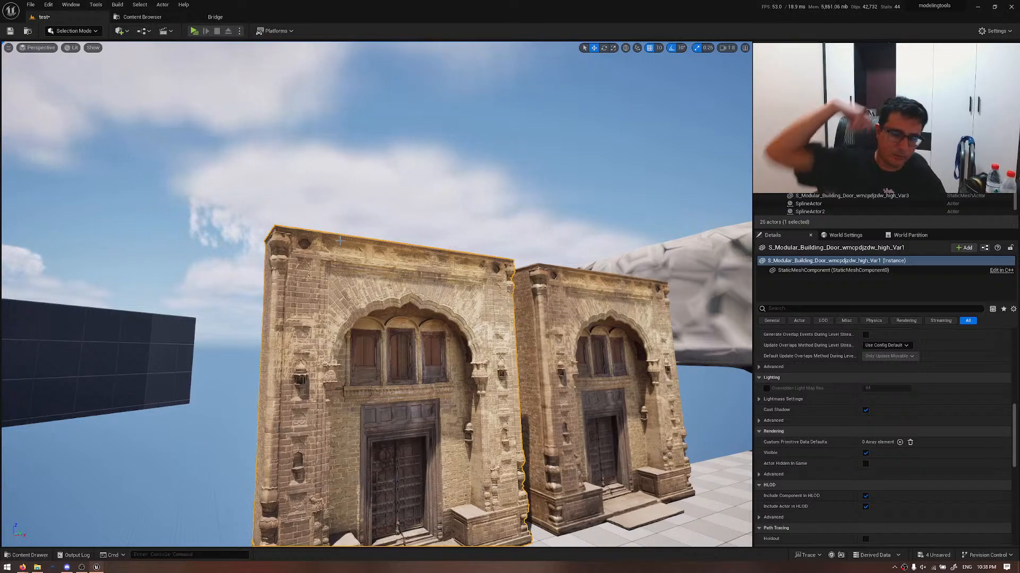
{"action": "key", "text": "w"}
{"action": "mouse_move", "coordinate": [457, 428]}
{"action": "right_mouse_down"}
{"action": "mouse_move", "coordinate": [463, 440]}
{"action": "mouse_move", "coordinate": [518, 428]}
{"action": "mouse_move", "coordinate": [455, 432]}
{"action": "right_mouse_up"}
{"action": "key", "text": "s"}
{"action": "scroll", "coordinate": [456, 428], "scroll_direction": "down", "scroll_amount": 3}
{"action": "key", "text": "w"}
{"action": "key", "text": "s"}
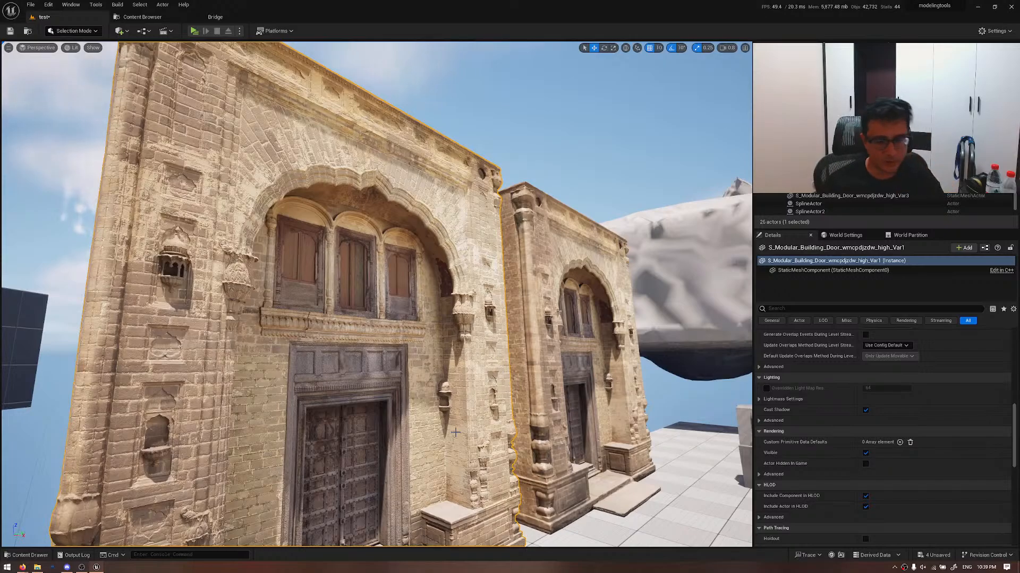
{"action": "key", "text": "d"}
{"action": "right_click_drag", "start_coordinate": [455, 433], "coordinate": [494, 448]}
{"action": "key", "text": "w"}
{"action": "key", "text": "s"}
{"action": "key", "text": "s"}
{"action": "scroll", "coordinate": [446, 438], "scroll_direction": "up", "scroll_amount": 3}
{"action": "key", "text": "a"}
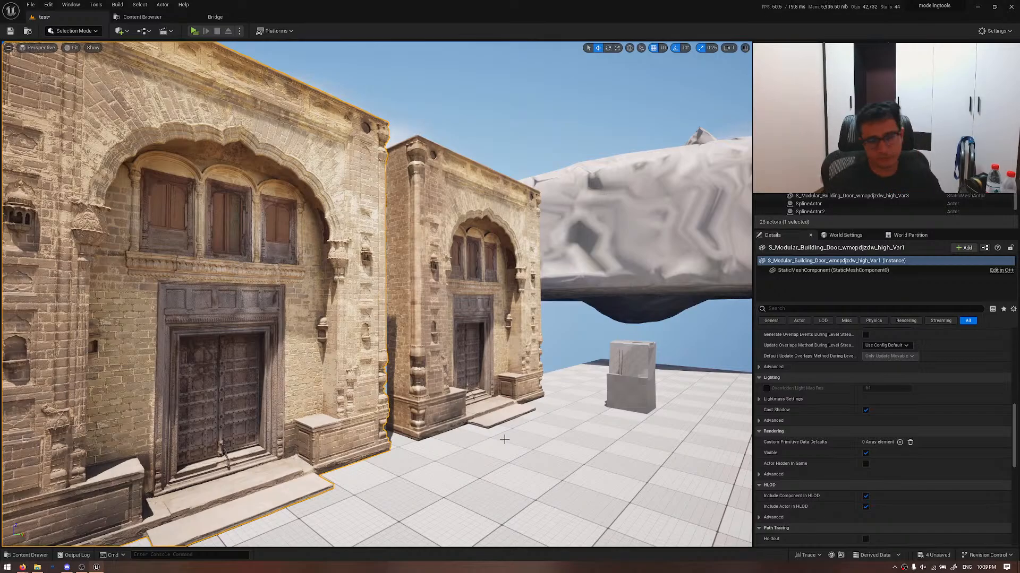
{"action": "key", "text": "f"}
{"action": "key", "text": "a"}
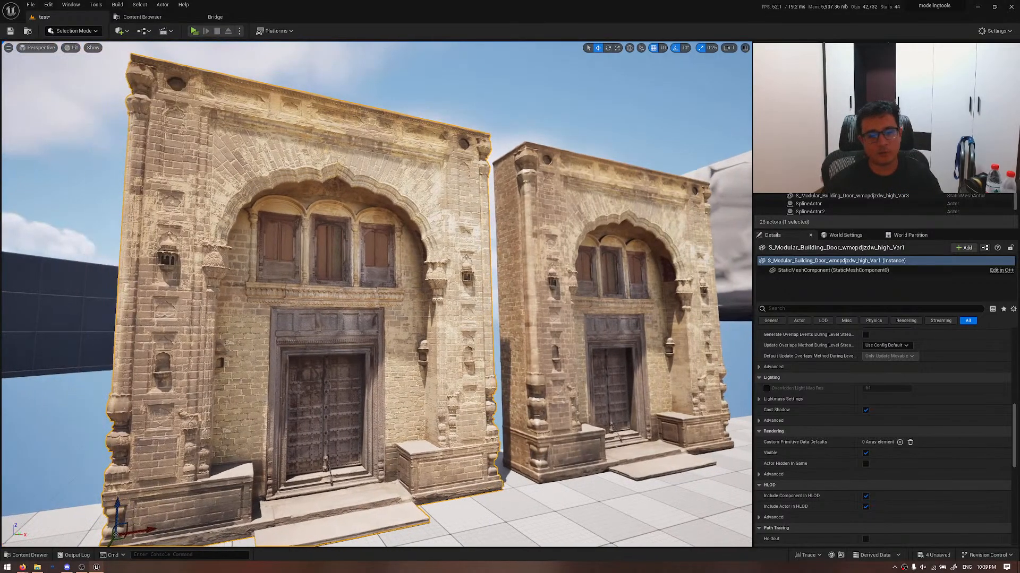
{"action": "right_click_drag", "start_coordinate": [339, 417], "coordinate": [365, 304]}
{"action": "key", "text": "s"}
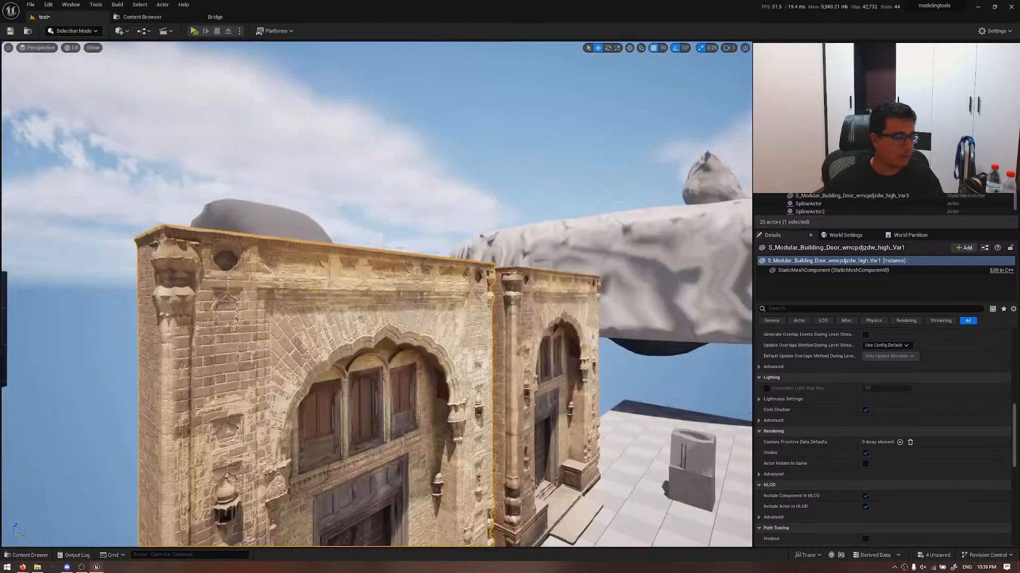
{"action": "key", "text": "w"}
- Switch to the roadmap in the browser, leave the Render Resource Viewer entry and read the Nanite Landscape entry
{"action": "key", "text": "alt+Tab"}
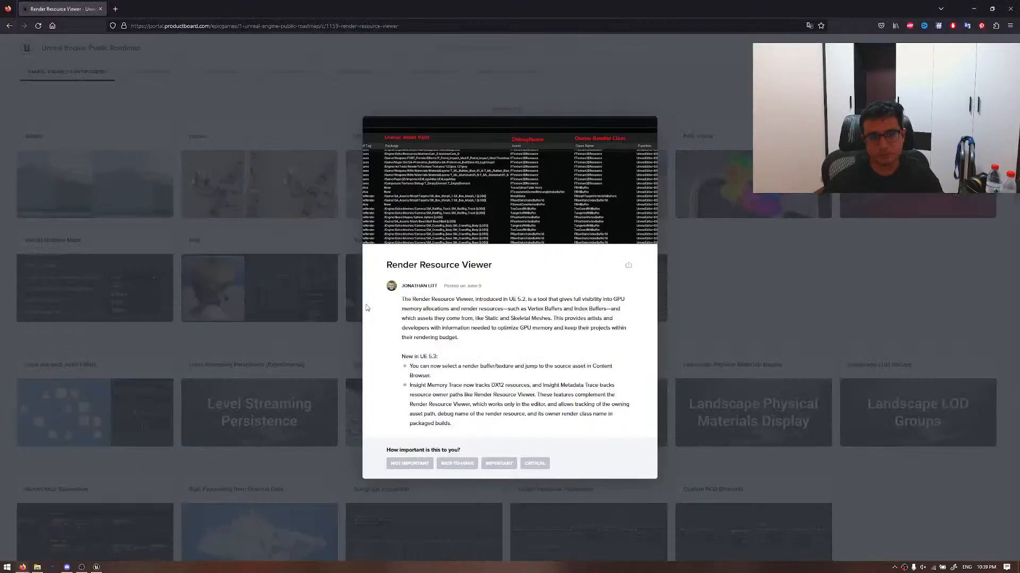
{"action": "left_click", "coordinate": [725, 328]}
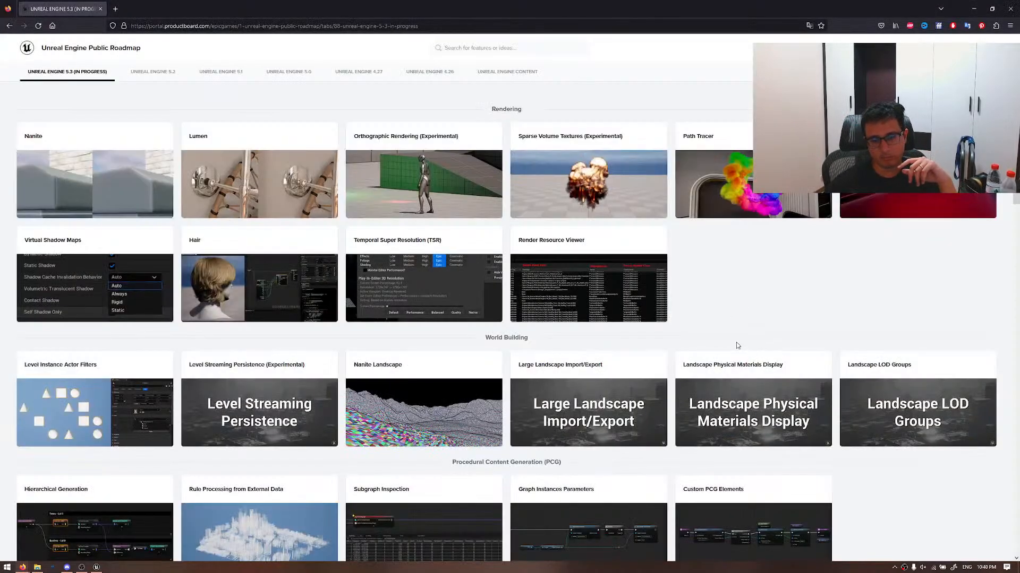
{"action": "left_click", "coordinate": [425, 422]}
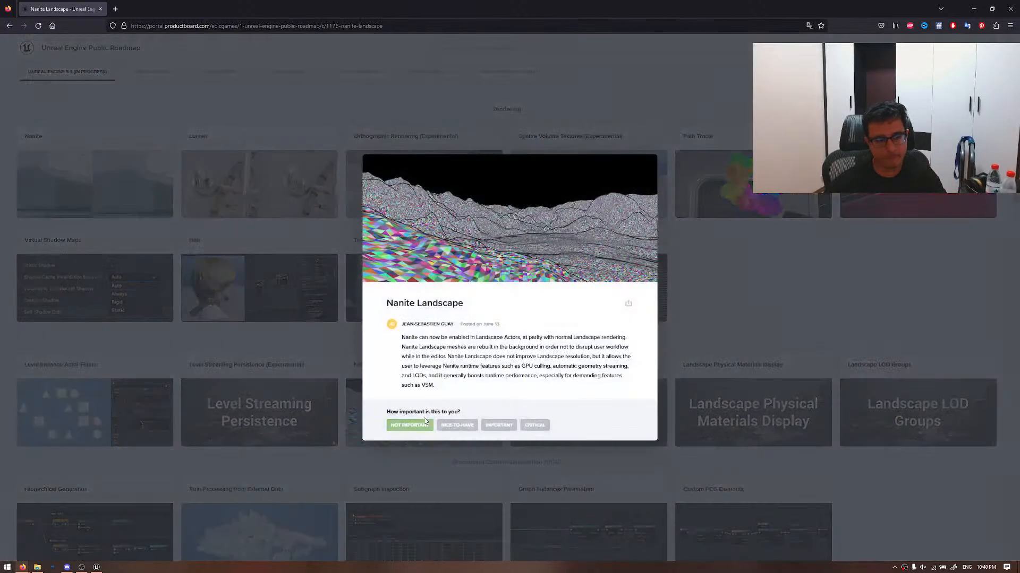
{"action": "left_click", "coordinate": [666, 282]}
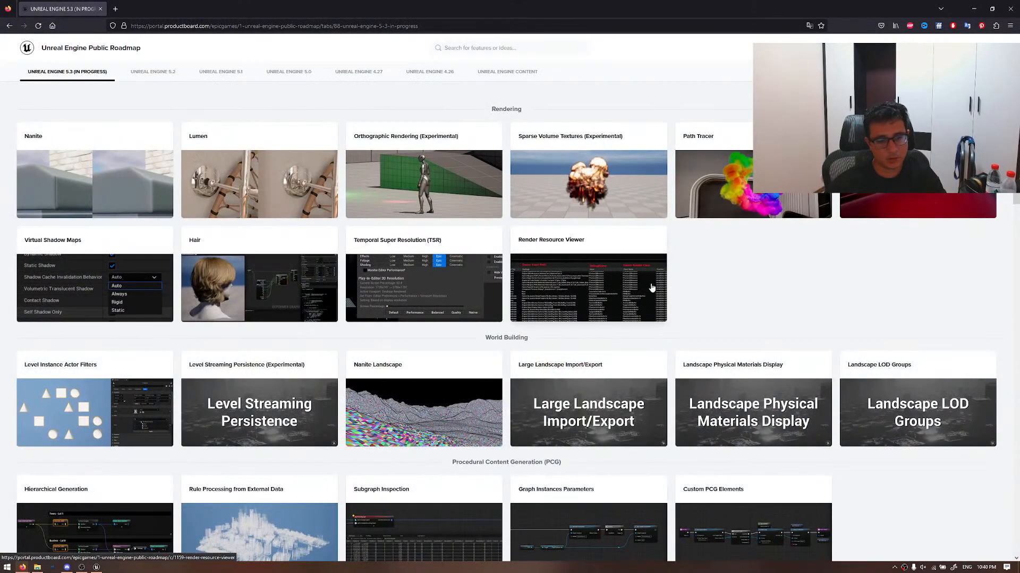
- Return to Unreal Editor and create a new level from the Empty Open World template without saving the current level
{"action": "key", "text": "alt+Tab"}
{"action": "left_click", "coordinate": [30, 4]}
{"action": "mouse_move", "coordinate": [121, 76]}
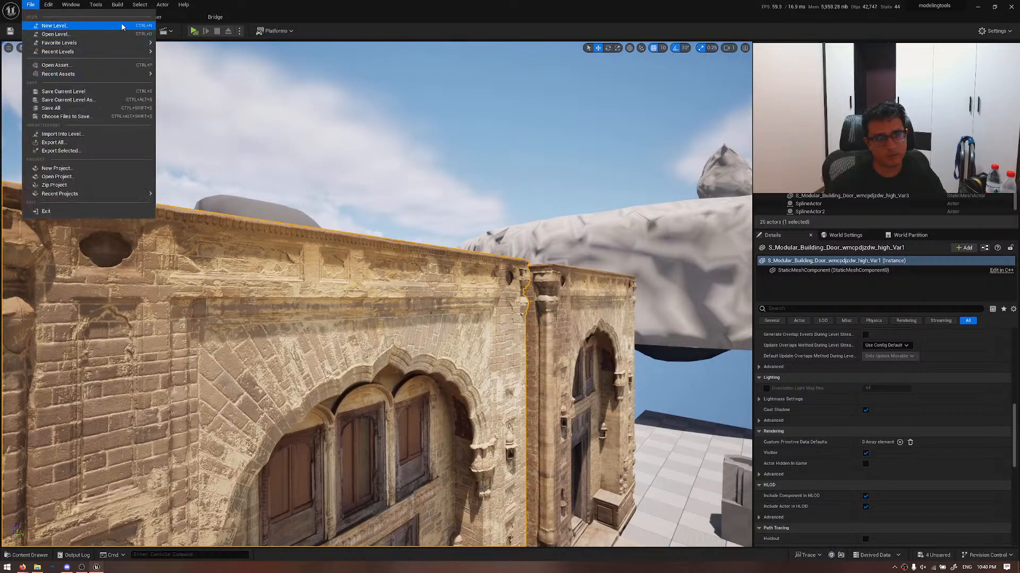
{"action": "left_click", "coordinate": [121, 27]}
{"action": "double_click", "coordinate": [467, 246]}
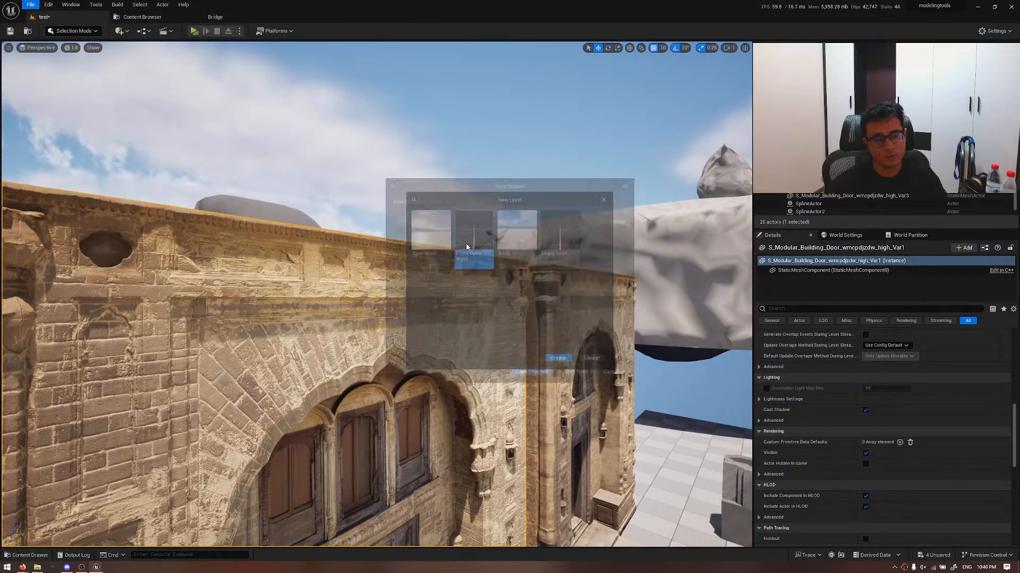
{"action": "left_click", "coordinate": [577, 376]}
- Switch to Landscape Mode and inspect the extent of the new landscape's preview grid
{"action": "left_click", "coordinate": [85, 32]}
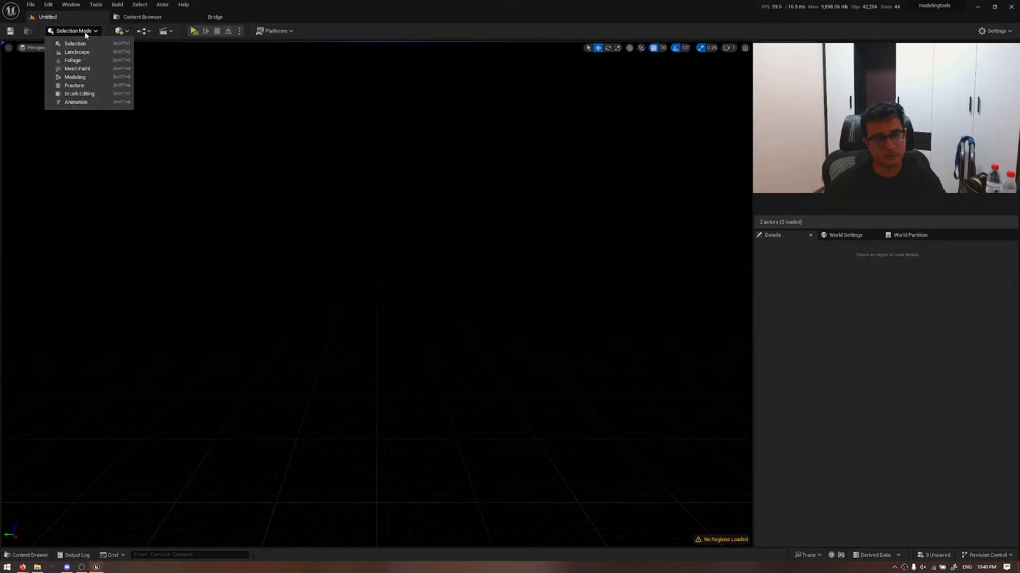
{"action": "left_click", "coordinate": [85, 51]}
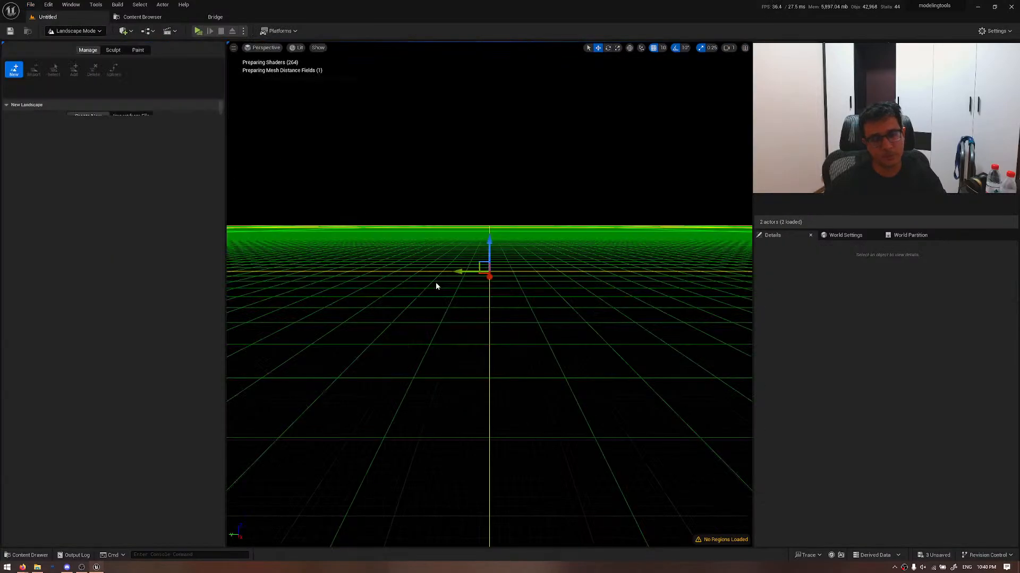
{"action": "right_click_drag", "start_coordinate": [436, 283], "coordinate": [455, 352]}
{"action": "scroll", "coordinate": [436, 283], "scroll_direction": "up", "scroll_amount": 5}
{"action": "key", "text": "e"}
{"action": "scroll", "coordinate": [464, 361], "scroll_direction": "up", "scroll_amount": 2}
{"action": "key", "text": "s"}
{"action": "key", "text": "w"}
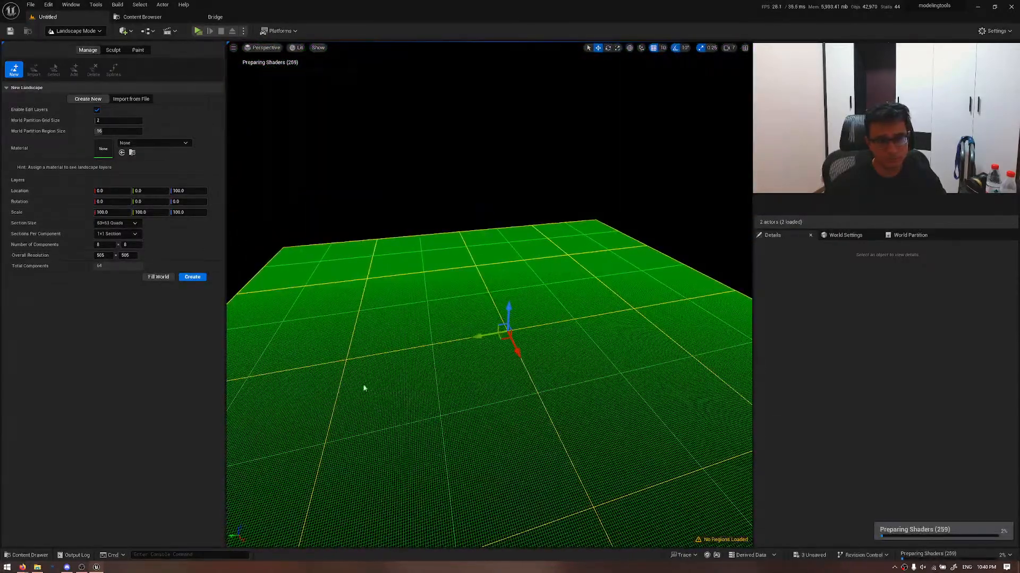
- Create the landscape with 8 by 8 components of 63×63 quads and return to Selection Mode
{"action": "left_click", "coordinate": [193, 277]}
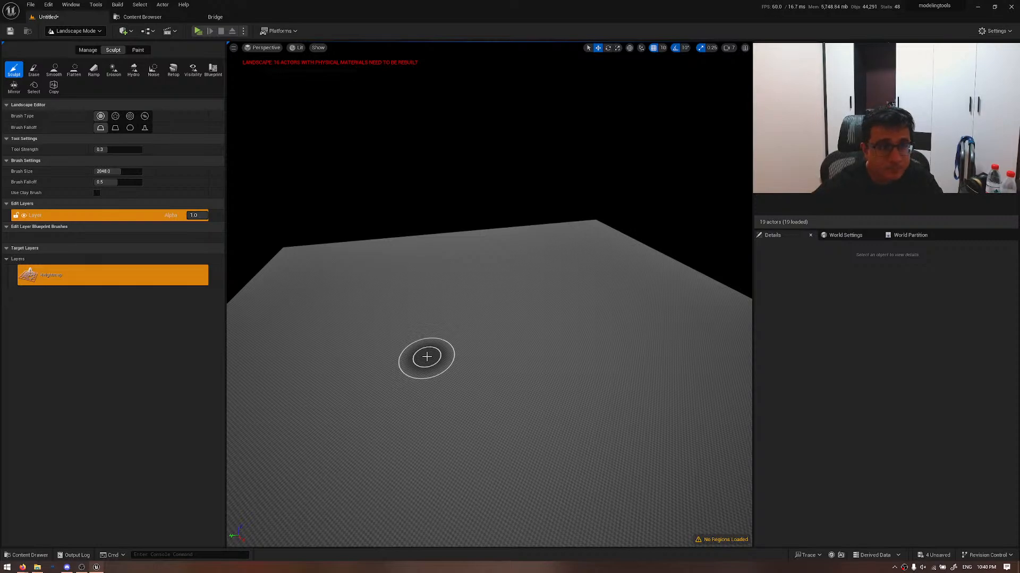
{"action": "right_click_drag", "start_coordinate": [427, 356], "coordinate": [489, 317]}
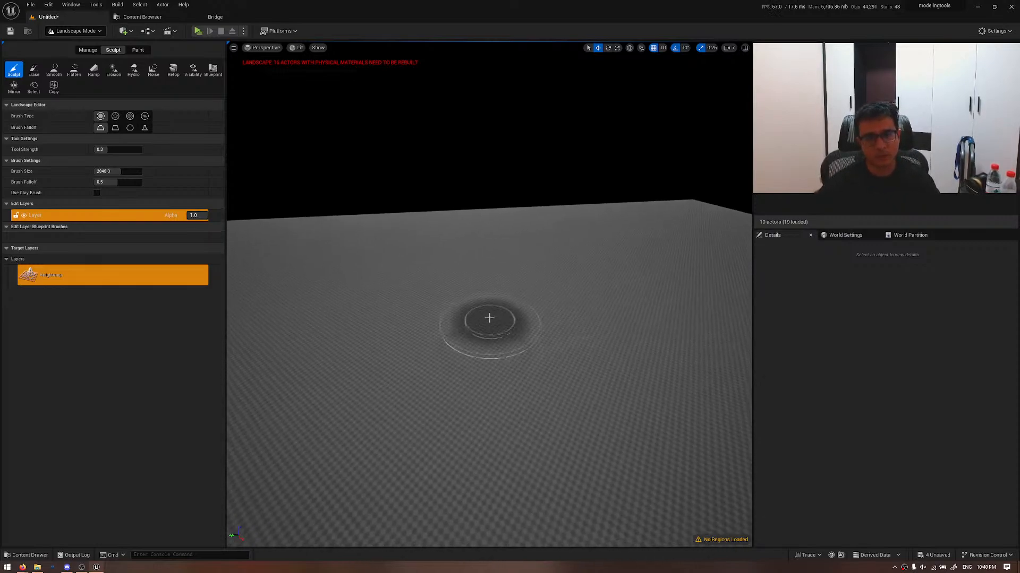
{"action": "key", "text": "shift+1"}
- Add a sky light, atmospheric light, sky atmosphere, volumetric cloud and height fog with the Env. Light Mixer
{"action": "left_click", "coordinate": [72, 7]}
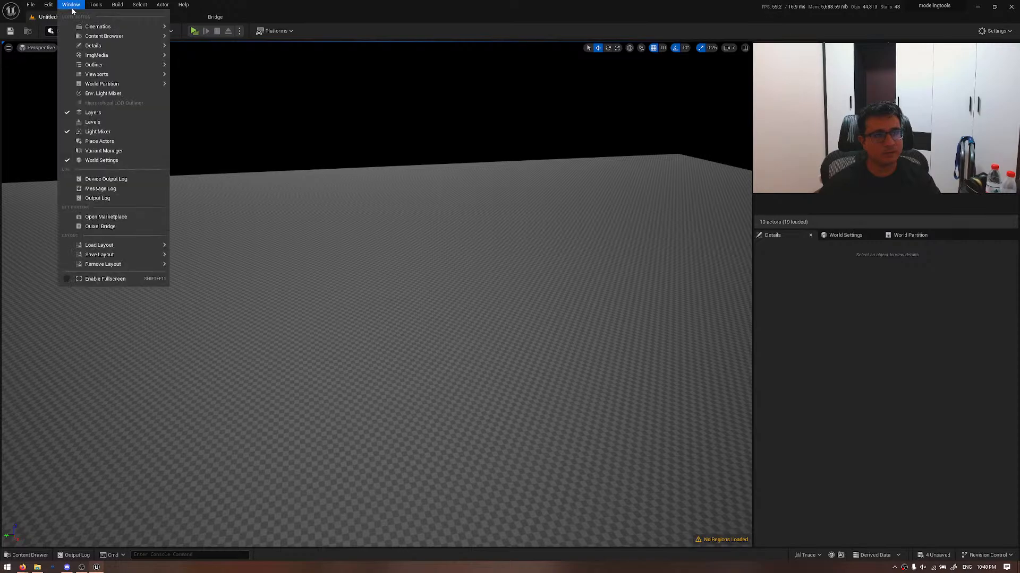
{"action": "left_click", "coordinate": [107, 93]}
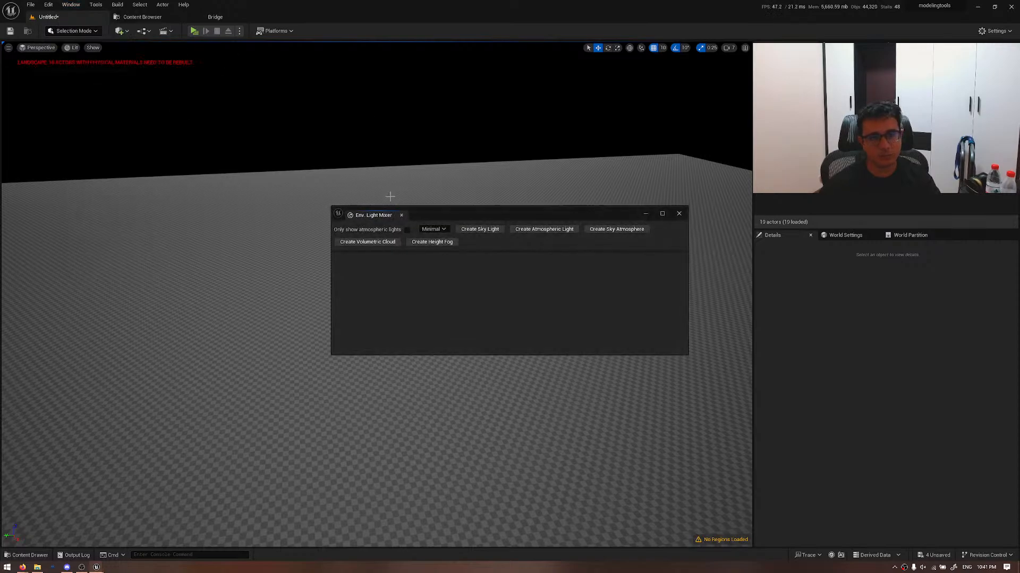
{"action": "left_click", "coordinate": [491, 231]}
{"action": "left_click", "coordinate": [492, 231]}
{"action": "left_click", "coordinate": [491, 232]}
{"action": "left_click", "coordinate": [492, 232]}
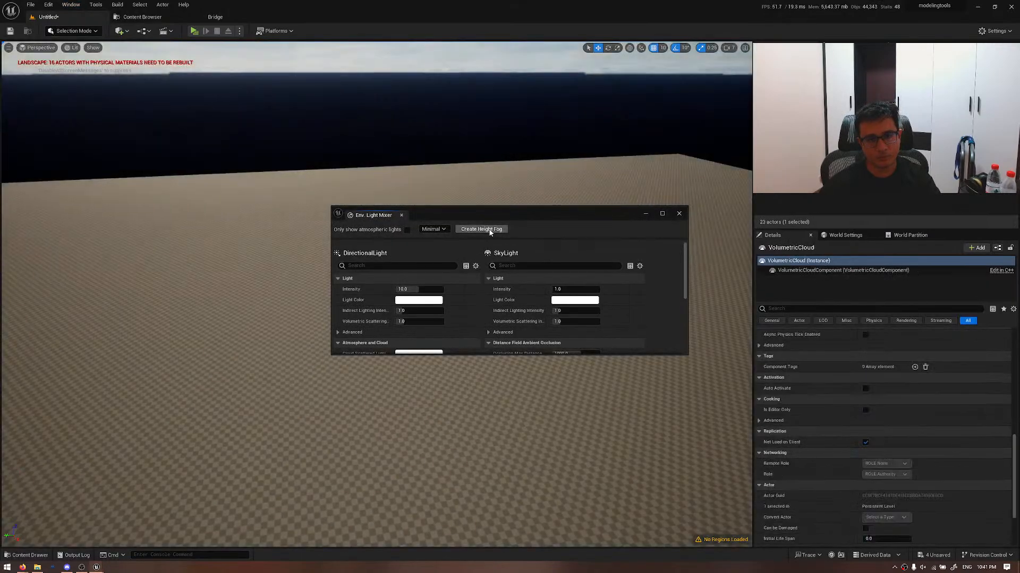
{"action": "left_click", "coordinate": [492, 232]}
{"action": "left_click", "coordinate": [678, 214]}
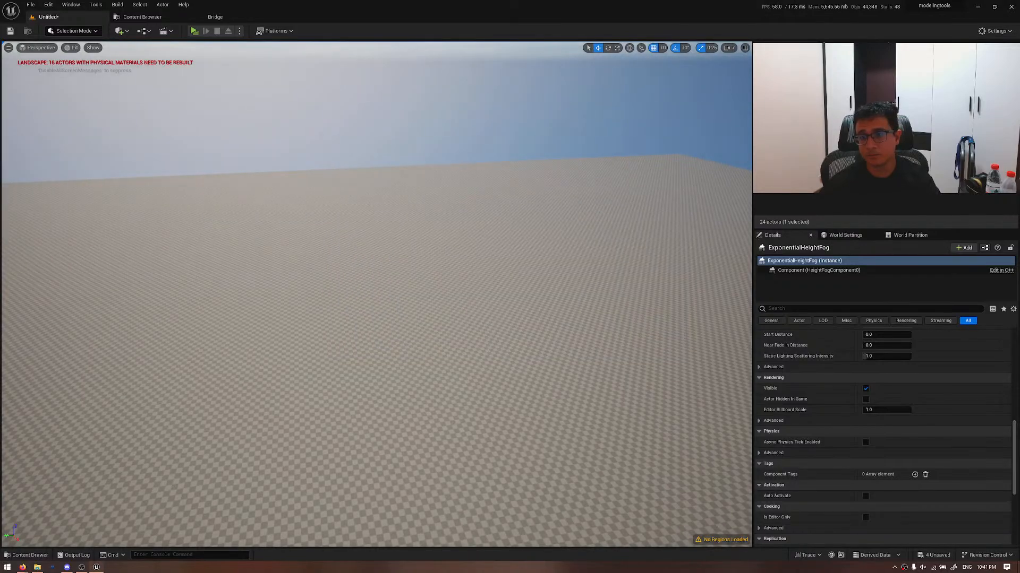
- Select the SkyLight and turn on its Real Time Capture
{"action": "left_click", "coordinate": [807, 138]}
{"action": "left_click", "coordinate": [890, 207]}
{"action": "scroll", "coordinate": [912, 394], "scroll_direction": "up", "scroll_amount": 5}
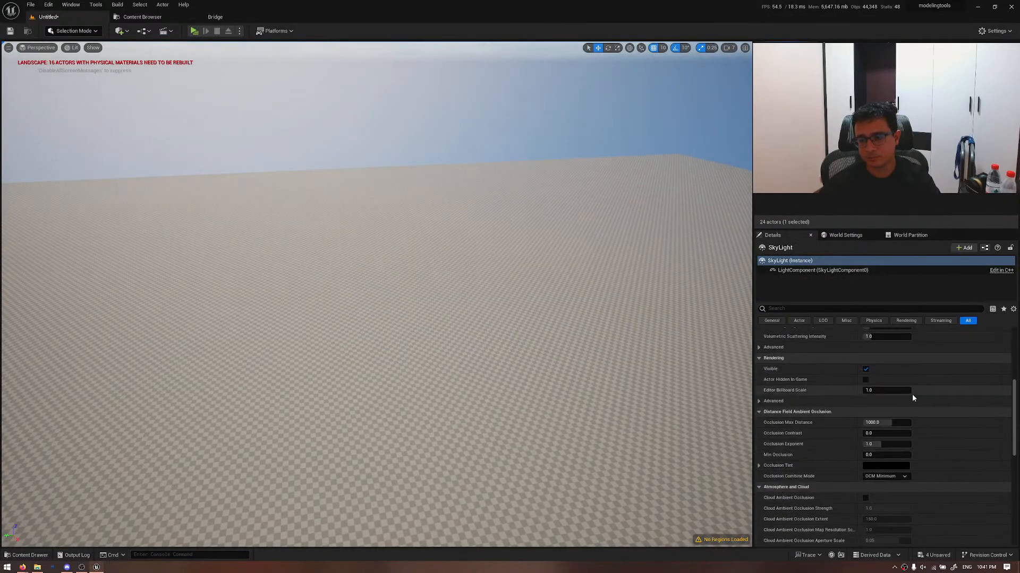
{"action": "scroll", "coordinate": [937, 414], "scroll_direction": "up", "scroll_amount": 2}
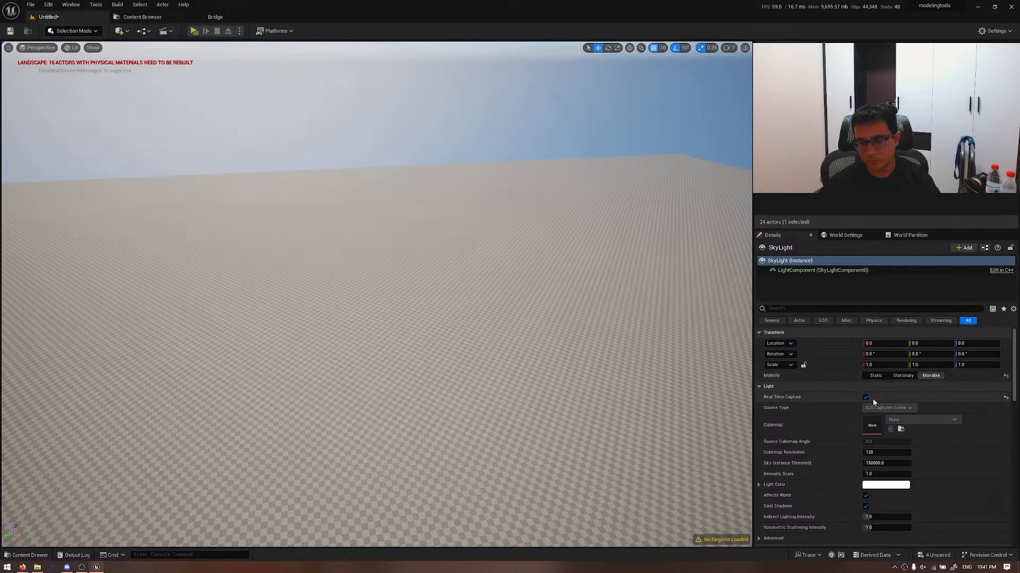
{"action": "right_click_drag", "start_coordinate": [531, 319], "coordinate": [552, 266]}
- Try to build only the landscape's physical materials
{"action": "left_click", "coordinate": [117, 4]}
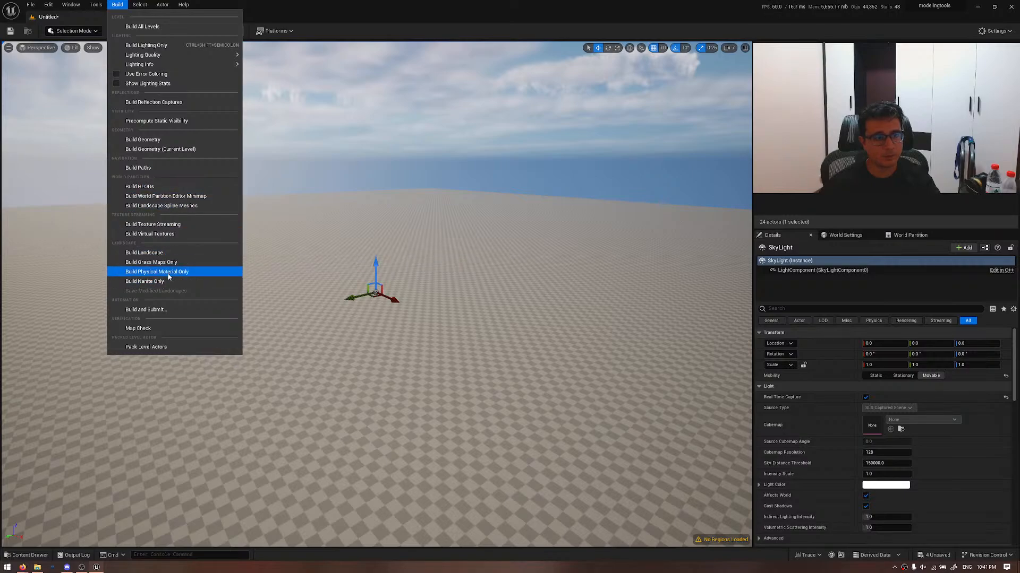
{"action": "left_click", "coordinate": [187, 272]}
{"action": "right_click_drag", "start_coordinate": [187, 273], "coordinate": [176, 244]}
{"action": "key", "text": "w"}
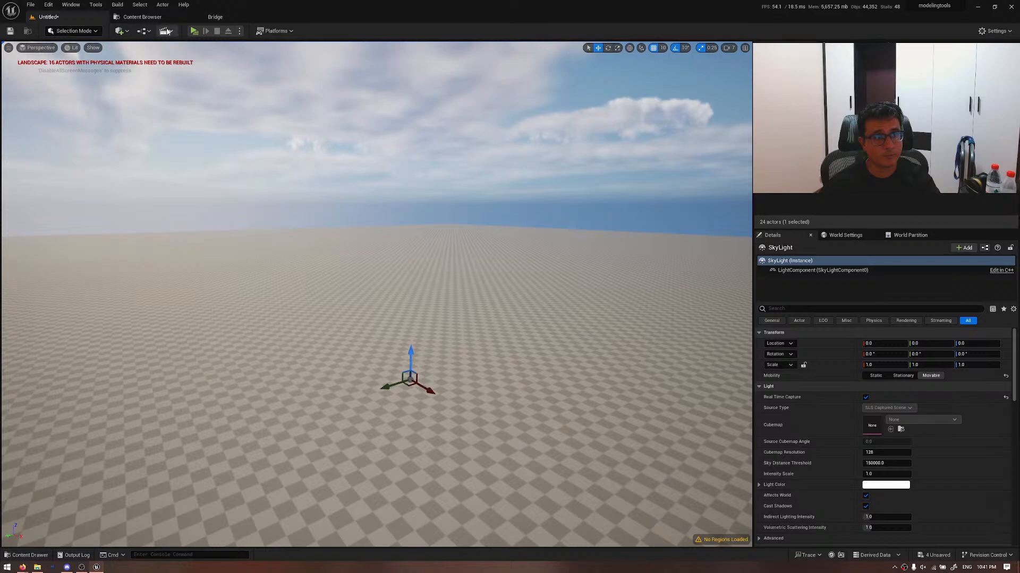
{"action": "left_click", "coordinate": [118, 4]}
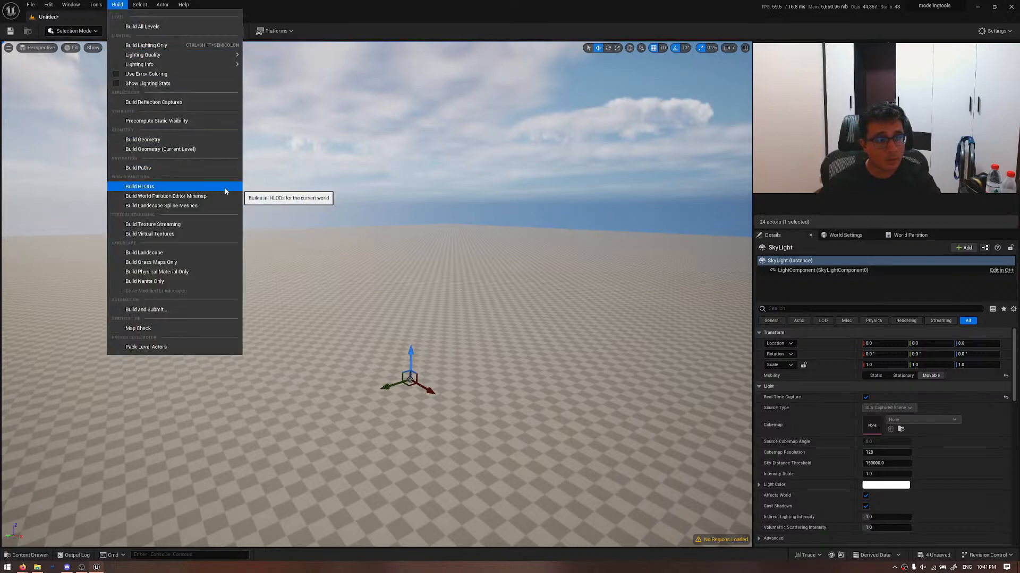
{"action": "left_click", "coordinate": [187, 273]}
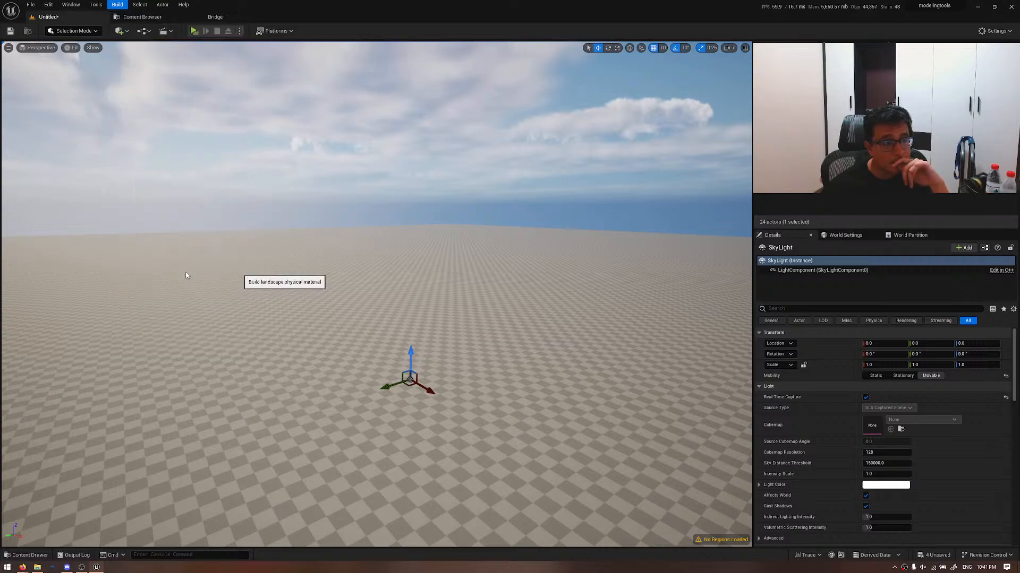
{"action": "mouse_move", "coordinate": [298, 223]}
{"action": "right_mouse_down"}
{"action": "mouse_move", "coordinate": [285, 213]}
{"action": "mouse_move", "coordinate": [286, 181]}
{"action": "mouse_move", "coordinate": [288, 216]}
{"action": "right_mouse_up"}
- Deselect the SkyLight and display the landscape in wireframe
{"action": "key", "text": "Escape"}
{"action": "key", "text": "alt+2"}
{"action": "right_click_drag", "start_coordinate": [308, 296], "coordinate": [307, 292]}
- Switch to the roadmap in the browser, reread the Nanite Landscape entry and return to Unreal Editor
{"action": "key", "text": "alt+Tab"}
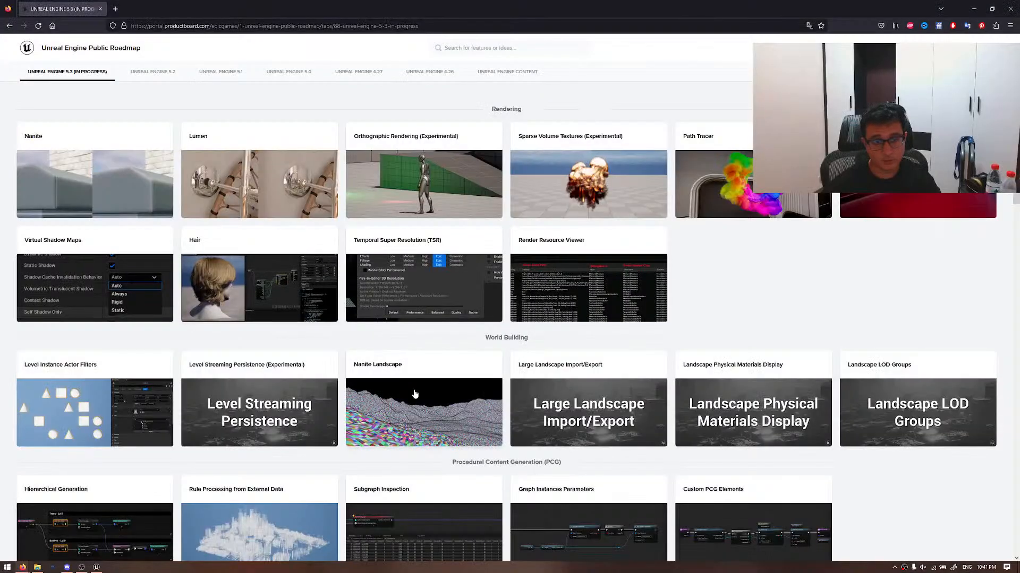
{"action": "left_click", "coordinate": [398, 414]}
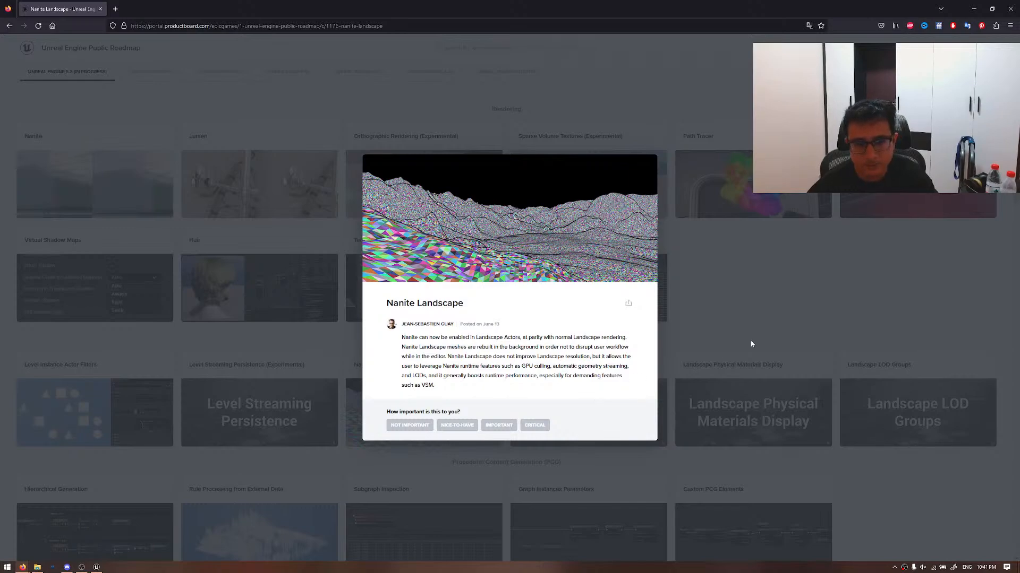
{"action": "left_click", "coordinate": [785, 307]}
{"action": "key", "text": "alt+Tab"}
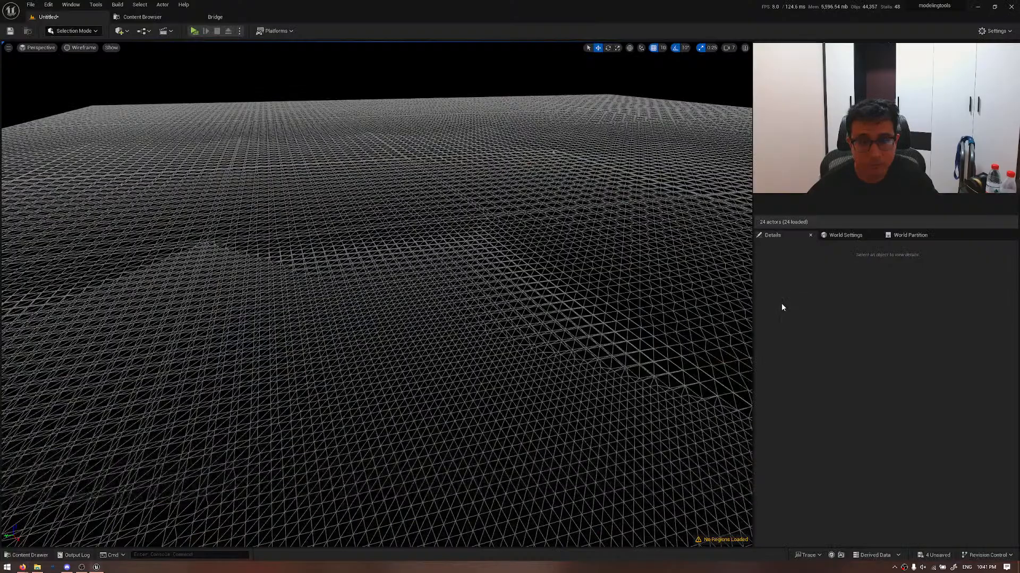
- Select the main Landscape actor, filter its properties by "nanite", enable Nanite and build its Nanite data
{"action": "left_click", "coordinate": [662, 255]}
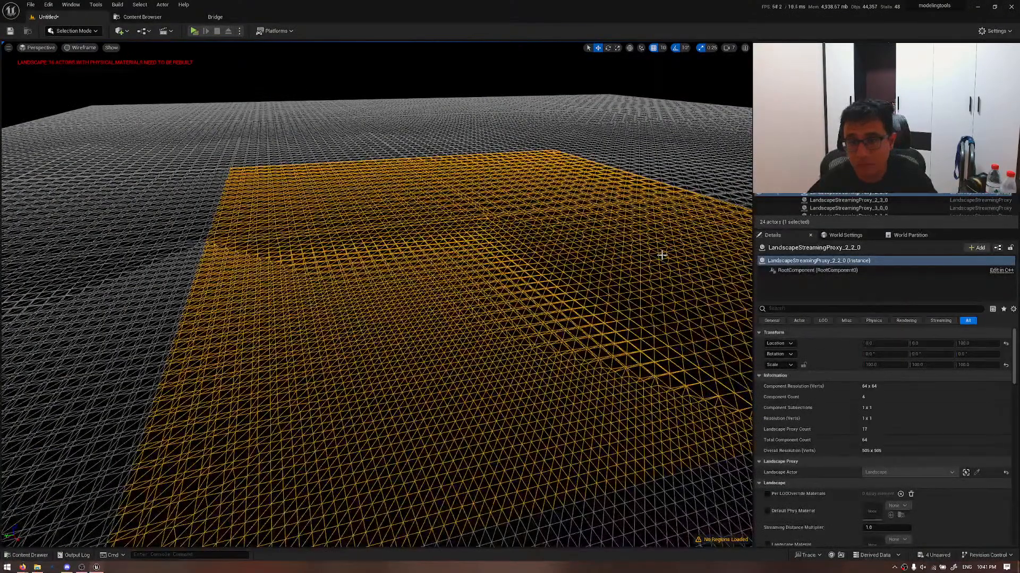
{"action": "left_click", "coordinate": [839, 106]}
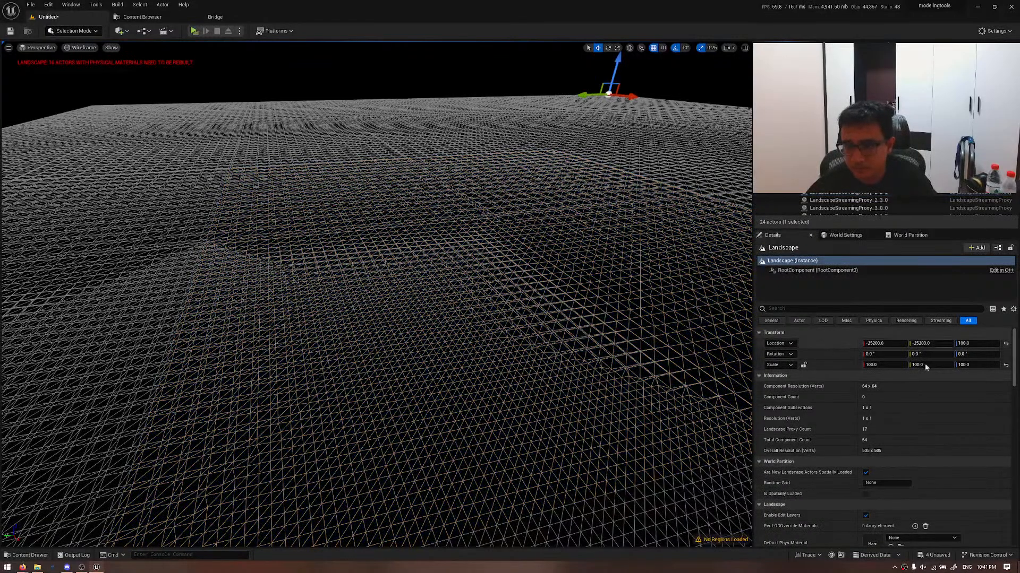
{"action": "scroll", "coordinate": [927, 398], "scroll_direction": "down", "scroll_amount": 3}
{"action": "scroll", "coordinate": [928, 399], "scroll_direction": "up", "scroll_amount": 3}
{"action": "left_click", "coordinate": [791, 309]}
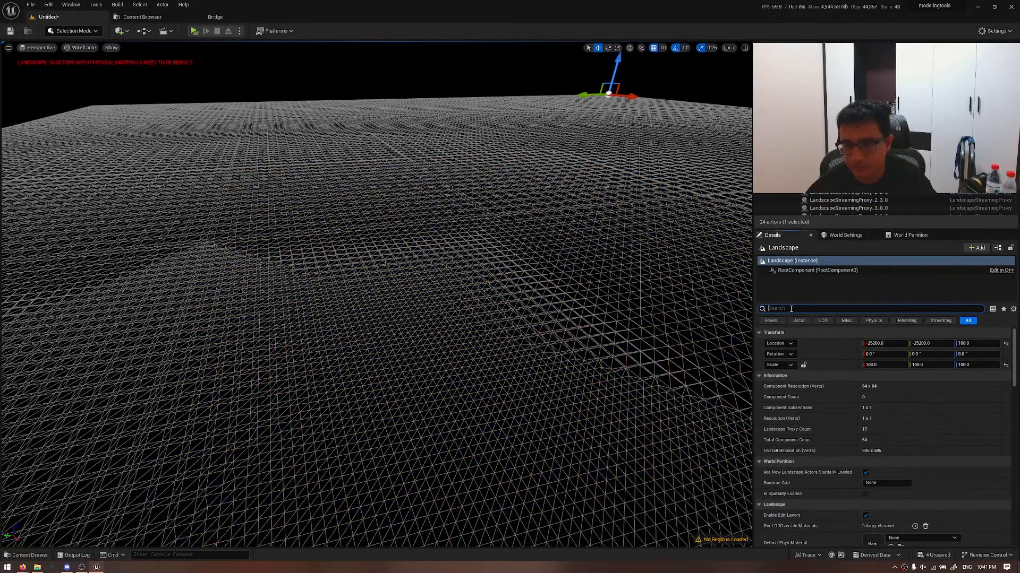
{"action": "type", "text": "nanite"}
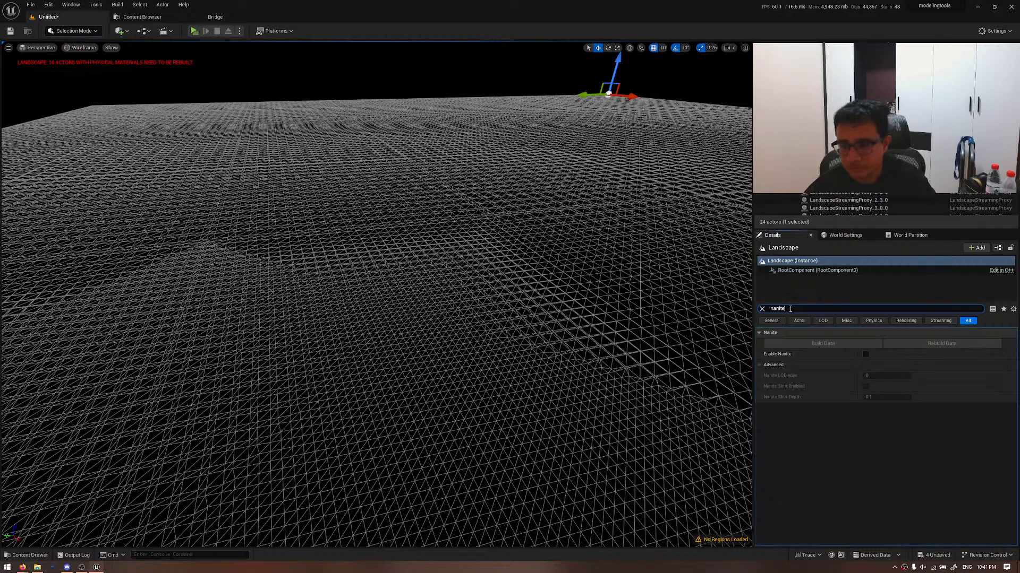
{"action": "left_click", "coordinate": [865, 355]}
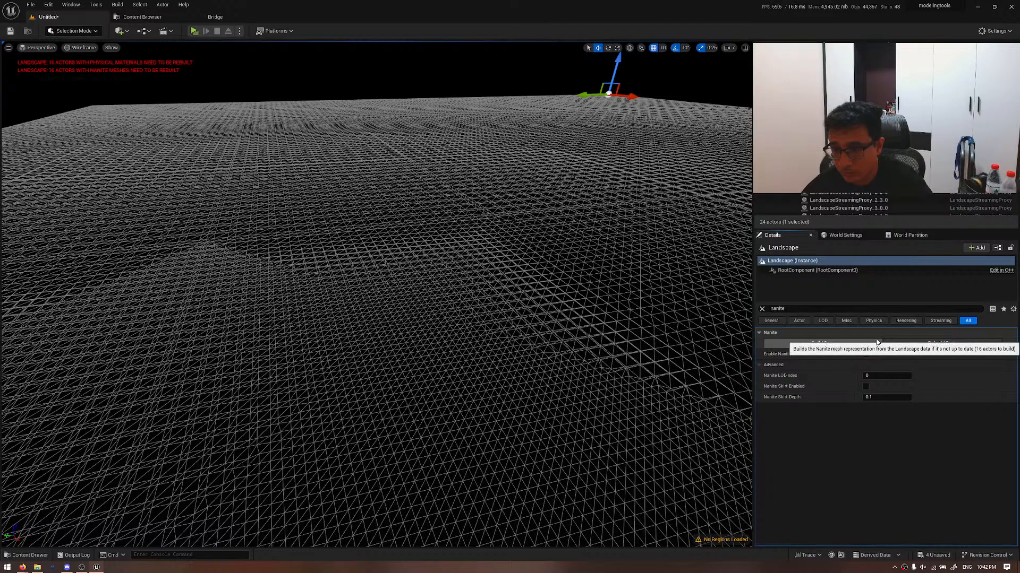
{"action": "left_click", "coordinate": [906, 343]}
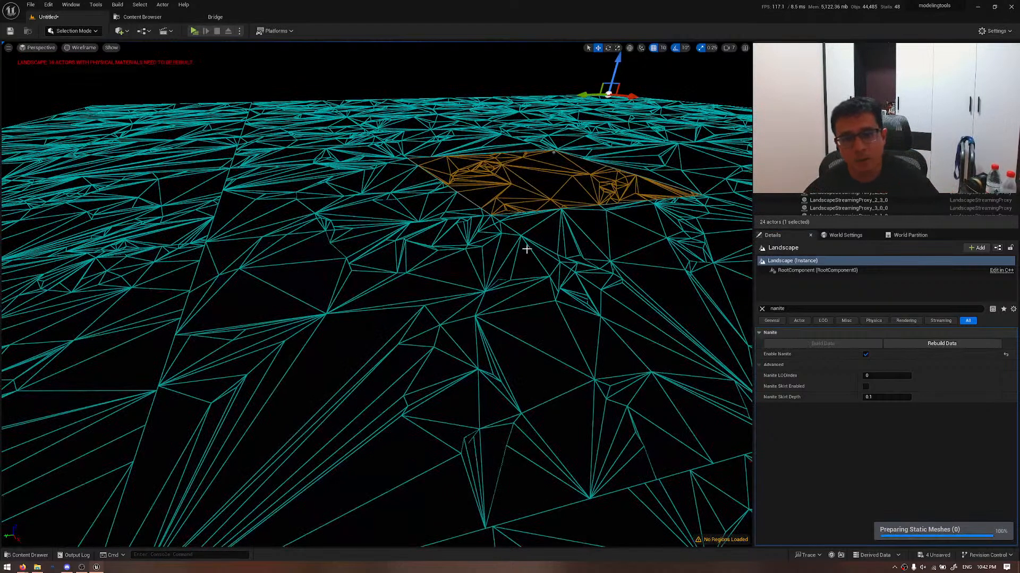
- Examine the flat Nanite landscape in lit and wireframe views from near and far
{"action": "scroll", "coordinate": [523, 255], "scroll_direction": "down", "scroll_amount": 5}
{"action": "key", "text": "alt+4"}
{"action": "key", "text": "f"}
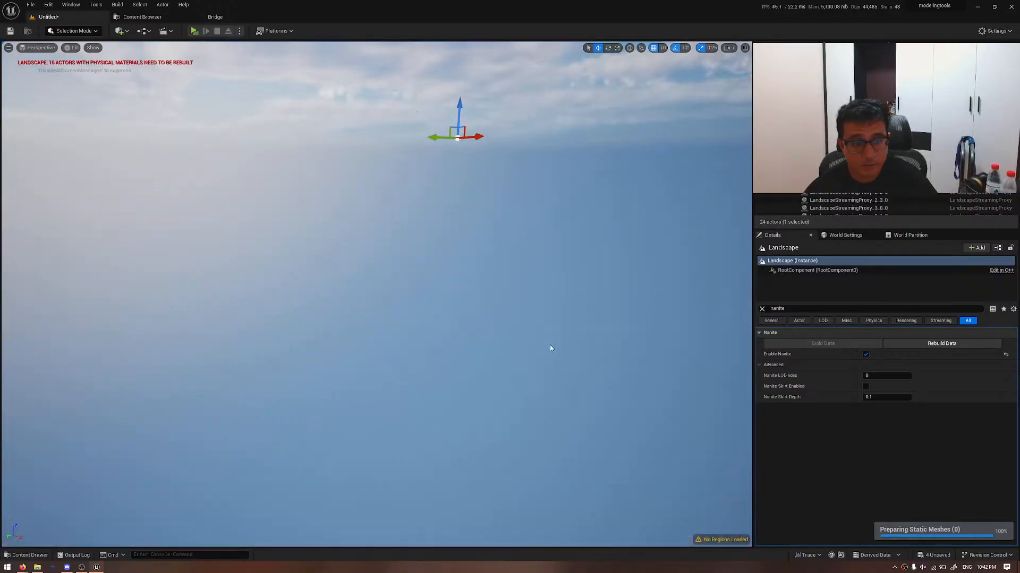
{"action": "key", "text": "alt+2"}
{"action": "key", "text": "w"}
{"action": "right_click_drag", "start_coordinate": [377, 295], "coordinate": [374, 236]}
{"action": "key", "text": "s"}
{"action": "scroll", "coordinate": [541, 359], "scroll_direction": "down", "scroll_amount": 5}
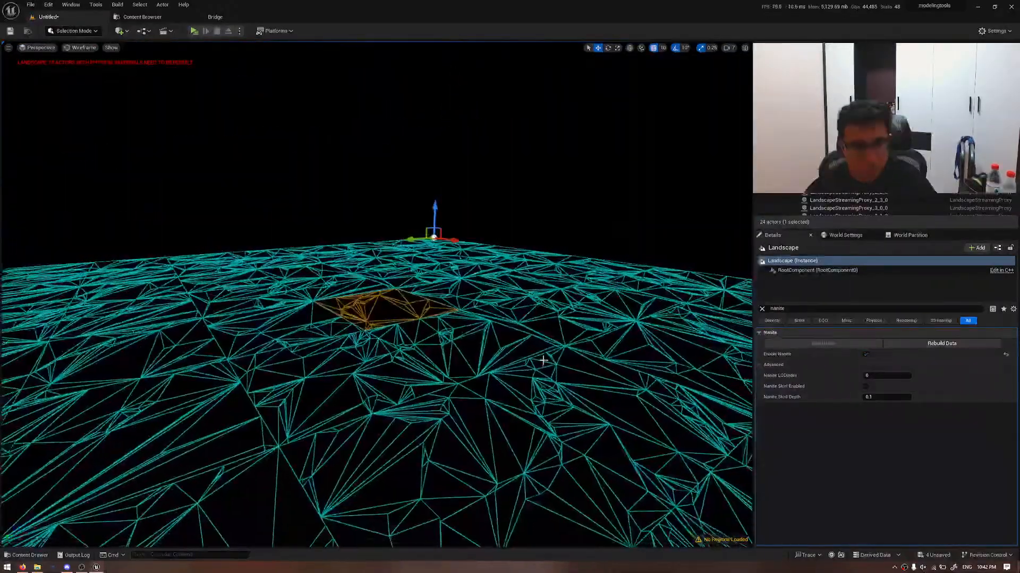
{"action": "scroll", "coordinate": [542, 359], "scroll_direction": "up", "scroll_amount": 8}
{"action": "scroll", "coordinate": [537, 364], "scroll_direction": "down", "scroll_amount": 8}
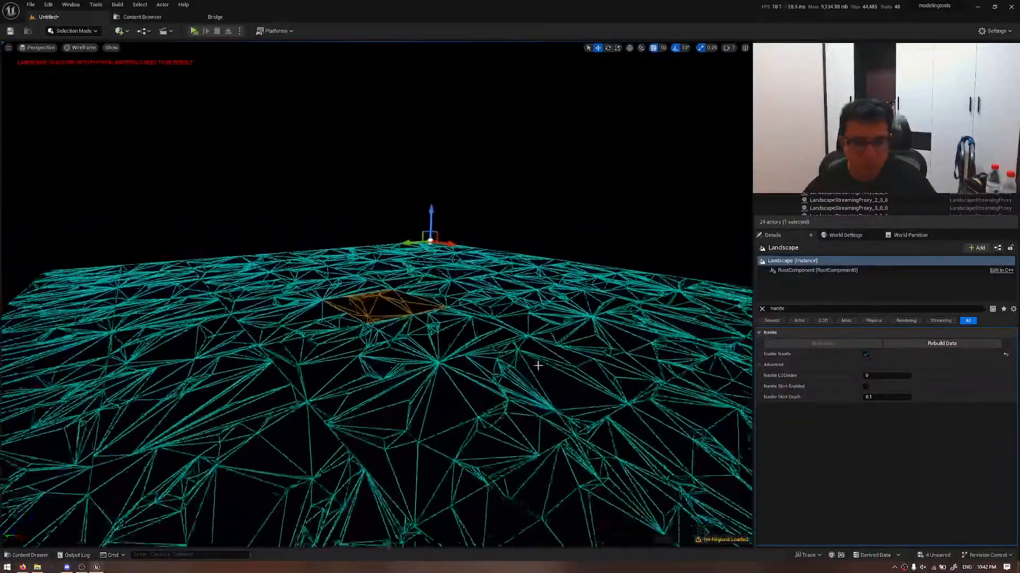
{"action": "key", "text": "alt+4"}
{"action": "key", "text": "s"}
{"action": "mouse_move", "coordinate": [247, 219]}
{"action": "right_mouse_down"}
{"action": "mouse_move", "coordinate": [260, 239]}
{"action": "mouse_move", "coordinate": [248, 219]}
{"action": "right_mouse_up"}
{"action": "key", "text": "w"}
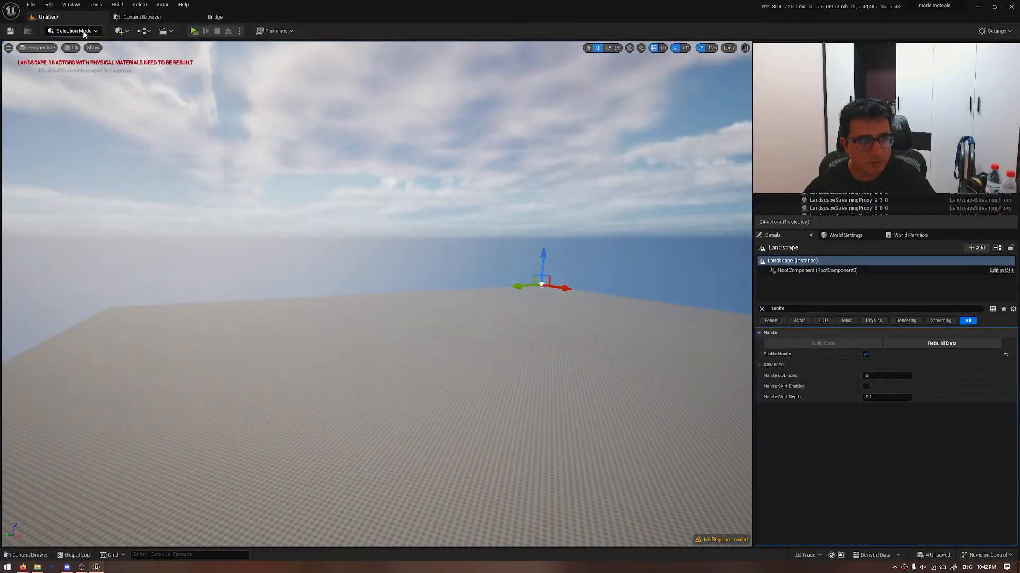
{"action": "left_click", "coordinate": [71, 30]}
{"action": "left_click", "coordinate": [82, 80]}
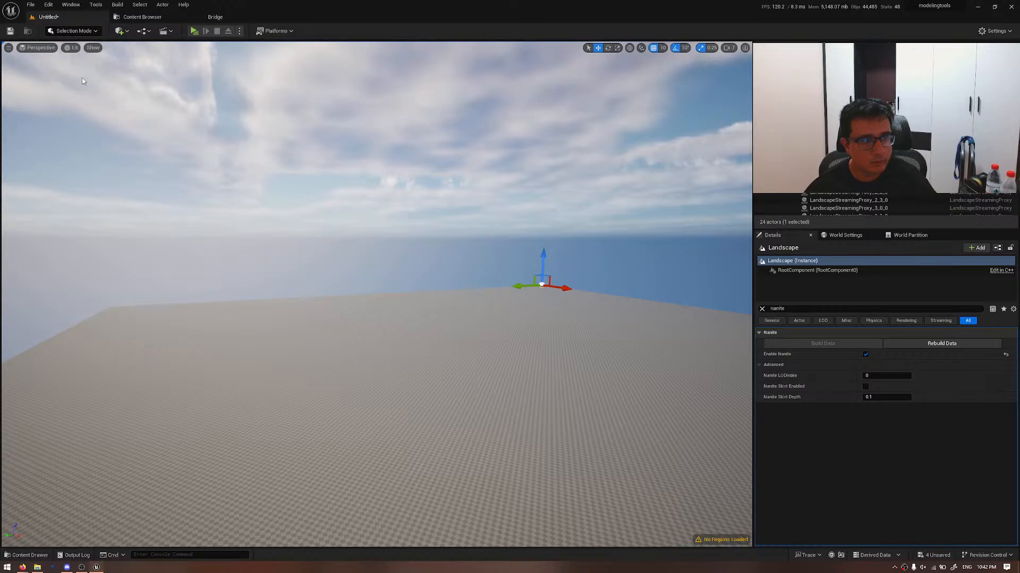
{"action": "right_click_drag", "start_coordinate": [276, 223], "coordinate": [299, 271]}
{"action": "key", "text": "shift+1"}
- Switch to Landscape Mode and sculpt a curved ridge of hills across the landscape, checking it in wireframe
{"action": "left_click", "coordinate": [79, 31]}
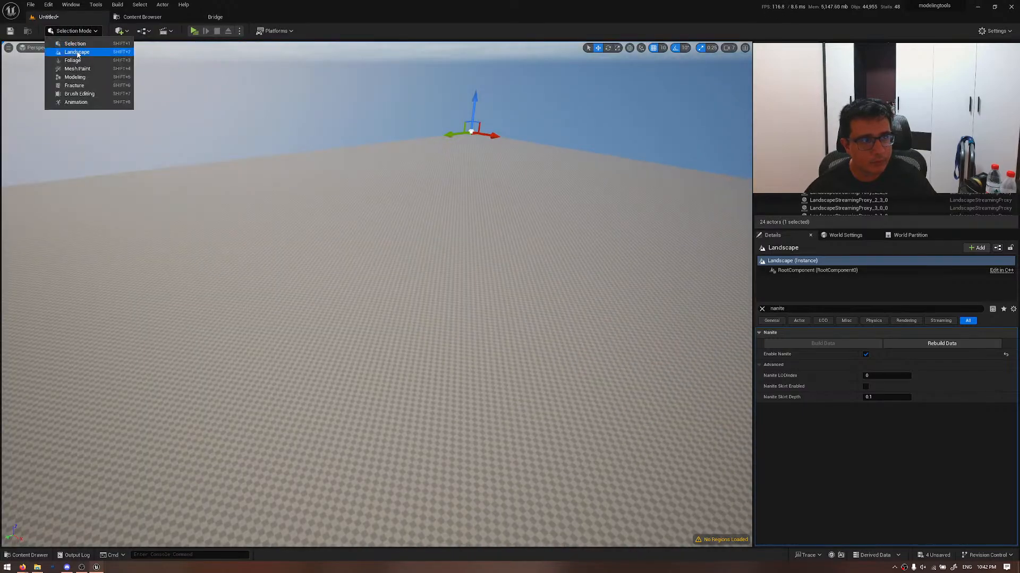
{"action": "left_click", "coordinate": [77, 51]}
{"action": "mouse_move", "coordinate": [406, 314]}
{"action": "left_mouse_down"}
{"action": "mouse_move", "coordinate": [348, 310]}
{"action": "mouse_move", "coordinate": [366, 316]}
{"action": "mouse_move", "coordinate": [300, 356]}
{"action": "mouse_move", "coordinate": [275, 397]}
{"action": "mouse_move", "coordinate": [368, 469]}
{"action": "mouse_move", "coordinate": [400, 468]}
{"action": "left_mouse_up"}
{"action": "key", "text": "alt+2"}
{"action": "mouse_move", "coordinate": [421, 464]}
{"action": "right_mouse_down"}
{"action": "mouse_move", "coordinate": [350, 462]}
{"action": "mouse_move", "coordinate": [393, 425]}
{"action": "mouse_move", "coordinate": [432, 355]}
{"action": "mouse_move", "coordinate": [379, 331]}
{"action": "mouse_move", "coordinate": [396, 313]}
{"action": "mouse_move", "coordinate": [489, 341]}
{"action": "right_mouse_up"}
{"action": "left_click_drag", "start_coordinate": [523, 297], "coordinate": [602, 279]}
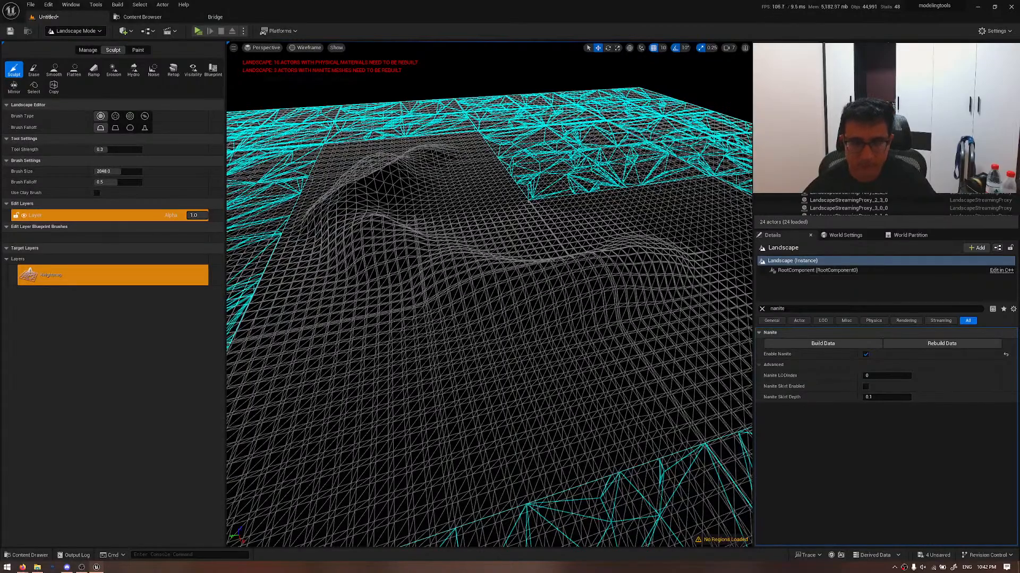
- View the sculpted hills in lit mode and build the Nanite data for the modified landscape in wireframe view
{"action": "mouse_move", "coordinate": [494, 278]}
{"action": "right_mouse_down"}
{"action": "mouse_move", "coordinate": [562, 266]}
{"action": "mouse_move", "coordinate": [478, 273]}
{"action": "right_mouse_up"}
{"action": "key", "text": "alt+3"}
{"action": "key", "text": "alt+4"}
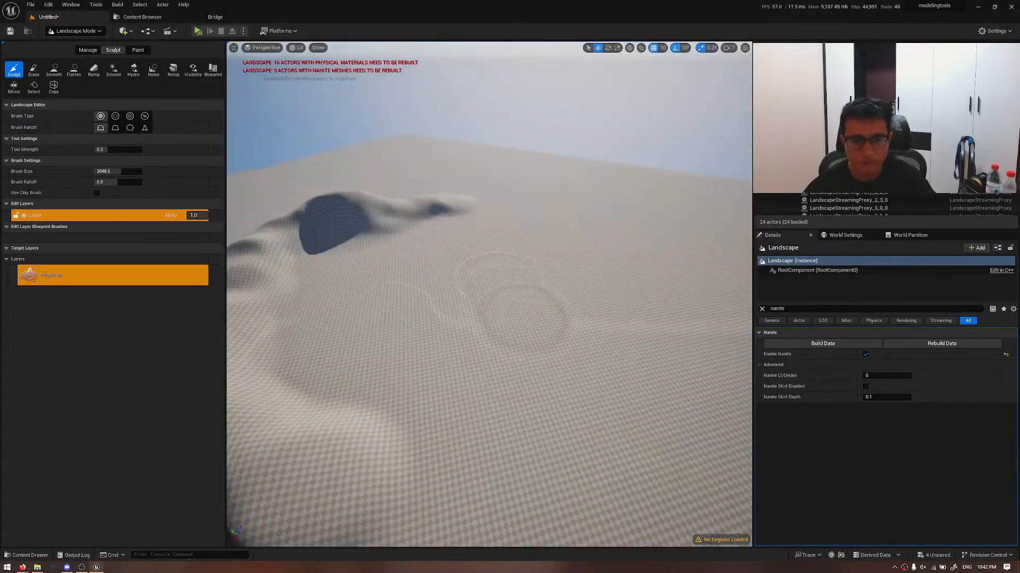
{"action": "right_click_drag", "start_coordinate": [523, 316], "coordinate": [477, 313]}
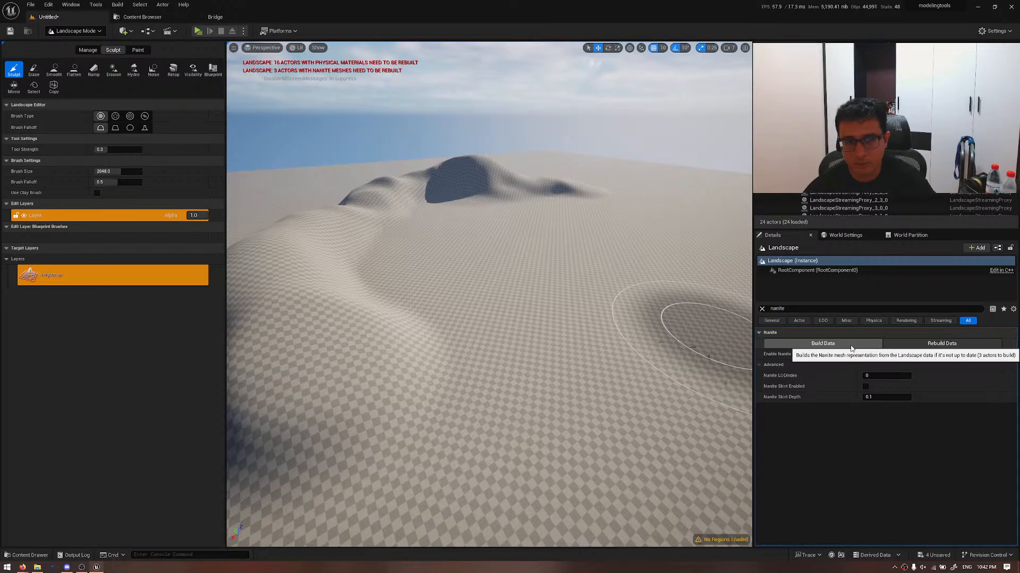
{"action": "key", "text": "alt+2"}
{"action": "left_click", "coordinate": [822, 344]}
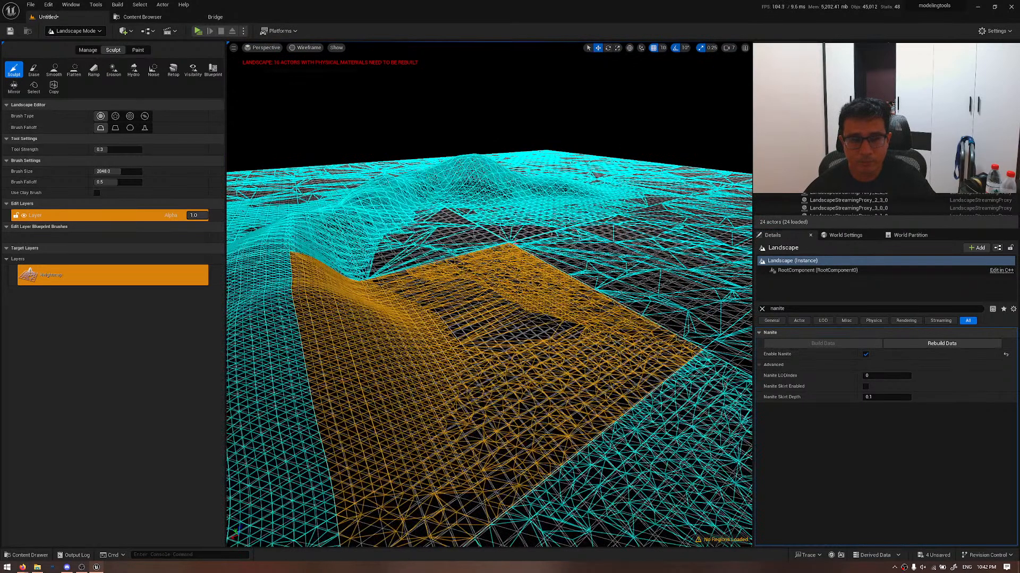
- Examine the triangle density of the sculpted Nanite landscape from near and far in wireframe and lit views
{"action": "mouse_move", "coordinate": [489, 295]}
{"action": "right_mouse_down"}
{"action": "mouse_move", "coordinate": [478, 334]}
{"action": "mouse_move", "coordinate": [510, 290]}
{"action": "mouse_move", "coordinate": [478, 310]}
{"action": "mouse_move", "coordinate": [486, 303]}
{"action": "right_mouse_up"}
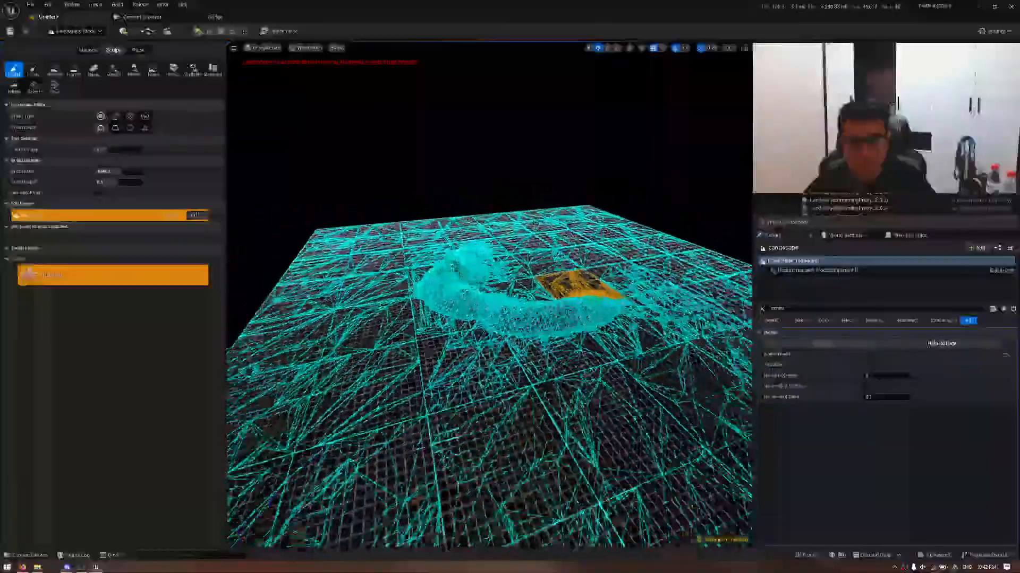
{"action": "scroll", "coordinate": [509, 299], "scroll_direction": "up", "scroll_amount": 5}
{"action": "scroll", "coordinate": [509, 299], "scroll_direction": "down", "scroll_amount": 8}
{"action": "scroll", "coordinate": [508, 299], "scroll_direction": "up", "scroll_amount": 10}
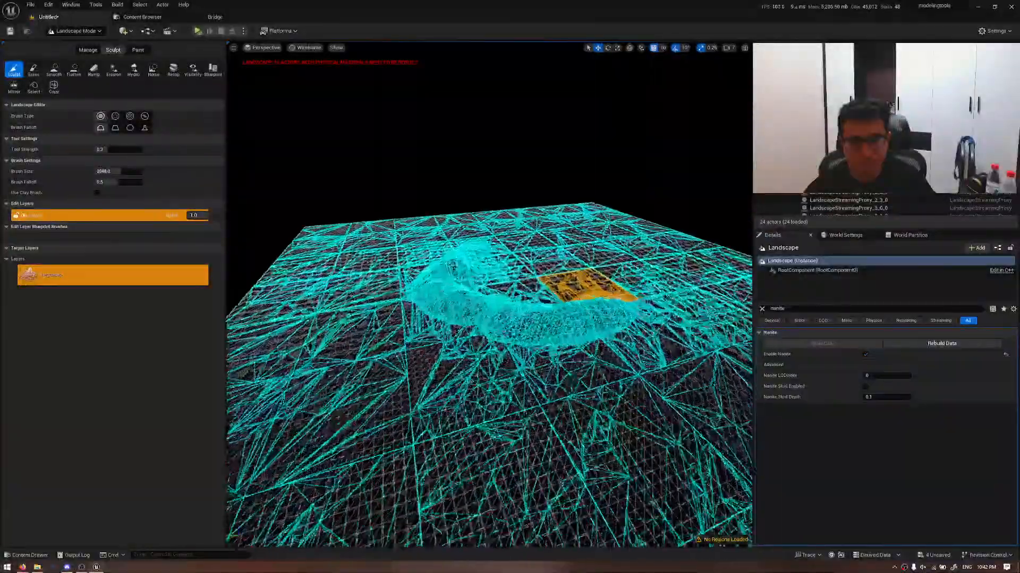
{"action": "key", "text": "alt+4"}
{"action": "right_click_drag", "start_coordinate": [580, 350], "coordinate": [478, 329]}
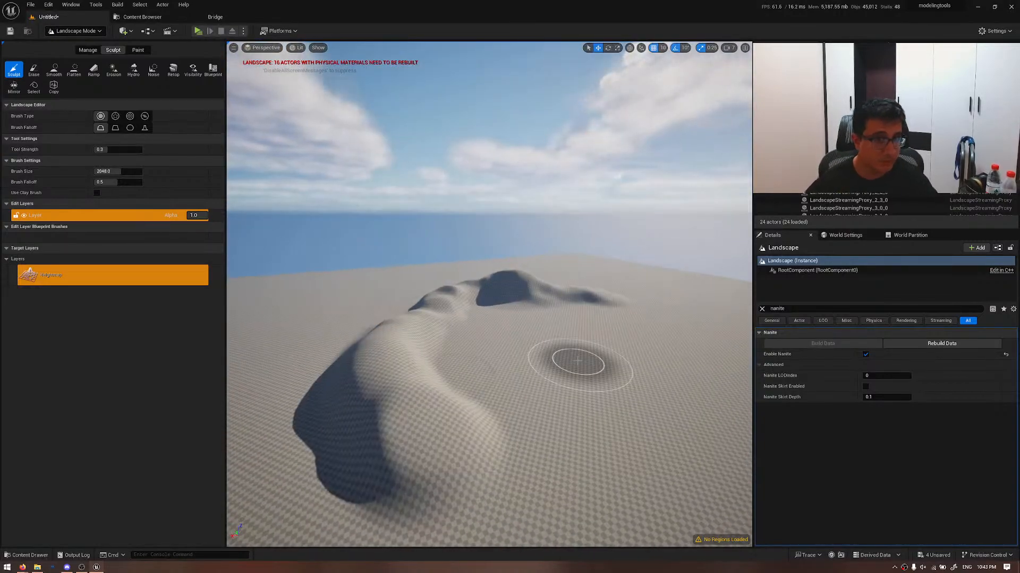
{"action": "mouse_move", "coordinate": [603, 393]}
{"action": "right_mouse_down"}
{"action": "mouse_move", "coordinate": [504, 380]}
{"action": "mouse_move", "coordinate": [609, 393]}
{"action": "mouse_move", "coordinate": [546, 419]}
{"action": "mouse_move", "coordinate": [566, 402]}
{"action": "right_mouse_up"}
{"action": "key", "text": "alt+2"}
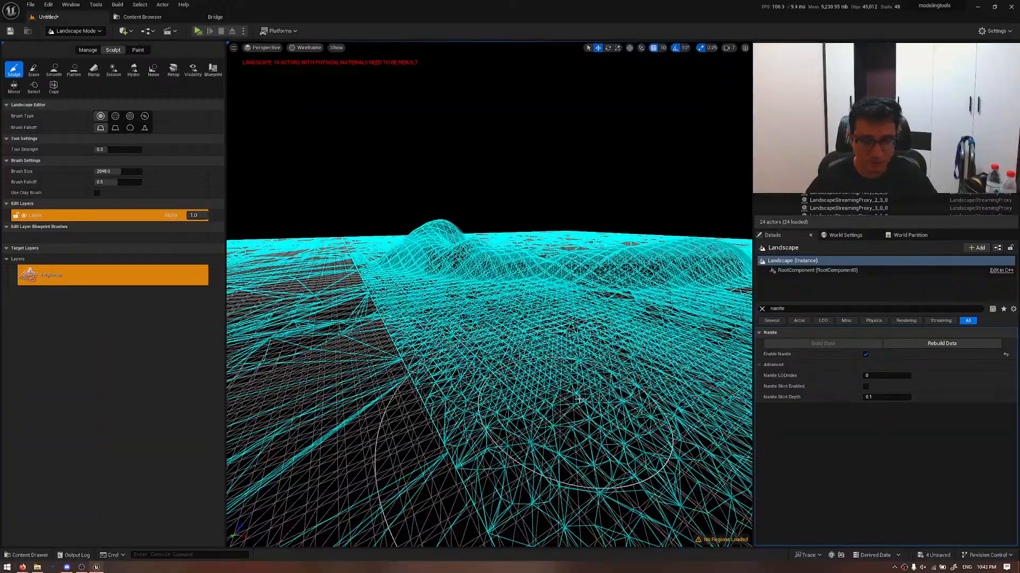
- Compare the sculpted Nanite hills and surrounding flat terrain in wireframe and lit views while flying away and back in
{"action": "mouse_move", "coordinate": [579, 400]}
{"action": "right_mouse_down"}
{"action": "mouse_move", "coordinate": [566, 417]}
{"action": "mouse_move", "coordinate": [581, 409]}
{"action": "mouse_move", "coordinate": [510, 433]}
{"action": "mouse_move", "coordinate": [468, 400]}
{"action": "mouse_move", "coordinate": [470, 433]}
{"action": "mouse_move", "coordinate": [464, 393]}
{"action": "mouse_move", "coordinate": [467, 430]}
{"action": "mouse_move", "coordinate": [473, 420]}
{"action": "mouse_move", "coordinate": [461, 420]}
{"action": "right_mouse_up"}
{"action": "scroll", "coordinate": [470, 432], "scroll_direction": "up", "scroll_amount": 1}
{"action": "key", "text": "w"}
{"action": "scroll", "coordinate": [464, 393], "scroll_direction": "down", "scroll_amount": 2}
{"action": "key", "text": "s"}
{"action": "mouse_move", "coordinate": [493, 348]}
{"action": "right_mouse_down"}
{"action": "mouse_move", "coordinate": [496, 372]}
{"action": "mouse_move", "coordinate": [494, 347]}
{"action": "right_mouse_up"}
{"action": "key", "text": "w"}
{"action": "key", "text": "alt+4"}
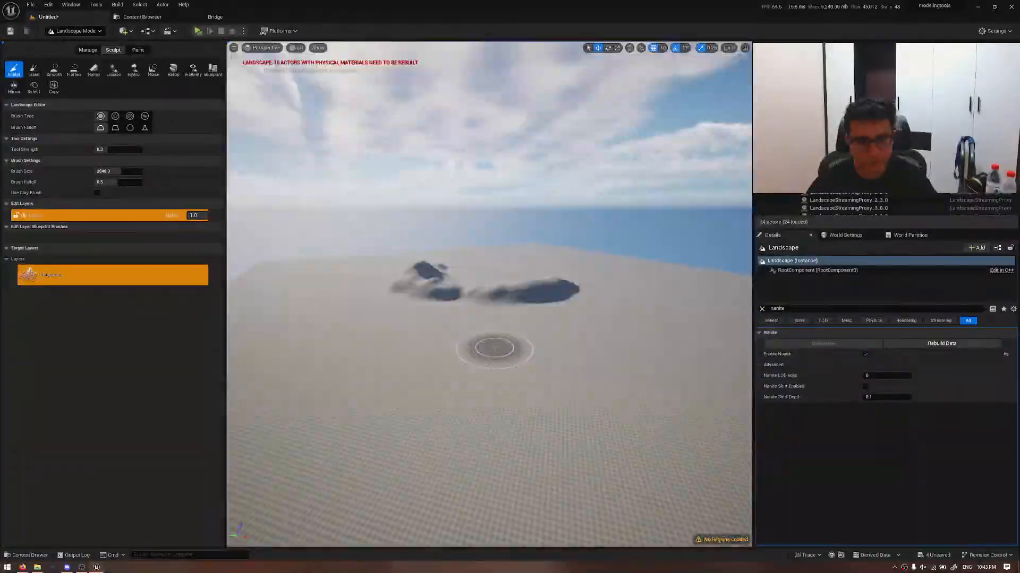
{"action": "key", "text": "alt+2"}
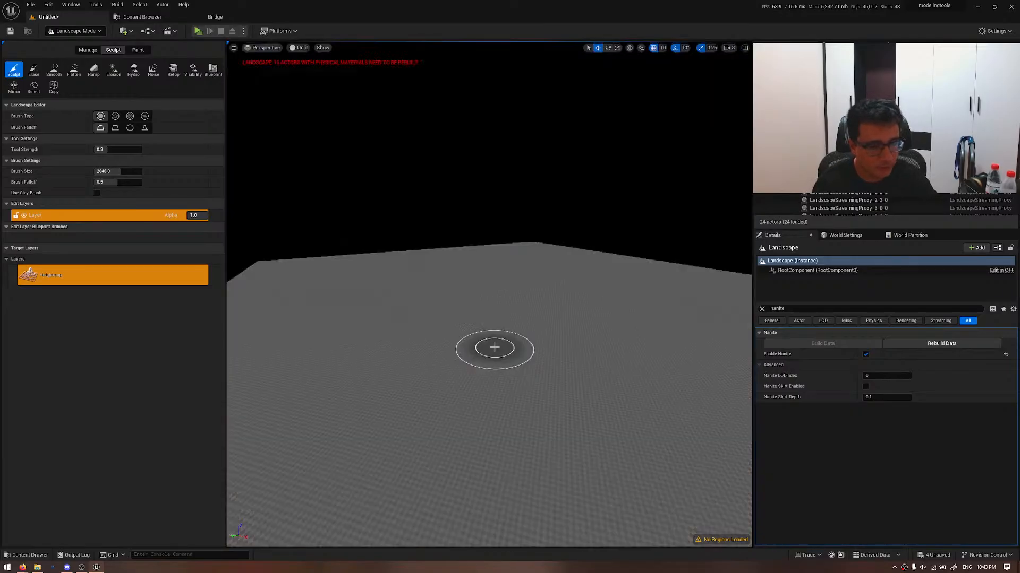
{"action": "key", "text": "w"}
{"action": "mouse_move", "coordinate": [494, 348]}
{"action": "right_mouse_down"}
{"action": "mouse_move", "coordinate": [464, 372]}
{"action": "mouse_move", "coordinate": [457, 409]}
{"action": "mouse_move", "coordinate": [471, 393]}
{"action": "mouse_move", "coordinate": [475, 409]}
{"action": "mouse_move", "coordinate": [479, 295]}
{"action": "right_mouse_up"}
{"action": "scroll", "coordinate": [494, 348], "scroll_direction": "down", "scroll_amount": 1}
{"action": "key", "text": "w"}
{"action": "key", "text": "q"}
{"action": "key", "text": "e"}
{"action": "key", "text": "alt+4"}
{"action": "key", "text": "alt+2"}
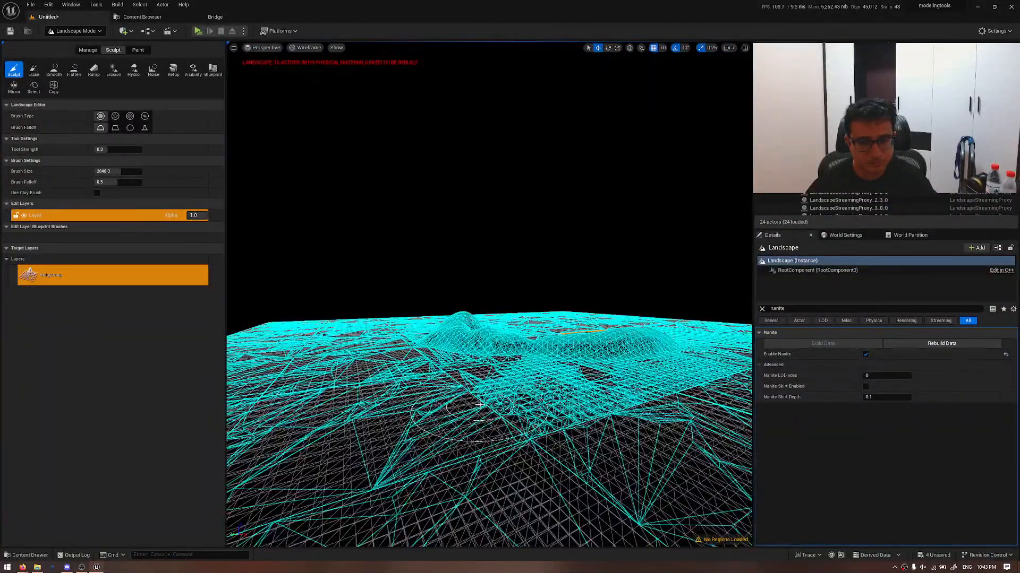
{"action": "key", "text": "alt+4"}
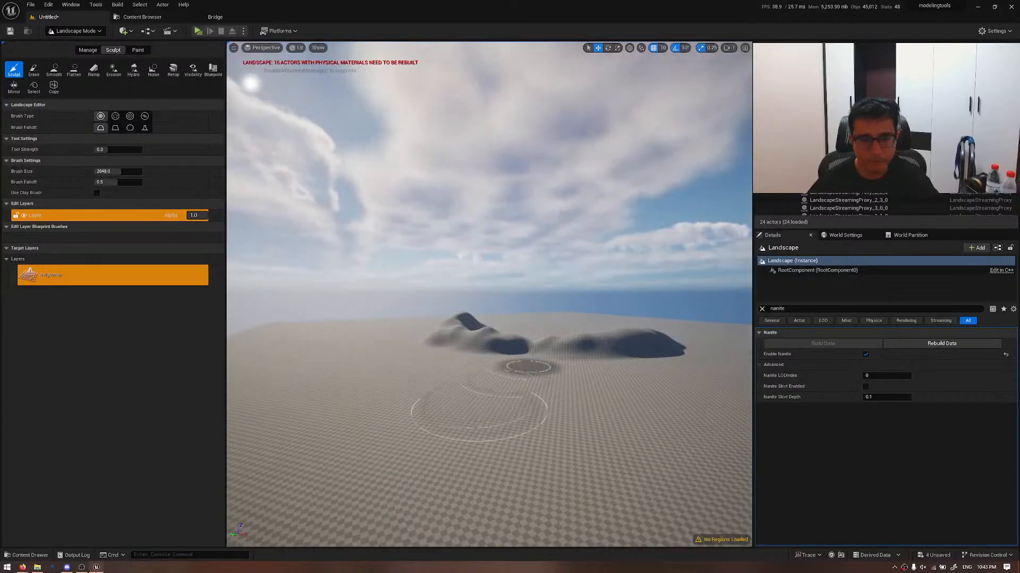
- Switch to the Unreal Engine 5.3 roadmap in the browser and read the Large Landscape Import/Export entry
{"action": "mouse_move", "coordinate": [22, 567]}
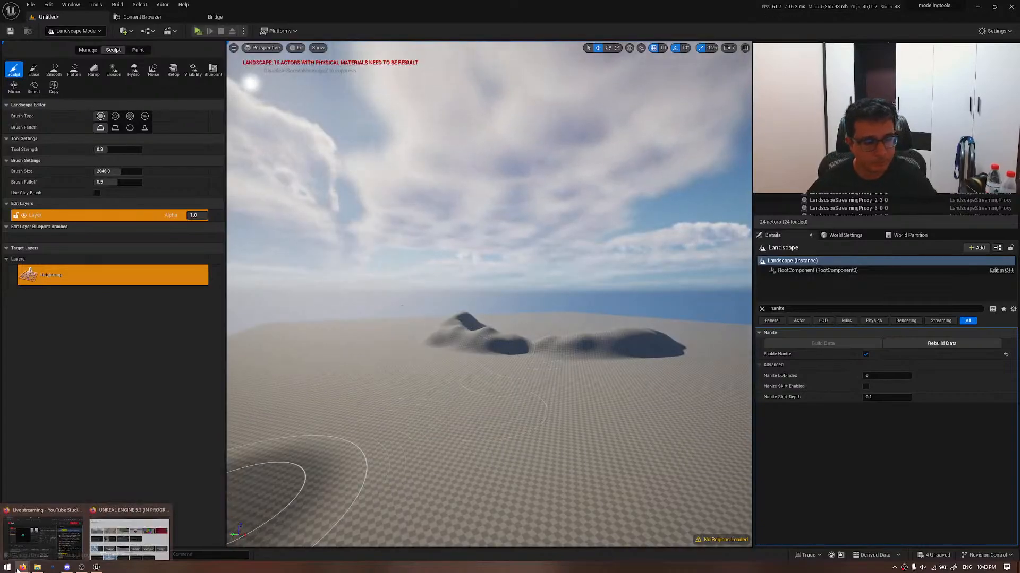
{"action": "left_click", "coordinate": [157, 531]}
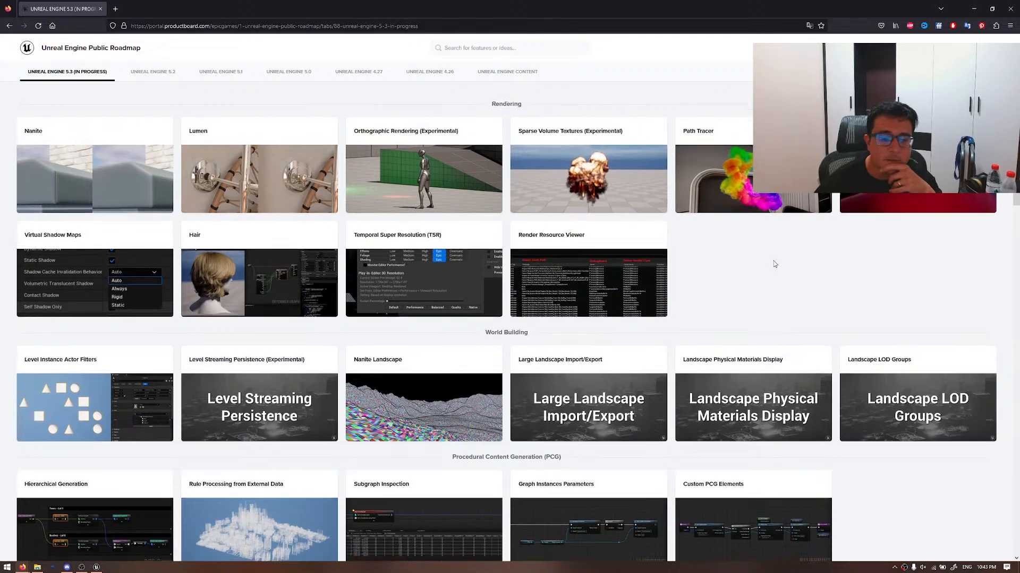
{"action": "scroll", "coordinate": [782, 261], "scroll_direction": "down", "scroll_amount": 1}
{"action": "left_click", "coordinate": [610, 347]}
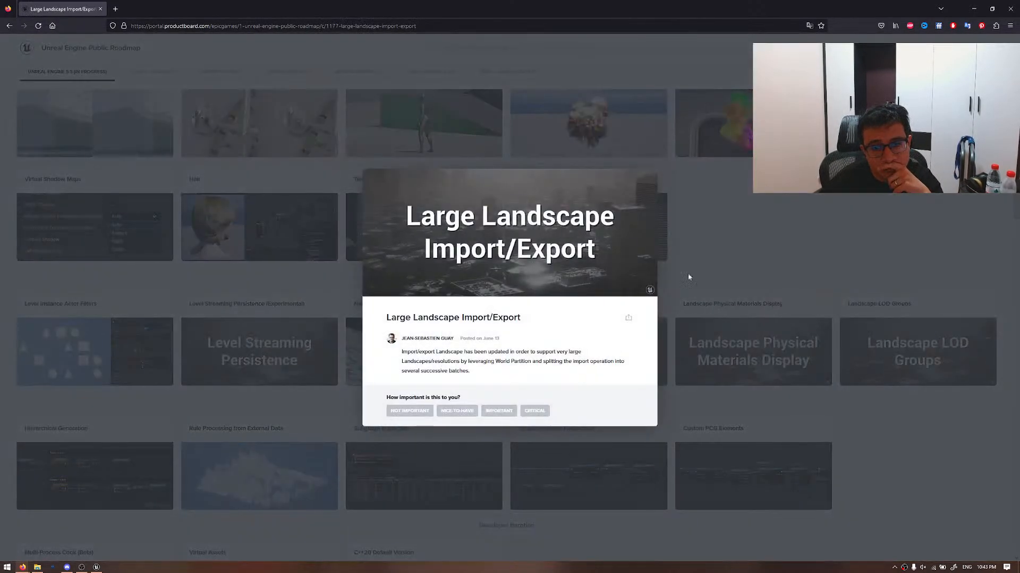
{"action": "left_click", "coordinate": [738, 233]}
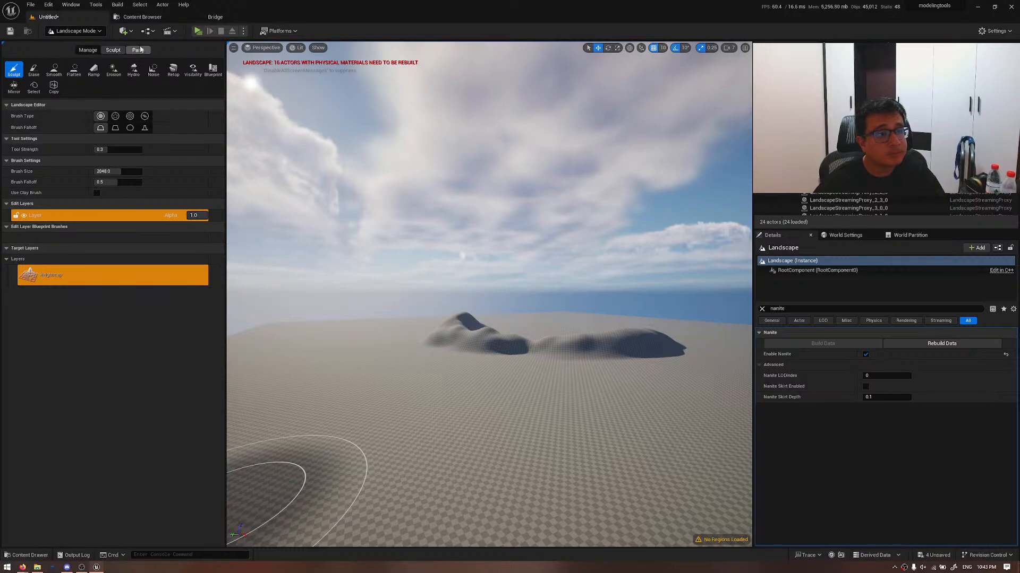
- Return to the Unreal editor, start the landscape Import tool and load a heightmap file from the Documents folder
{"action": "left_click", "coordinate": [88, 50]}
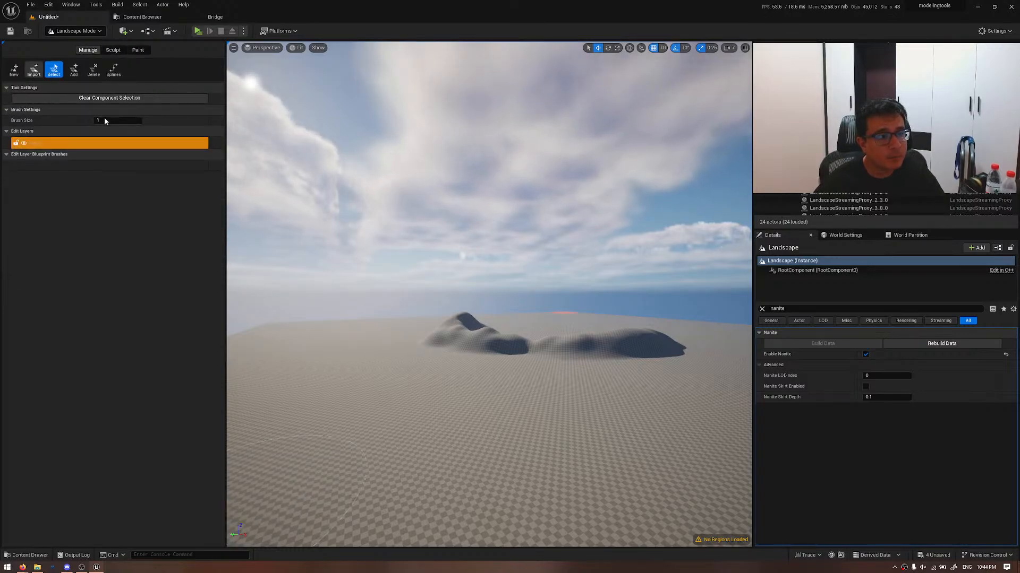
{"action": "left_click", "coordinate": [34, 69]}
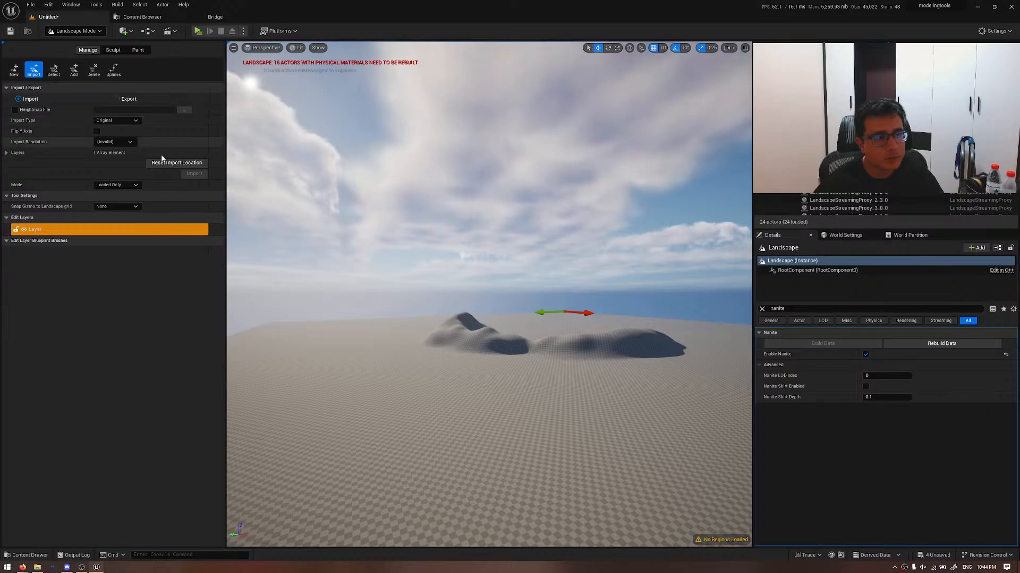
{"action": "right_click_drag", "start_coordinate": [338, 301], "coordinate": [344, 357]}
{"action": "key", "text": "e"}
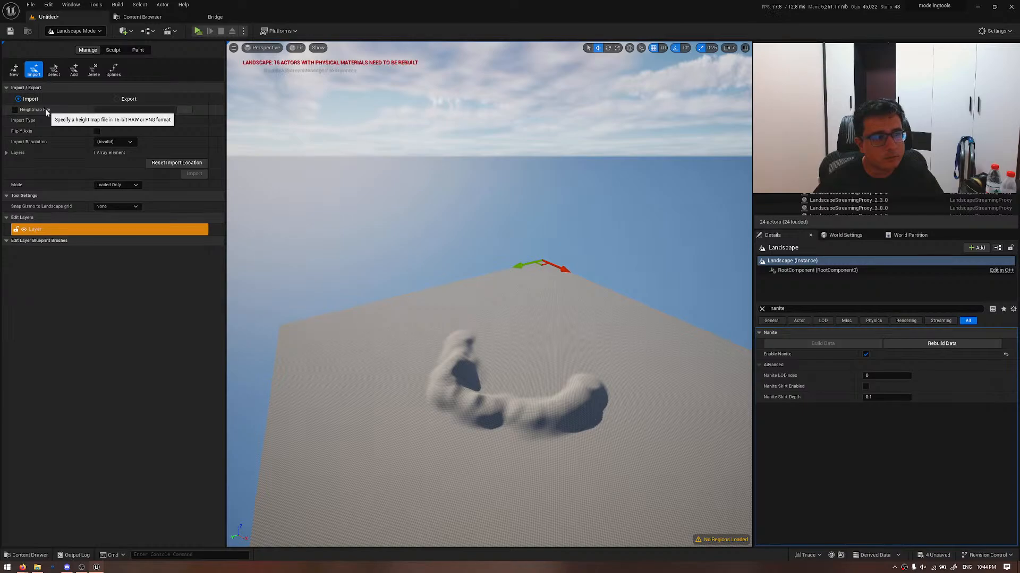
{"action": "left_click", "coordinate": [181, 109]}
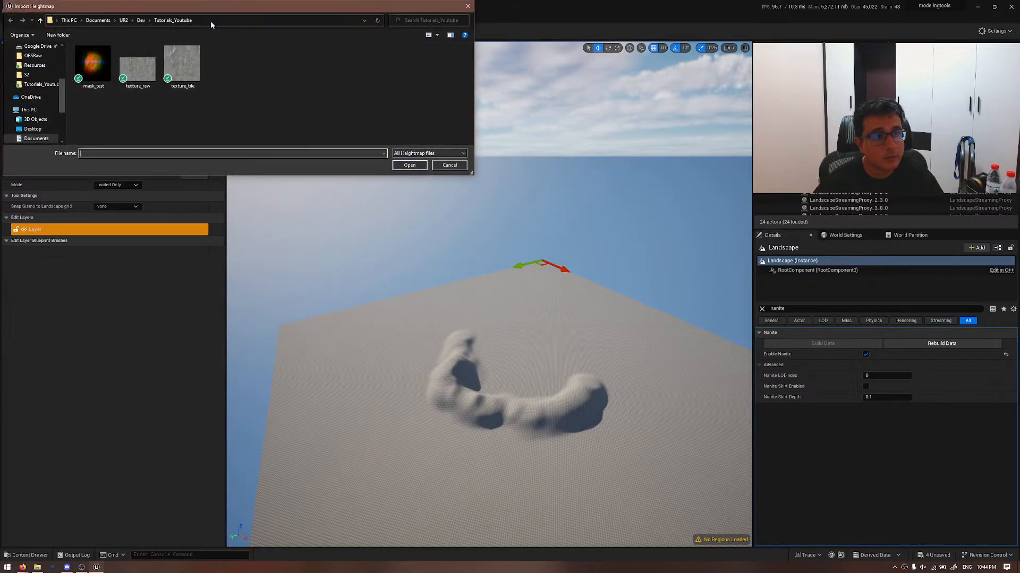
{"action": "key", "text": "Escape"}
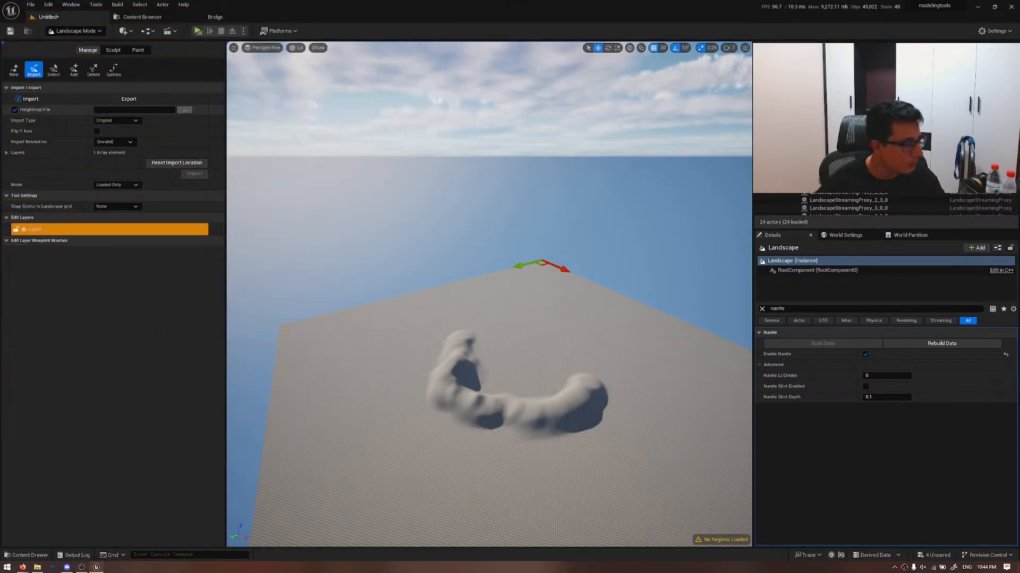
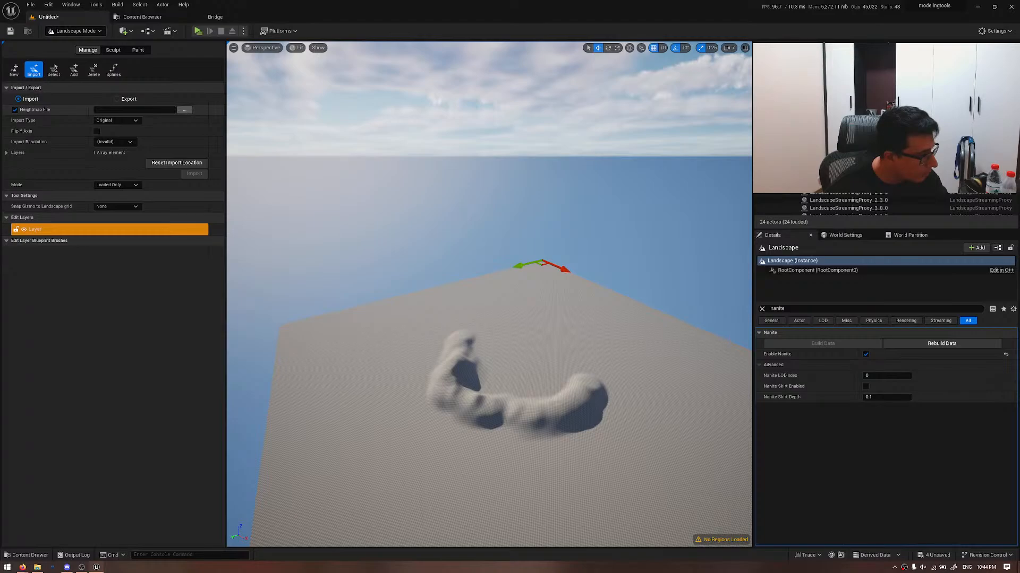
{"action": "key", "text": "Return"}
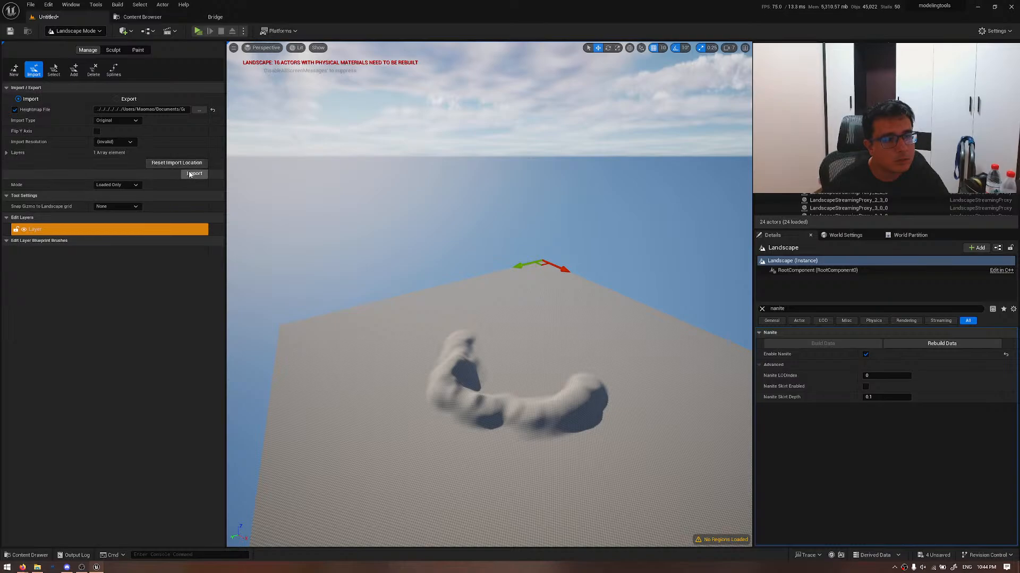
- Try importing the heightmap with the Original import type, accepting the size mismatch
{"action": "left_click", "coordinate": [6, 153]}
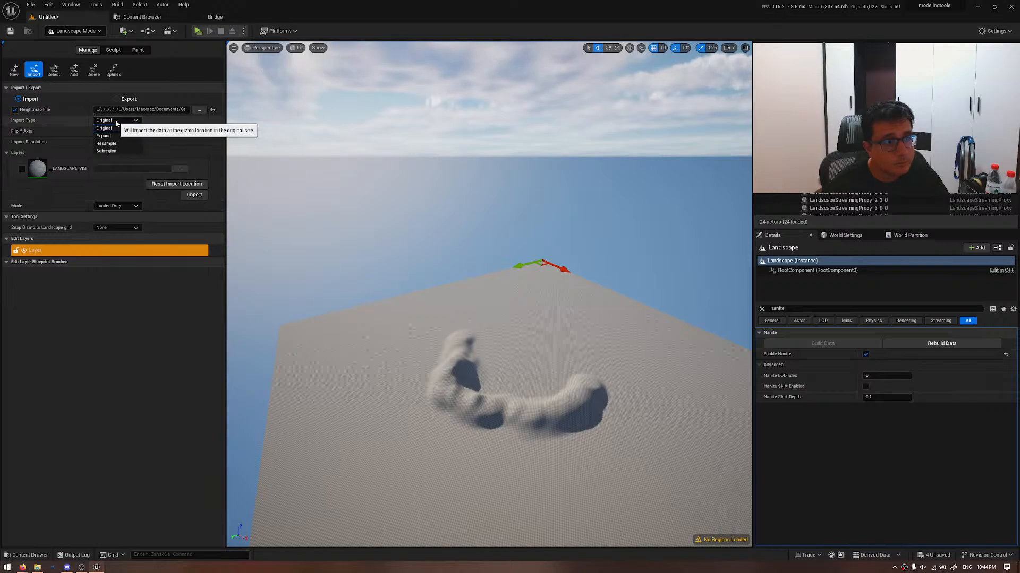
{"action": "left_click", "coordinate": [194, 195]}
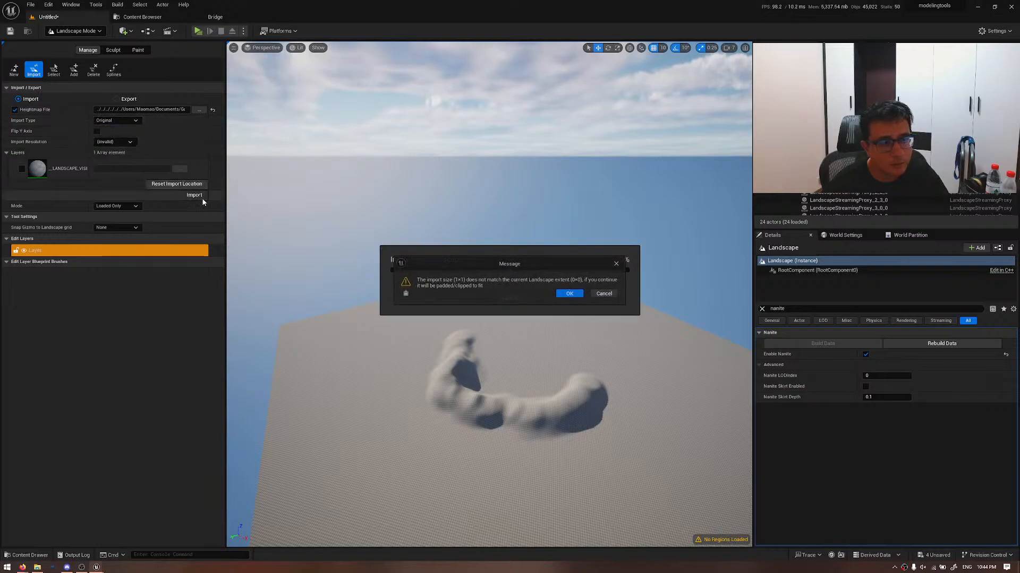
{"action": "left_click", "coordinate": [570, 294]}
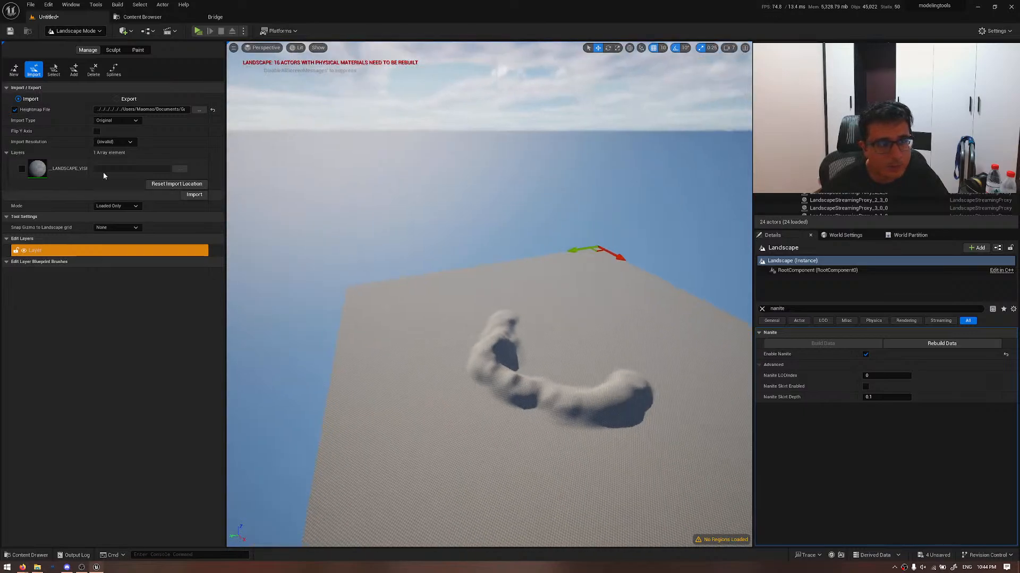
- Set the import type to Resample and import the heightmap onto the landscape, accepting the size mismatch
{"action": "left_click", "coordinate": [116, 121]}
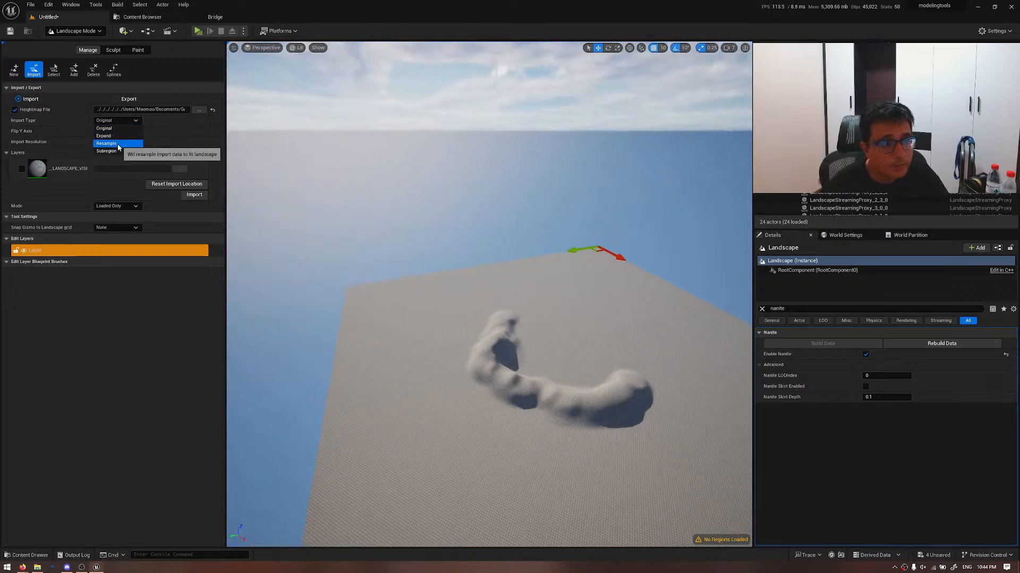
{"action": "left_click", "coordinate": [118, 145]}
{"action": "left_click", "coordinate": [199, 196]}
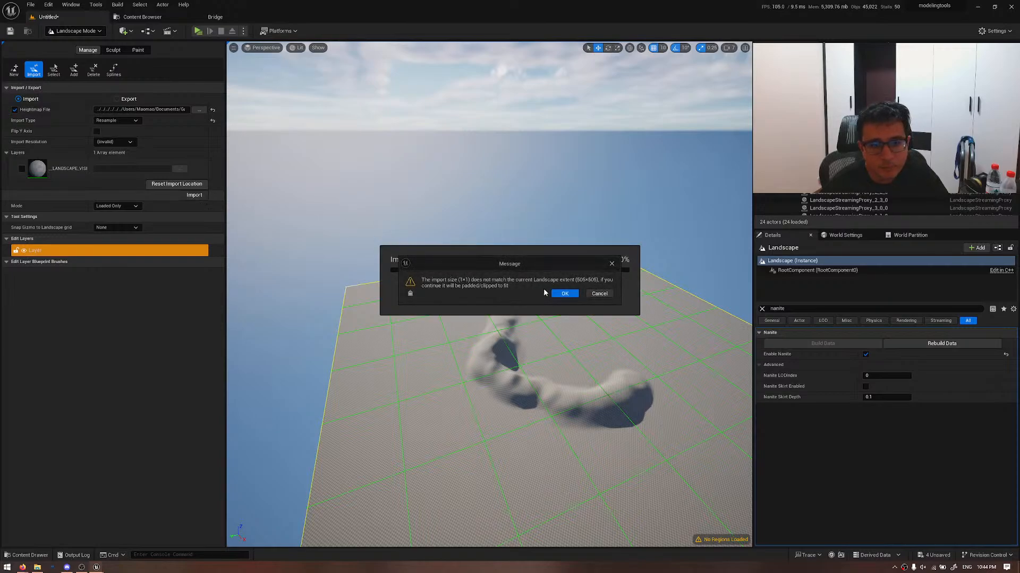
{"action": "left_click", "coordinate": [564, 294]}
{"action": "right_click_drag", "start_coordinate": [296, 229], "coordinate": [292, 197]}
{"action": "key", "text": "w"}
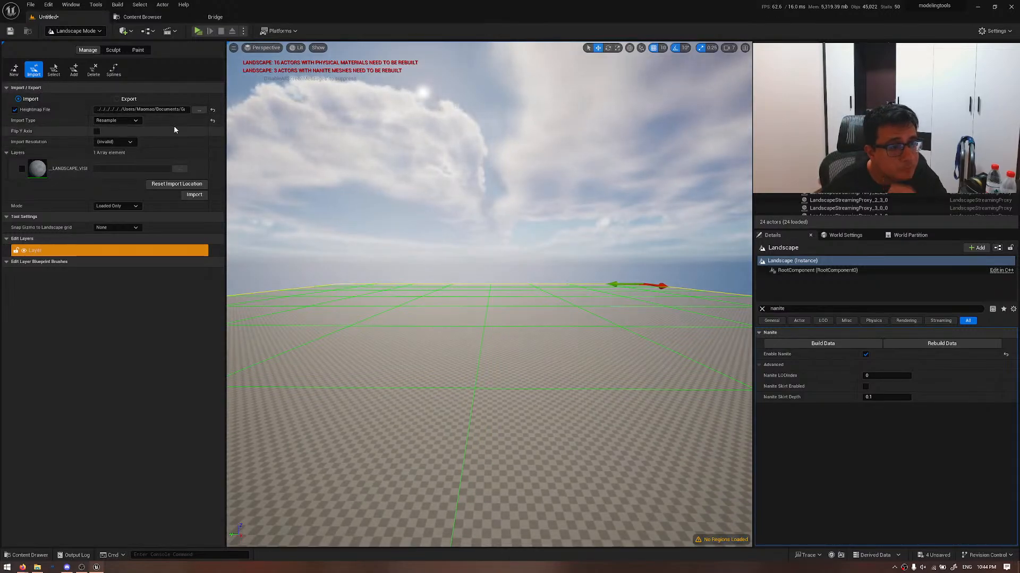
- Switch to Selection Mode and select the Landscape actor in the level
{"action": "key", "text": "shift+1"}
{"action": "left_click", "coordinate": [373, 314]}
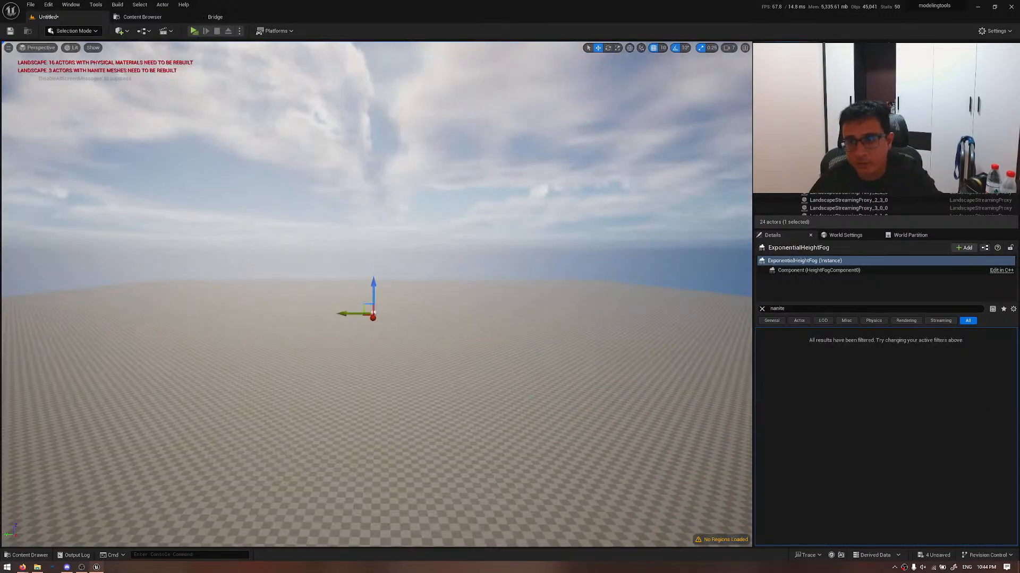
{"action": "left_click", "coordinate": [821, 107]}
{"action": "right_click", "coordinate": [827, 107]}
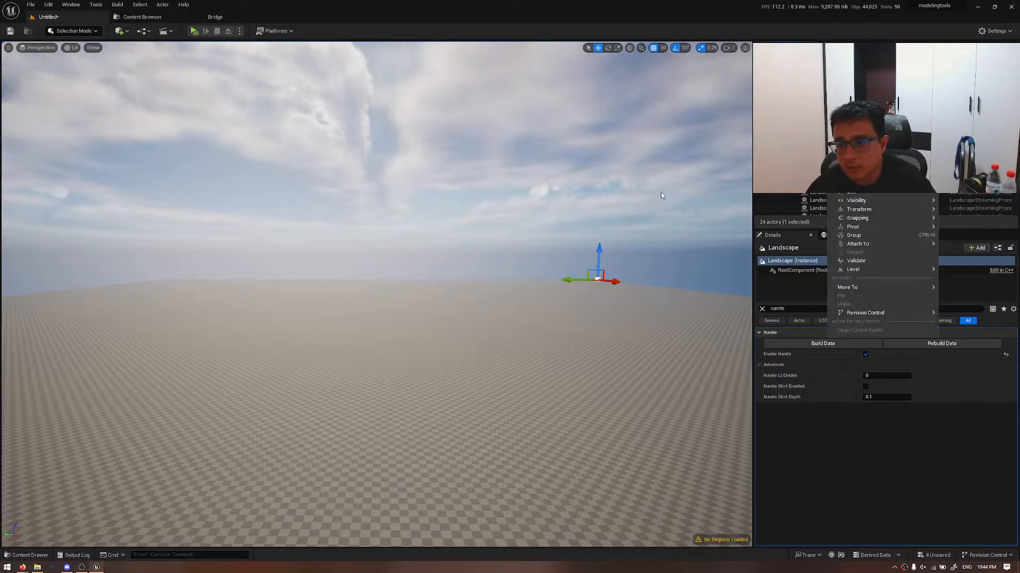
{"action": "right_click_drag", "start_coordinate": [660, 192], "coordinate": [706, 244]}
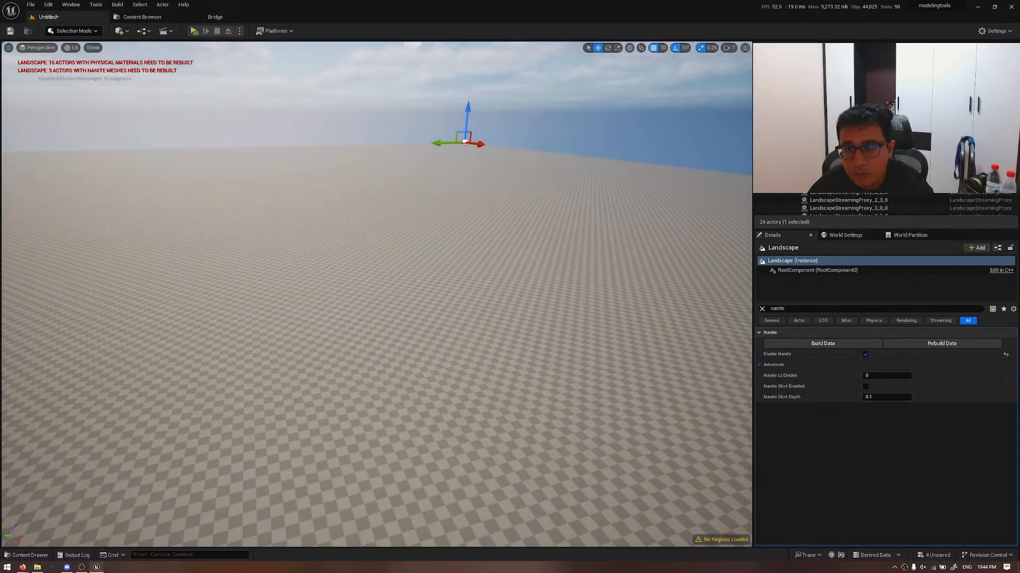
- Look at the component Delete tool in Landscape Mode, return to Selection Mode and view the whole landscape from afar
{"action": "left_click", "coordinate": [73, 31]}
{"action": "left_click", "coordinate": [68, 53]}
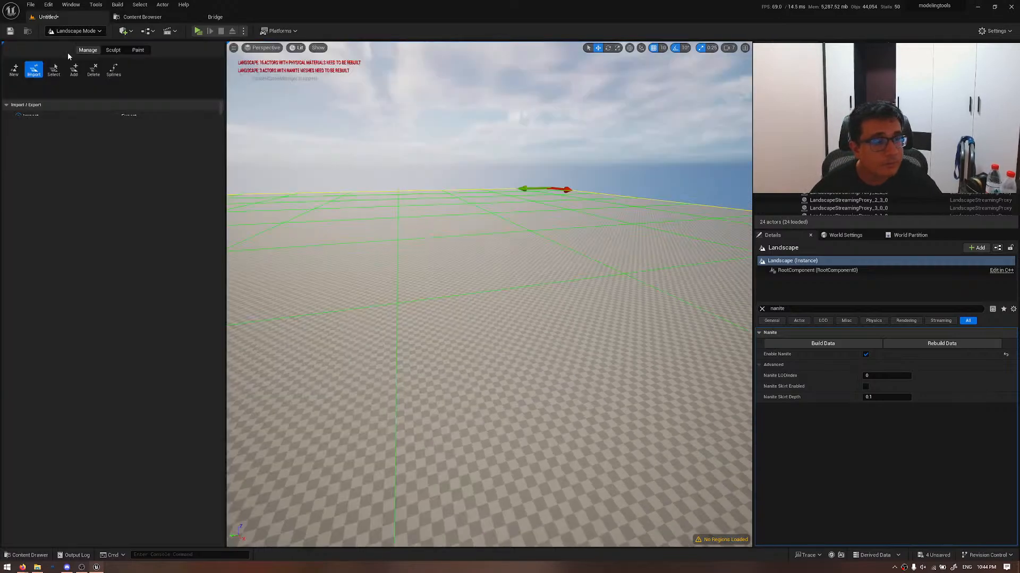
{"action": "left_click", "coordinate": [95, 75]}
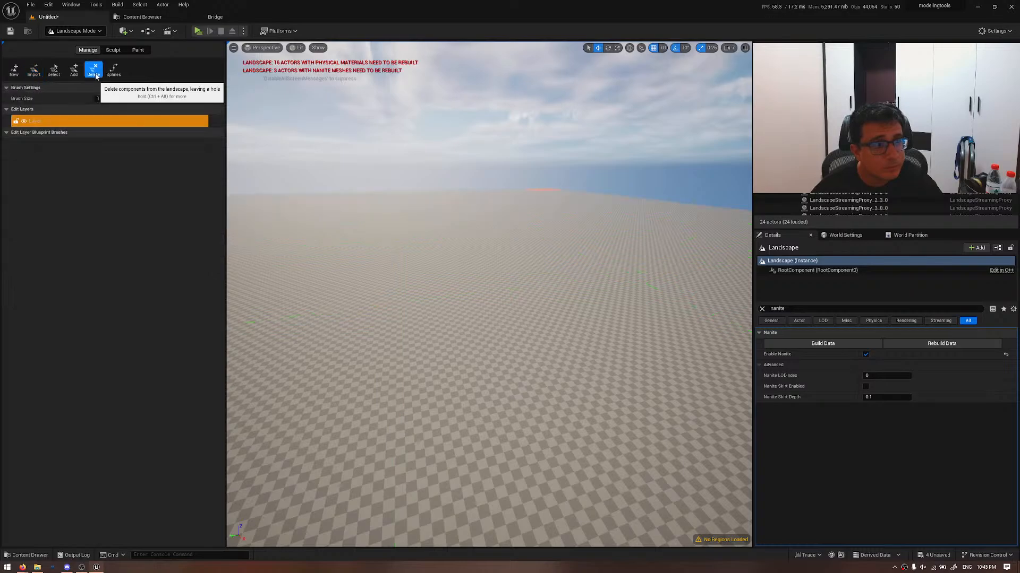
{"action": "key", "text": "shift+1"}
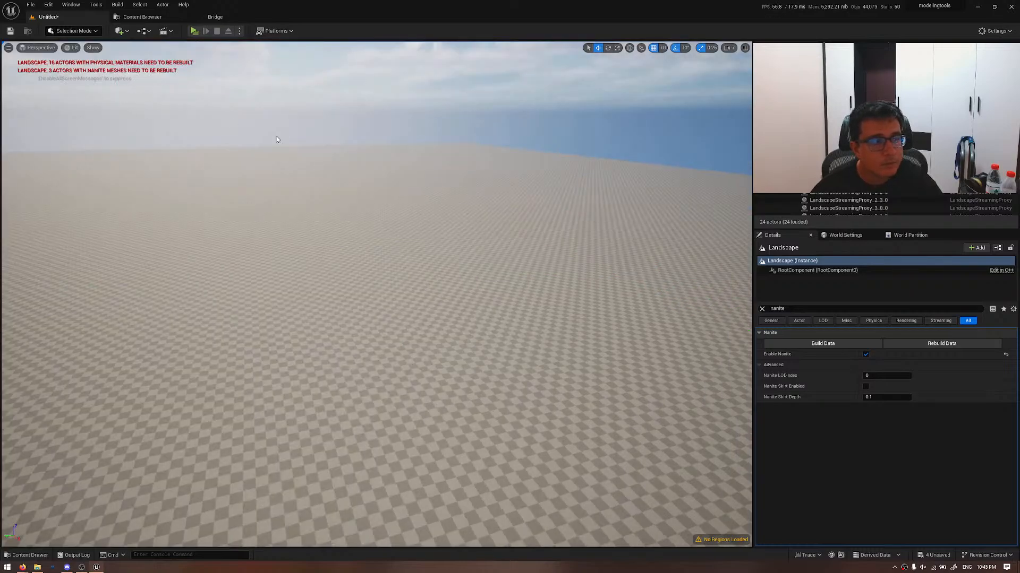
{"action": "key", "text": "s"}
{"action": "scroll", "coordinate": [276, 136], "scroll_direction": "up", "scroll_amount": 2}
{"action": "right_click_drag", "start_coordinate": [276, 136], "coordinate": [173, 116]}
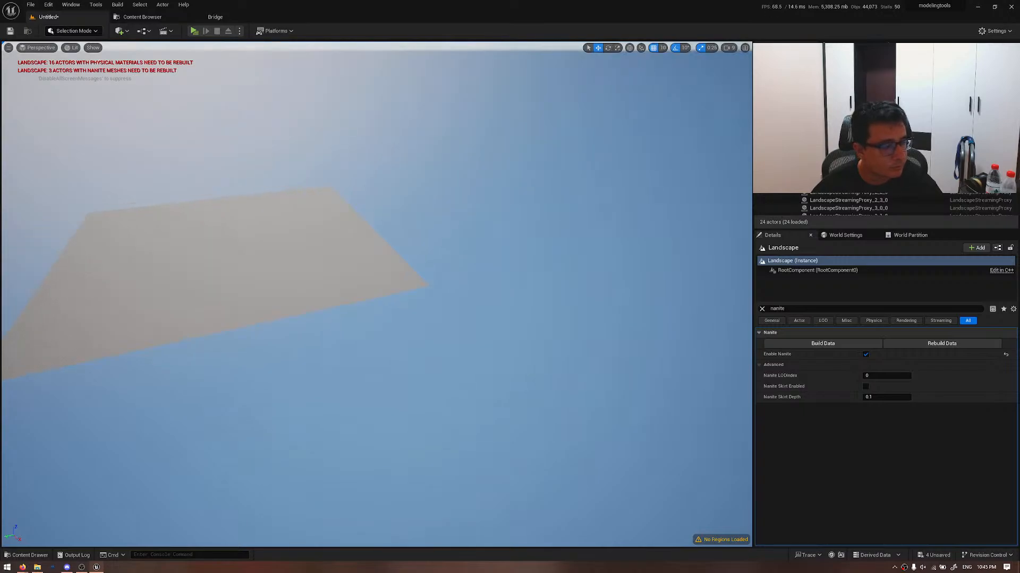
- Go back to the roadmap in the browser and open the Level Instance Actor Filters entry under World Building
{"action": "key", "text": "alt+Tab"}
{"action": "scroll", "coordinate": [408, 310], "scroll_direction": "down", "scroll_amount": 1}
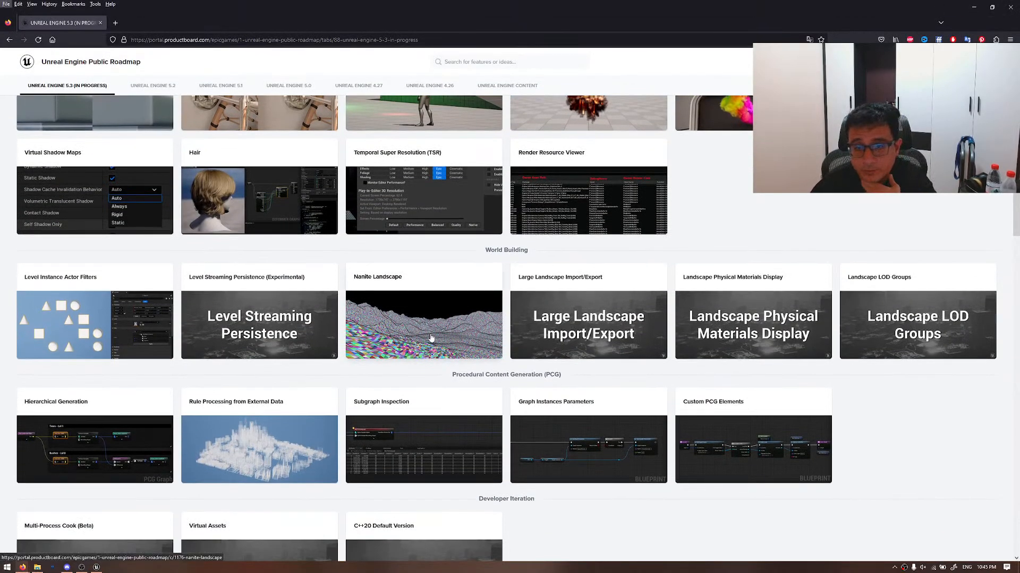
{"action": "left_click", "coordinate": [134, 318]}
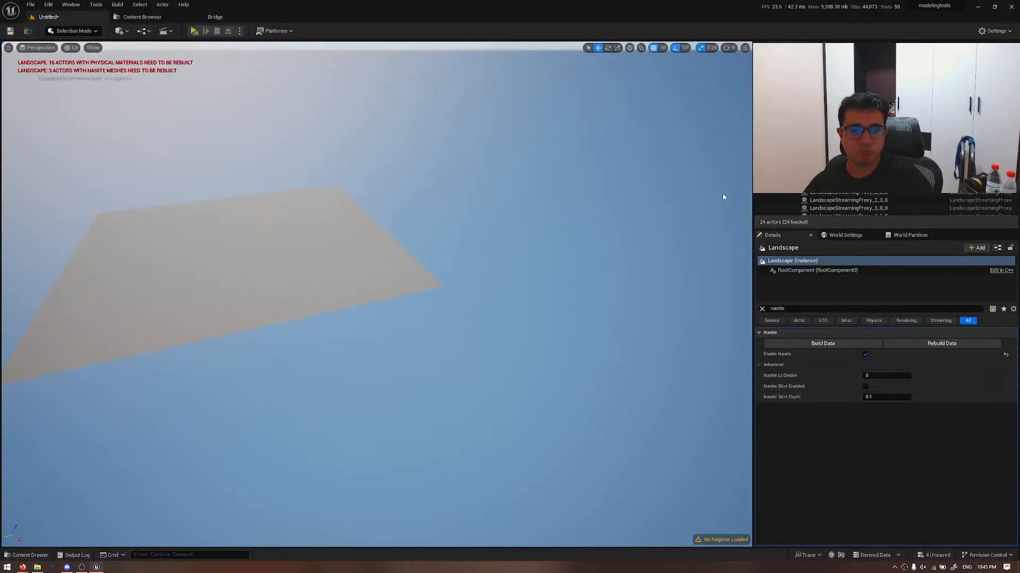
- Switch to Modeling Mode and create a 100 by 100 by 100 box on the landscape surface
{"action": "right_click_drag", "start_coordinate": [376, 295], "coordinate": [376, 250]}
{"action": "mouse_move", "coordinate": [185, 109]}
{"action": "right_mouse_down"}
{"action": "mouse_move", "coordinate": [186, 154]}
{"action": "mouse_move", "coordinate": [186, 108]}
{"action": "right_mouse_up"}
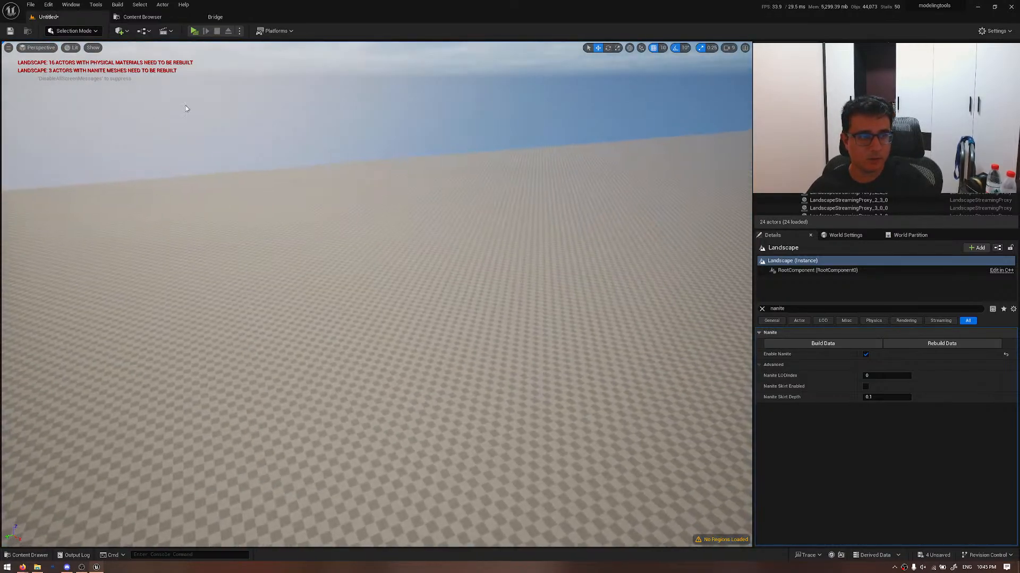
{"action": "left_click", "coordinate": [93, 31]}
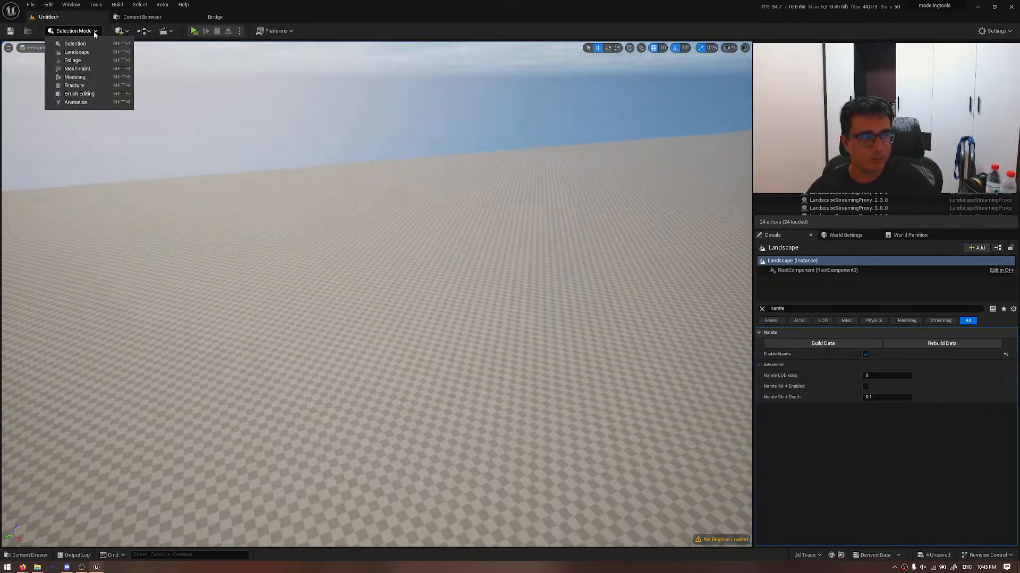
{"action": "left_click", "coordinate": [66, 75]}
{"action": "left_click", "coordinate": [64, 51]}
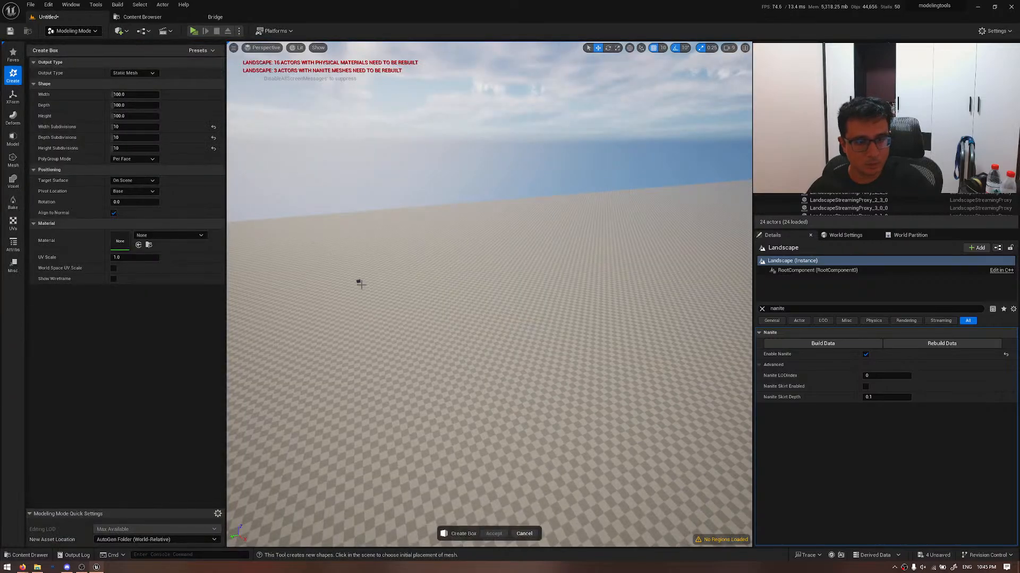
{"action": "left_click", "coordinate": [359, 284]}
{"action": "right_click_drag", "start_coordinate": [330, 227], "coordinate": [435, 232]}
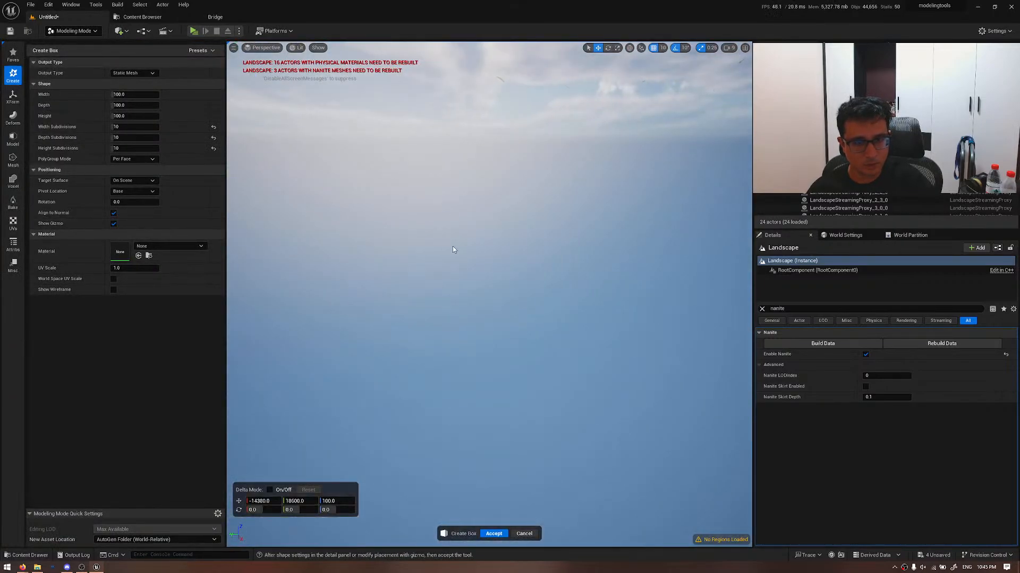
{"action": "right_click_drag", "start_coordinate": [473, 269], "coordinate": [460, 291]}
{"action": "key", "text": "w"}
{"action": "scroll", "coordinate": [467, 295], "scroll_direction": "down", "scroll_amount": 5}
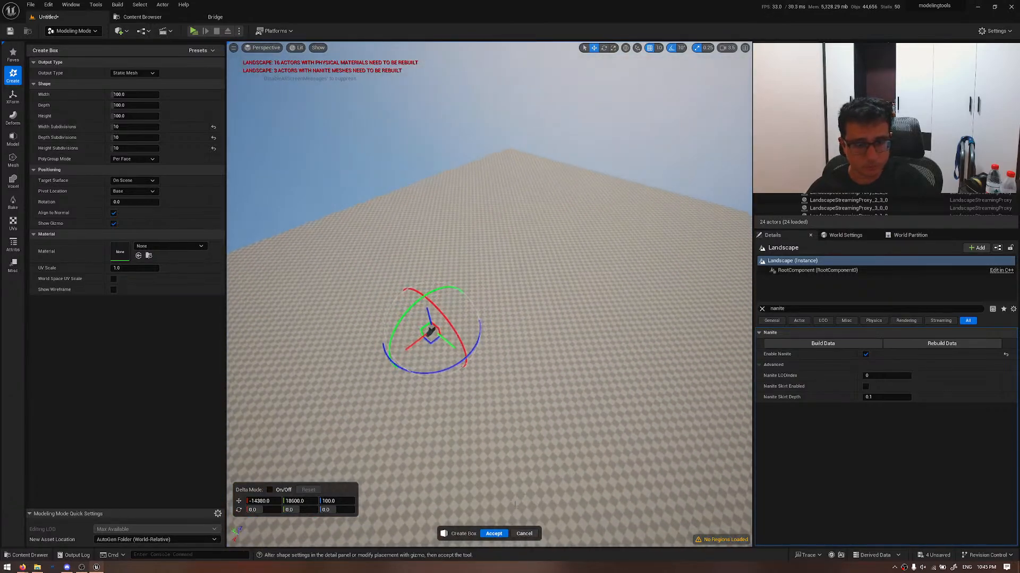
{"action": "left_click", "coordinate": [493, 533]}
- Create a torus with major radius 50 and minor radius 25 near the box, and place a second torus apart from it
{"action": "left_click", "coordinate": [88, 73]}
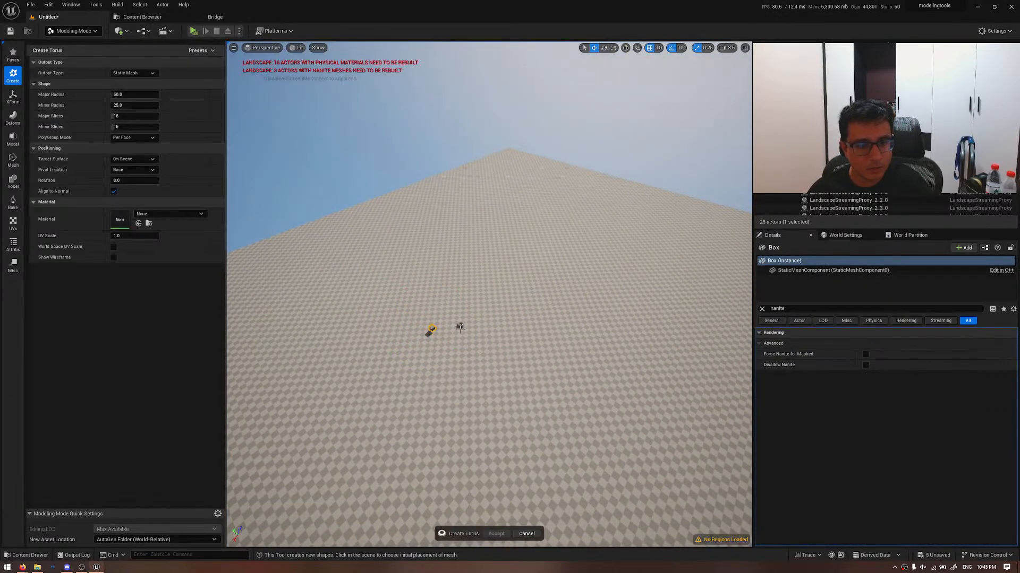
{"action": "left_click", "coordinate": [451, 333]}
{"action": "left_click", "coordinate": [496, 534]}
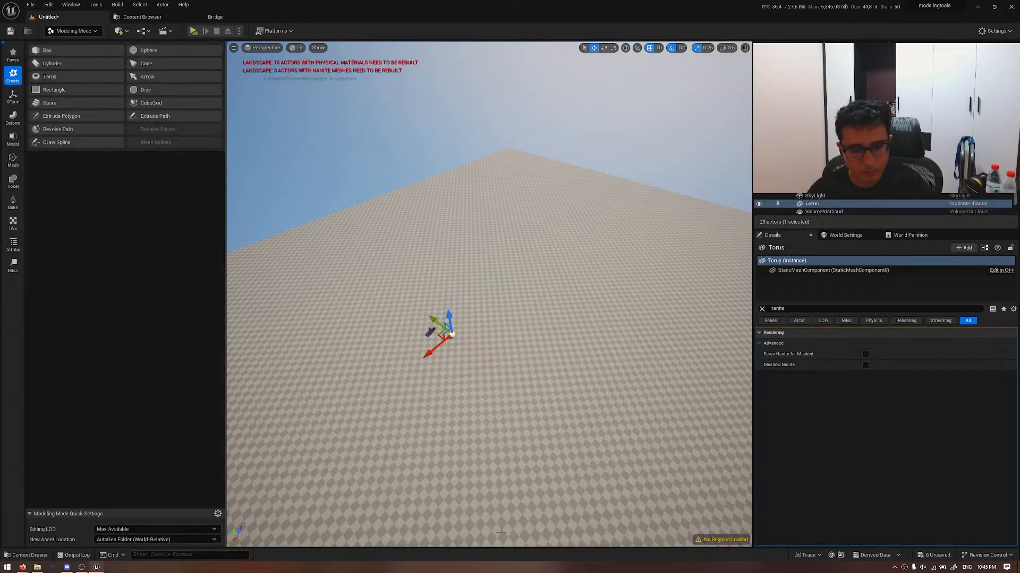
{"action": "key", "text": "f"}
{"action": "left_click_drag", "start_coordinate": [475, 341], "coordinate": [511, 329], "text": "alt"}
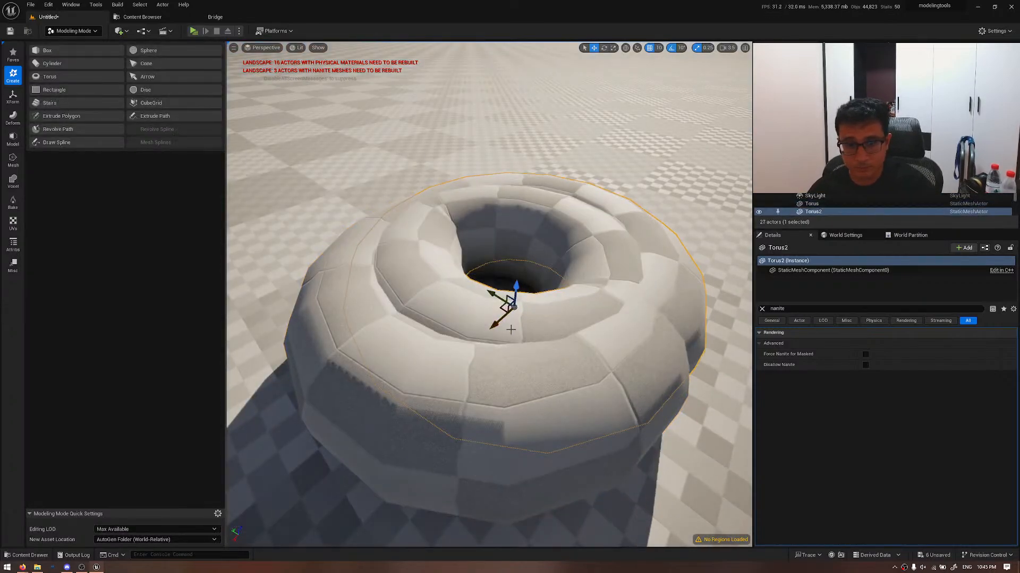
{"action": "scroll", "coordinate": [467, 300], "scroll_direction": "down", "scroll_amount": 10}
{"action": "left_click_drag", "start_coordinate": [480, 297], "coordinate": [439, 257], "text": "alt"}
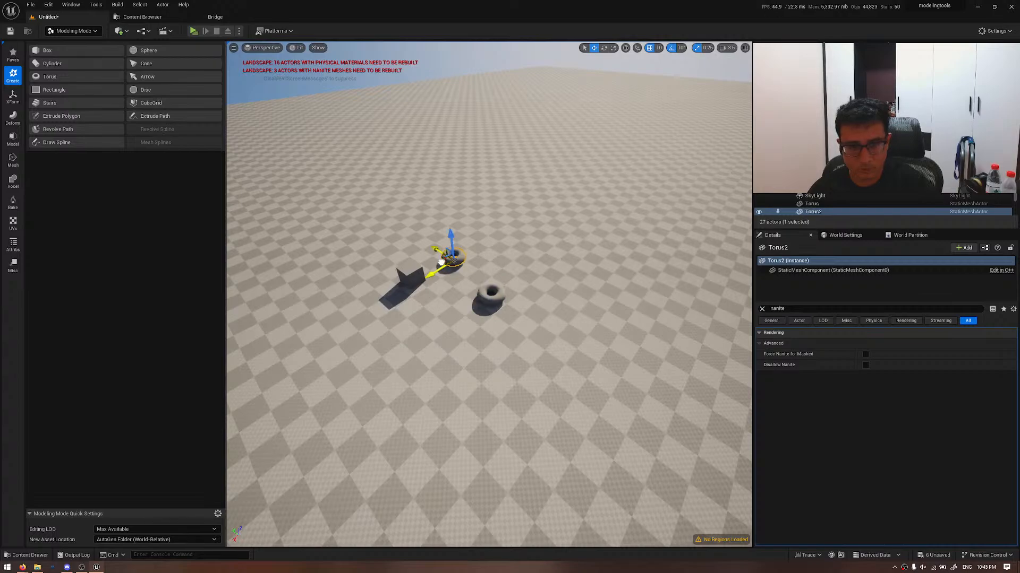
- Select the box together with both toruses and check the Level Instance Actor Filters entry on the browser roadmap
{"action": "left_click", "coordinate": [416, 265], "text": "ctrl"}
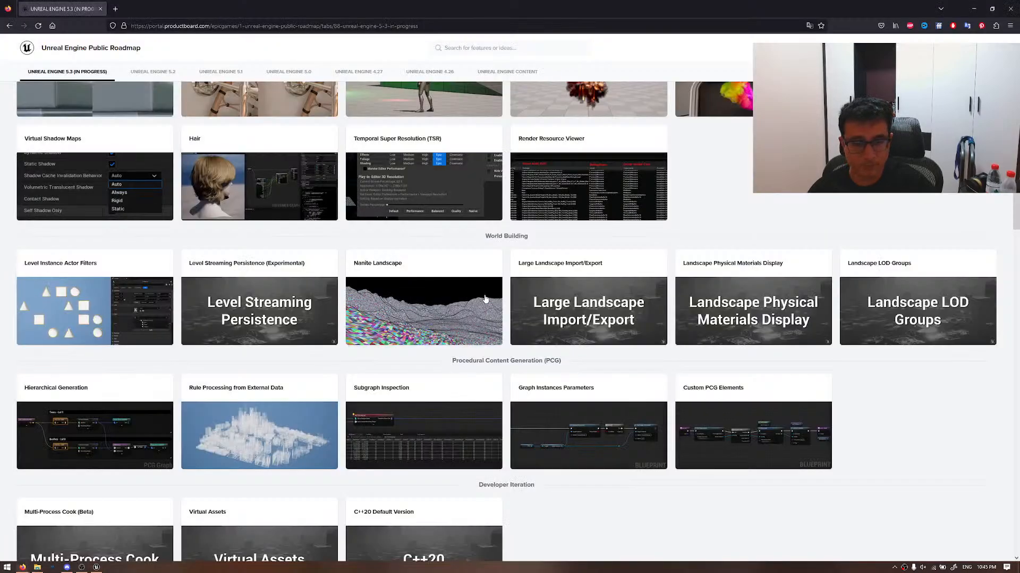
{"action": "left_click", "coordinate": [255, 334]}
{"action": "left_click", "coordinate": [252, 361]}
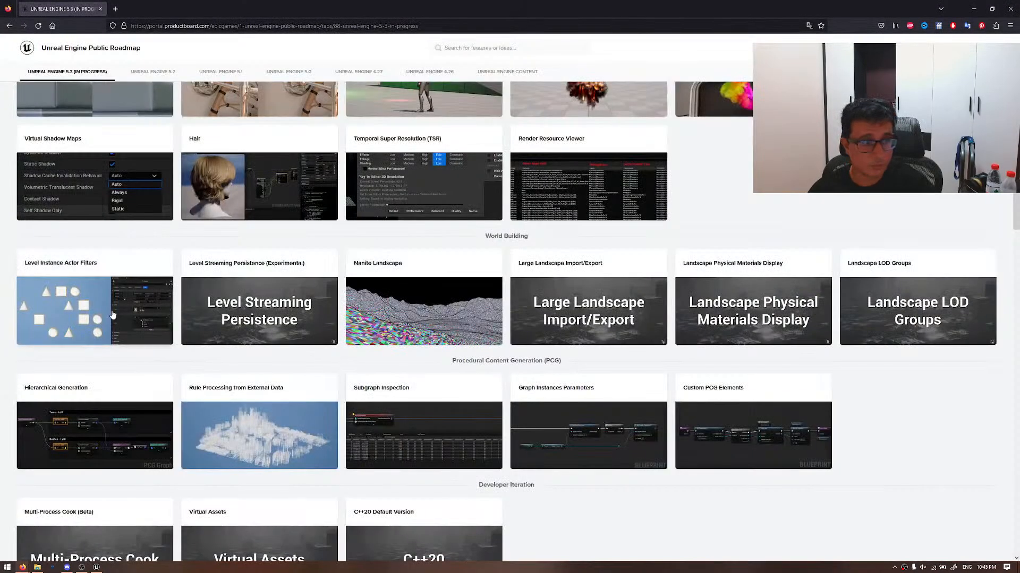
{"action": "left_click", "coordinate": [134, 317]}
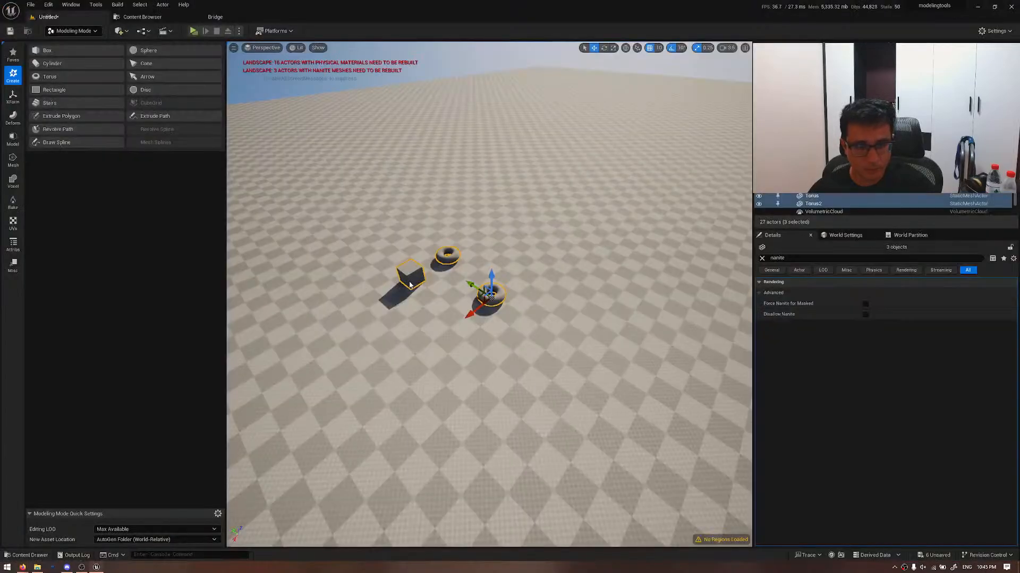
{"action": "right_click", "coordinate": [410, 286]}
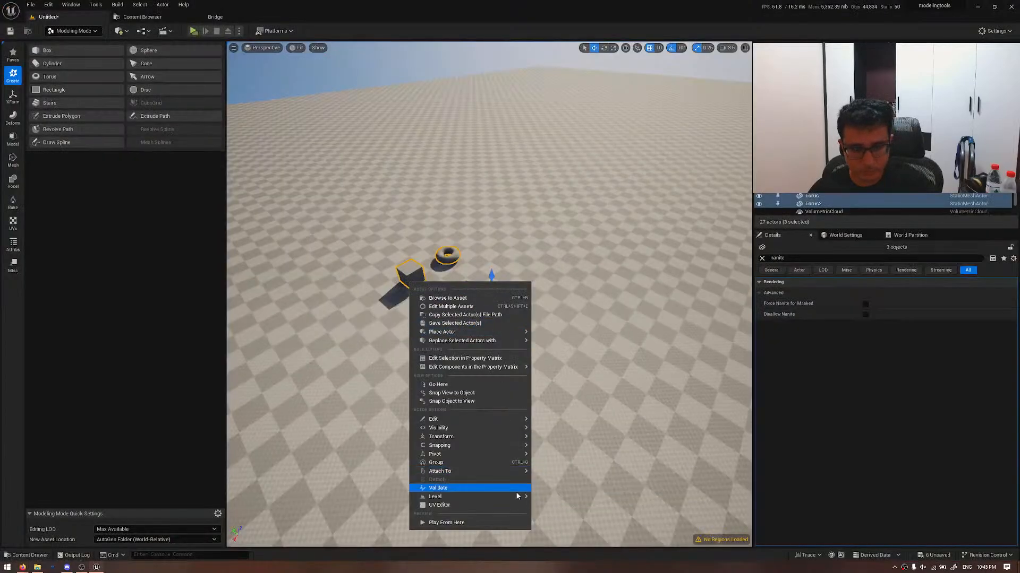
{"action": "mouse_move", "coordinate": [509, 499]}
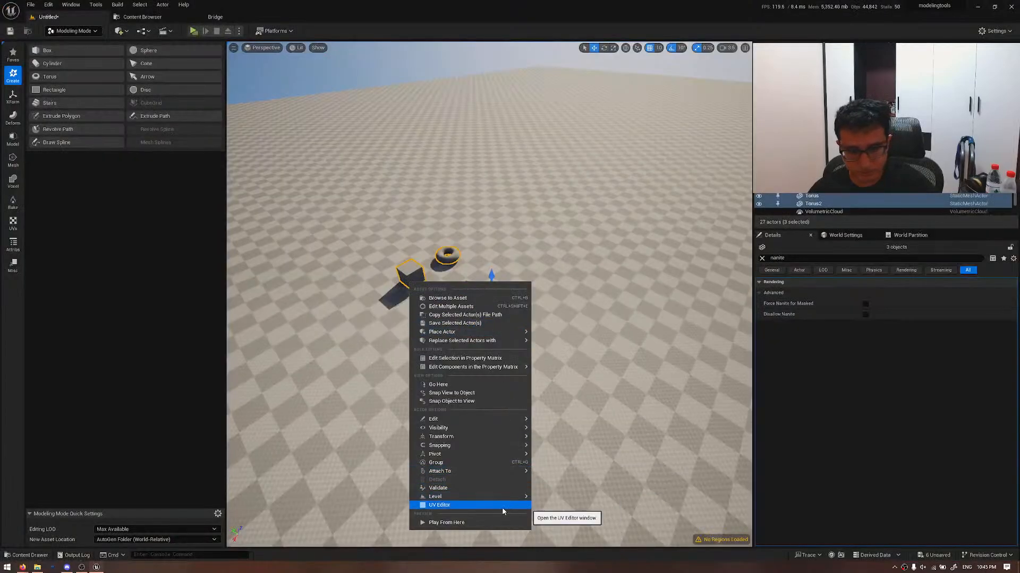
{"action": "left_click", "coordinate": [502, 507]}
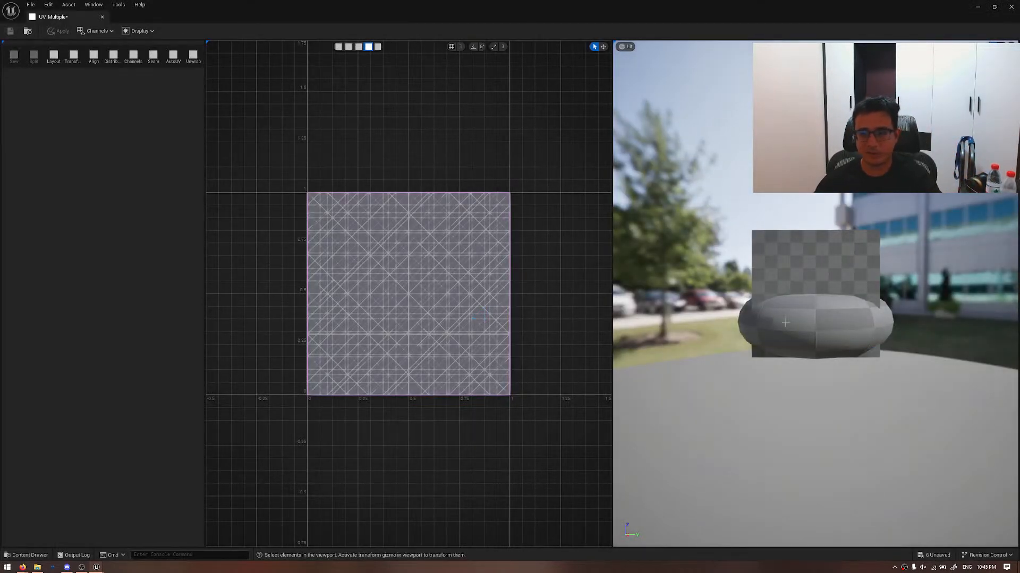
{"action": "left_click_drag", "start_coordinate": [785, 322], "coordinate": [741, 380], "text": "alt"}
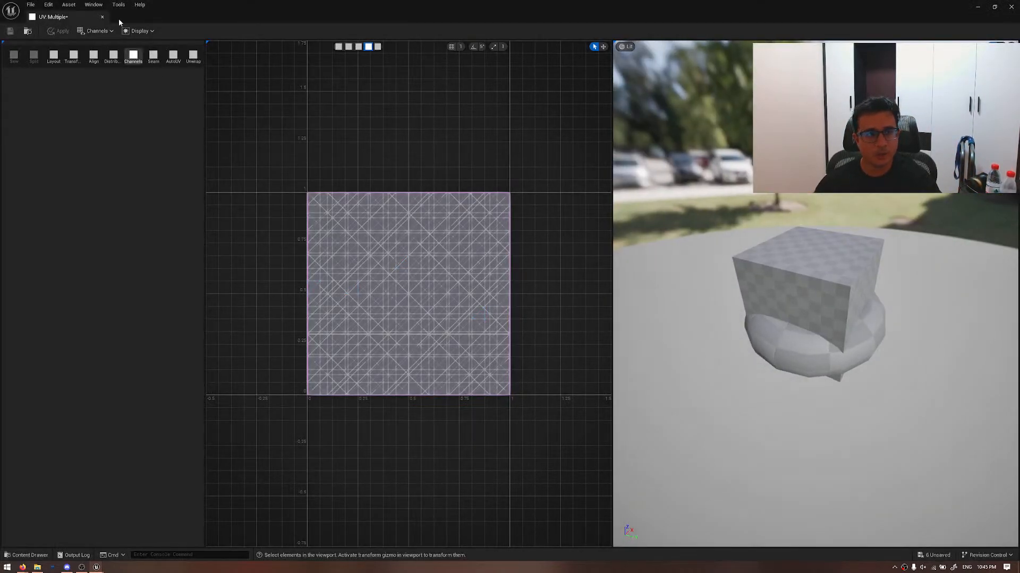
{"action": "left_click", "coordinate": [102, 16]}
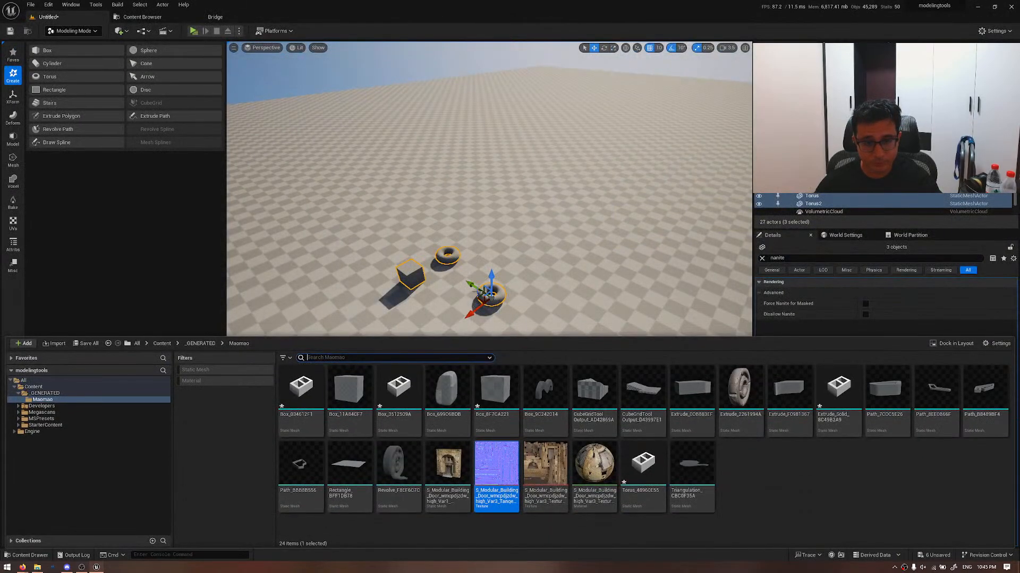
{"action": "right_click", "coordinate": [491, 285]}
{"action": "left_click", "coordinate": [457, 286]}
- Create a Packed Level Actor from the box and both toruses, using the Center Min Z pivot type
{"action": "left_click", "coordinate": [413, 269]}
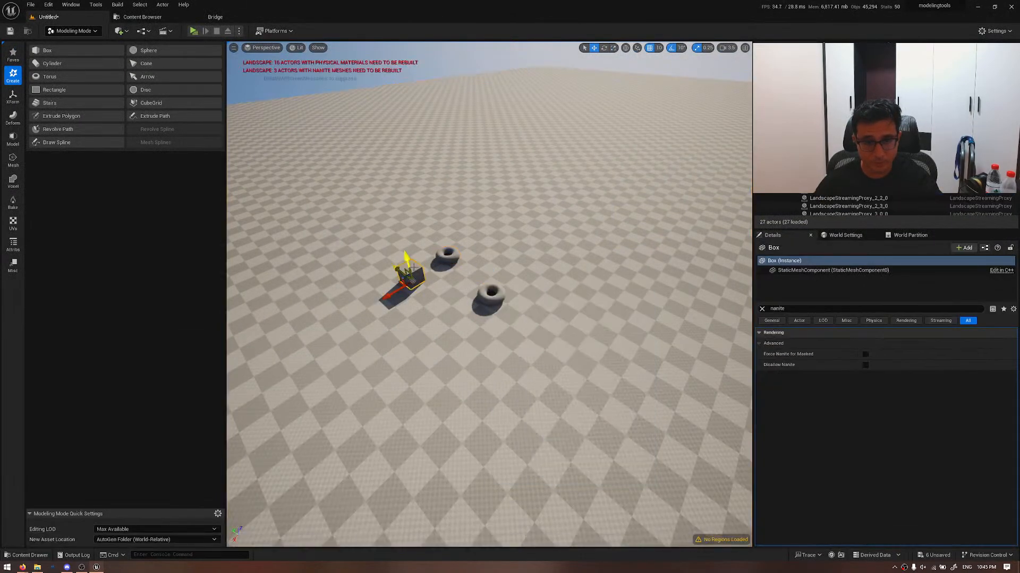
{"action": "left_click", "coordinate": [447, 257], "text": "ctrl"}
{"action": "left_click", "coordinate": [483, 293], "text": "ctrl"}
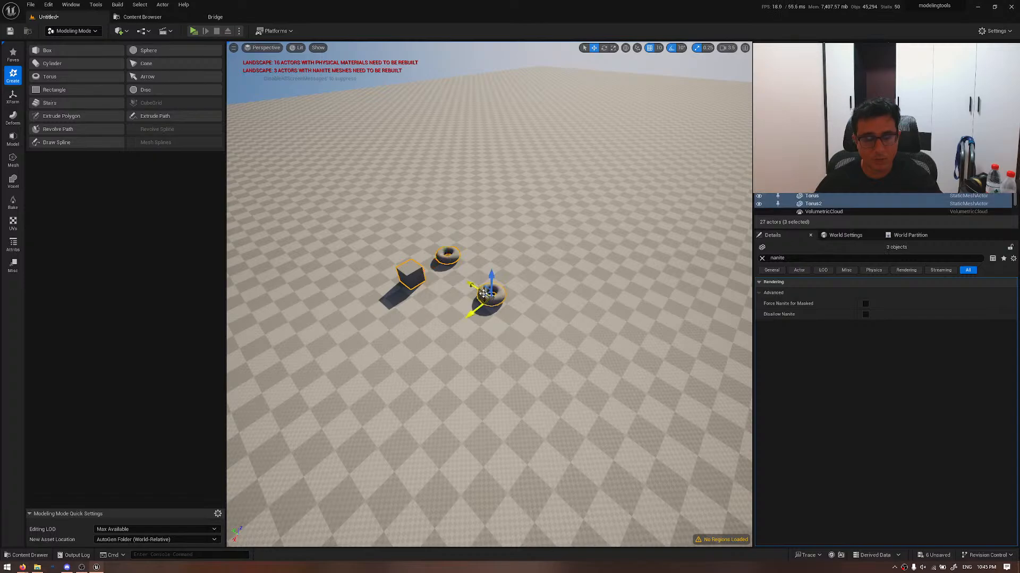
{"action": "right_click", "coordinate": [483, 294]}
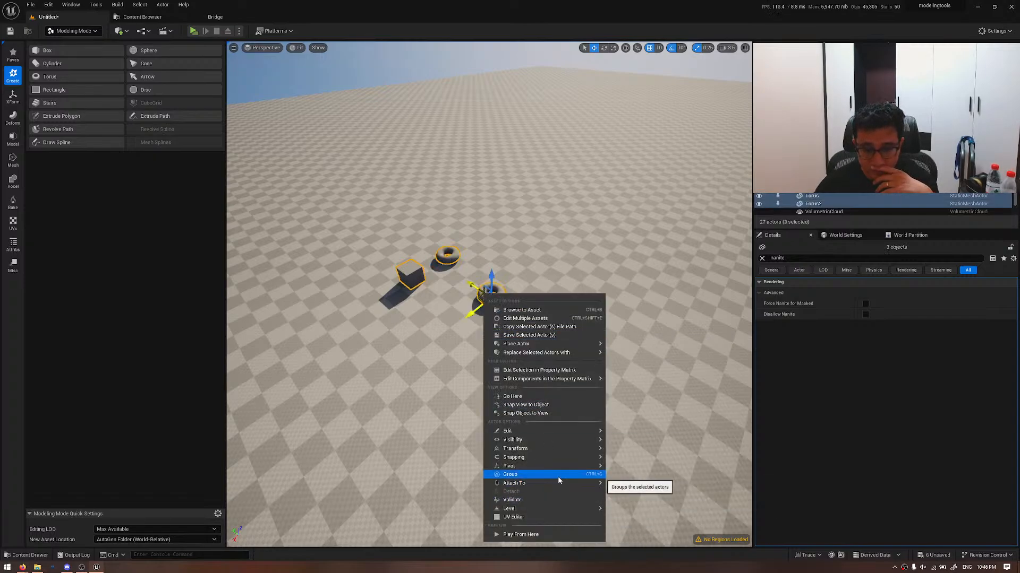
{"action": "mouse_move", "coordinate": [565, 431]}
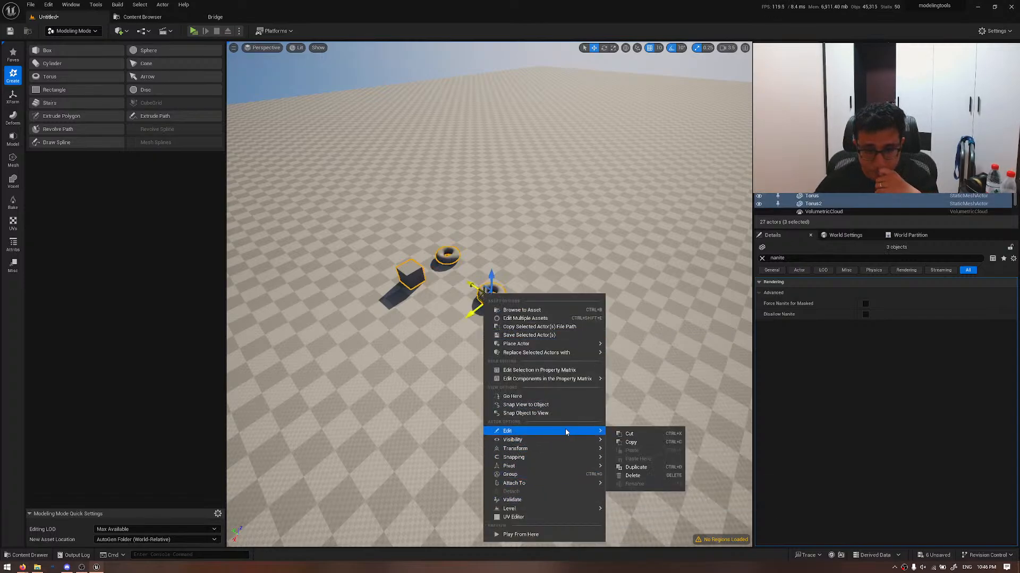
{"action": "mouse_move", "coordinate": [548, 379]}
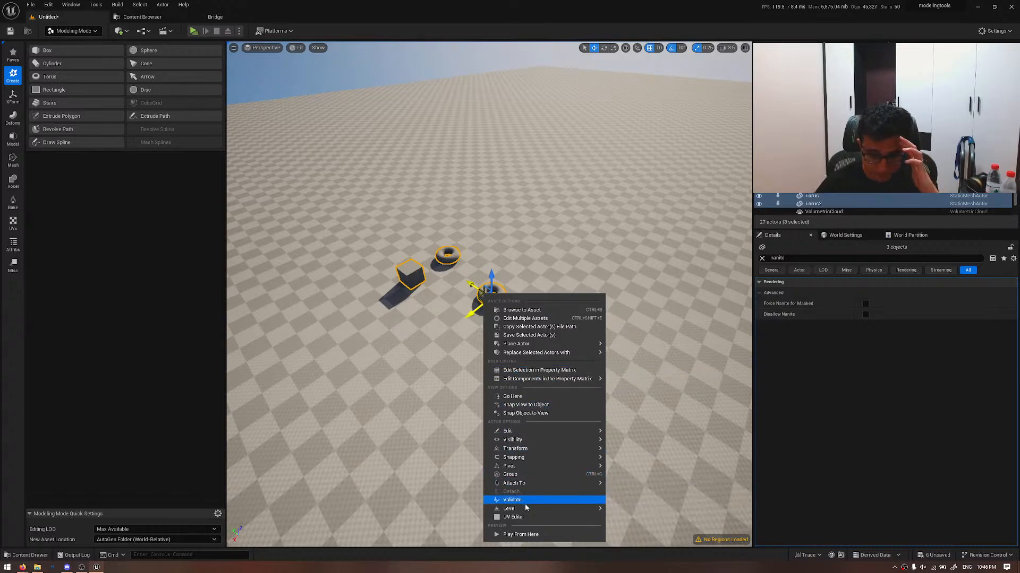
{"action": "mouse_move", "coordinate": [526, 509]}
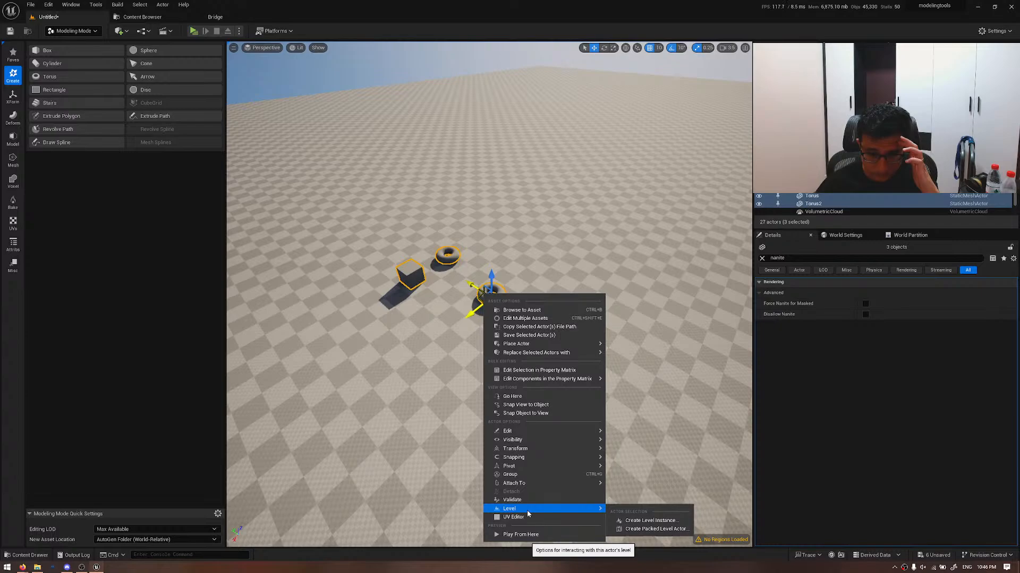
{"action": "left_click", "coordinate": [648, 529]}
{"action": "left_click", "coordinate": [557, 292]}
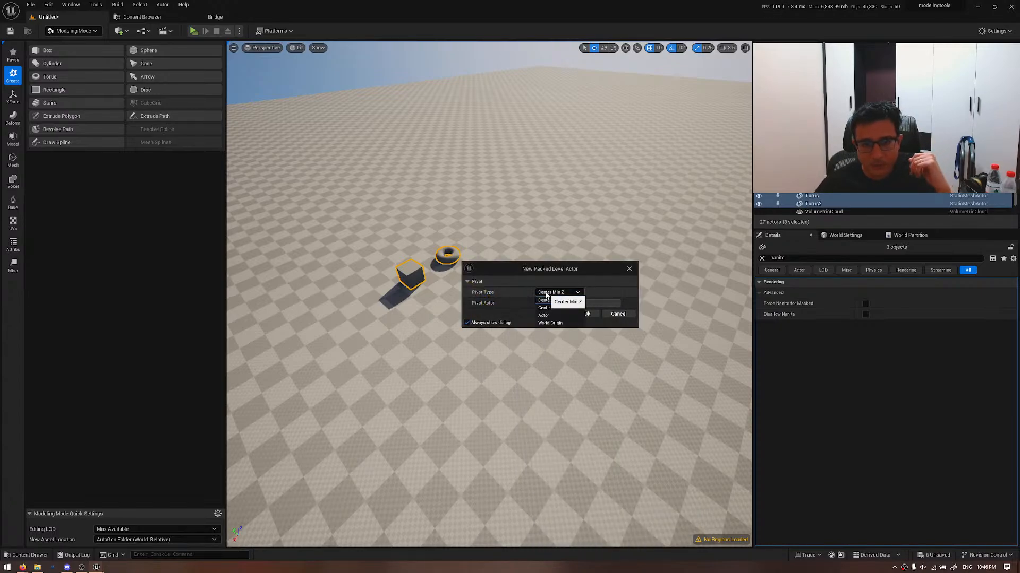
{"action": "left_click", "coordinate": [568, 303]}
{"action": "left_click", "coordinate": [587, 314]}
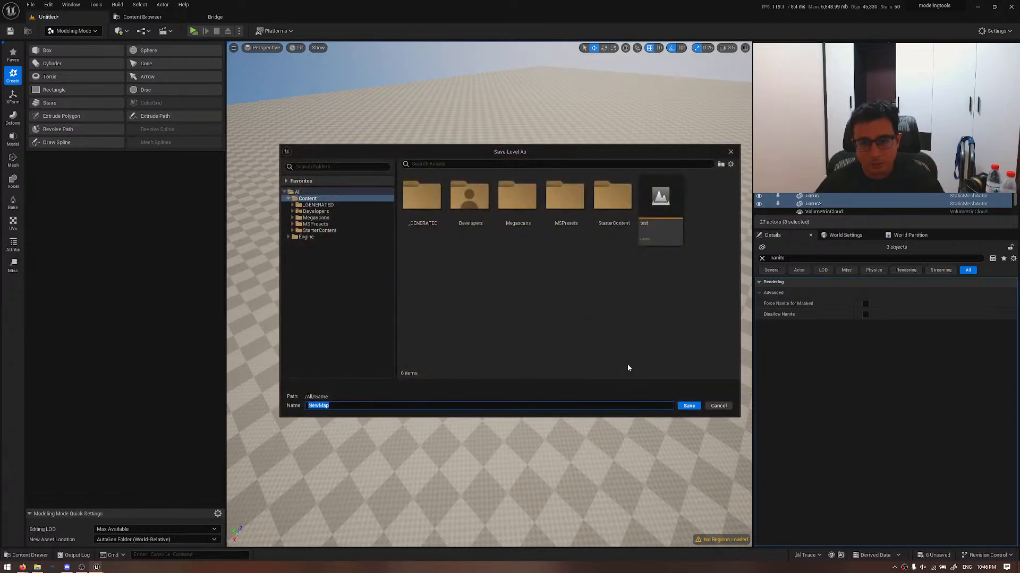
- Save the packed level as "a" in the Content folder, save its blueprint, and return to the level viewport
{"action": "type", "text": "a"}
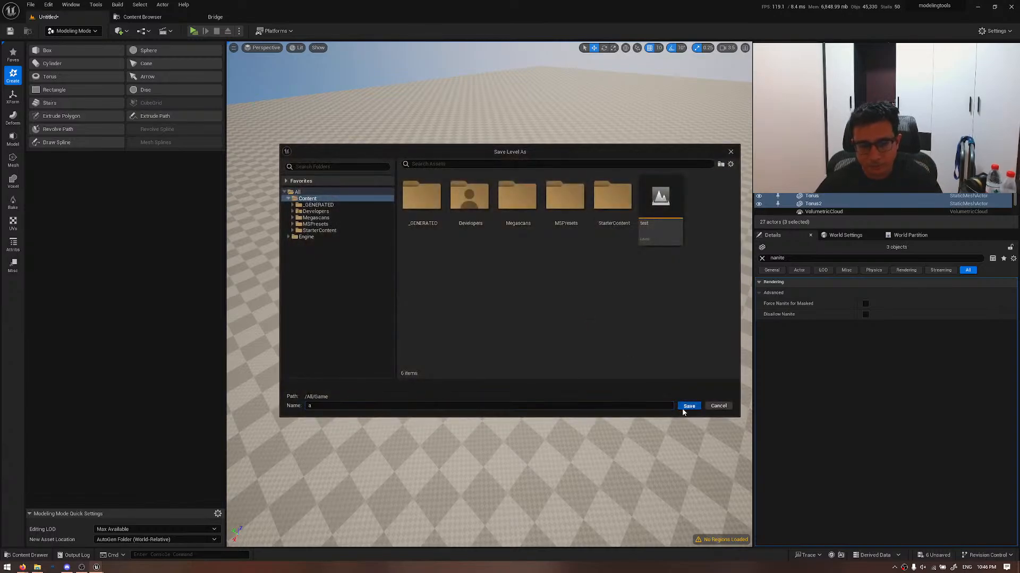
{"action": "left_click", "coordinate": [689, 405]}
{"action": "left_click", "coordinate": [685, 408]}
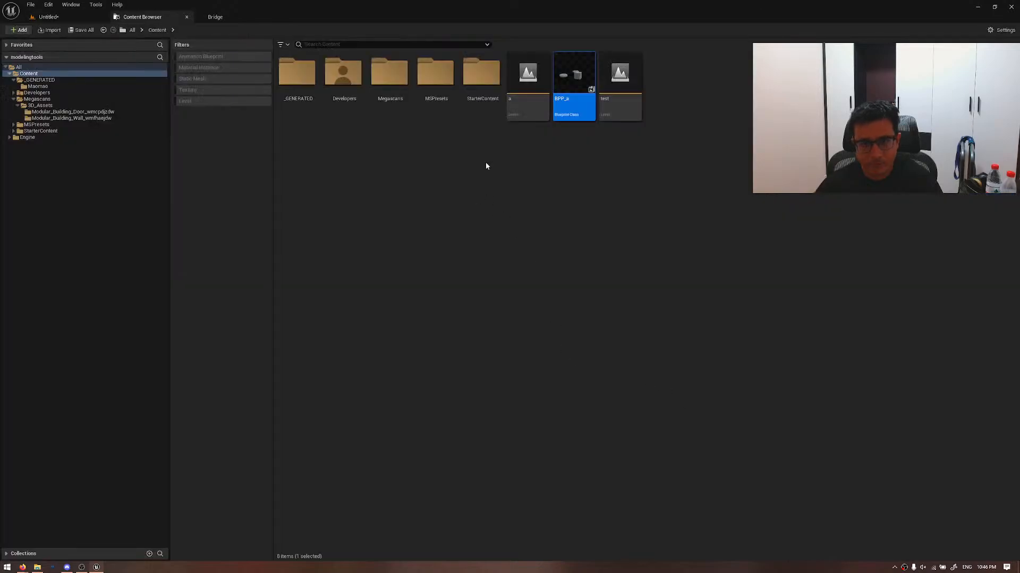
{"action": "left_click", "coordinate": [506, 142]}
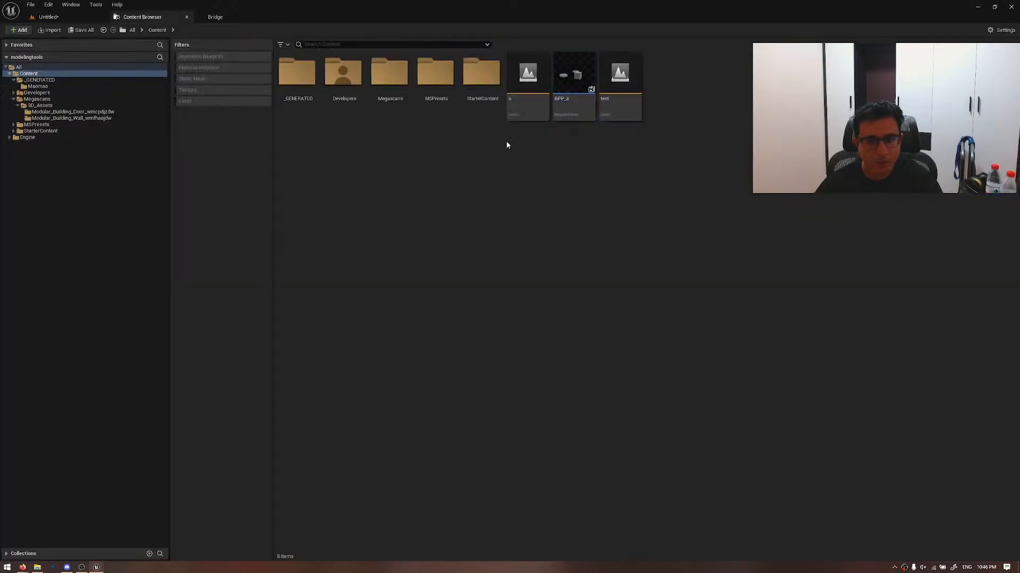
{"action": "left_click", "coordinate": [52, 17]}
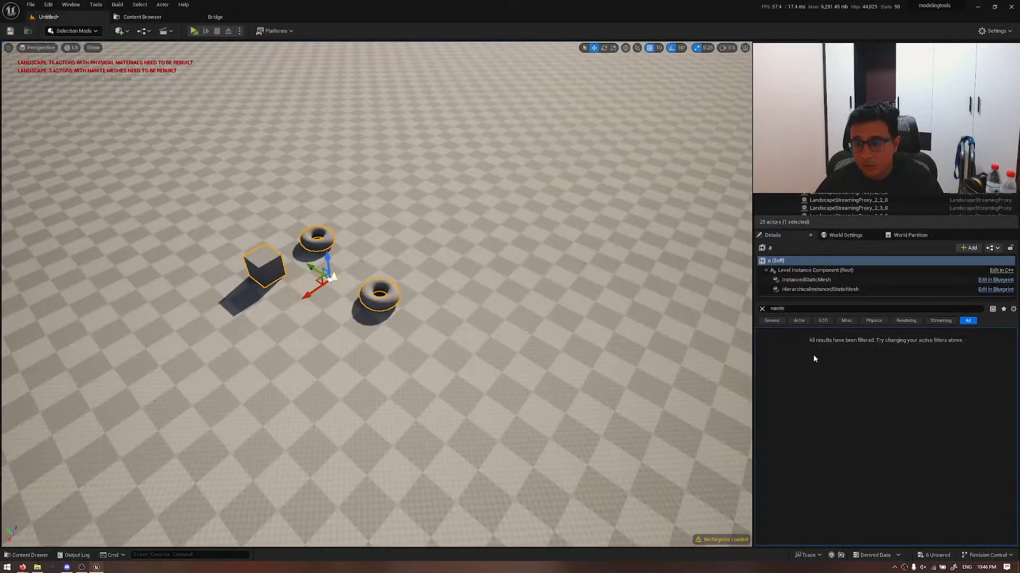
- Clear the Details search and examine all properties of the packed level actor for the filter settings described in the roadmap entry
{"action": "left_click", "coordinate": [762, 309]}
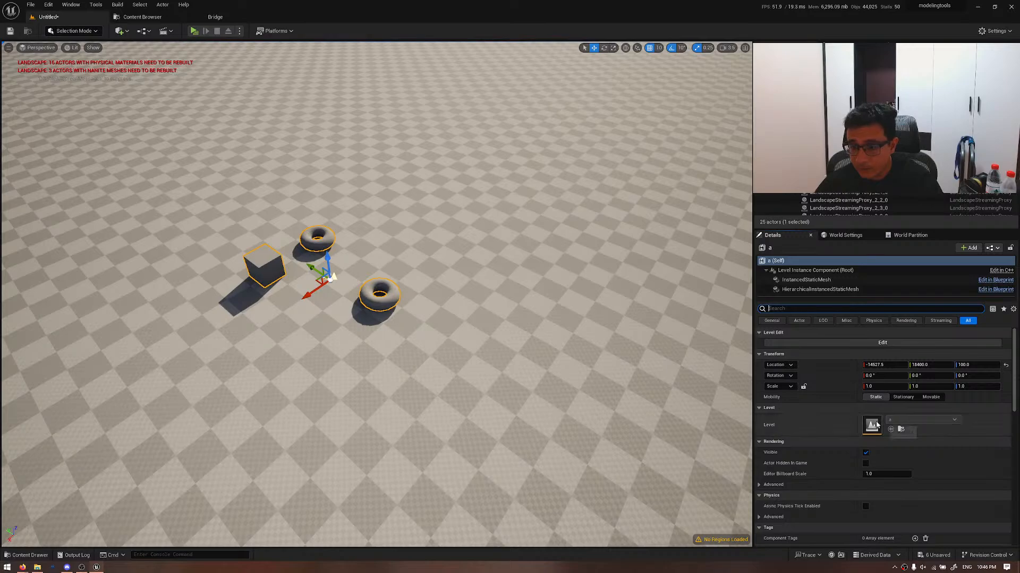
{"action": "scroll", "coordinate": [856, 419], "scroll_direction": "down", "scroll_amount": 1}
{"action": "scroll", "coordinate": [855, 418], "scroll_direction": "down", "scroll_amount": 8}
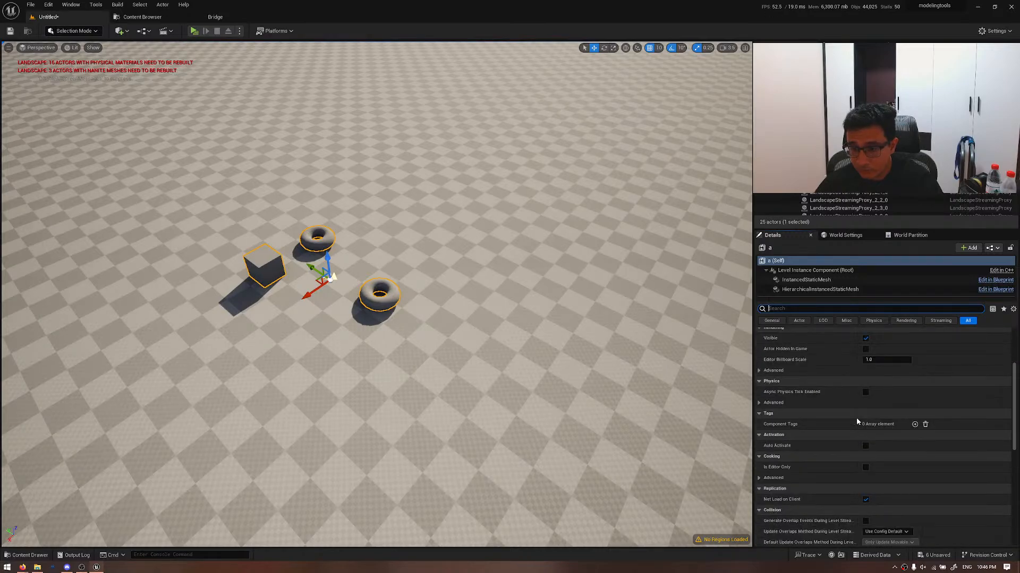
{"action": "scroll", "coordinate": [849, 418], "scroll_direction": "down", "scroll_amount": 8}
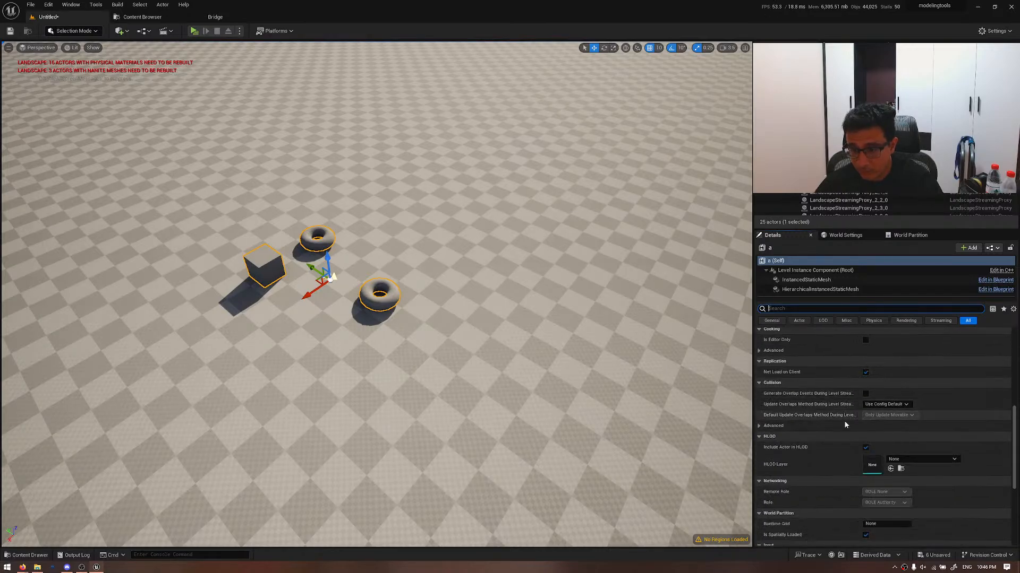
{"action": "key", "text": "alt+Tab"}
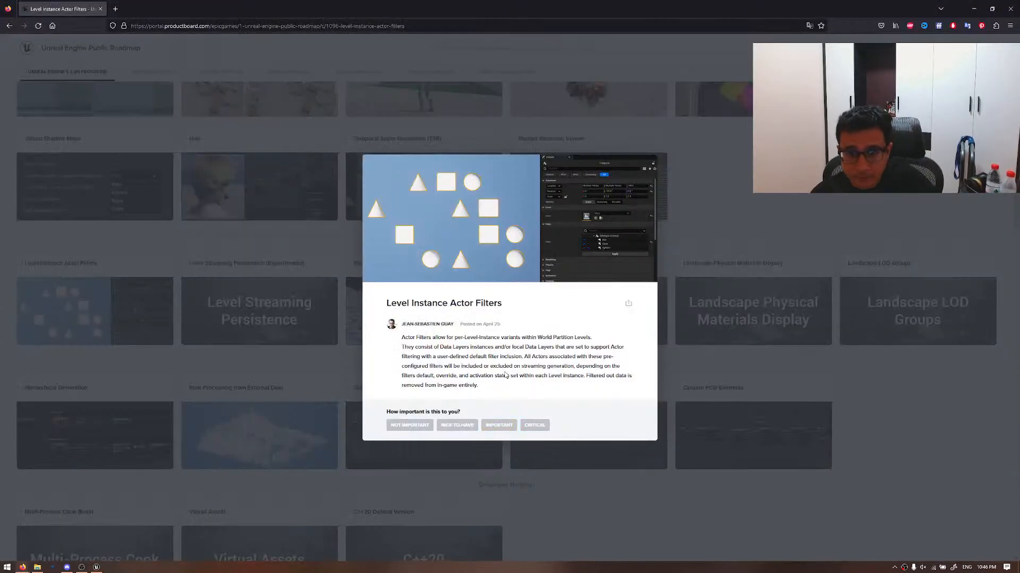
{"action": "key", "text": "alt+Tab"}
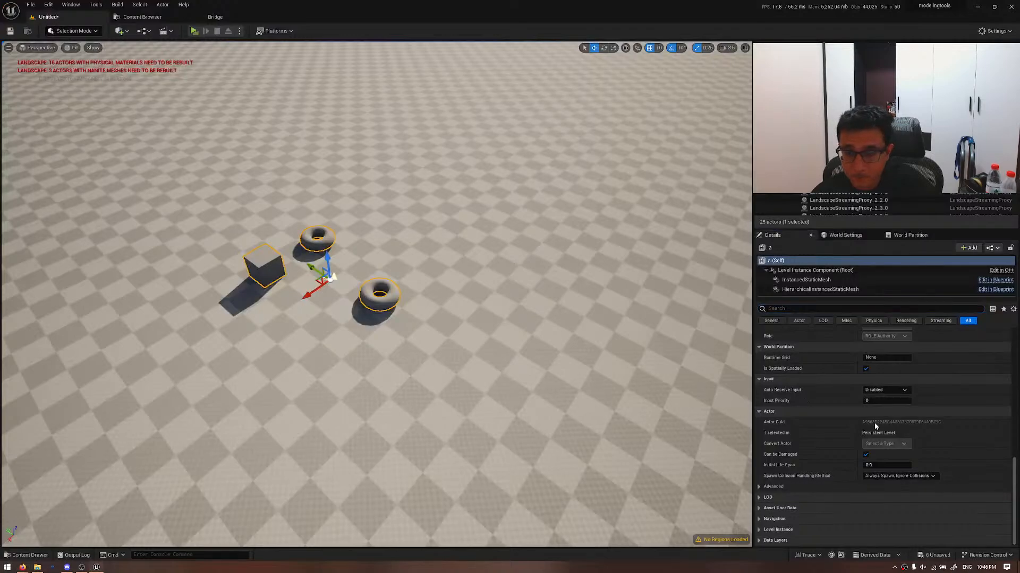
{"action": "scroll", "coordinate": [876, 422], "scroll_direction": "up", "scroll_amount": 5}
{"action": "scroll", "coordinate": [877, 422], "scroll_direction": "up", "scroll_amount": 5}
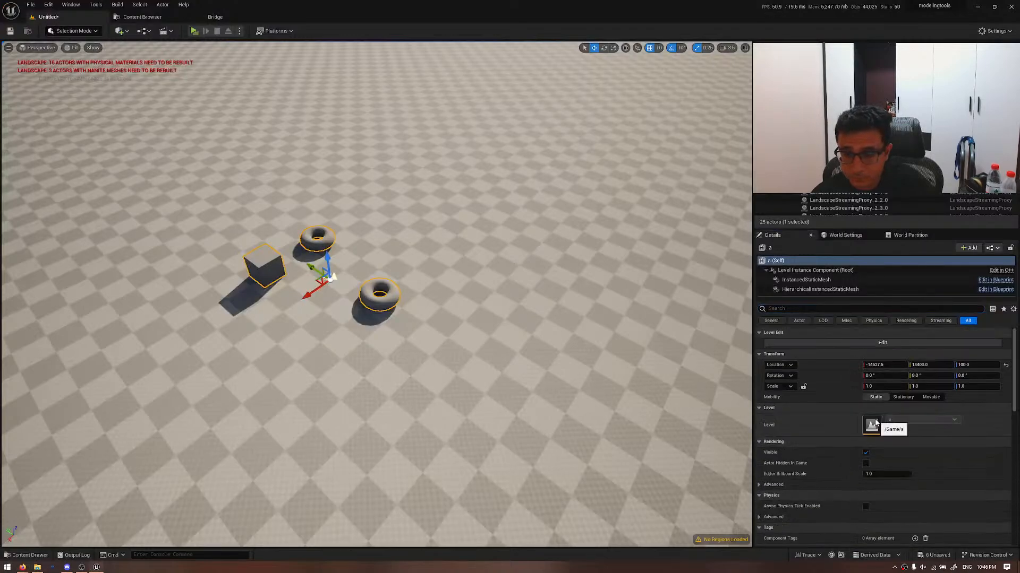
- Recheck the Level Instance Actor Filters roadmap entry in the browser, and search the packed level actor's properties for "filte"
{"action": "key", "text": "alt+Tab"}
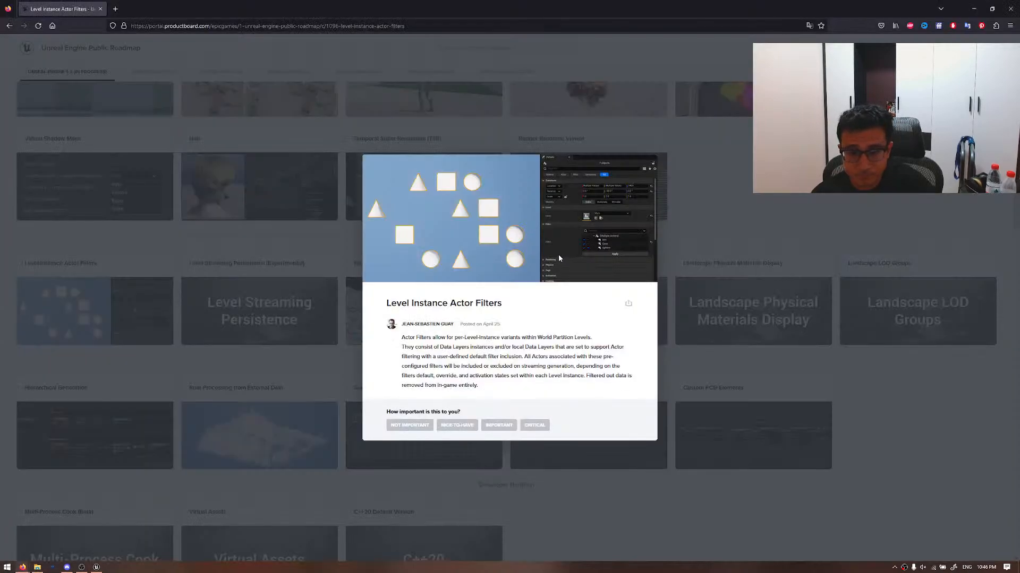
{"action": "key", "text": "alt+Tab"}
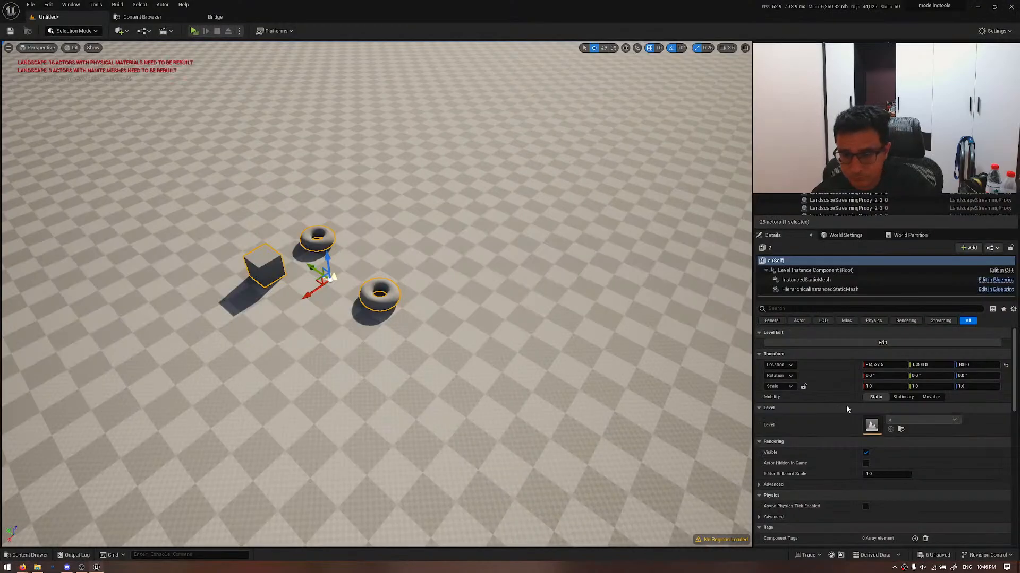
{"action": "scroll", "coordinate": [846, 405], "scroll_direction": "down", "scroll_amount": 10}
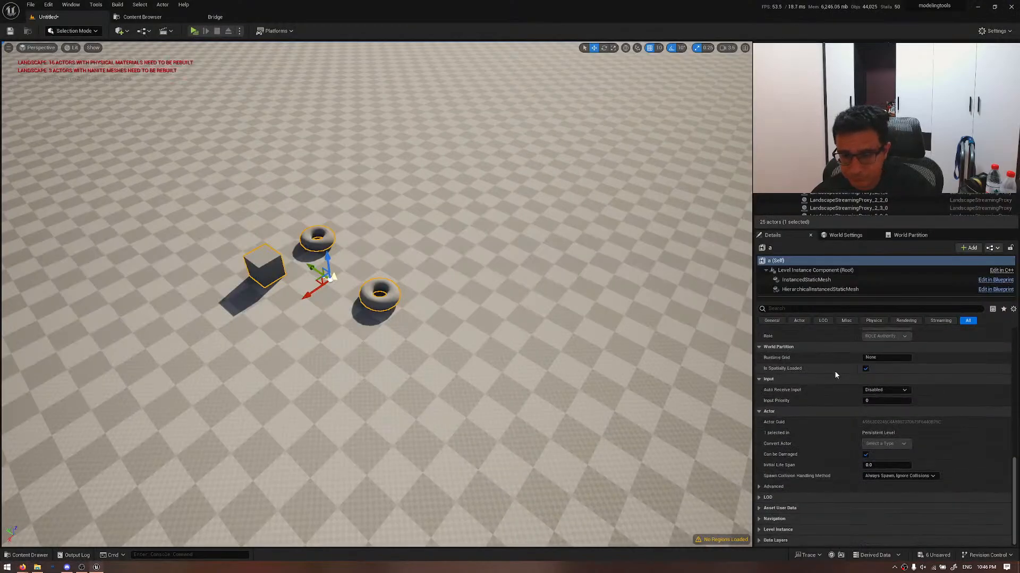
{"action": "left_click", "coordinate": [765, 290]}
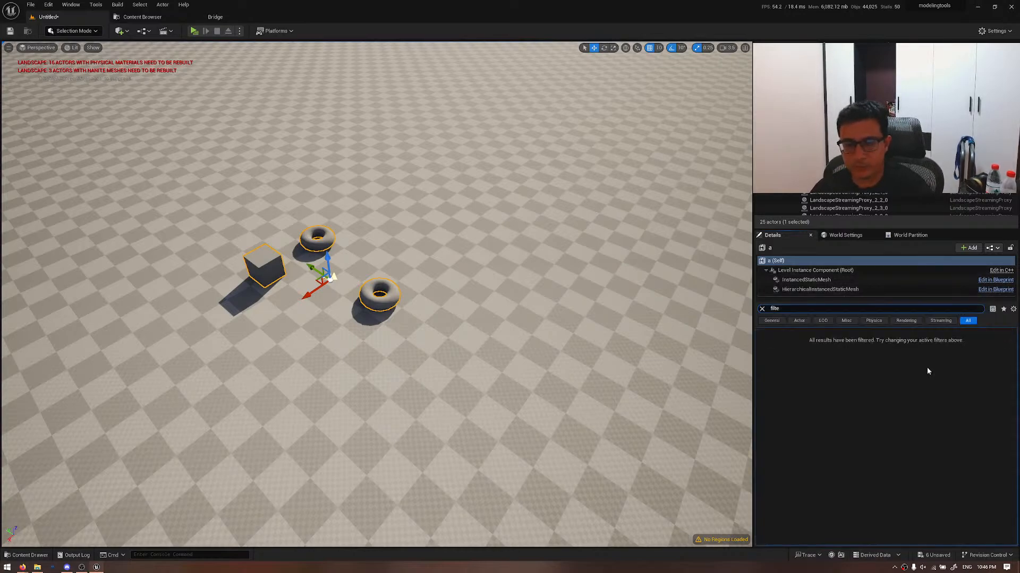
- Place a Point Light on an empty area of the landscape and a basic Sphere shape next to it
{"action": "right_click_drag", "start_coordinate": [600, 329], "coordinate": [690, 261]}
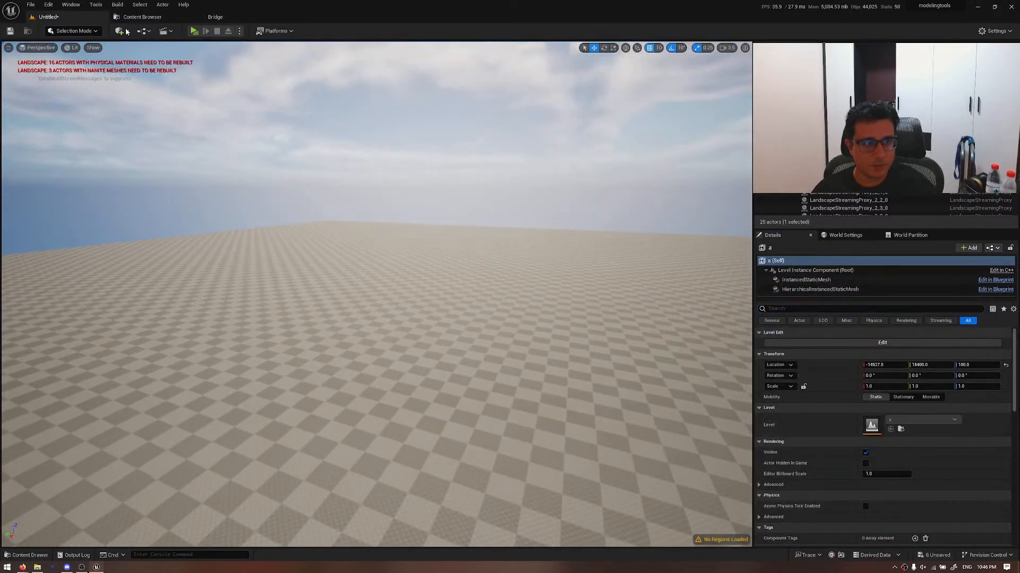
{"action": "left_click", "coordinate": [86, 32]}
{"action": "right_click_drag", "start_coordinate": [143, 75], "coordinate": [119, 125]}
{"action": "key", "text": "ctrl+space"}
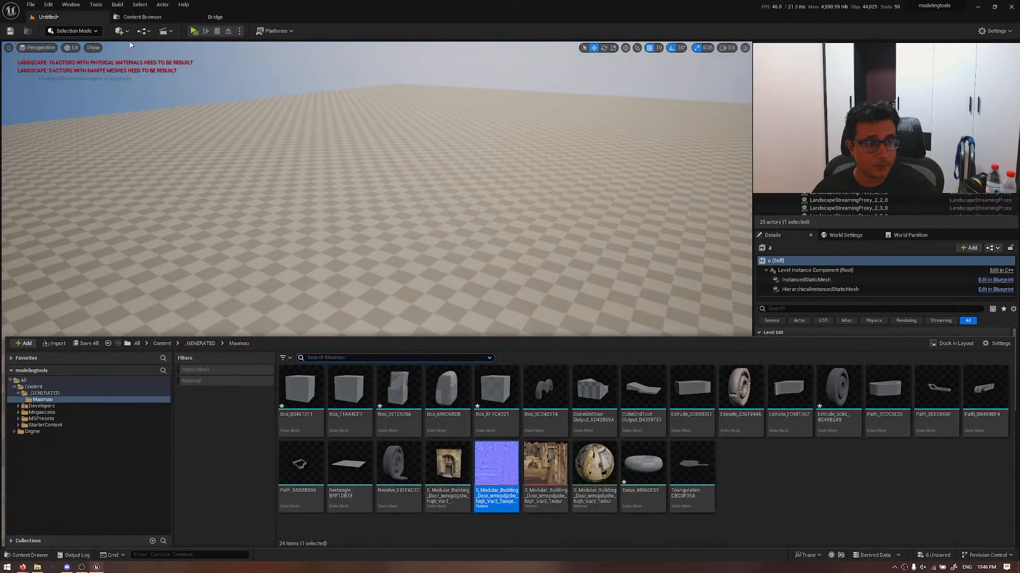
{"action": "left_click", "coordinate": [123, 32]}
{"action": "mouse_move", "coordinate": [151, 108]}
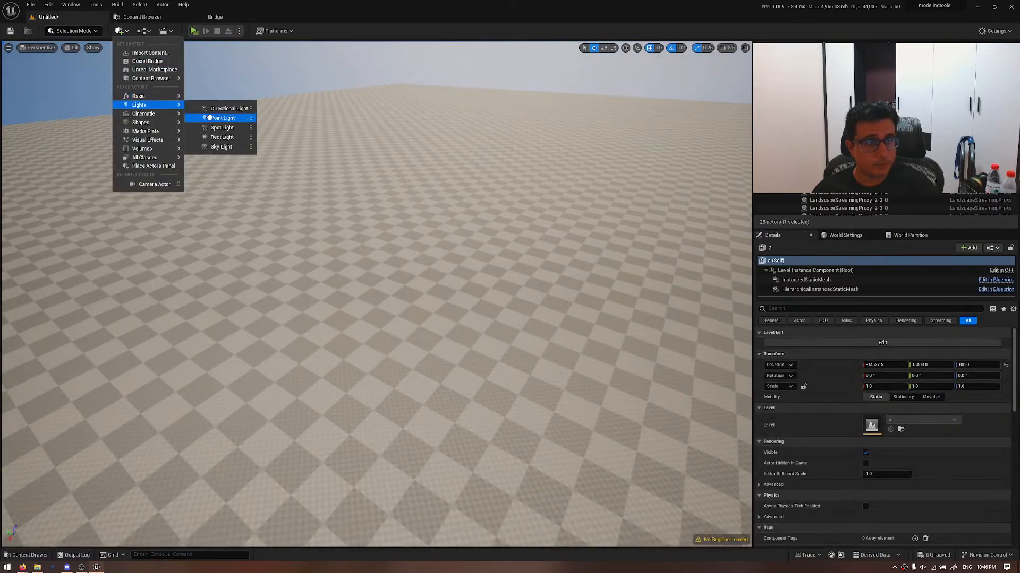
{"action": "left_click_drag", "start_coordinate": [222, 118], "coordinate": [299, 290]}
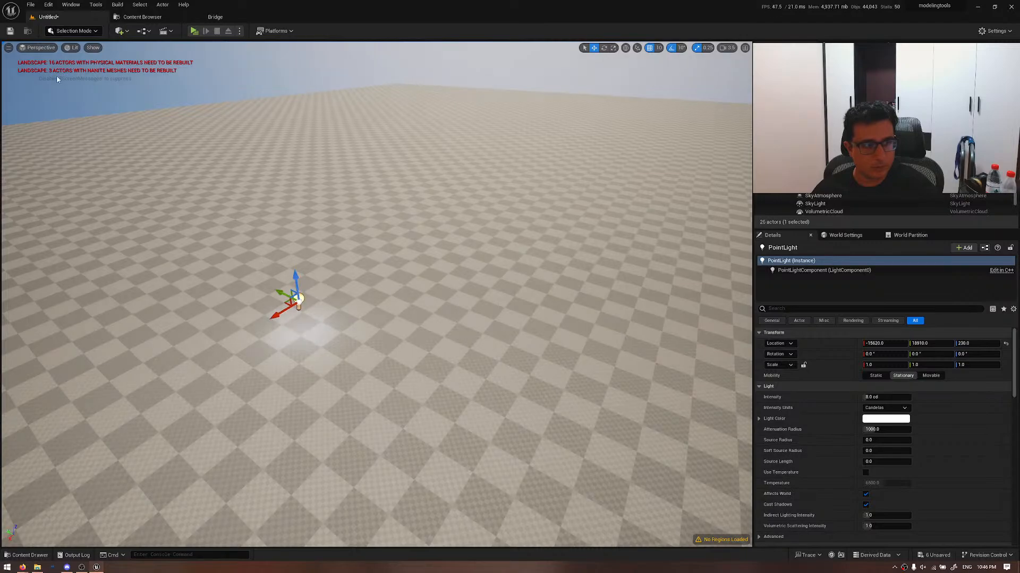
{"action": "left_click", "coordinate": [120, 31]}
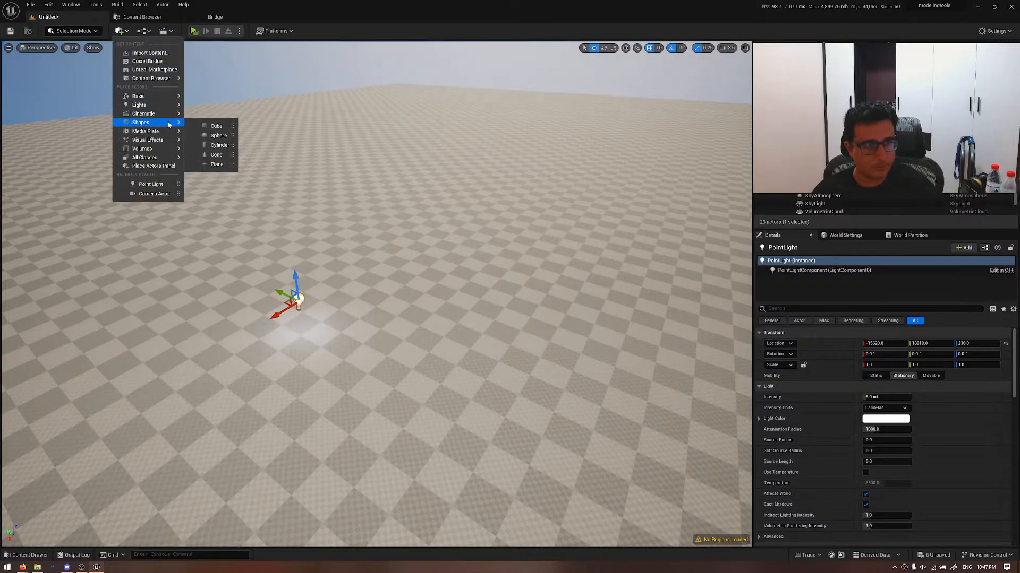
{"action": "left_click_drag", "start_coordinate": [222, 137], "coordinate": [323, 314]}
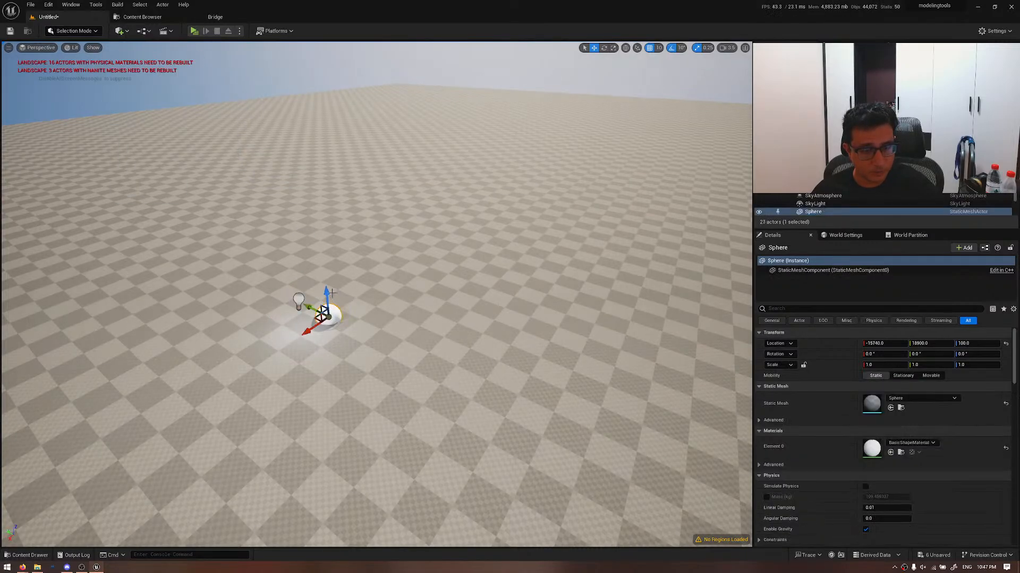
- Create a Level Instance named "b" from the sphere and point light with the Center Min Z pivot type, and raise it to about Z 150
{"action": "left_click", "coordinate": [298, 300], "text": "ctrl"}
{"action": "right_click", "coordinate": [299, 297]}
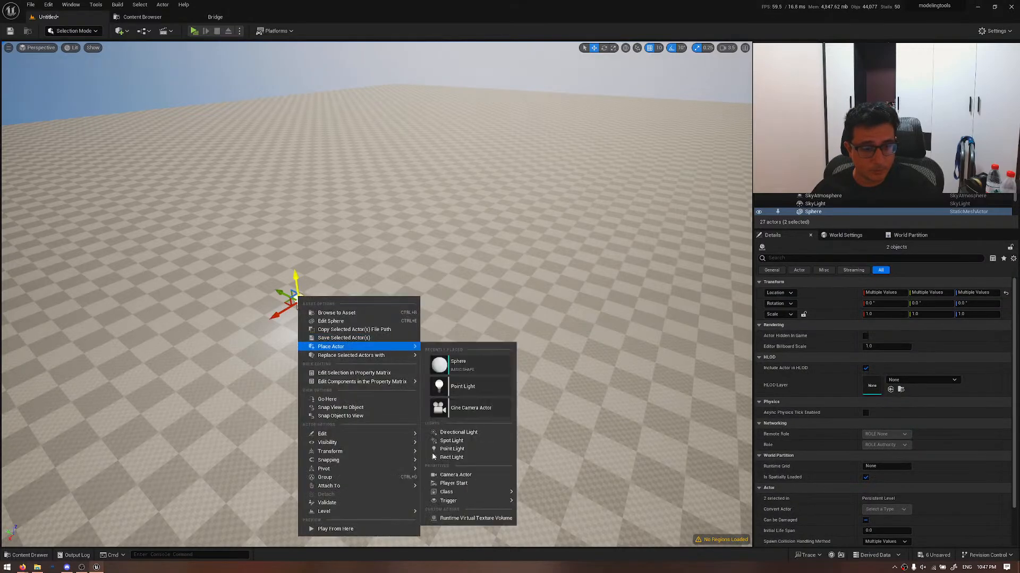
{"action": "mouse_move", "coordinate": [402, 511]}
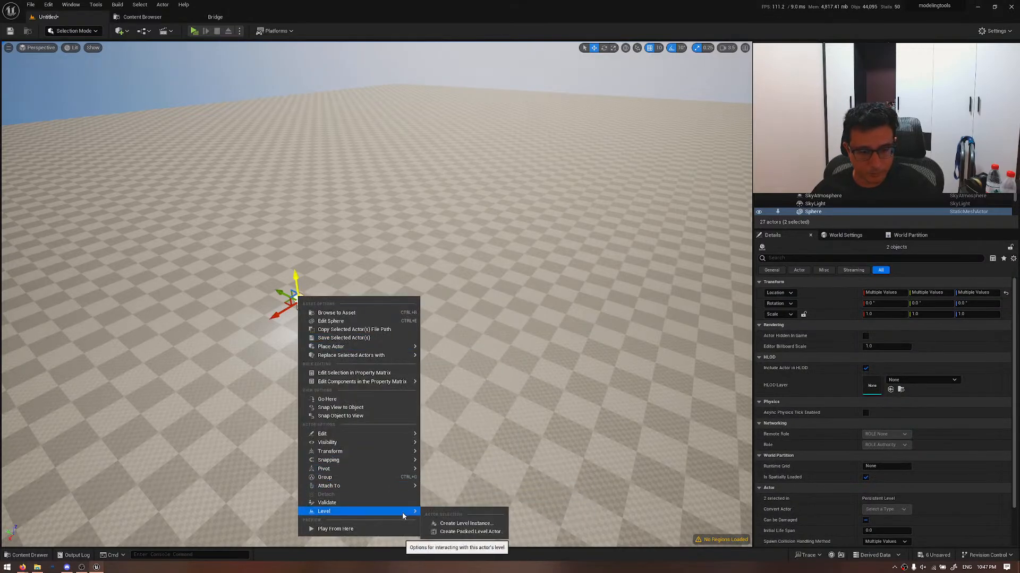
{"action": "left_click", "coordinate": [460, 524]}
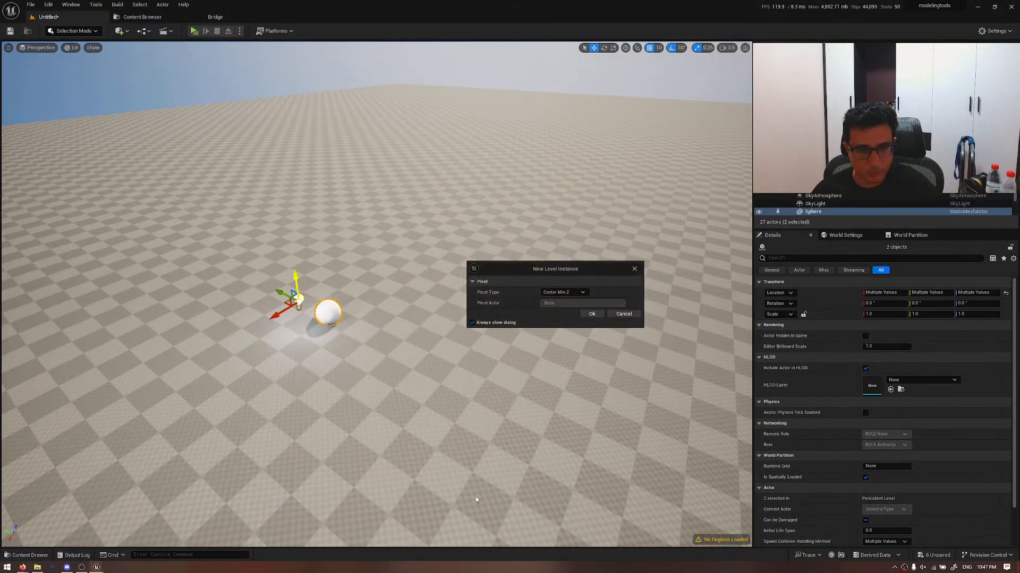
{"action": "left_click", "coordinate": [590, 314]}
{"action": "left_click", "coordinate": [688, 404]}
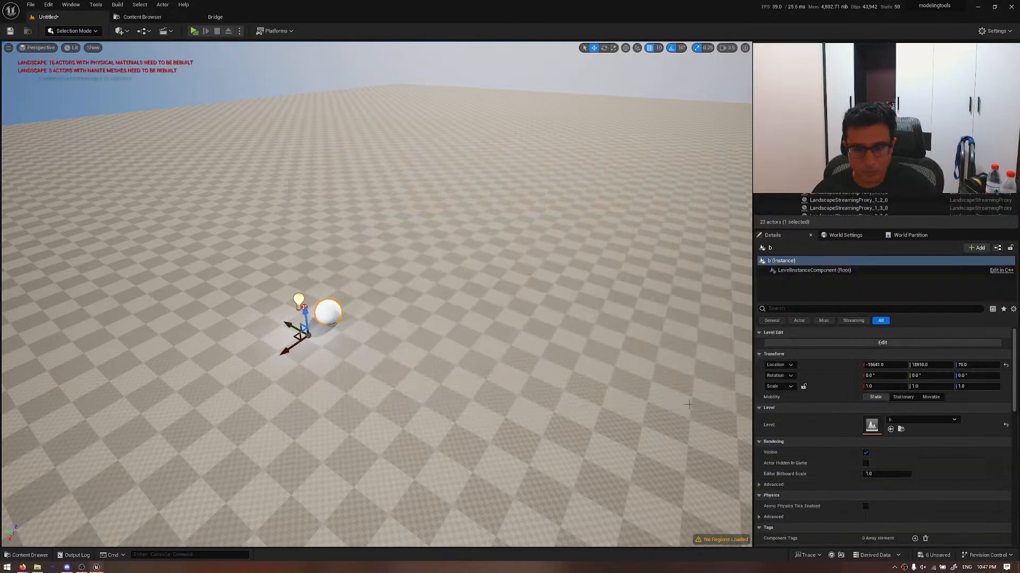
{"action": "right_click_drag", "start_coordinate": [403, 298], "coordinate": [319, 266]}
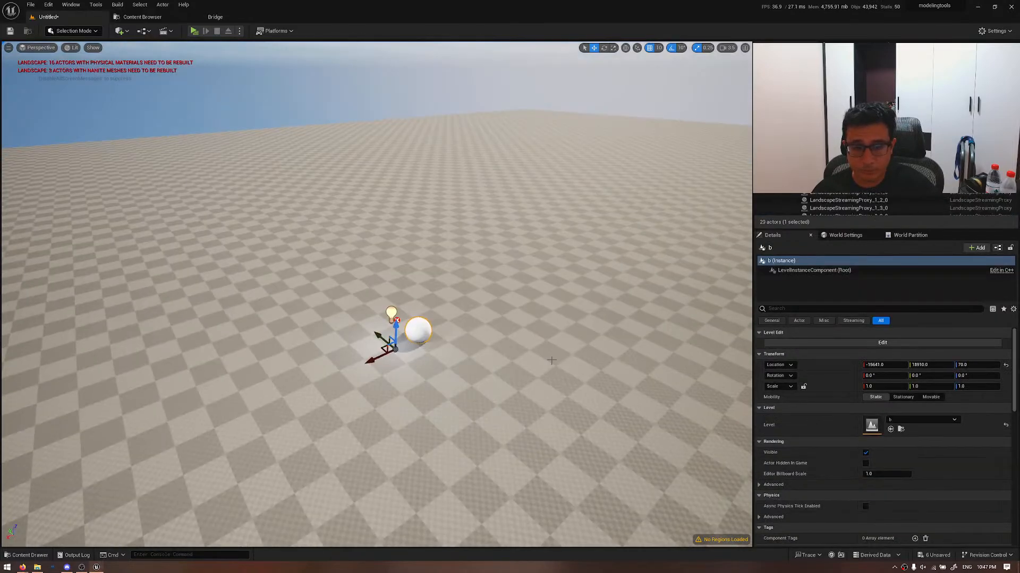
{"action": "left_click_drag", "start_coordinate": [396, 322], "coordinate": [398, 296]}
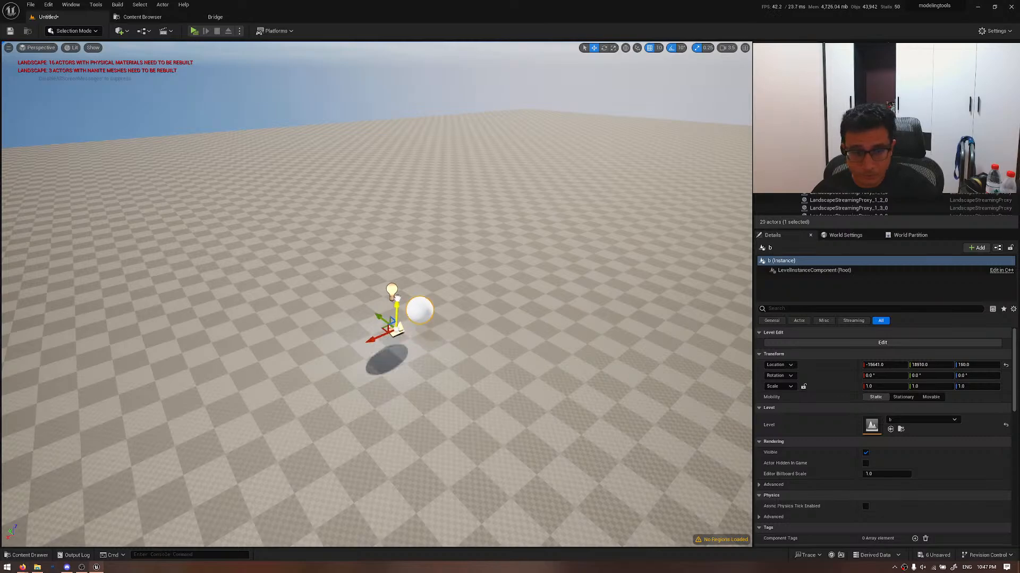
- Examine level instance b's properties, including Data Layers, Level Instance and Navigation, against the Level Instance Actor Filters roadmap entry in the browser
{"action": "scroll", "coordinate": [460, 314], "scroll_direction": "up", "scroll_amount": 3}
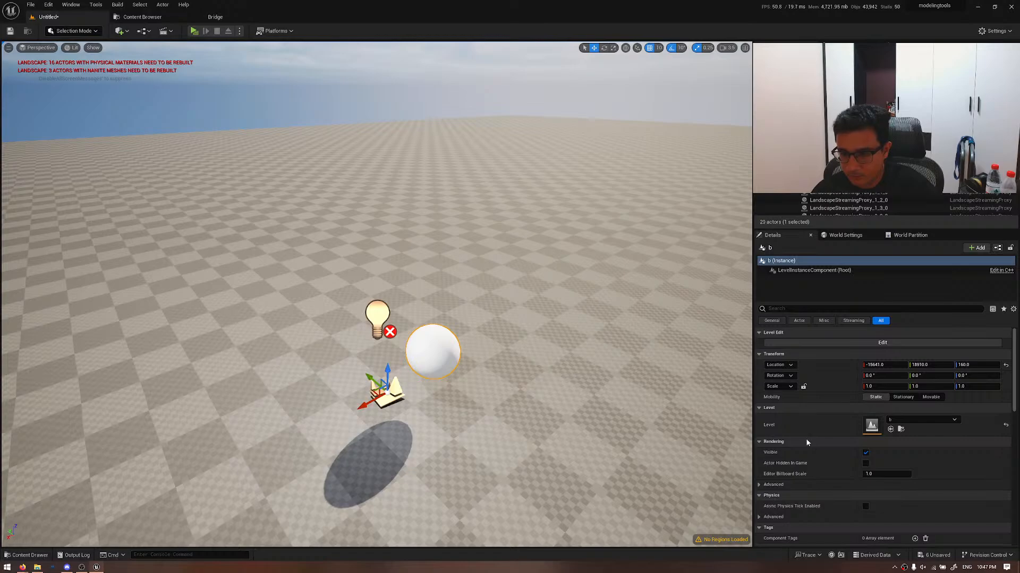
{"action": "scroll", "coordinate": [807, 440], "scroll_direction": "down", "scroll_amount": 5}
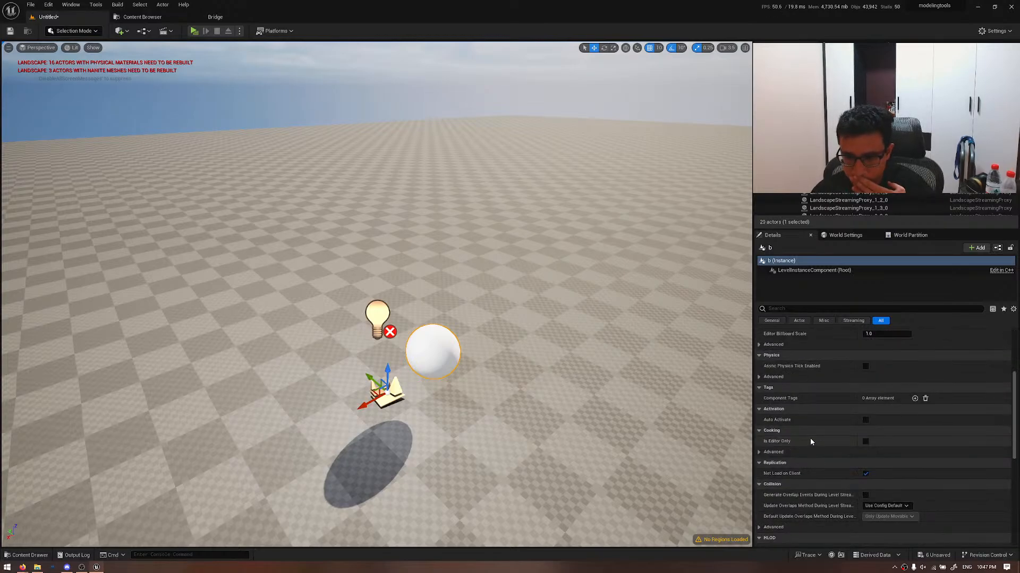
{"action": "scroll", "coordinate": [810, 441], "scroll_direction": "down", "scroll_amount": 3}
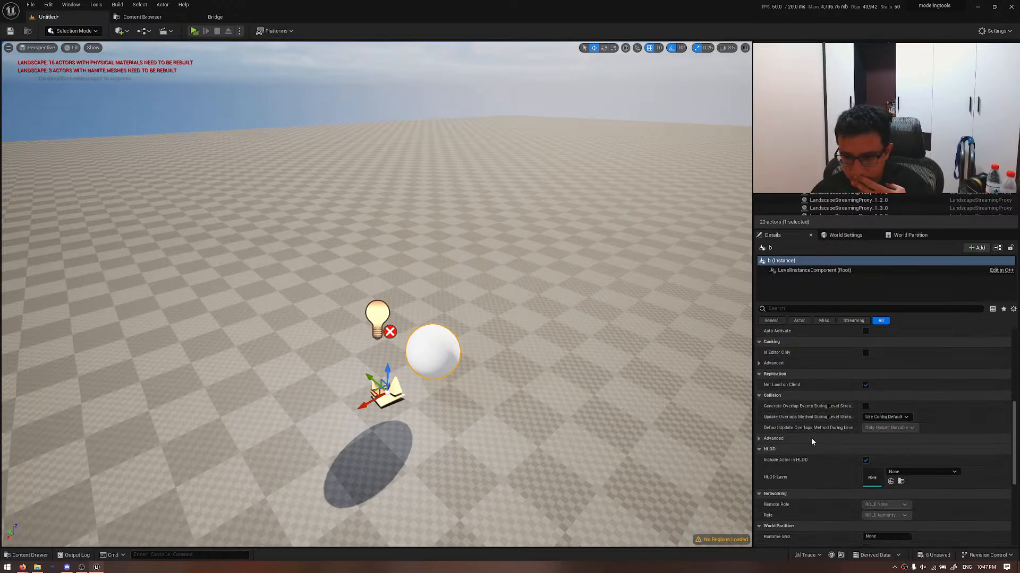
{"action": "scroll", "coordinate": [841, 459], "scroll_direction": "down", "scroll_amount": 3}
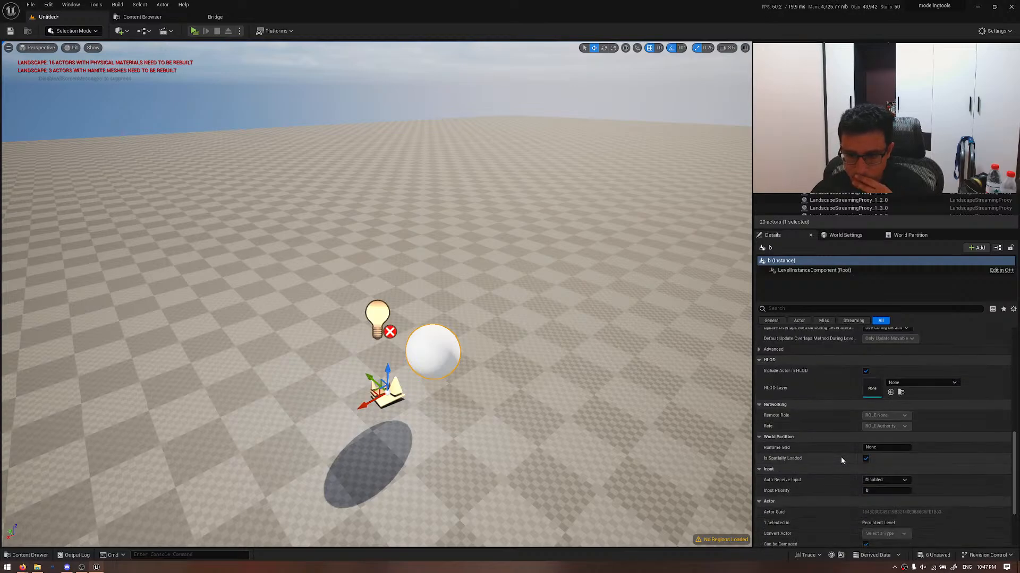
{"action": "scroll", "coordinate": [841, 460], "scroll_direction": "down", "scroll_amount": 2}
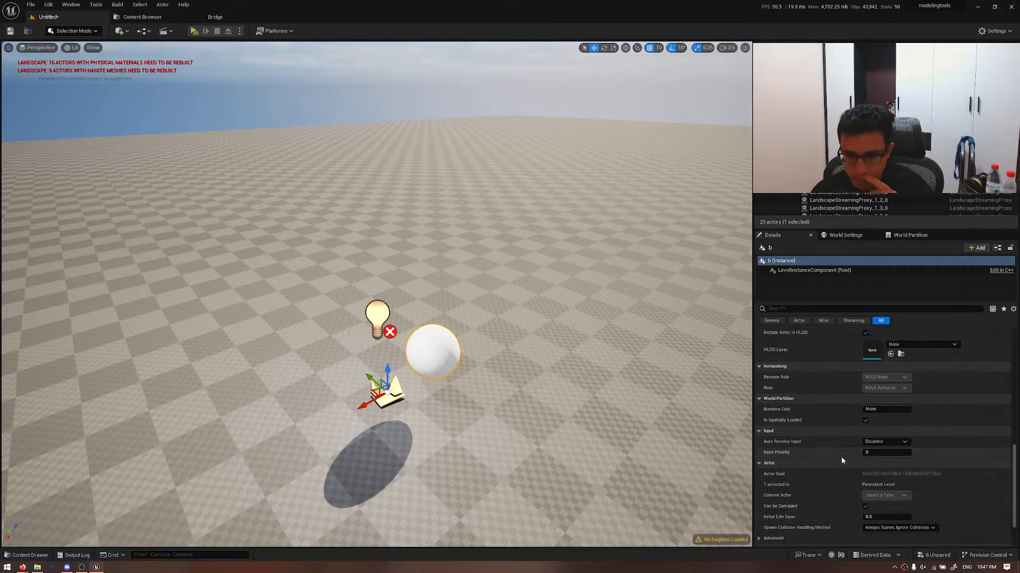
{"action": "scroll", "coordinate": [842, 460], "scroll_direction": "down", "scroll_amount": 2}
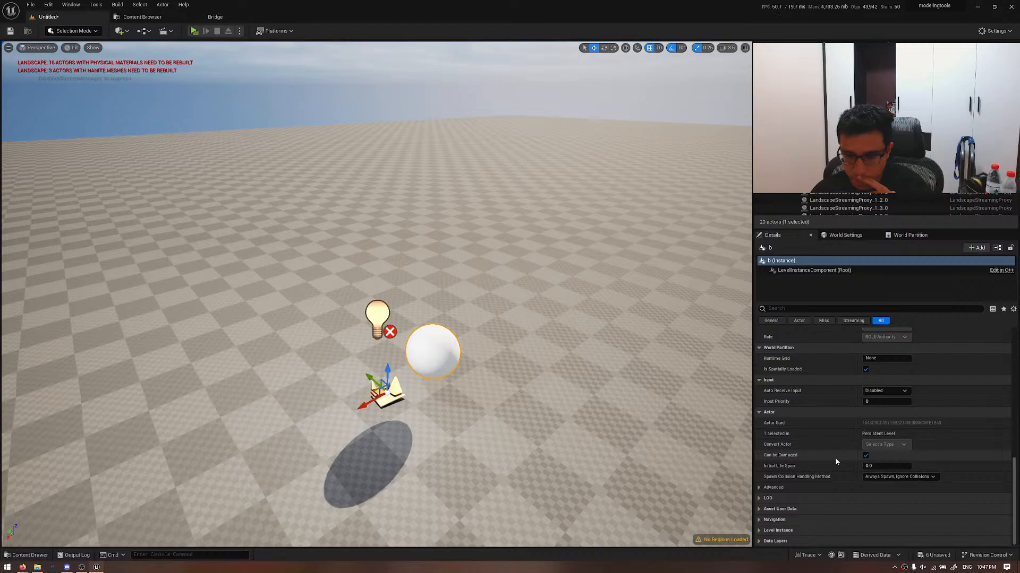
{"action": "left_click", "coordinate": [759, 540]}
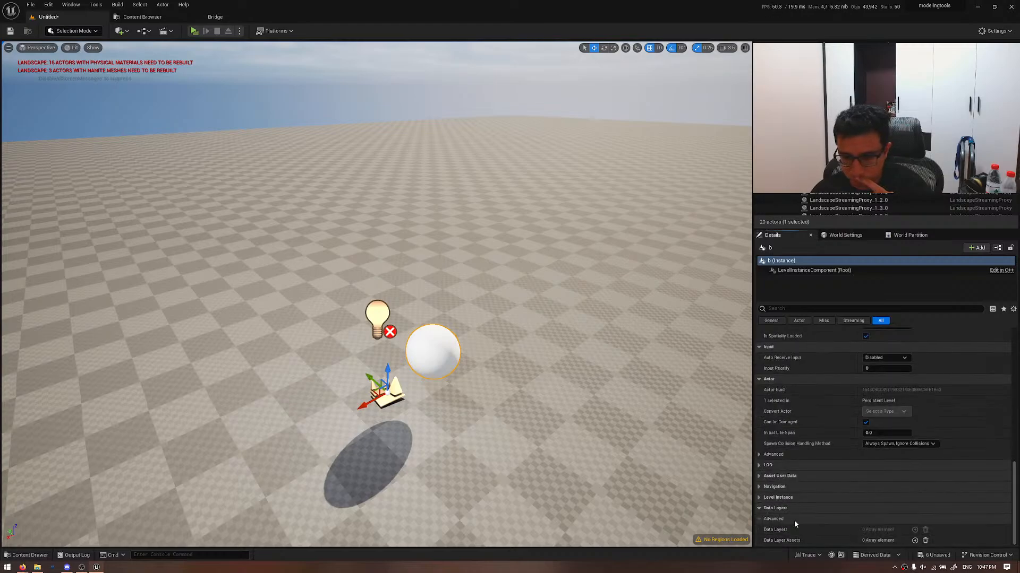
{"action": "left_click", "coordinate": [771, 510]}
{"action": "left_click", "coordinate": [762, 529]}
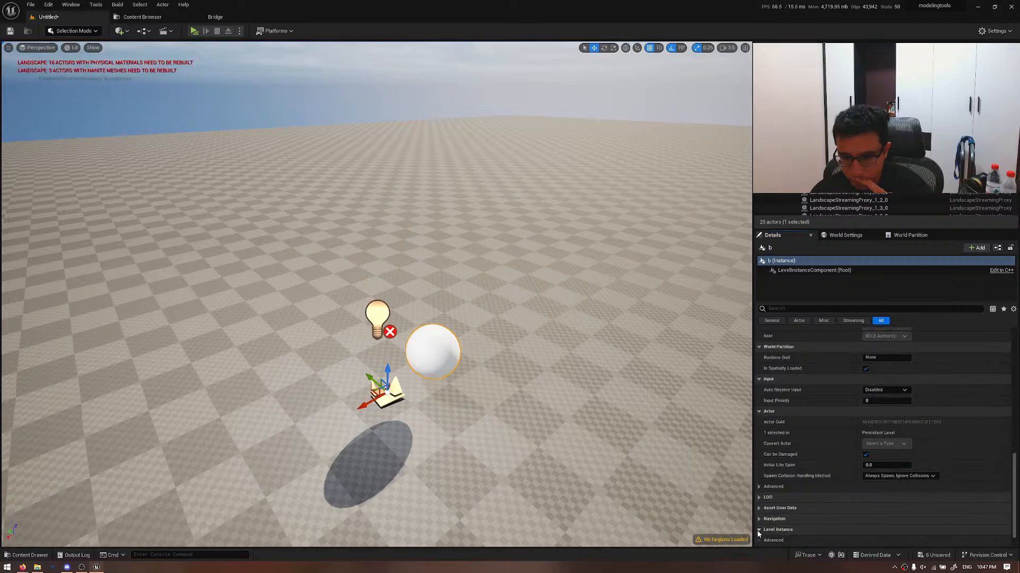
{"action": "scroll", "coordinate": [815, 512], "scroll_direction": "down", "scroll_amount": 1}
{"action": "left_click", "coordinate": [759, 497]}
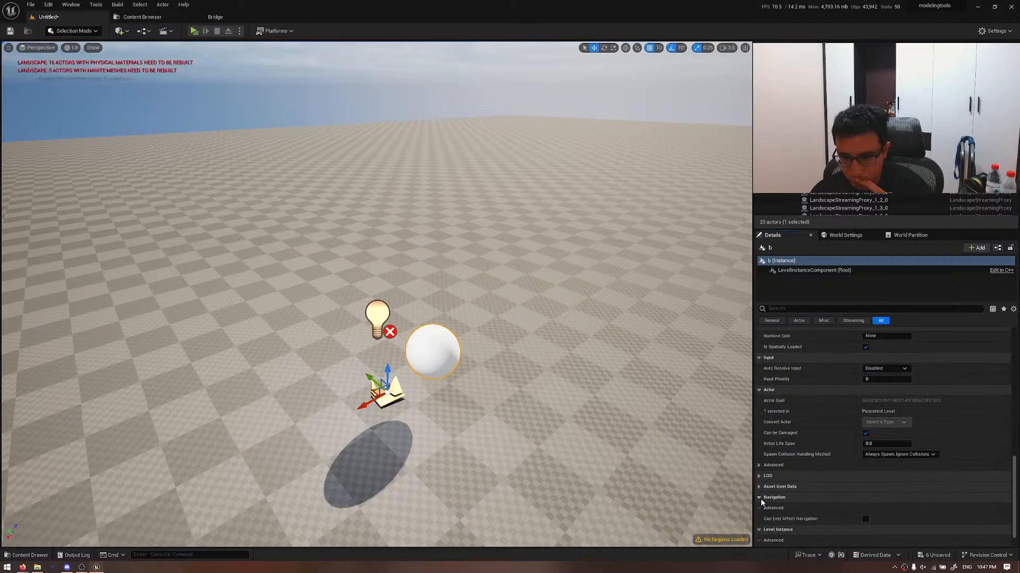
{"action": "left_click", "coordinate": [759, 486]}
{"action": "scroll", "coordinate": [760, 474], "scroll_direction": "up", "scroll_amount": 5}
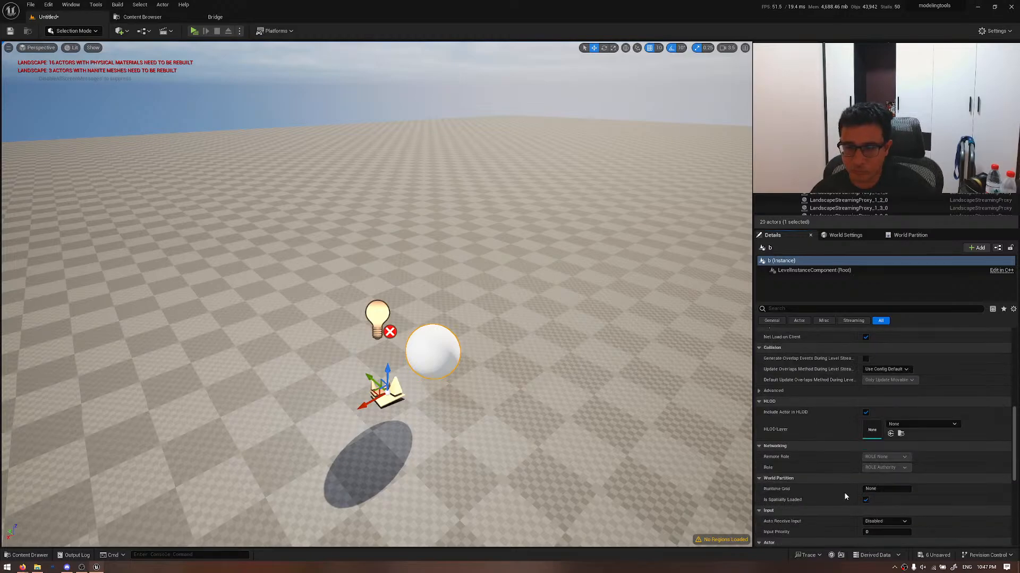
{"action": "scroll", "coordinate": [943, 499], "scroll_direction": "up", "scroll_amount": 5}
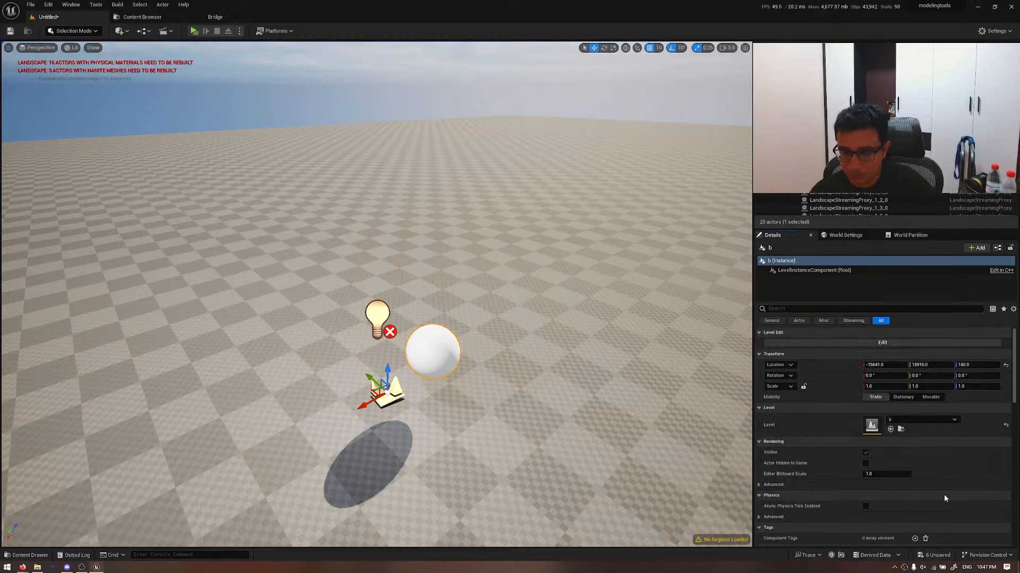
{"action": "key", "text": "alt+Tab"}
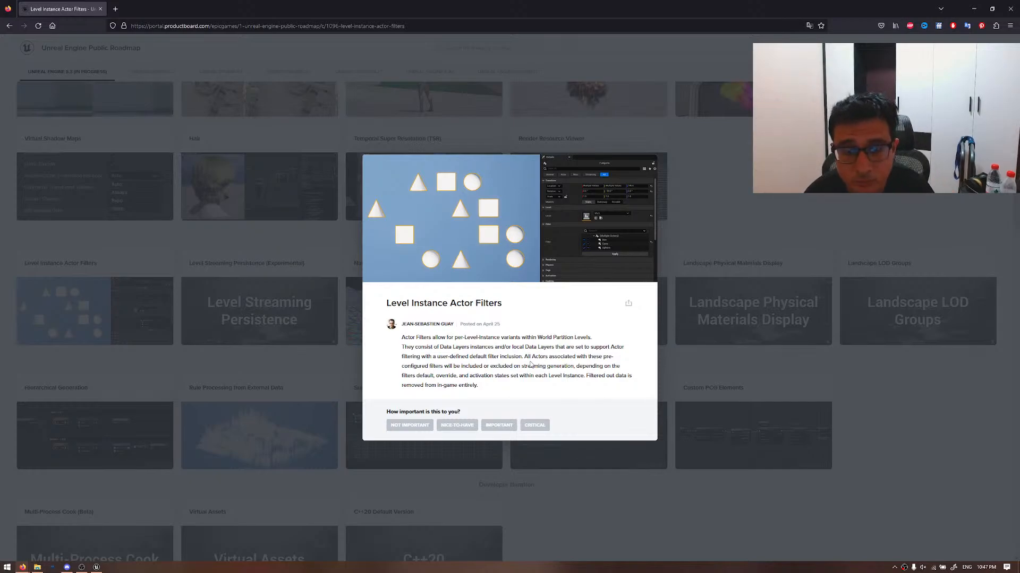
{"action": "key", "text": "alt+Tab"}
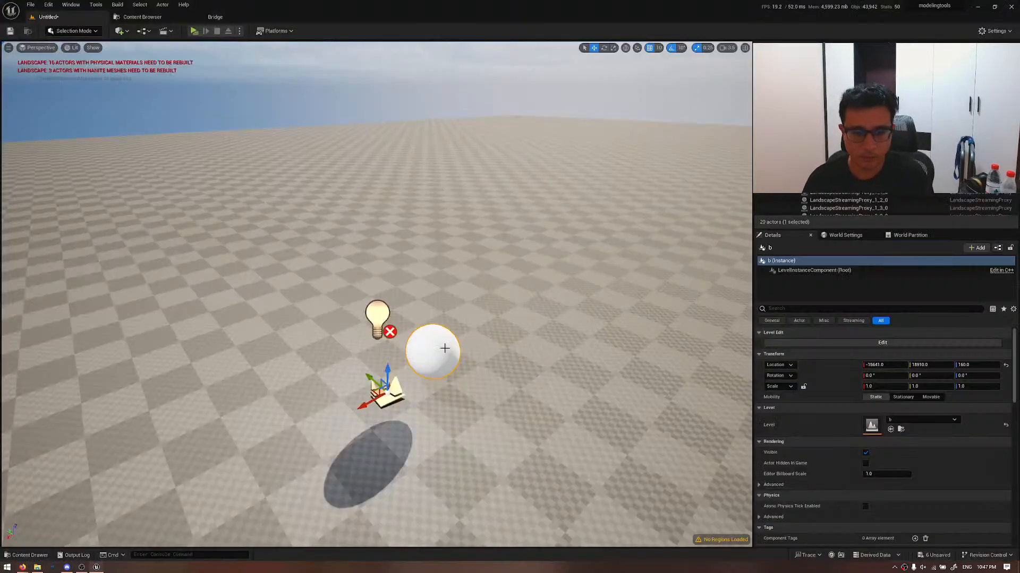
- Open level instance b for level editing and check its properties against the Level Instance Actor Filters roadmap entry
{"action": "right_click", "coordinate": [401, 345]}
{"action": "left_click", "coordinate": [425, 333]}
{"action": "right_click", "coordinate": [433, 338]}
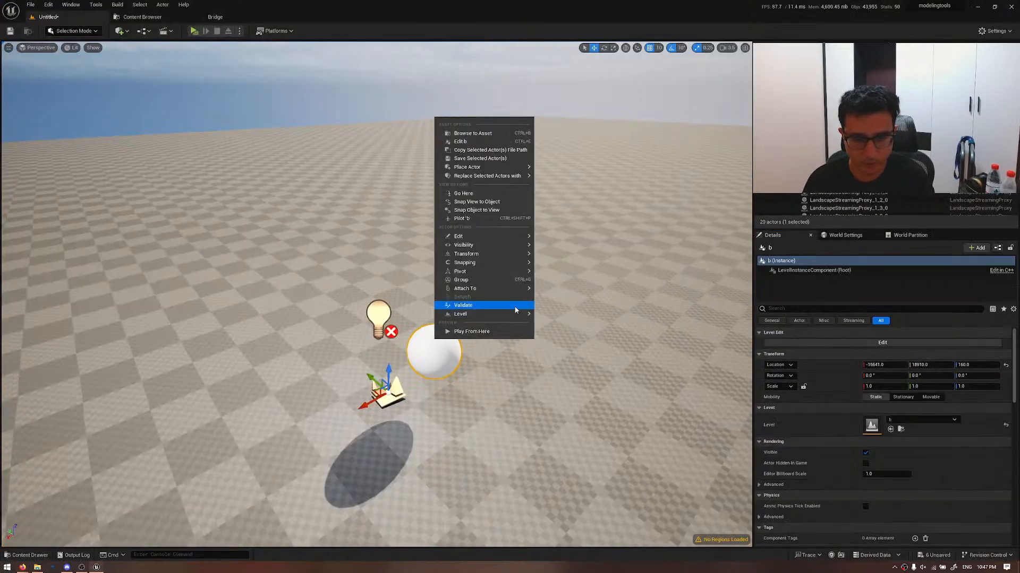
{"action": "mouse_move", "coordinate": [523, 314]}
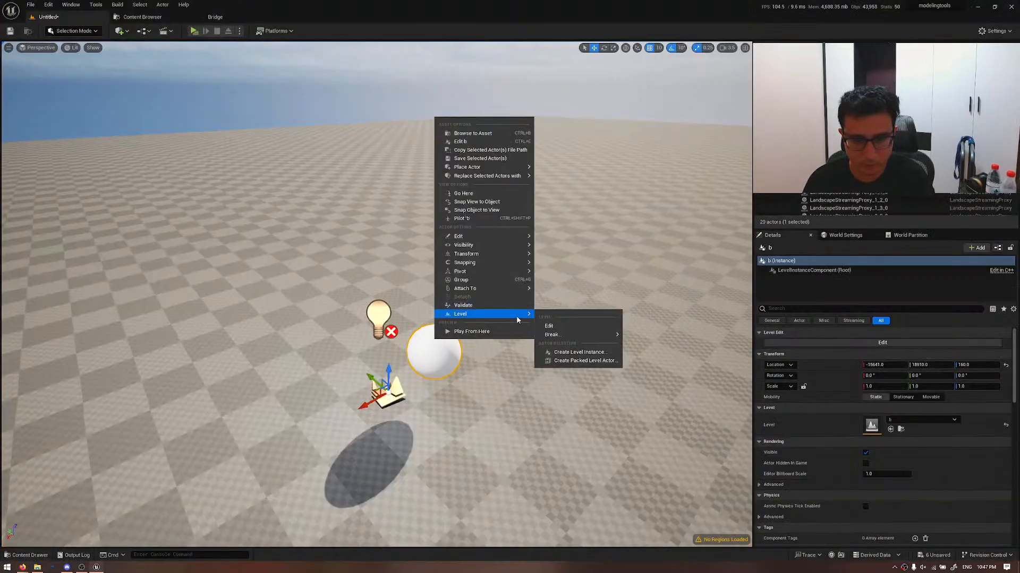
{"action": "left_click", "coordinate": [560, 325]}
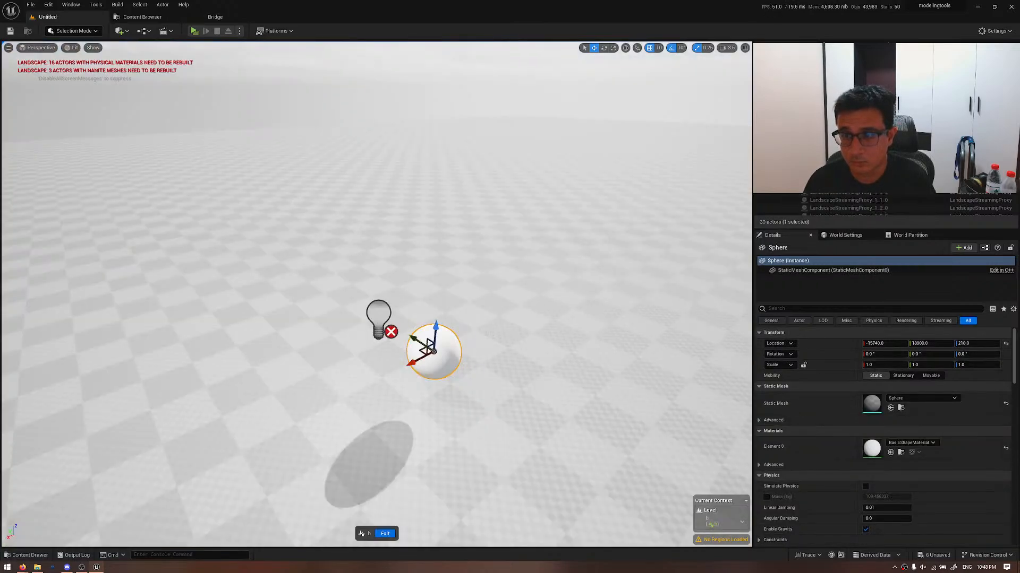
{"action": "left_click", "coordinate": [817, 130]}
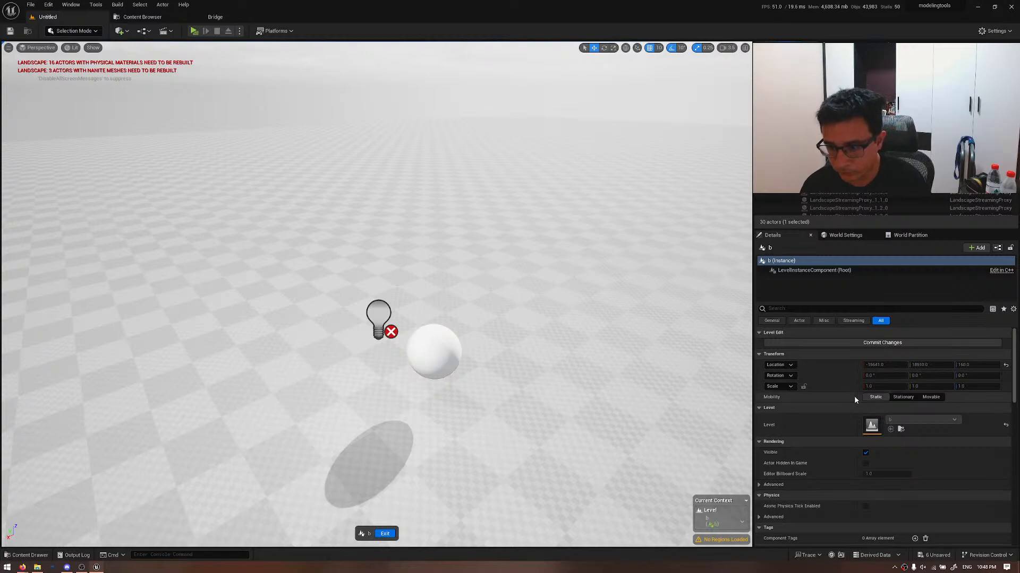
{"action": "scroll", "coordinate": [845, 398], "scroll_direction": "down", "scroll_amount": 6}
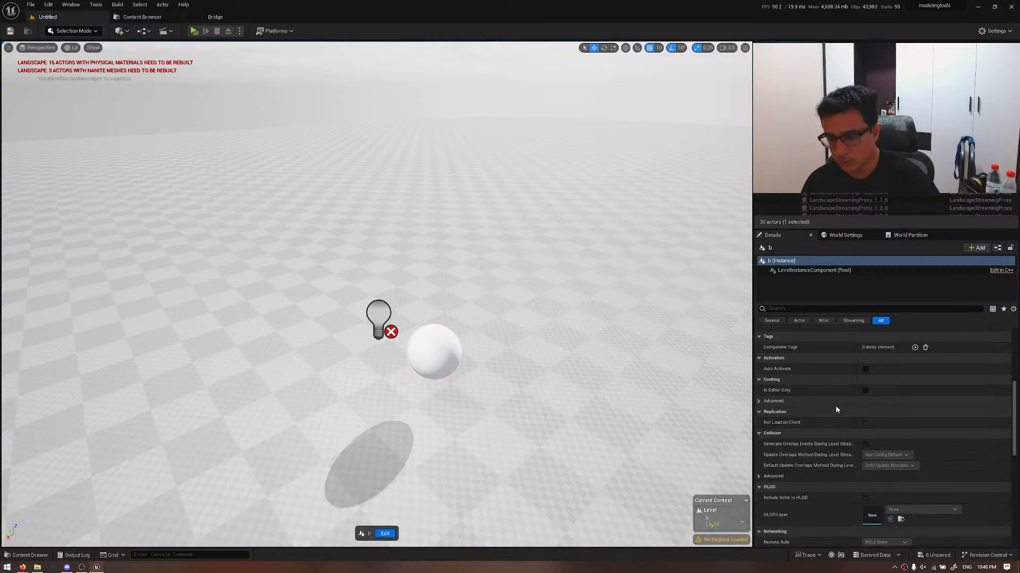
{"action": "scroll", "coordinate": [836, 406], "scroll_direction": "up", "scroll_amount": 6}
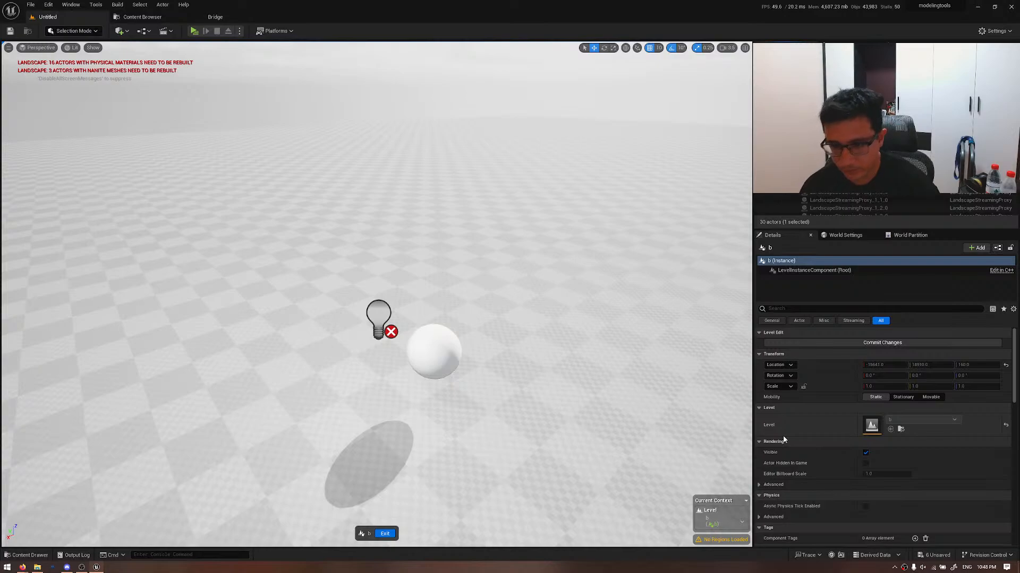
{"action": "key", "text": "alt+Tab"}
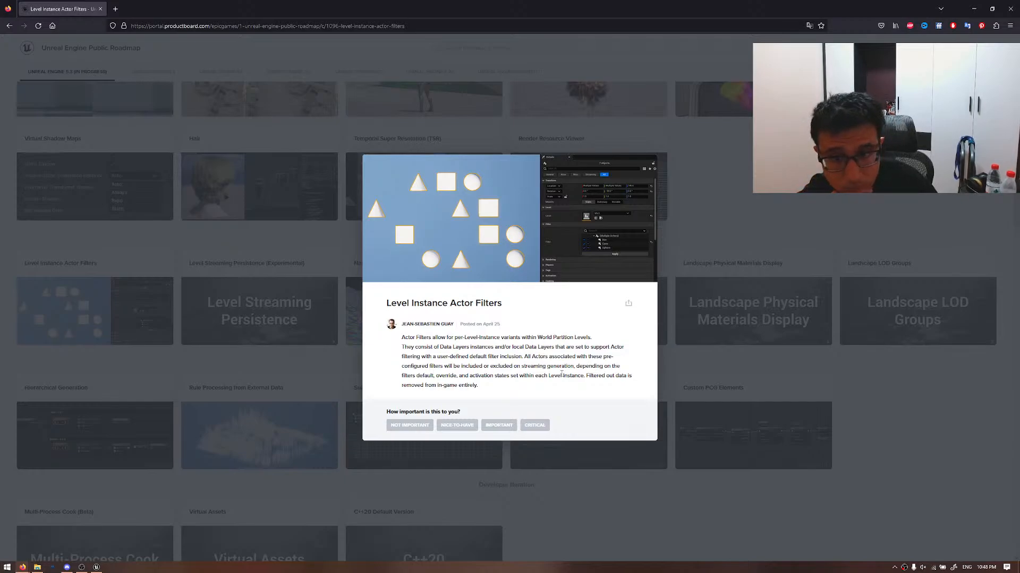
{"action": "key", "text": "alt+Tab"}
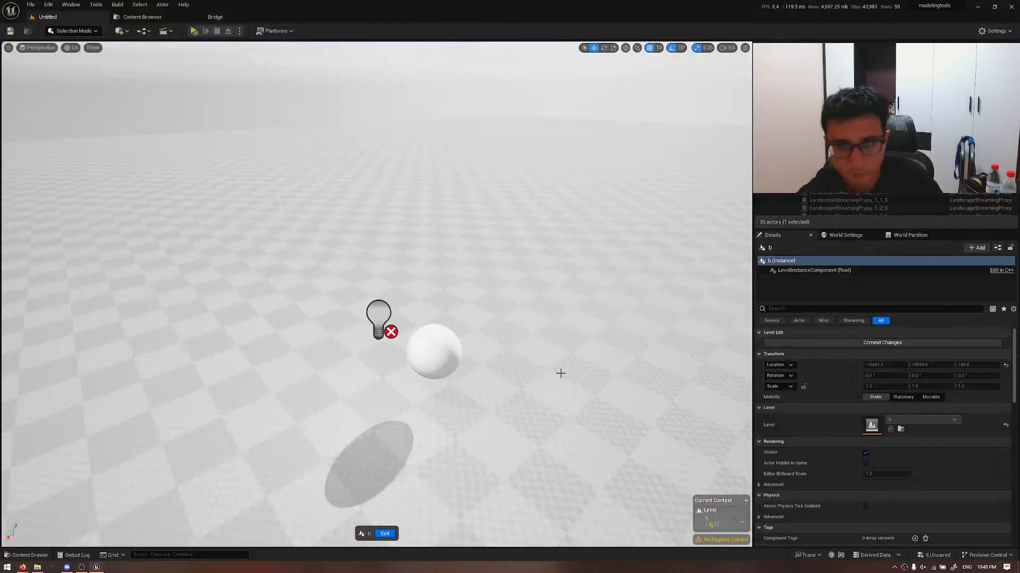
- Exit editing of level instance b and briefly play the level in the selected viewport
{"action": "left_click", "coordinate": [414, 471]}
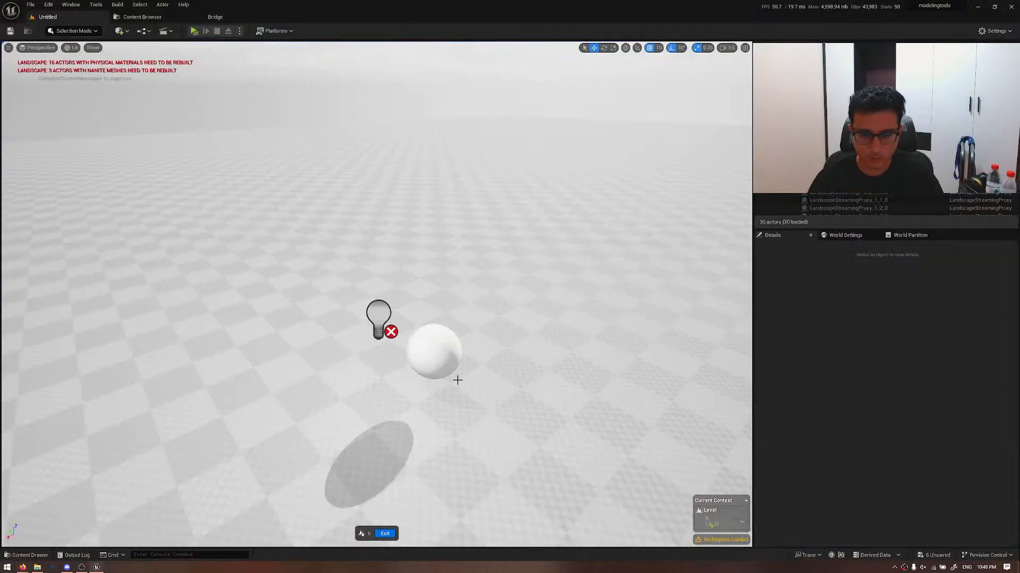
{"action": "key", "text": "Escape"}
{"action": "right_click_drag", "start_coordinate": [448, 364], "coordinate": [475, 319]}
{"action": "left_click", "coordinate": [240, 31]}
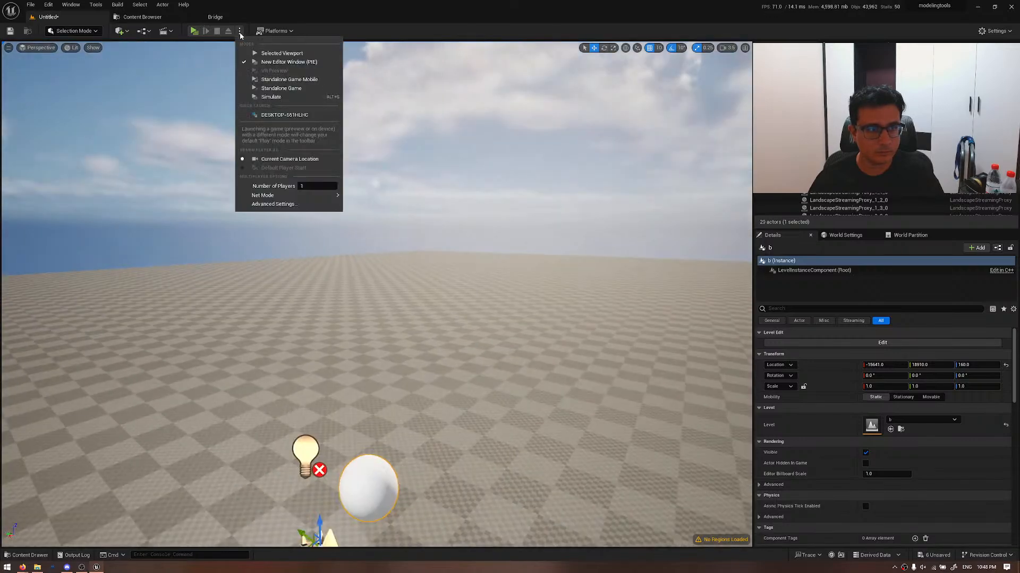
{"action": "left_click", "coordinate": [251, 54]}
{"action": "left_click", "coordinate": [404, 288]}
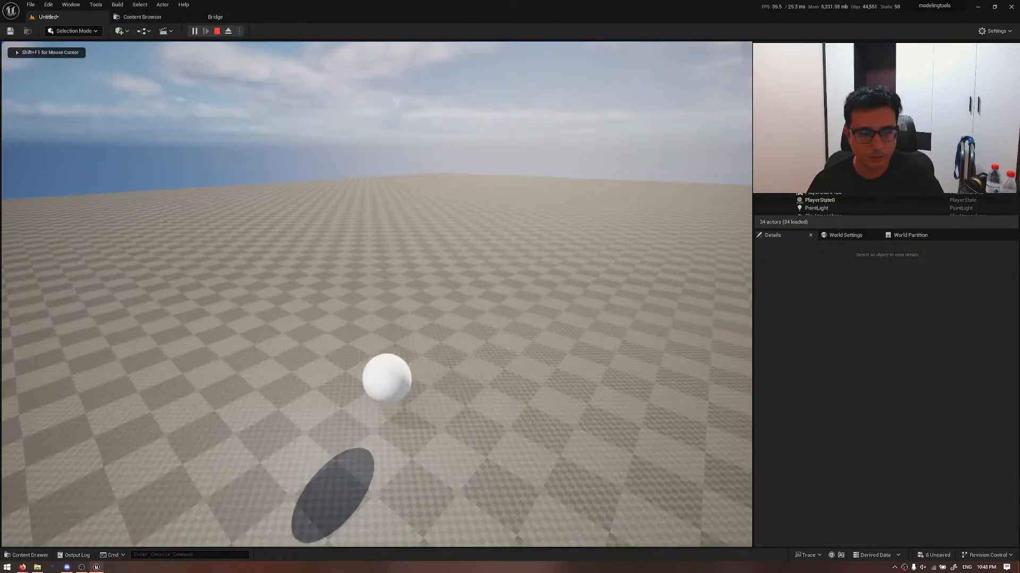
{"action": "key", "text": "Escape"}
- Switch to the roadmap in the browser and read the Level Streaming Persistence (Experimental) entry
{"action": "key", "text": "alt+Tab"}
{"action": "left_click", "coordinate": [734, 302]}
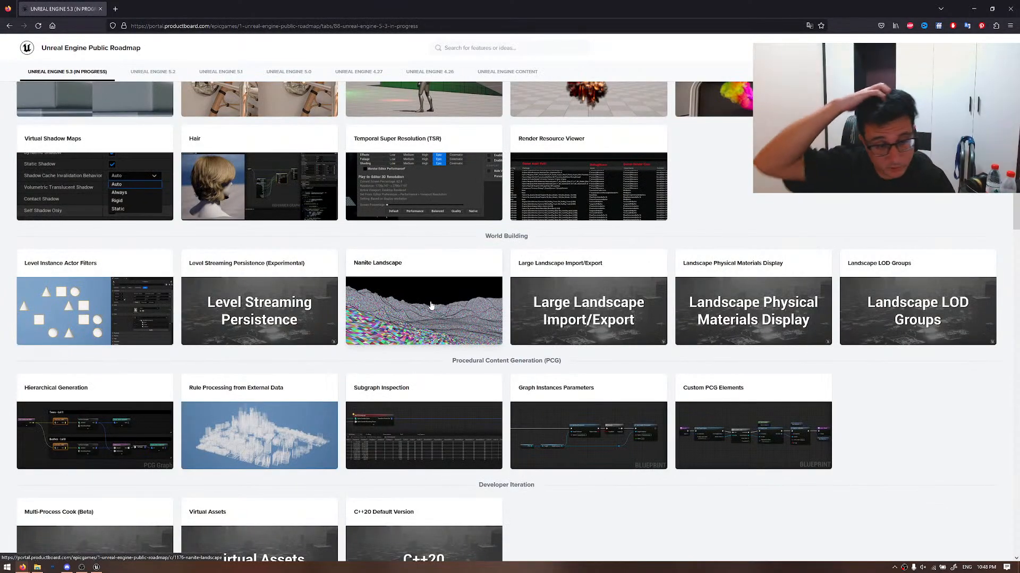
{"action": "left_click", "coordinate": [297, 300]}
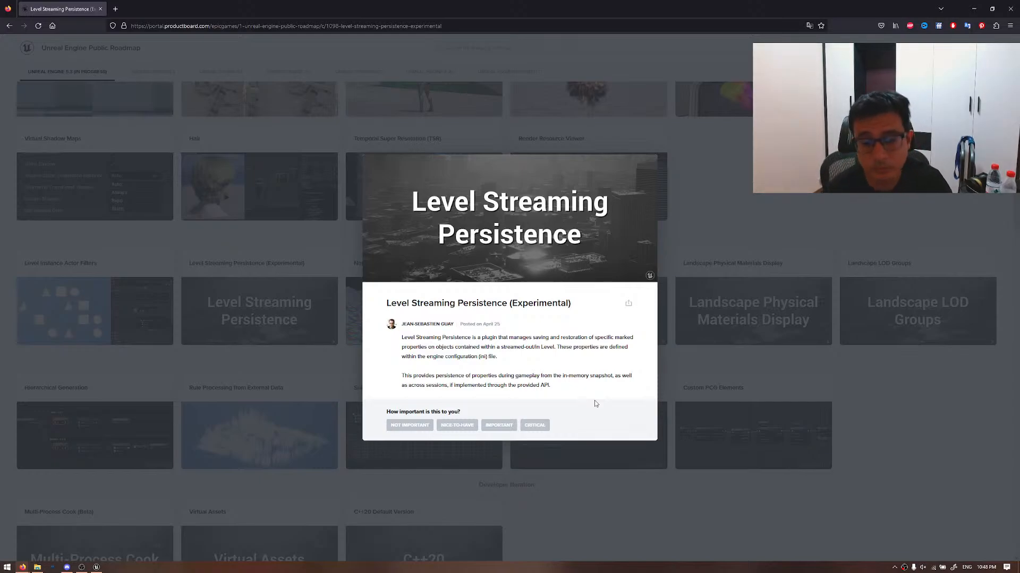
- Read the roadmap entries Landscape Physical Materials Display and Landscape LOD Groups
{"action": "left_click", "coordinate": [738, 383]}
{"action": "left_click", "coordinate": [769, 344]}
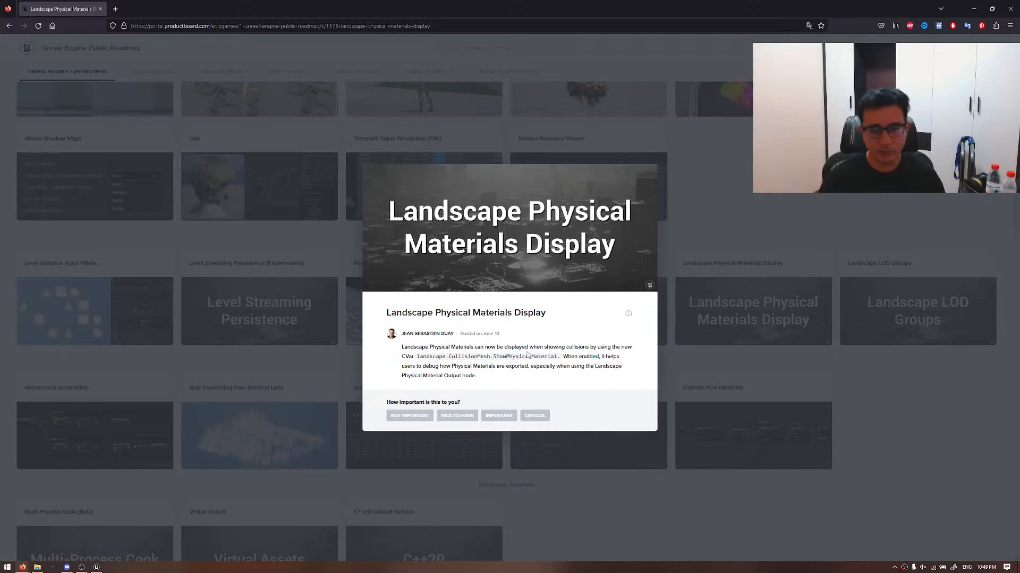
{"action": "left_click", "coordinate": [859, 367]}
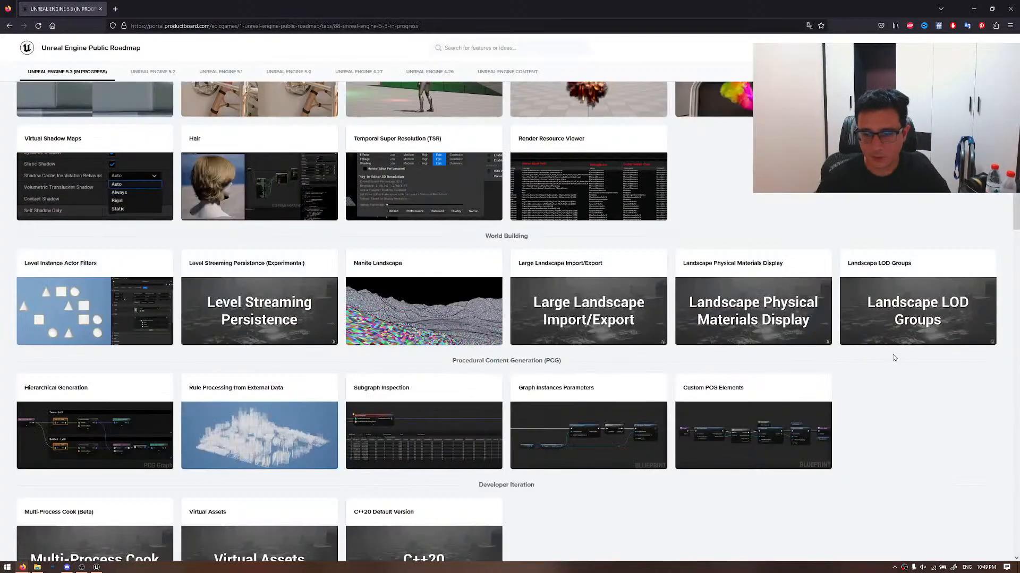
{"action": "left_click", "coordinate": [890, 336]}
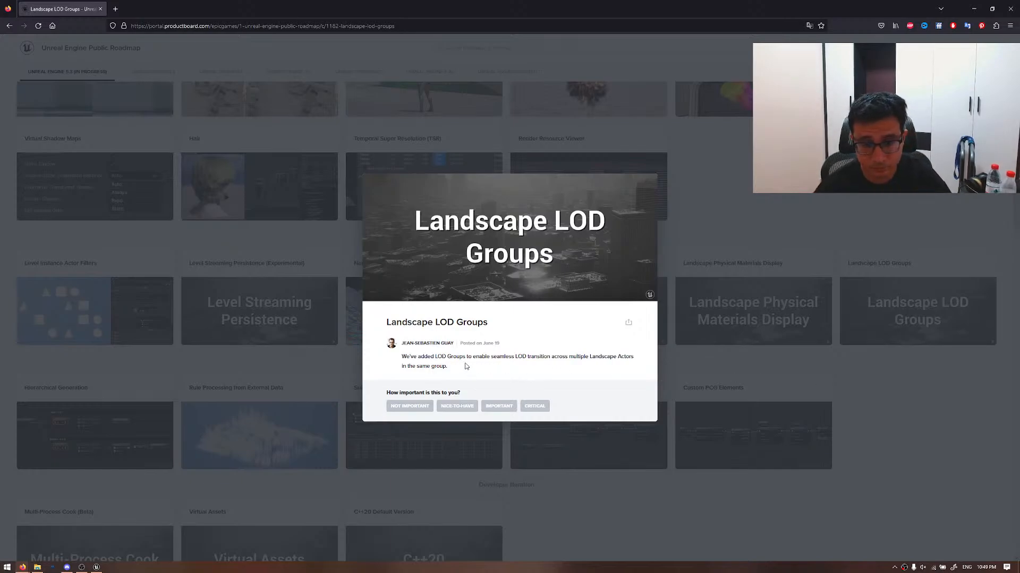
- Switch to the Unreal Editor and check the properties of LandscapeStreamingProxy_2_2_0 against the Landscape LOD Groups roadmap entry
{"action": "key", "text": "alt+Tab"}
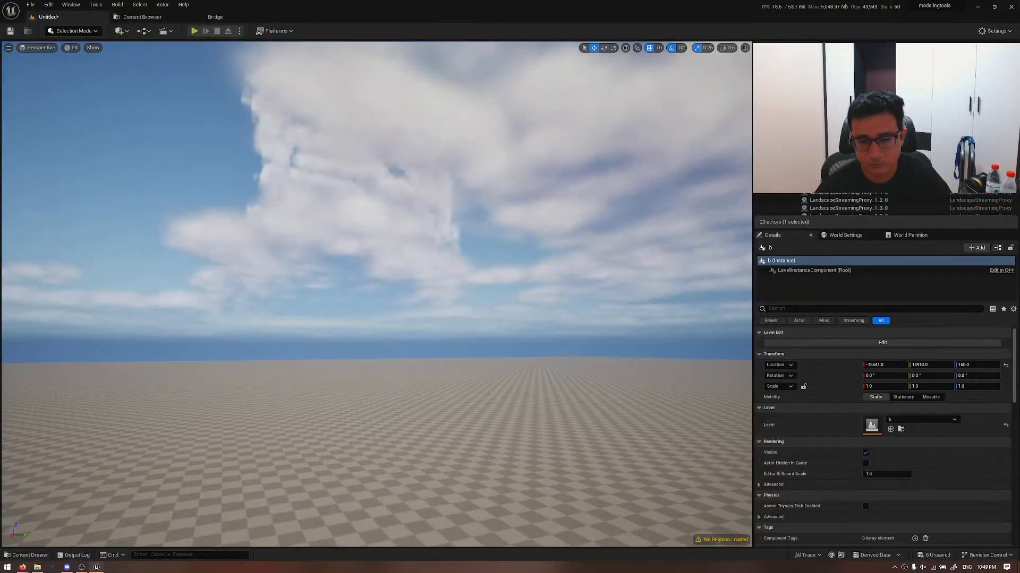
{"action": "scroll", "coordinate": [859, 411], "scroll_direction": "down", "scroll_amount": 3}
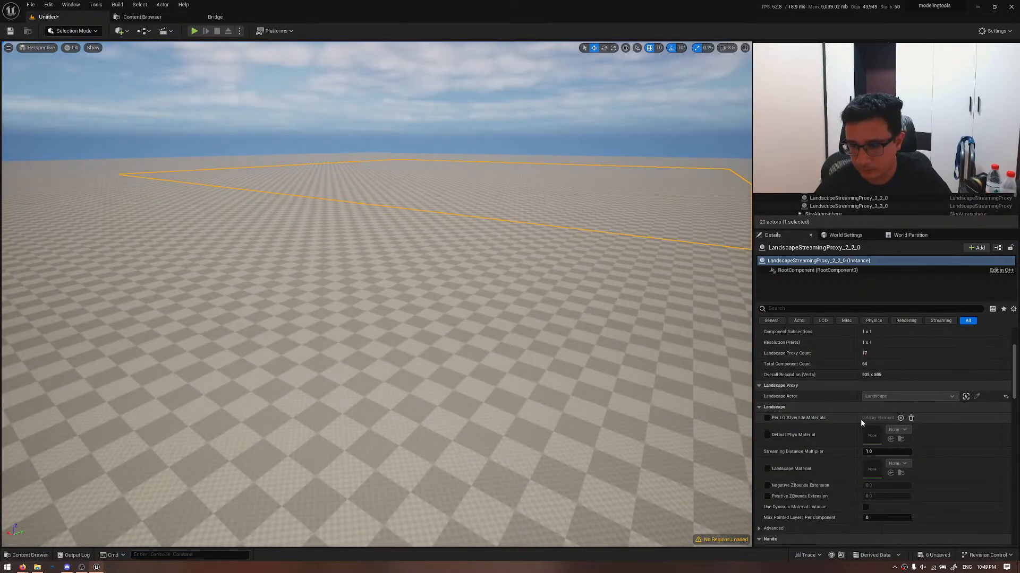
{"action": "scroll", "coordinate": [874, 383], "scroll_direction": "down", "scroll_amount": 2}
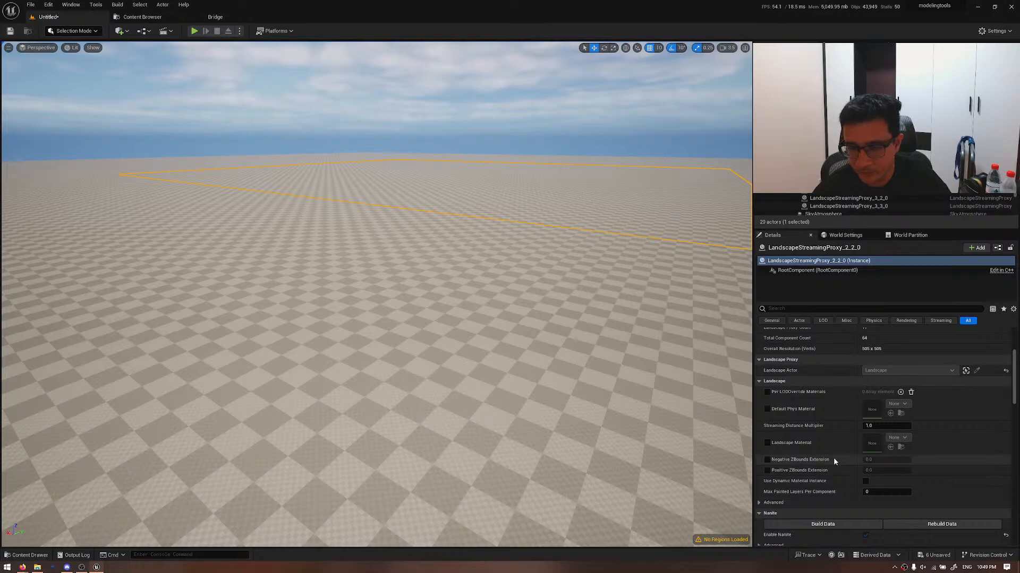
{"action": "key", "text": "alt+Tab"}
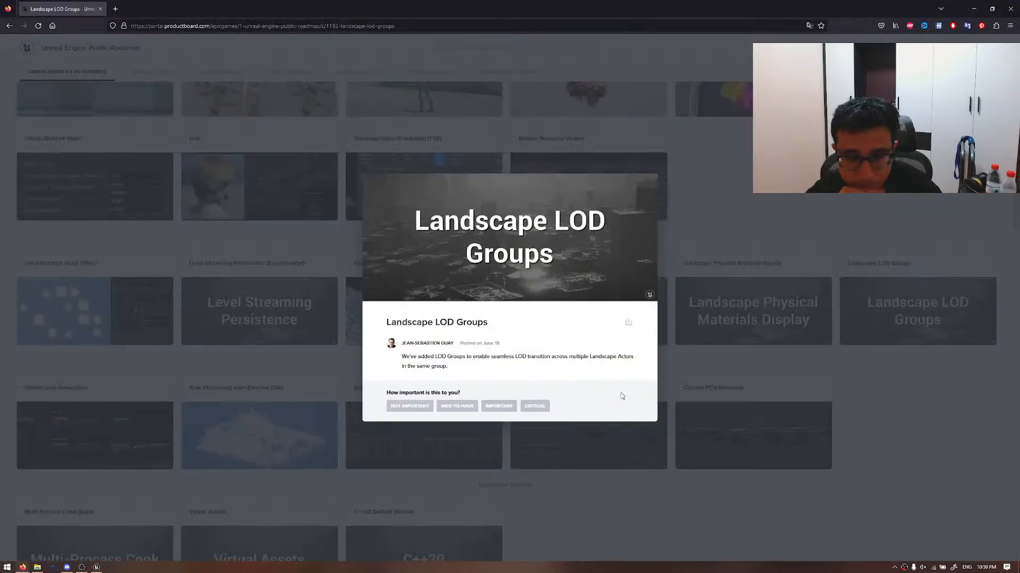
{"action": "key", "text": "alt+Tab"}
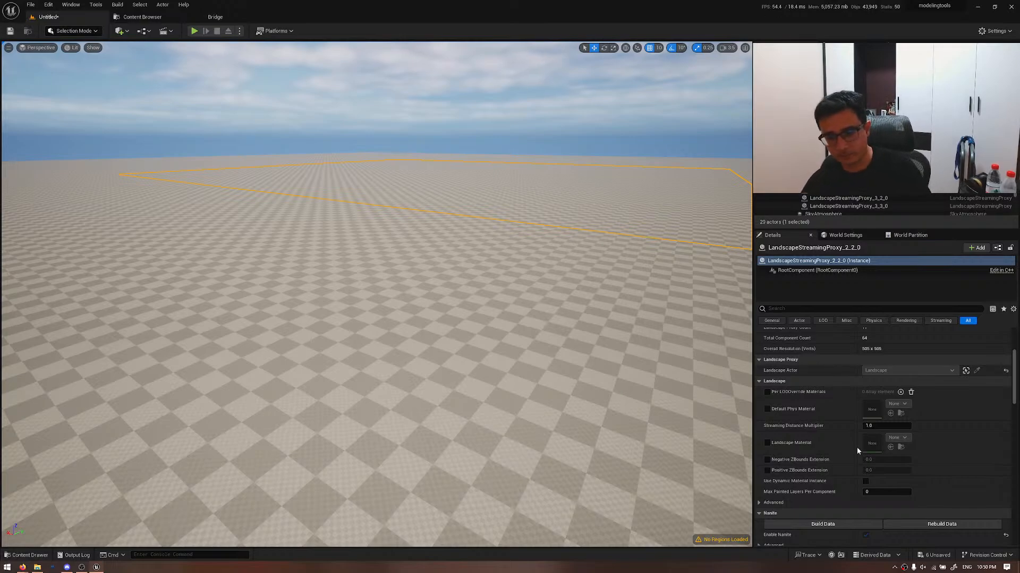
{"action": "scroll", "coordinate": [871, 457], "scroll_direction": "down", "scroll_amount": 3}
{"action": "scroll", "coordinate": [880, 467], "scroll_direction": "up", "scroll_amount": 2}
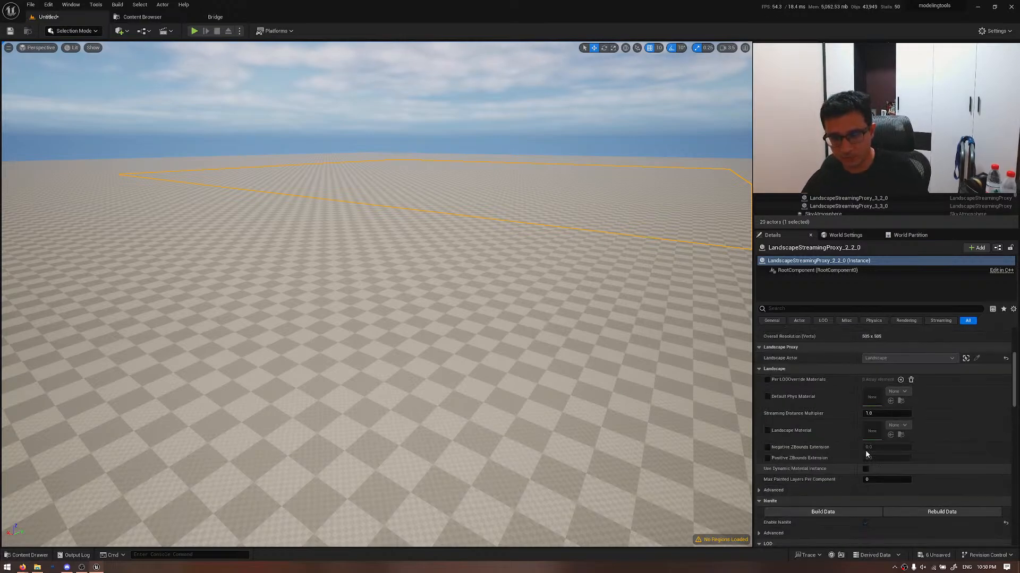
{"action": "left_click", "coordinate": [767, 380]}
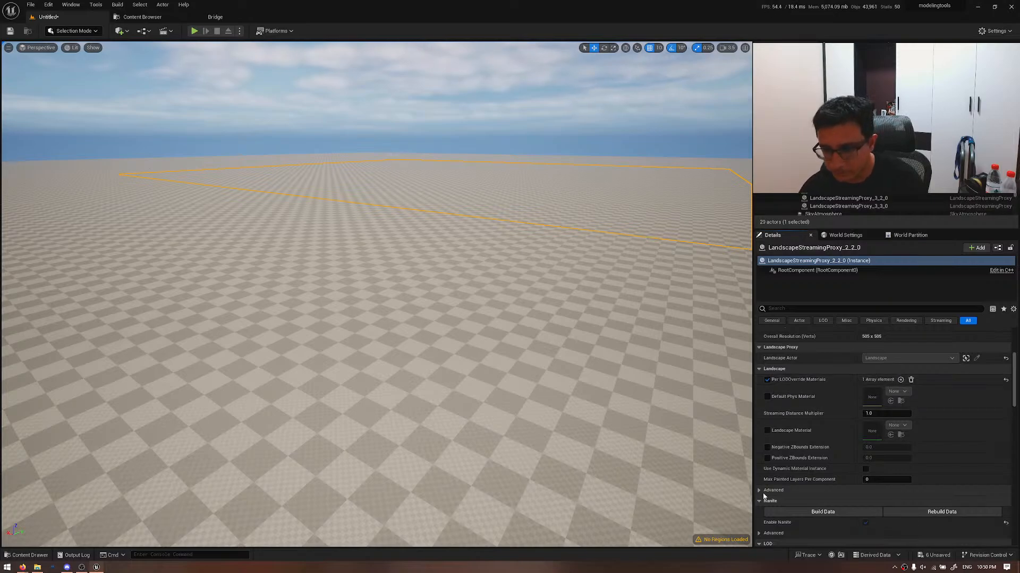
{"action": "left_click", "coordinate": [911, 381]}
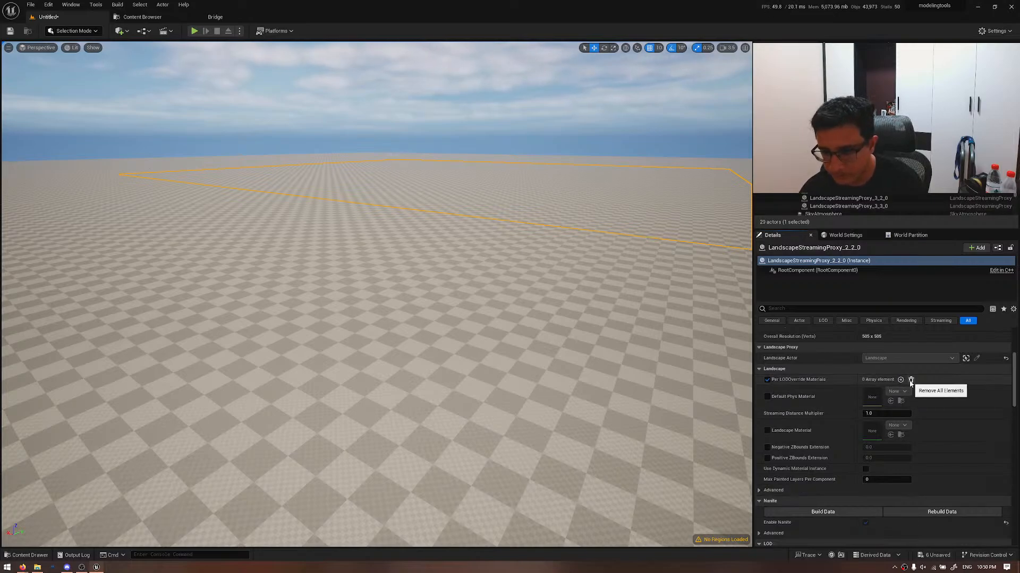
{"action": "left_click", "coordinate": [767, 381]}
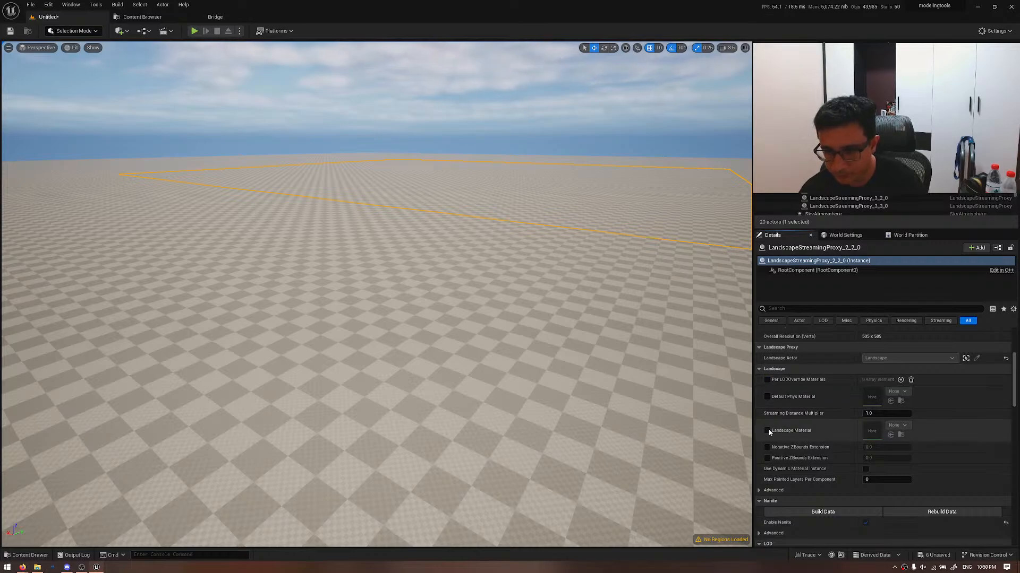
- Inspect the landscape mesh around the selected streaming proxy in wireframe view, and return to lit shading
{"action": "scroll", "coordinate": [765, 438], "scroll_direction": "down", "scroll_amount": 2}
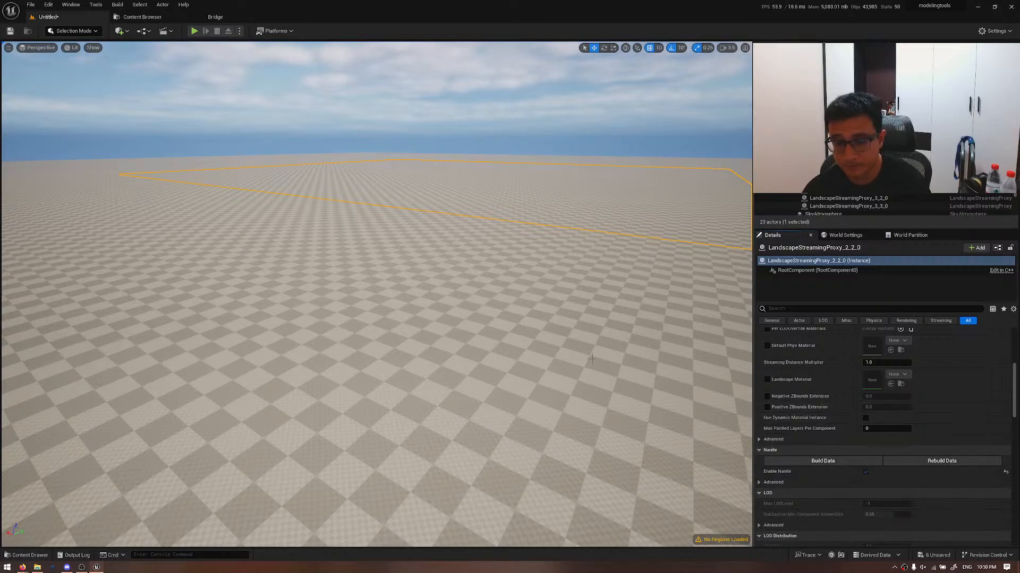
{"action": "scroll", "coordinate": [805, 409], "scroll_direction": "down", "scroll_amount": 2}
{"action": "right_click_drag", "start_coordinate": [585, 351], "coordinate": [452, 414]}
{"action": "scroll", "coordinate": [669, 329], "scroll_direction": "up", "scroll_amount": 3}
{"action": "key", "text": "alt+2"}
{"action": "key", "text": "alt+4"}
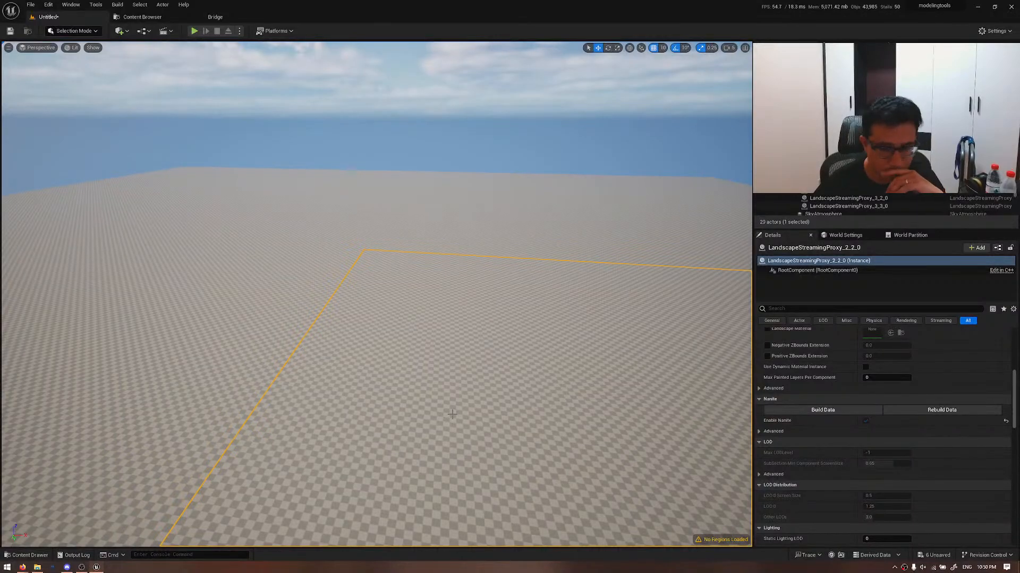
- Examine the streaming proxy's LOD, lighting, virtual texture, collision, HLOD and World Partition settings
{"action": "scroll", "coordinate": [934, 414], "scroll_direction": "down", "scroll_amount": 4}
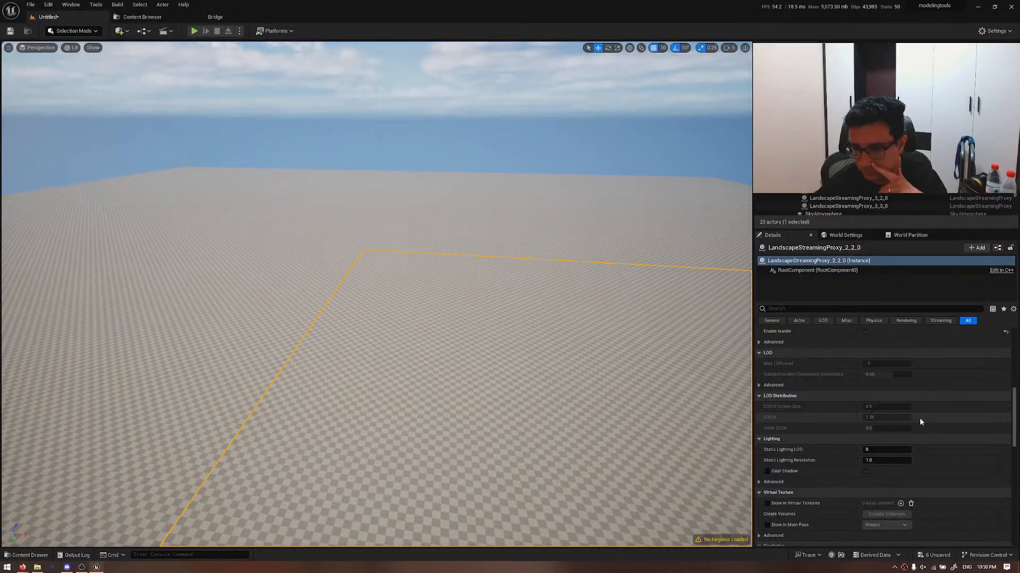
{"action": "scroll", "coordinate": [919, 420], "scroll_direction": "down", "scroll_amount": 4}
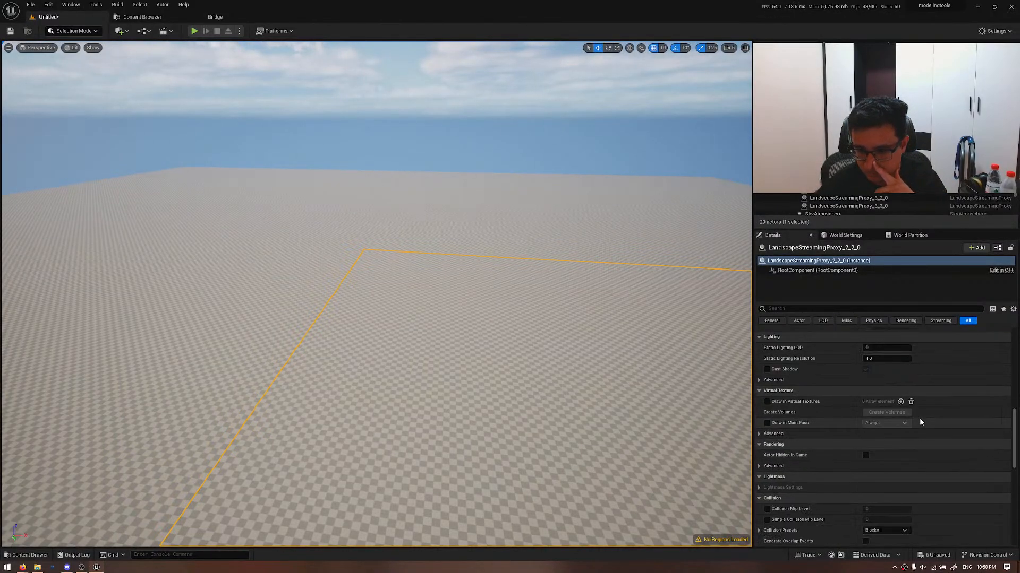
{"action": "scroll", "coordinate": [919, 419], "scroll_direction": "down", "scroll_amount": 2}
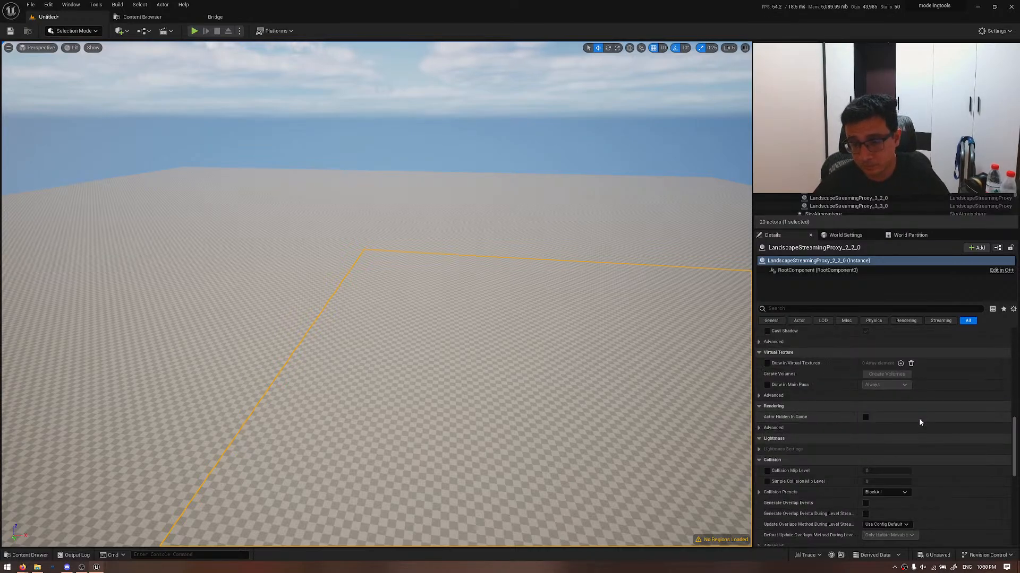
{"action": "scroll", "coordinate": [920, 422], "scroll_direction": "down", "scroll_amount": 2}
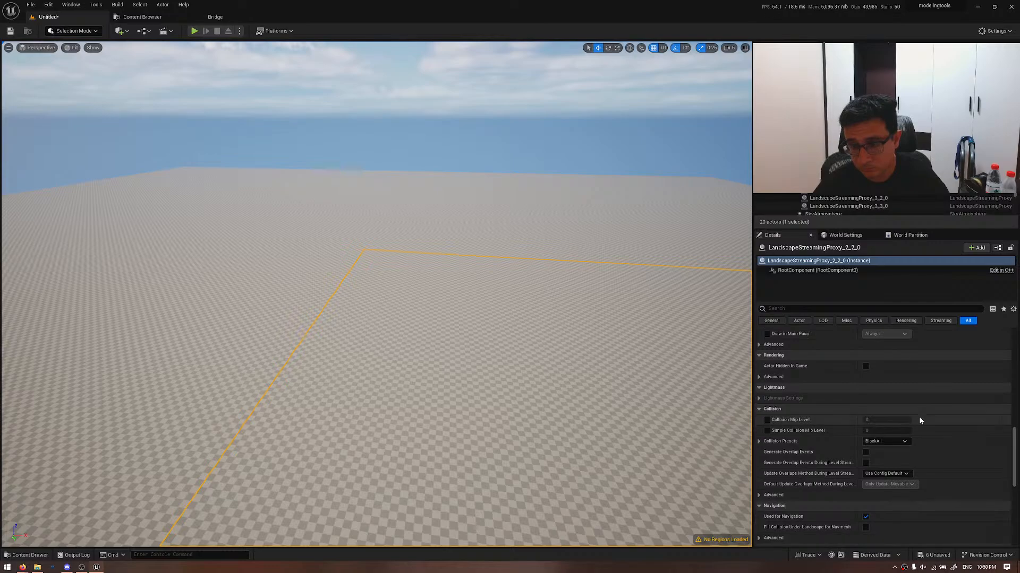
{"action": "scroll", "coordinate": [919, 420], "scroll_direction": "down", "scroll_amount": 6}
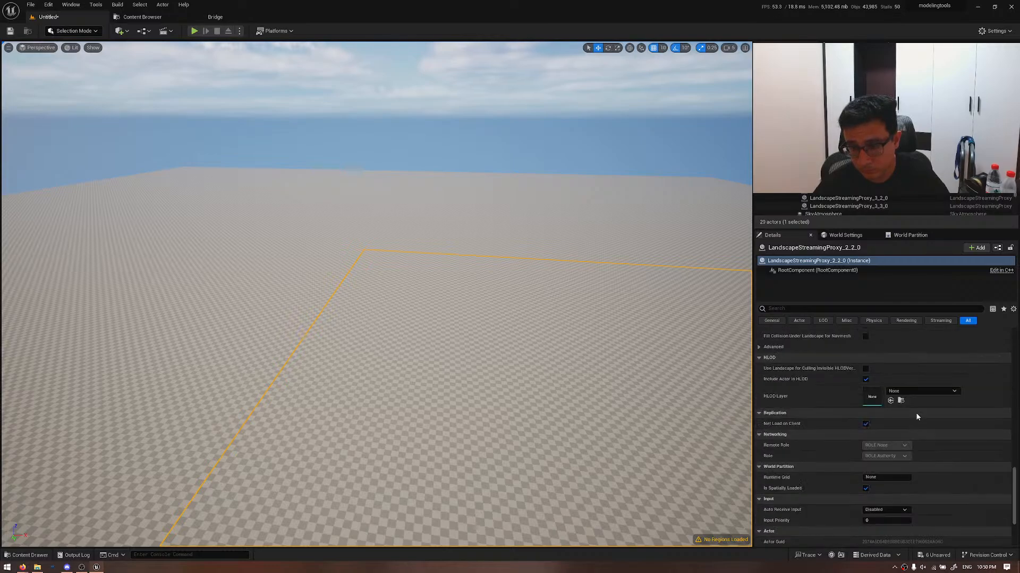
- Switch to the roadmap in the browser and read the Hierarchical Generation entry under Procedural Content Generation
{"action": "key", "text": "alt+Tab"}
{"action": "left_click", "coordinate": [795, 398]}
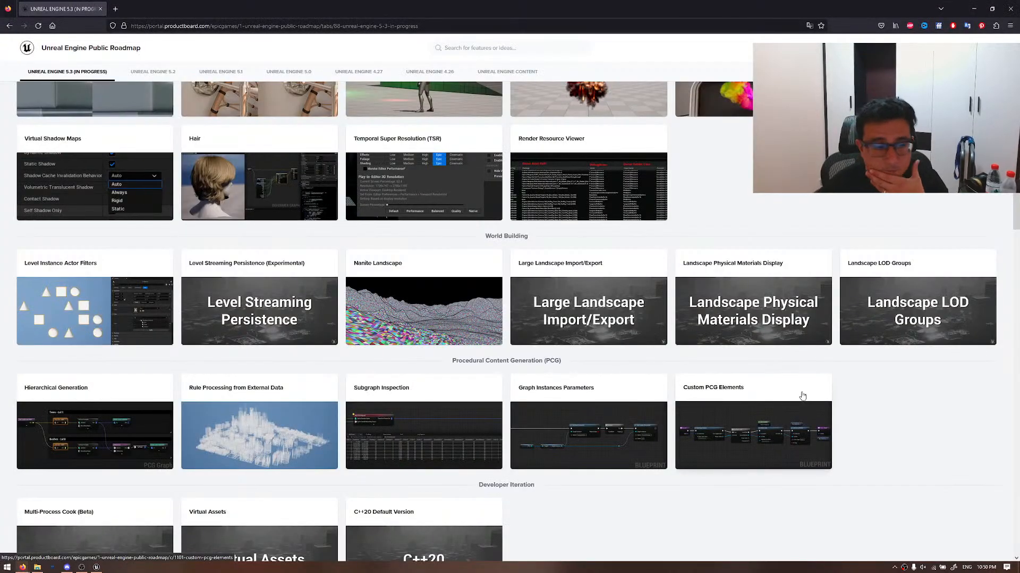
{"action": "scroll", "coordinate": [290, 391], "scroll_direction": "down", "scroll_amount": 2}
{"action": "left_click", "coordinate": [149, 325]}
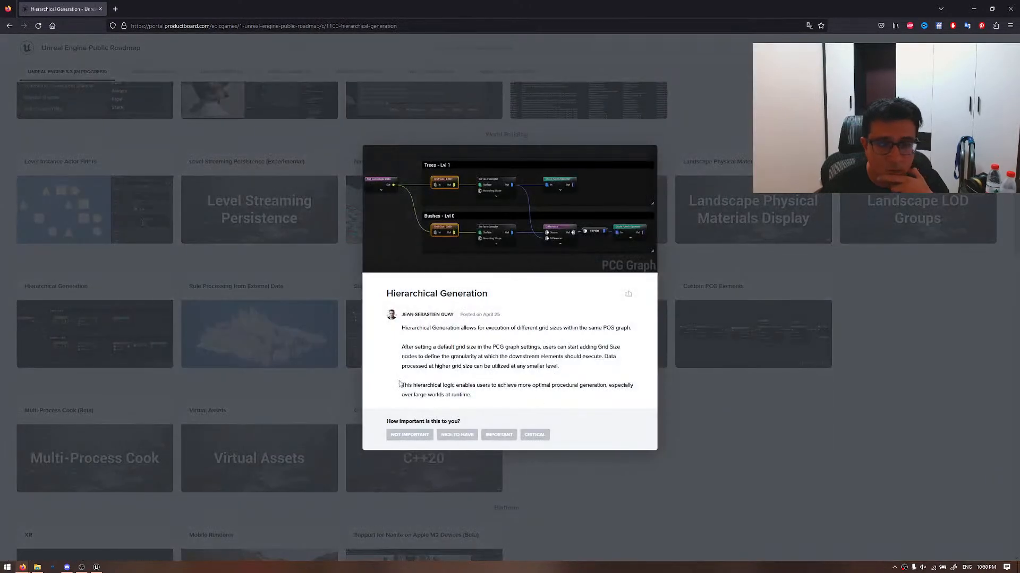
{"action": "left_click", "coordinate": [717, 466]}
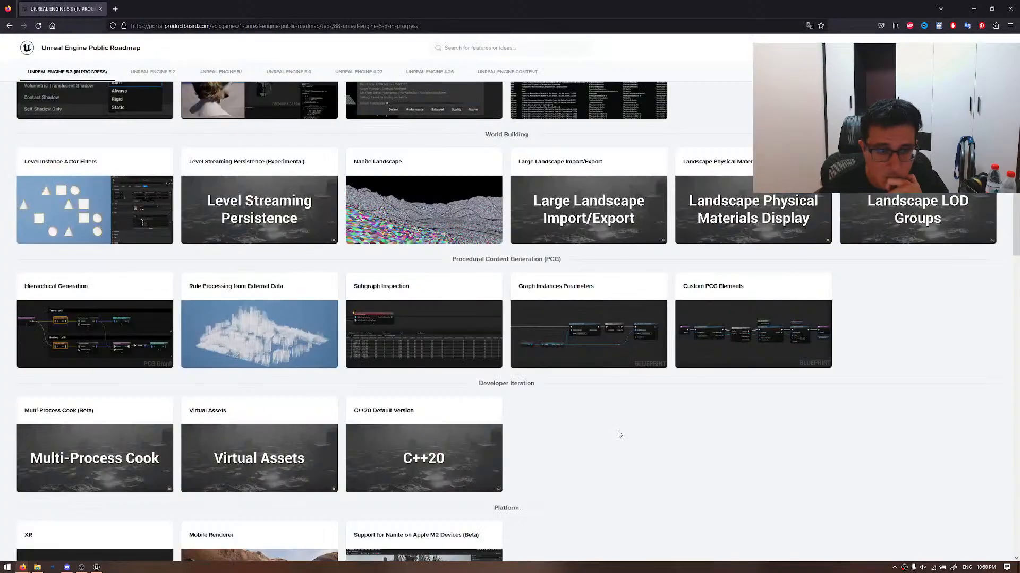
- Read the roadmap entries Rule Processing from External Data and Graph Instances Parameters
{"action": "left_click", "coordinate": [307, 342]}
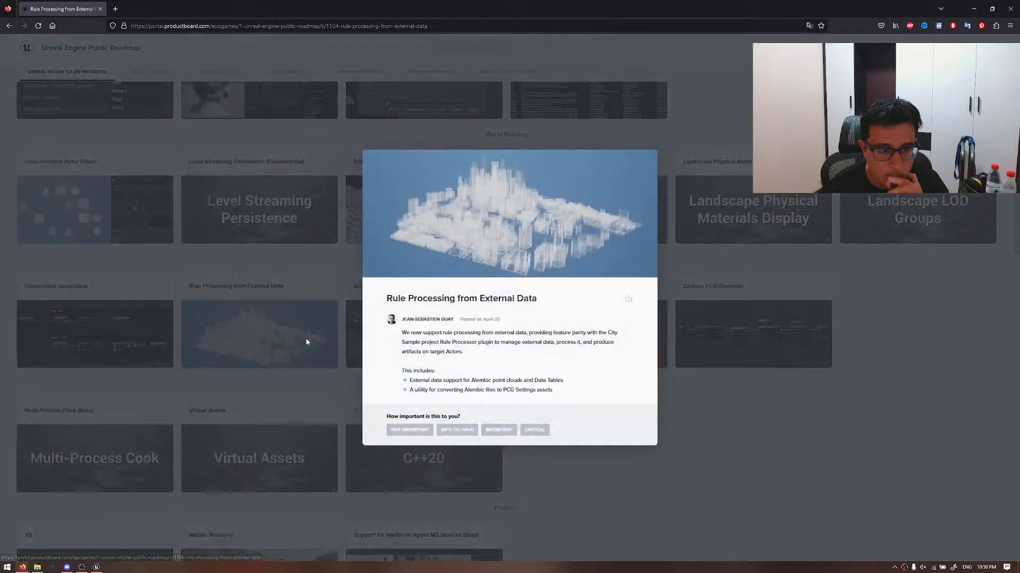
{"action": "left_click", "coordinate": [578, 472]}
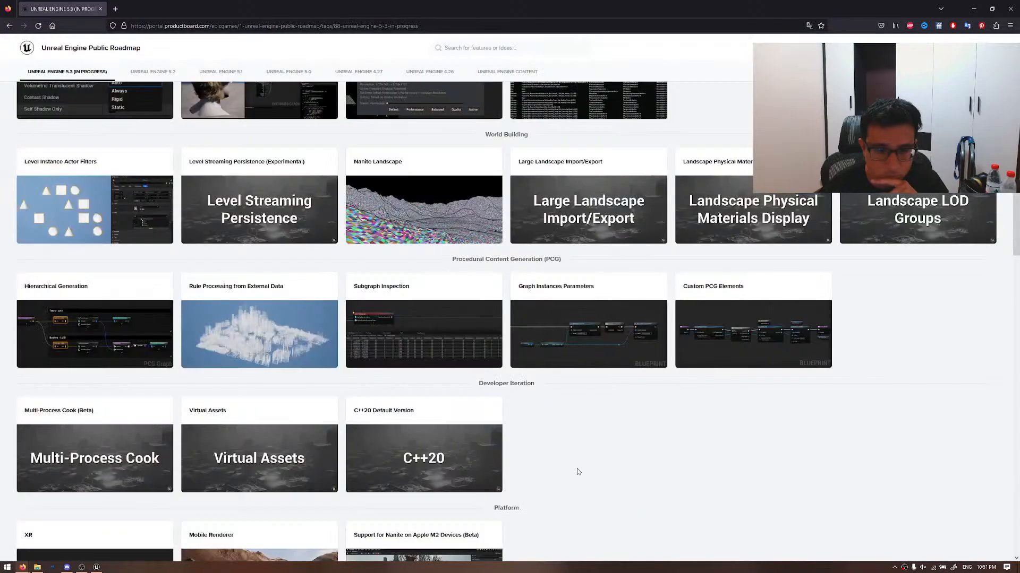
{"action": "left_click", "coordinate": [586, 354]}
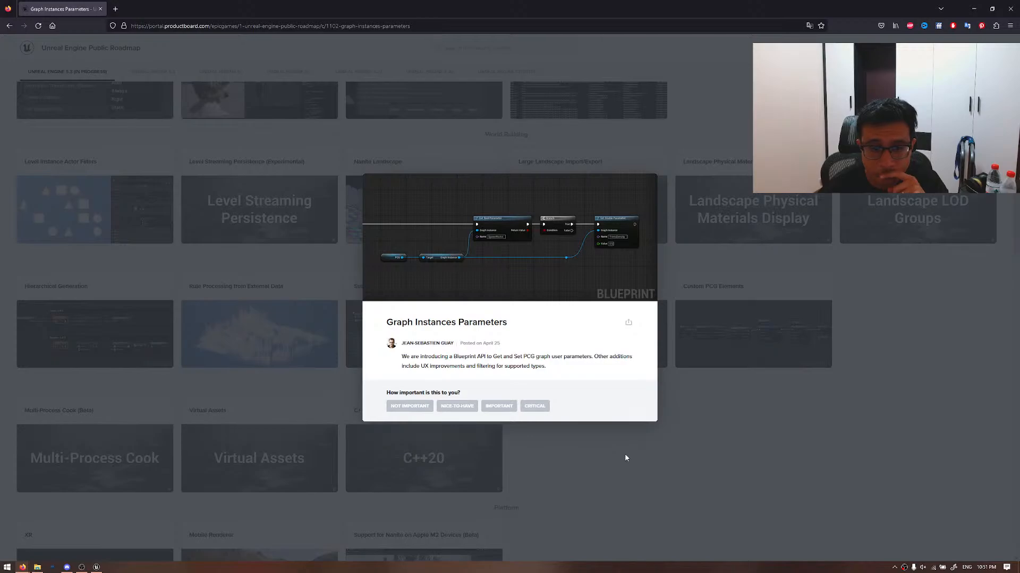
{"action": "left_click", "coordinate": [626, 458]}
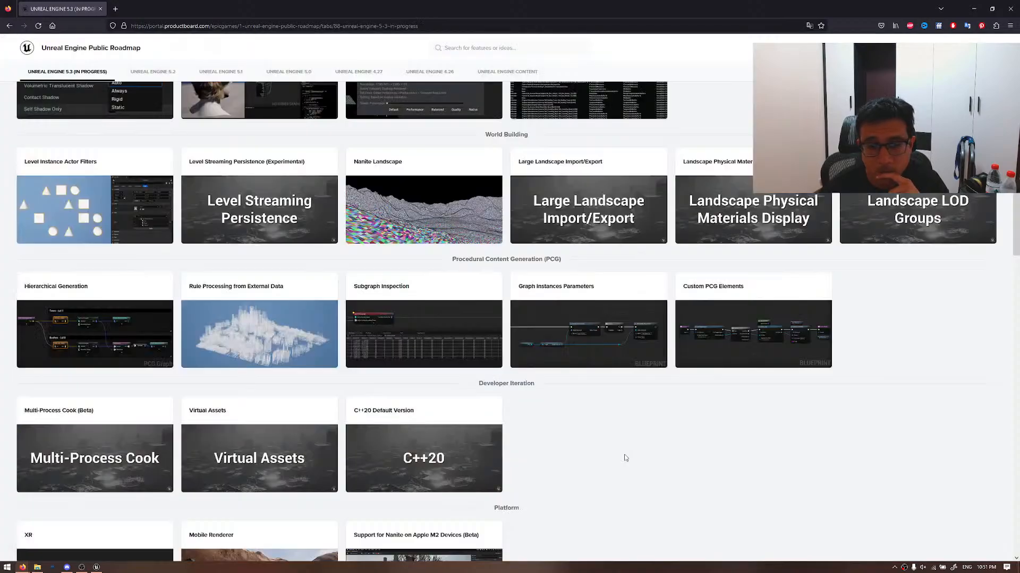
- Read the Mobile Renderer entry in the roadmap's Platform section
{"action": "scroll", "coordinate": [649, 457], "scroll_direction": "down", "scroll_amount": 1}
{"action": "scroll", "coordinate": [651, 458], "scroll_direction": "down", "scroll_amount": 1}
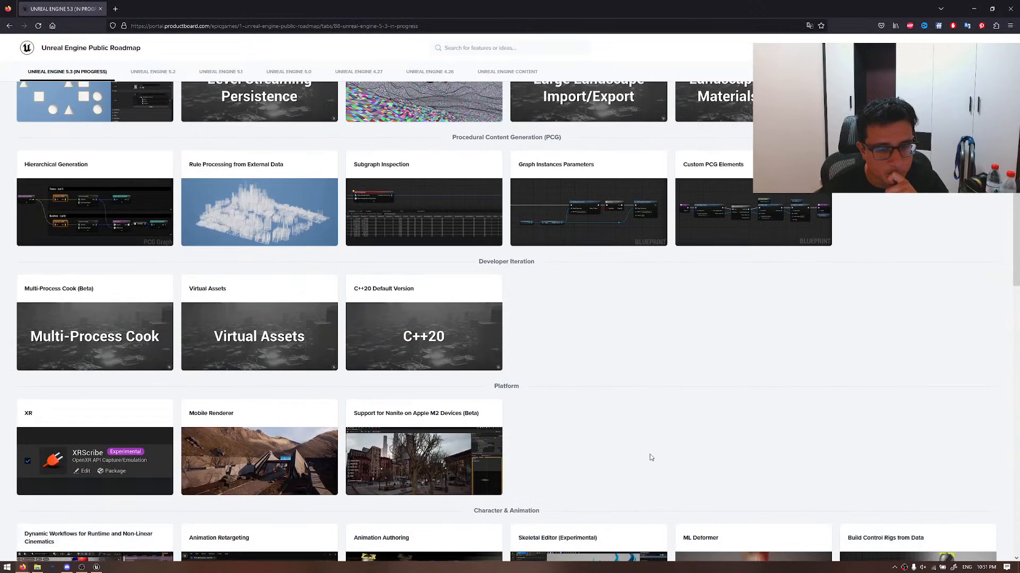
{"action": "scroll", "coordinate": [651, 458], "scroll_direction": "down", "scroll_amount": 1}
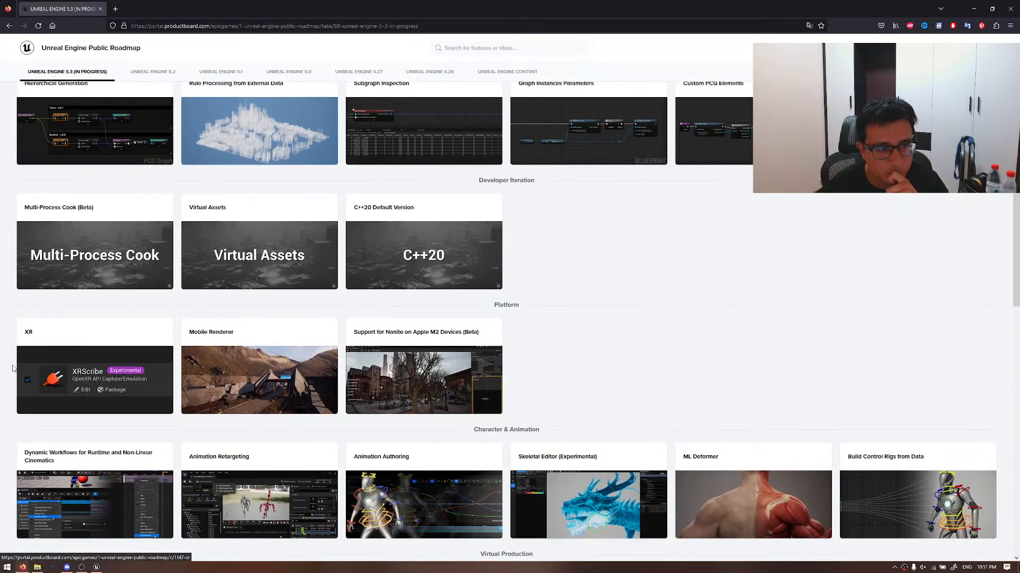
{"action": "scroll", "coordinate": [8, 391], "scroll_direction": "down", "scroll_amount": 1}
{"action": "left_click", "coordinate": [246, 293]}
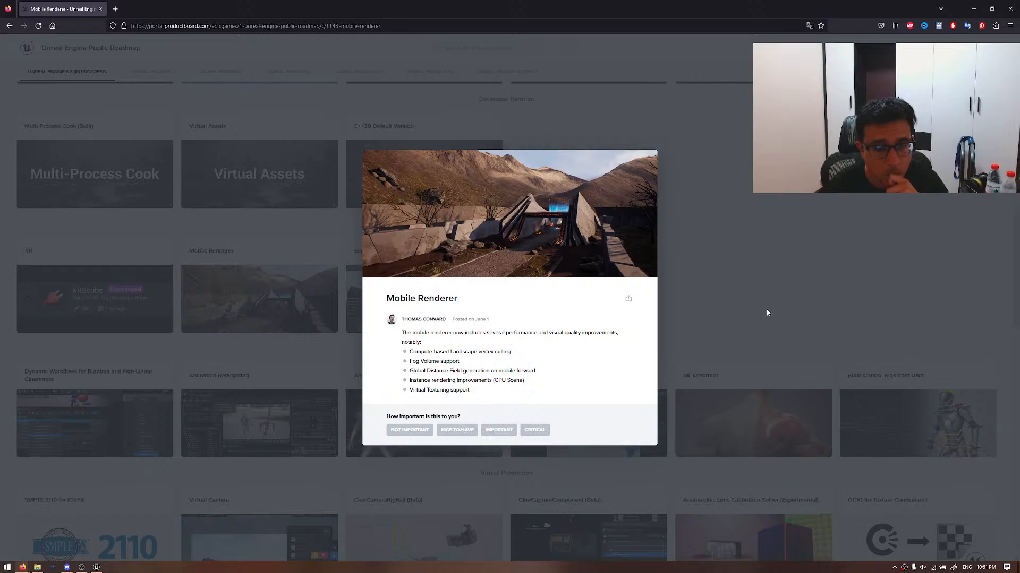
{"action": "left_click", "coordinate": [766, 313]}
- Read the Animation Retargeting entry in the roadmap's Character & Animation section
{"action": "scroll", "coordinate": [759, 312], "scroll_direction": "down", "scroll_amount": 2}
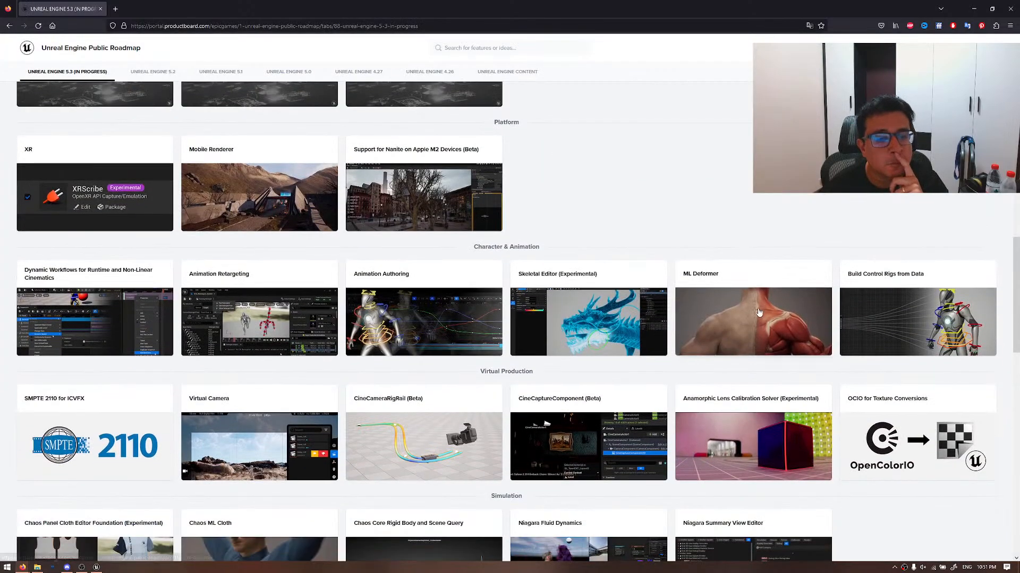
{"action": "left_click", "coordinate": [282, 271]}
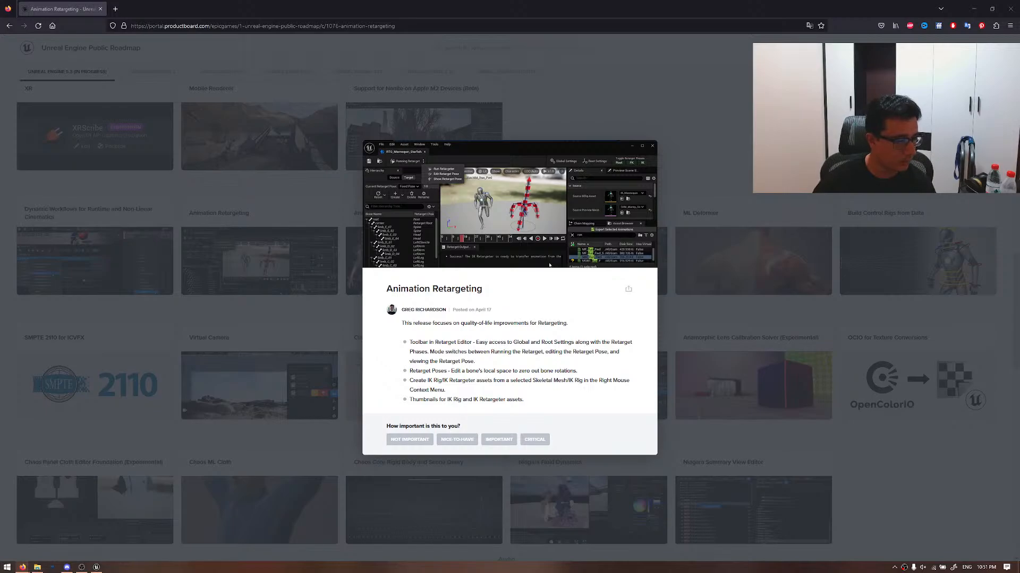
{"action": "left_click", "coordinate": [272, 347]}
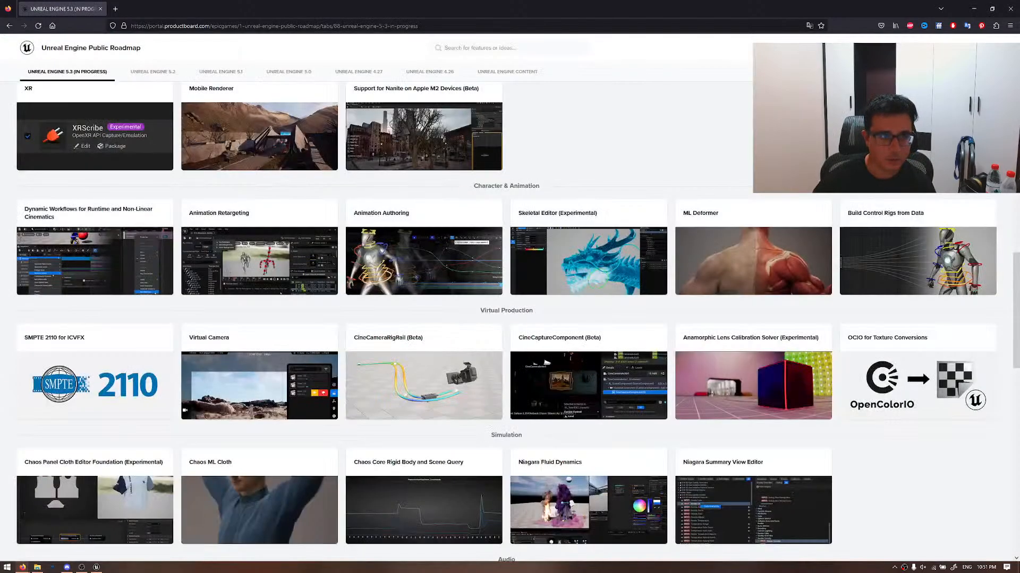
- Switch to the Unreal Editor and inspect the landscape in wireframe from another viewpoint before restoring lit shading
{"action": "left_click", "coordinate": [96, 568]}
{"action": "right_click_drag", "start_coordinate": [425, 317], "coordinate": [392, 325]}
{"action": "key", "text": "alt+2"}
{"action": "scroll", "coordinate": [398, 325], "scroll_direction": "up", "scroll_amount": 2}
{"action": "key", "text": "s"}
{"action": "key", "text": "w"}
{"action": "key", "text": "alt+4"}
- Enter Landscape Mode and raise hills across the middle of the landscape with the Sculpt tool at brush size 2048 and strength 0.3
{"action": "left_click", "coordinate": [83, 32]}
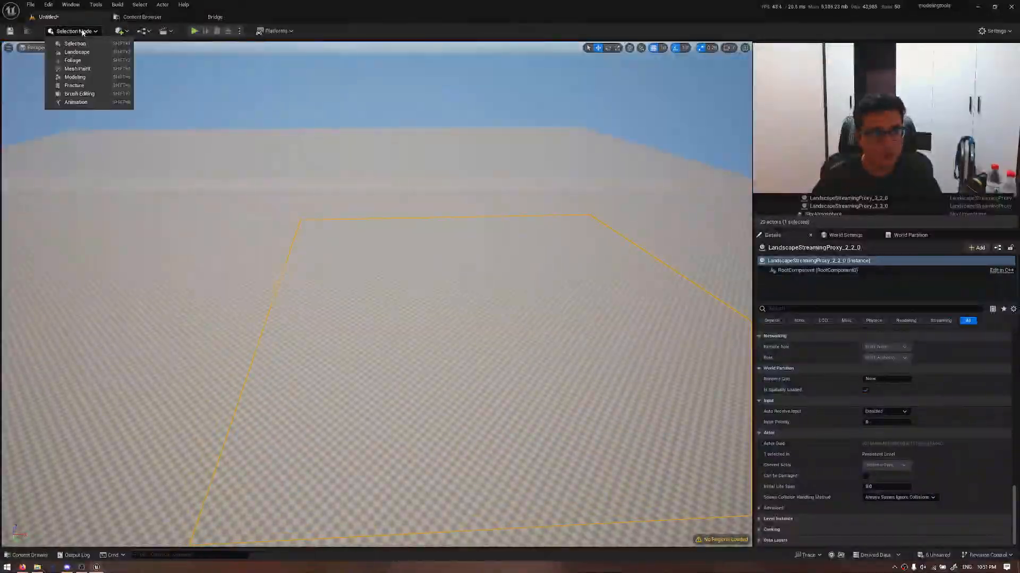
{"action": "left_click", "coordinate": [77, 52]}
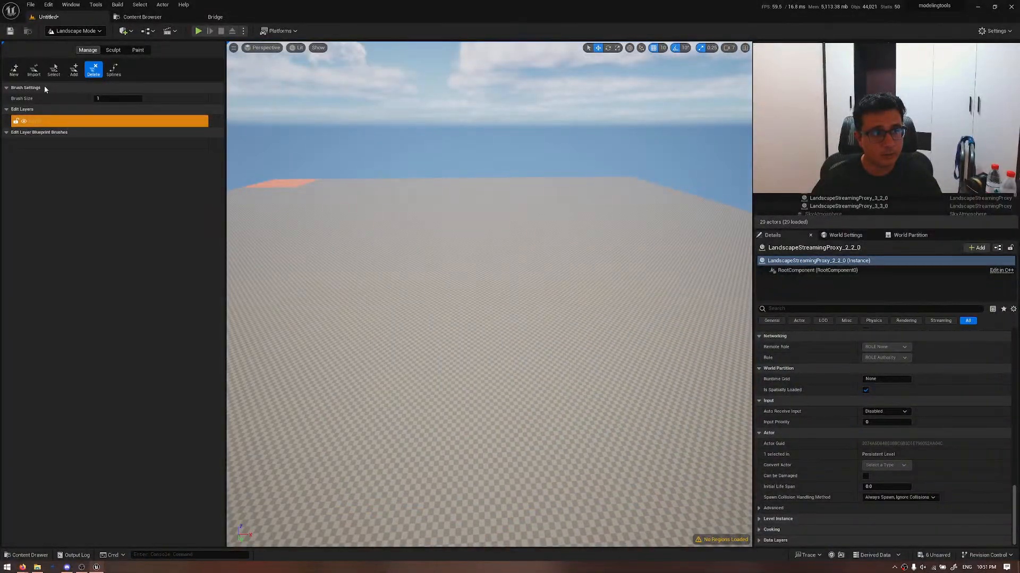
{"action": "left_click", "coordinate": [113, 50]}
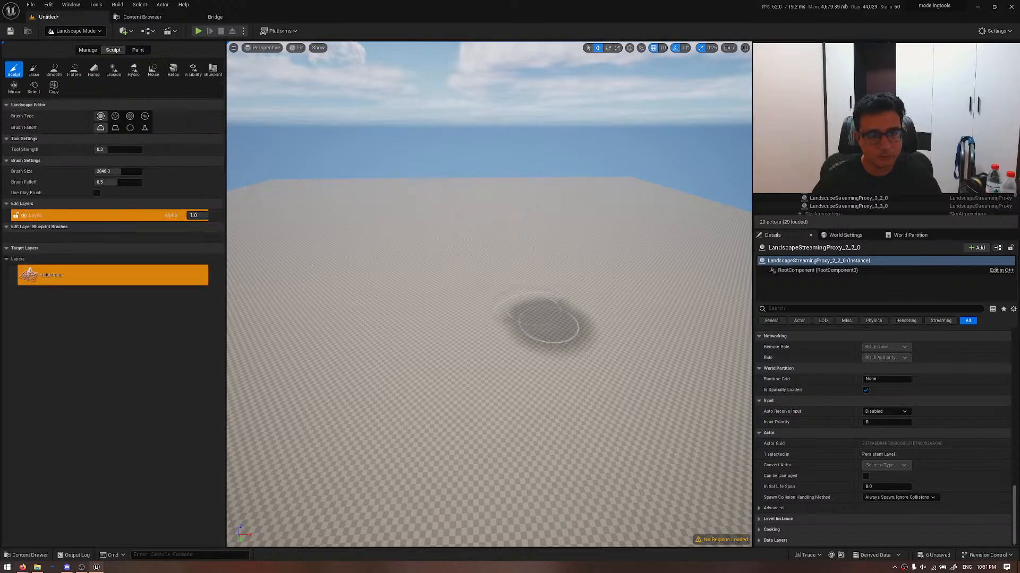
{"action": "mouse_move", "coordinate": [384, 363]}
{"action": "left_mouse_down"}
{"action": "mouse_move", "coordinate": [350, 203]}
{"action": "mouse_move", "coordinate": [523, 287]}
{"action": "left_mouse_up"}
- Examine the sculpted hills and the neighbouring landscape tiles in wireframe view from several angles
{"action": "key", "text": "alt+2"}
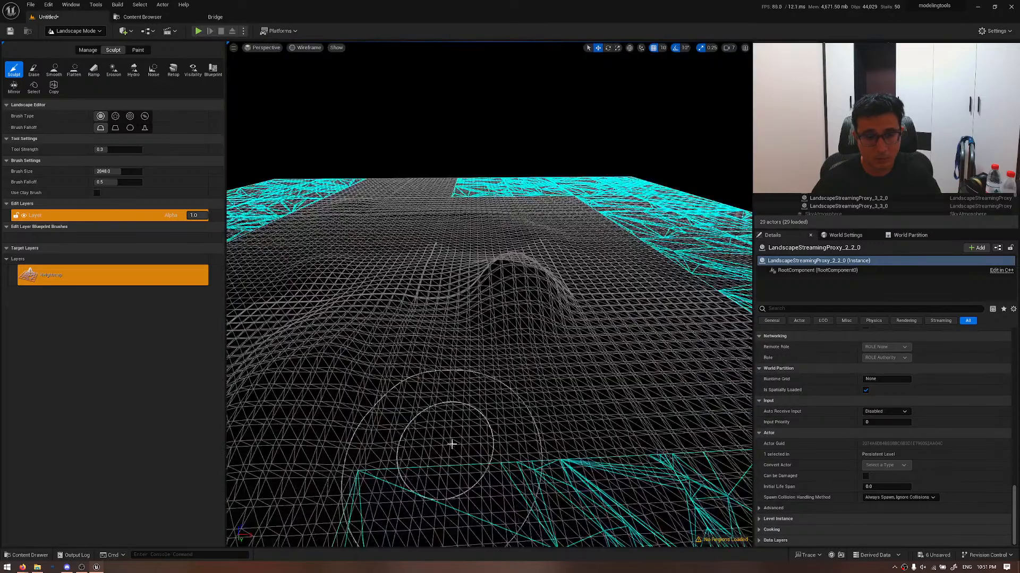
{"action": "right_click_drag", "start_coordinate": [452, 444], "coordinate": [471, 398]}
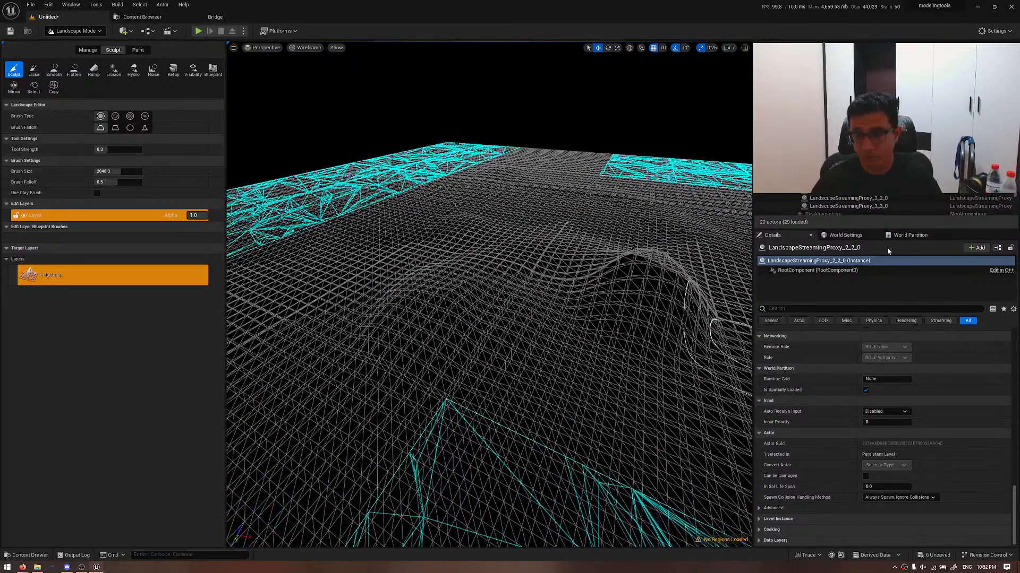
{"action": "right_click_drag", "start_coordinate": [648, 130], "coordinate": [685, 165]}
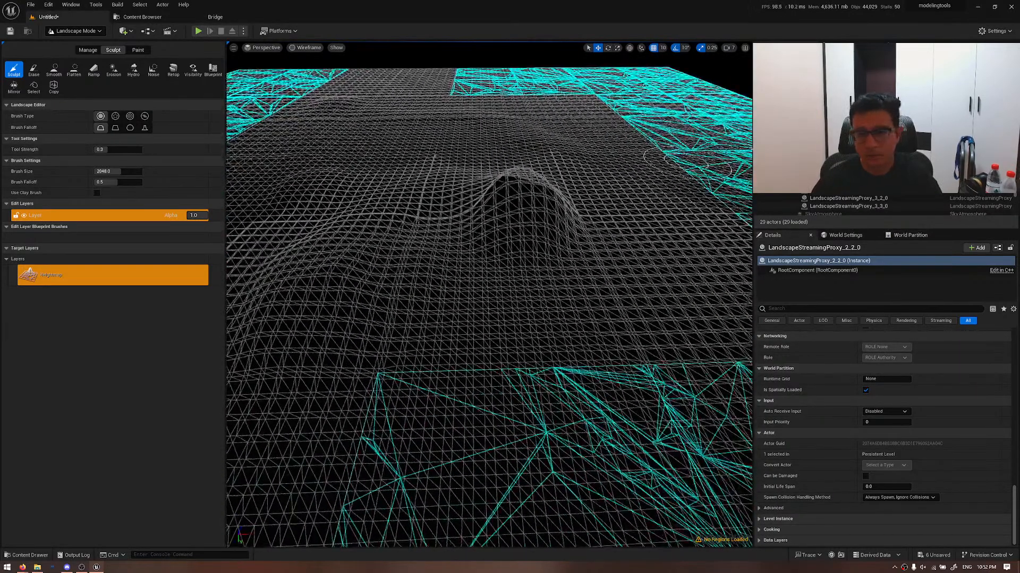
- Restore lit shading, build the Nanite data for the Landscape actor and check its mesh in wireframe view
{"action": "key", "text": "alt+4"}
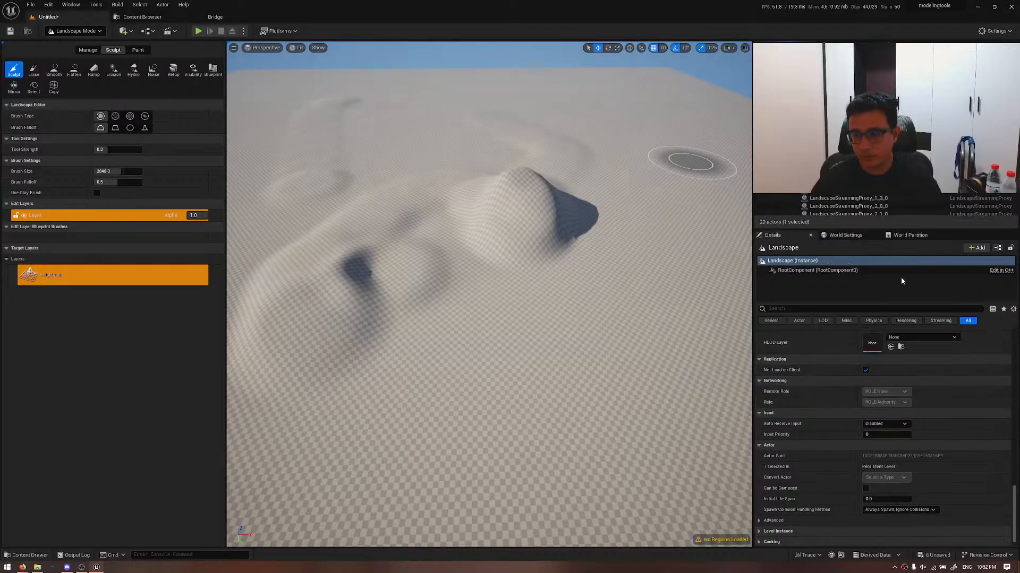
{"action": "scroll", "coordinate": [967, 425], "scroll_direction": "up", "scroll_amount": 10}
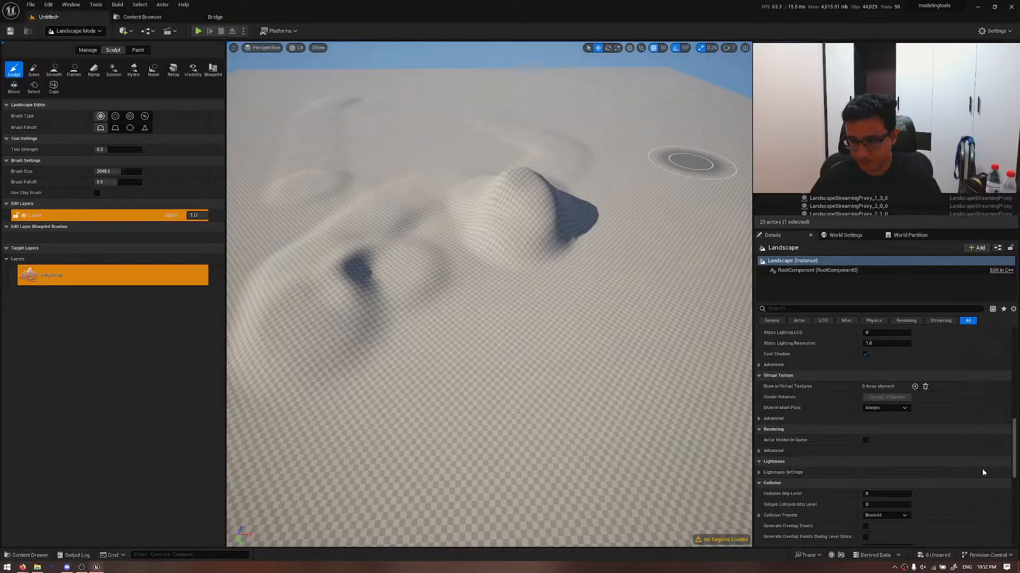
{"action": "scroll", "coordinate": [982, 469], "scroll_direction": "up", "scroll_amount": 5}
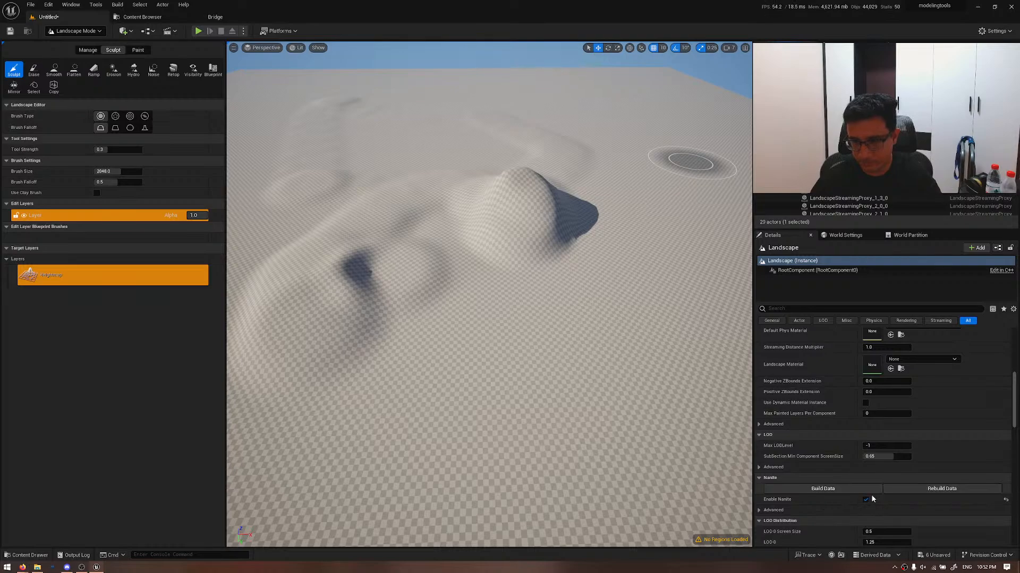
{"action": "left_click", "coordinate": [837, 489]}
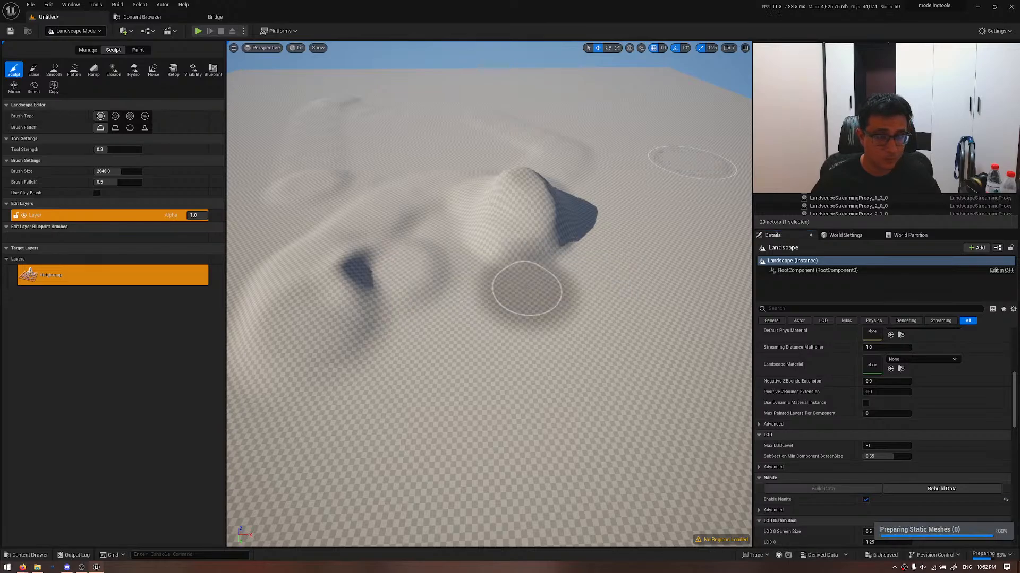
{"action": "right_click_drag", "start_coordinate": [560, 321], "coordinate": [528, 302]}
{"action": "key", "text": "alt+2"}
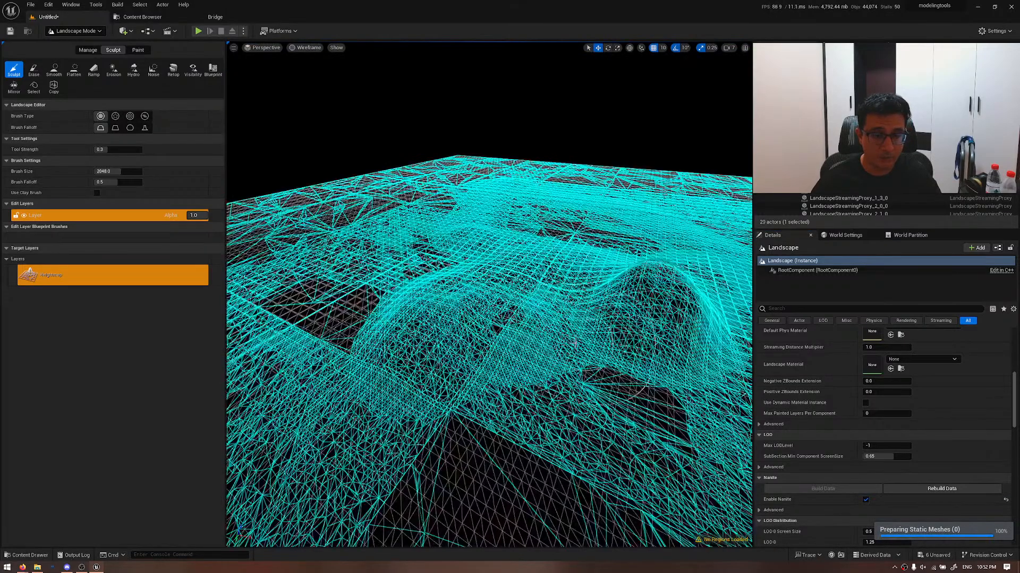
- Save the level under the name 2 and recheck the landscape in wireframe before returning to lit shading
{"action": "key", "text": "alt+4"}
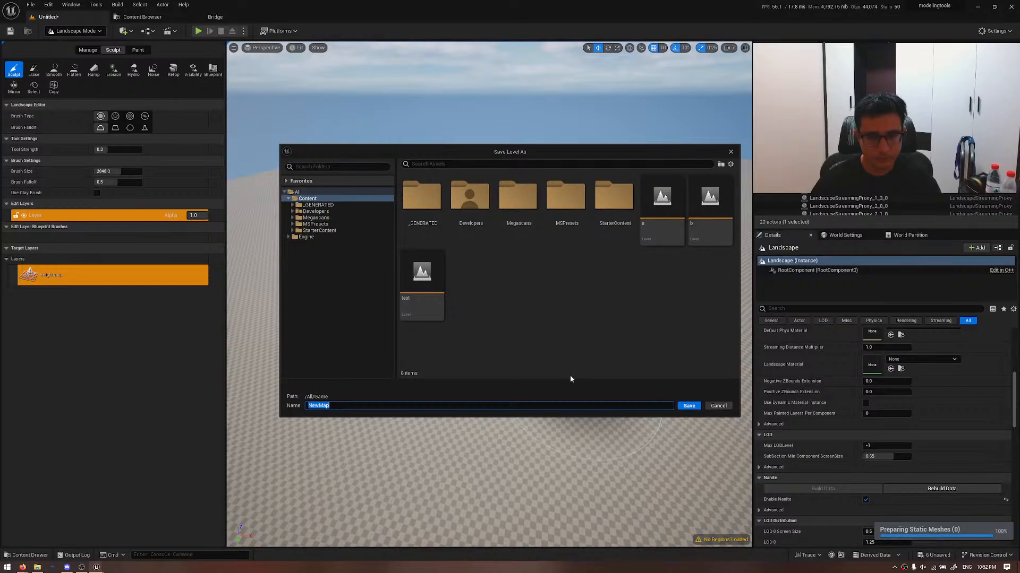
{"action": "key", "text": "Return"}
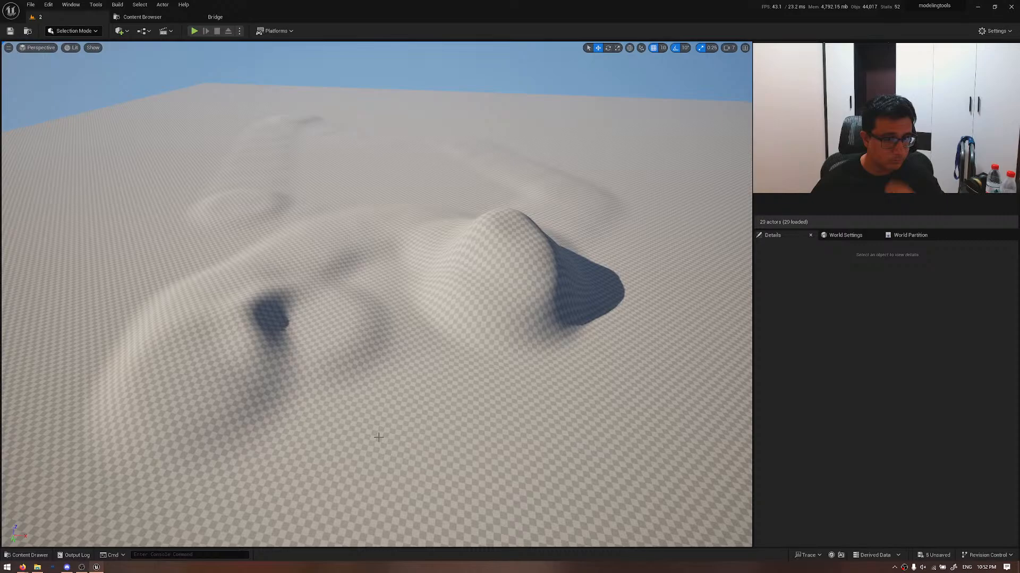
{"action": "right_click_drag", "start_coordinate": [379, 437], "coordinate": [418, 357]}
{"action": "key", "text": "alt+2"}
{"action": "key", "text": "alt+4"}
- Enter Landscape Mode and sculpt additional hills beside the tall hill with brush size 2048 and strength 0.3
{"action": "right_click_drag", "start_coordinate": [398, 268], "coordinate": [470, 303]}
{"action": "left_click", "coordinate": [74, 31]}
{"action": "left_click", "coordinate": [69, 53]}
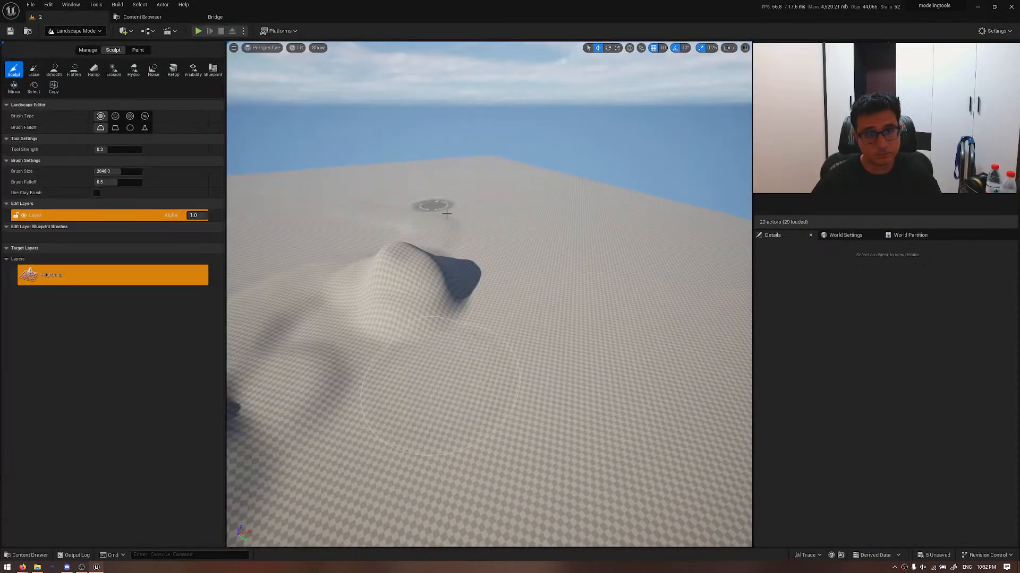
{"action": "mouse_move", "coordinate": [624, 321]}
{"action": "left_mouse_down"}
{"action": "mouse_move", "coordinate": [398, 297]}
{"action": "mouse_move", "coordinate": [330, 387]}
{"action": "mouse_move", "coordinate": [648, 270]}
{"action": "left_mouse_up"}
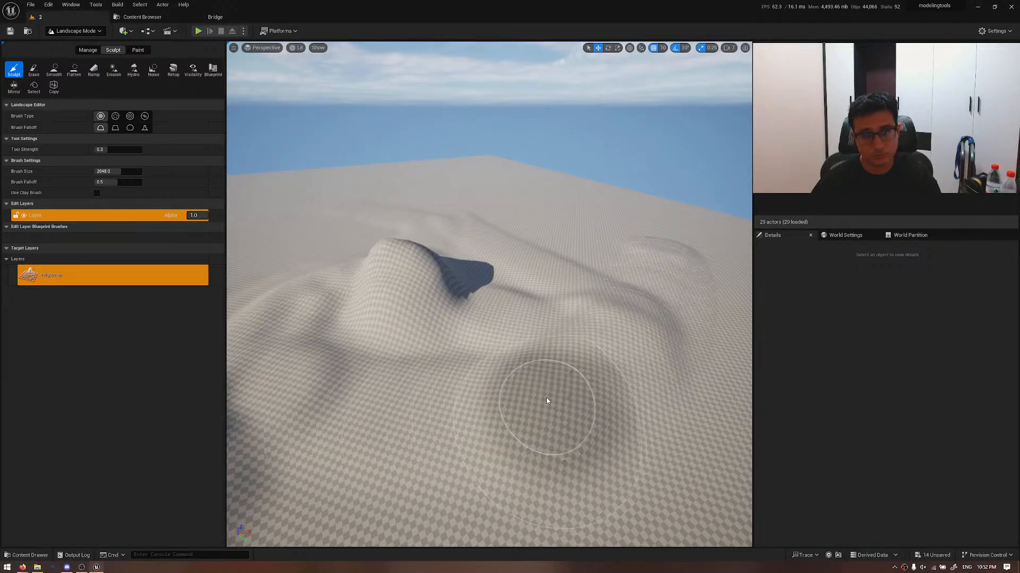
- Return to Selection Mode, select the Landscape actor and build its Nanite data for the new hills in wireframe view
{"action": "key", "text": "shift+1"}
{"action": "left_click", "coordinate": [813, 120]}
{"action": "left_click", "coordinate": [812, 132]}
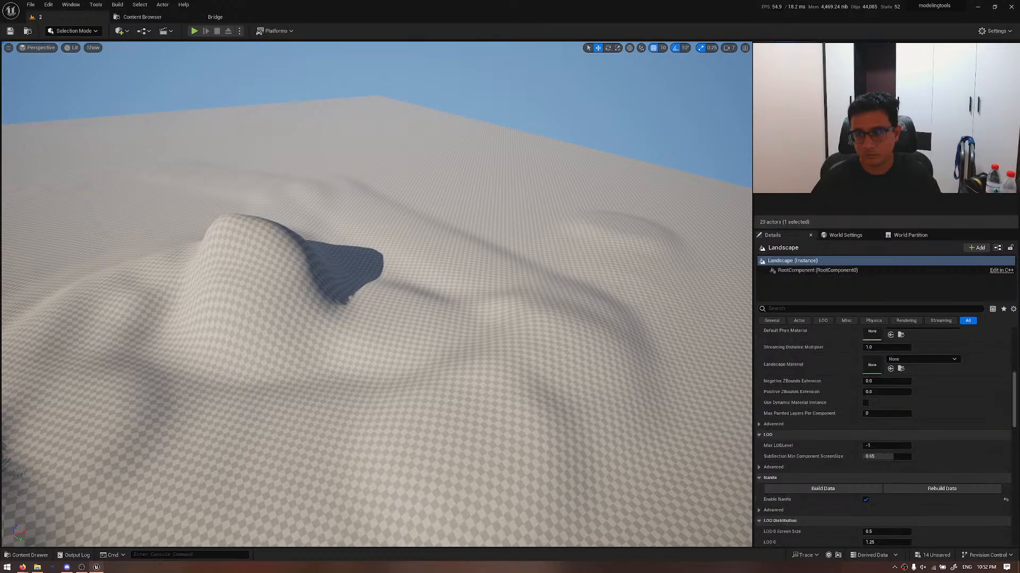
{"action": "key", "text": "alt+3"}
{"action": "key", "text": "alt+2"}
{"action": "left_click", "coordinate": [849, 488]}
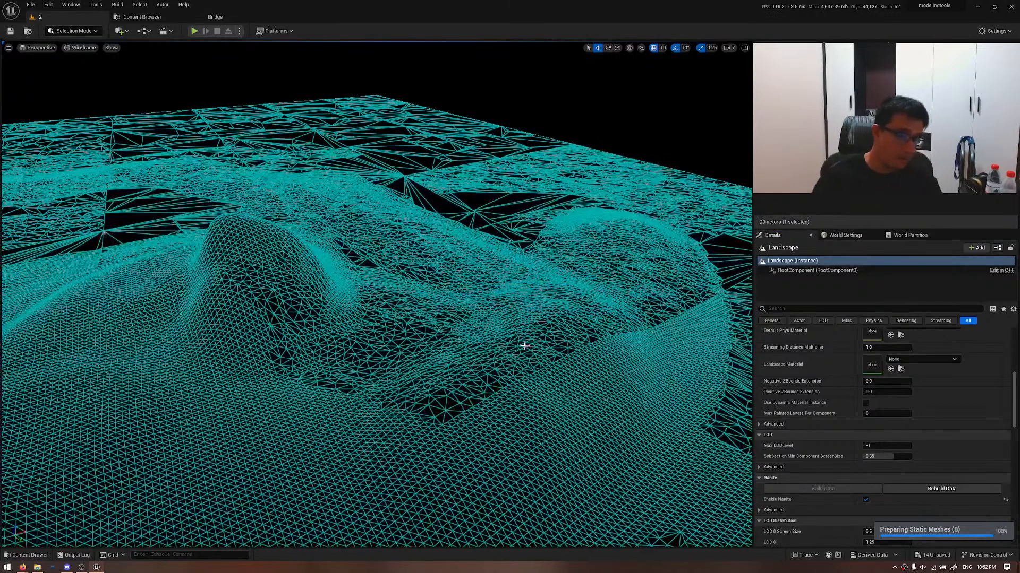
- Save the level and compare the sculpted landscape in wireframe and lit views from near and far
{"action": "right_click_drag", "start_coordinate": [525, 346], "coordinate": [452, 363]}
{"action": "key", "text": "alt+4"}
{"action": "key", "text": "ctrl+s"}
{"action": "key", "text": "s"}
{"action": "scroll", "coordinate": [441, 341], "scroll_direction": "up", "scroll_amount": 3}
{"action": "key", "text": "w"}
{"action": "key", "text": "alt+2"}
{"action": "key", "text": "s"}
{"action": "key", "text": "alt+4"}
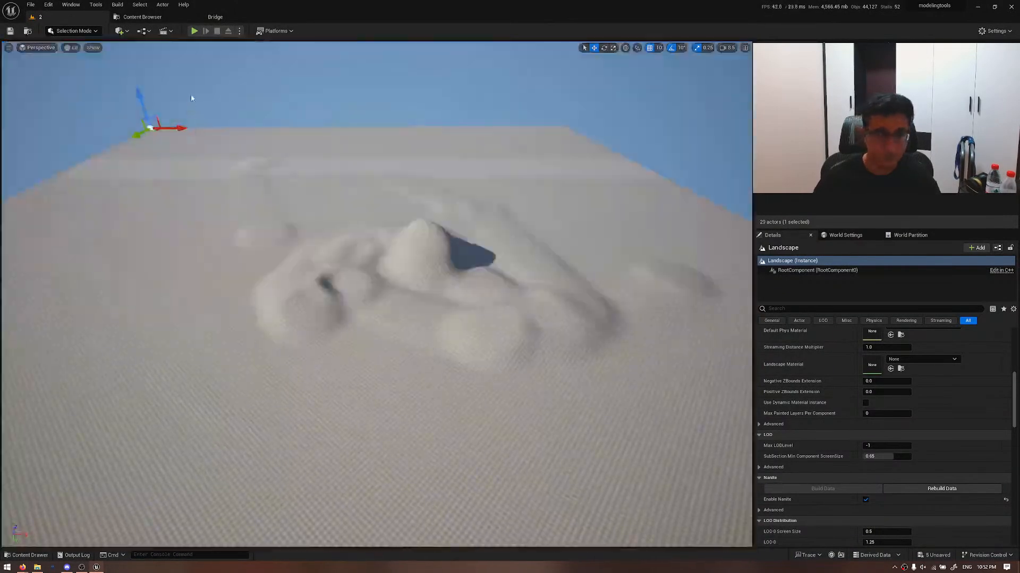
- Play the level from the flat ground in front of the sculpted hills, move around facing them and end the session
{"action": "right_click", "coordinate": [338, 352]}
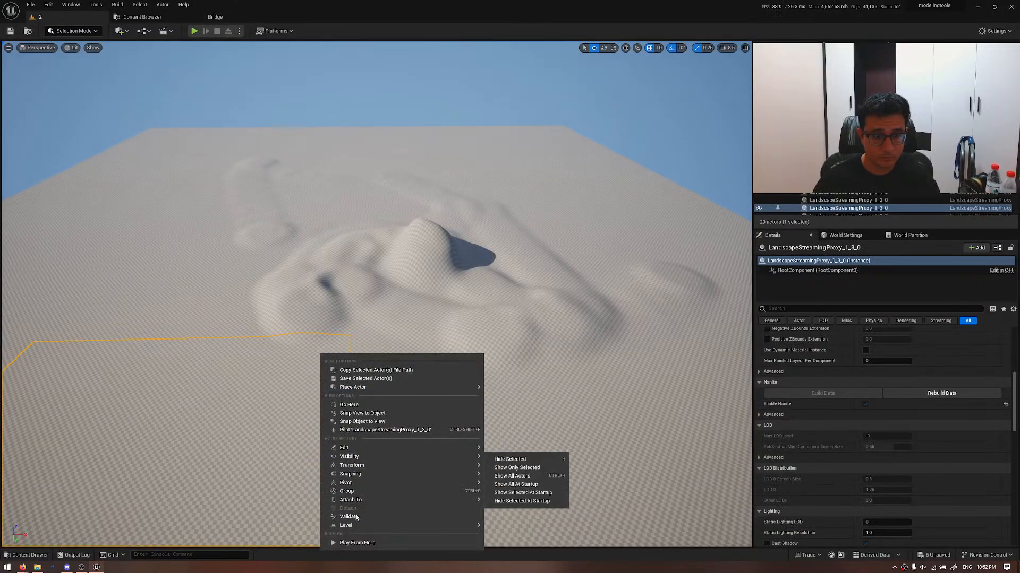
{"action": "left_click", "coordinate": [367, 555]}
{"action": "right_click", "coordinate": [380, 523]}
{"action": "left_click", "coordinate": [412, 516]}
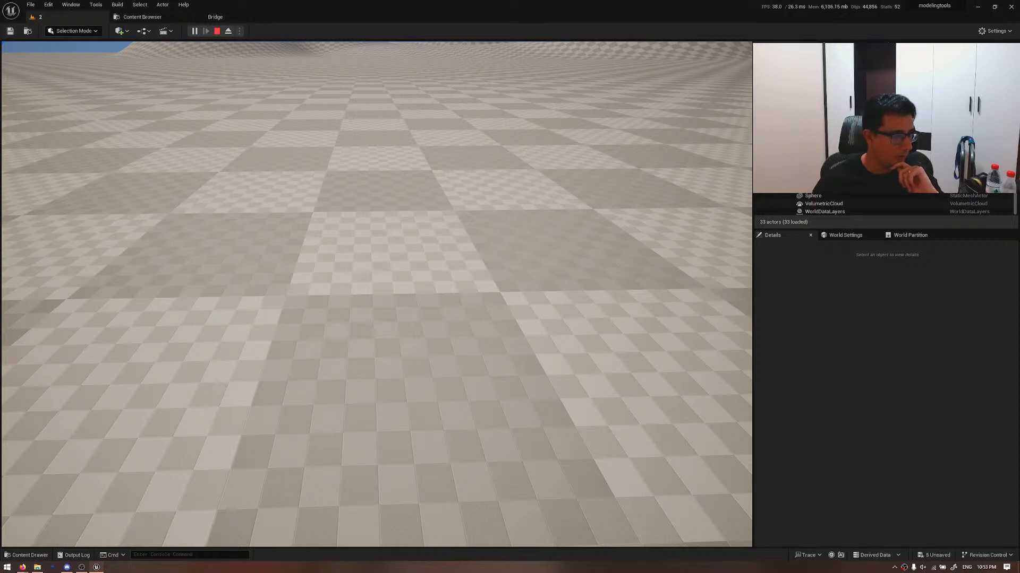
{"action": "left_click", "coordinate": [376, 294]}
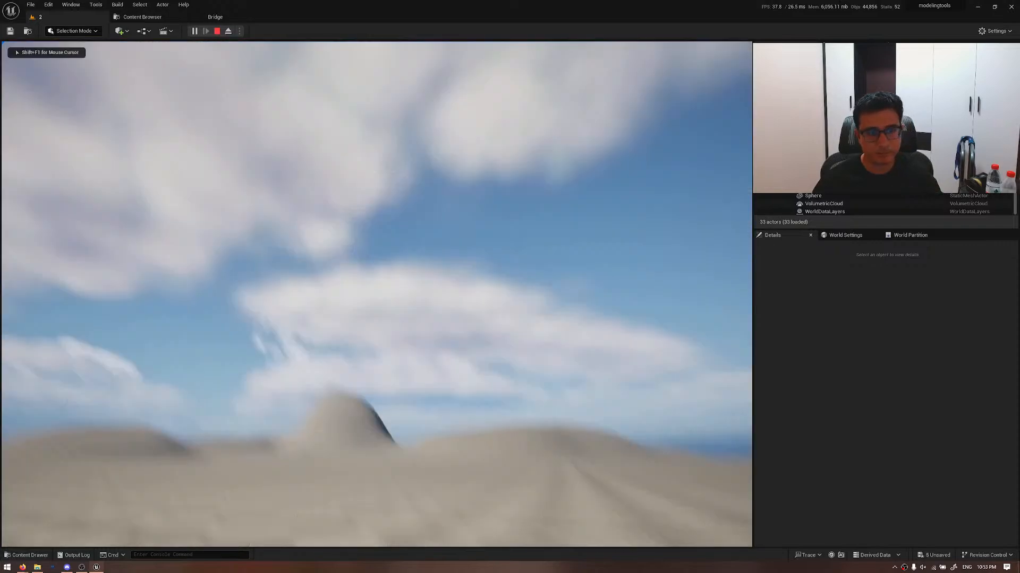
{"action": "key", "text": "w"}
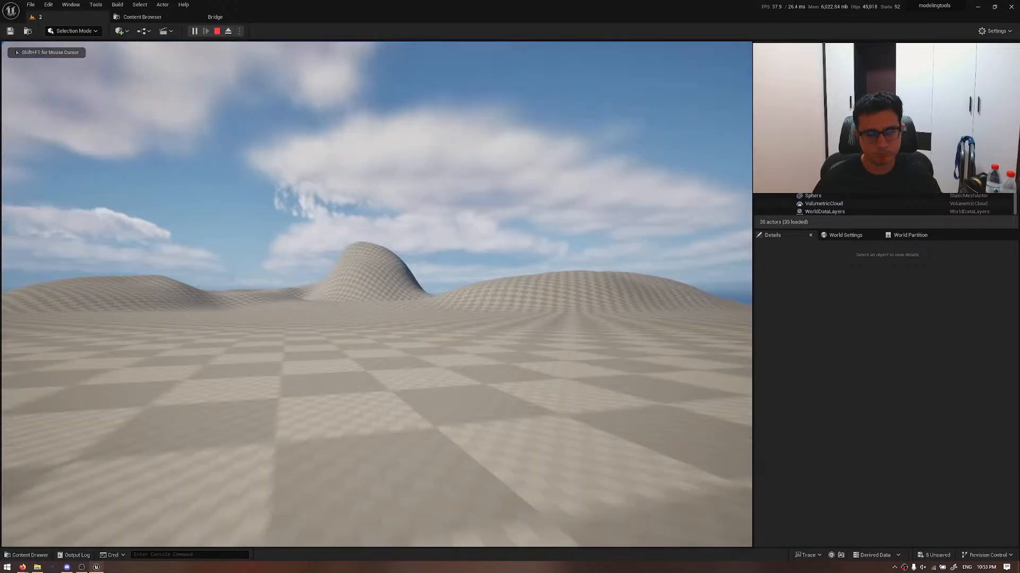
{"action": "key", "text": "Escape"}
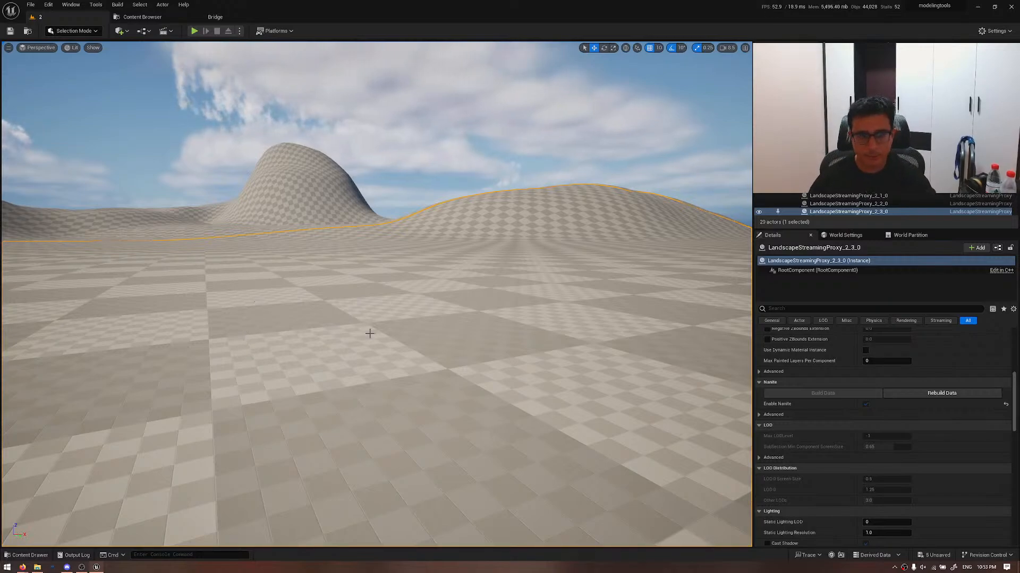
- Switch to the Unreal Engine 5.3 roadmap in the browser and read the Skeletal Editor (Experimental) entry
{"action": "right_click_drag", "start_coordinate": [369, 335], "coordinate": [342, 300]}
{"action": "mouse_move", "coordinate": [23, 567]}
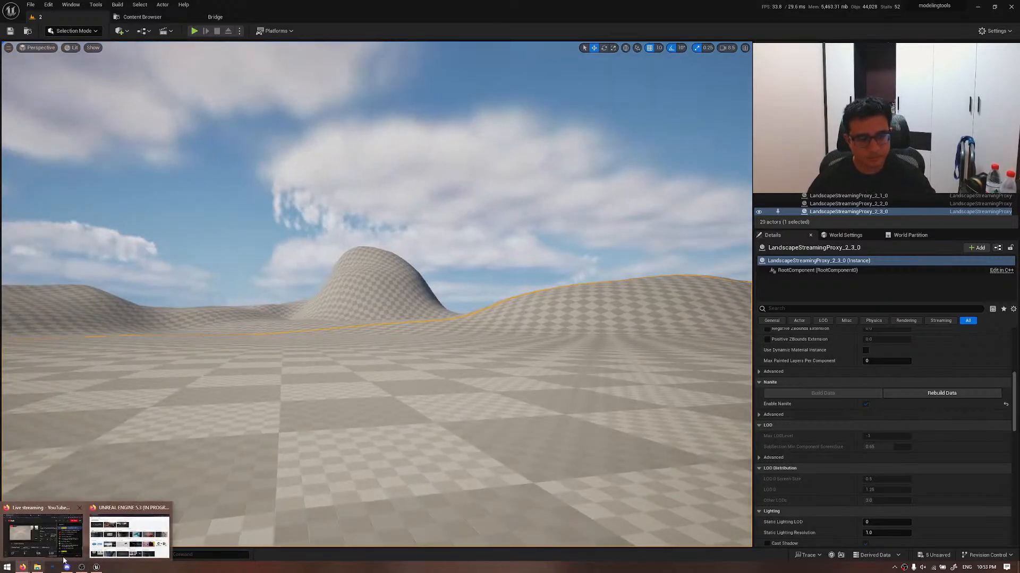
{"action": "left_click", "coordinate": [136, 533]}
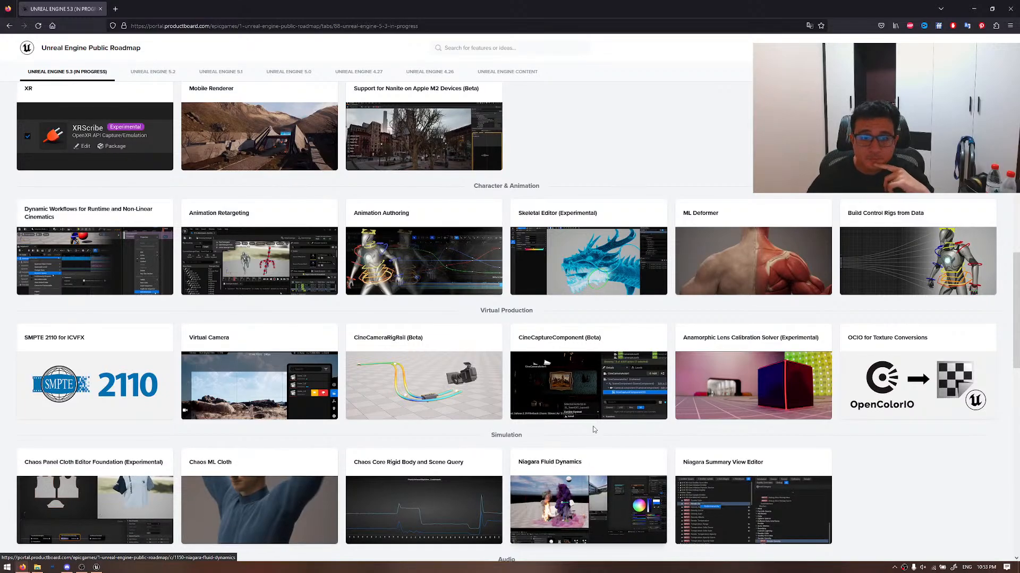
{"action": "left_click", "coordinate": [617, 265]}
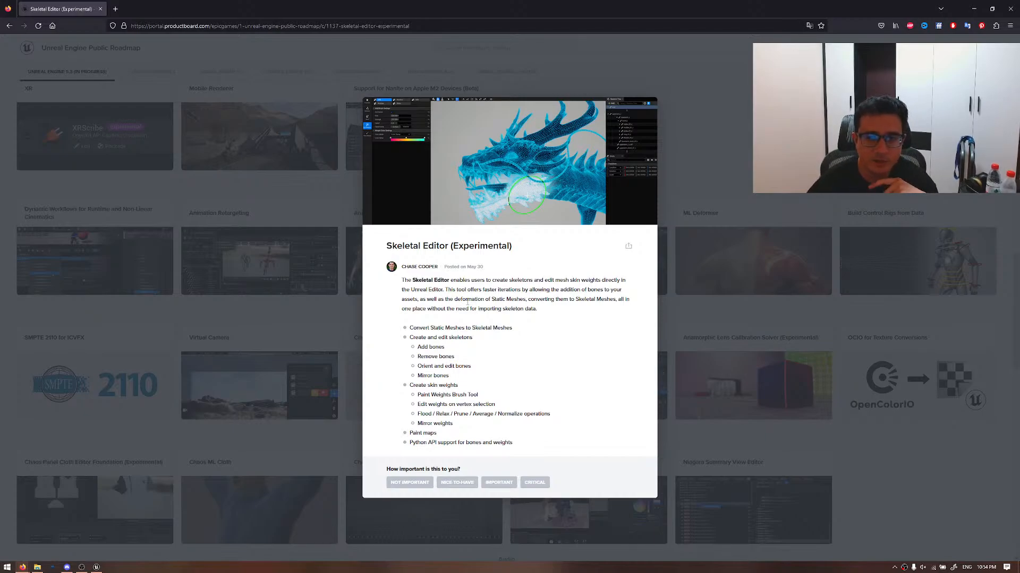
{"action": "left_click", "coordinate": [674, 181]}
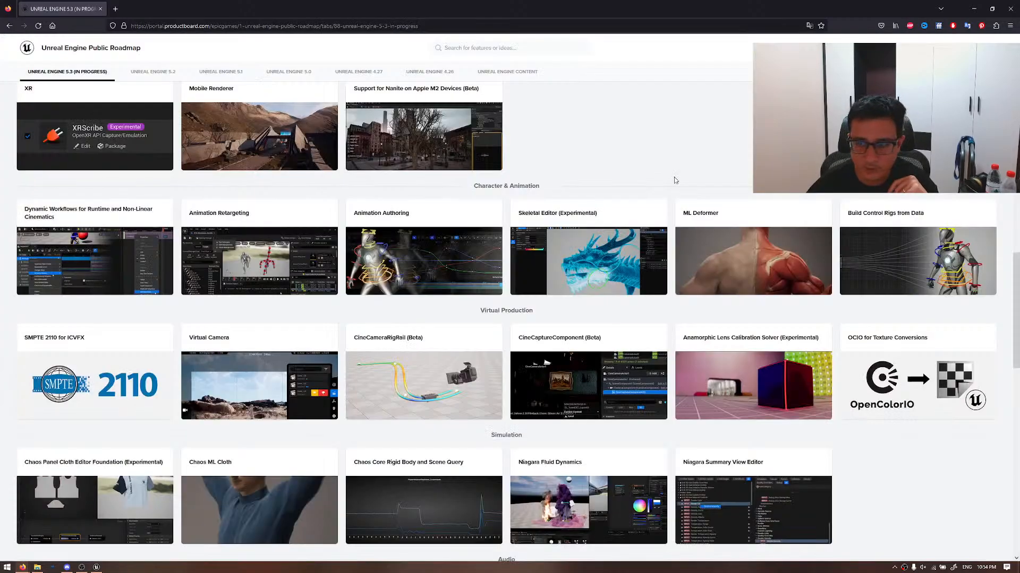
{"action": "left_click", "coordinate": [585, 234]}
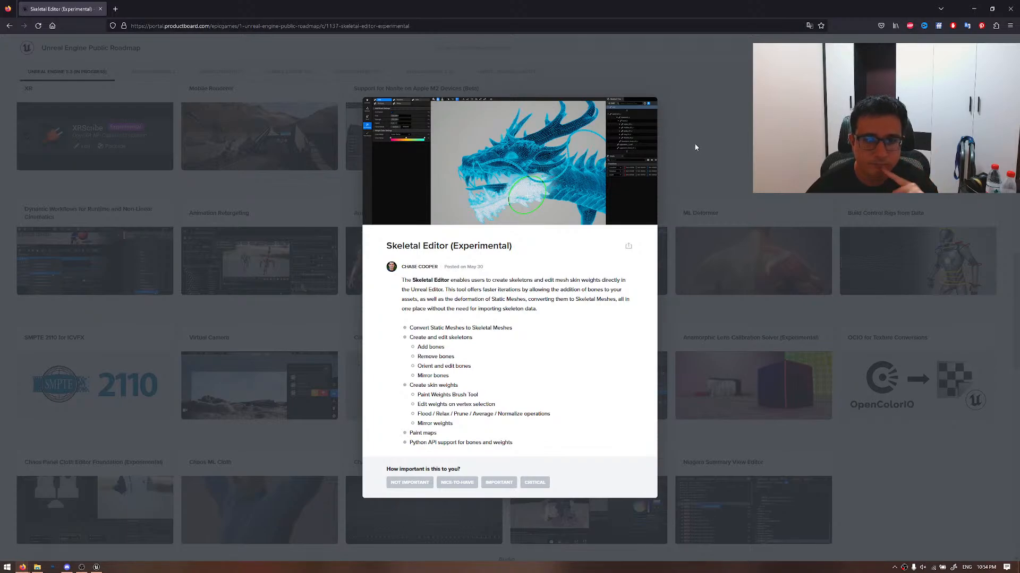
{"action": "left_click", "coordinate": [691, 180]}
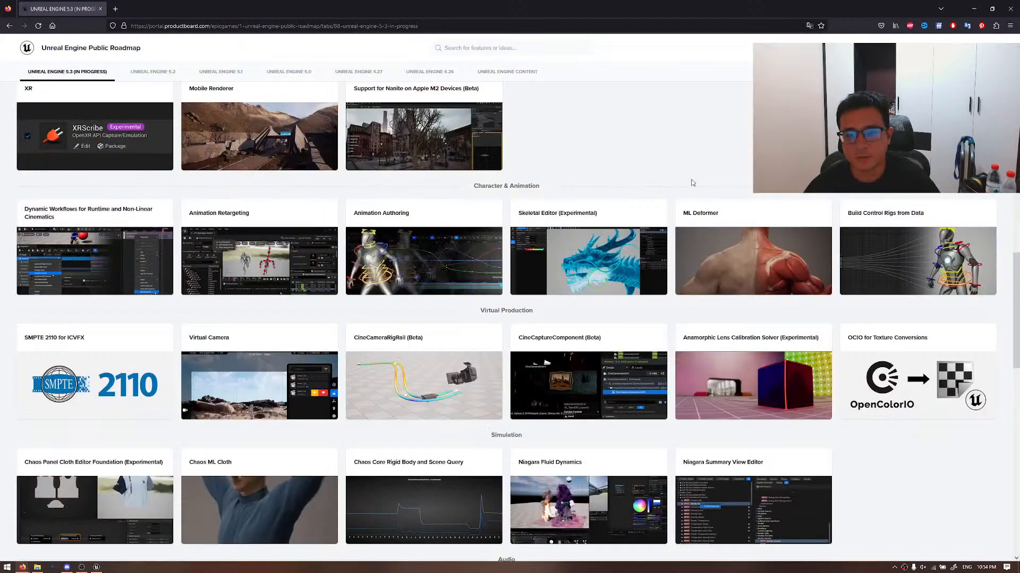
- Read the Build Control Rigs from Data entry in the roadmap's Character & Animation section and close it
{"action": "scroll", "coordinate": [673, 209], "scroll_direction": "down", "scroll_amount": 1}
{"action": "scroll", "coordinate": [672, 209], "scroll_direction": "up", "scroll_amount": 1}
{"action": "scroll", "coordinate": [672, 209], "scroll_direction": "down", "scroll_amount": 1}
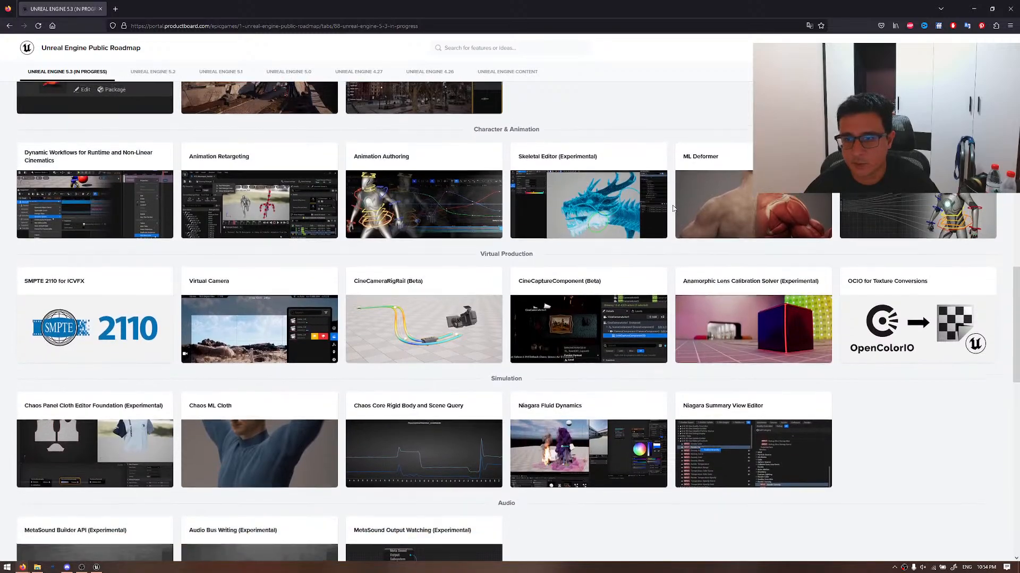
{"action": "scroll", "coordinate": [672, 209], "scroll_direction": "up", "scroll_amount": 1}
{"action": "left_click", "coordinate": [882, 263]}
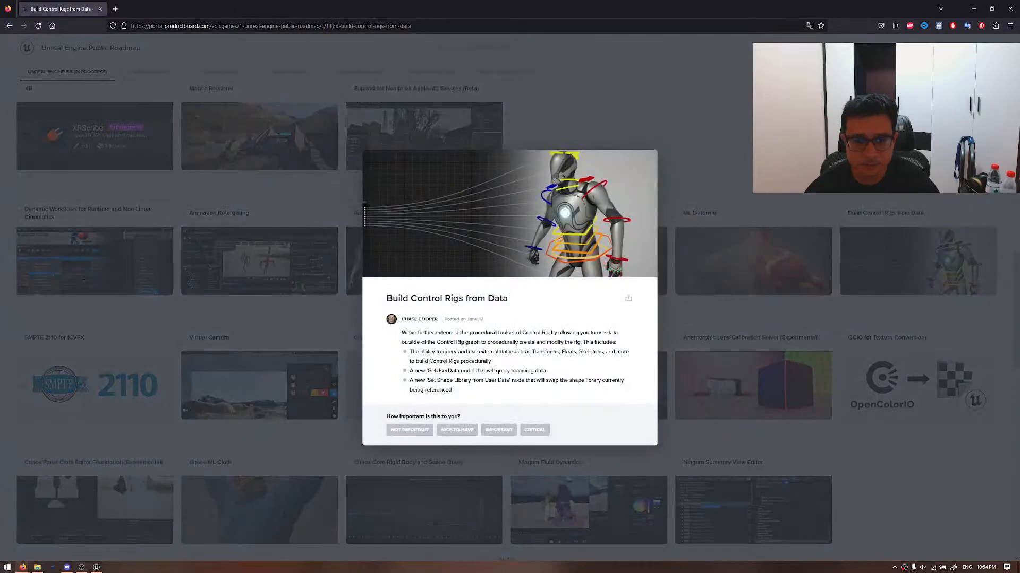
{"action": "key", "text": "Escape"}
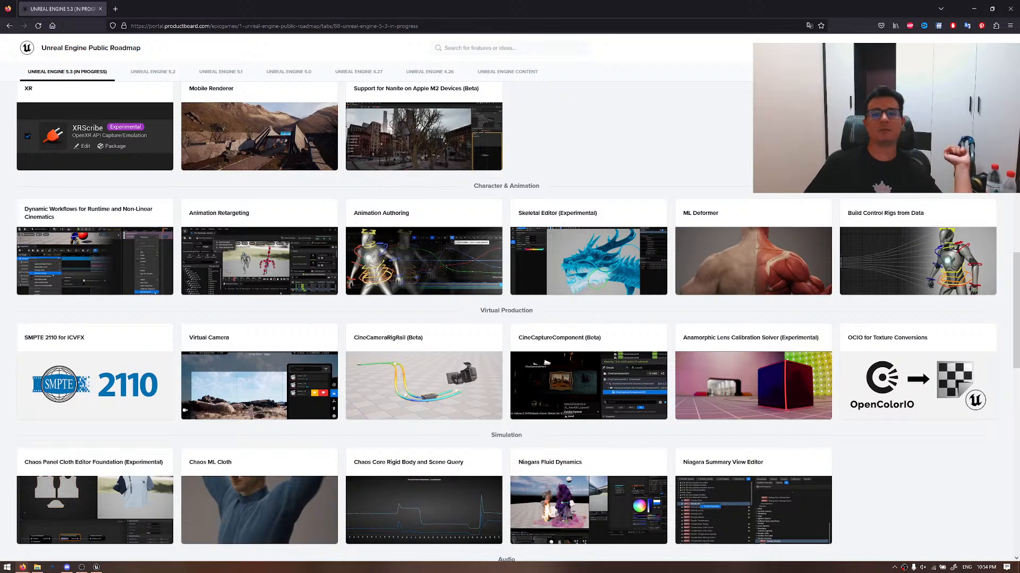
- Look through the Virtual Production and Simulation sections and read the Niagara Fluid Dynamics entry
{"action": "scroll", "coordinate": [791, 170], "scroll_direction": "down", "scroll_amount": 1}
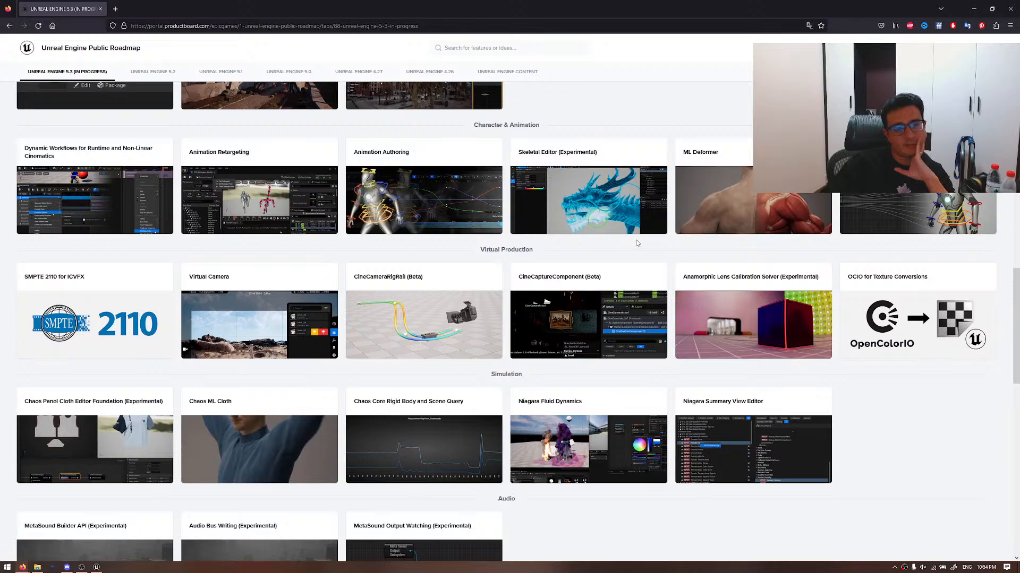
{"action": "scroll", "coordinate": [637, 243], "scroll_direction": "down", "scroll_amount": 2}
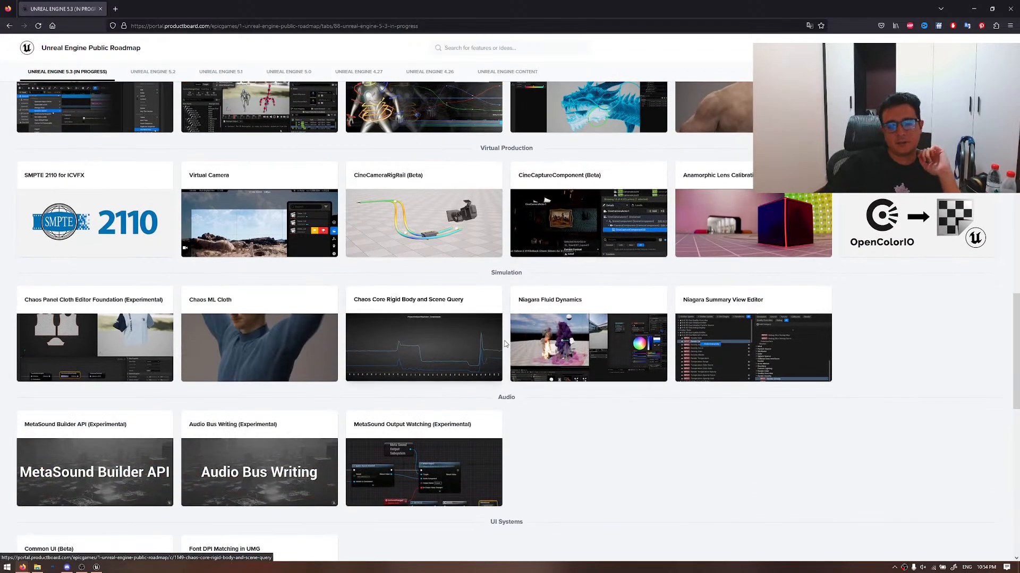
{"action": "scroll", "coordinate": [508, 342], "scroll_direction": "up", "scroll_amount": 3}
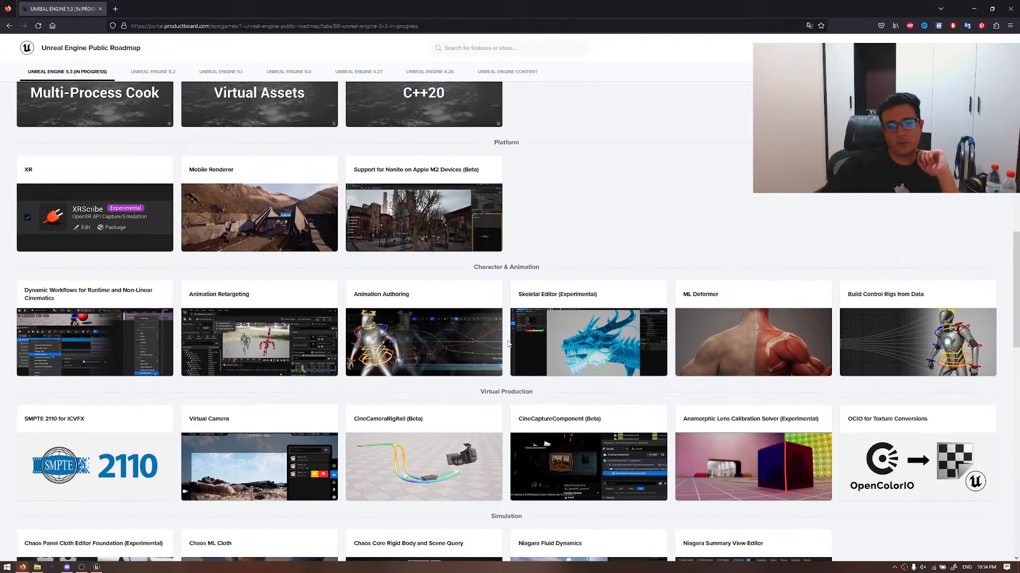
{"action": "scroll", "coordinate": [508, 343], "scroll_direction": "down", "scroll_amount": 5}
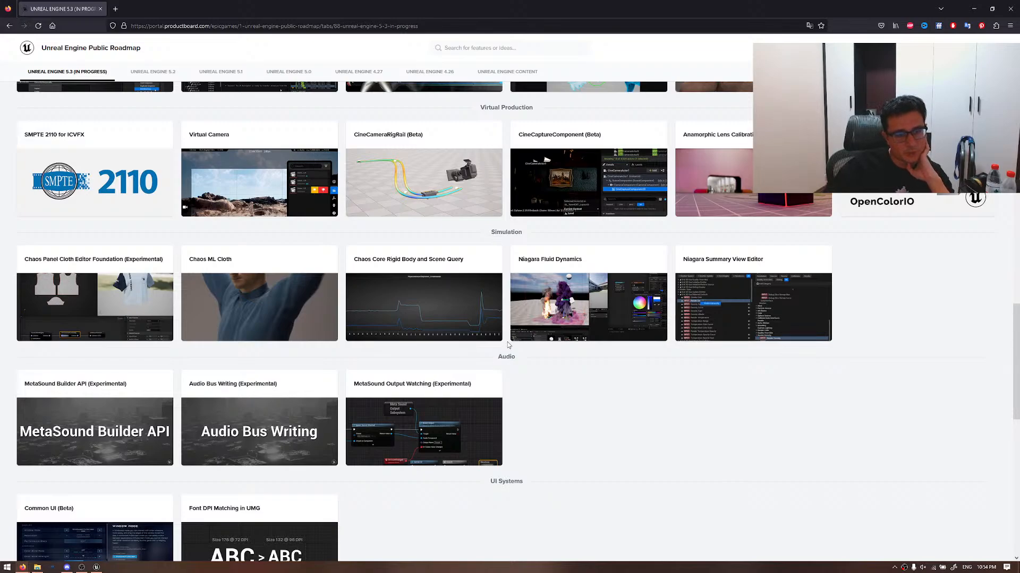
{"action": "left_click", "coordinate": [566, 302]}
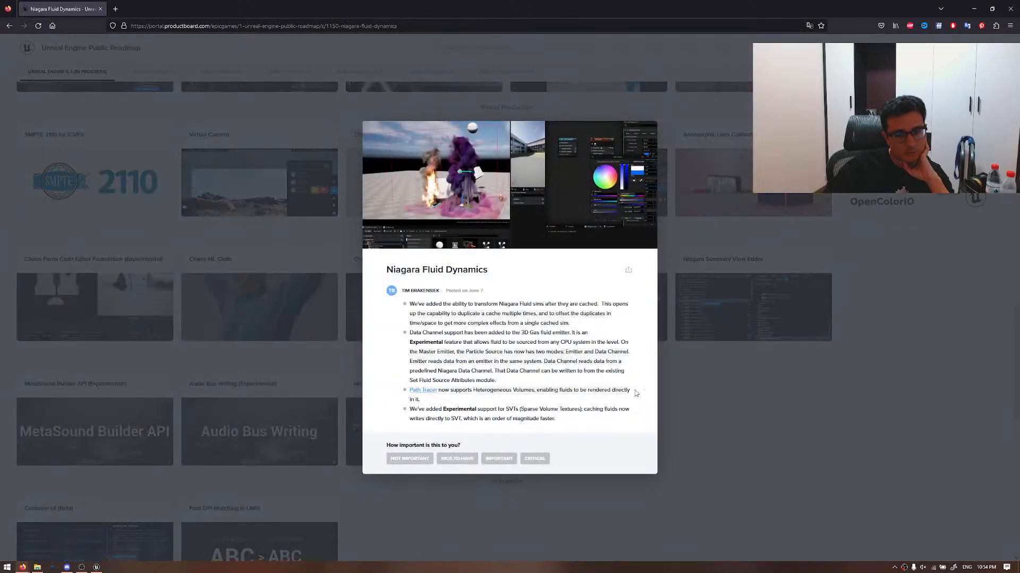
{"action": "left_click", "coordinate": [677, 410]}
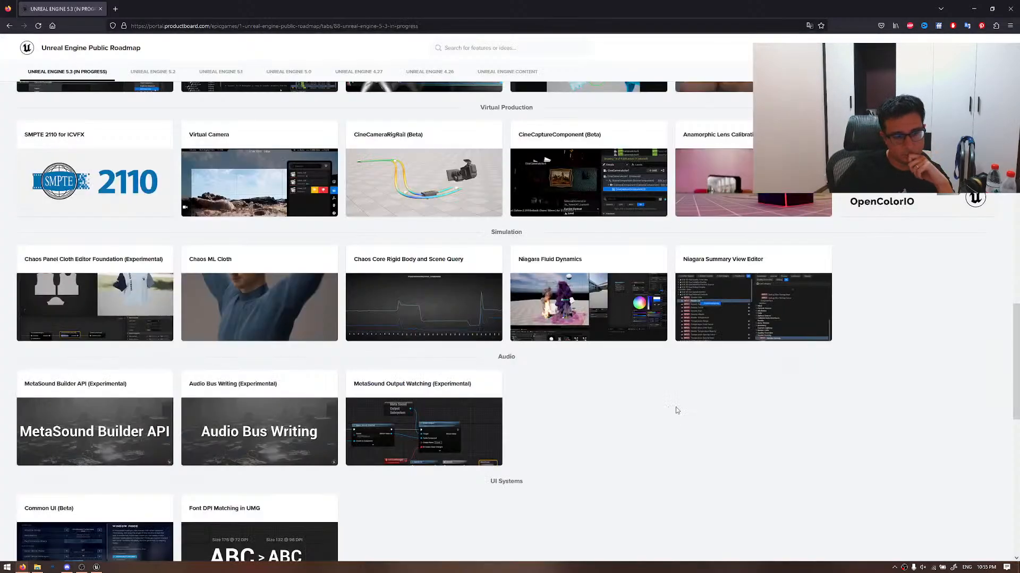
- Read the Modeling Workflow (Beta) entry in the Modeling Tools section and switch back to the Unreal Editor
{"action": "scroll", "coordinate": [677, 410], "scroll_direction": "down", "scroll_amount": 5}
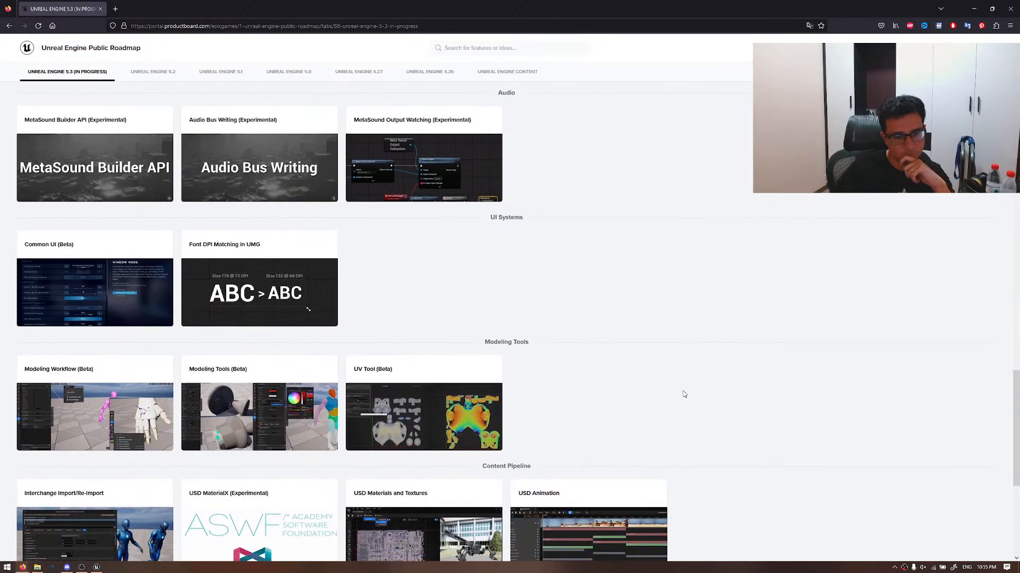
{"action": "scroll", "coordinate": [684, 394], "scroll_direction": "down", "scroll_amount": 1}
{"action": "left_click", "coordinate": [132, 302]}
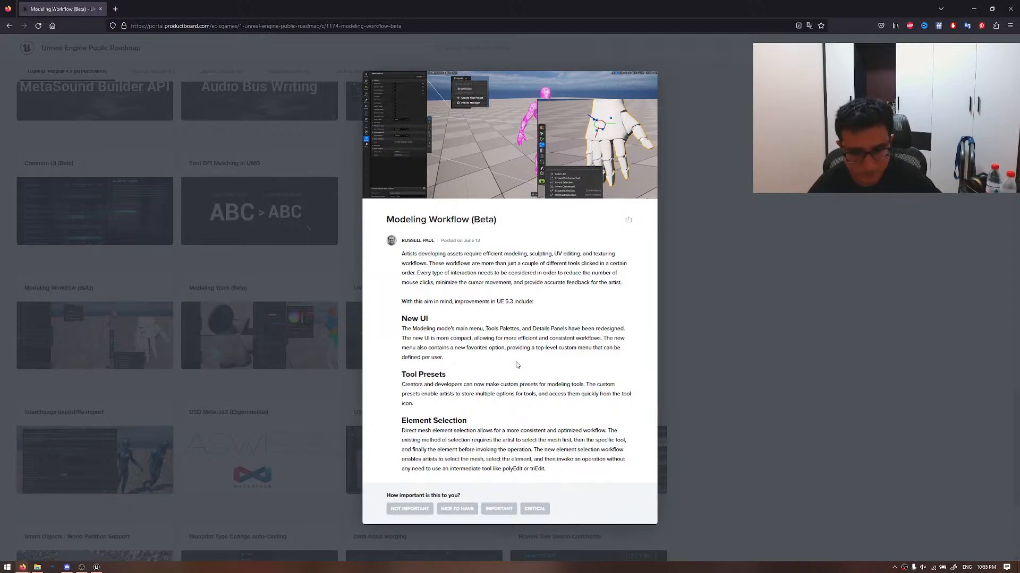
{"action": "left_click", "coordinate": [96, 568]}
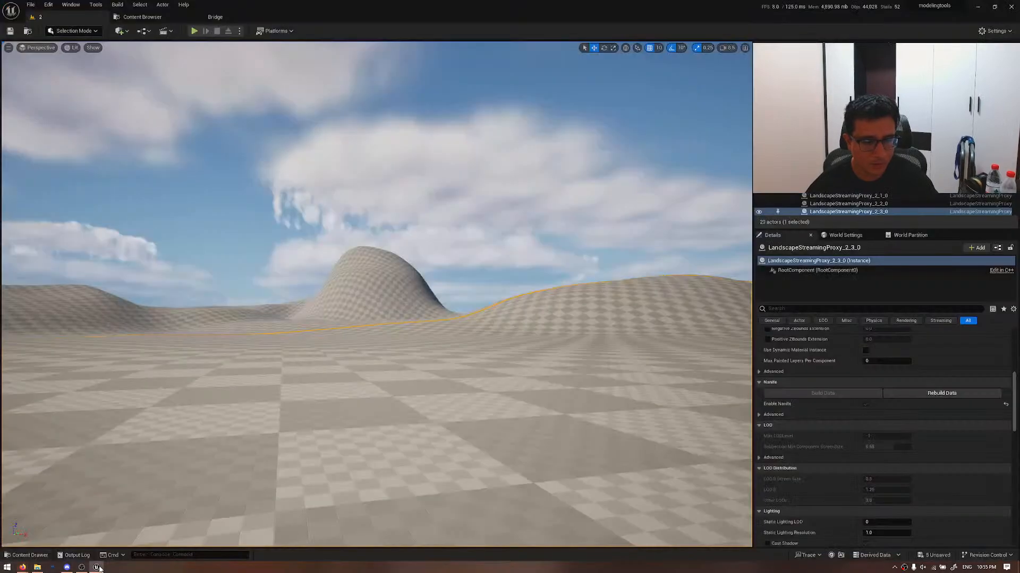
{"action": "right_click_drag", "start_coordinate": [455, 325], "coordinate": [406, 354]}
{"action": "left_click", "coordinate": [121, 31]}
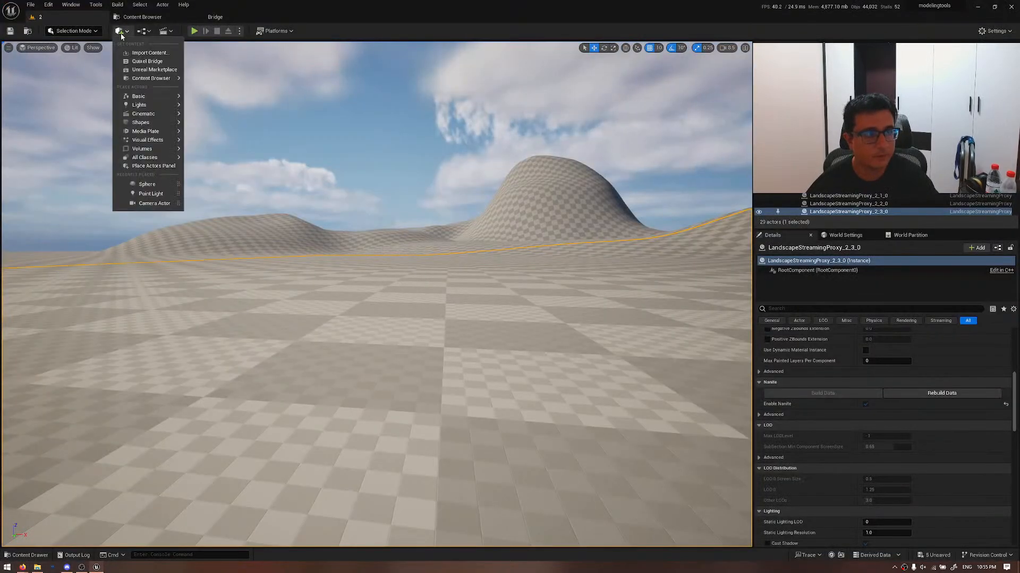
{"action": "mouse_move", "coordinate": [173, 128]}
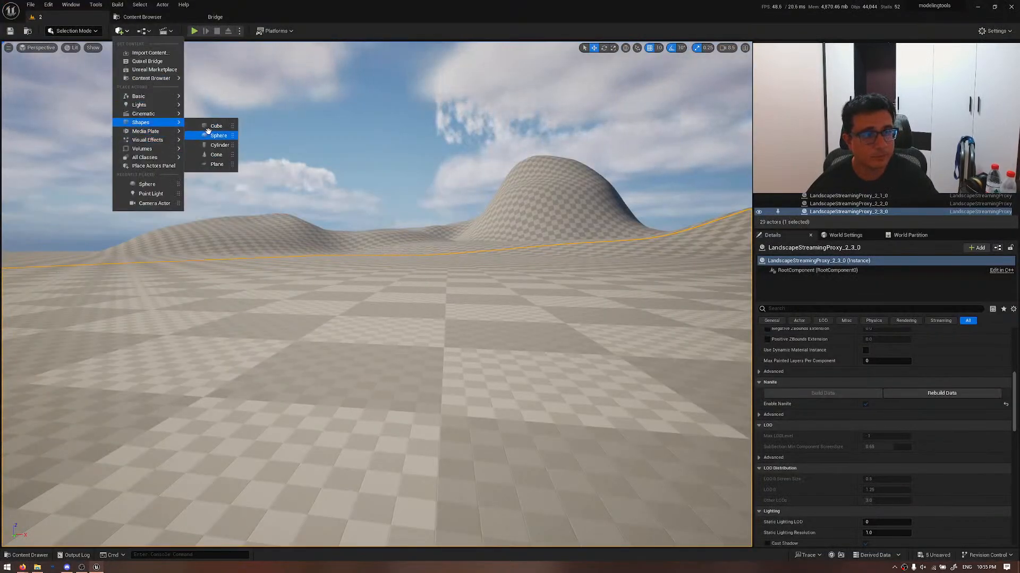
{"action": "left_click", "coordinate": [74, 31]}
- Switch to Modeling mode and create a static mesh cylinder on the landscape in front of the camera
{"action": "left_click", "coordinate": [74, 30]}
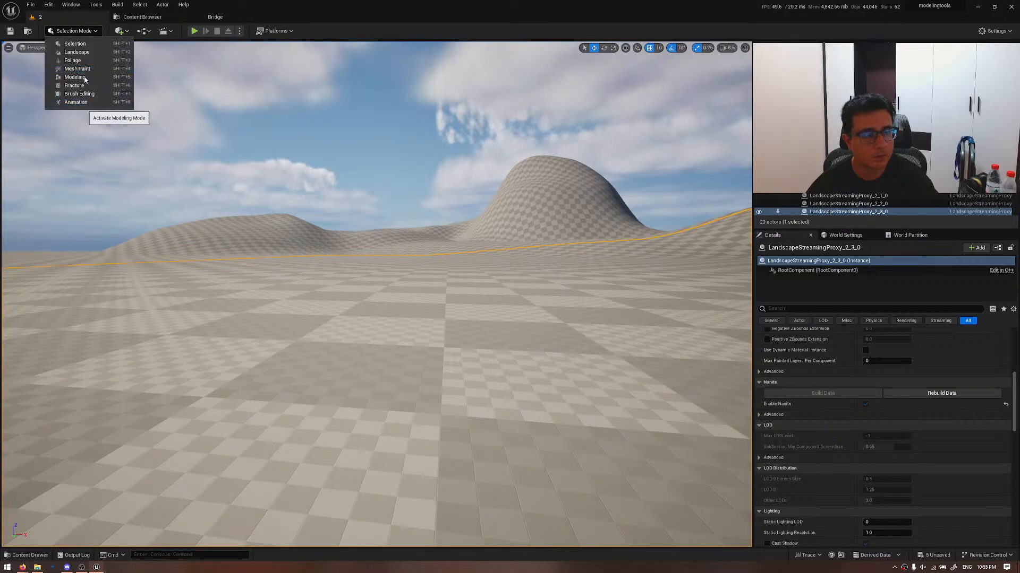
{"action": "left_click", "coordinate": [84, 77]}
{"action": "left_click", "coordinate": [82, 65]}
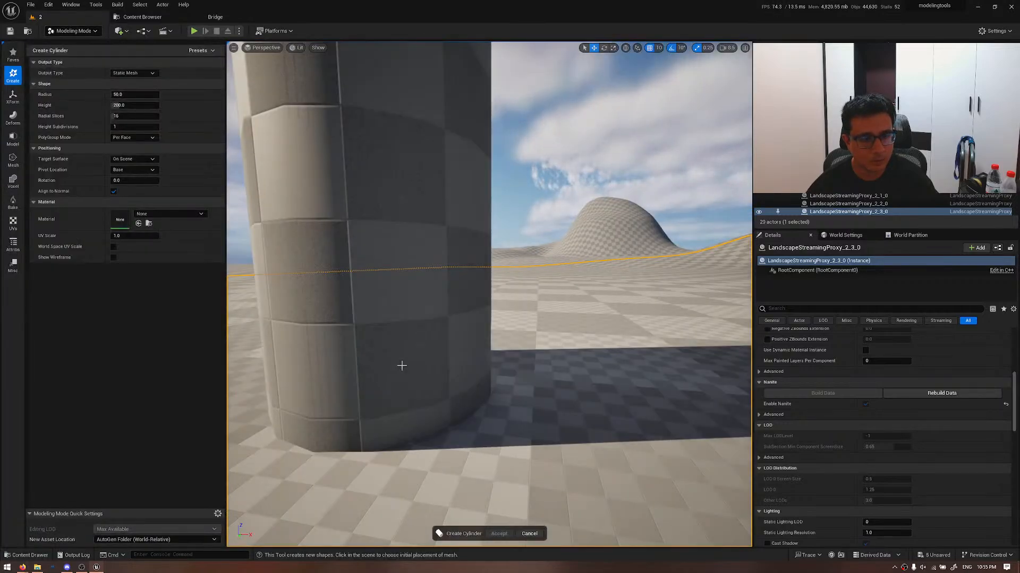
{"action": "left_click", "coordinate": [395, 352]}
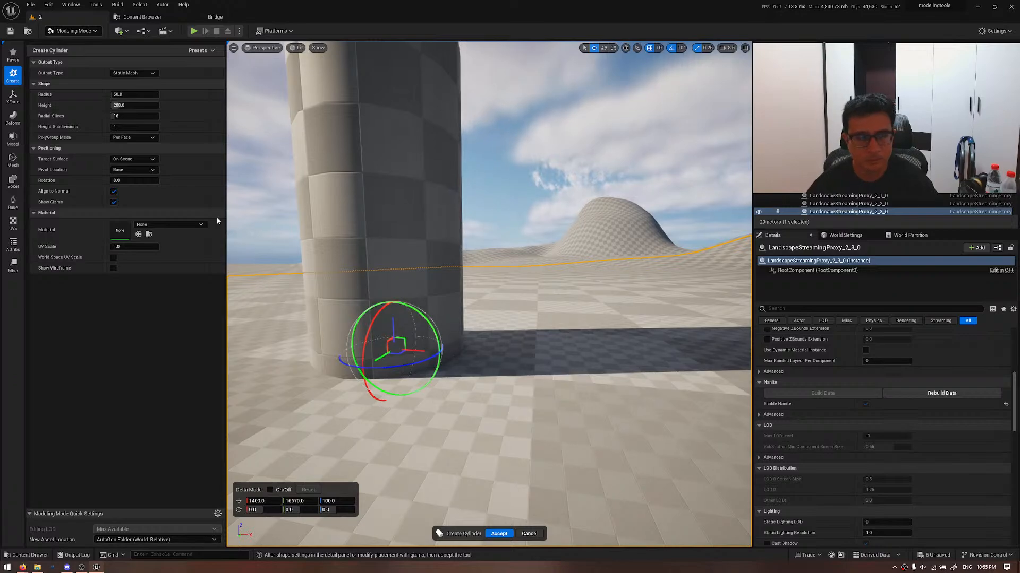
{"action": "key", "text": "Return"}
- Create a cone on the landscape beside the cylinder
{"action": "left_click", "coordinate": [143, 65]}
{"action": "left_click", "coordinate": [593, 343]}
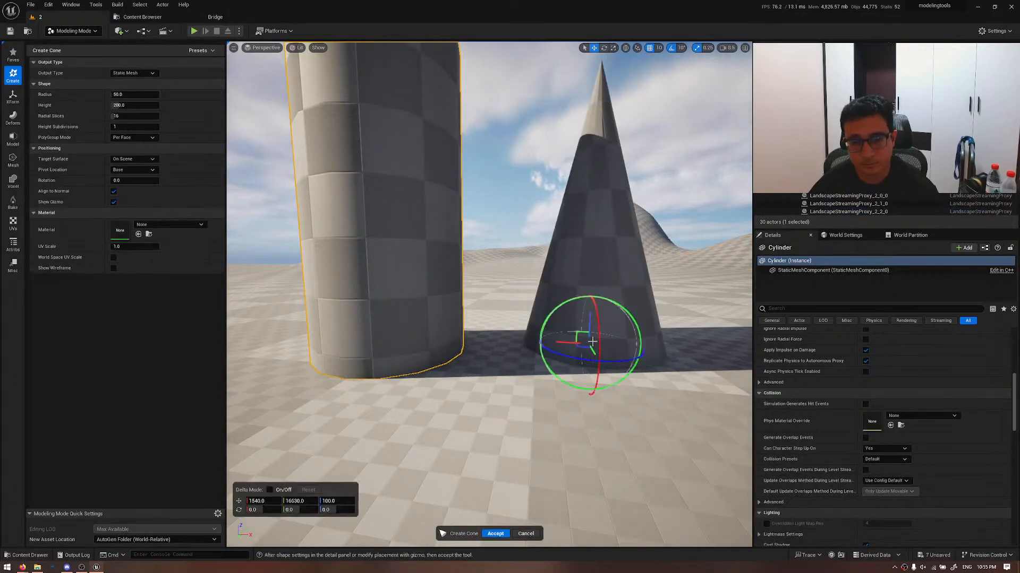
{"action": "key", "text": "Return"}
- Deselect the cone and fly around the landscape to view the cylinder and cone together
{"action": "scroll", "coordinate": [593, 343], "scroll_direction": "up", "scroll_amount": 3}
{"action": "scroll", "coordinate": [521, 207], "scroll_direction": "down", "scroll_amount": 10}
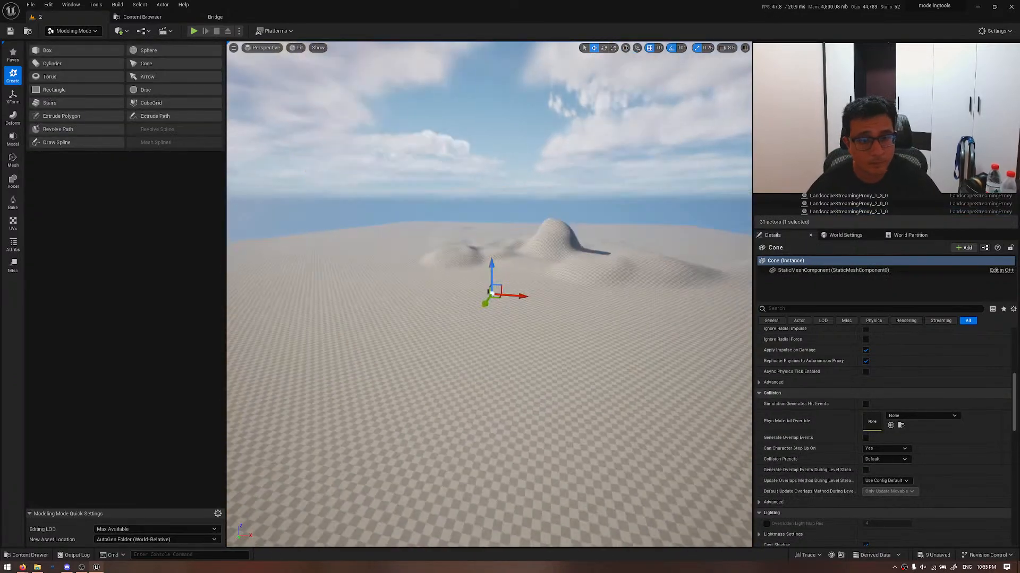
{"action": "left_click", "coordinate": [520, 207]}
{"action": "scroll", "coordinate": [549, 247], "scroll_direction": "down", "scroll_amount": 2}
{"action": "key", "text": "w"}
{"action": "scroll", "coordinate": [549, 246], "scroll_direction": "down", "scroll_amount": 8}
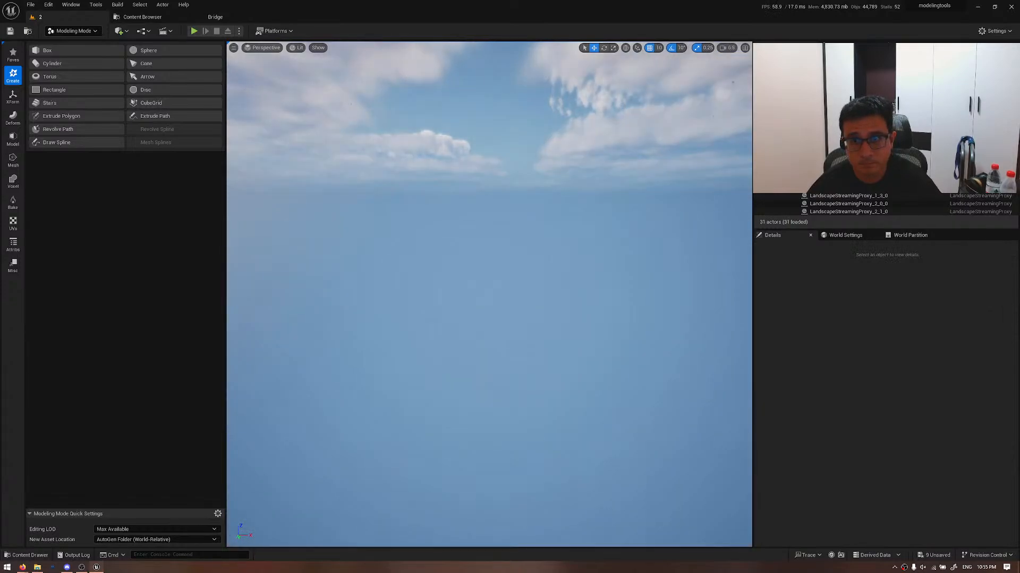
{"action": "right_click_drag", "start_coordinate": [549, 246], "coordinate": [441, 286]}
{"action": "key", "text": "w"}
{"action": "key", "text": "w"}
{"action": "scroll", "coordinate": [420, 268], "scroll_direction": "up", "scroll_amount": 4}
{"action": "key", "text": "w"}
{"action": "scroll", "coordinate": [526, 271], "scroll_direction": "down", "scroll_amount": 5}
{"action": "key", "text": "w"}
{"action": "key", "text": "w"}
{"action": "key", "text": "d"}
{"action": "scroll", "coordinate": [462, 283], "scroll_direction": "down", "scroll_amount": 5}
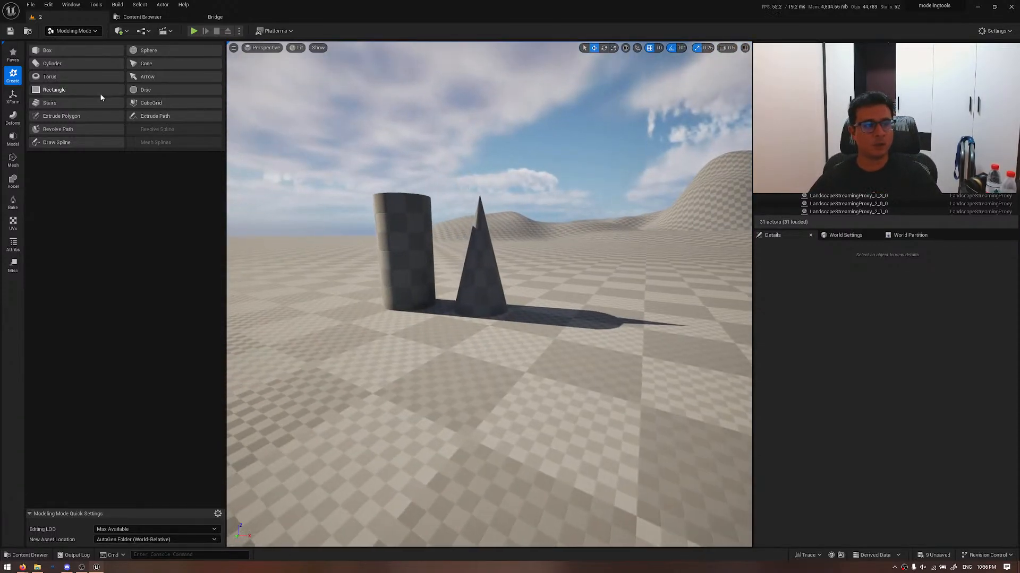
- Examine the Model and XForm tool categories against the Modeling Workflow (Beta) roadmap entry in the browser
{"action": "left_click", "coordinate": [12, 141]}
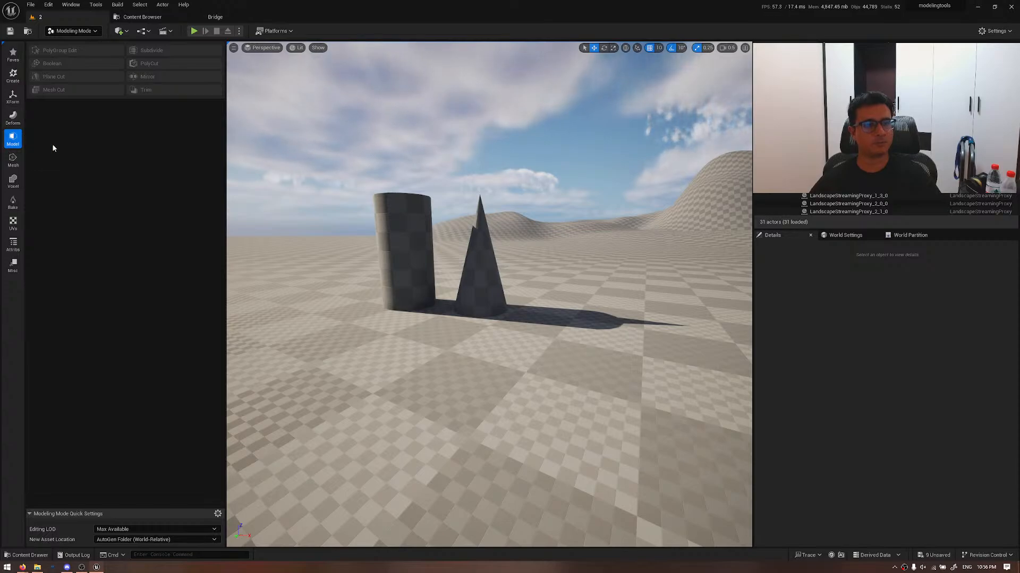
{"action": "key", "text": "alt+Tab"}
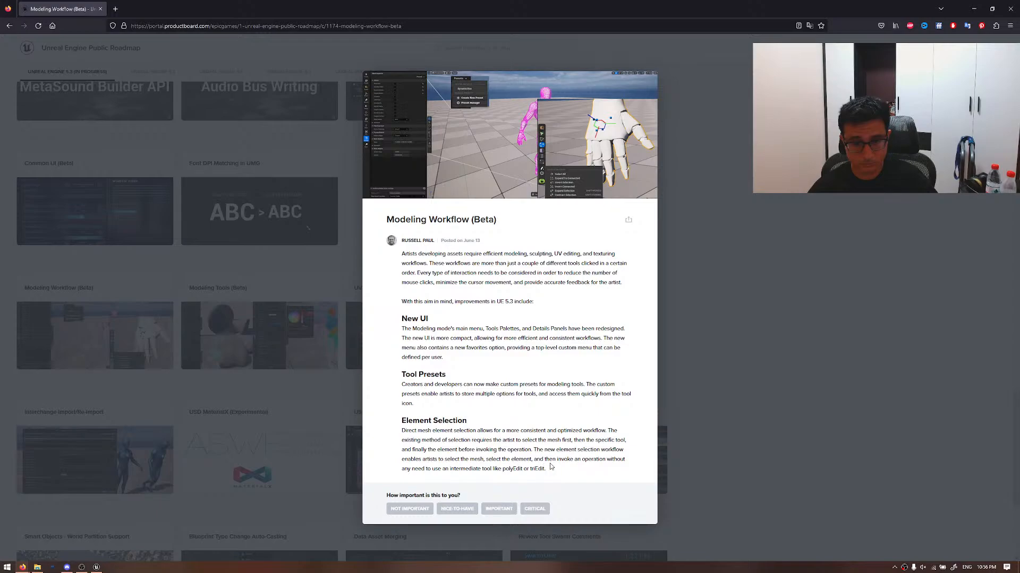
{"action": "key", "text": "alt+Tab"}
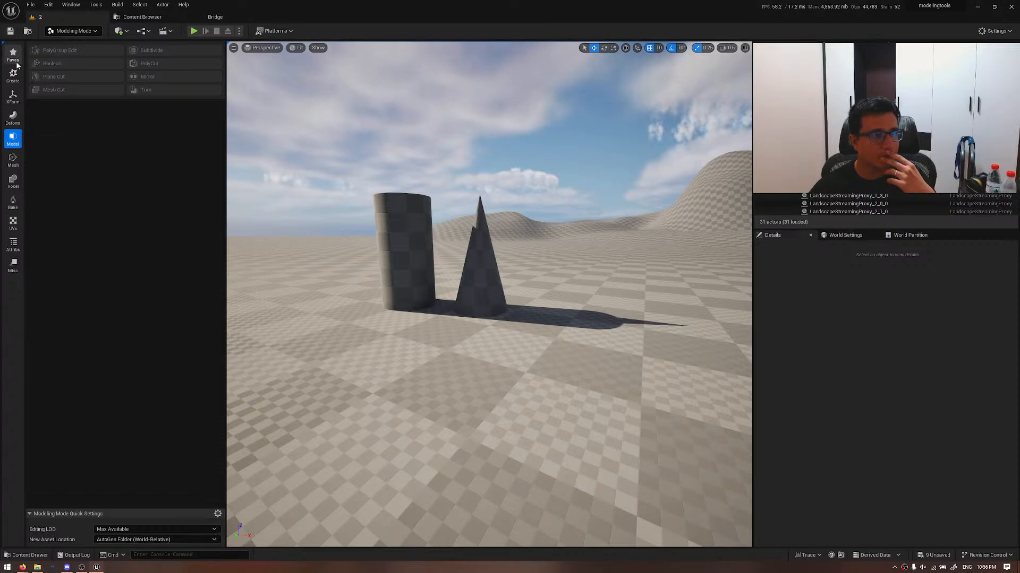
{"action": "left_click", "coordinate": [15, 97]}
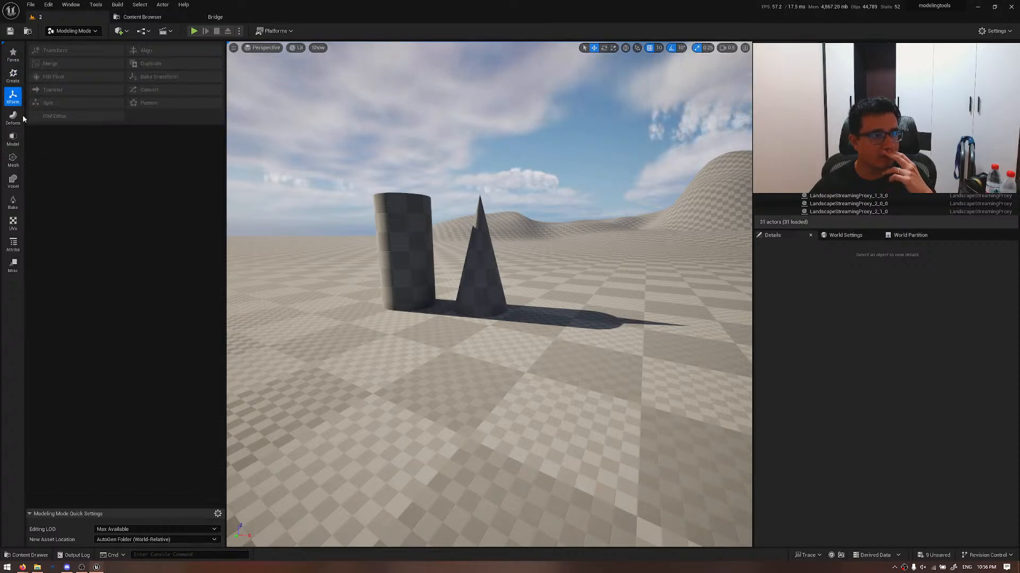
{"action": "left_click", "coordinate": [13, 138]}
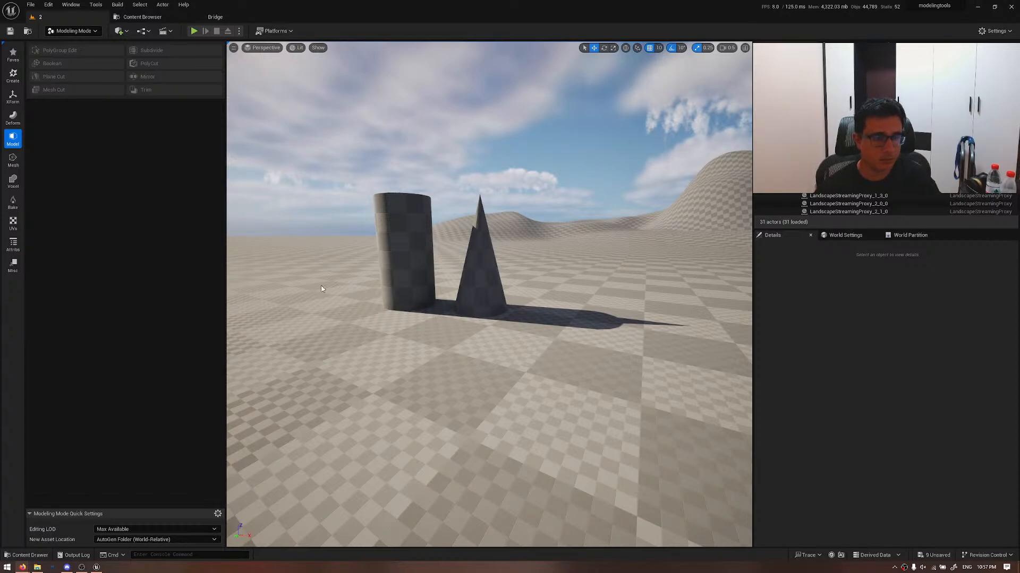
- Switch to the Unreal Engine Marketplace in the browser and list the Free For The Month products
{"action": "key", "text": "alt+Tab"}
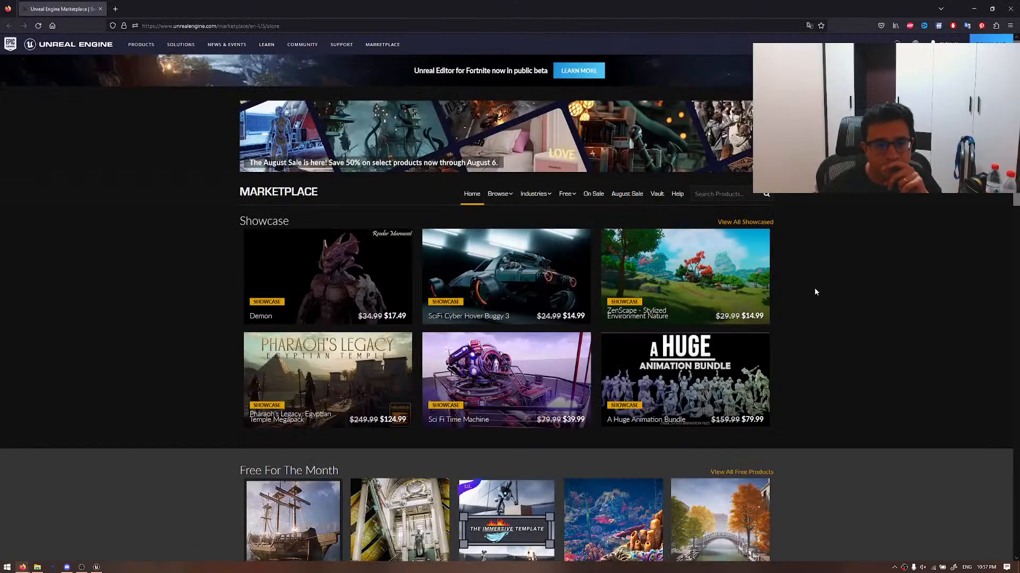
{"action": "mouse_move", "coordinate": [566, 194]}
{"action": "left_click", "coordinate": [598, 257]}
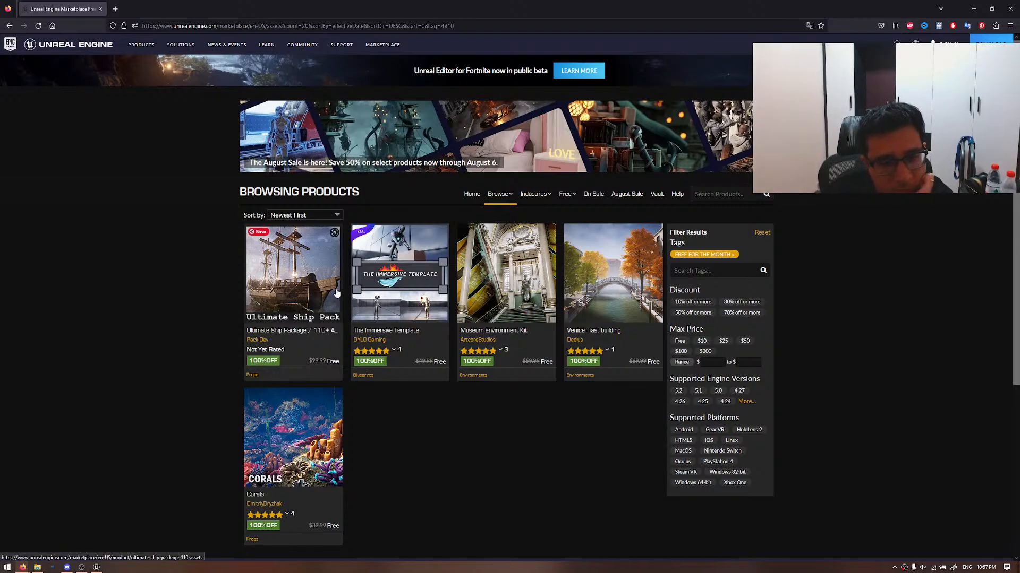
- Open the ship package, Immersive Template, Museum Environment Kit, Venice and Corals products in separate browser tabs
{"action": "middle_click", "coordinate": [319, 288]}
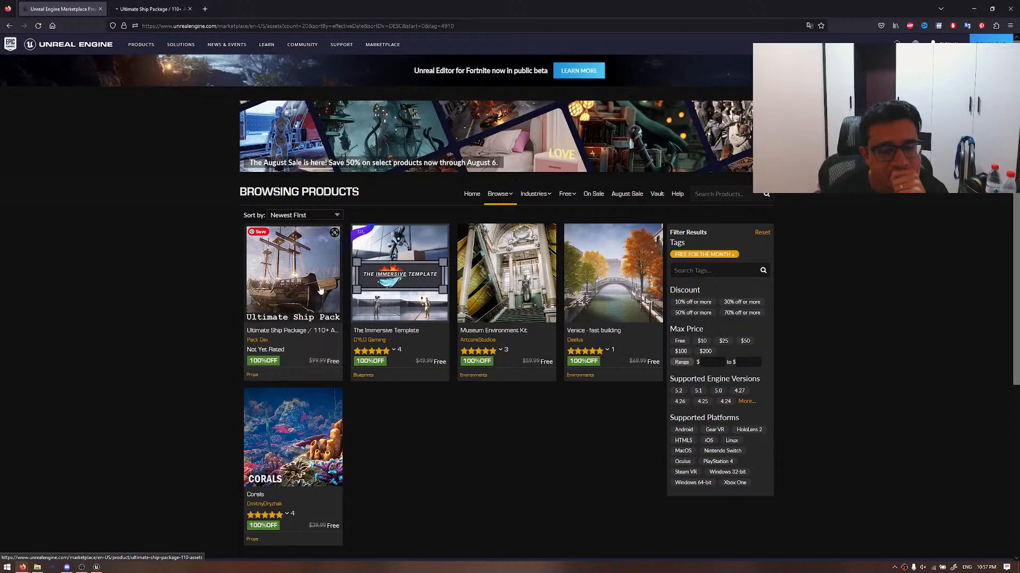
{"action": "middle_click", "coordinate": [405, 284]}
{"action": "middle_click", "coordinate": [486, 292]}
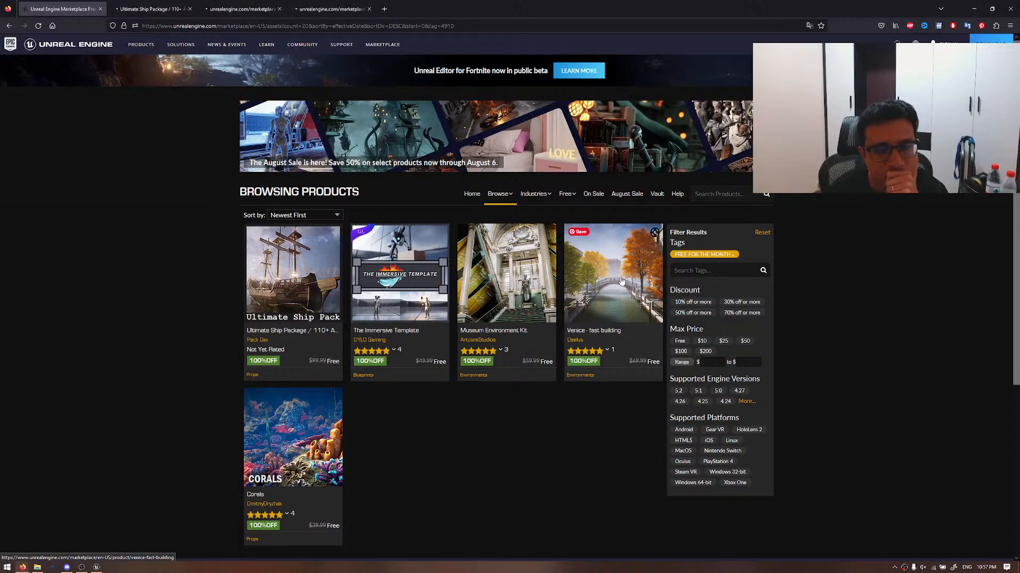
{"action": "middle_click", "coordinate": [611, 276]}
{"action": "middle_click", "coordinate": [319, 438]}
- Show the Ultimate Ship Package page, try its preview image full screen, and look over the product description
{"action": "left_click", "coordinate": [161, 5]}
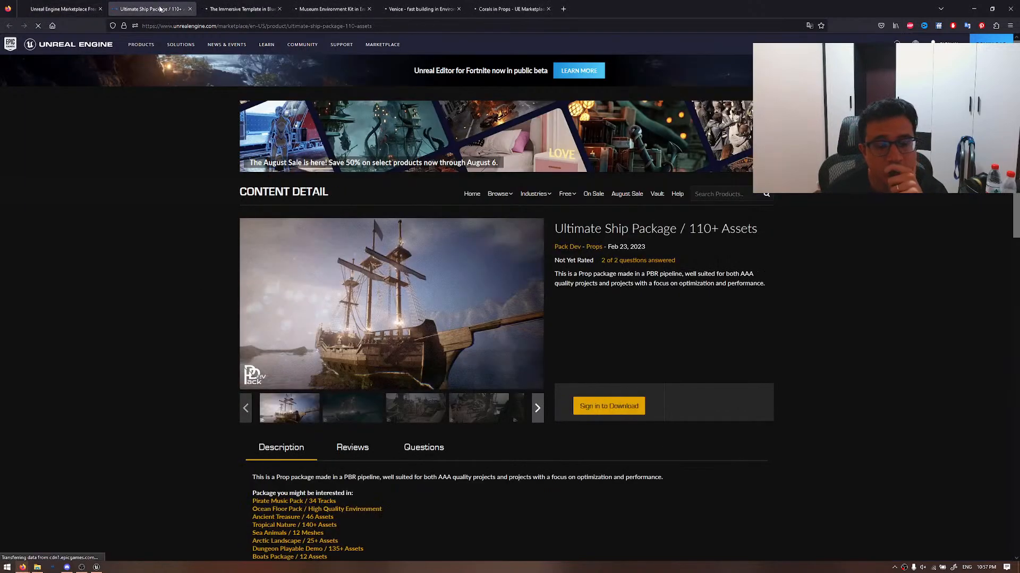
{"action": "left_click", "coordinate": [388, 290]}
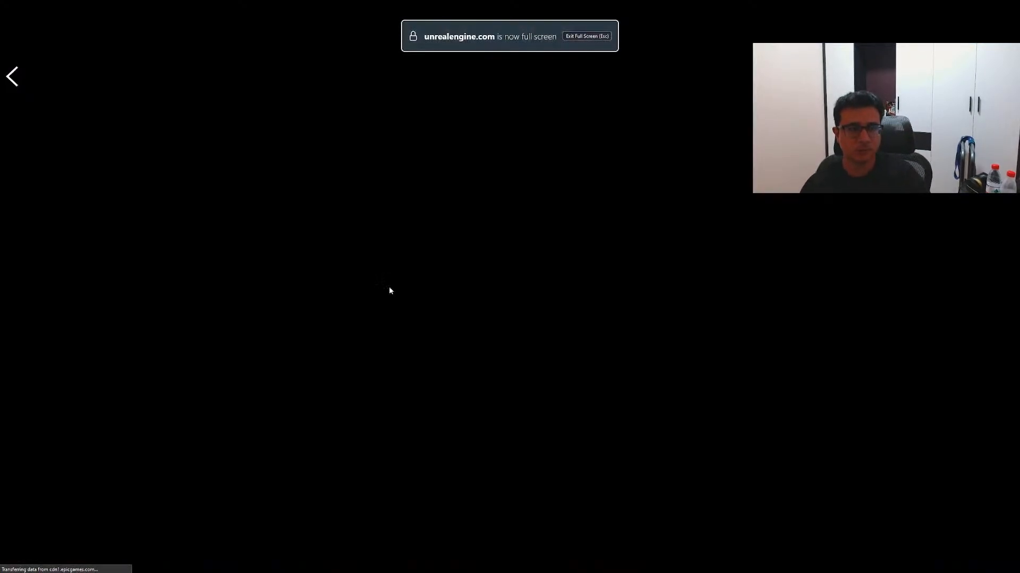
{"action": "key", "text": "Escape"}
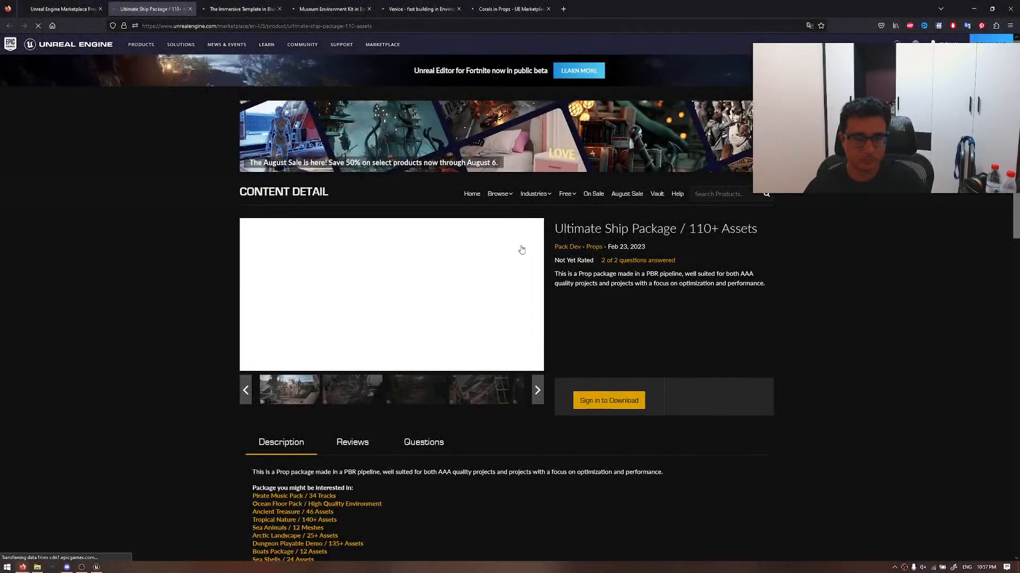
{"action": "scroll", "coordinate": [187, 410], "scroll_direction": "down", "scroll_amount": 2}
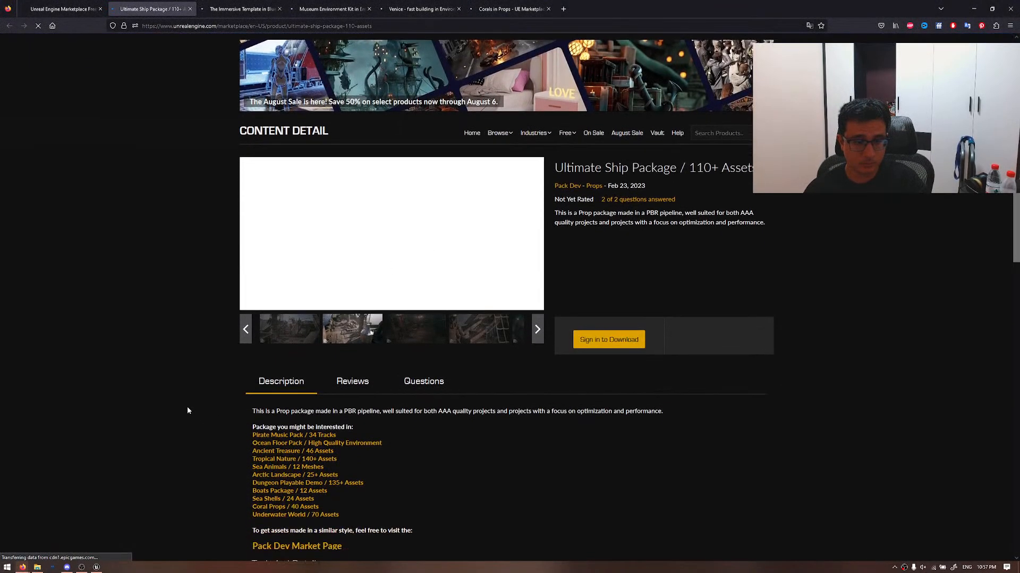
{"action": "scroll", "coordinate": [192, 408], "scroll_direction": "down", "scroll_amount": 2}
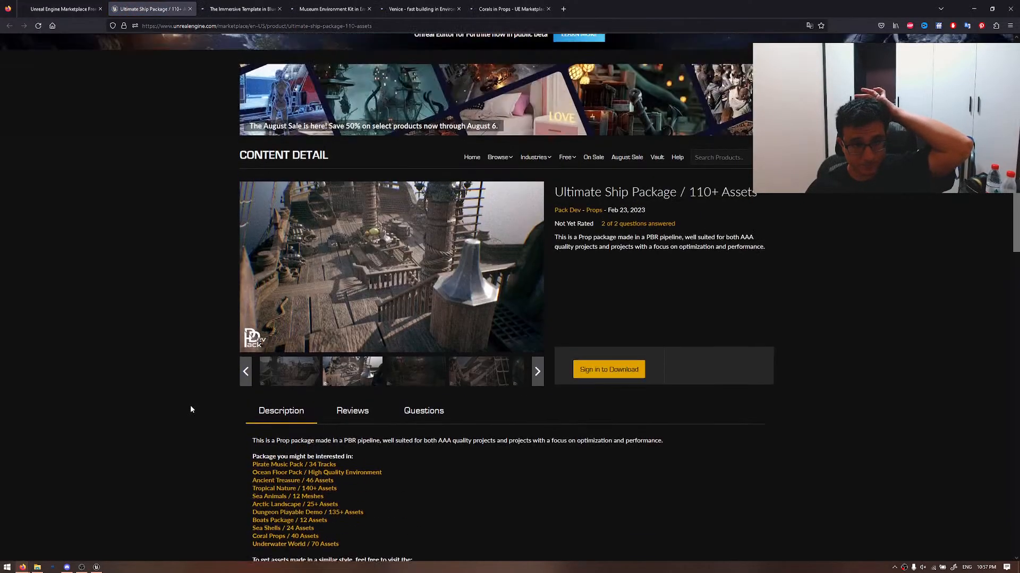
- Browse the Ultimate Ship Package preview images back and forth in full screen and exit the gallery
{"action": "left_click", "coordinate": [385, 338]}
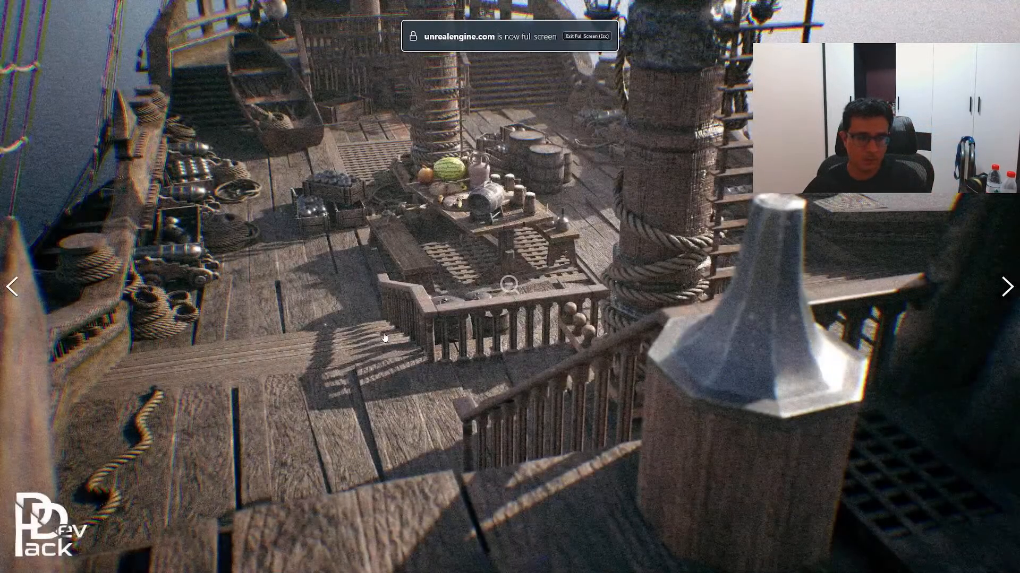
{"action": "key", "text": "Right"}
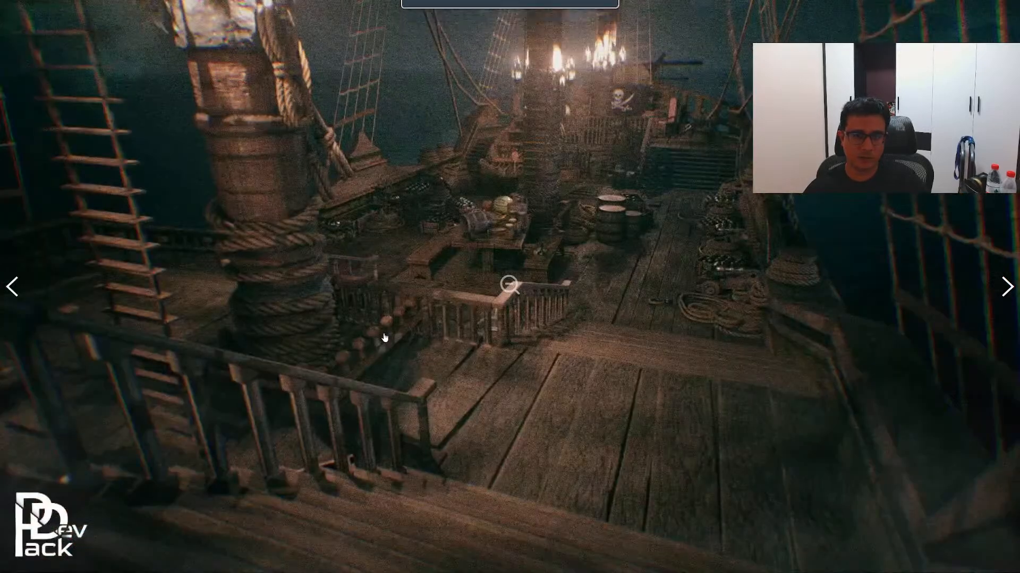
{"action": "key", "text": "Right"}
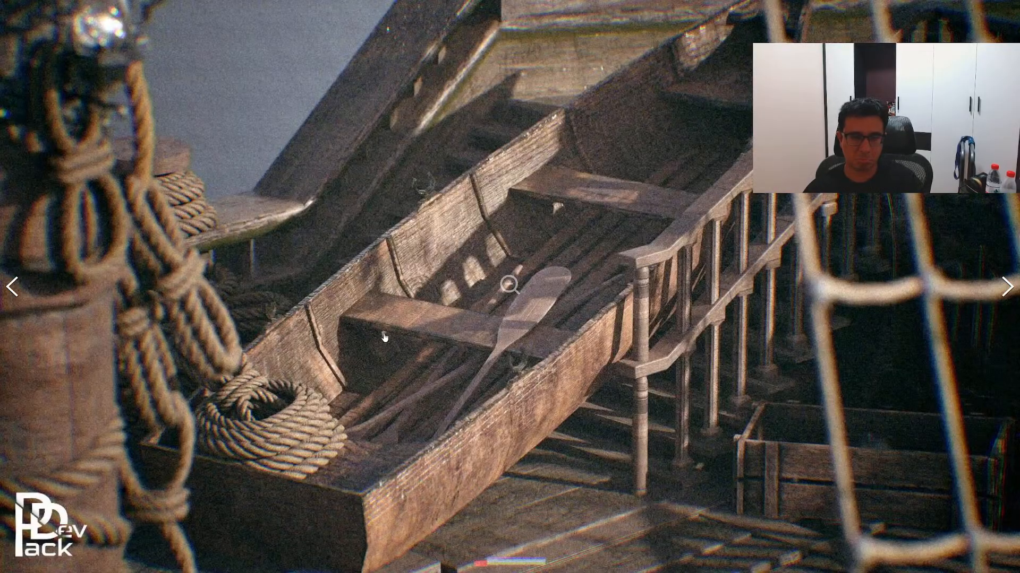
{"action": "key", "text": "Left"}
{"action": "key", "text": "Right"}
{"action": "key", "text": "Left"}
{"action": "key", "text": "Left"}
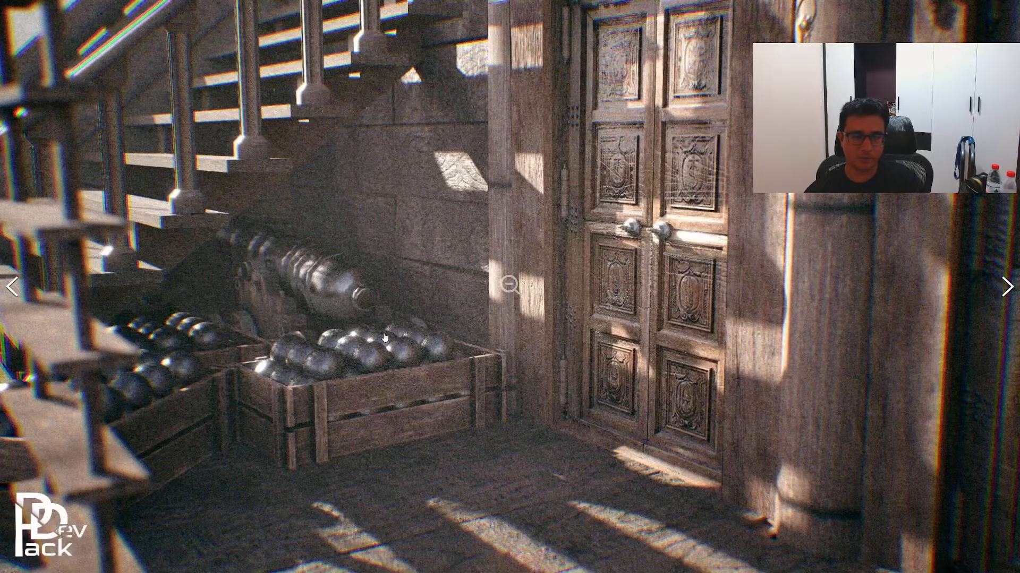
{"action": "key", "text": "Left"}
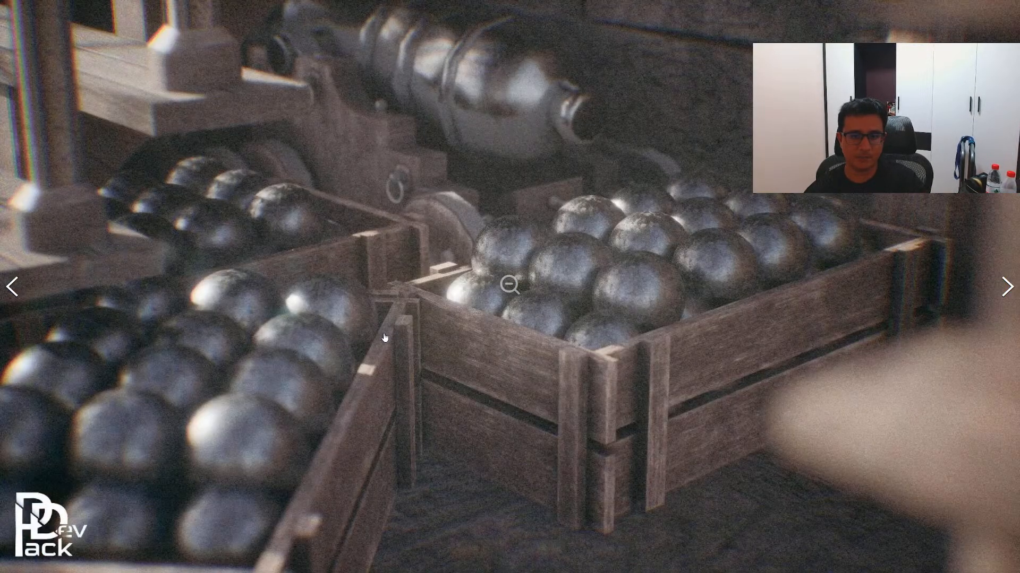
{"action": "key", "text": "Left"}
{"action": "key", "text": "Left"}
{"action": "key", "text": "Left"}
{"action": "key", "text": "Left"}
{"action": "key", "text": "Left"}
{"action": "key", "text": "Left"}
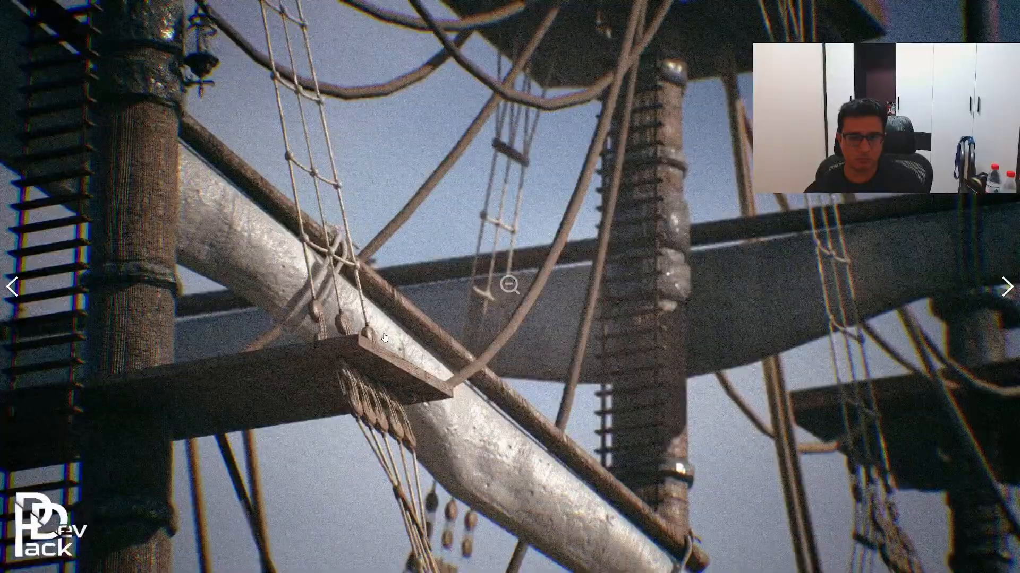
{"action": "key", "text": "Left"}
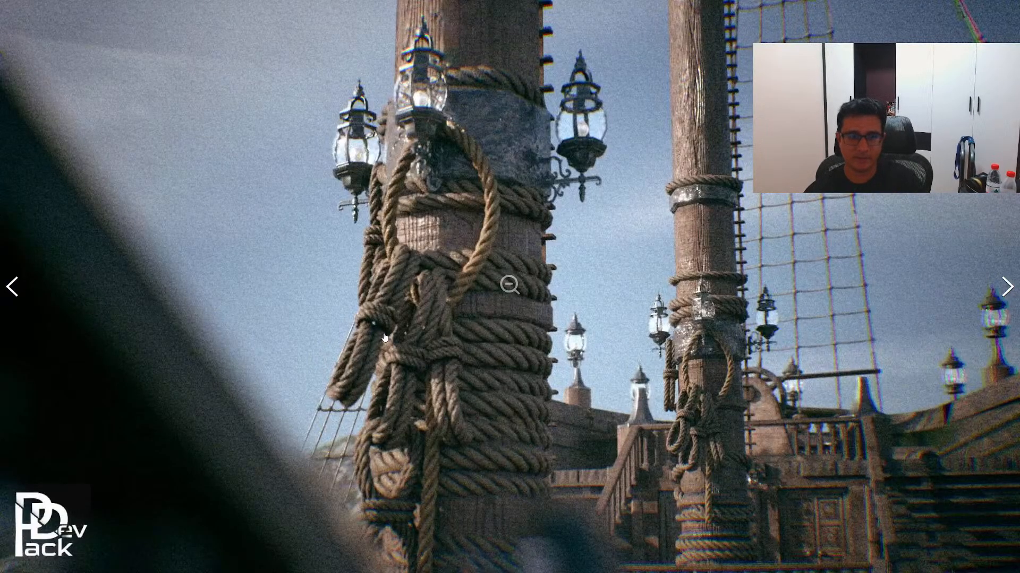
{"action": "key", "text": "Right"}
{"action": "key", "text": "Right"}
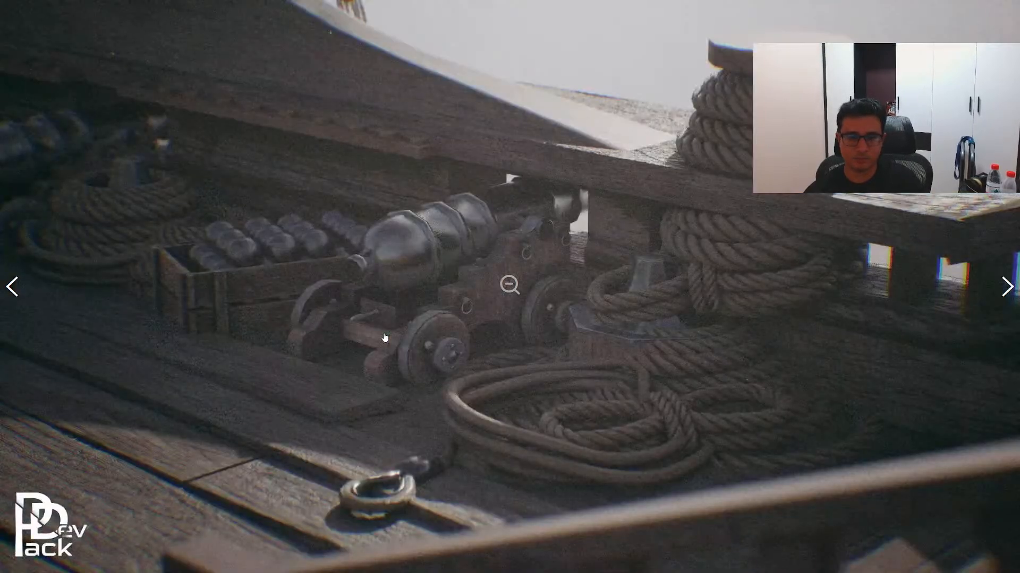
{"action": "key", "text": "Right"}
{"action": "key", "text": "Right"}
{"action": "key", "text": "Right"}
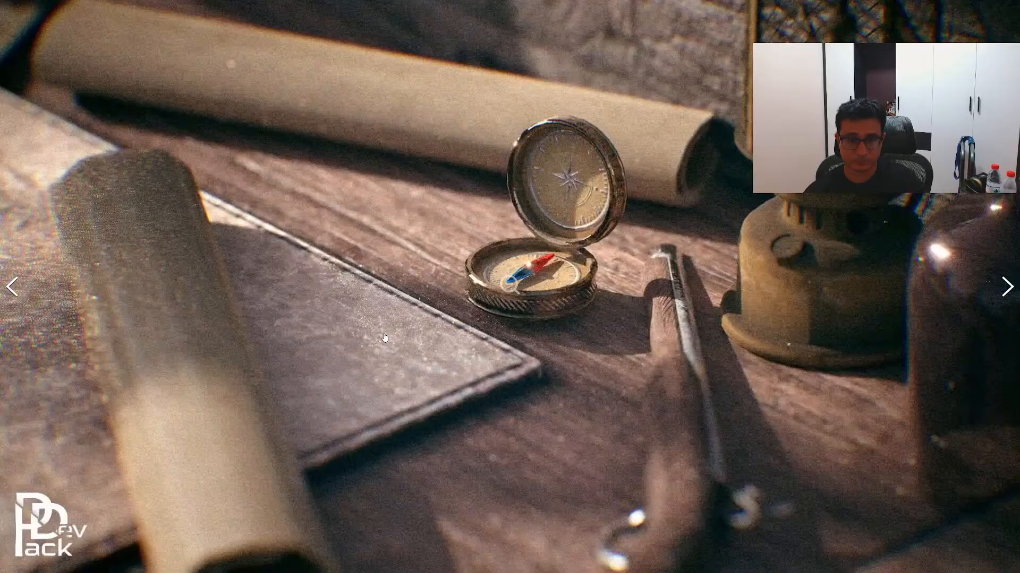
{"action": "key", "text": "Right"}
{"action": "key", "text": "Right"}
{"action": "key", "text": "Right"}
{"action": "key", "text": "Right"}
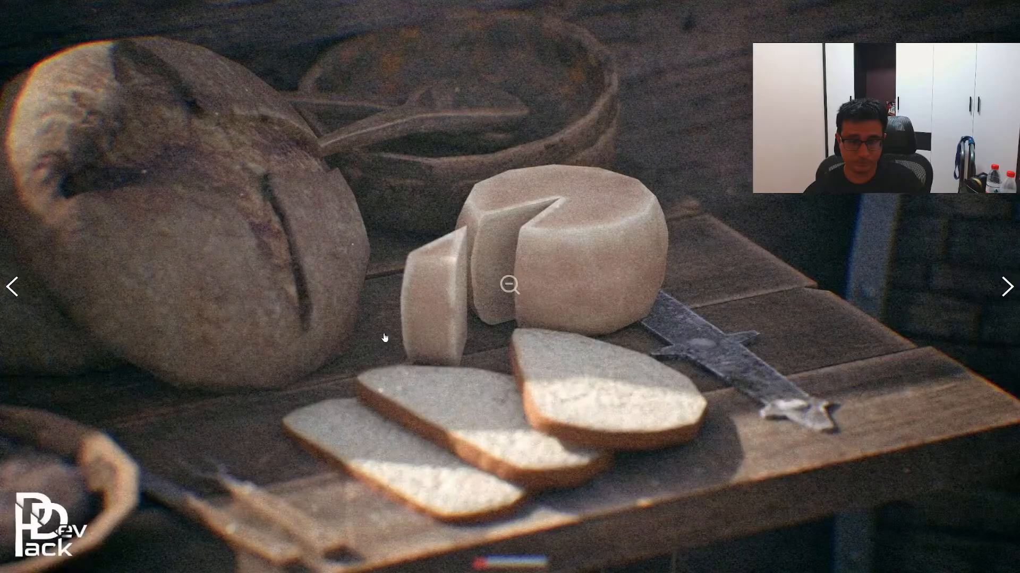
{"action": "key", "text": "Escape"}
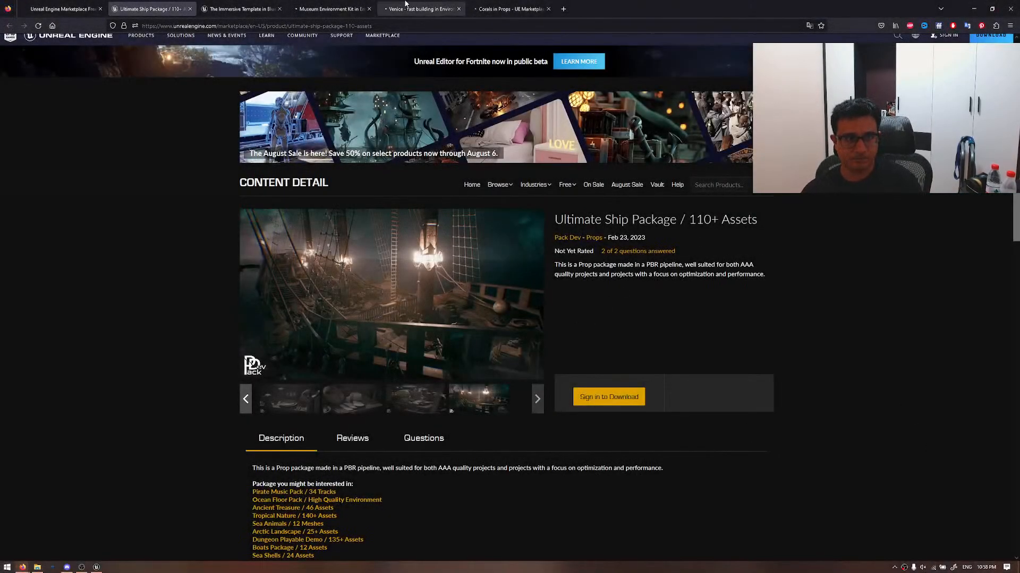
- Show The Immersive Template page, browse its preview images in full screen, and exit the gallery
{"action": "left_click", "coordinate": [327, 8]}
{"action": "left_click", "coordinate": [279, 4]}
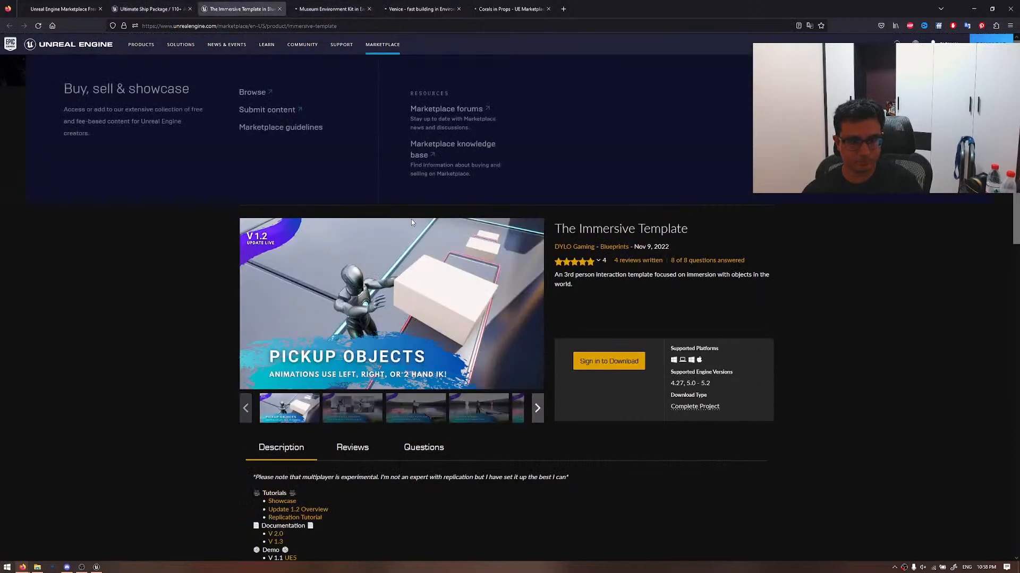
{"action": "left_click", "coordinate": [422, 305]}
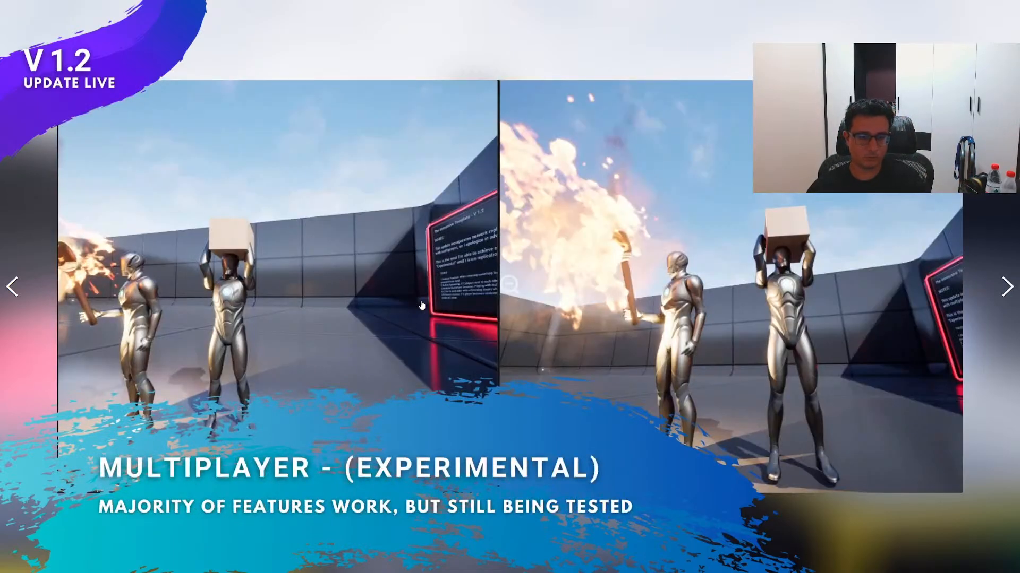
{"action": "key", "text": "Right"}
{"action": "key", "text": "Right"}
{"action": "key", "text": "Escape"}
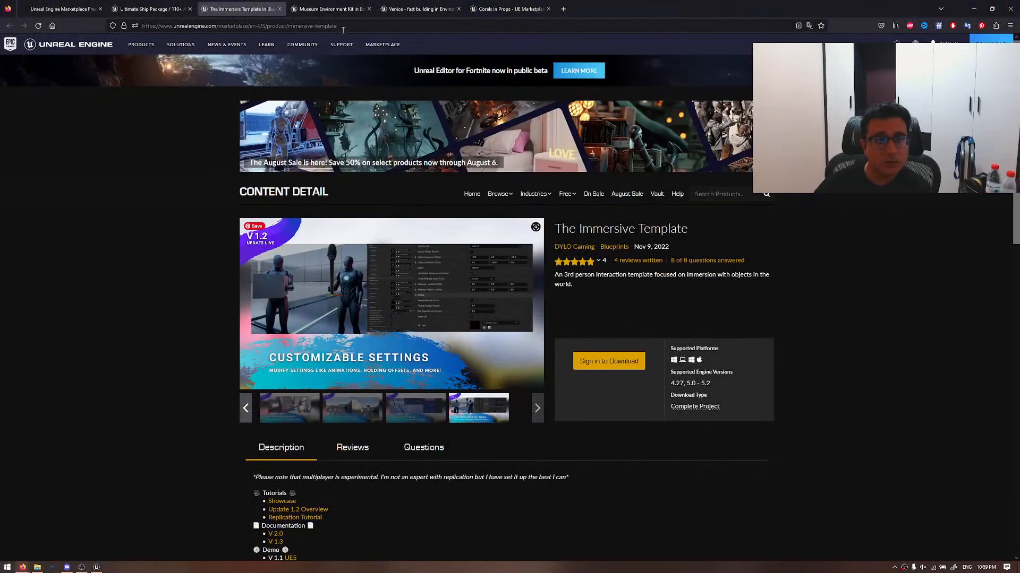
- Show the Museum Environment Kit page and try browsing its preview images back and forth in full screen
{"action": "key", "text": "ctrl+Tab"}
{"action": "left_click", "coordinate": [429, 298]}
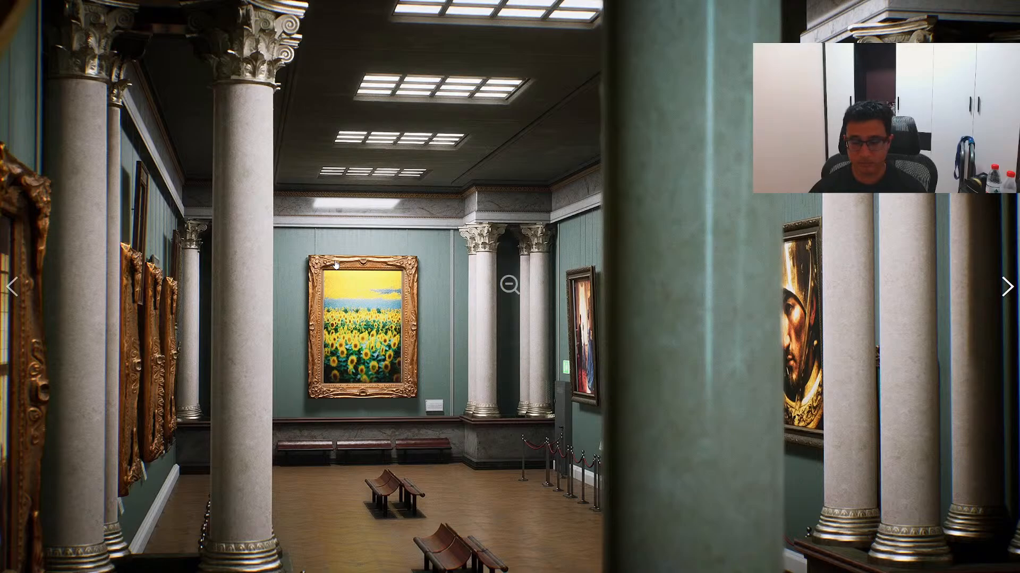
{"action": "left_click", "coordinate": [1001, 296]}
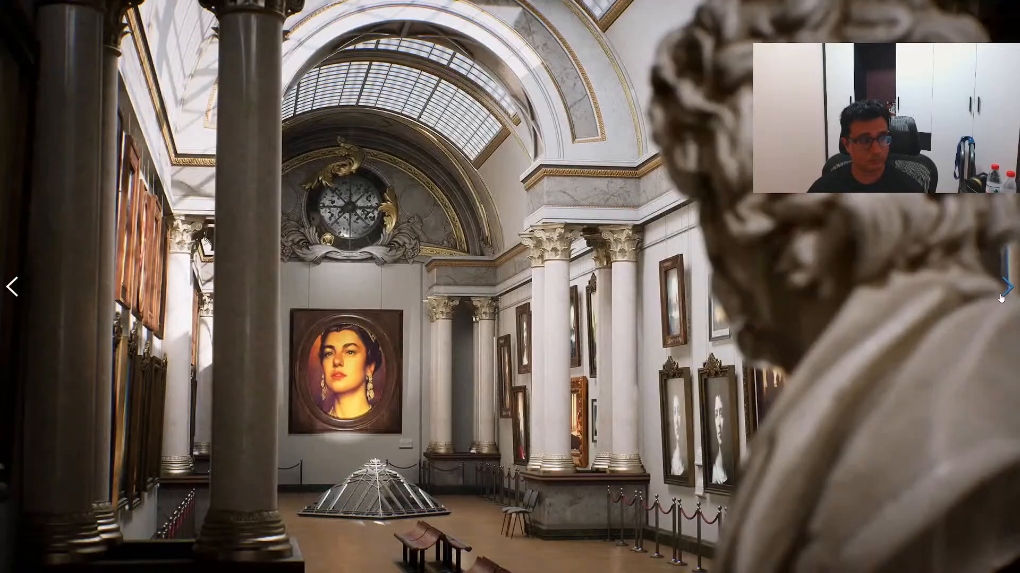
{"action": "key", "text": "Right"}
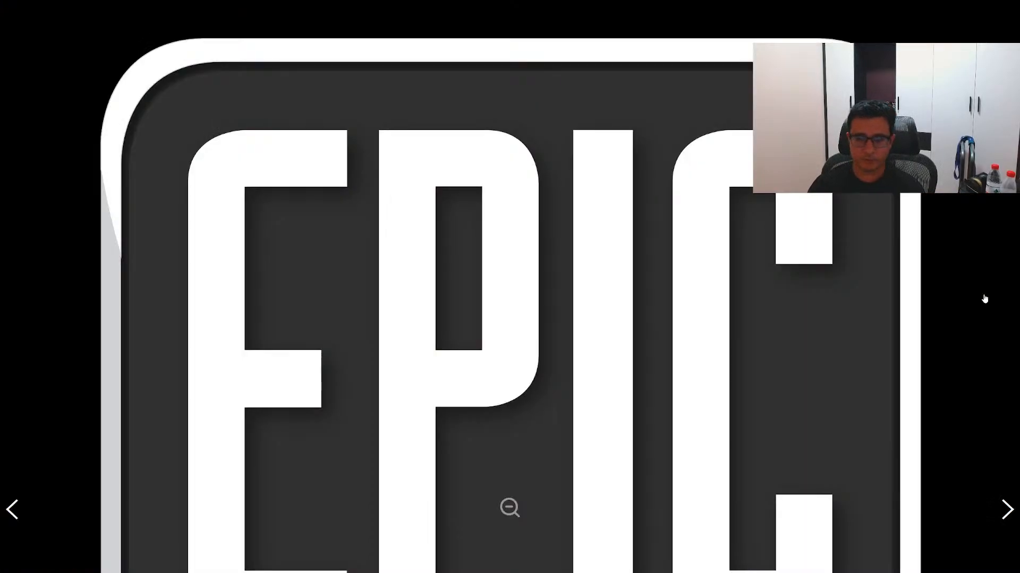
{"action": "key", "text": "Left"}
{"action": "left_click", "coordinate": [984, 299]}
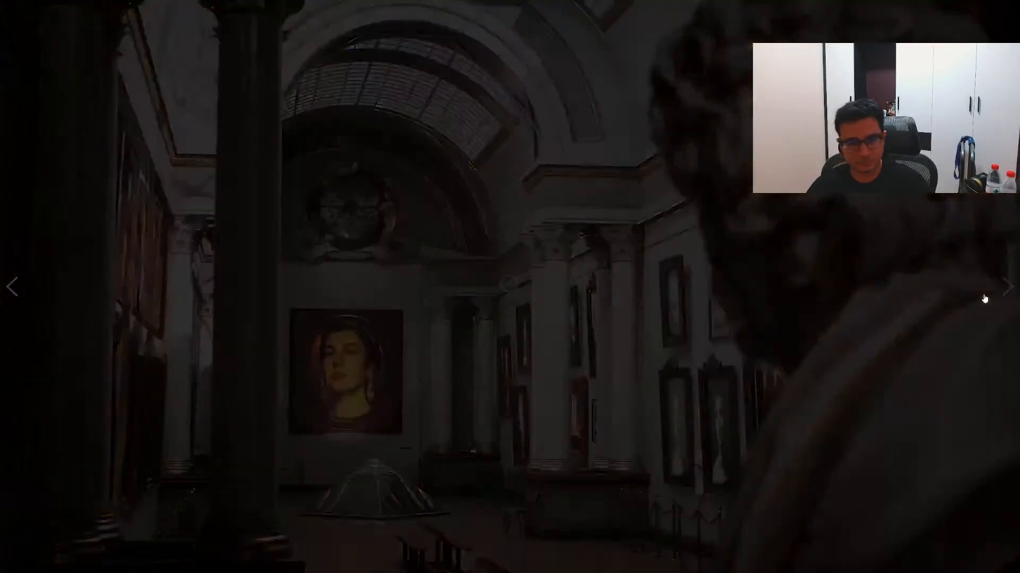
{"action": "left_click", "coordinate": [397, 415]}
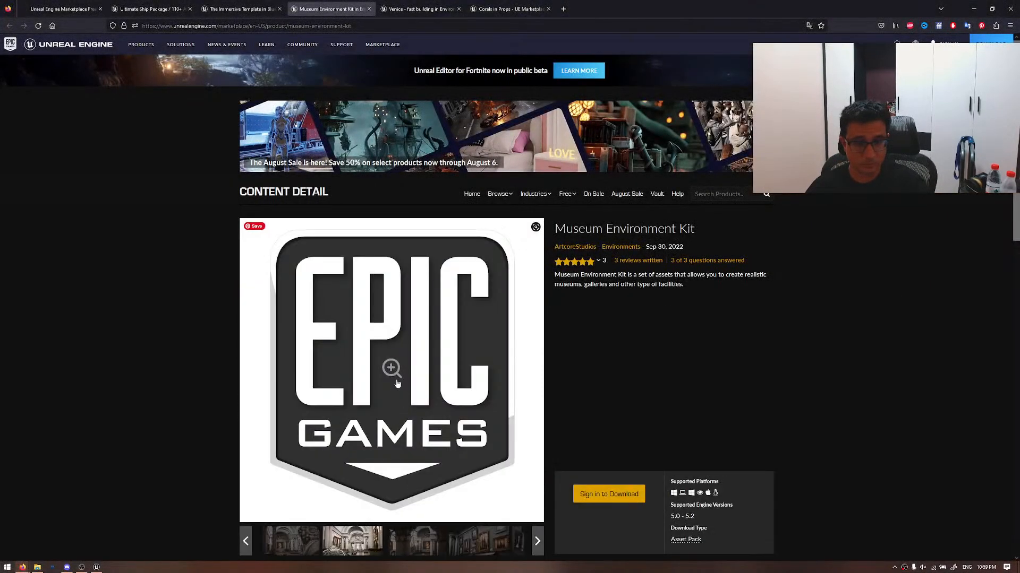
{"action": "left_click", "coordinate": [391, 367]}
{"action": "left_click", "coordinate": [461, 345]}
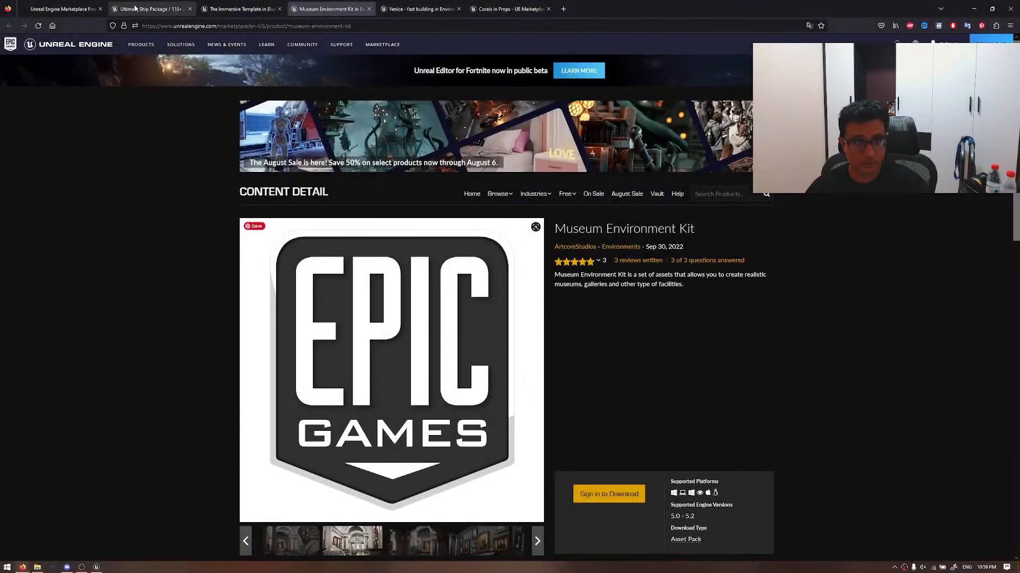
- Reload the Museum Environment Kit, Venice and Corals product pages and try the Corals preview image full screen
{"action": "left_click", "coordinate": [38, 25]}
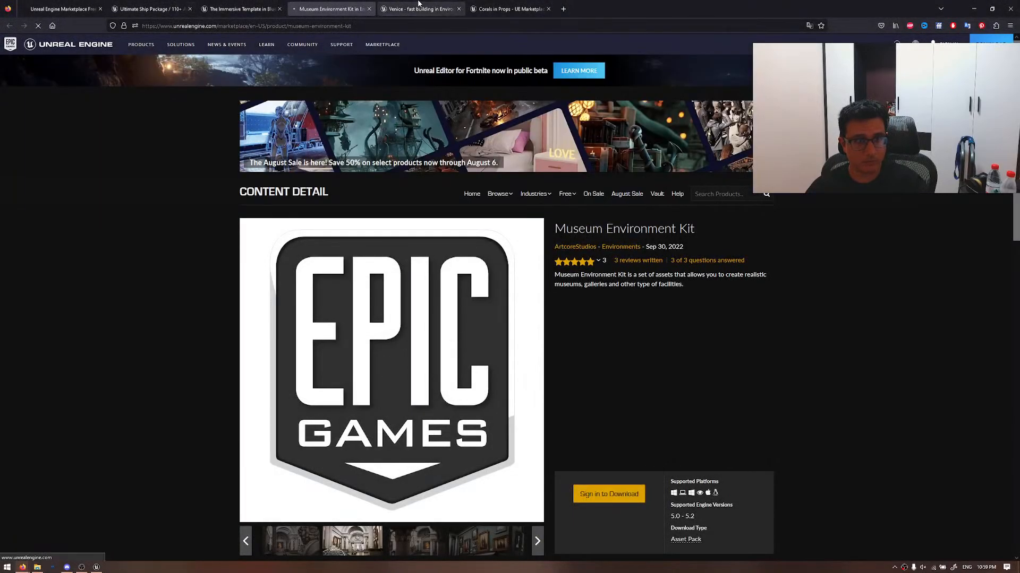
{"action": "left_click", "coordinate": [418, 6]}
{"action": "scroll", "coordinate": [380, 317], "scroll_direction": "down", "scroll_amount": 2}
{"action": "scroll", "coordinate": [417, 318], "scroll_direction": "up", "scroll_amount": 2}
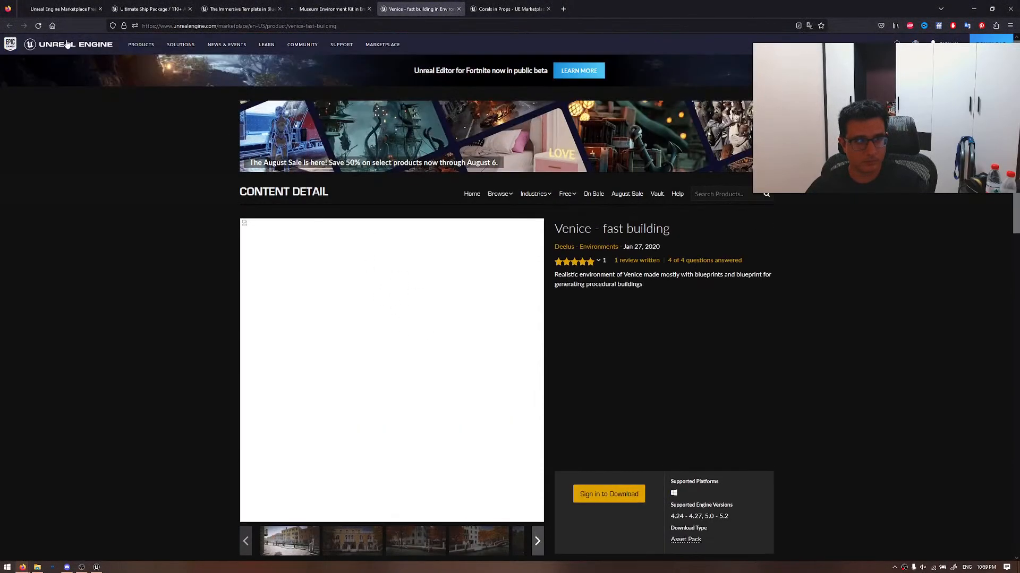
{"action": "left_click", "coordinate": [38, 25]}
{"action": "key", "text": "ctrl+Tab"}
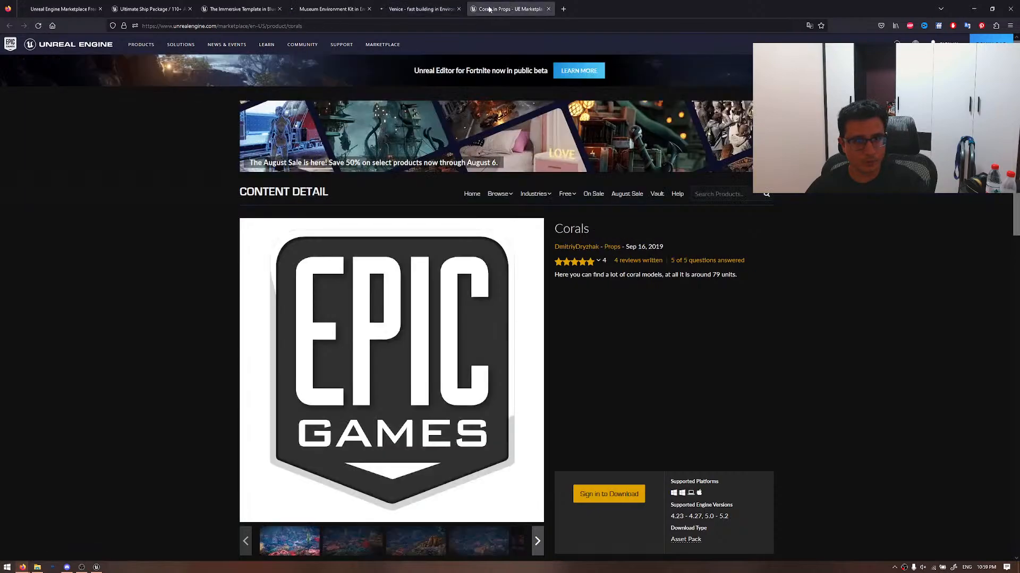
{"action": "left_click", "coordinate": [38, 26]}
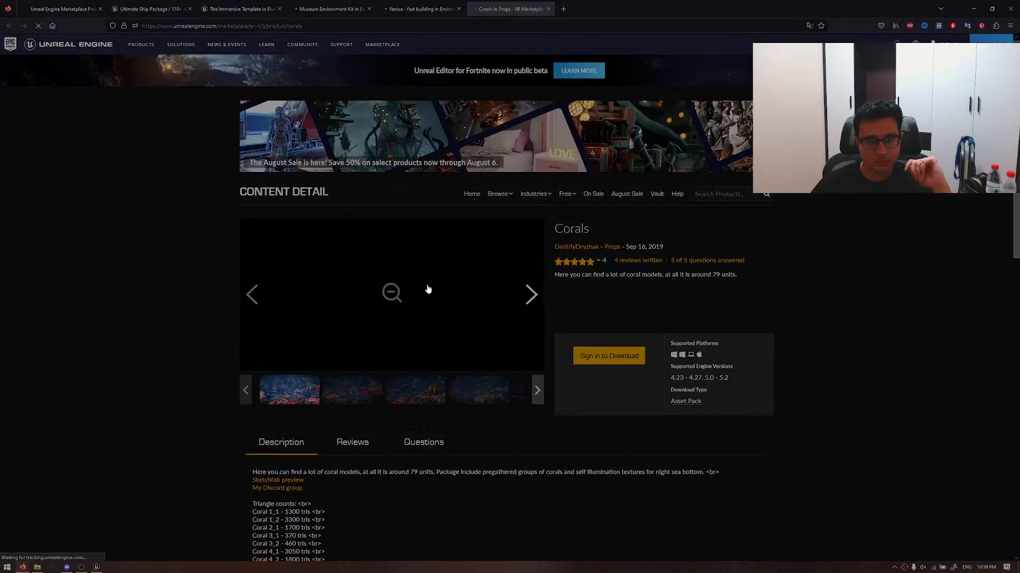
{"action": "left_click", "coordinate": [417, 287]}
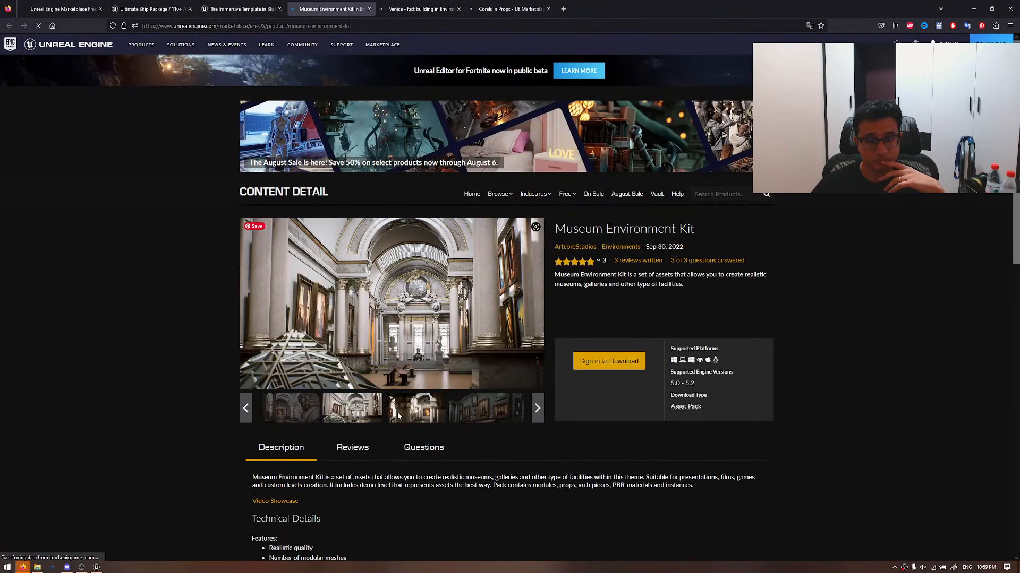
- Browse the Museum Environment Kit preview images in full screen through to the busts and banners view, and exit the gallery
{"action": "left_click", "coordinate": [392, 319]}
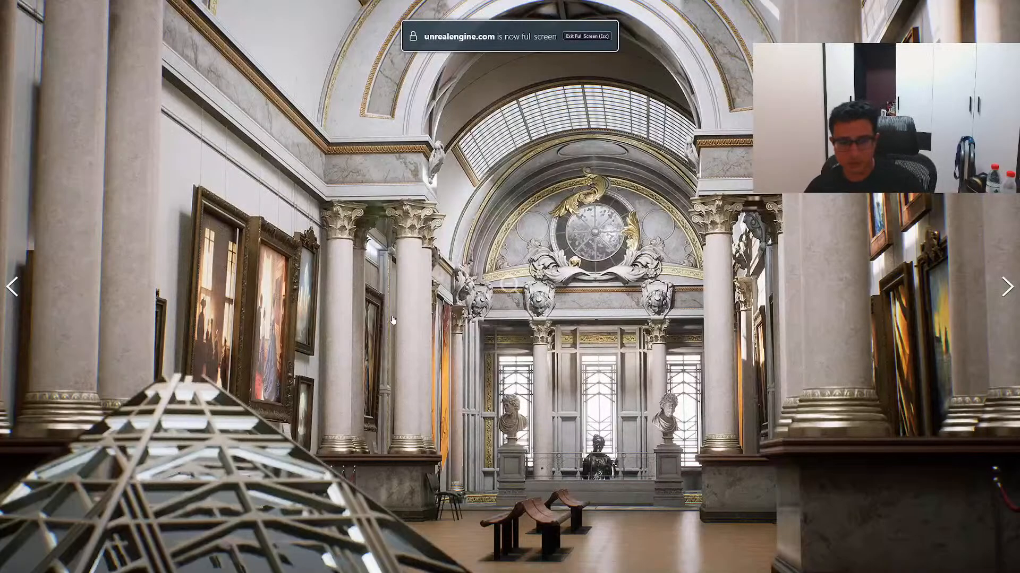
{"action": "key", "text": "Right"}
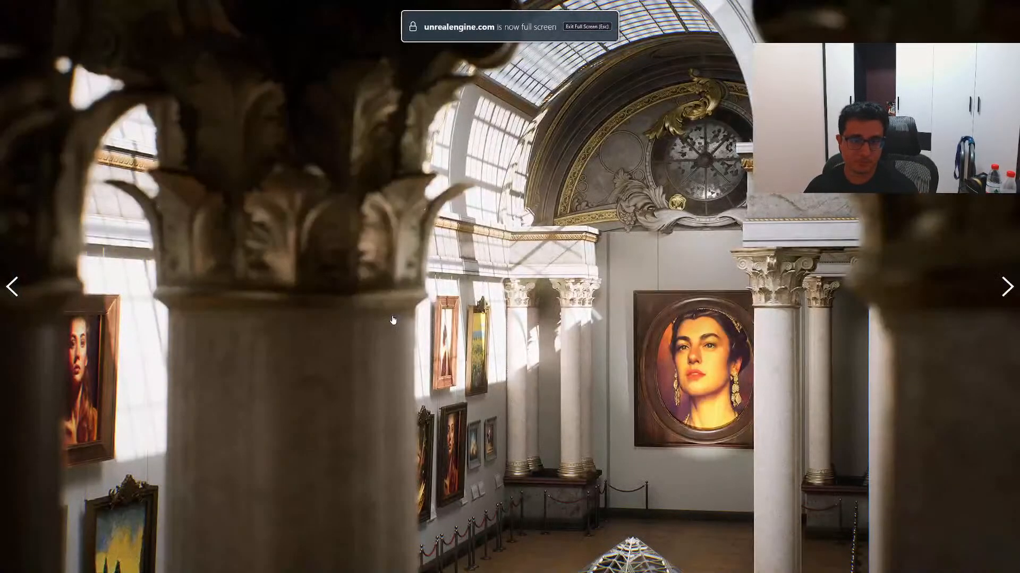
{"action": "key", "text": "Right"}
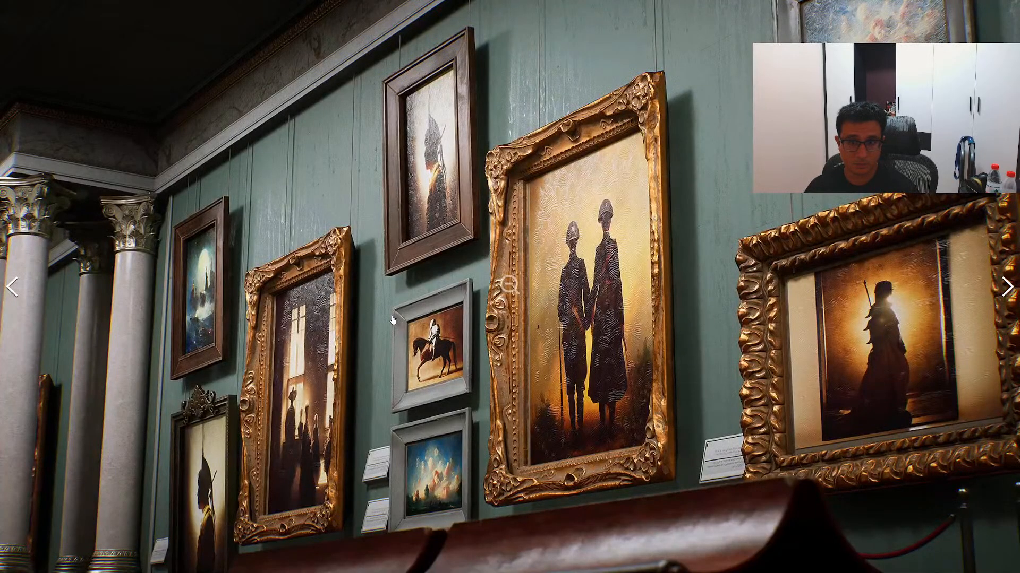
{"action": "key", "text": "Right"}
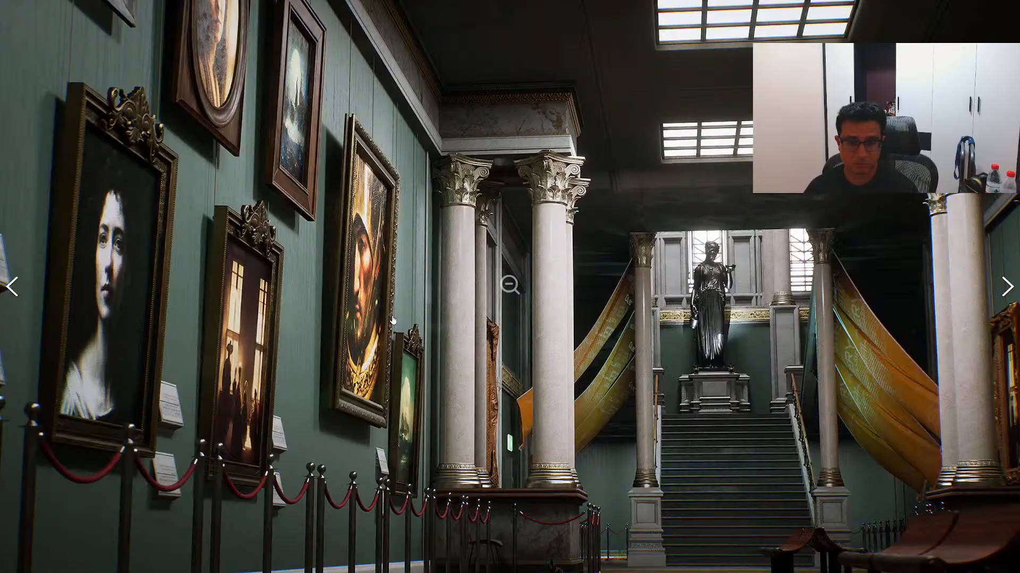
{"action": "key", "text": "Right"}
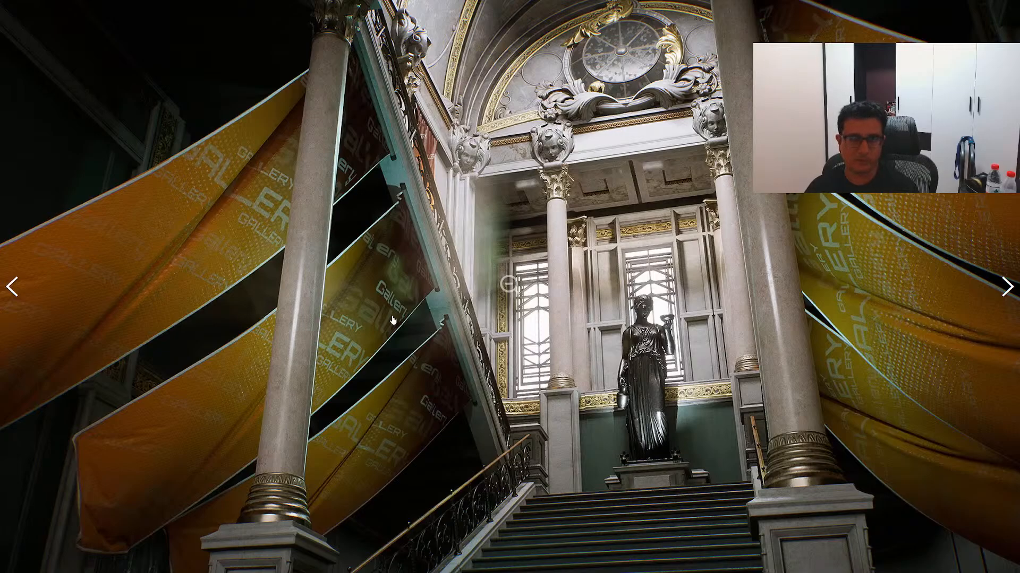
{"action": "key", "text": "Right"}
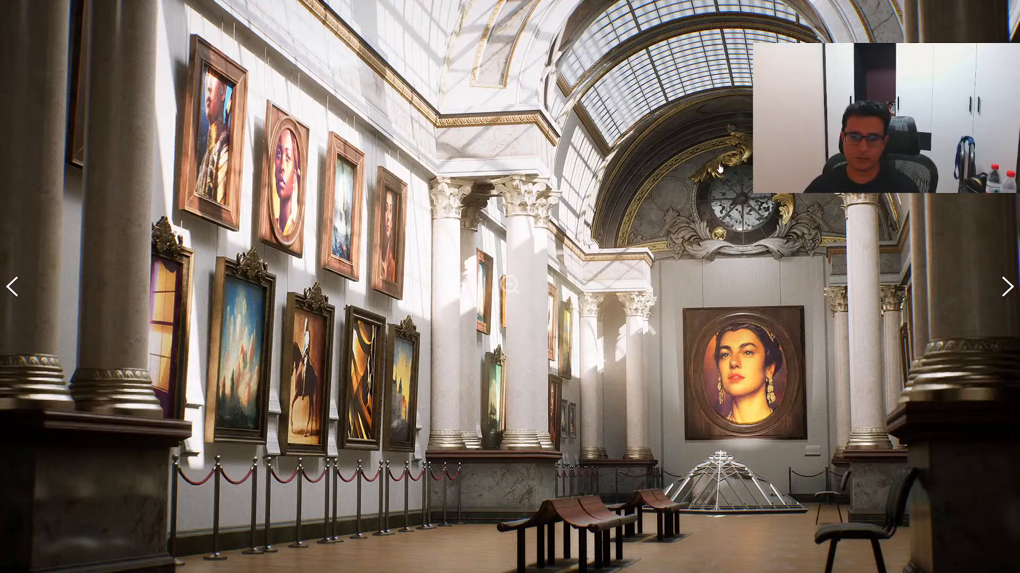
{"action": "key", "text": "Right"}
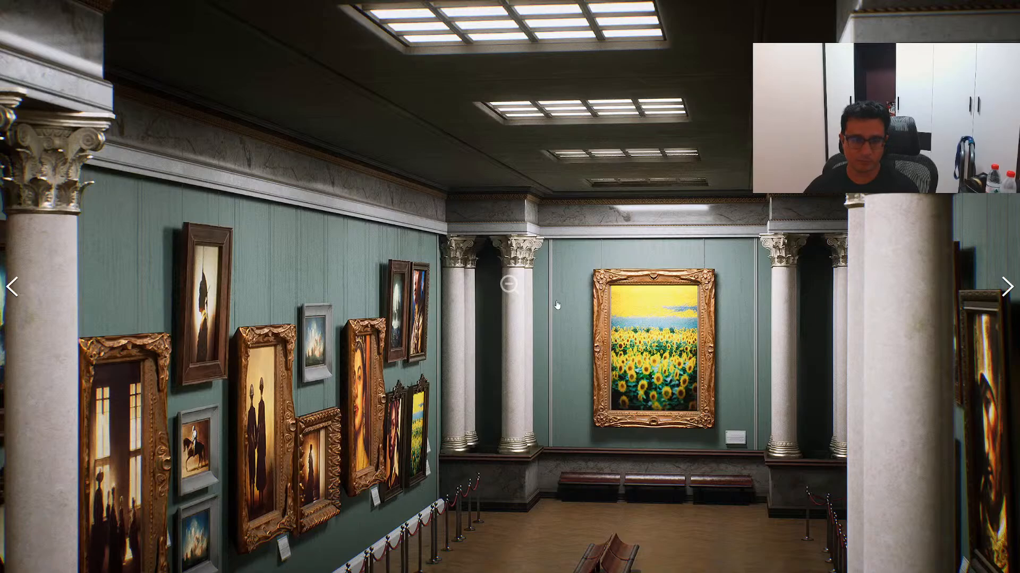
{"action": "key", "text": "Right"}
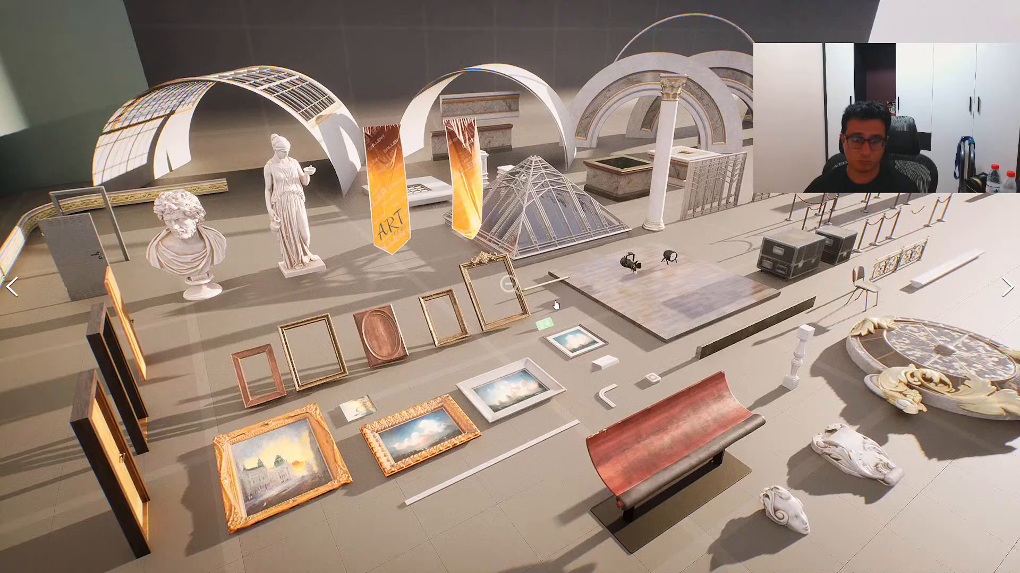
{"action": "key", "text": "Right"}
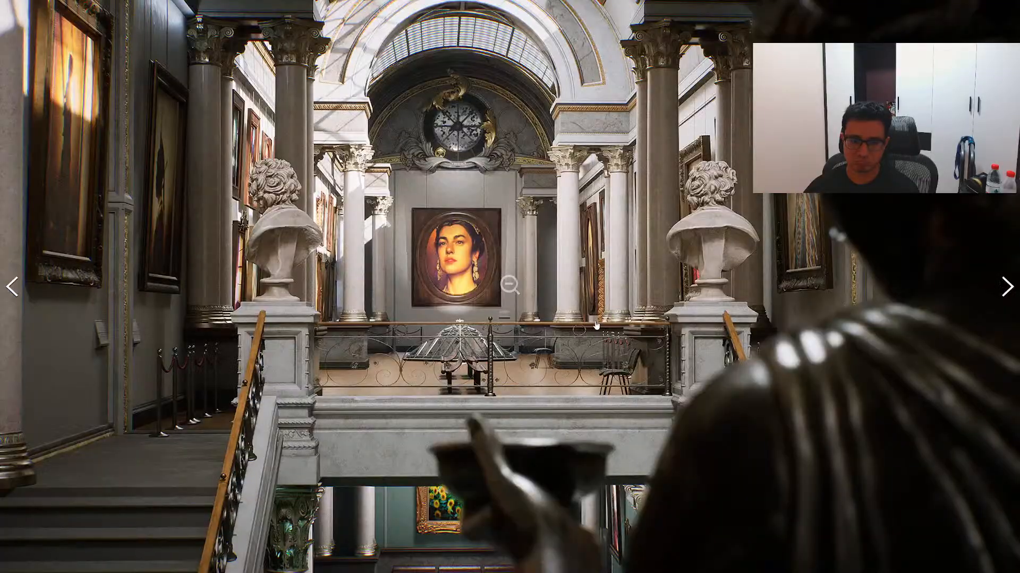
{"action": "key", "text": "Right"}
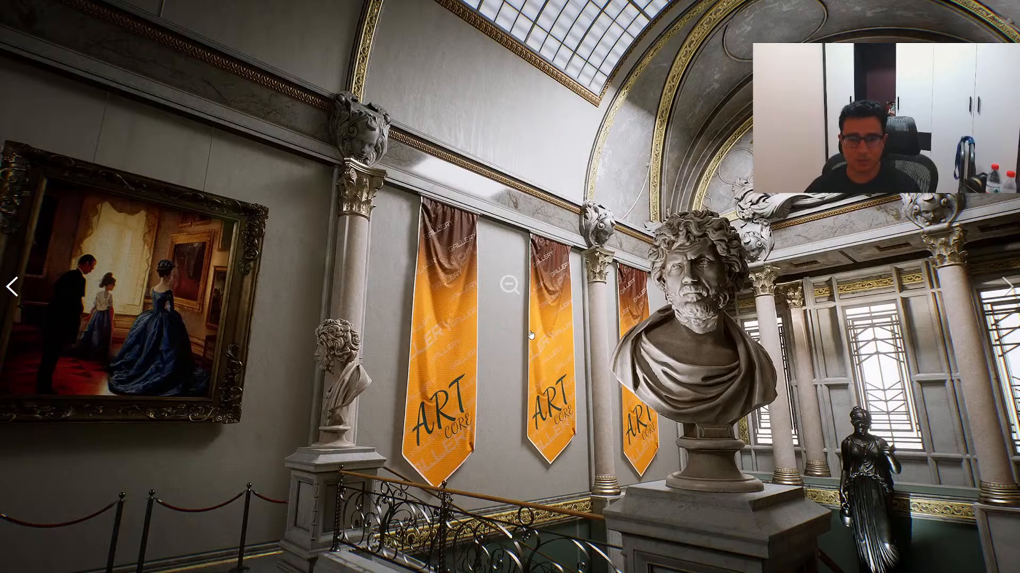
{"action": "key", "text": "Escape"}
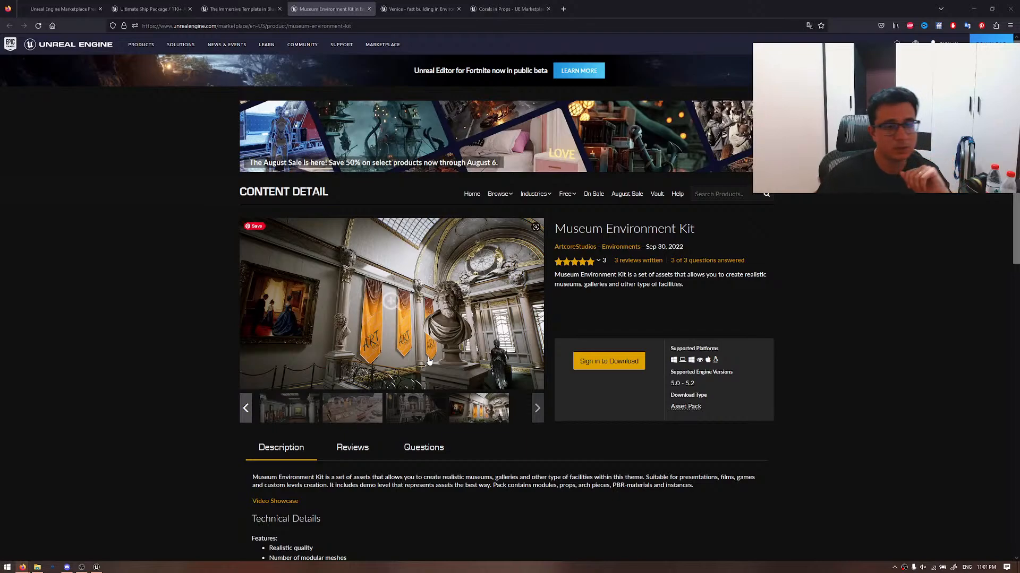
- Show the Venice - fast building page, browse its preview images in full screen, and exit the gallery
{"action": "left_click", "coordinate": [402, 7]}
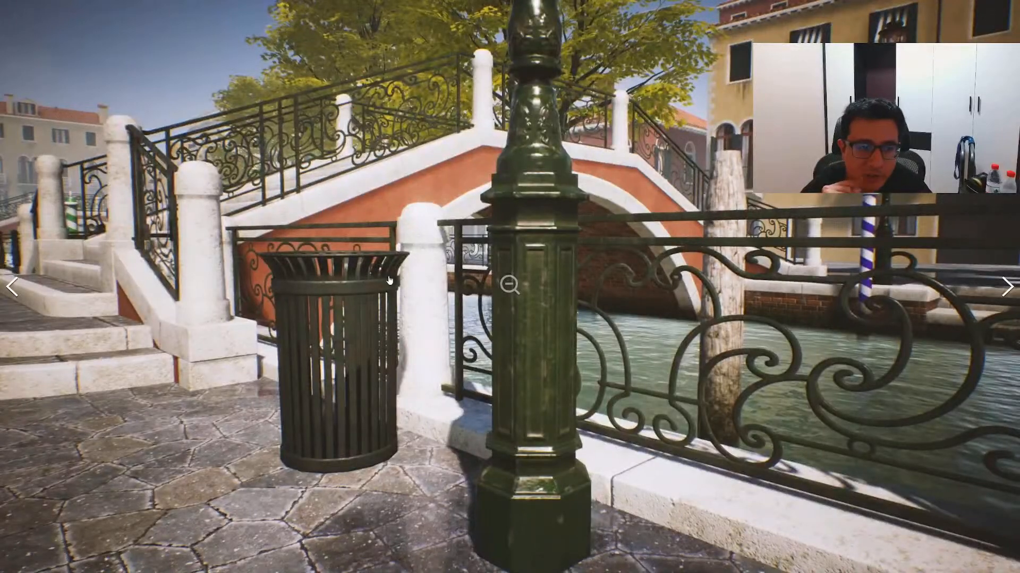
{"action": "key", "text": "Right"}
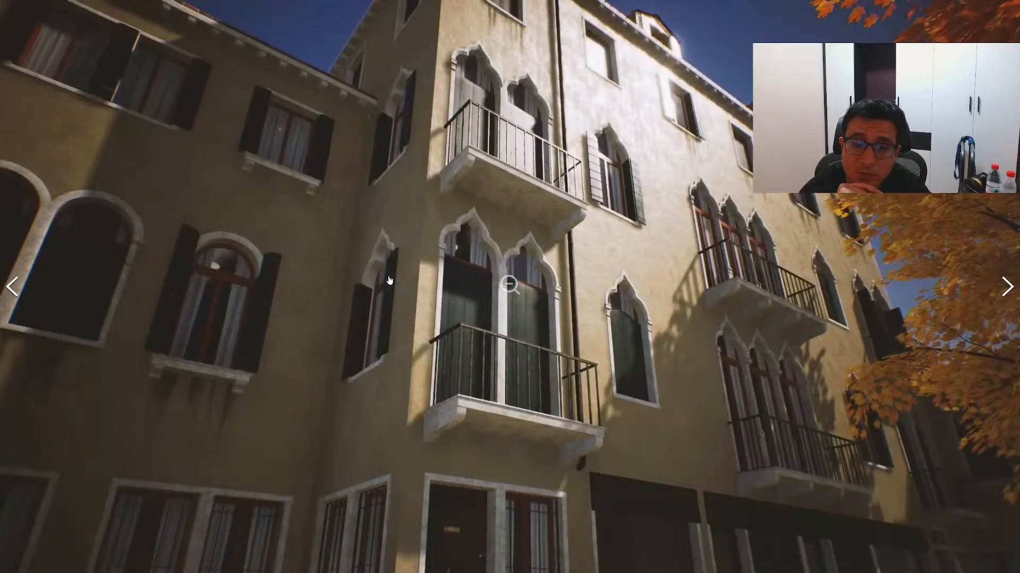
{"action": "key", "text": "Right"}
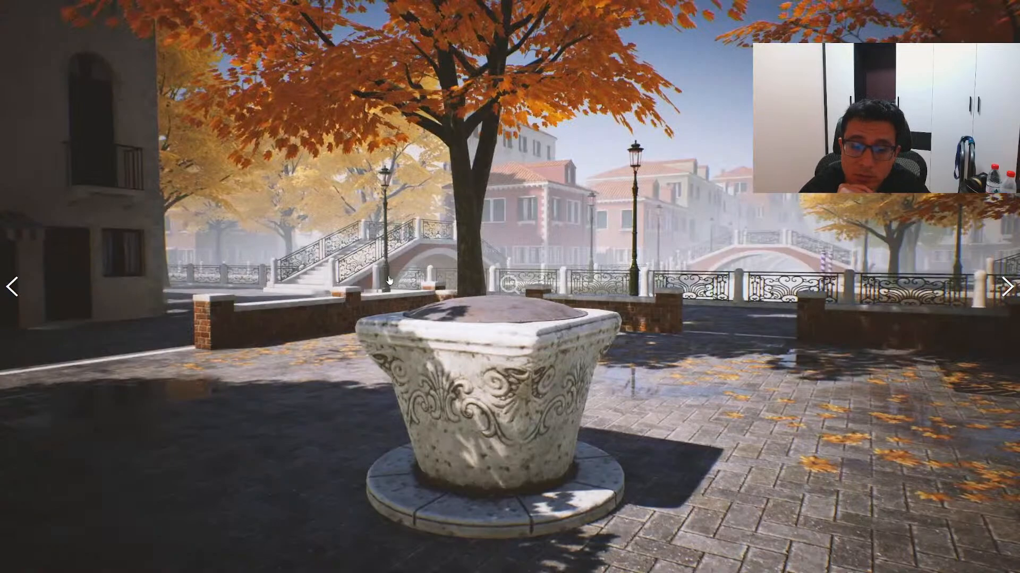
{"action": "key", "text": "Right"}
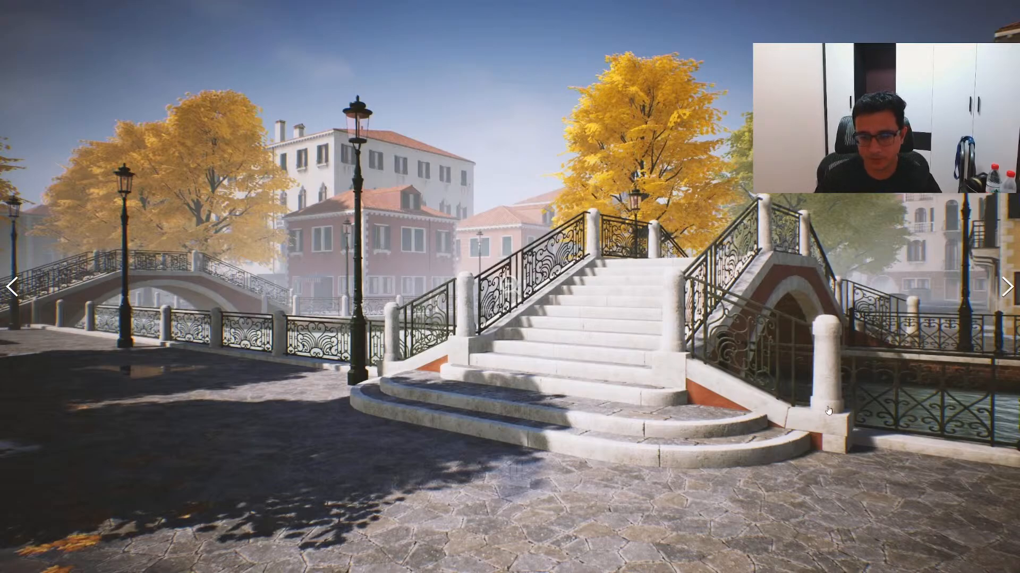
{"action": "key", "text": "Right"}
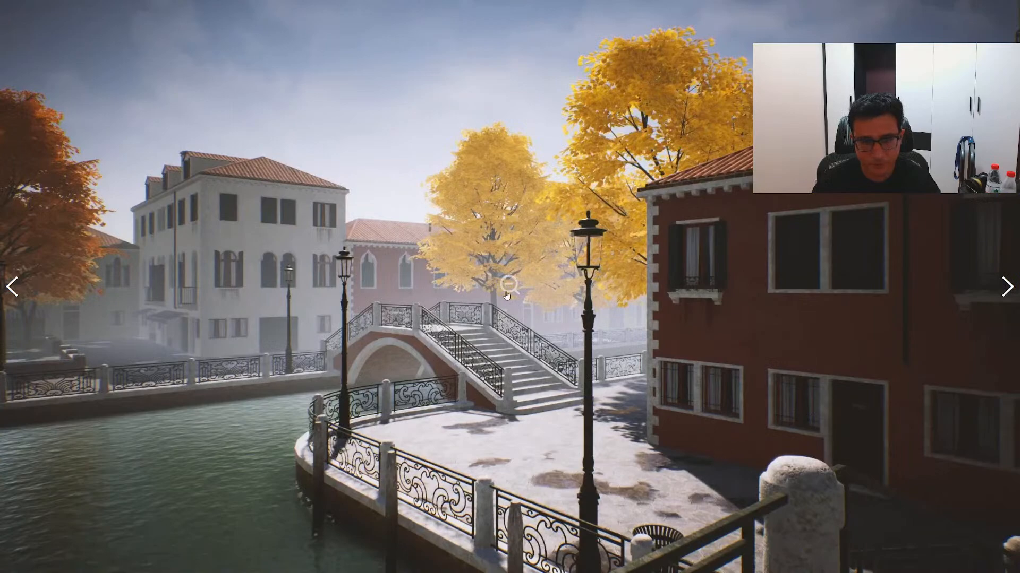
{"action": "key", "text": "Right"}
{"action": "key", "text": "Right"}
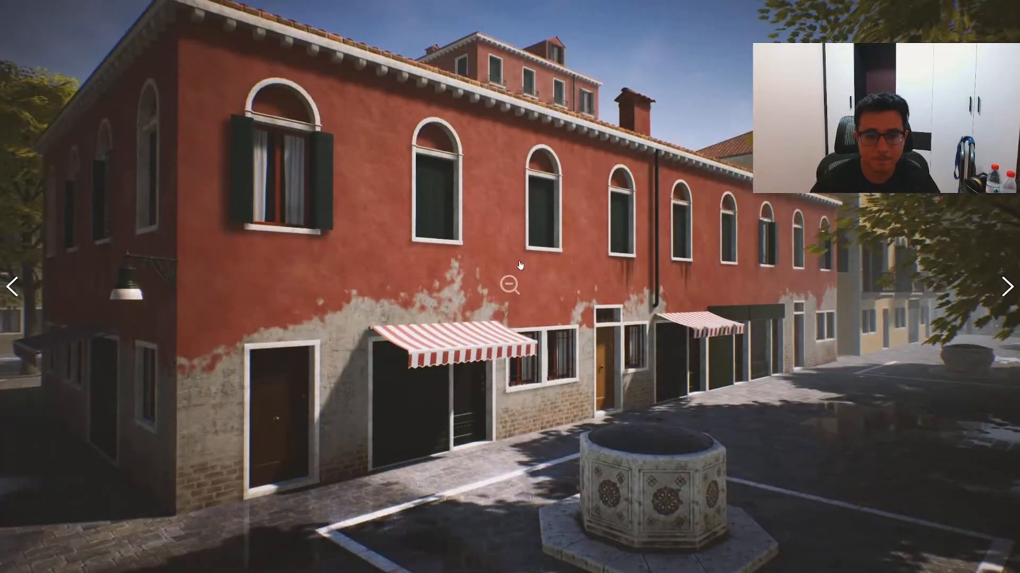
{"action": "key", "text": "Right"}
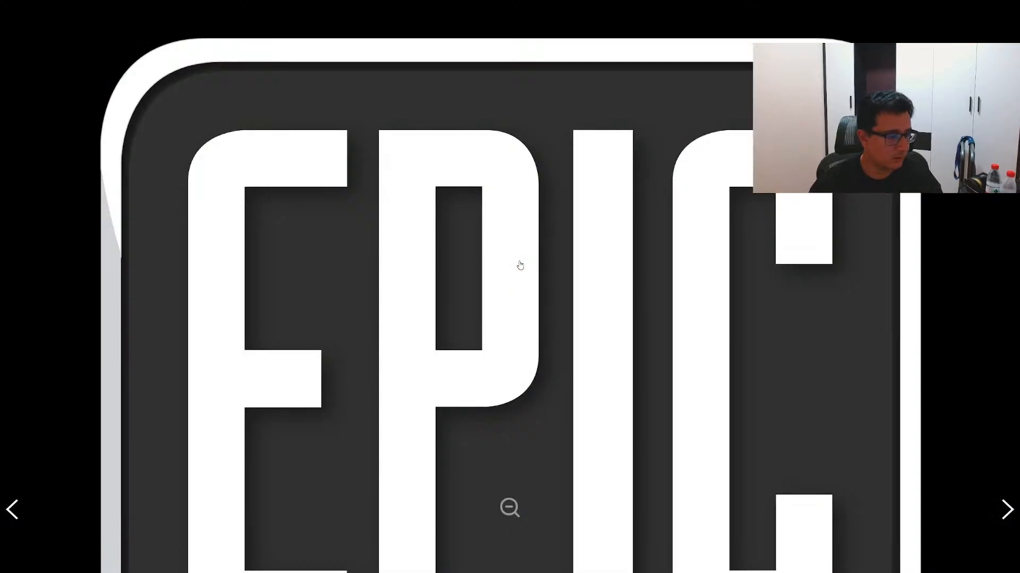
{"action": "key", "text": "Escape"}
- Reload the Venice - fast building page, check the Corals page, and return to the Museum Environment Kit page
{"action": "left_click", "coordinate": [37, 26]}
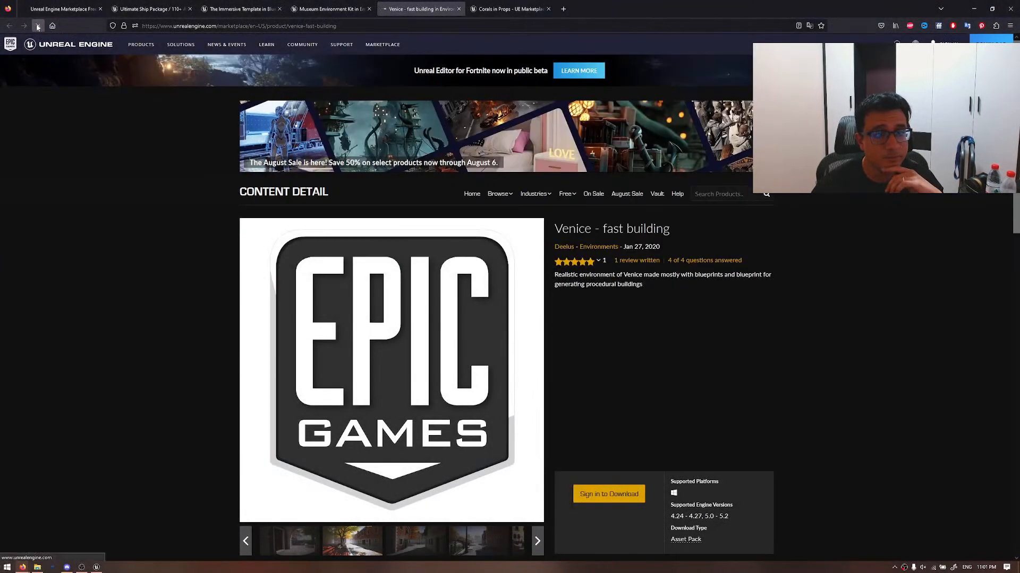
{"action": "key", "text": "ctrl+Tab"}
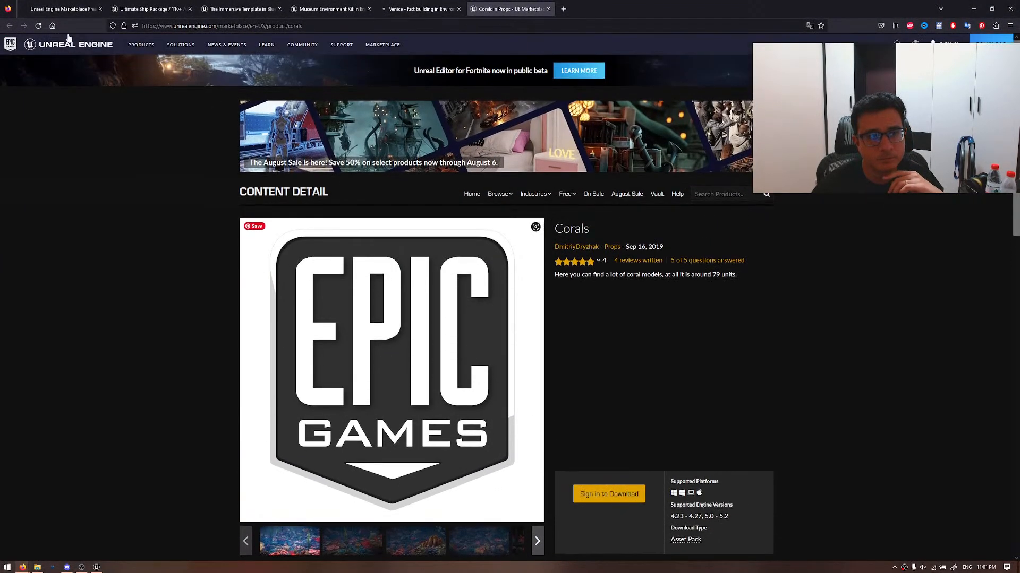
{"action": "left_click", "coordinate": [360, 8]}
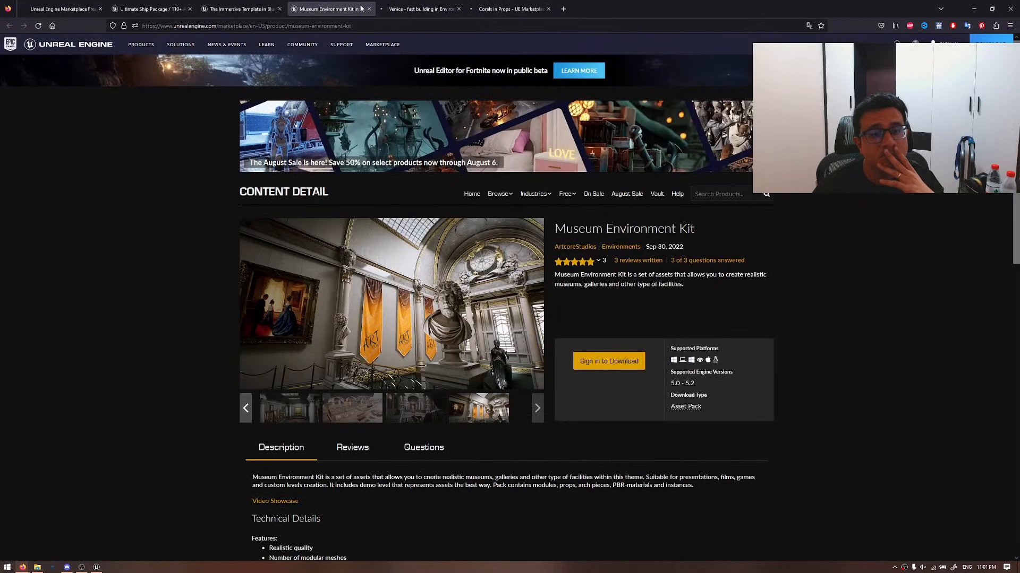
- Return to the Venice - fast building page and browse its preview images through to the canal view with autumn trees
{"action": "left_click", "coordinate": [239, 8]}
{"action": "left_click", "coordinate": [359, 4]}
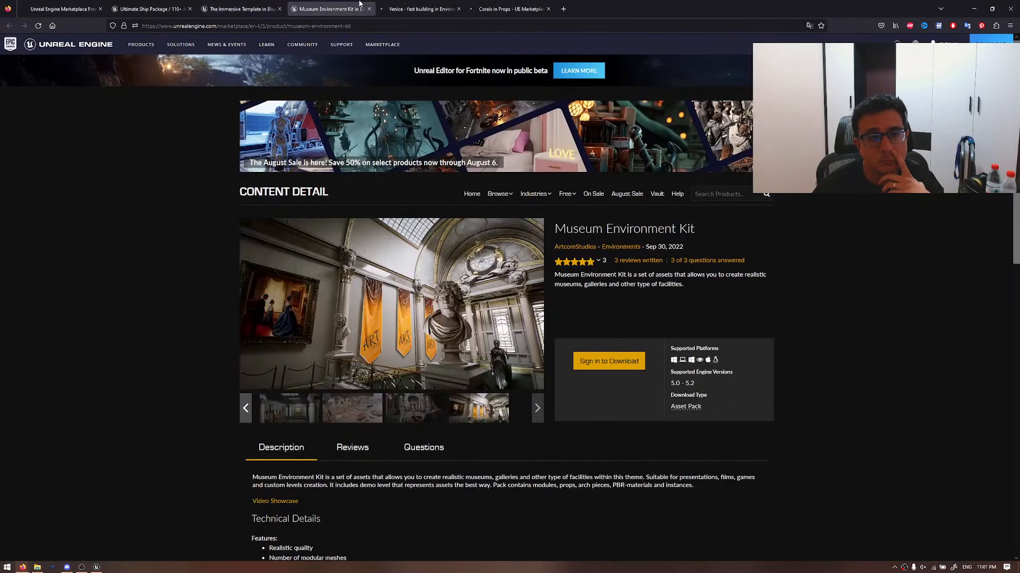
{"action": "left_click", "coordinate": [419, 9]}
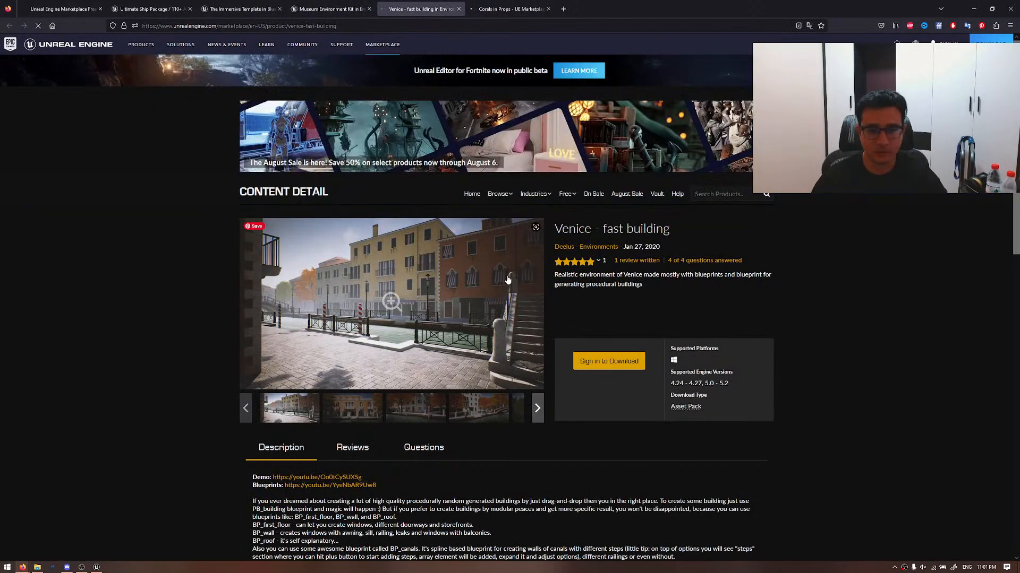
{"action": "left_click", "coordinate": [538, 408]}
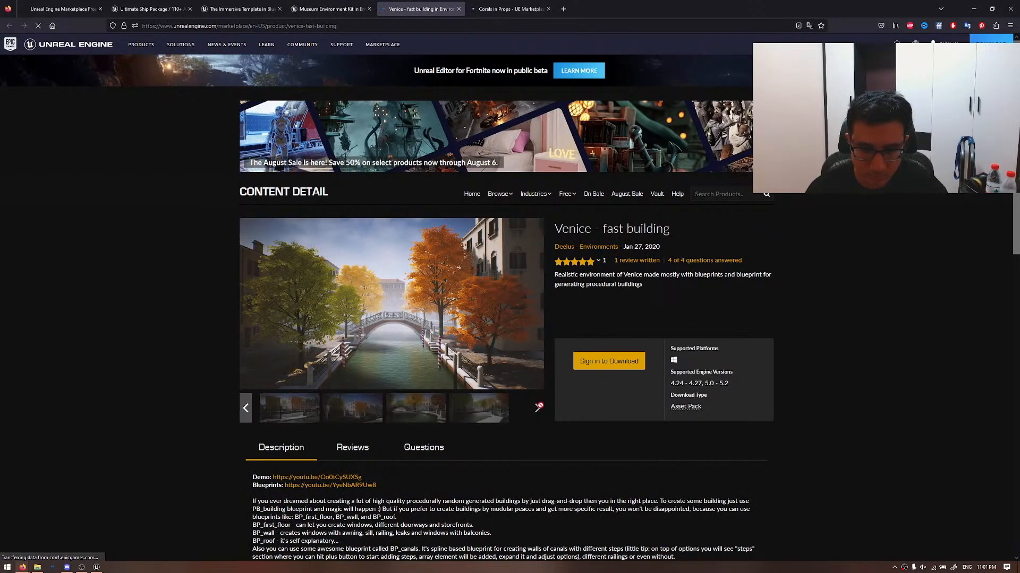
{"action": "left_click", "coordinate": [537, 408]}
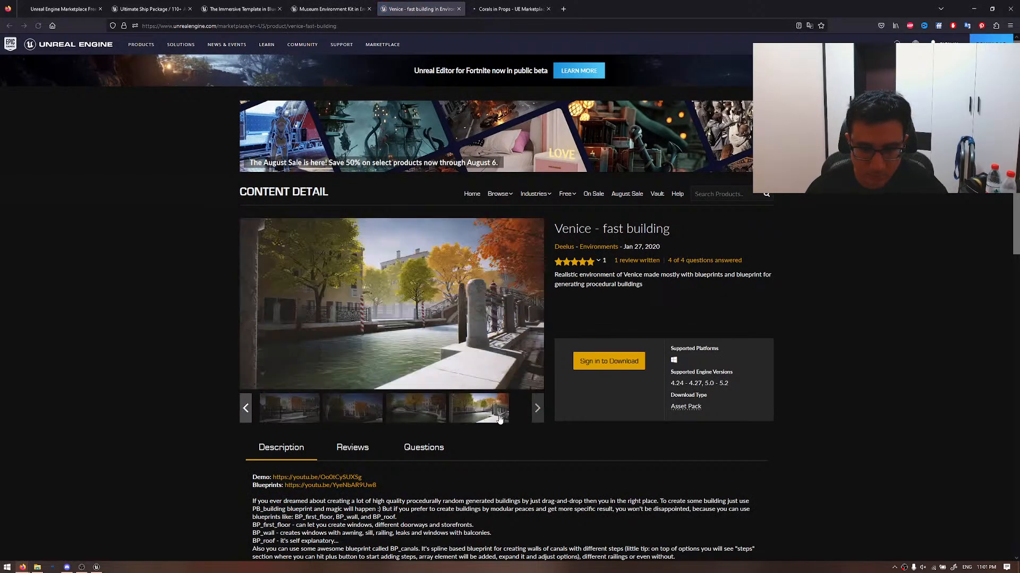
- Show the Corals product page, browse its preview images in full screen, and exit the gallery
{"action": "left_click", "coordinate": [470, 7]}
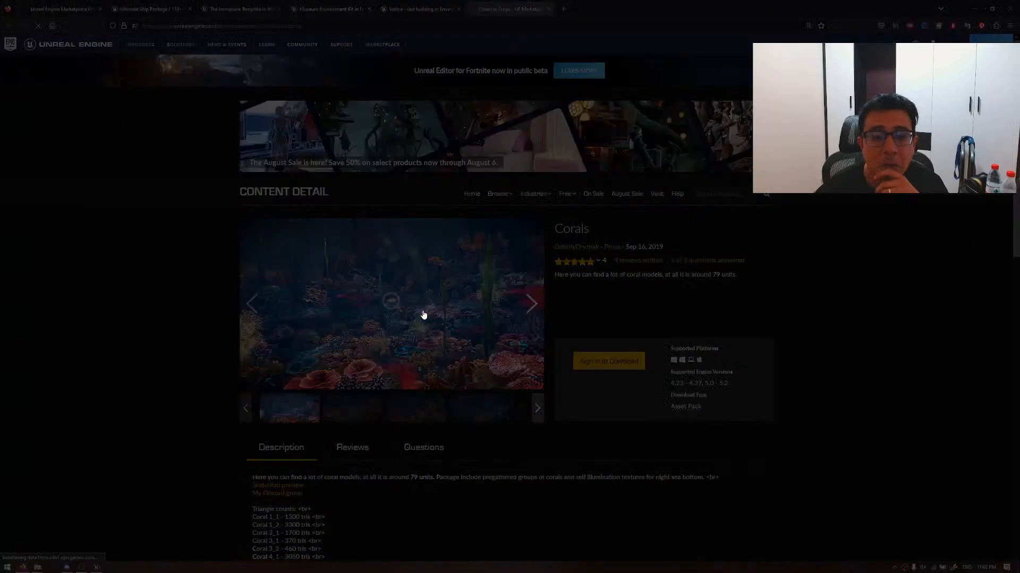
{"action": "key", "text": "Right"}
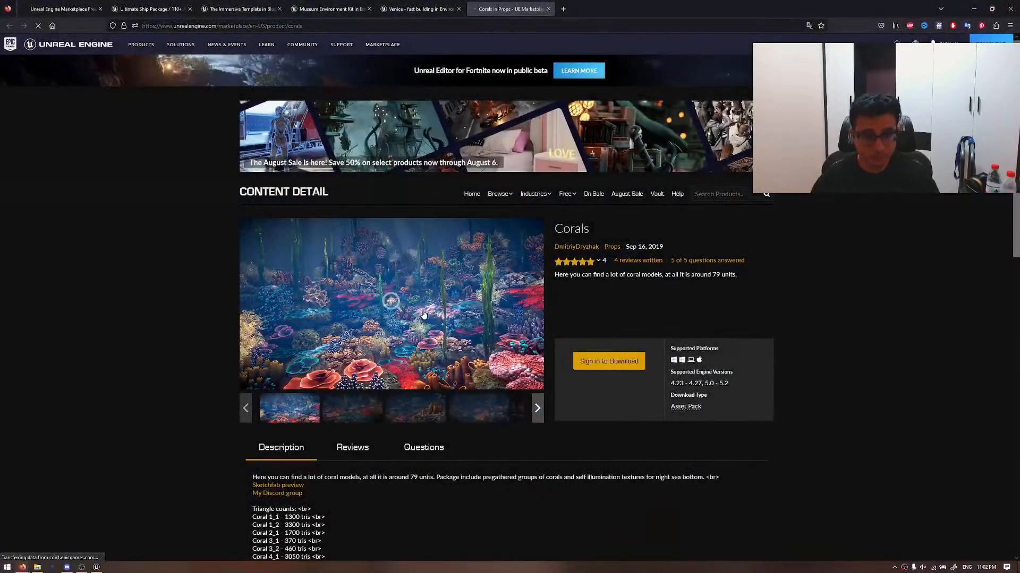
{"action": "left_click", "coordinate": [420, 414]}
{"action": "left_click", "coordinate": [403, 343]}
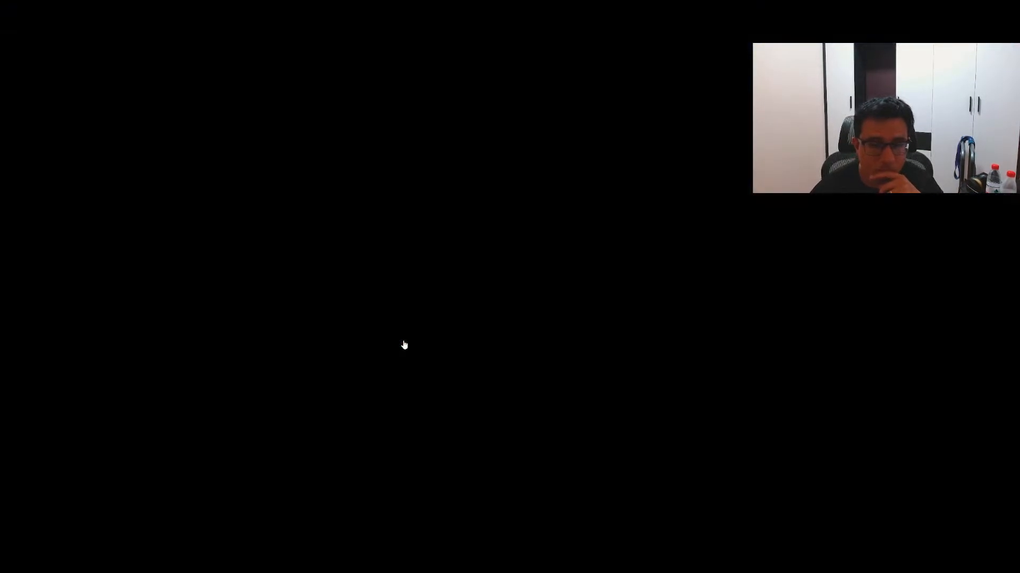
{"action": "key", "text": "Right"}
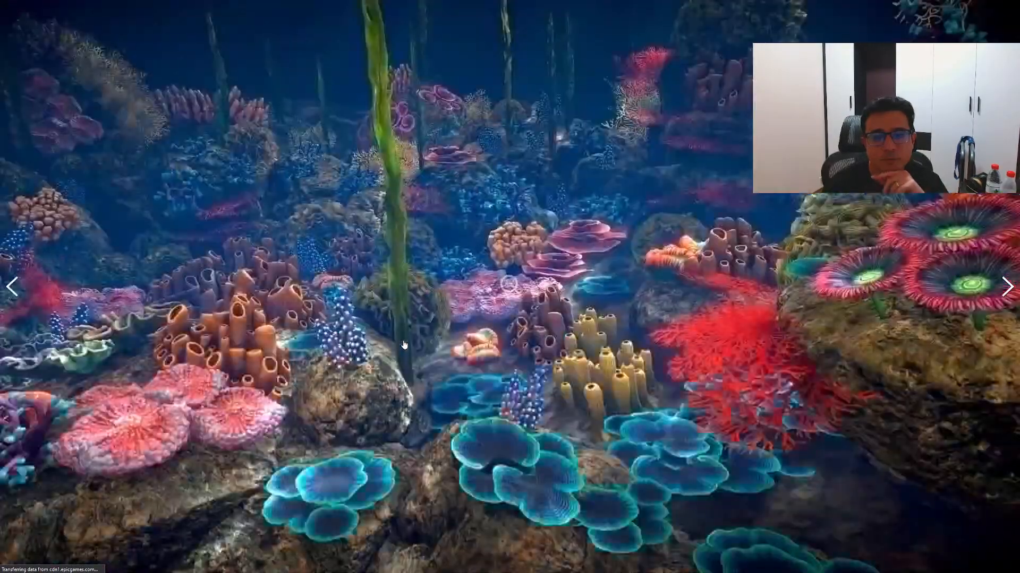
{"action": "key", "text": "Escape"}
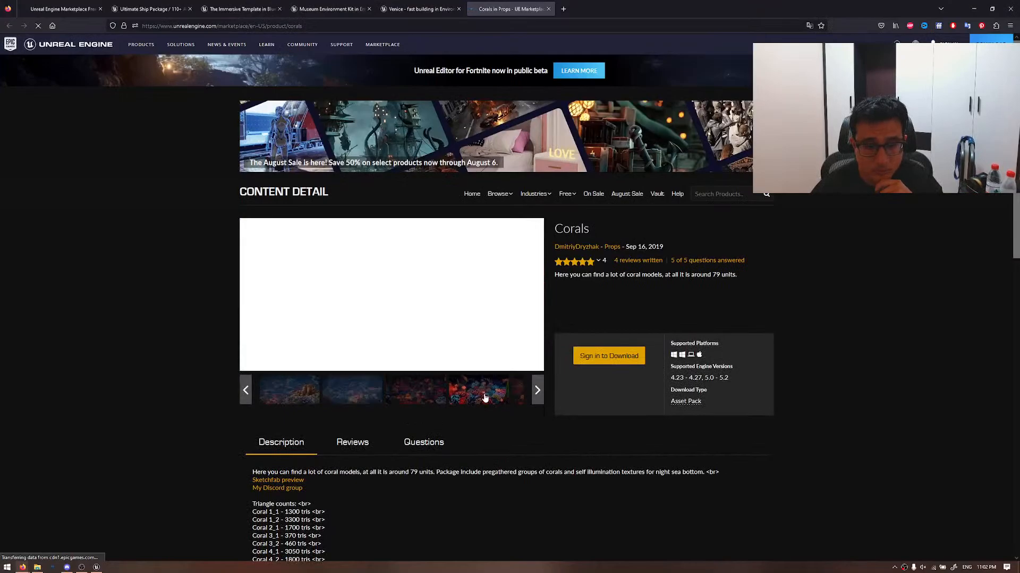
- Browse the last Corals preview images, try the coral assortment image full screen, and show the glowing coral field image
{"action": "left_click", "coordinate": [537, 391]}
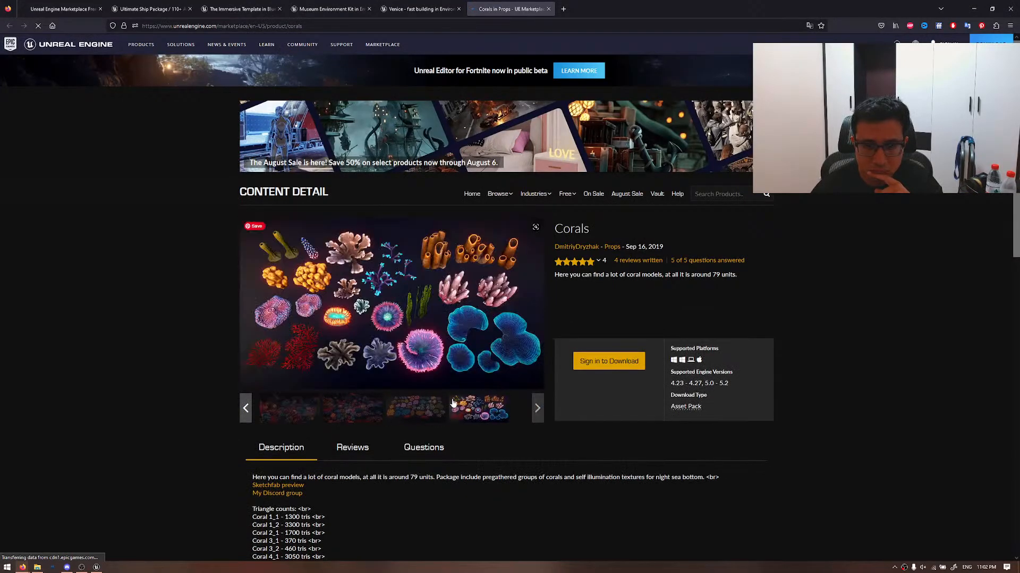
{"action": "left_click", "coordinate": [392, 302]}
{"action": "key", "text": "Escape"}
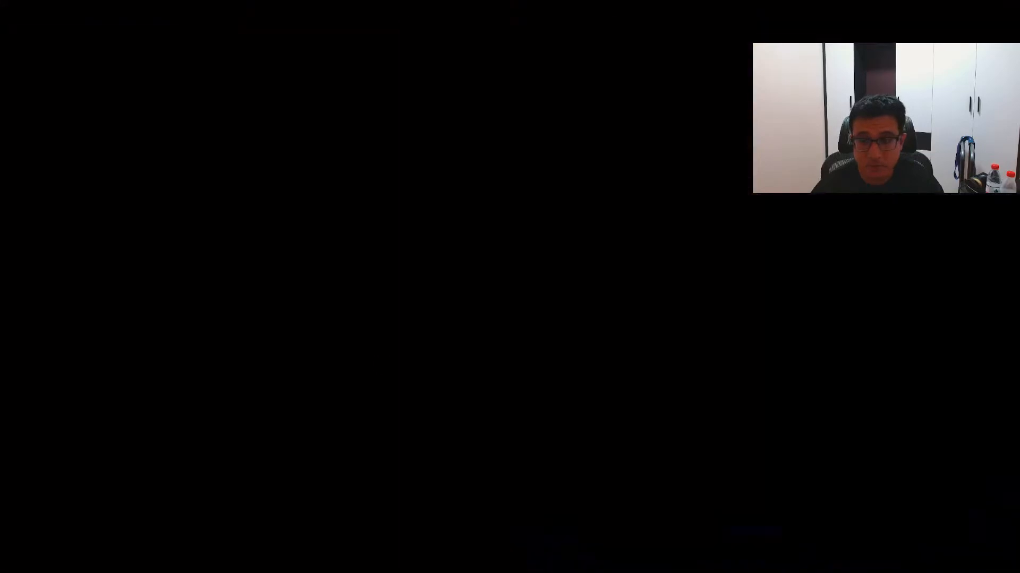
{"action": "left_click", "coordinate": [422, 418]}
{"action": "left_click", "coordinate": [374, 414]}
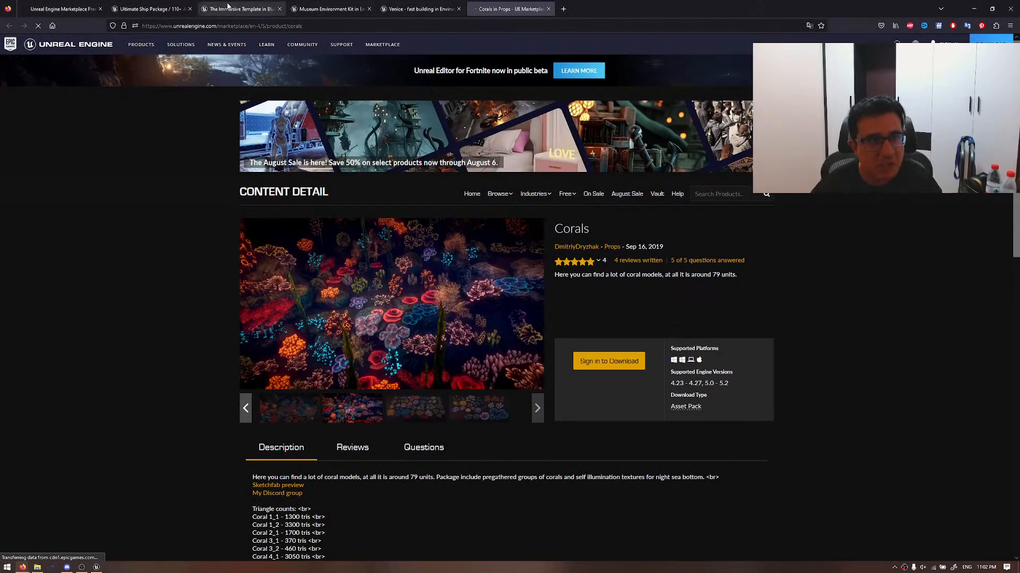
- Check the Unreal Editor and switch to the roadmap's Modeling Workflow (Beta) card to reread the Element Selection section
{"action": "left_click", "coordinate": [96, 567]}
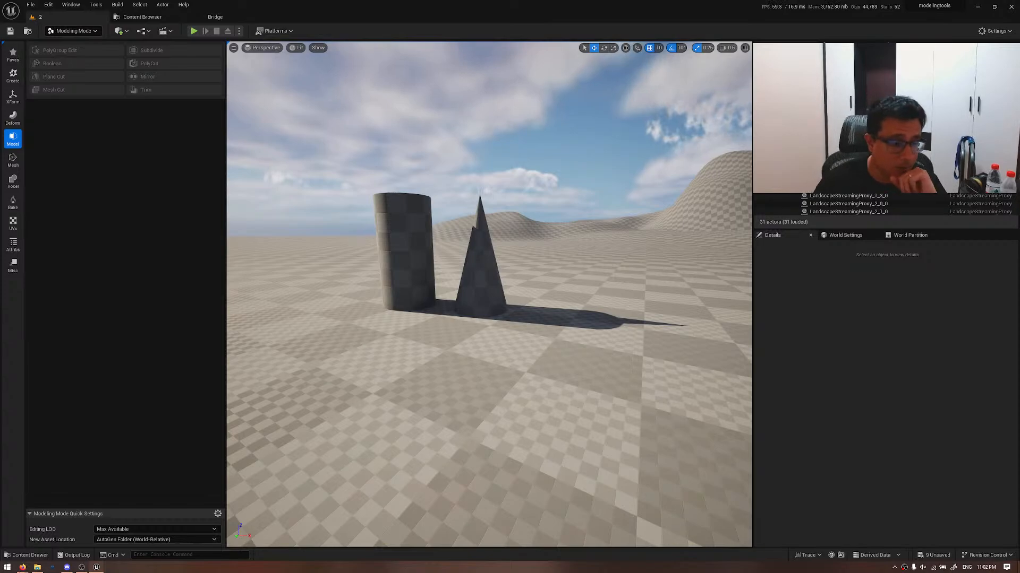
{"action": "mouse_move", "coordinate": [23, 567]}
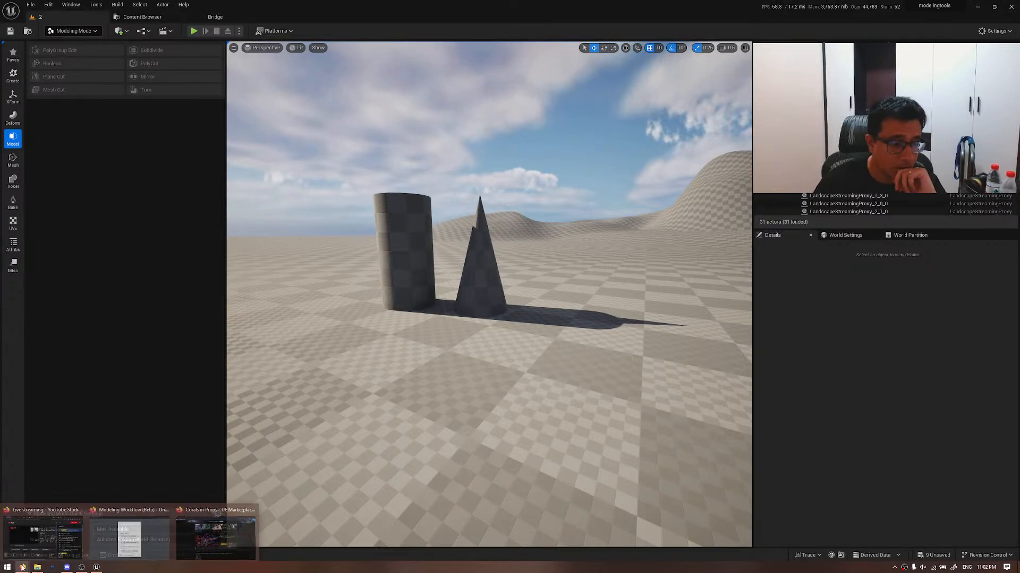
{"action": "left_click", "coordinate": [156, 535]}
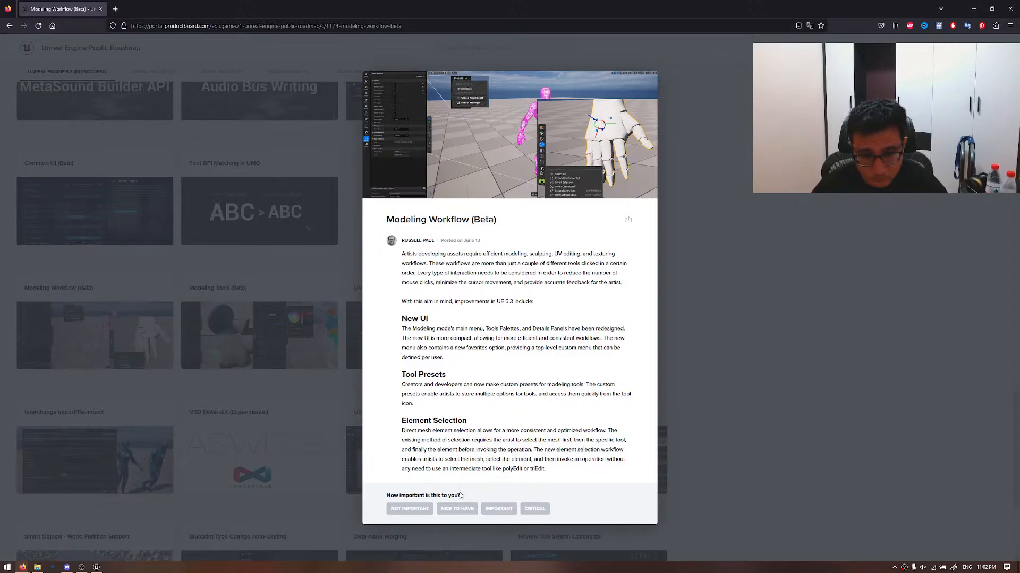
- Switch back to the Unreal Editor, select the cylinder, and start PolyGroup Edit on it
{"action": "left_click", "coordinate": [96, 567]}
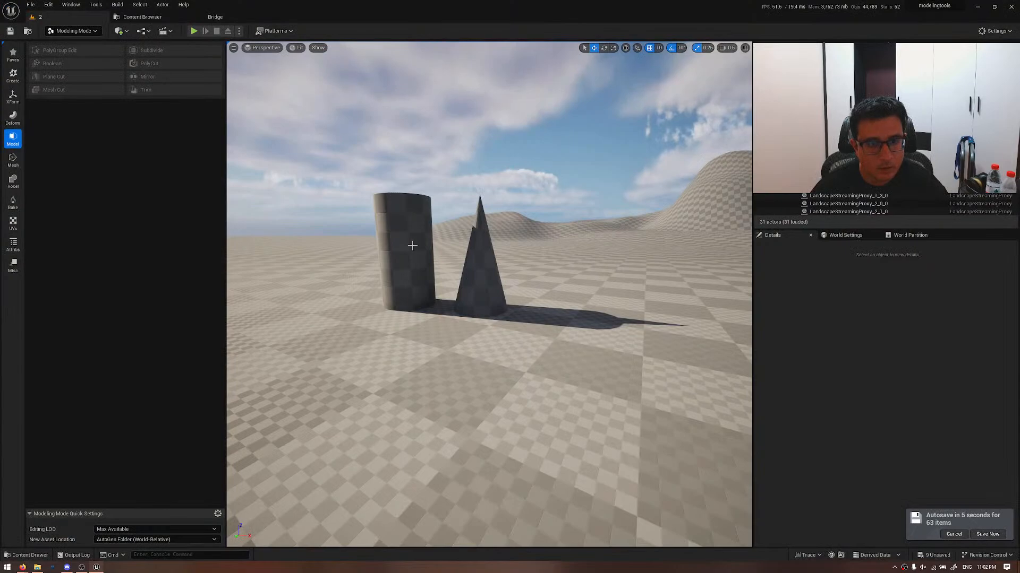
{"action": "right_click_drag", "start_coordinate": [450, 249], "coordinate": [515, 260]}
{"action": "left_click", "coordinate": [487, 262]}
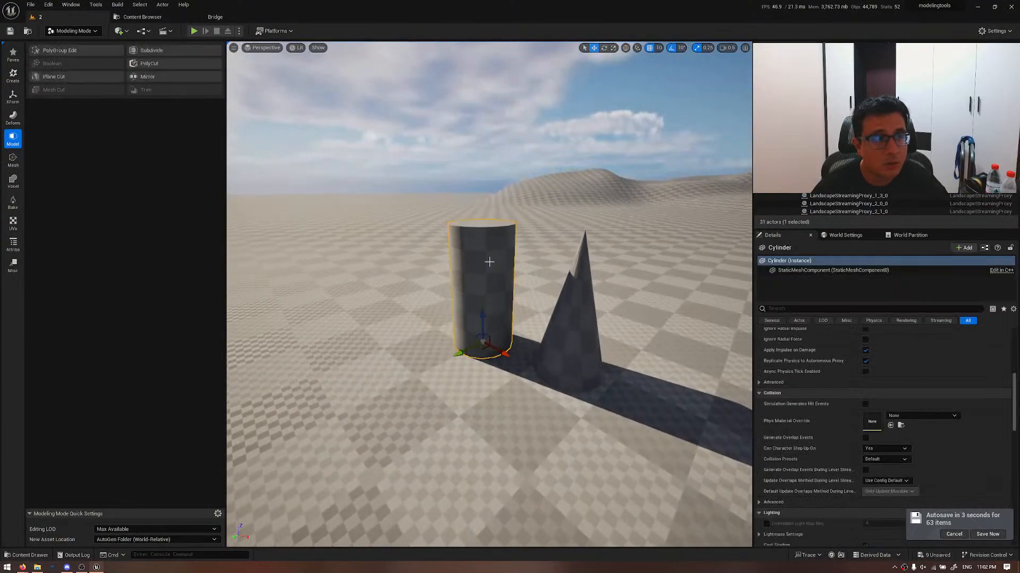
{"action": "key", "text": "alt+Tab"}
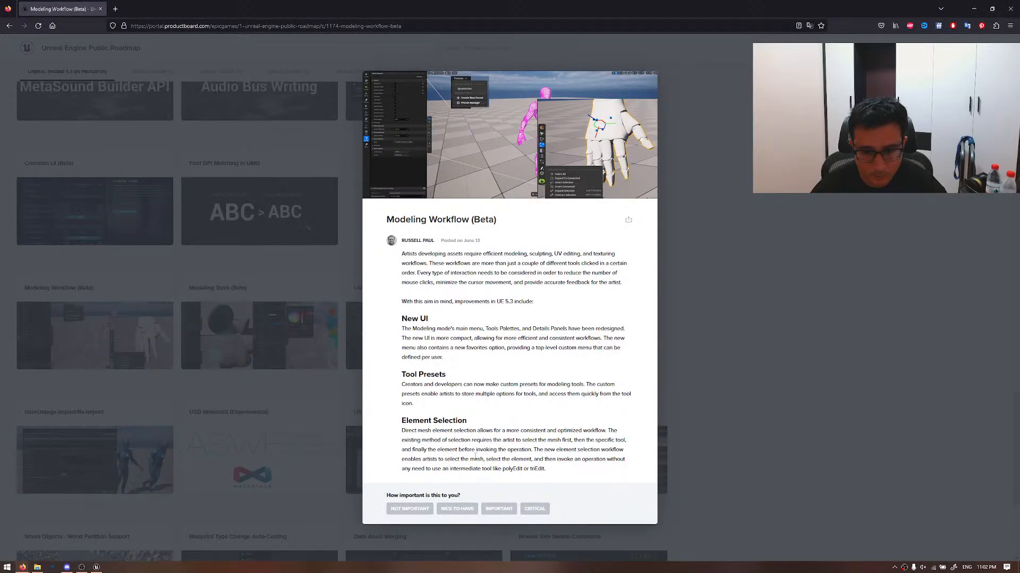
{"action": "key", "text": "alt+Tab"}
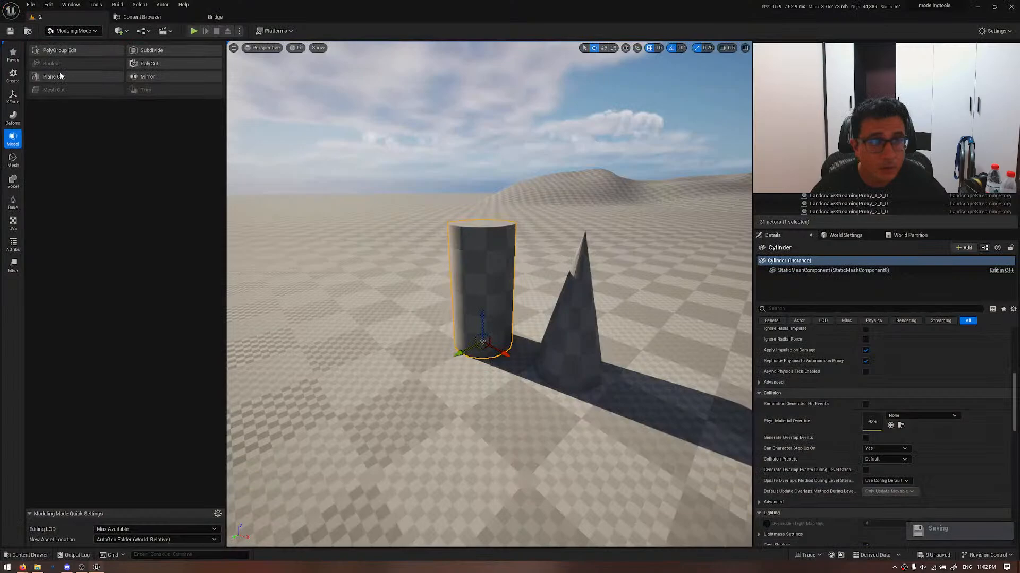
{"action": "left_click", "coordinate": [87, 50]}
{"action": "right_click_drag", "start_coordinate": [377, 271], "coordinate": [379, 297]}
{"action": "key", "text": "w"}
{"action": "key", "text": "e"}
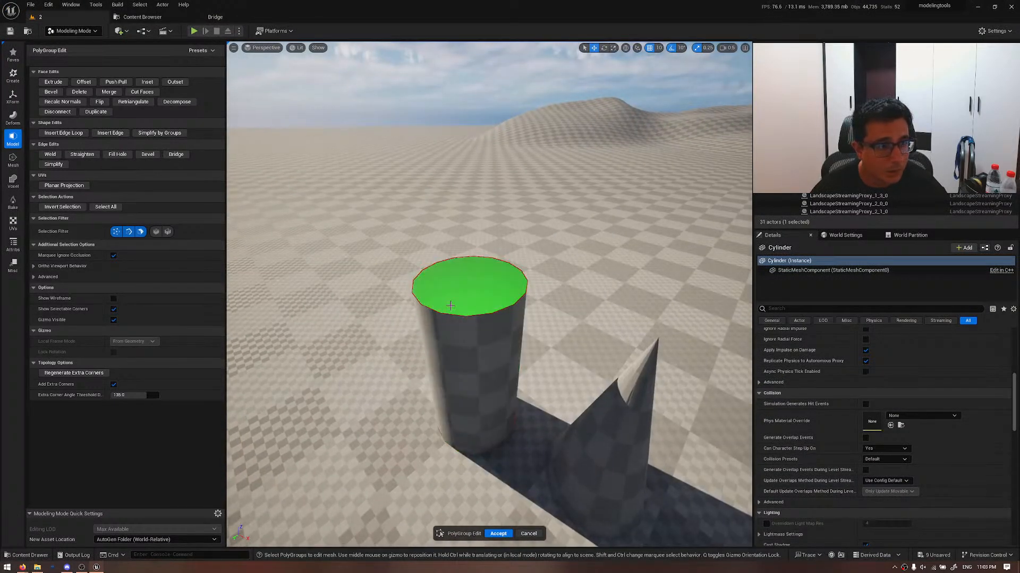
- Turn on the edge ring selection filter and select the rim edge around the cylinder's upper face
{"action": "left_click", "coordinate": [168, 231]}
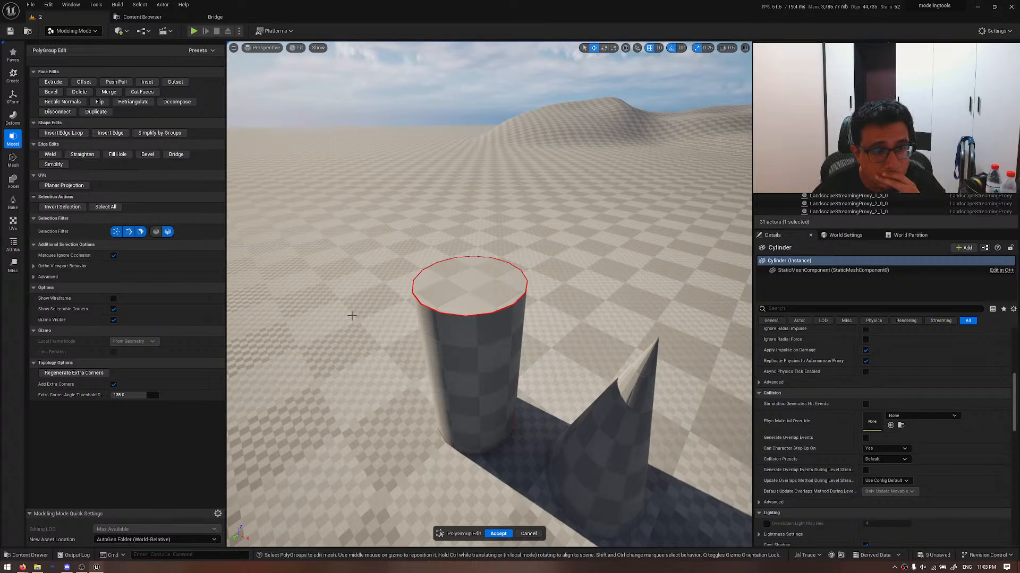
{"action": "left_click", "coordinate": [439, 313]}
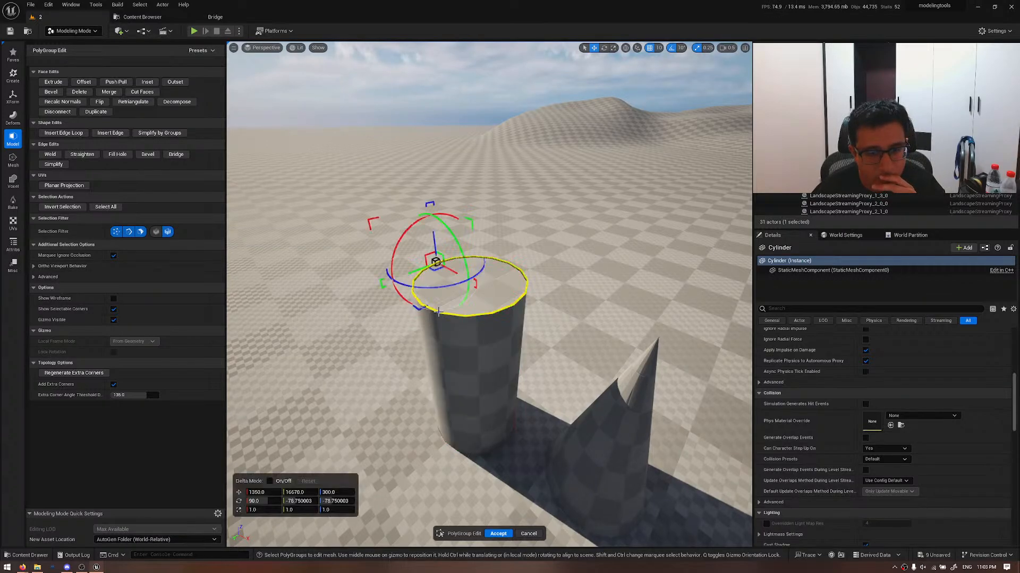
{"action": "mouse_move", "coordinate": [439, 312]}
{"action": "right_mouse_down"}
{"action": "mouse_move", "coordinate": [436, 246]}
{"action": "mouse_move", "coordinate": [438, 300]}
{"action": "right_mouse_up"}
{"action": "key", "text": "q"}
{"action": "key", "text": "e"}
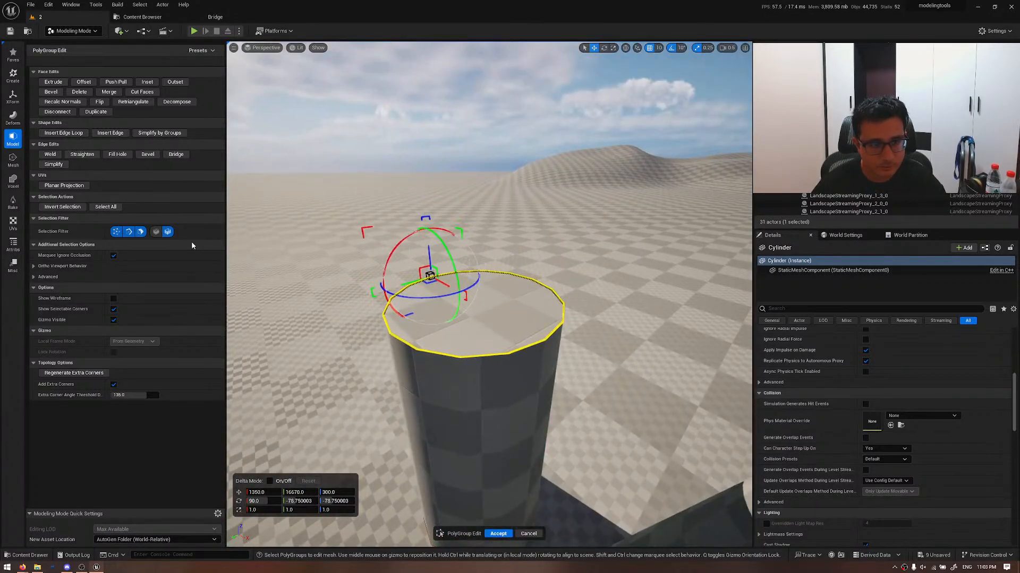
- Turn off the edge ring filter and try selecting the cylinder's upper face, followed by its rim edge
{"action": "left_click", "coordinate": [168, 231]}
{"action": "left_click", "coordinate": [521, 335]}
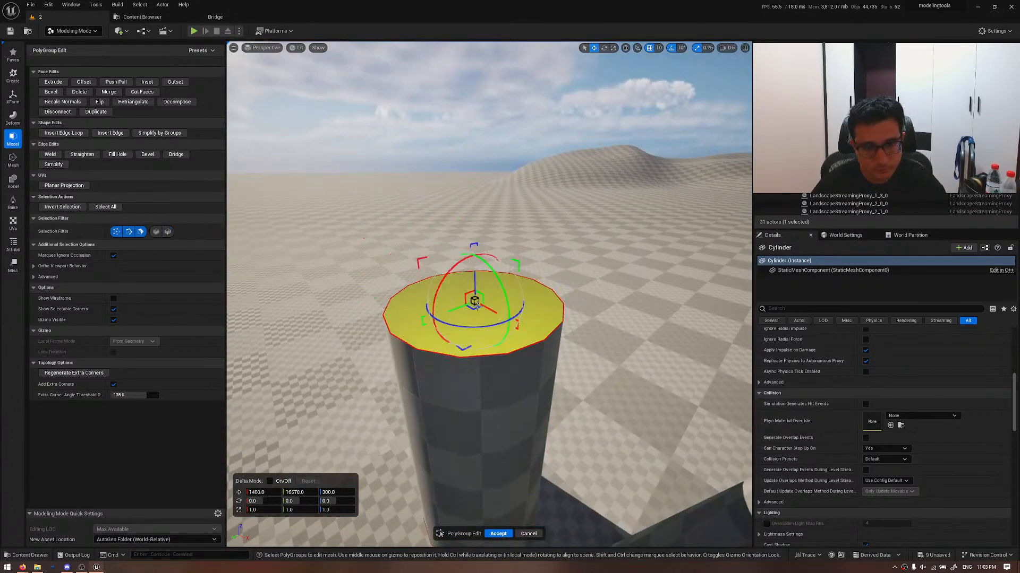
{"action": "left_click", "coordinate": [512, 353]}
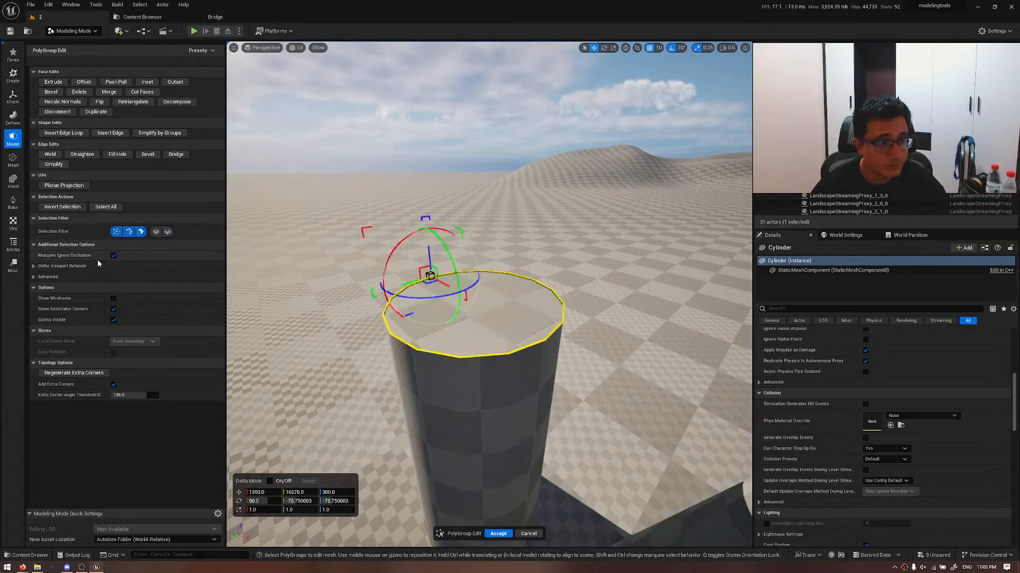
{"action": "left_click", "coordinate": [36, 270]}
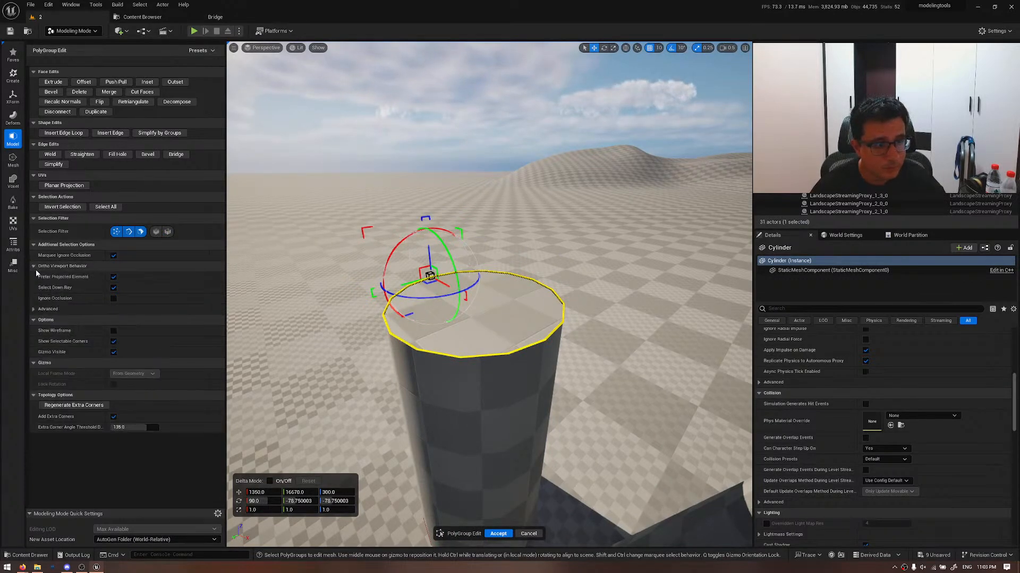
{"action": "left_click", "coordinate": [36, 269]}
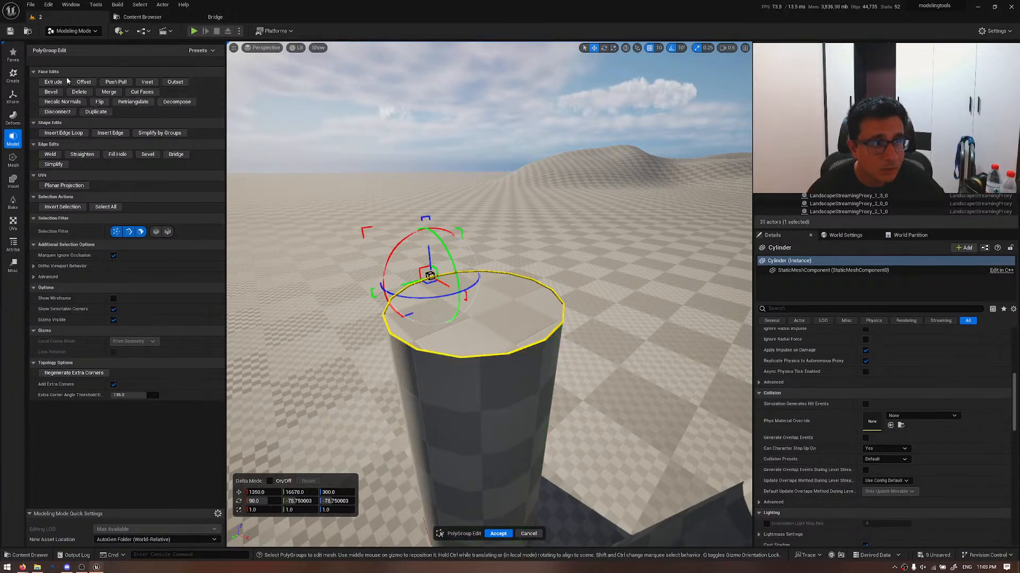
- Switch to the roadmap, close the Modeling Workflow card, and read the UV Tool (Beta) card before closing it
{"action": "key", "text": "alt+Tab"}
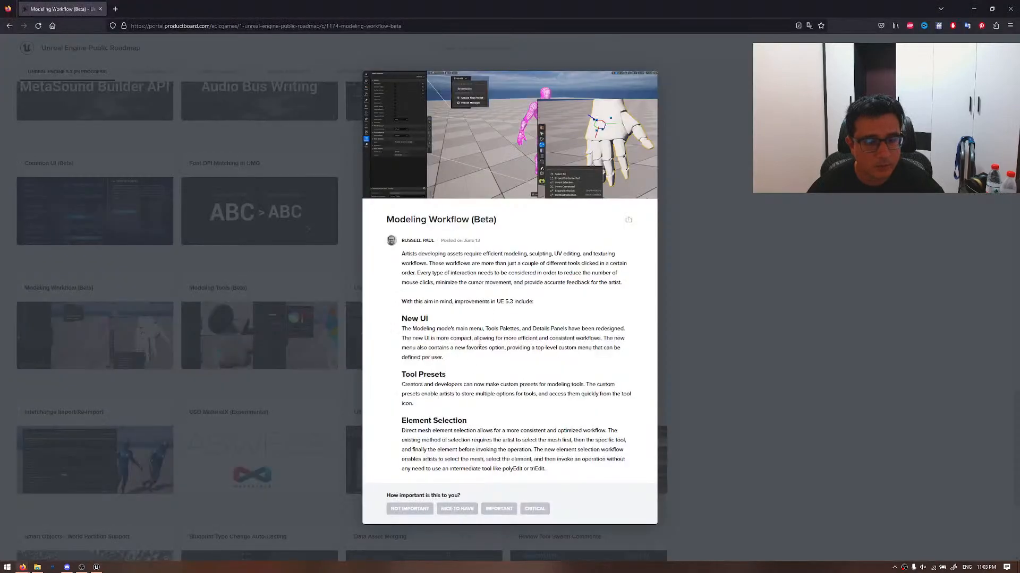
{"action": "left_click", "coordinate": [681, 422]}
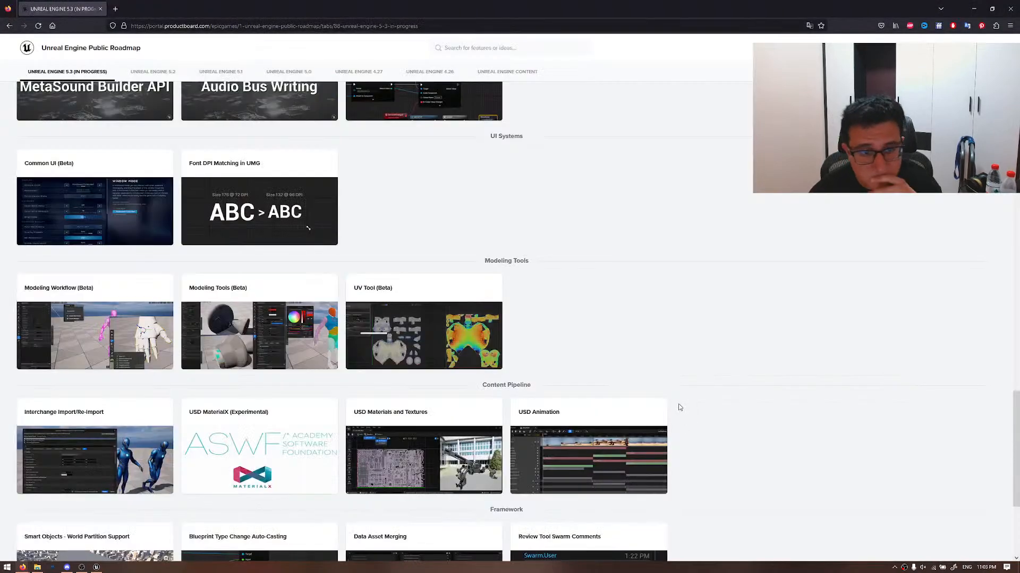
{"action": "left_click", "coordinate": [453, 330]}
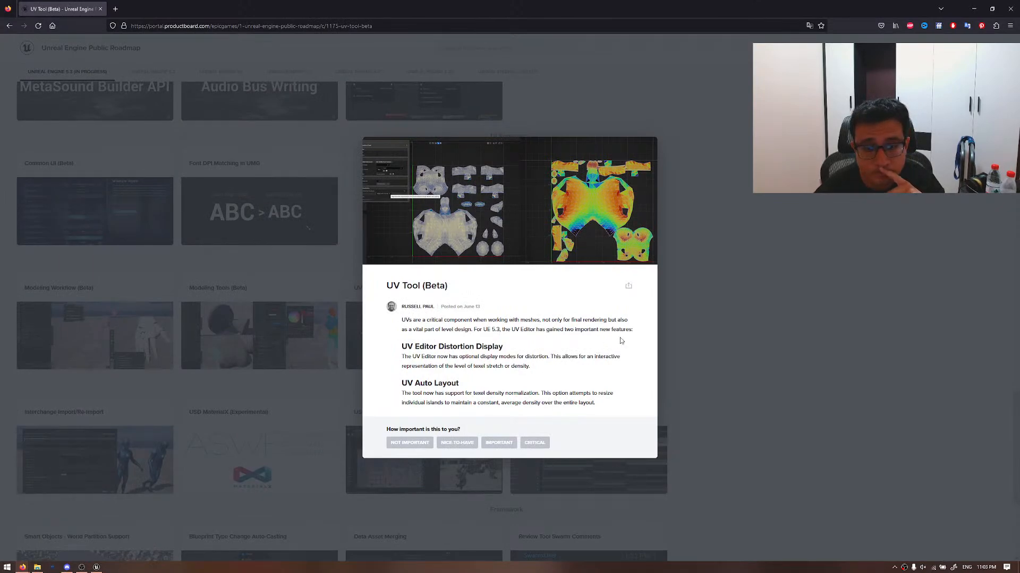
{"action": "left_click", "coordinate": [746, 309]}
- Read the Blueprint Type Change Auto-Casting card in the Framework section, close it, and return to the Character & Animation features
{"action": "scroll", "coordinate": [747, 312], "scroll_direction": "down", "scroll_amount": 4}
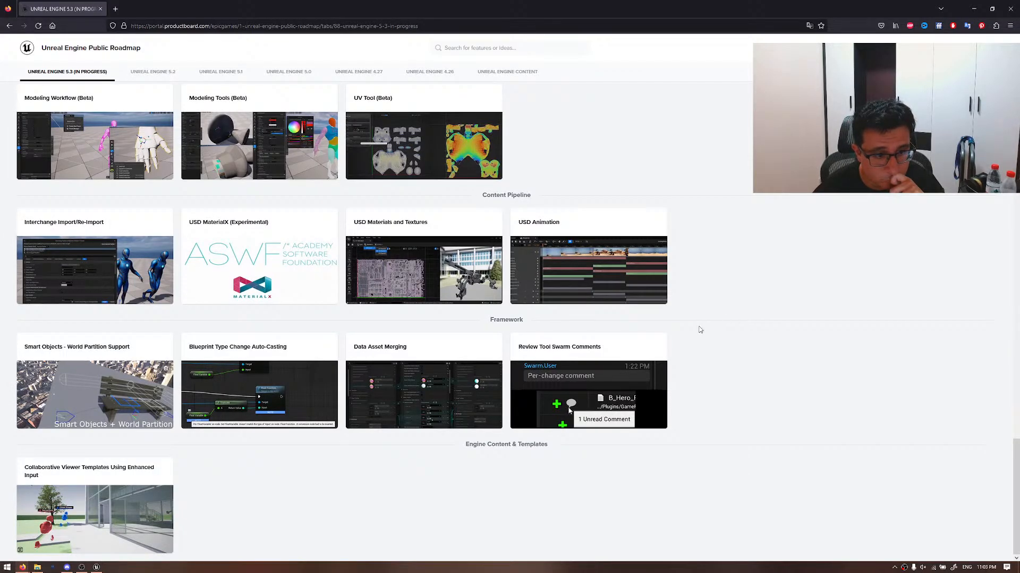
{"action": "left_click", "coordinate": [298, 396]}
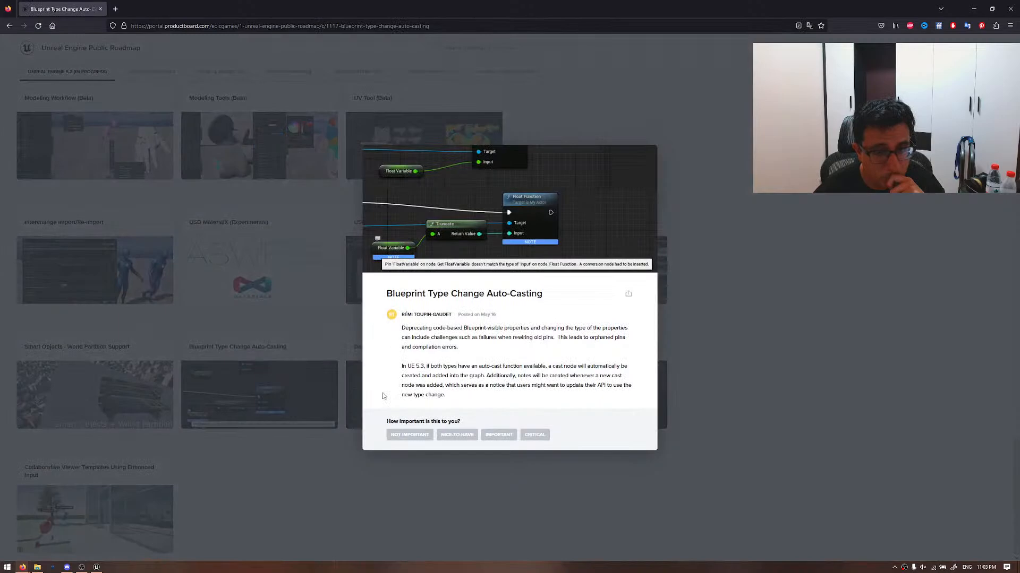
{"action": "left_click", "coordinate": [785, 283]}
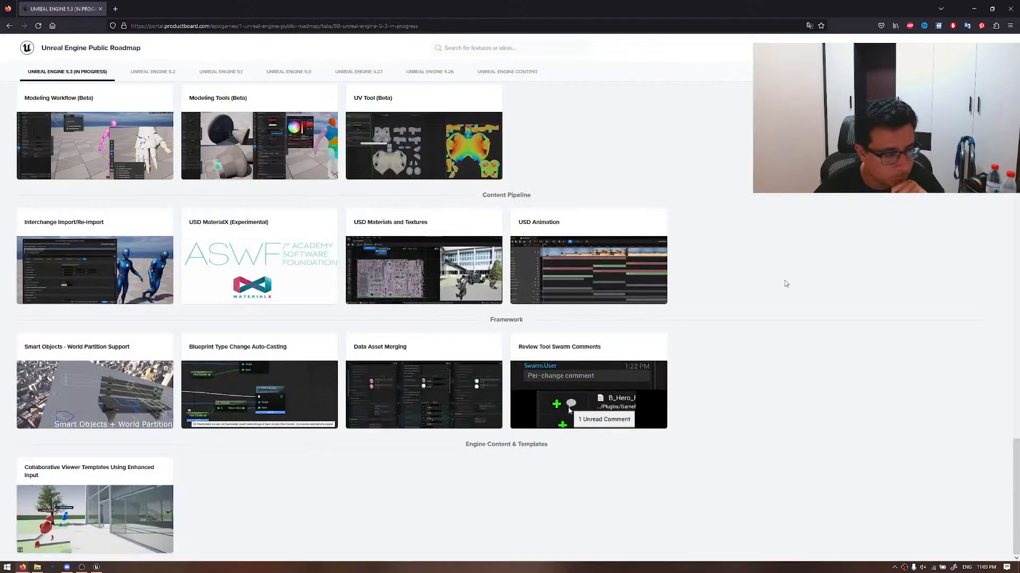
{"action": "scroll", "coordinate": [785, 282], "scroll_direction": "up", "scroll_amount": 7}
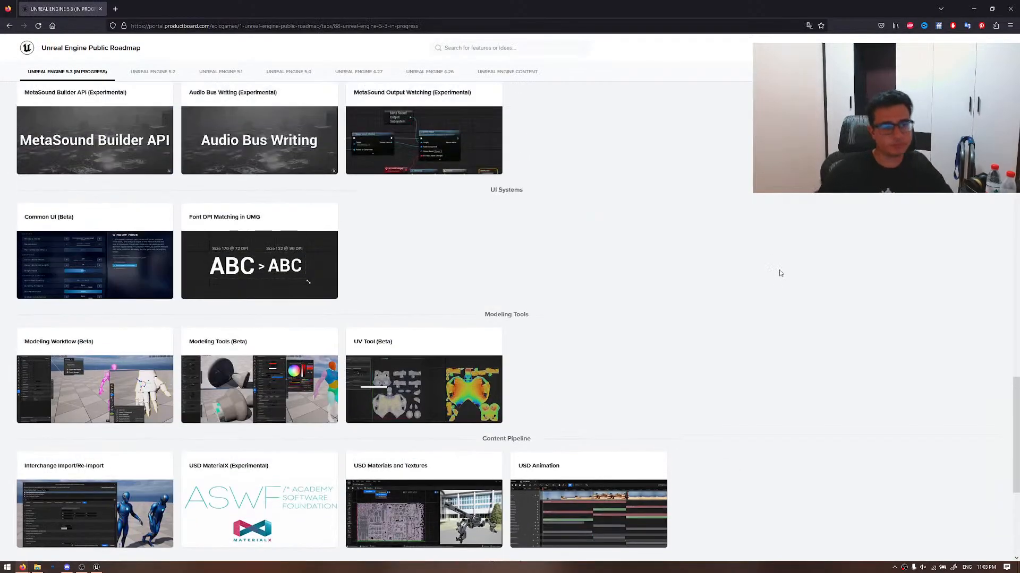
{"action": "scroll", "coordinate": [777, 272], "scroll_direction": "up", "scroll_amount": 14}
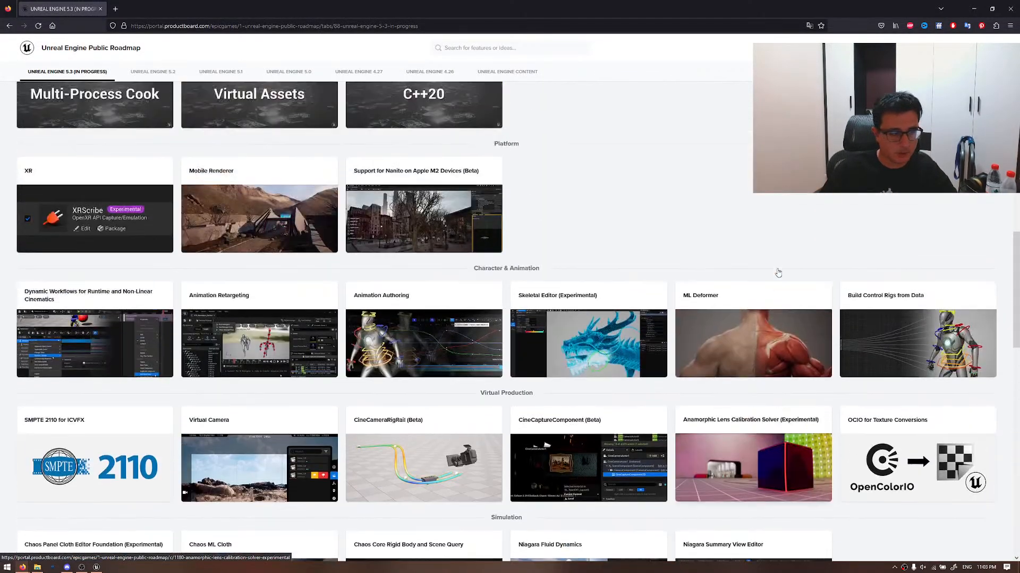
- Switch from the roadmap to the editor and show the Create category of modeling tools
{"action": "scroll", "coordinate": [777, 271], "scroll_direction": "up", "scroll_amount": 4}
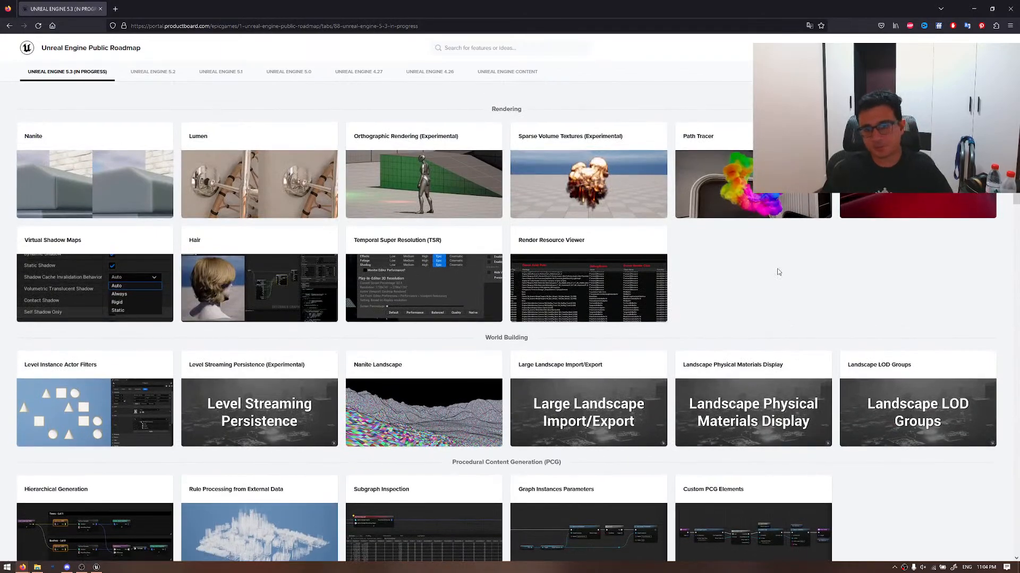
{"action": "key", "text": "alt+Tab"}
{"action": "right_click_drag", "start_coordinate": [503, 384], "coordinate": [584, 398]}
{"action": "key", "text": "s"}
{"action": "left_click", "coordinate": [499, 536]}
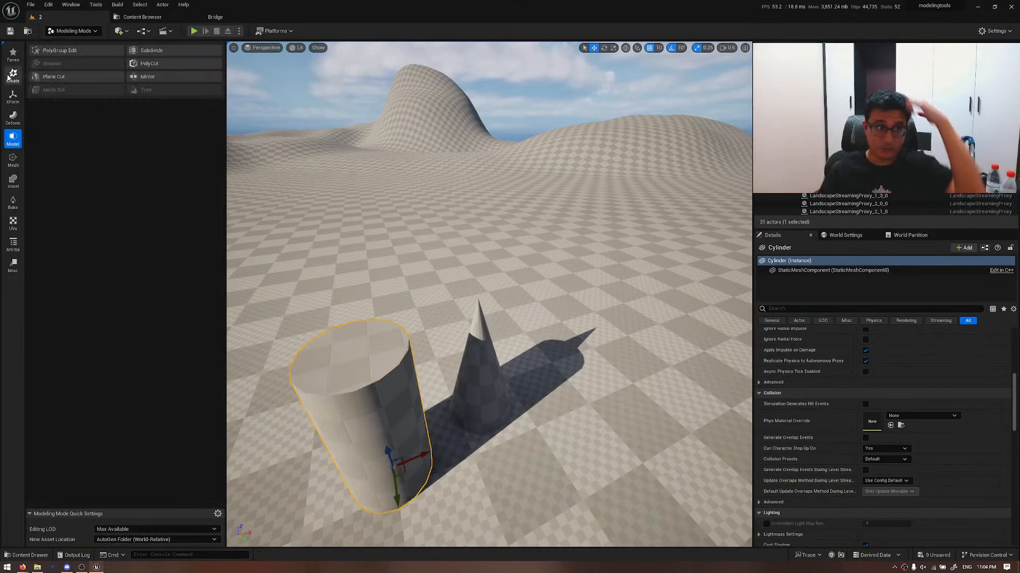
{"action": "left_click", "coordinate": [13, 96]}
{"action": "left_click", "coordinate": [13, 78]}
- Examine the cylinder and the neighbouring cone up close from several angles
{"action": "mouse_move", "coordinate": [375, 280]}
{"action": "right_mouse_down"}
{"action": "mouse_move", "coordinate": [340, 213]}
{"action": "mouse_move", "coordinate": [342, 231]}
{"action": "mouse_move", "coordinate": [250, 236]}
{"action": "mouse_move", "coordinate": [378, 283]}
{"action": "right_mouse_up"}
{"action": "key", "text": "w"}
{"action": "key", "text": "s"}
{"action": "key", "text": "d"}
{"action": "key", "text": "w"}
{"action": "scroll", "coordinate": [250, 237], "scroll_direction": "up", "scroll_amount": 2}
{"action": "key", "text": "q"}
{"action": "key", "text": "w"}
{"action": "key", "text": "s"}
{"action": "scroll", "coordinate": [250, 236], "scroll_direction": "down", "scroll_amount": 2}
{"action": "key", "text": "a"}
{"action": "key", "text": "e"}
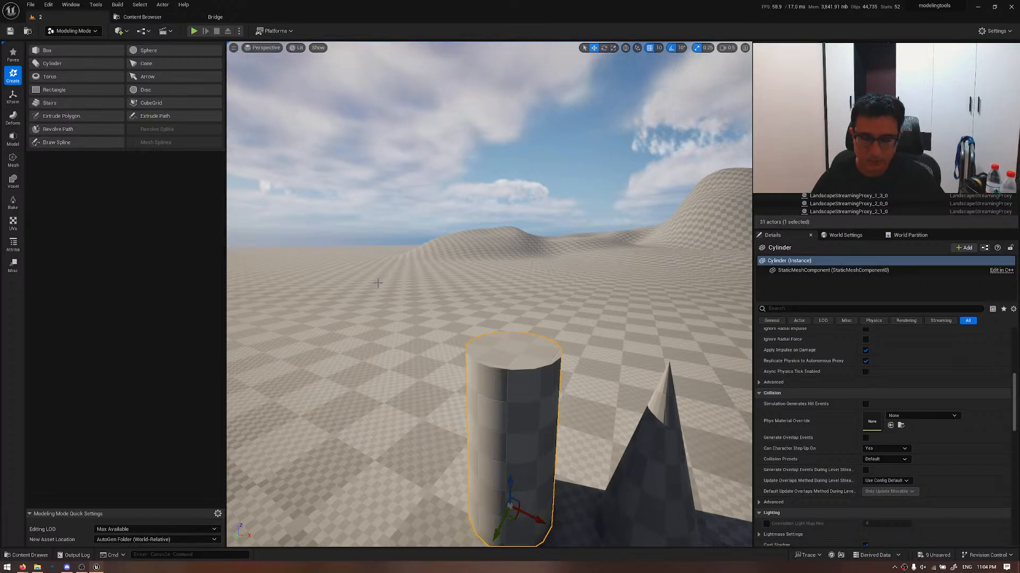
{"action": "right_click_drag", "start_coordinate": [433, 320], "coordinate": [445, 349]}
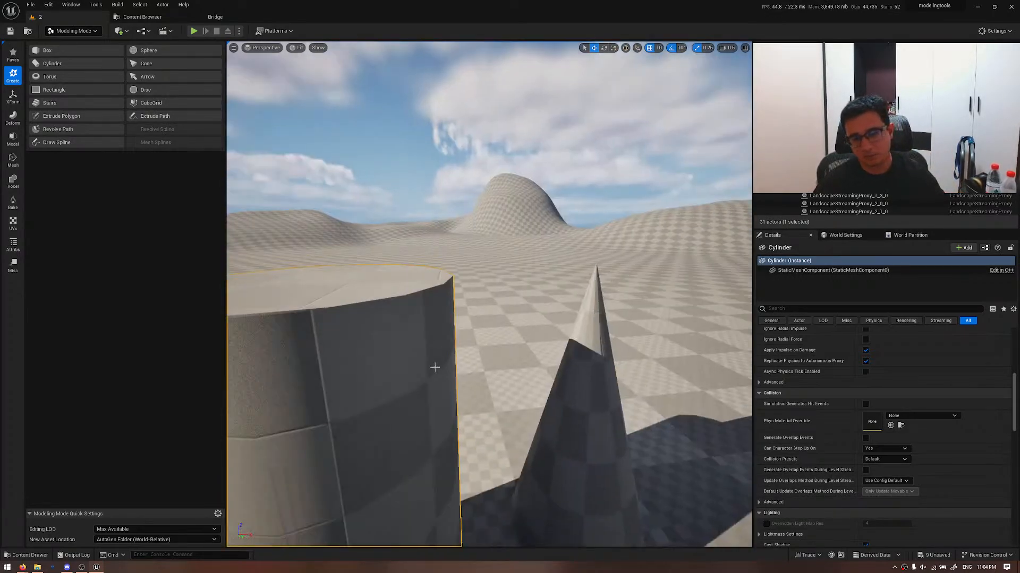
- Return to the roadmap and browse the 5.3 feature cards from Rendering to UI Systems, then back to Procedural Content Generation
{"action": "key", "text": "alt+Tab"}
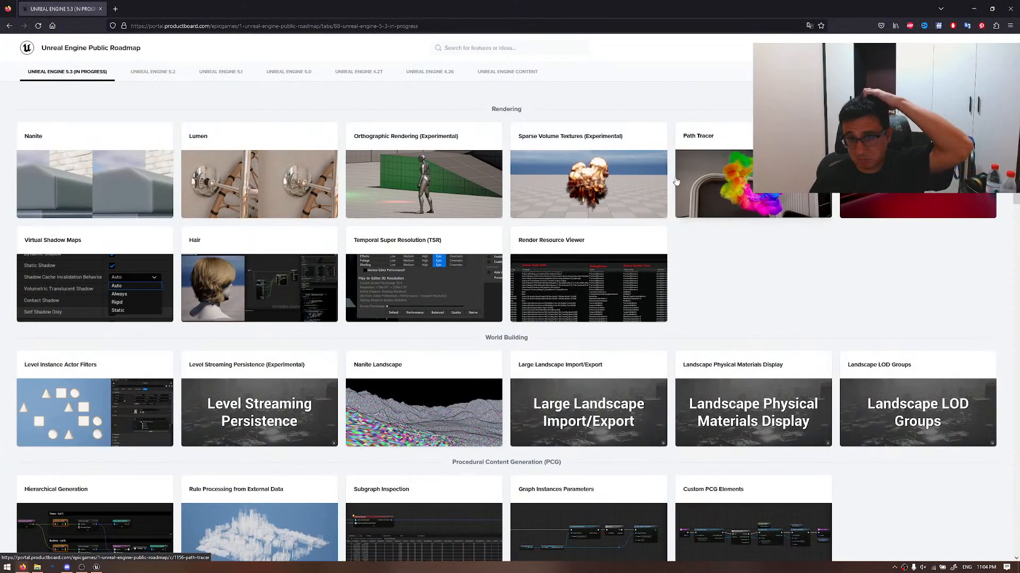
{"action": "scroll", "coordinate": [671, 177], "scroll_direction": "down", "scroll_amount": 2}
{"action": "scroll", "coordinate": [672, 176], "scroll_direction": "down", "scroll_amount": 4}
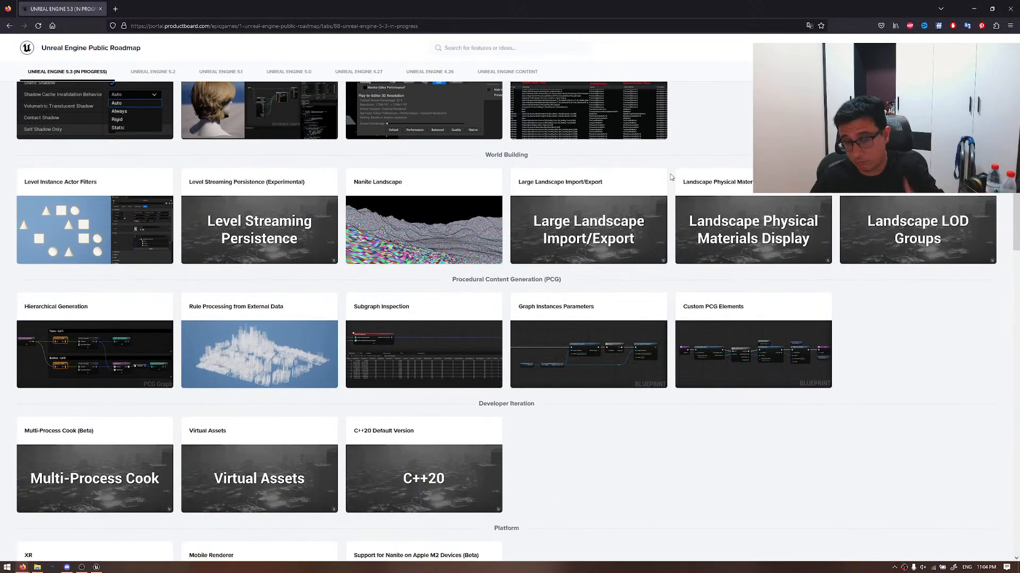
{"action": "scroll", "coordinate": [672, 177], "scroll_direction": "down", "scroll_amount": 5}
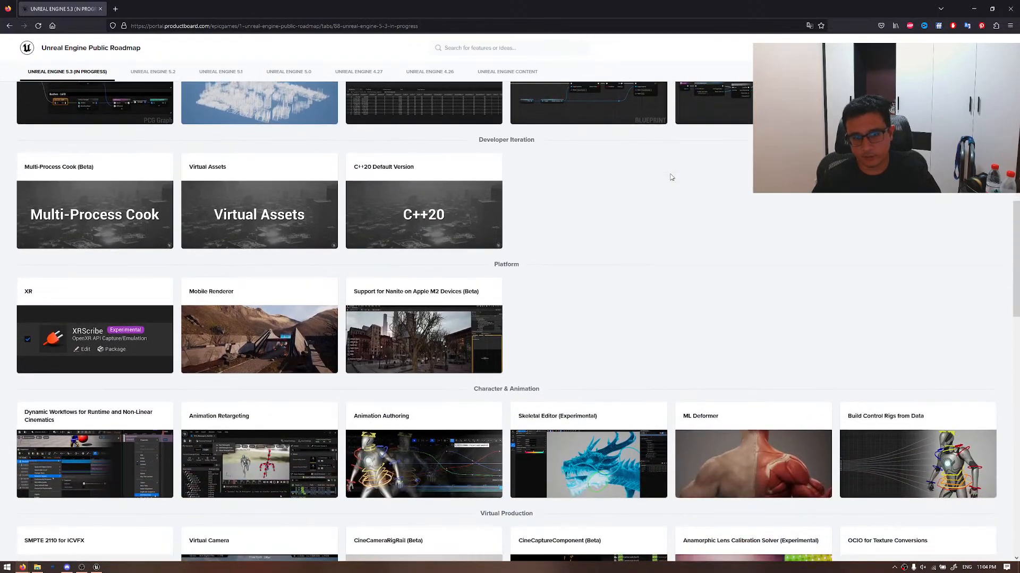
{"action": "scroll", "coordinate": [672, 177], "scroll_direction": "down", "scroll_amount": 5}
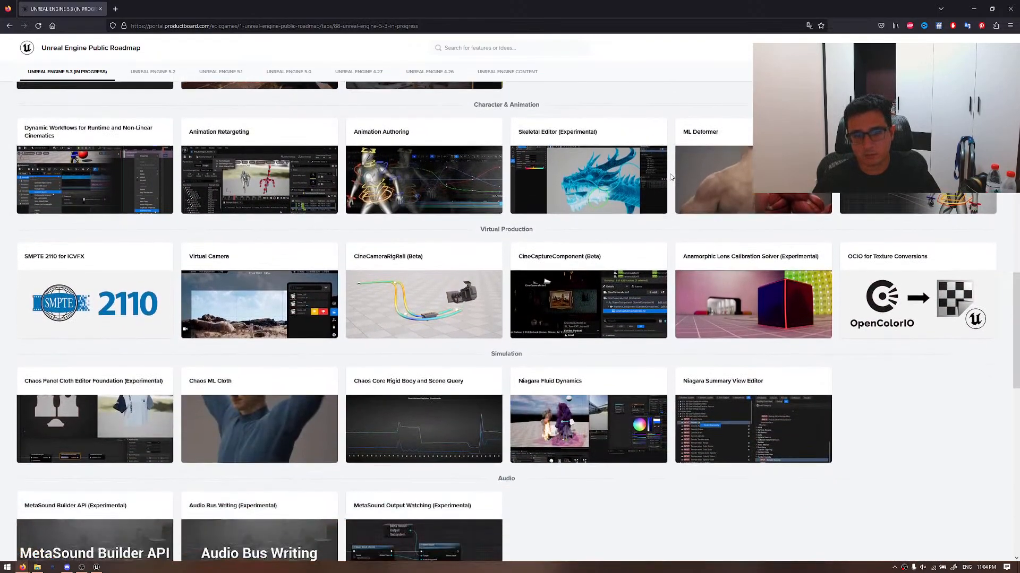
{"action": "scroll", "coordinate": [672, 177], "scroll_direction": "down", "scroll_amount": 2}
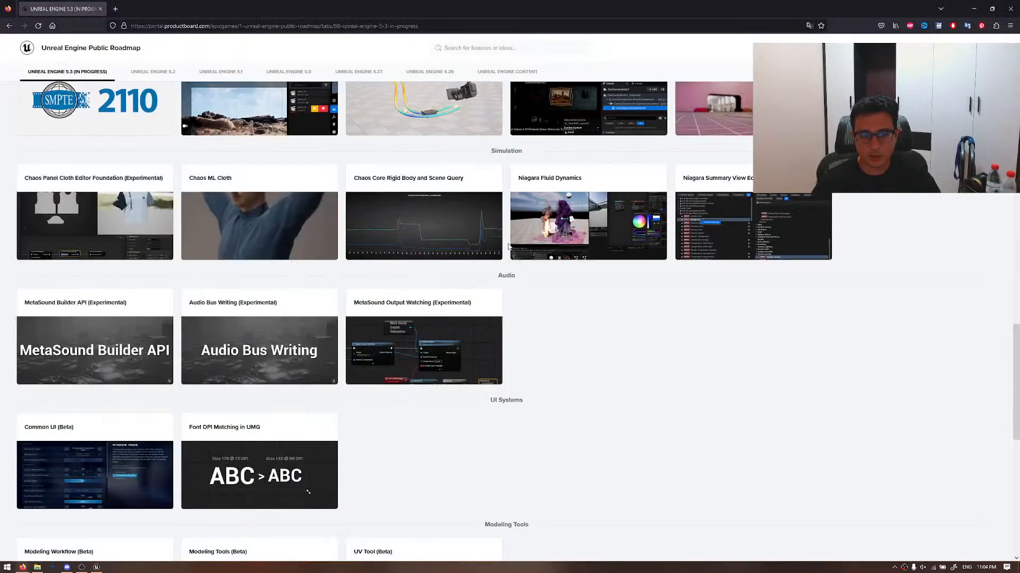
{"action": "scroll", "coordinate": [508, 246], "scroll_direction": "up", "scroll_amount": 6}
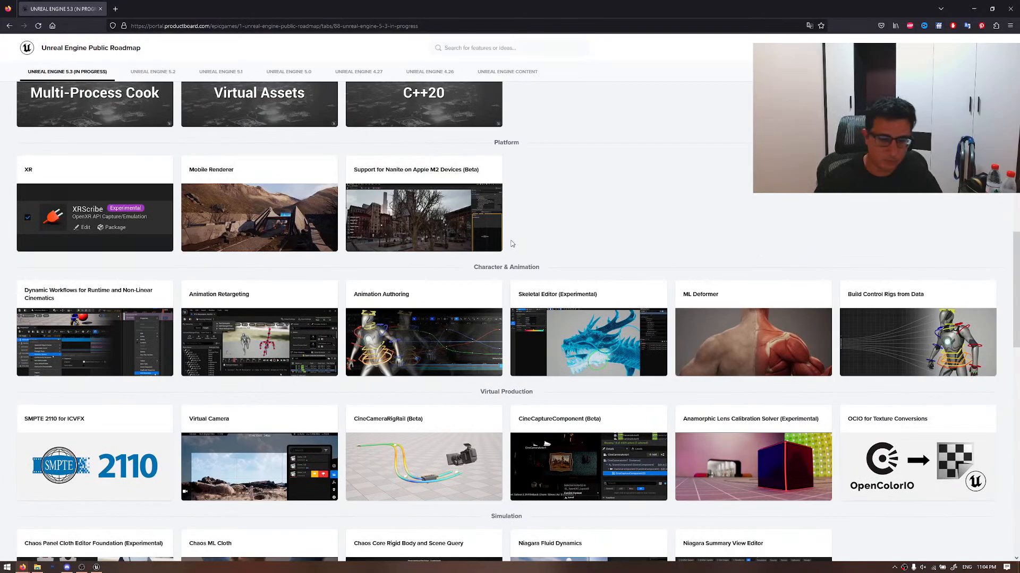
{"action": "scroll", "coordinate": [511, 244], "scroll_direction": "up", "scroll_amount": 6}
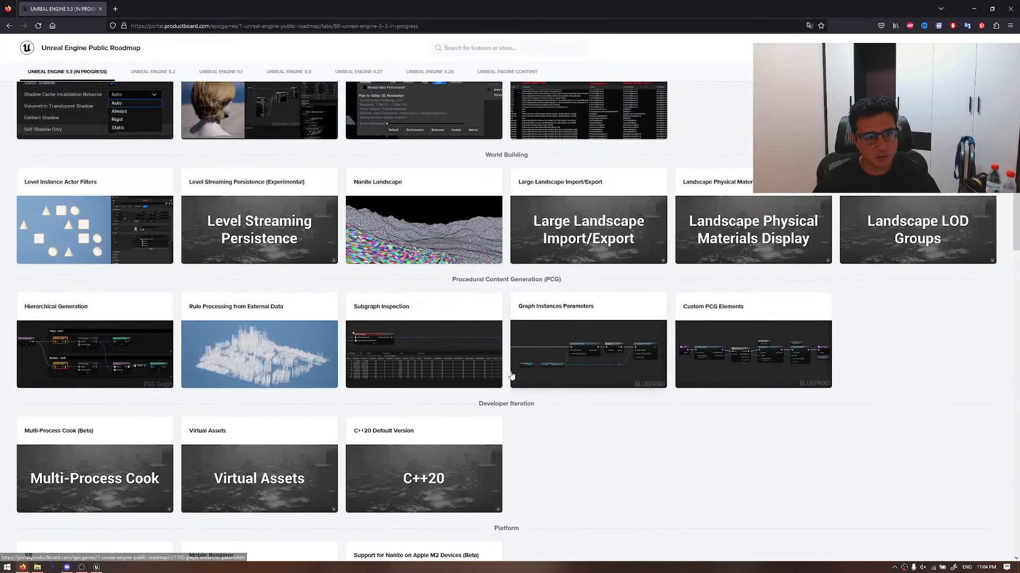
{"action": "middle_click", "coordinate": [762, 468]}
- Switch to the editor and select the landscape tile behind the cylinder and cone
{"action": "key", "text": "alt+Tab"}
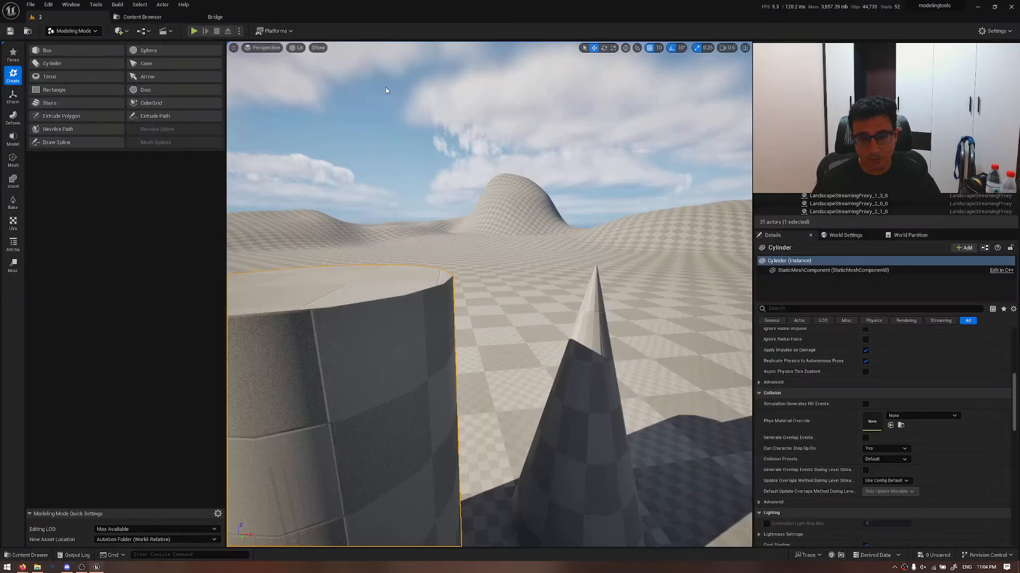
{"action": "left_click", "coordinate": [437, 233]}
{"action": "scroll", "coordinate": [473, 223], "scroll_direction": "up", "scroll_amount": 5}
{"action": "right_click_drag", "start_coordinate": [473, 223], "coordinate": [627, 339]}
- Display the viewport in wireframe and examine the landscape's mesh from different distances
{"action": "key", "text": "alt+2"}
{"action": "scroll", "coordinate": [480, 263], "scroll_direction": "up", "scroll_amount": 5}
{"action": "right_click_drag", "start_coordinate": [488, 294], "coordinate": [527, 366]}
{"action": "key", "text": "s"}
{"action": "scroll", "coordinate": [498, 272], "scroll_direction": "up", "scroll_amount": 1}
{"action": "key", "text": "w"}
{"action": "scroll", "coordinate": [498, 269], "scroll_direction": "down", "scroll_amount": 1}
{"action": "scroll", "coordinate": [497, 270], "scroll_direction": "down", "scroll_amount": 1}
{"action": "key", "text": "s"}
{"action": "key", "text": "q"}
- Return the viewport to lit shading and switch the editor to Selection mode
{"action": "key", "text": "alt+4"}
{"action": "key", "text": "w"}
{"action": "key", "text": "shift+1"}
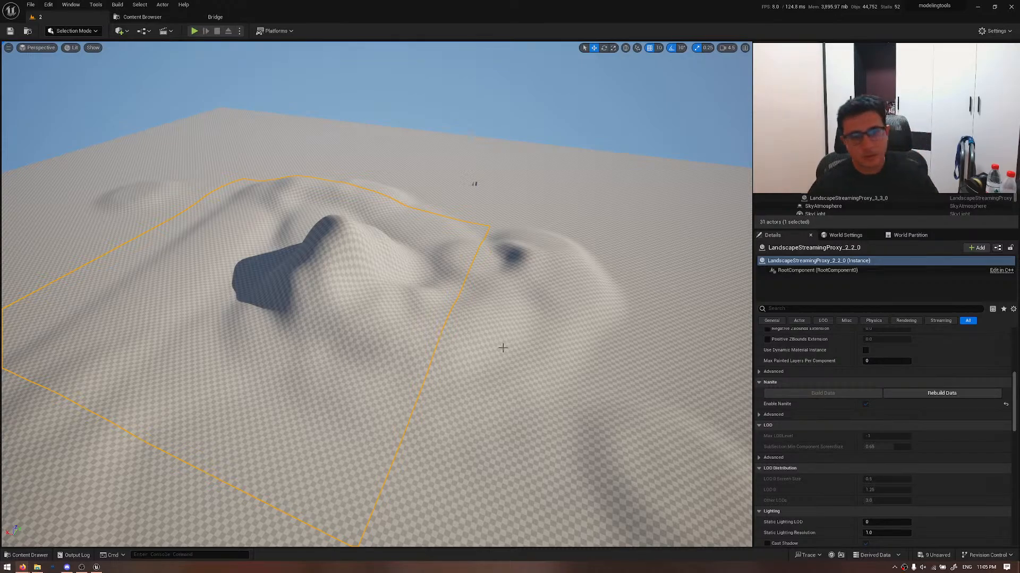
- Examine the hill on the selected landscape tile from above and from the ground
{"action": "right_click_drag", "start_coordinate": [503, 348], "coordinate": [463, 348]}
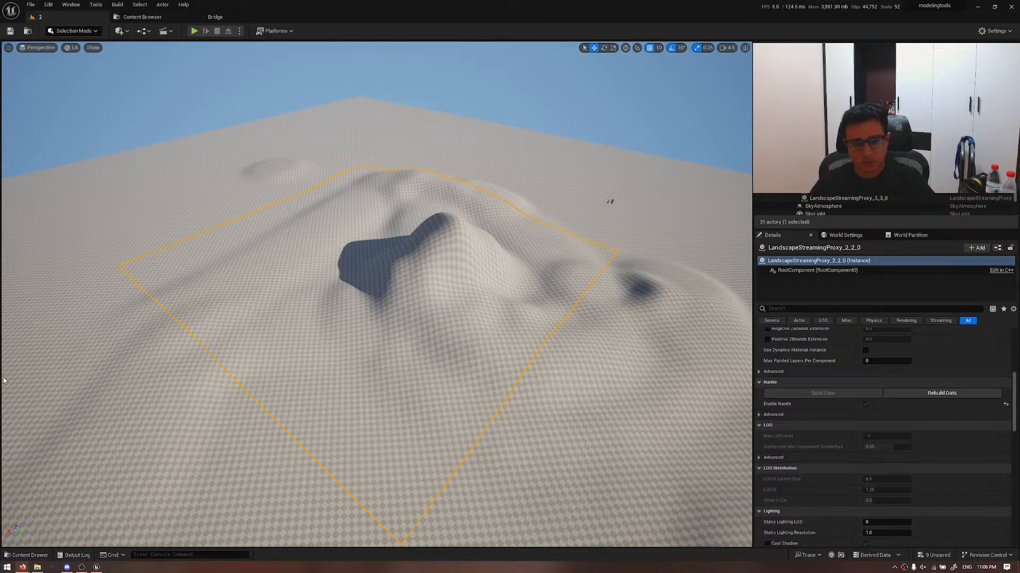
{"action": "right_click_drag", "start_coordinate": [448, 296], "coordinate": [435, 263]}
{"action": "key", "text": "w"}
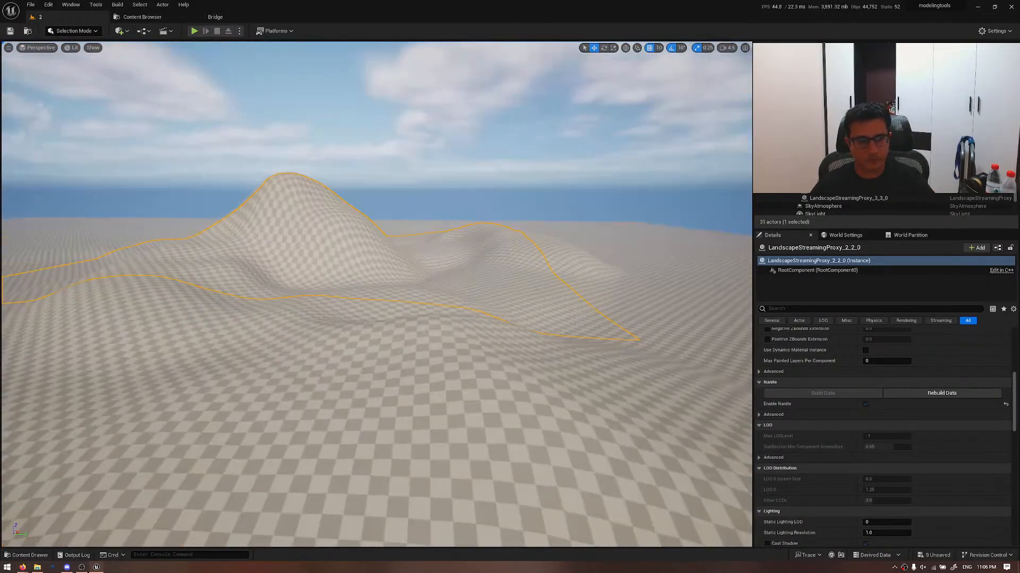
{"action": "key", "text": "s"}
{"action": "right_click_drag", "start_coordinate": [436, 314], "coordinate": [410, 312]}
{"action": "key", "text": "e"}
{"action": "key", "text": "w"}
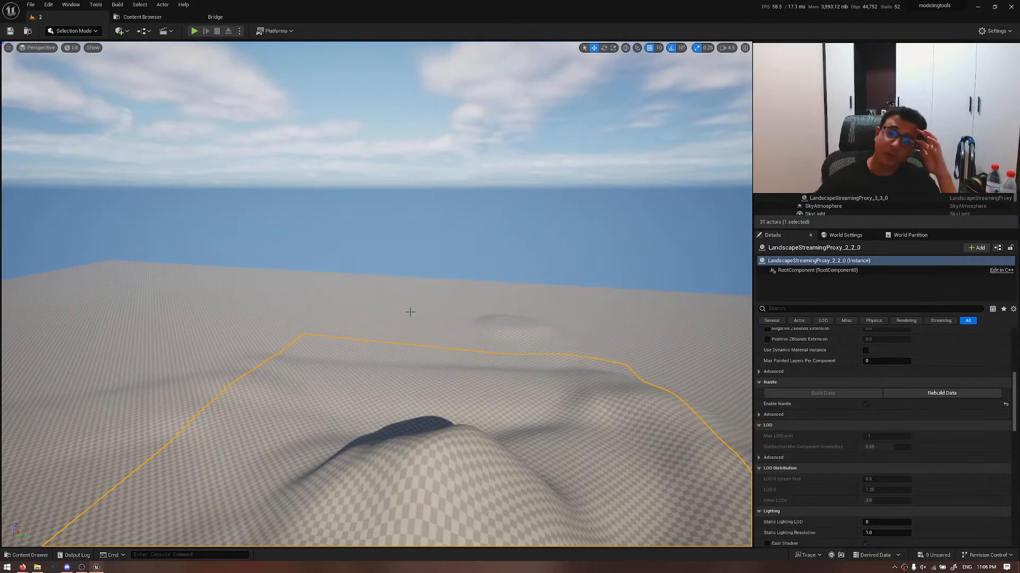
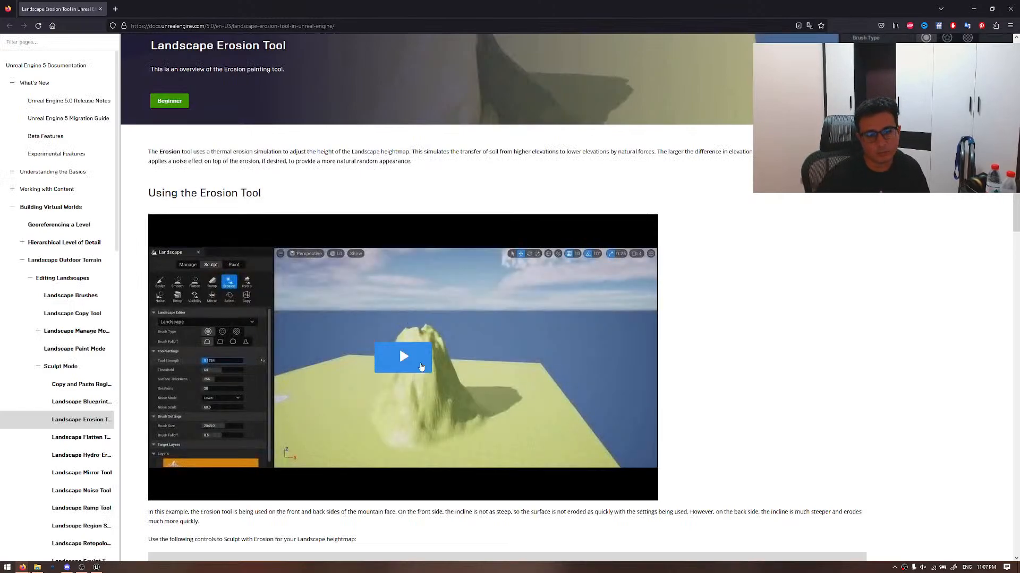
- Play the Landscape Erosion Tool documentation video, compare the before and after image, and read the tool settings
{"action": "left_click", "coordinate": [431, 371]}
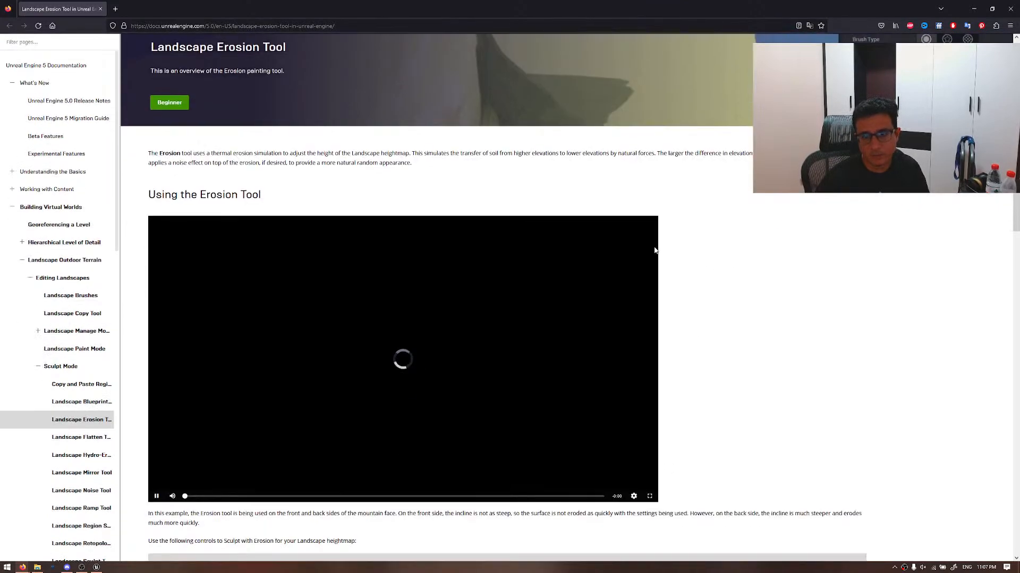
{"action": "scroll", "coordinate": [655, 250], "scroll_direction": "down", "scroll_amount": 6}
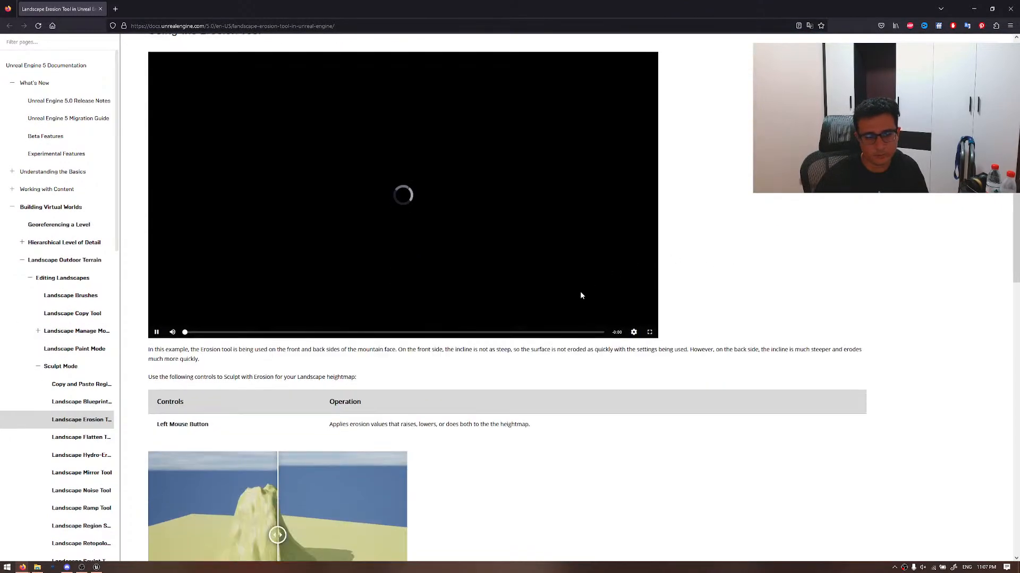
{"action": "left_click_drag", "start_coordinate": [278, 393], "coordinate": [270, 426]}
{"action": "scroll", "coordinate": [425, 410], "scroll_direction": "down", "scroll_amount": 3}
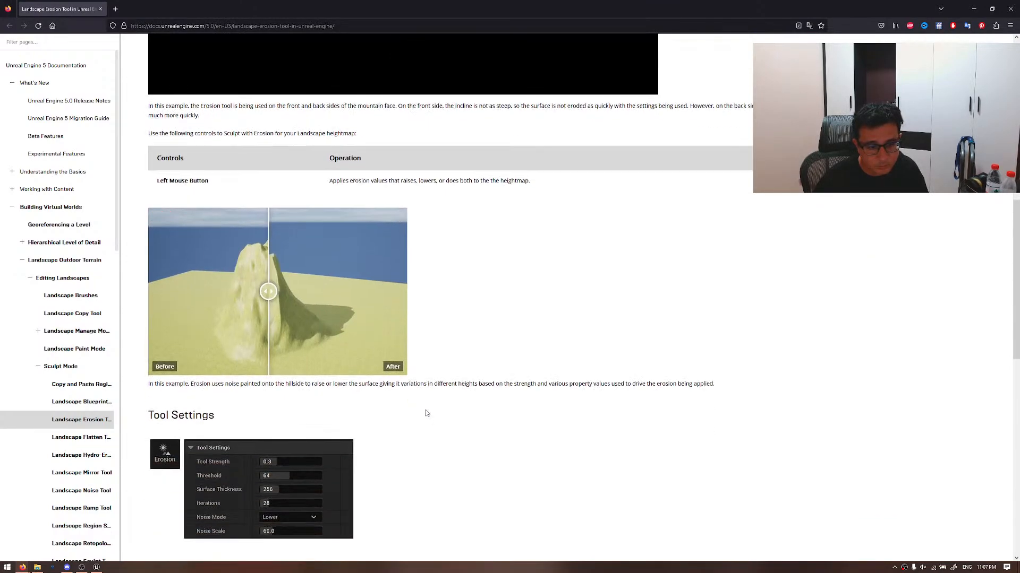
{"action": "scroll", "coordinate": [473, 413], "scroll_direction": "down", "scroll_amount": 5}
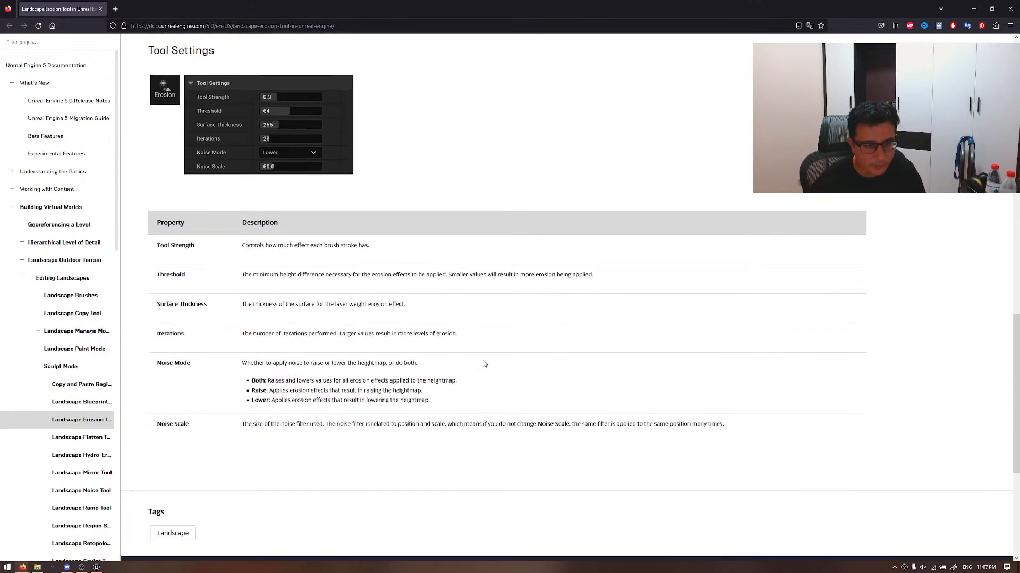
{"action": "scroll", "coordinate": [508, 303], "scroll_direction": "up", "scroll_amount": 11}
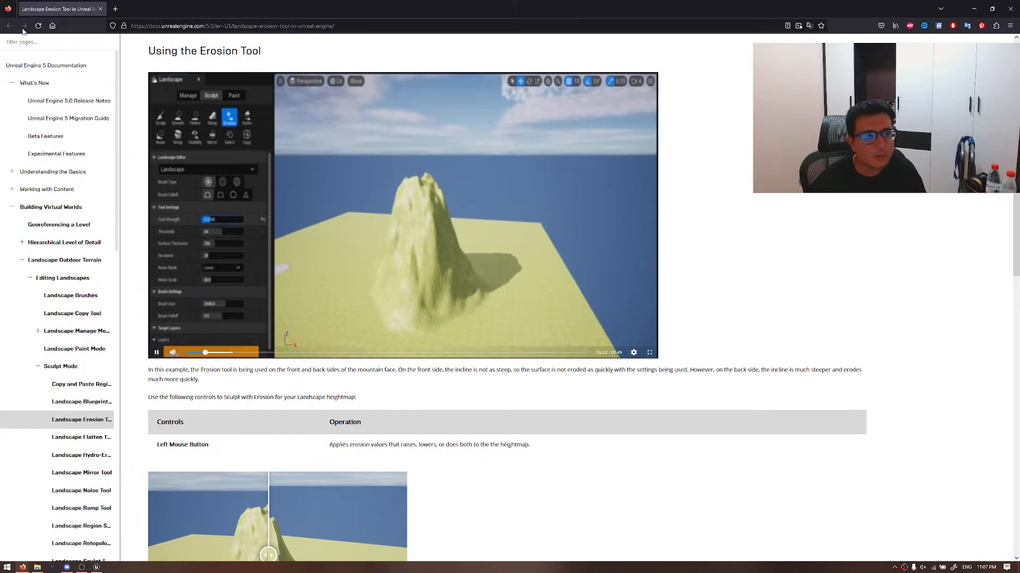
- Watch the USurfaceMesh - Landscape Erosion video in full screen, exit full screen, and close its page
{"action": "key", "text": "alt+Tab"}
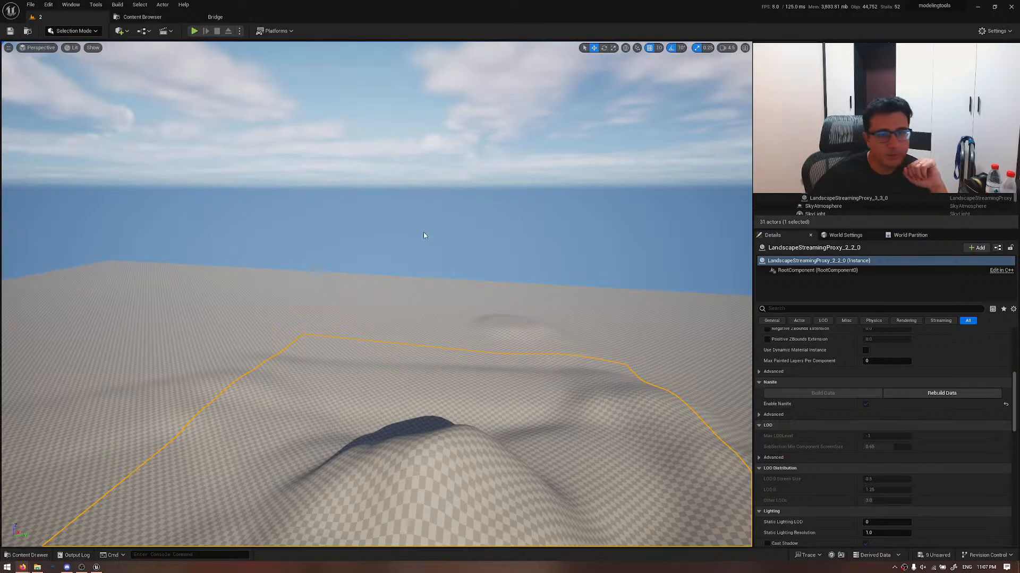
{"action": "key", "text": "alt+Tab"}
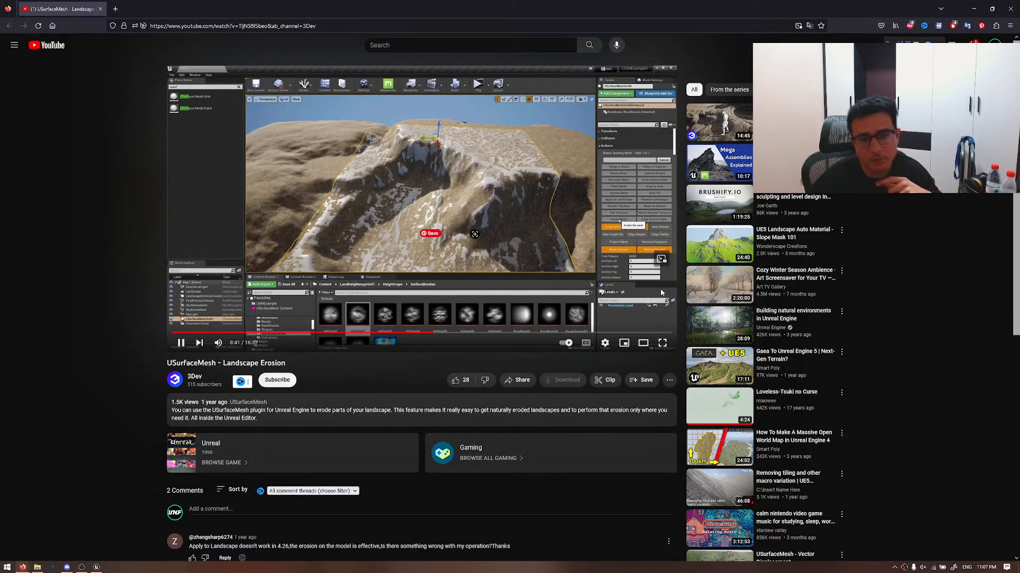
{"action": "left_click", "coordinate": [664, 344]}
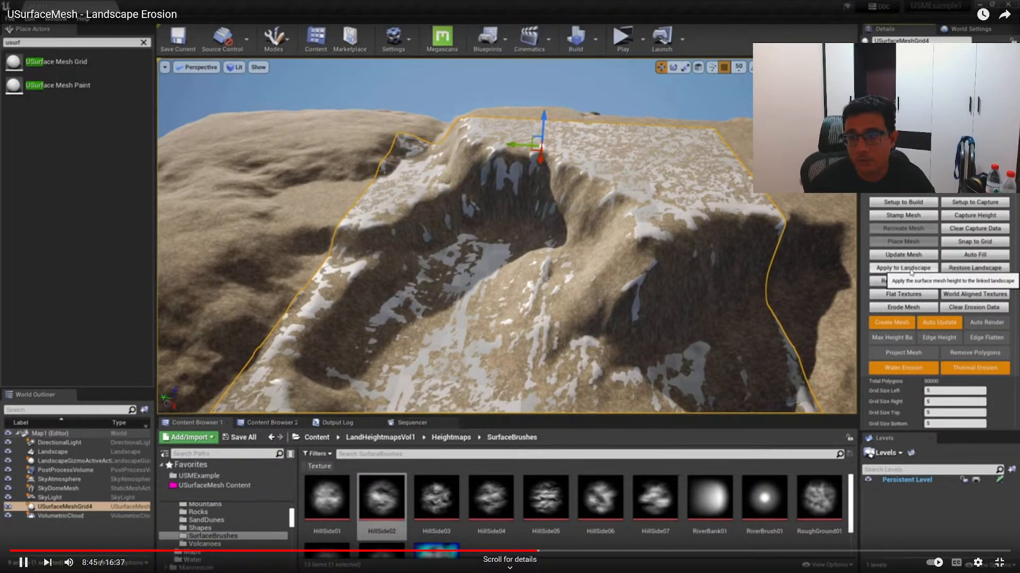
{"action": "scroll", "coordinate": [531, 245], "scroll_direction": "down", "scroll_amount": 3}
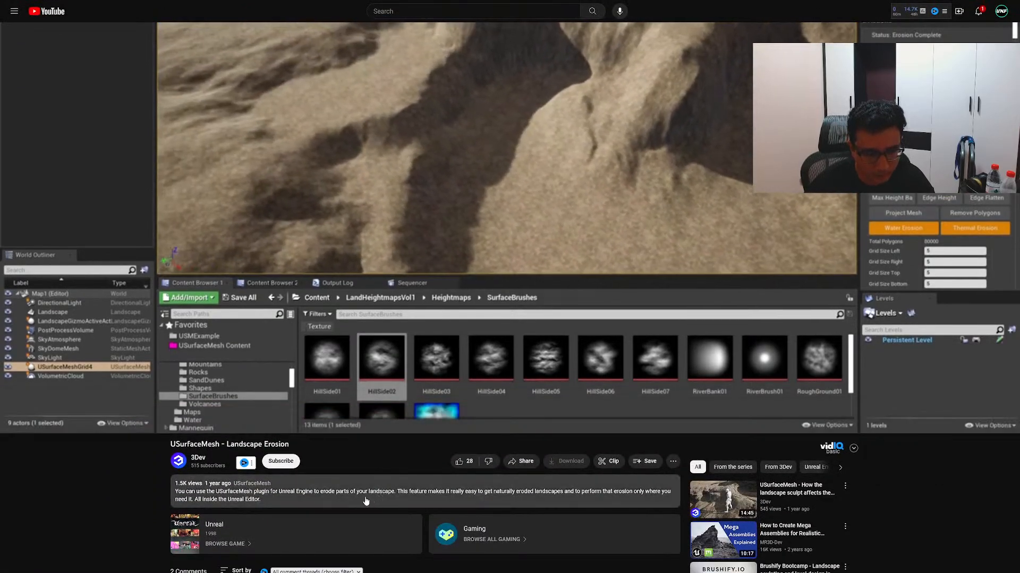
{"action": "scroll", "coordinate": [363, 502], "scroll_direction": "up", "scroll_amount": 3}
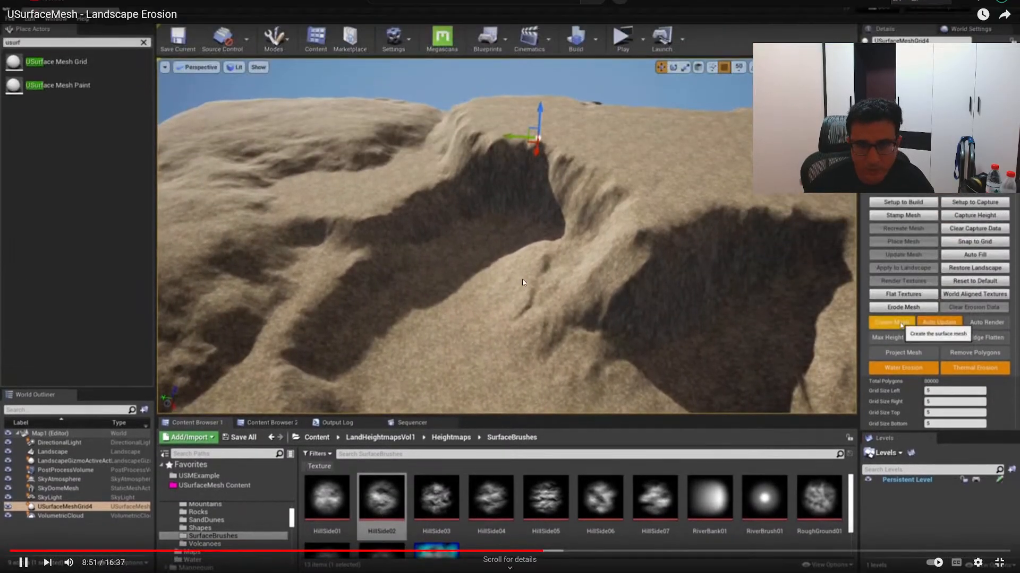
{"action": "double_click", "coordinate": [523, 282]}
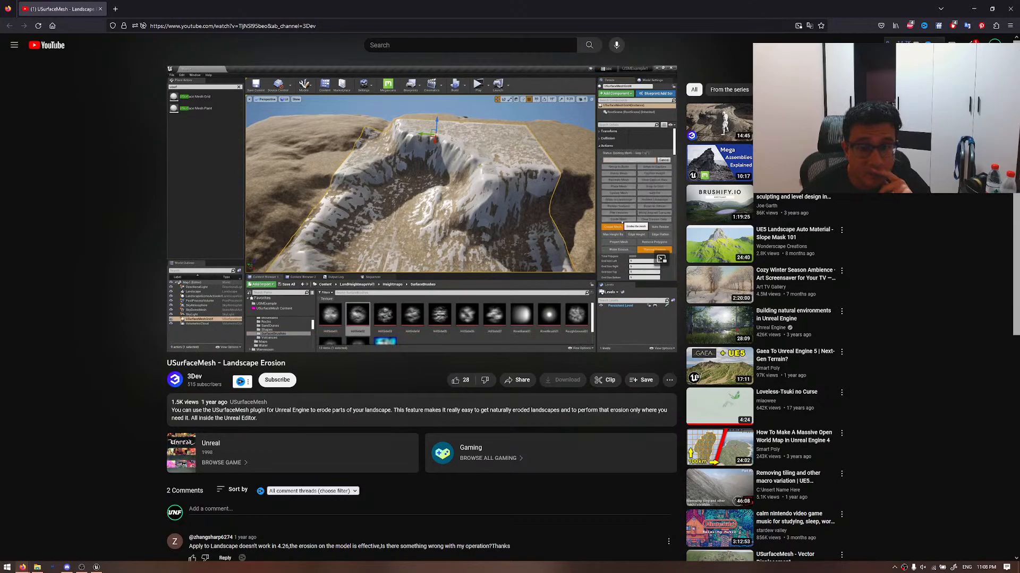
{"action": "mouse_move", "coordinate": [535, 254]}
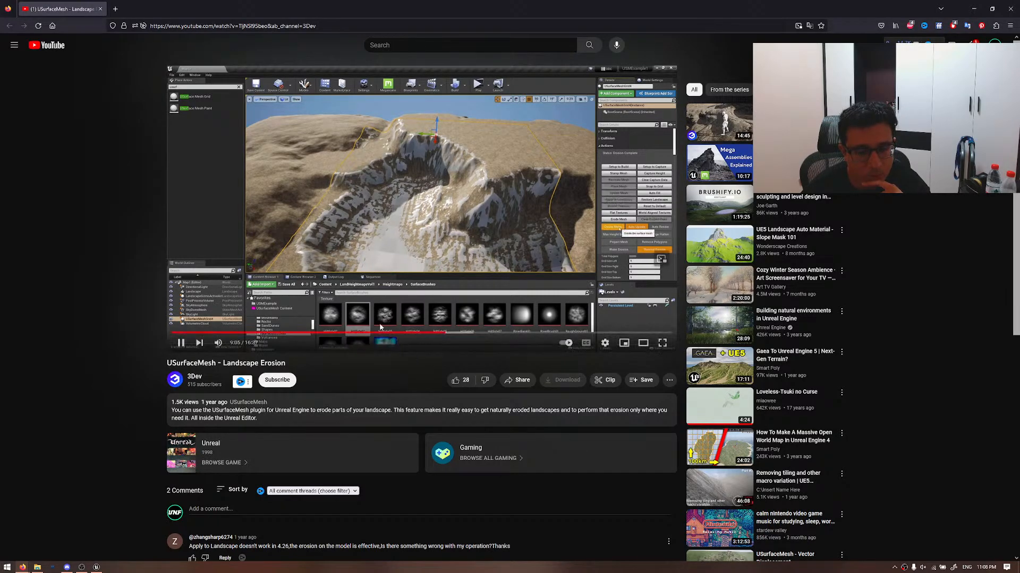
{"action": "middle_click", "coordinate": [64, 3]}
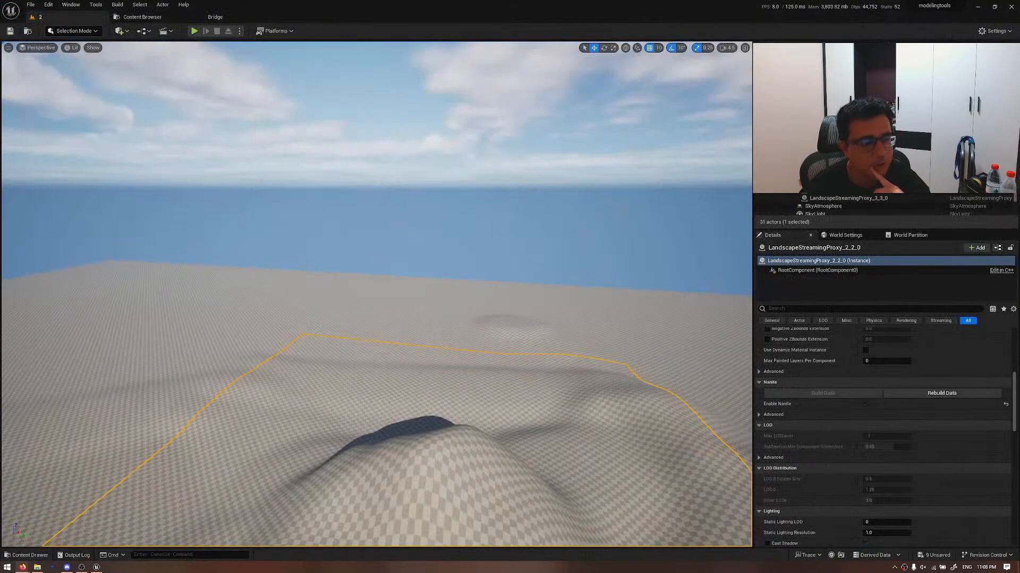
- Switch the editor to Landscape mode and turn the view toward the flat part of the terrain
{"action": "right_click_drag", "start_coordinate": [425, 320], "coordinate": [478, 319]}
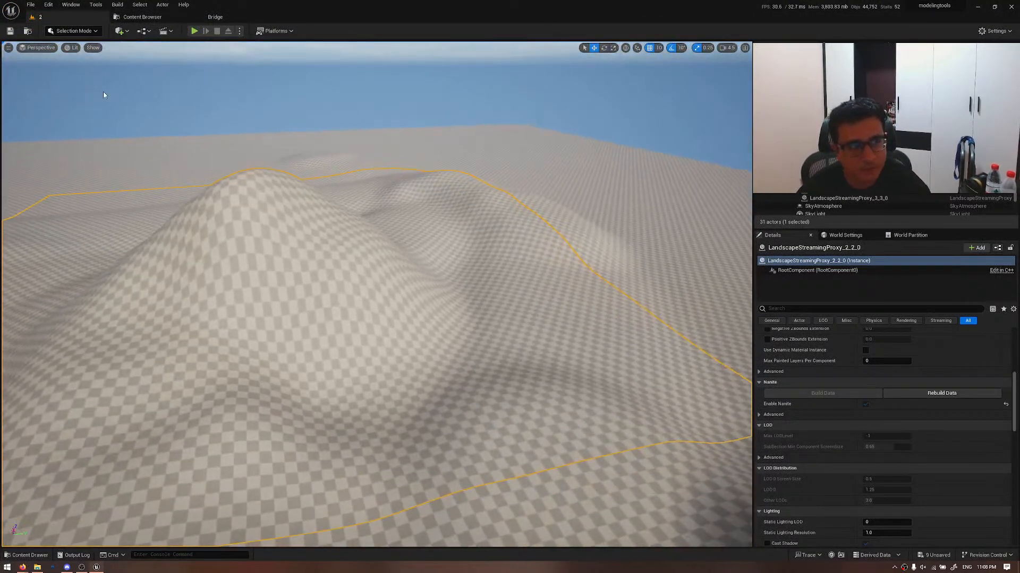
{"action": "left_click", "coordinate": [80, 31]}
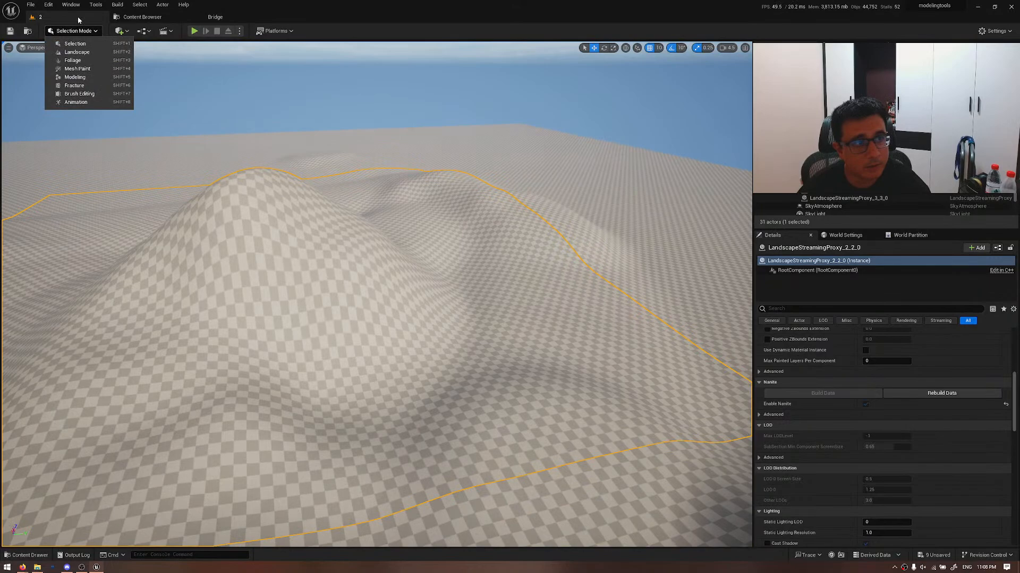
{"action": "left_click", "coordinate": [77, 52]}
{"action": "key", "text": "w"}
{"action": "right_click_drag", "start_coordinate": [346, 183], "coordinate": [419, 183]}
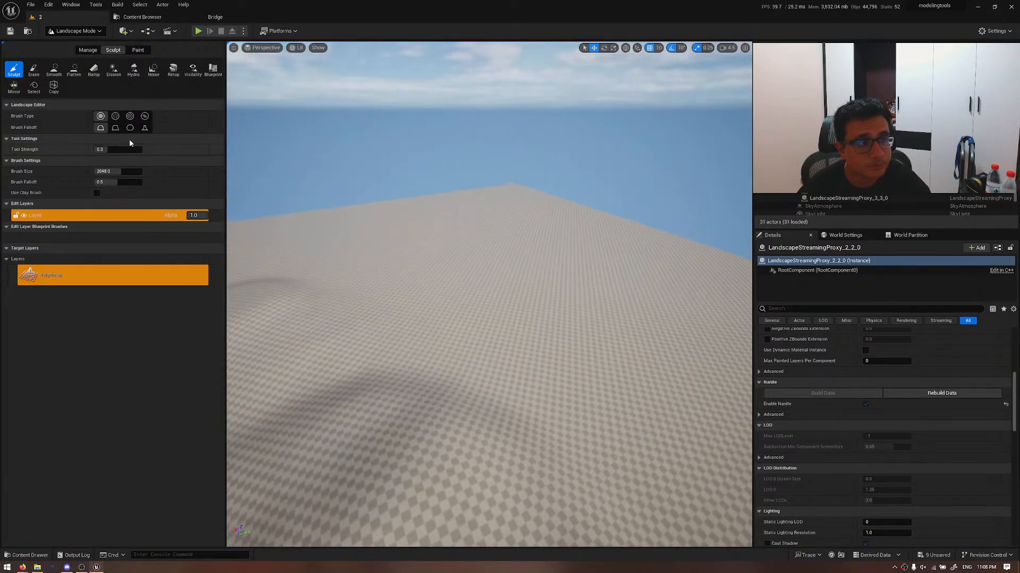
- Open the plugin browser and search the plugins for landmass
{"action": "left_click", "coordinate": [48, 4]}
{"action": "left_click", "coordinate": [59, 126]}
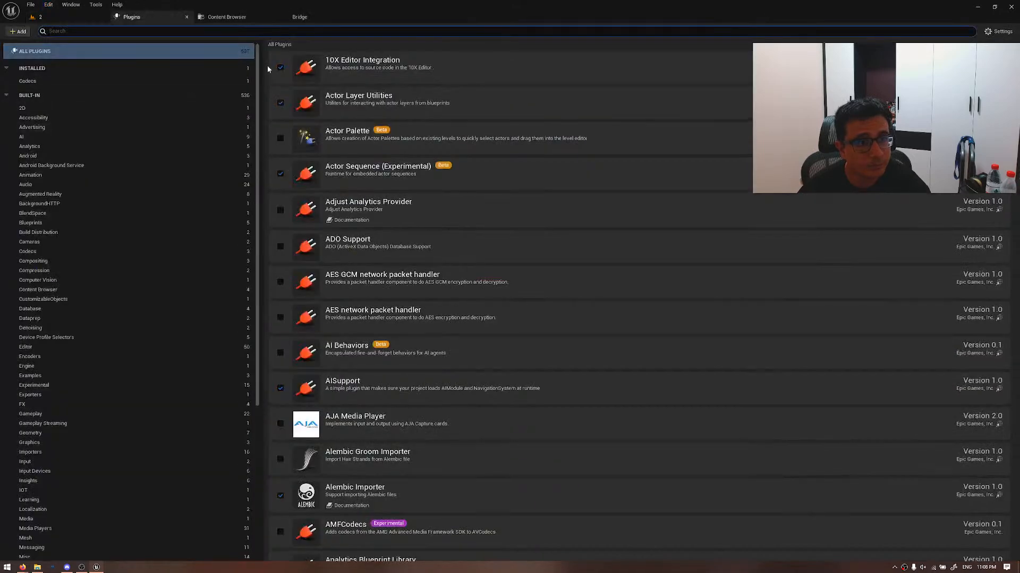
{"action": "type", "text": "la"}
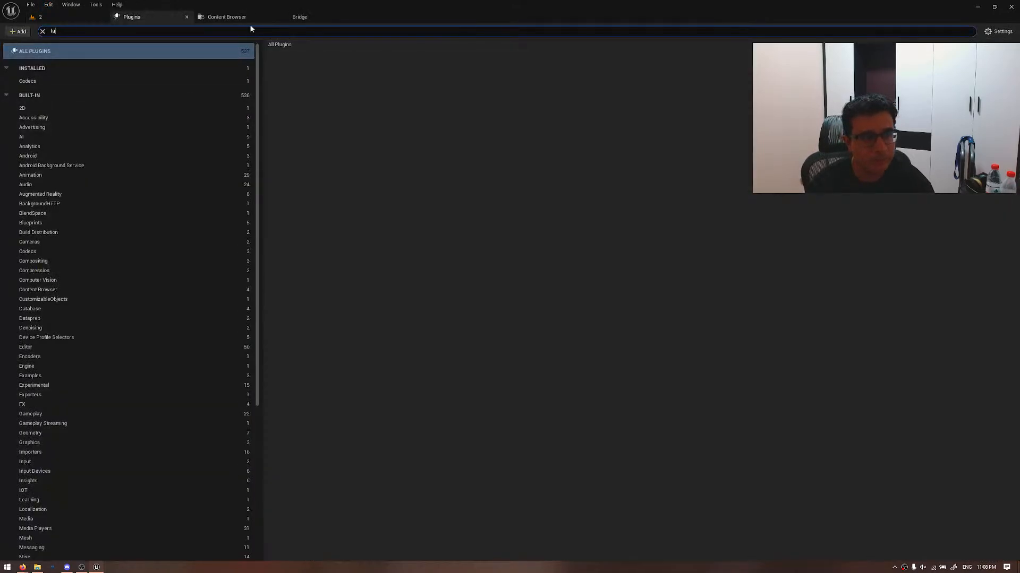
{"action": "type", "text": "ndmass"}
{"action": "key", "text": "BackSpace"}
{"action": "key", "text": "BackSpace"}
{"action": "key", "text": "BackSpace"}
{"action": "key", "text": "BackSpace"}
{"action": "key", "text": "BackSpace"}
{"action": "key", "text": "BackSpace"}
{"action": "key", "text": "BackSpace"}
{"action": "key", "text": "BackSpace"}
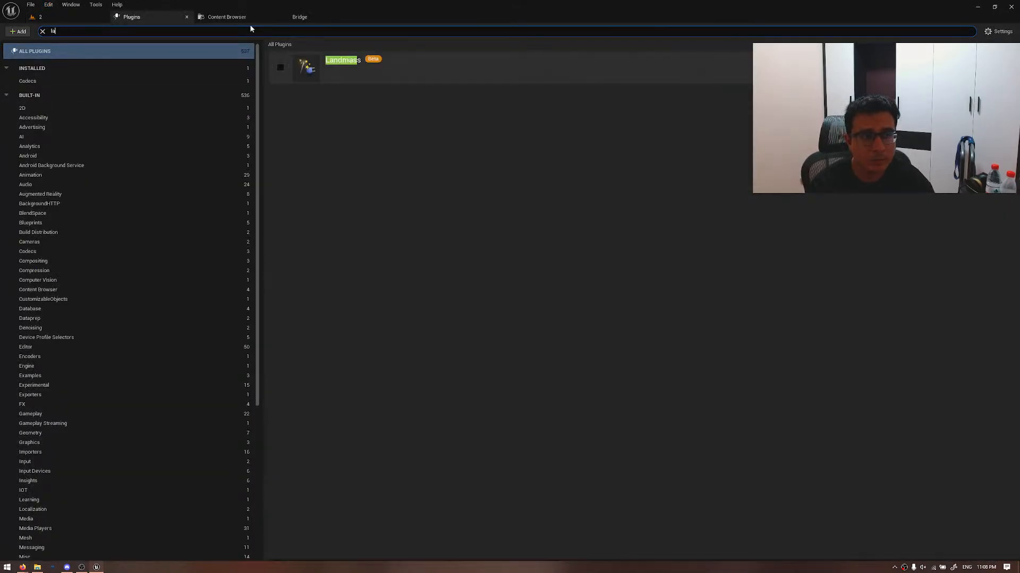
- Search the plugin list for erosion and for landscape, and return to the level
{"action": "type", "text": "erosion"}
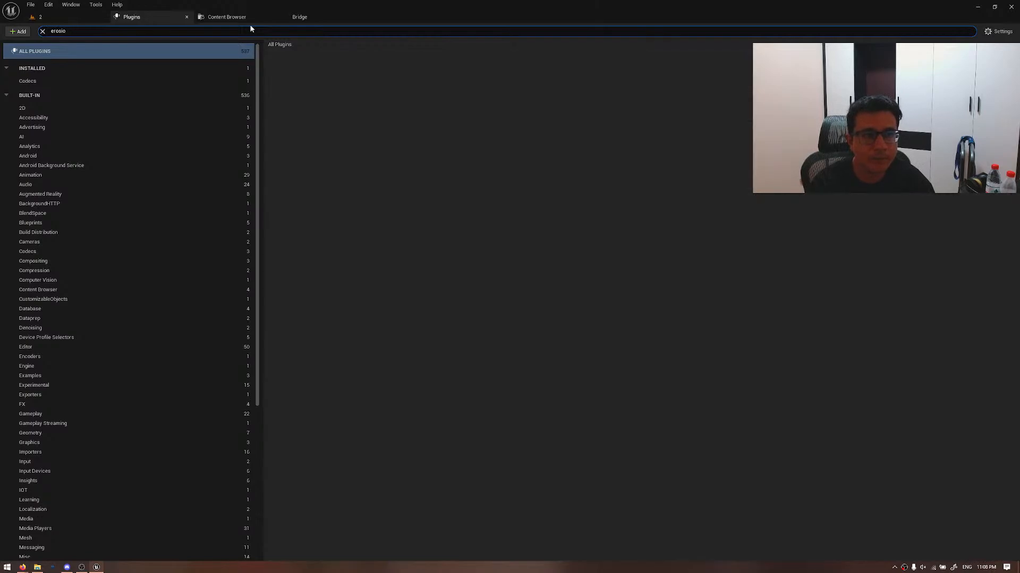
{"action": "key", "text": "BackSpace"}
{"action": "key", "text": "BackSpace"}
{"action": "key", "text": "BackSpace"}
{"action": "key", "text": "BackSpace"}
{"action": "key", "text": "BackSpace"}
{"action": "key", "text": "BackSpace"}
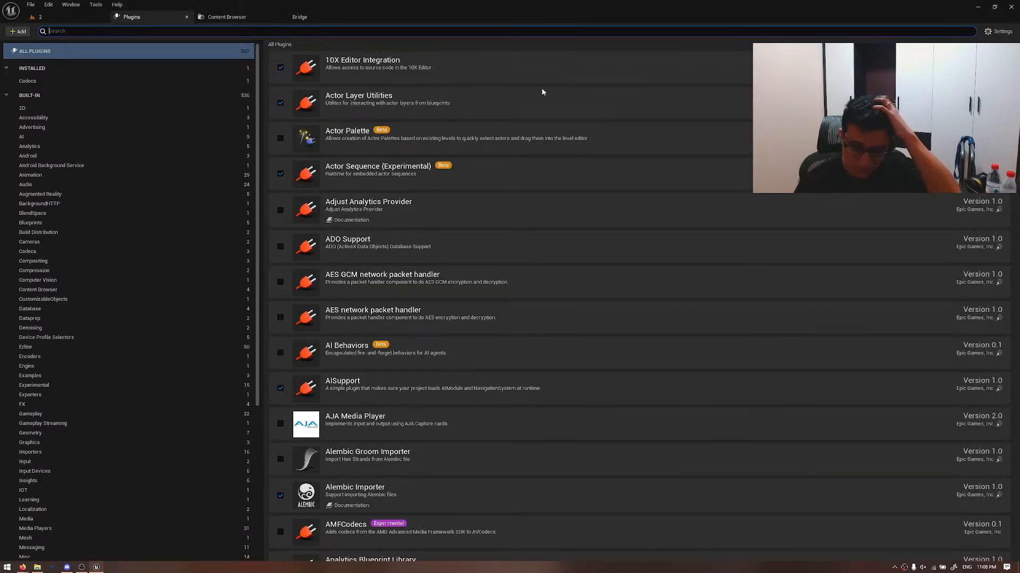
{"action": "type", "text": "landscape"}
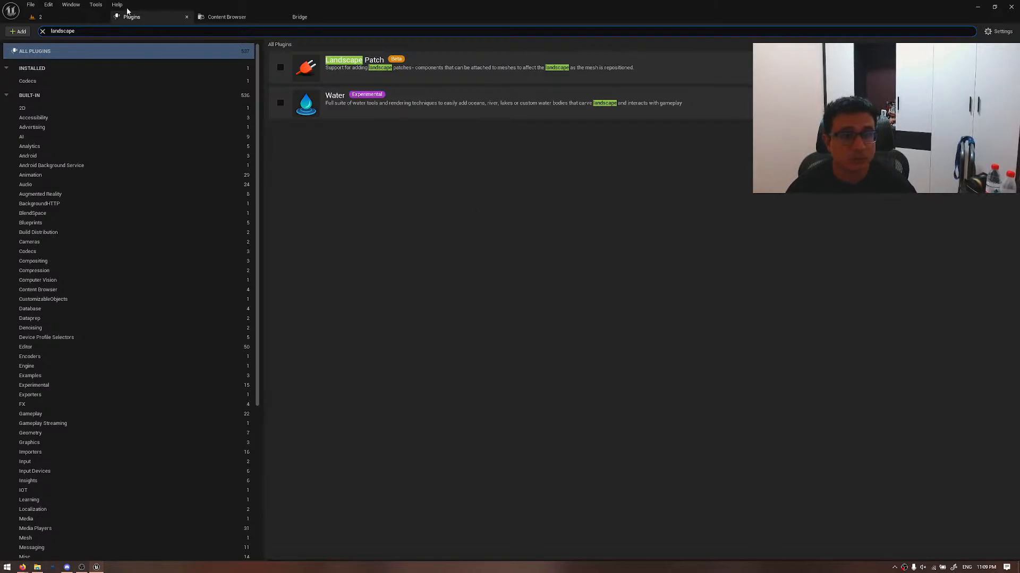
{"action": "left_click", "coordinate": [59, 17]}
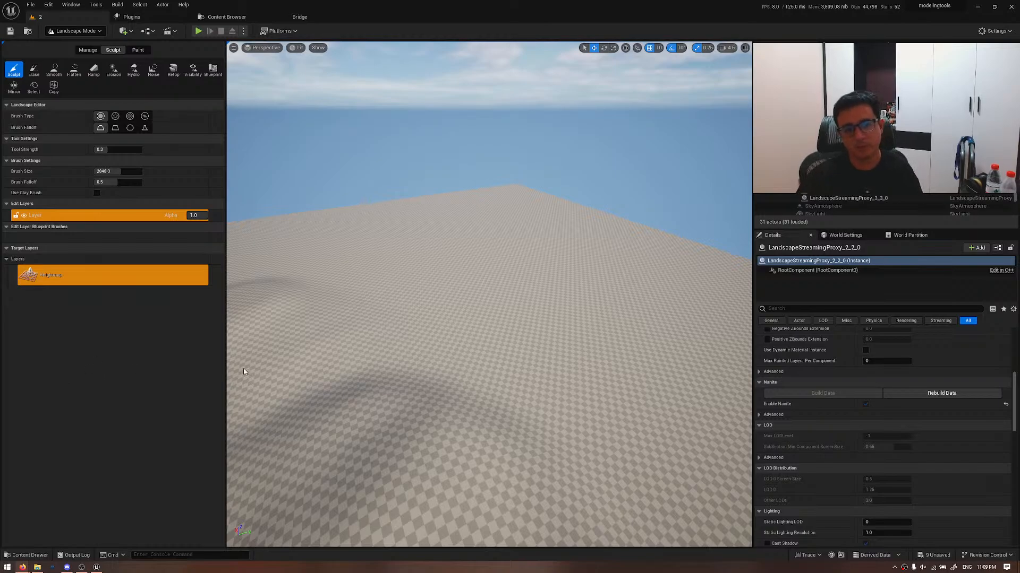
- Switch the editor from Landscape mode to Selection mode and look over the tall hill from close up and farther back
{"action": "right_click_drag", "start_coordinate": [338, 361], "coordinate": [425, 313]}
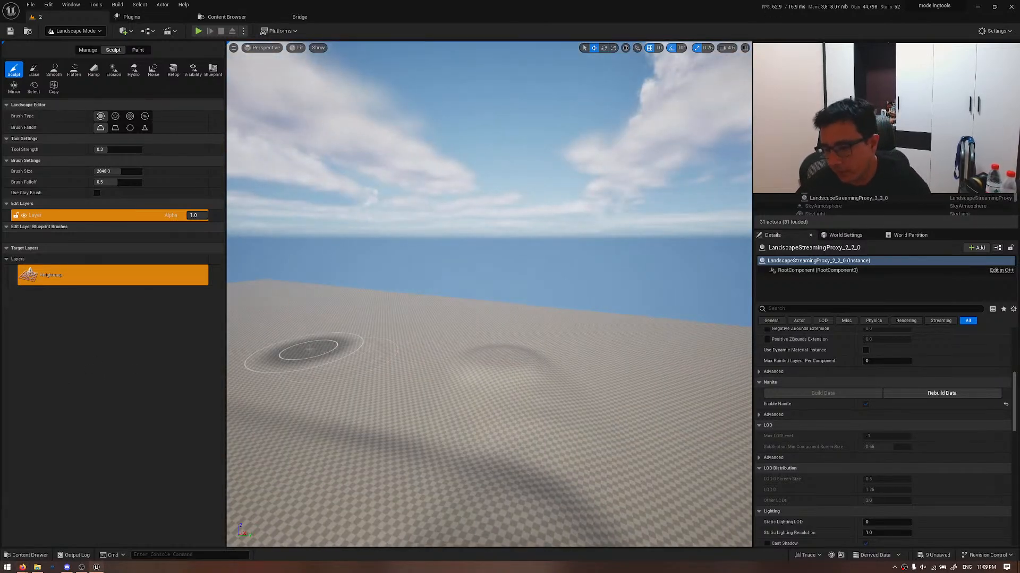
{"action": "key", "text": "shift+1"}
{"action": "mouse_move", "coordinate": [523, 351]}
{"action": "right_mouse_down"}
{"action": "mouse_move", "coordinate": [414, 420]}
{"action": "mouse_move", "coordinate": [339, 340]}
{"action": "mouse_move", "coordinate": [339, 326]}
{"action": "mouse_move", "coordinate": [428, 387]}
{"action": "mouse_move", "coordinate": [489, 391]}
{"action": "right_mouse_up"}
{"action": "scroll", "coordinate": [340, 326], "scroll_direction": "down", "scroll_amount": 3}
{"action": "scroll", "coordinate": [428, 387], "scroll_direction": "down", "scroll_amount": 3}
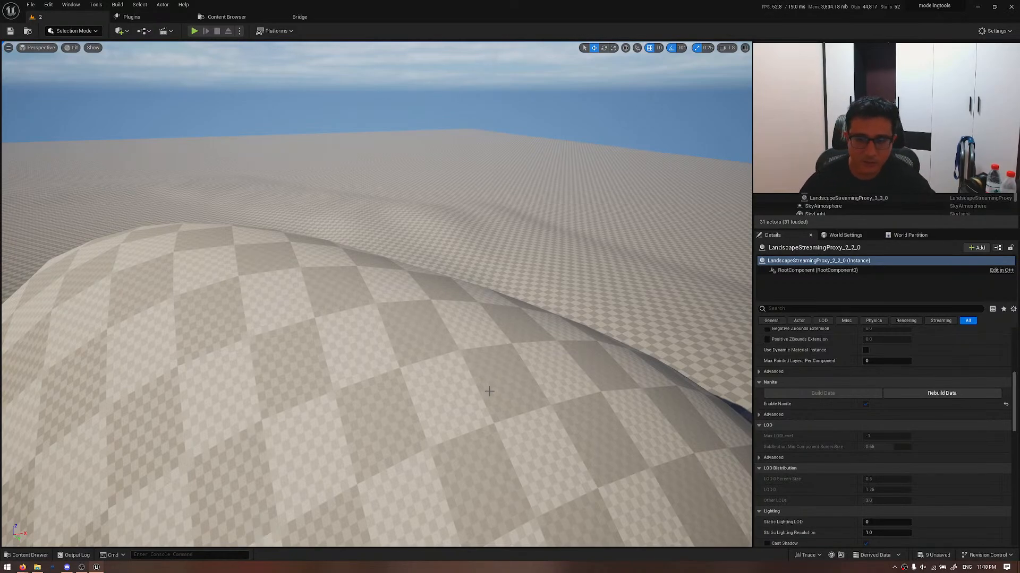
{"action": "right_click_drag", "start_coordinate": [489, 391], "coordinate": [442, 378]}
{"action": "key", "text": "w"}
{"action": "key", "text": "w"}
{"action": "scroll", "coordinate": [406, 361], "scroll_direction": "up", "scroll_amount": 5}
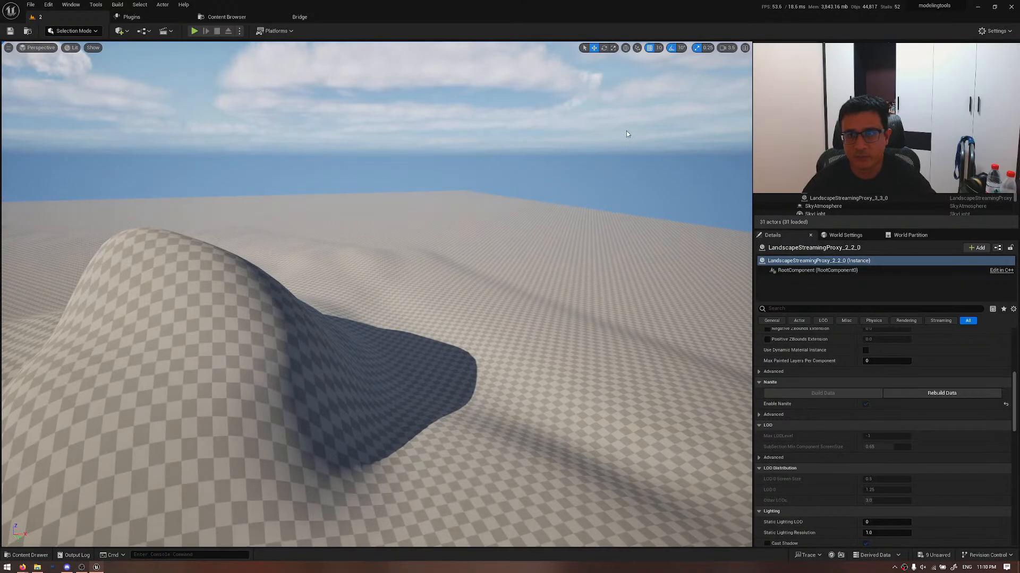
- Survey the terrain around the hill, then select the landscape tile with the distant low mound and clear the selection
{"action": "right_click_drag", "start_coordinate": [576, 266], "coordinate": [547, 278]}
{"action": "key", "text": "w"}
{"action": "key", "text": "s"}
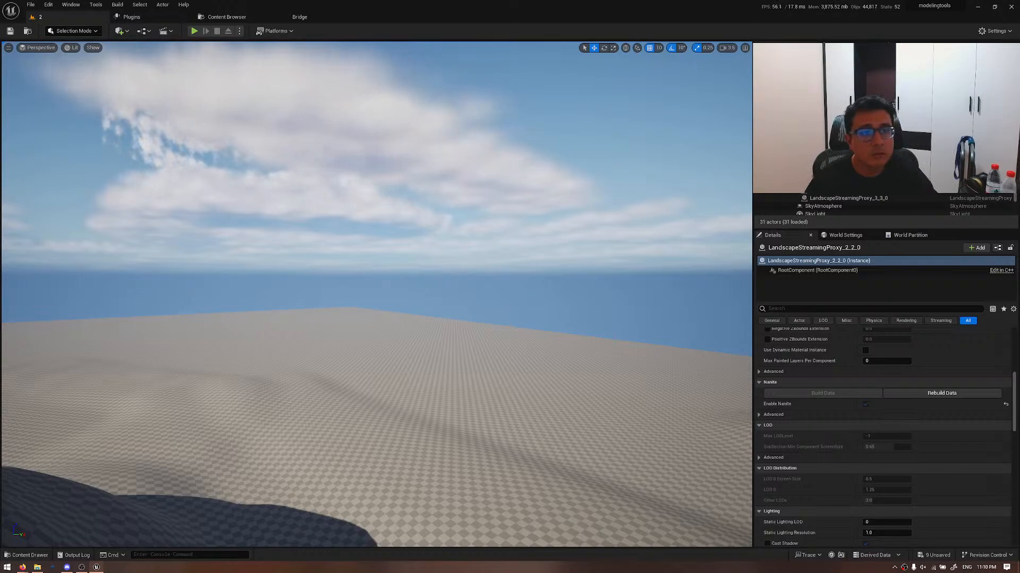
{"action": "right_click_drag", "start_coordinate": [377, 294], "coordinate": [240, 270]}
{"action": "key", "text": "w"}
{"action": "key", "text": "s"}
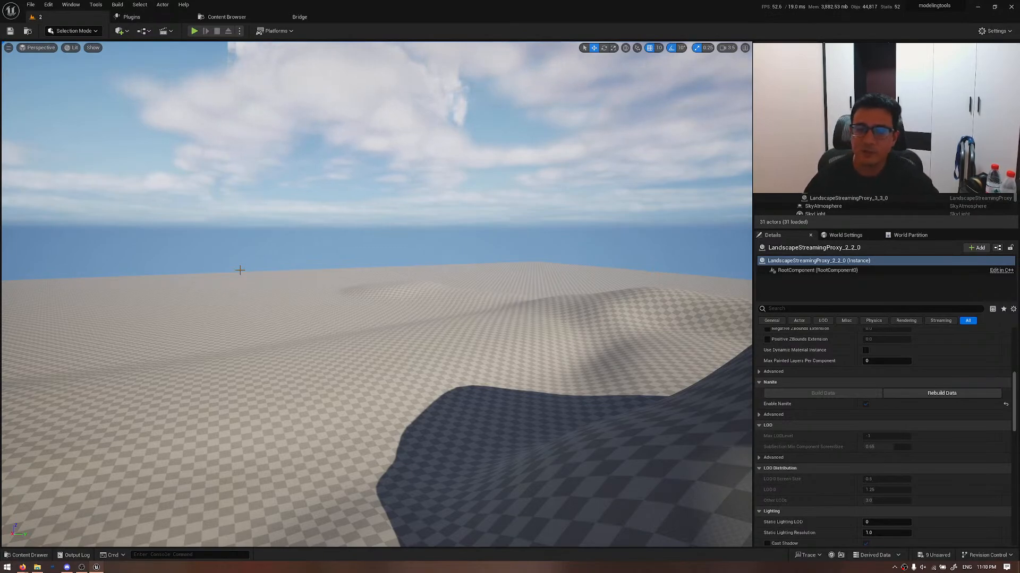
{"action": "left_click", "coordinate": [393, 285]}
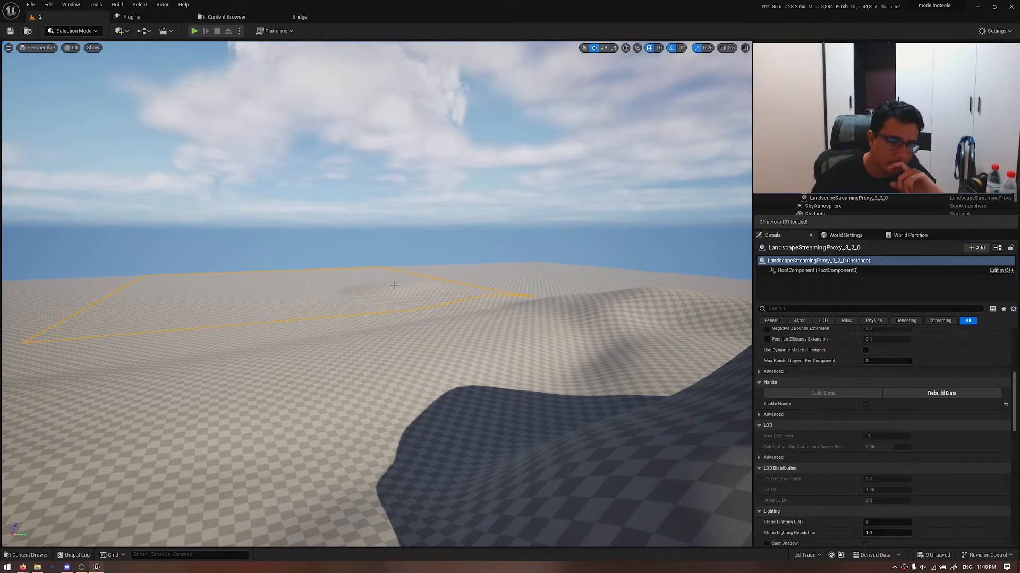
{"action": "left_click", "coordinate": [406, 258]}
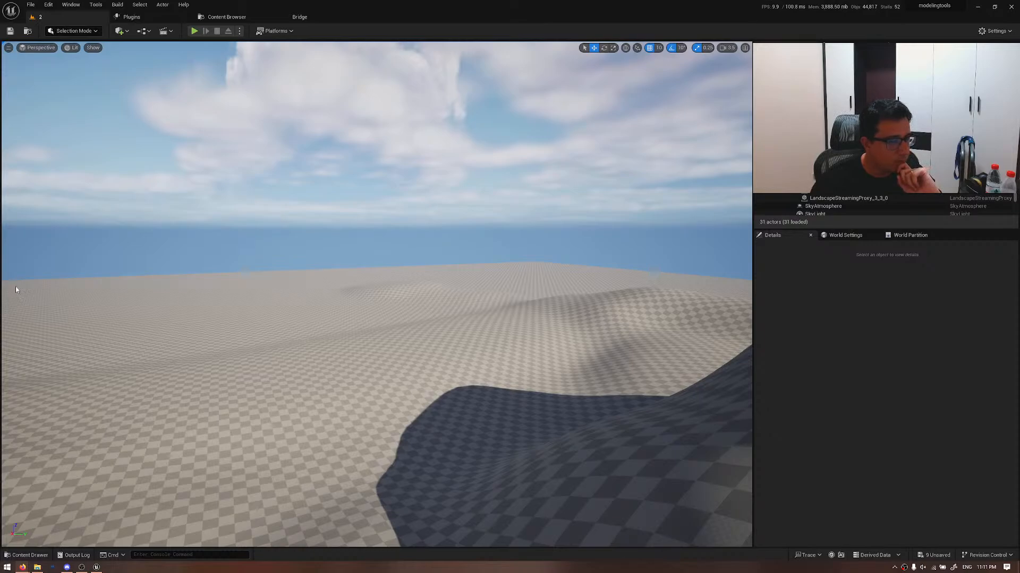
- Switch to the Firefox window and browse the latest uploads on the Age of Empires IV YouTube channel
{"action": "key", "text": "alt+Tab"}
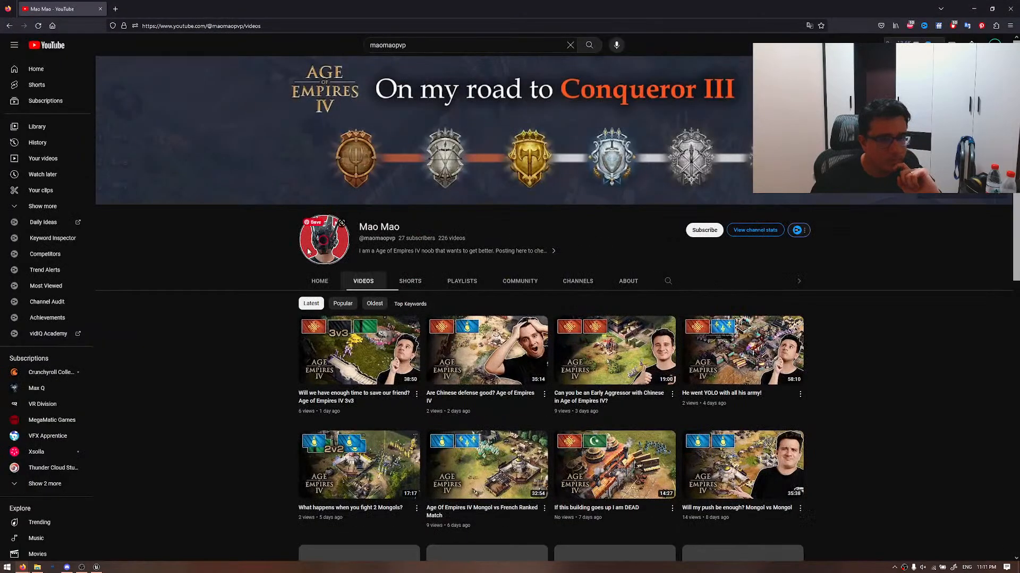
{"action": "scroll", "coordinate": [266, 297], "scroll_direction": "down", "scroll_amount": 1}
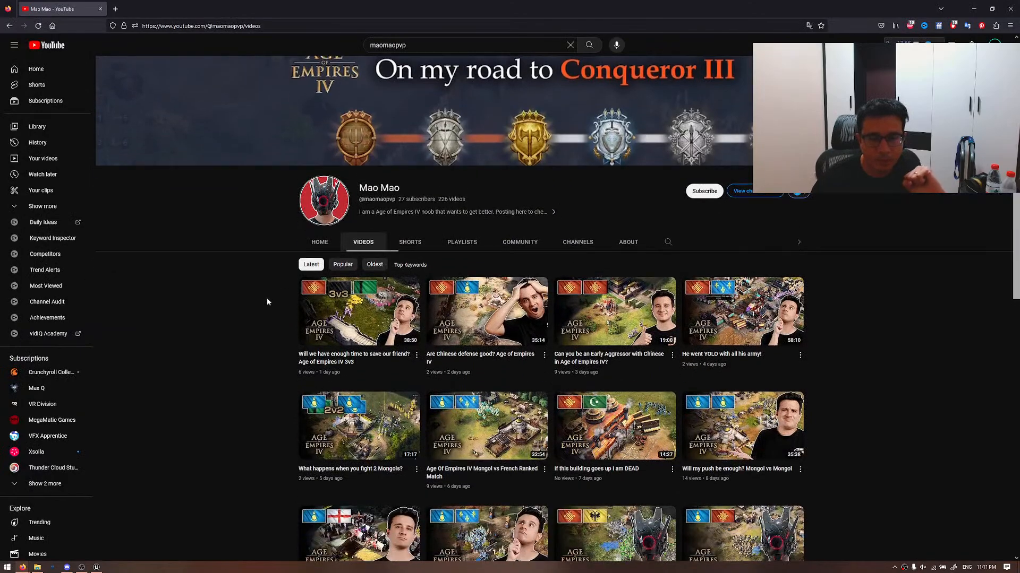
{"action": "scroll", "coordinate": [264, 296], "scroll_direction": "up", "scroll_amount": 1}
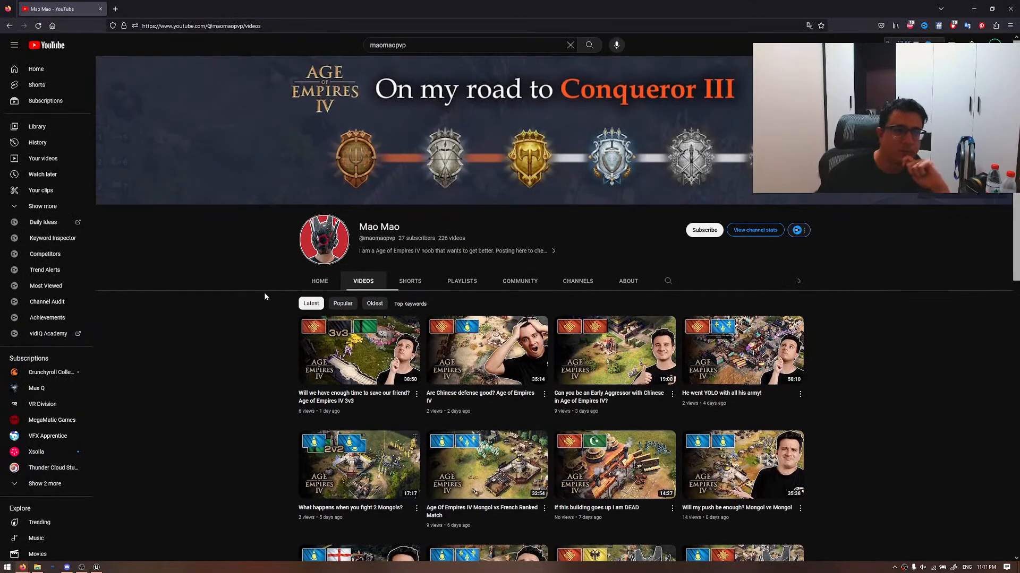
{"action": "scroll", "coordinate": [261, 292], "scroll_direction": "down", "scroll_amount": 1}
{"action": "scroll", "coordinate": [260, 291], "scroll_direction": "up", "scroll_amount": 1}
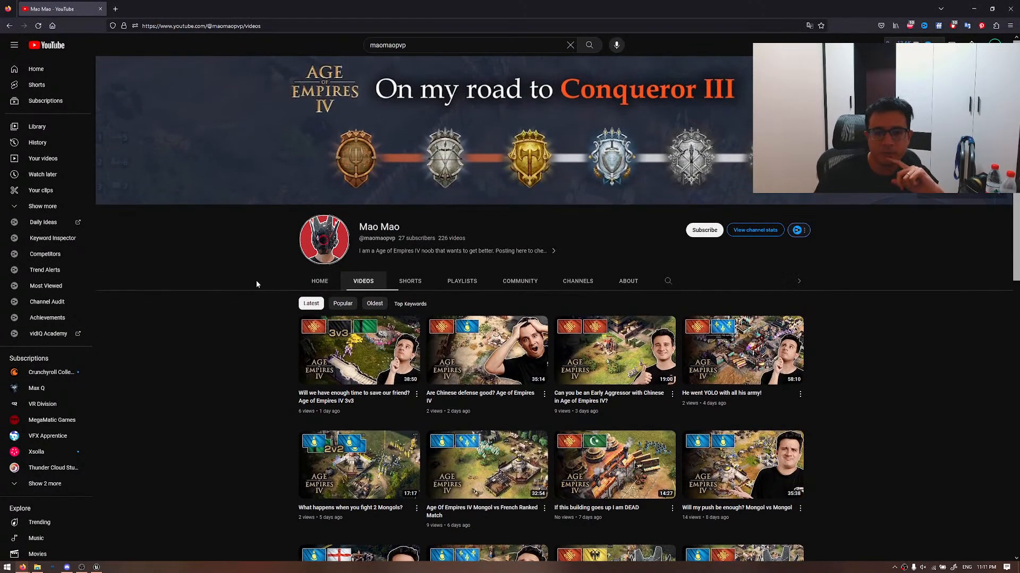
{"action": "scroll", "coordinate": [256, 281], "scroll_direction": "down", "scroll_amount": 1}
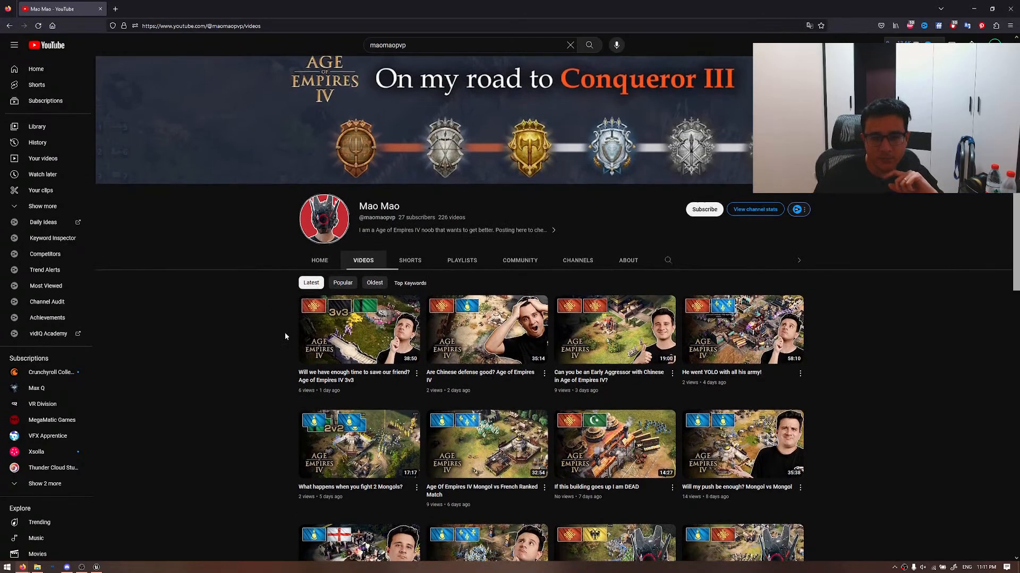
{"action": "scroll", "coordinate": [268, 334], "scroll_direction": "down", "scroll_amount": 4}
{"action": "scroll", "coordinate": [271, 334], "scroll_direction": "up", "scroll_amount": 4}
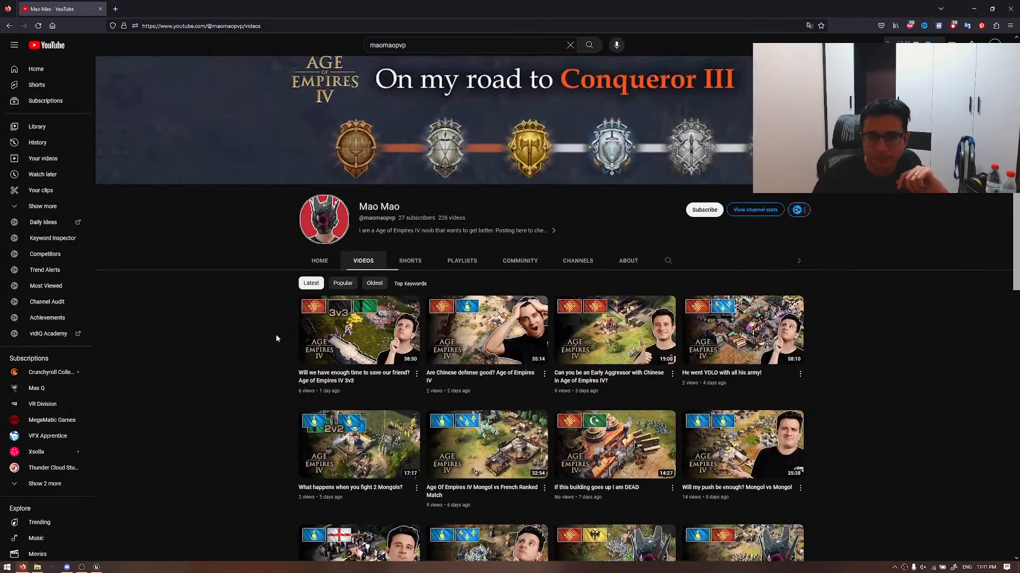
{"action": "scroll", "coordinate": [275, 338], "scroll_direction": "up", "scroll_amount": 1}
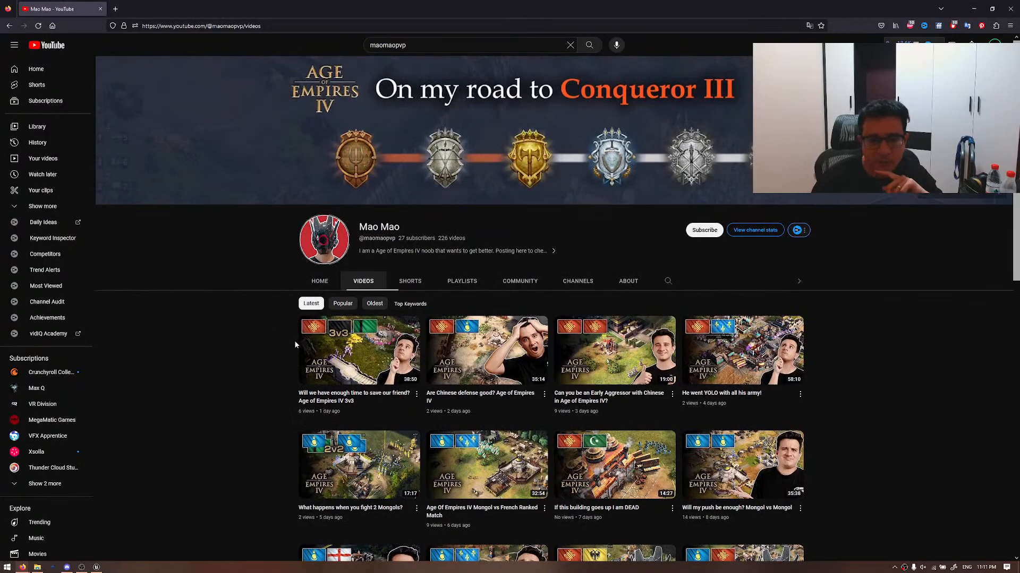
{"action": "scroll", "coordinate": [252, 381], "scroll_direction": "down", "scroll_amount": 10}
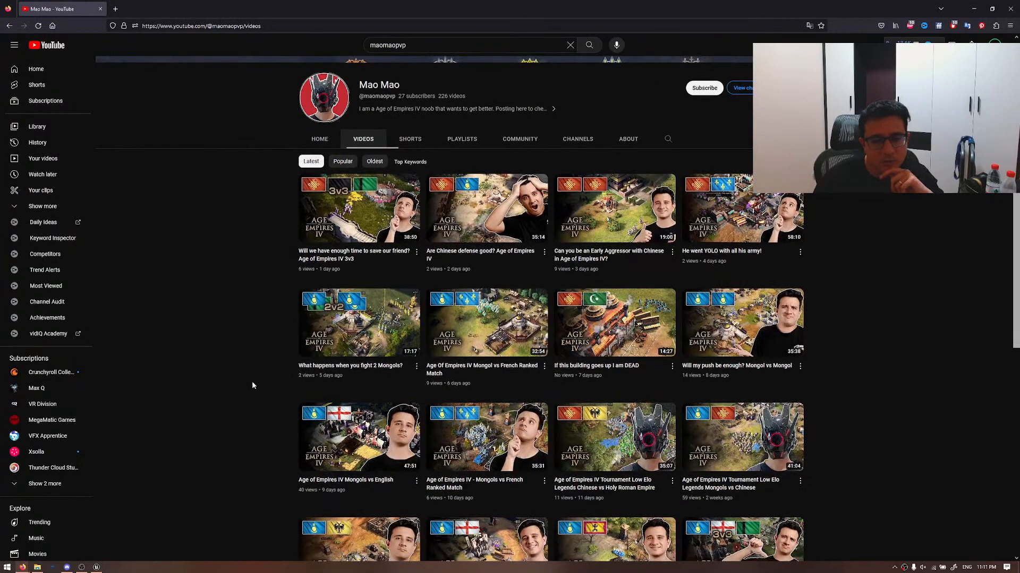
{"action": "scroll", "coordinate": [251, 381], "scroll_direction": "up", "scroll_amount": 10}
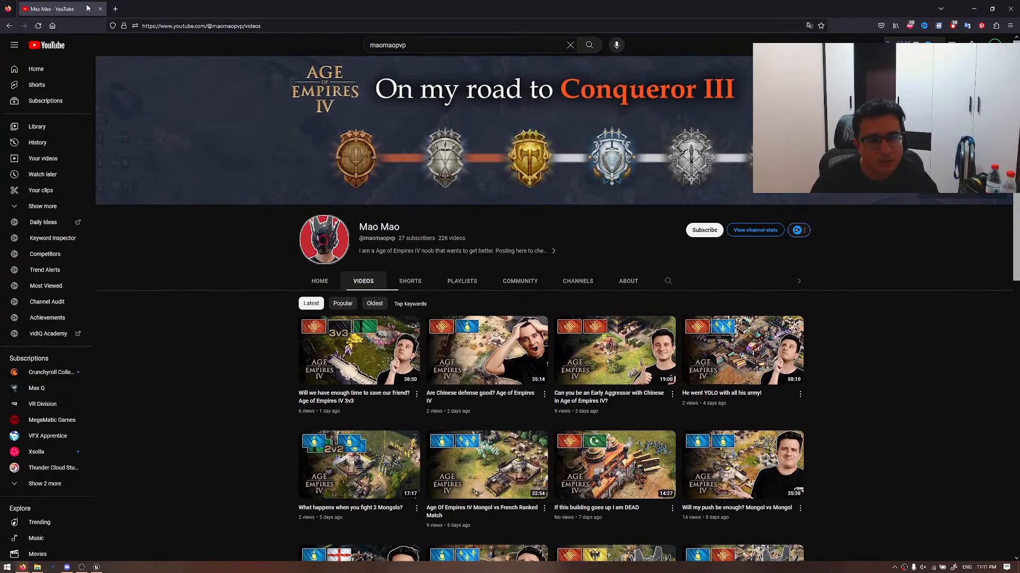
{"action": "scroll", "coordinate": [199, 362], "scroll_direction": "down", "scroll_amount": 8}
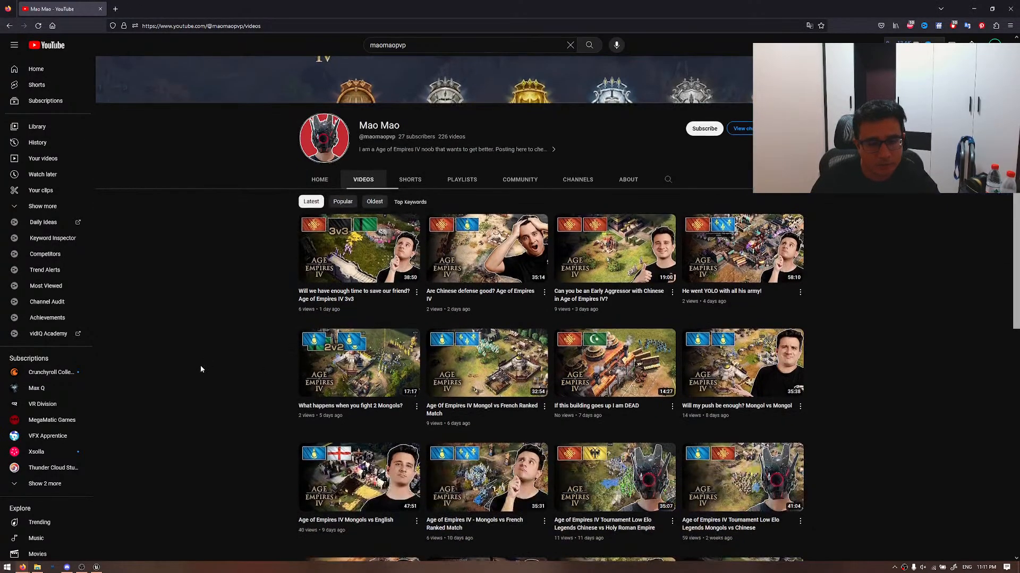
{"action": "scroll", "coordinate": [224, 372], "scroll_direction": "up", "scroll_amount": 5}
{"action": "scroll", "coordinate": [214, 358], "scroll_direction": "up", "scroll_amount": 4}
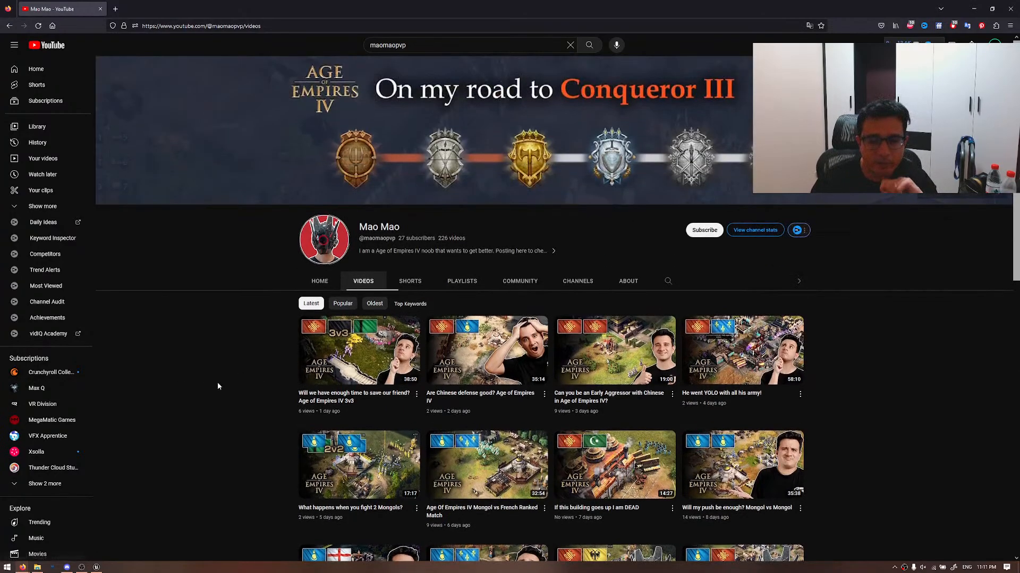
{"action": "scroll", "coordinate": [216, 377], "scroll_direction": "down", "scroll_amount": 3}
{"action": "scroll", "coordinate": [214, 373], "scroll_direction": "down", "scroll_amount": 1}
{"action": "scroll", "coordinate": [214, 366], "scroll_direction": "up", "scroll_amount": 4}
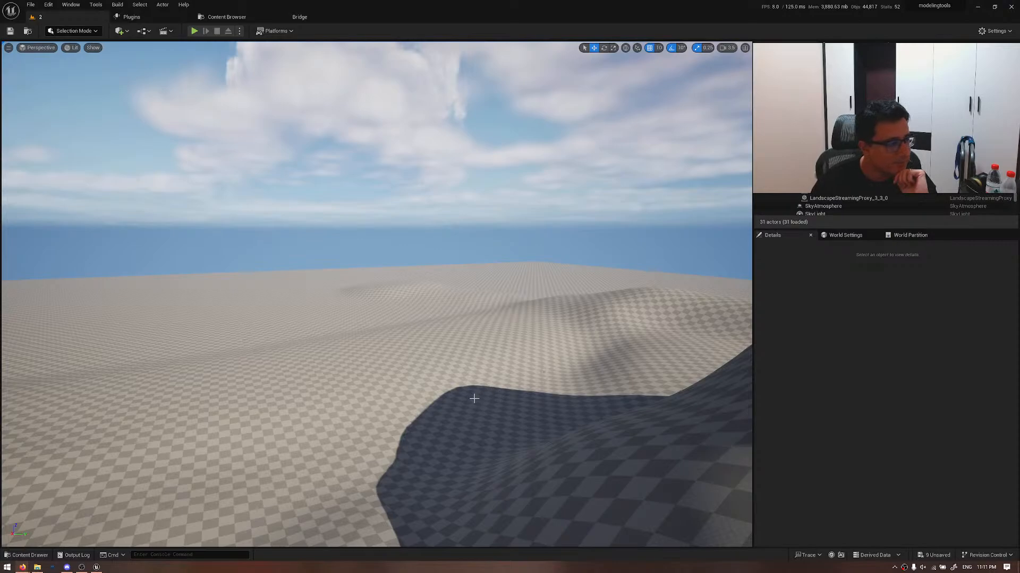
- Return to the Unreal editor and look across the flat end of the landscape toward the horizon
{"action": "right_click_drag", "start_coordinate": [264, 393], "coordinate": [210, 340]}
{"action": "key", "text": "alt+Tab"}
{"action": "key", "text": "w"}
{"action": "right_click_drag", "start_coordinate": [75, 231], "coordinate": [92, 165]}
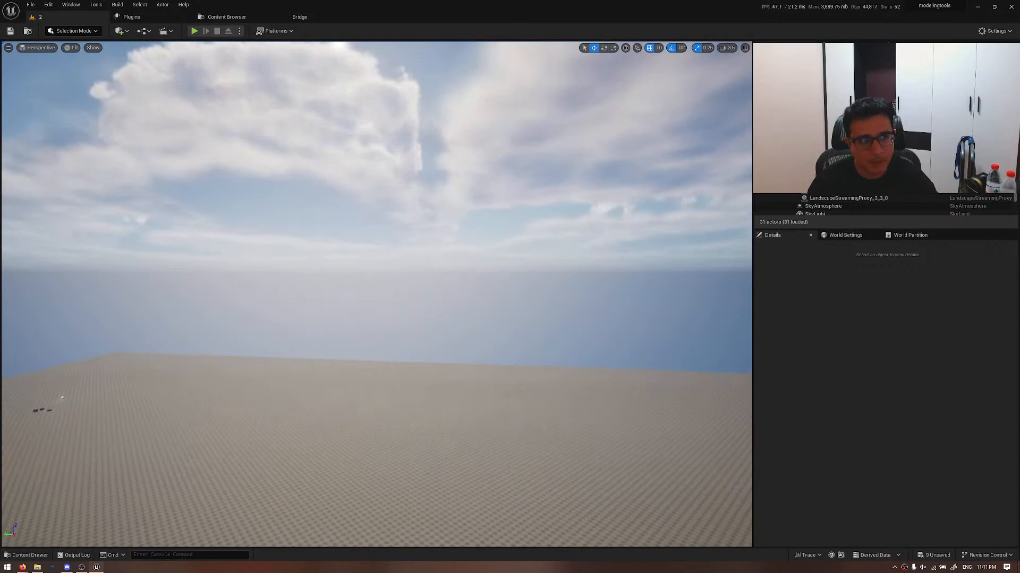
- Search the project settings for landscape and check the landscape plugin results again before returning to the level
{"action": "left_click", "coordinate": [49, 5]}
{"action": "left_click", "coordinate": [88, 129]}
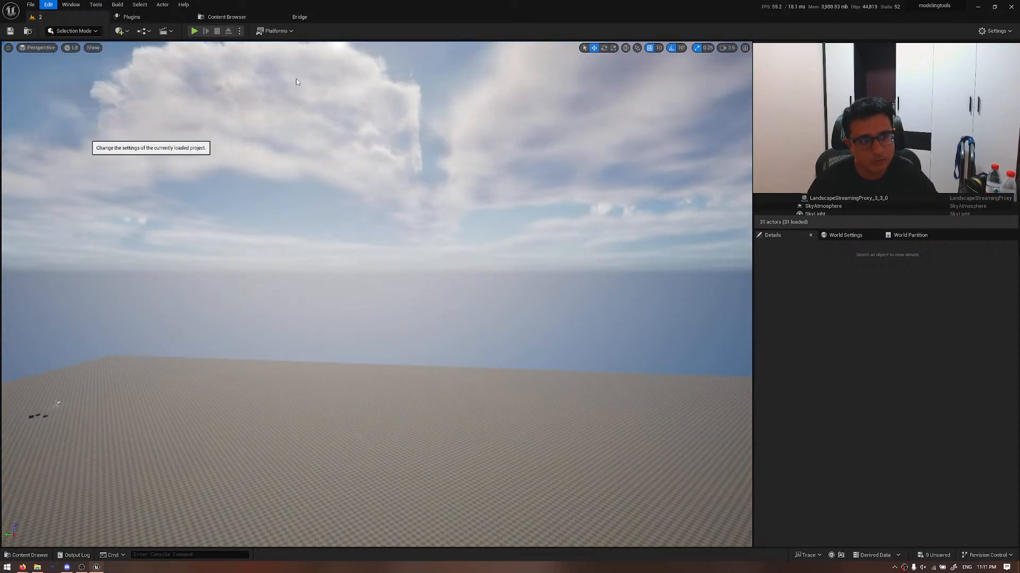
{"action": "type", "text": "landscape"}
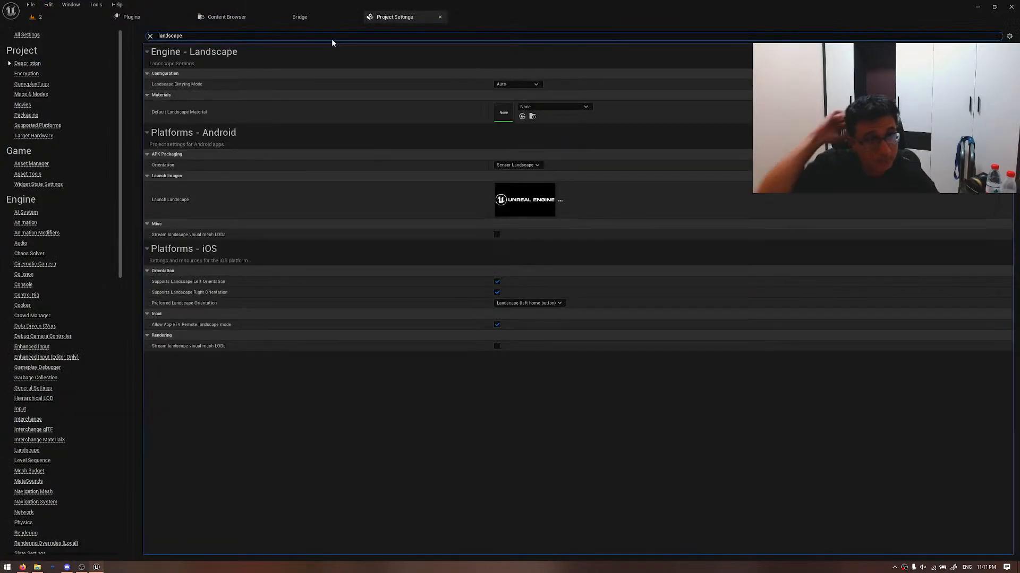
{"action": "left_click", "coordinate": [175, 18]}
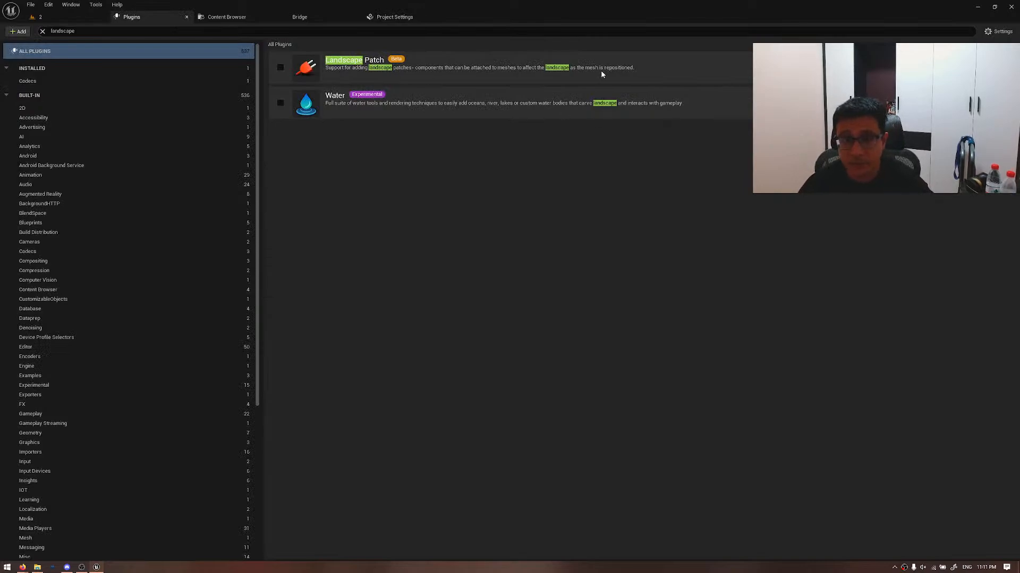
{"action": "left_click", "coordinate": [40, 18]}
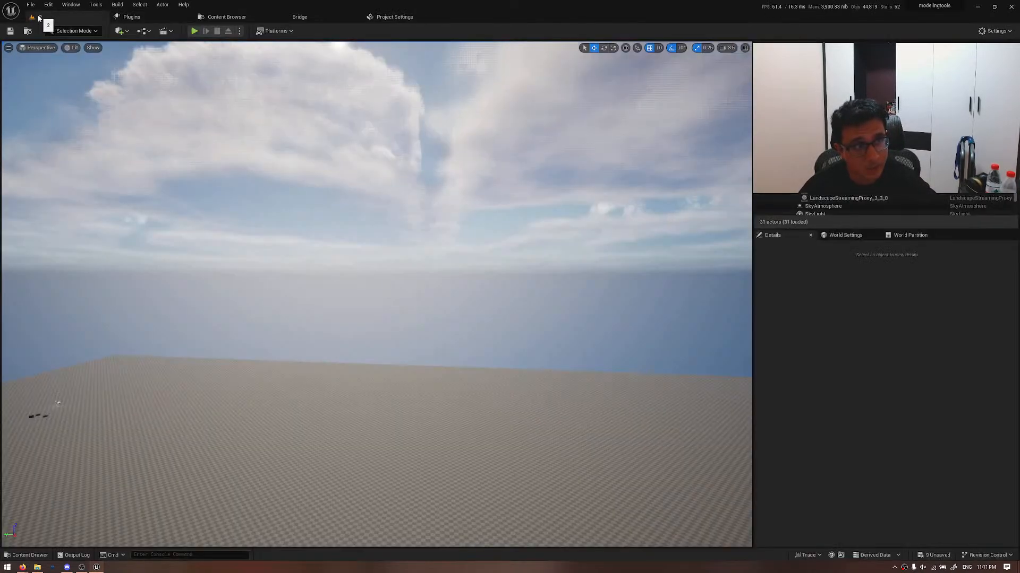
- Display the level in Wireframe view and frame the whole landscape from a distance
{"action": "right_click_drag", "start_coordinate": [375, 381], "coordinate": [289, 388]}
{"action": "key", "text": "w"}
{"action": "key", "text": "w"}
{"action": "mouse_move", "coordinate": [383, 398]}
{"action": "right_mouse_down"}
{"action": "mouse_move", "coordinate": [308, 385]}
{"action": "mouse_move", "coordinate": [319, 383]}
{"action": "mouse_move", "coordinate": [276, 420]}
{"action": "mouse_move", "coordinate": [266, 414]}
{"action": "mouse_move", "coordinate": [382, 399]}
{"action": "right_mouse_up"}
{"action": "key", "text": "alt+2"}
{"action": "key", "text": "s"}
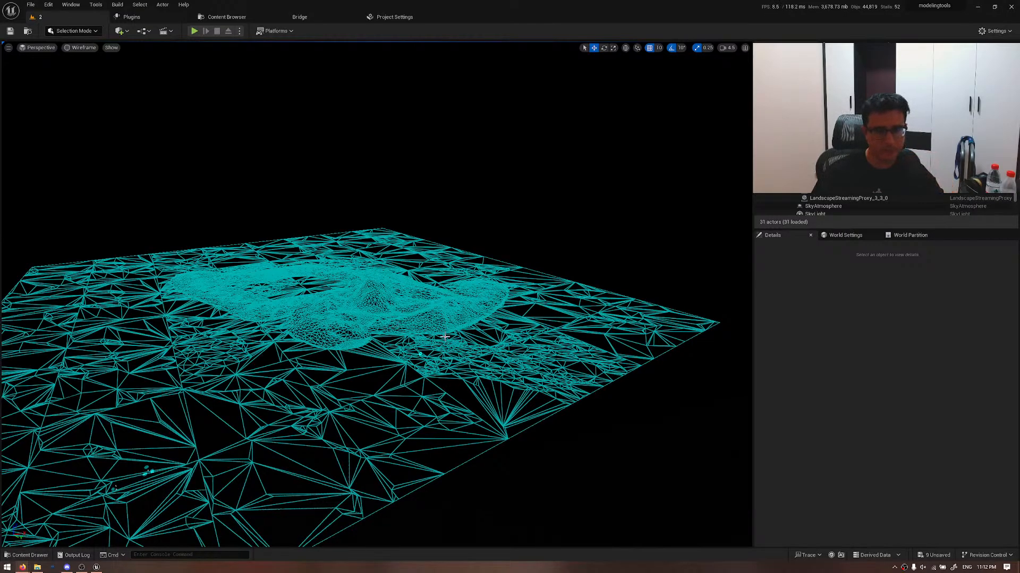
- Examine the landscape's wireframe density around the sculpted hills from nearer and farther distances
{"action": "scroll", "coordinate": [445, 337], "scroll_direction": "down", "scroll_amount": 6}
{"action": "scroll", "coordinate": [437, 340], "scroll_direction": "up", "scroll_amount": 5}
{"action": "right_click_drag", "start_coordinate": [436, 340], "coordinate": [436, 297]}
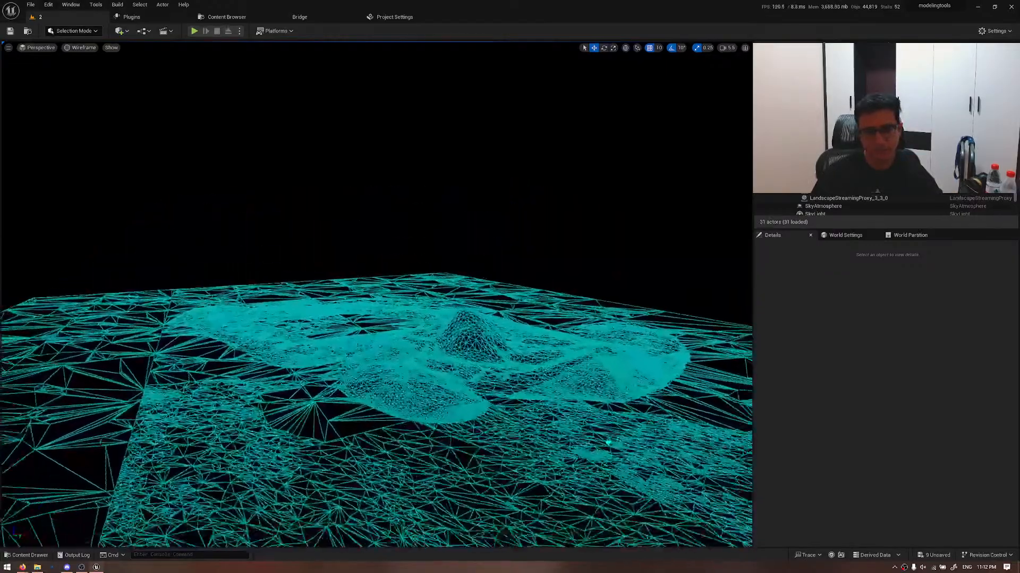
{"action": "scroll", "coordinate": [436, 340], "scroll_direction": "down", "scroll_amount": 6}
{"action": "scroll", "coordinate": [437, 340], "scroll_direction": "up", "scroll_amount": 6}
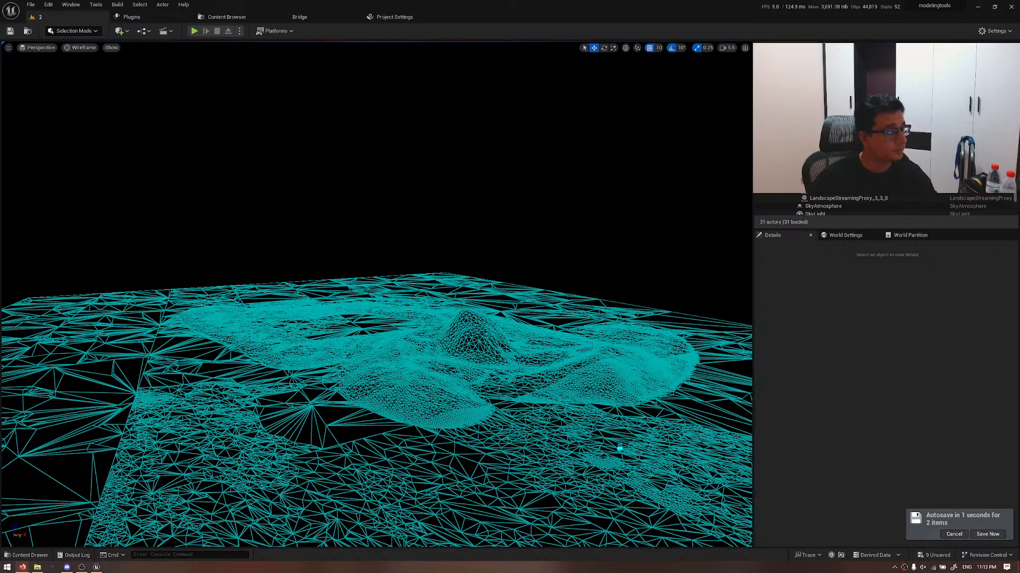
- Bring the Firefox window with the UNF Games Game Dev Quest page onto the screen
{"action": "left_click_drag", "start_coordinate": [0, 205], "coordinate": [503, 161]}
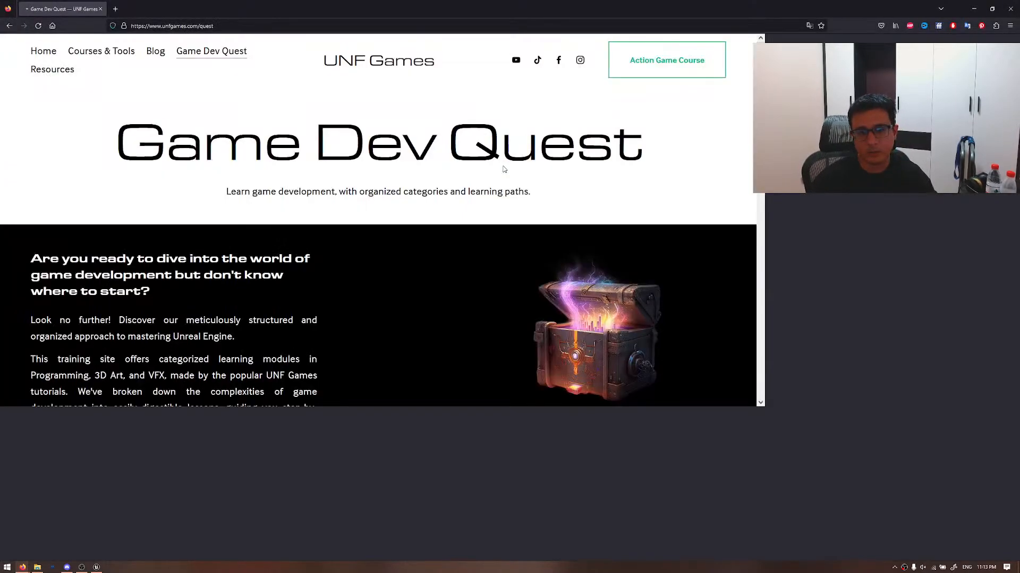
- Examine the Game Dev Quest introduction and the Bronze, Silver and Gold categories under Select your Quest
{"action": "scroll", "coordinate": [858, 320], "scroll_direction": "down", "scroll_amount": 2}
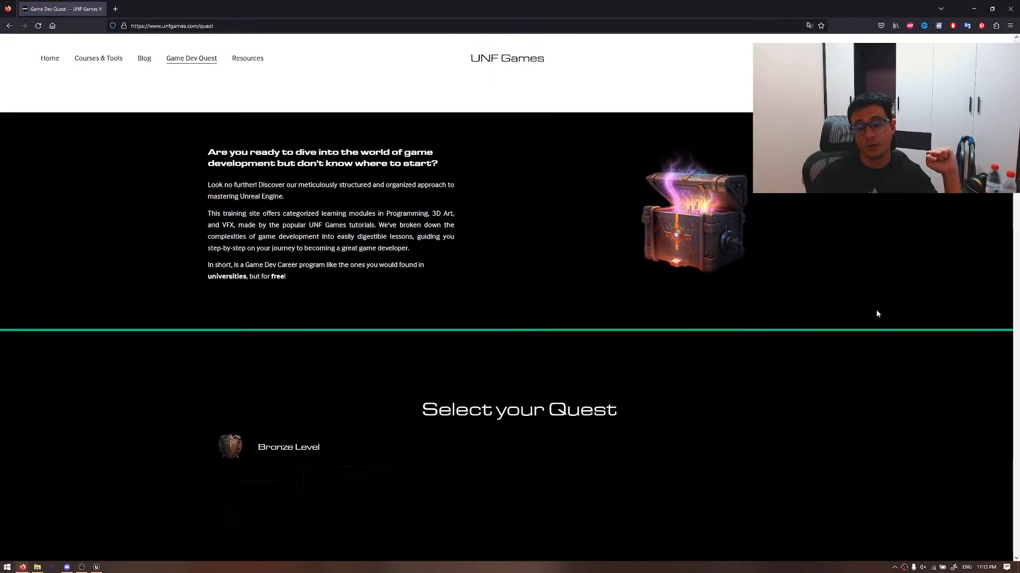
{"action": "scroll", "coordinate": [886, 315], "scroll_direction": "down", "scroll_amount": 5}
{"action": "scroll", "coordinate": [960, 311], "scroll_direction": "up", "scroll_amount": 1}
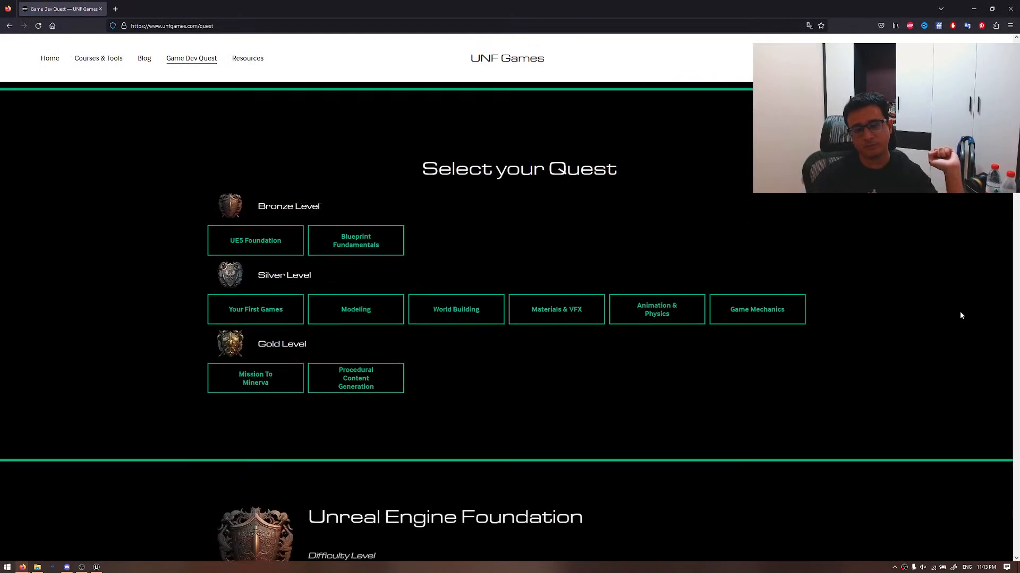
{"action": "scroll", "coordinate": [960, 312], "scroll_direction": "down", "scroll_amount": 1}
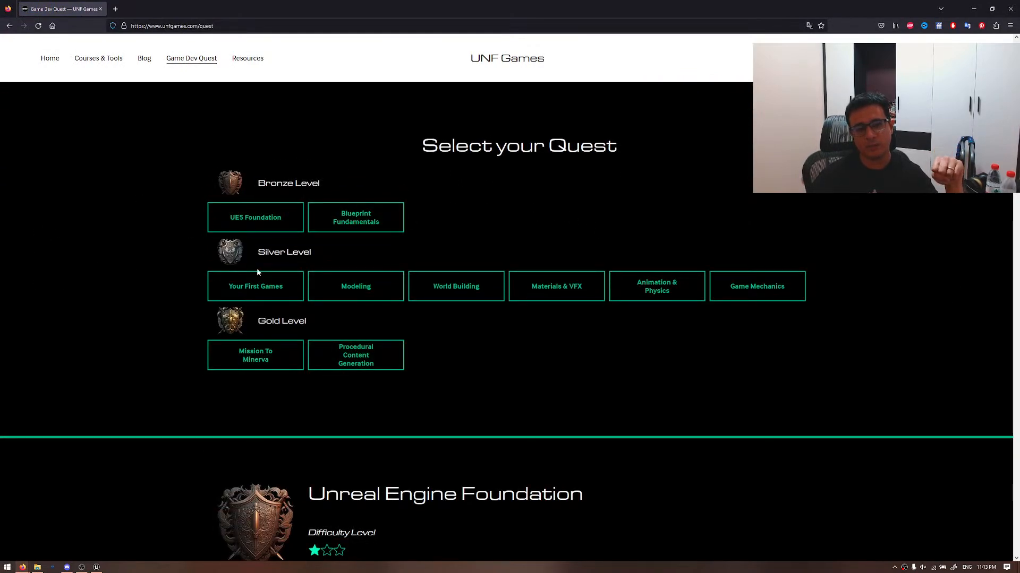
{"action": "scroll", "coordinate": [445, 320], "scroll_direction": "down", "scroll_amount": 1}
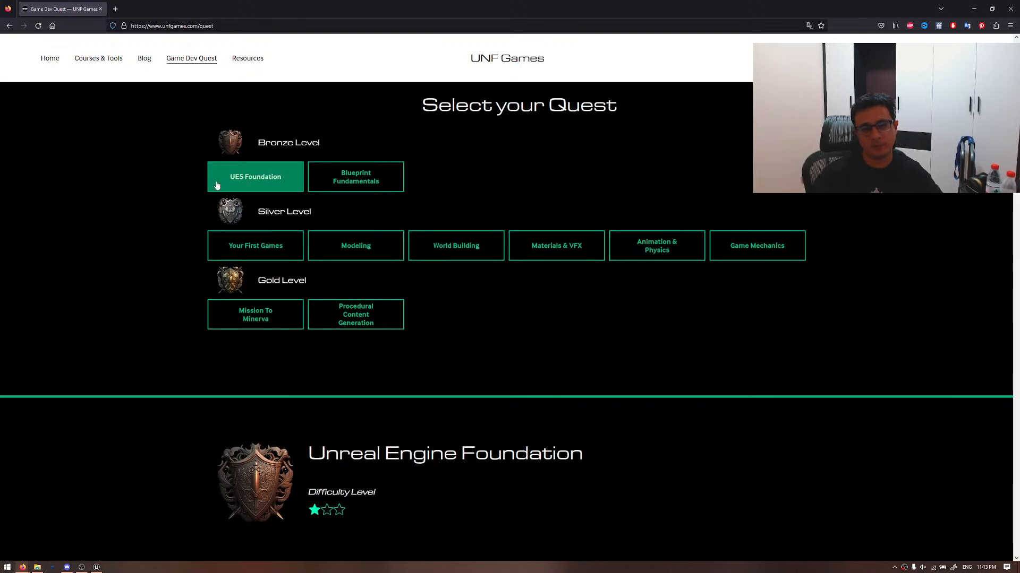
{"action": "scroll", "coordinate": [368, 194], "scroll_direction": "down", "scroll_amount": 1}
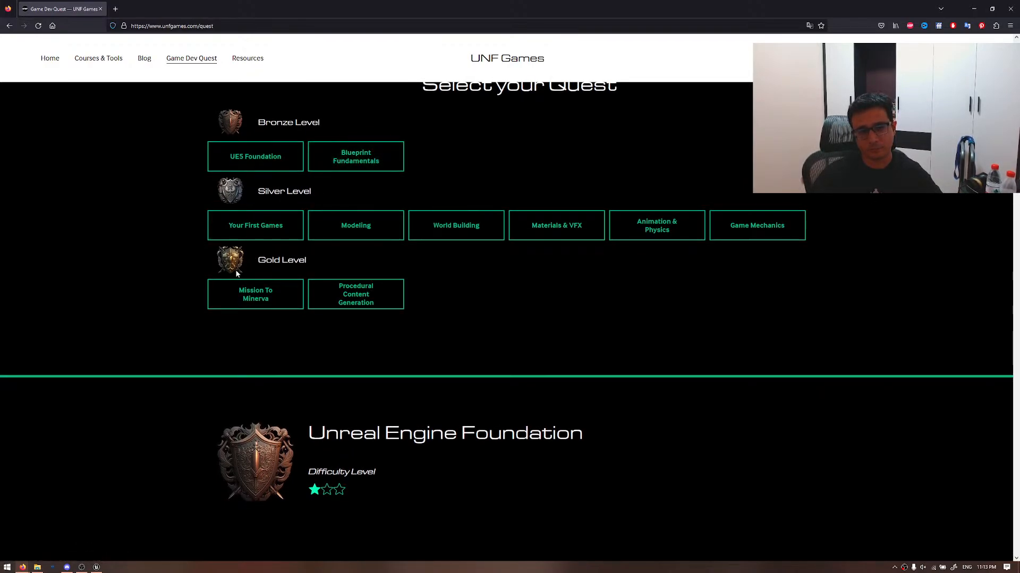
- Look through the tutorials under Unreal Engine Foundation, Blueprint Fundamentals and Creating your first games
{"action": "scroll", "coordinate": [158, 292], "scroll_direction": "down", "scroll_amount": 6}
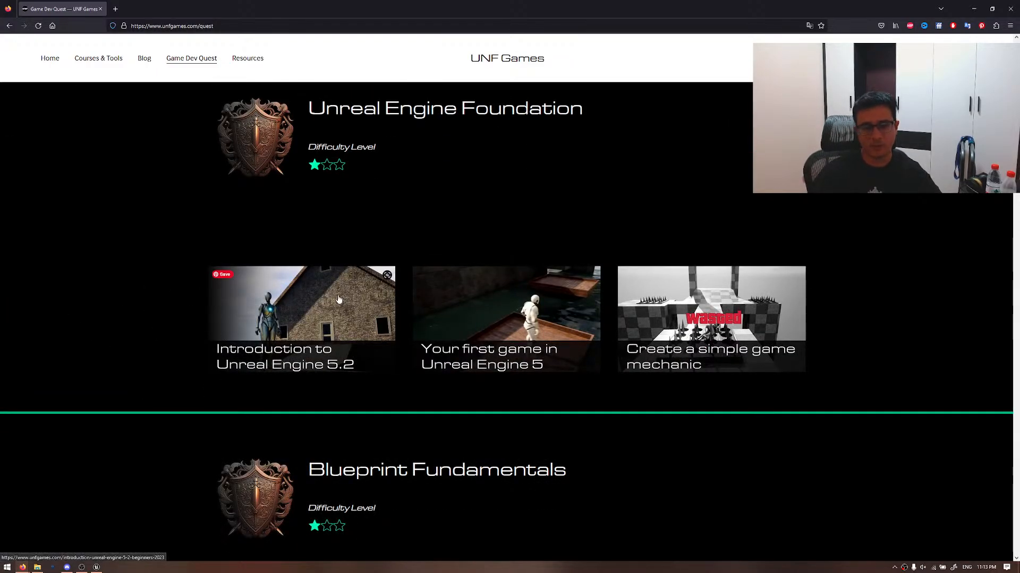
{"action": "scroll", "coordinate": [303, 300], "scroll_direction": "down", "scroll_amount": 5}
{"action": "scroll", "coordinate": [703, 344], "scroll_direction": "down", "scroll_amount": 6}
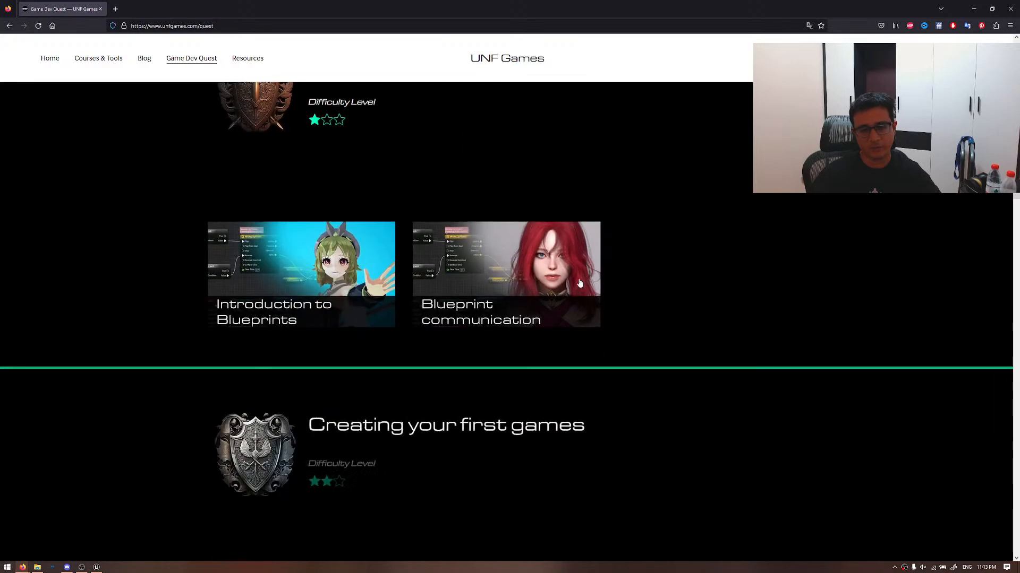
{"action": "scroll", "coordinate": [801, 311], "scroll_direction": "down", "scroll_amount": 4}
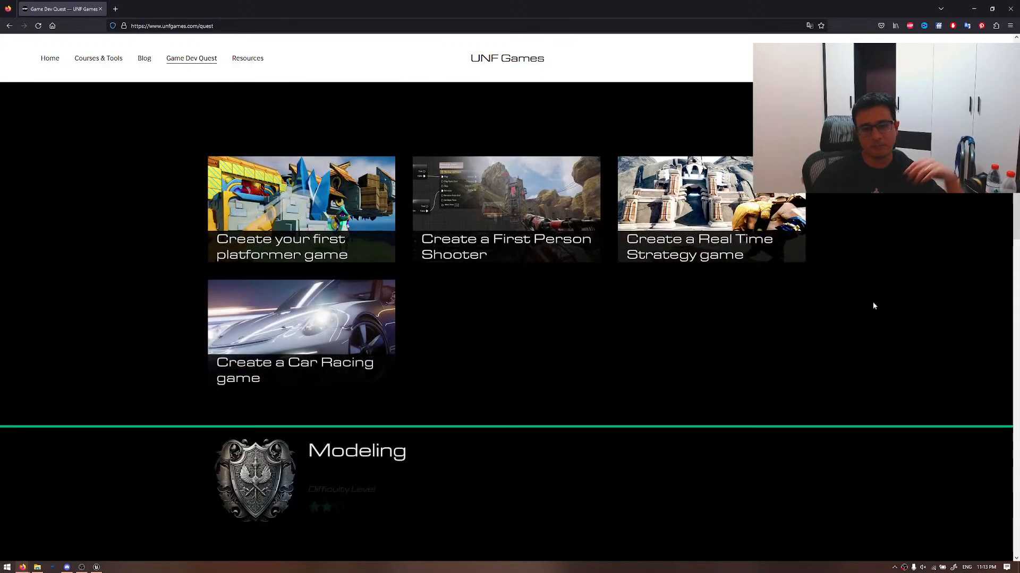
{"action": "scroll", "coordinate": [897, 276], "scroll_direction": "up", "scroll_amount": 2}
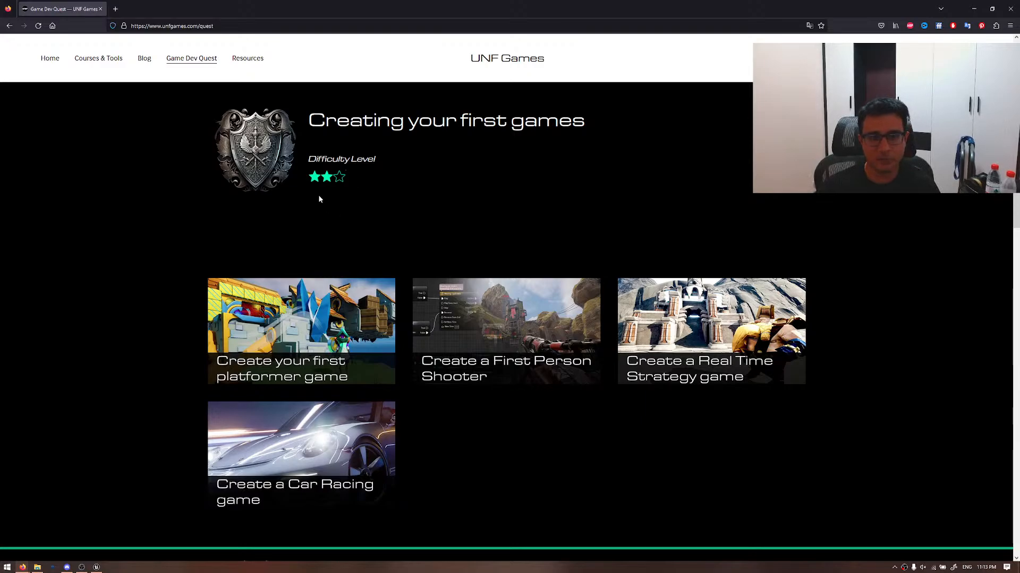
- Browse the quests from Modeling down to the Mission to Minerva learning path, and return to the World Building section
{"action": "scroll", "coordinate": [568, 340], "scroll_direction": "down", "scroll_amount": 8}
{"action": "middle_click", "coordinate": [885, 313]}
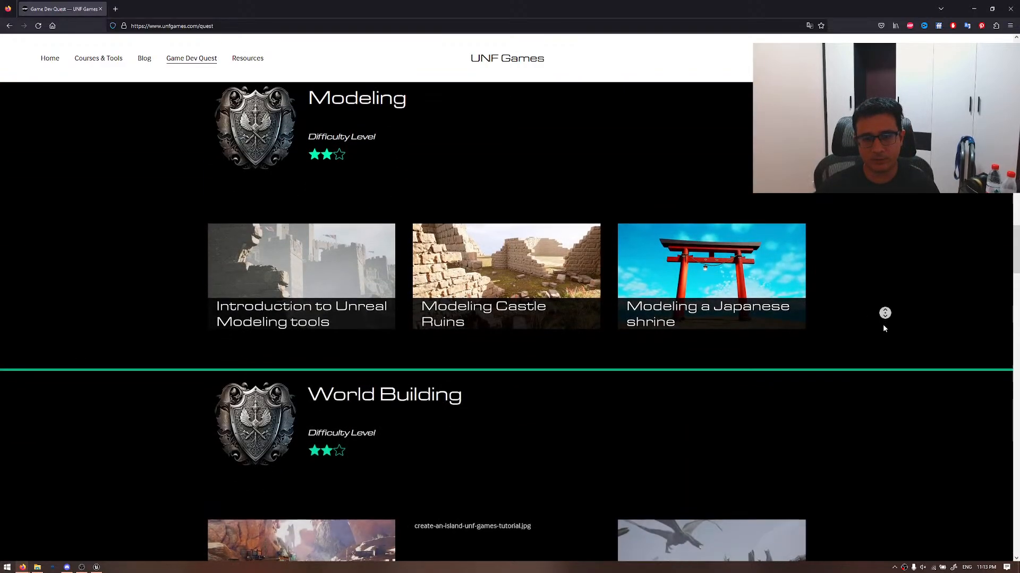
{"action": "middle_click_drag", "start_coordinate": [883, 325], "coordinate": [910, 307]}
{"action": "middle_click_drag", "start_coordinate": [911, 307], "coordinate": [926, 330]}
{"action": "mouse_move", "coordinate": [924, 272]}
{"action": "middle_mouse_down"}
{"action": "mouse_move", "coordinate": [926, 319]}
{"action": "mouse_move", "coordinate": [926, 269]}
{"action": "mouse_move", "coordinate": [925, 279]}
{"action": "middle_mouse_up"}
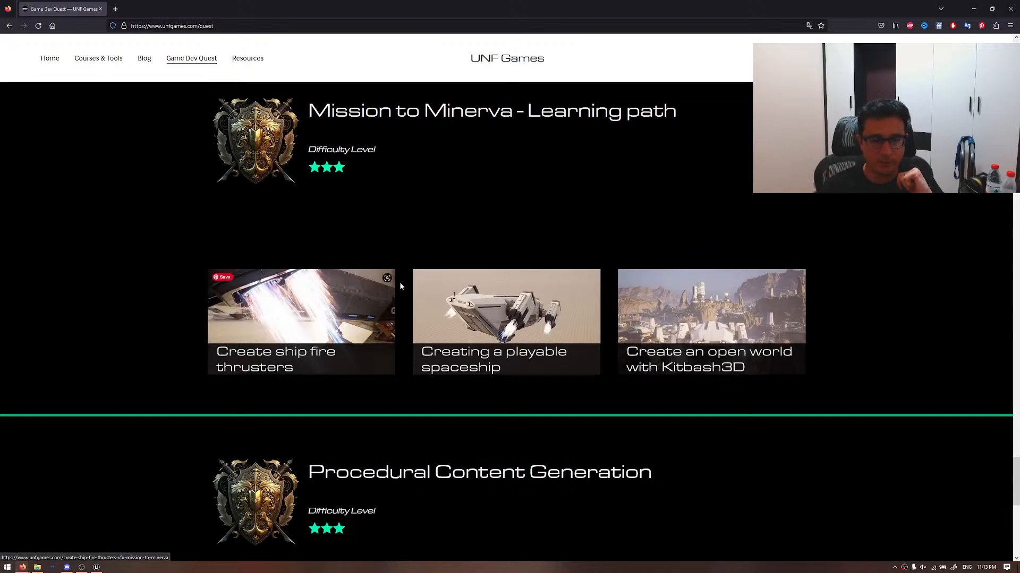
{"action": "middle_click_drag", "start_coordinate": [863, 272], "coordinate": [871, 334]}
{"action": "middle_click_drag", "start_coordinate": [866, 293], "coordinate": [854, 202]}
{"action": "middle_click_drag", "start_coordinate": [848, 269], "coordinate": [836, 180]}
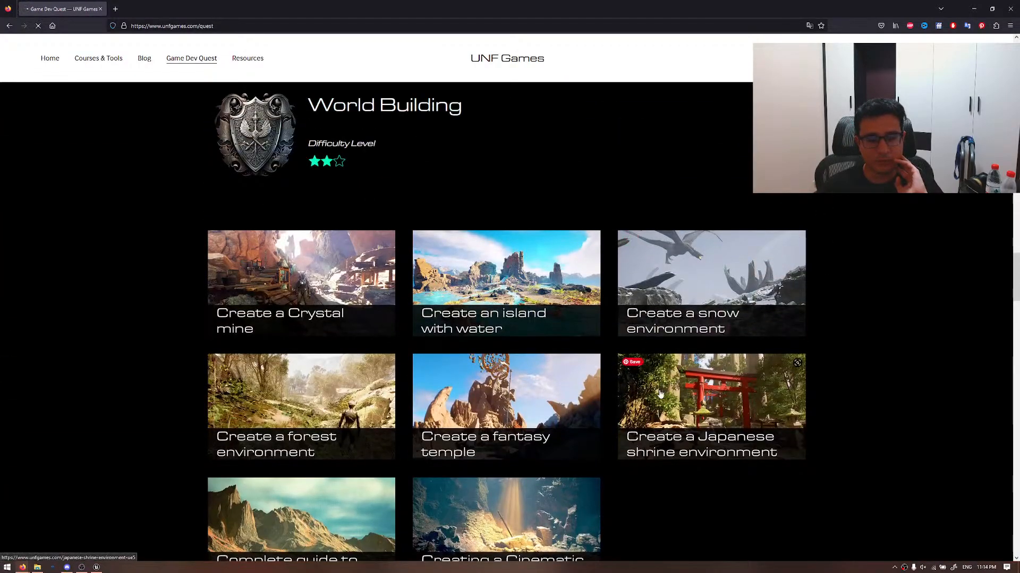
- Open the World Building quest on creating a fantasy temple, and its "Hero, Safeguard Thy Progress Here!" link in a separate tab
{"action": "left_click", "coordinate": [702, 434]}
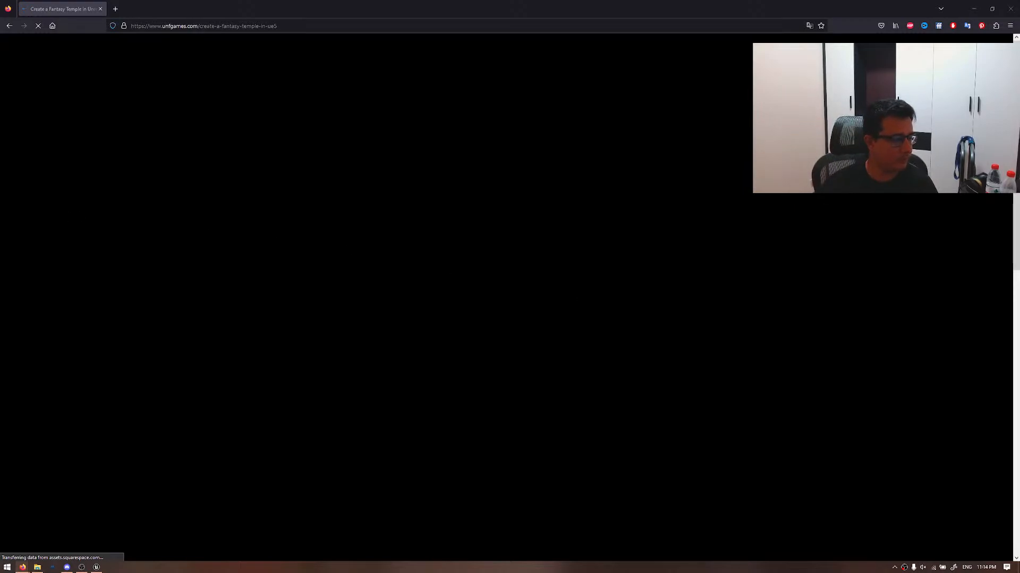
{"action": "scroll", "coordinate": [216, 326], "scroll_direction": "down", "scroll_amount": 2}
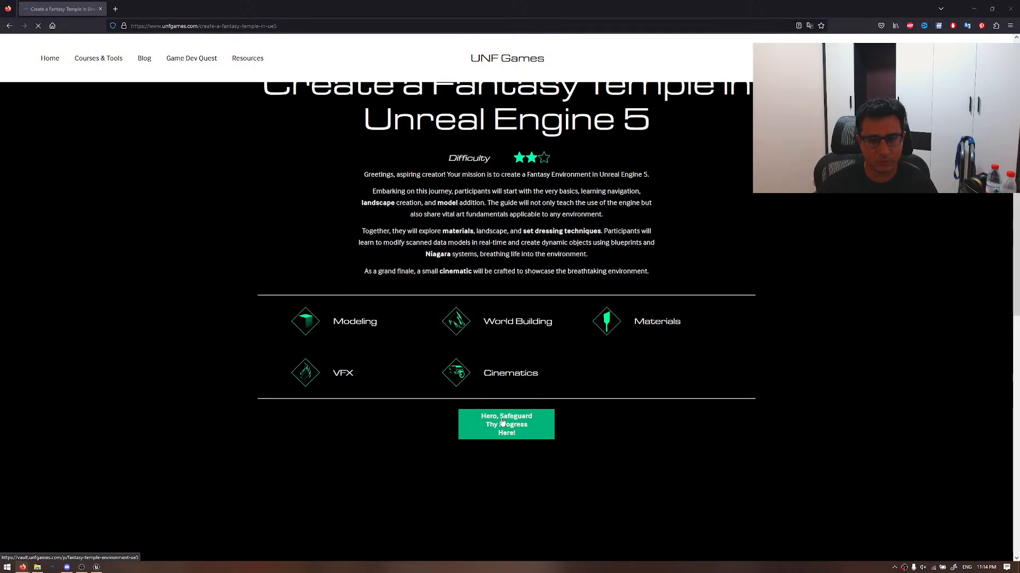
{"action": "scroll", "coordinate": [503, 422], "scroll_direction": "down", "scroll_amount": 3}
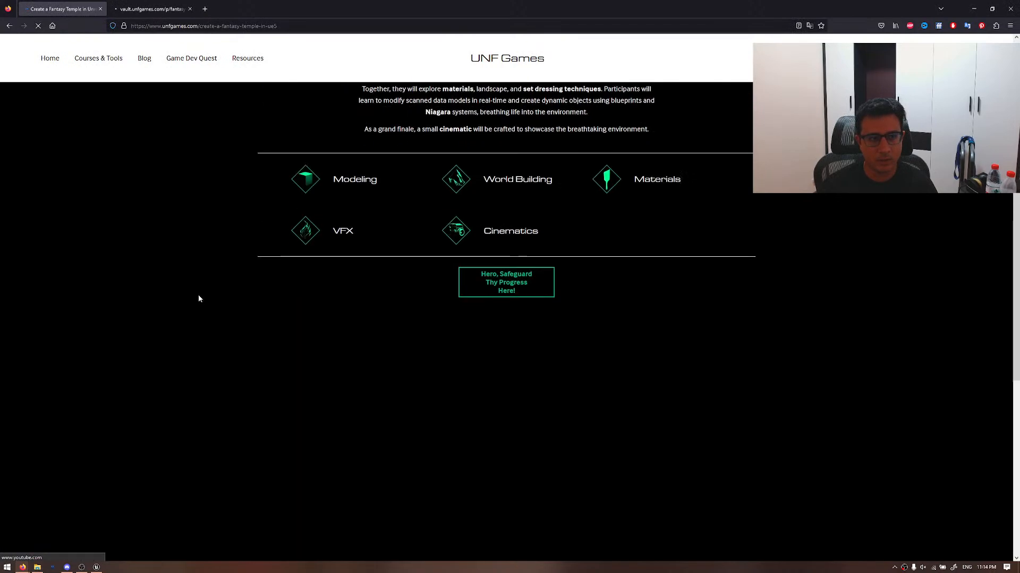
{"action": "left_click", "coordinate": [154, 7]}
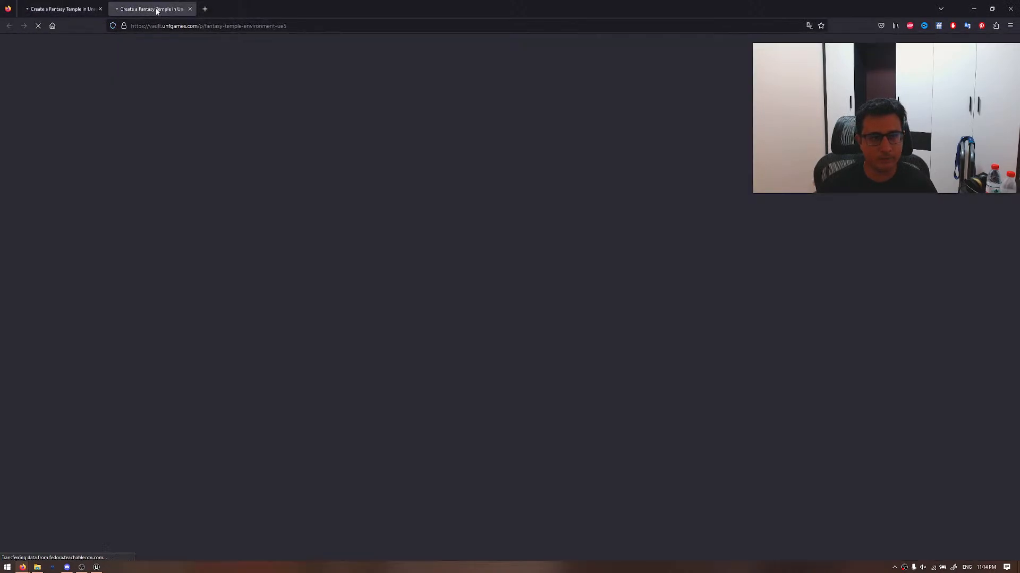
- Check the fantasy temple quest page's description, skill categories and embedded YouTube tutorial
{"action": "left_click", "coordinate": [105, 7]}
{"action": "scroll", "coordinate": [250, 211], "scroll_direction": "down", "scroll_amount": 3}
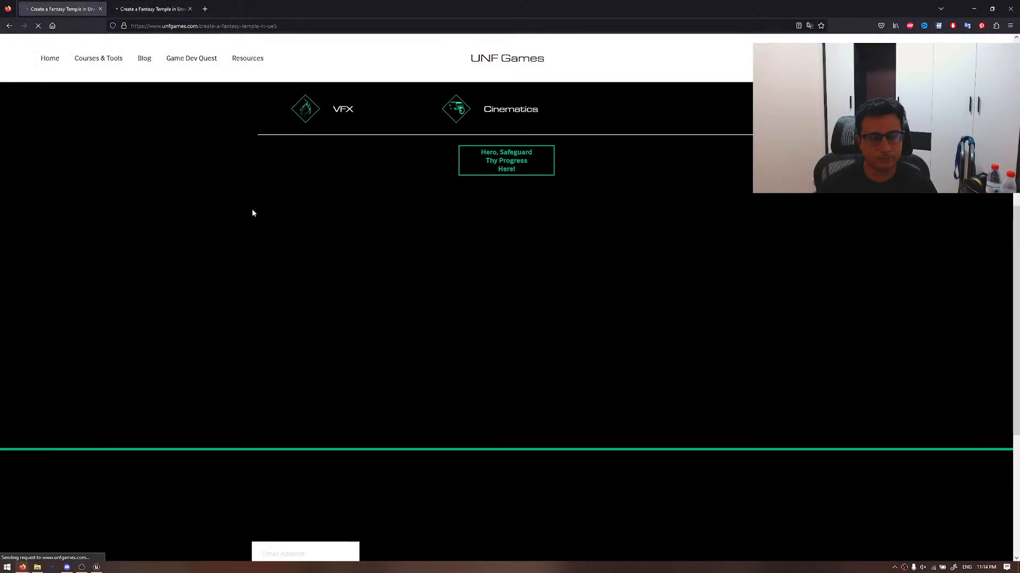
{"action": "scroll", "coordinate": [511, 263], "scroll_direction": "up", "scroll_amount": 1}
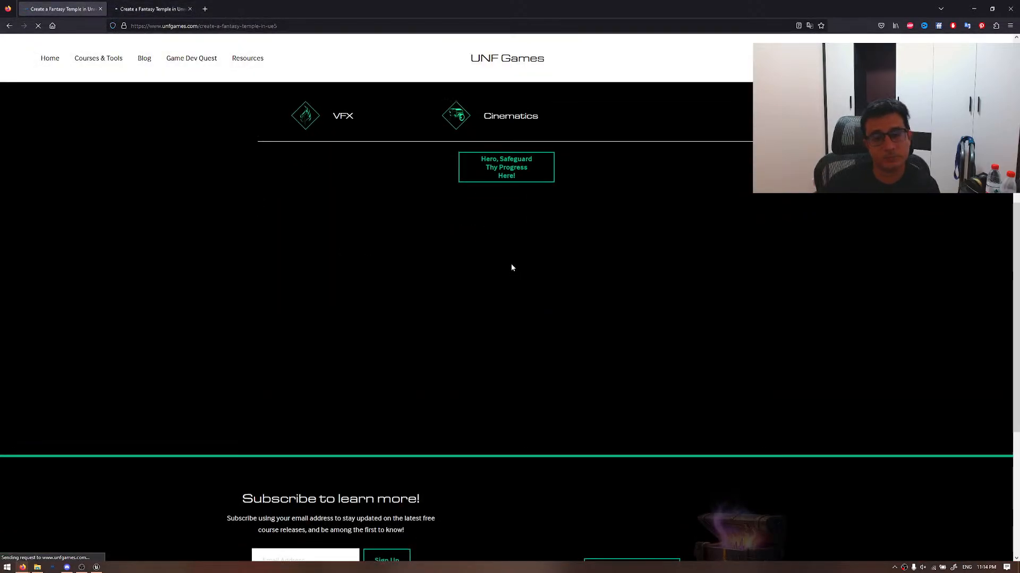
{"action": "left_click", "coordinate": [137, 4]}
{"action": "left_click", "coordinate": [79, 9]}
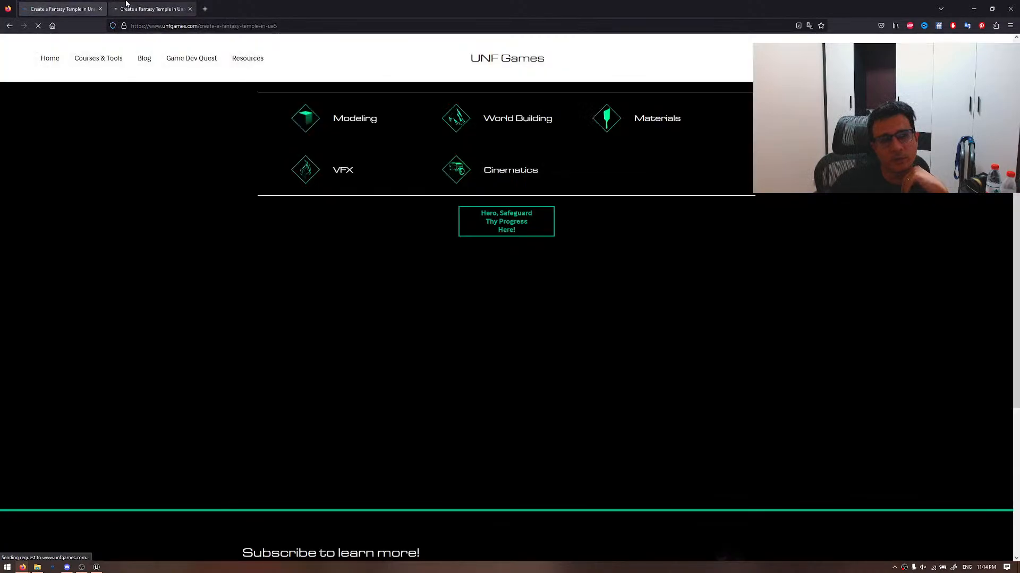
{"action": "scroll", "coordinate": [269, 220], "scroll_direction": "up", "scroll_amount": 3}
{"action": "scroll", "coordinate": [268, 232], "scroll_direction": "up", "scroll_amount": 3}
{"action": "scroll", "coordinate": [272, 234], "scroll_direction": "down", "scroll_amount": 5}
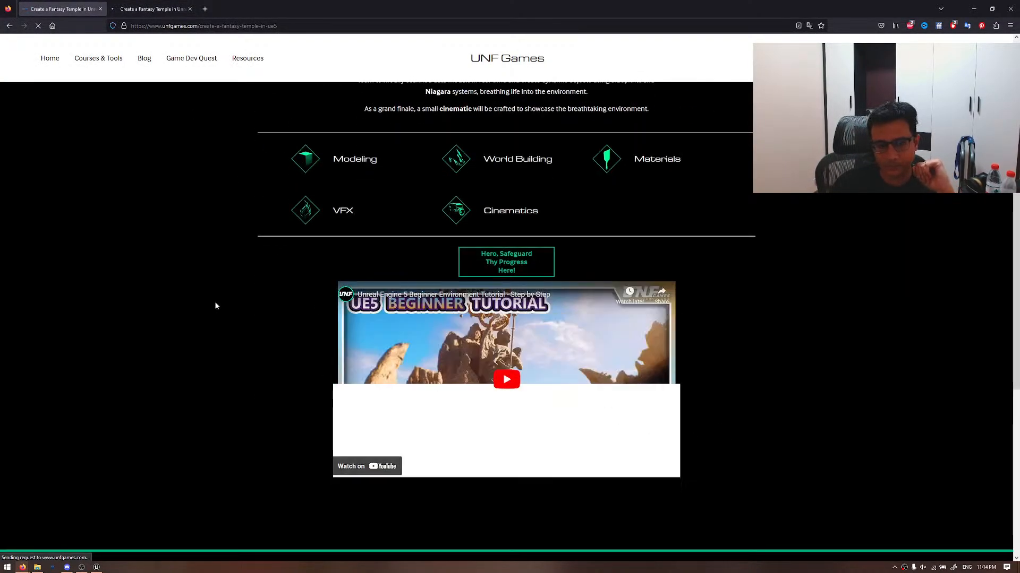
- Review the fantasy temple course page on UNF Vault, including its lesson list, instructor section and other courses
{"action": "left_click", "coordinate": [142, 5]}
{"action": "scroll", "coordinate": [434, 244], "scroll_direction": "down", "scroll_amount": 7}
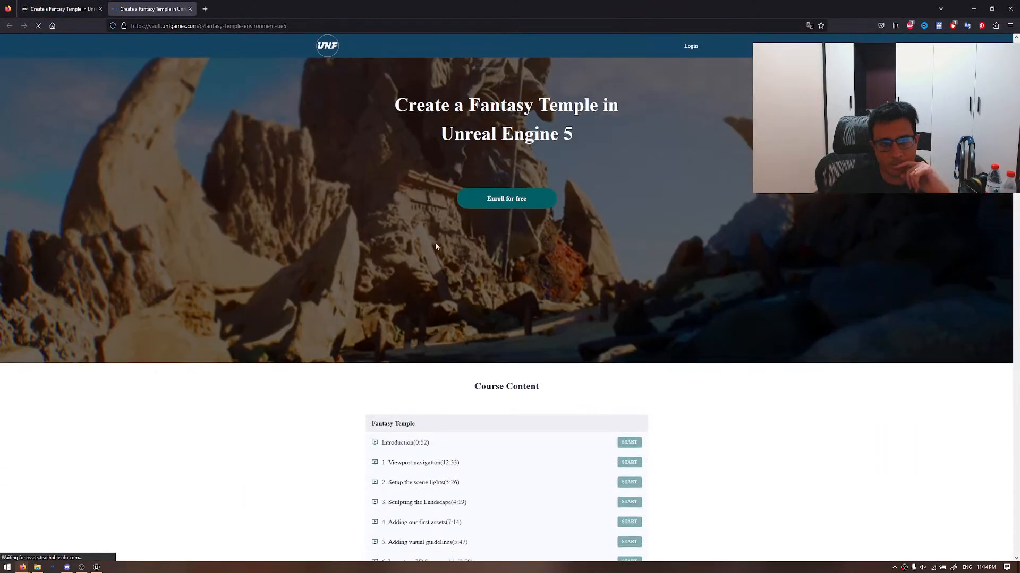
{"action": "scroll", "coordinate": [448, 346], "scroll_direction": "down", "scroll_amount": 5}
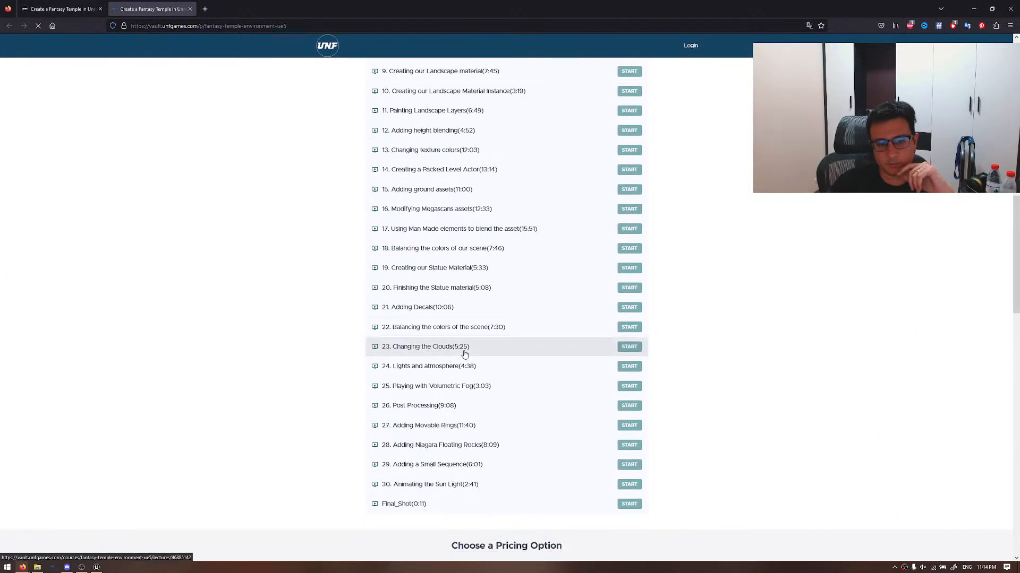
{"action": "scroll", "coordinate": [464, 350], "scroll_direction": "up", "scroll_amount": 2}
{"action": "middle_click", "coordinate": [764, 343]}
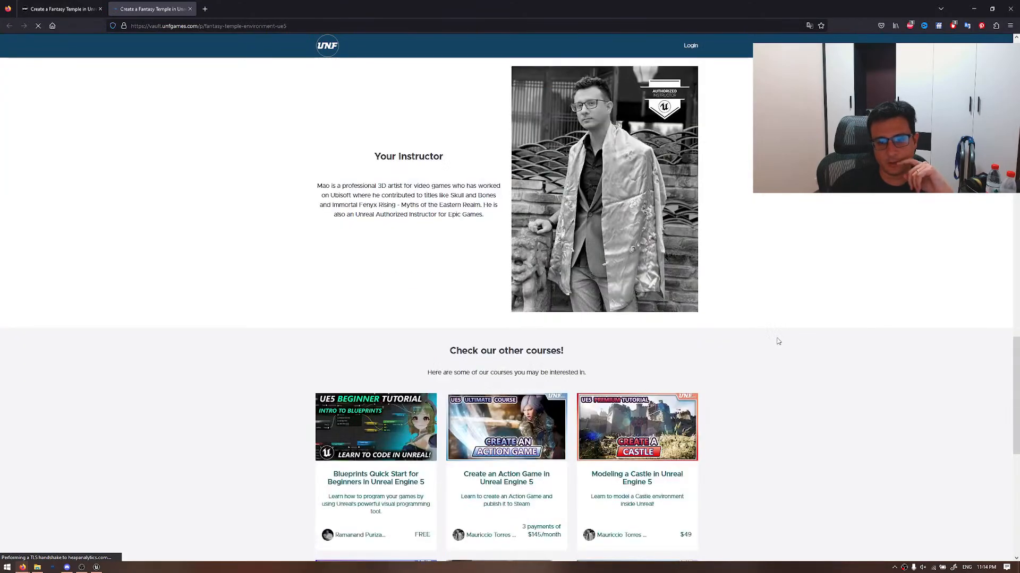
{"action": "middle_click", "coordinate": [784, 212]}
{"action": "scroll", "coordinate": [784, 212], "scroll_direction": "down", "scroll_amount": 15}
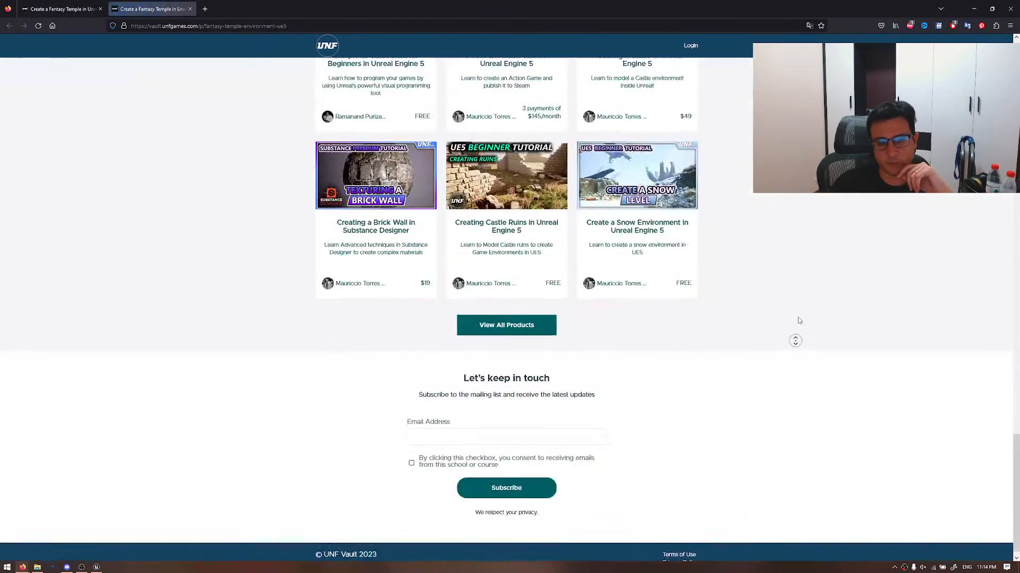
{"action": "scroll", "coordinate": [796, 276], "scroll_direction": "up", "scroll_amount": 5}
{"action": "scroll", "coordinate": [769, 308], "scroll_direction": "up", "scroll_amount": 10}
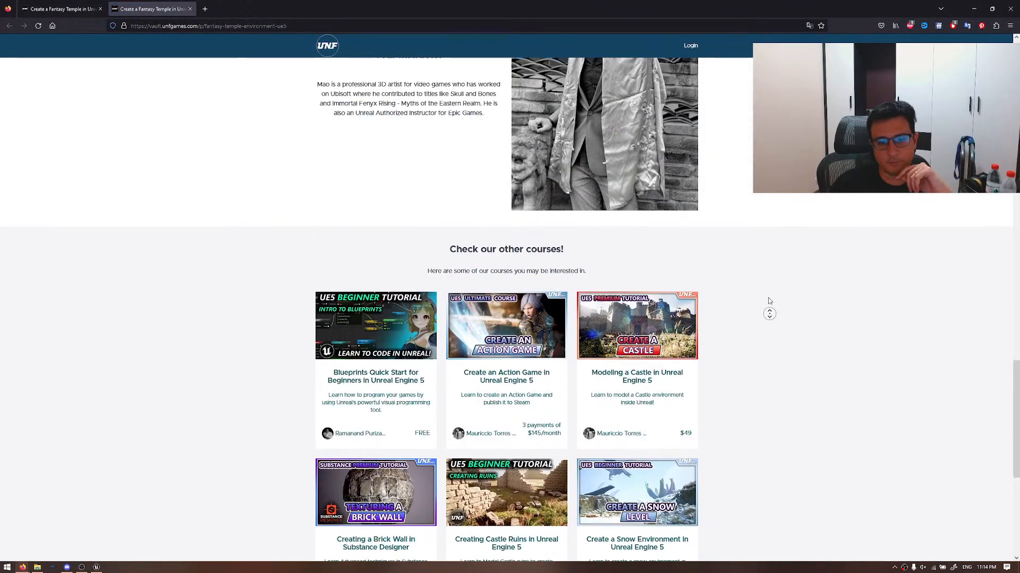
{"action": "scroll", "coordinate": [441, 174], "scroll_direction": "up", "scroll_amount": 8}
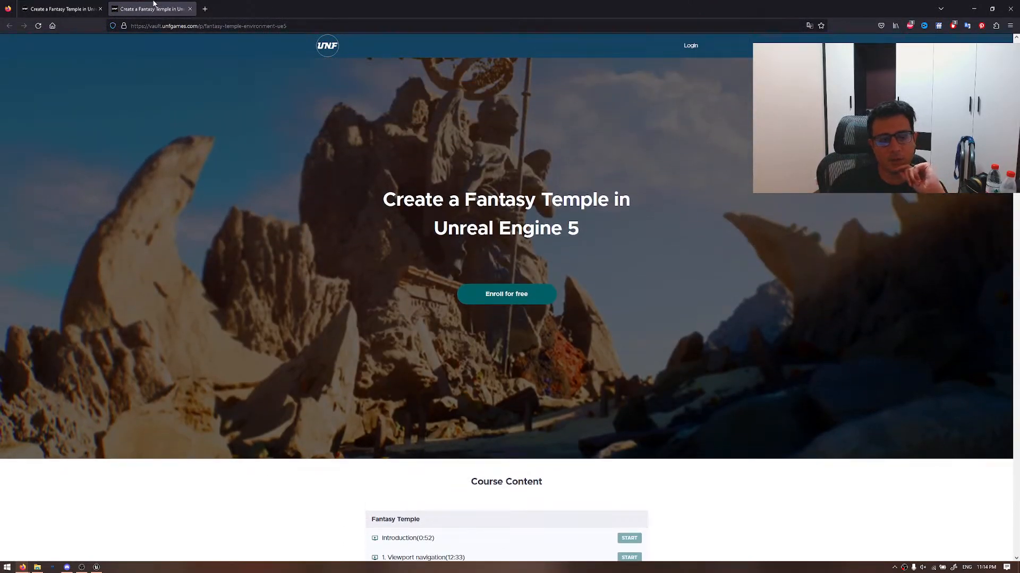
- Close the UNF Vault course page and return to the Game Dev Quest overview
{"action": "middle_click", "coordinate": [151, 4]}
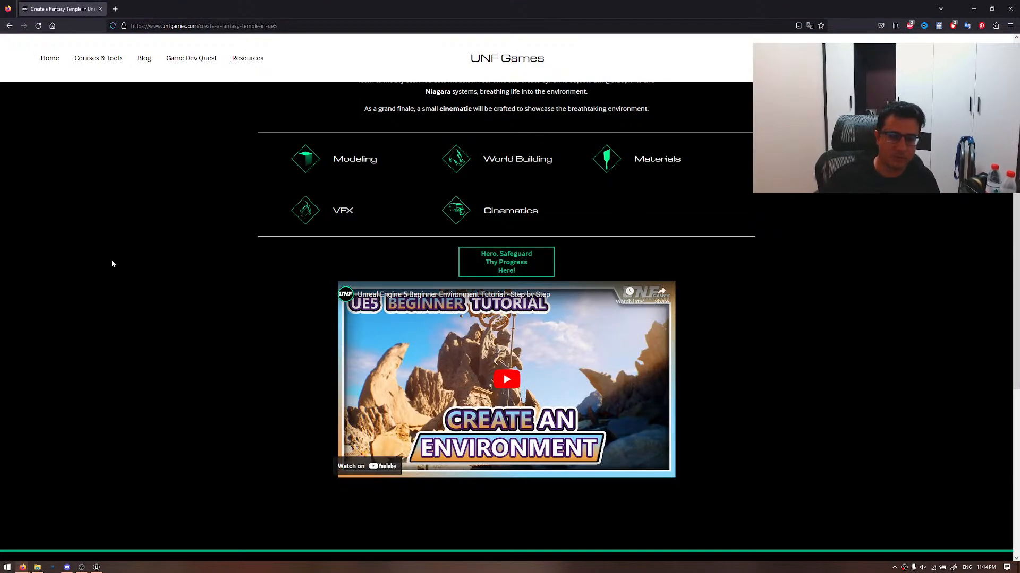
{"action": "left_click", "coordinate": [9, 26]}
{"action": "scroll", "coordinate": [263, 202], "scroll_direction": "up", "scroll_amount": 2}
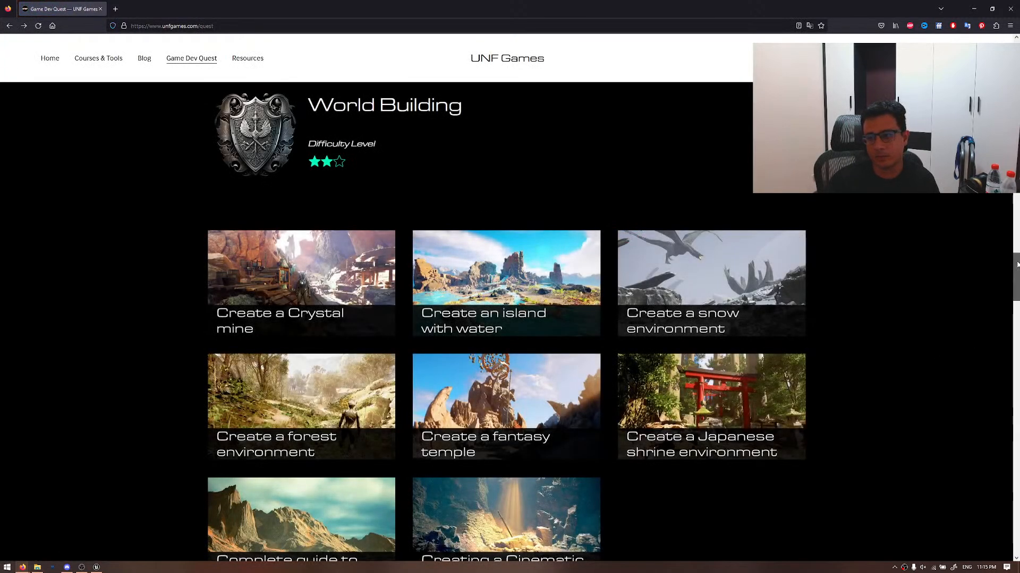
- Go through the quest categories again from Unreal Engine Foundation to the VFX tutorials, and return to World Building
{"action": "left_click_drag", "start_coordinate": [1018, 265], "coordinate": [1017, 129]}
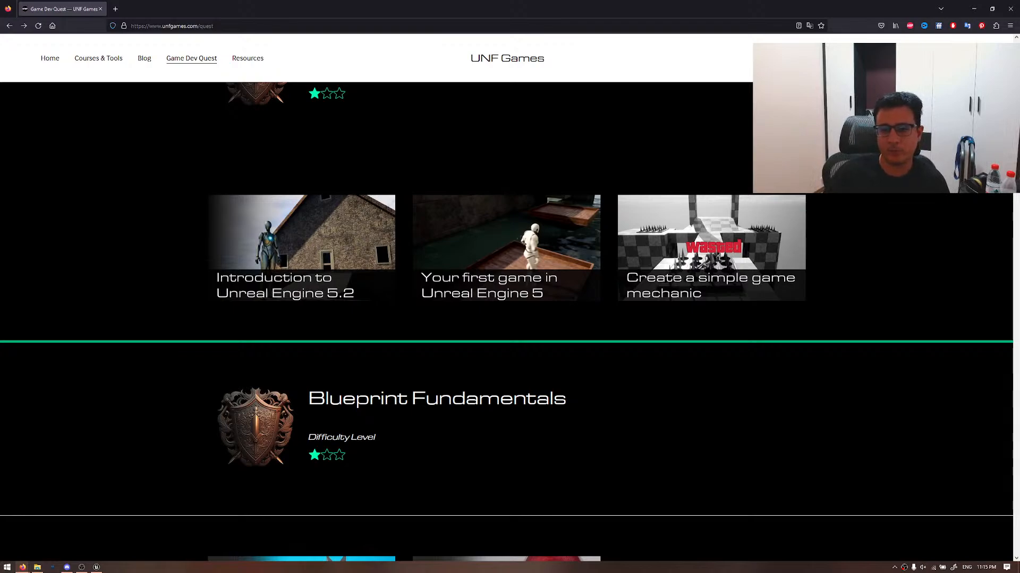
{"action": "scroll", "coordinate": [877, 270], "scroll_direction": "down", "scroll_amount": 1}
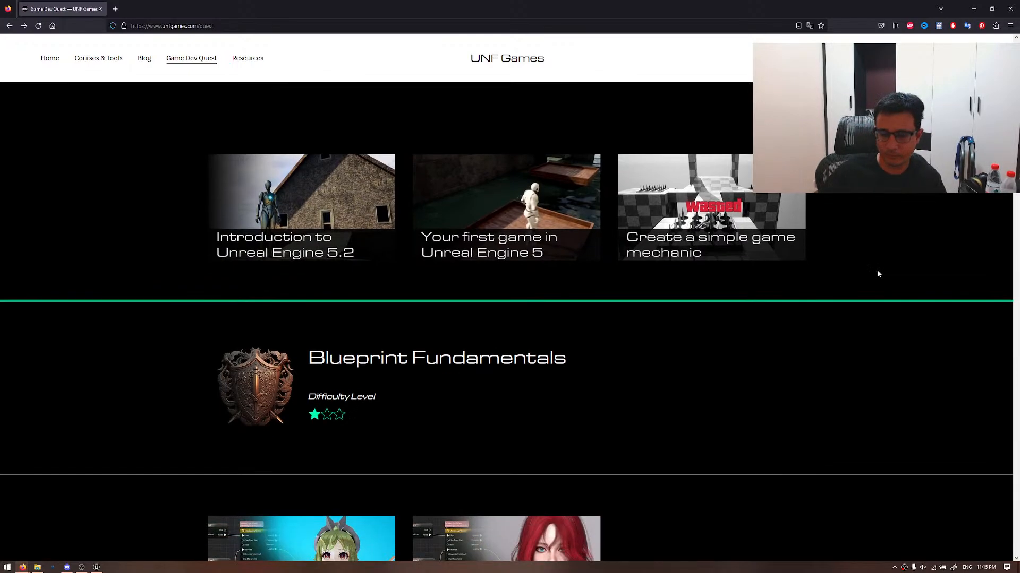
{"action": "middle_click", "coordinate": [893, 296]}
{"action": "middle_click_drag", "start_coordinate": [897, 320], "coordinate": [932, 368]}
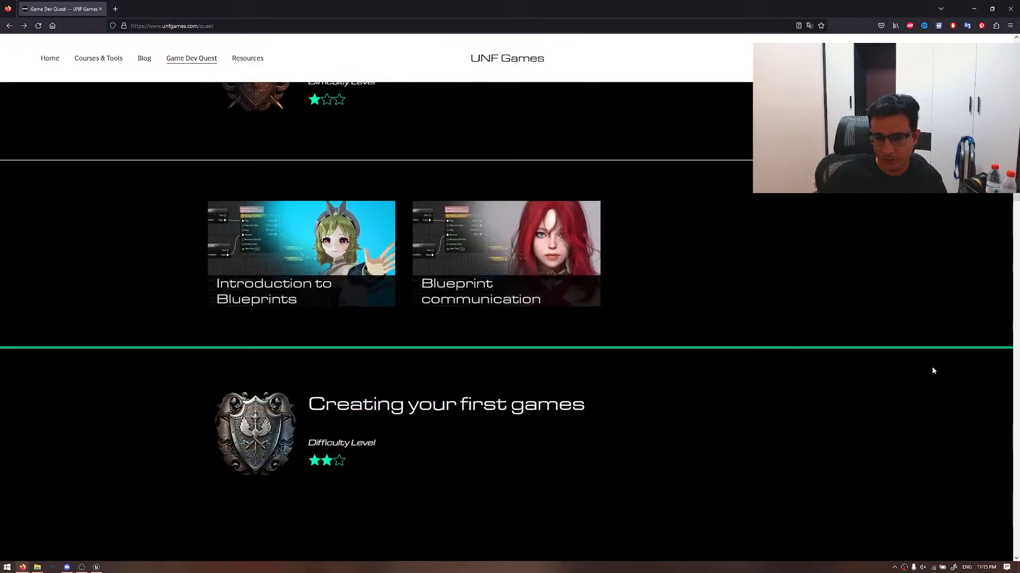
{"action": "middle_click_drag", "start_coordinate": [899, 266], "coordinate": [897, 337]}
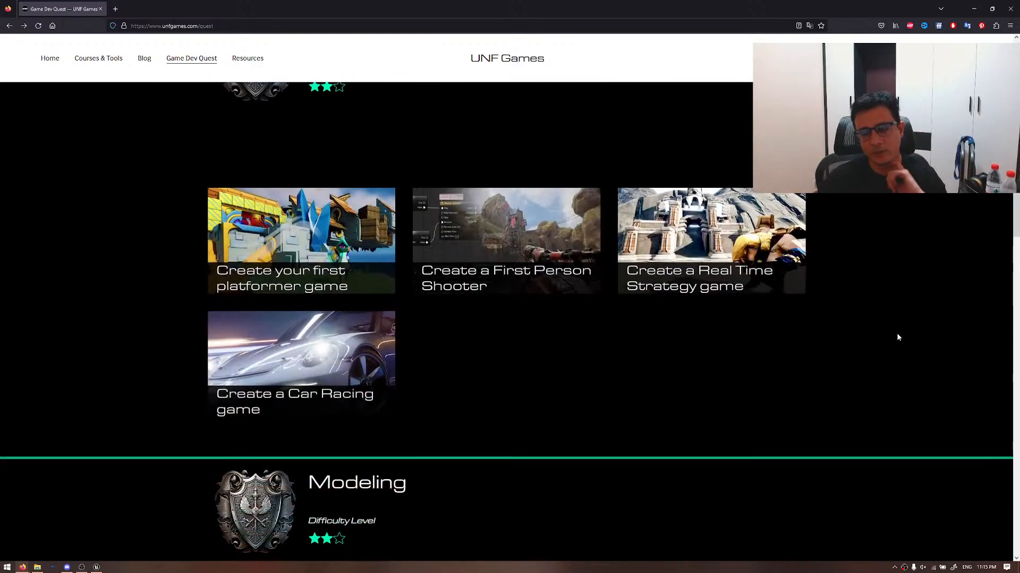
{"action": "middle_click", "coordinate": [908, 336]}
{"action": "middle_click_drag", "start_coordinate": [917, 379], "coordinate": [917, 381]}
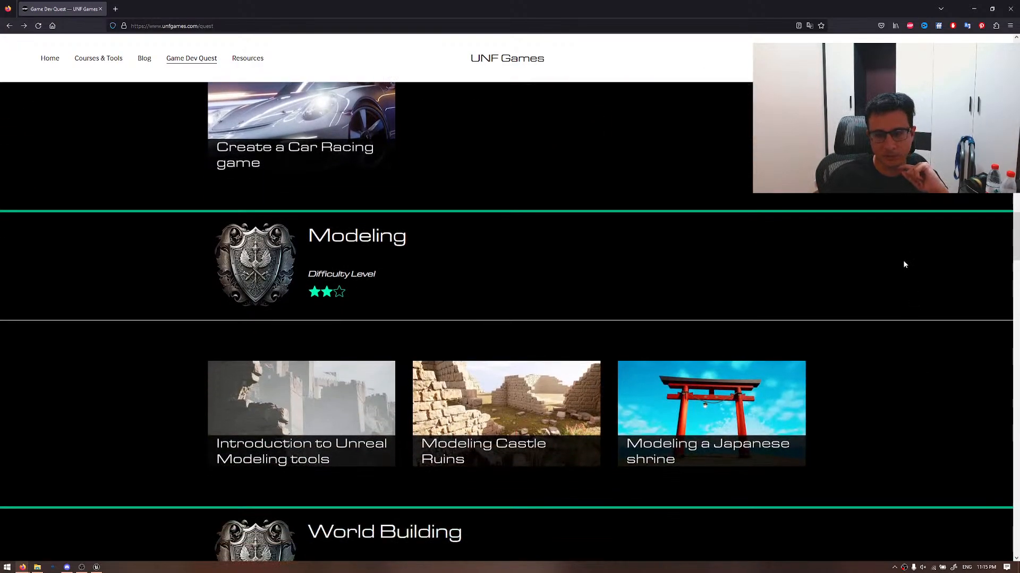
{"action": "middle_click_drag", "start_coordinate": [897, 249], "coordinate": [912, 383]}
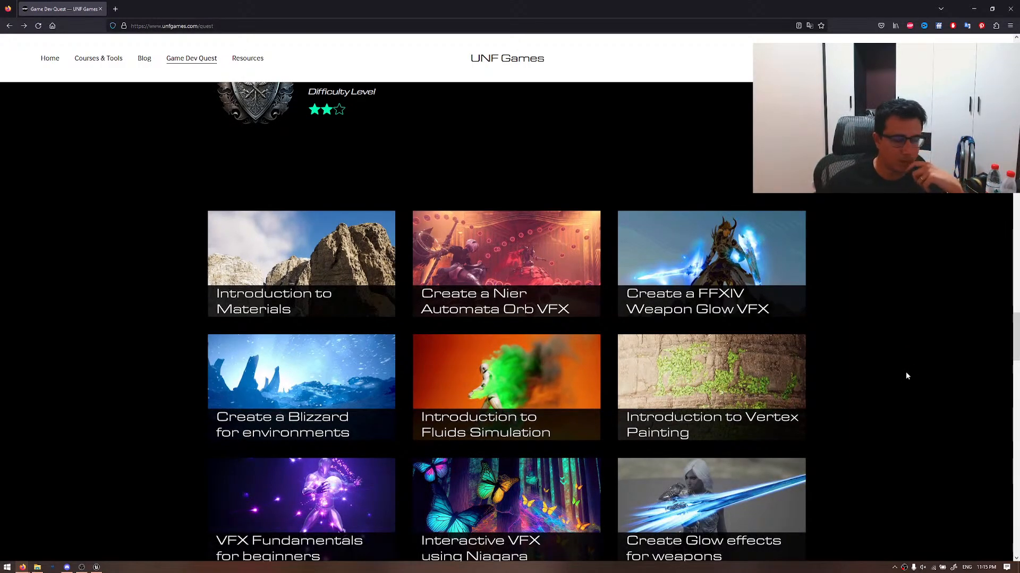
{"action": "middle_click_drag", "start_coordinate": [906, 373], "coordinate": [890, 278]}
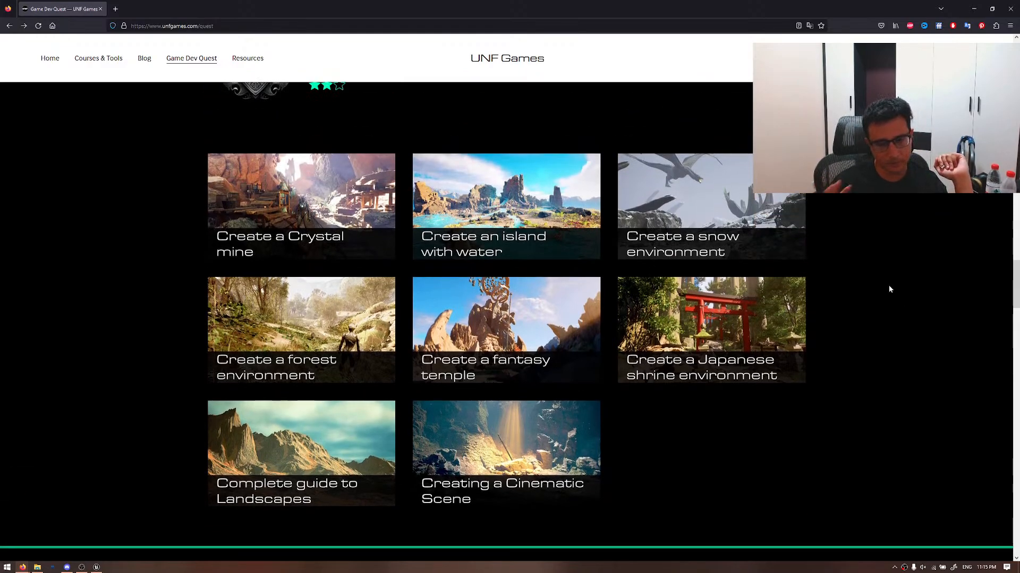
- Look back through the quests from World Building through Modeling, first games and Blueprint Fundamentals to the Bronze, Silver and Gold level overview
{"action": "middle_click_drag", "start_coordinate": [852, 340], "coordinate": [846, 278]}
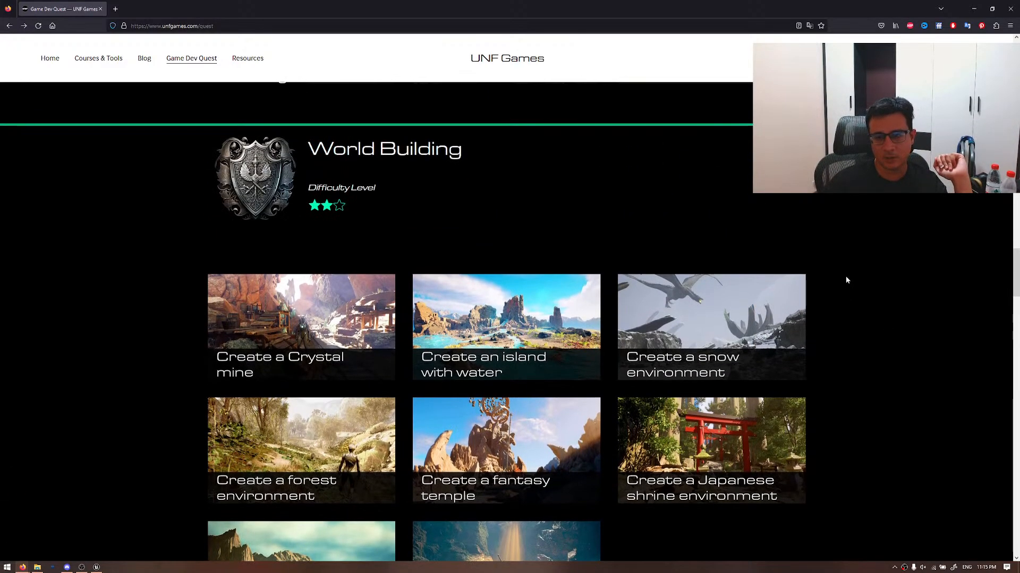
{"action": "middle_click_drag", "start_coordinate": [856, 320], "coordinate": [857, 241]}
{"action": "middle_click_drag", "start_coordinate": [889, 312], "coordinate": [879, 220]}
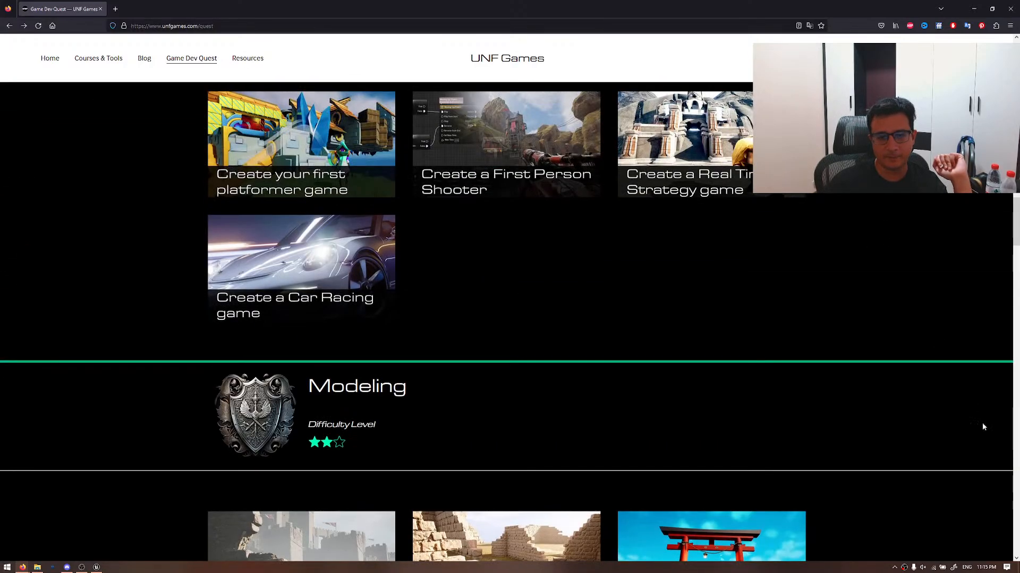
{"action": "scroll", "coordinate": [951, 452], "scroll_direction": "down", "scroll_amount": 1}
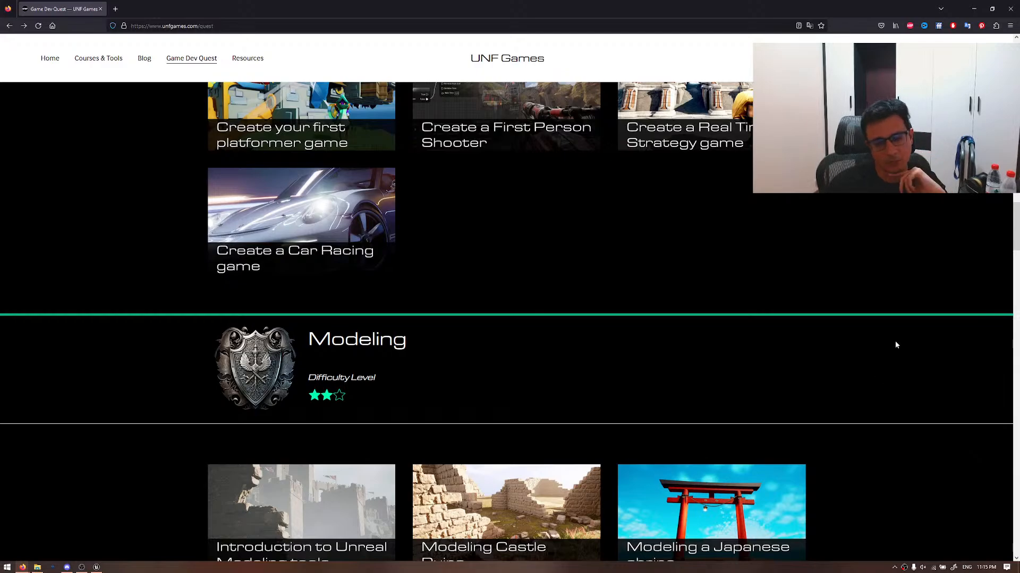
{"action": "scroll", "coordinate": [895, 344], "scroll_direction": "up", "scroll_amount": 5}
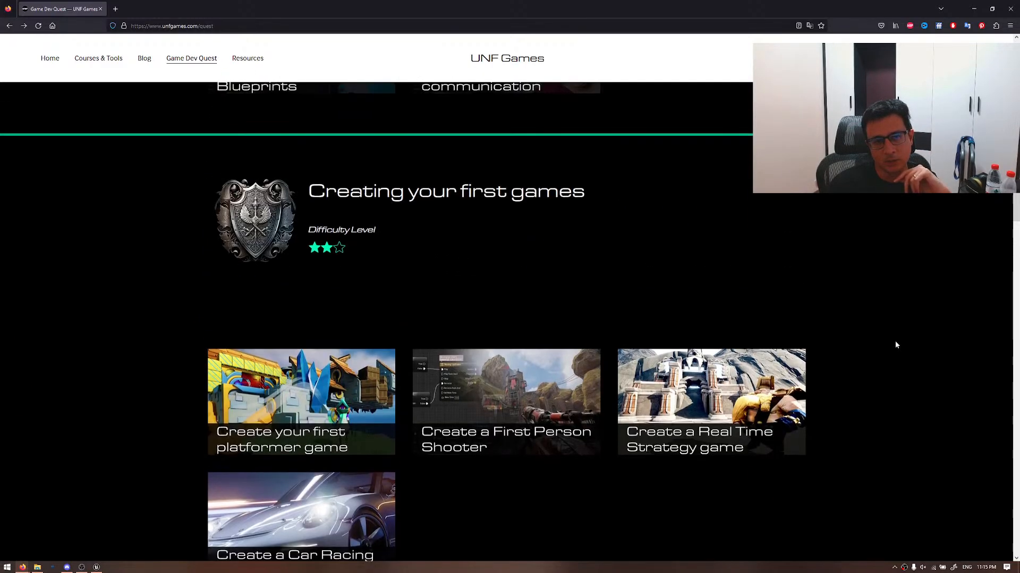
{"action": "scroll", "coordinate": [896, 345], "scroll_direction": "up", "scroll_amount": 2}
{"action": "scroll", "coordinate": [895, 345], "scroll_direction": "up", "scroll_amount": 3}
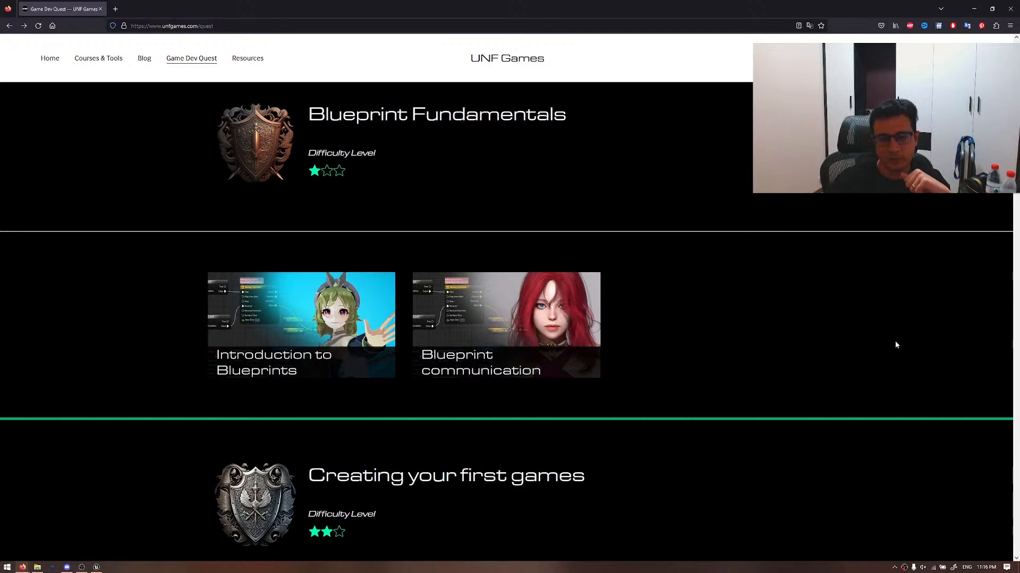
{"action": "scroll", "coordinate": [886, 328], "scroll_direction": "up", "scroll_amount": 5}
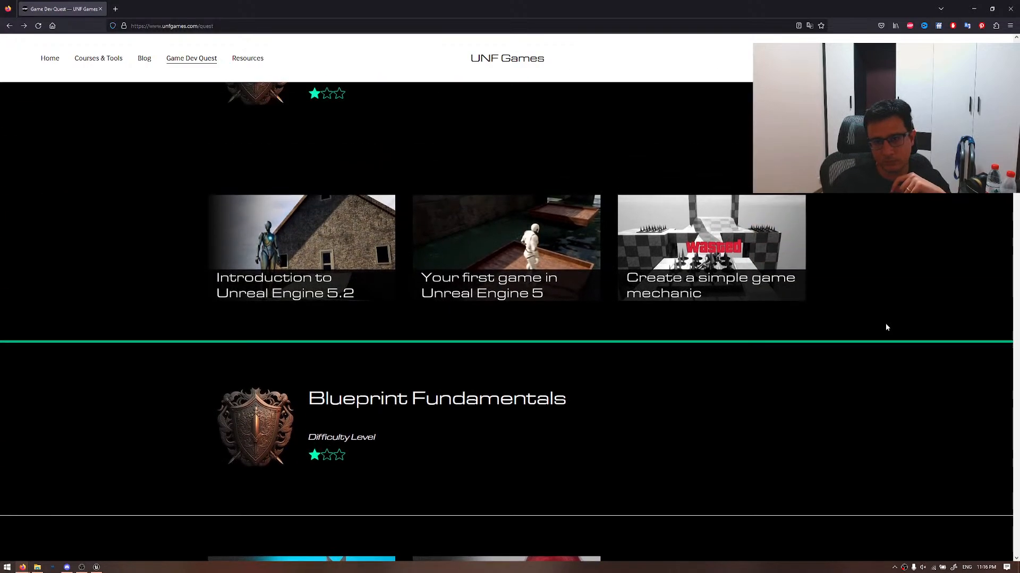
{"action": "scroll", "coordinate": [917, 338], "scroll_direction": "up", "scroll_amount": 7}
{"action": "middle_click", "coordinate": [916, 337]}
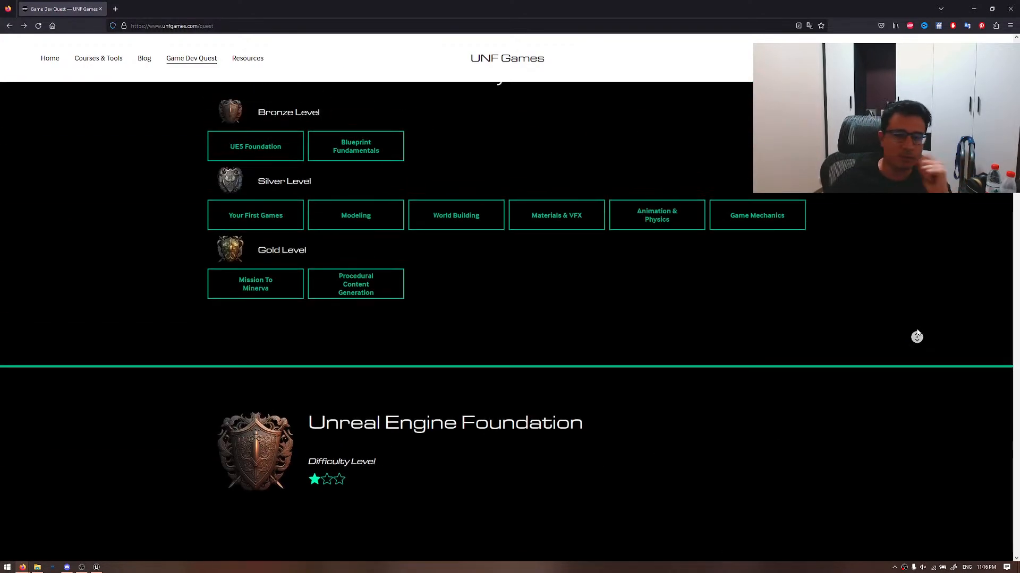
- Review the World Building and the Materials and VFX quests, and examine the tutorials under Animation and physics
{"action": "middle_click_drag", "start_coordinate": [916, 330], "coordinate": [925, 393]}
{"action": "middle_click_drag", "start_coordinate": [932, 276], "coordinate": [930, 244]}
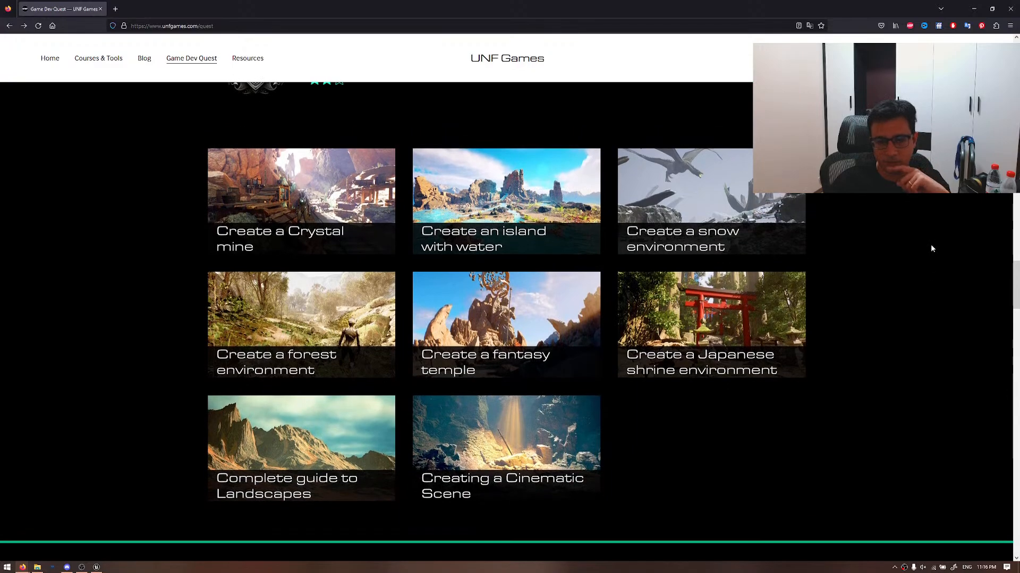
{"action": "scroll", "coordinate": [931, 248], "scroll_direction": "down", "scroll_amount": 8}
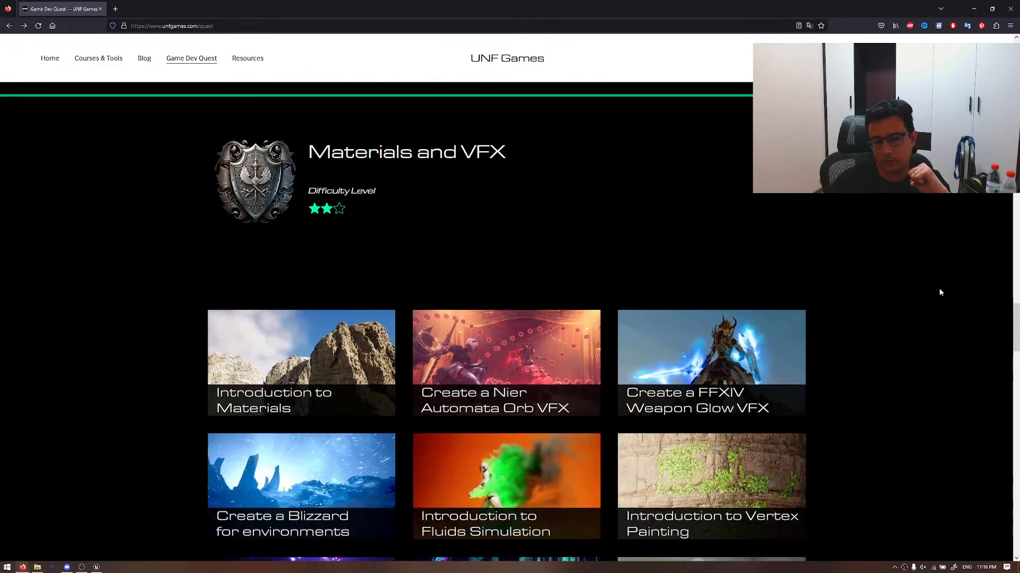
{"action": "scroll", "coordinate": [913, 300], "scroll_direction": "down", "scroll_amount": 5}
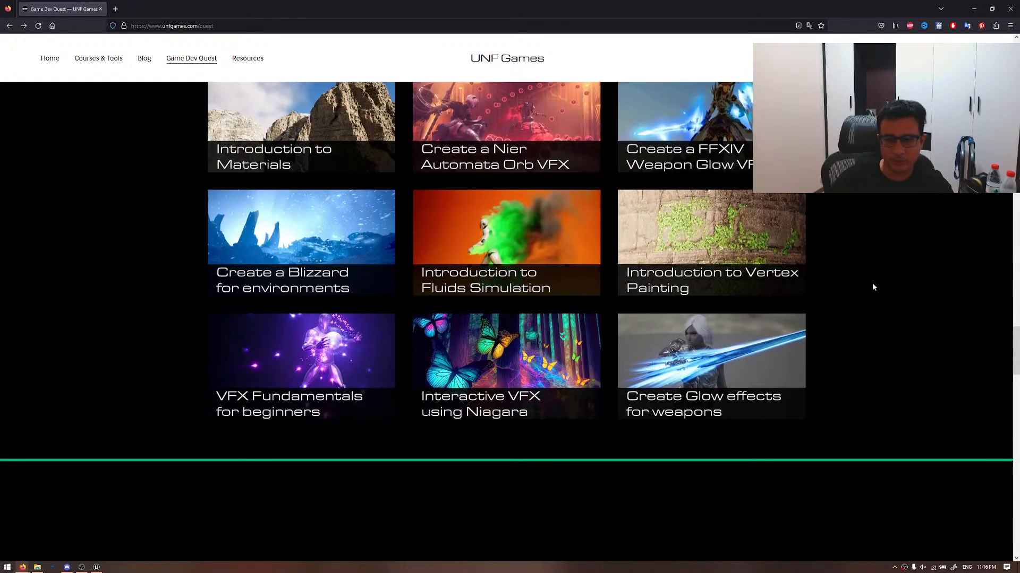
{"action": "scroll", "coordinate": [872, 286], "scroll_direction": "down", "scroll_amount": 3}
{"action": "scroll", "coordinate": [872, 290], "scroll_direction": "down", "scroll_amount": 4}
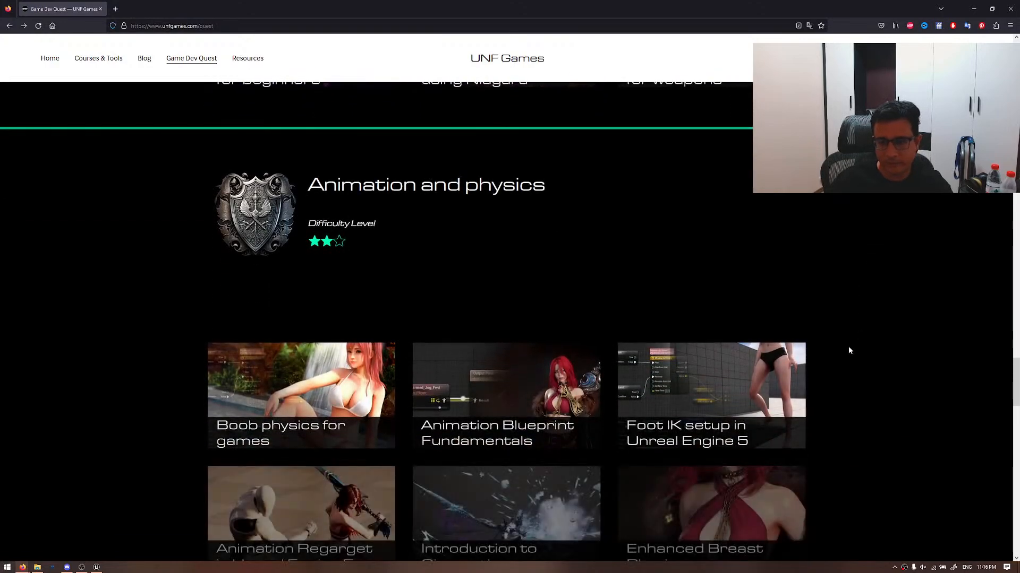
{"action": "scroll", "coordinate": [879, 423], "scroll_direction": "down", "scroll_amount": 5}
{"action": "scroll", "coordinate": [880, 407], "scroll_direction": "up", "scroll_amount": 1}
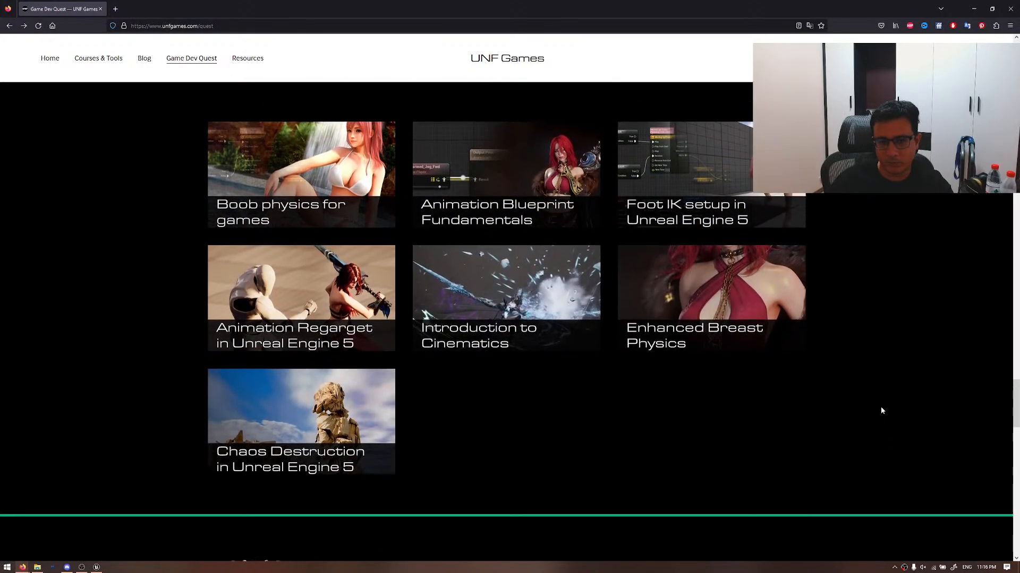
{"action": "scroll", "coordinate": [901, 398], "scroll_direction": "up", "scroll_amount": 2}
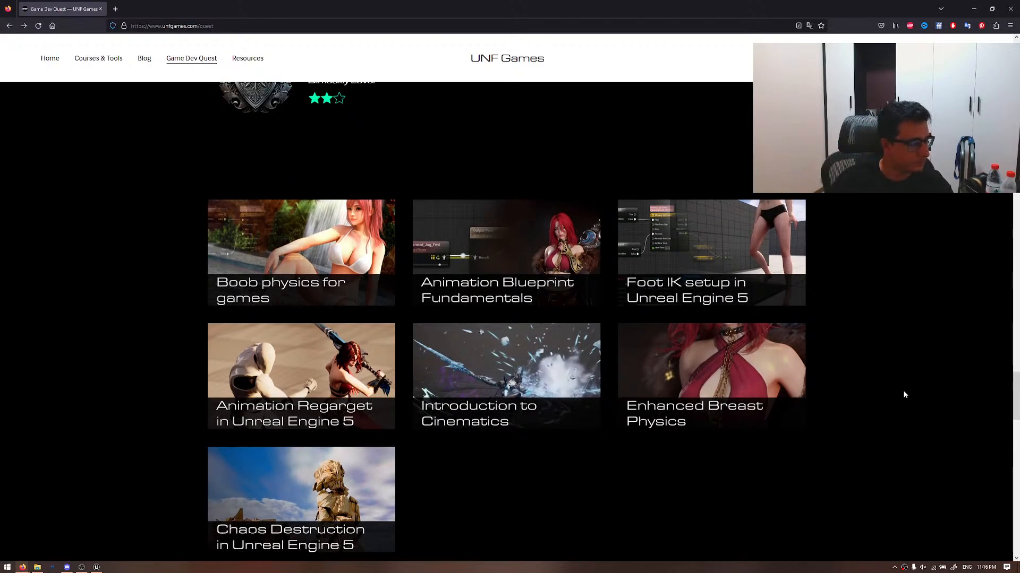
{"action": "scroll", "coordinate": [904, 395], "scroll_direction": "up", "scroll_amount": 1}
{"action": "scroll", "coordinate": [899, 411], "scroll_direction": "down", "scroll_amount": 2}
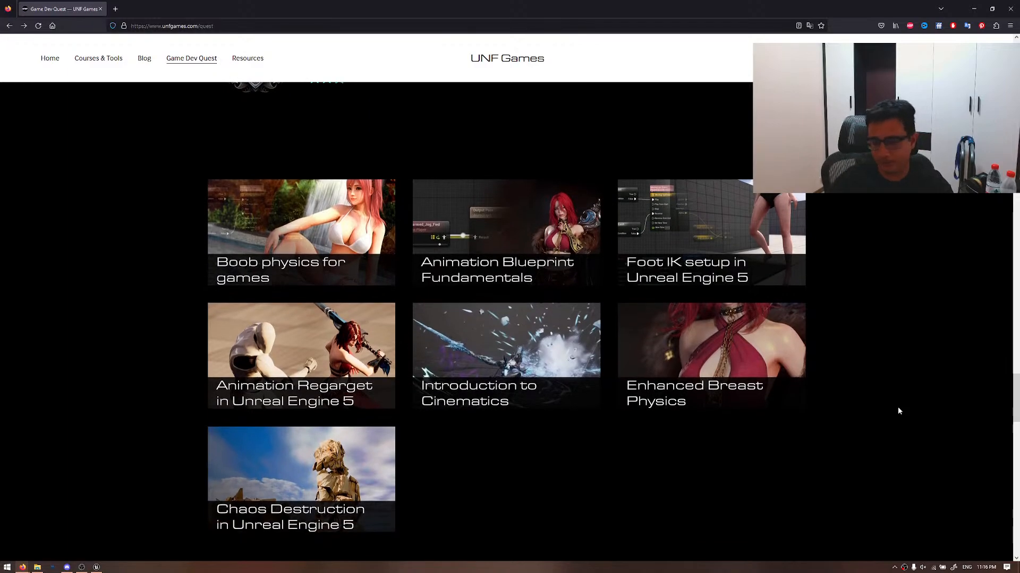